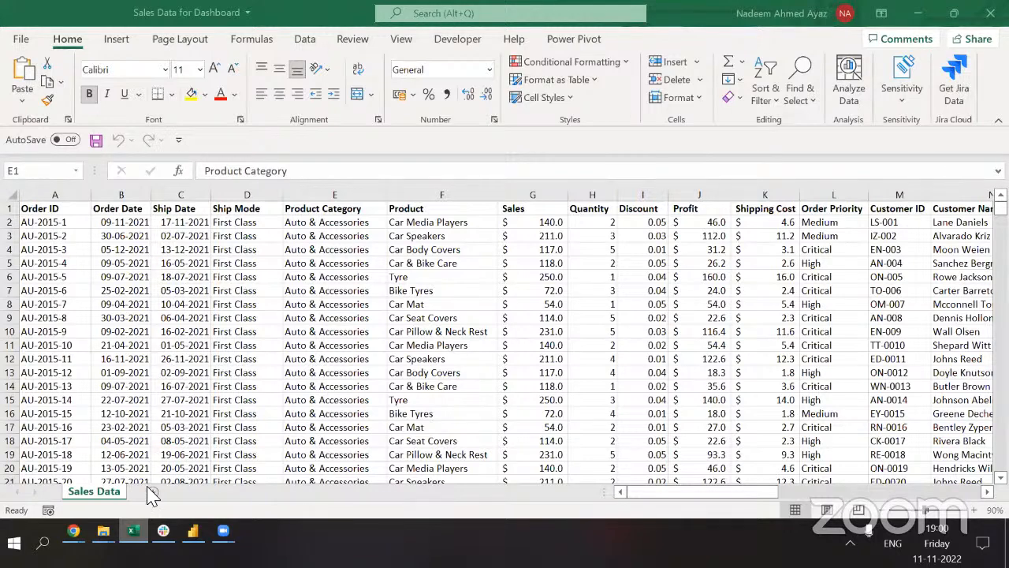
Mute the live stream video playing on YouTube in Chrome and return to the Sales Data for Dashboard workbook in Excel.
{"action": "mouse_move", "coordinate": [73, 530]}
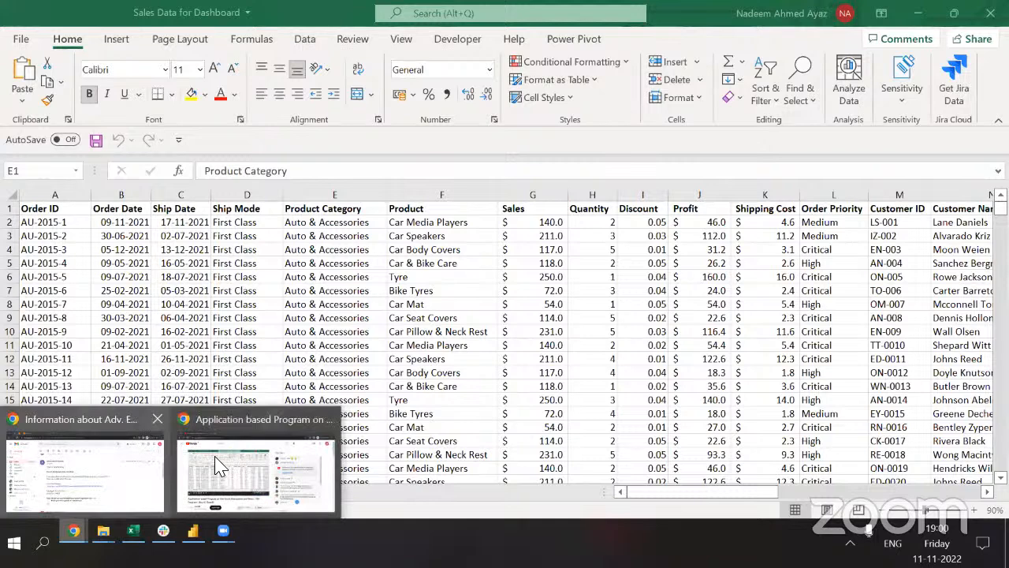
{"action": "left_click", "coordinate": [224, 432]}
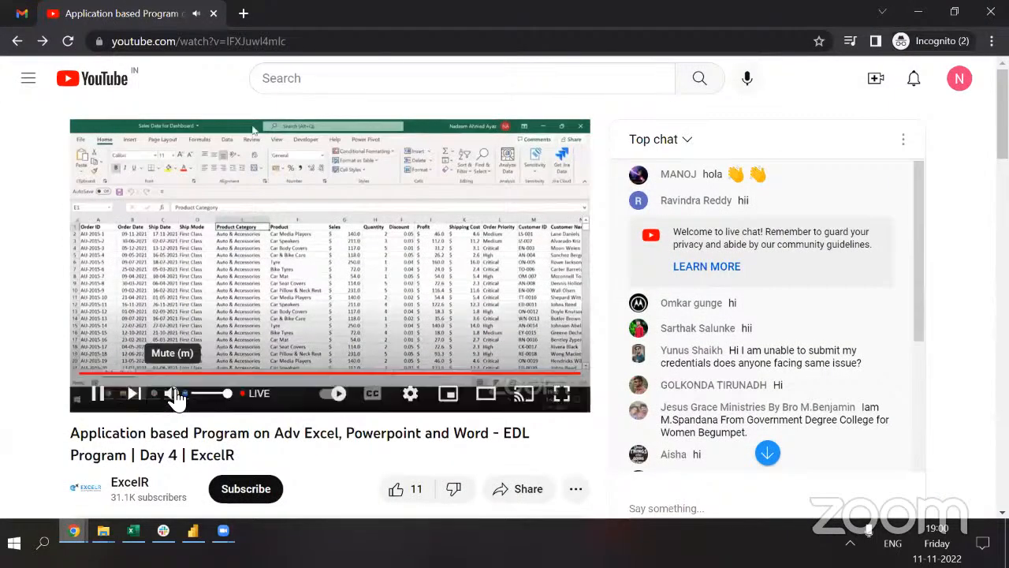
{"action": "left_click", "coordinate": [171, 393]}
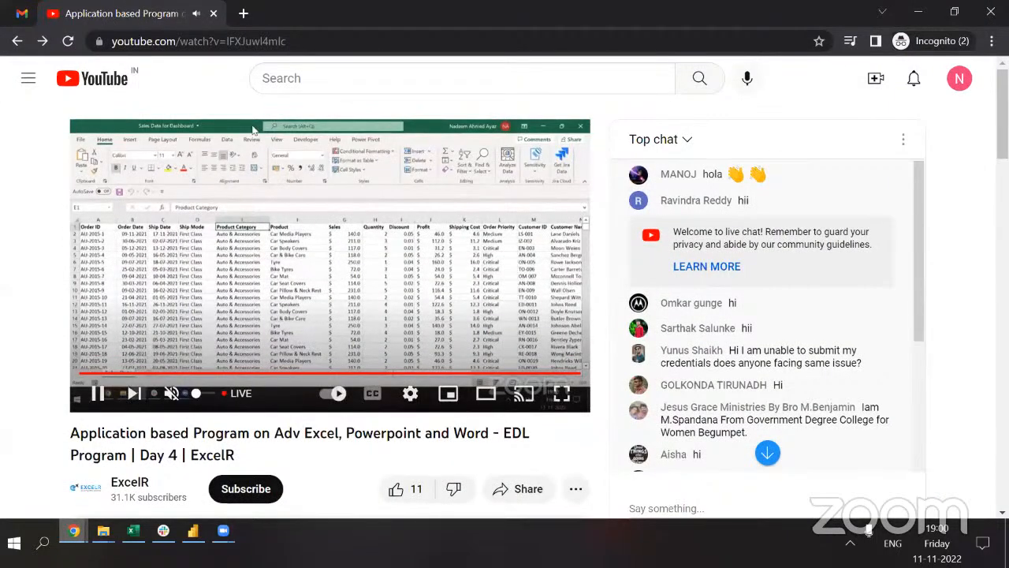
{"action": "key", "text": "alt+Tab"}
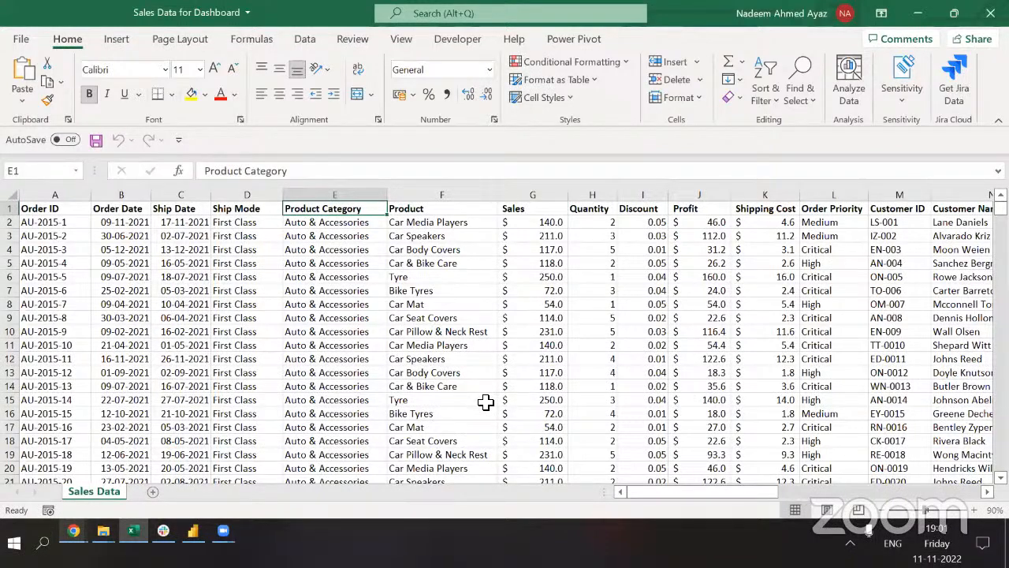
{"action": "left_click", "coordinate": [483, 13]}
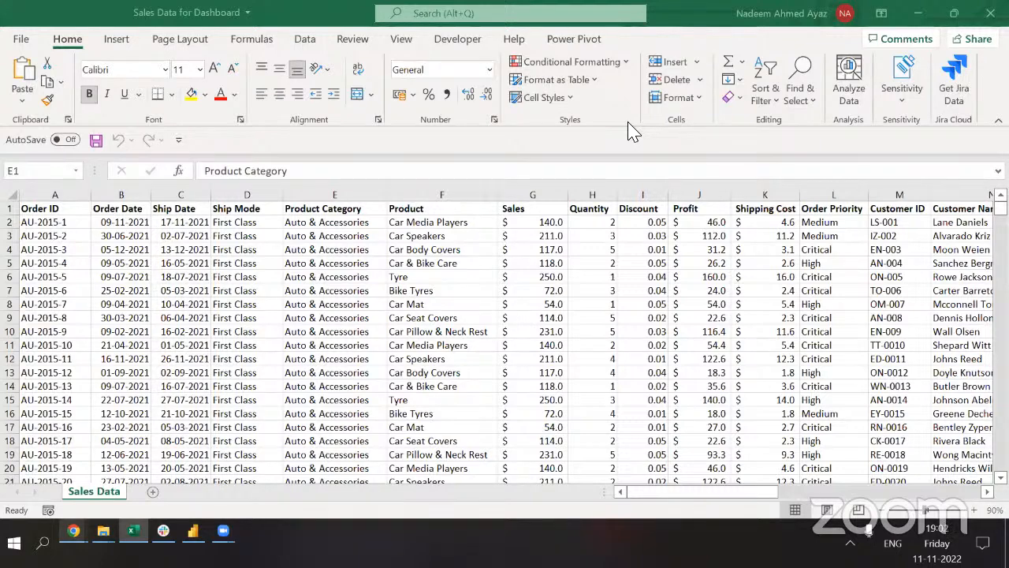
{"action": "left_click", "coordinate": [631, 130]}
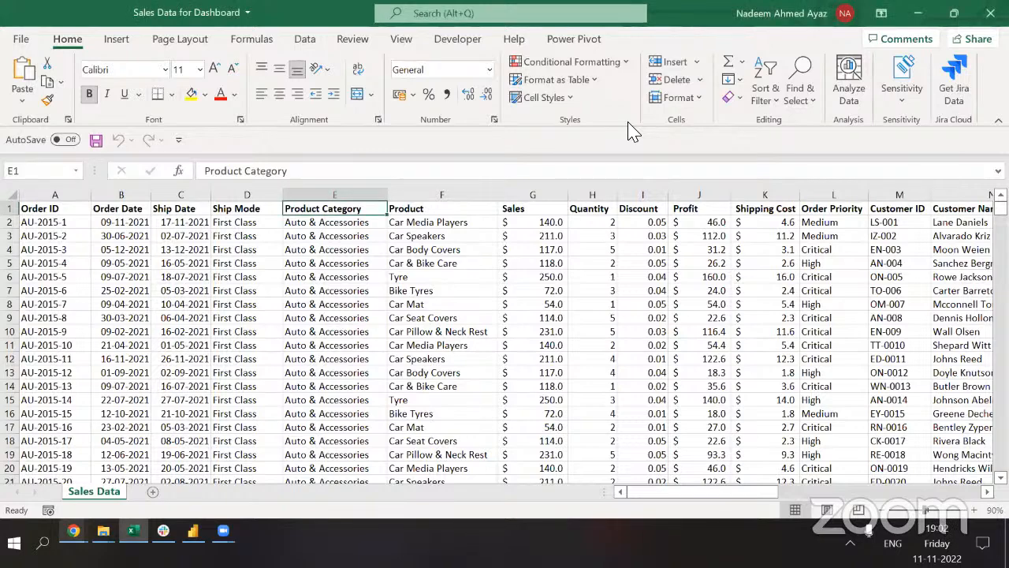
{"action": "key", "text": "ctrl+F1"}
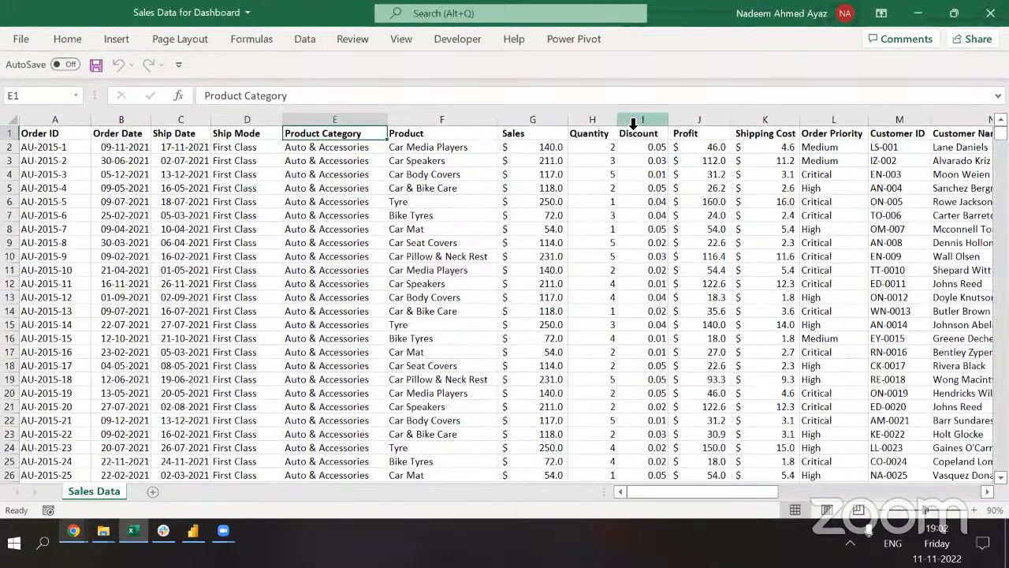
{"action": "key", "text": "ctrl+F1"}
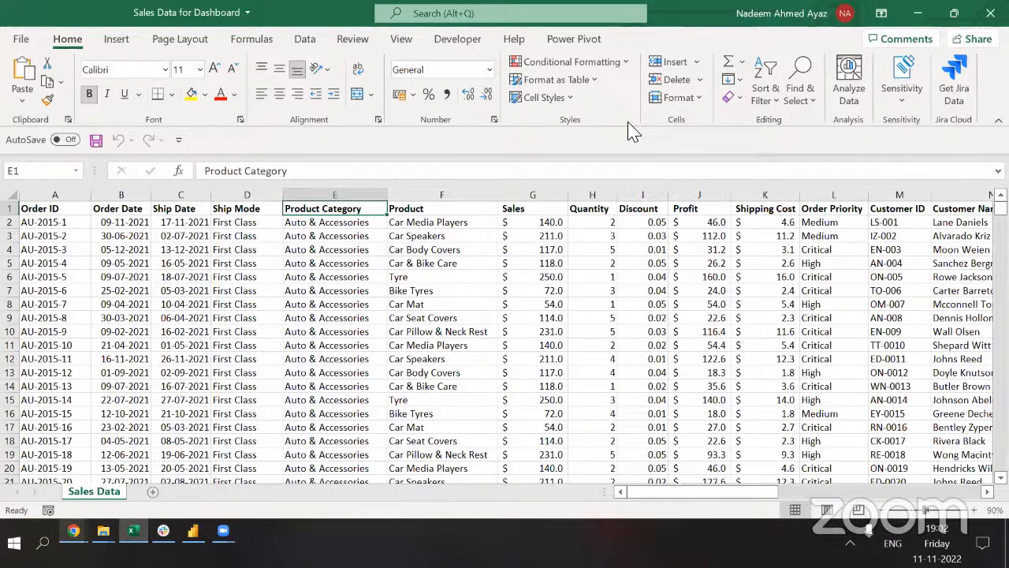
{"action": "key", "text": "ctrl+t"}
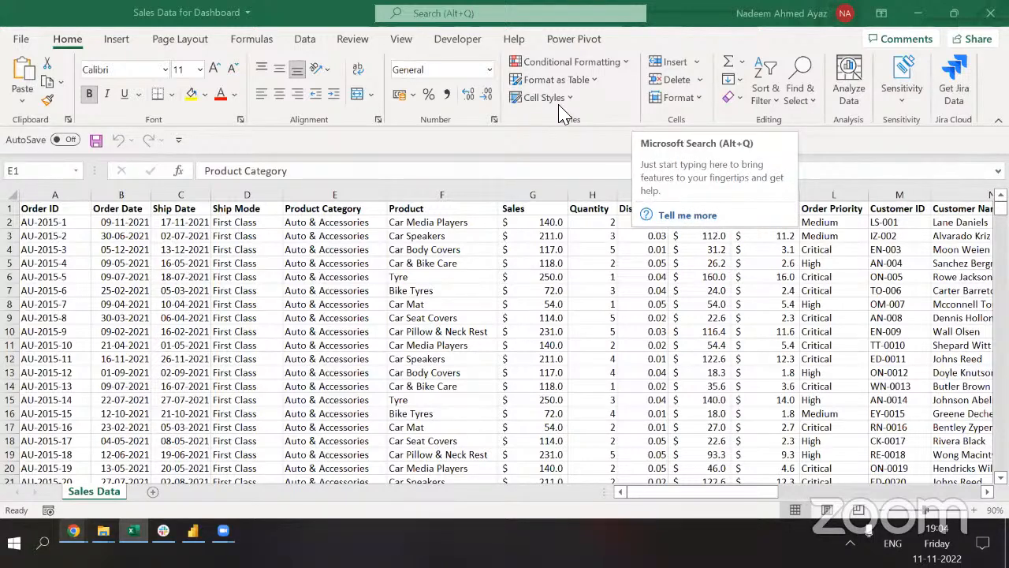
{"action": "left_click", "coordinate": [537, 359]}
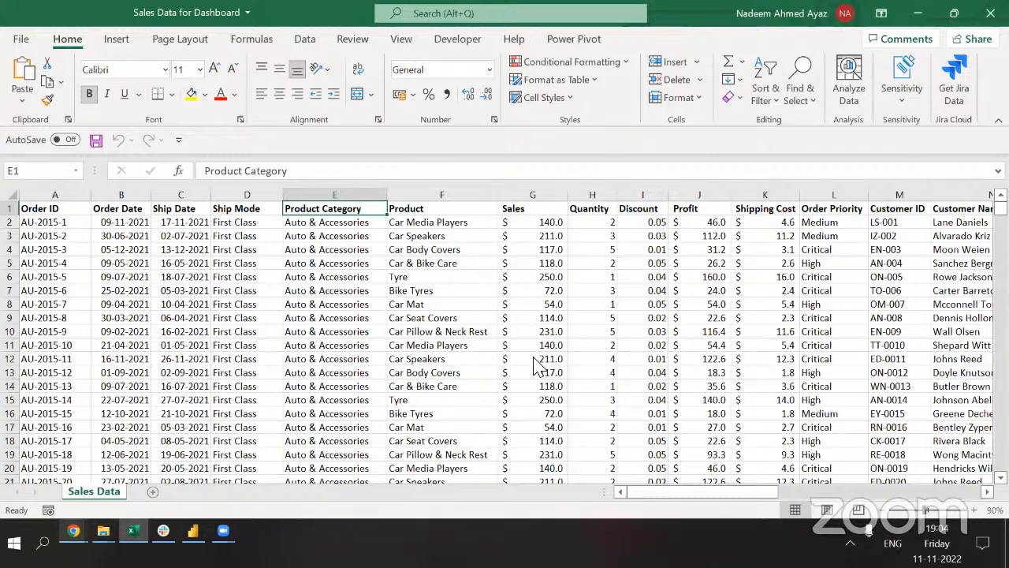
{"action": "left_click", "coordinate": [527, 94]}
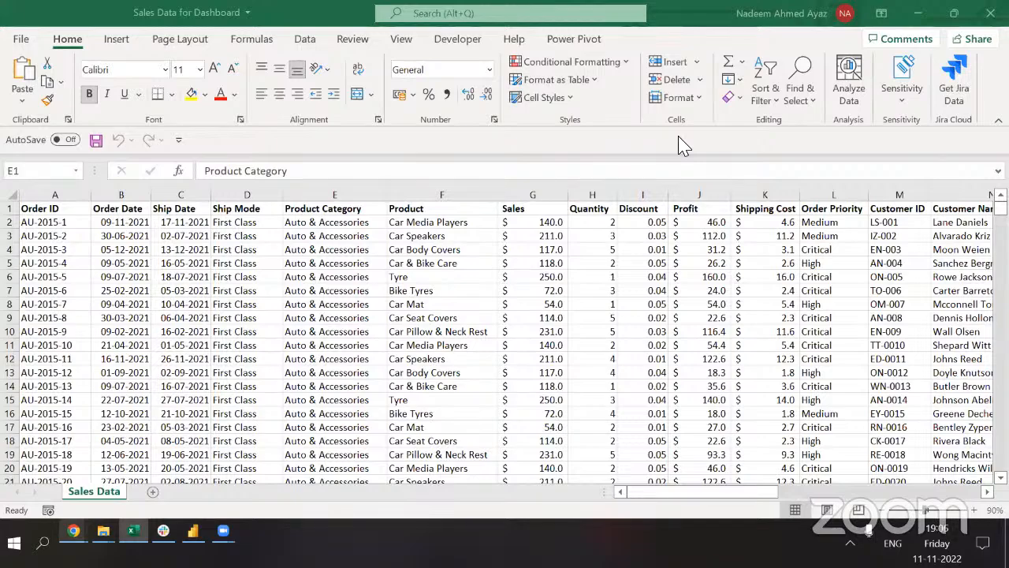
Open the Employees workbook from the desktop and review its Raw Data sheet and the lookup tables on the Day 3 sheet.
{"action": "key", "text": "super+d"}
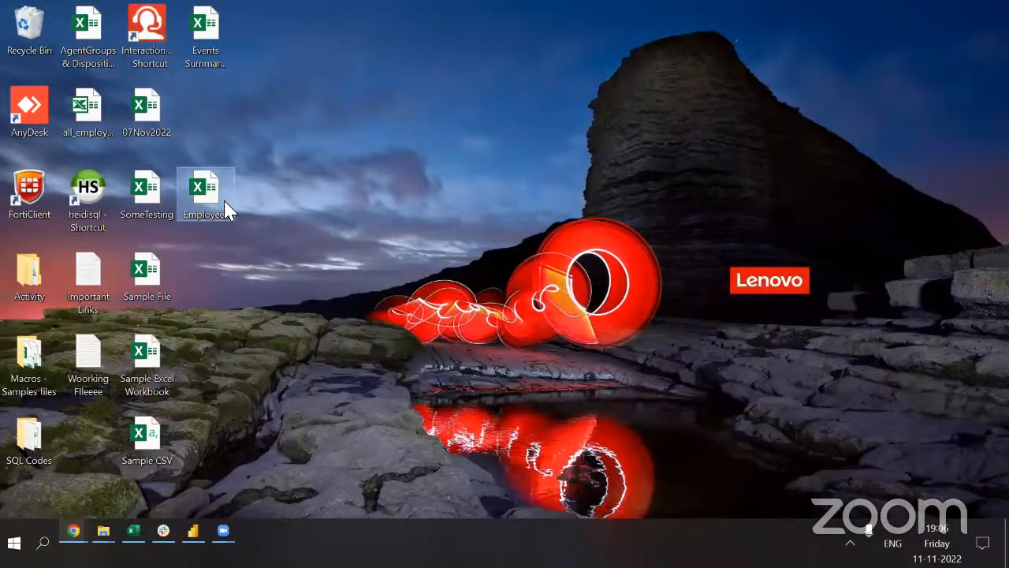
{"action": "double_click", "coordinate": [203, 207]}
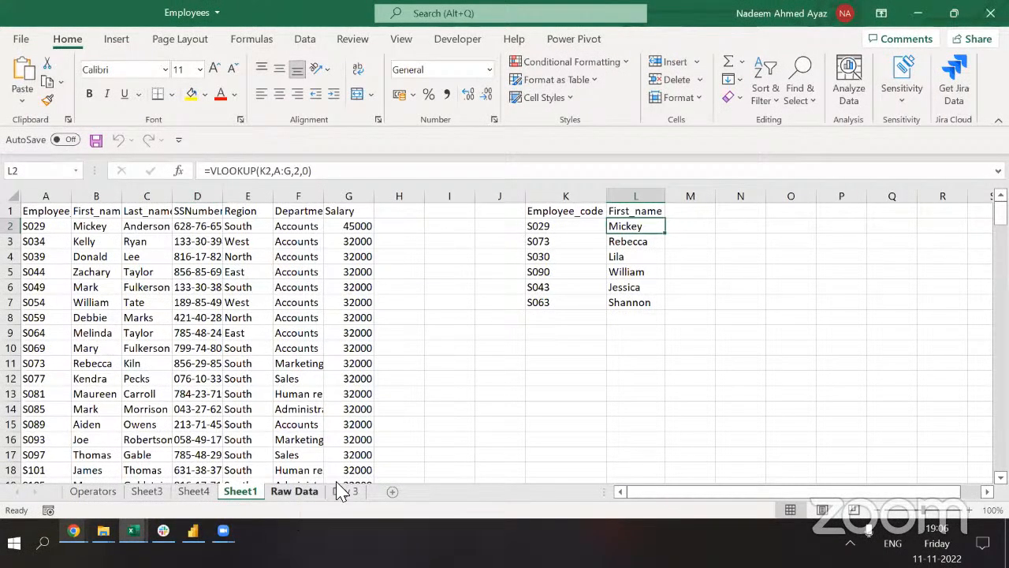
{"action": "left_click", "coordinate": [341, 494]}
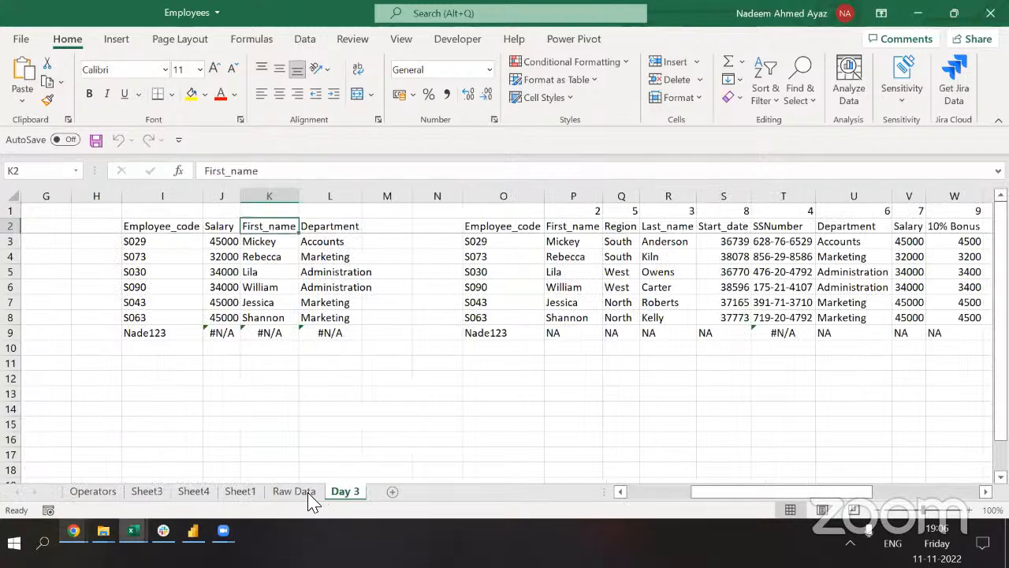
{"action": "left_click", "coordinate": [309, 497]}
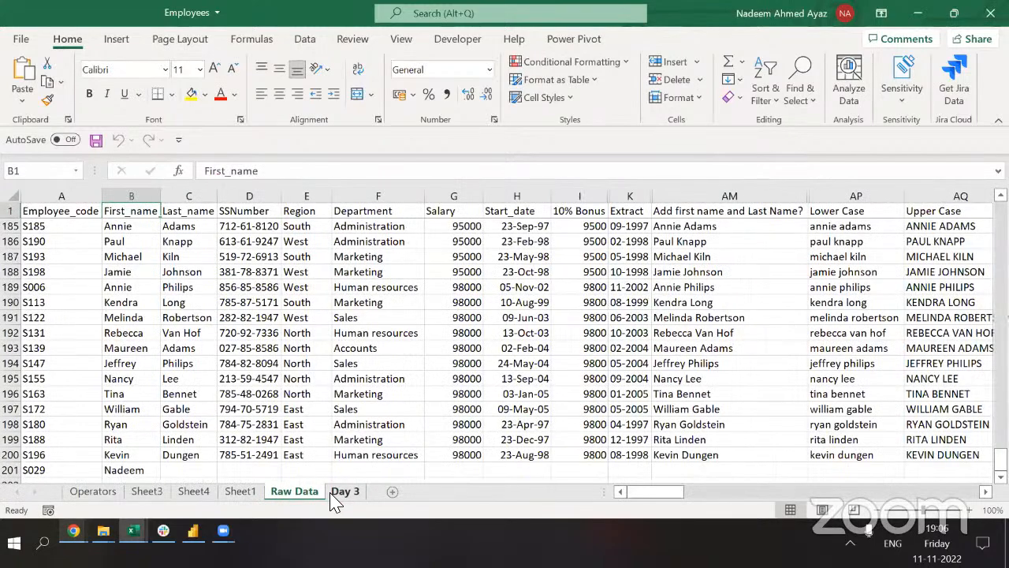
{"action": "left_click", "coordinate": [332, 497]}
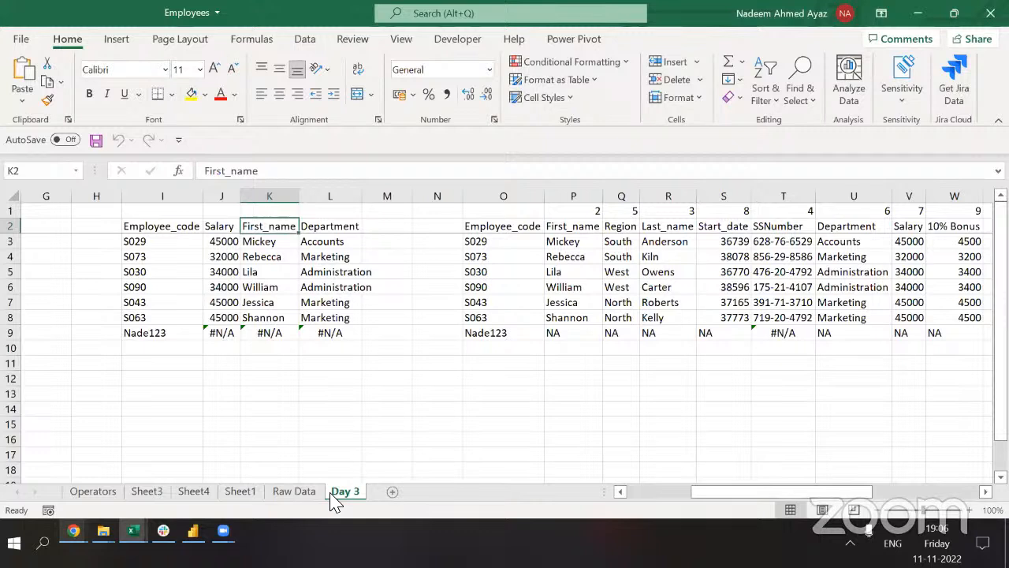
{"action": "left_click", "coordinate": [350, 277]}
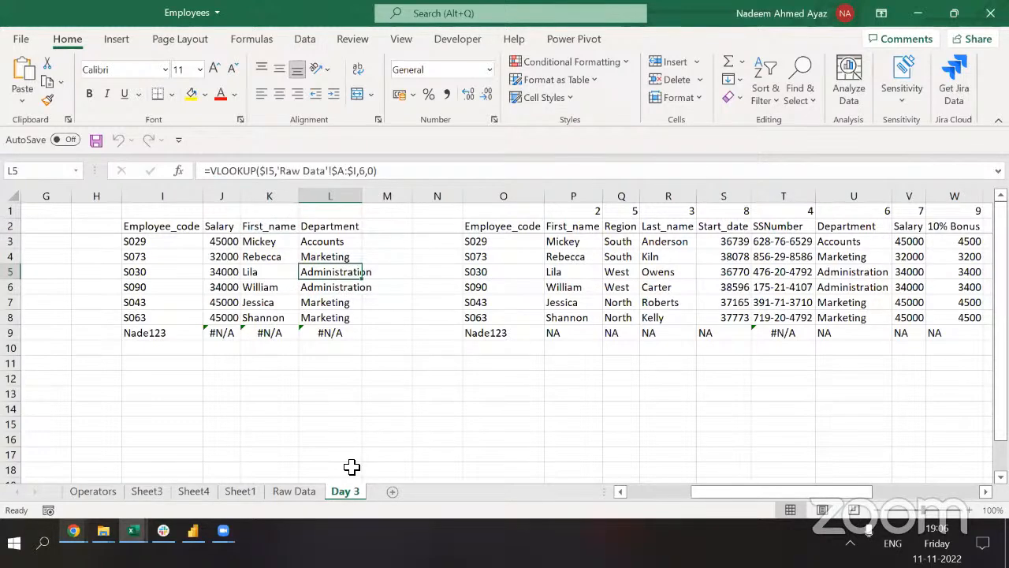
{"action": "key", "text": "alt+w"}
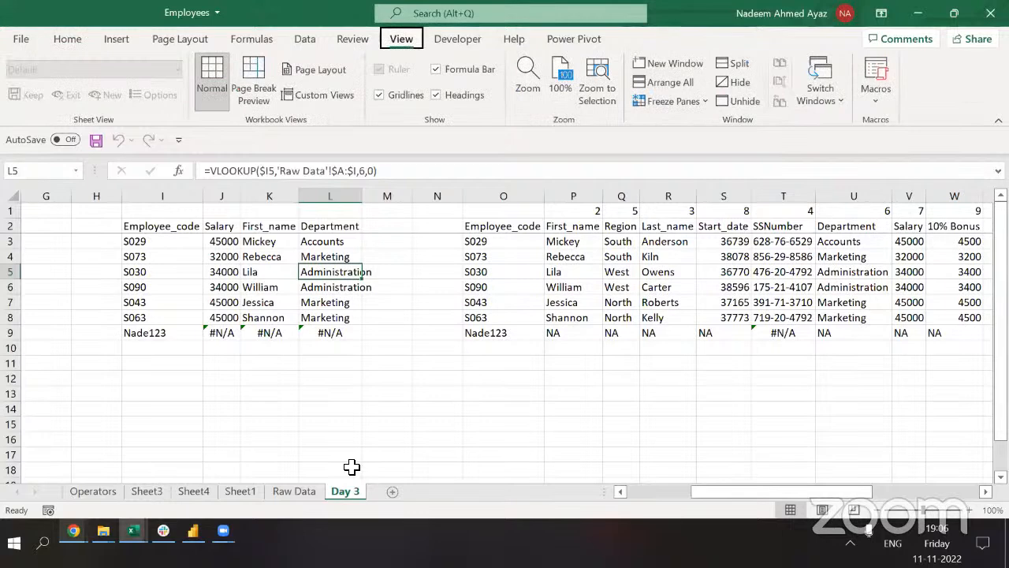
Switch back to the Sales Data for Dashboard workbook and insert a new blank worksheet before Sales Data.
{"action": "key", "text": "alt+Tab"}
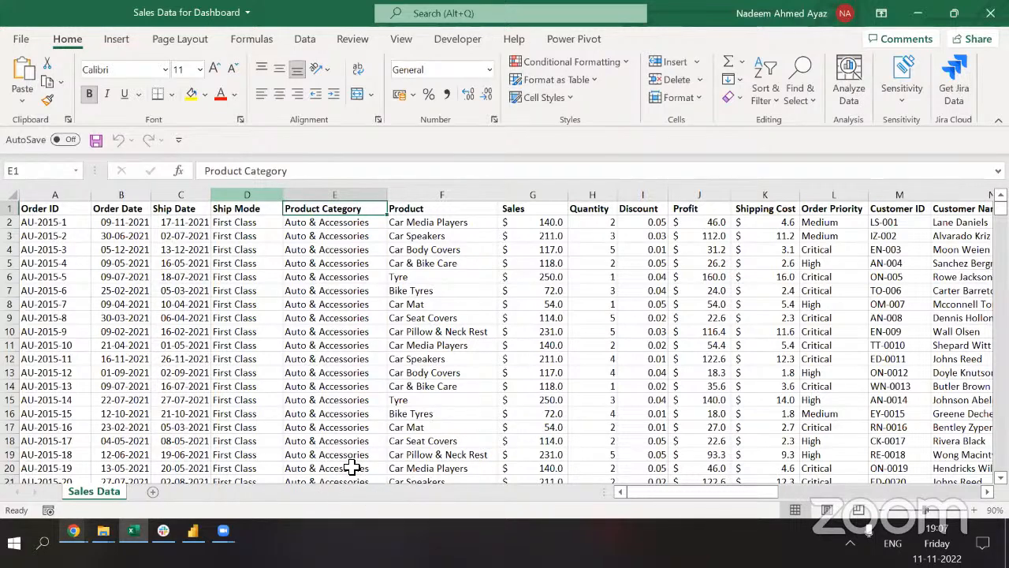
{"action": "key", "text": "shift+F10"}
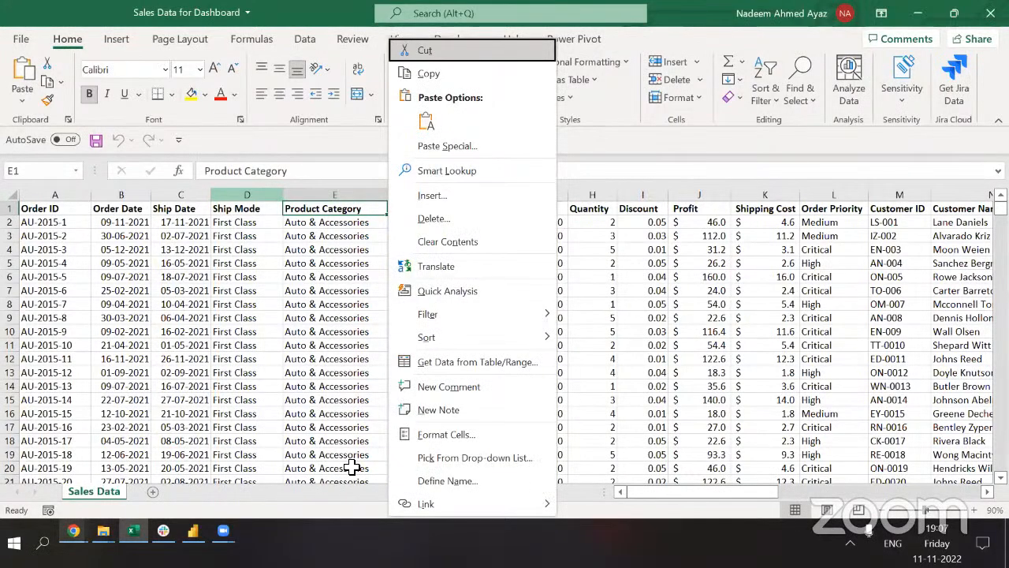
{"action": "key", "text": "Escape"}
{"action": "key", "text": "shift+F11"}
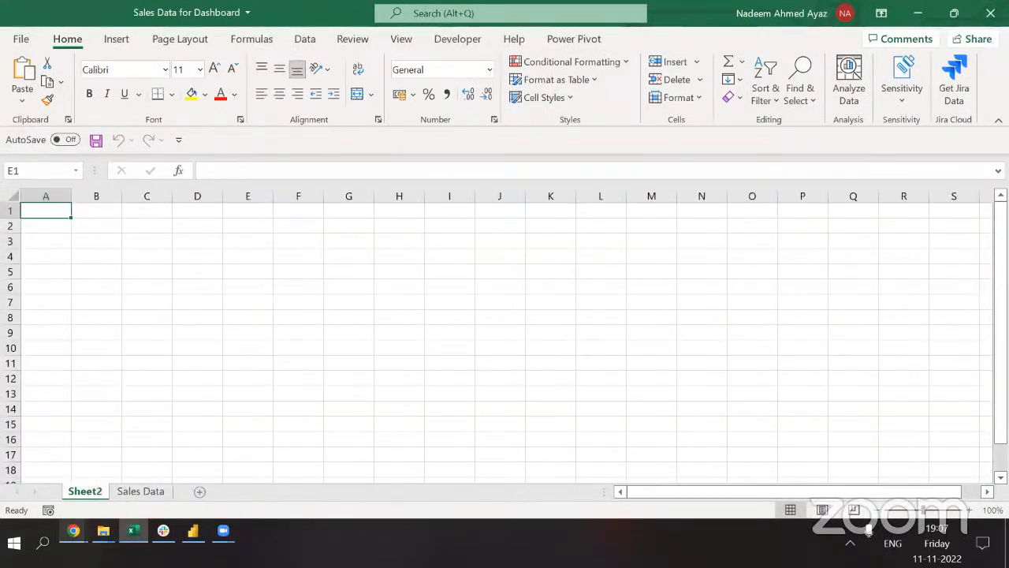
Select the entire Sales column data on the Sales Data sheet, from the header in G1 down to the last record.
{"action": "left_click", "coordinate": [167, 492]}
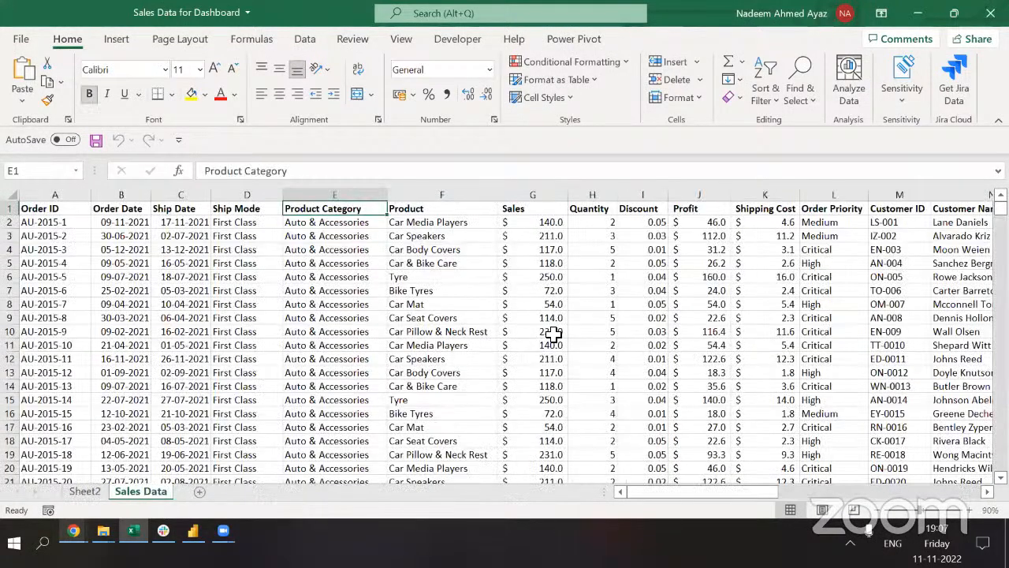
{"action": "left_click", "coordinate": [538, 276]}
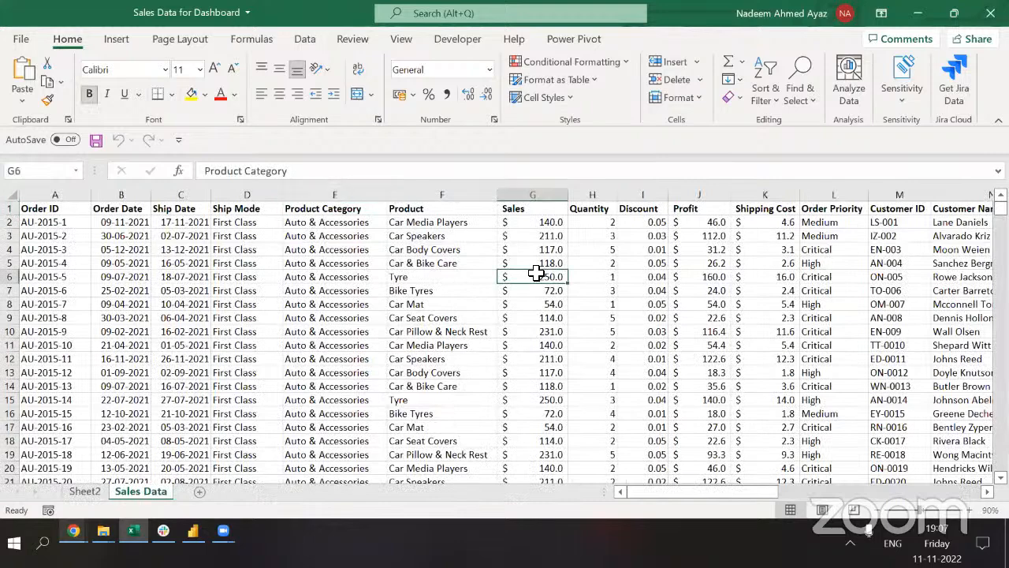
{"action": "key", "text": "Up"}
{"action": "key", "text": "Up"}
{"action": "key", "text": "Up"}
{"action": "key", "text": "Up"}
{"action": "key", "text": "Up"}
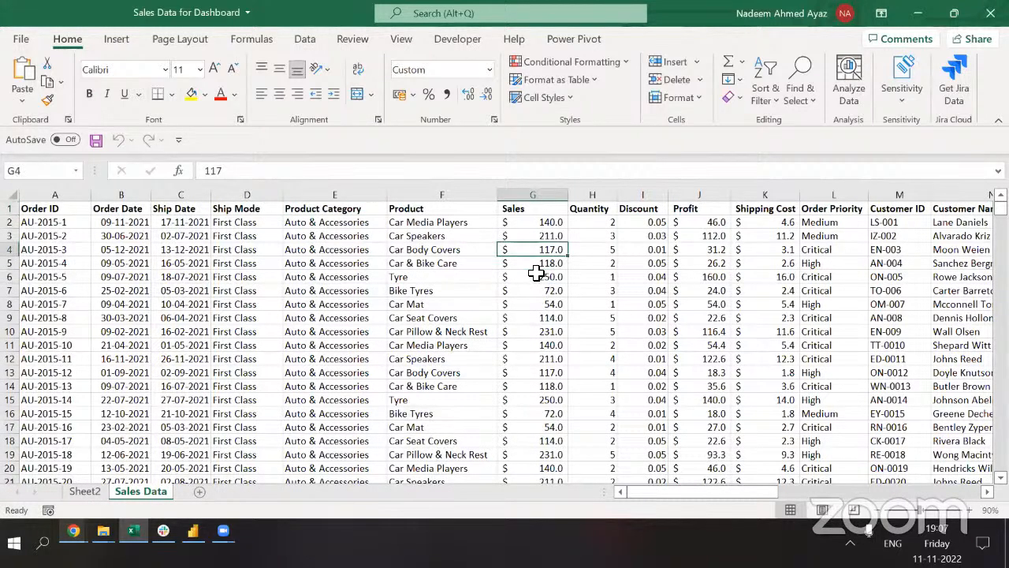
{"action": "key", "text": "ctrl+shift+Down"}
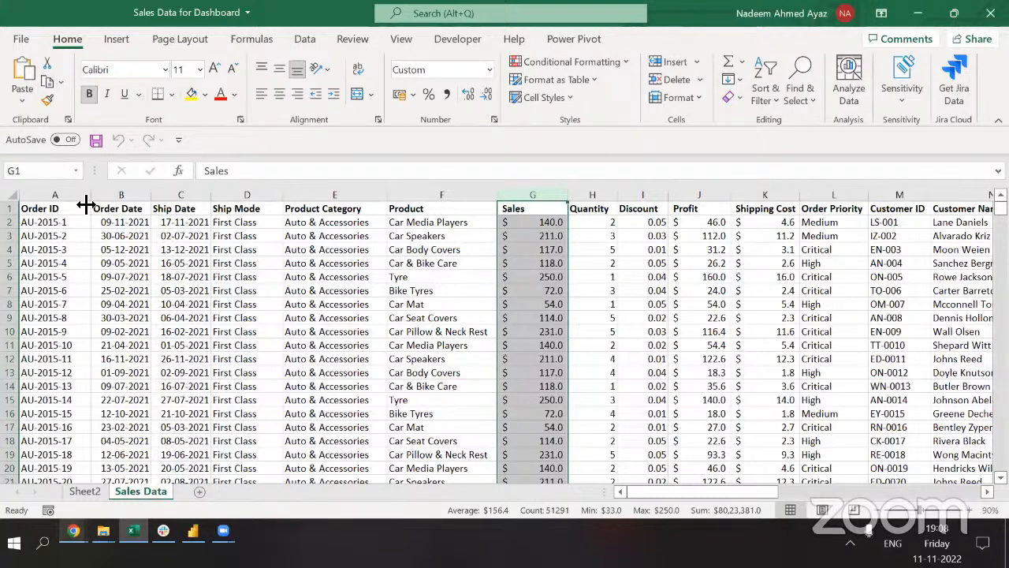
Widen the Order ID column and check where its records begin and end.
{"action": "left_click_drag", "start_coordinate": [85, 205], "coordinate": [118, 199]}
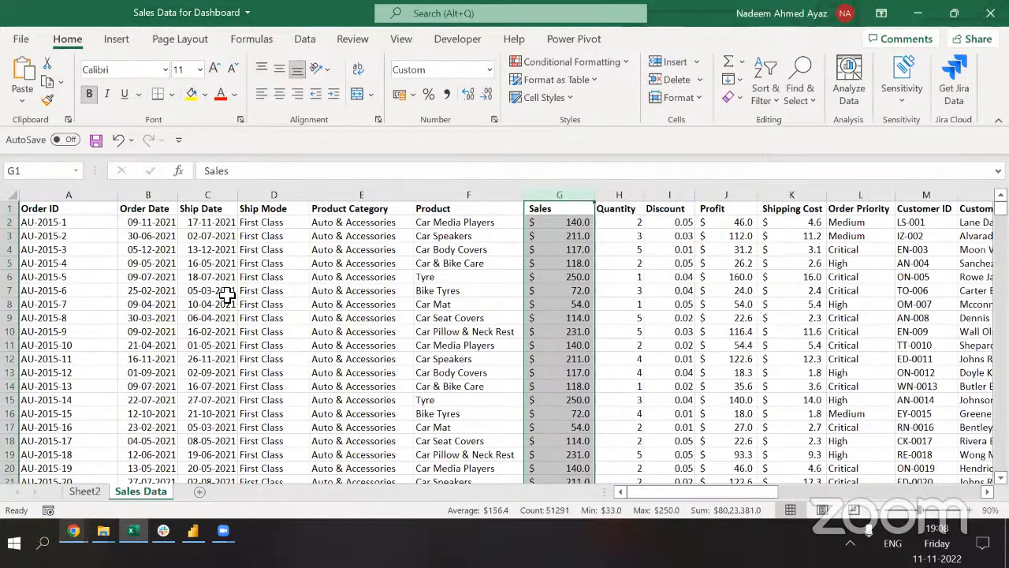
{"action": "left_click", "coordinate": [103, 288]}
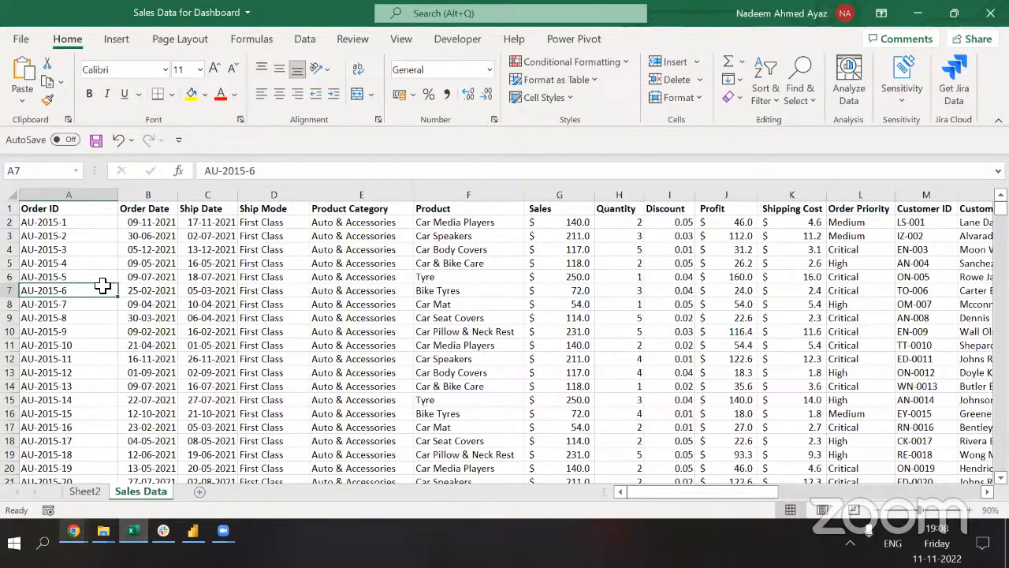
{"action": "key", "text": "ctrl+Down"}
{"action": "key", "text": "ctrl+Up"}
{"action": "key", "text": "Down"}
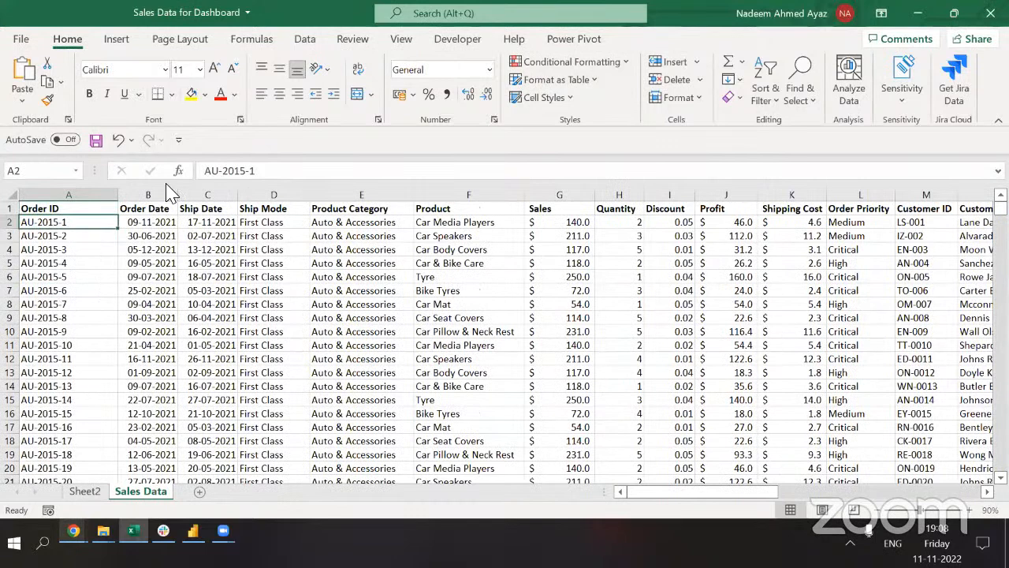
{"action": "left_click", "coordinate": [13, 223]}
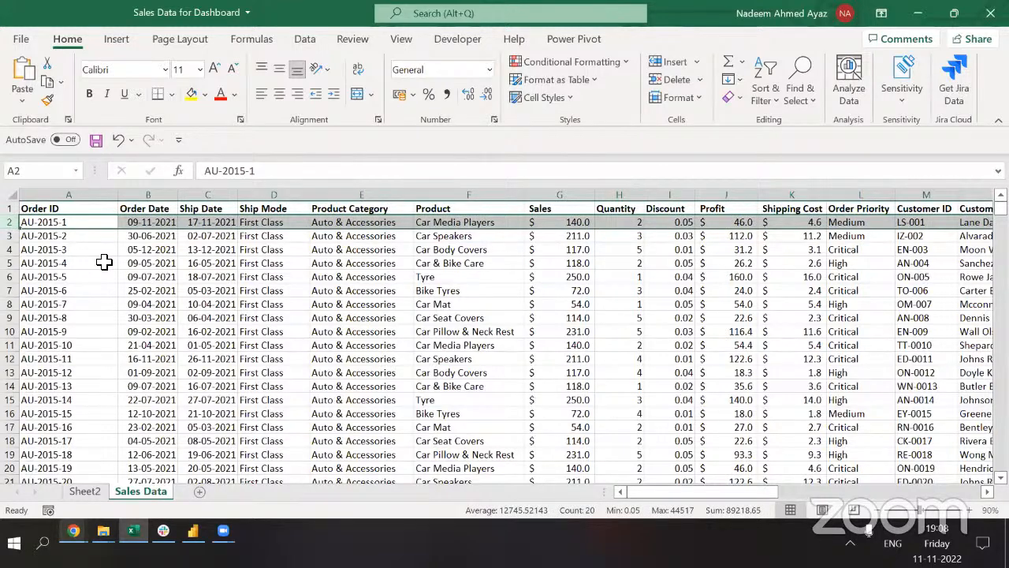
{"action": "key", "text": "ctrl+Down"}
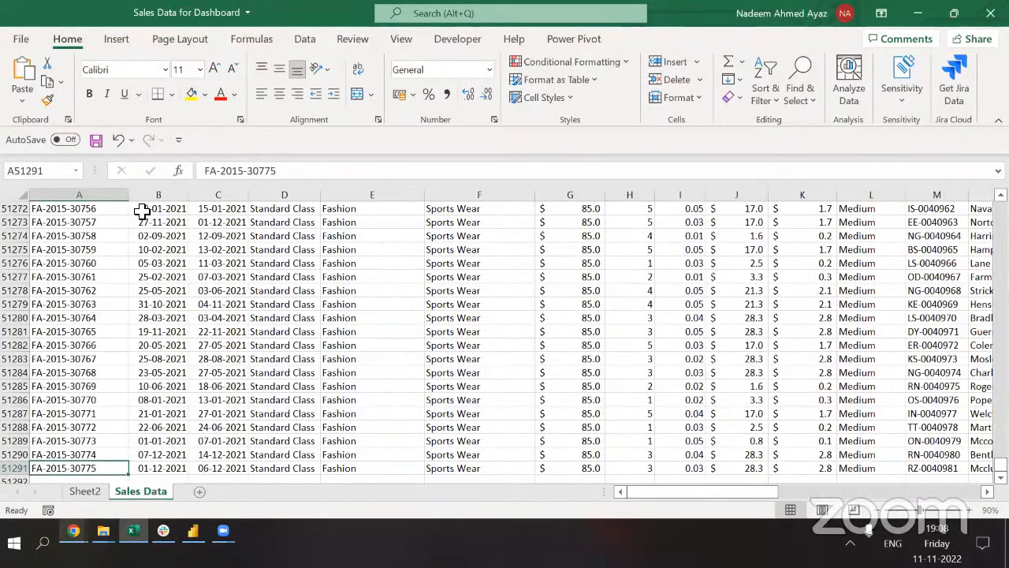
{"action": "key", "text": "ctrl+Up"}
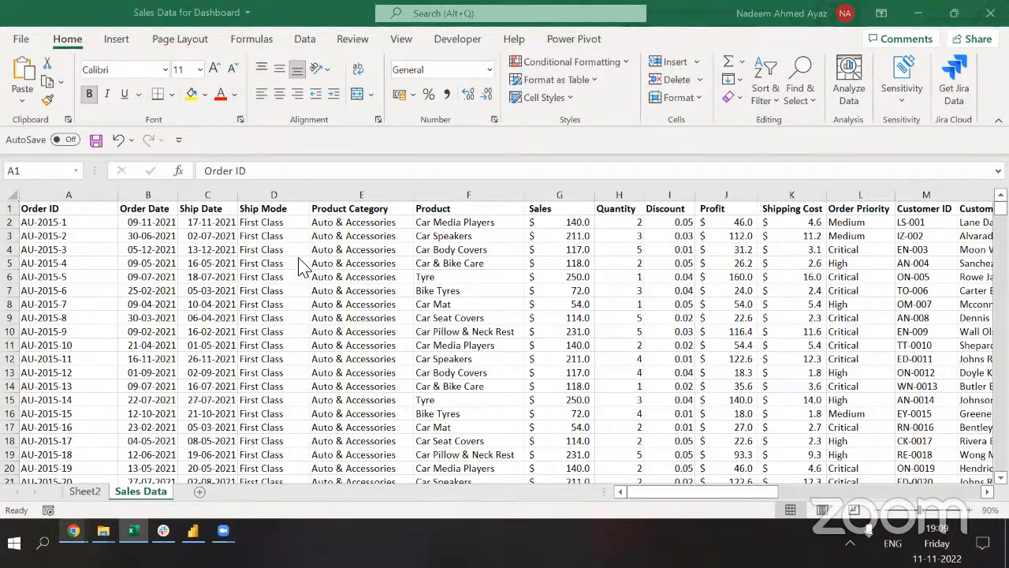
{"action": "left_click", "coordinate": [76, 295]}
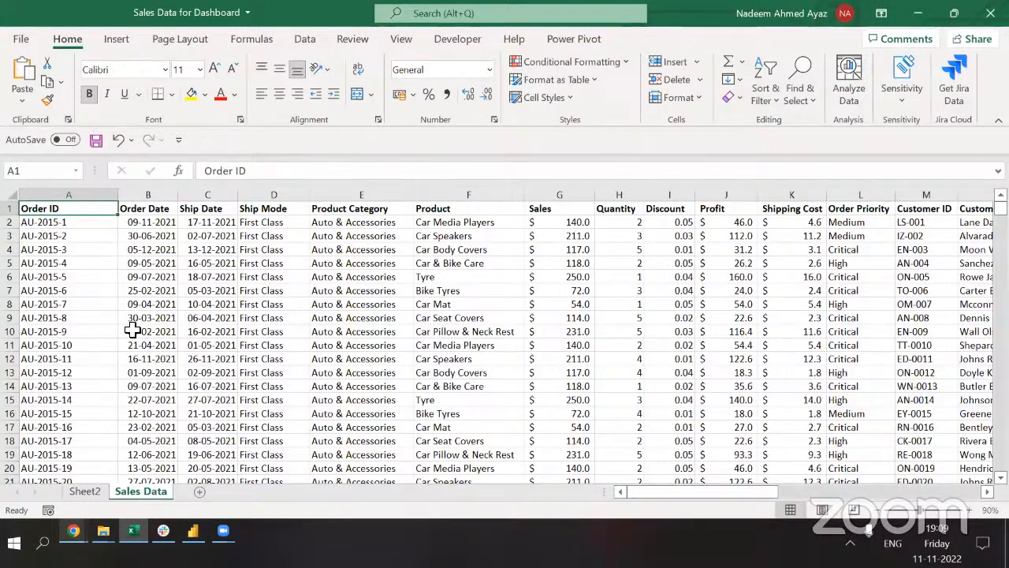
{"action": "left_click", "coordinate": [524, 13]}
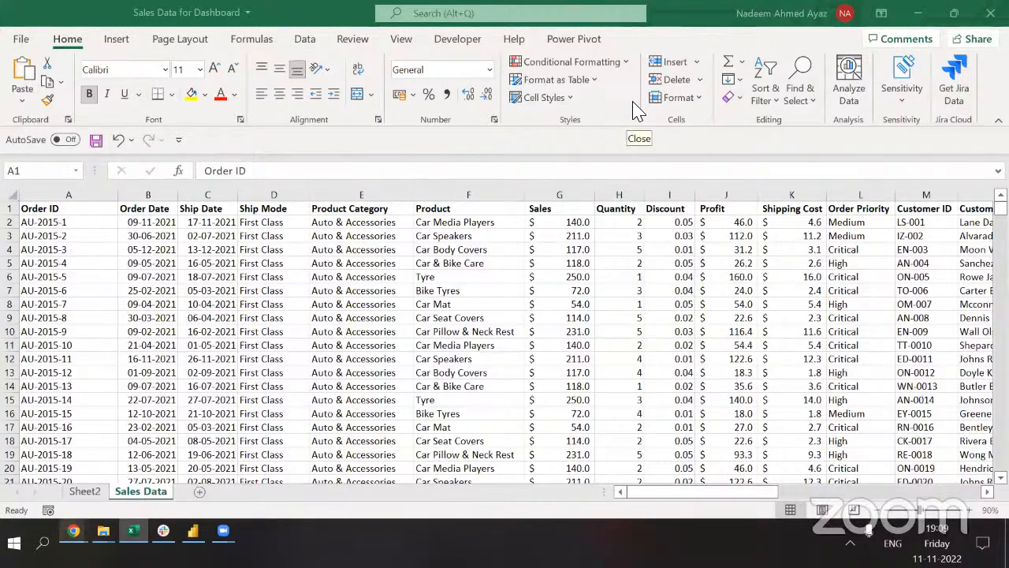
Start a Duplicate Values highlighting rule on the entire Order ID column and choose a custom format for it.
{"action": "left_click", "coordinate": [69, 196]}
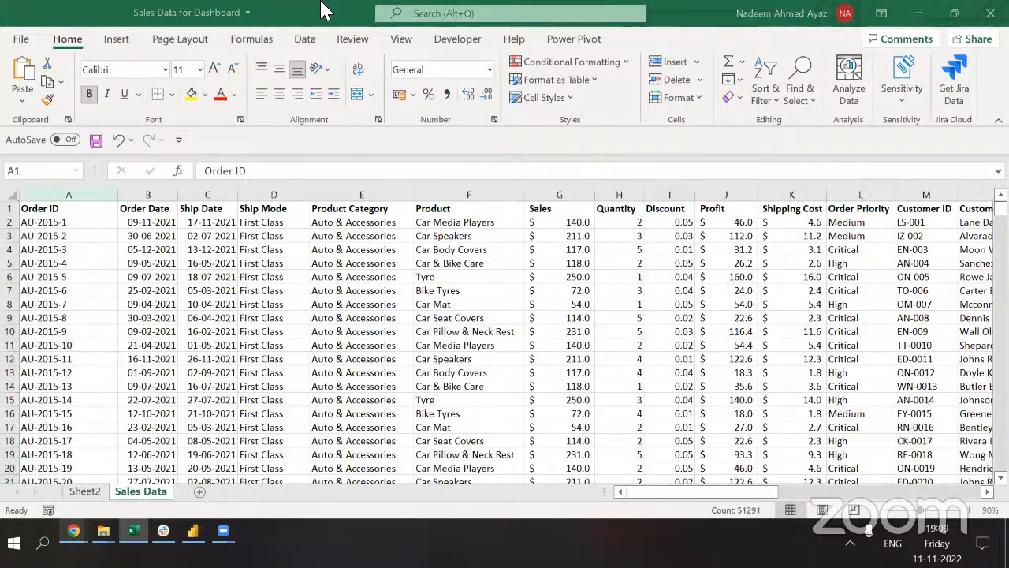
{"action": "left_click", "coordinate": [571, 62]}
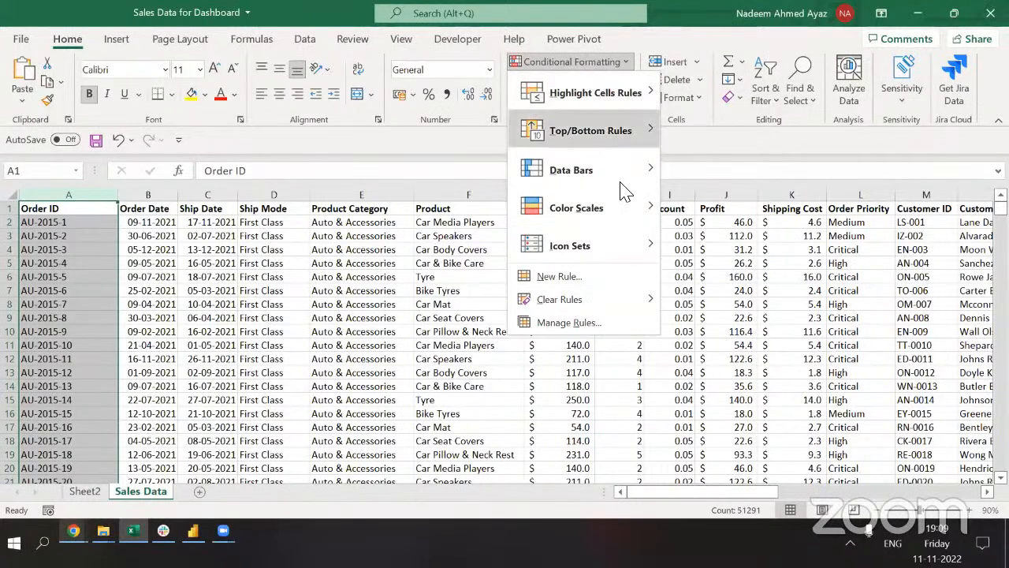
{"action": "mouse_move", "coordinate": [618, 107]}
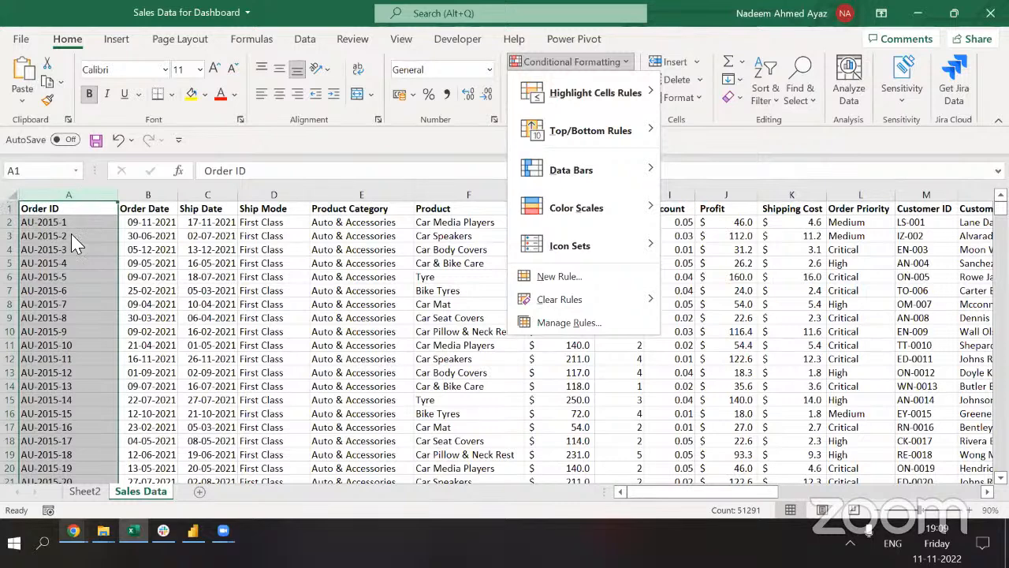
{"action": "mouse_move", "coordinate": [560, 85]}
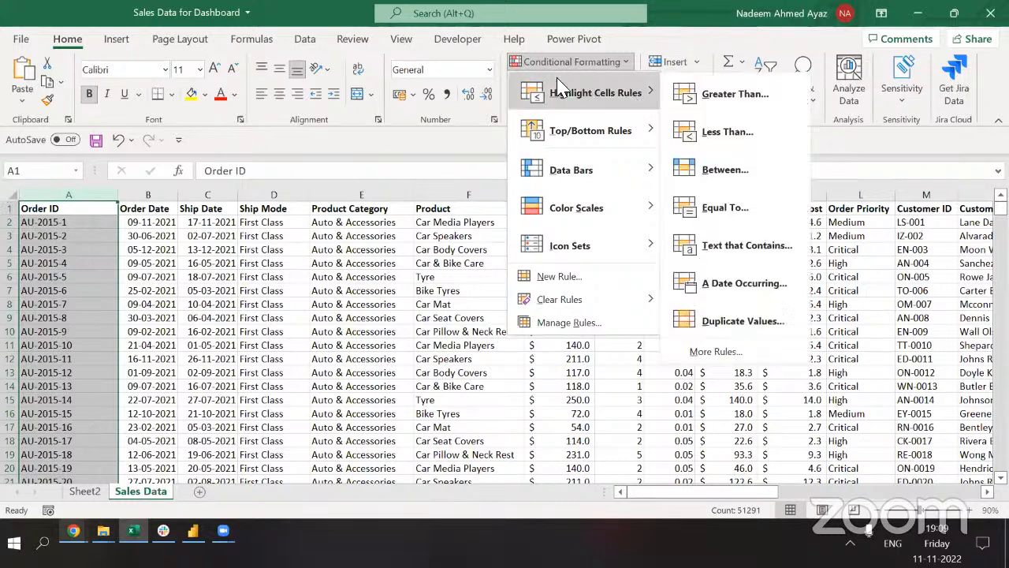
{"action": "left_click", "coordinate": [735, 325]}
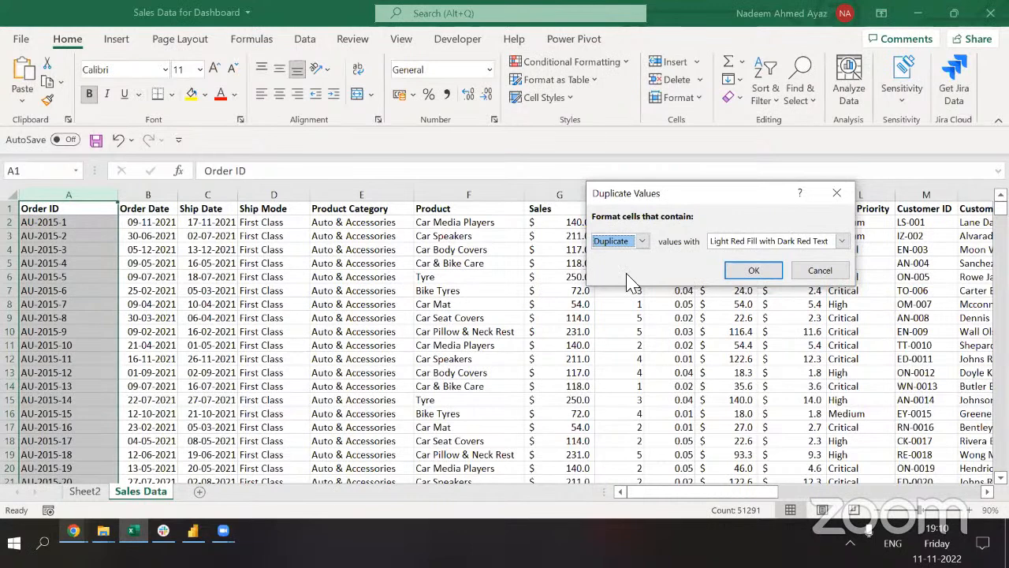
{"action": "left_click", "coordinate": [796, 246]}
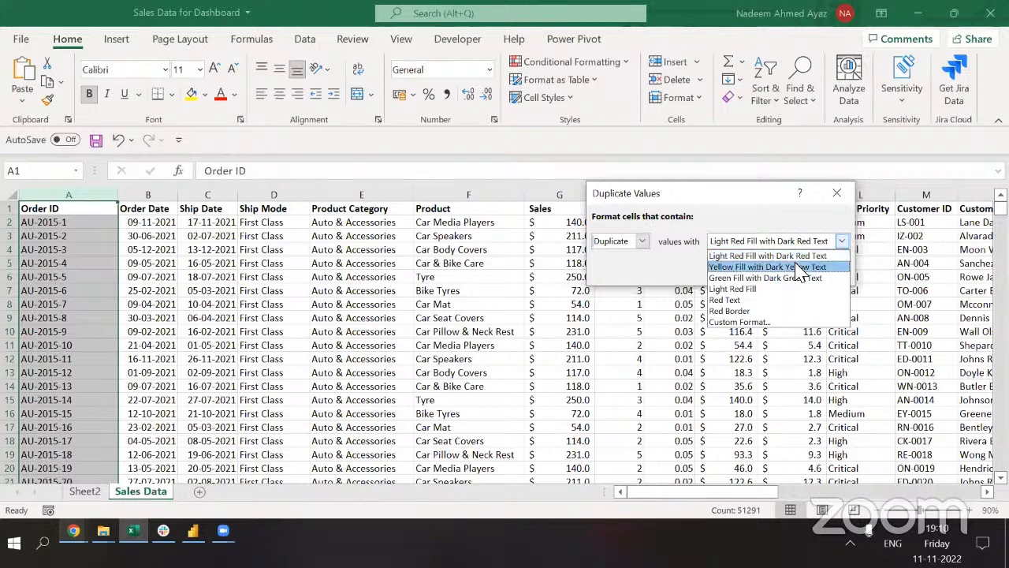
{"action": "left_click", "coordinate": [741, 322]}
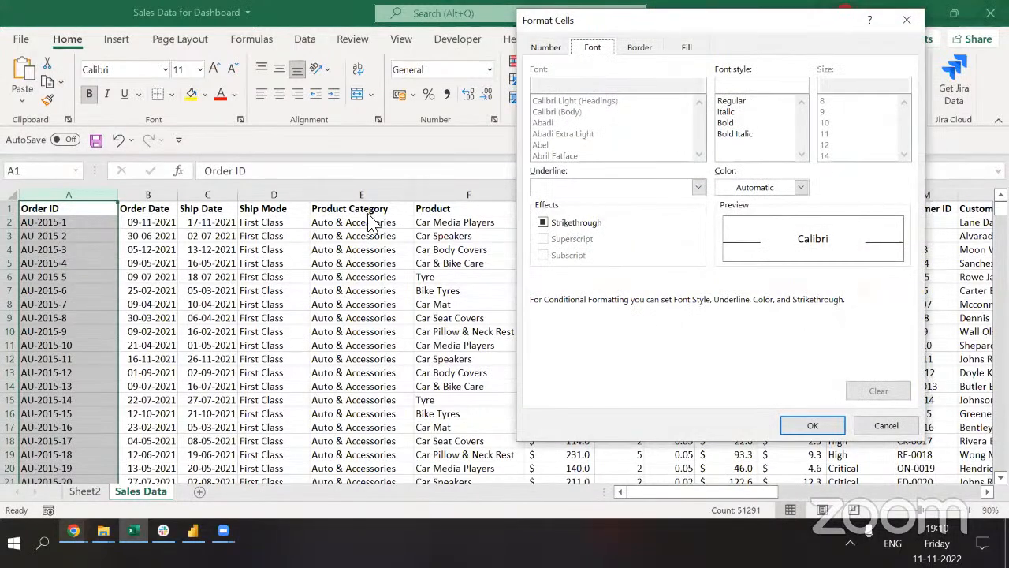
Give the duplicate rule's custom format a red fill and white font colour, and apply the rule.
{"action": "left_click", "coordinate": [613, 120]}
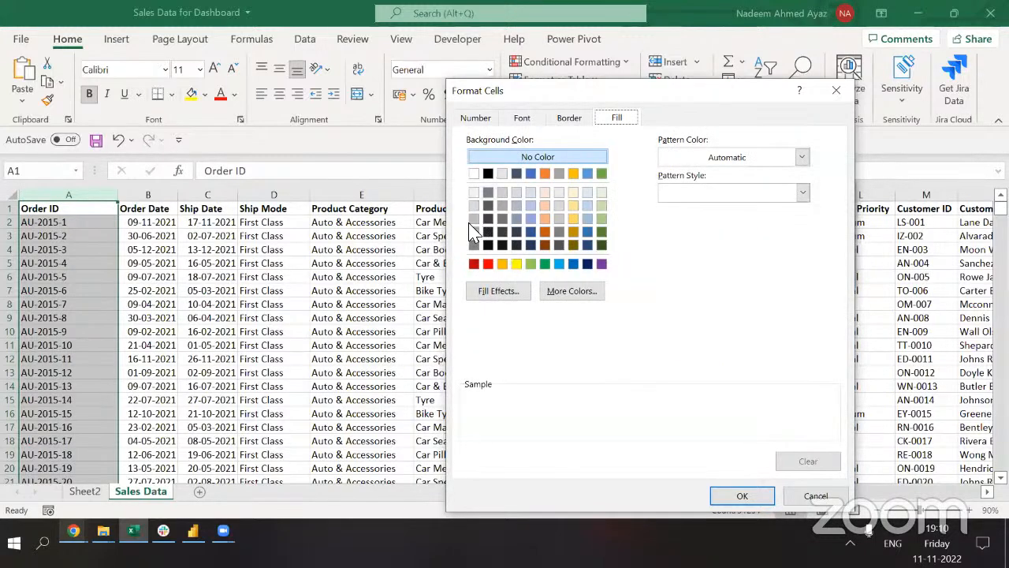
{"action": "left_click", "coordinate": [488, 264]}
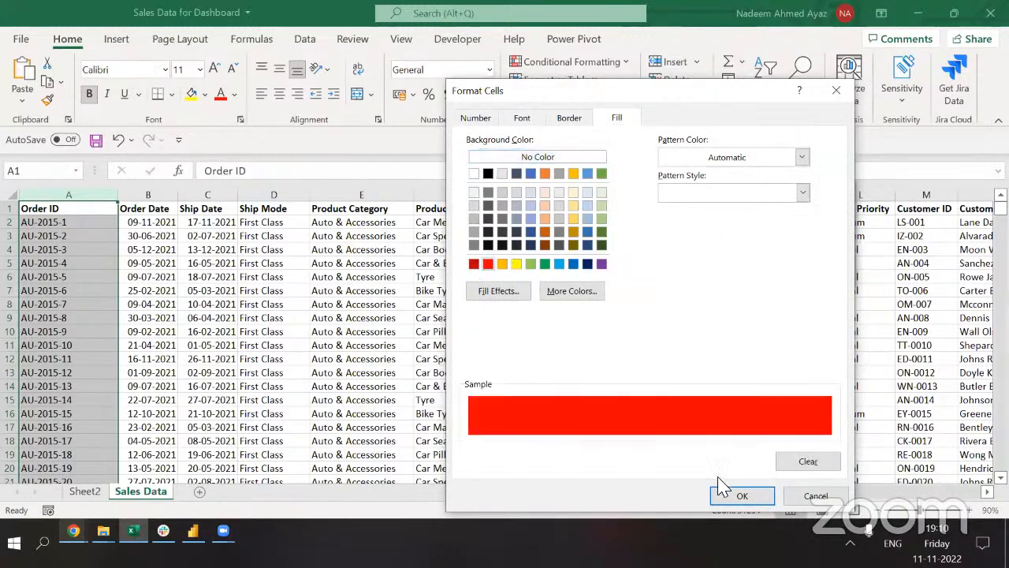
{"action": "left_click", "coordinate": [520, 120]}
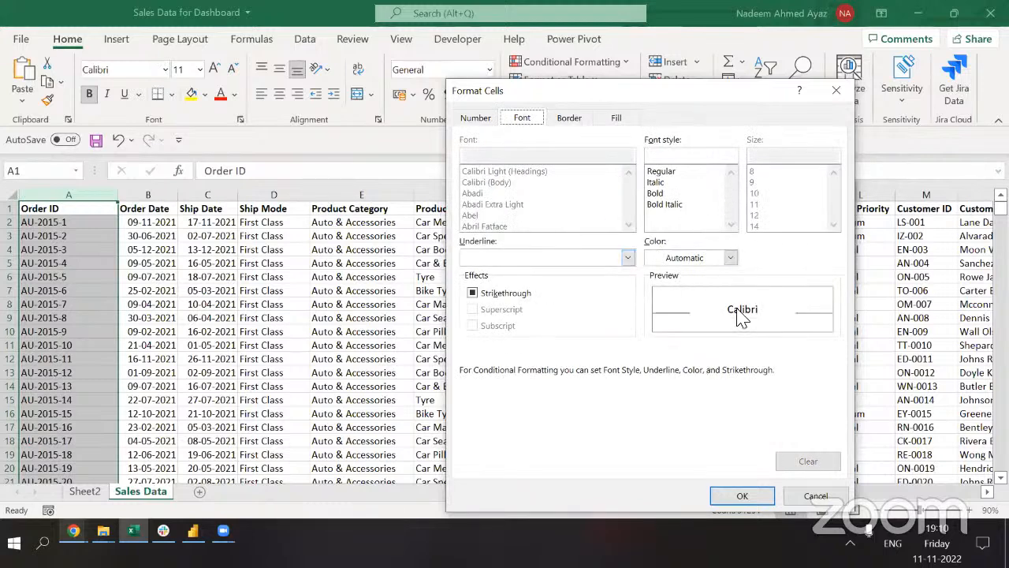
{"action": "left_click", "coordinate": [728, 259]}
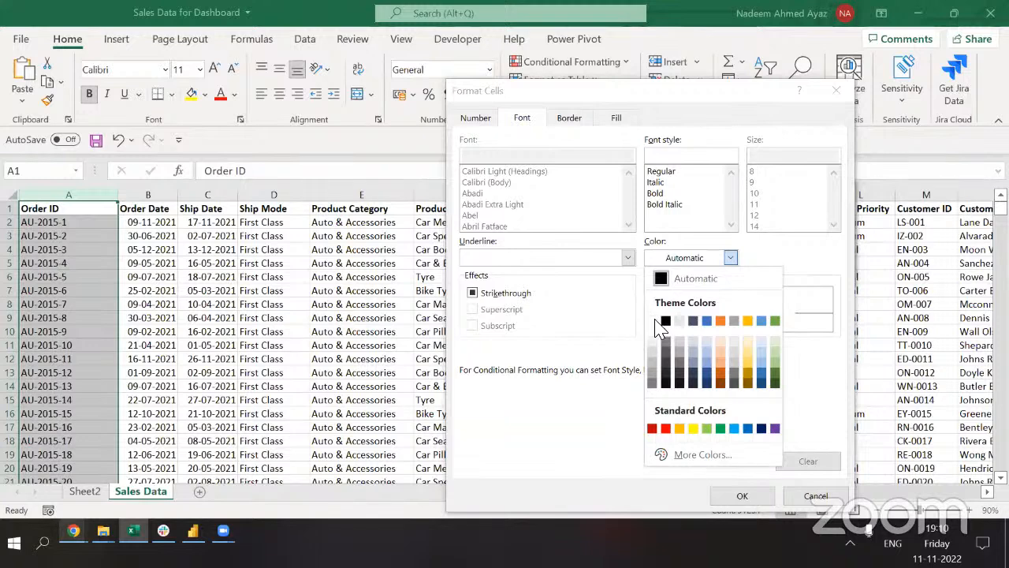
{"action": "left_click", "coordinate": [653, 320]}
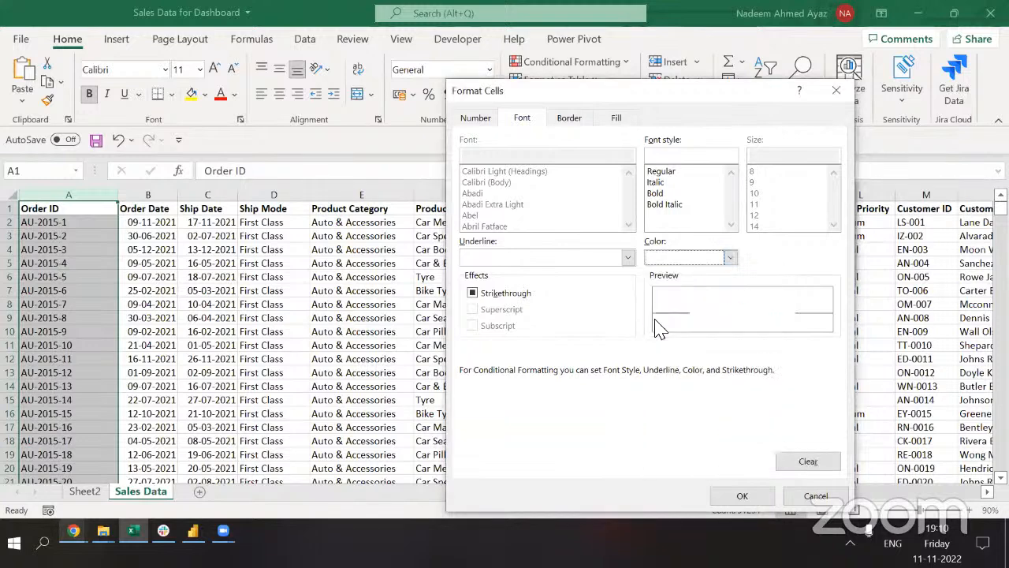
{"action": "left_click", "coordinate": [743, 496]}
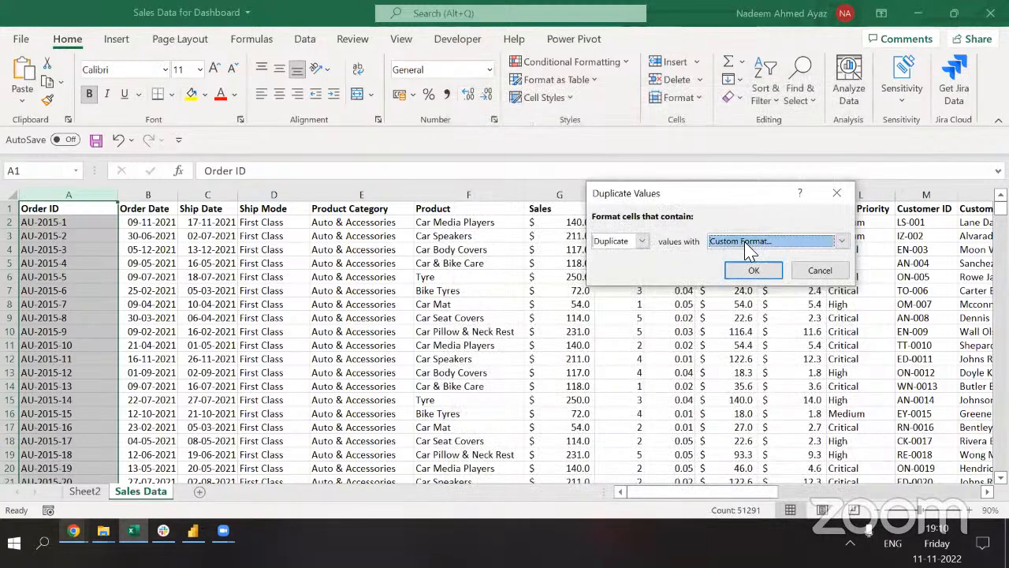
{"action": "left_click", "coordinate": [744, 271]}
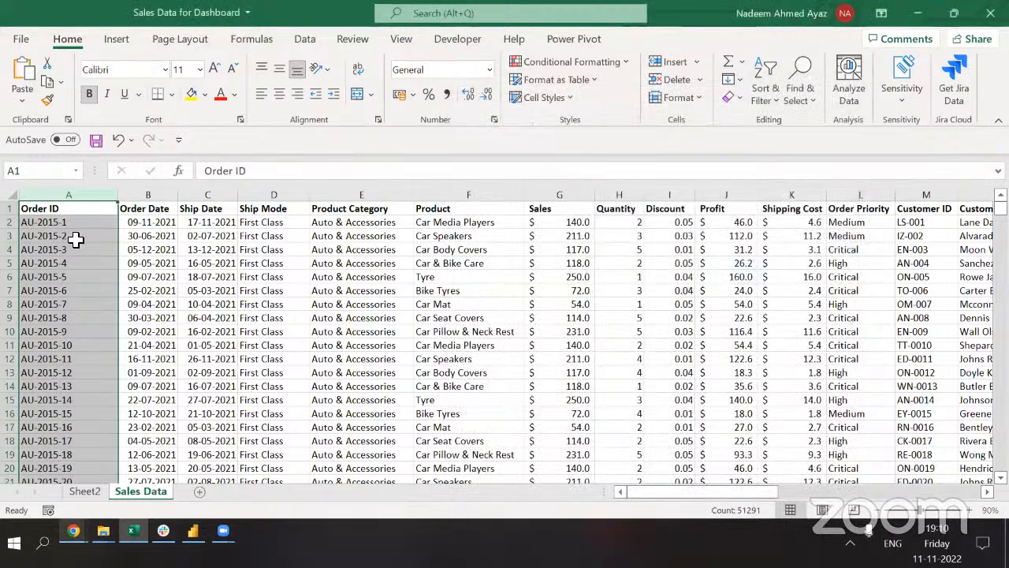
Inspect the first and last records of the Order ID column for highlighted duplicates.
{"action": "left_click", "coordinate": [38, 280]}
{"action": "key", "text": "Up"}
{"action": "key", "text": "Up"}
{"action": "key", "text": "Up"}
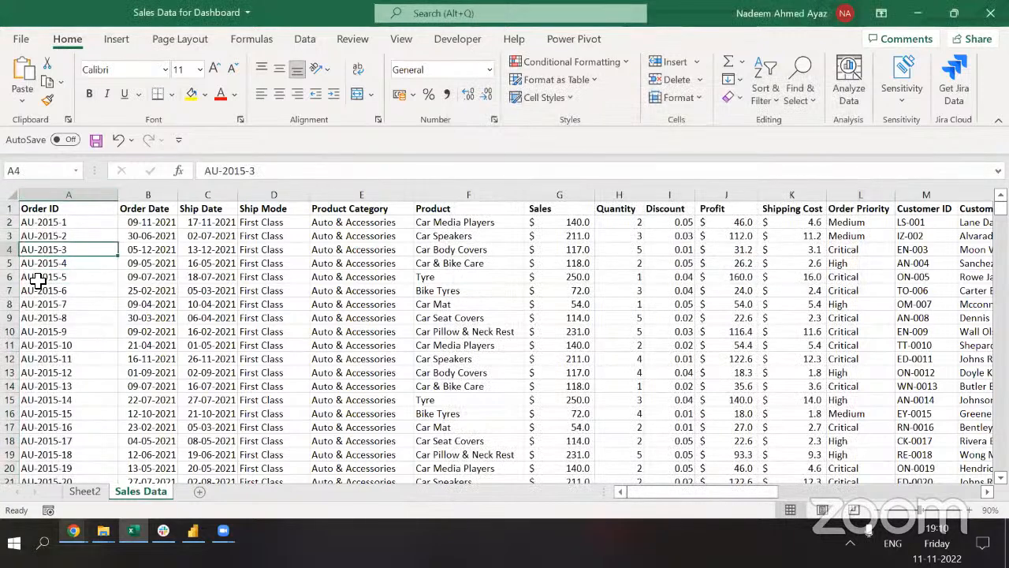
{"action": "key", "text": "ctrl+Down"}
{"action": "key", "text": "Down"}
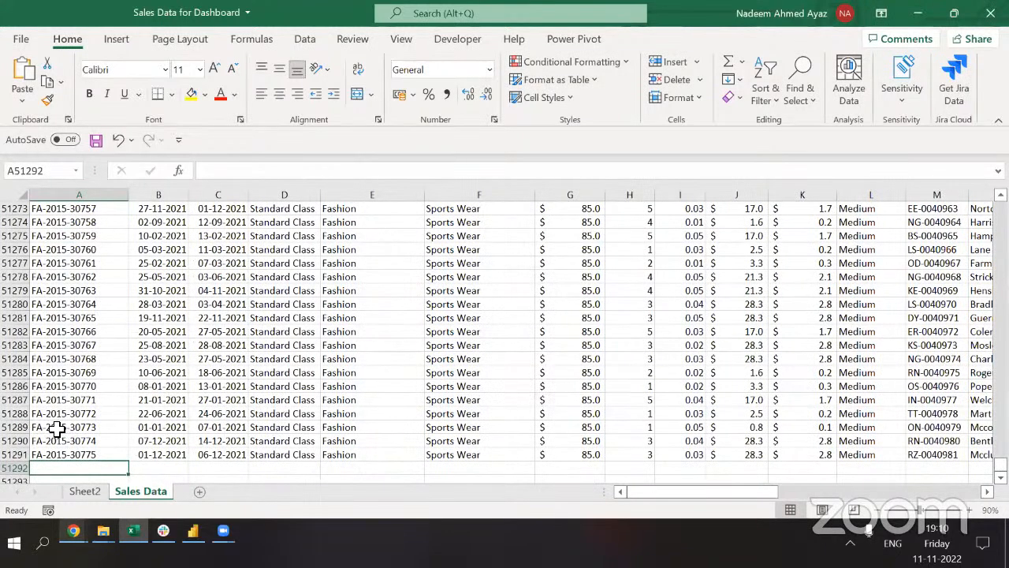
Add filters to the whole header row of Sales Data and open the Order ID column's filter.
{"action": "key", "text": "ctrl+Home"}
{"action": "key", "text": "ctrl+shift+Right"}
{"action": "key", "text": "ctrl+c"}
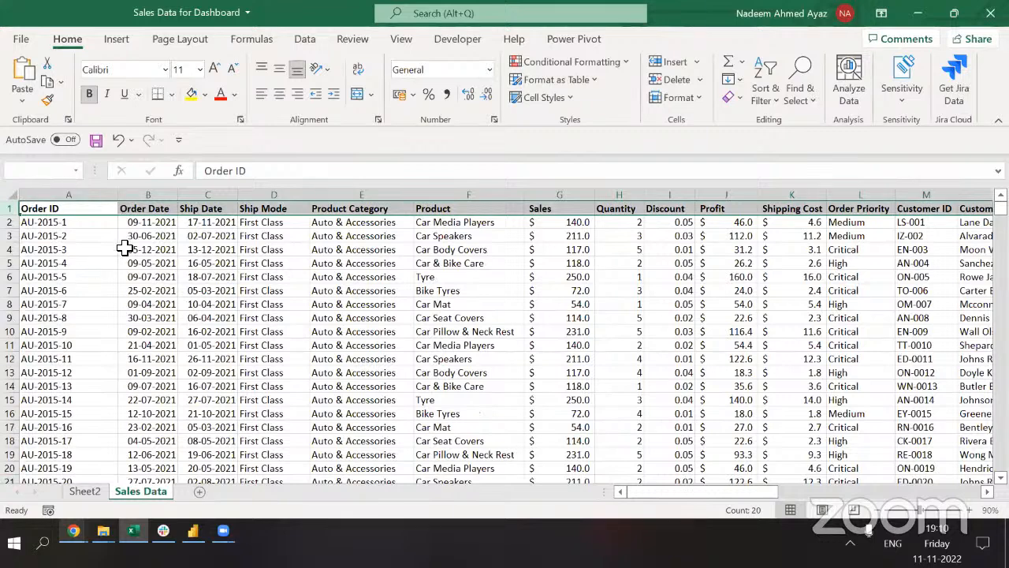
{"action": "left_click", "coordinate": [766, 101]}
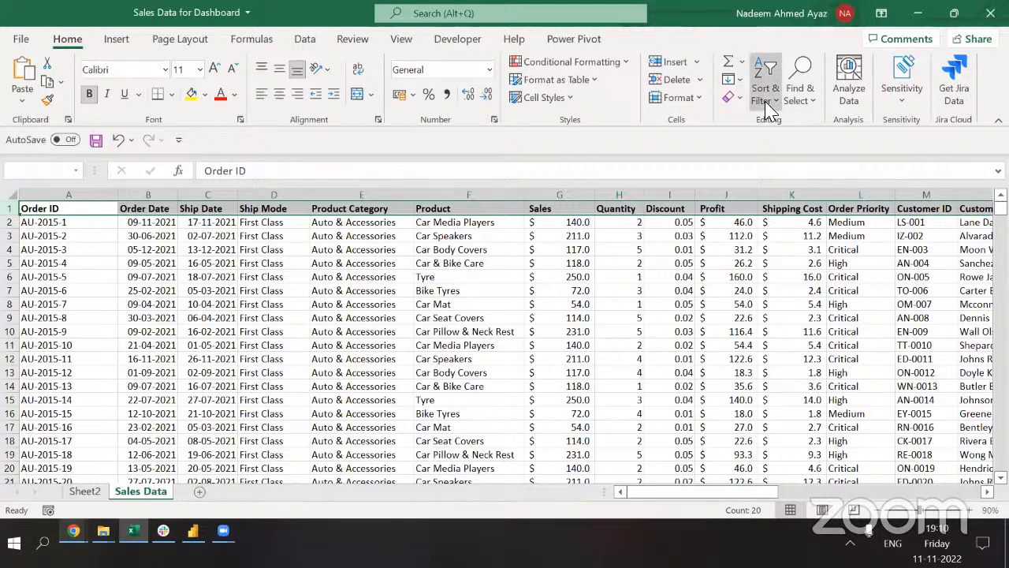
{"action": "left_click", "coordinate": [786, 195]}
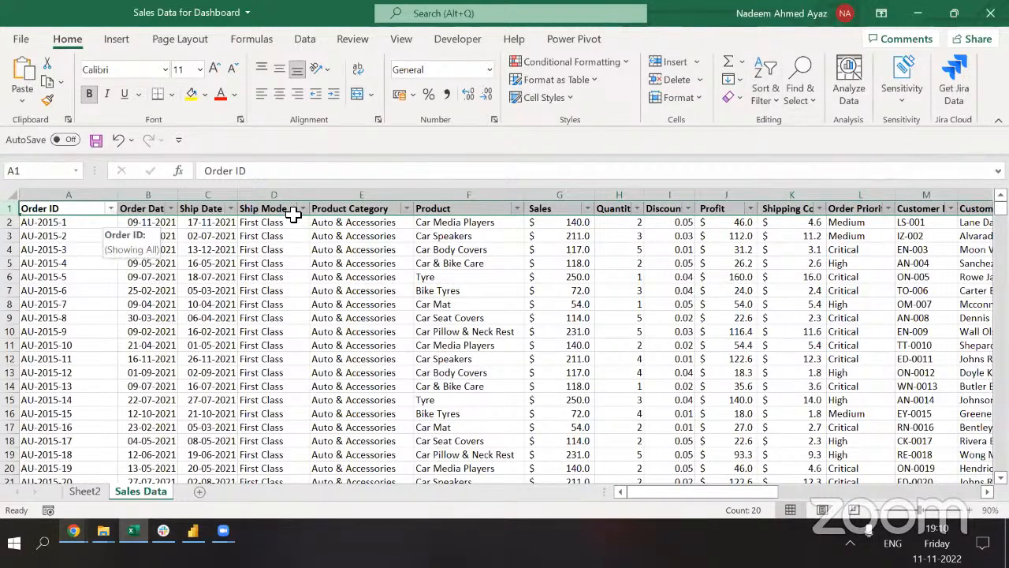
{"action": "left_click", "coordinate": [110, 209]}
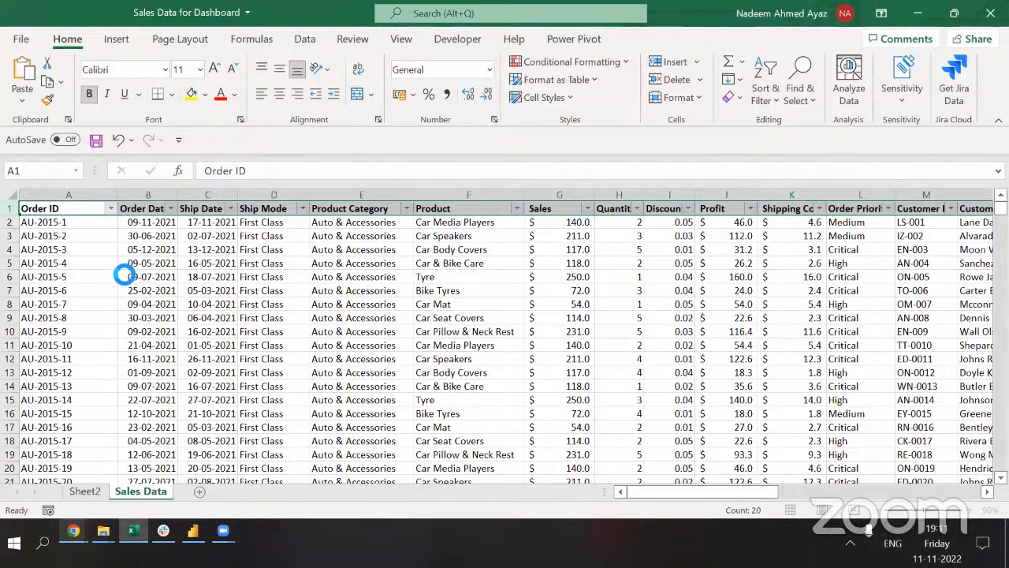
Add a new worksheet after Sales Data and paste the header row with the first ten sales records at A1.
{"action": "left_click", "coordinate": [198, 492]}
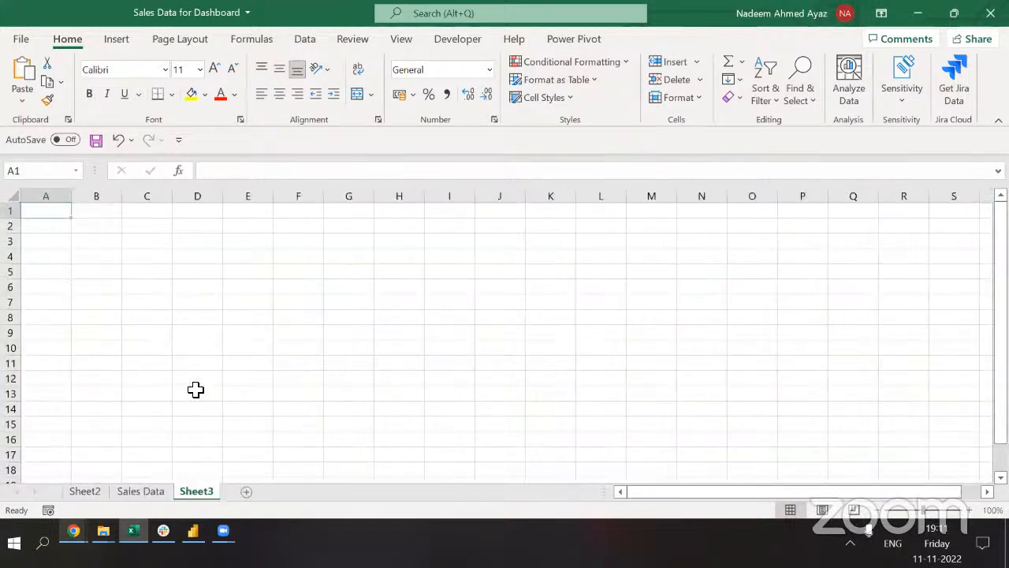
{"action": "key", "text": "ctrl+Page_Up"}
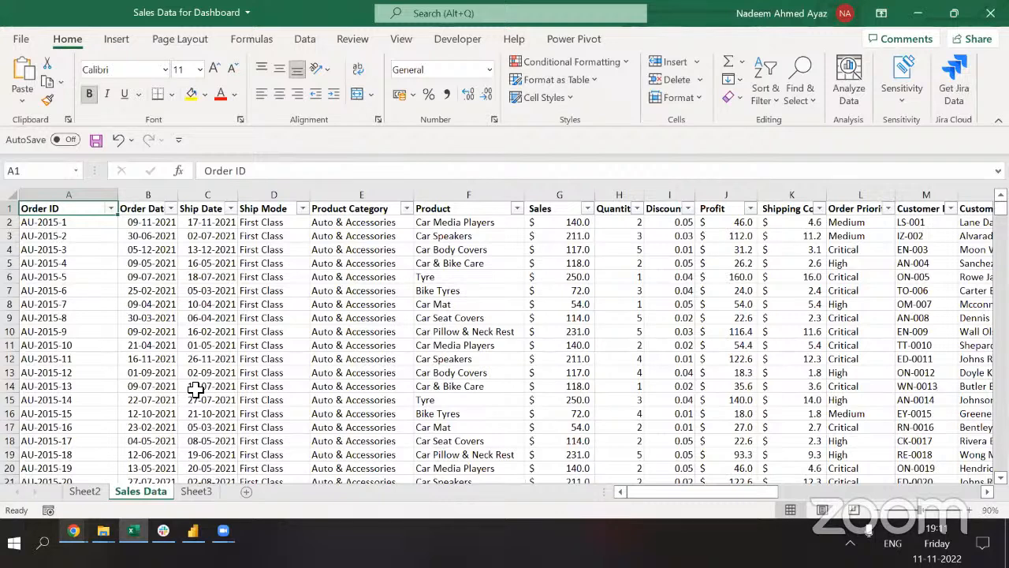
{"action": "key", "text": "ctrl+Page_Down"}
{"action": "key", "text": "ctrl+v"}
{"action": "key", "text": "Escape"}
{"action": "key", "text": "ctrl+Home"}
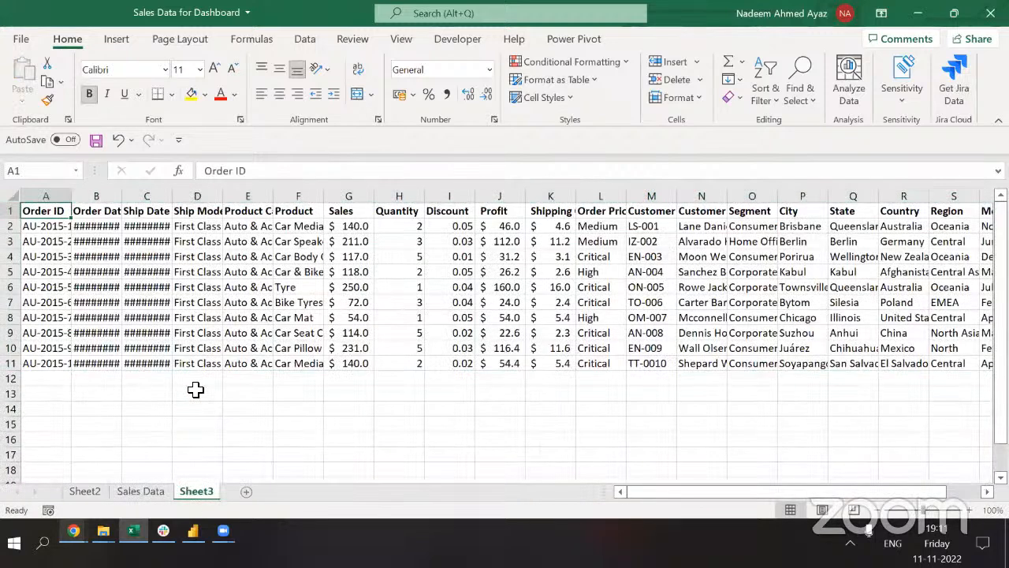
Highlight duplicate Order IDs in A1:A11 of Sheet3 with Light Red Fill with Dark Red Text, and autofit column A.
{"action": "key", "text": "ctrl+shift+Down"}
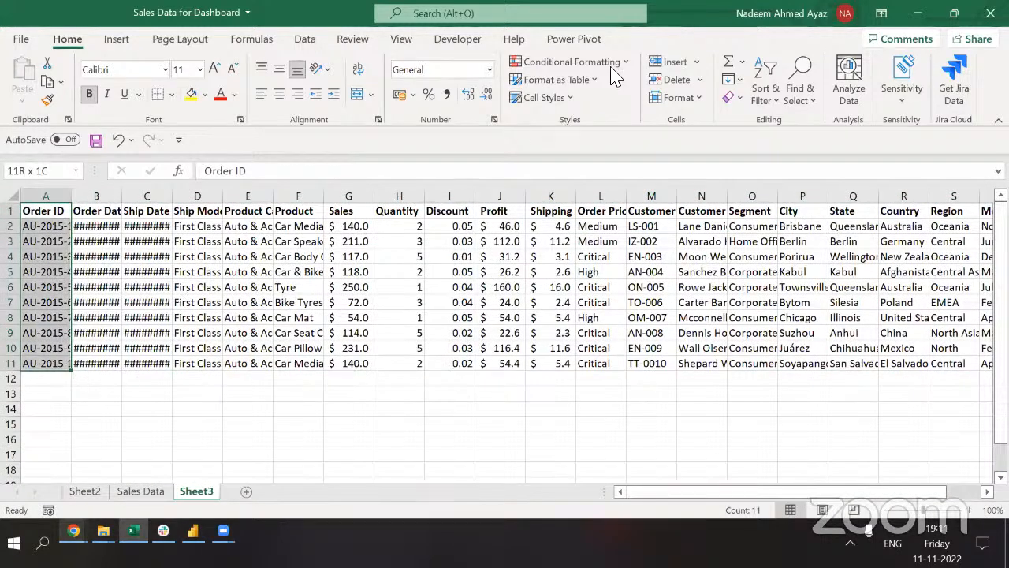
{"action": "left_click", "coordinate": [611, 65]}
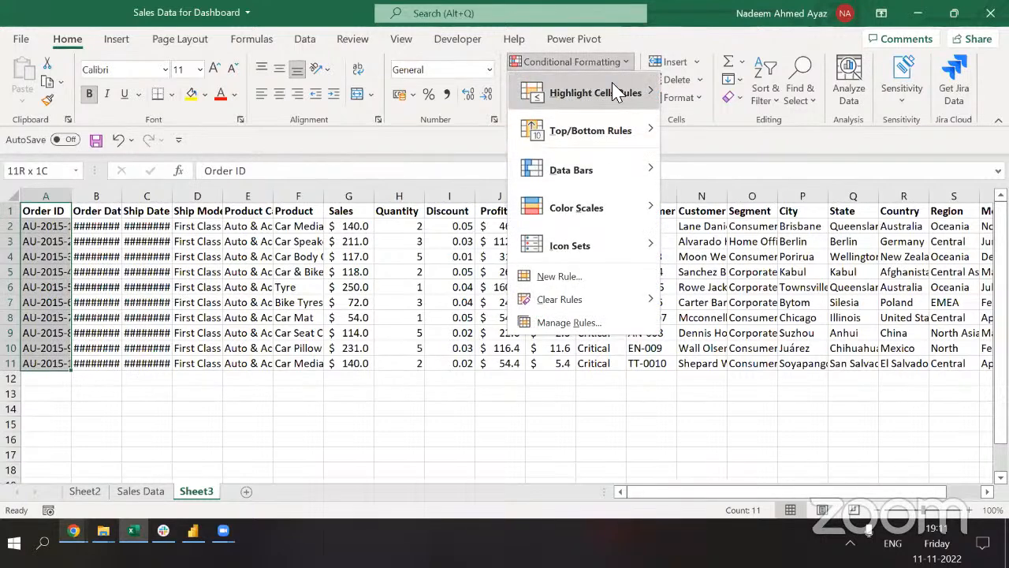
{"action": "mouse_move", "coordinate": [615, 91]}
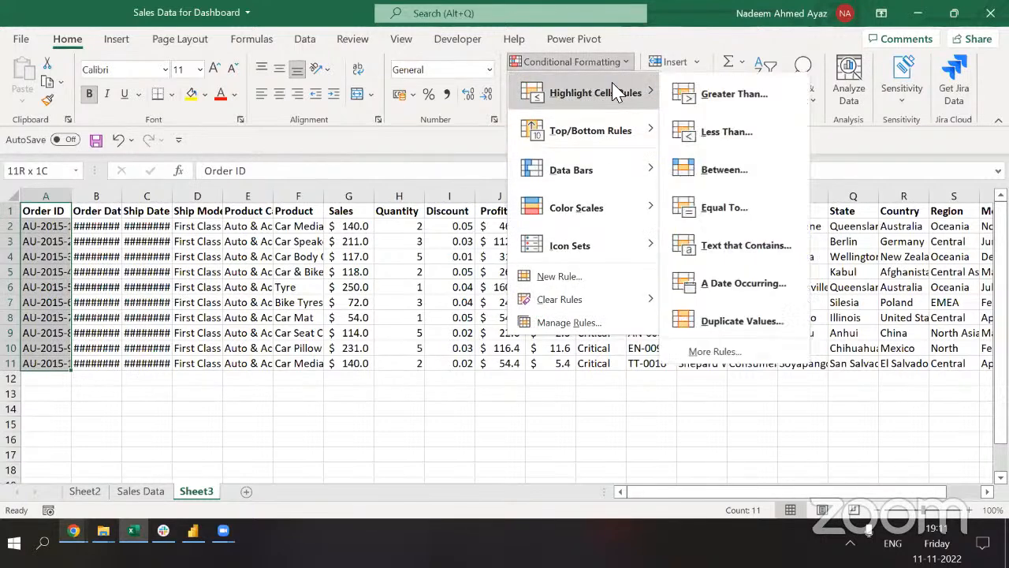
{"action": "left_click", "coordinate": [732, 319]}
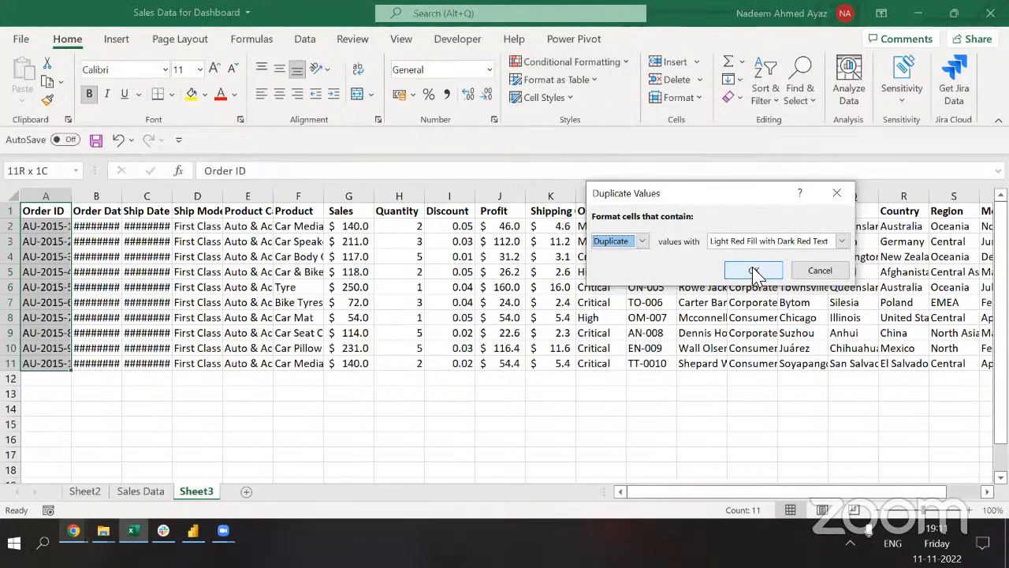
{"action": "left_click", "coordinate": [754, 270]}
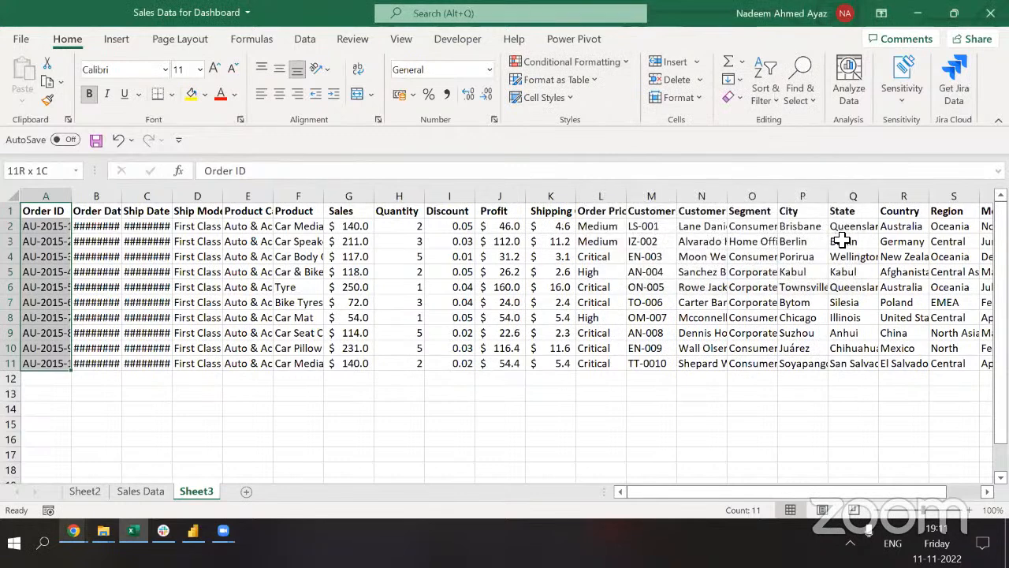
{"action": "double_click", "coordinate": [75, 194]}
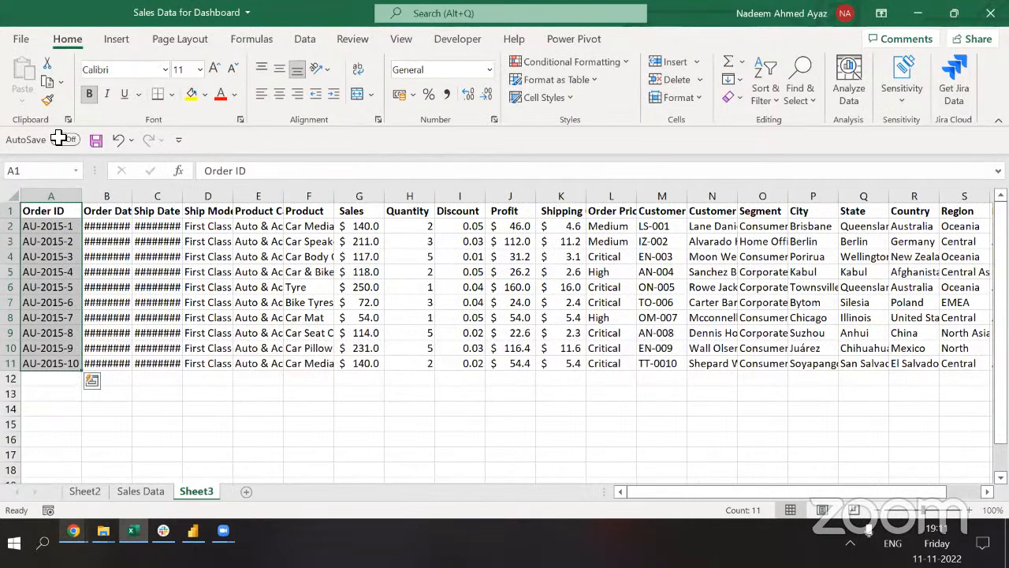
Insert two blank rows above the AU-2015-4 record in row 5 of Sheet3.
{"action": "left_click", "coordinate": [157, 490]}
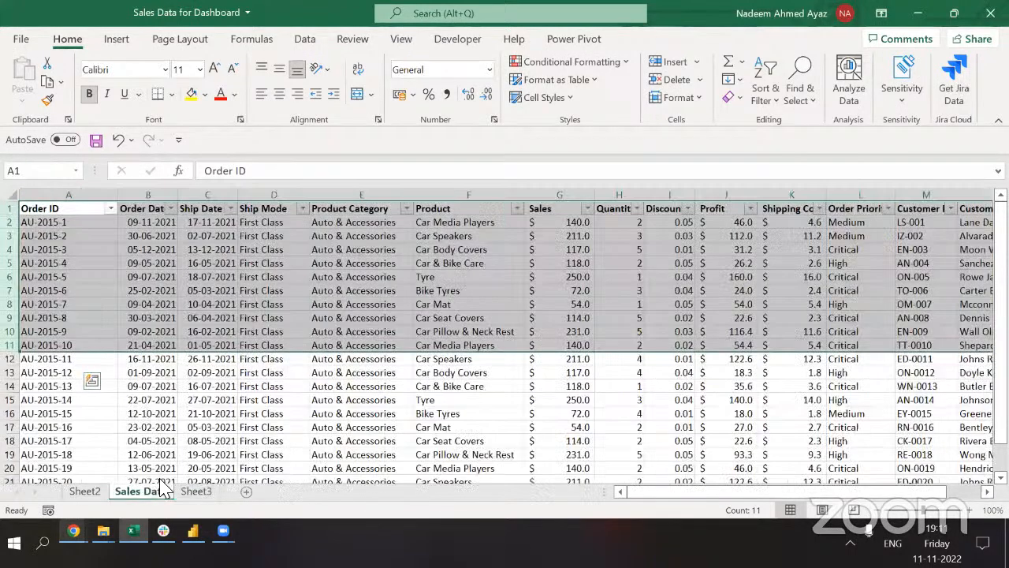
{"action": "left_click", "coordinate": [201, 494]}
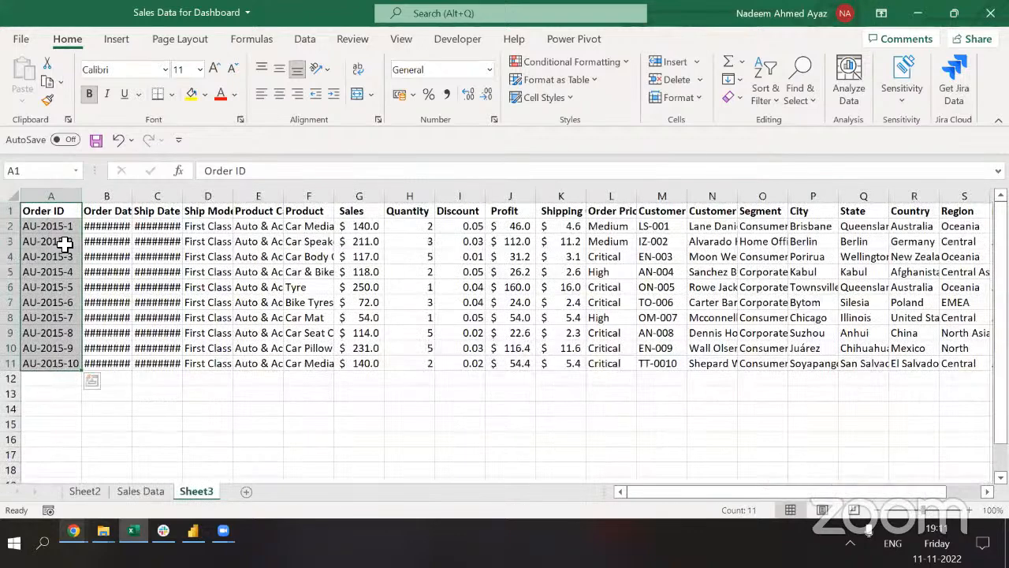
{"action": "key", "text": "Down"}
{"action": "key", "text": "ctrl+c"}
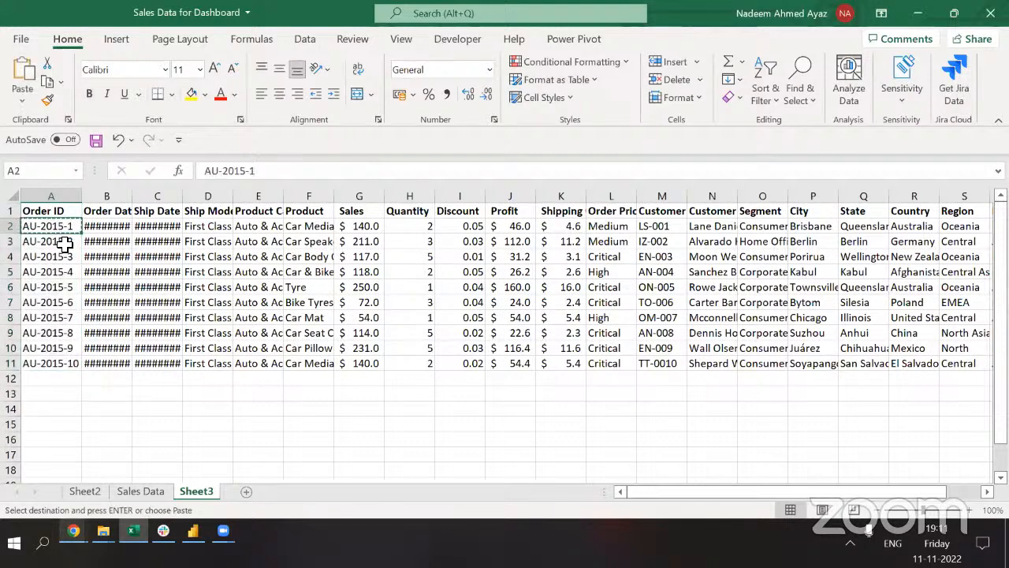
{"action": "key", "text": "Escape"}
{"action": "key", "text": "Down"}
{"action": "key", "text": "Down"}
{"action": "key", "text": "Down"}
{"action": "key", "text": "shift+space"}
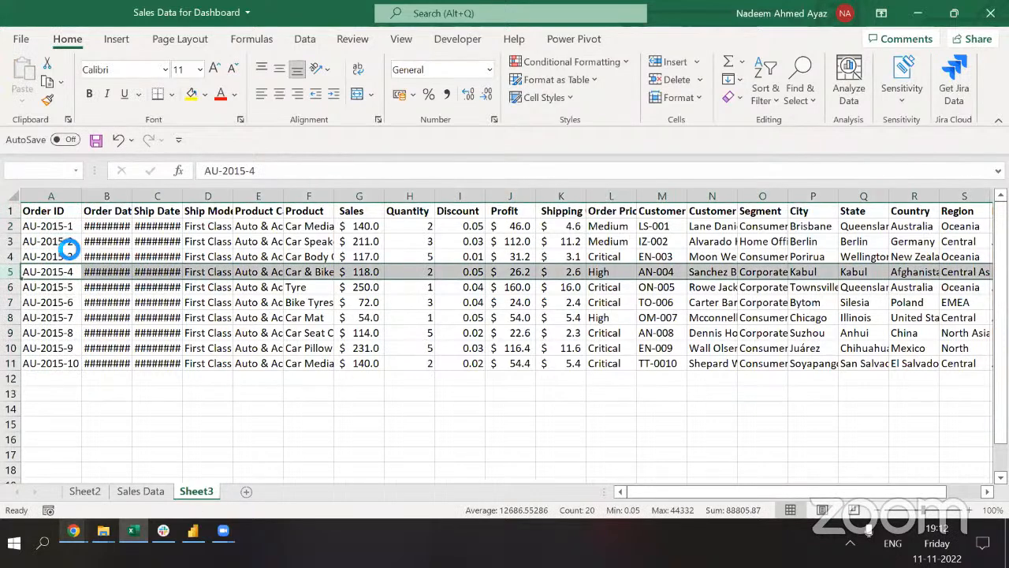
{"action": "key", "text": "ctrl+shift+plus"}
{"action": "key", "text": "ctrl+shift+plus"}
Copy the Order ID AU-2015-1 from A2 into the blank cell A5 to create a duplicate.
{"action": "key", "text": "Up"}
{"action": "key", "text": "Up"}
{"action": "key", "text": "Up"}
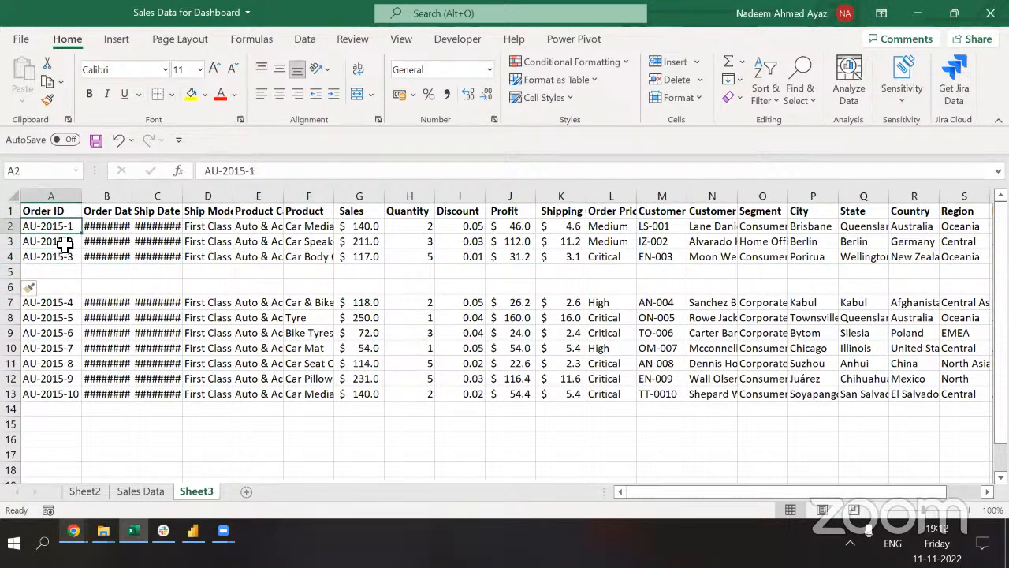
{"action": "key", "text": "ctrl+c"}
{"action": "key", "text": "Down"}
{"action": "key", "text": "Down"}
{"action": "key", "text": "Down"}
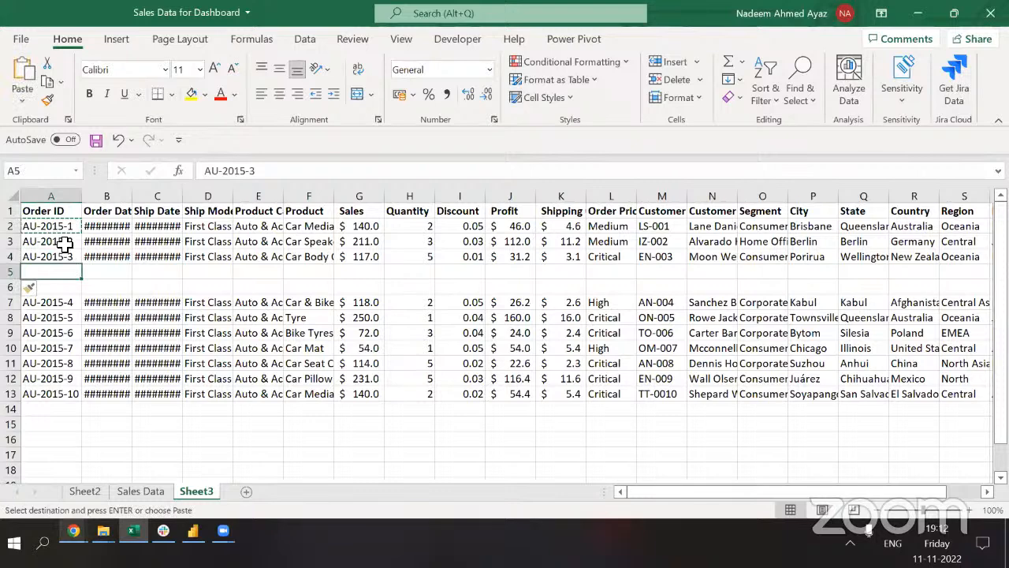
{"action": "key", "text": "ctrl+v"}
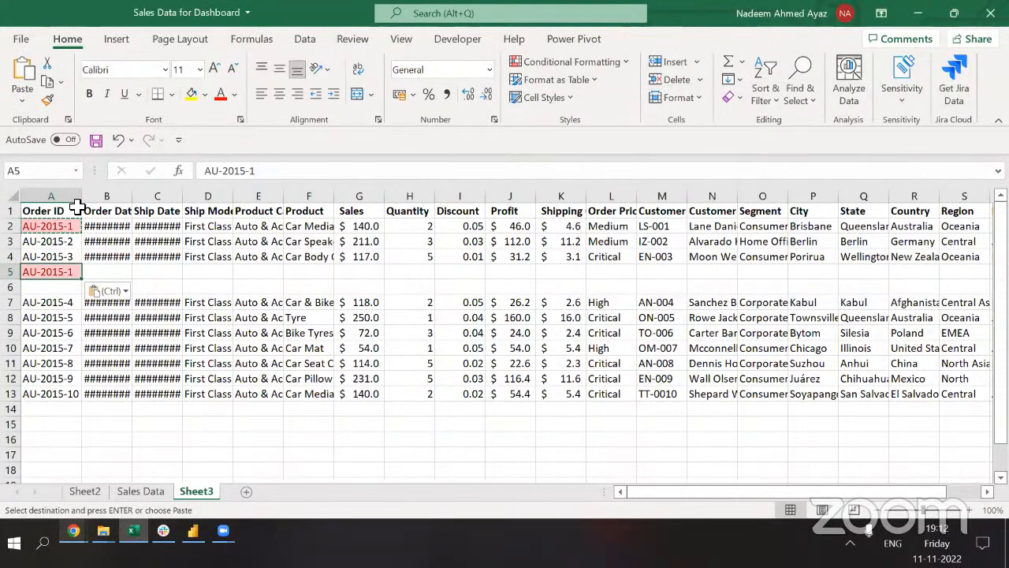
{"action": "left_click", "coordinate": [54, 228]}
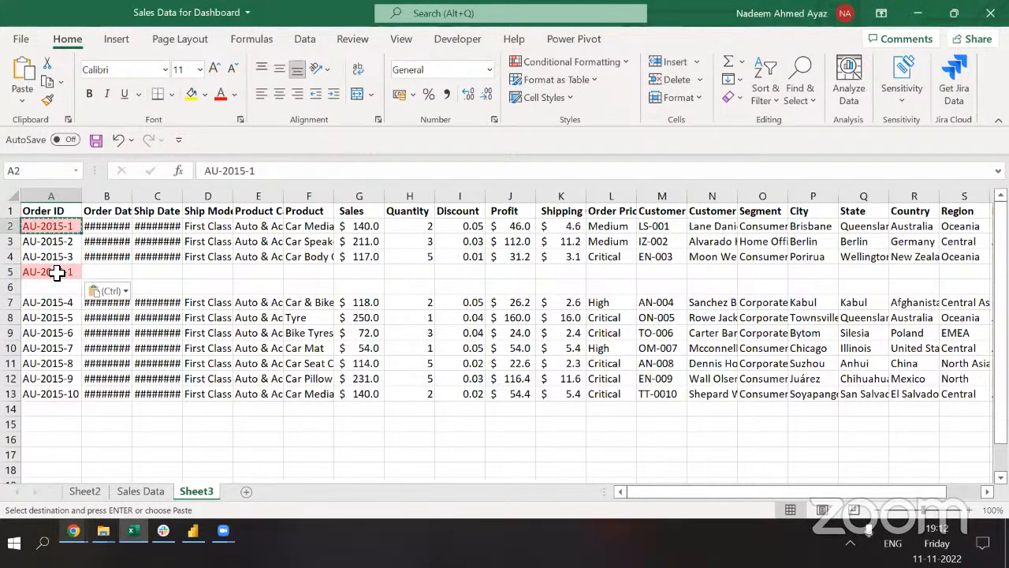
Copy the Order ID AU-2015-7 from A10 into the blank cell A6.
{"action": "left_click", "coordinate": [62, 347]}
{"action": "key", "text": "ctrl+c"}
{"action": "key", "text": "Up"}
{"action": "key", "text": "Up"}
{"action": "key", "text": "Up"}
{"action": "key", "text": "Up"}
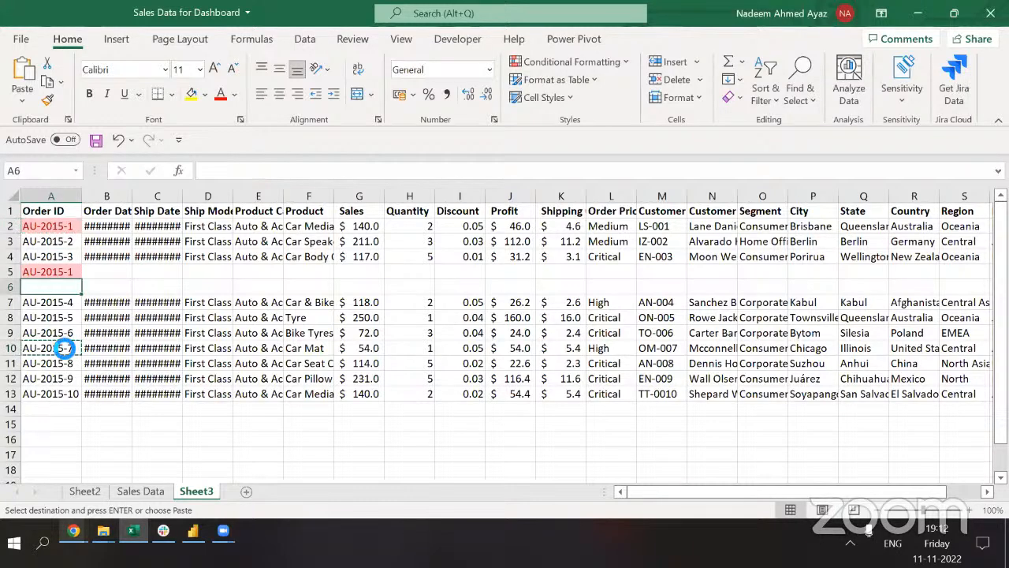
{"action": "key", "text": "Return"}
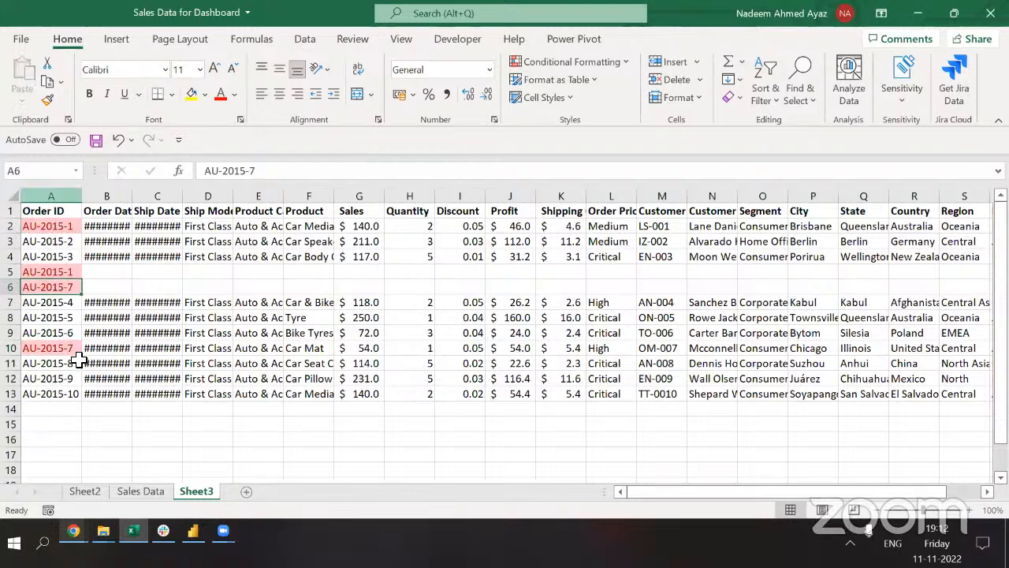
Add filters to the header row of Sheet3 and filter the Order ID column by the light red cell color.
{"action": "left_click", "coordinate": [12, 214]}
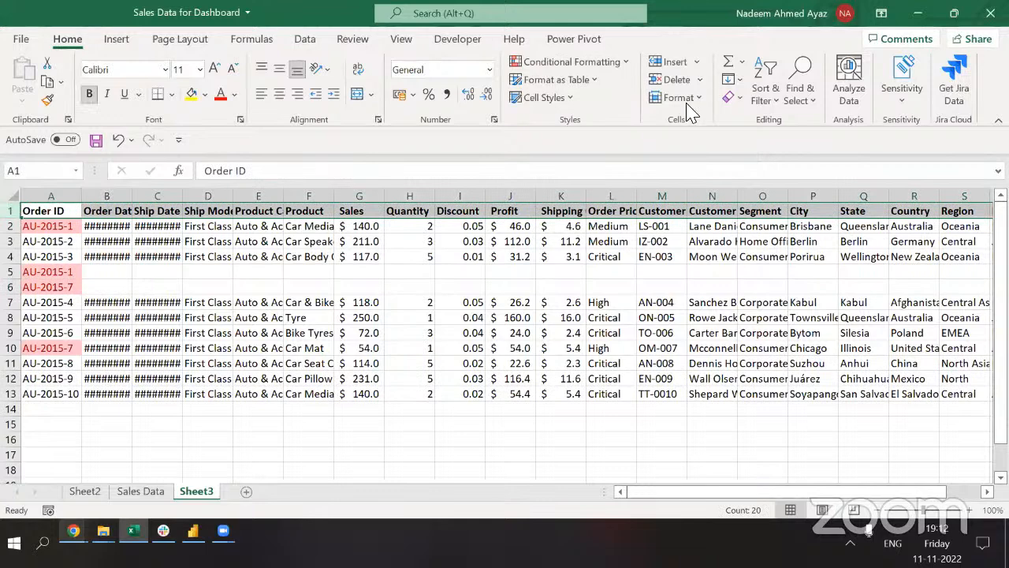
{"action": "left_click", "coordinate": [764, 93]}
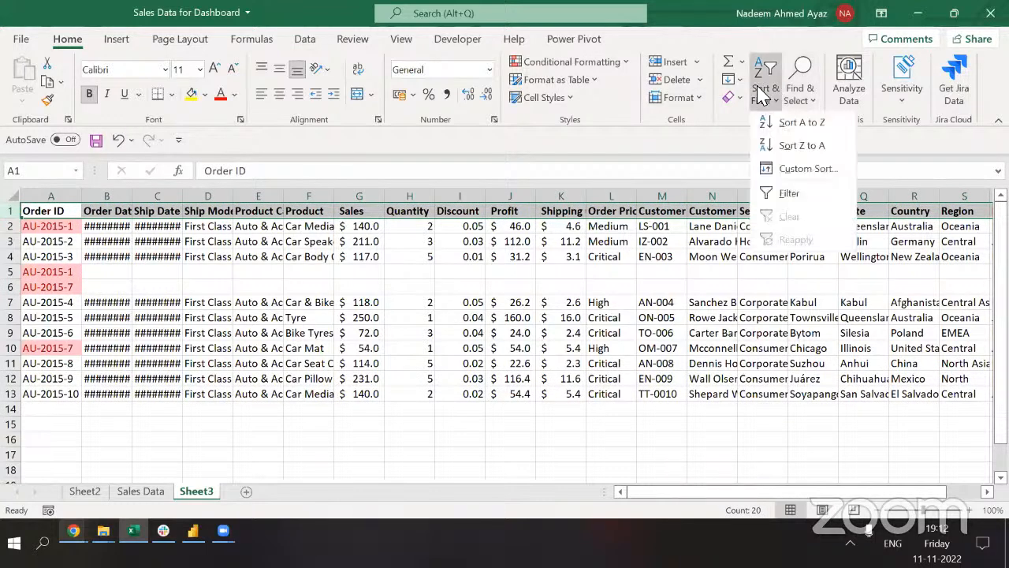
{"action": "left_click", "coordinate": [787, 197]}
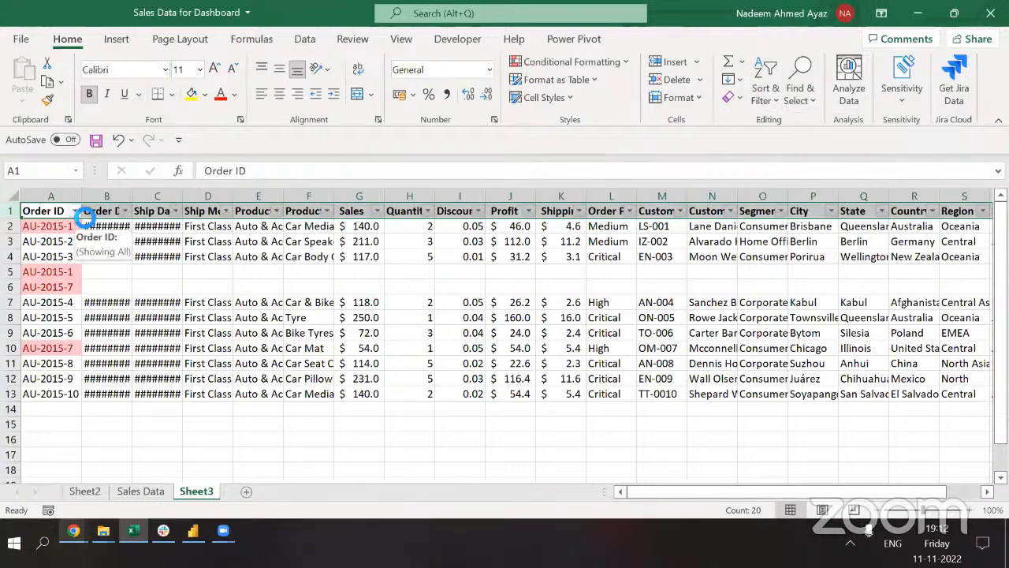
{"action": "left_click", "coordinate": [76, 211]}
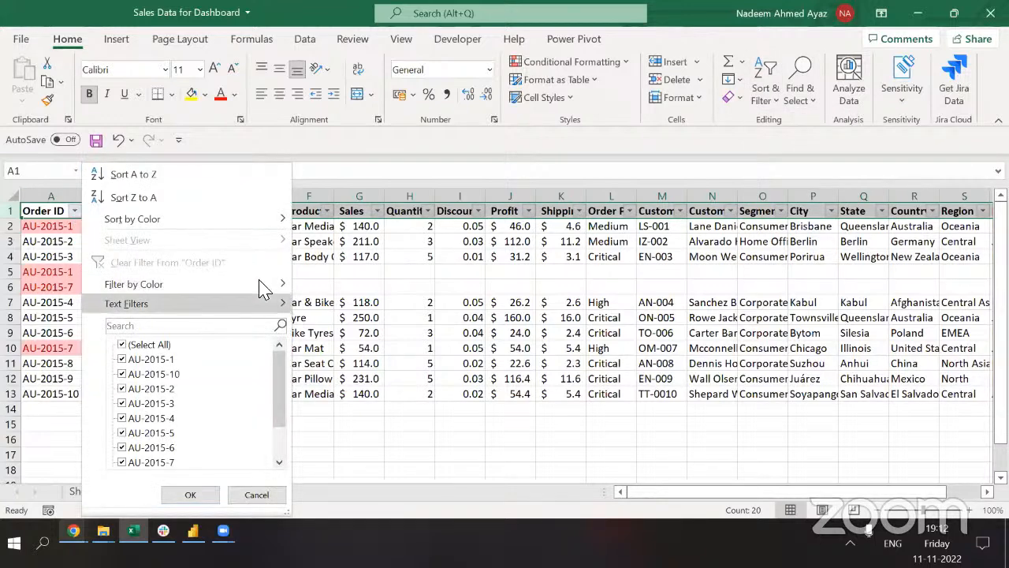
{"action": "mouse_move", "coordinate": [256, 292]}
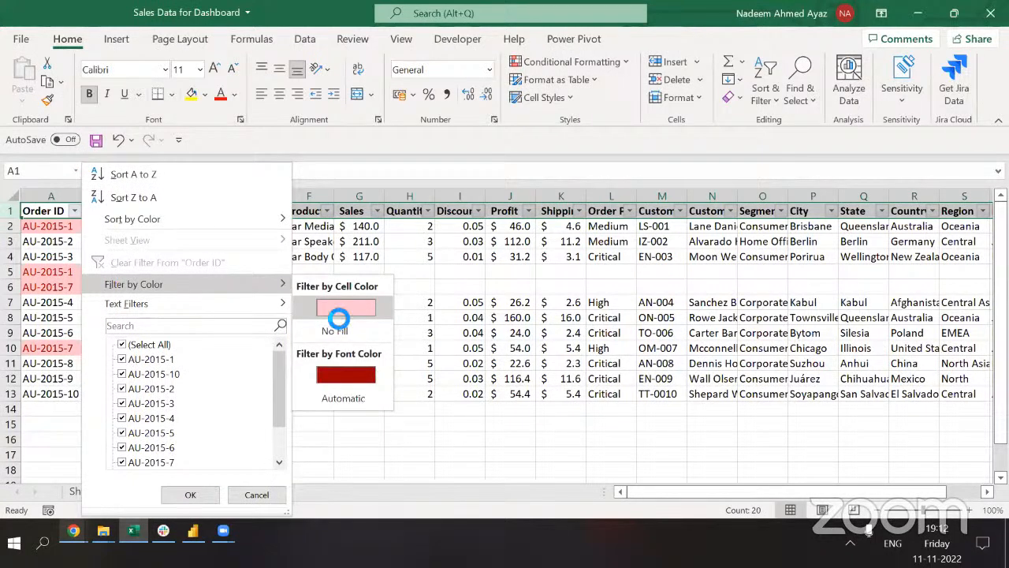
{"action": "left_click", "coordinate": [333, 311]}
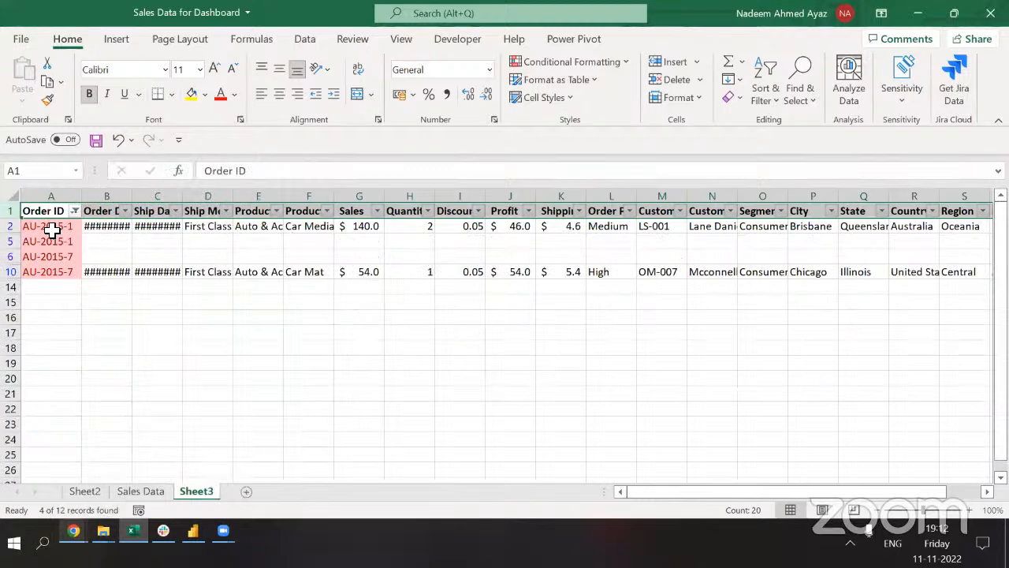
{"action": "left_click_drag", "start_coordinate": [49, 228], "coordinate": [48, 272]}
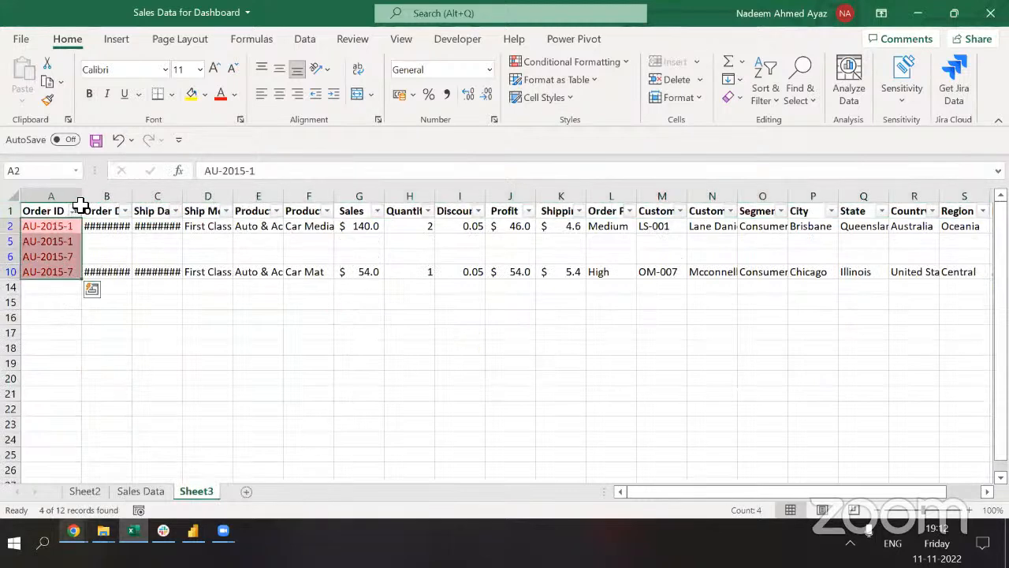
Remove the color filter from the Order ID column by selecting all values in its filter list.
{"action": "left_click", "coordinate": [75, 211]}
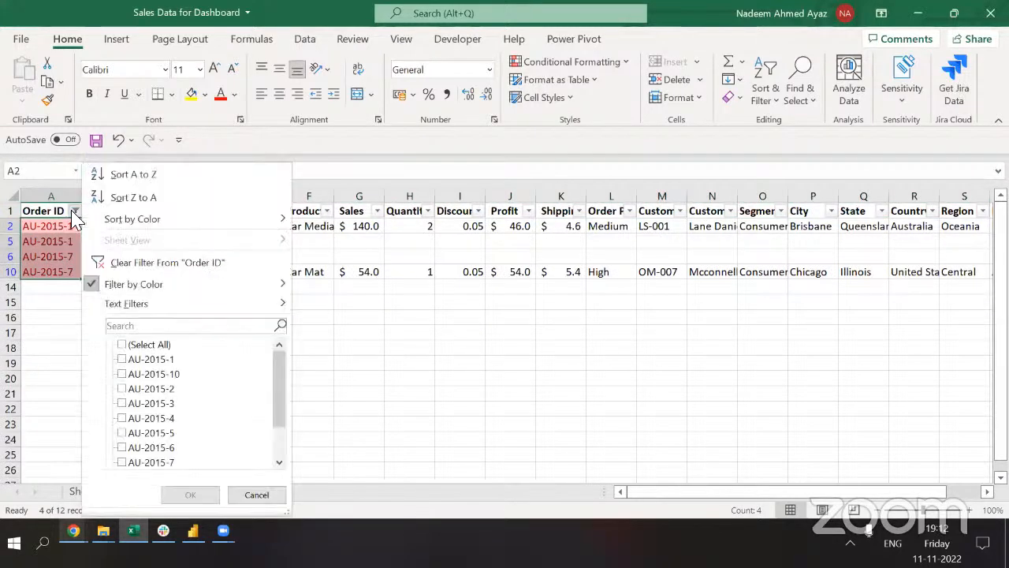
{"action": "left_click", "coordinate": [136, 346]}
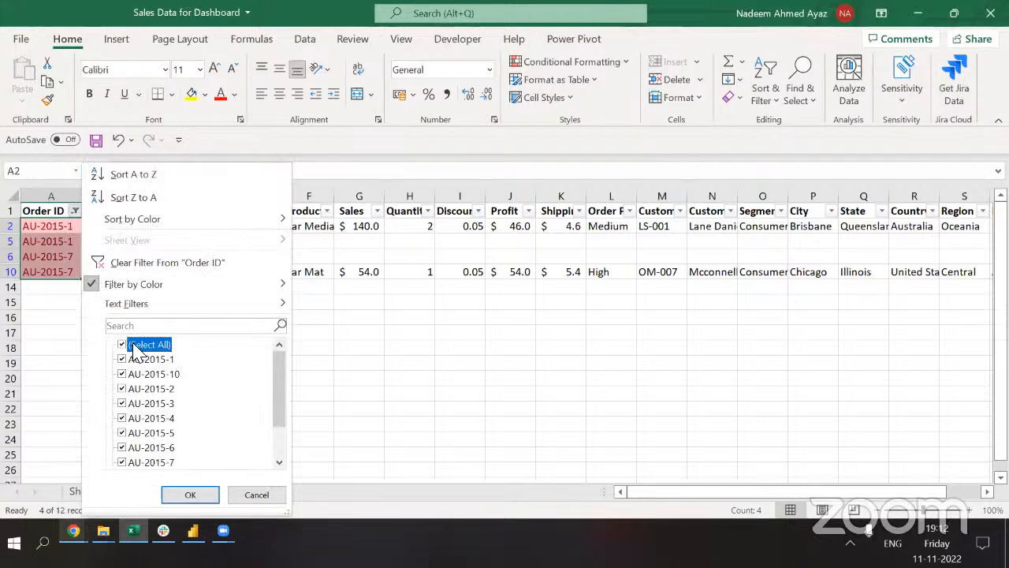
{"action": "left_click", "coordinate": [133, 348]}
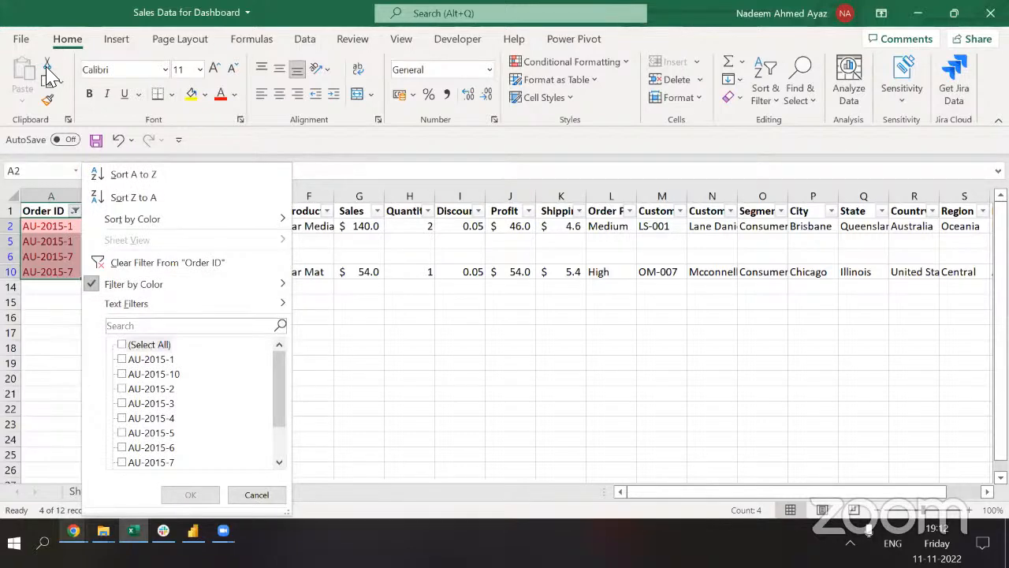
{"action": "key", "text": "Down"}
{"action": "key", "text": "space"}
{"action": "key", "text": "Up"}
{"action": "key", "text": "space"}
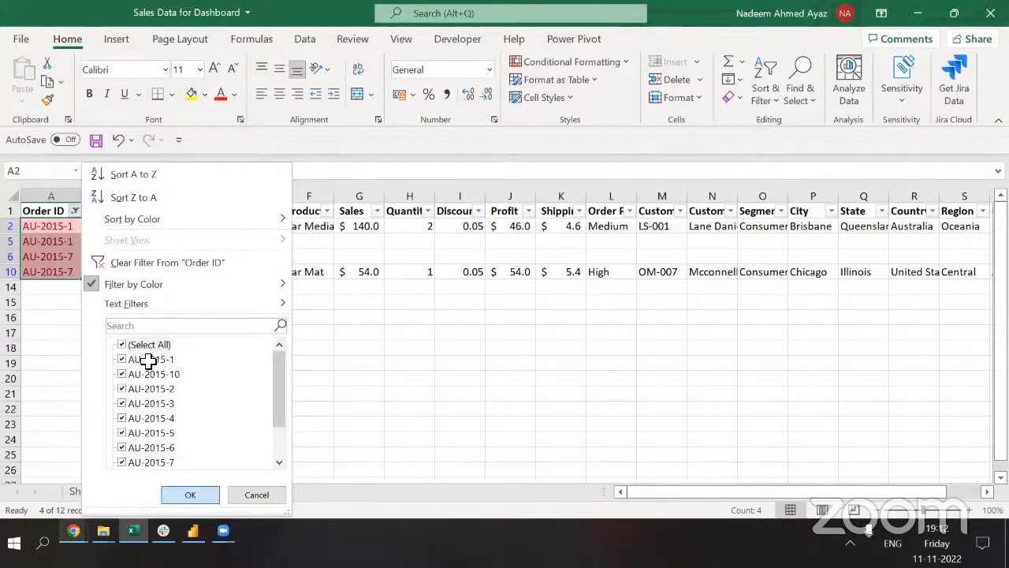
{"action": "key", "text": "Return"}
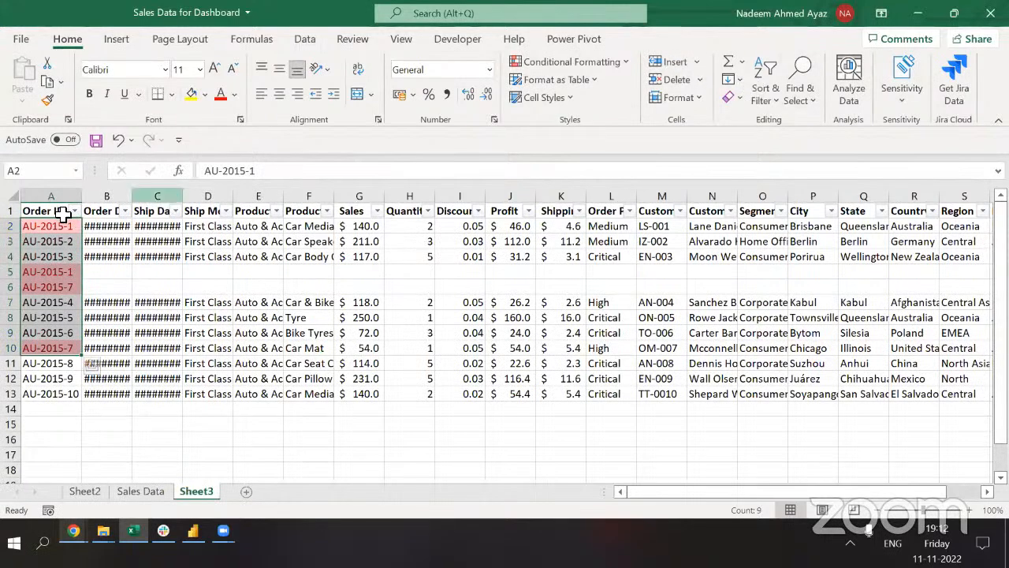
{"action": "left_click", "coordinate": [53, 199]}
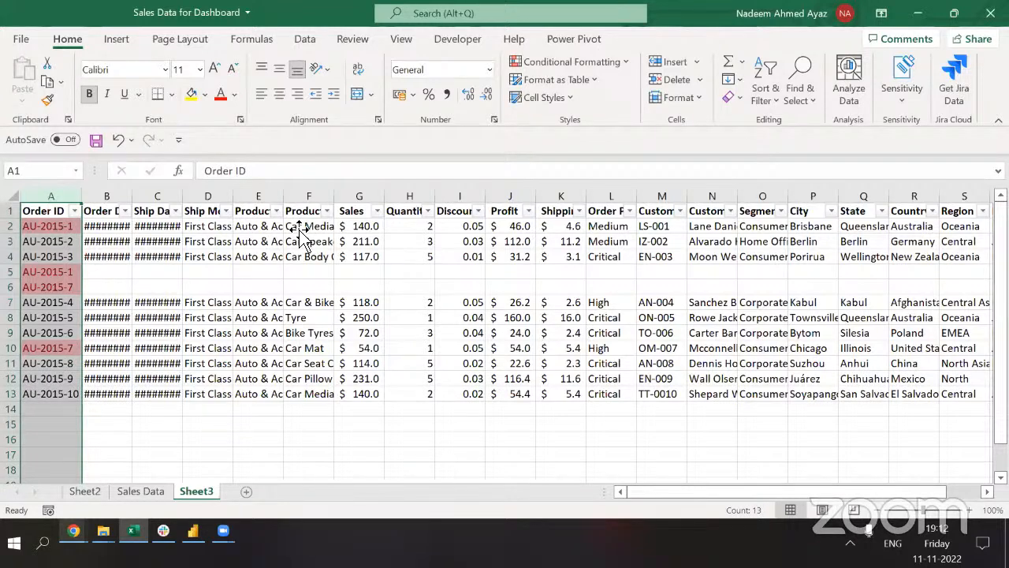
{"action": "left_click", "coordinate": [568, 62]}
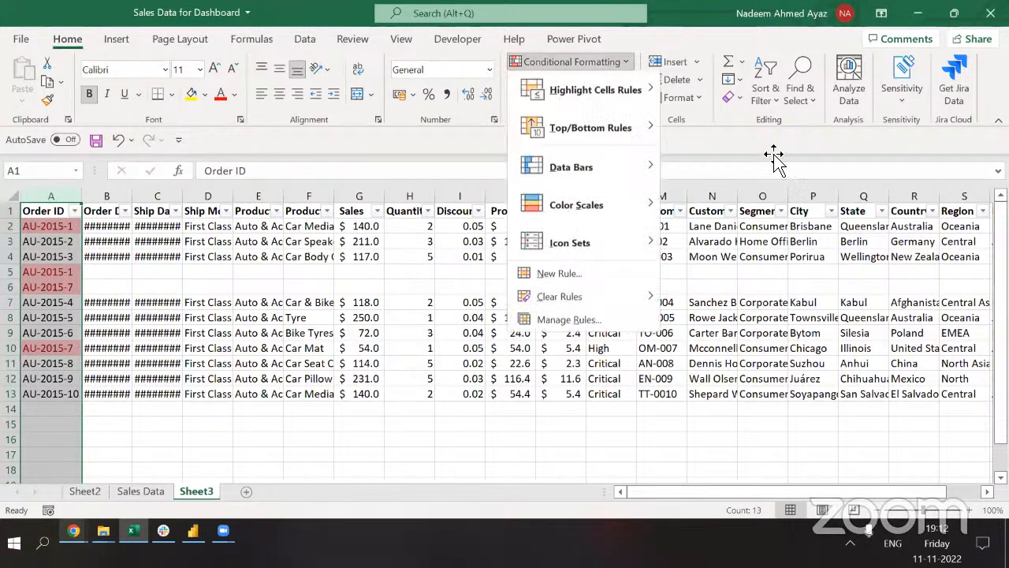
{"action": "left_click", "coordinate": [761, 321]}
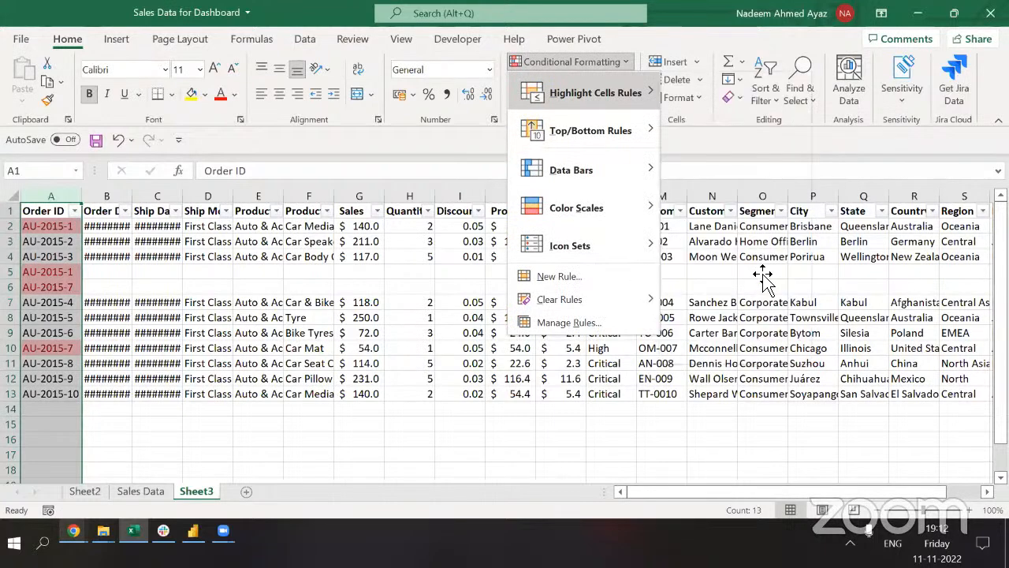
{"action": "key", "text": "Return"}
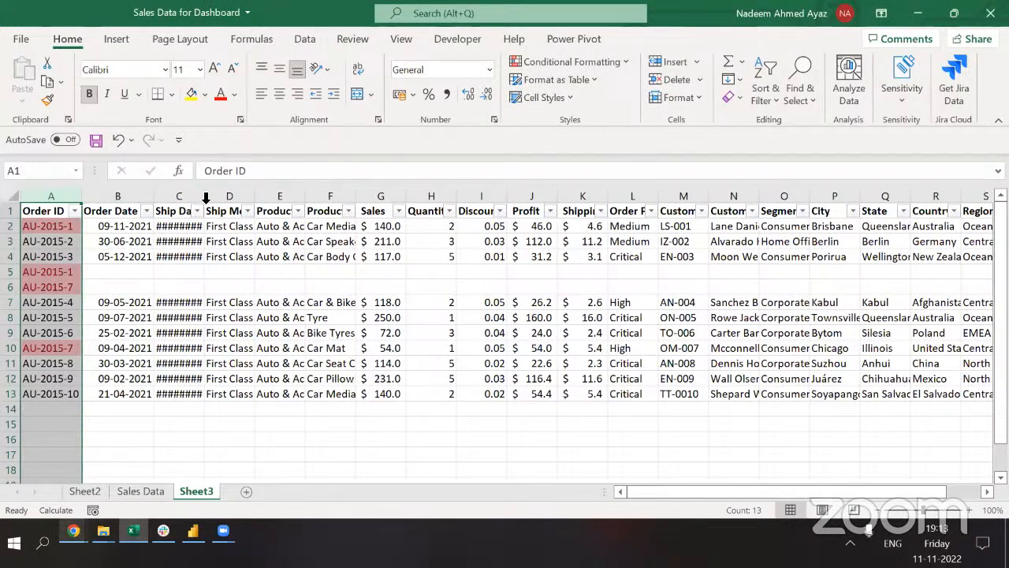
Autofit the Order Date and Ship Date columns on Sheet3.
{"action": "double_click", "coordinate": [204, 197]}
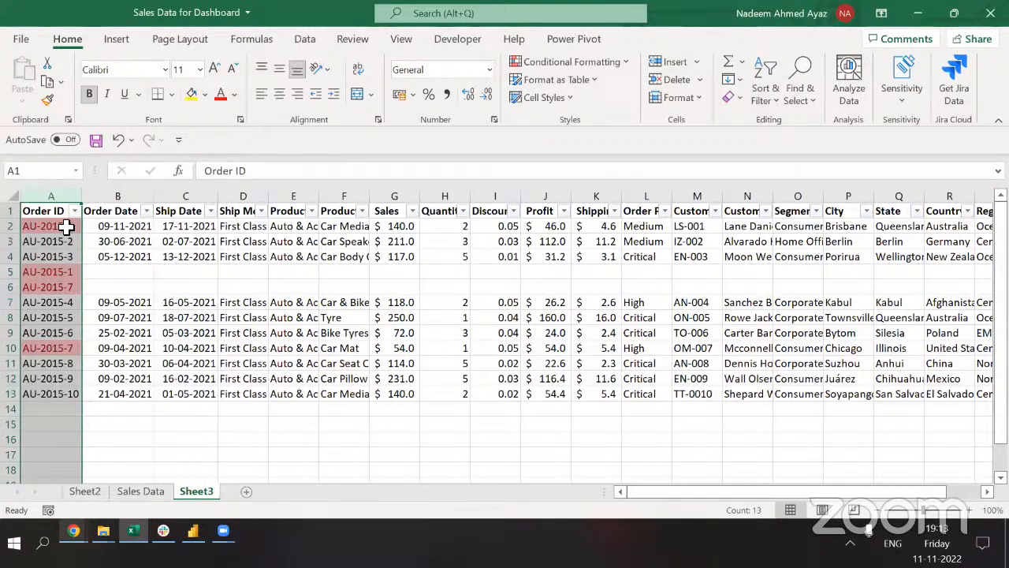
{"action": "left_click", "coordinate": [116, 226]}
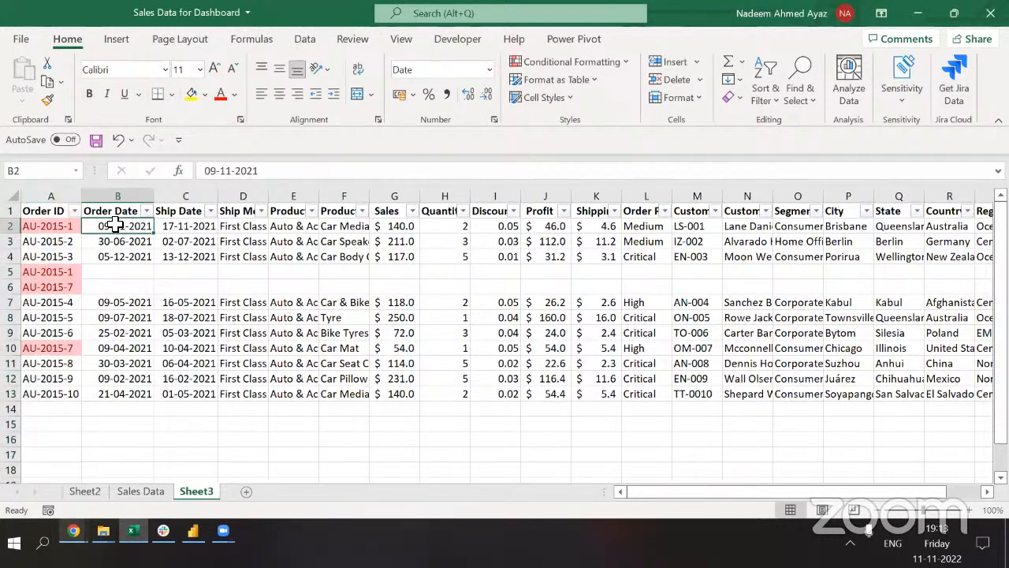
{"action": "left_click", "coordinate": [403, 230]}
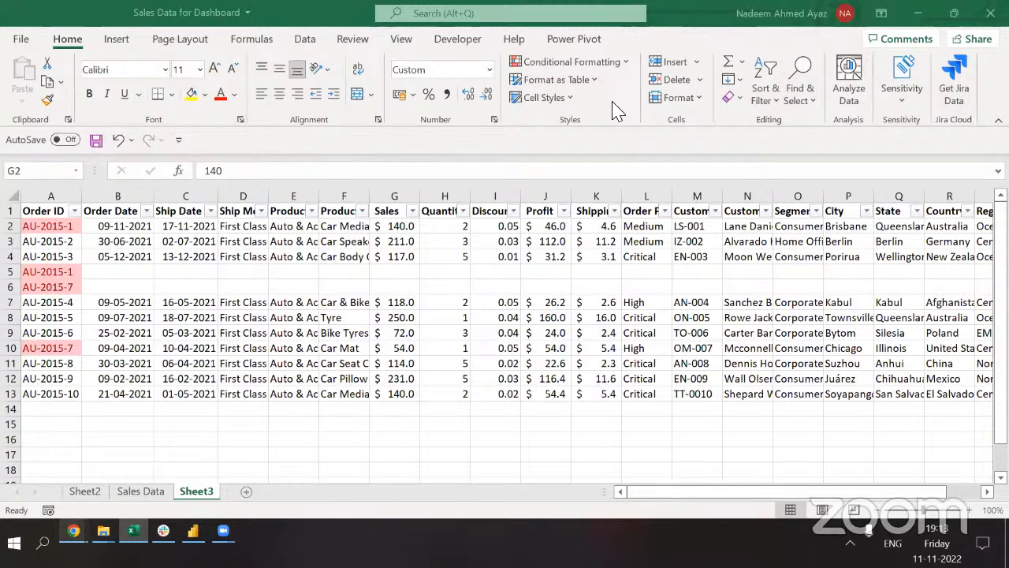
{"action": "left_click", "coordinate": [119, 246]}
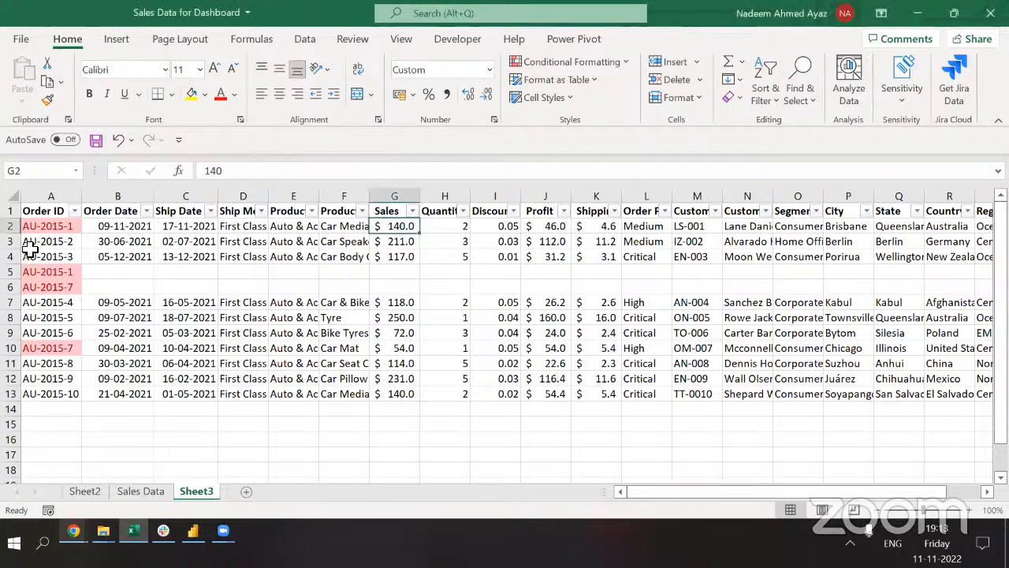
Copy the whole AU-2015-1 record from row 2 over row 5, starting at A5.
{"action": "left_click", "coordinate": [105, 230]}
{"action": "key", "text": "Left"}
{"action": "key", "text": "ctrl+shift+Right"}
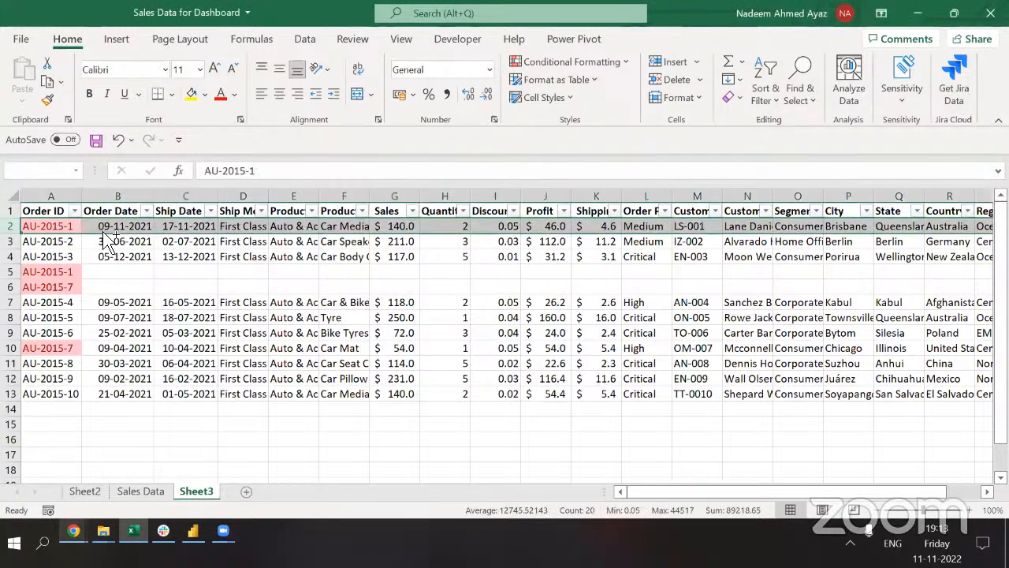
{"action": "key", "text": "ctrl+c"}
{"action": "key", "text": "Down"}
{"action": "key", "text": "Down"}
{"action": "key", "text": "Down"}
{"action": "key", "text": "Down"}
{"action": "key", "text": "Down"}
{"action": "key", "text": "Down"}
{"action": "key", "text": "Down"}
{"action": "key", "text": "Down"}
{"action": "key", "text": "Down"}
{"action": "key", "text": "Down"}
{"action": "key", "text": "Up"}
{"action": "key", "text": "Up"}
{"action": "key", "text": "Up"}
{"action": "key", "text": "Up"}
{"action": "key", "text": "Up"}
{"action": "key", "text": "Up"}
{"action": "key", "text": "Up"}
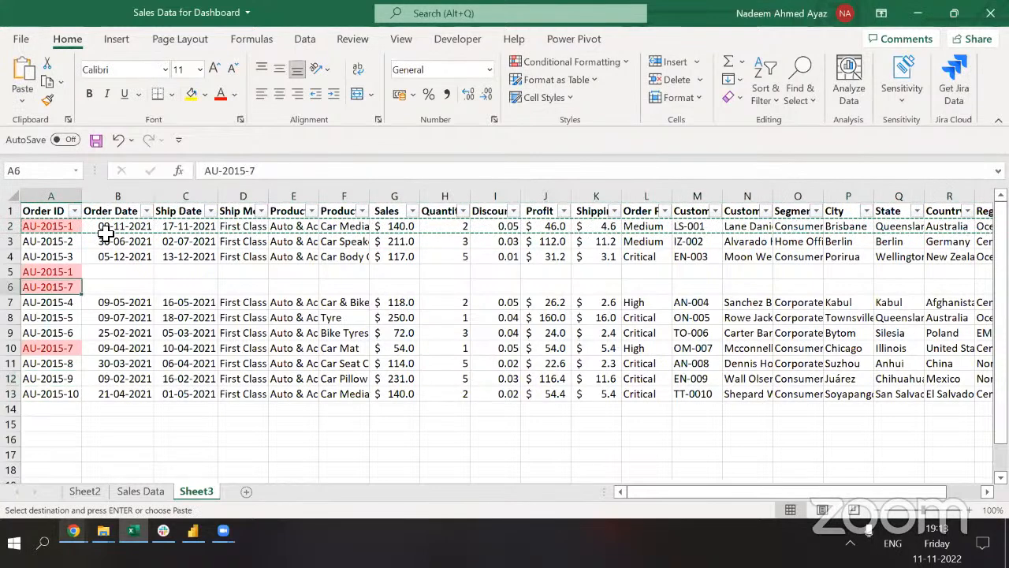
{"action": "key", "text": "Return"}
{"action": "key", "text": "Right"}
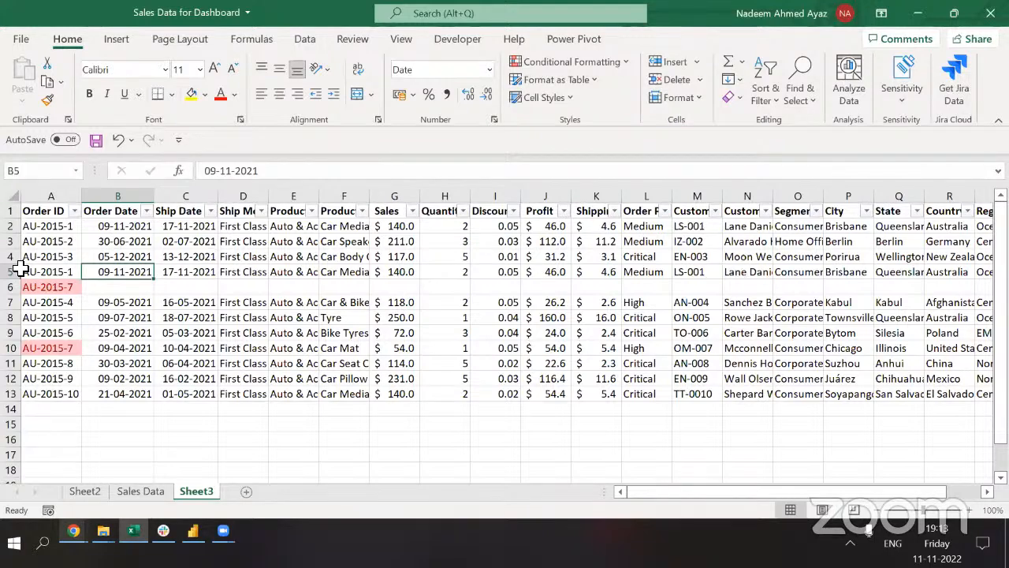
Delete row 6, which holds only the Order ID AU-2015-7.
{"action": "left_click", "coordinate": [77, 288]}
{"action": "key", "text": "shift+space"}
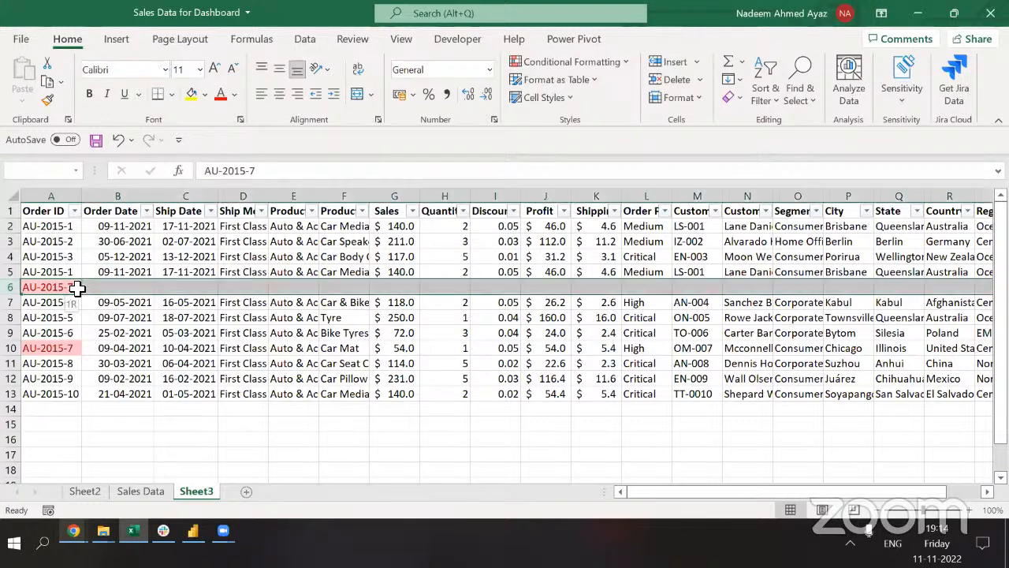
{"action": "key", "text": "ctrl+minus"}
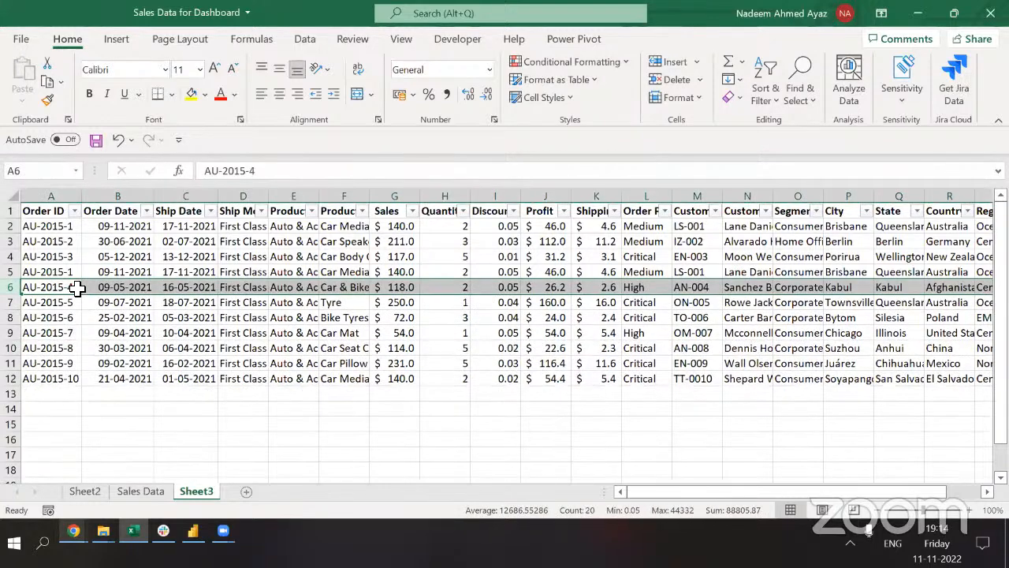
Copy the Order ID AU-2015-1 from A2 into A5.
{"action": "key", "text": "ctrl+space"}
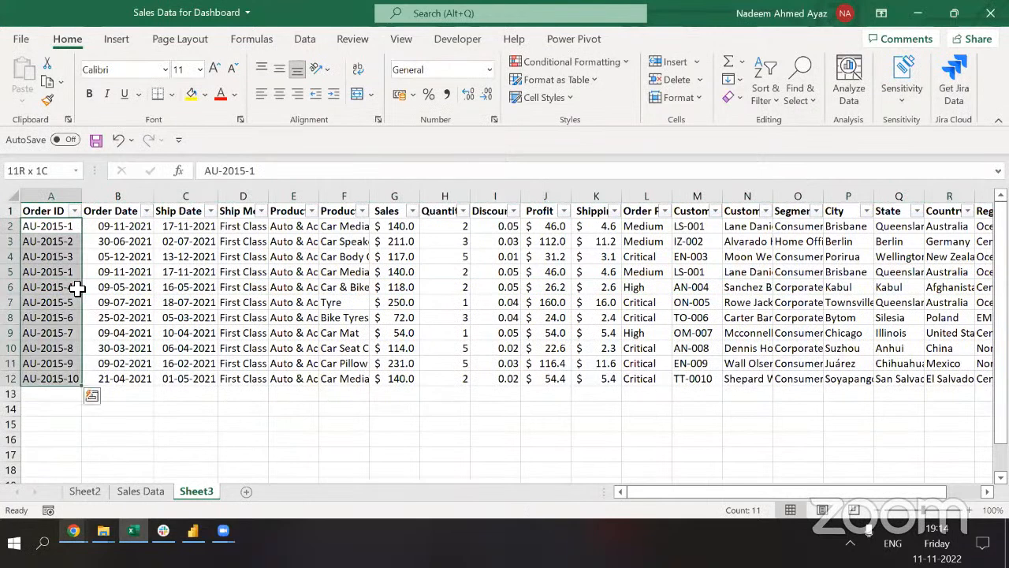
{"action": "key", "text": "Down"}
{"action": "key", "text": "Up"}
{"action": "key", "text": "ctrl+c"}
{"action": "key", "text": "Down"}
{"action": "key", "text": "Down"}
{"action": "key", "text": "Down"}
{"action": "key", "text": "Return"}
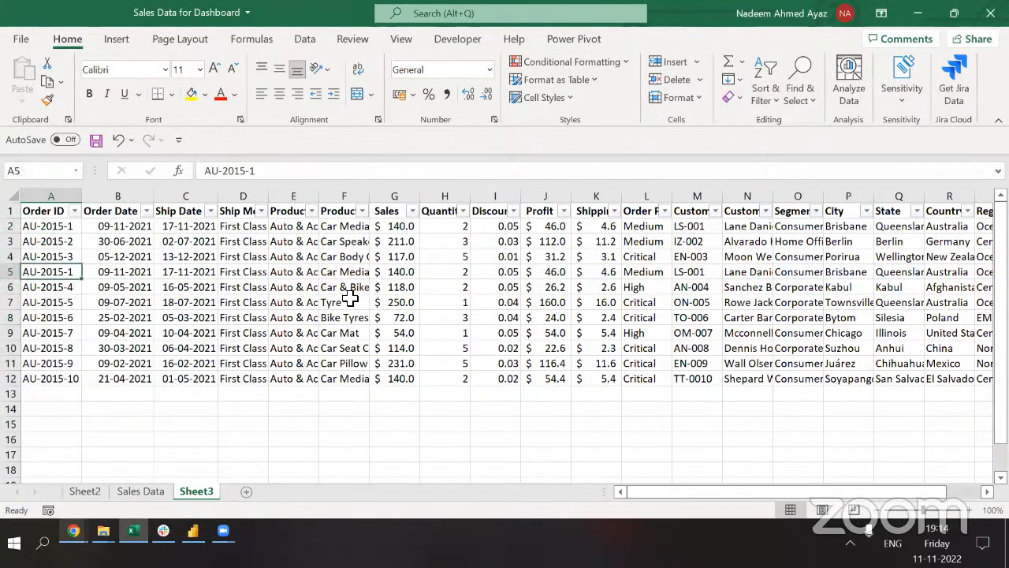
Review the conditional formatting rules applied to the Order ID column.
{"action": "left_click", "coordinate": [57, 197]}
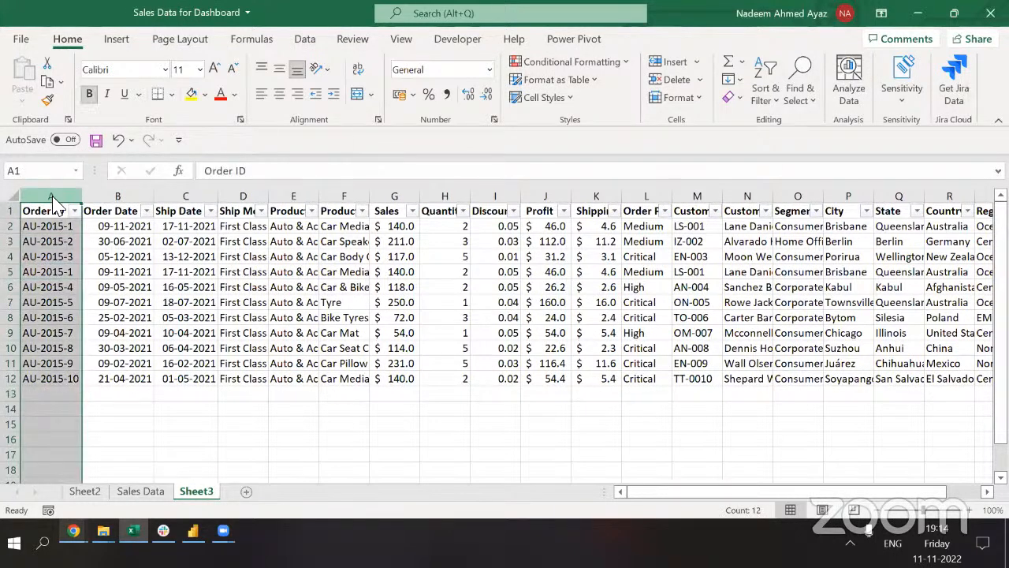
{"action": "key", "text": "alt+o"}
{"action": "key", "text": "d"}
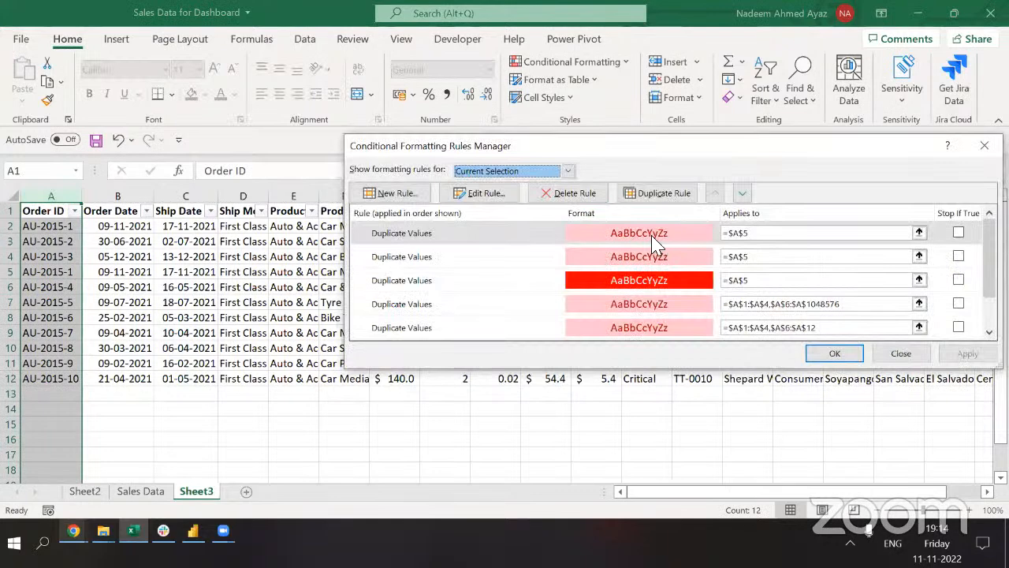
{"action": "key", "text": "Escape"}
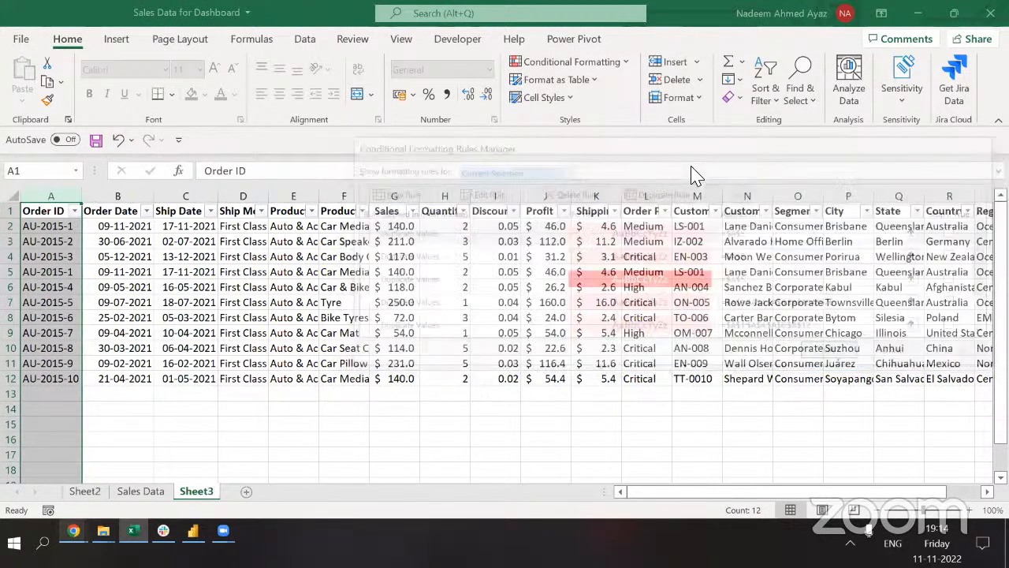
Apply a Duplicate Values highlight rule with light red fill and dark red text to the whole Order ID column.
{"action": "left_click", "coordinate": [597, 63]}
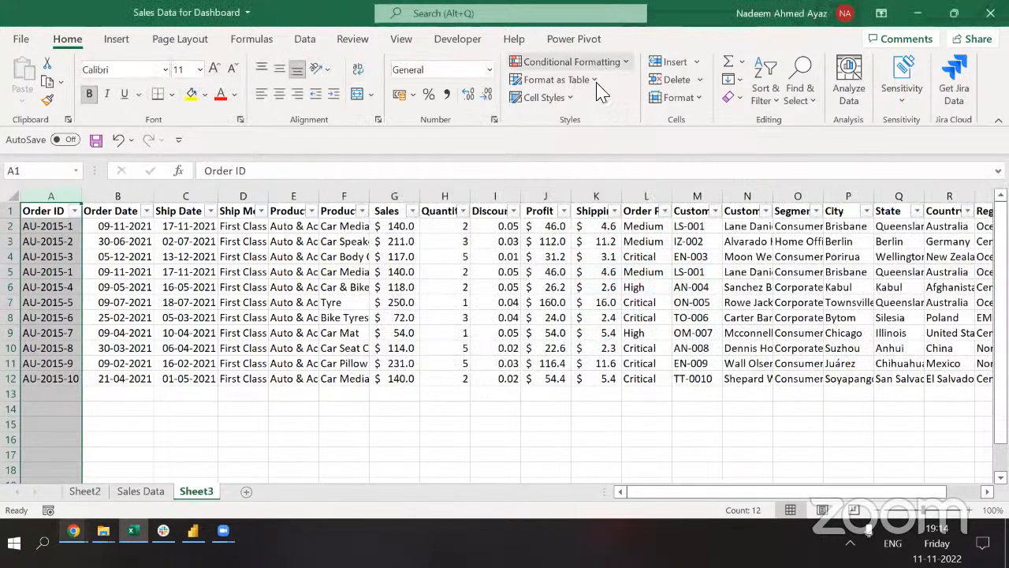
{"action": "mouse_move", "coordinate": [601, 93]}
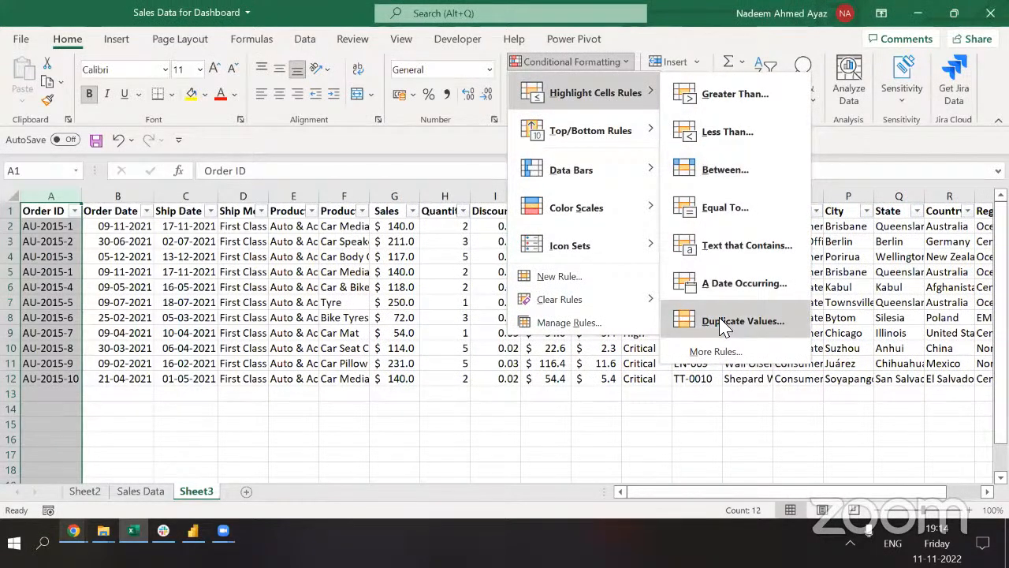
{"action": "left_click", "coordinate": [724, 325]}
{"action": "left_click", "coordinate": [702, 273]}
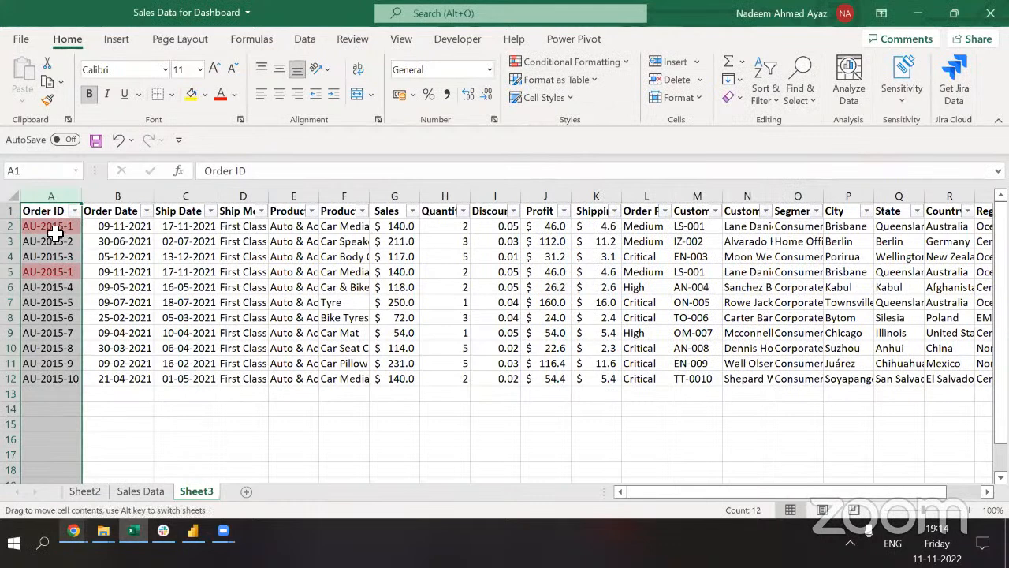
{"action": "left_click", "coordinate": [197, 323]}
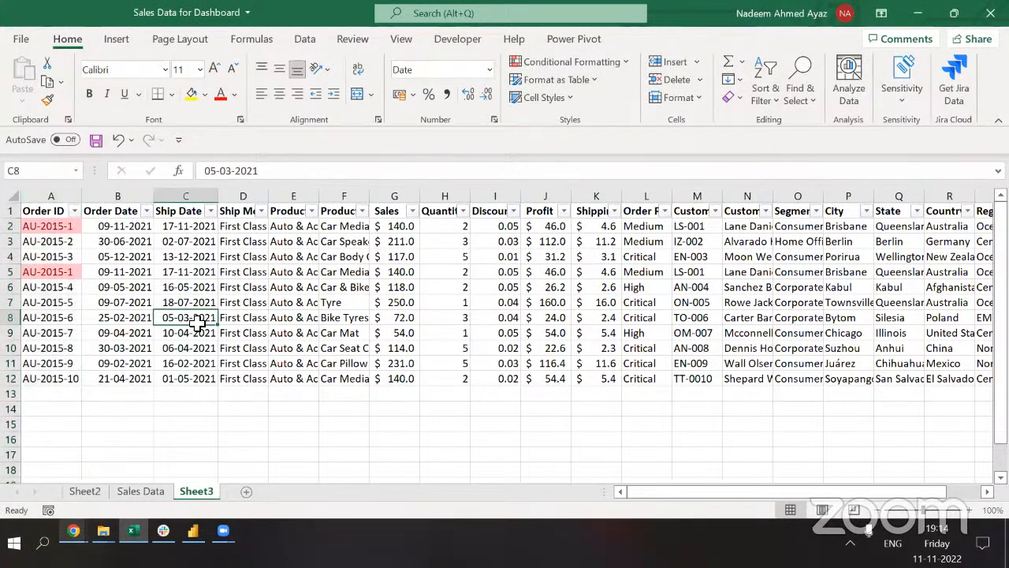
Delete every Duplicate Values conditional formatting rule from the Order ID column.
{"action": "key", "text": "Left"}
{"action": "key", "text": "Left"}
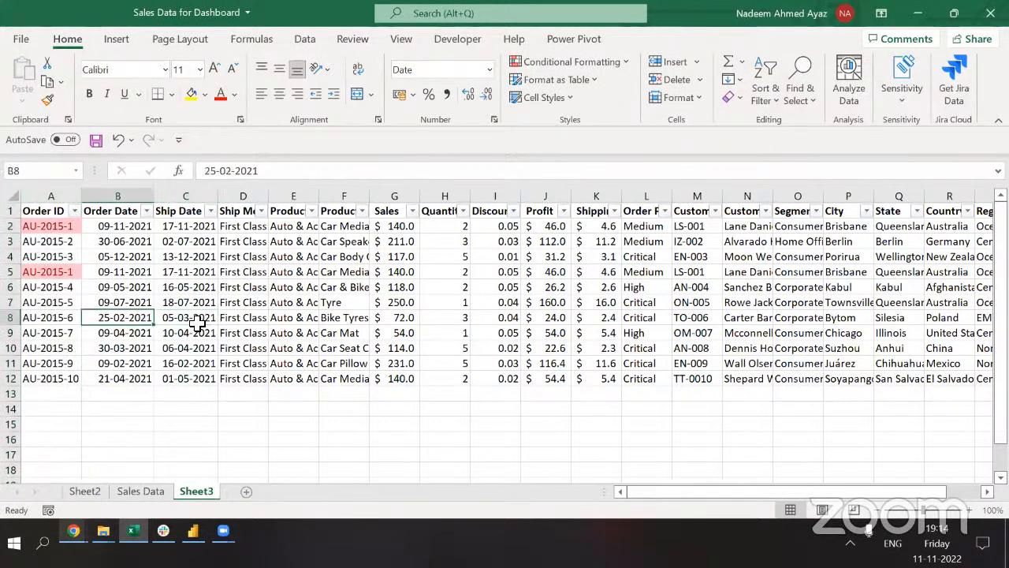
{"action": "key", "text": "Up"}
{"action": "key", "text": "Up"}
{"action": "key", "text": "Up"}
{"action": "key", "text": "Up"}
{"action": "key", "text": "Up"}
{"action": "key", "text": "Up"}
{"action": "key", "text": "Up"}
{"action": "key", "text": "ctrl+space"}
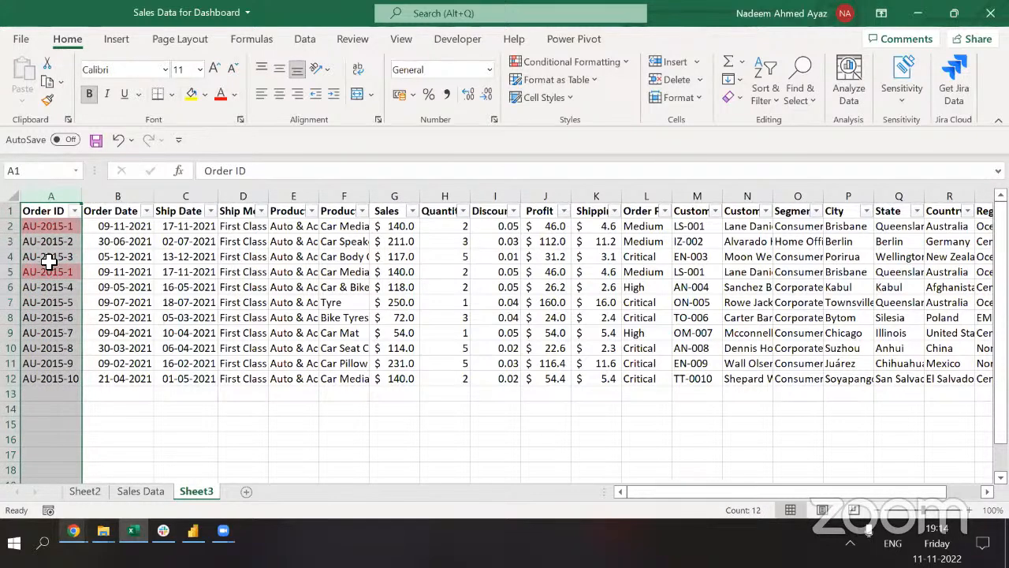
{"action": "left_click", "coordinate": [574, 61]}
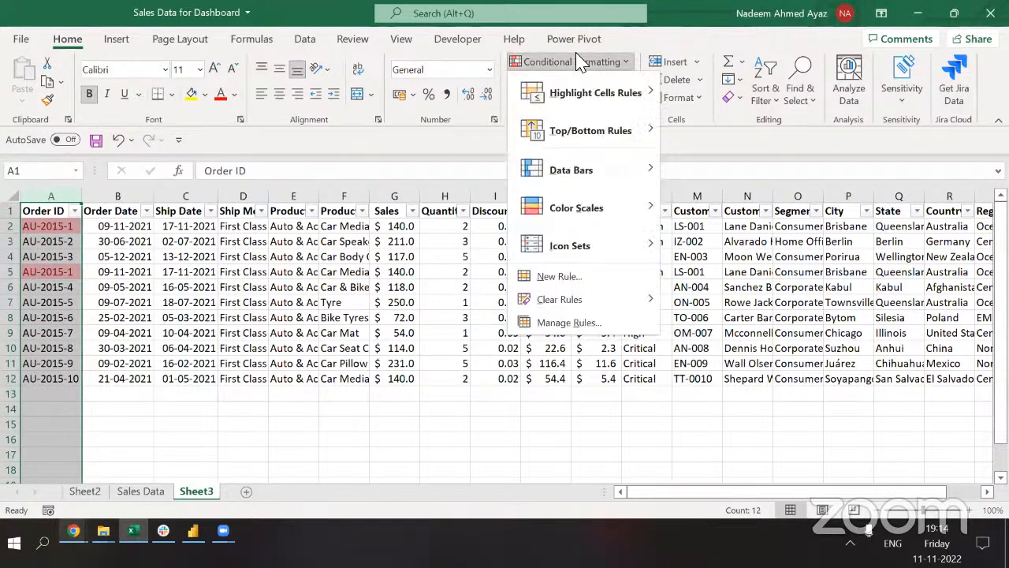
{"action": "left_click", "coordinate": [585, 331]}
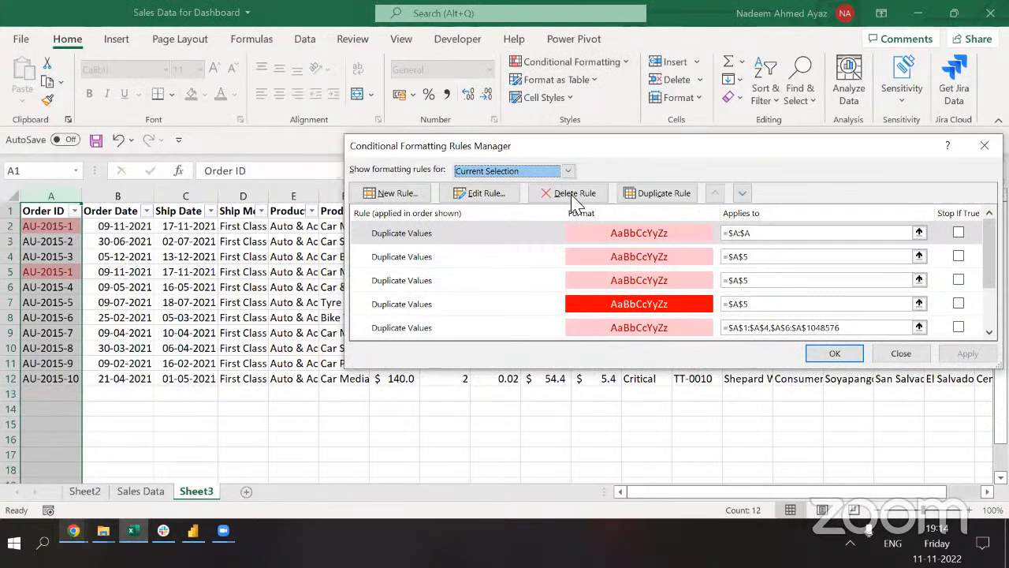
{"action": "left_click", "coordinate": [572, 197]}
{"action": "left_click", "coordinate": [573, 197]}
{"action": "left_click", "coordinate": [572, 197]}
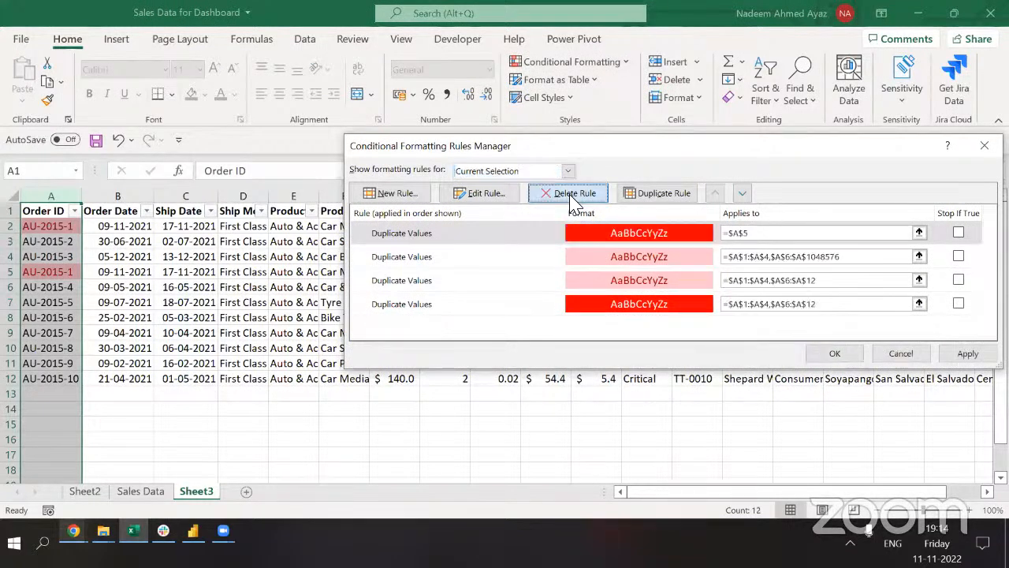
{"action": "left_click", "coordinate": [573, 197]}
{"action": "left_click", "coordinate": [572, 197]}
{"action": "left_click", "coordinate": [573, 198]}
{"action": "left_click", "coordinate": [572, 197]}
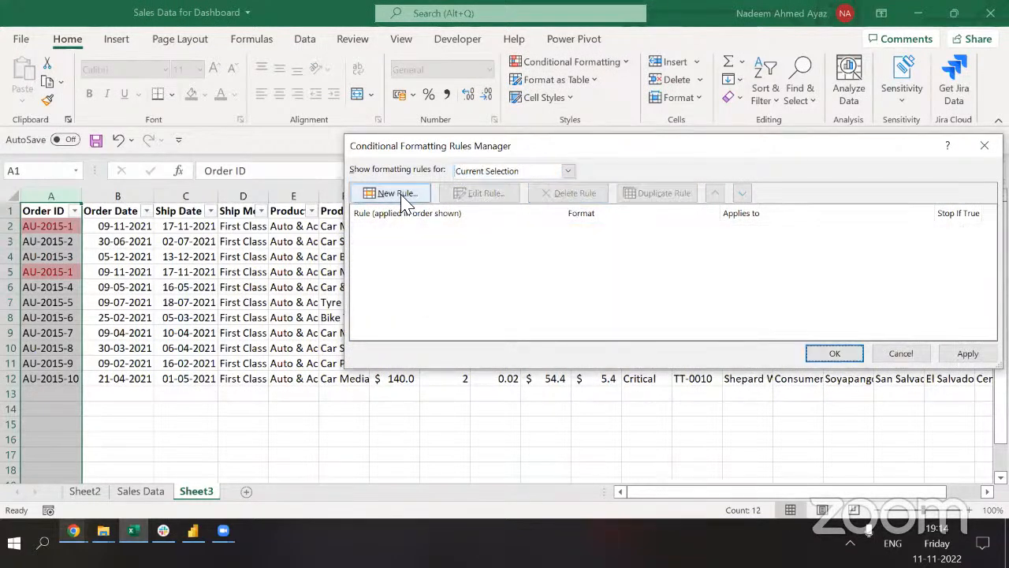
Create and apply a conditional formatting rule that fills unique values in the Order ID column with orange.
{"action": "left_click", "coordinate": [398, 194]}
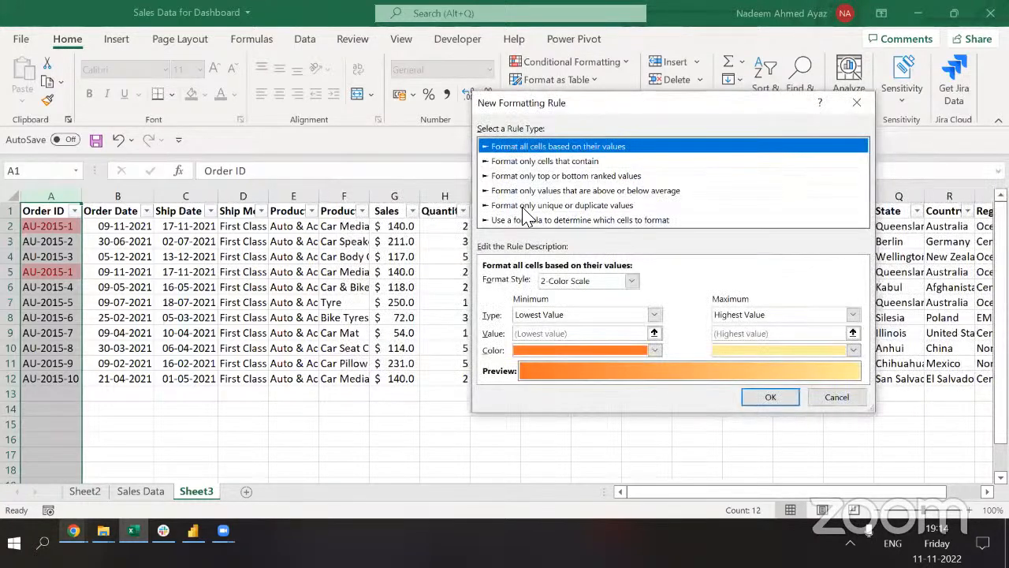
{"action": "left_click", "coordinate": [495, 206]}
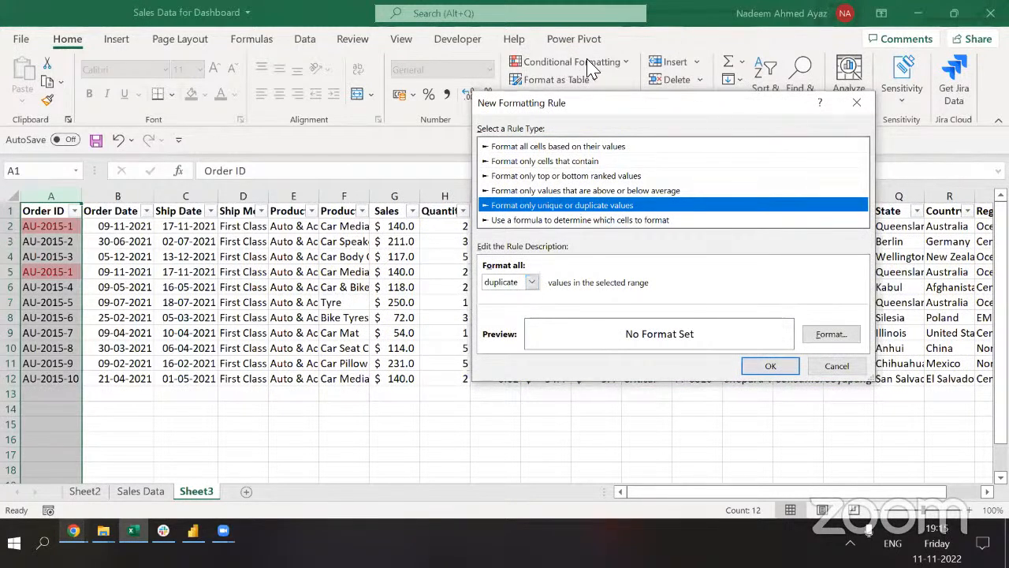
{"action": "left_click", "coordinate": [505, 284]}
{"action": "left_click", "coordinate": [500, 297]}
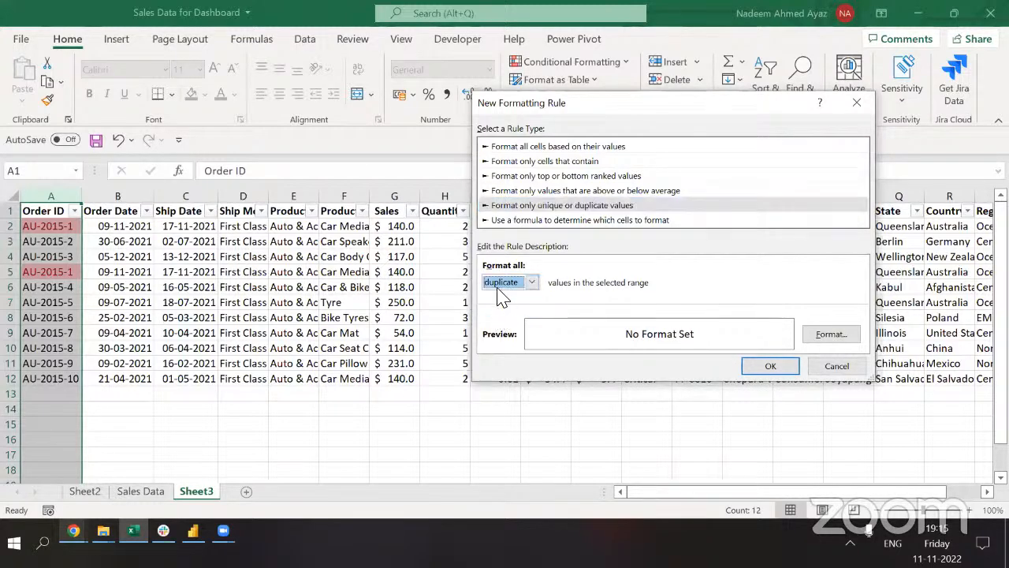
{"action": "left_click", "coordinate": [504, 284]}
{"action": "left_click", "coordinate": [503, 295]}
{"action": "left_click", "coordinate": [825, 346]}
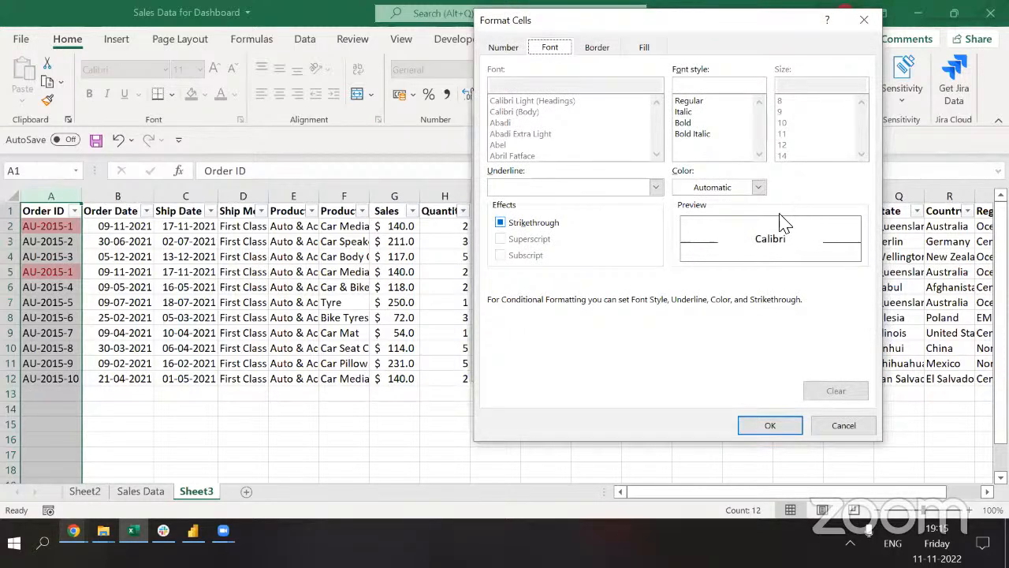
{"action": "left_click", "coordinate": [645, 47]}
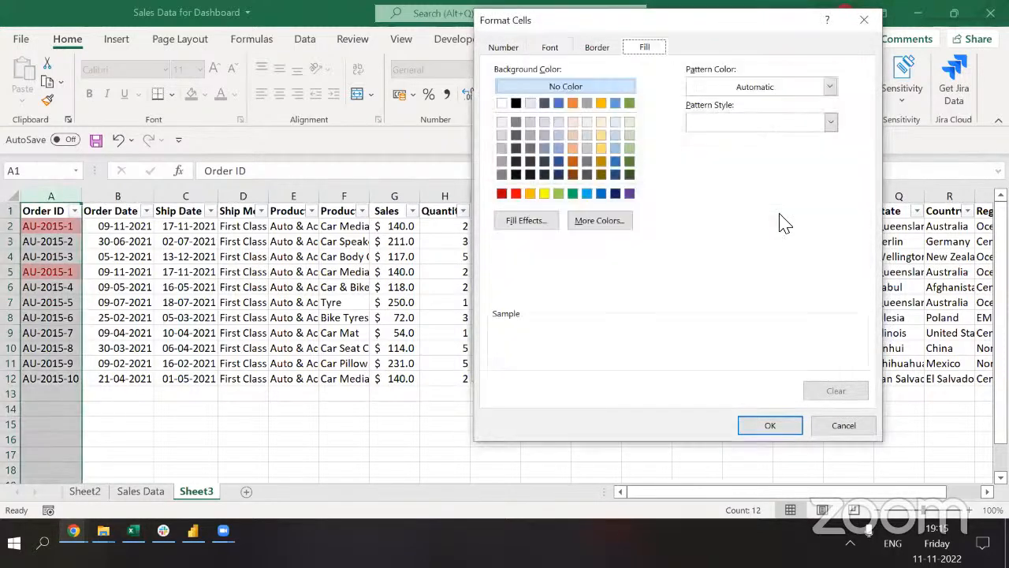
{"action": "left_click", "coordinate": [531, 193]}
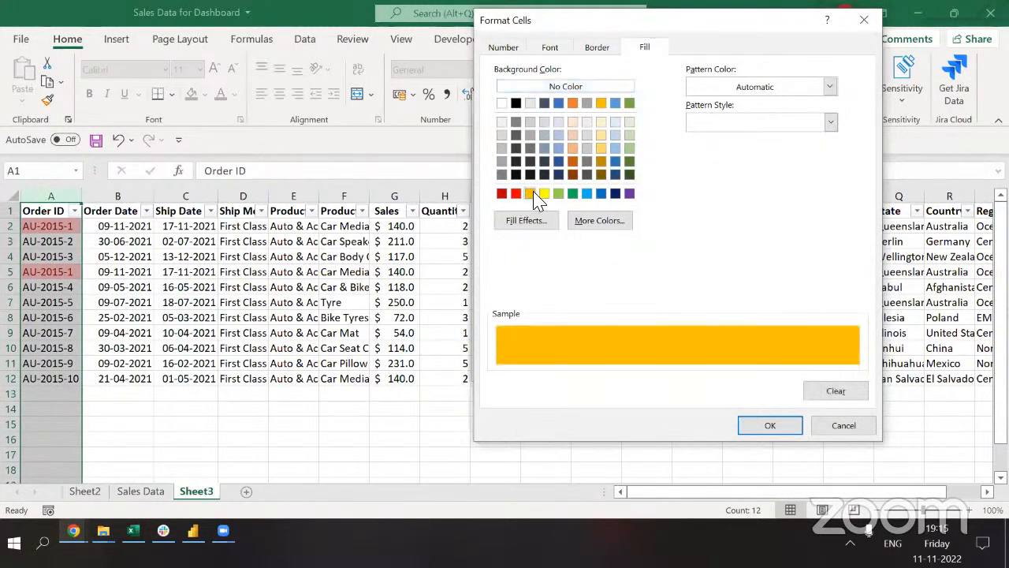
{"action": "left_click", "coordinate": [770, 423]}
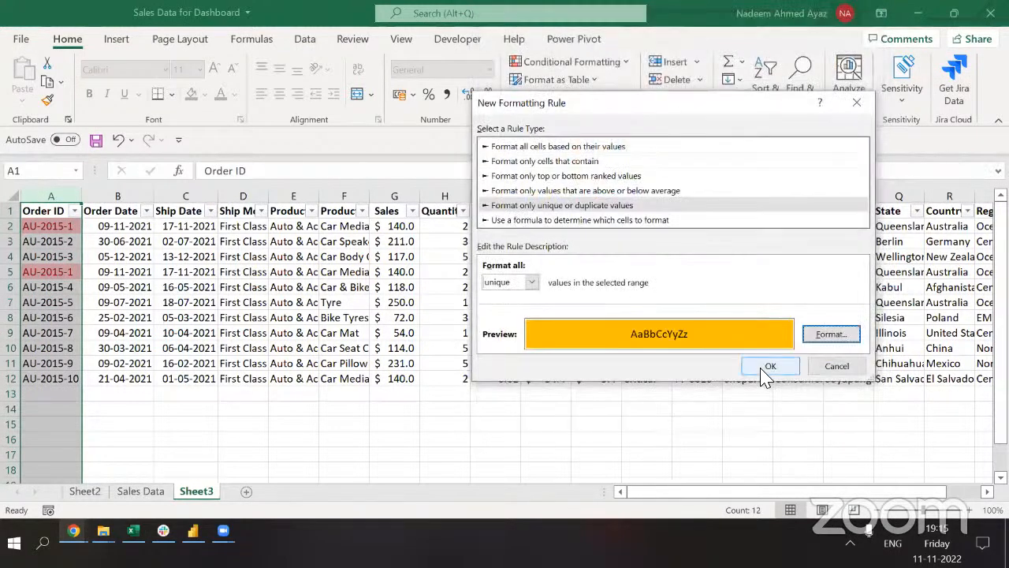
{"action": "left_click", "coordinate": [765, 367]}
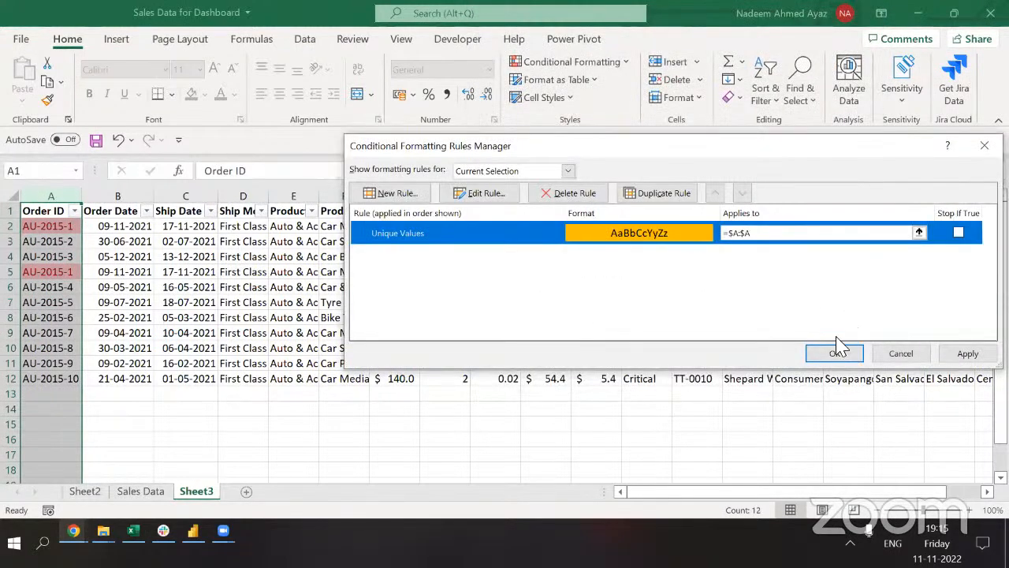
{"action": "left_click", "coordinate": [834, 353]}
{"action": "left_click", "coordinate": [113, 227]}
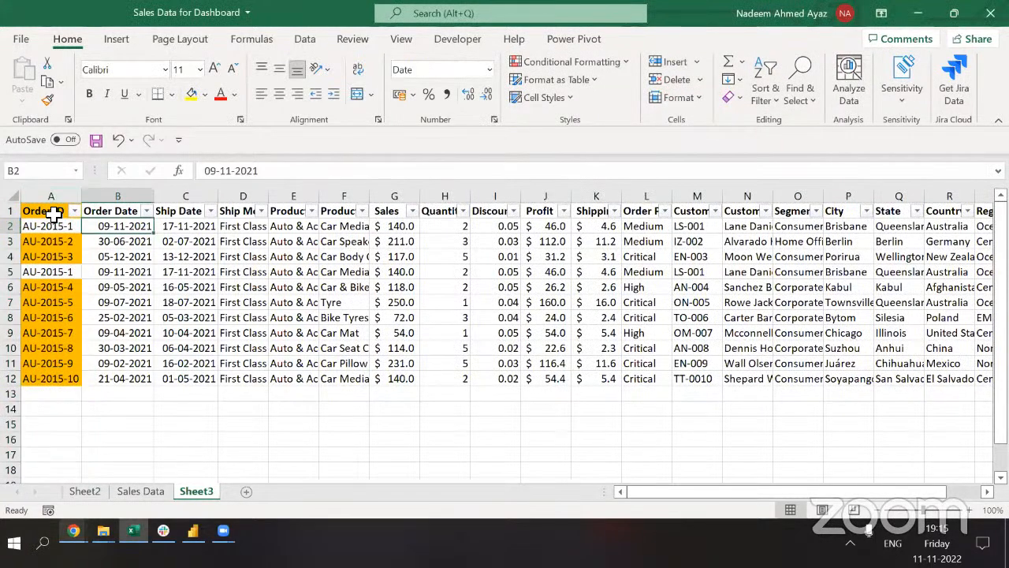
{"action": "left_click", "coordinate": [51, 213]}
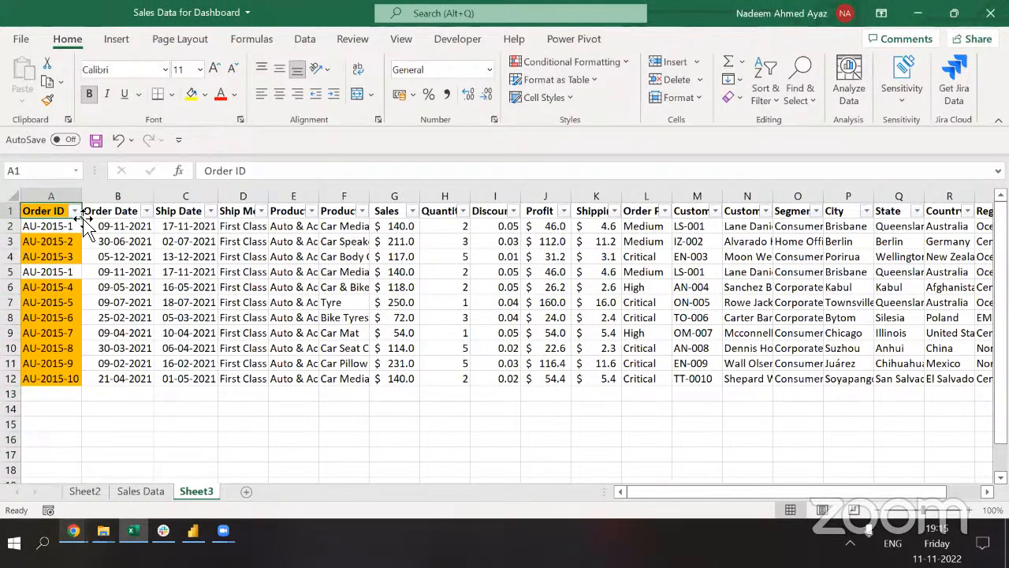
{"action": "left_click", "coordinate": [49, 227]}
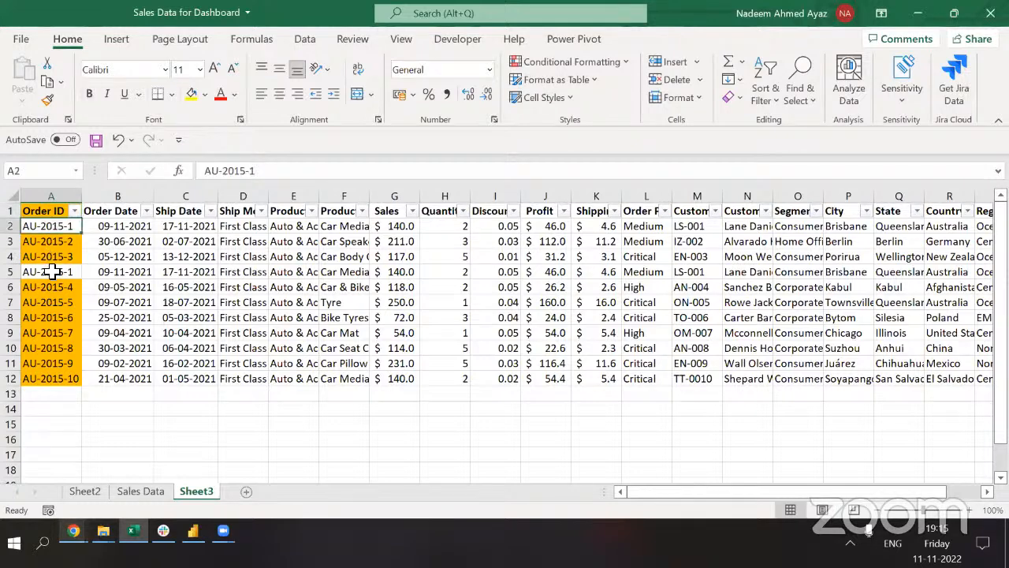
{"action": "left_click", "coordinate": [57, 272]}
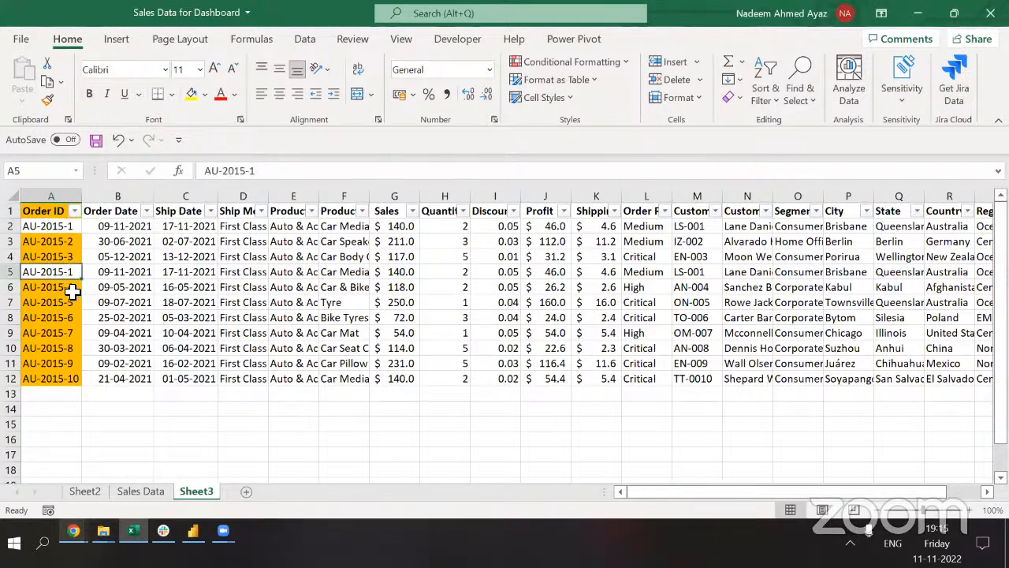
{"action": "left_click", "coordinate": [69, 197]}
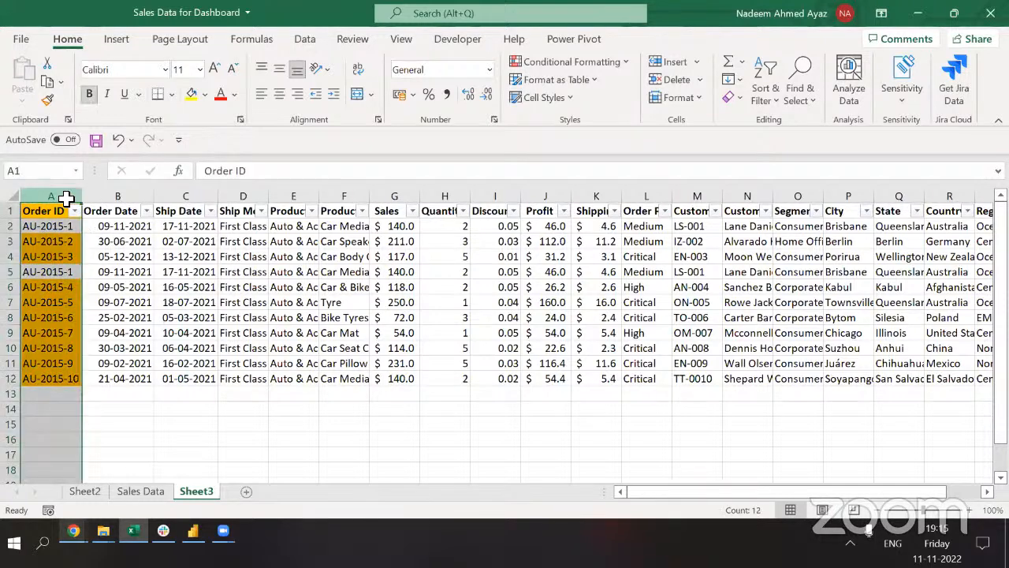
{"action": "left_click", "coordinate": [59, 334]}
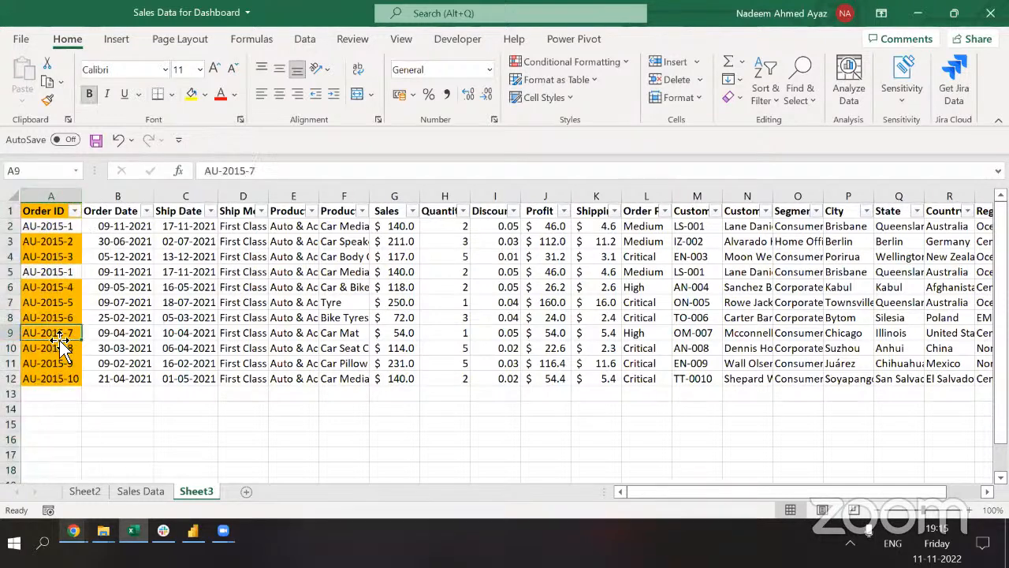
Add a conditional formatting rule that fills duplicate values in Sheet3's whole Order ID column with red.
{"action": "left_click", "coordinate": [59, 196]}
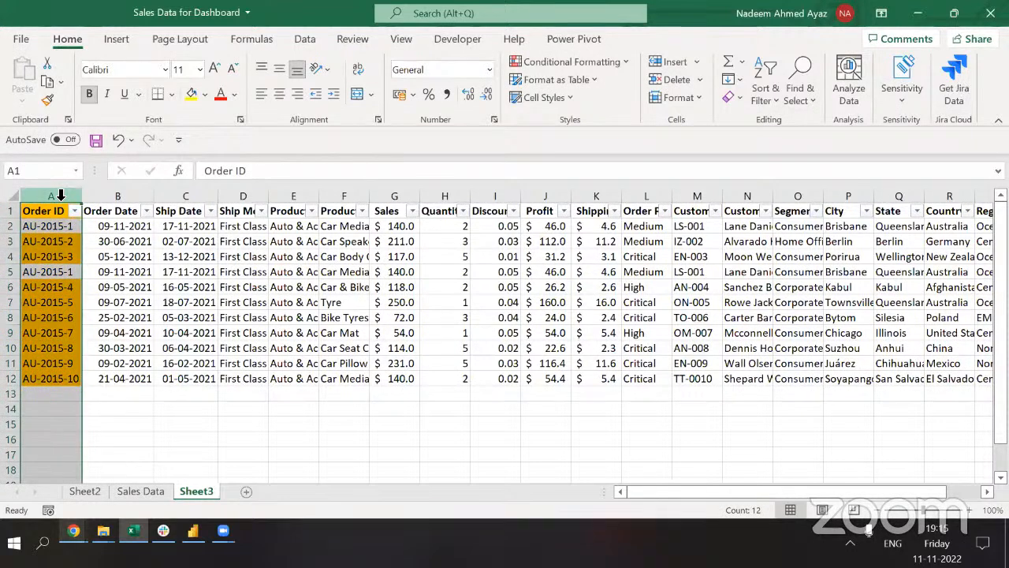
{"action": "left_click", "coordinate": [552, 66]}
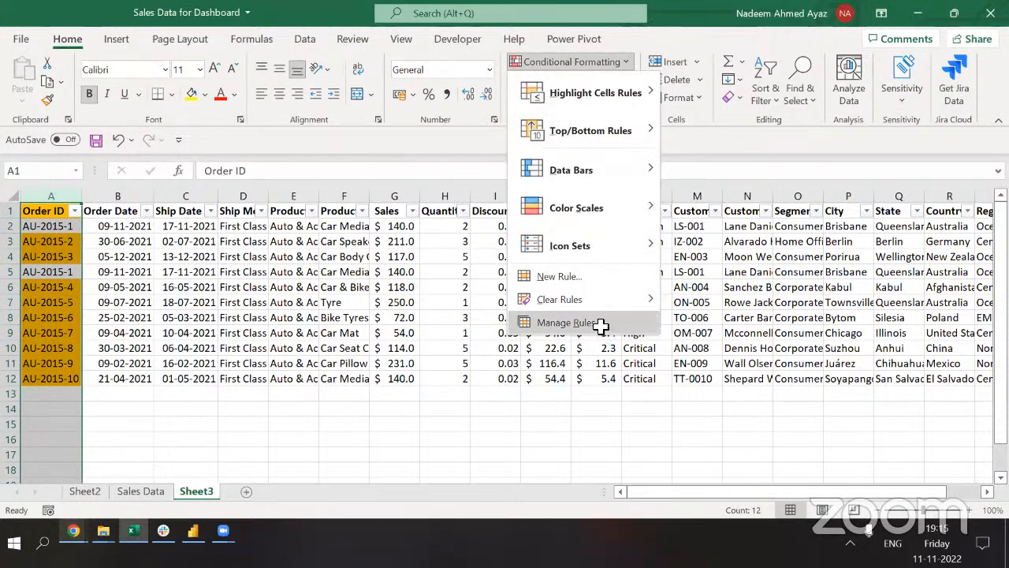
{"action": "left_click", "coordinate": [599, 324]}
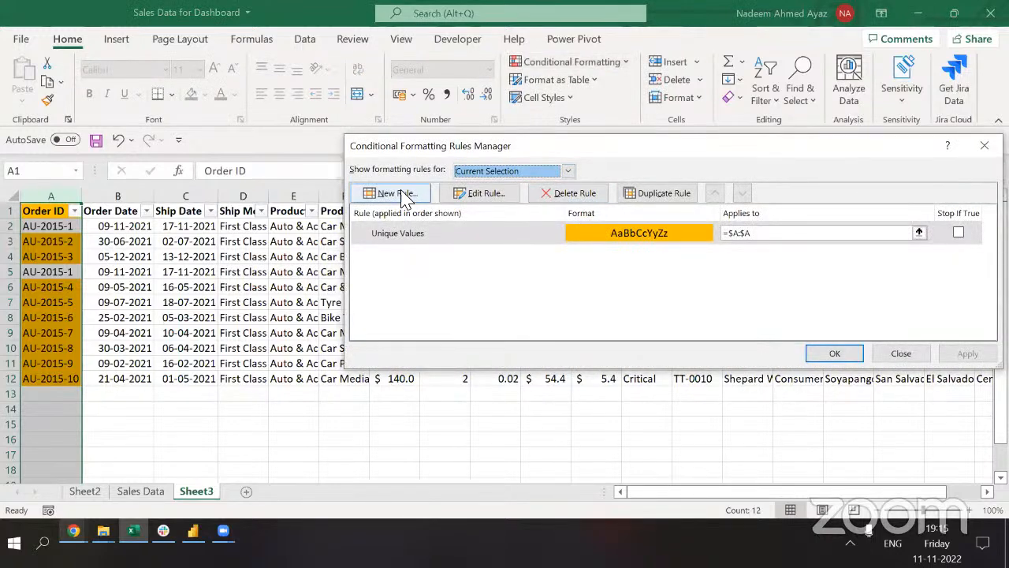
{"action": "left_click", "coordinate": [398, 194]}
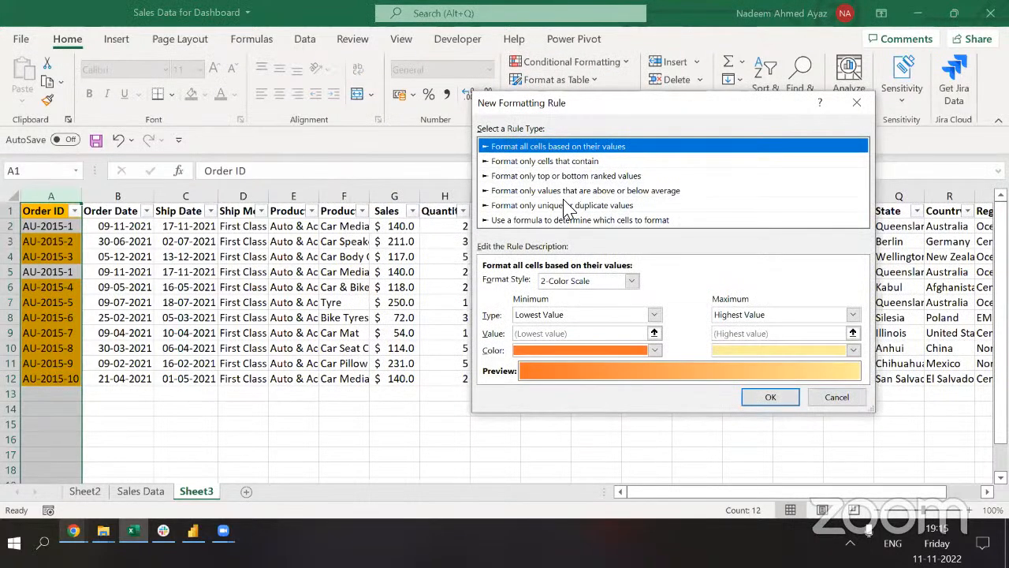
{"action": "left_click", "coordinate": [561, 205]}
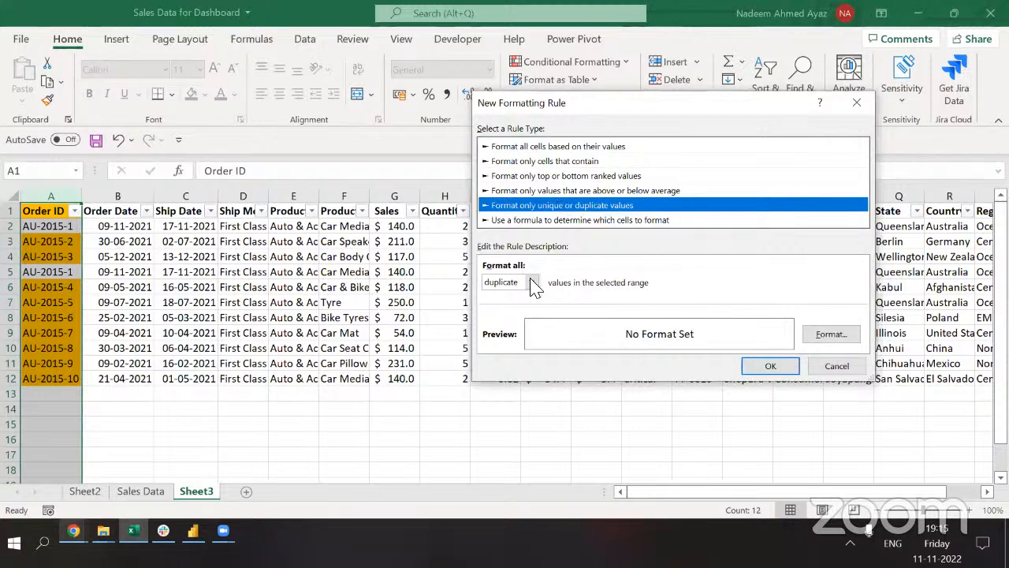
{"action": "left_click", "coordinate": [825, 339]}
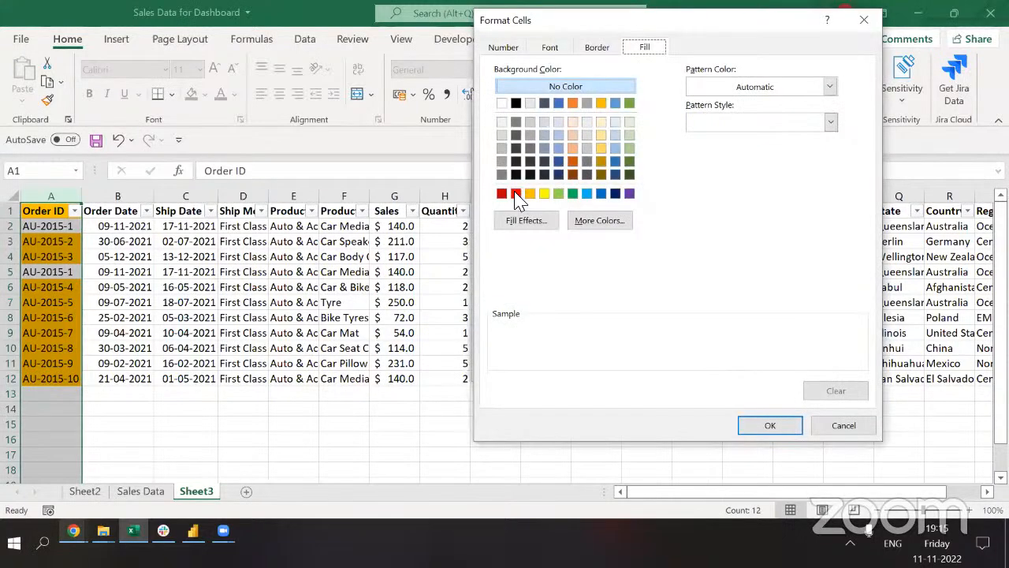
{"action": "left_click", "coordinate": [516, 194]}
{"action": "left_click", "coordinate": [766, 424]}
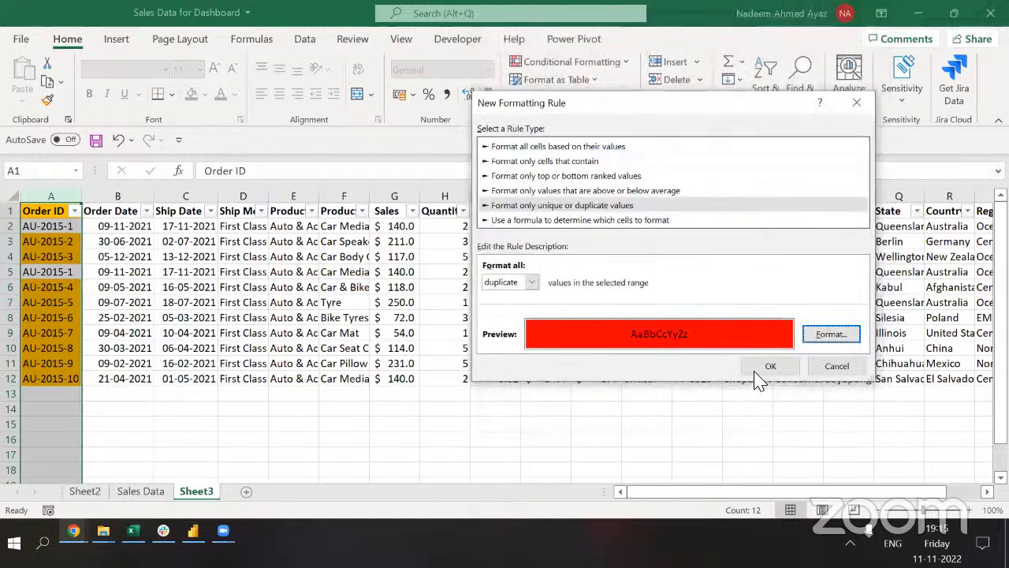
{"action": "left_click", "coordinate": [759, 367]}
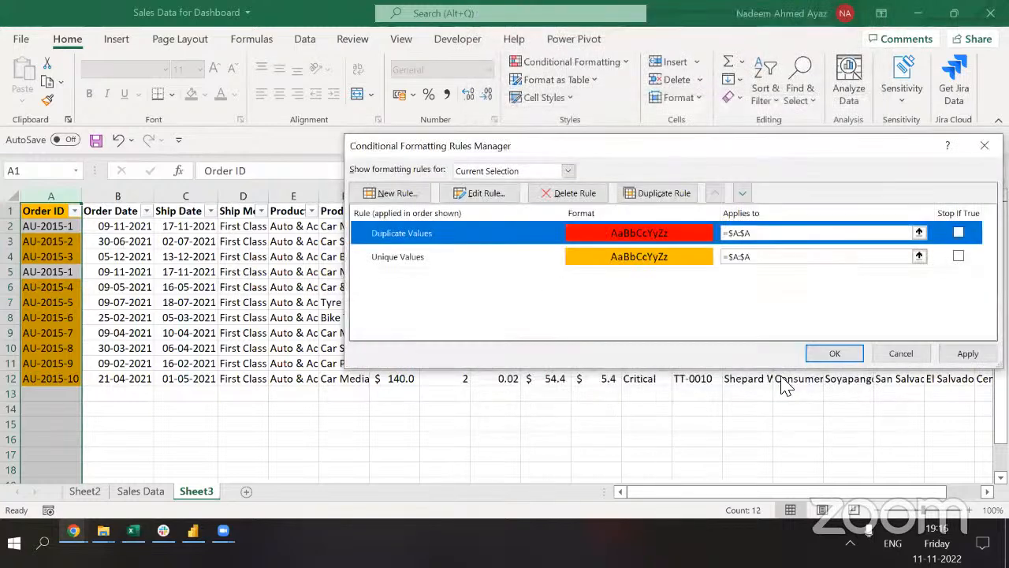
{"action": "left_click", "coordinate": [835, 355]}
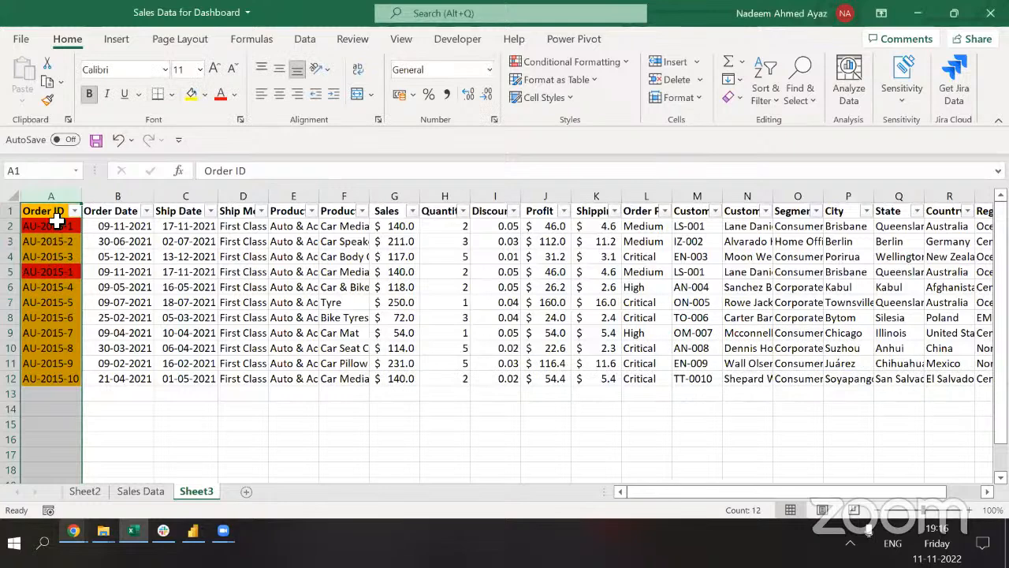
{"action": "left_click", "coordinate": [57, 224]}
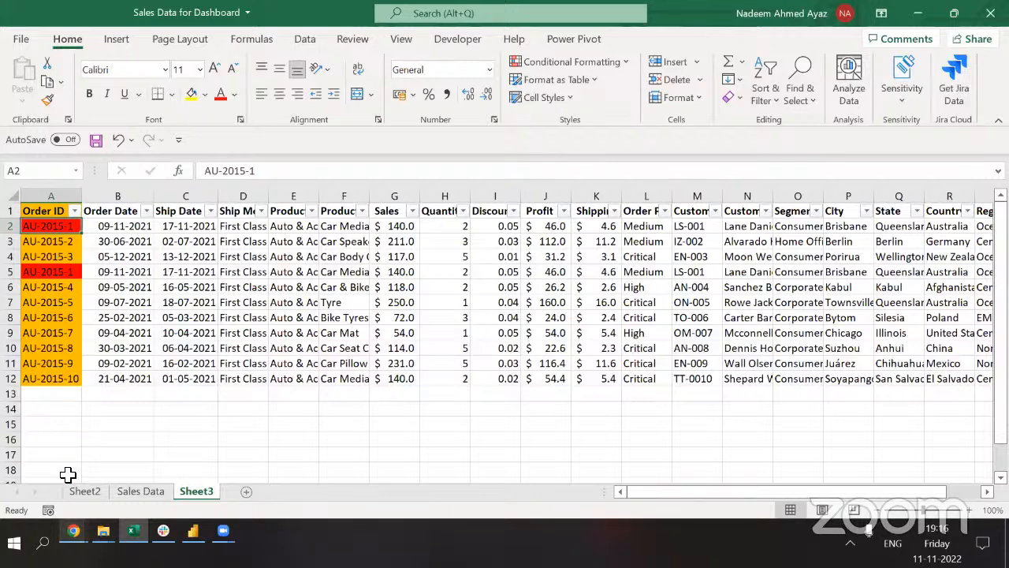
Examine how far the Order ID column extends in the Sales Data sheet, and return to the highlighted sample on Sheet3.
{"action": "left_click", "coordinate": [74, 210]}
{"action": "left_click", "coordinate": [41, 279]}
{"action": "key", "text": "ctrl+Page_Up"}
{"action": "left_click", "coordinate": [90, 317]}
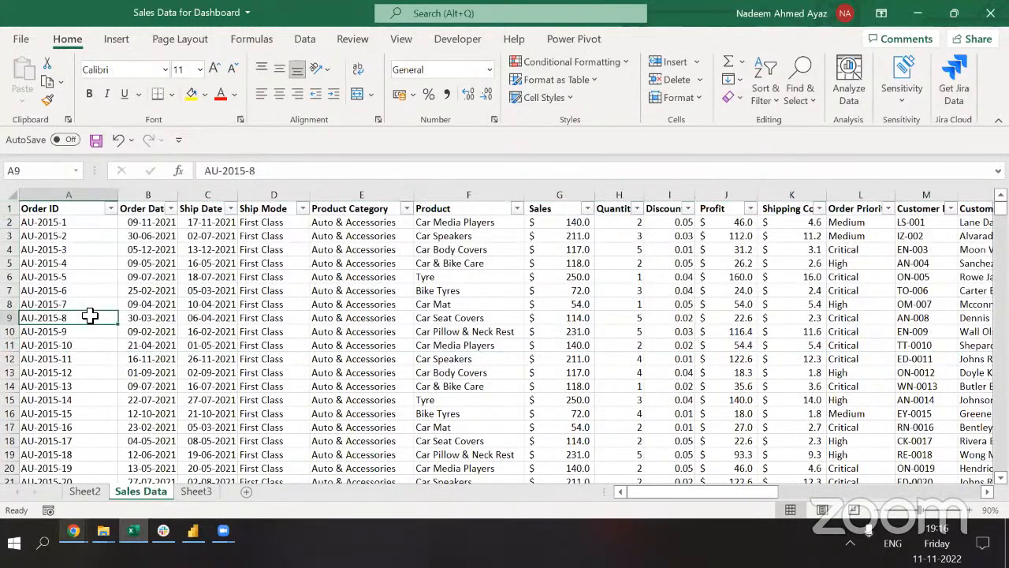
{"action": "key", "text": "ctrl+Down"}
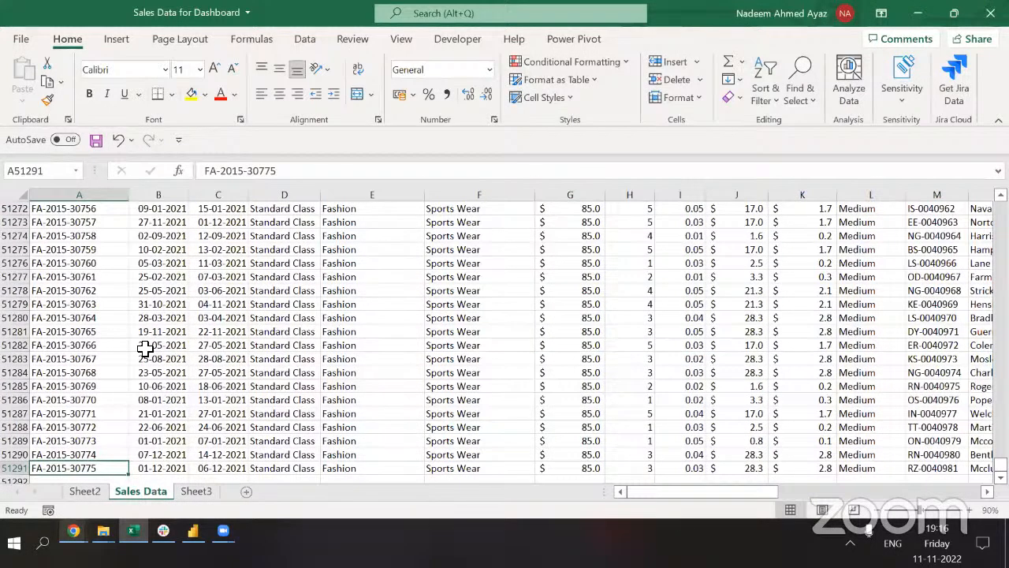
{"action": "key", "text": "ctrl+Up"}
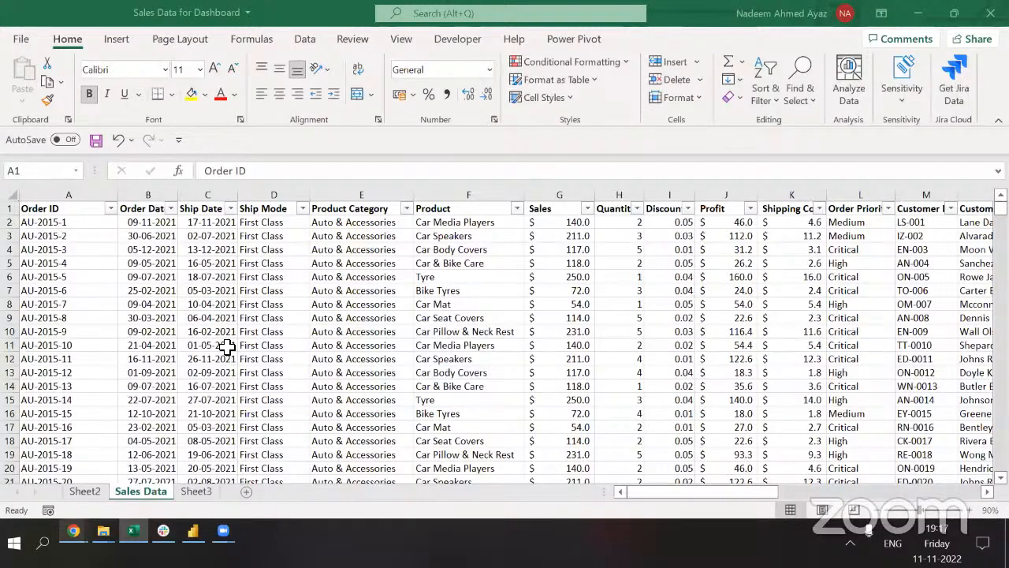
{"action": "key", "text": "ctrl+Page_Down"}
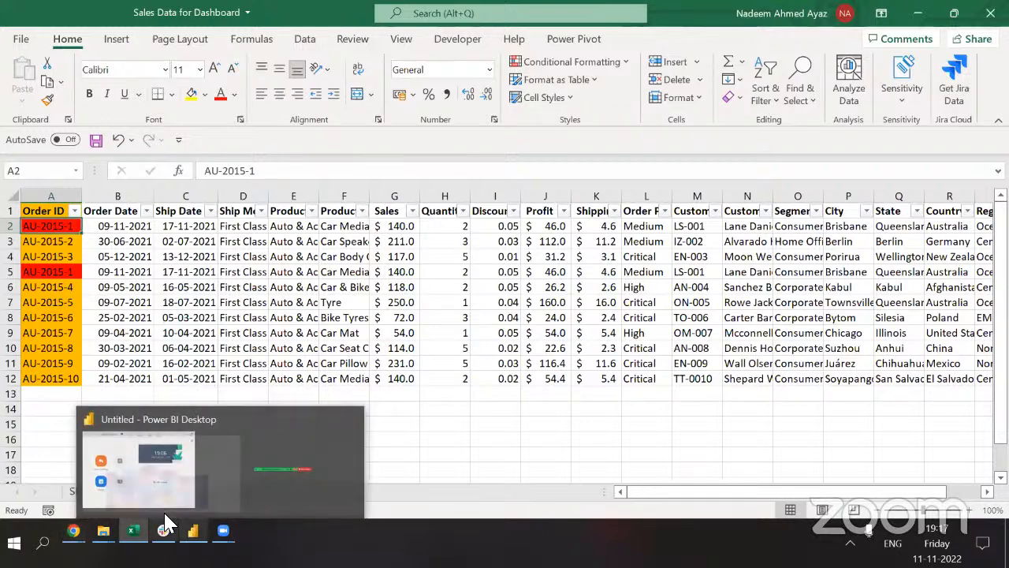
{"action": "left_click", "coordinate": [344, 303]}
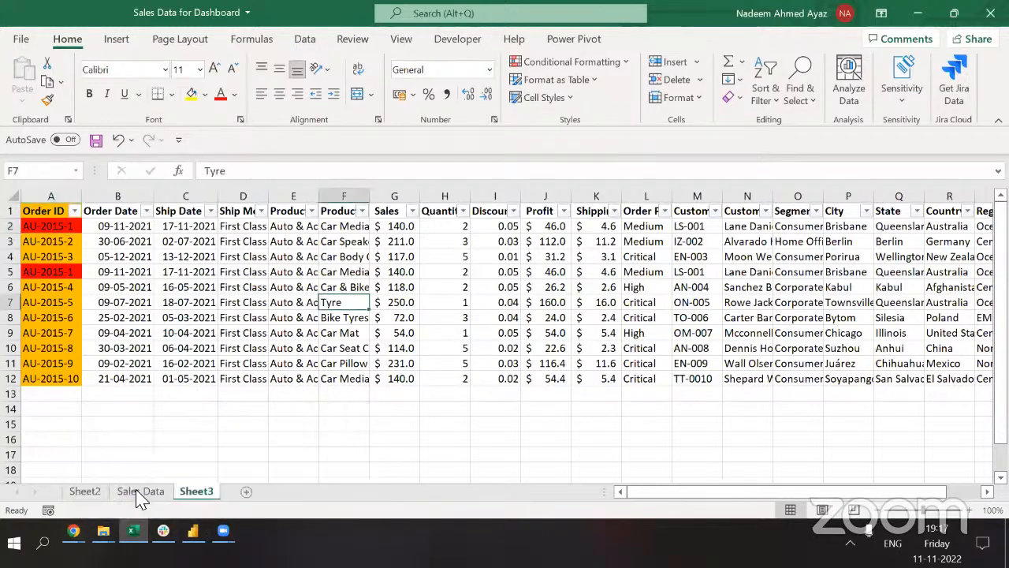
Hide all columns from Ship Mode through Month on the Sales Data sheet, keeping Order ID, Order Date and Ship Date.
{"action": "left_click", "coordinate": [137, 491]}
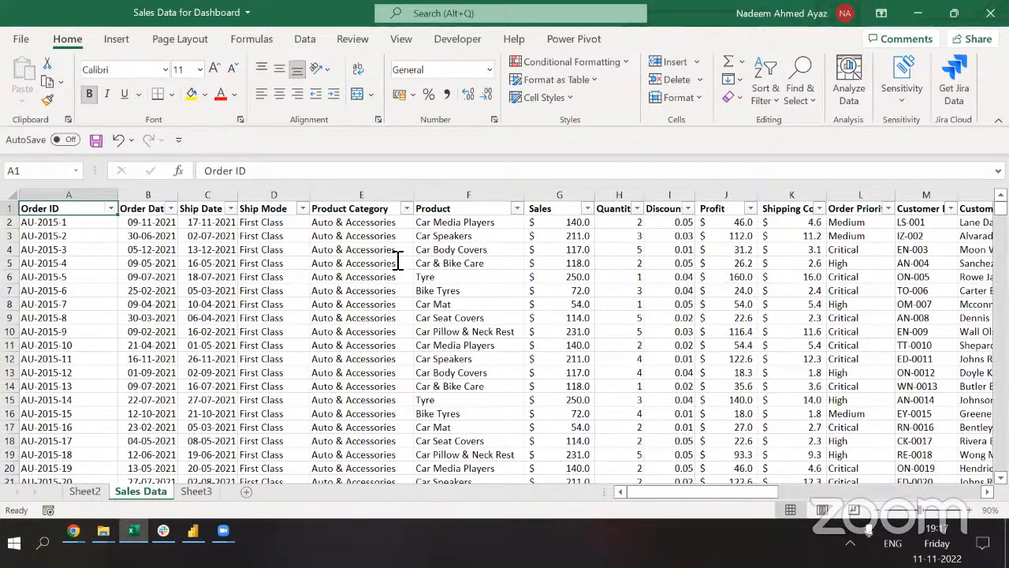
{"action": "left_click", "coordinate": [491, 346]}
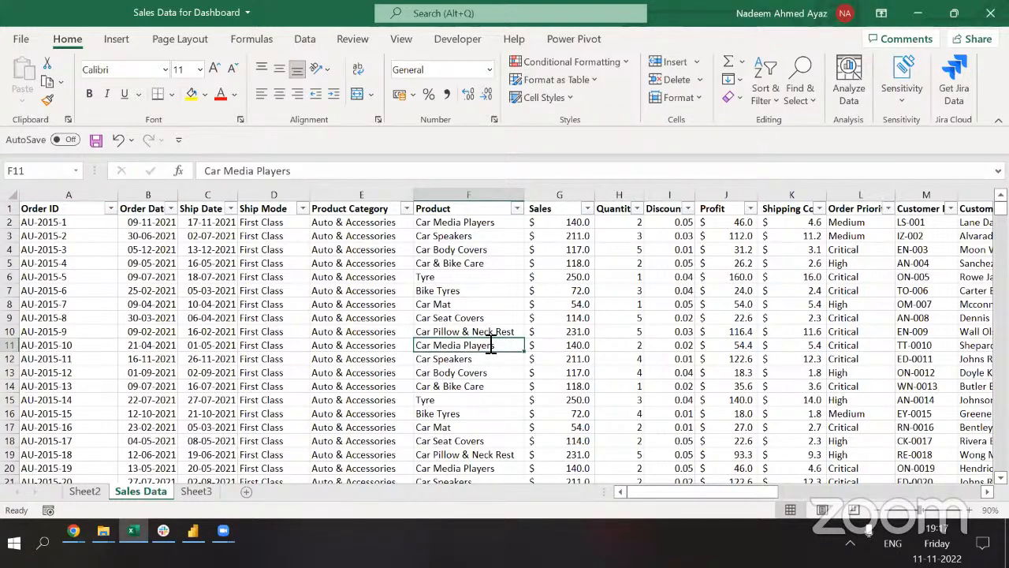
{"action": "key", "text": "ctrl+Up"}
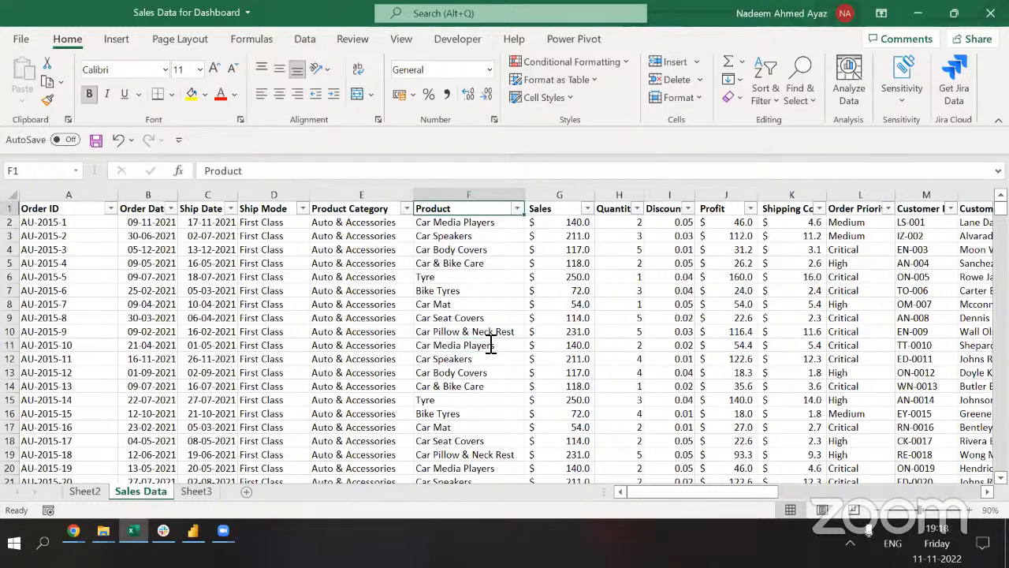
{"action": "key", "text": "Left"}
{"action": "key", "text": "Left"}
{"action": "key", "text": "ctrl+space"}
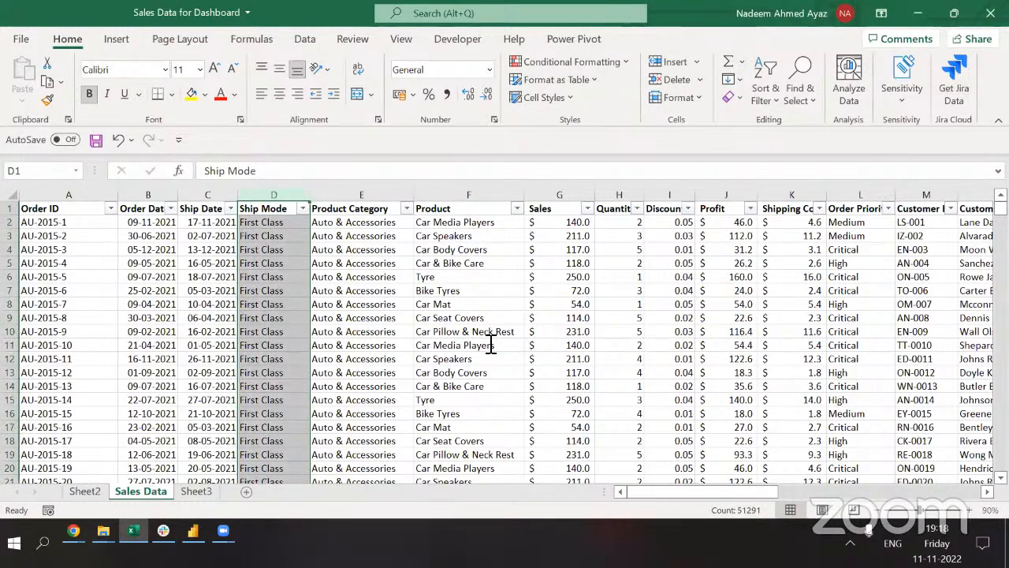
{"action": "key", "text": "ctrl+shift+Right"}
{"action": "key", "text": "ctrl+shift+Left"}
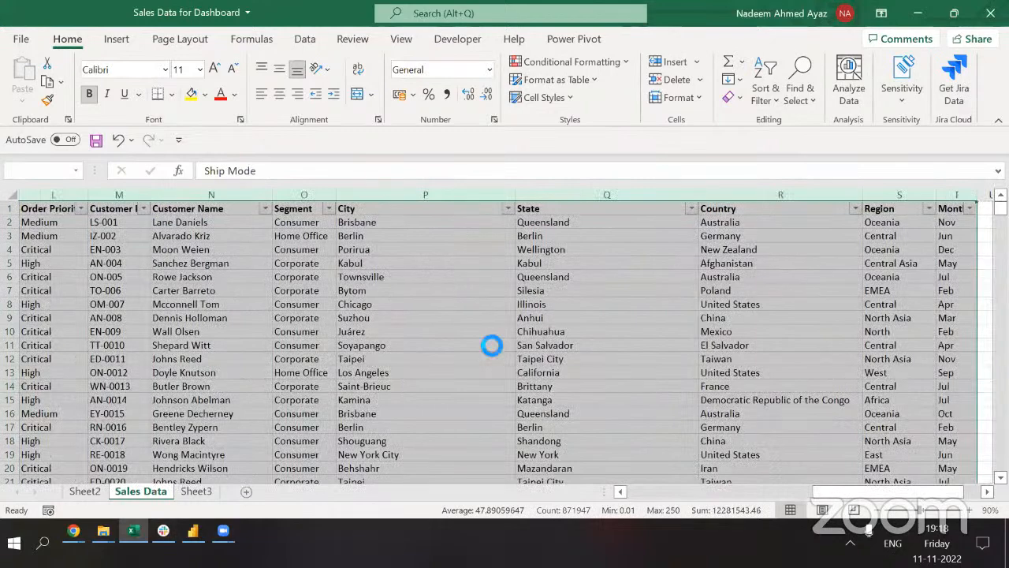
{"action": "key", "text": "ctrl+0"}
{"action": "key", "text": "Left"}
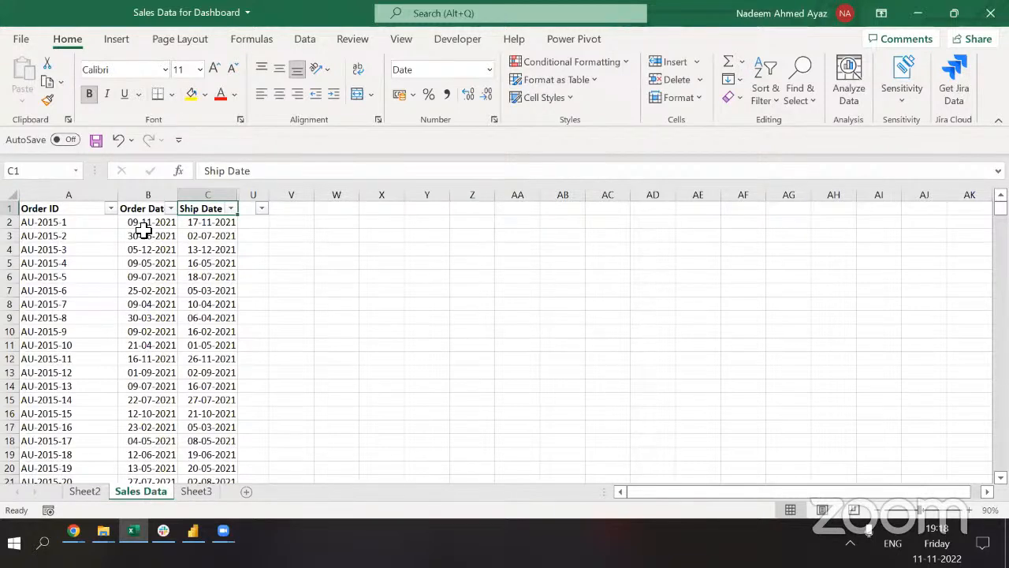
Review the Highlight Cells Rules options, including Duplicate Values, for the Order ID column on Sheet3.
{"action": "key", "text": "alt+Tab"}
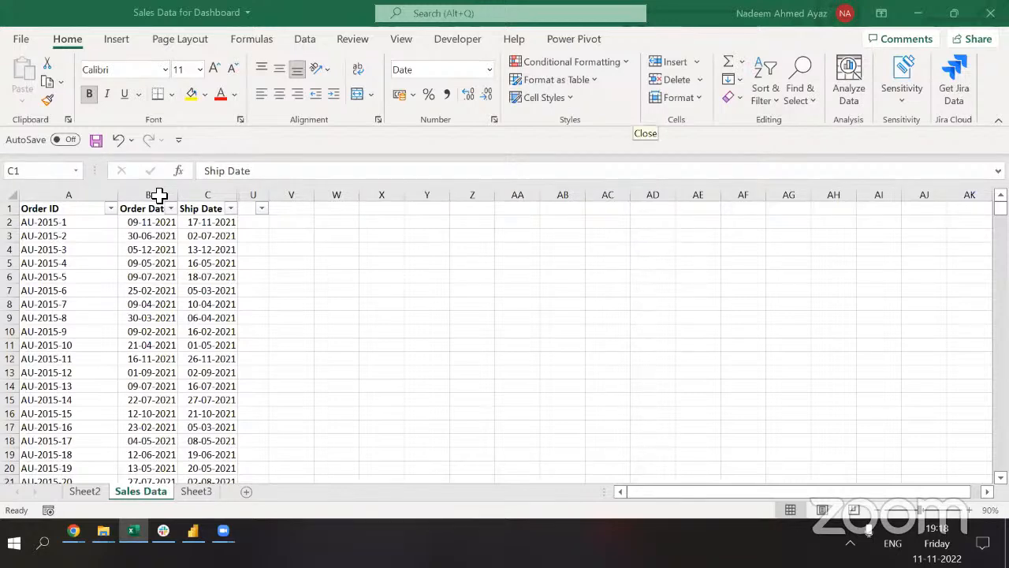
{"action": "left_click", "coordinate": [190, 490]}
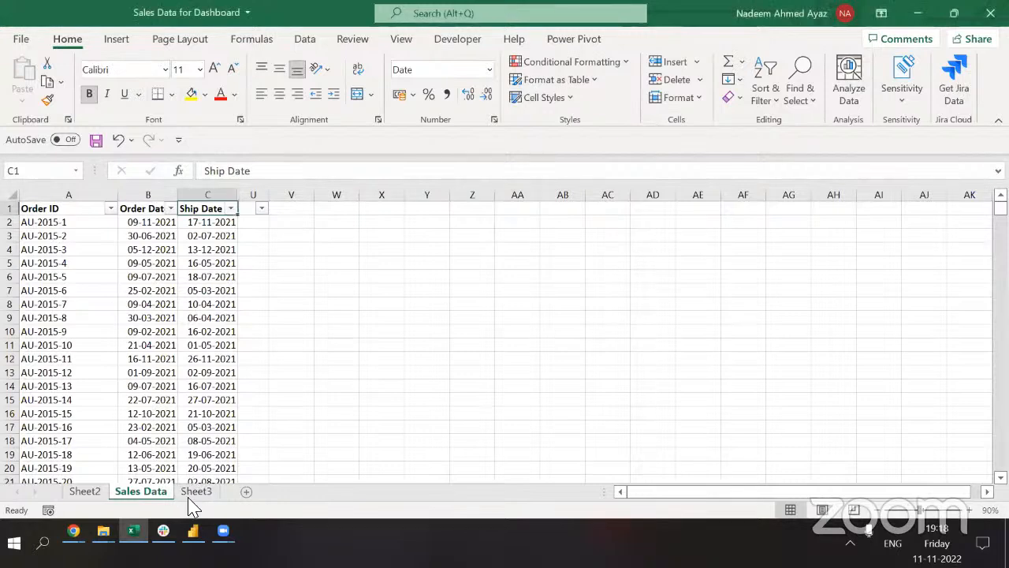
{"action": "left_click", "coordinate": [191, 495]}
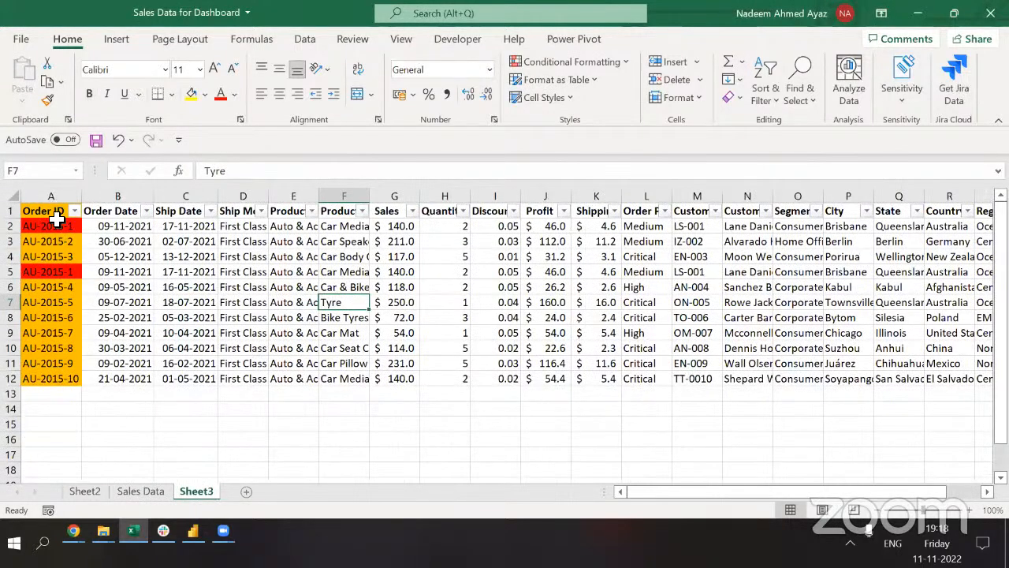
{"action": "left_click", "coordinate": [64, 195]}
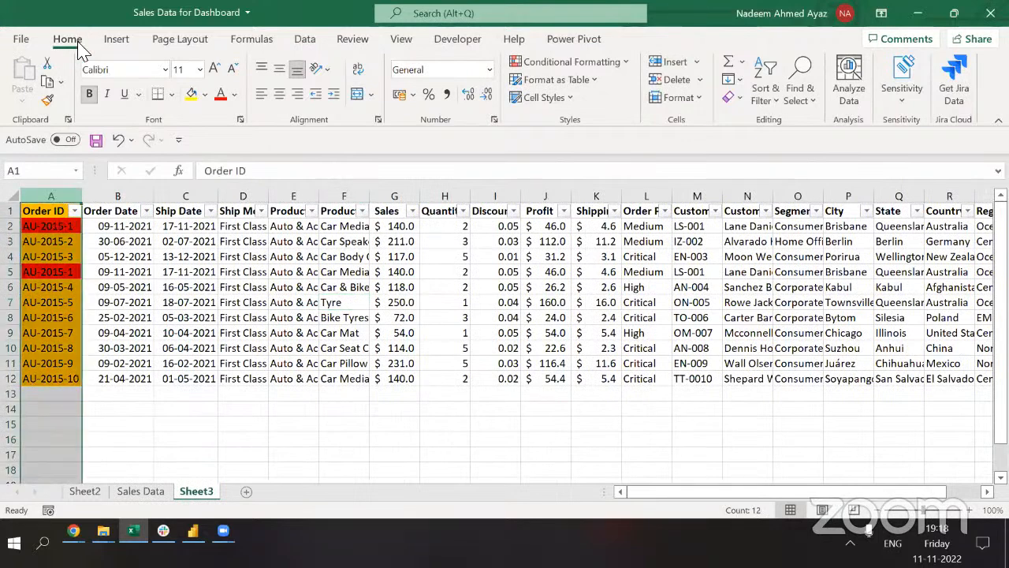
{"action": "left_click", "coordinate": [544, 63]}
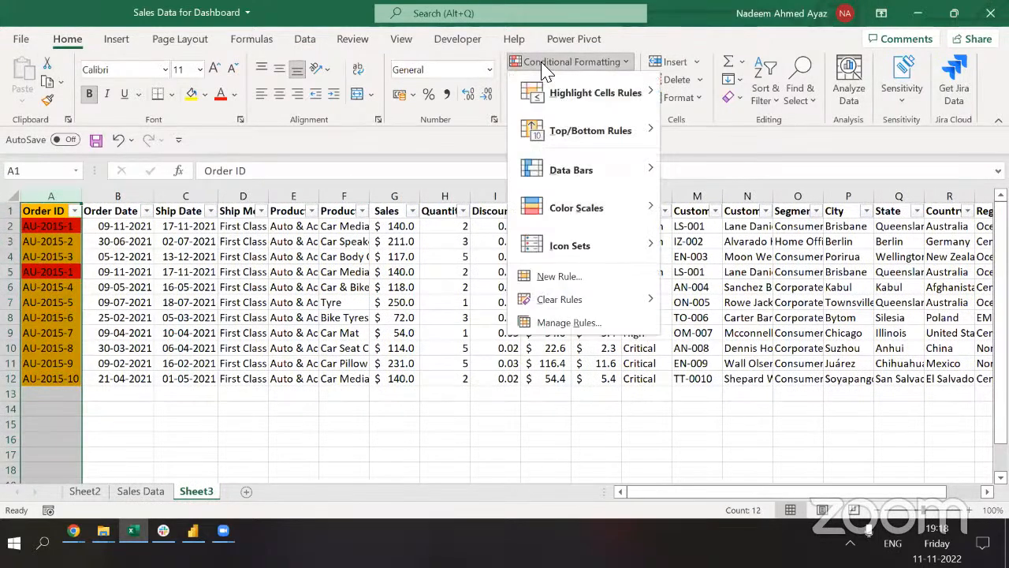
{"action": "mouse_move", "coordinate": [608, 93]}
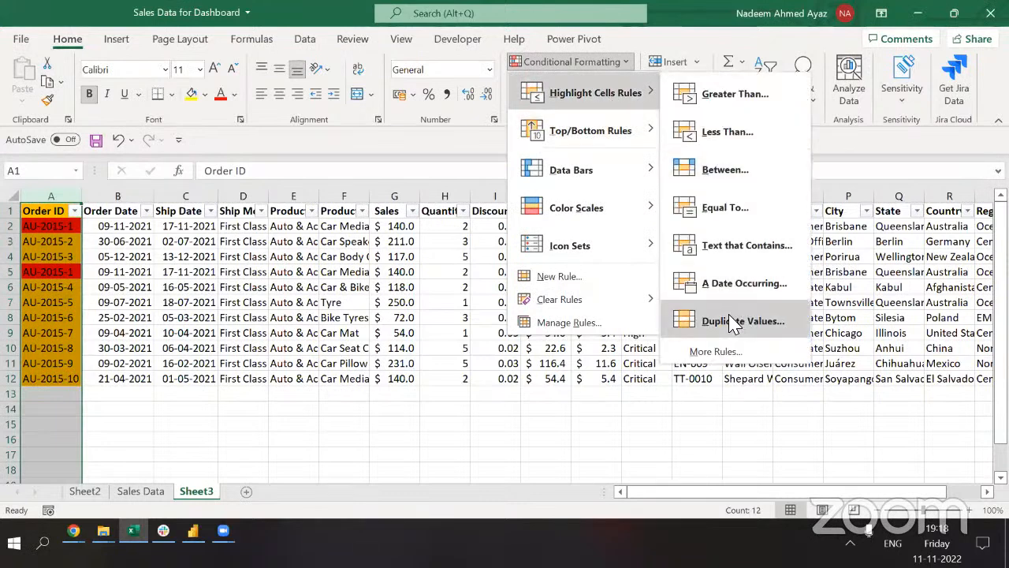
{"action": "left_click", "coordinate": [399, 153]}
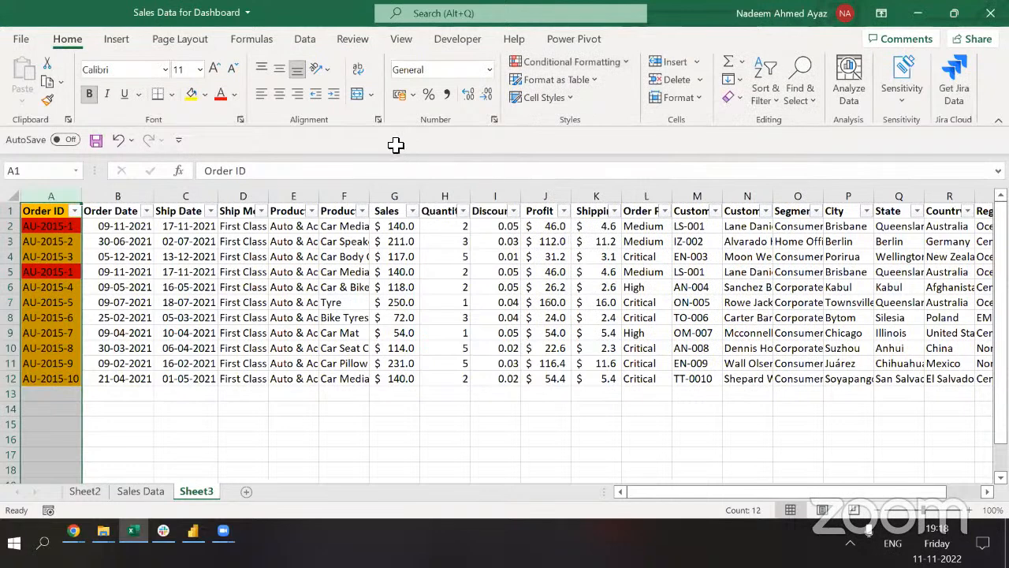
{"action": "left_click", "coordinate": [276, 273]}
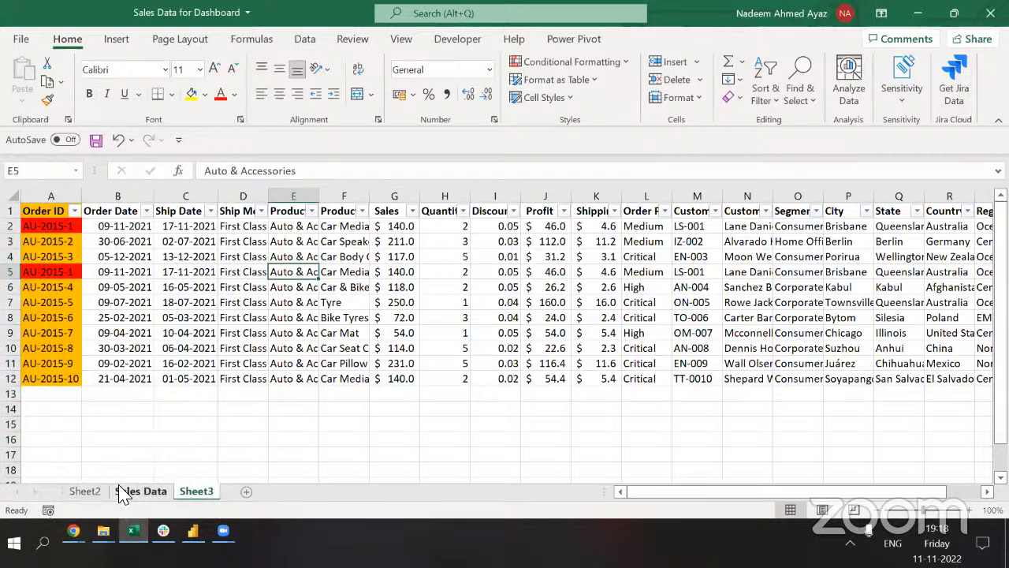
On the Sales Data sheet, enter Mon, Tue and Thur in cells AC4 to AC6.
{"action": "left_click", "coordinate": [124, 492]}
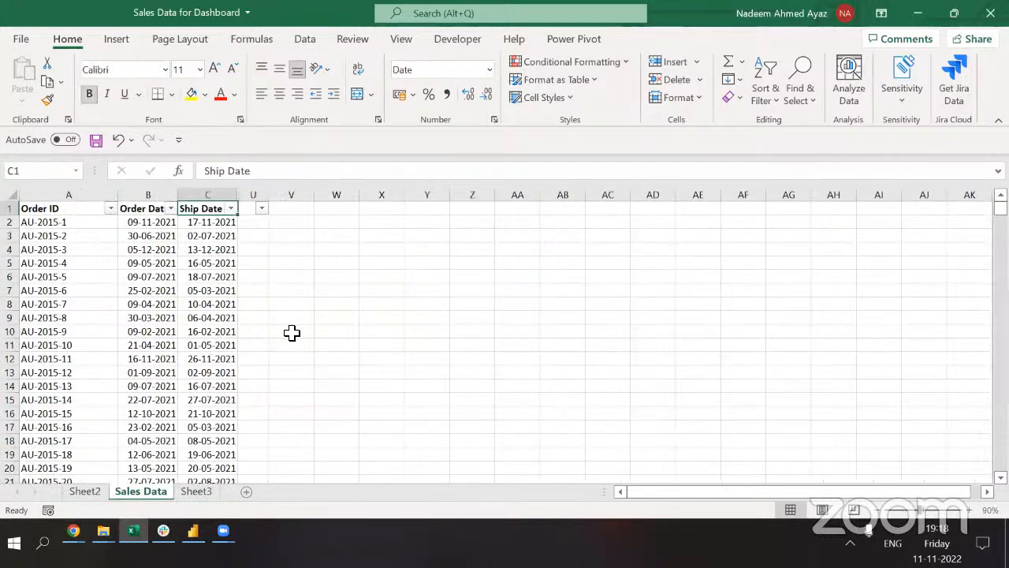
{"action": "left_click", "coordinate": [150, 195]}
{"action": "left_click", "coordinate": [607, 250]}
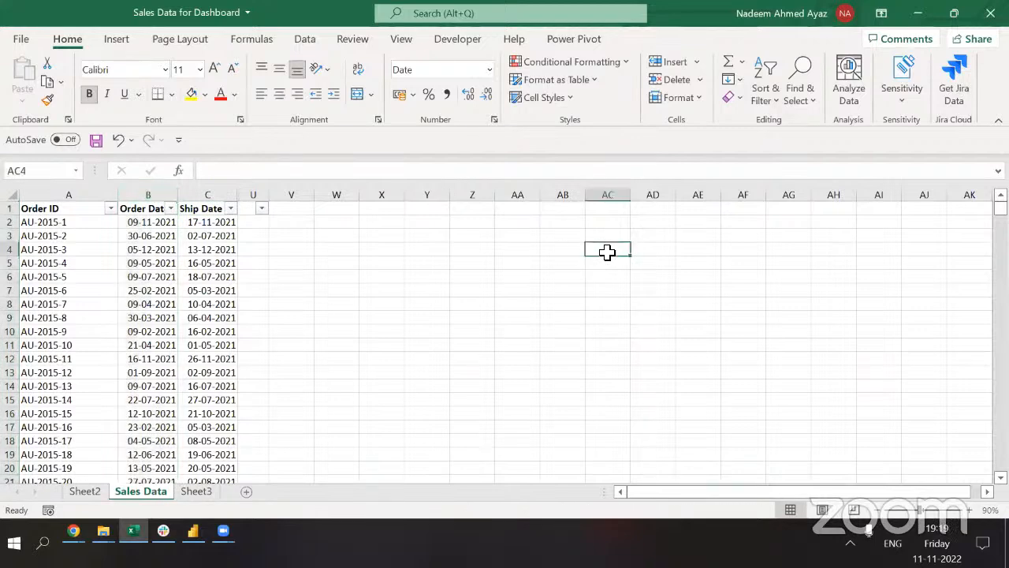
{"action": "type", "text": "Mond"}
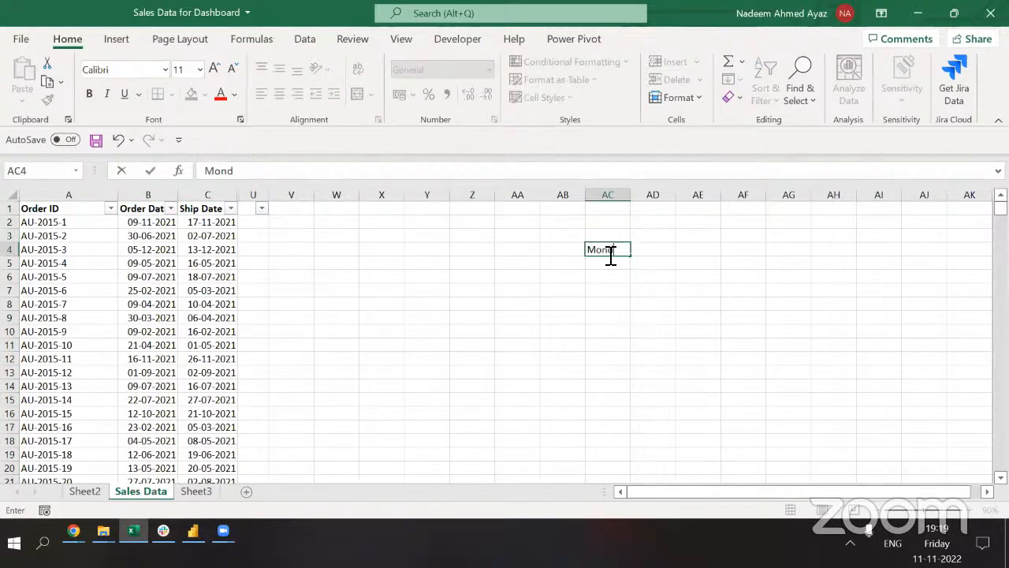
{"action": "key", "text": "BackSpace"}
{"action": "key", "text": "Return"}
{"action": "type", "text": "Tu"}
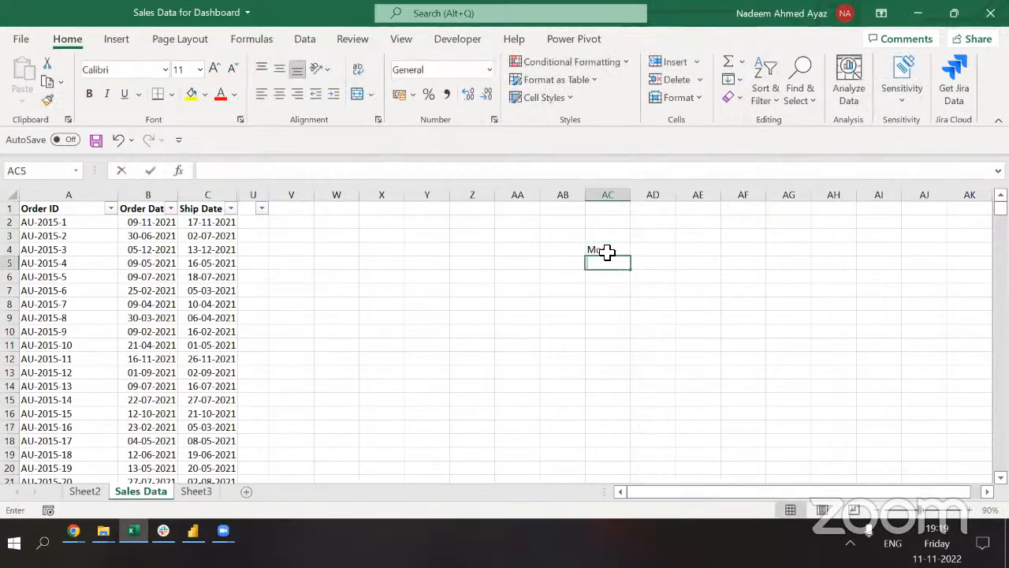
{"action": "type", "text": "e"}
{"action": "key", "text": "Return"}
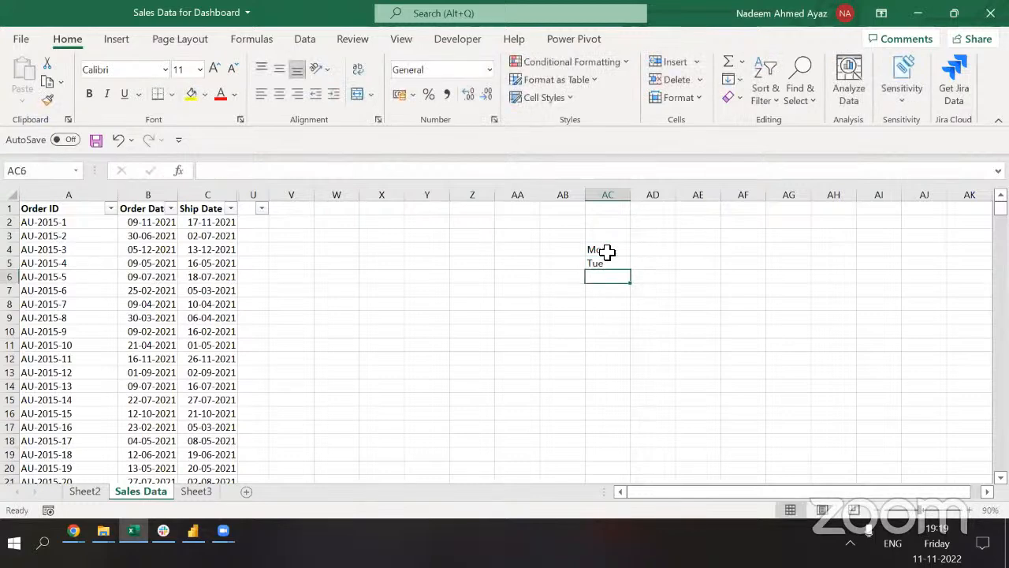
{"action": "type", "text": "Thr"}
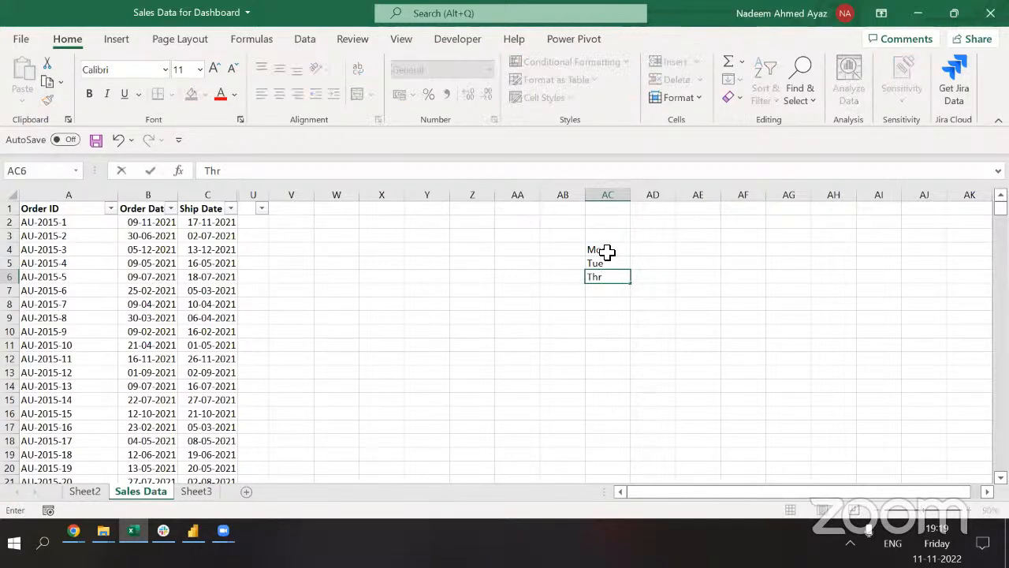
{"action": "key", "text": "BackSpace"}
{"action": "type", "text": "ur"}
{"action": "key", "text": "Return"}
{"action": "key", "text": "Up"}
Extend the weekday entries in AC4:AC6 down to AC13 with AutoFill.
{"action": "left_click", "coordinate": [605, 250]}
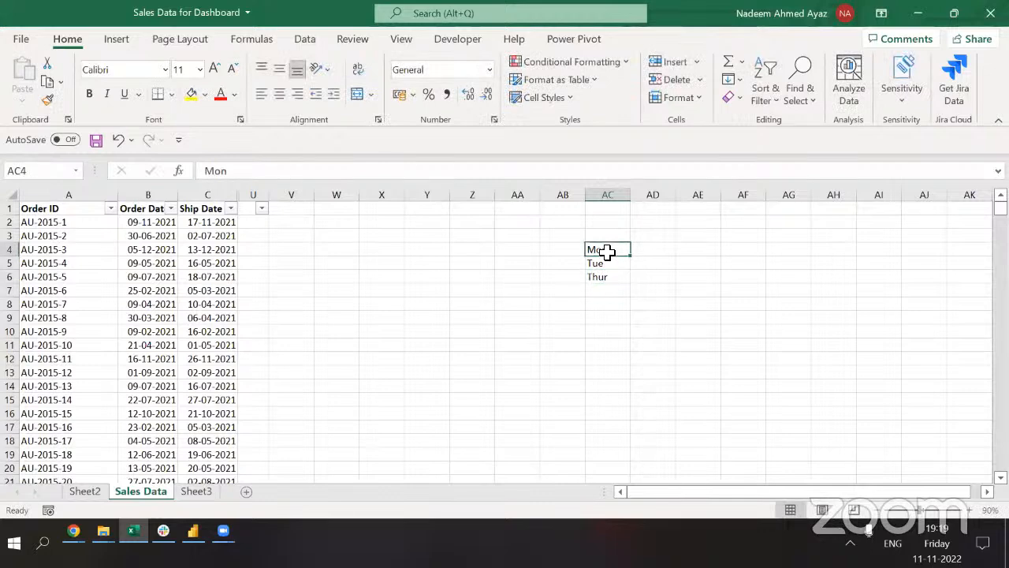
{"action": "key", "text": "shift+Down"}
{"action": "key", "text": "shift+Down"}
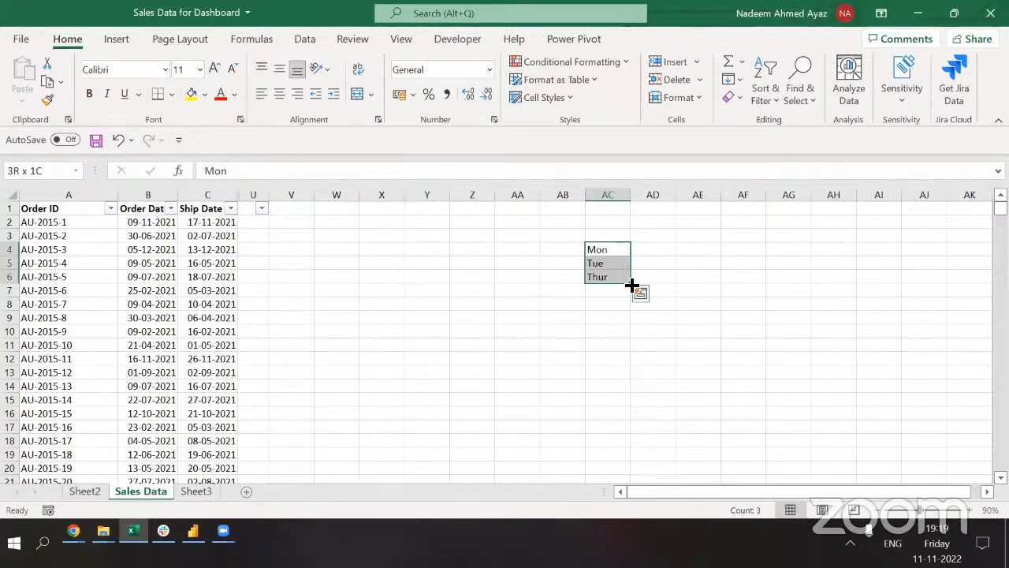
{"action": "left_click_drag", "start_coordinate": [632, 285], "coordinate": [631, 384]}
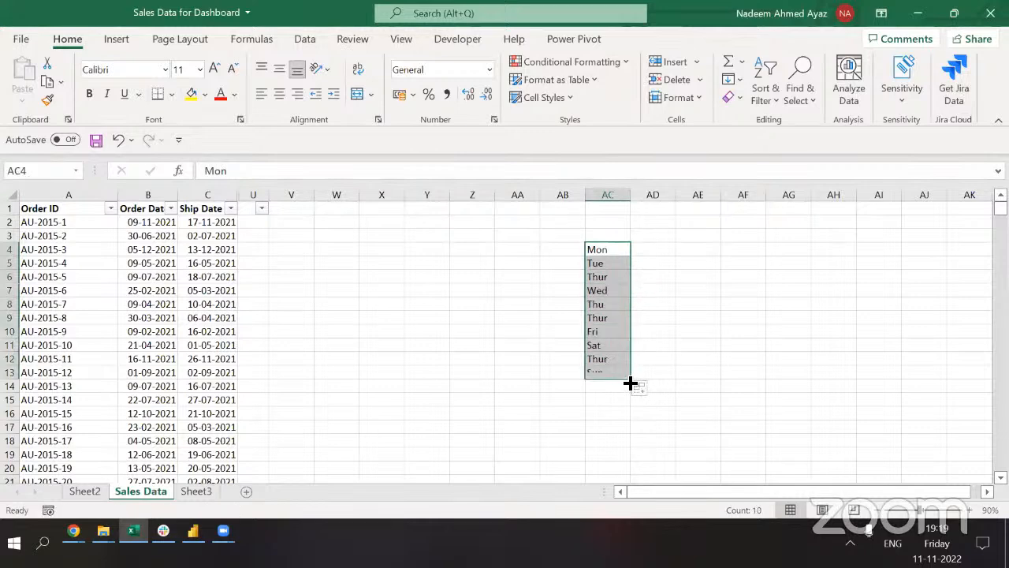
{"action": "left_click", "coordinate": [643, 255]}
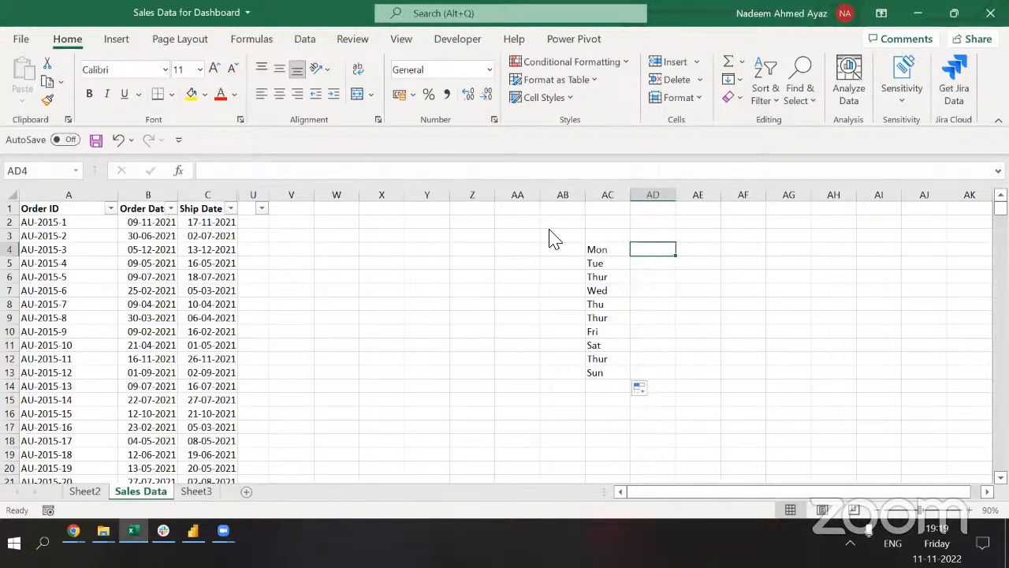
{"action": "left_click", "coordinate": [496, 50]}
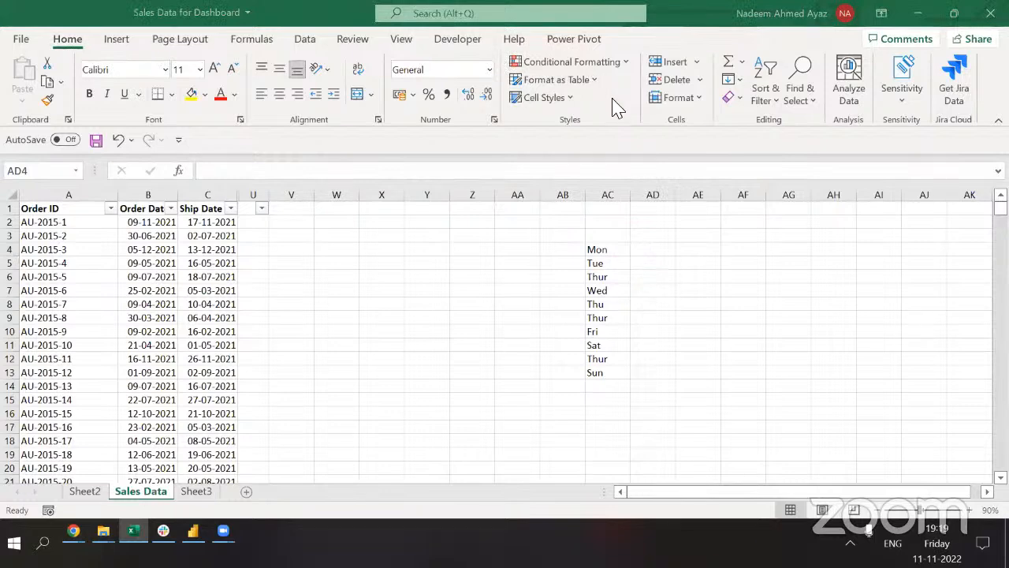
{"action": "left_click", "coordinate": [608, 261]}
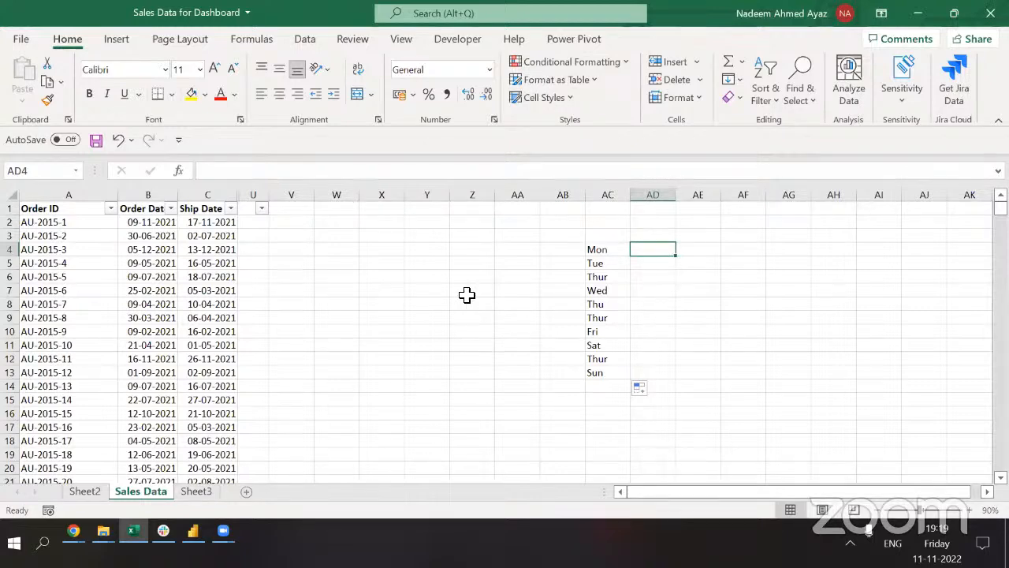
{"action": "key", "text": "ctrl+n"}
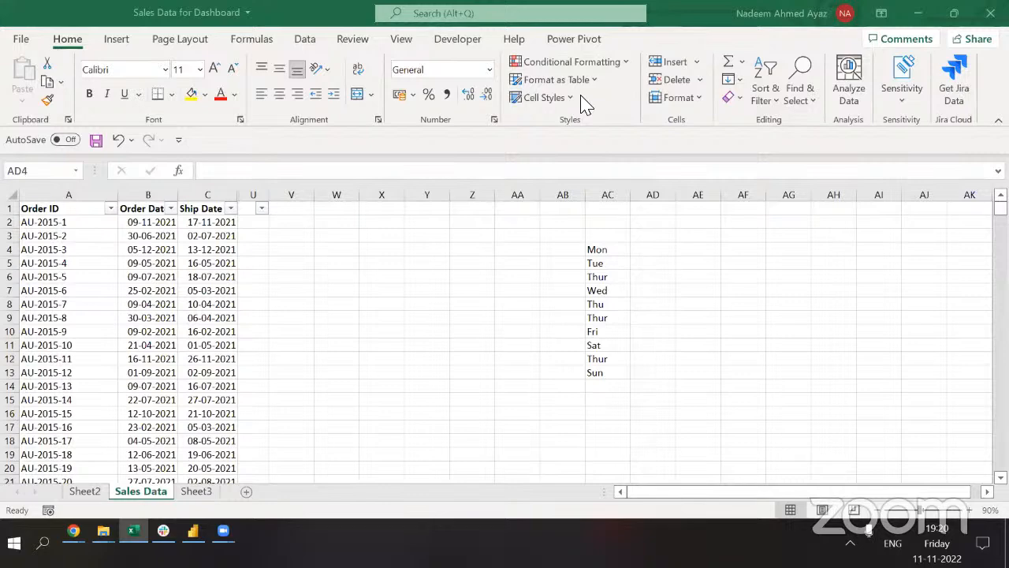
Unhide the Ship Mode through Month columns on the Sales Data sheet.
{"action": "left_click", "coordinate": [218, 196]}
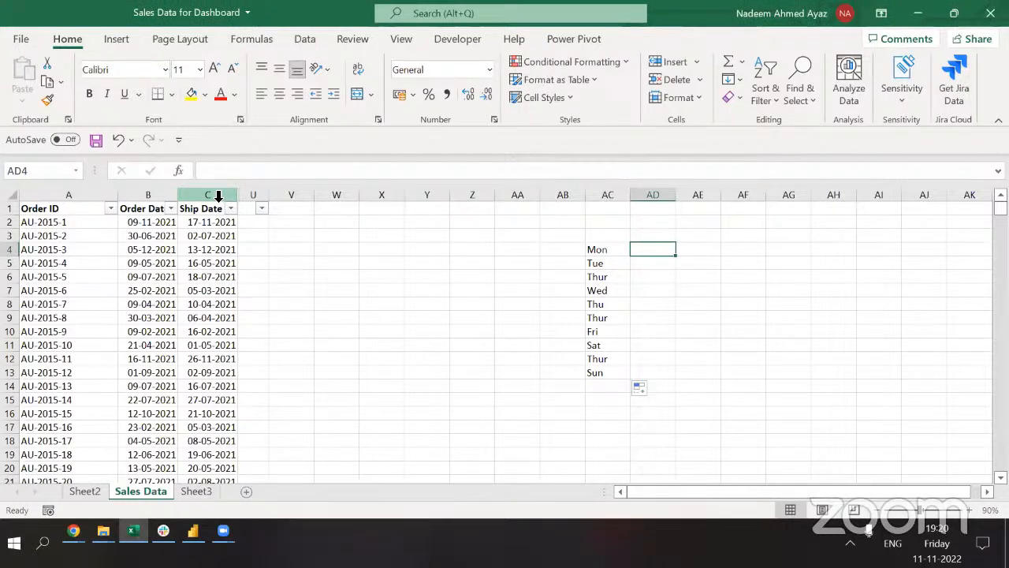
{"action": "right_click", "coordinate": [218, 196]}
{"action": "left_click", "coordinate": [338, 398]}
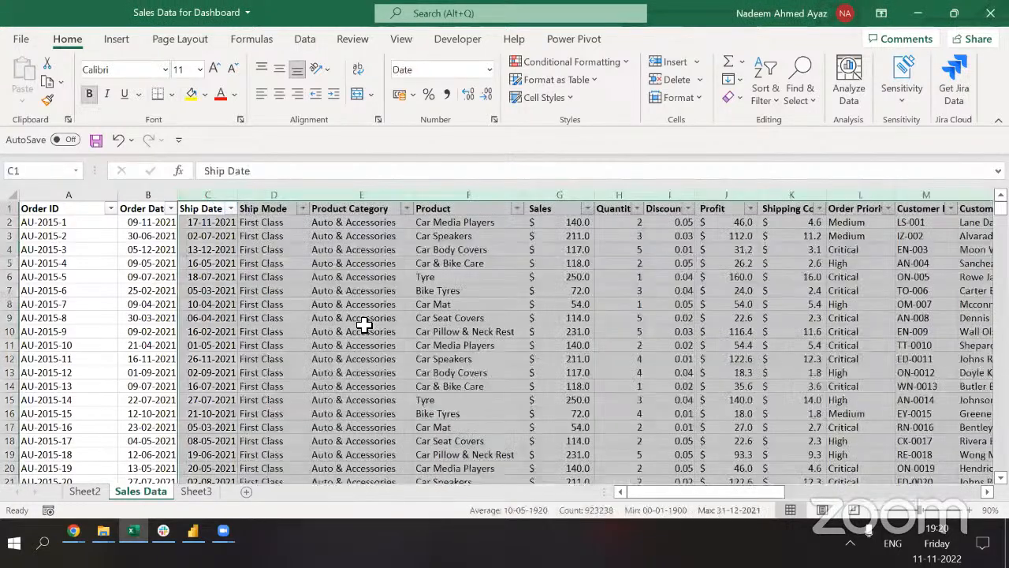
{"action": "left_click", "coordinate": [365, 319]}
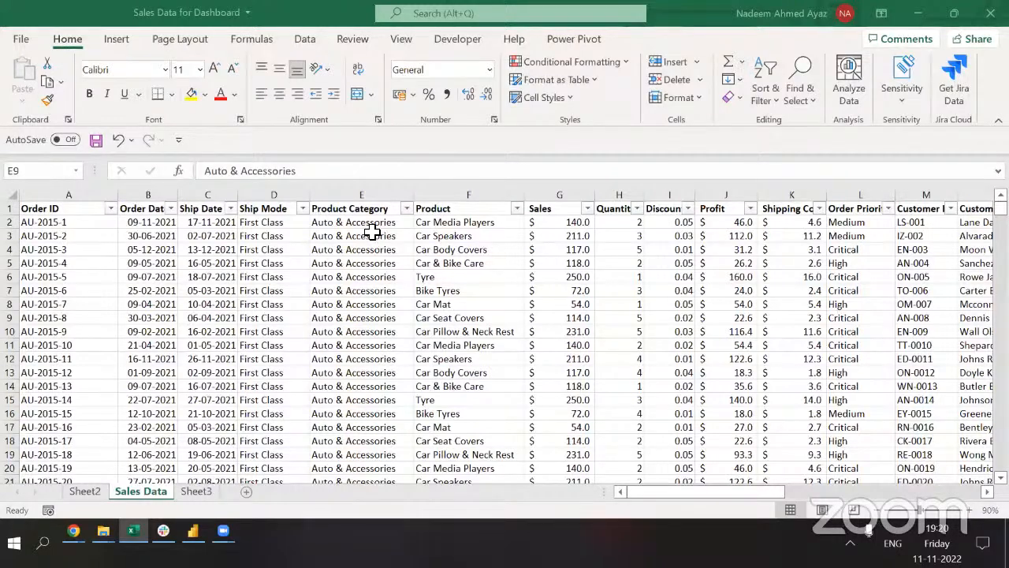
Add the header Day in cell AC3 above the list of weekdays.
{"action": "left_click", "coordinate": [260, 341]}
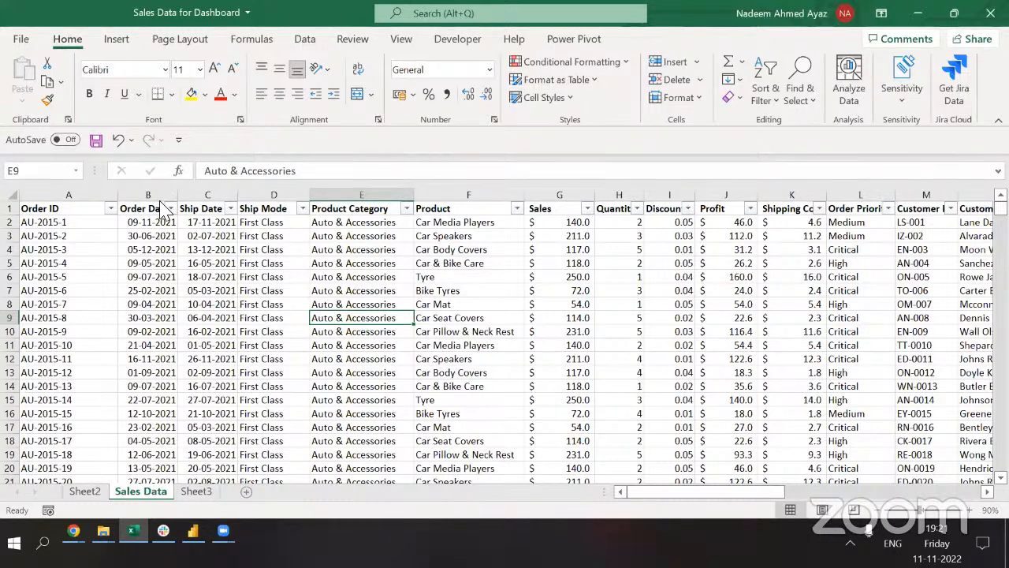
{"action": "left_click", "coordinate": [206, 224]}
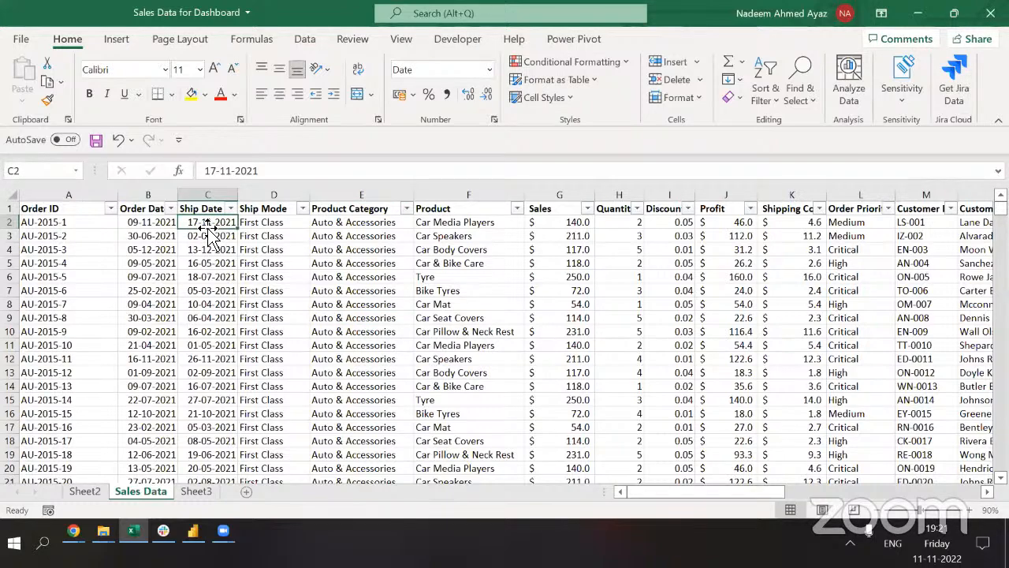
{"action": "key", "text": "ctrl+Right"}
{"action": "key", "text": "Right"}
{"action": "key", "text": "Down"}
{"action": "key", "text": "Down"}
{"action": "key", "text": "Down"}
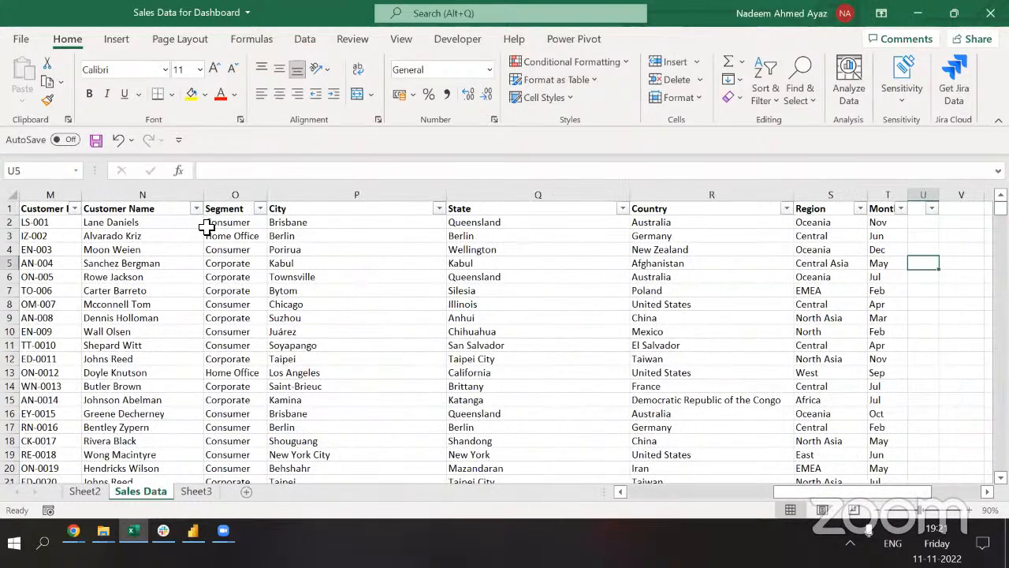
{"action": "key", "text": "ctrl+Right"}
{"action": "key", "text": "Up"}
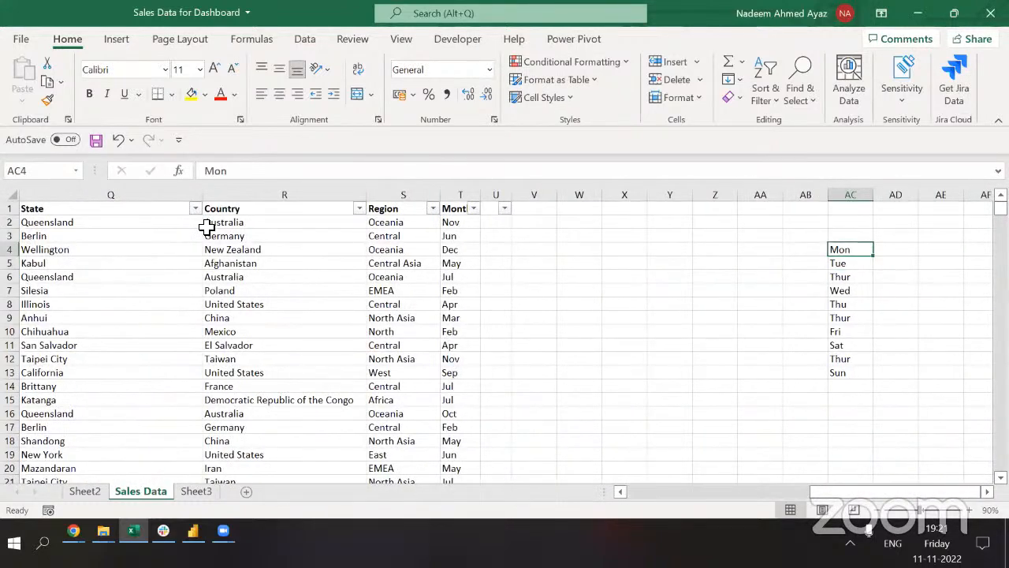
{"action": "key", "text": "Up"}
{"action": "type", "text": "Day"}
{"action": "key", "text": "Up"}
{"action": "key", "text": "Up"}
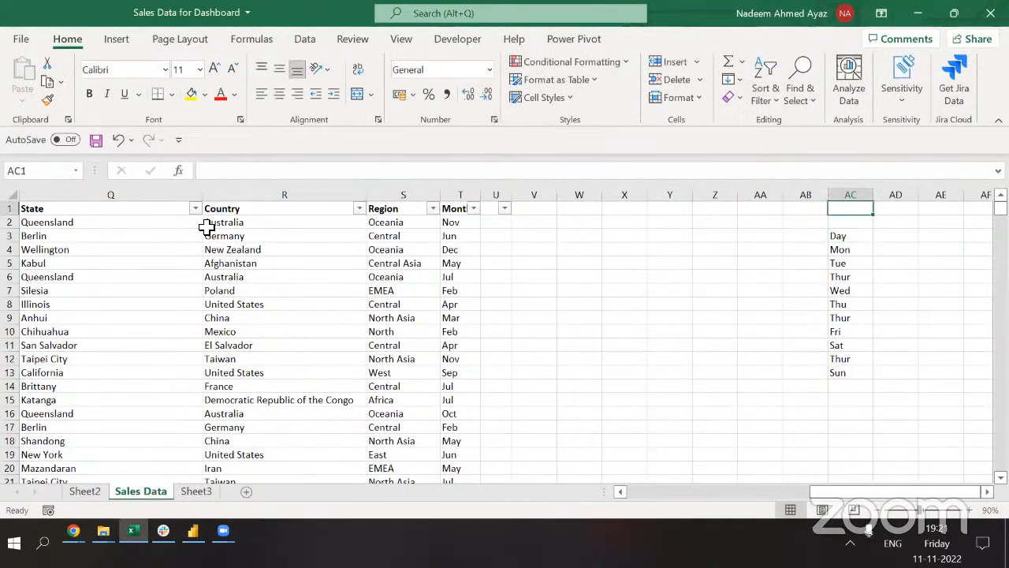
Examine the dates over the full length of the Order Date column.
{"action": "key", "text": "ctrl+Home"}
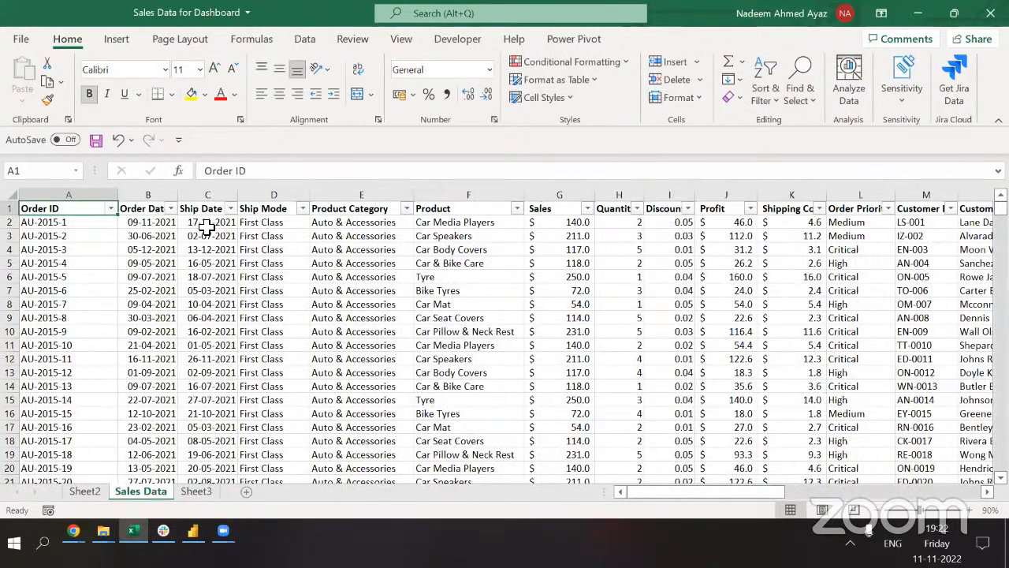
{"action": "key", "text": "Right"}
{"action": "key", "text": "ctrl+shift+Down"}
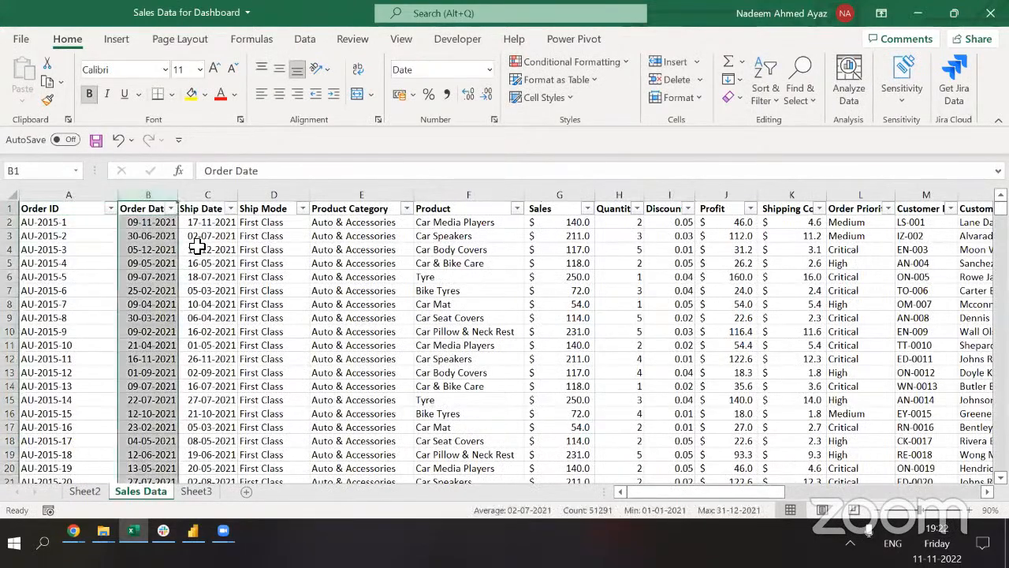
{"action": "left_click", "coordinate": [161, 279]}
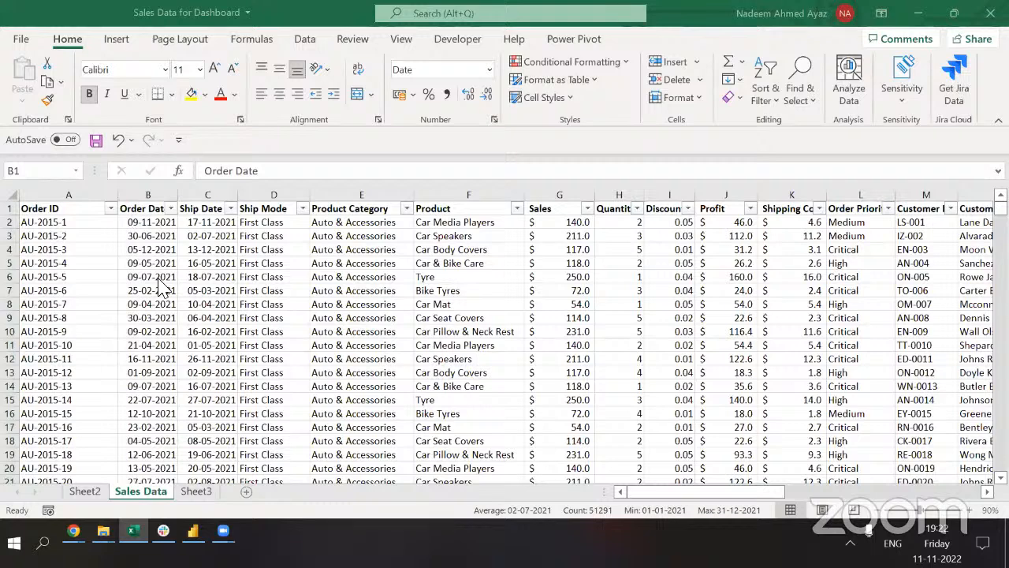
{"action": "left_click", "coordinate": [157, 269]}
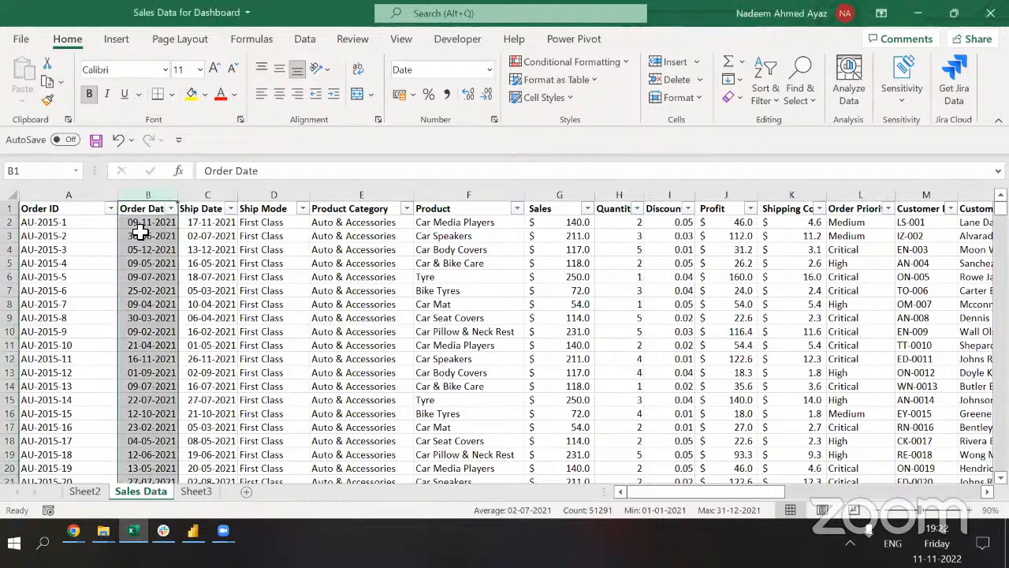
{"action": "left_click", "coordinate": [142, 236]}
{"action": "left_click", "coordinate": [140, 228]}
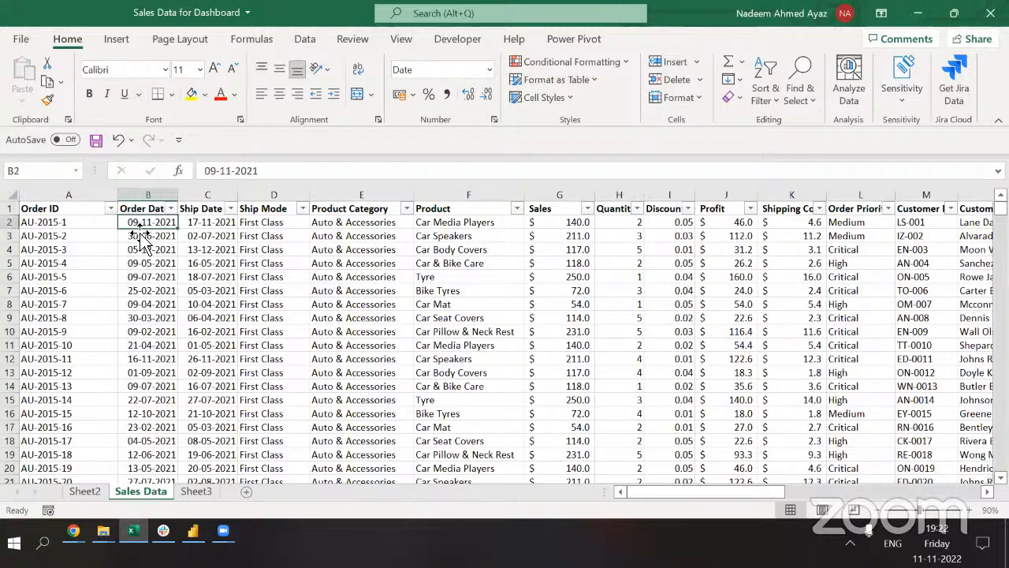
{"action": "left_click_drag", "start_coordinate": [141, 229], "coordinate": [213, 254]}
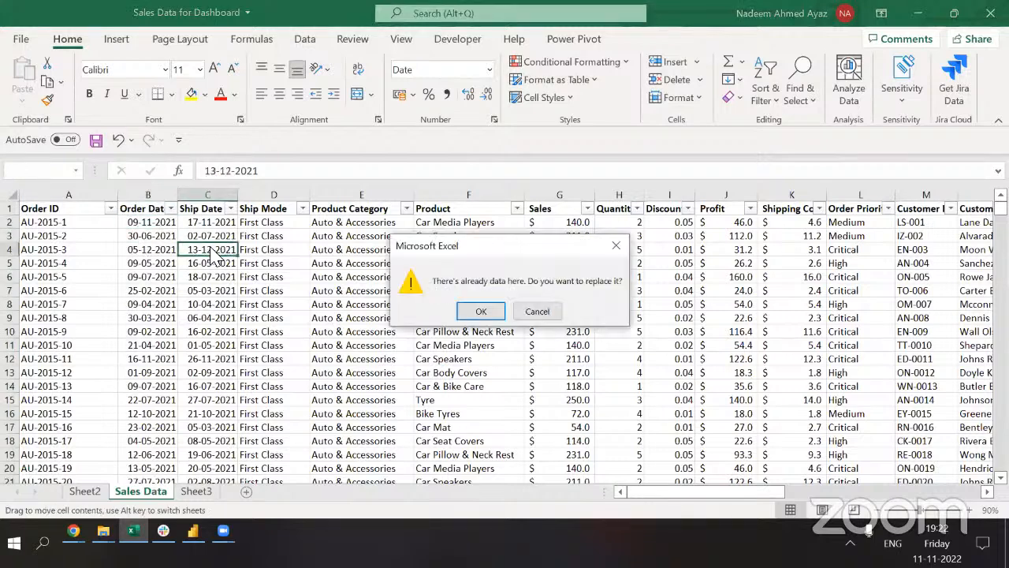
{"action": "key", "text": "Escape"}
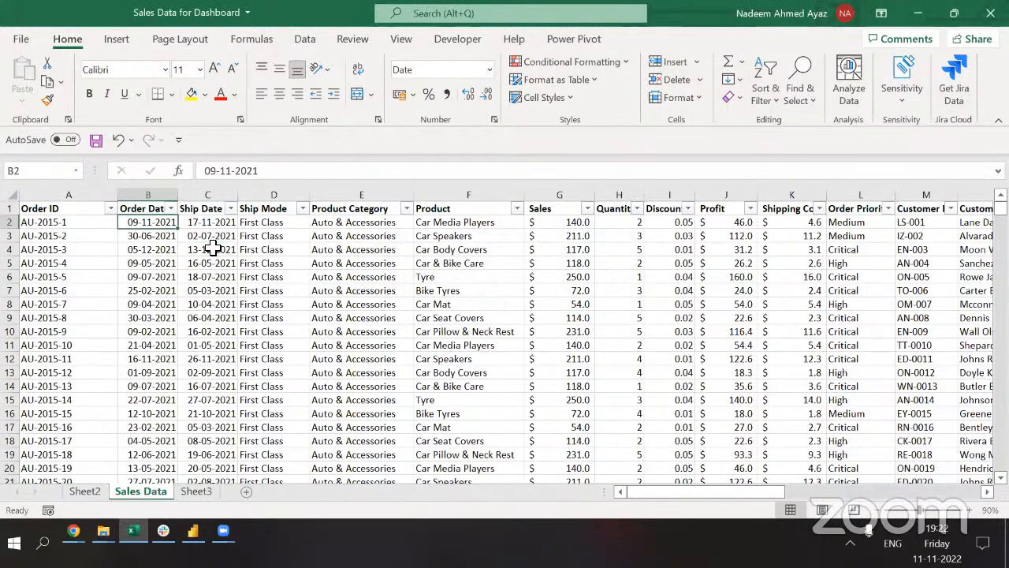
Hide the columns from Ship Mode through Month, so the date columns sit beside the weekday list.
{"action": "key", "text": "Up"}
{"action": "key", "text": "Right"}
{"action": "key", "text": "Right"}
{"action": "key", "text": "ctrl+space"}
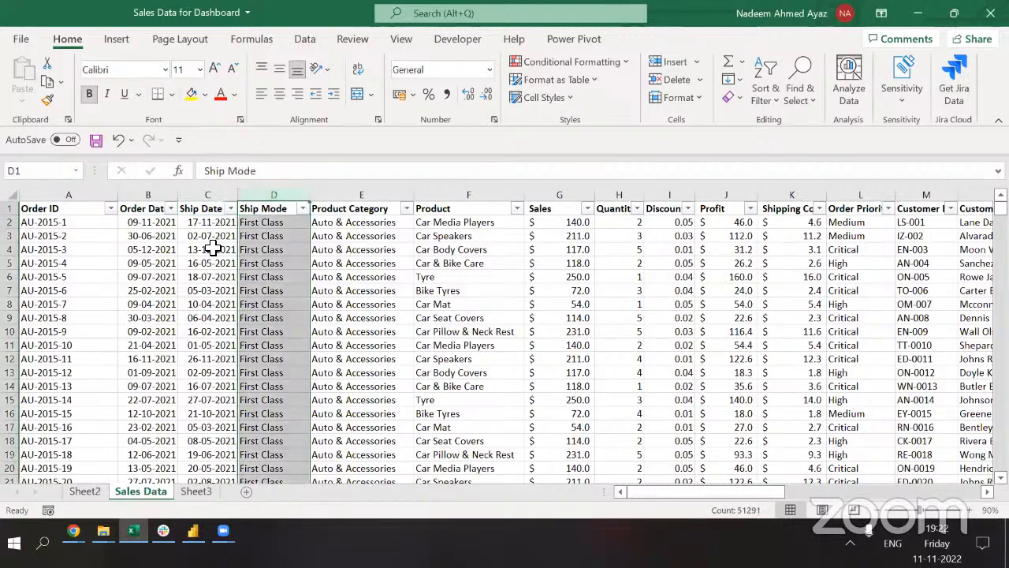
{"action": "key", "text": "ctrl+shift+Right"}
{"action": "key", "text": "ctrl+0"}
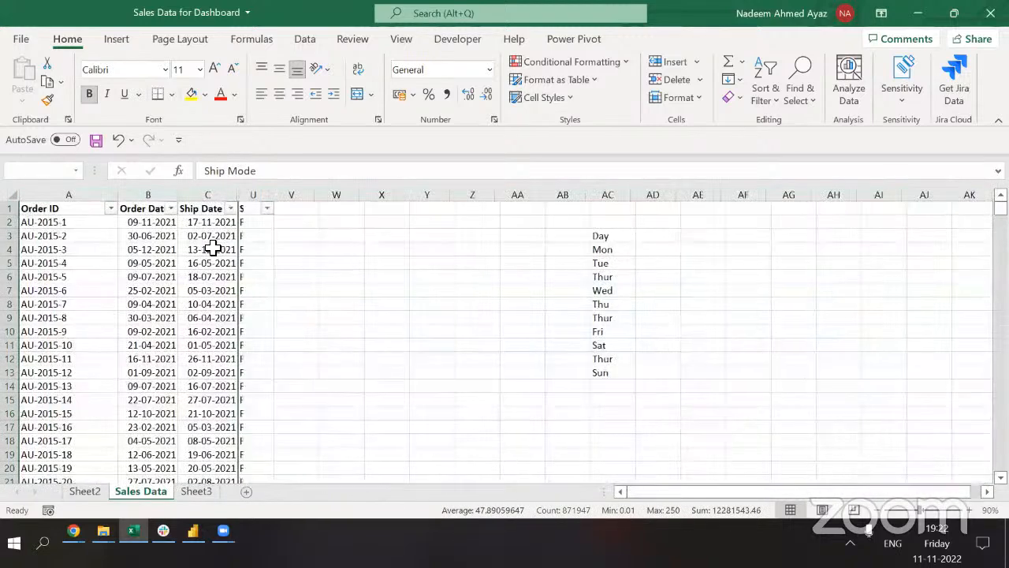
{"action": "key", "text": "Left"}
{"action": "key", "text": "Right"}
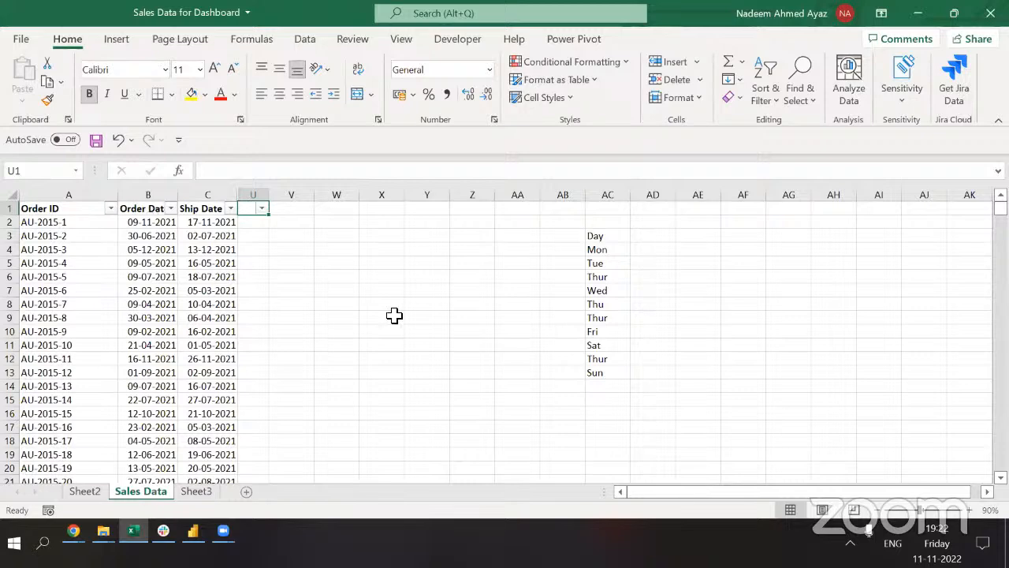
Enter the header Count of Orders? in cell AD3 and autofit the column width to it.
{"action": "left_click", "coordinate": [643, 241]}
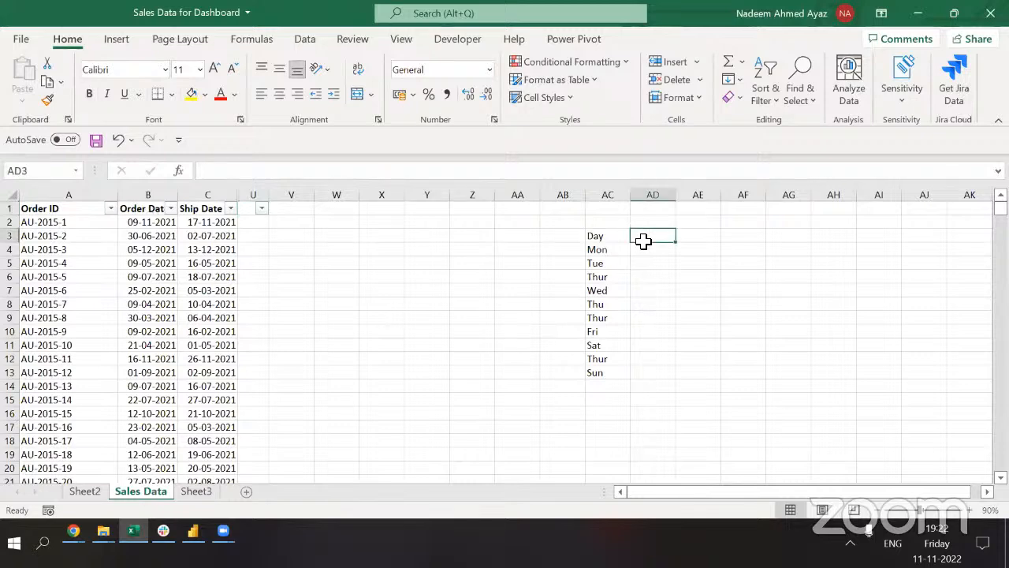
{"action": "type", "text": "ount"}
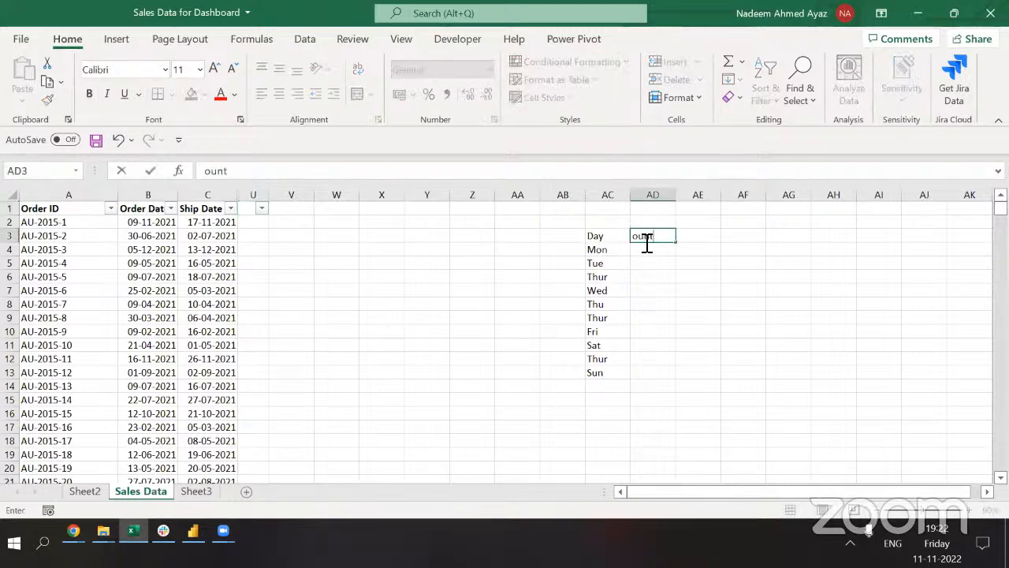
{"action": "key", "text": "Escape"}
{"action": "type", "text": "Count of Orders?"}
{"action": "key", "text": "ctrl+Return"}
{"action": "key", "text": "alt+h"}
{"action": "key", "text": "o"}
{"action": "key", "text": "i"}
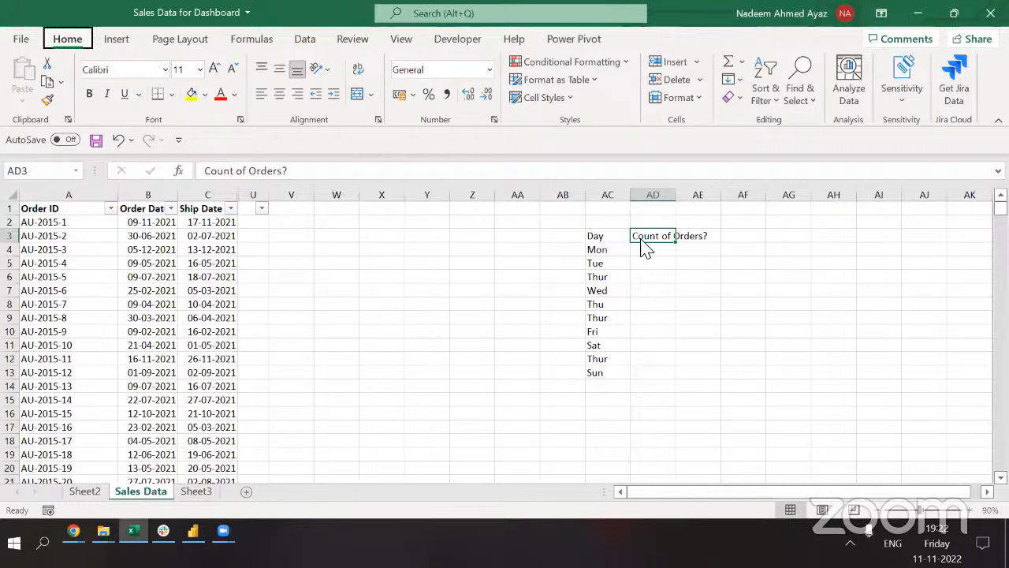
{"action": "key", "text": "alt+Tab"}
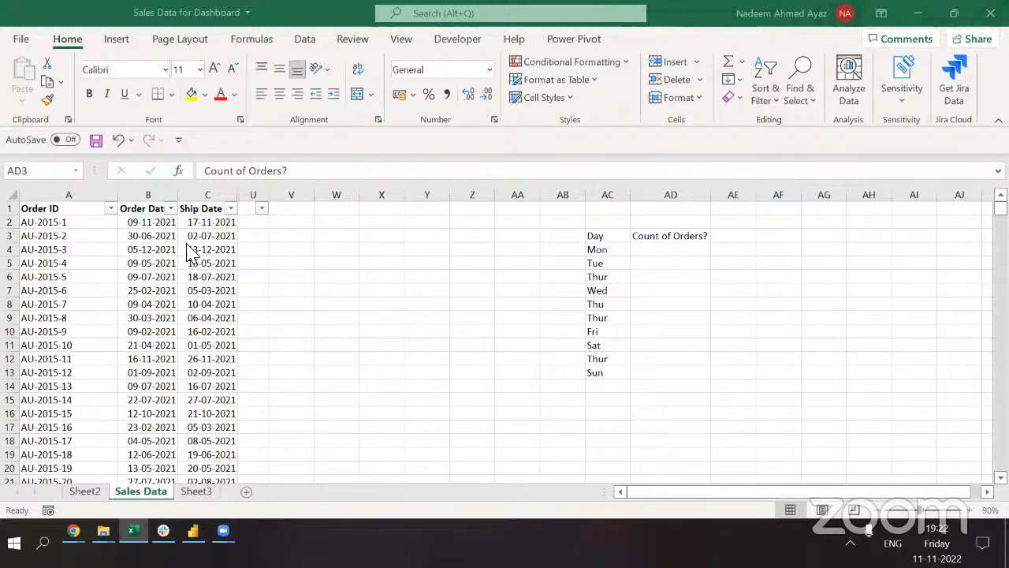
{"action": "left_click_drag", "start_coordinate": [609, 252], "coordinate": [609, 339]}
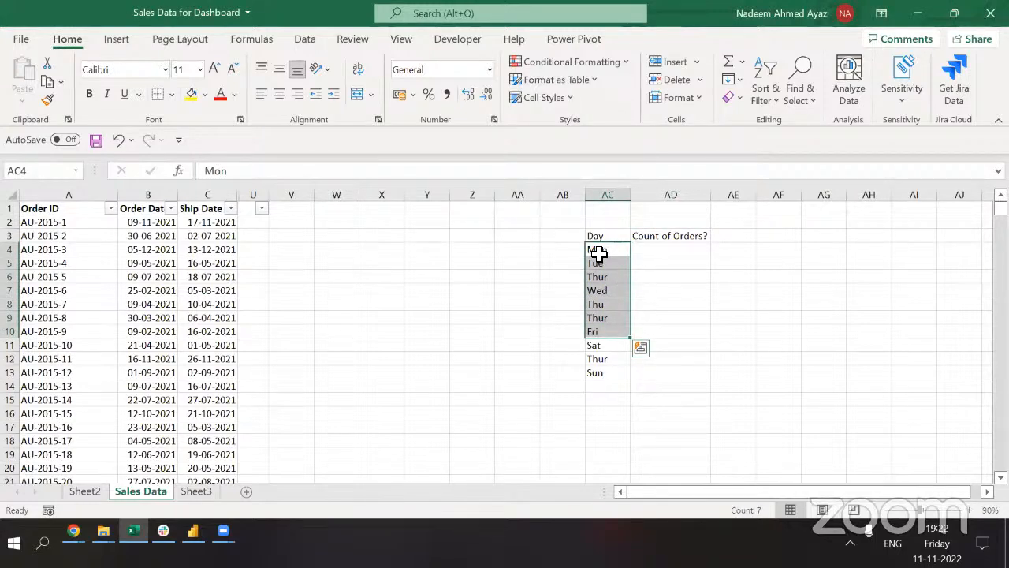
{"action": "left_click", "coordinate": [598, 252]}
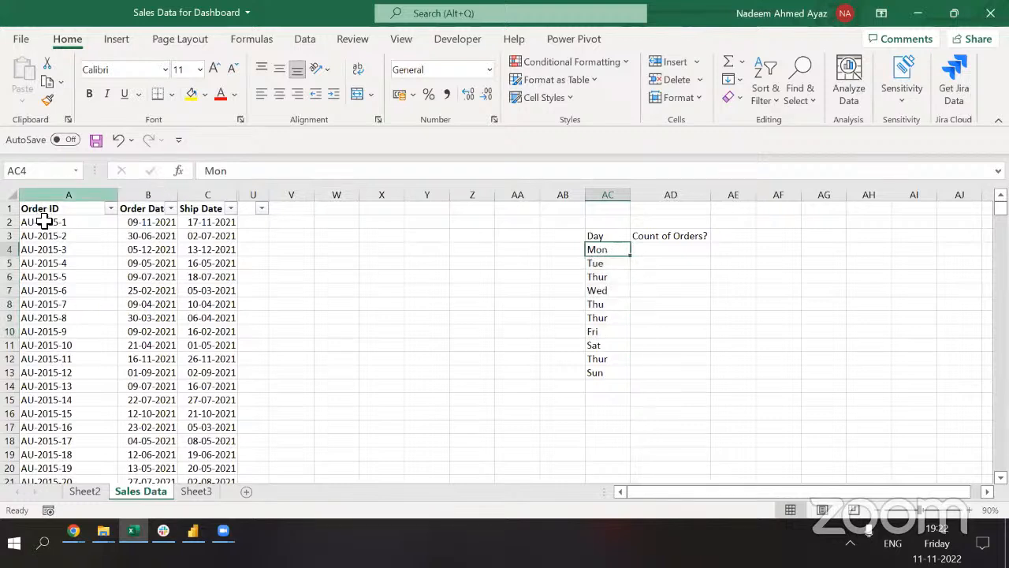
{"action": "left_click_drag", "start_coordinate": [41, 234], "coordinate": [43, 375]}
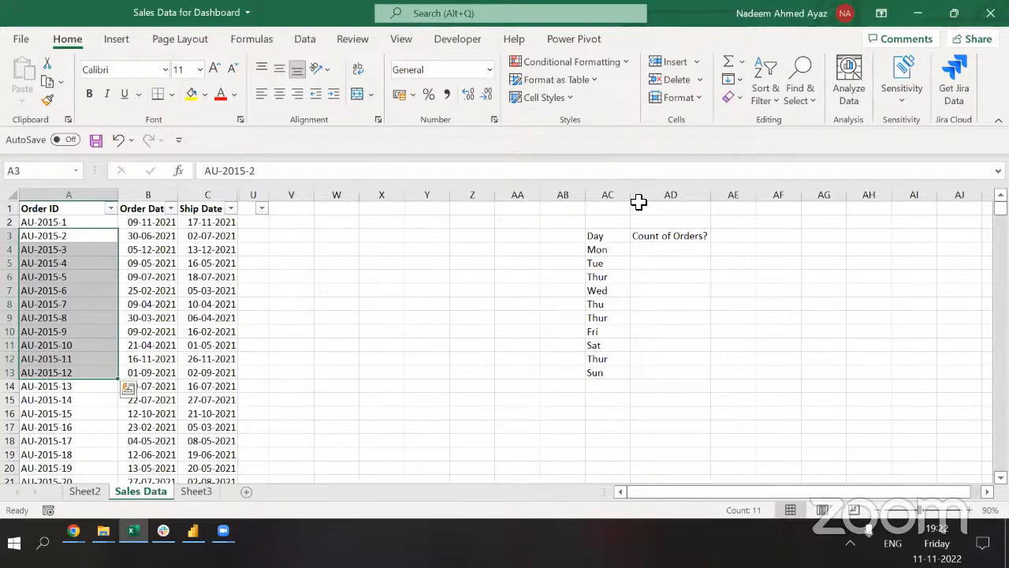
Shorten the Thur entries in cells AC6 and AC9 of the weekday list to Thu.
{"action": "double_click", "coordinate": [620, 279]}
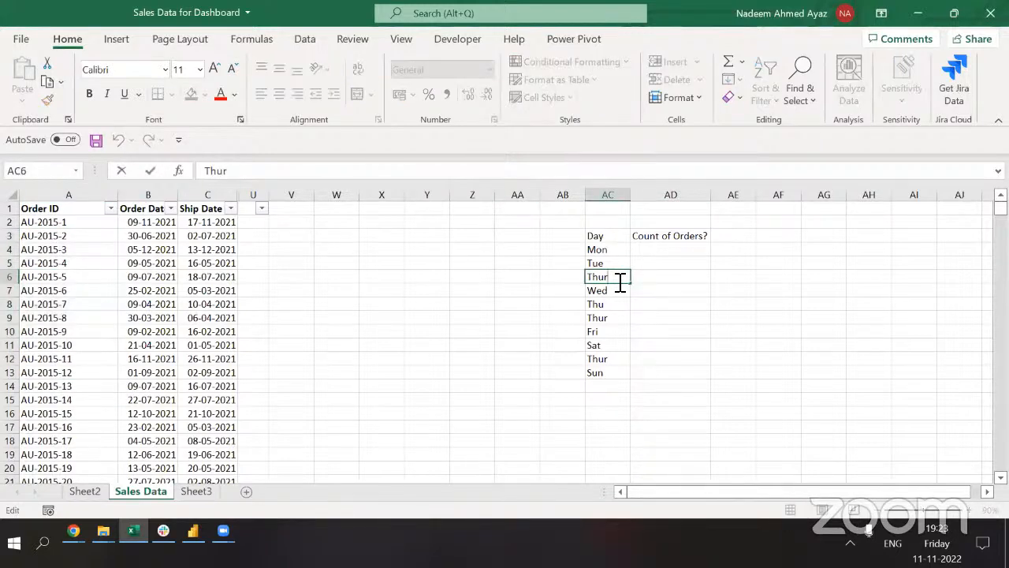
{"action": "key", "text": "BackSpace"}
{"action": "key", "text": "Return"}
{"action": "key", "text": "Down"}
{"action": "key", "text": "Down"}
{"action": "key", "text": "F2"}
{"action": "key", "text": "BackSpace"}
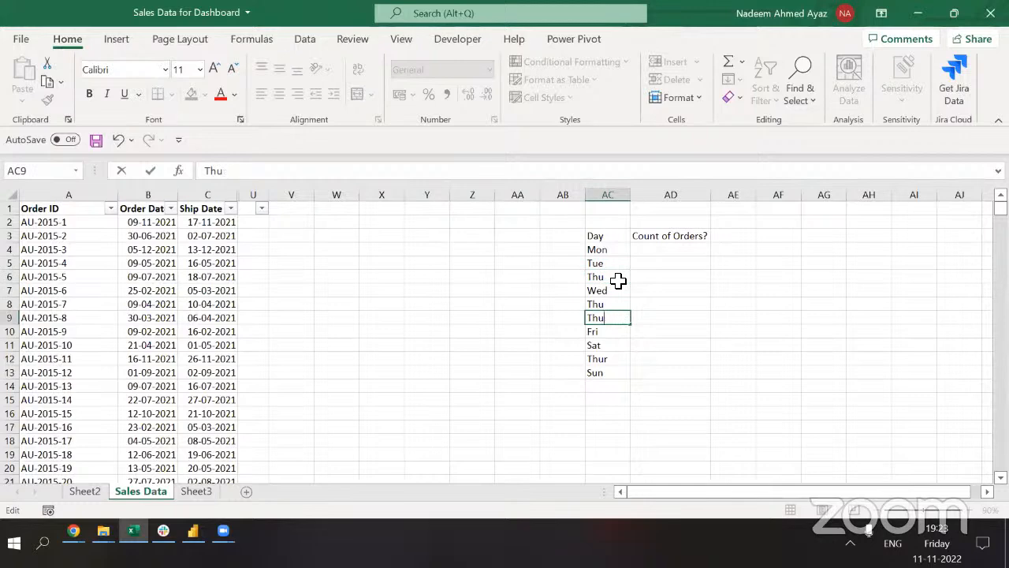
{"action": "key", "text": "Return"}
{"action": "key", "text": "Down"}
{"action": "key", "text": "Down"}
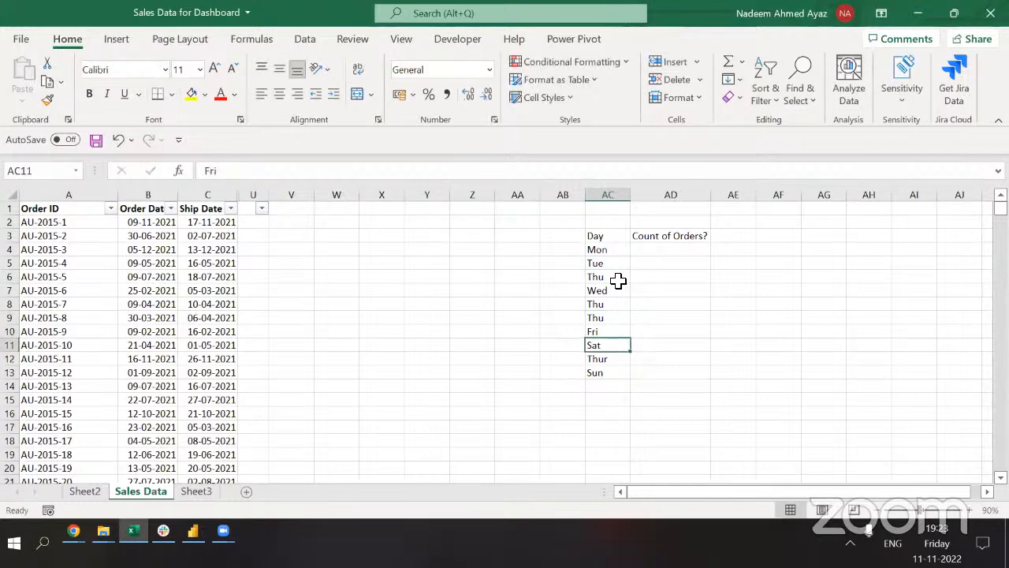
Clear the extra Thur from cell AC12 and move Sun up from AC13 into its place.
{"action": "key", "text": "Delete"}
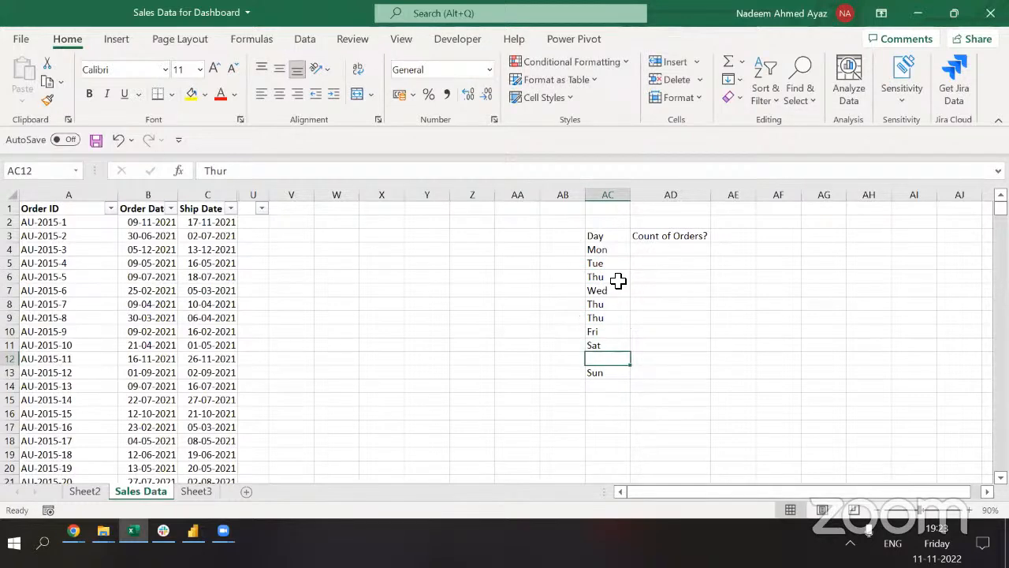
{"action": "key", "text": "Down"}
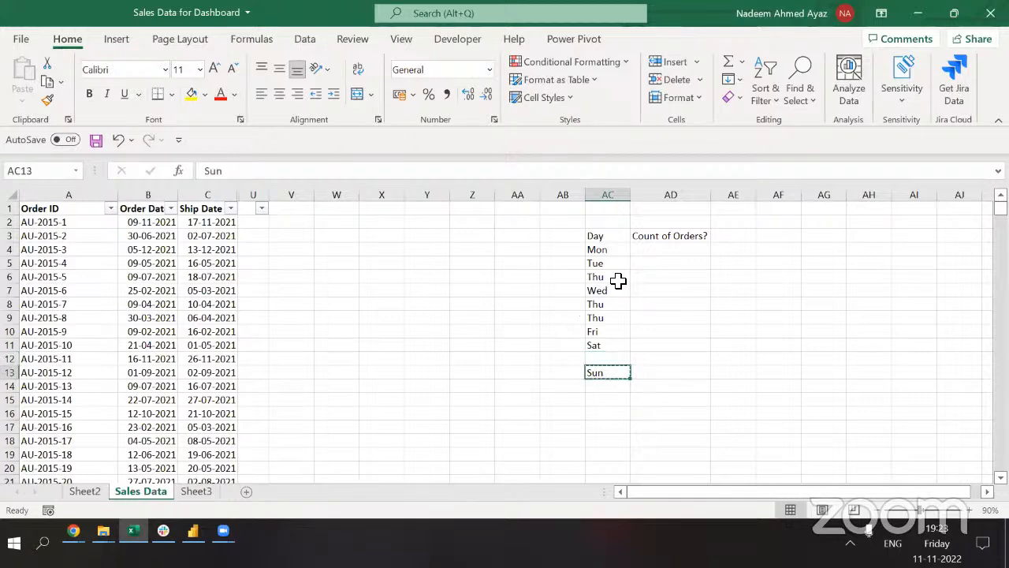
{"action": "key", "text": "ctrl+x"}
{"action": "key", "text": "Up"}
{"action": "key", "text": "ctrl+v"}
{"action": "key", "text": "Up"}
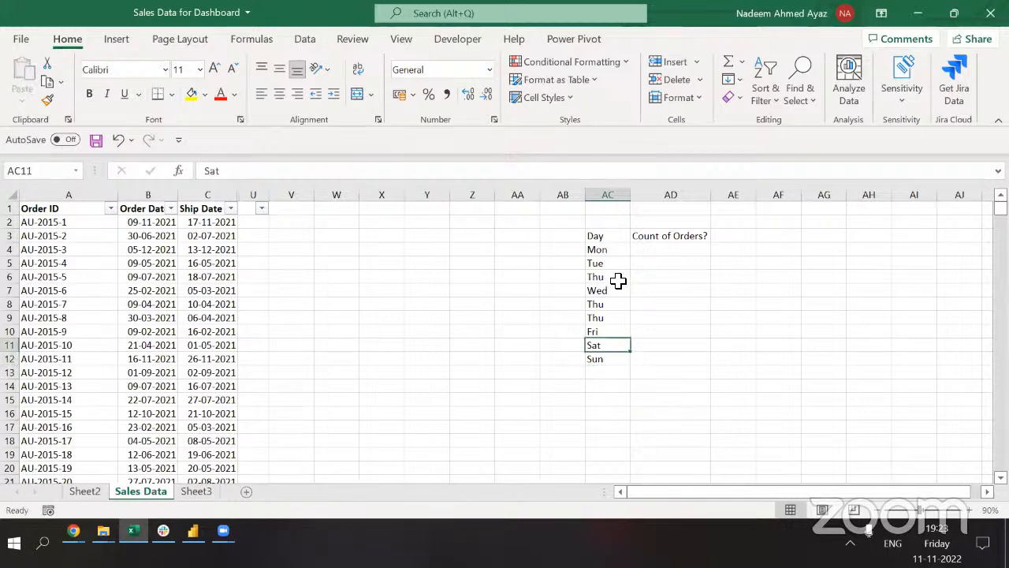
Move Fri, Sat and Sun up to AC8:AC10, overwriting the duplicate Thu entries.
{"action": "key", "text": "Up"}
{"action": "key", "text": "shift+Down"}
{"action": "key", "text": "shift+Down"}
{"action": "key", "text": "ctrl+x"}
{"action": "key", "text": "Up"}
{"action": "key", "text": "Up"}
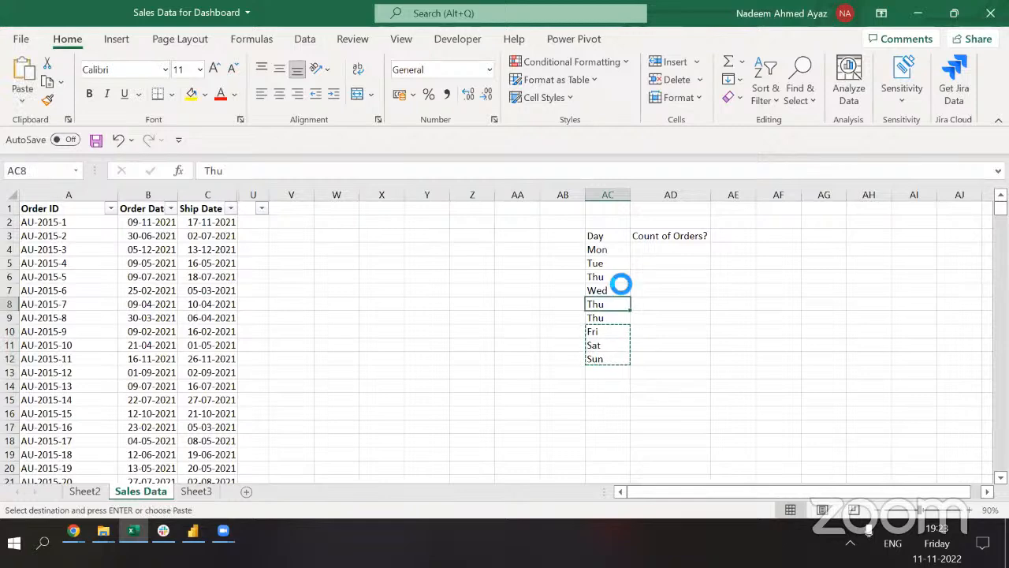
{"action": "key", "text": "ctrl+v"}
Put the midweek days in order by replacing AC7 with a copy of Thu from AC6 and entering Wed in AC6.
{"action": "left_click", "coordinate": [619, 289]}
{"action": "key", "text": "Delete"}
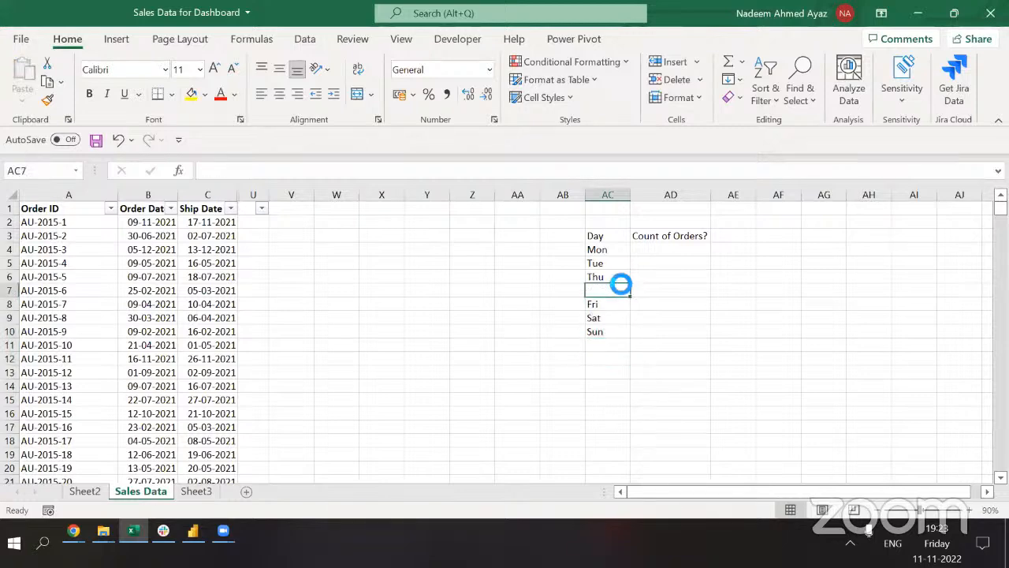
{"action": "left_click", "coordinate": [620, 279]}
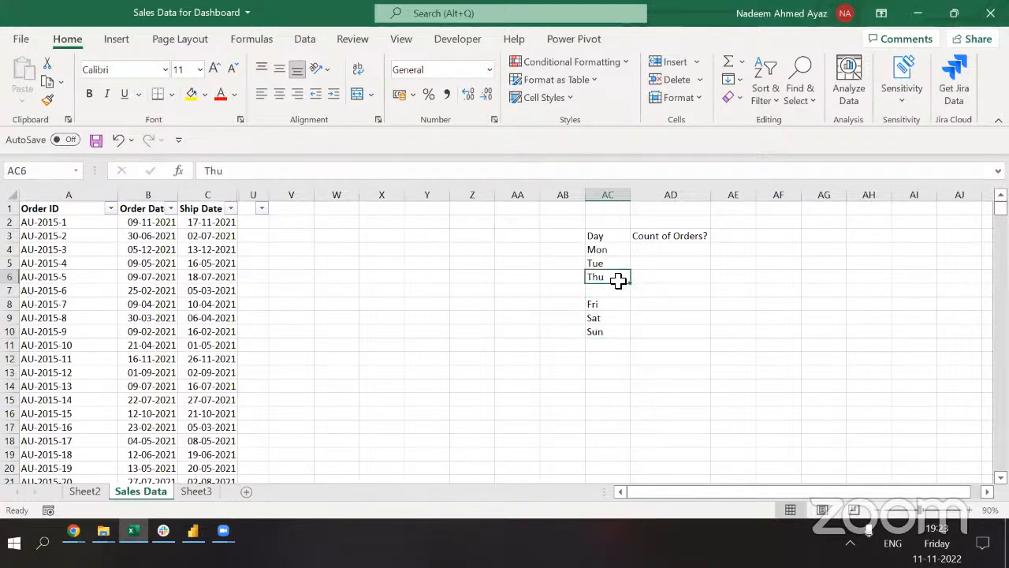
{"action": "key", "text": "ctrl+c"}
{"action": "left_click", "coordinate": [620, 287]}
{"action": "key", "text": "Return"}
{"action": "left_click", "coordinate": [620, 279]}
{"action": "type", "text": "Wed"}
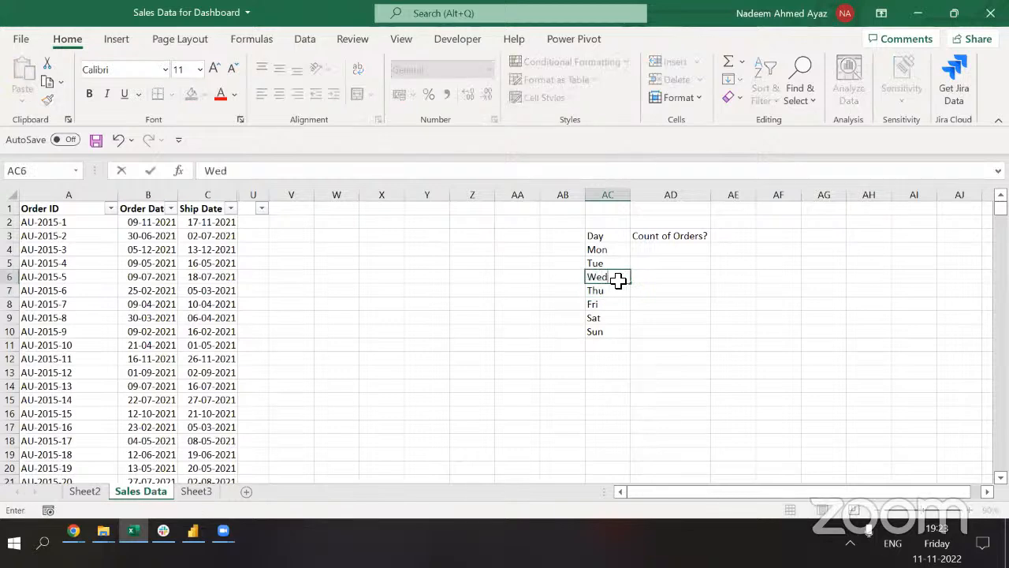
{"action": "key", "text": "Return"}
{"action": "key", "text": "Up"}
{"action": "key", "text": "Up"}
{"action": "key", "text": "Up"}
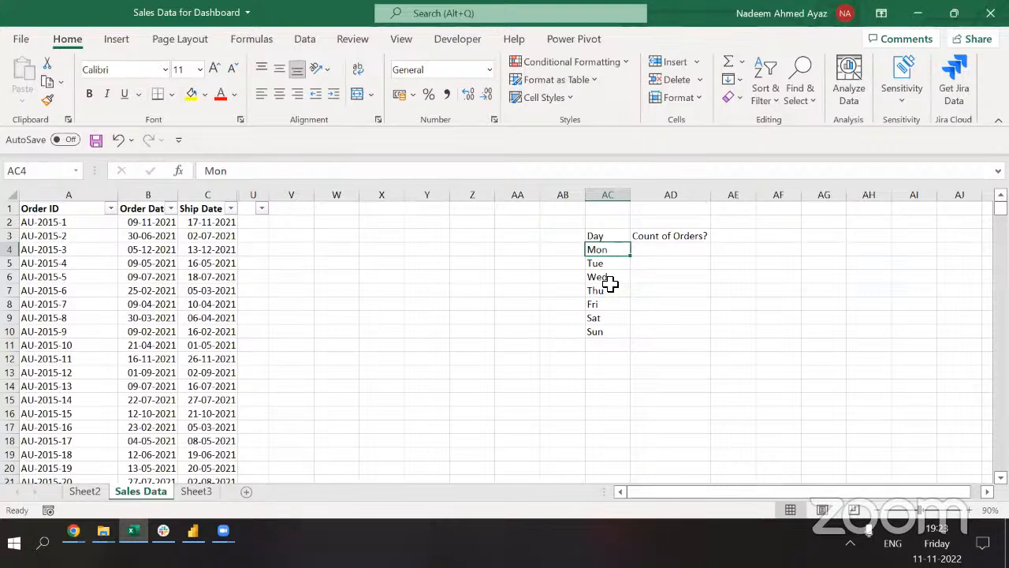
{"action": "key", "text": "alt+Tab"}
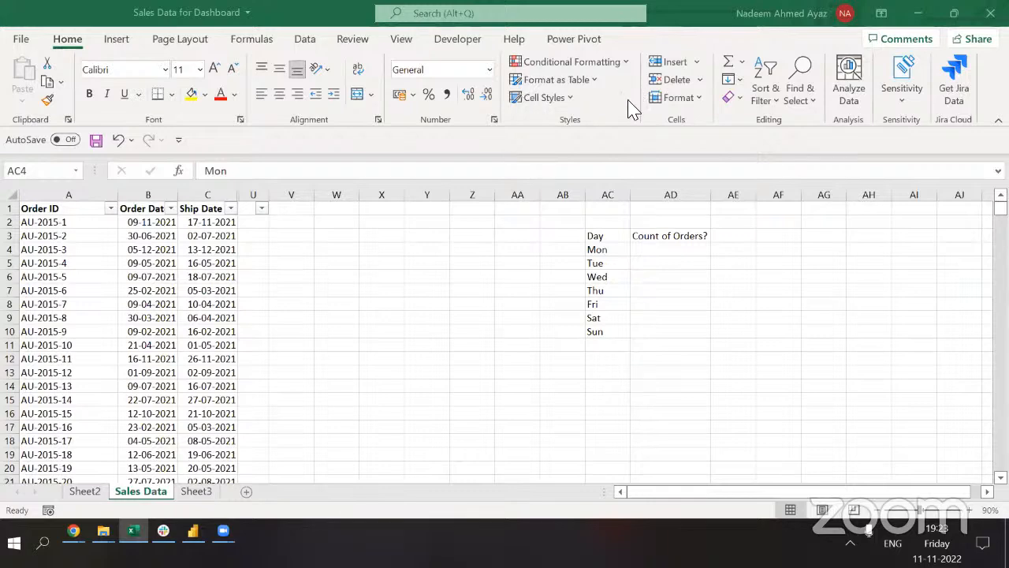
{"action": "key", "text": "alt+Tab"}
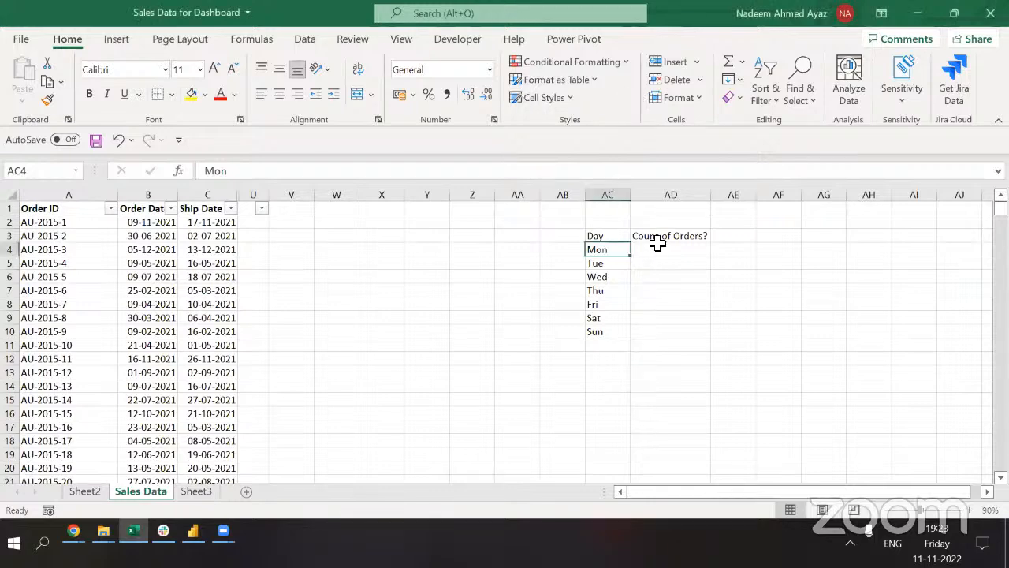
Enter the formula =COUNTIF(B:B,AC4) in cell AD4 to count Monday's orders from the Order Date column.
{"action": "left_click", "coordinate": [656, 257]}
{"action": "type", "text": "=co"}
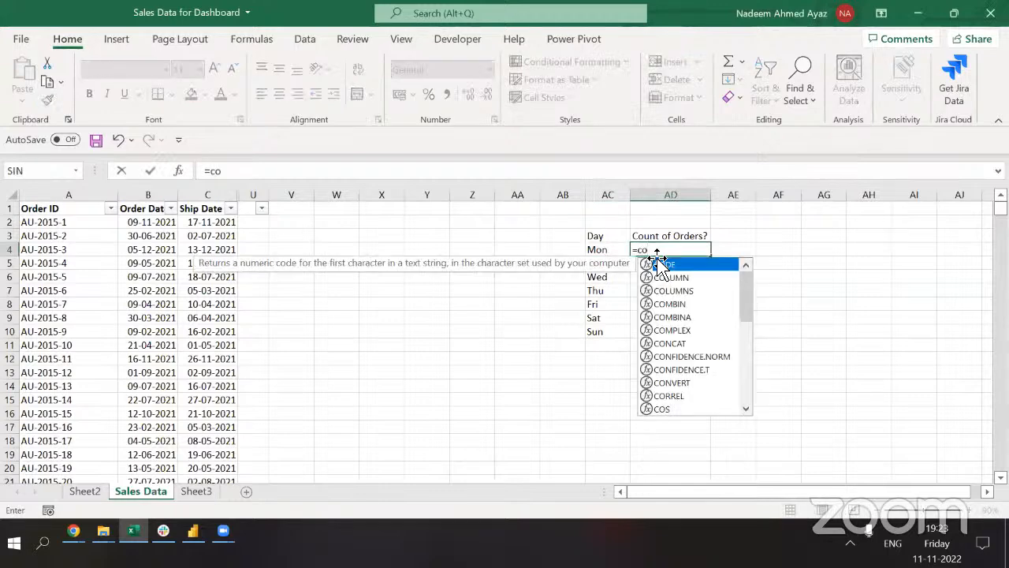
{"action": "key", "text": "BackSpace"}
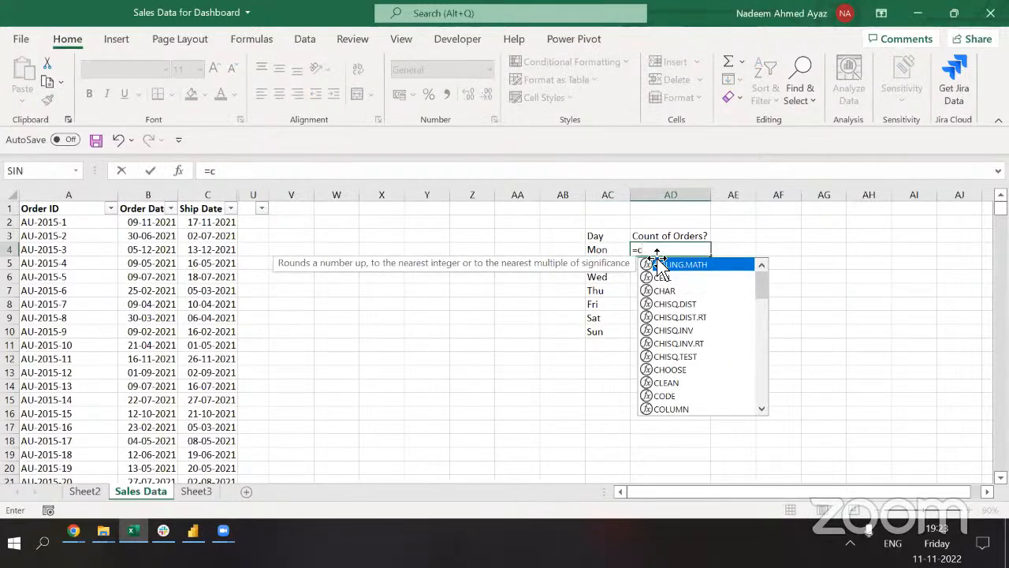
{"action": "type", "text": "u"}
{"action": "key", "text": "BackSpace"}
{"action": "type", "text": "oun"}
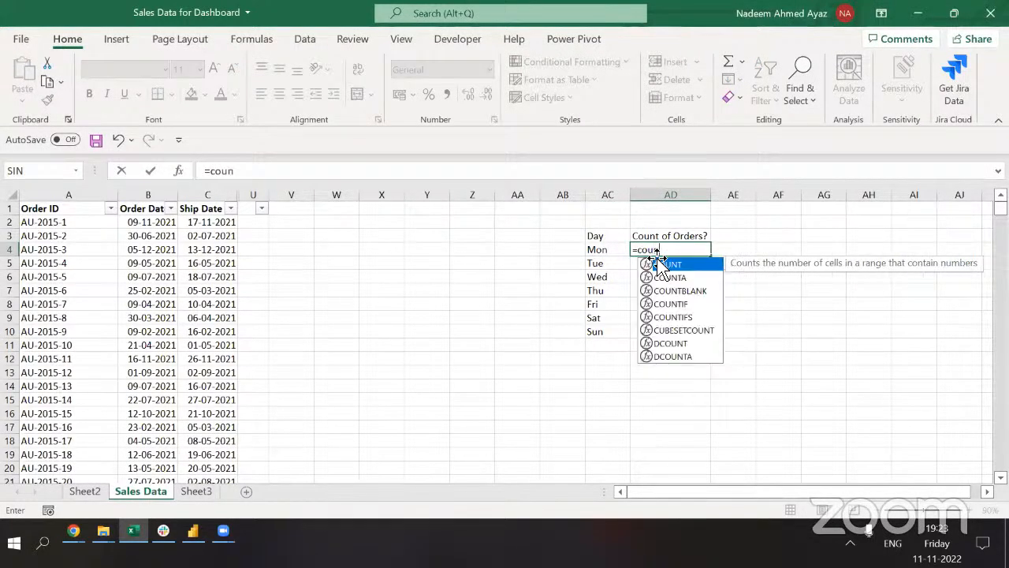
{"action": "key", "text": "Down"}
{"action": "key", "text": "Down"}
{"action": "key", "text": "Down"}
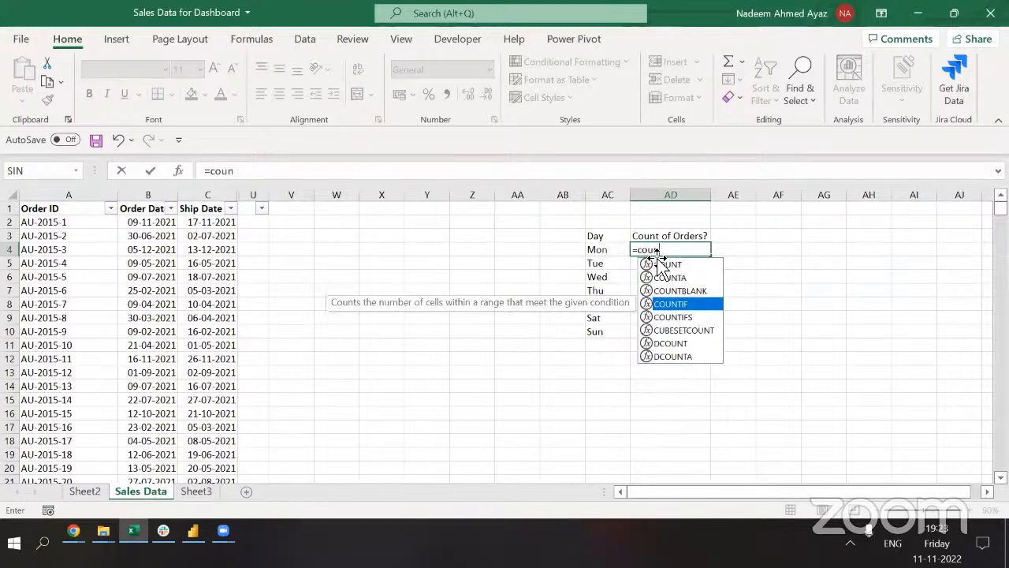
{"action": "key", "text": "Tab"}
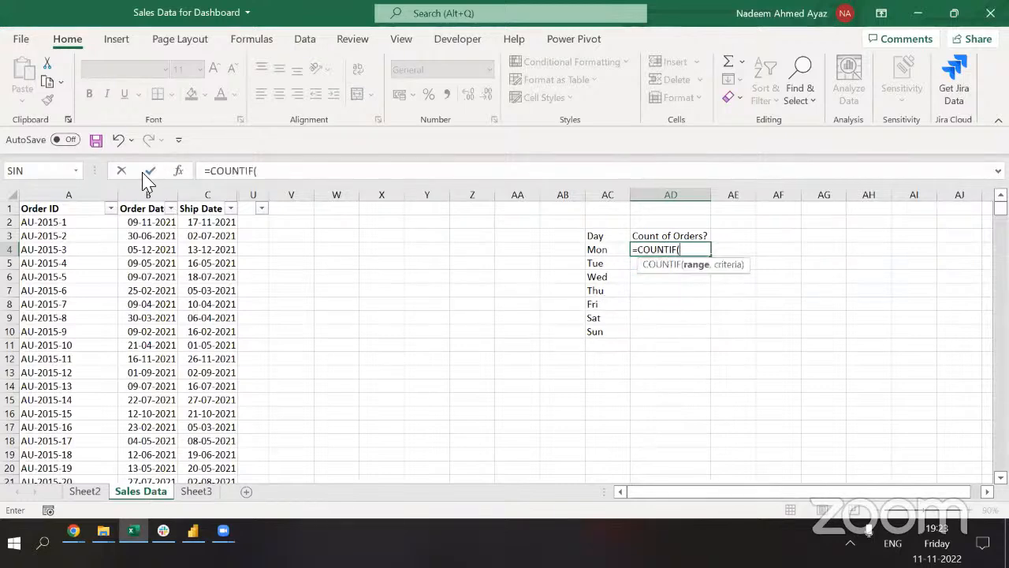
{"action": "left_click", "coordinate": [146, 197]}
{"action": "type", "text": ",\""}
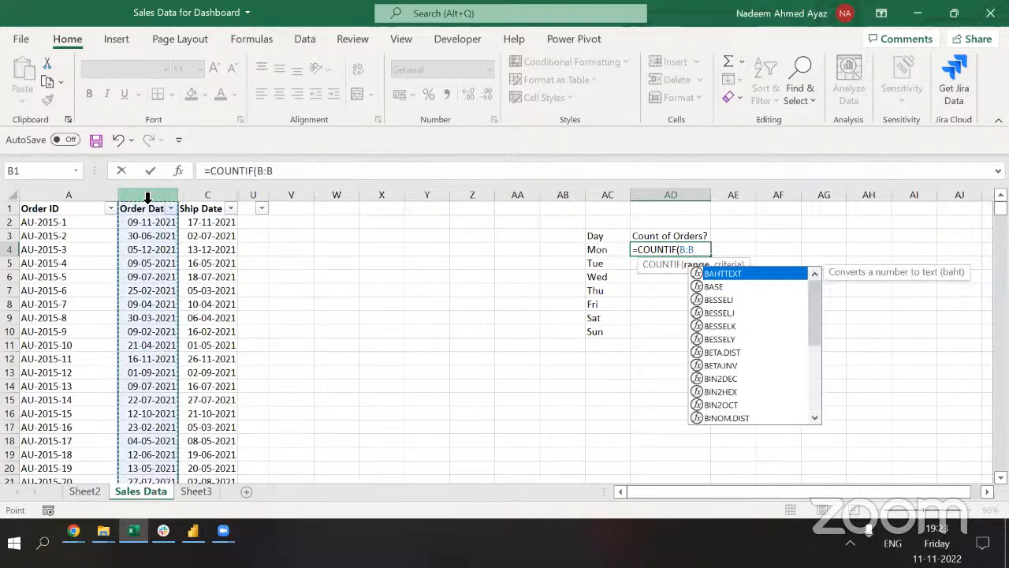
{"action": "key", "text": "BackSpace"}
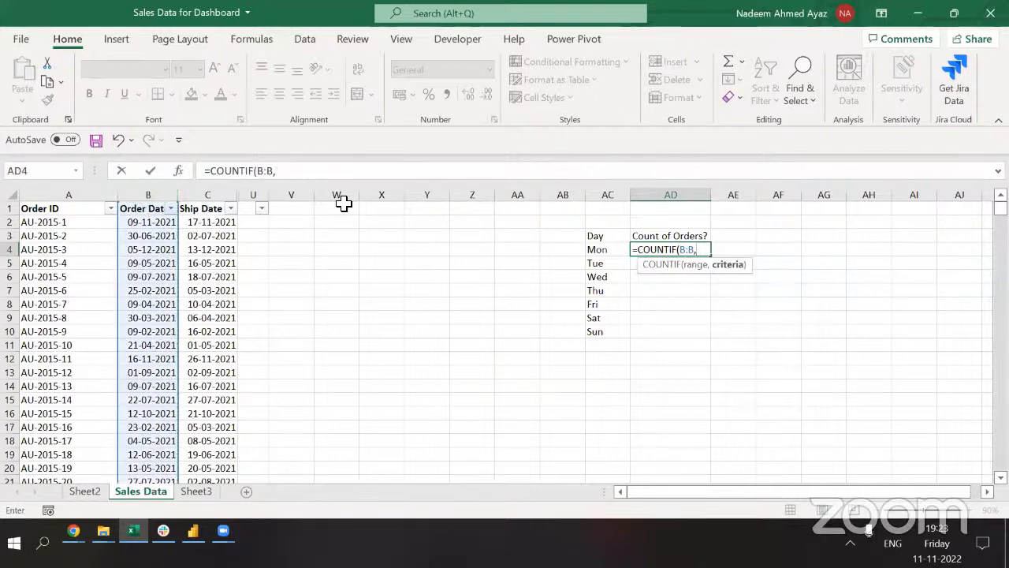
{"action": "left_click", "coordinate": [598, 250]}
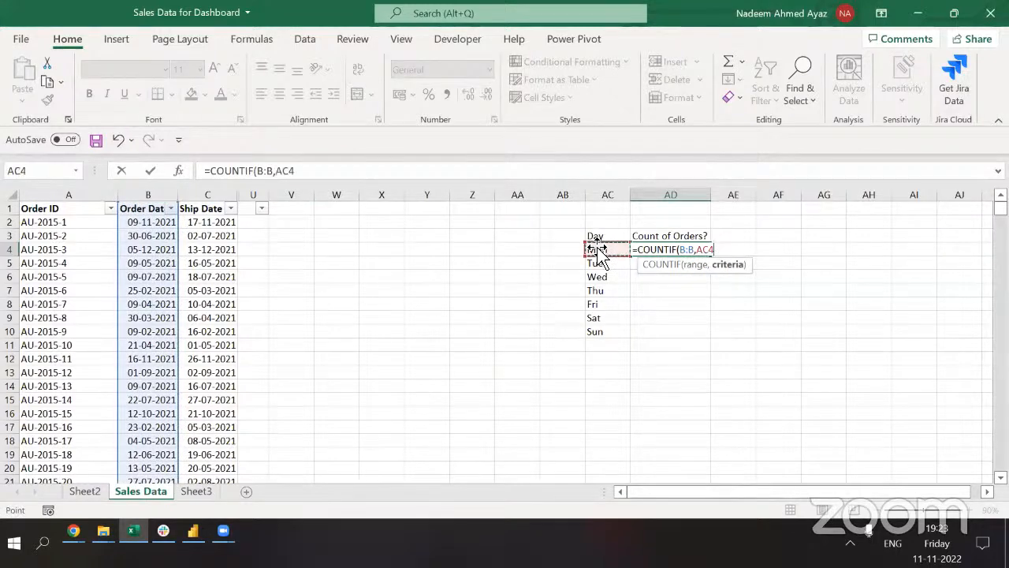
{"action": "type", "text": ")"}
{"action": "key", "text": "Return"}
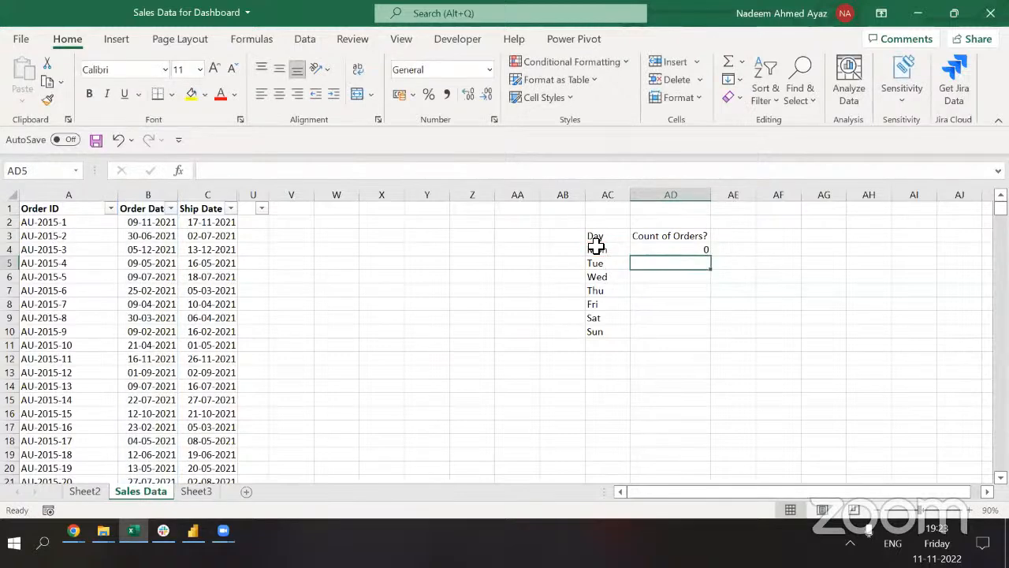
{"action": "key", "text": "Up"}
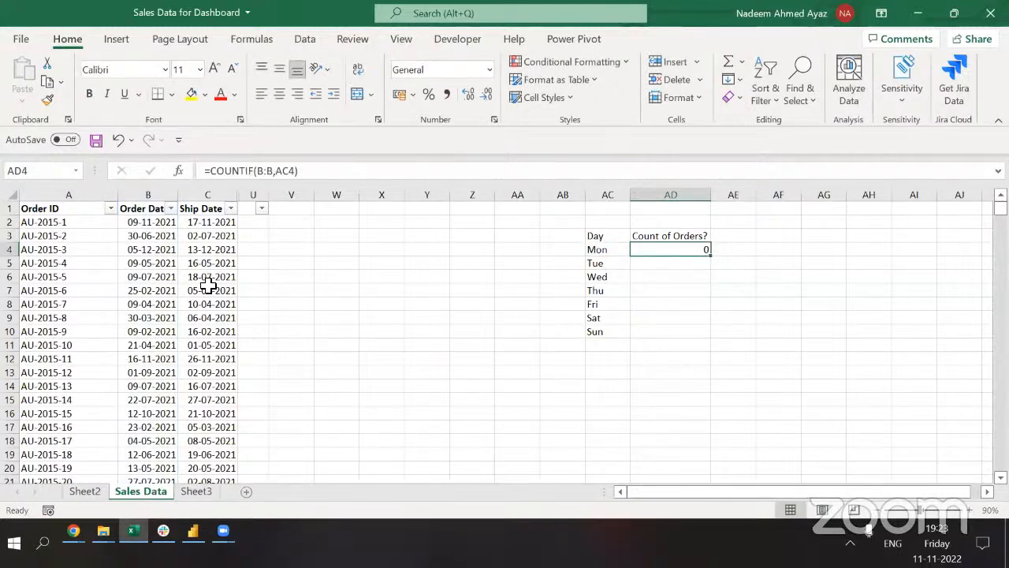
Try a date format with abbreviated month names and the Number format on the Order Date column, and return it to Short Date.
{"action": "left_click", "coordinate": [160, 236]}
{"action": "key", "text": "ctrl+space"}
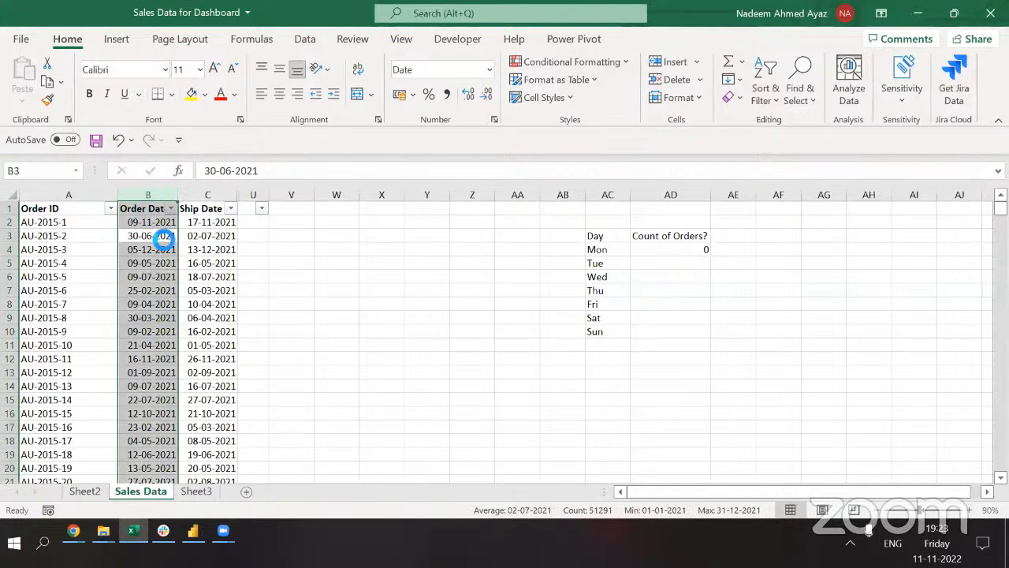
{"action": "key", "text": "ctrl+shift+3"}
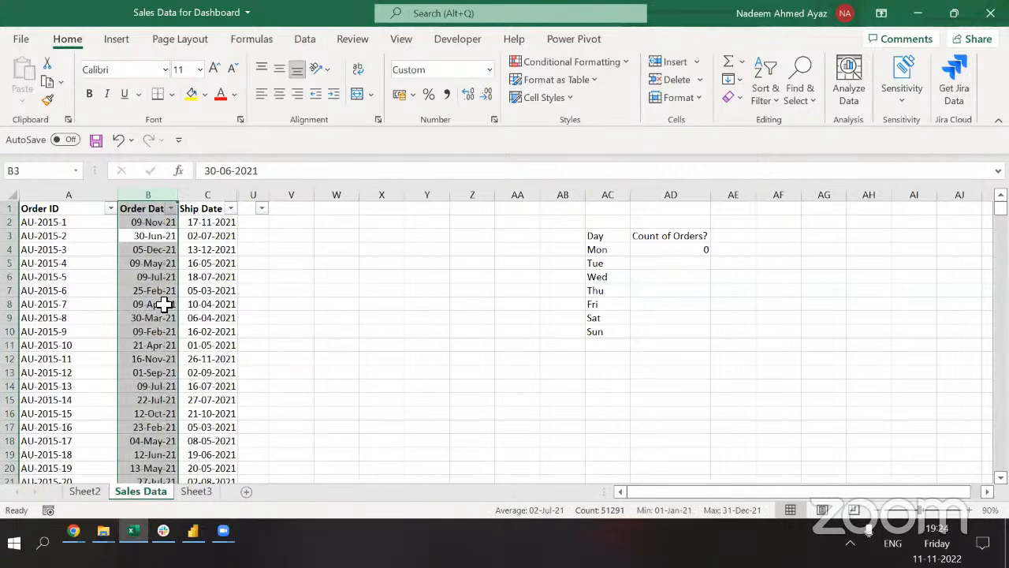
{"action": "key", "text": "ctrl+shift+1"}
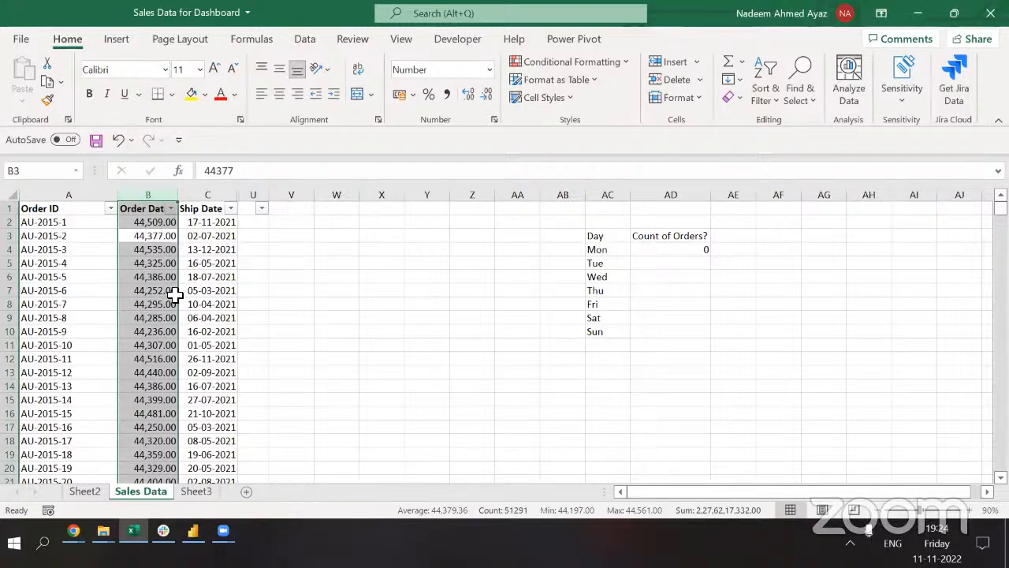
{"action": "left_click", "coordinate": [488, 71]}
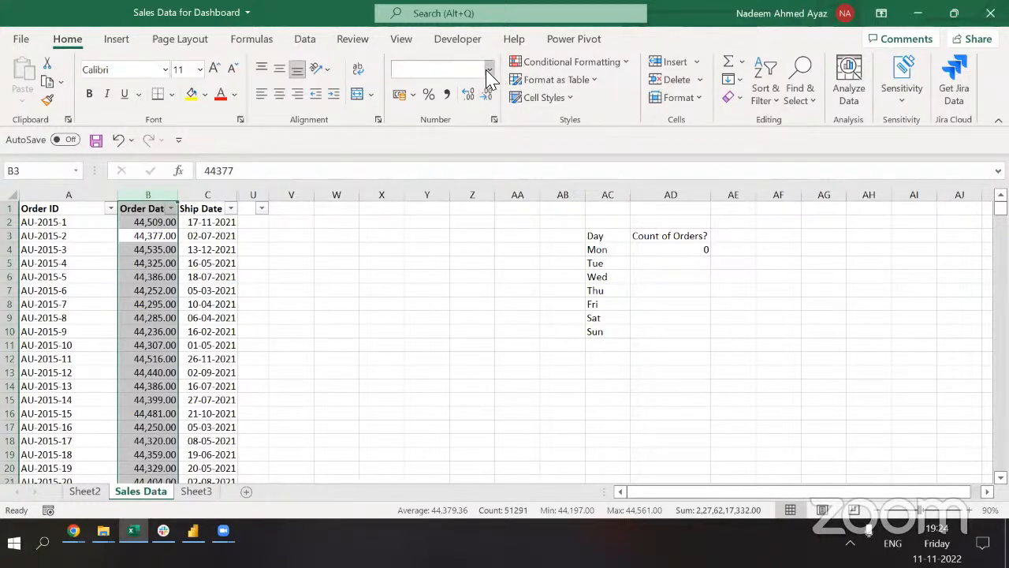
{"action": "left_click", "coordinate": [446, 260]}
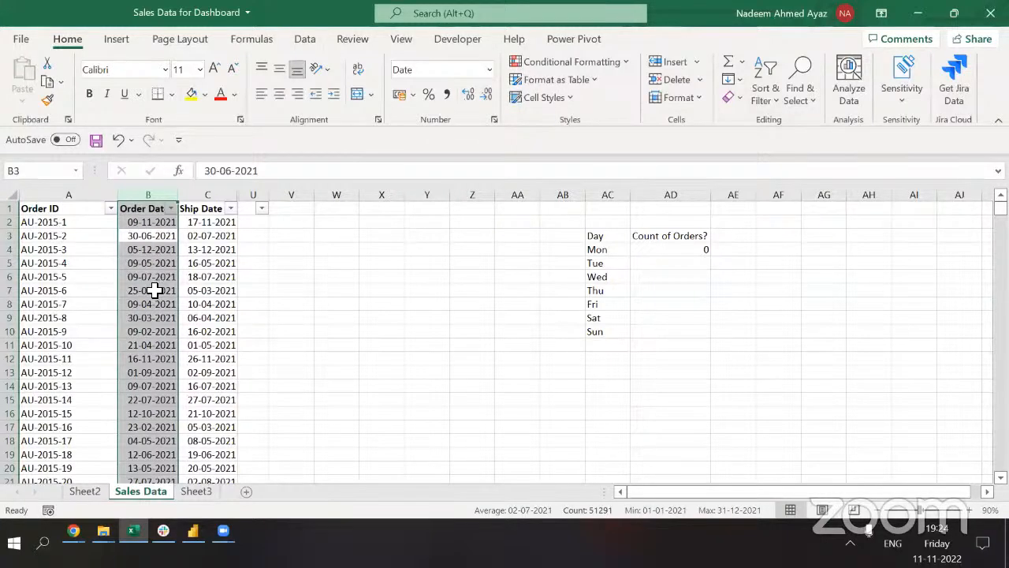
{"action": "left_click", "coordinate": [489, 70]}
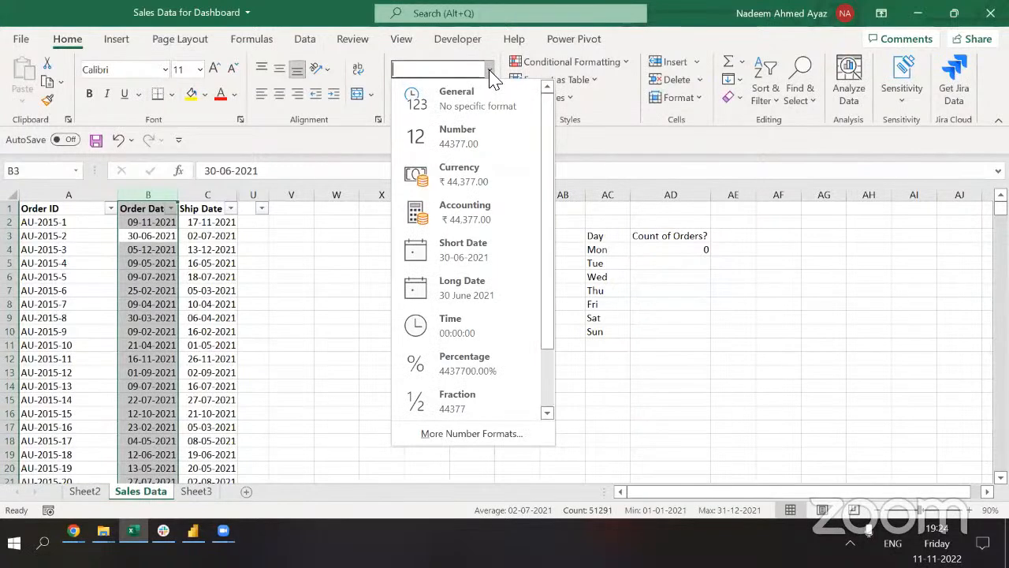
{"action": "left_click", "coordinate": [490, 71]}
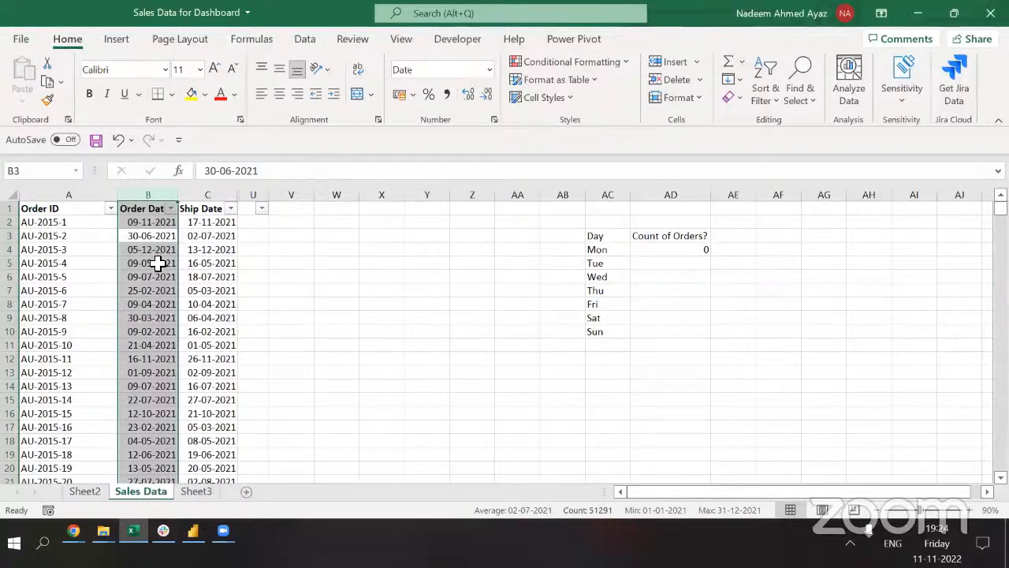
Review the Mon criterion in AC4 and the ranges referenced by the COUNTIF formula in AD4.
{"action": "left_click", "coordinate": [601, 251]}
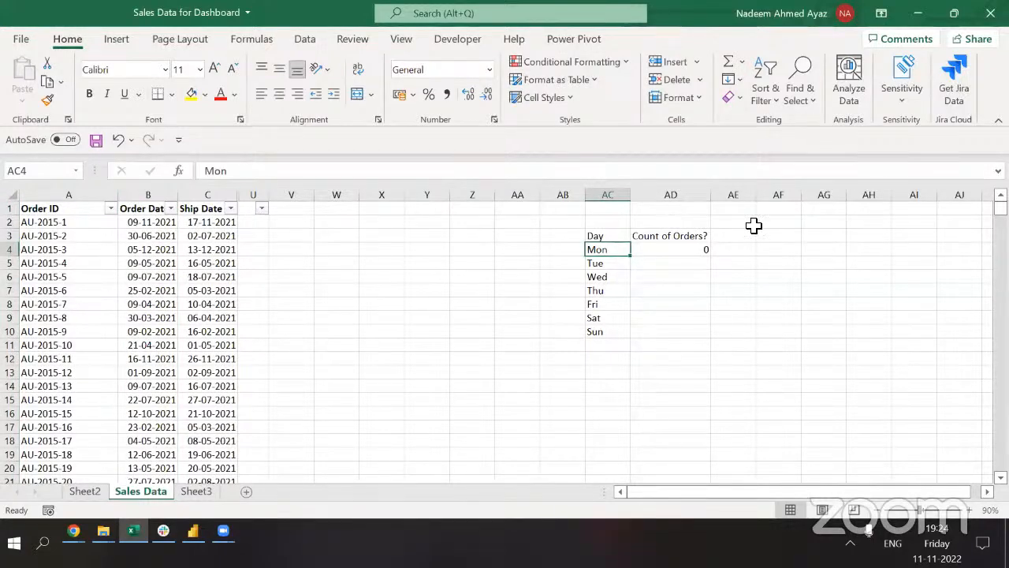
{"action": "double_click", "coordinate": [677, 252]}
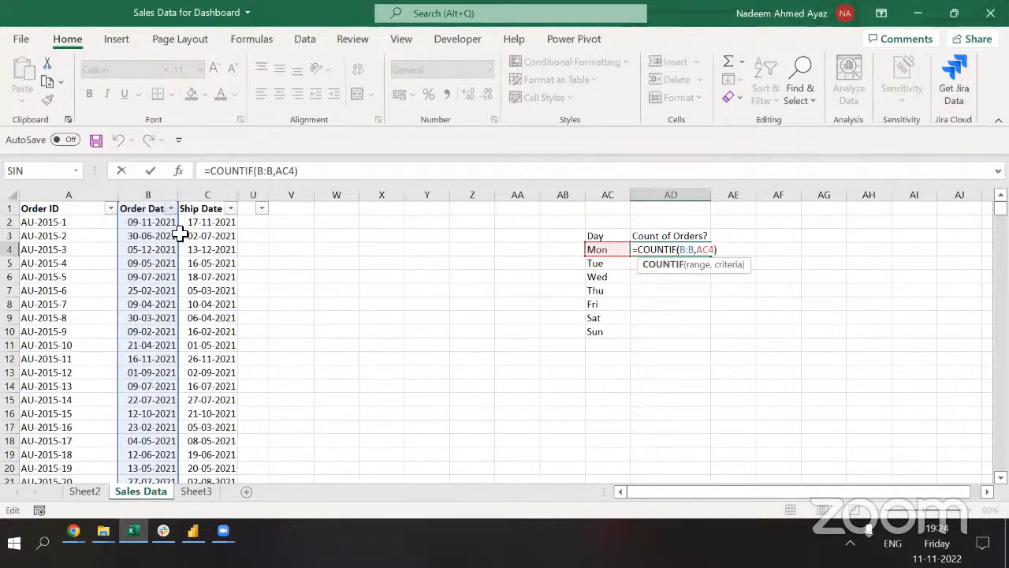
{"action": "key", "text": "ctrl+Return"}
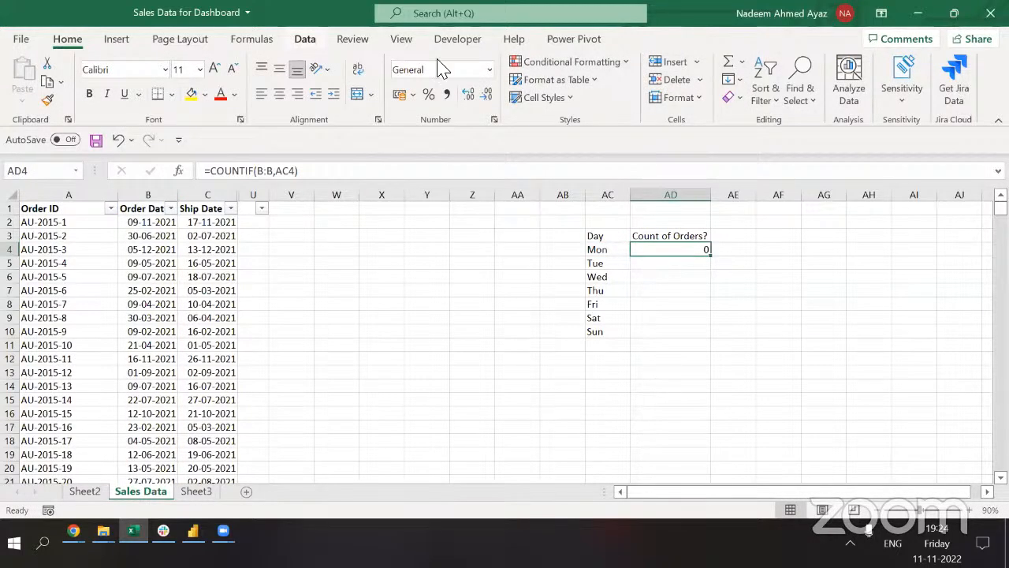
{"action": "left_click", "coordinate": [178, 222]}
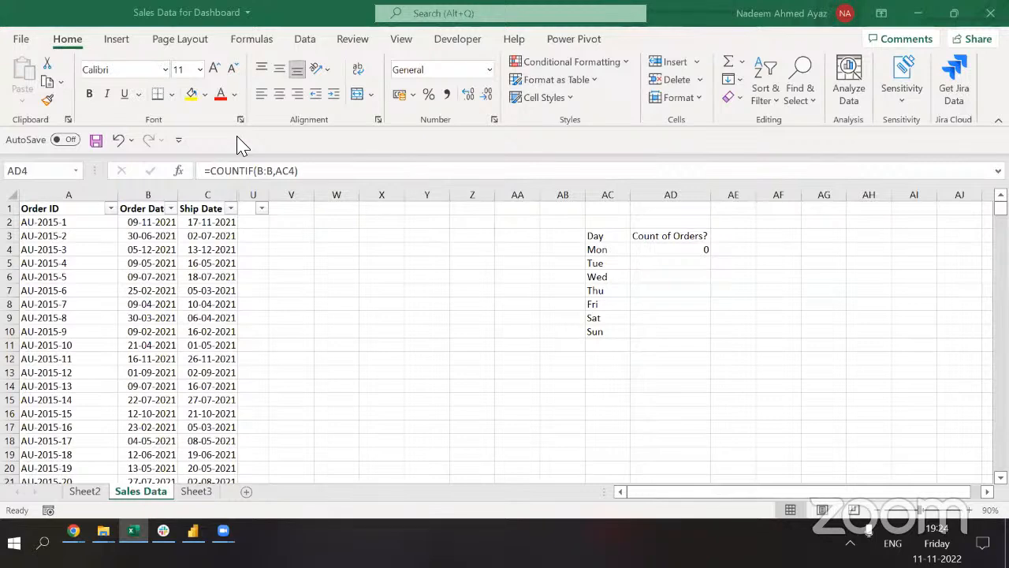
Enter the date 11 Nov 2022 in cell U2 beside the Ship Date column.
{"action": "left_click", "coordinate": [250, 225]}
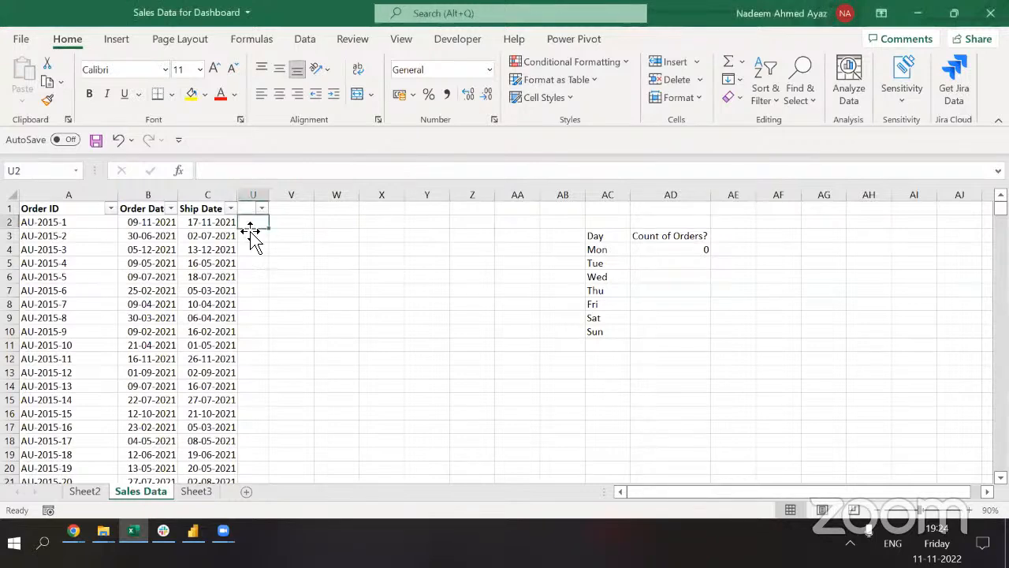
{"action": "type", "text": "11"}
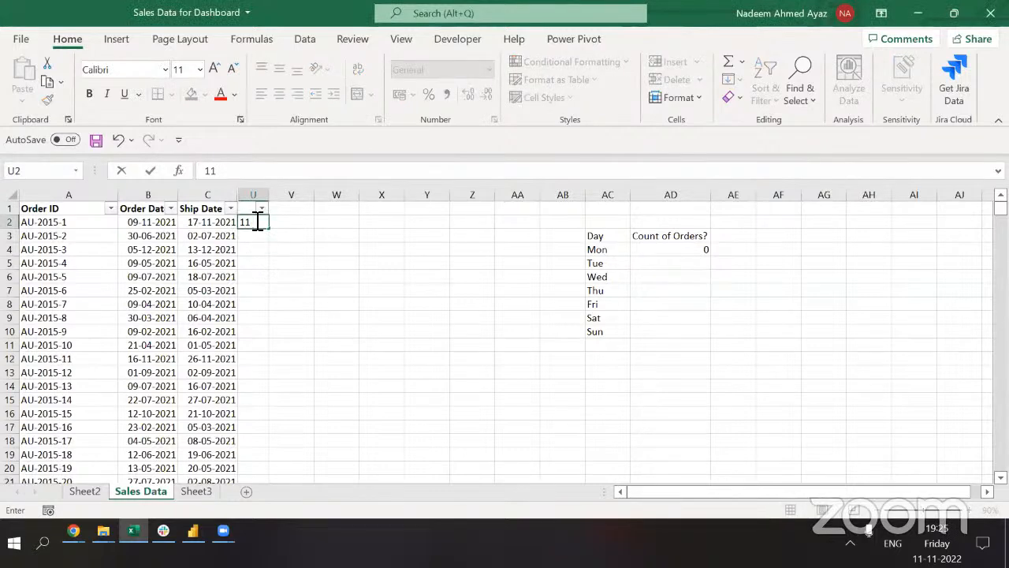
{"action": "type", "text": " Nov 2022"}
{"action": "left_click", "coordinate": [272, 199]}
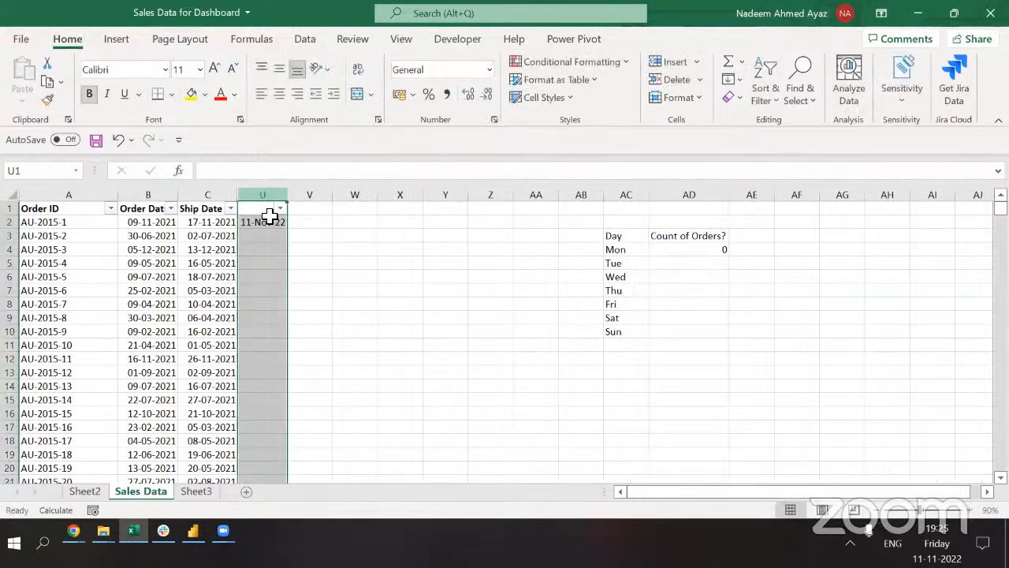
{"action": "left_click", "coordinate": [266, 221]}
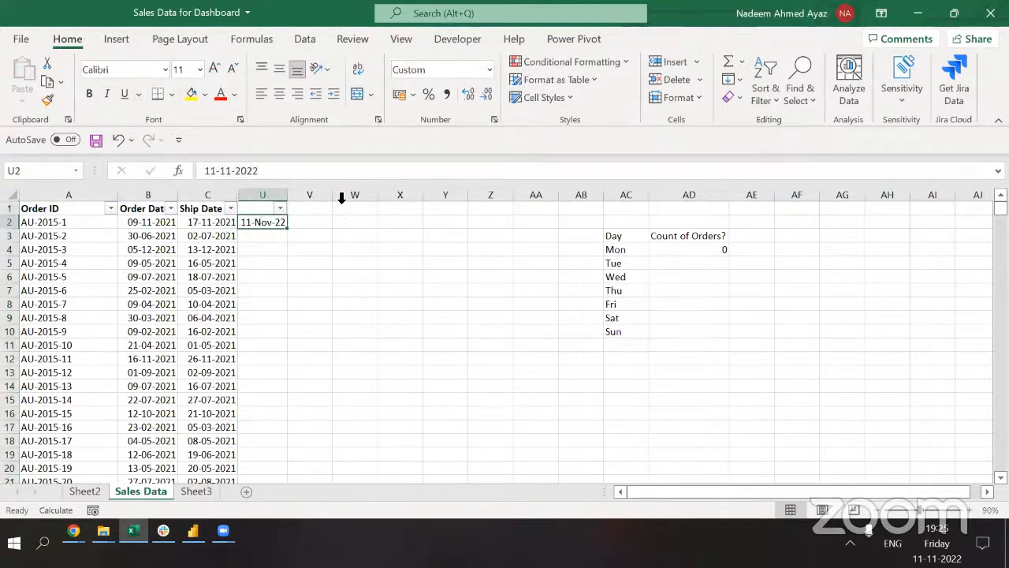
Apply the Number format to cell U2 and inspect the serial number behind its date.
{"action": "left_click", "coordinate": [488, 70]}
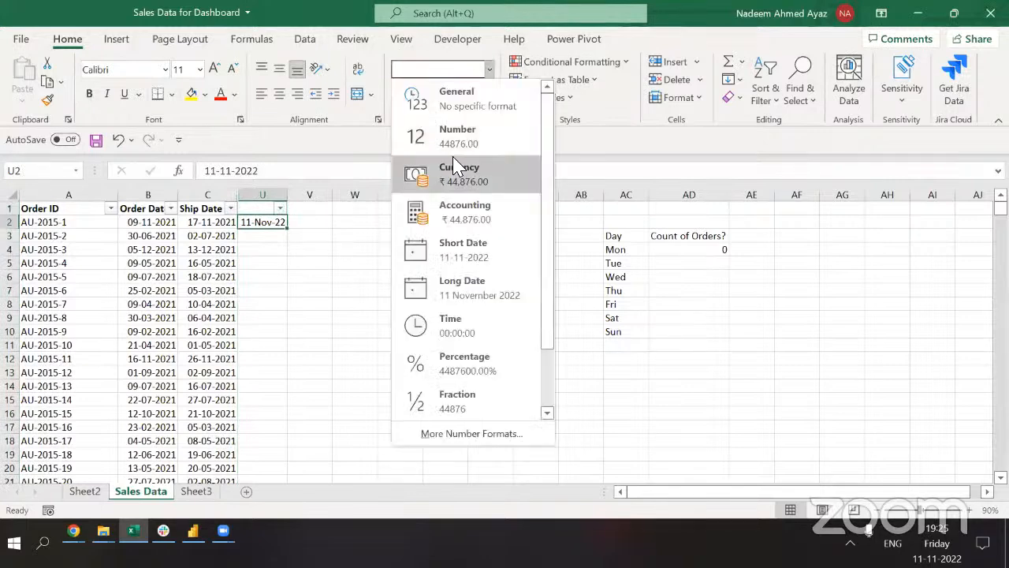
{"action": "left_click", "coordinate": [464, 142]}
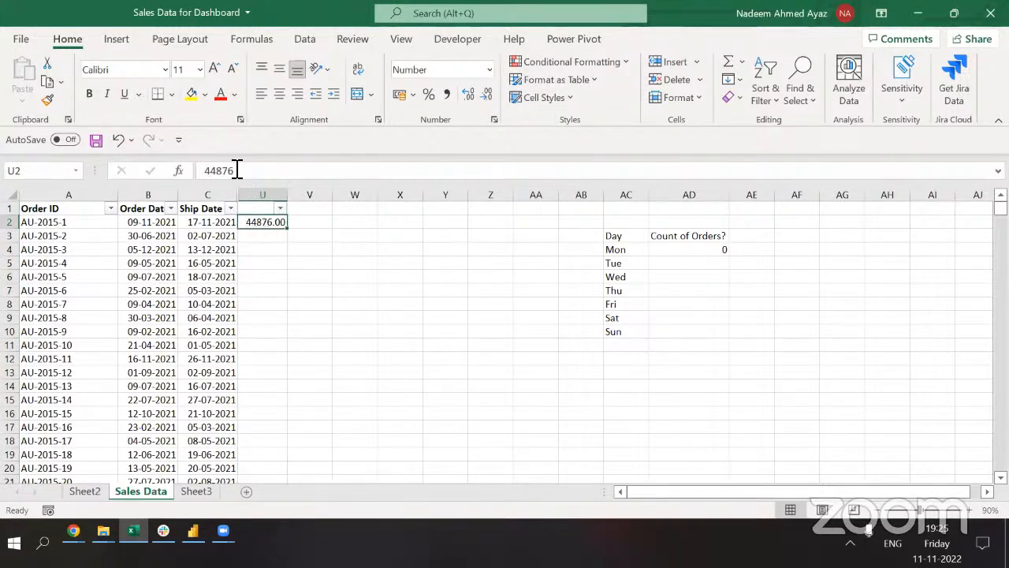
{"action": "left_click_drag", "start_coordinate": [251, 171], "coordinate": [193, 171]}
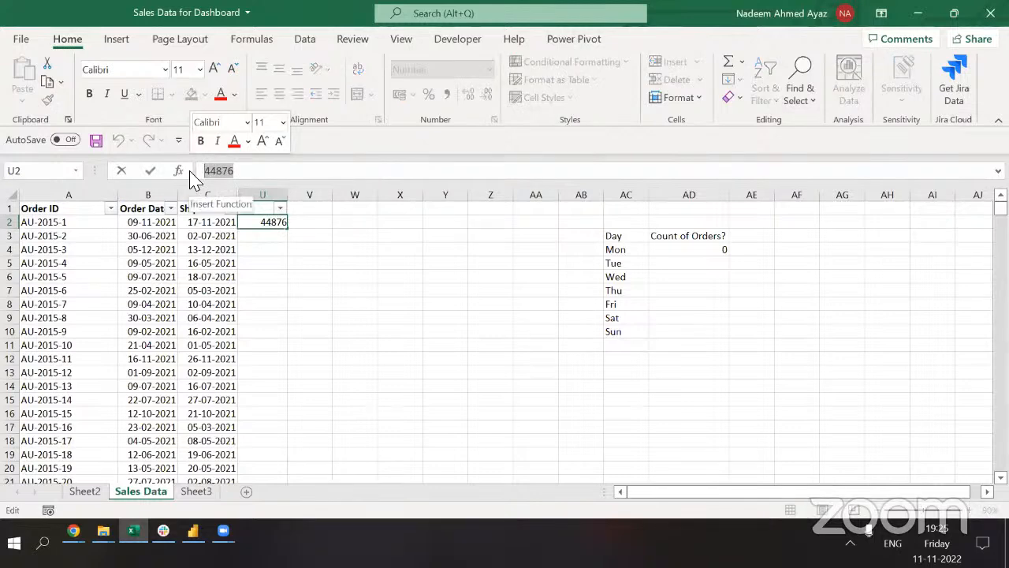
{"action": "key", "text": "Escape"}
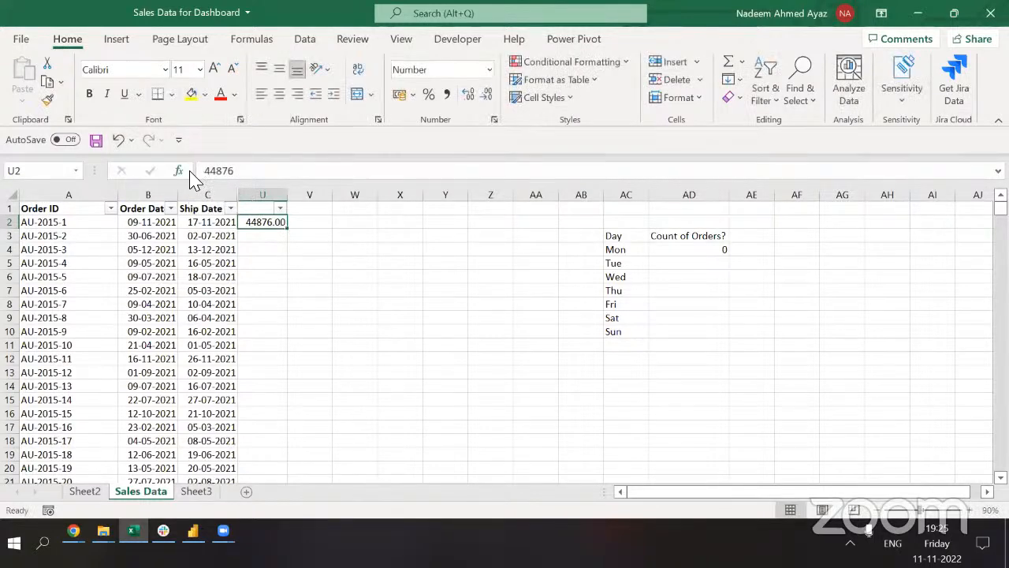
{"action": "key", "text": "ctrl+n"}
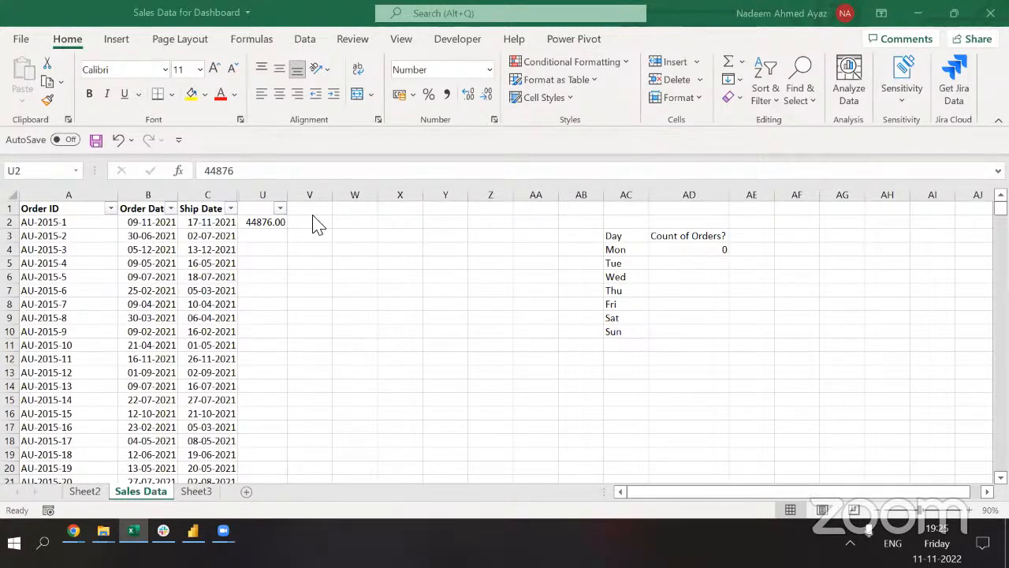
Replace the content of cell U2 with the formula =DAY(B2) for the first order date.
{"action": "left_click", "coordinate": [268, 222]}
{"action": "key", "text": "Delete"}
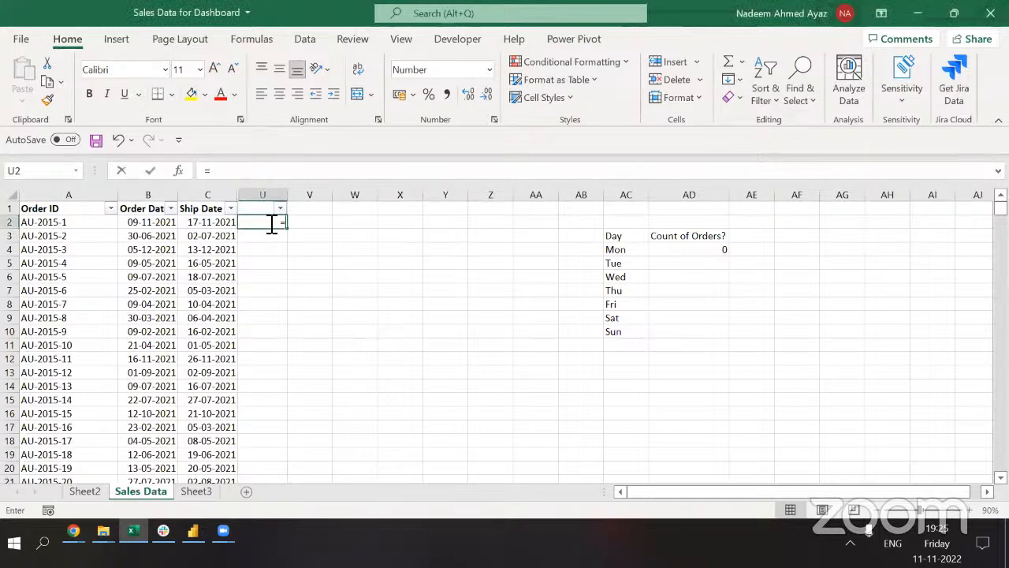
{"action": "type", "text": "="}
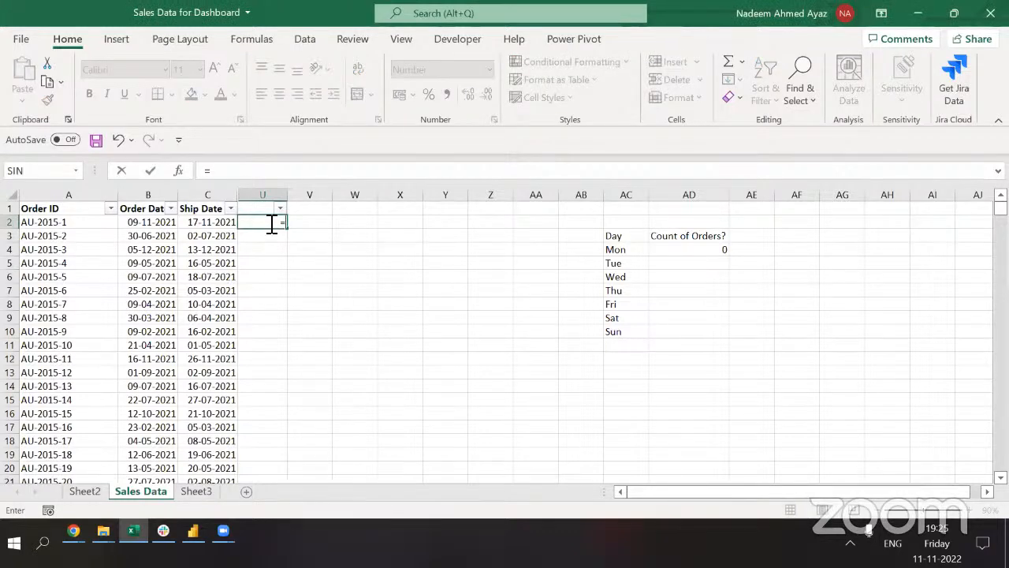
{"action": "type", "text": "day"}
{"action": "key", "text": "Tab"}
{"action": "key", "text": "Left"}
{"action": "key", "text": "Left"}
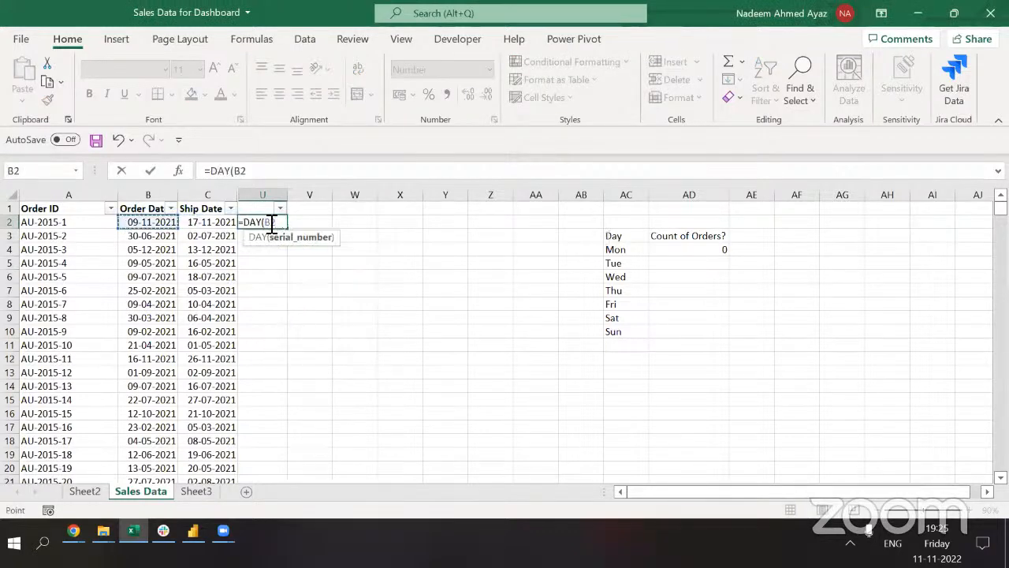
{"action": "key", "text": "Return"}
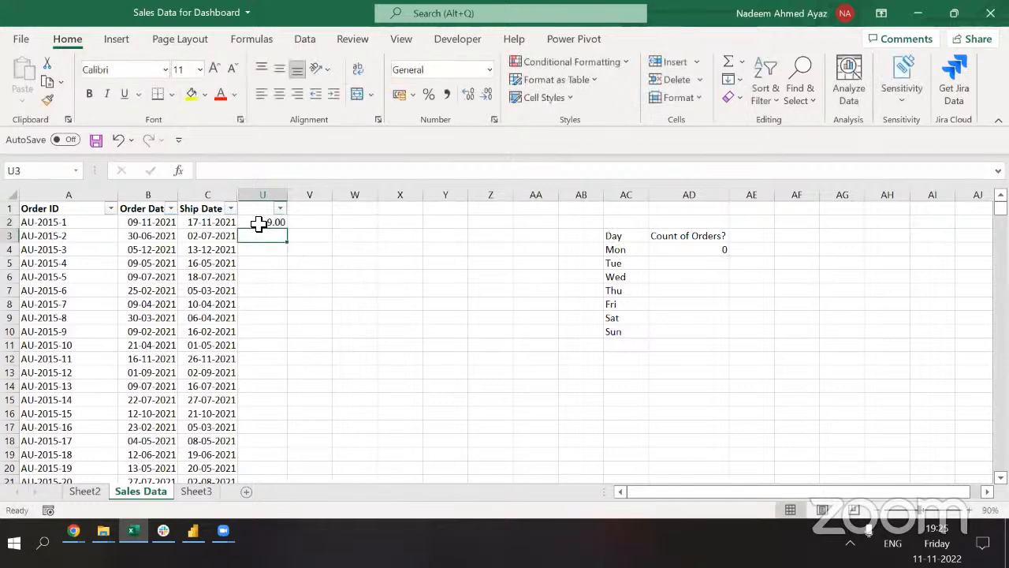
Compare the DAY result with the weekday names in the Day list, and clear cell U2.
{"action": "left_click_drag", "start_coordinate": [618, 237], "coordinate": [623, 335]}
{"action": "left_click", "coordinate": [636, 248]}
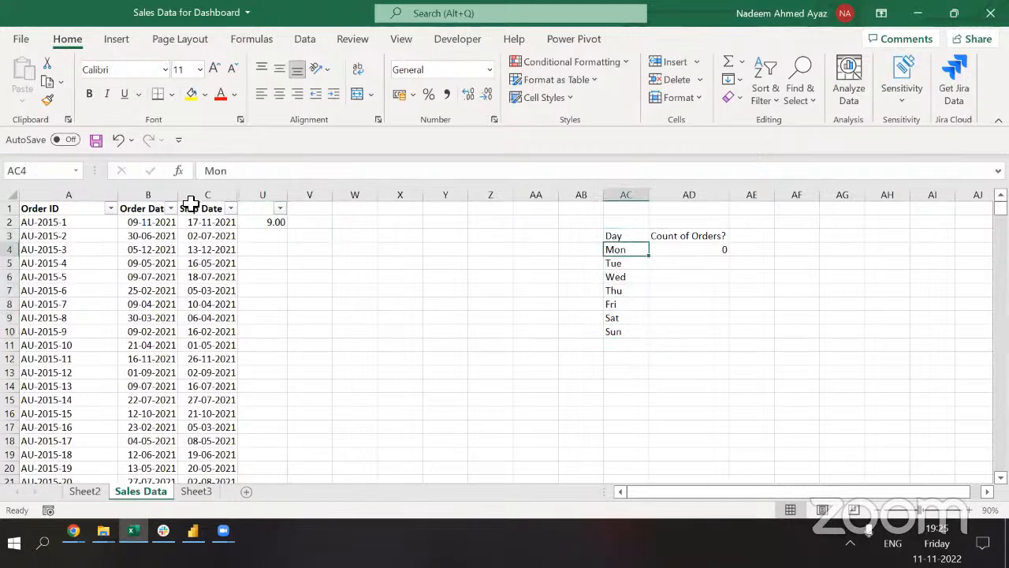
{"action": "left_click", "coordinate": [278, 222]}
{"action": "key", "text": "Delete"}
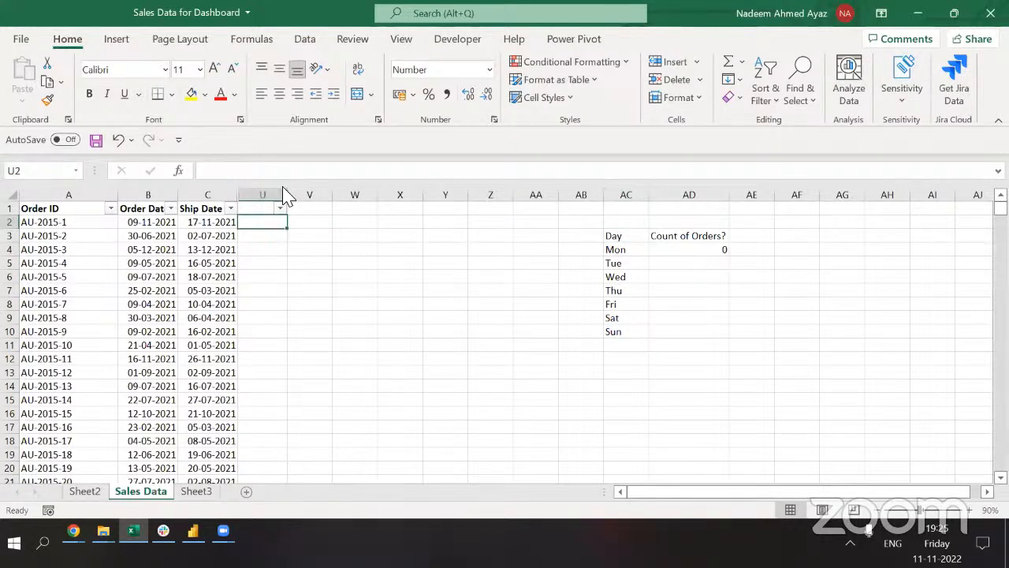
{"action": "key", "text": "alt+Tab"}
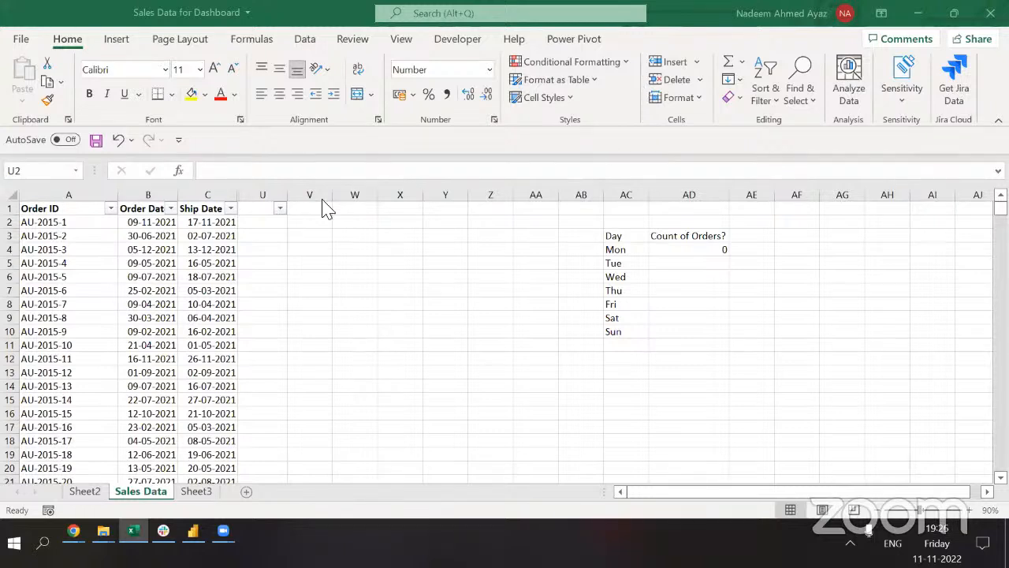
Enter the header WEEKDay in cell U1 and autofit the column width to it.
{"action": "left_click", "coordinate": [238, 221]}
{"action": "left_click", "coordinate": [261, 209]}
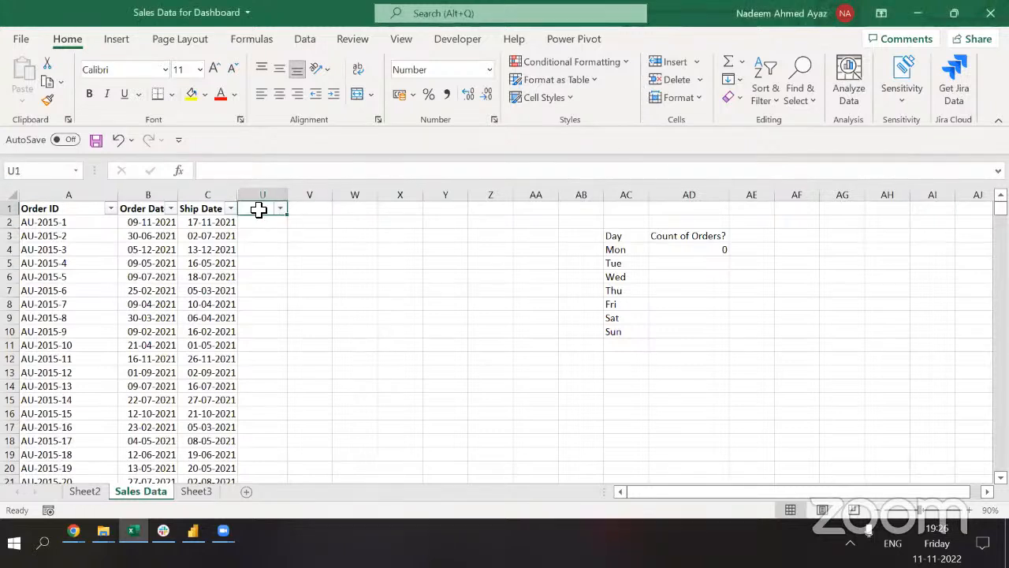
{"action": "type", "text": "WEEK"}
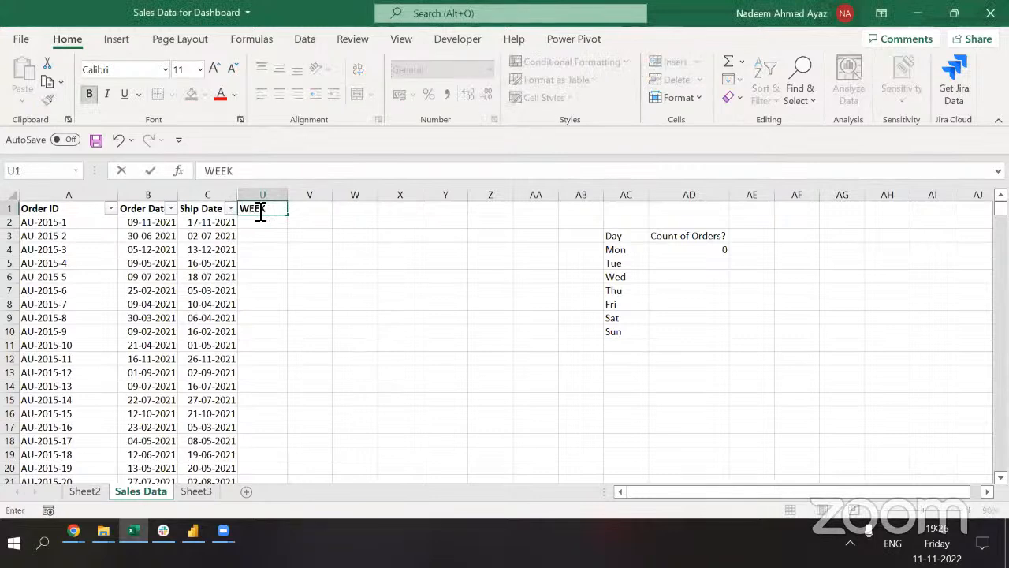
{"action": "type", "text": "Day"}
{"action": "left_click", "coordinate": [261, 213]}
{"action": "key", "text": "ctrl+Return"}
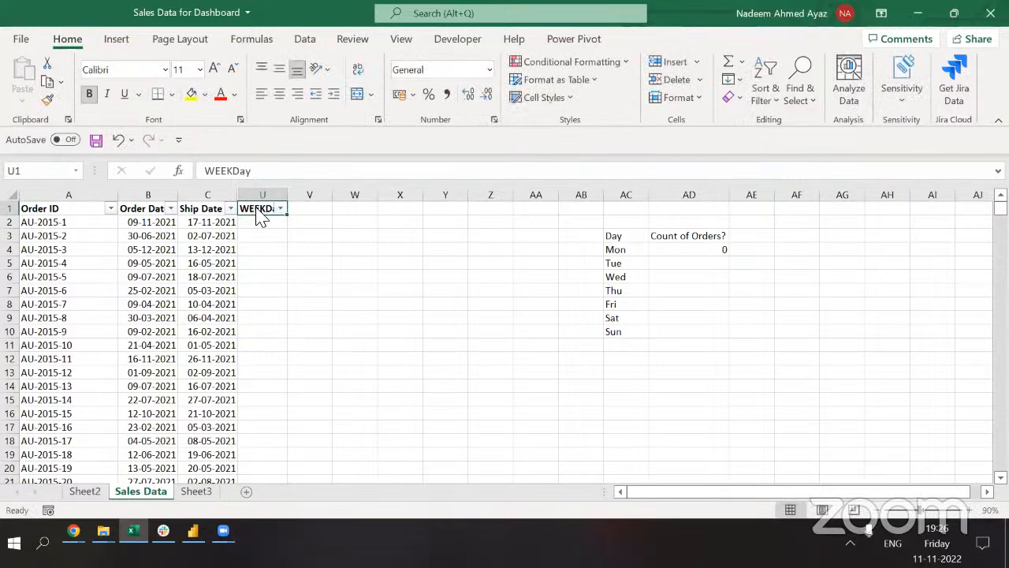
{"action": "key", "text": "alt"}
{"action": "key", "text": "h"}
{"action": "key", "text": "o"}
{"action": "key", "text": "i"}
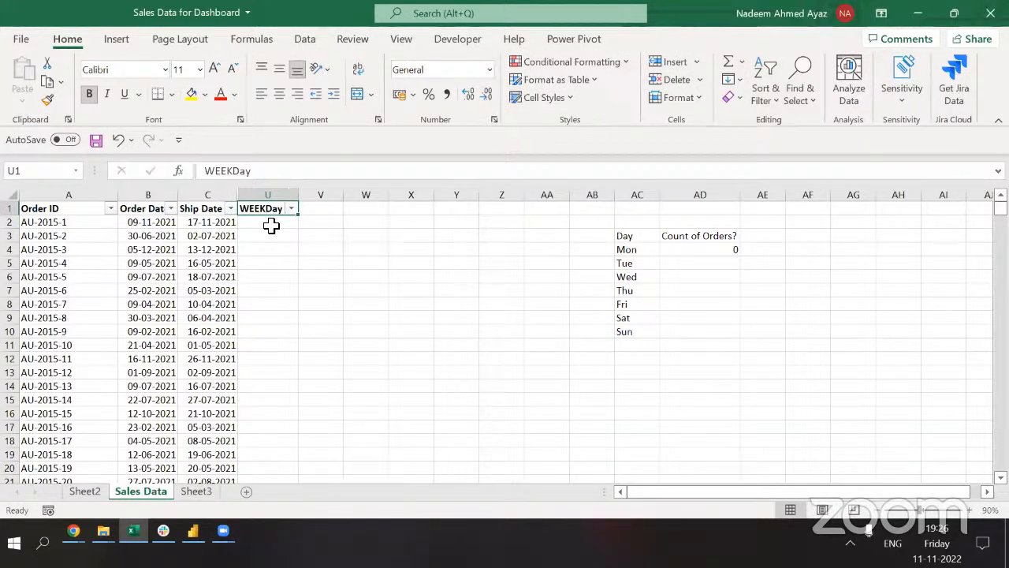
Enter the formula =DAY(B2) in cell U2 and fill it down to U17.
{"action": "key", "text": "Down"}
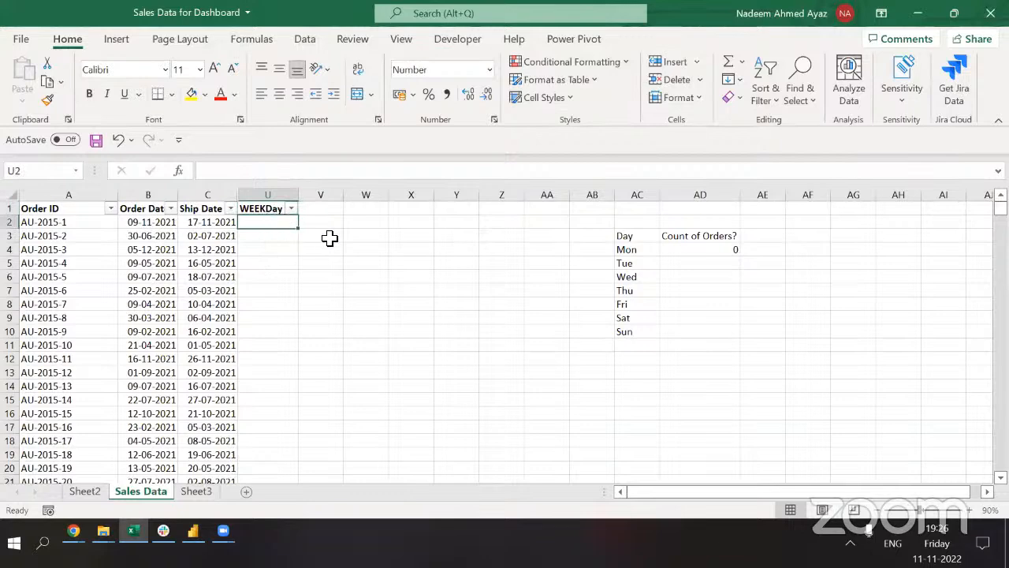
{"action": "type", "text": "=day"}
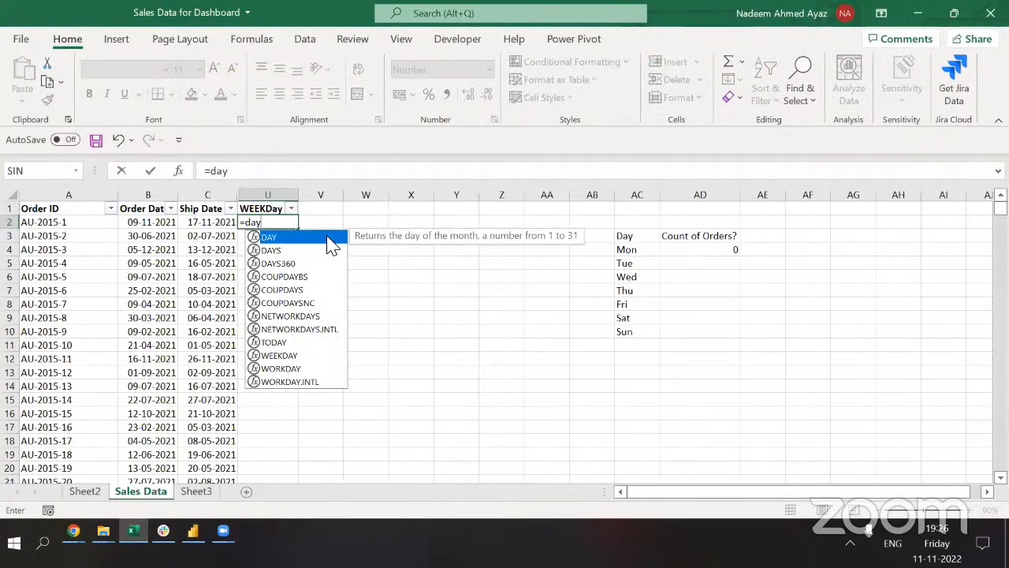
{"action": "double_click", "coordinate": [328, 235]}
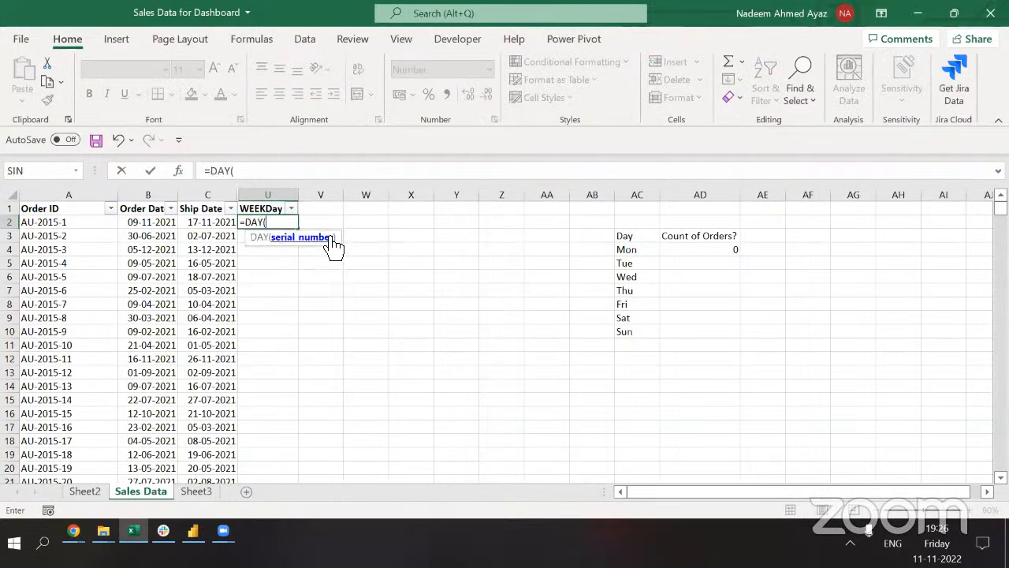
{"action": "key", "text": "Left"}
{"action": "key", "text": "Left"}
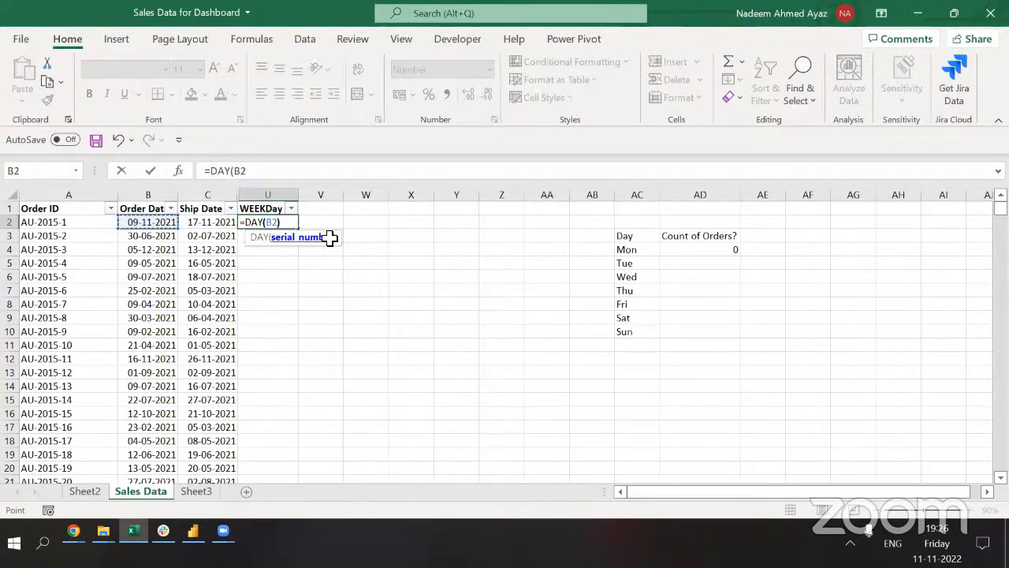
{"action": "type", "text": ")"}
{"action": "key", "text": "ctrl+Return"}
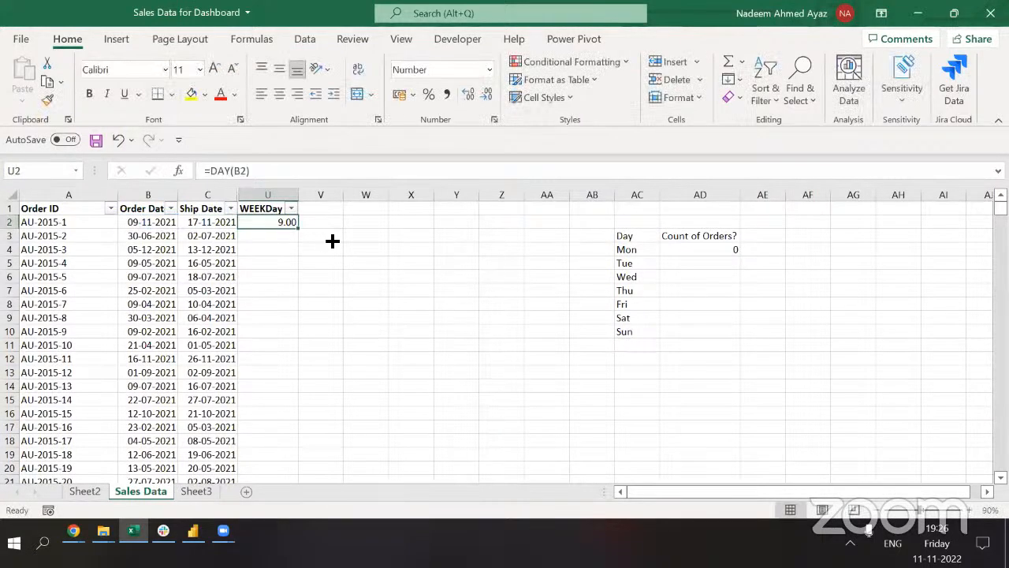
{"action": "left_click_drag", "start_coordinate": [303, 234], "coordinate": [295, 436]}
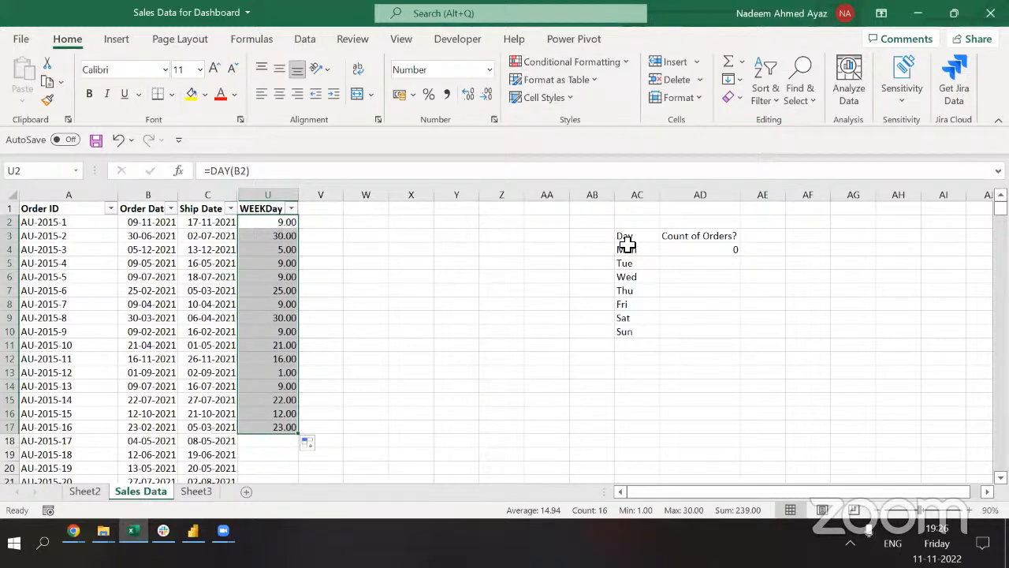
Check the DAY results against the Mon to Sun list, and clear the formulas from U2:U17.
{"action": "left_click_drag", "start_coordinate": [625, 246], "coordinate": [631, 337]}
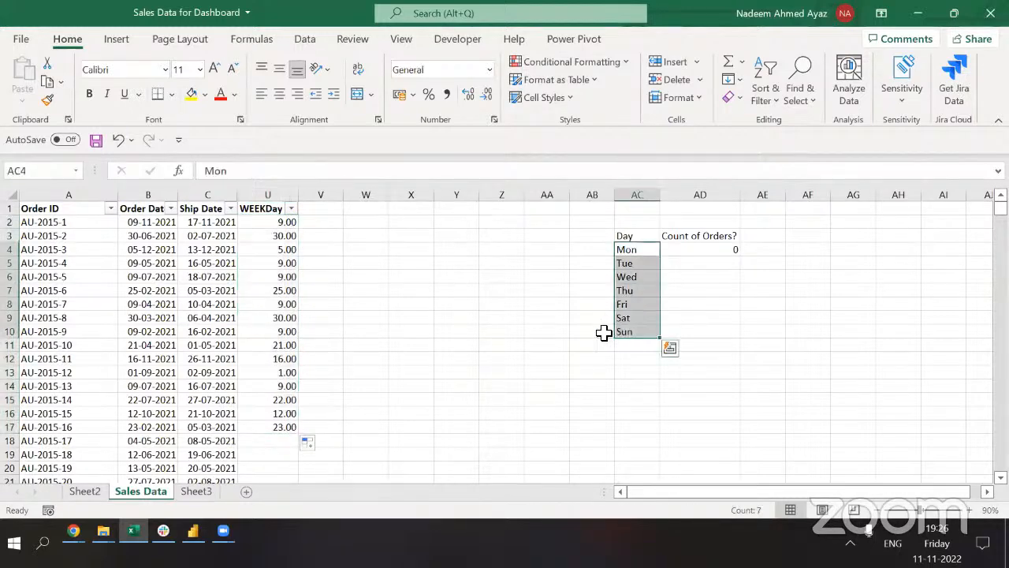
{"action": "left_click_drag", "start_coordinate": [286, 224], "coordinate": [290, 432]}
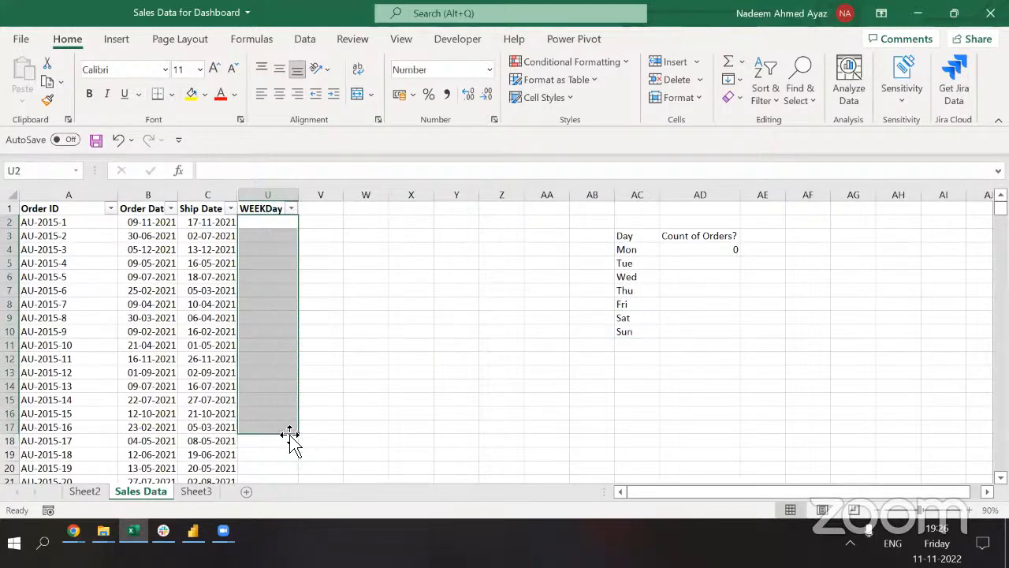
{"action": "key", "text": "ctrl+z"}
{"action": "key", "text": "alt+Tab"}
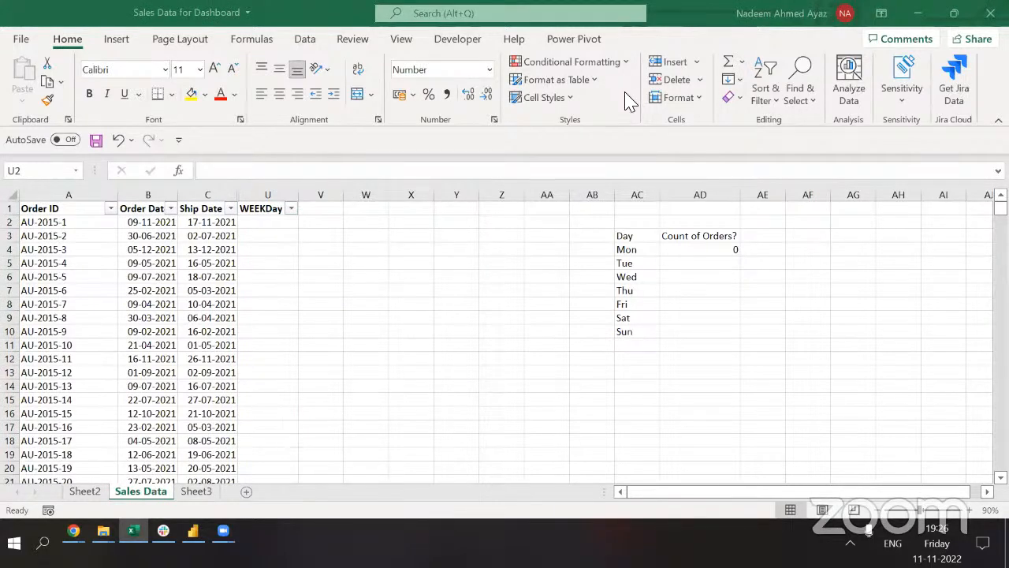
{"action": "key", "text": "alt+Tab"}
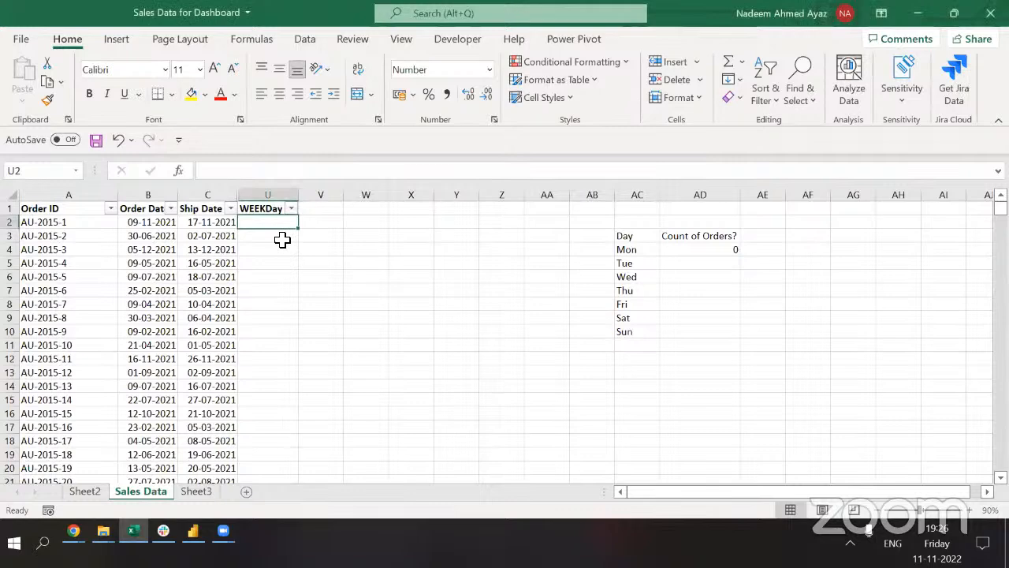
Enter the formula =TEXT(B2,"DDD") in cell U2 to return the order date's short weekday name.
{"action": "type", "text": "=ta"}
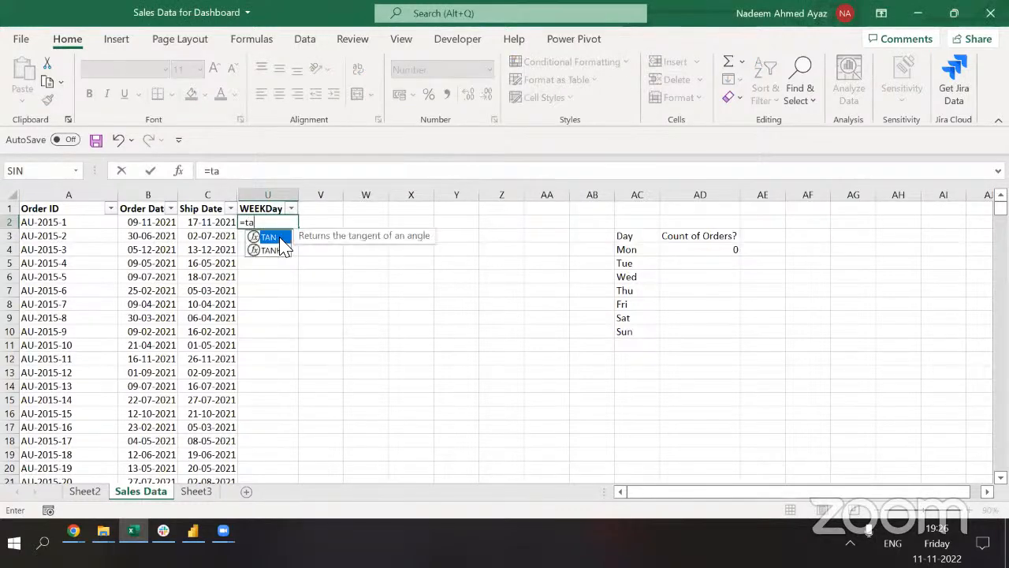
{"action": "key", "text": "BackSpace"}
{"action": "key", "text": "BackSpace"}
{"action": "type", "text": "tes"}
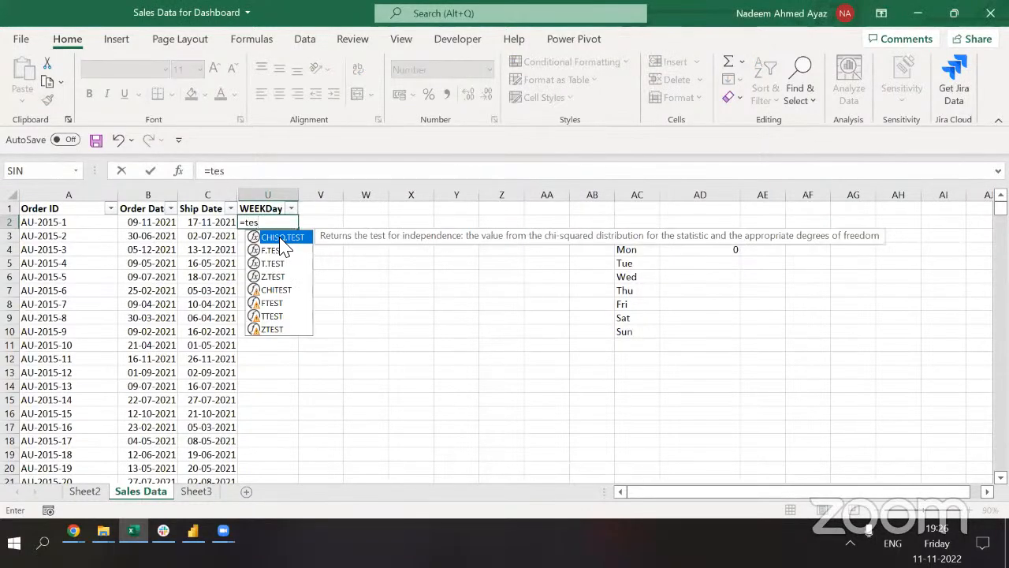
{"action": "key", "text": "BackSpace"}
{"action": "type", "text": "x"}
{"action": "key", "text": "Tab"}
{"action": "key", "text": "Left"}
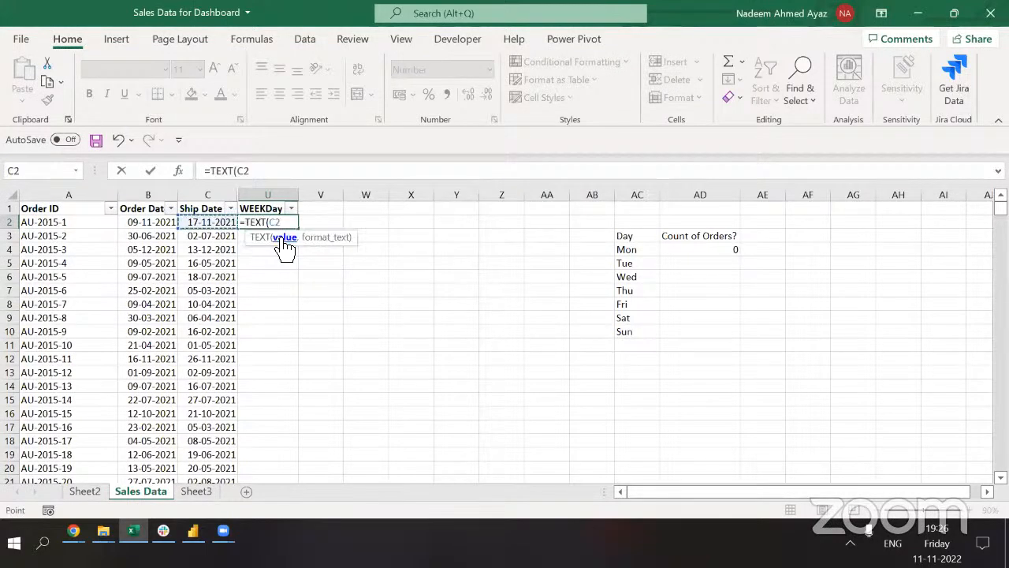
{"action": "key", "text": "Left"}
{"action": "type", "text": ","}
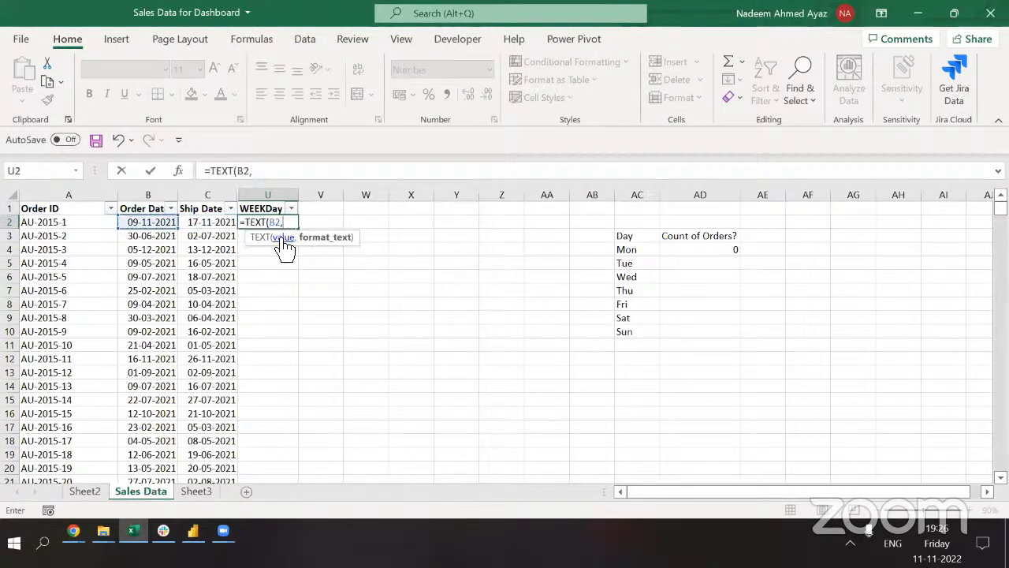
{"action": "type", "text": "\"DDD\")"}
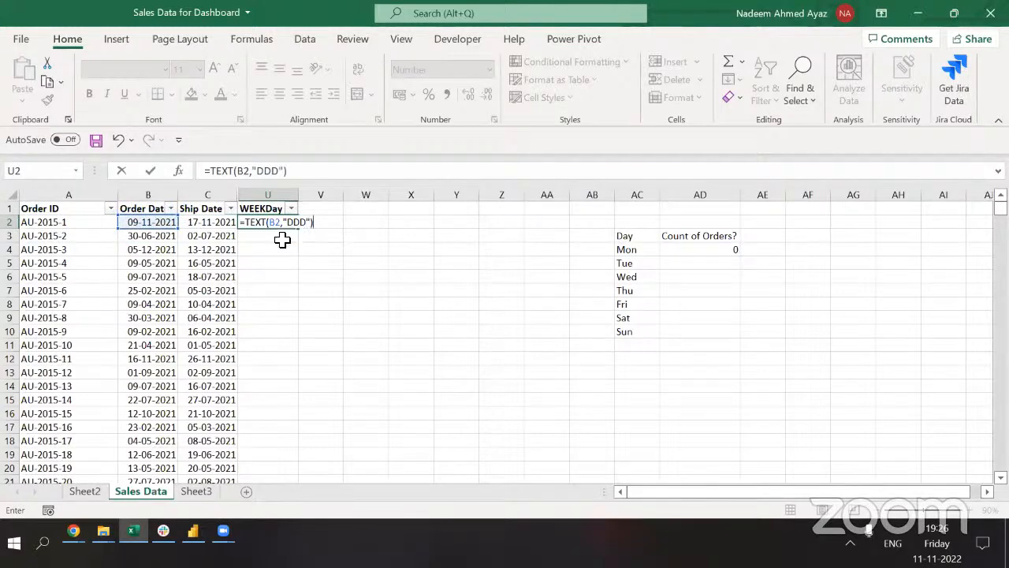
{"action": "key", "text": "Return"}
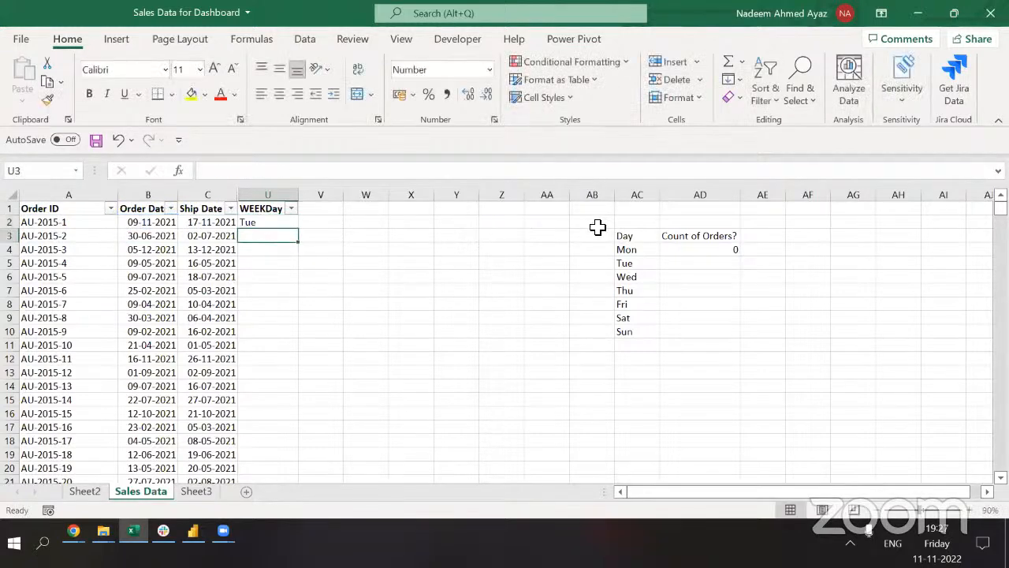
{"action": "left_click", "coordinate": [637, 266]}
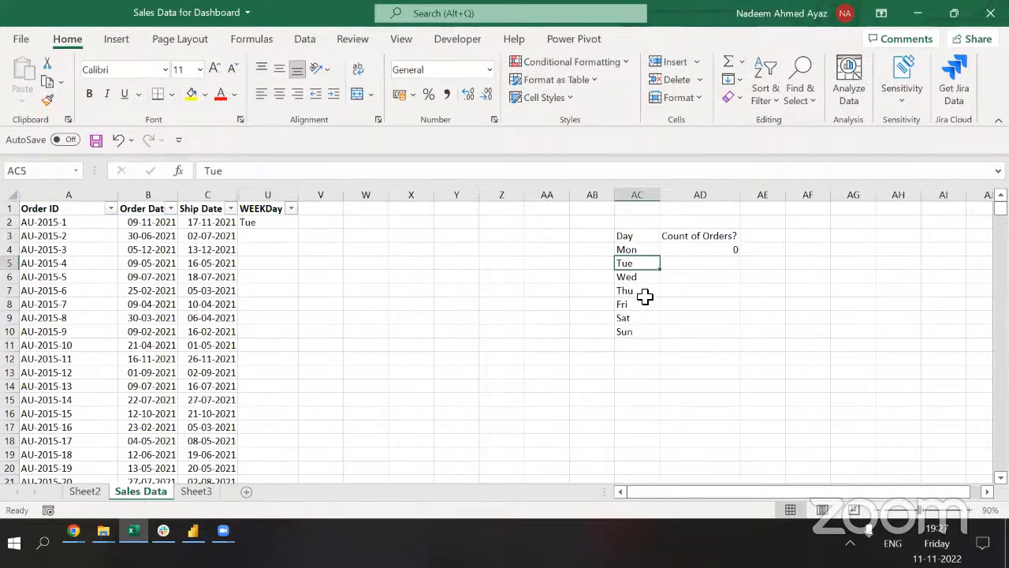
Copy the weekday formula from U2 down the WEEKDay column to U51291, pasting formulas only.
{"action": "left_click", "coordinate": [266, 222]}
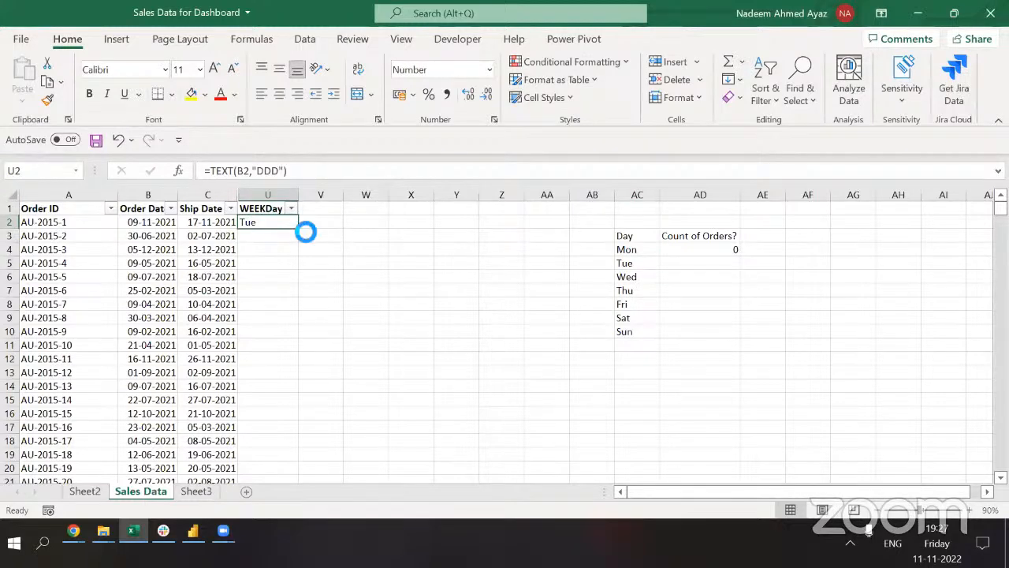
{"action": "key", "text": "ctrl+c"}
{"action": "key", "text": "Left"}
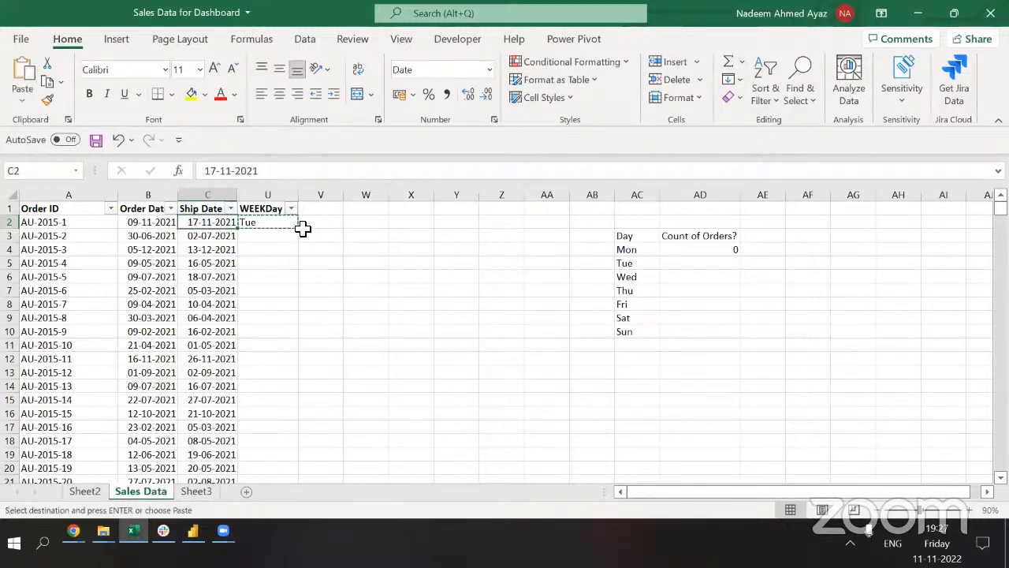
{"action": "key", "text": "ctrl+Down"}
{"action": "key", "text": "Right"}
{"action": "key", "text": "Right"}
{"action": "key", "text": "Left"}
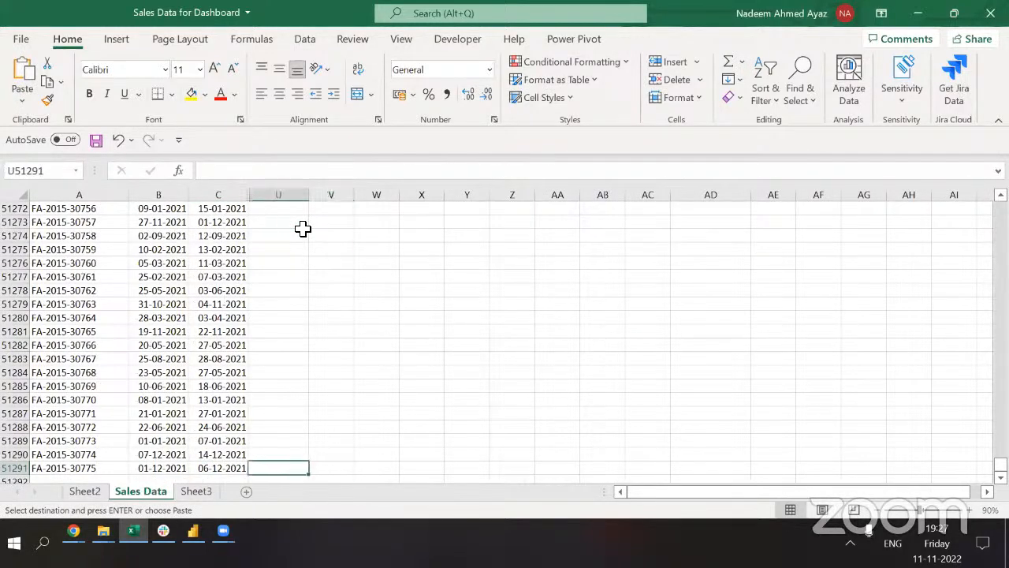
{"action": "key", "text": "ctrl+shift+Up"}
{"action": "key", "text": "ctrl+alt+v"}
{"action": "key", "text": "f"}
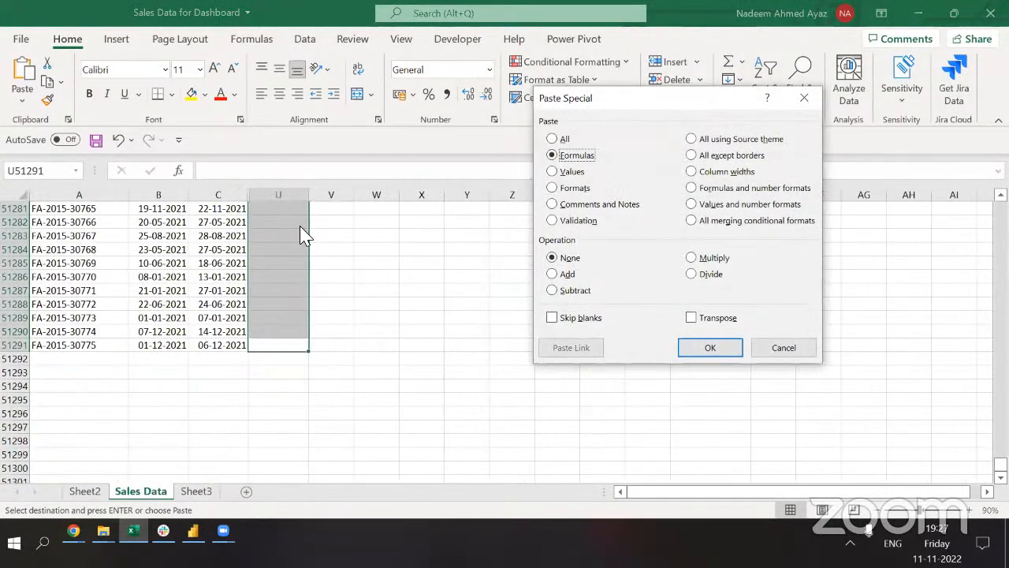
{"action": "key", "text": "Return"}
{"action": "key", "text": "ctrl+Up"}
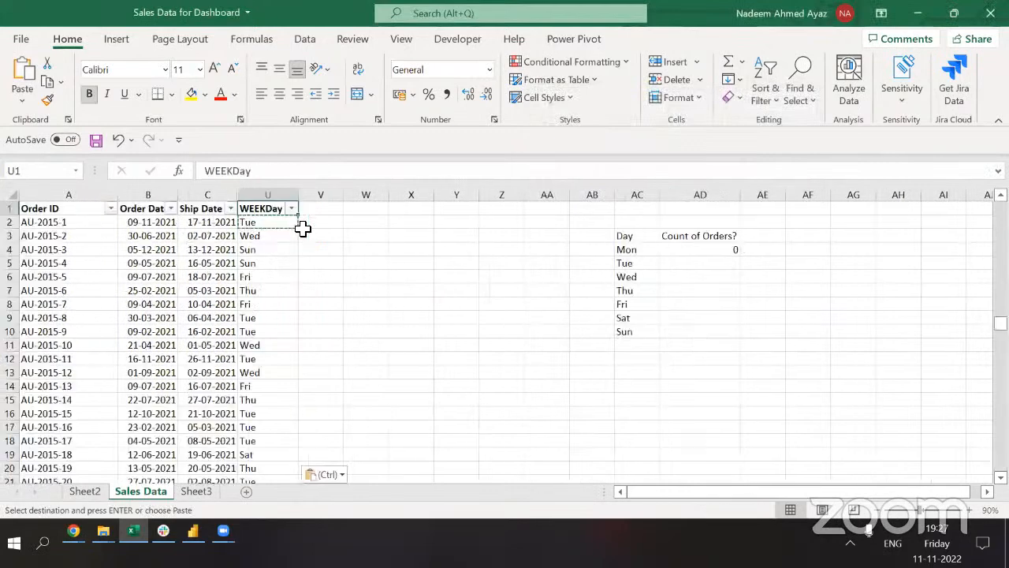
{"action": "key", "text": "alt+w"}
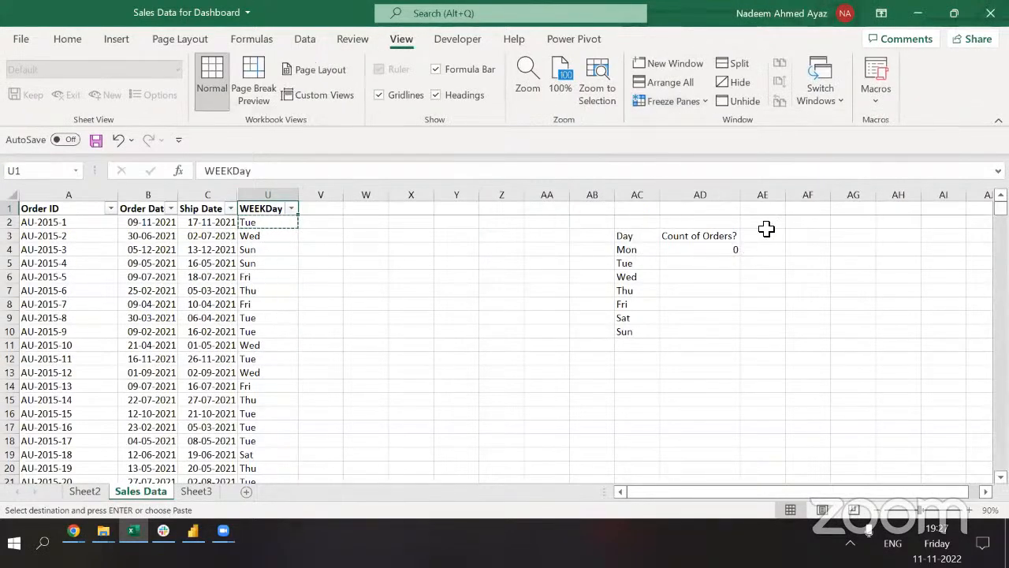
{"action": "key", "text": "Escape"}
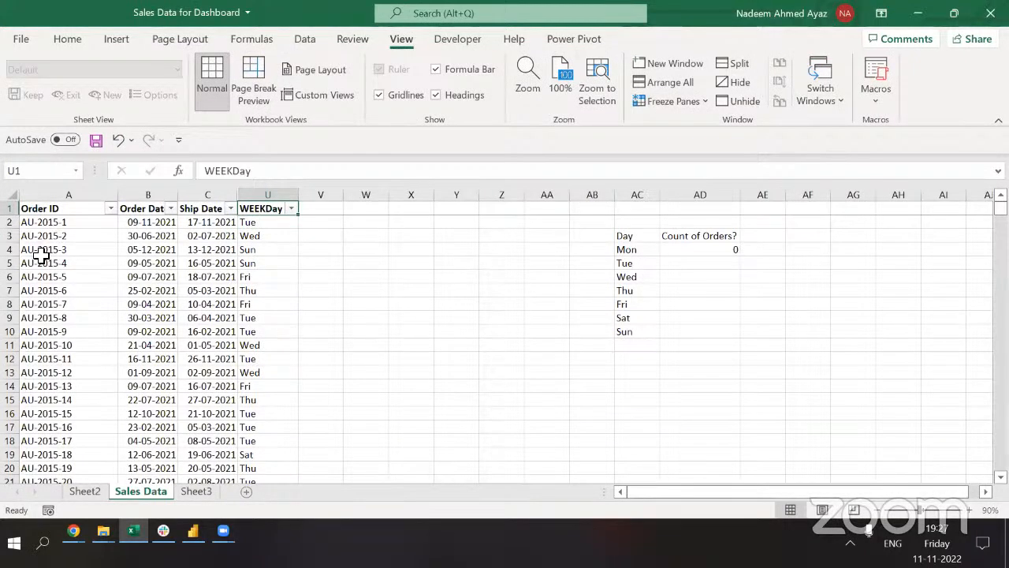
Replace the formula in AD4 with =COUNTIF(U:U,AC4) to count the Monday orders from the WEEKDay column.
{"action": "left_click", "coordinate": [726, 254]}
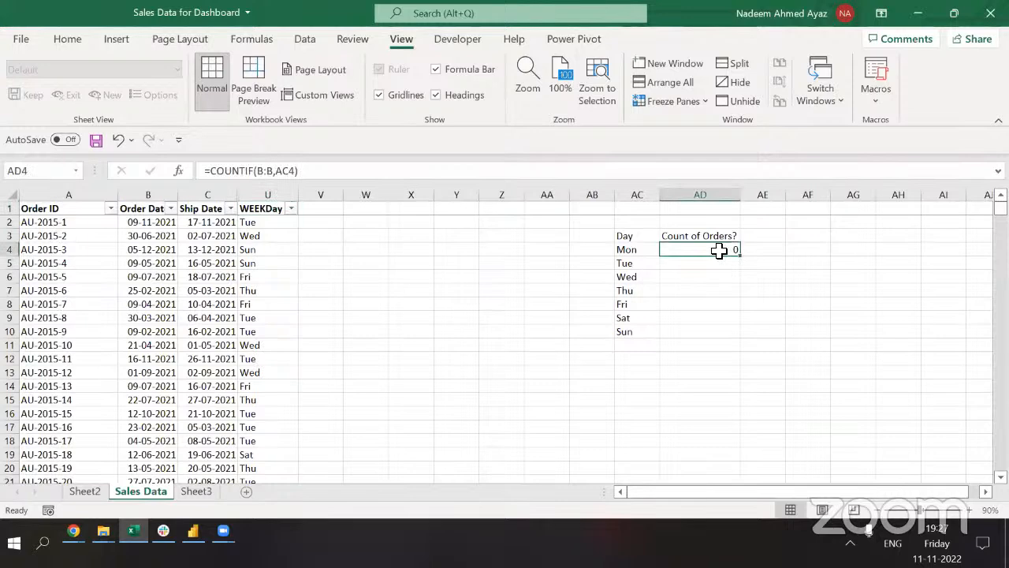
{"action": "type", "text": "=coun"}
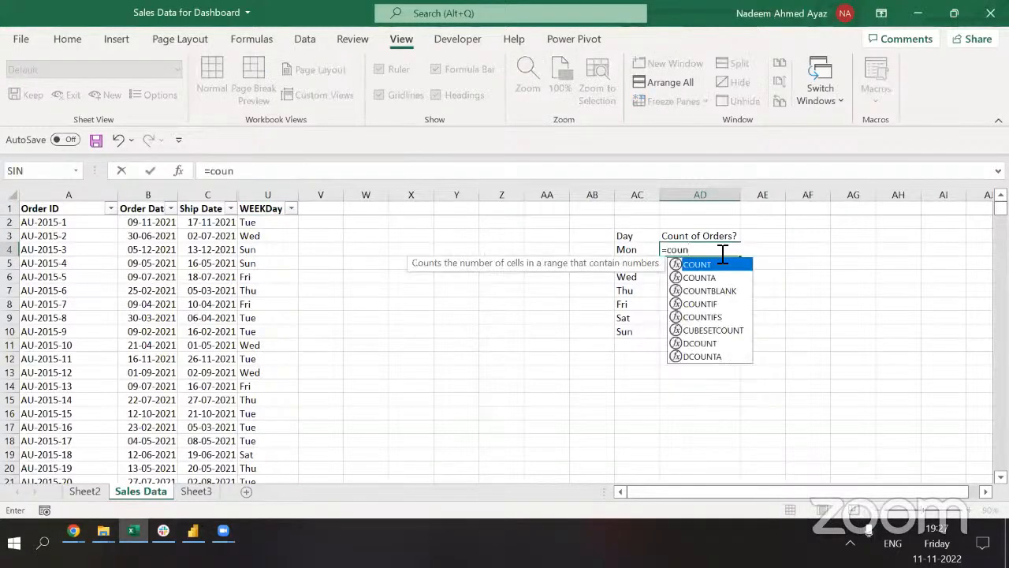
{"action": "key", "text": "Down"}
{"action": "key", "text": "Down"}
{"action": "key", "text": "Down"}
{"action": "key", "text": "Tab"}
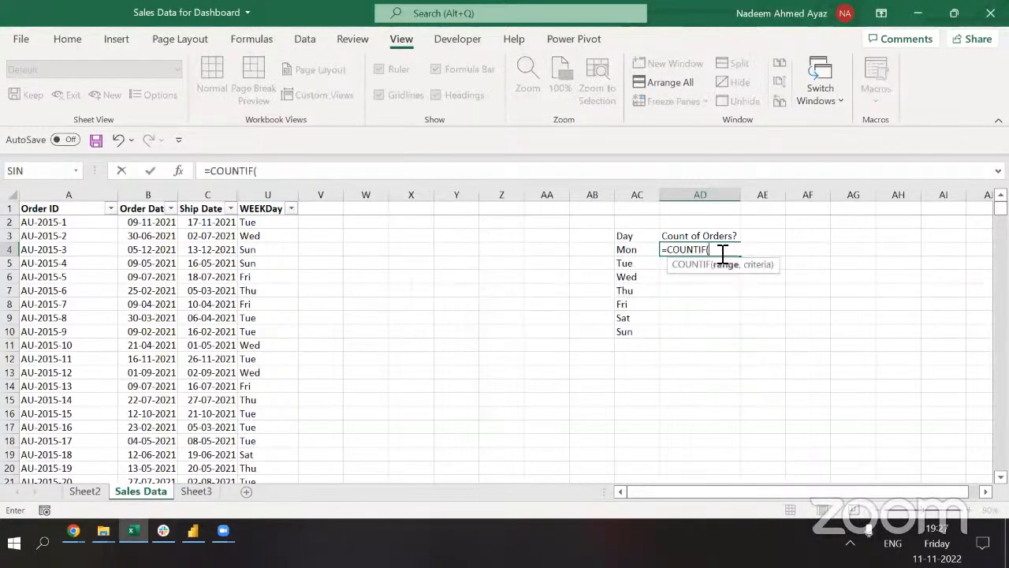
{"action": "left_click", "coordinate": [271, 193]}
{"action": "type", "text": ","}
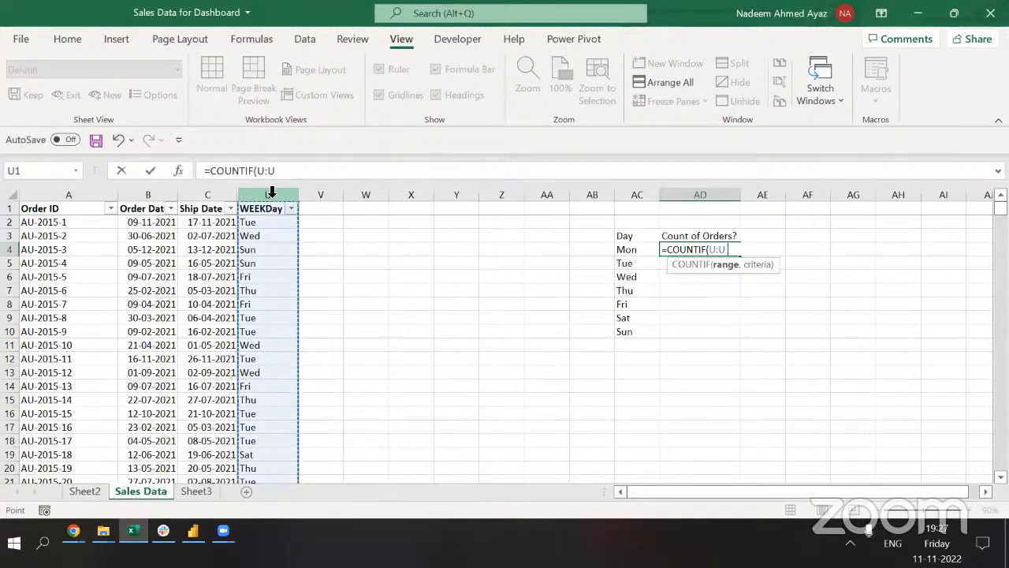
{"action": "key", "text": "Left"}
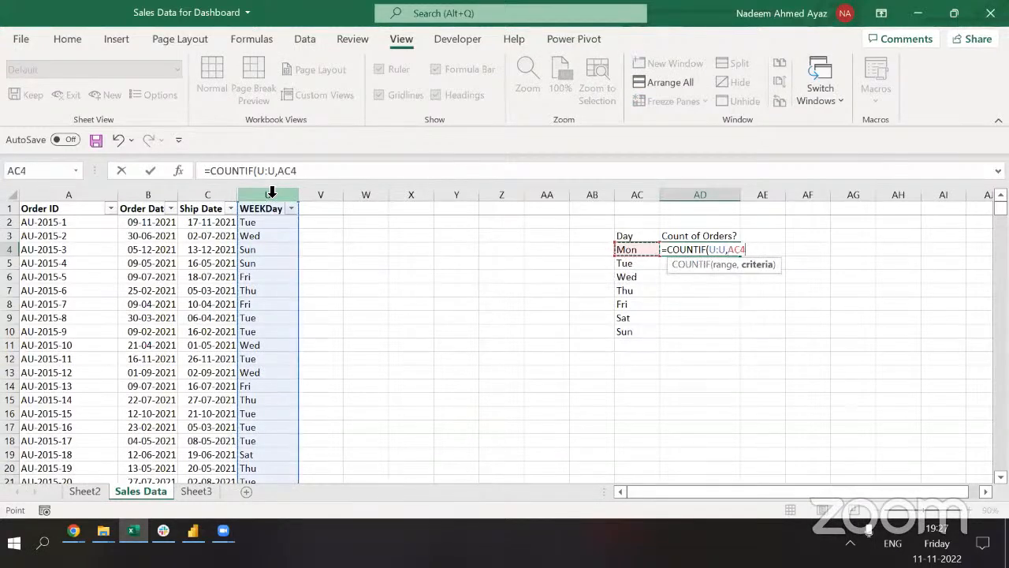
{"action": "key", "text": "Return"}
Copy the COUNTIF formula from AD4 down to AD10 for the days Tue to Sun.
{"action": "key", "text": "Up"}
{"action": "key", "text": "ctrl+c"}
{"action": "key", "text": "Left"}
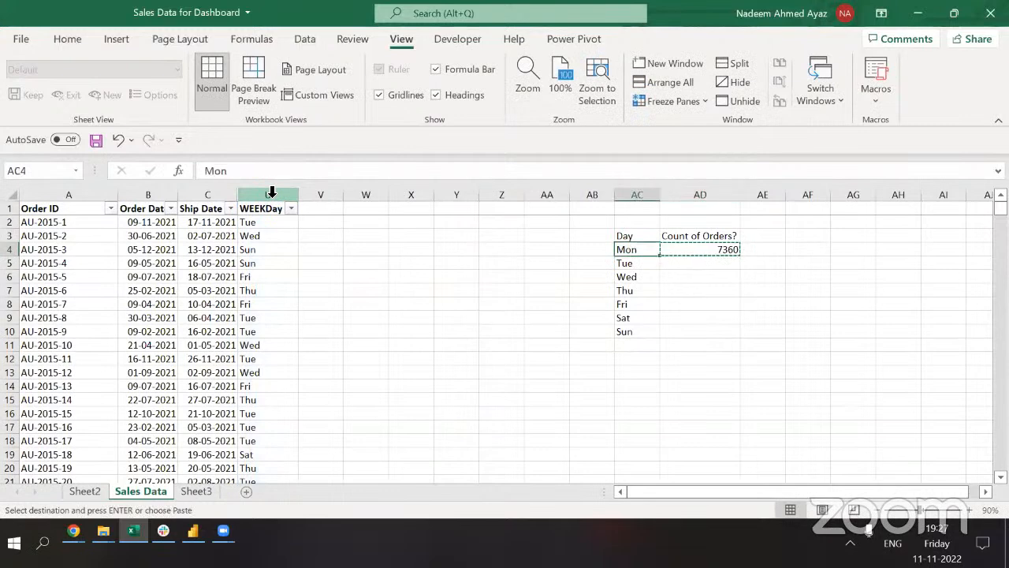
{"action": "key", "text": "ctrl+Down"}
{"action": "key", "text": "Right"}
{"action": "key", "text": "ctrl+shift+Up"}
{"action": "key", "text": "ctrl+v"}
{"action": "key", "text": "Escape"}
{"action": "key", "text": "Up"}
{"action": "key", "text": "Up"}
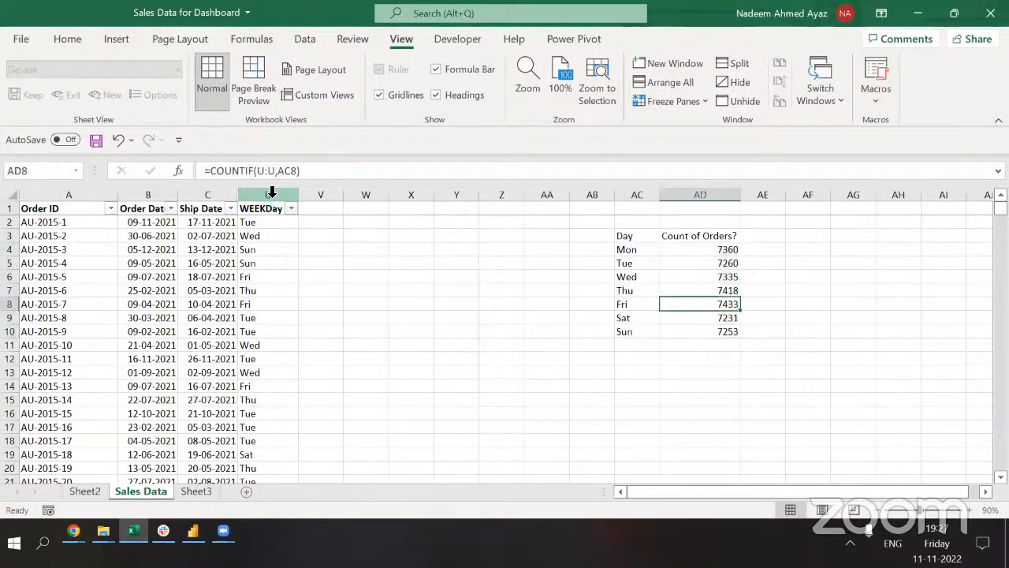
Select the order counts in AD4:AD10 and widen column AD to more than twice its width.
{"action": "key", "text": "ctrl+Up"}
{"action": "key", "text": "Left"}
{"action": "key", "text": "ctrl+shift+Down"}
{"action": "key", "text": "ctrl+shift+Right"}
{"action": "key", "text": "Down"}
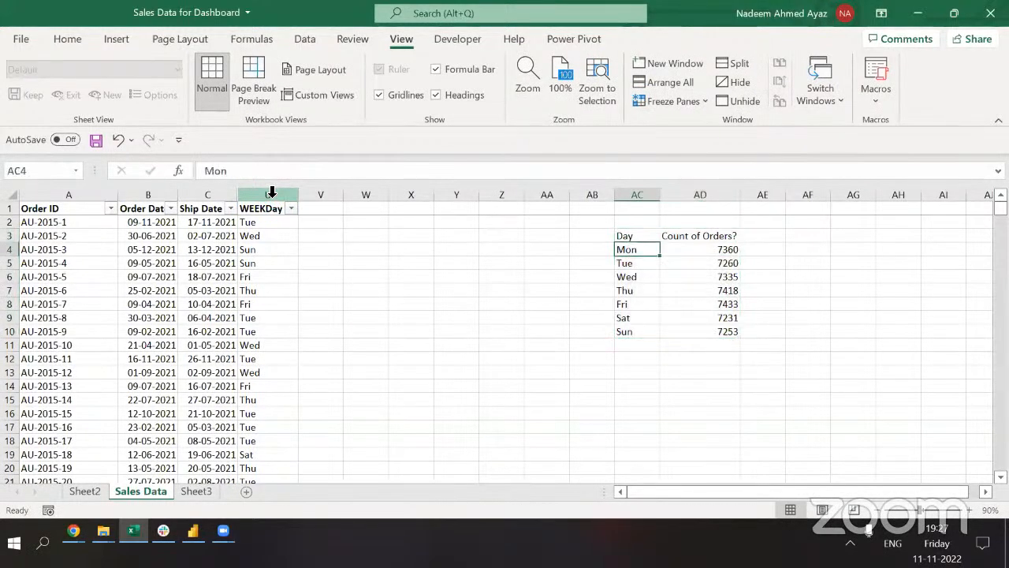
{"action": "key", "text": "shift+Right"}
{"action": "key", "text": "Right"}
{"action": "key", "text": "ctrl+shift+Down"}
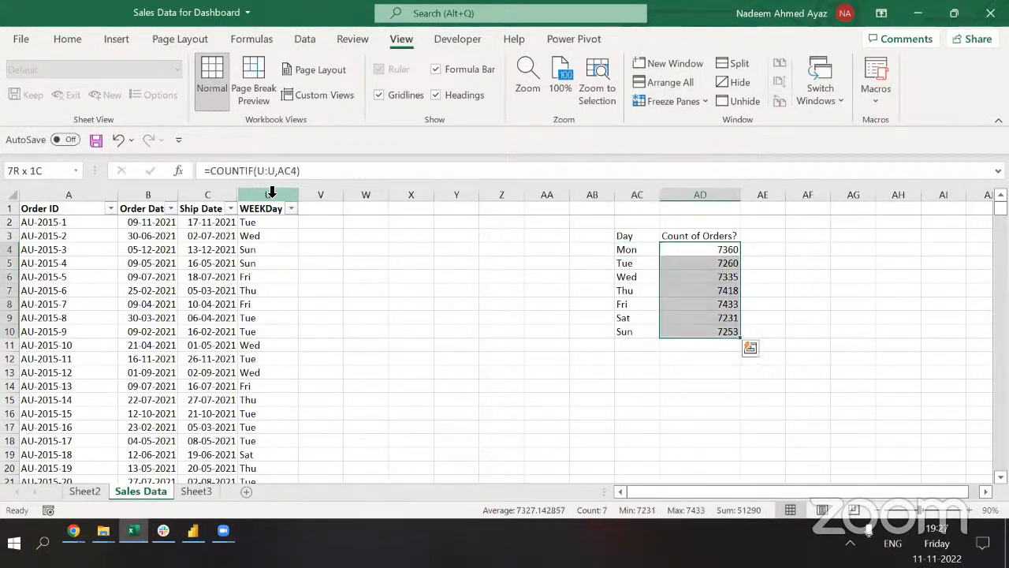
{"action": "double_click", "coordinate": [737, 210]}
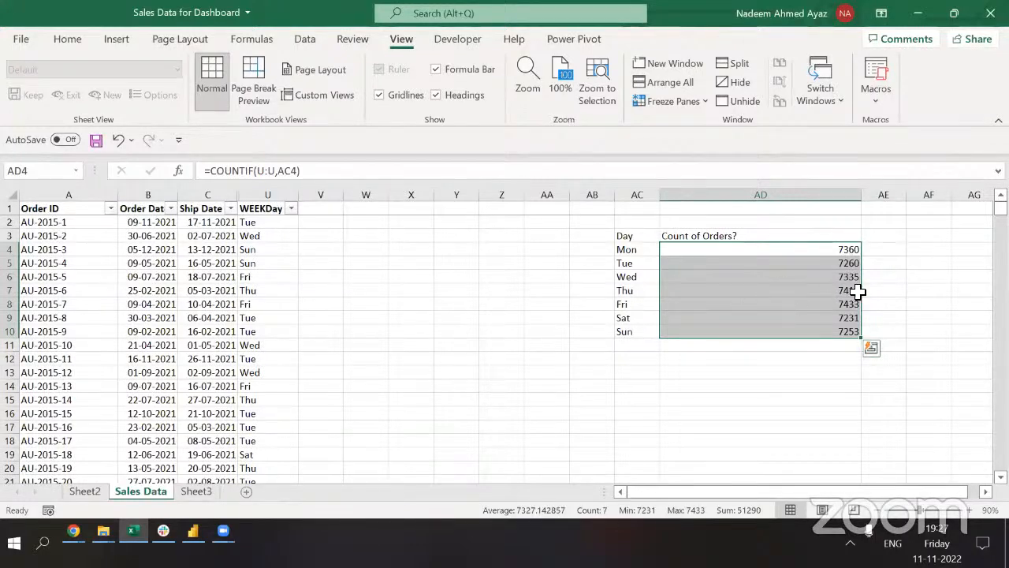
Apply blue gradient-fill data bars to the order counts in AD4:AD10 with conditional formatting.
{"action": "left_click", "coordinate": [581, 106]}
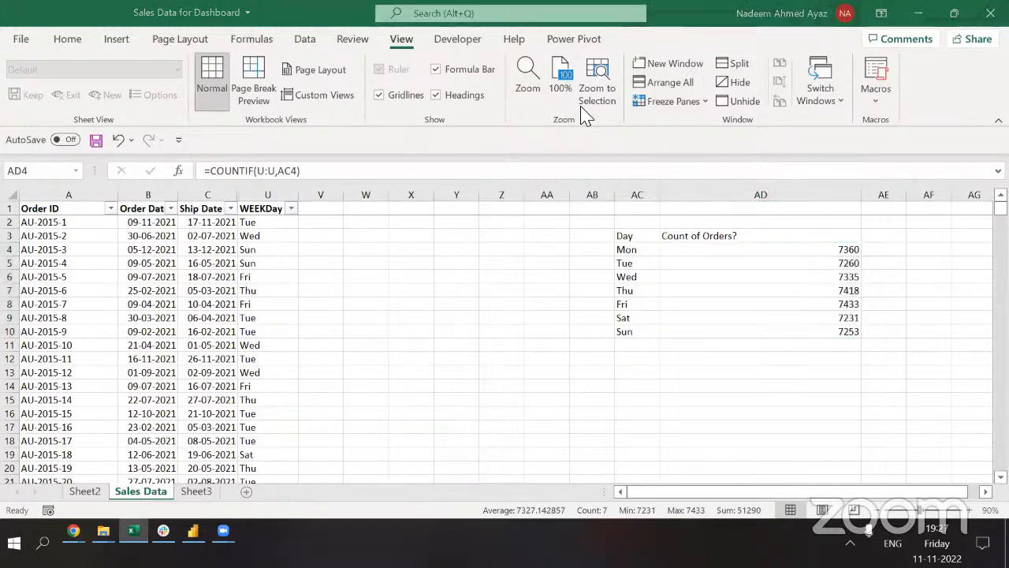
{"action": "left_click", "coordinate": [930, 133]}
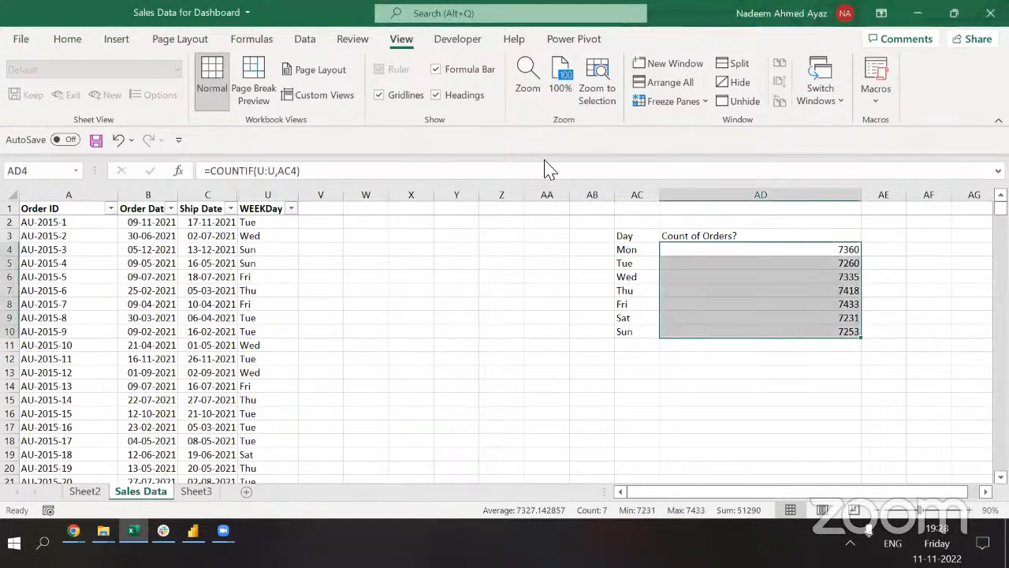
{"action": "left_click", "coordinate": [67, 41]}
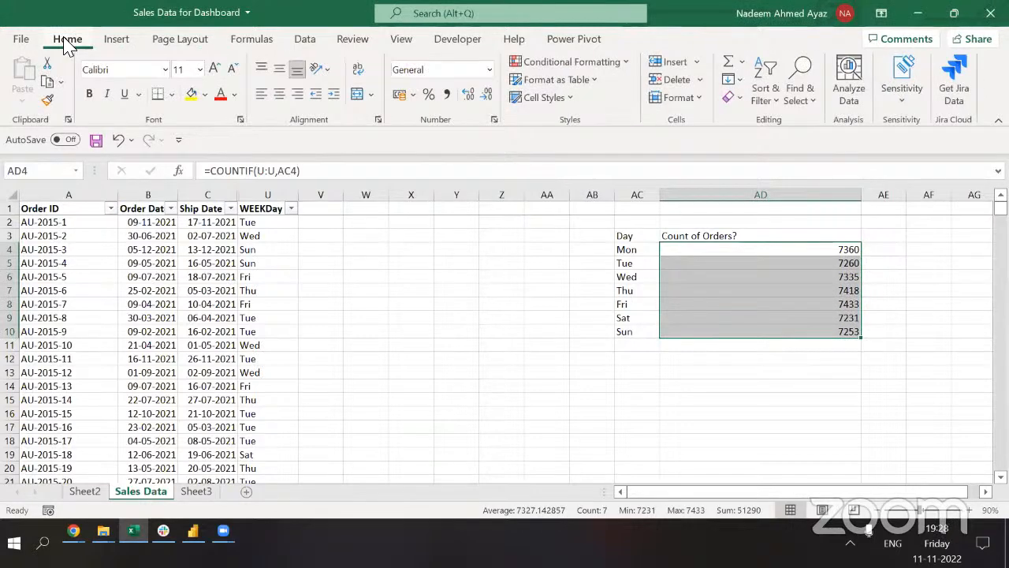
{"action": "left_click", "coordinate": [565, 66]}
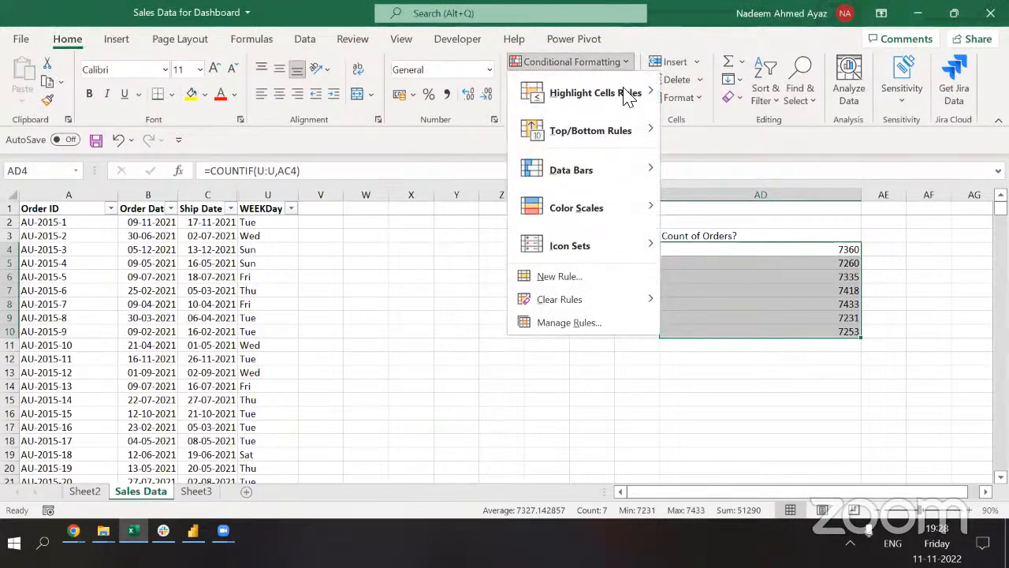
{"action": "mouse_move", "coordinate": [649, 171]}
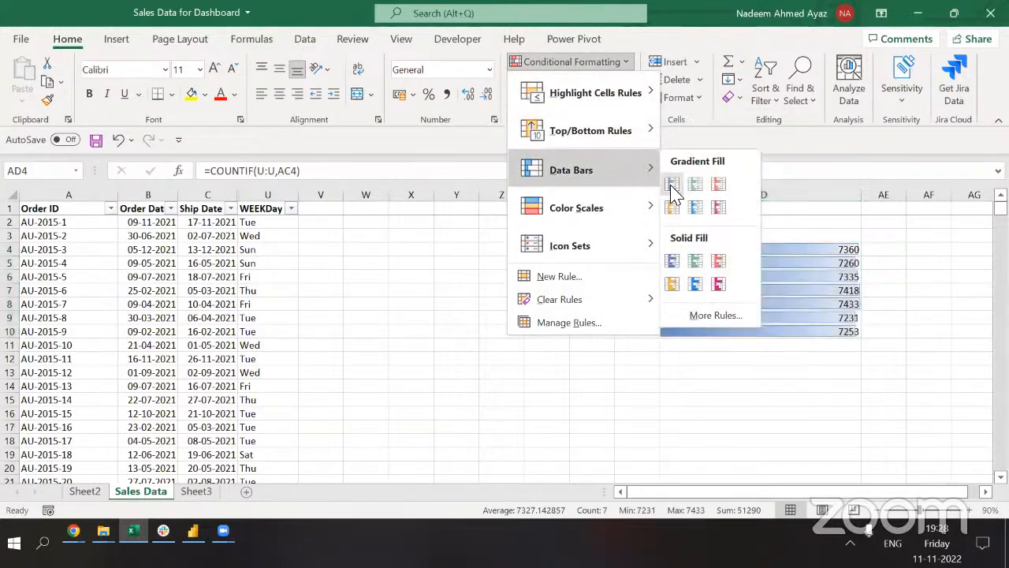
{"action": "left_click", "coordinate": [671, 186]}
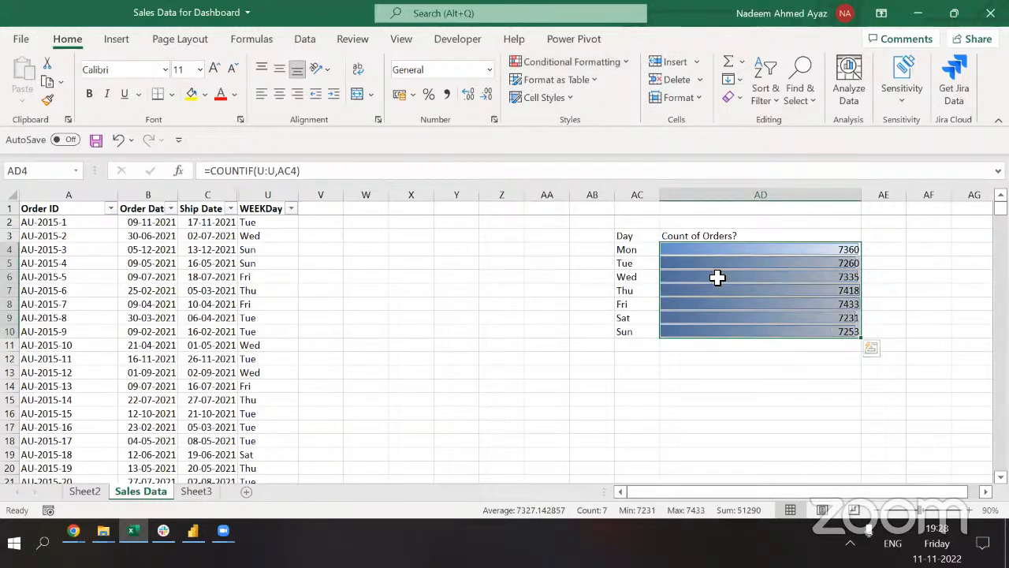
Review the data bars across the counts in AD4:AD10 and the weekday formula in cell U2.
{"action": "left_click", "coordinate": [719, 277]}
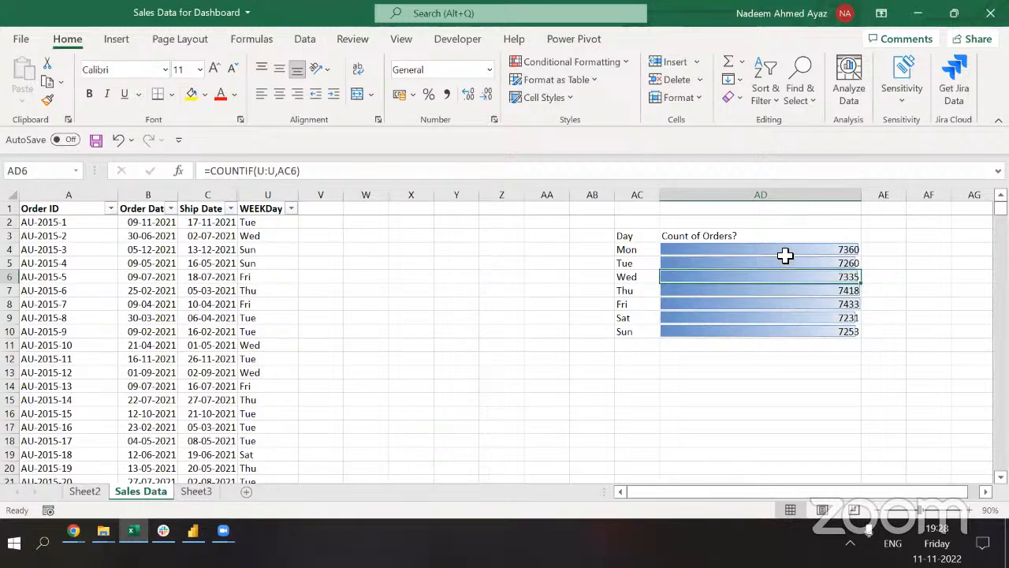
{"action": "left_click_drag", "start_coordinate": [786, 250], "coordinate": [789, 332]}
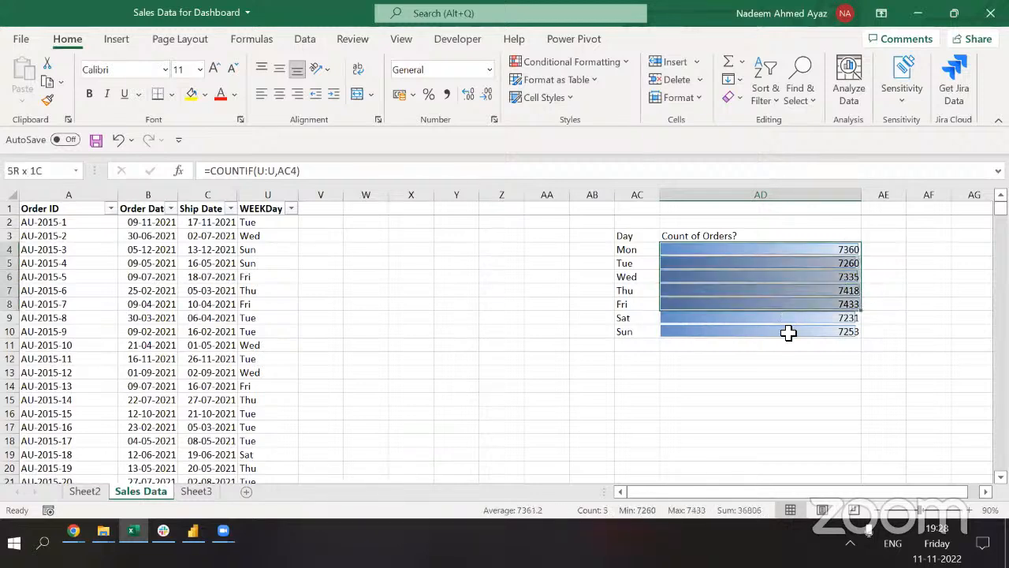
{"action": "left_click", "coordinate": [528, 438]}
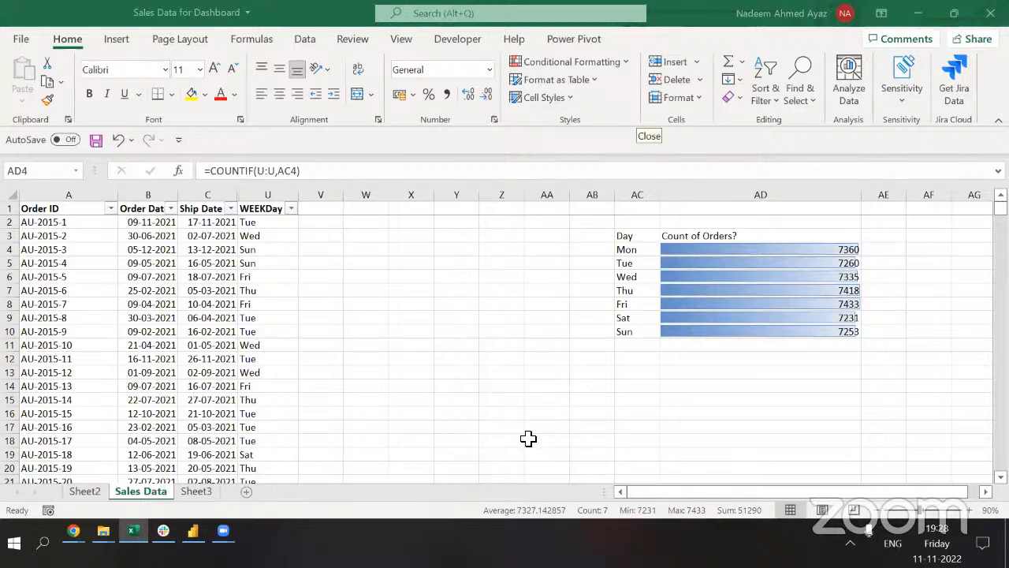
{"action": "left_click", "coordinate": [670, 333]}
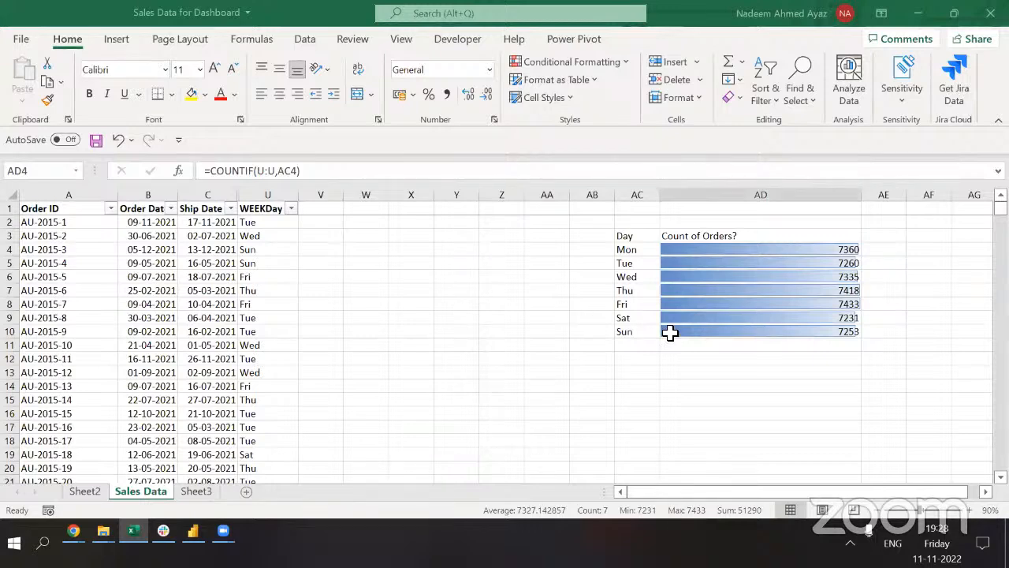
{"action": "left_click", "coordinate": [260, 223]}
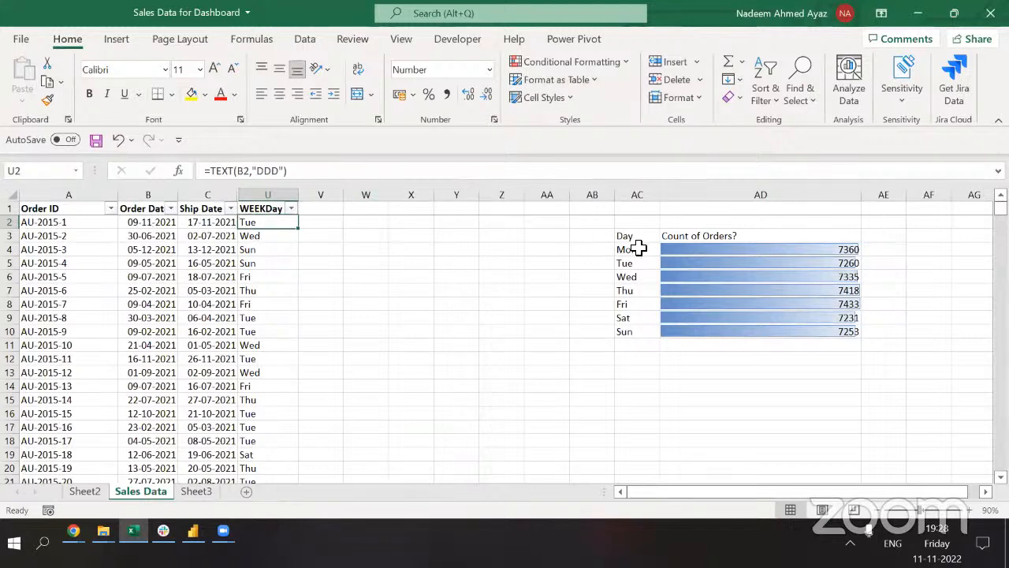
Review the day list and the order counts in AD4:AD10, and browse the conditional formatting rule types.
{"action": "left_click_drag", "start_coordinate": [639, 250], "coordinate": [642, 334]}
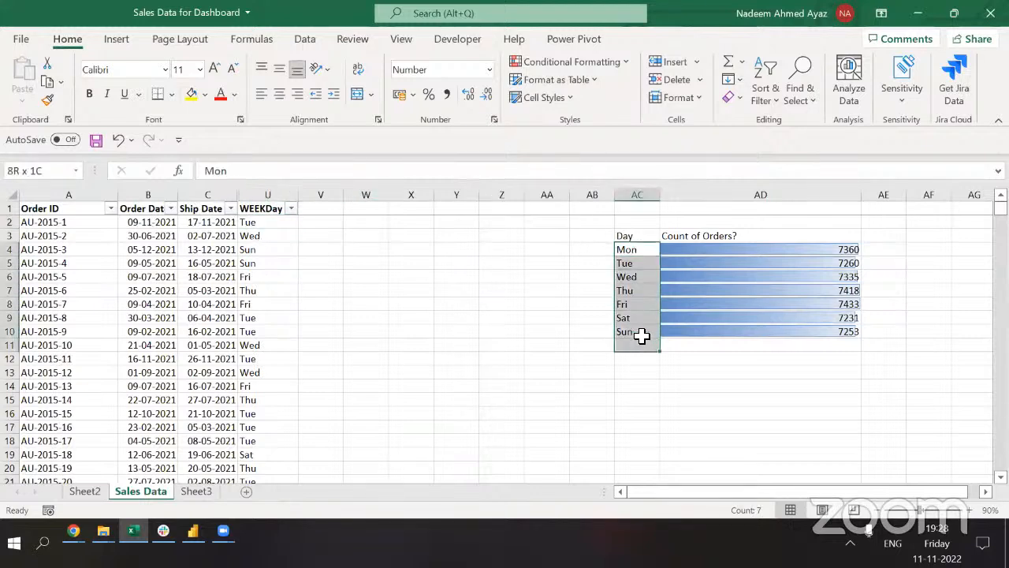
{"action": "left_click", "coordinate": [765, 249]}
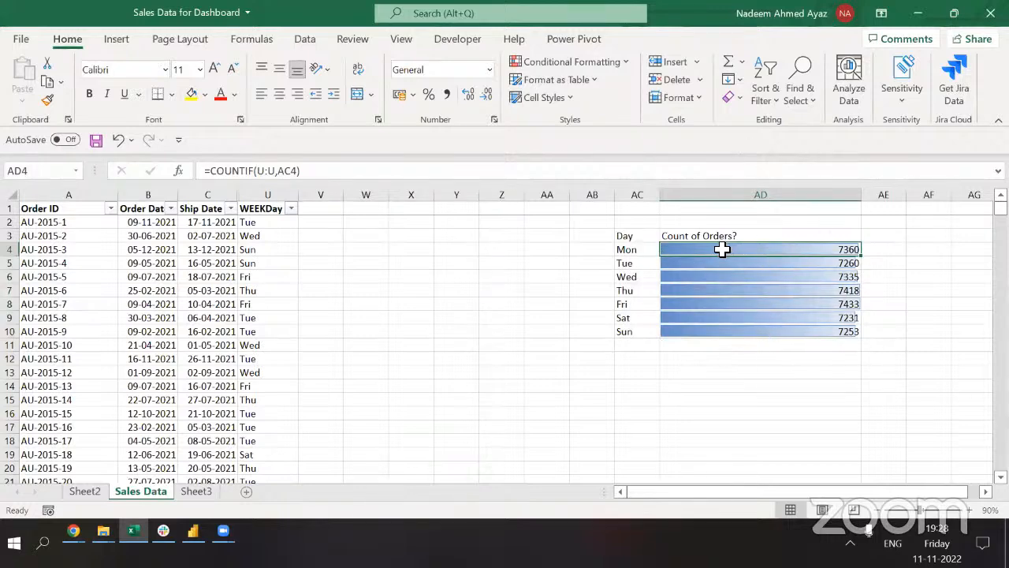
{"action": "left_click_drag", "start_coordinate": [721, 250], "coordinate": [721, 333]}
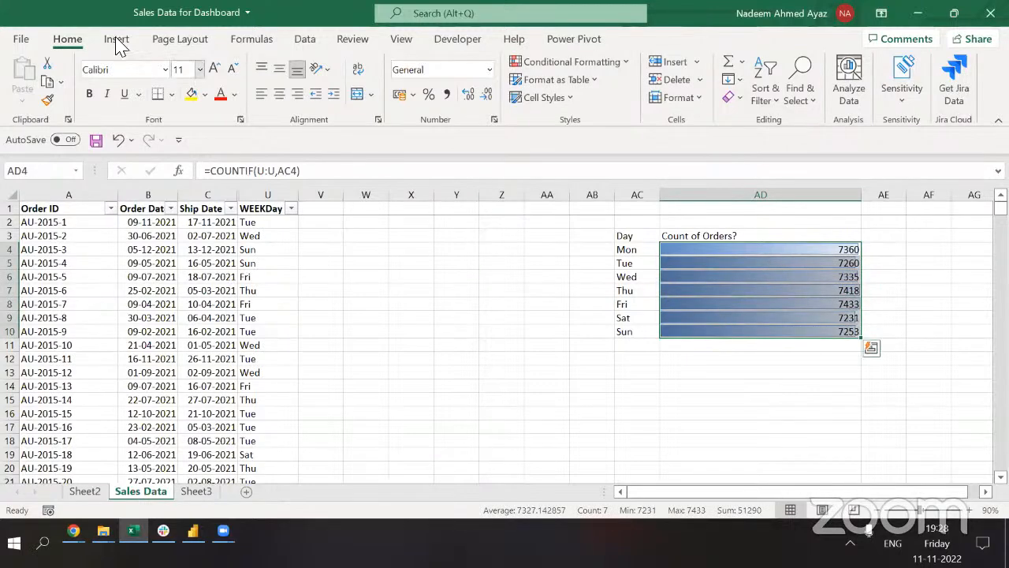
{"action": "left_click", "coordinate": [587, 69]}
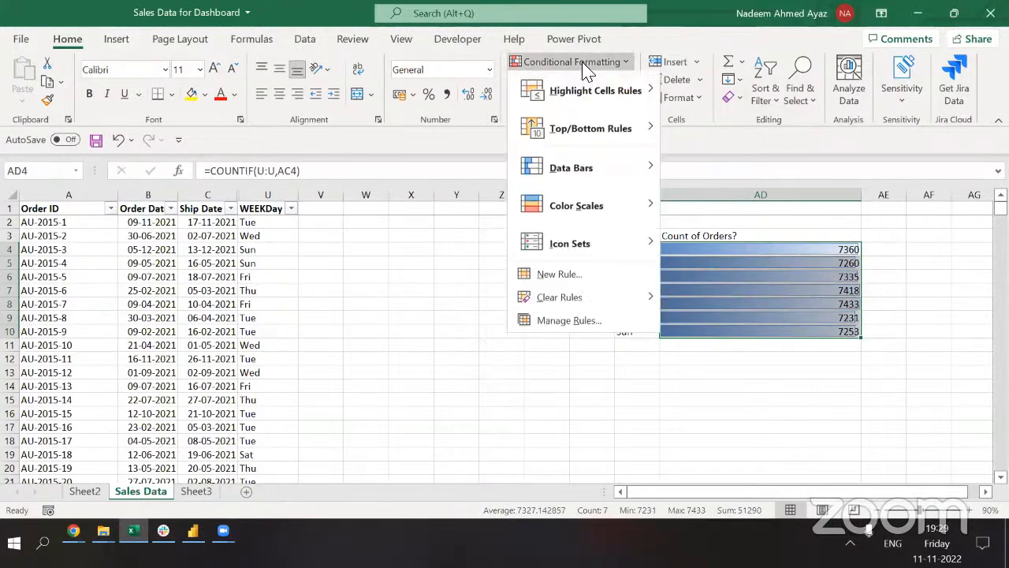
{"action": "mouse_move", "coordinate": [646, 99]}
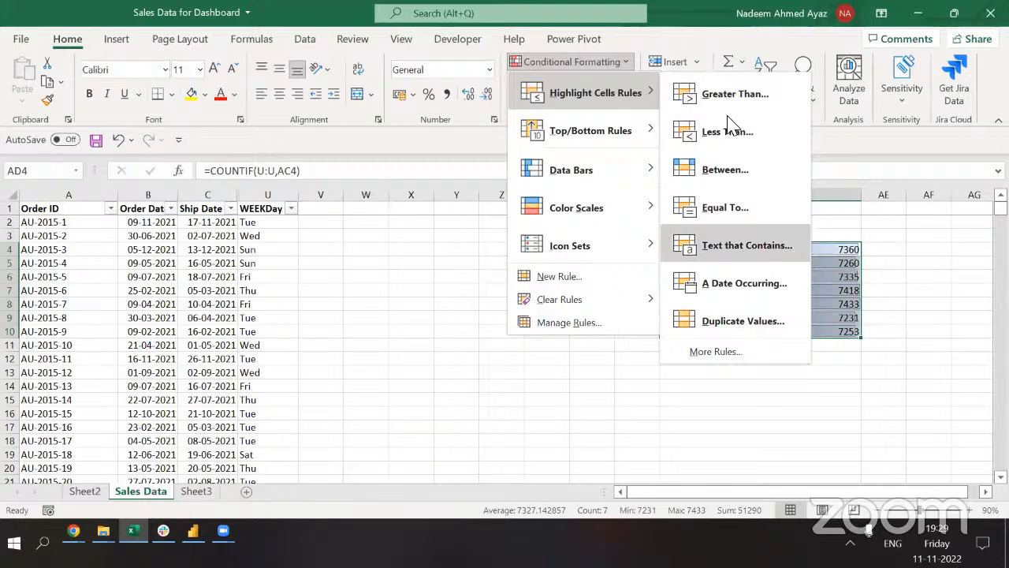
{"action": "left_click", "coordinate": [879, 297]}
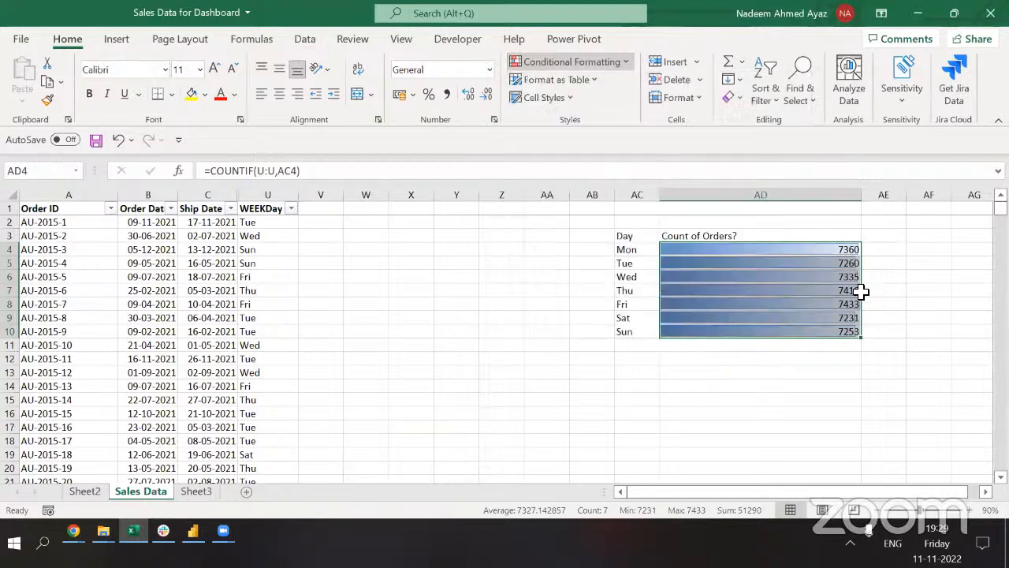
{"action": "left_click", "coordinate": [735, 224]}
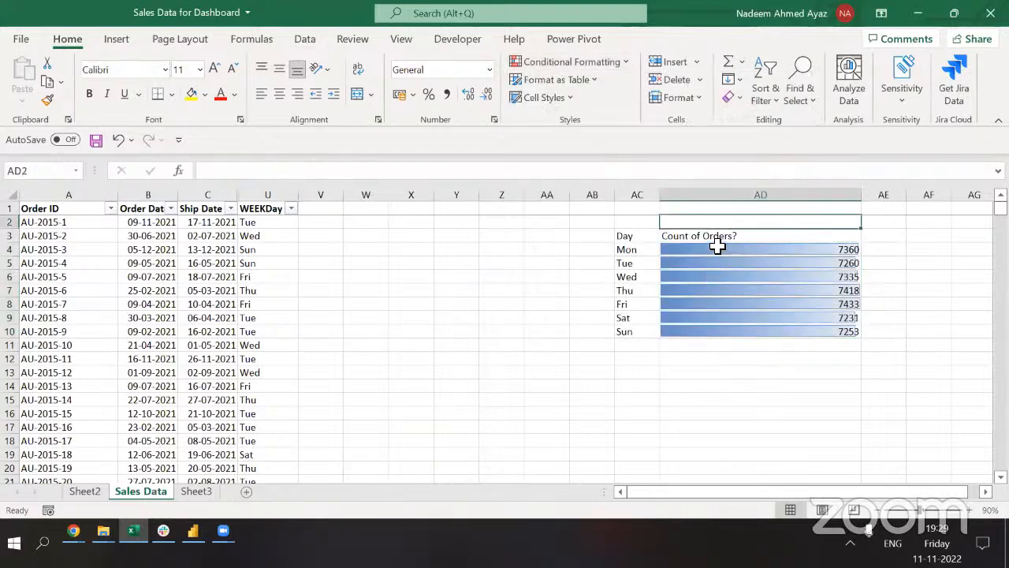
Add the column header "Profit?" in AE3, next to Count of Orders?
{"action": "left_click", "coordinate": [787, 249]}
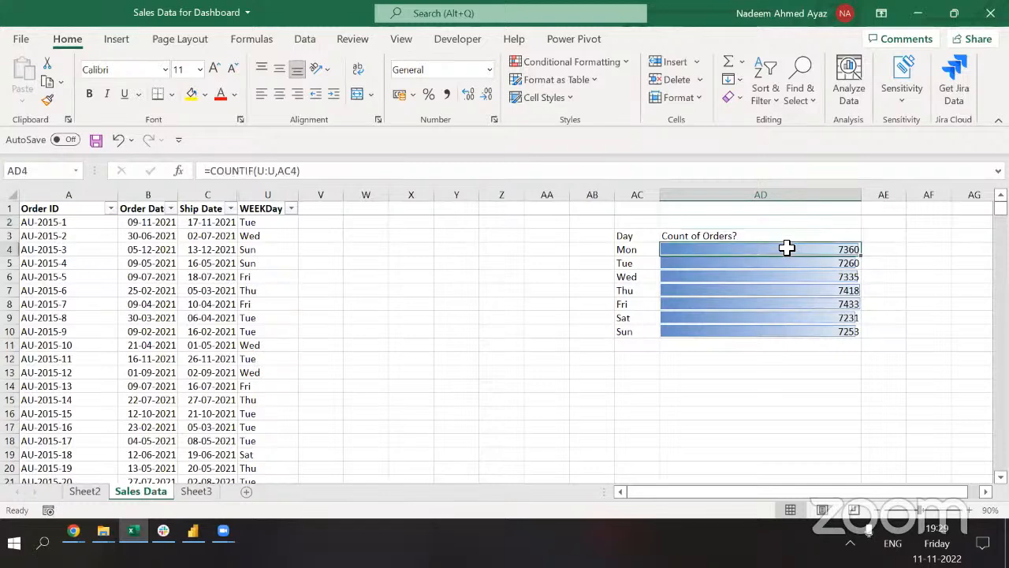
{"action": "key", "text": "Up"}
{"action": "key", "text": "Right"}
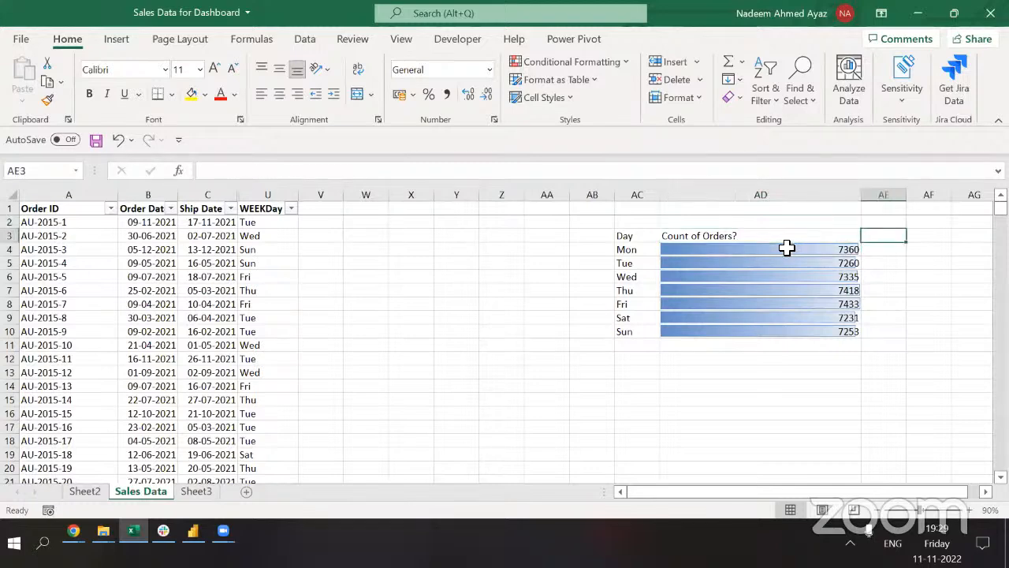
{"action": "type", "text": "Profit?"}
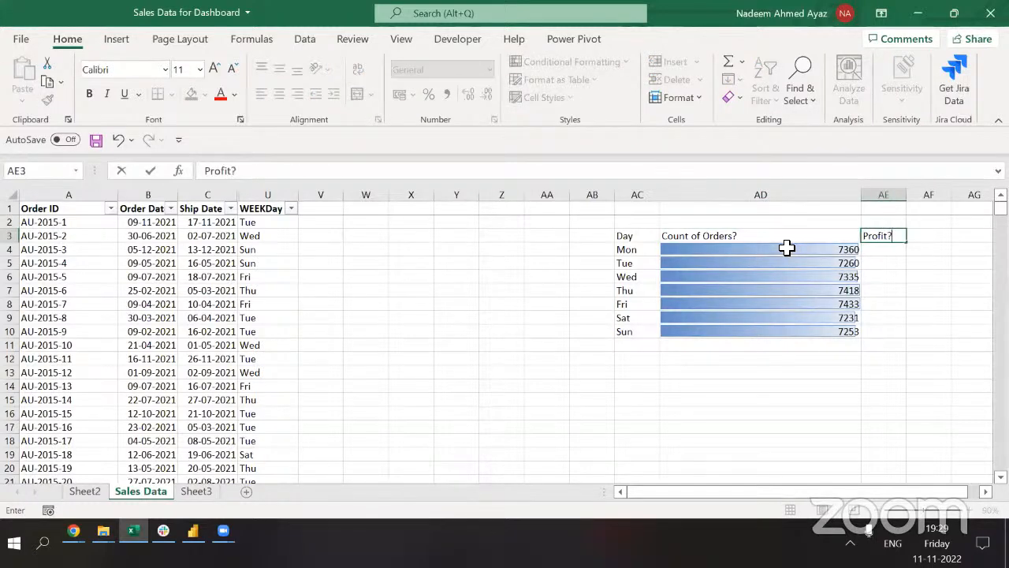
{"action": "key", "text": "Return"}
{"action": "left_click", "coordinate": [787, 249]}
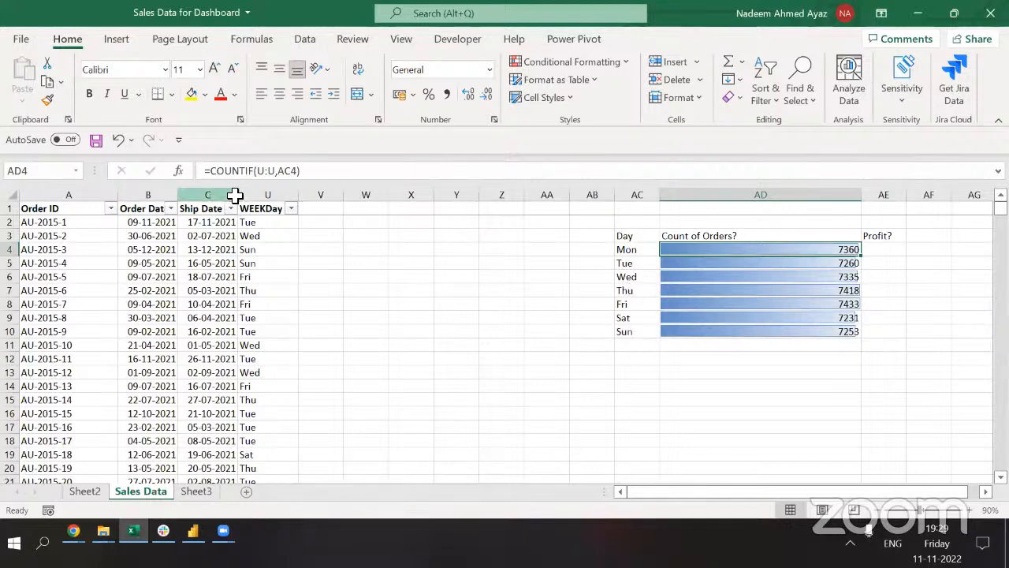
Unhide the hidden columns between Ship Date (C) and WEEKDay (U).
{"action": "left_click_drag", "start_coordinate": [235, 195], "coordinate": [243, 196]}
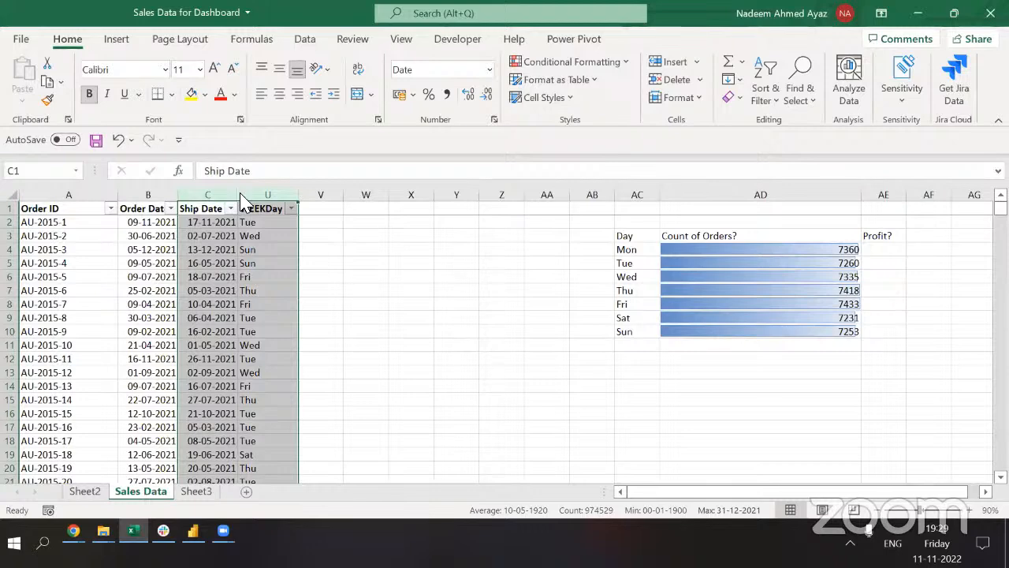
{"action": "key", "text": "alt"}
{"action": "key", "text": "h"}
{"action": "key", "text": "o"}
{"action": "key", "text": "u"}
{"action": "key", "text": "l"}
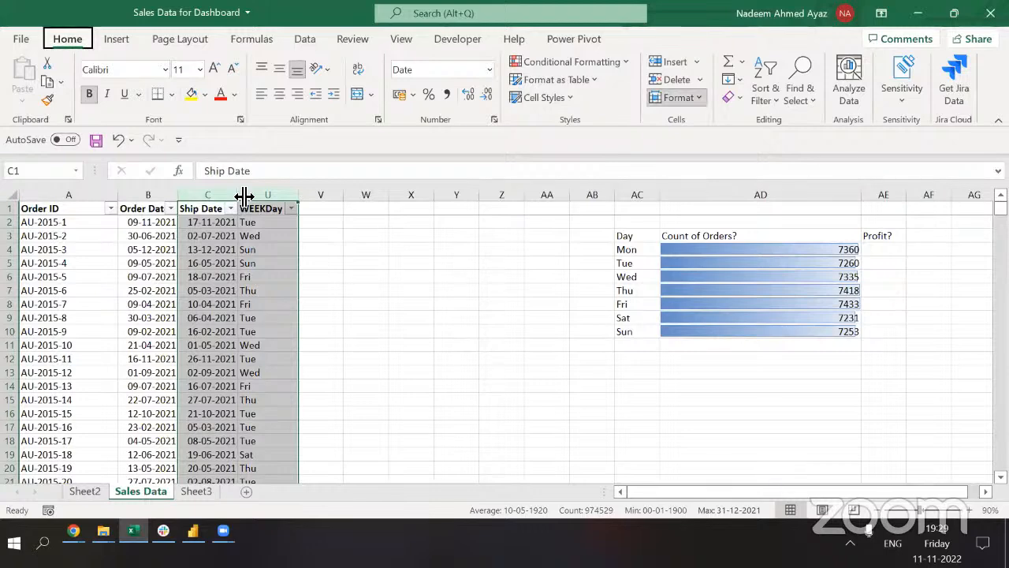
Hide columns C through I, from Ship Date to Discount.
{"action": "key", "text": "Right"}
{"action": "key", "text": "Right"}
{"action": "key", "text": "Right"}
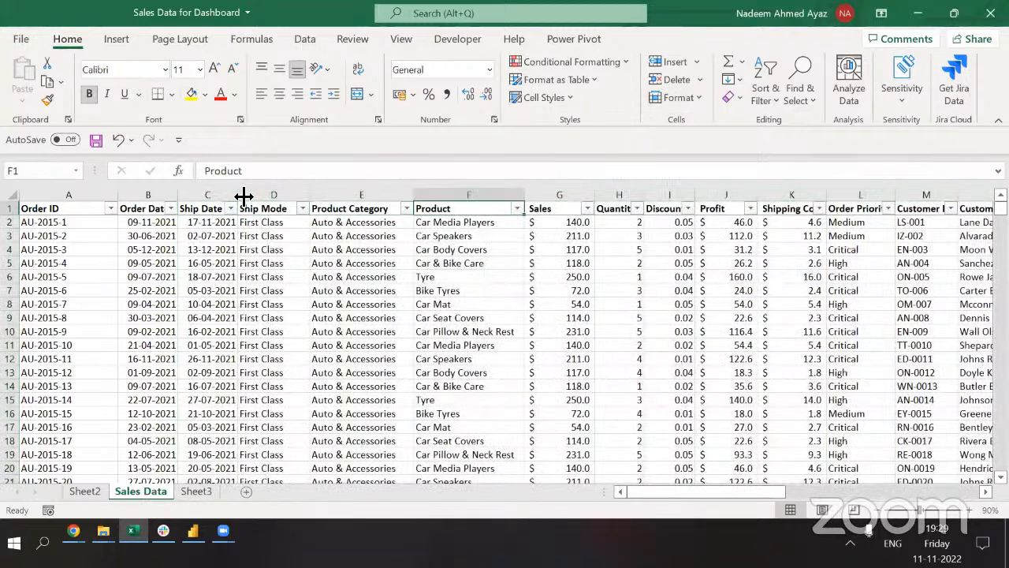
{"action": "key", "text": "Right"}
{"action": "key", "text": "Right"}
{"action": "key", "text": "Right"}
{"action": "key", "text": "ctrl+space"}
{"action": "key", "text": "shift+Left"}
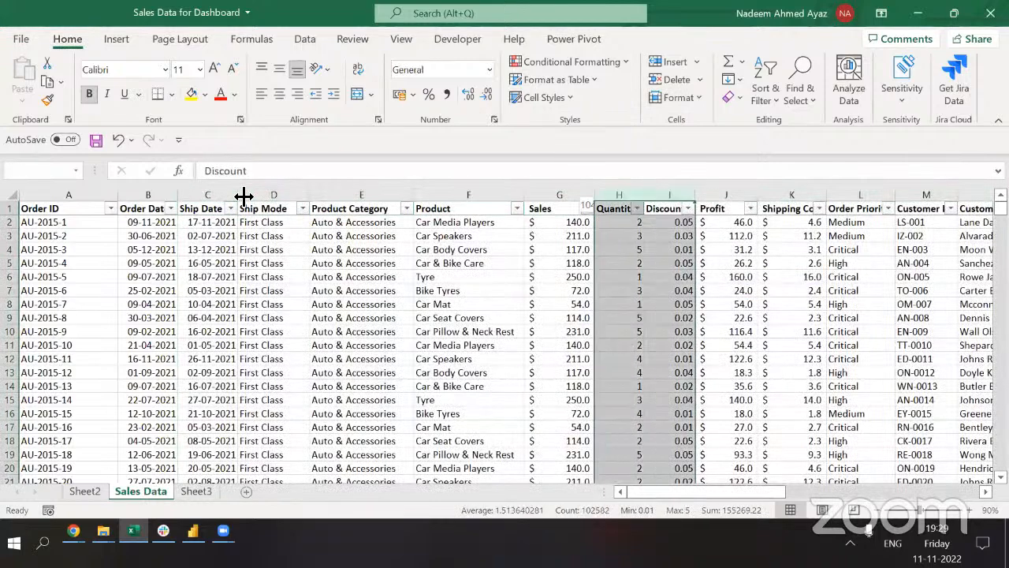
{"action": "key", "text": "shift+Left"}
{"action": "key", "text": "shift+Left"}
{"action": "key", "text": "shift+Left"}
{"action": "key", "text": "shift+Left"}
{"action": "key", "text": "shift+Left"}
{"action": "key", "text": "ctrl+0"}
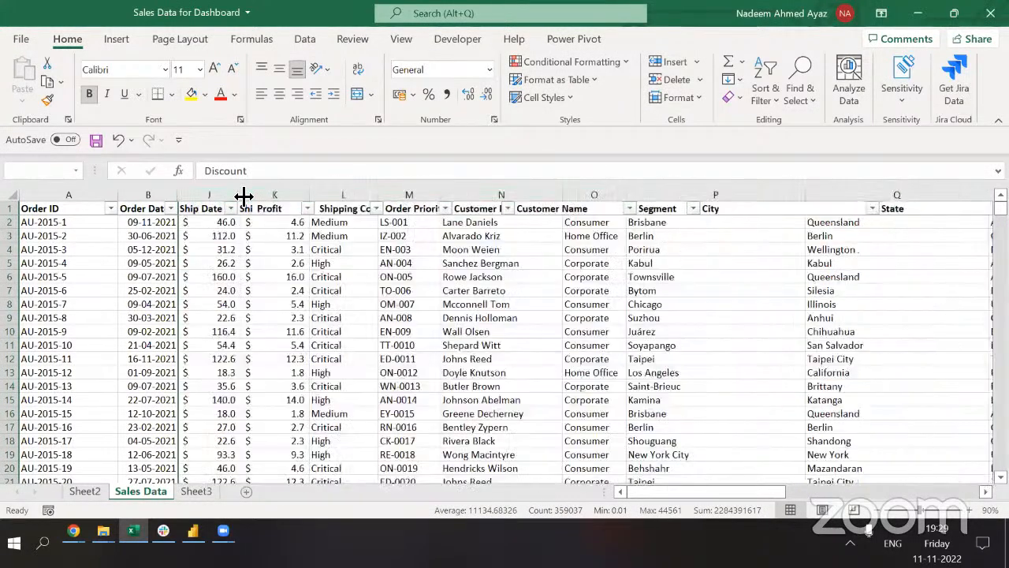
Hide columns K through T, from Shipping Cost to Month, and select cell AE4 under Profit?
{"action": "key", "text": "Right"}
{"action": "key", "text": "Right"}
{"action": "key", "text": "ctrl+space"}
{"action": "key", "text": "ctrl+shift+Right"}
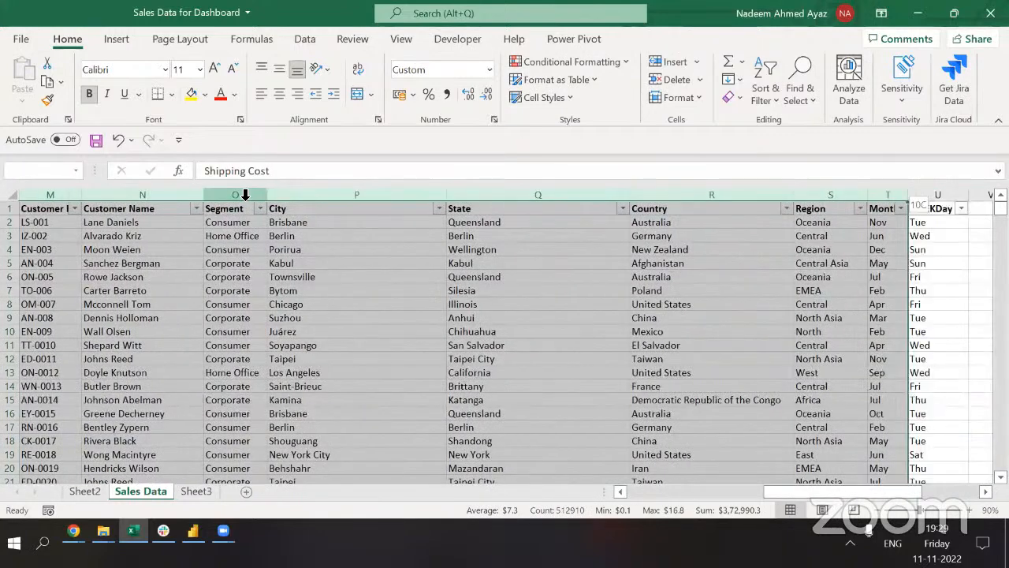
{"action": "key", "text": "shift+Left"}
{"action": "key", "text": "ctrl+0"}
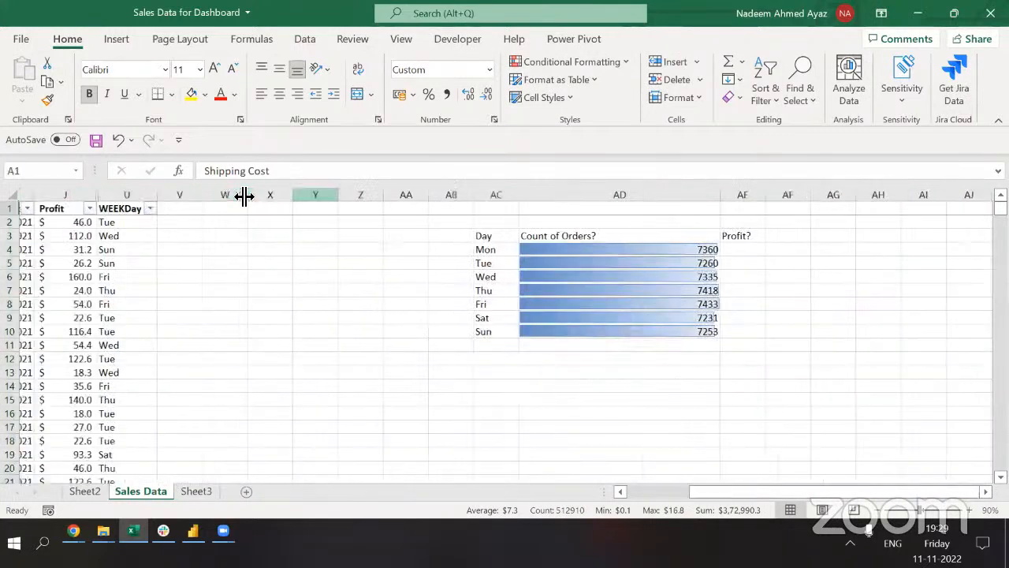
{"action": "key", "text": "ctrl+Home"}
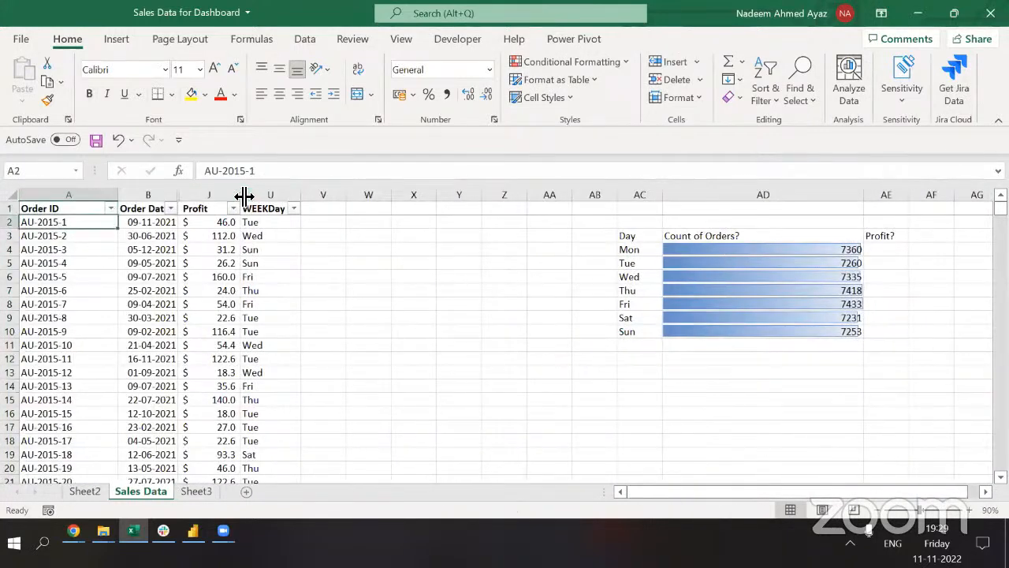
{"action": "left_click", "coordinate": [835, 249]}
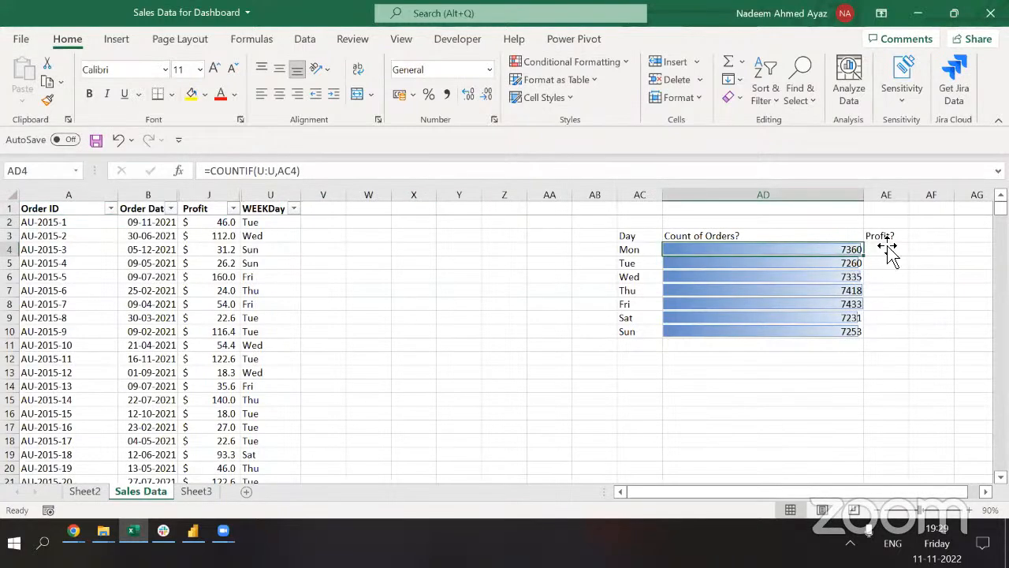
{"action": "left_click", "coordinate": [889, 249]}
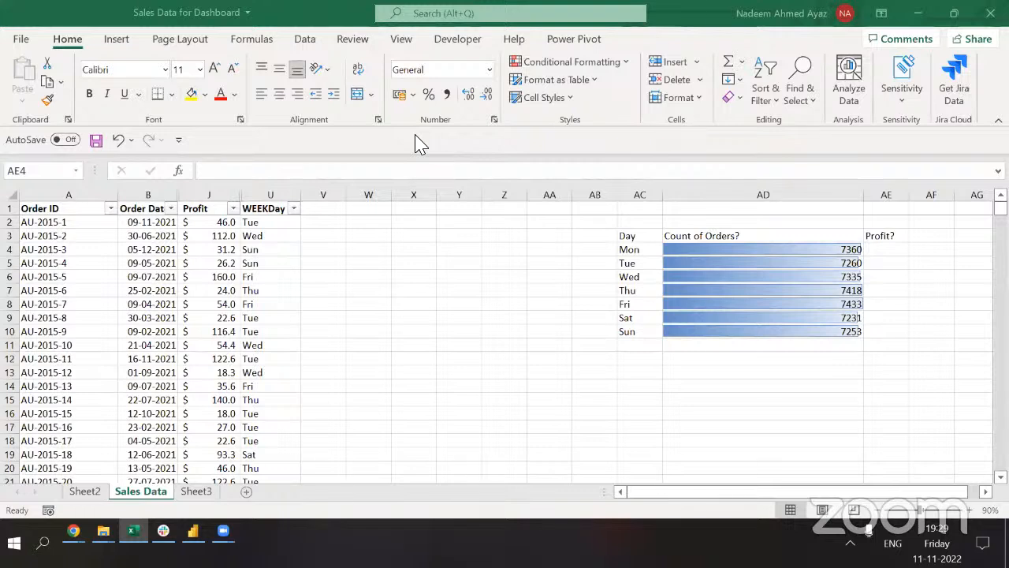
Clear all the weekday formulas in column U below U2, from U3 to the last row.
{"action": "left_click", "coordinate": [269, 225]}
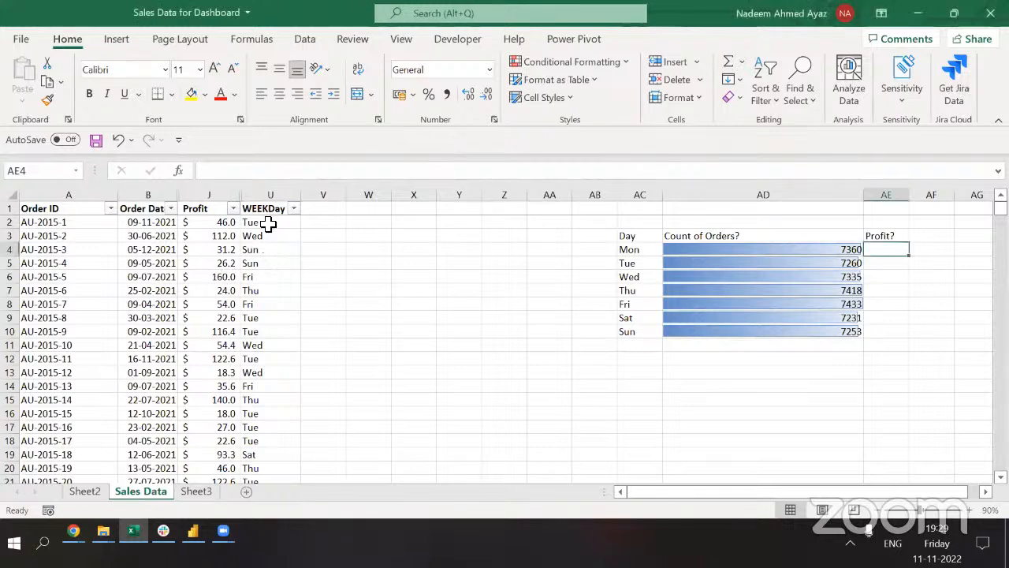
{"action": "left_click", "coordinate": [268, 225]}
{"action": "key", "text": "Down"}
{"action": "key", "text": "ctrl+shift+Down"}
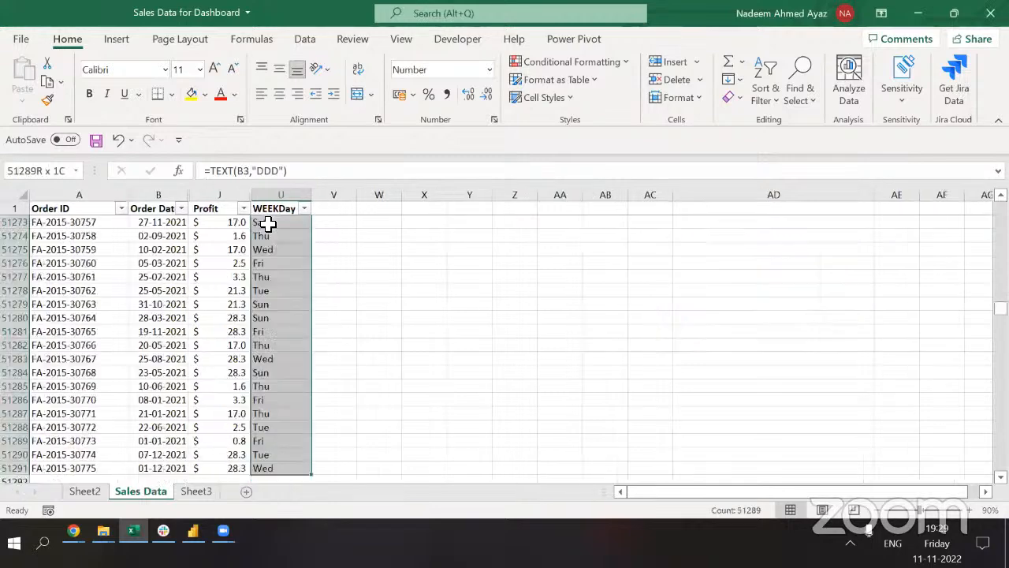
{"action": "key", "text": "Delete"}
{"action": "key", "text": "ctrl+Up"}
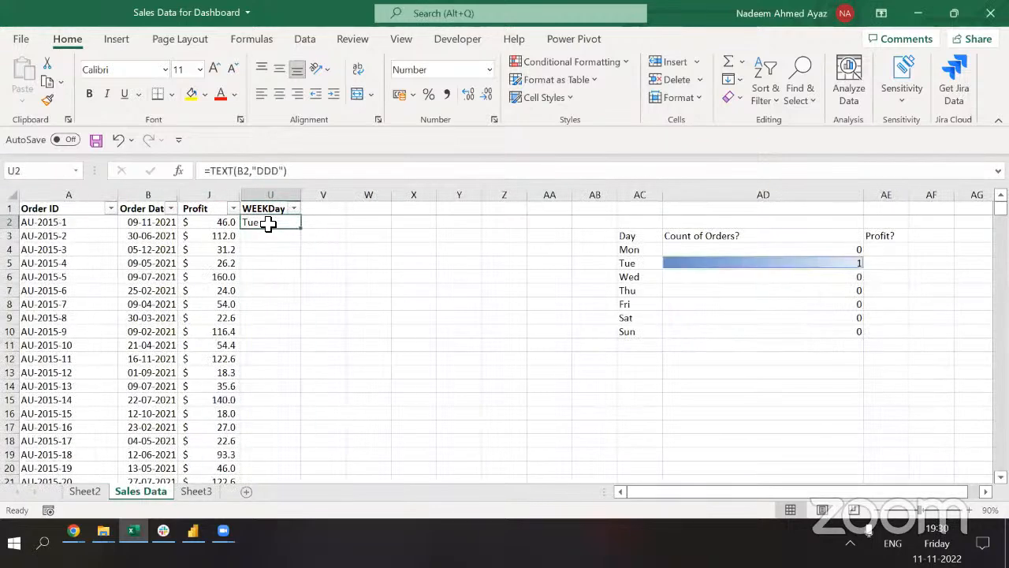
Try filling the weekday formula from U2 down the whole WEEKDay column, and undo the fill.
{"action": "key", "text": "ctrl+c"}
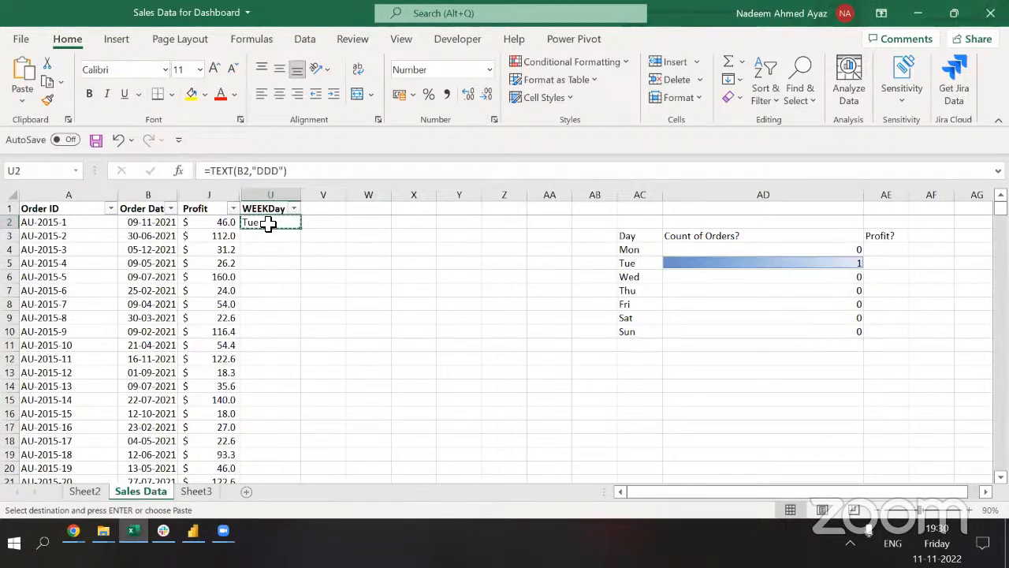
{"action": "key", "text": "shift+Page_Down"}
{"action": "key", "text": "ctrl+Up"}
{"action": "key", "text": "Down"}
{"action": "double_click", "coordinate": [300, 231]}
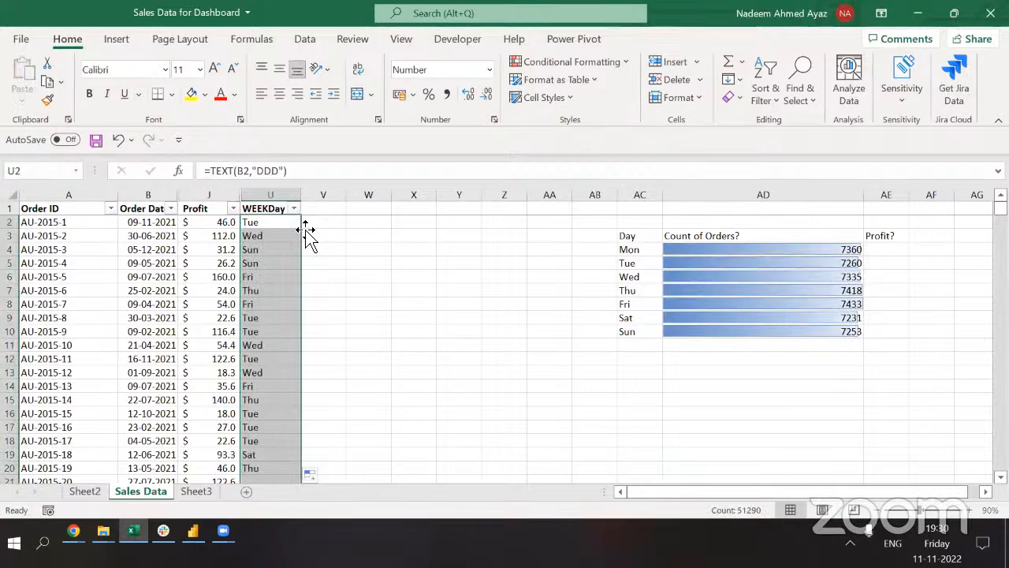
{"action": "key", "text": "ctrl+z"}
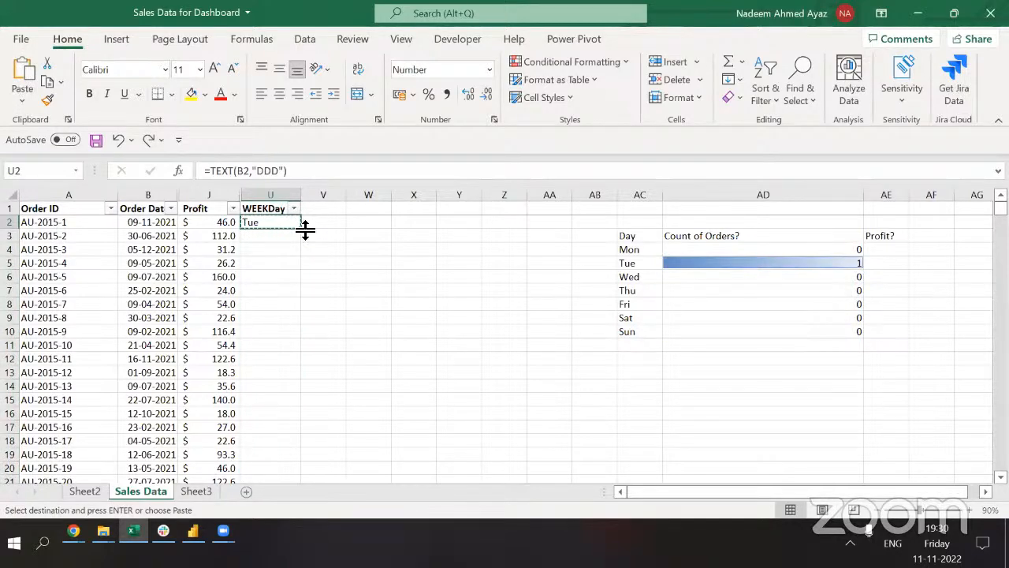
Try extending the selection row by row from the copied U2 down the WEEKDay column, and return to U2.
{"action": "key", "text": "shift+Down"}
{"action": "key", "text": "shift+Down"}
{"action": "key", "text": "shift+Down"}
{"action": "key", "text": "shift+Down"}
{"action": "key", "text": "shift+Down"}
{"action": "key", "text": "shift+Down"}
{"action": "key", "text": "shift+Down"}
{"action": "key", "text": "shift+Down"}
{"action": "key", "text": "shift+Down"}
{"action": "key", "text": "shift+Down"}
{"action": "key", "text": "shift+Down"}
{"action": "key", "text": "shift+Down"}
{"action": "key", "text": "shift+Down"}
{"action": "key", "text": "shift+Down"}
{"action": "key", "text": "shift+Down"}
{"action": "key", "text": "shift+Down"}
{"action": "key", "text": "shift+Down"}
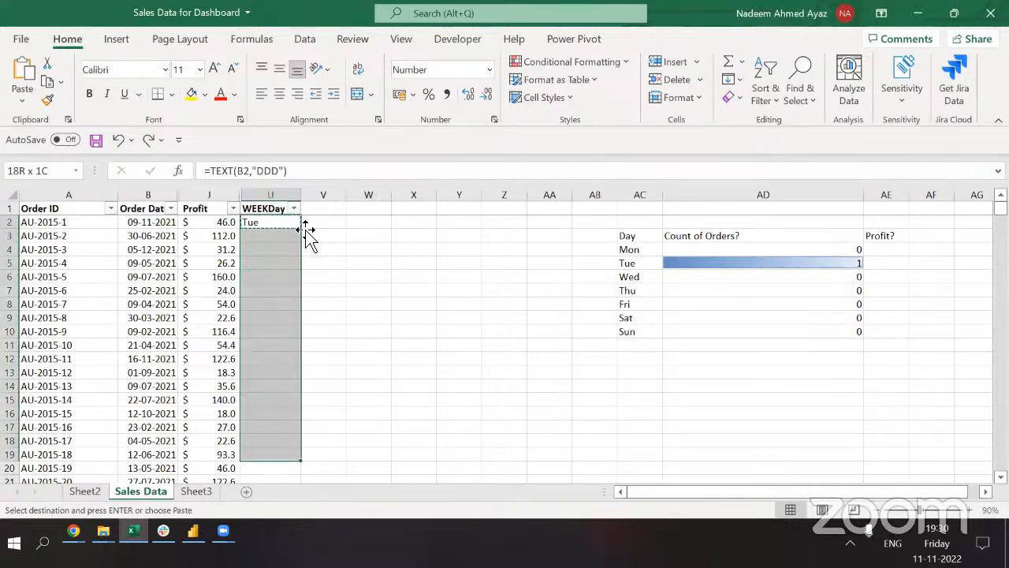
{"action": "key", "text": "shift+Down"}
{"action": "key", "text": "shift+Down"}
{"action": "key", "text": "shift+Down"}
{"action": "key", "text": "shift+Down"}
{"action": "key", "text": "shift+Down"}
{"action": "key", "text": "shift+Down"}
{"action": "key", "text": "shift+Down"}
{"action": "key", "text": "shift+Down"}
{"action": "key", "text": "shift+Down"}
{"action": "key", "text": "shift+Down"}
{"action": "key", "text": "shift+Down"}
{"action": "key", "text": "shift+Down"}
{"action": "key", "text": "shift+Down"}
{"action": "key", "text": "shift+Down"}
{"action": "key", "text": "shift+Down"}
{"action": "key", "text": "shift+Down"}
{"action": "key", "text": "shift+Down"}
{"action": "key", "text": "shift+Down"}
{"action": "key", "text": "shift+Down"}
{"action": "key", "text": "shift+Down"}
{"action": "key", "text": "ctrl+Up"}
{"action": "key", "text": "Down"}
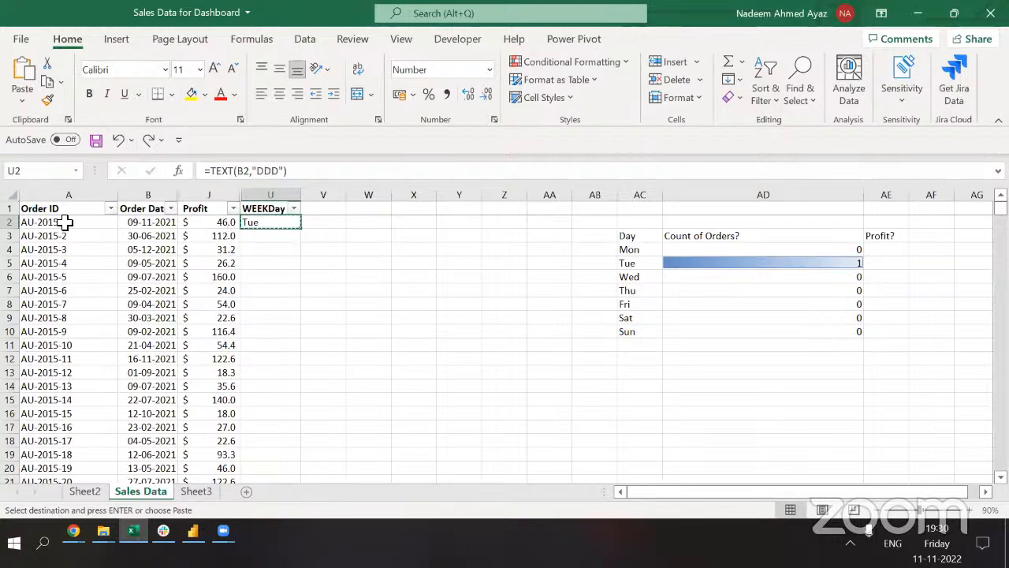
Select the first Order ID in cell A2.
{"action": "left_click", "coordinate": [101, 227]}
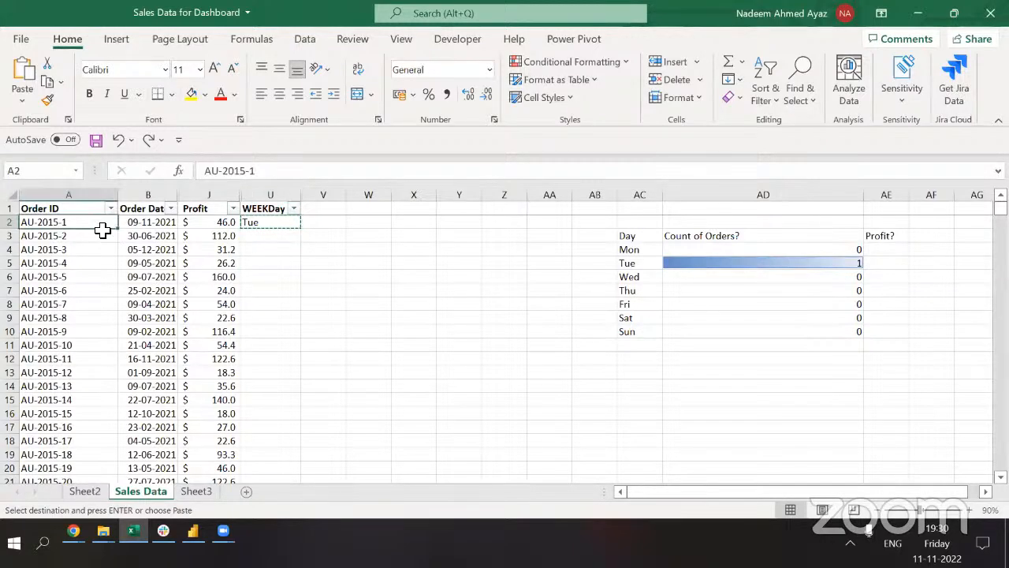
Examine how far the Order ID data extends compared with the WEEKDay column.
{"action": "key", "text": "ctrl+Down"}
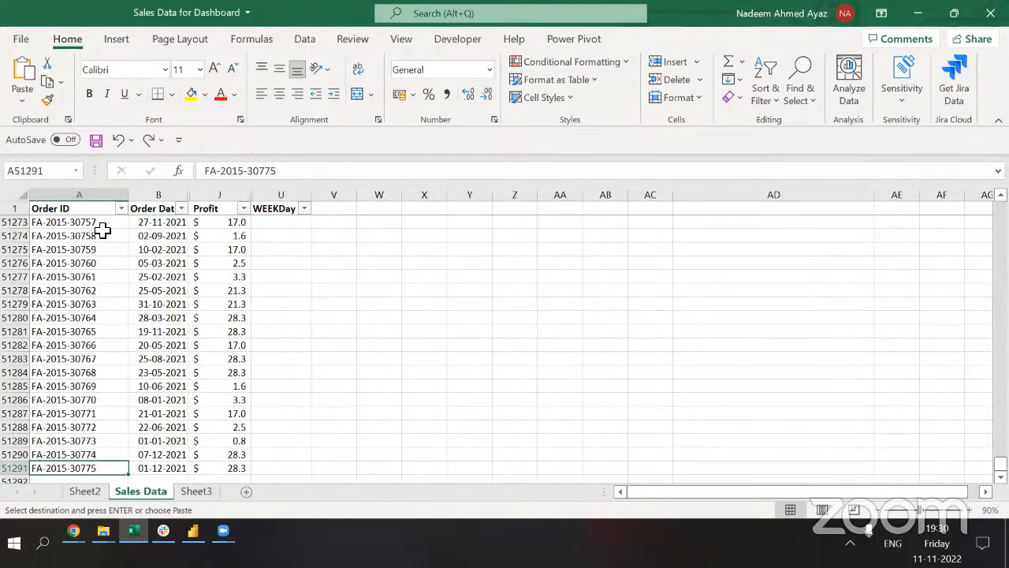
{"action": "key", "text": "ctrl+Up"}
{"action": "key", "text": "Right"}
{"action": "key", "text": "Right"}
{"action": "key", "text": "Right"}
{"action": "key", "text": "Down"}
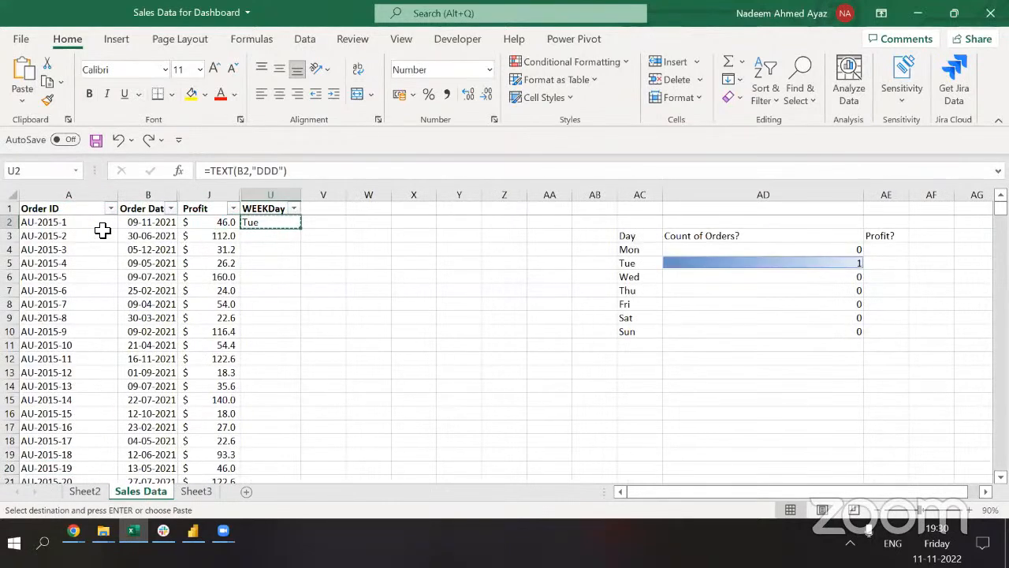
{"action": "key", "text": "Down"}
{"action": "key", "text": "shift+Down"}
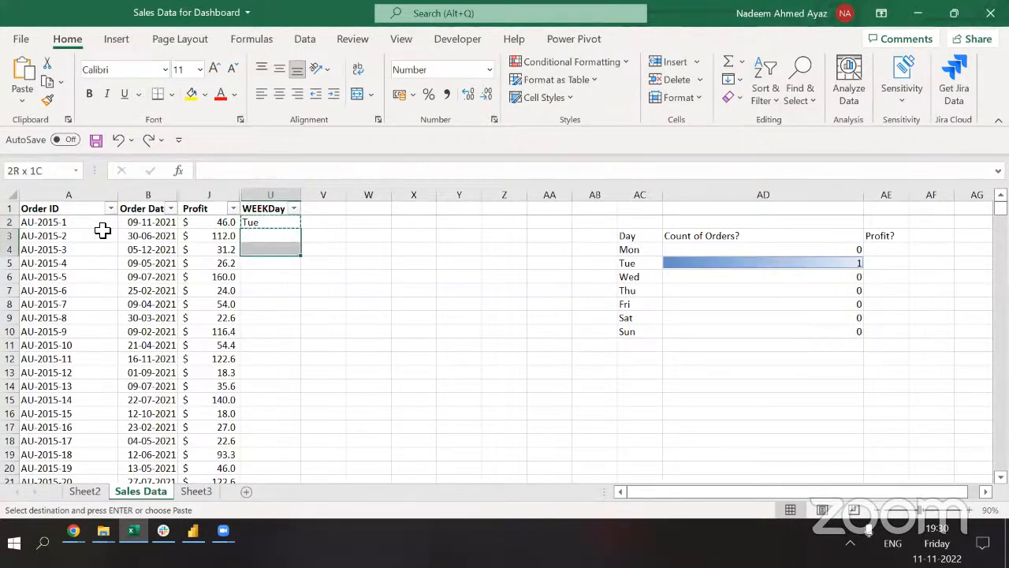
{"action": "key", "text": "Up"}
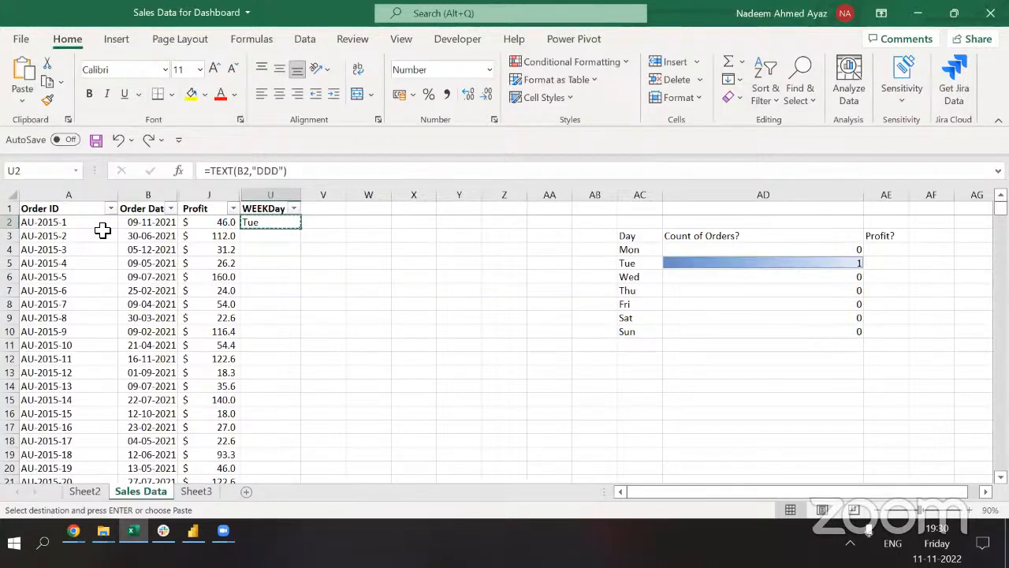
{"action": "key", "text": "Left"}
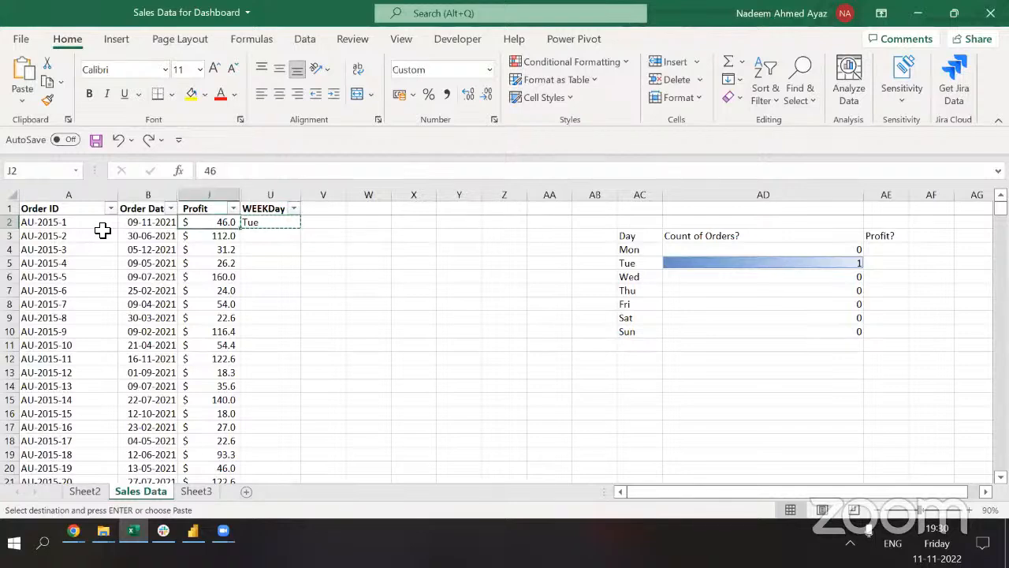
{"action": "key", "text": "Home"}
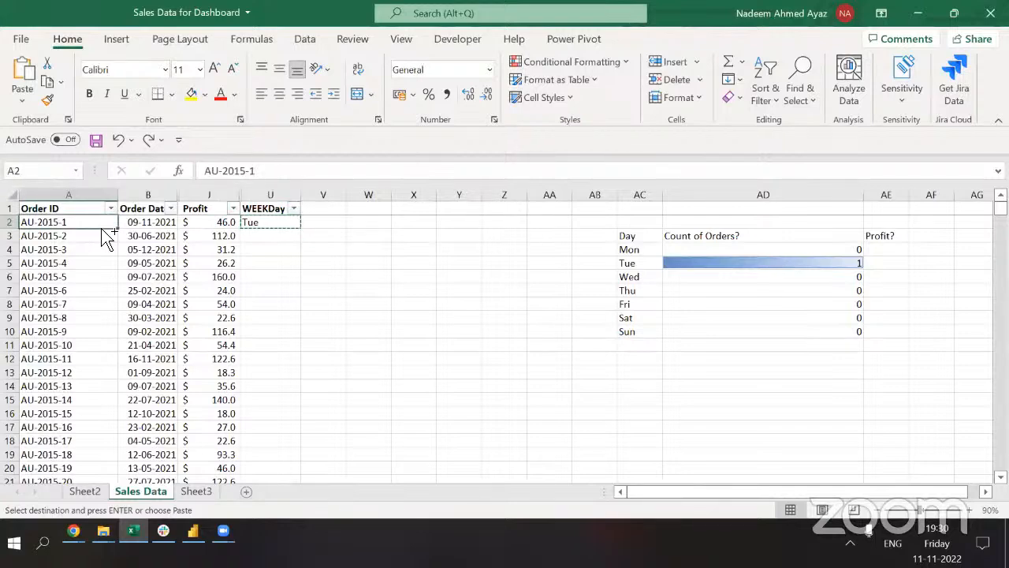
Paste only the formula copied from U2 through the WEEKDay column down to the last data row, U51291.
{"action": "key", "text": "ctrl+Down"}
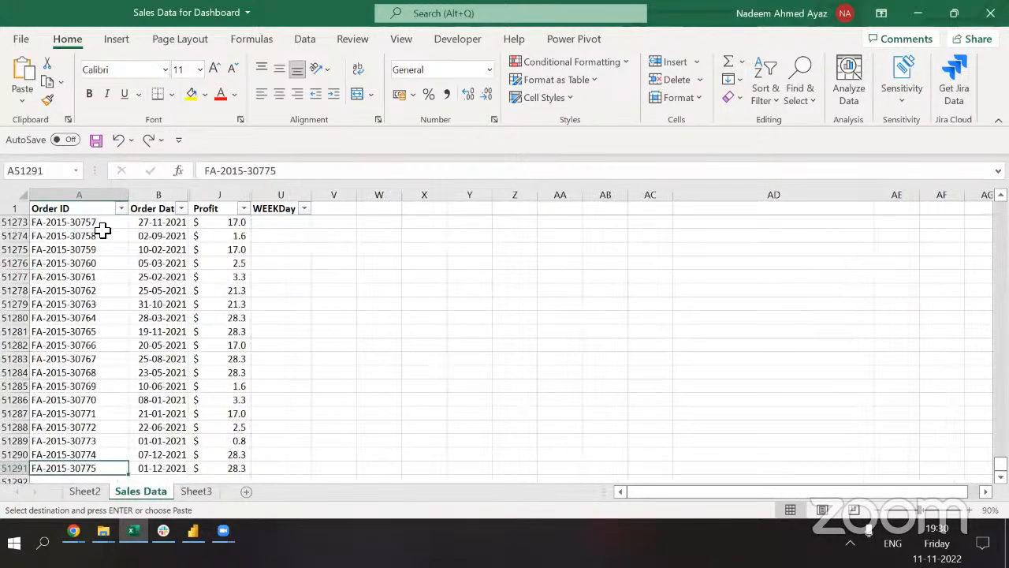
{"action": "key", "text": "ctrl+Right"}
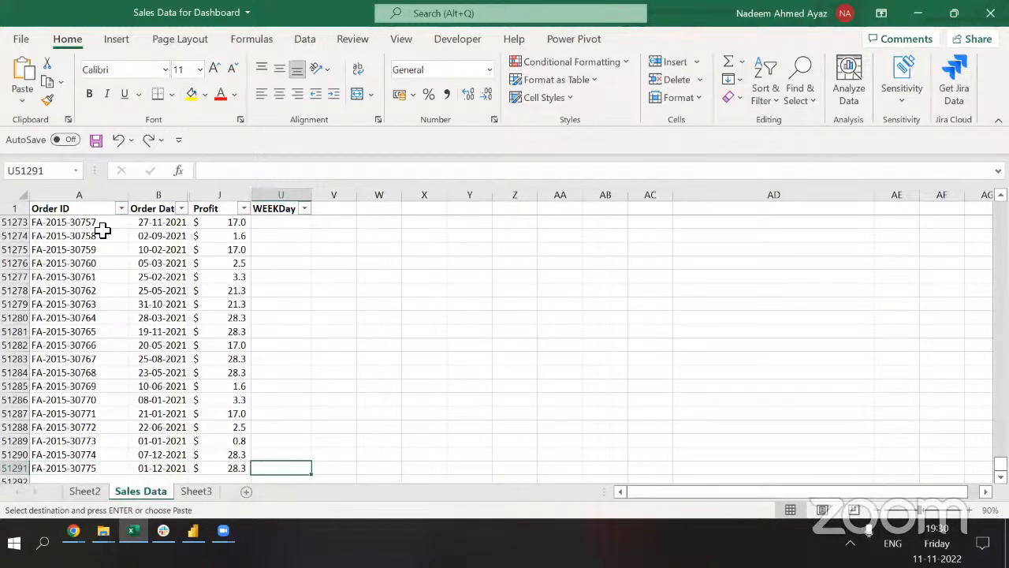
{"action": "key", "text": "ctrl+shift+Up"}
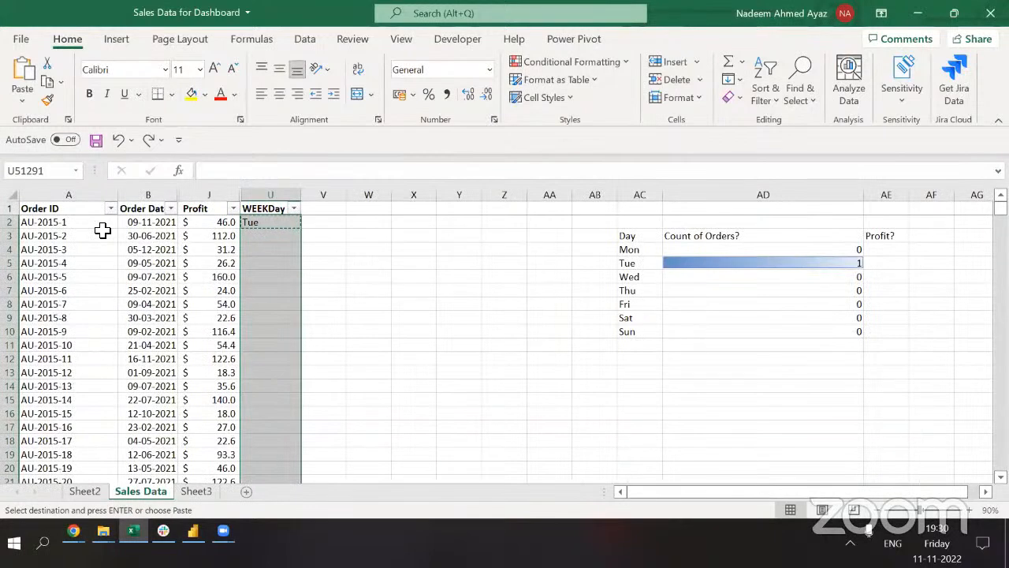
{"action": "key", "text": "ctrl+alt+v"}
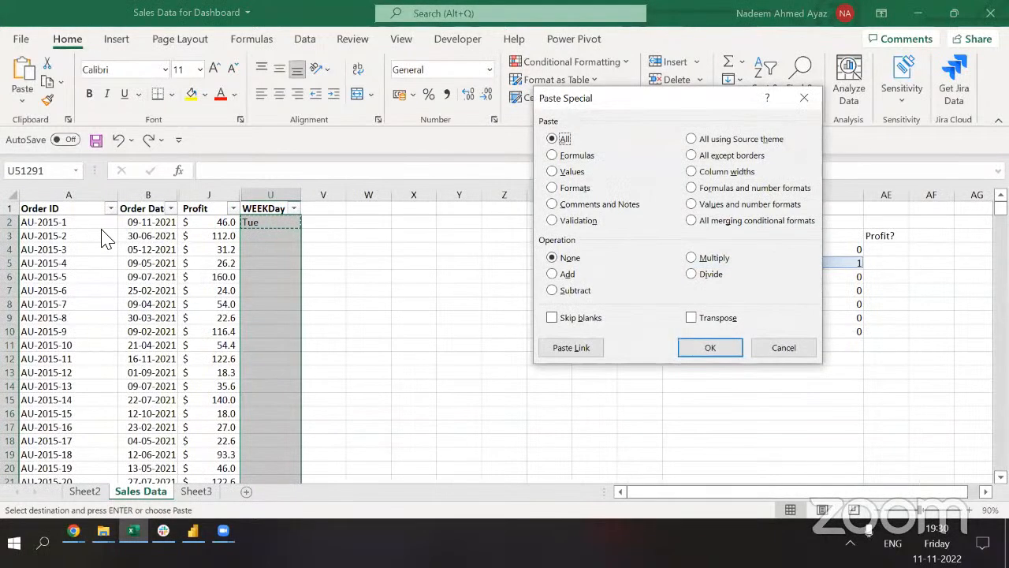
{"action": "key", "text": "f"}
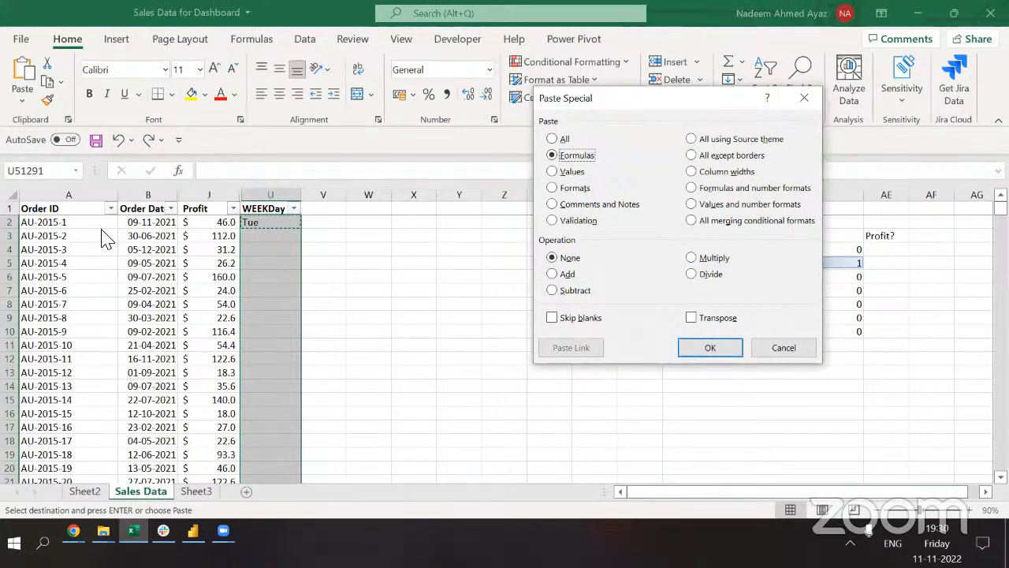
{"action": "key", "text": "Return"}
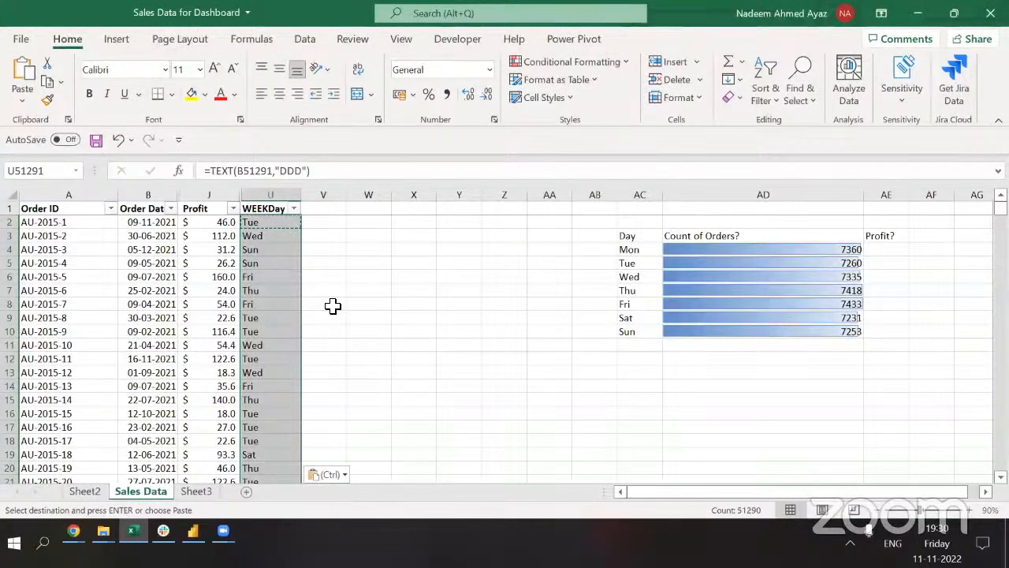
{"action": "key", "text": "Escape"}
Check the weekday formulas in the last and first rows of the WEEKDay column.
{"action": "key", "text": "Up"}
{"action": "key", "text": "Down"}
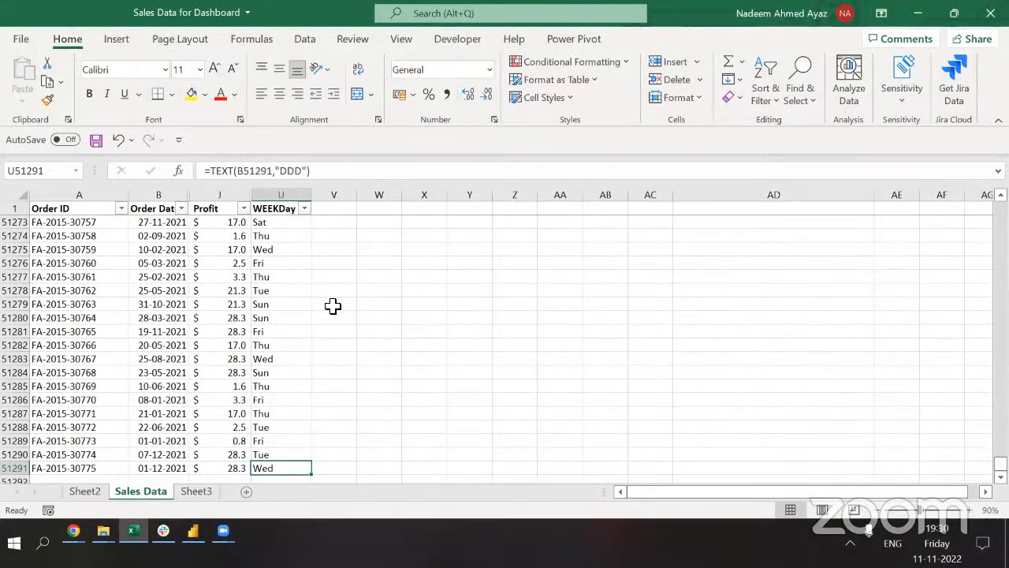
{"action": "key", "text": "ctrl+Up"}
{"action": "key", "text": "Down"}
{"action": "key", "text": "Down"}
{"action": "key", "text": "Down"}
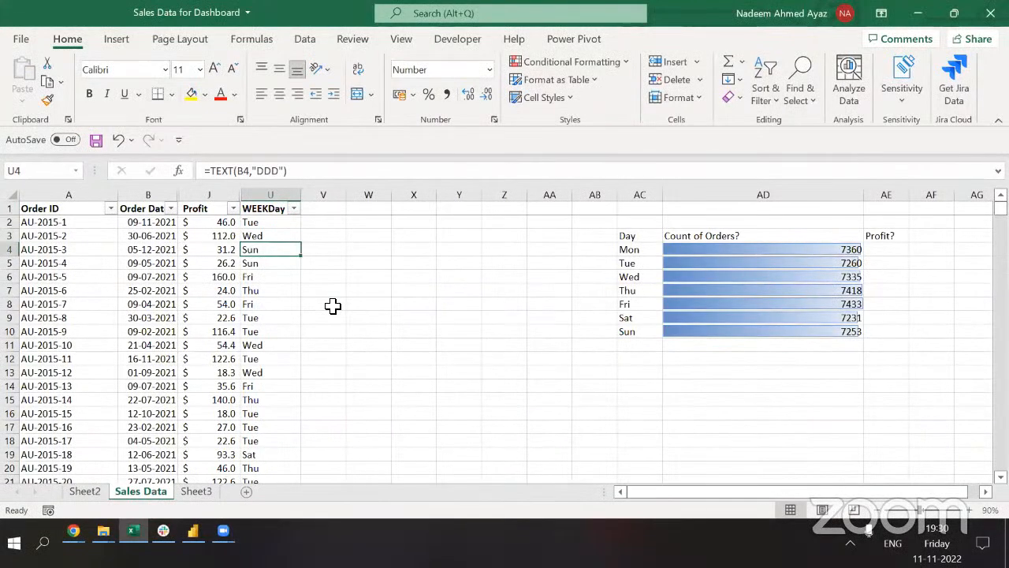
Go to cell AE4 in the Mon row under the Profit? heading.
{"action": "key", "text": "Right"}
{"action": "key", "text": "Right"}
{"action": "key", "text": "Right"}
{"action": "key", "text": "Right"}
{"action": "key", "text": "Right"}
{"action": "key", "text": "Right"}
{"action": "key", "text": "Right"}
{"action": "key", "text": "Right"}
{"action": "key", "text": "Right"}
{"action": "key", "text": "Right"}
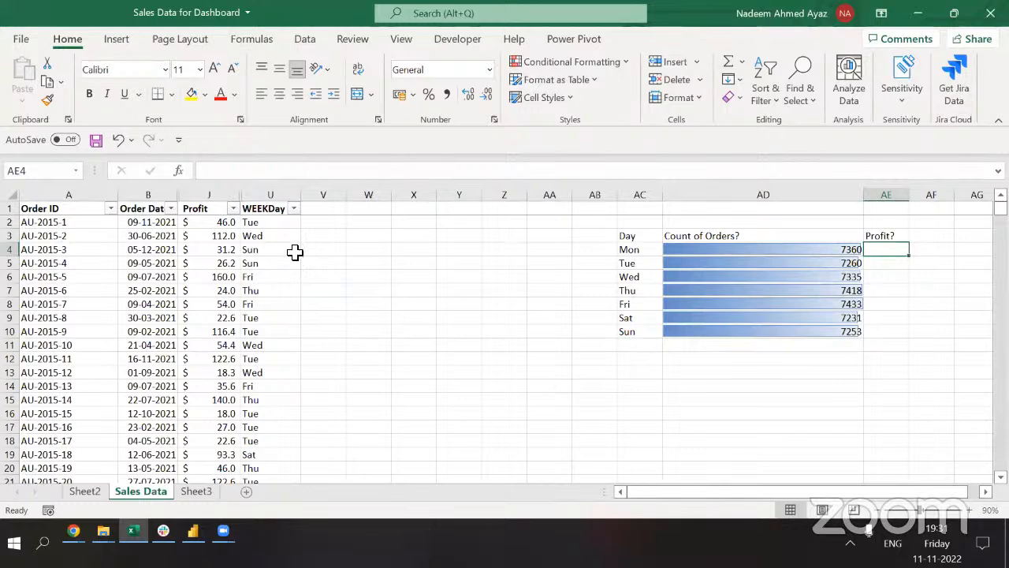
Filter the WEEKDay column to show only Mon.
{"action": "left_click", "coordinate": [293, 210]}
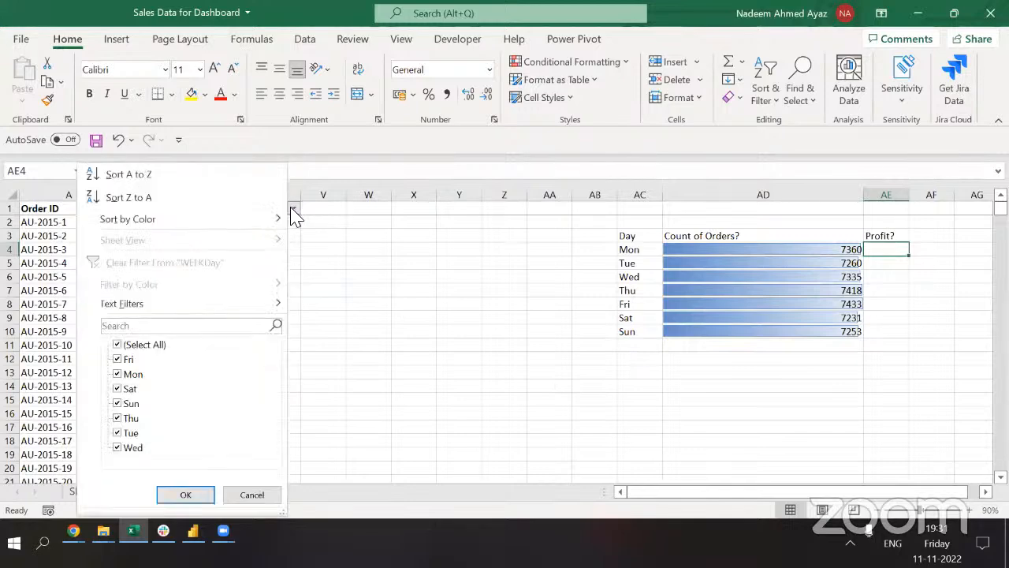
{"action": "left_click", "coordinate": [144, 345]}
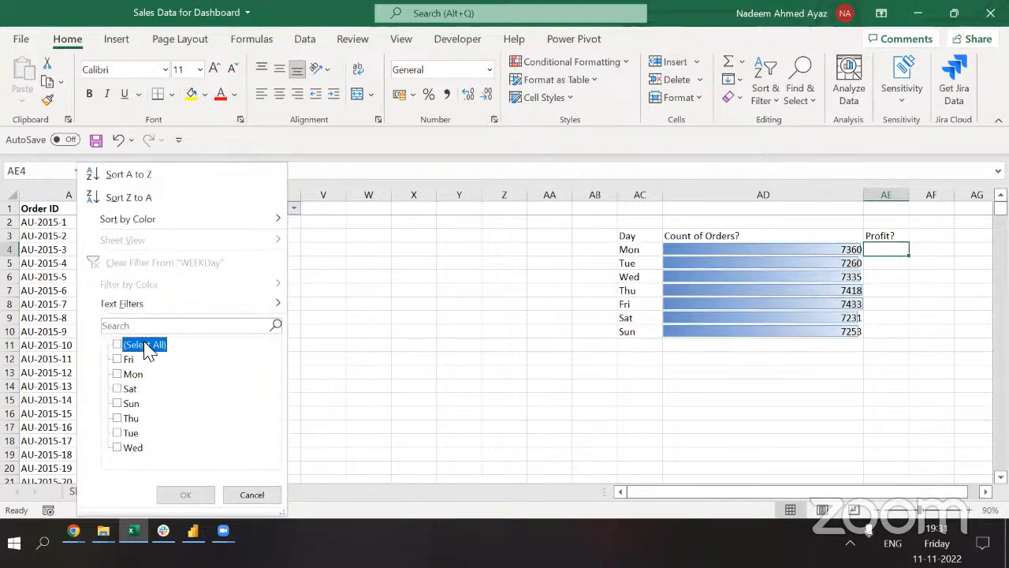
{"action": "left_click", "coordinate": [117, 376]}
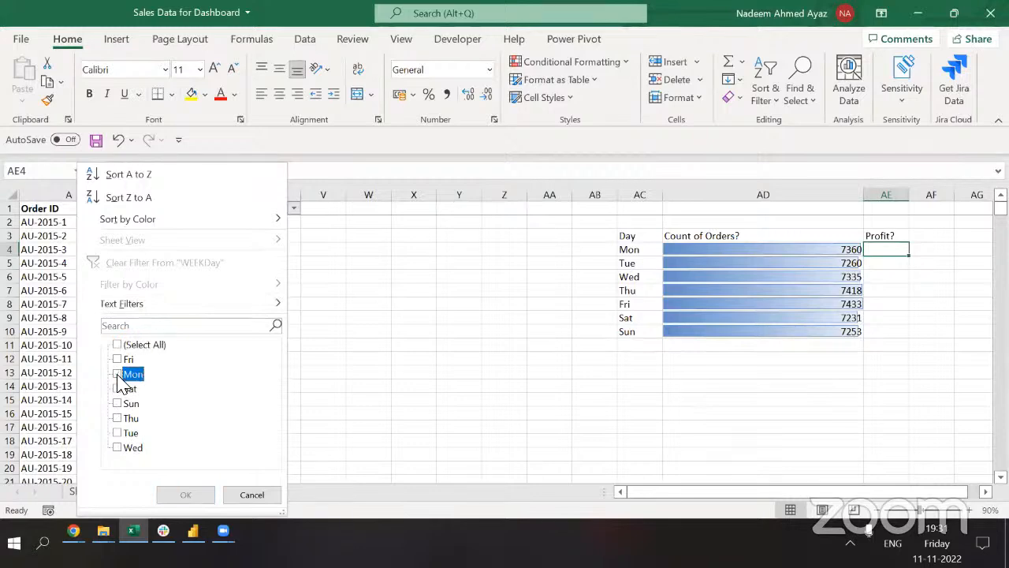
{"action": "left_click", "coordinate": [118, 375]}
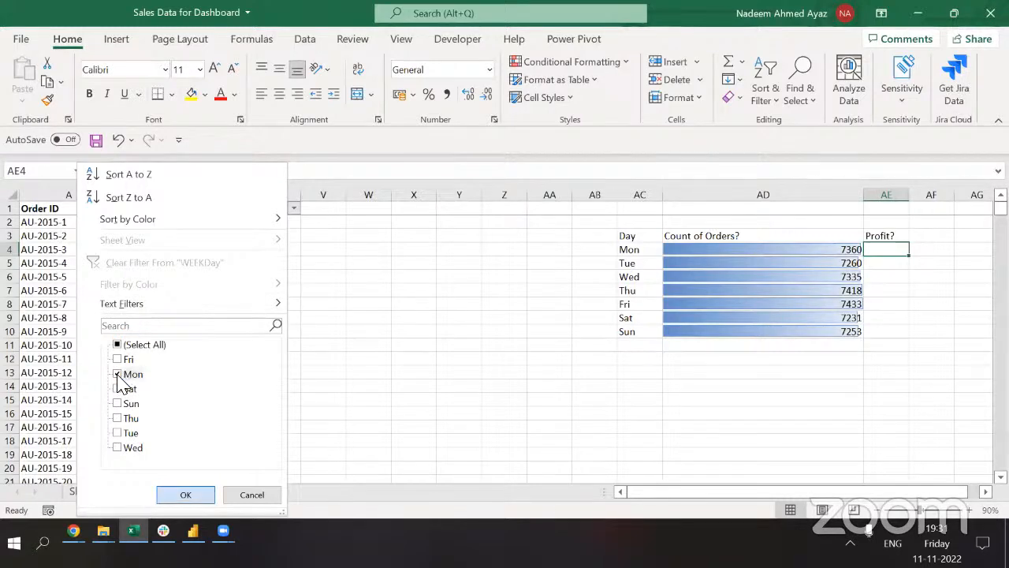
{"action": "key", "text": "Return"}
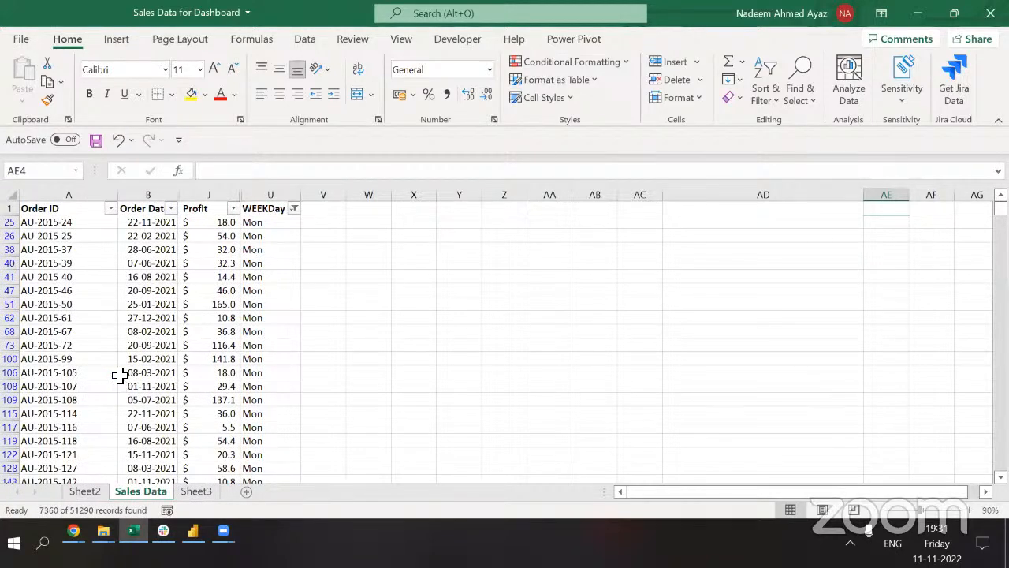
Select the whole Profit column to read the sum of the filtered Monday orders.
{"action": "key", "text": "Left"}
{"action": "key", "text": "Down"}
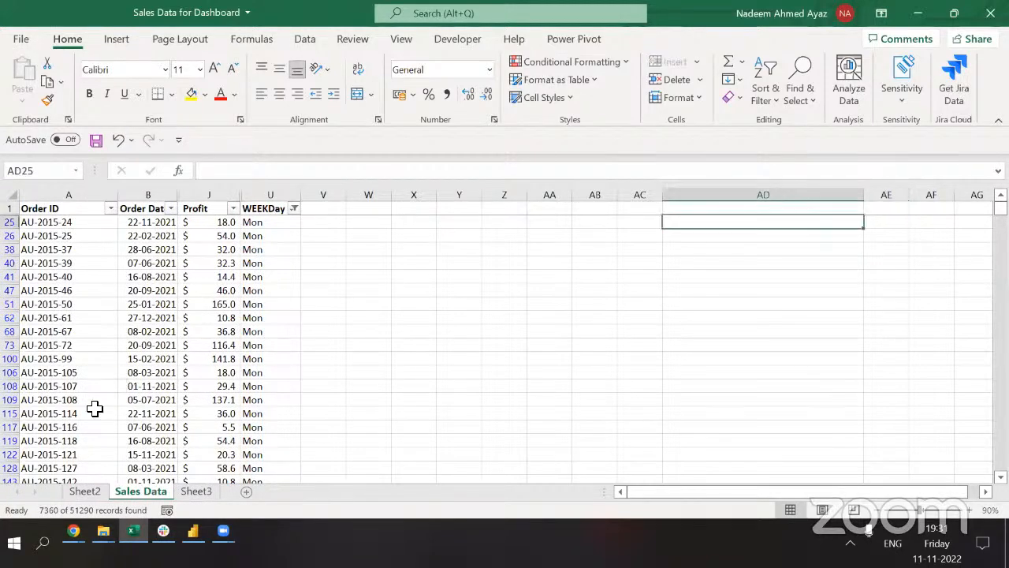
{"action": "left_click", "coordinate": [236, 277]}
{"action": "key", "text": "ctrl+space"}
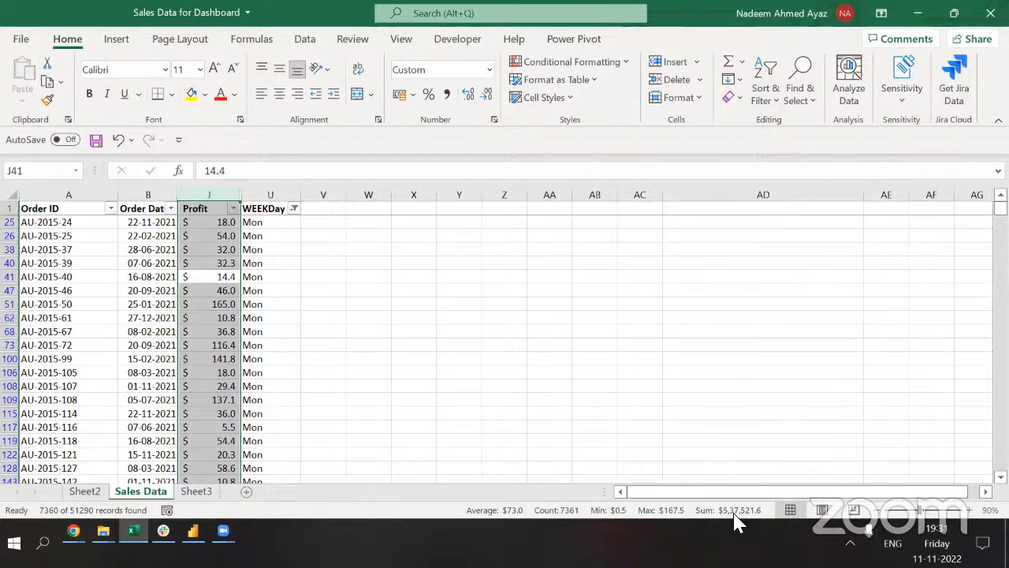
Turn off filtering on the sales data, starting from the Profit header.
{"action": "key", "text": "ctrl+Up"}
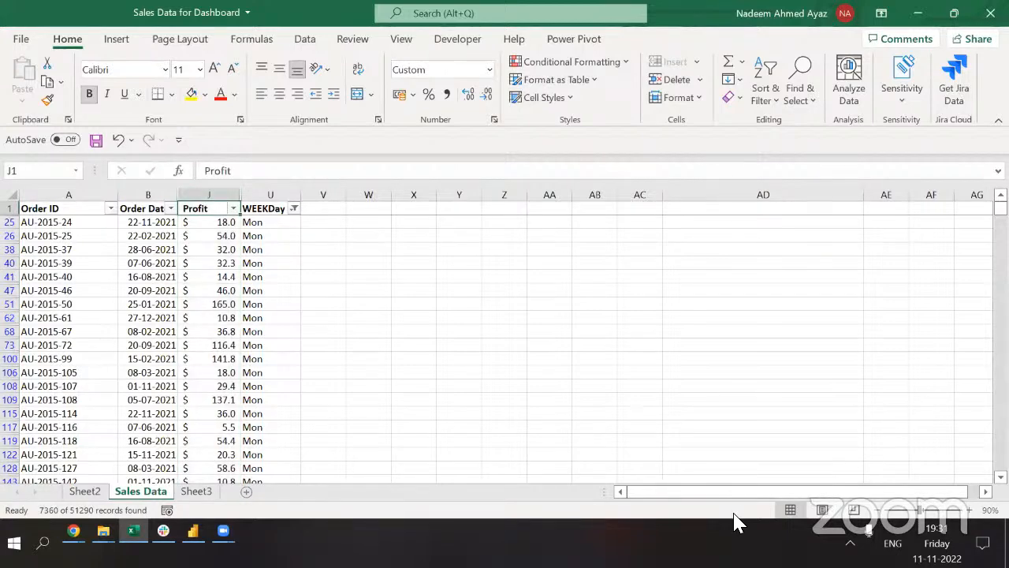
{"action": "key", "text": "ctrl+shift+l"}
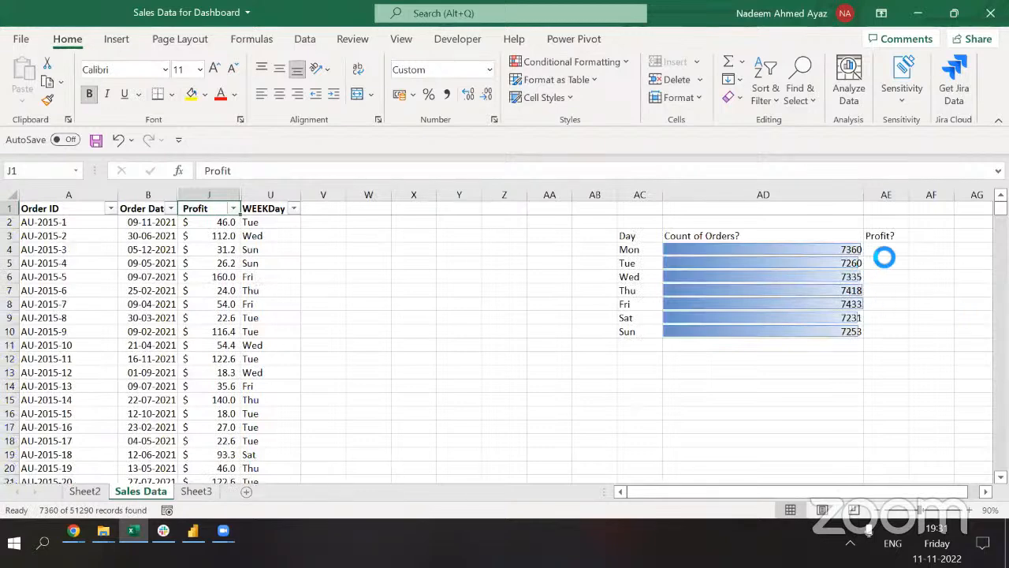
{"action": "key", "text": "Down"}
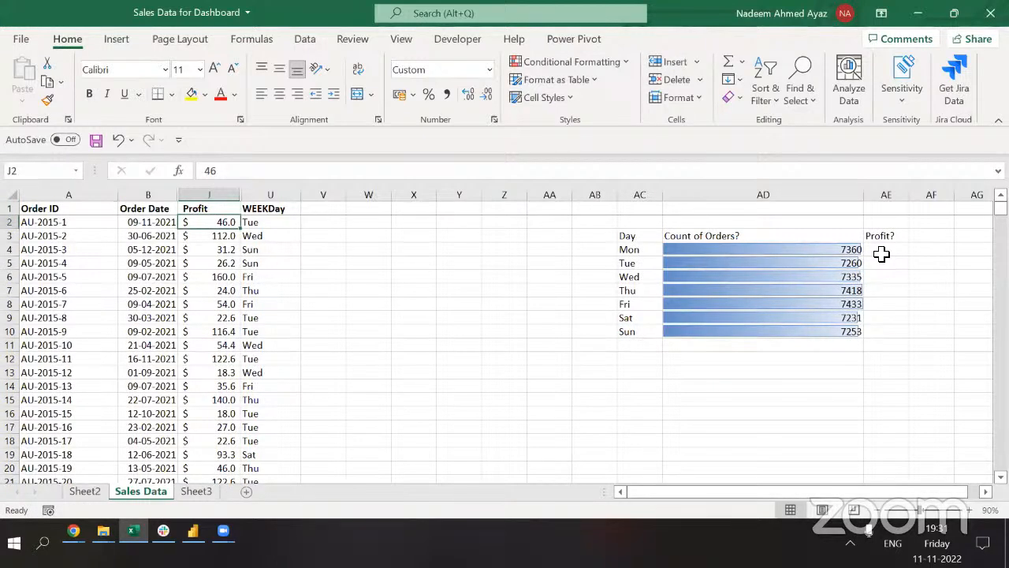
Enter =SUMIF(U:U,AC4,J:J) in AE4 to total the profit for Mon.
{"action": "left_click", "coordinate": [881, 253]}
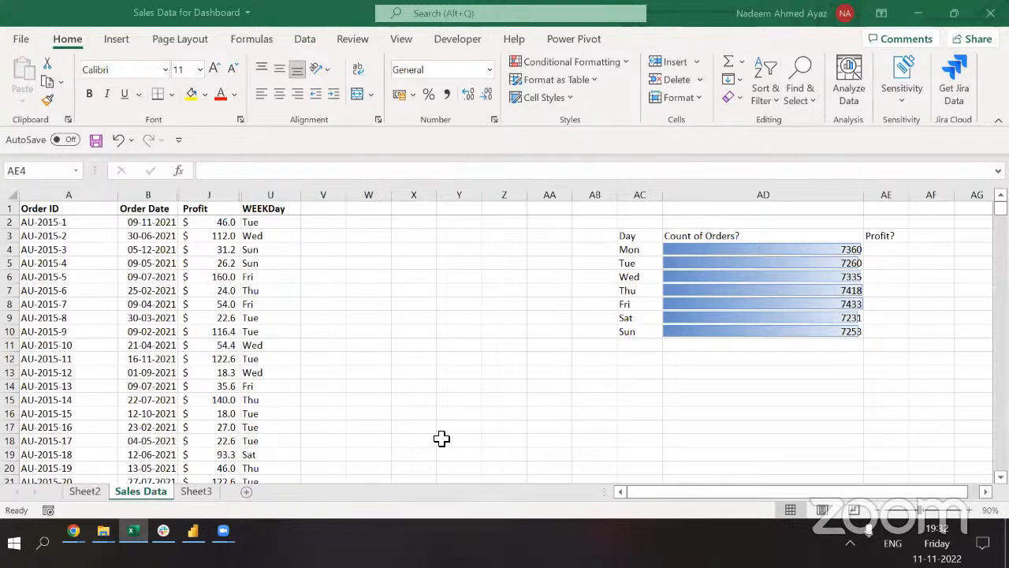
{"action": "left_click", "coordinate": [748, 246]}
{"action": "left_click", "coordinate": [677, 296]}
{"action": "type", "text": "=sum"}
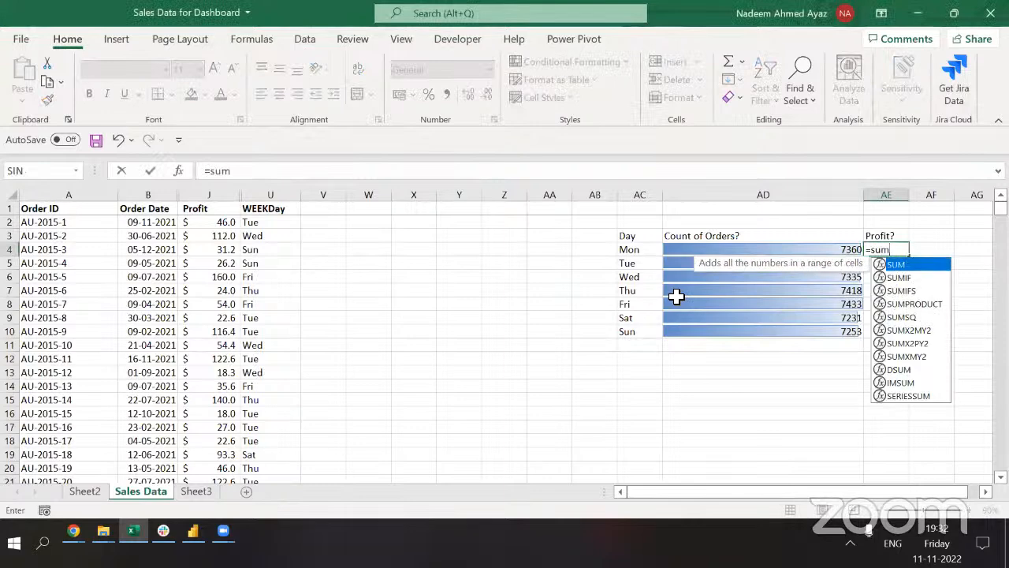
{"action": "key", "text": "Tab"}
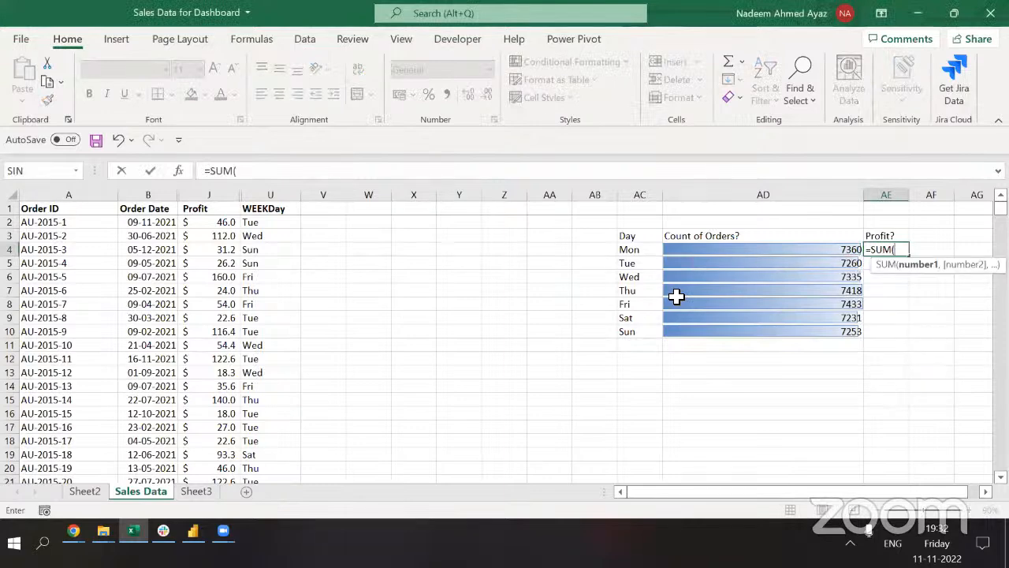
{"action": "key", "text": "BackSpace"}
{"action": "type", "text": "IF"}
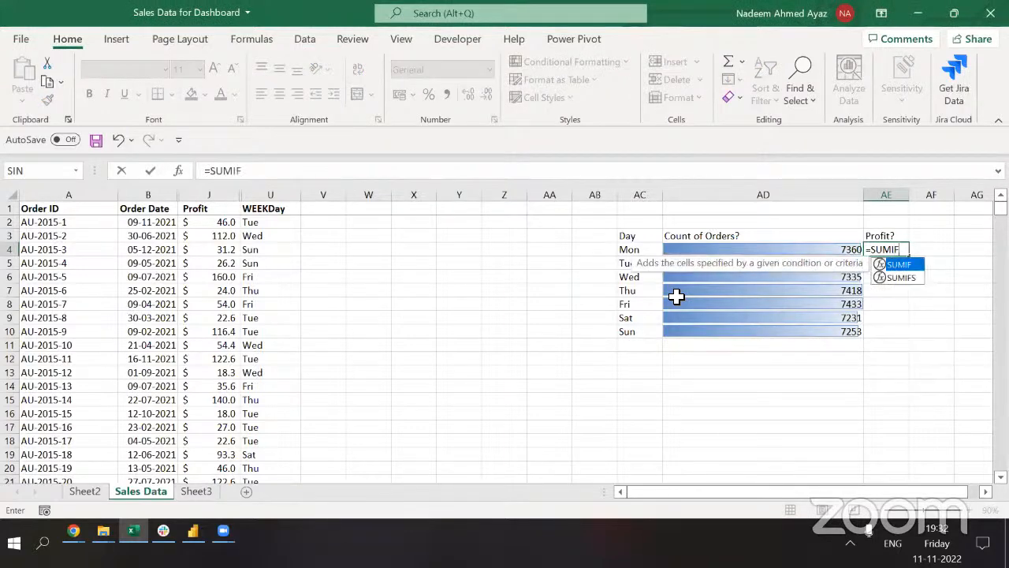
{"action": "key", "text": "Tab"}
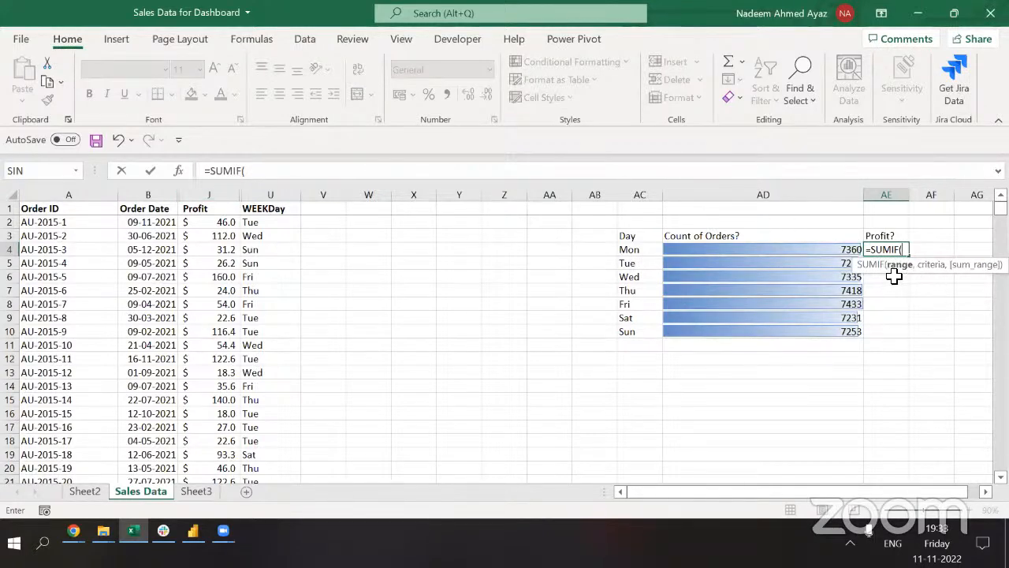
{"action": "left_click", "coordinate": [269, 194]}
{"action": "type", "text": ","}
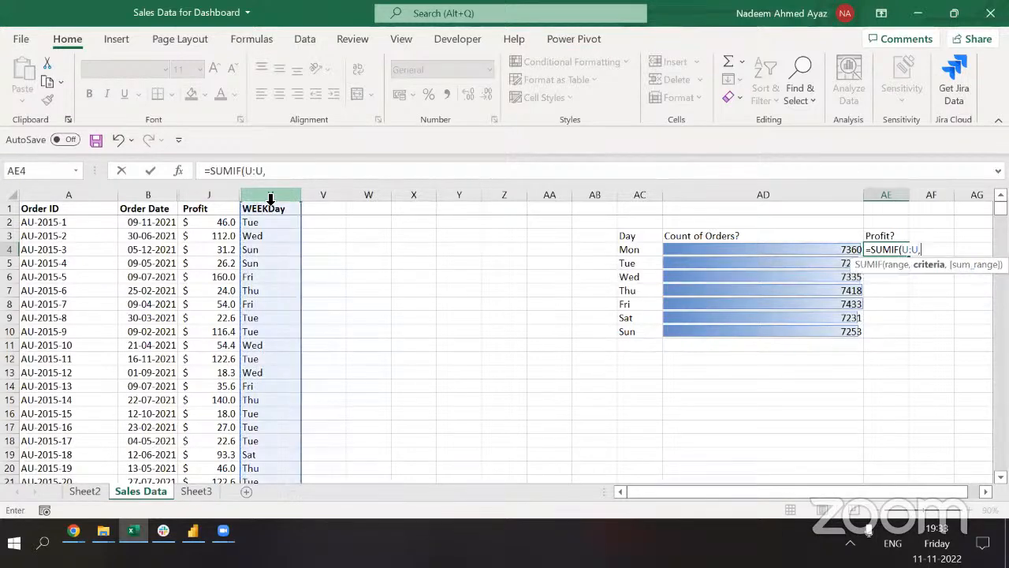
{"action": "left_click", "coordinate": [639, 249]}
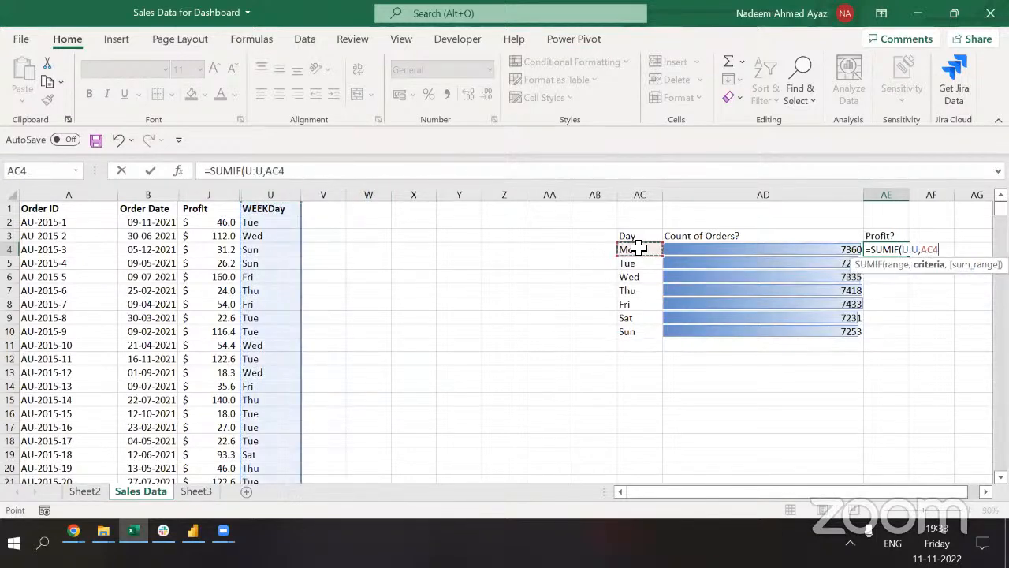
{"action": "type", "text": ","}
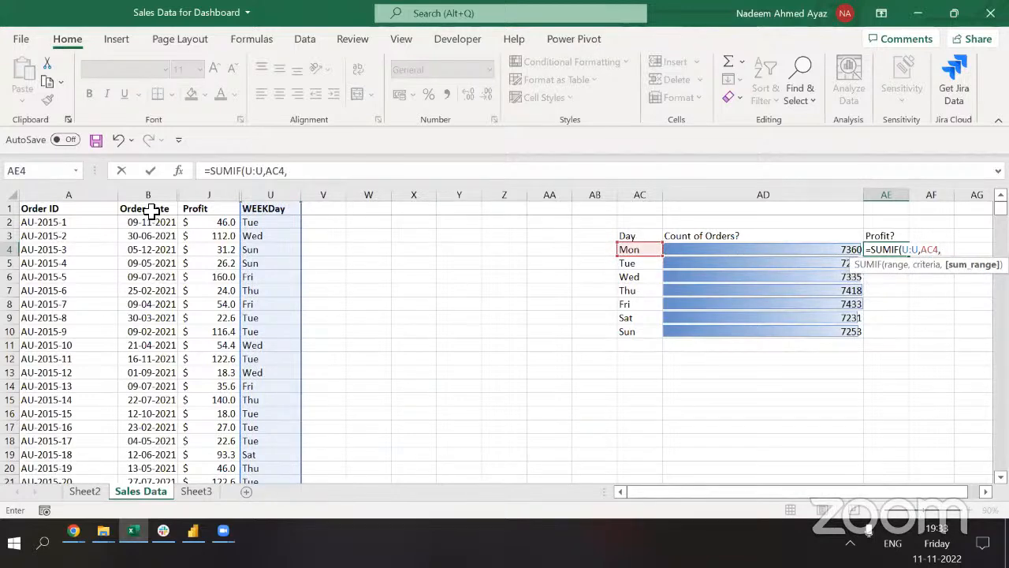
{"action": "left_click", "coordinate": [206, 194]}
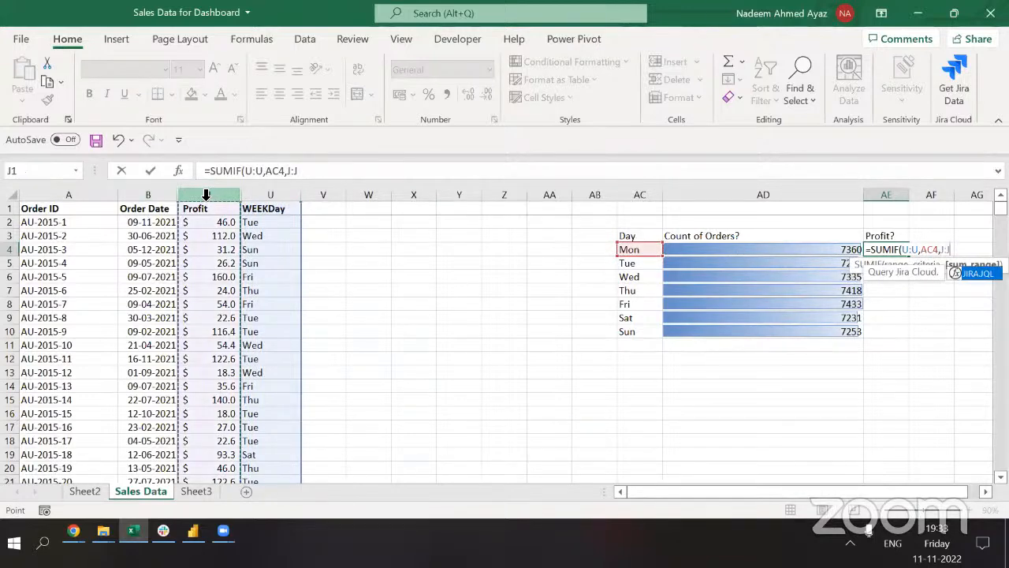
{"action": "type", "text": ")"}
{"action": "key", "text": "Return"}
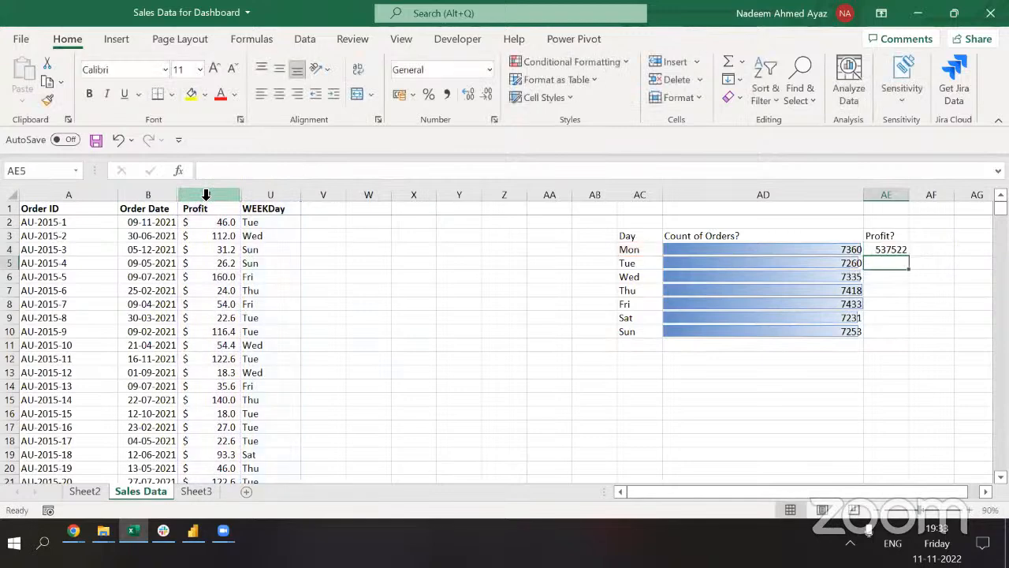
Fill the SUMIF profit formula from AE4 down to AE10 for the remaining weekdays.
{"action": "key", "text": "Up"}
{"action": "key", "text": "Left"}
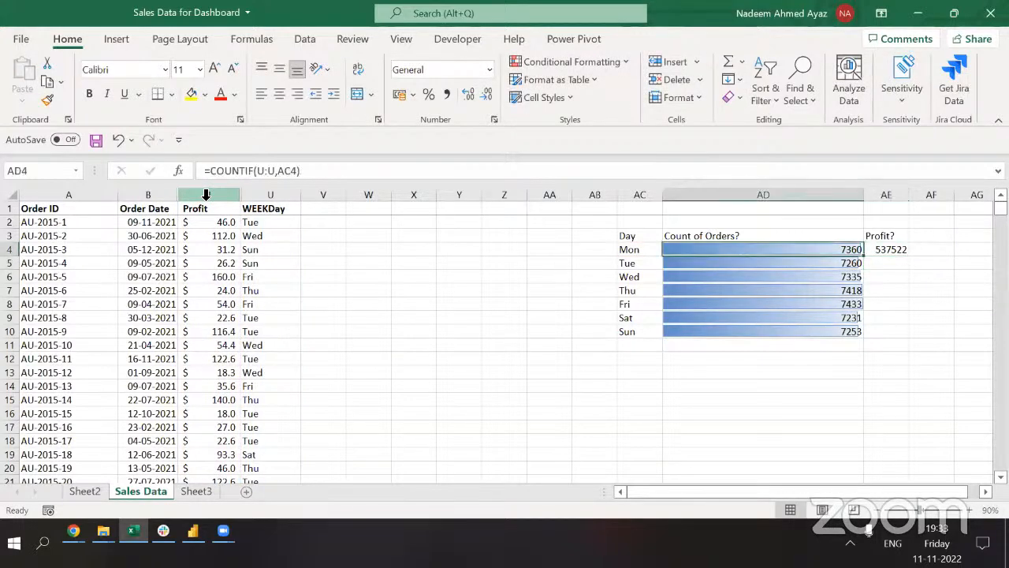
{"action": "key", "text": "ctrl+Down"}
{"action": "key", "text": "Right"}
{"action": "key", "text": "ctrl+shift+Up"}
{"action": "key", "text": "ctrl+d"}
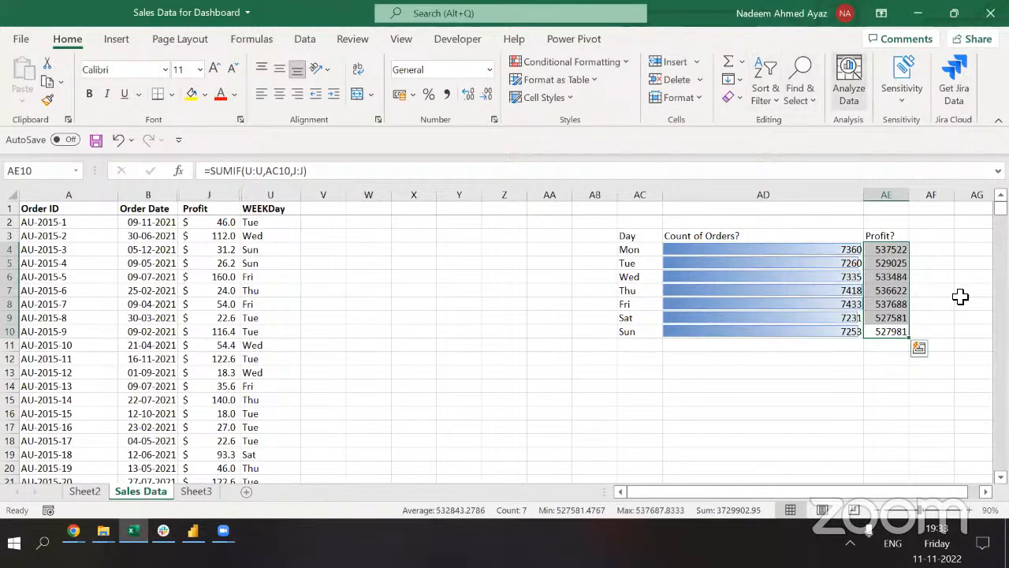
Widen column AE and format the weekday profit totals in AE4:AE10 as Currency.
{"action": "left_click_drag", "start_coordinate": [911, 197], "coordinate": [963, 194]}
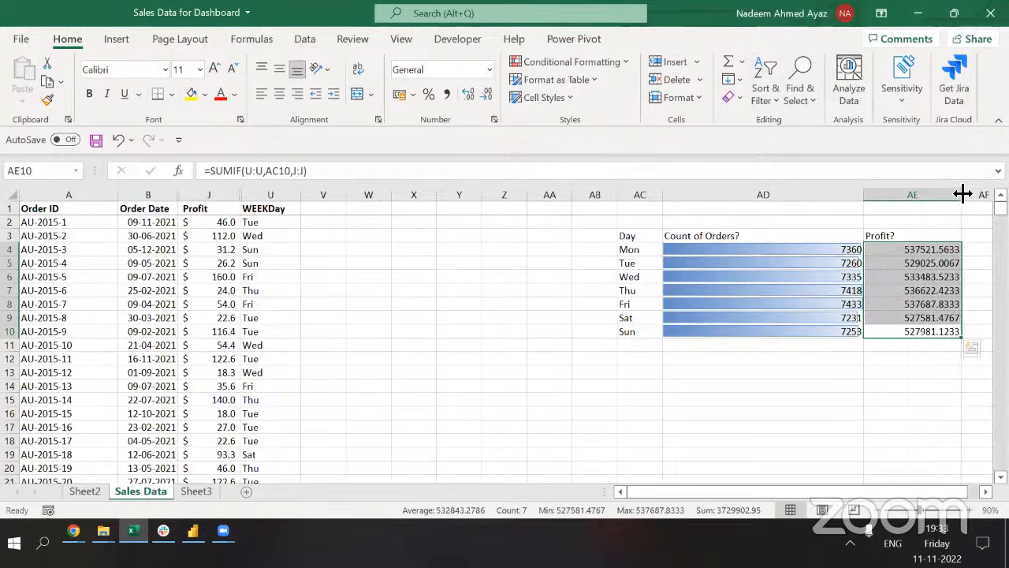
{"action": "left_click", "coordinate": [489, 69]}
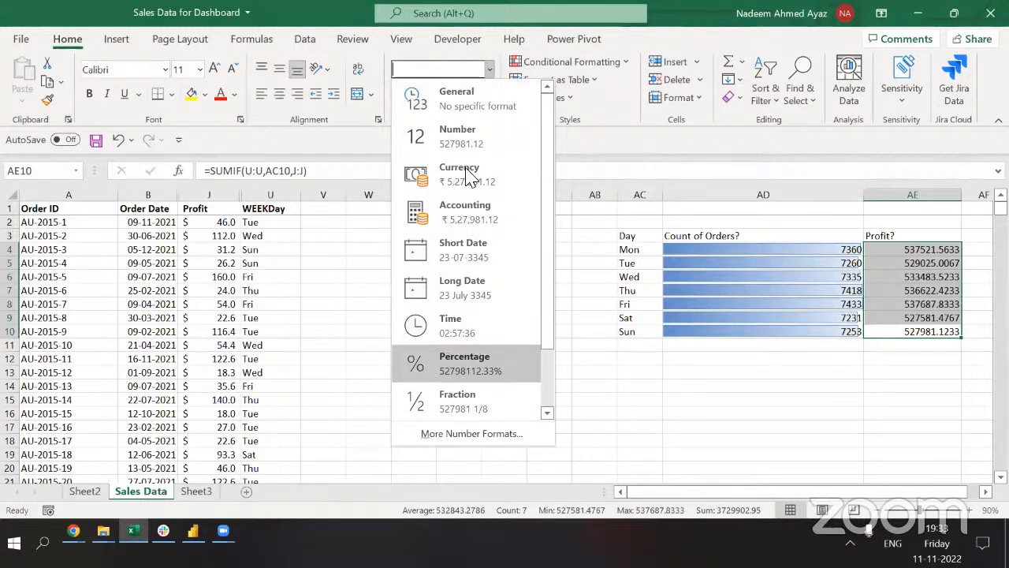
{"action": "left_click", "coordinate": [467, 175]}
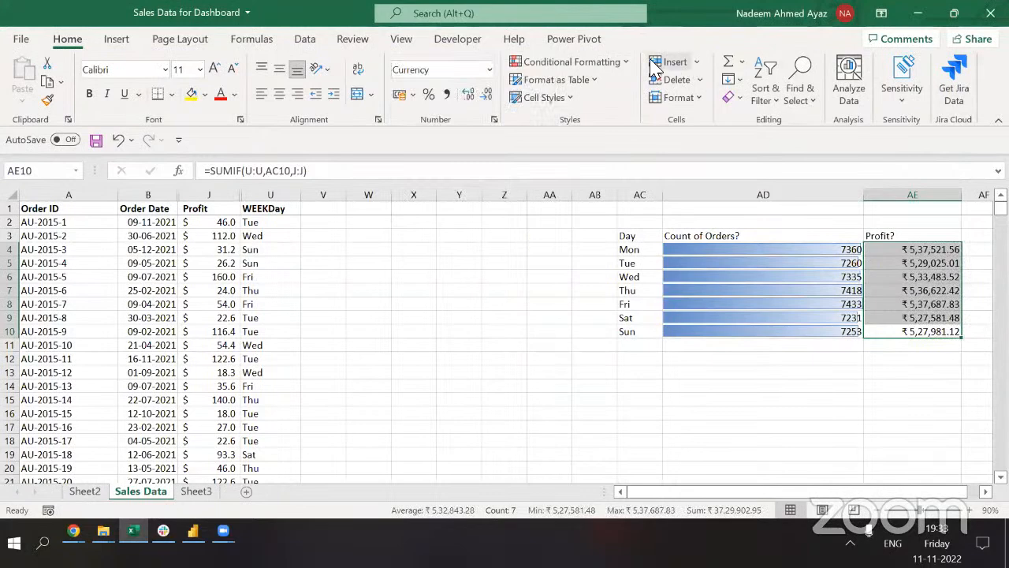
Apply a green-yellow-red color scale to the weekday profit totals in AE4:AE10.
{"action": "left_click", "coordinate": [627, 63]}
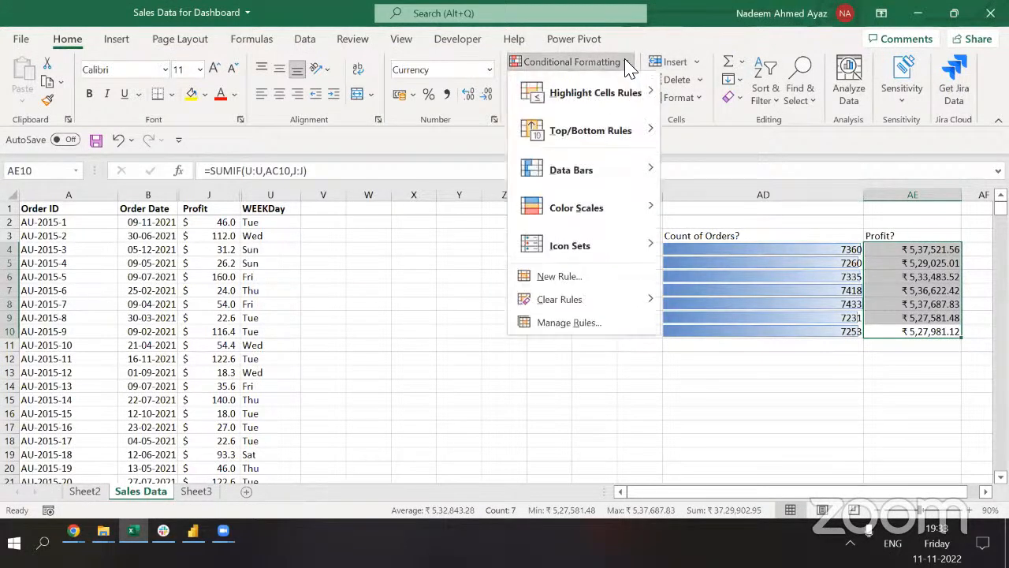
{"action": "mouse_move", "coordinate": [643, 94]}
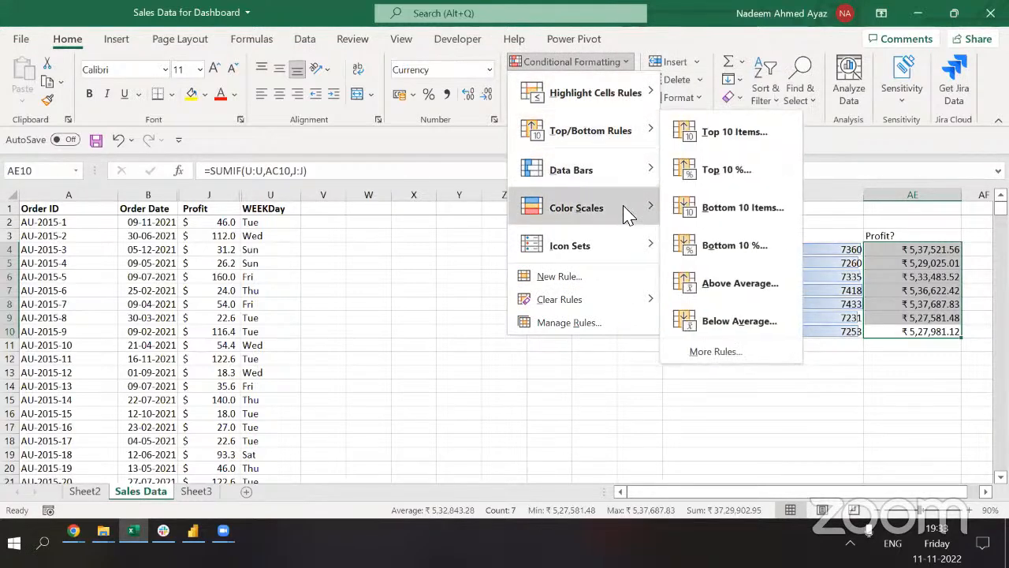
{"action": "mouse_move", "coordinate": [626, 214]}
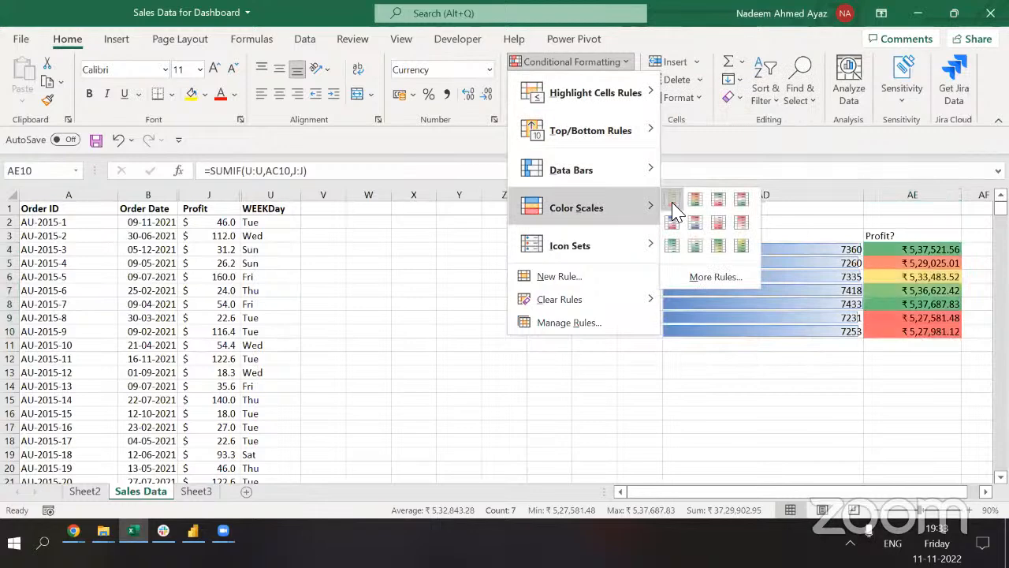
{"action": "left_click", "coordinate": [673, 202]}
{"action": "left_click", "coordinate": [901, 345]}
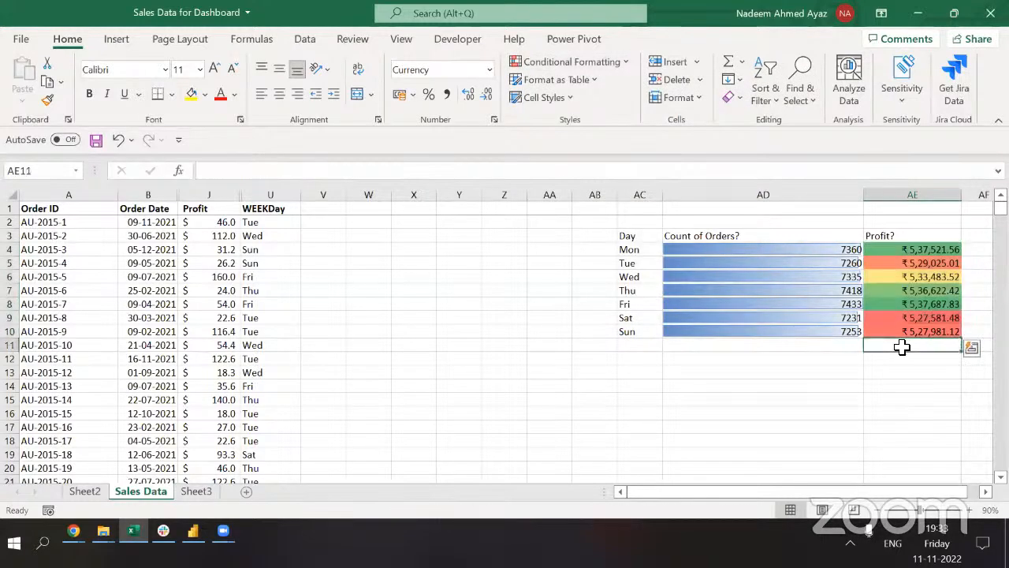
Compare the color-coded profit totals of the weekdays in AE4:AE10.
{"action": "left_click", "coordinate": [927, 276]}
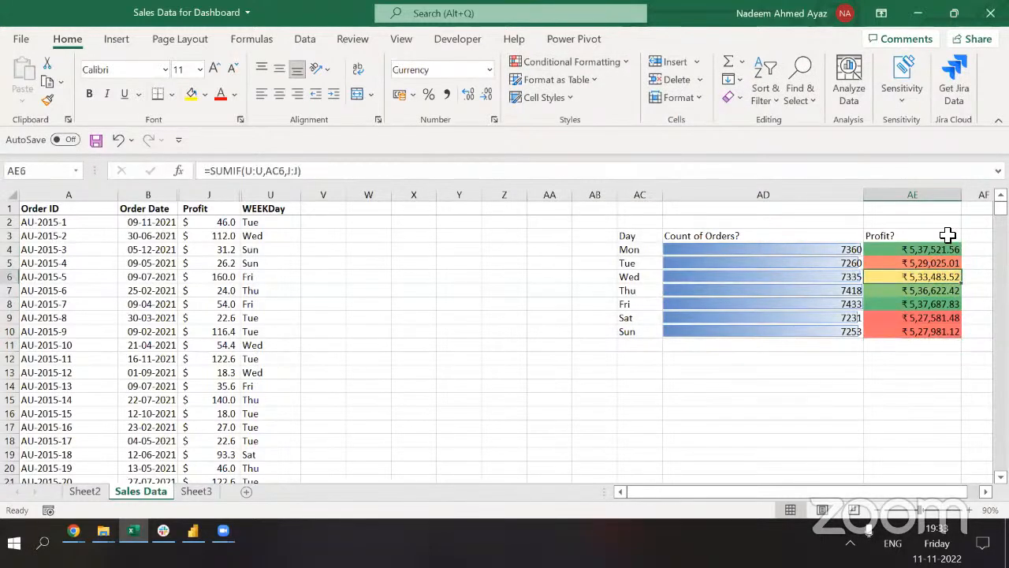
{"action": "left_click", "coordinate": [951, 303]}
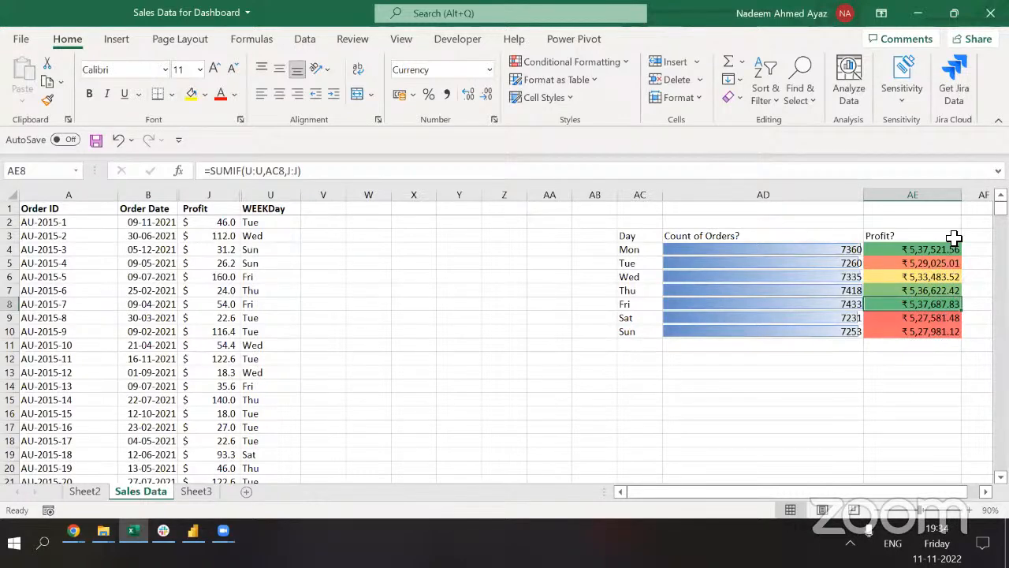
{"action": "left_click", "coordinate": [934, 319]}
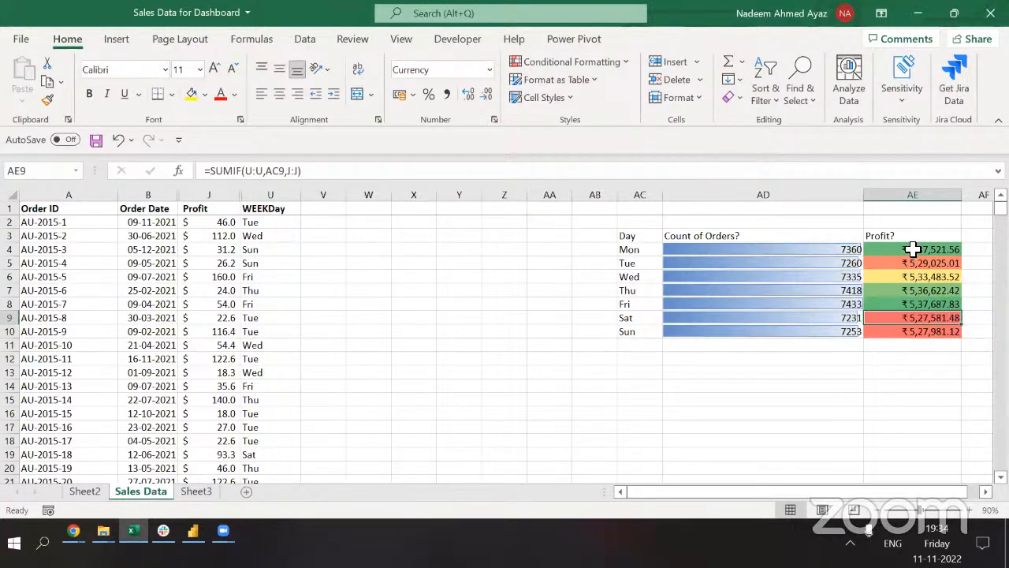
{"action": "left_click_drag", "start_coordinate": [912, 249], "coordinate": [916, 335]}
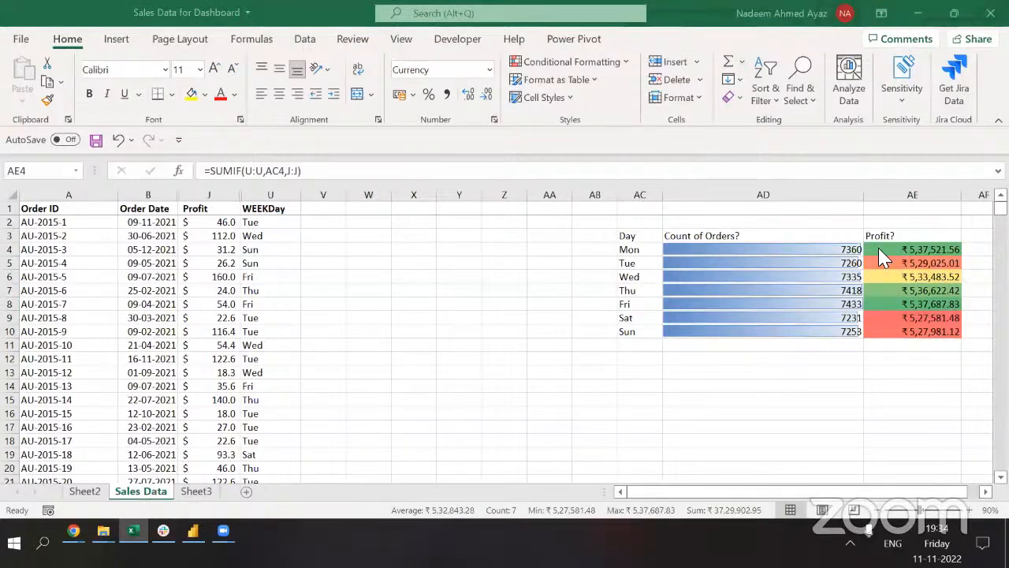
{"action": "left_click", "coordinate": [906, 290]}
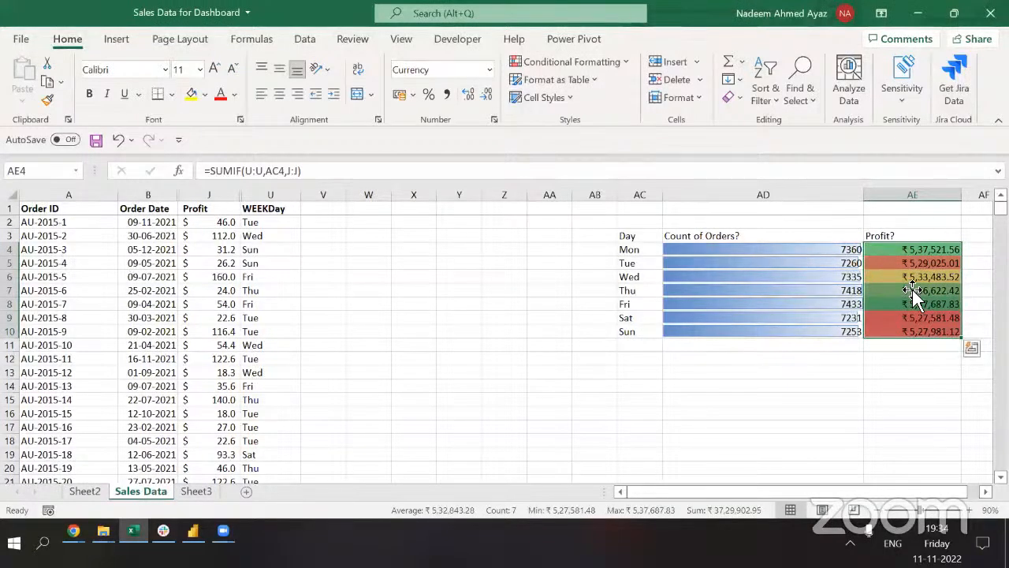
{"action": "left_click", "coordinate": [760, 371]}
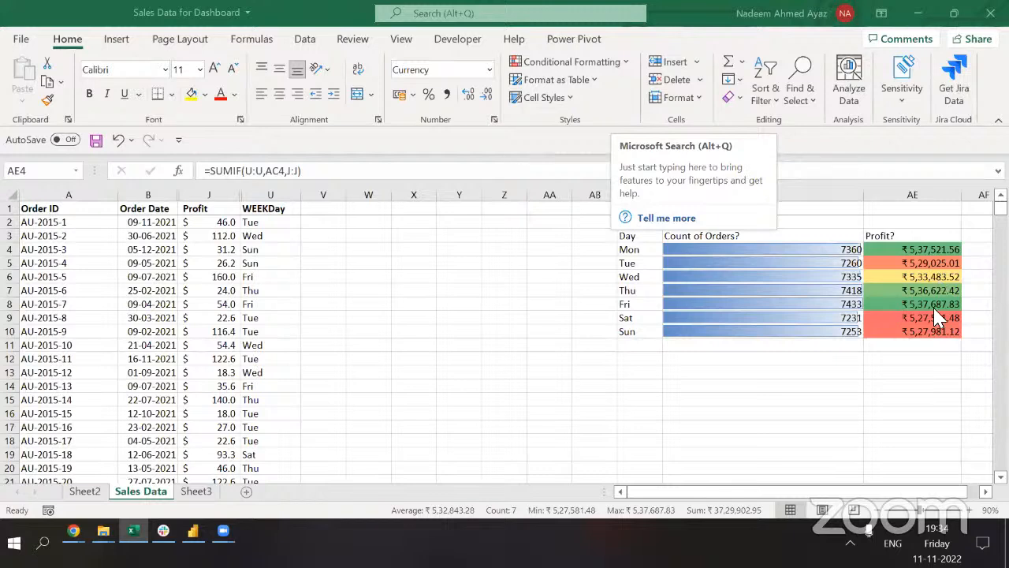
{"action": "left_click", "coordinate": [921, 257]}
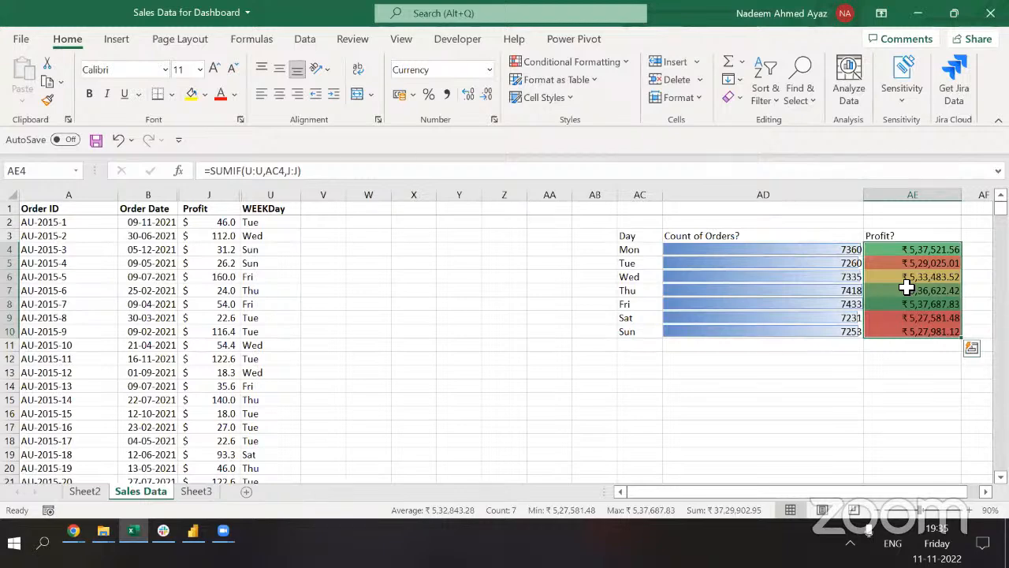
{"action": "key", "text": "Up"}
{"action": "key", "text": "Right"}
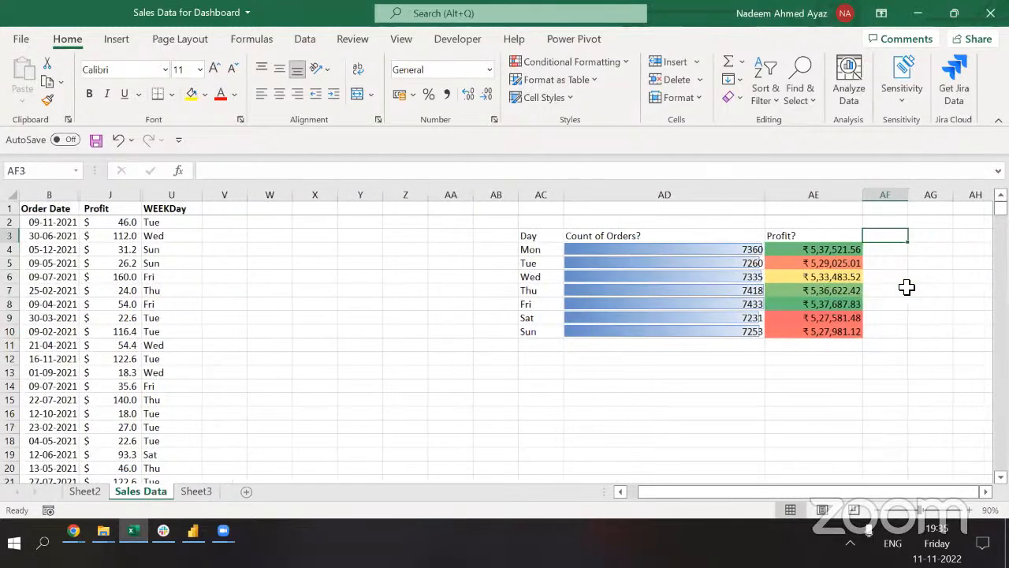
{"action": "key", "text": "Left"}
{"action": "key", "text": "Left"}
{"action": "key", "text": "Left"}
{"action": "key", "text": "Left"}
{"action": "key", "text": "Left"}
{"action": "key", "text": "Left"}
{"action": "key", "text": "Left"}
{"action": "key", "text": "Right"}
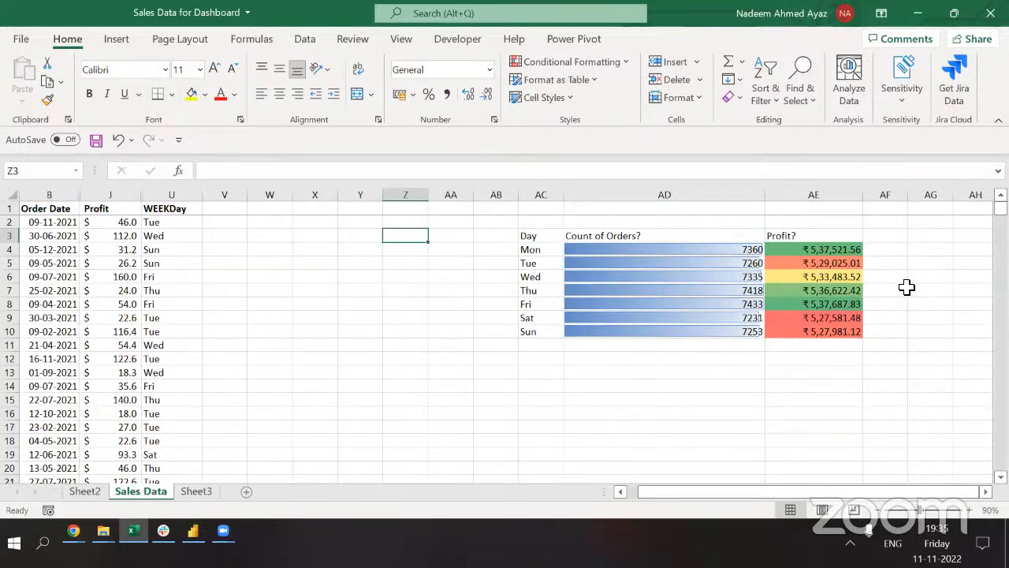
{"action": "key", "text": "Right"}
{"action": "key", "text": "Right"}
{"action": "key", "text": "Right"}
{"action": "key", "text": "Right"}
{"action": "key", "text": "Right"}
{"action": "key", "text": "Right"}
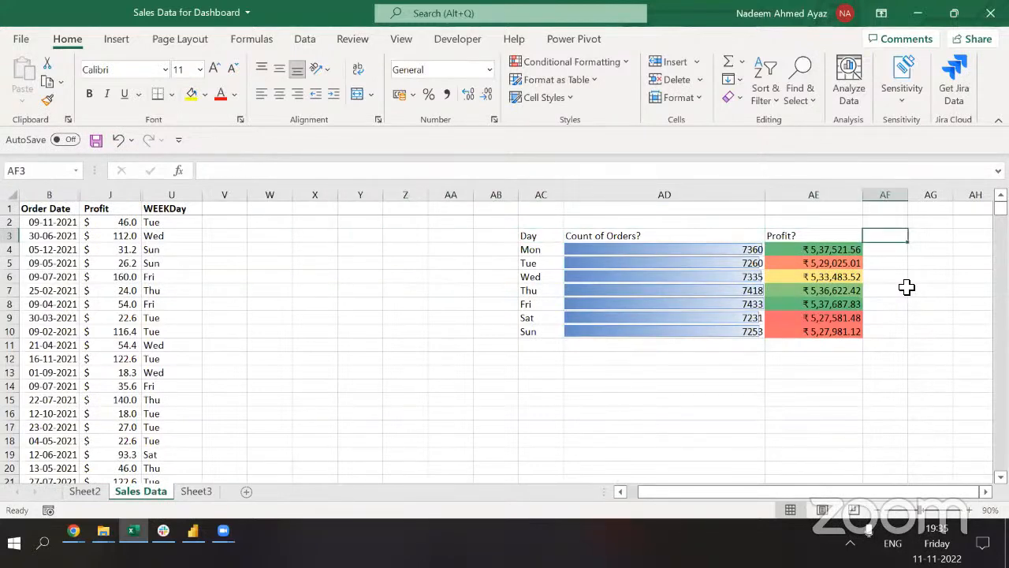
{"action": "key", "text": "Left"}
{"action": "key", "text": "Down"}
{"action": "key", "text": "Up"}
{"action": "key", "text": "Right"}
Unhide all hidden columns between Order Date and WEEKDay in the sales data.
{"action": "key", "text": "ctrl+Left"}
{"action": "key", "text": "ctrl+Left"}
{"action": "key", "text": "ctrl+Left"}
{"action": "key", "text": "ctrl+Left"}
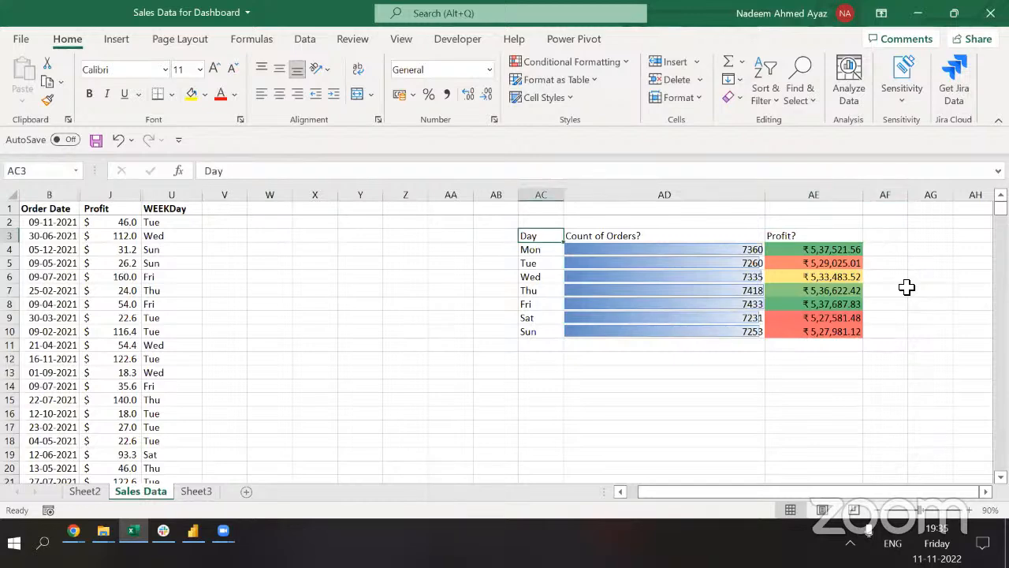
{"action": "key", "text": "Right"}
{"action": "key", "text": "Right"}
{"action": "key", "text": "Left"}
{"action": "key", "text": "ctrl+space"}
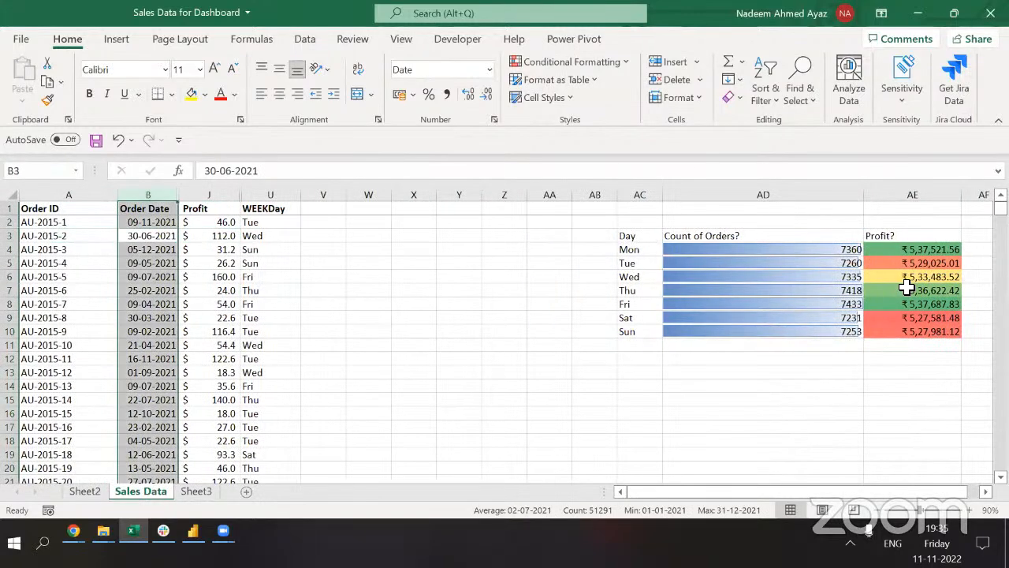
{"action": "key", "text": "shift+Right"}
{"action": "key", "text": "shift+Right"}
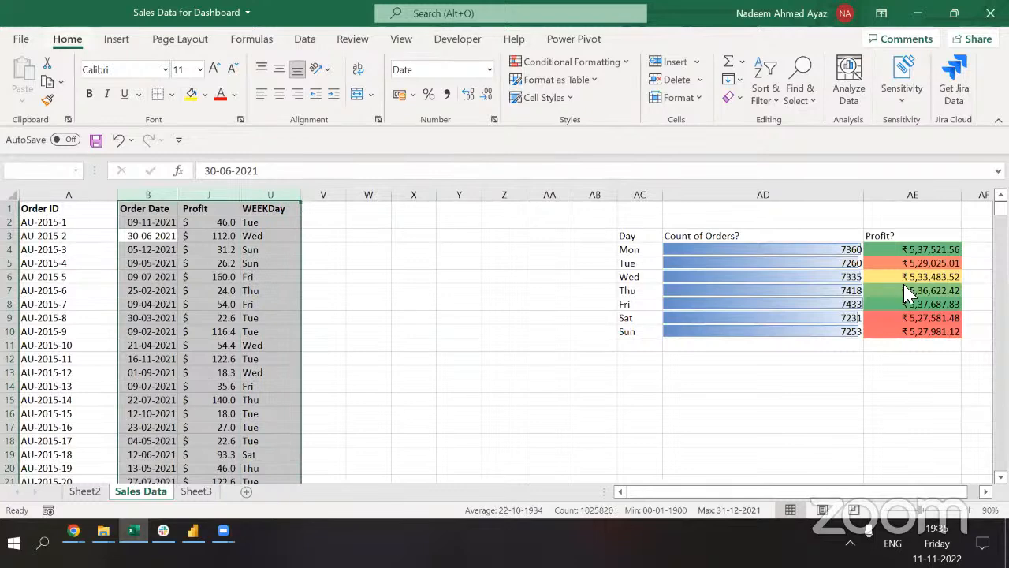
{"action": "key", "text": "alt"}
{"action": "key", "text": "h"}
{"action": "key", "text": "o"}
{"action": "key", "text": "u"}
{"action": "key", "text": "l"}
Try to hide all columns from Order Priority through WEEKDay.
{"action": "key", "text": "Up"}
{"action": "key", "text": "Right"}
{"action": "key", "text": "Right"}
{"action": "key", "text": "Right"}
{"action": "key", "text": "Right"}
{"action": "key", "text": "Right"}
{"action": "key", "text": "Right"}
{"action": "key", "text": "Right"}
{"action": "key", "text": "Right"}
{"action": "key", "text": "Right"}
{"action": "key", "text": "Right"}
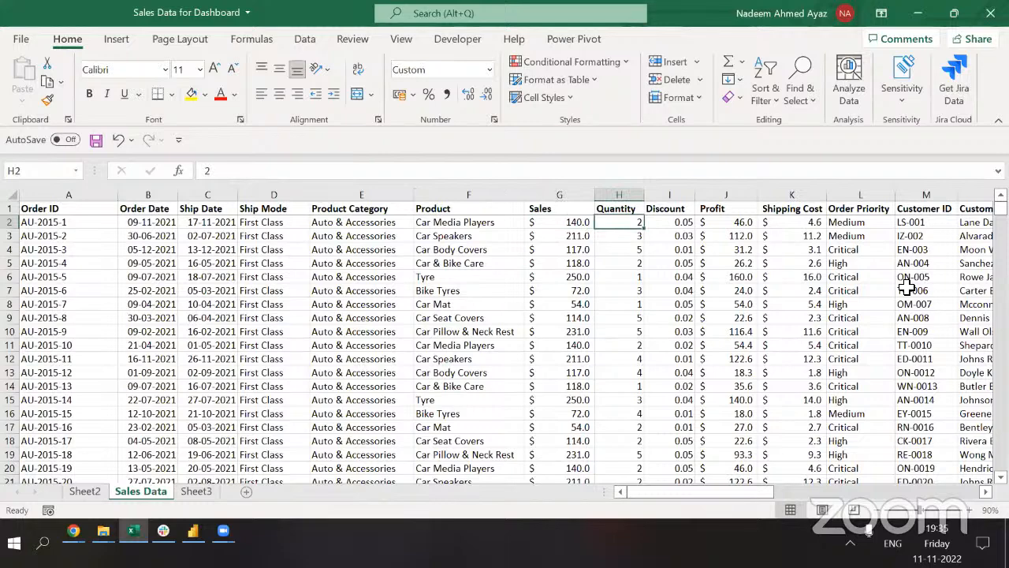
{"action": "key", "text": "Up"}
{"action": "key", "text": "ctrl+space"}
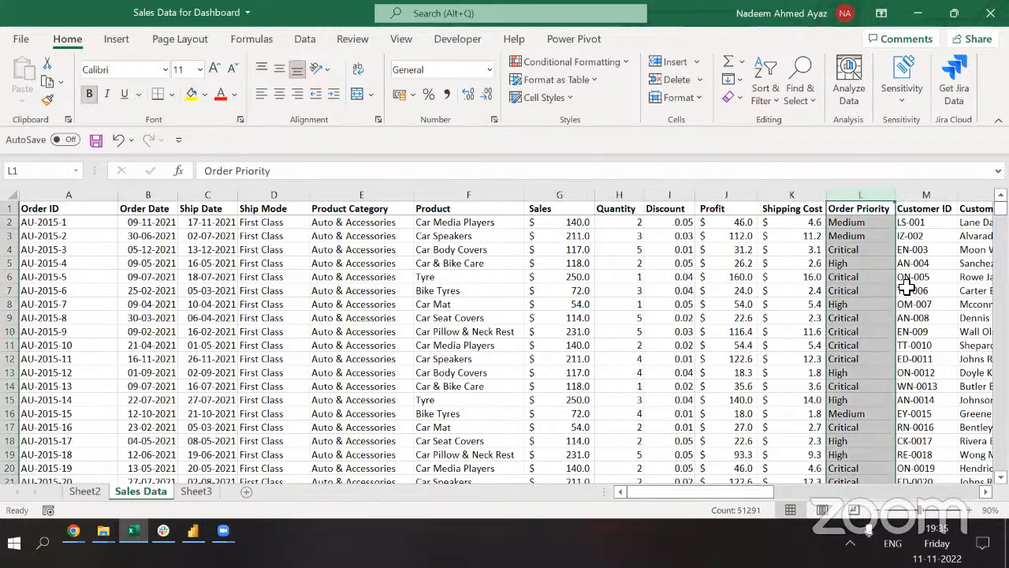
{"action": "key", "text": "ctrl+shift+Right"}
{"action": "scroll", "coordinate": [906, 287], "scroll_direction": "right", "scroll_amount": 3}
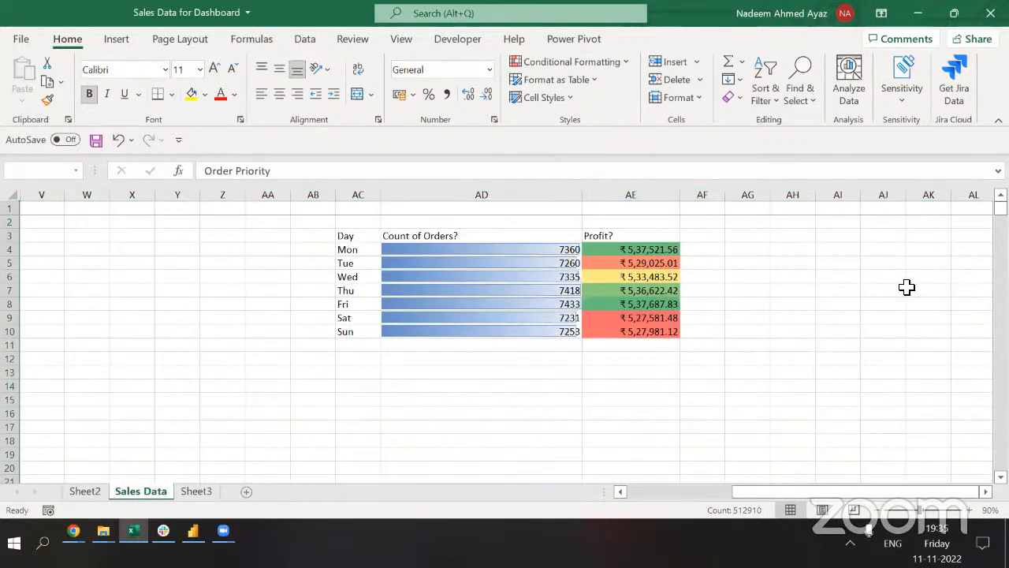
{"action": "key", "text": "ctrl+Home"}
{"action": "key", "text": "Right"}
{"action": "key", "text": "Right"}
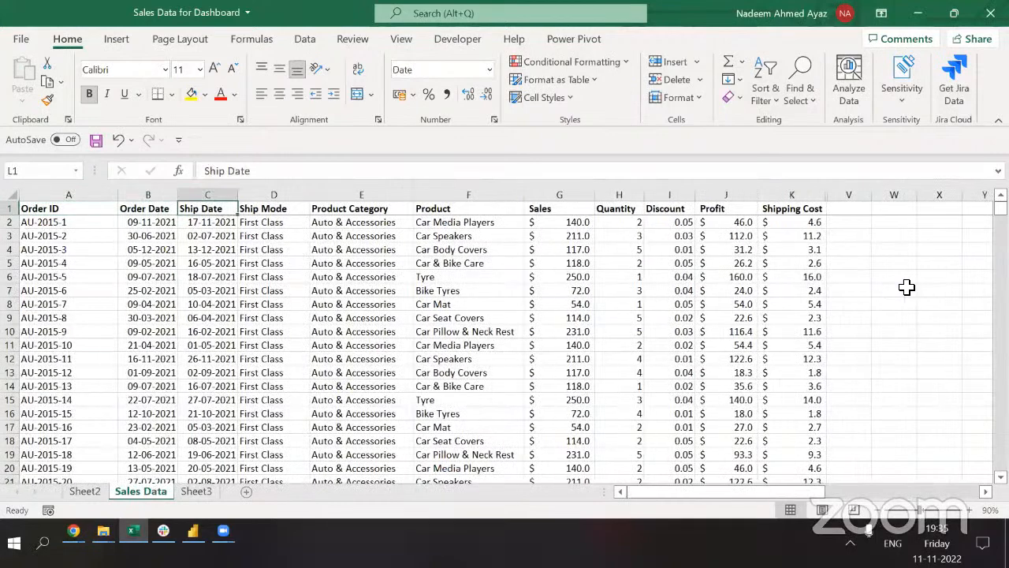
Undo the hiding of the columns from Order Priority through WEEKDay.
{"action": "key", "text": "Right"}
{"action": "key", "text": "Right"}
{"action": "key", "text": "Right"}
{"action": "key", "text": "Right"}
{"action": "key", "text": "Right"}
{"action": "key", "text": "Right"}
{"action": "key", "text": "Right"}
{"action": "key", "text": "Right"}
{"action": "key", "text": "Right"}
{"action": "key", "text": "ctrl+space"}
{"action": "key", "text": "ctrl+shift+Right"}
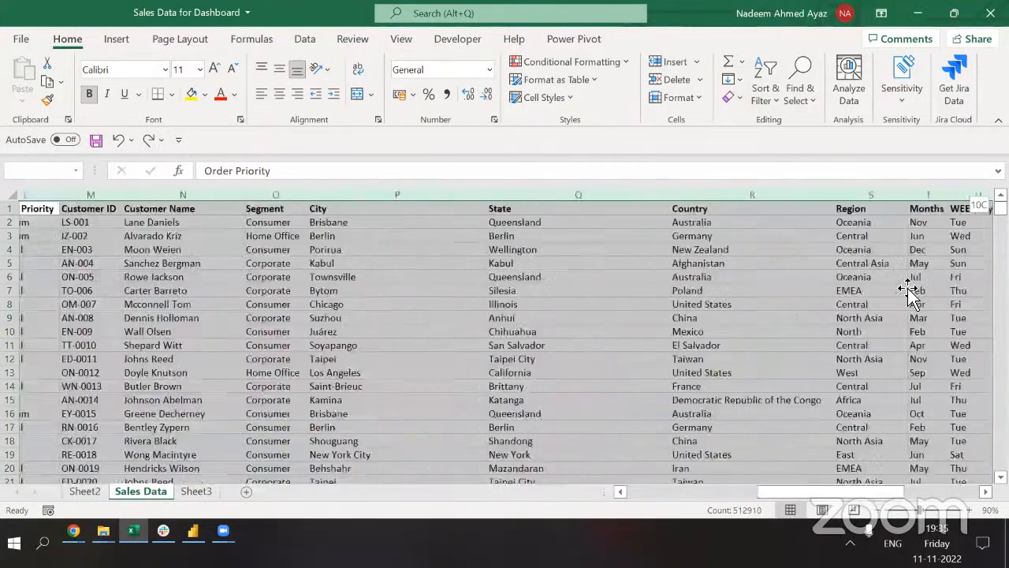
{"action": "key", "text": "shift+Left"}
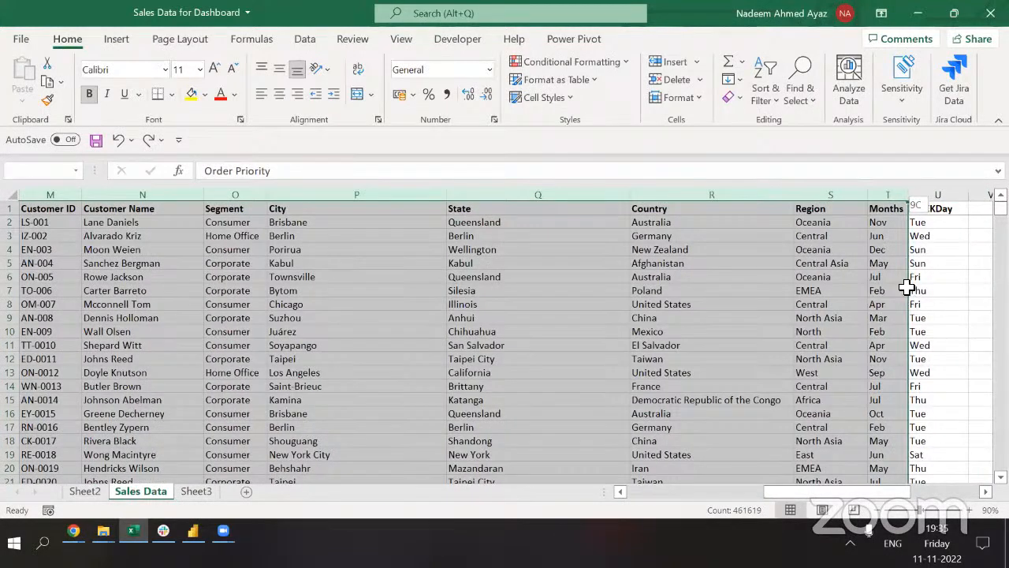
{"action": "key", "text": "shift+Left"}
{"action": "key", "text": "Right"}
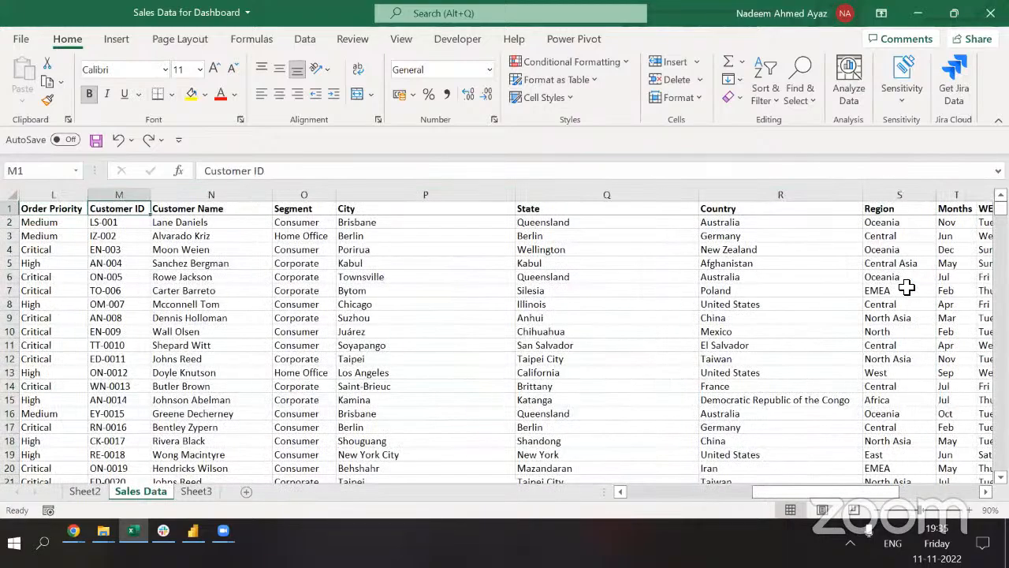
Hide the columns from Ship Date through Region, keeping Months and WEEKDay displayed beside Order Date.
{"action": "key", "text": "Home"}
{"action": "key", "text": "Right"}
{"action": "key", "text": "Right"}
{"action": "key", "text": "Right"}
{"action": "key", "text": "Right"}
{"action": "key", "text": "Left"}
{"action": "key", "text": "Left"}
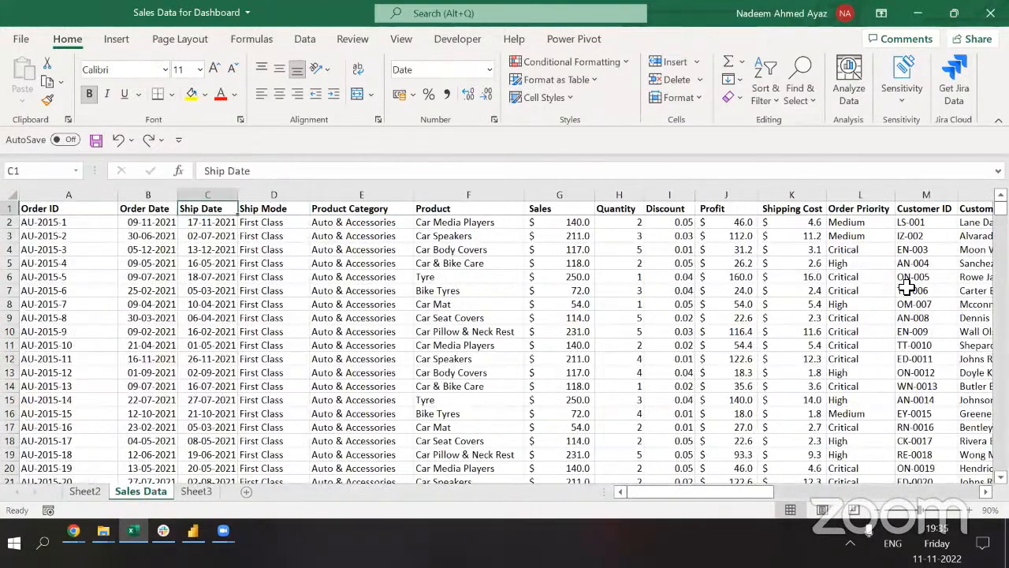
{"action": "key", "text": "ctrl+space"}
{"action": "key", "text": "ctrl+shift+Right"}
{"action": "key", "text": "shift+Left"}
{"action": "key", "text": "shift+Left"}
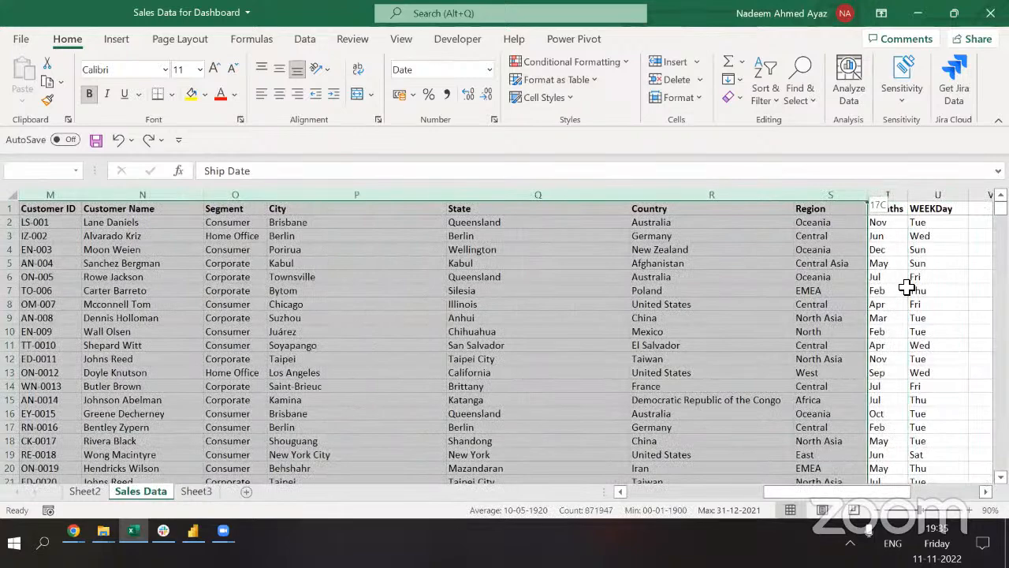
{"action": "key", "text": "ctrl+0"}
{"action": "key", "text": "Left"}
{"action": "key", "text": "Left"}
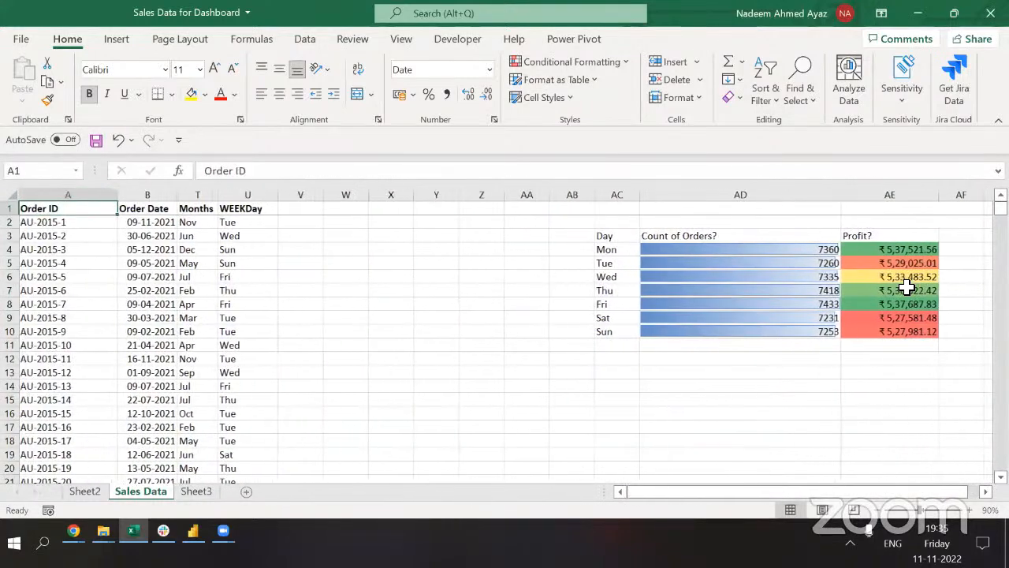
{"action": "key", "text": "Down"}
{"action": "key", "text": "Right"}
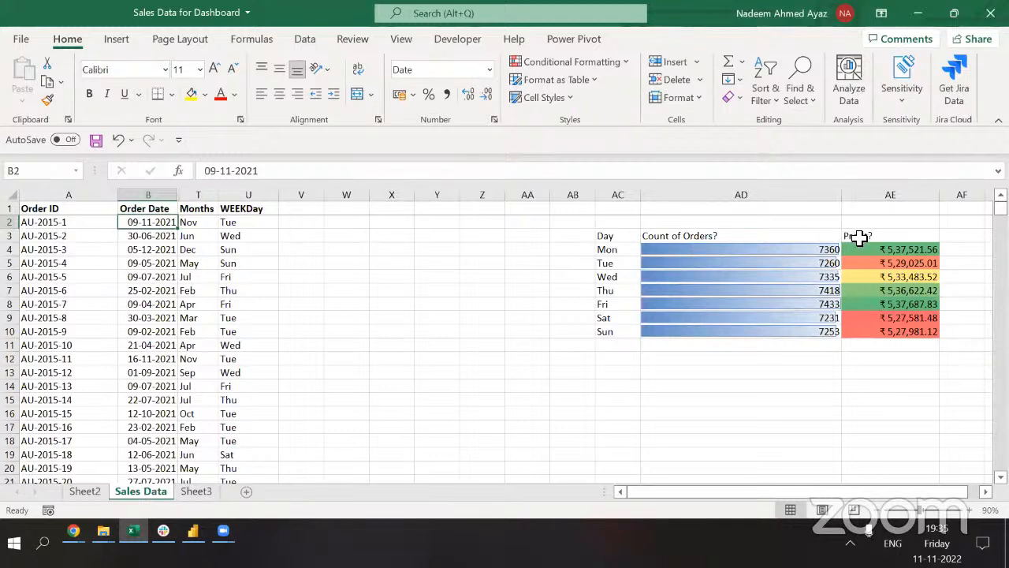
Hide the Profit? column of the weekday summary table.
{"action": "left_click", "coordinate": [859, 238]}
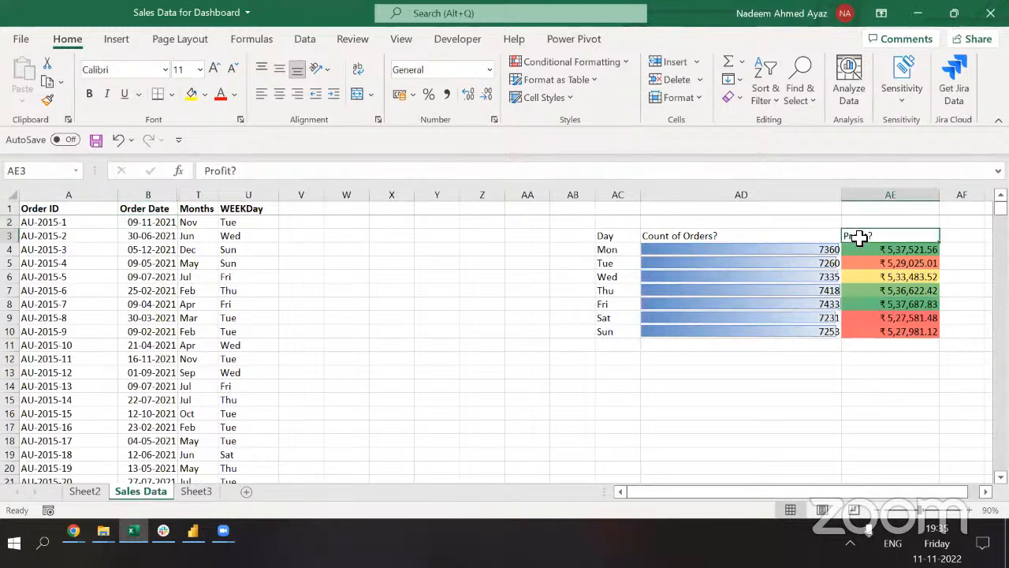
{"action": "key", "text": "ctrl+space"}
{"action": "key", "text": "ctrl+0"}
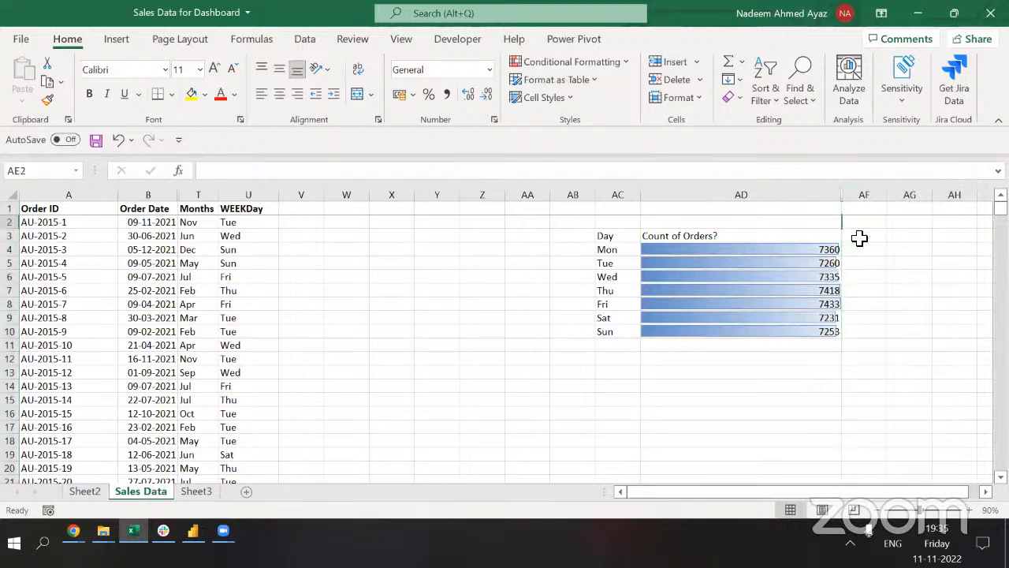
Enter the month headers Jan, Feb, Mar, Apr and May in row 3 from cell AF3, beside the Count of Orders? column.
{"action": "left_click", "coordinate": [860, 237]}
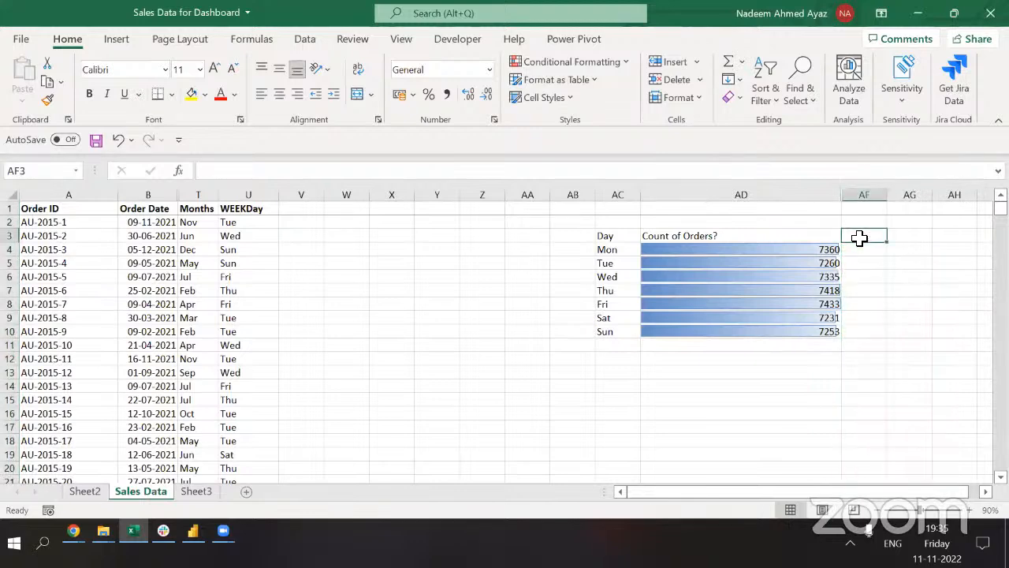
{"action": "type", "text": "Jan"}
{"action": "key", "text": "Tab"}
{"action": "type", "text": "Feb"}
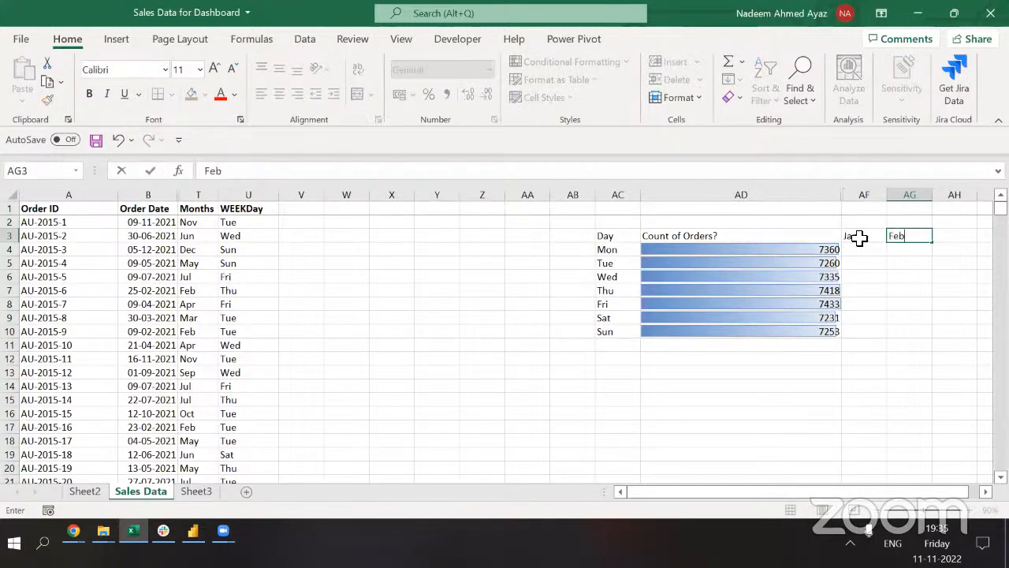
{"action": "key", "text": "Tab"}
{"action": "type", "text": "Mar"}
{"action": "key", "text": "Tab"}
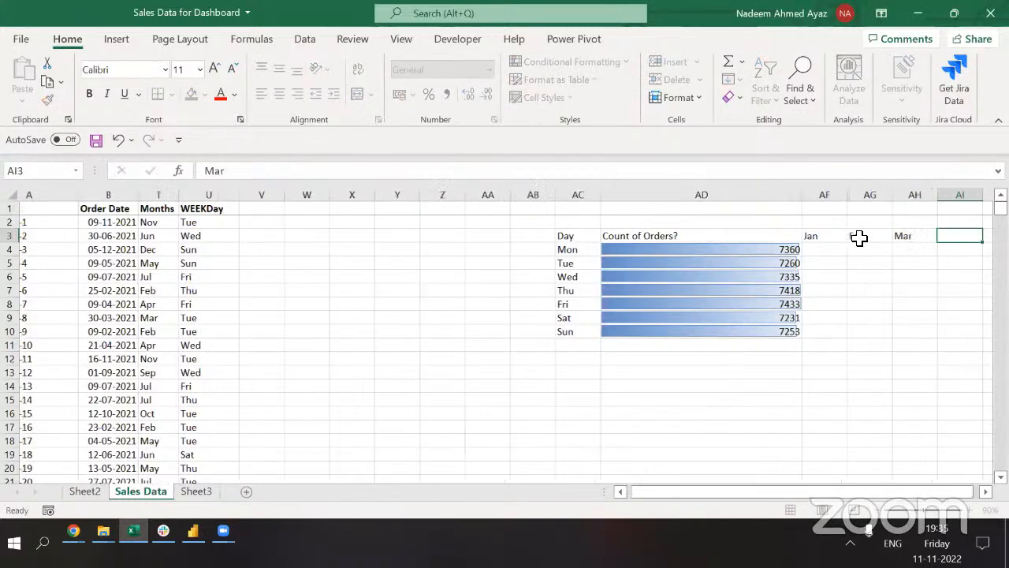
{"action": "type", "text": "Apr"}
{"action": "key", "text": "Tab"}
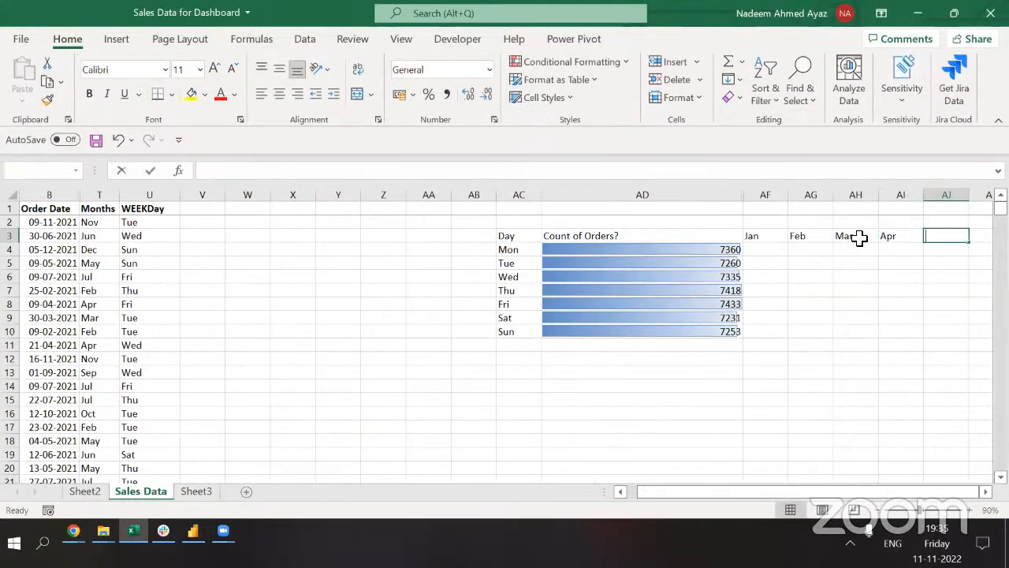
{"action": "type", "text": "may"}
{"action": "key", "text": "Escape"}
{"action": "type", "text": "May"}
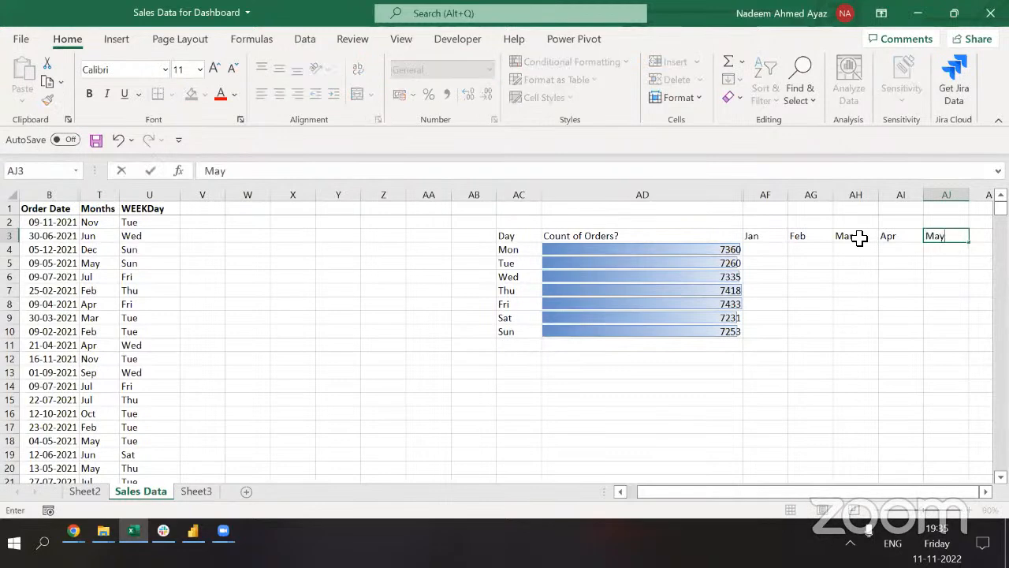
Extend the month header series from Apr and May through Dec along row 3.
{"action": "scroll", "coordinate": [859, 238], "scroll_direction": "right", "scroll_amount": 1}
{"action": "left_click", "coordinate": [859, 238]}
{"action": "key", "text": "shift+Right"}
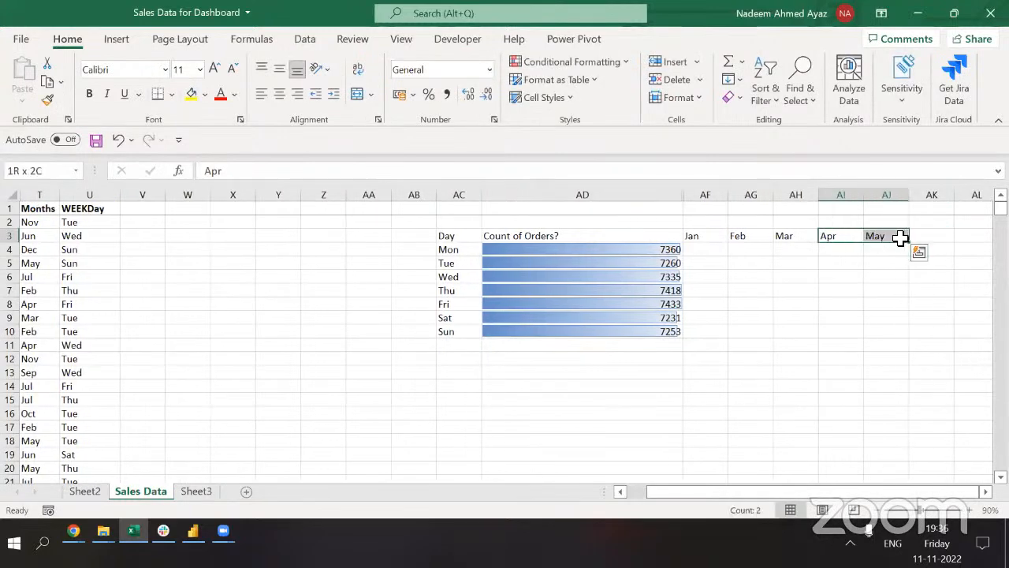
{"action": "left_click_drag", "start_coordinate": [910, 244], "coordinate": [793, 251]}
Review the header row of the summary table, from Day across the month headers to Dec.
{"action": "key", "text": "Left"}
{"action": "key", "text": "Left"}
{"action": "key", "text": "Left"}
{"action": "key", "text": "Left"}
{"action": "key", "text": "Left"}
{"action": "key", "text": "Left"}
{"action": "key", "text": "Left"}
{"action": "key", "text": "Left"}
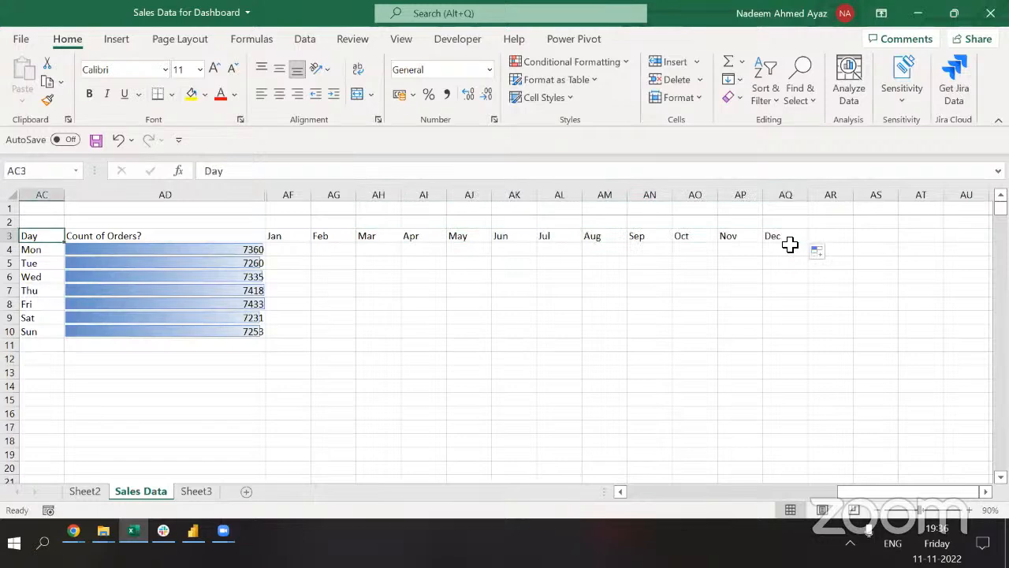
{"action": "key", "text": "Right"}
{"action": "key", "text": "Right"}
{"action": "key", "text": "Right"}
{"action": "key", "text": "ctrl+Right"}
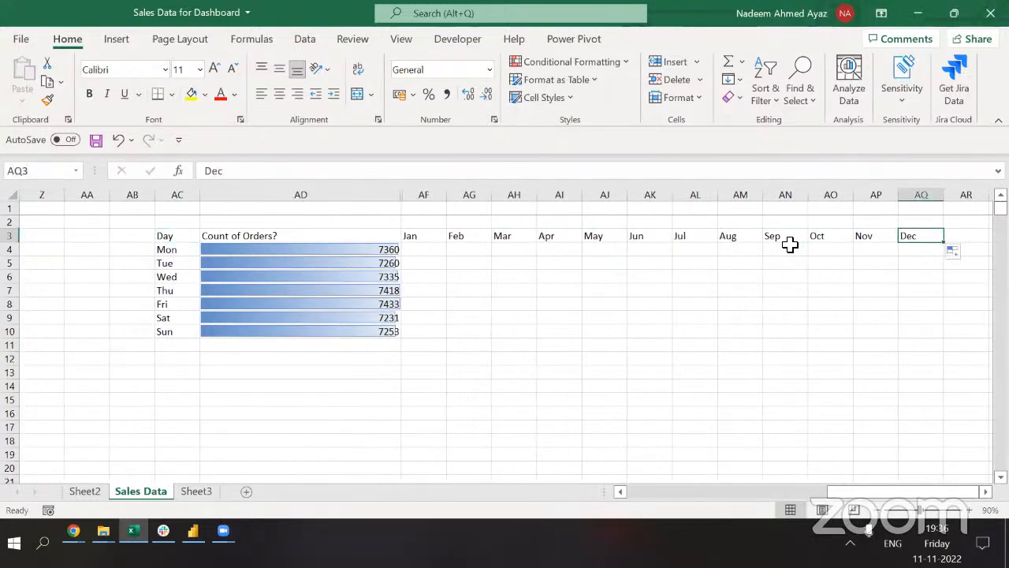
{"action": "key", "text": "Left"}
{"action": "key", "text": "Left"}
{"action": "key", "text": "Left"}
{"action": "key", "text": "Left"}
{"action": "key", "text": "Left"}
{"action": "key", "text": "Left"}
{"action": "key", "text": "Left"}
{"action": "key", "text": "Left"}
{"action": "key", "text": "Left"}
{"action": "key", "text": "Left"}
{"action": "key", "text": "Left"}
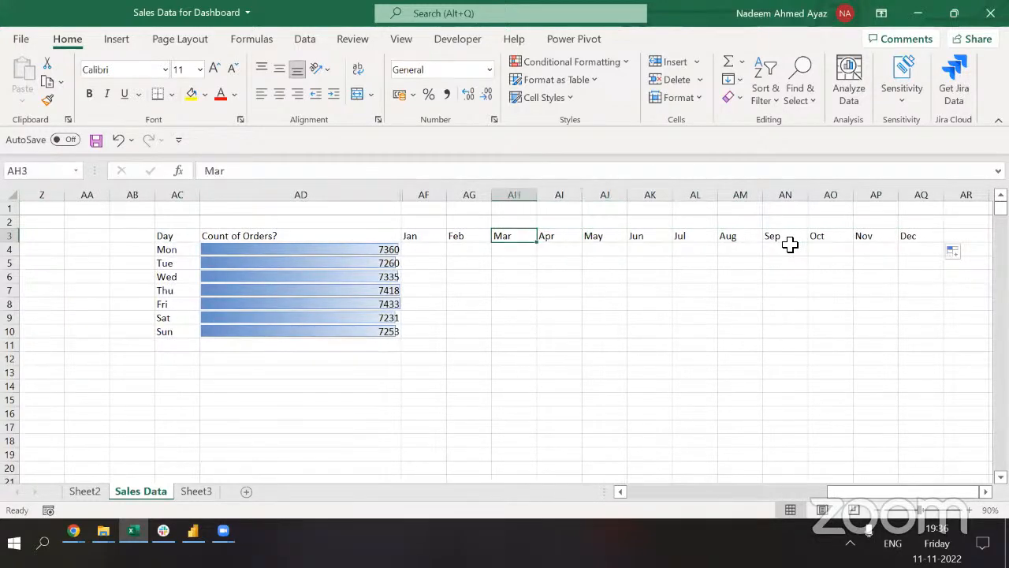
{"action": "key", "text": "ctrl+shift+Right"}
{"action": "key", "text": "ctrl+Left"}
{"action": "key", "text": "ctrl+Left"}
{"action": "key", "text": "ctrl+Left"}
{"action": "key", "text": "ctrl+Left"}
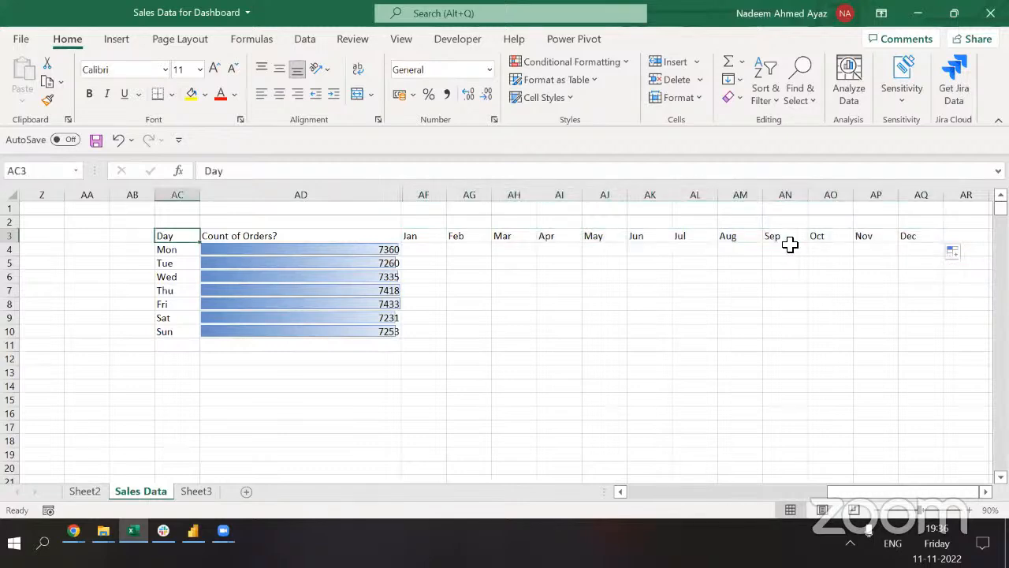
{"action": "key", "text": "Right"}
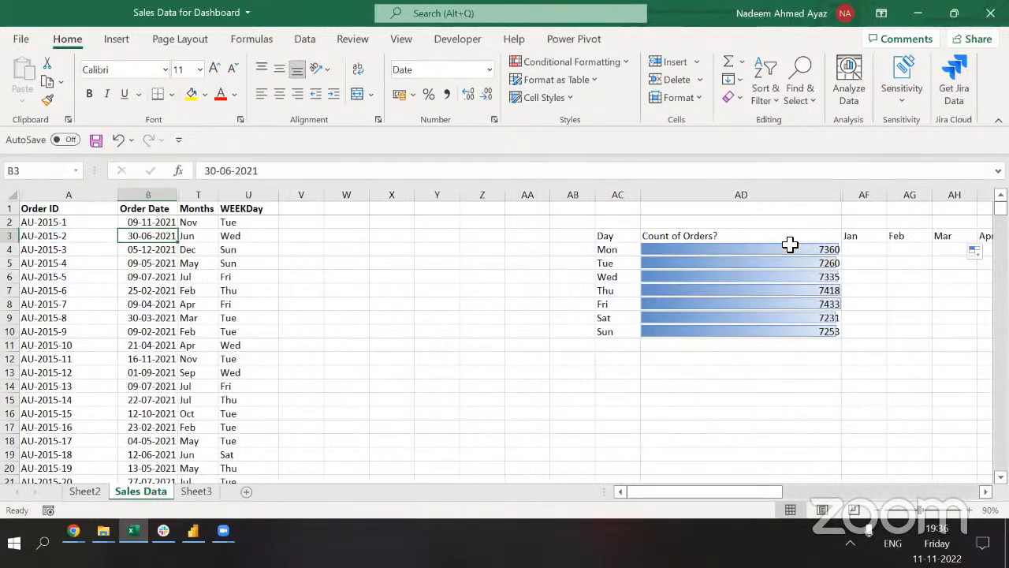
Examine the weekday labels, the empty cell for Mon and Jan, and the order-count formula in the Mon row.
{"action": "left_click", "coordinate": [854, 250]}
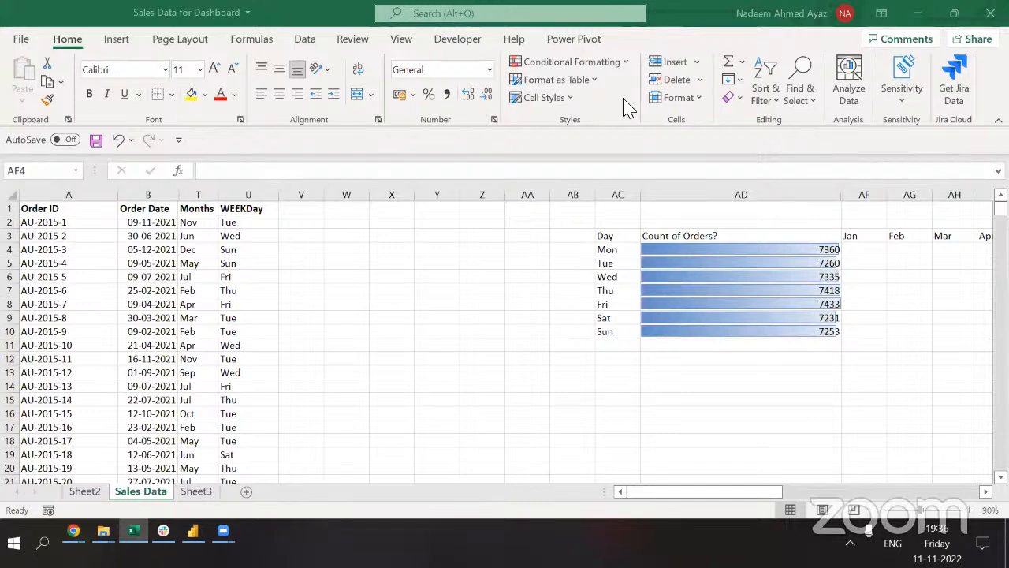
{"action": "left_click", "coordinate": [856, 252]}
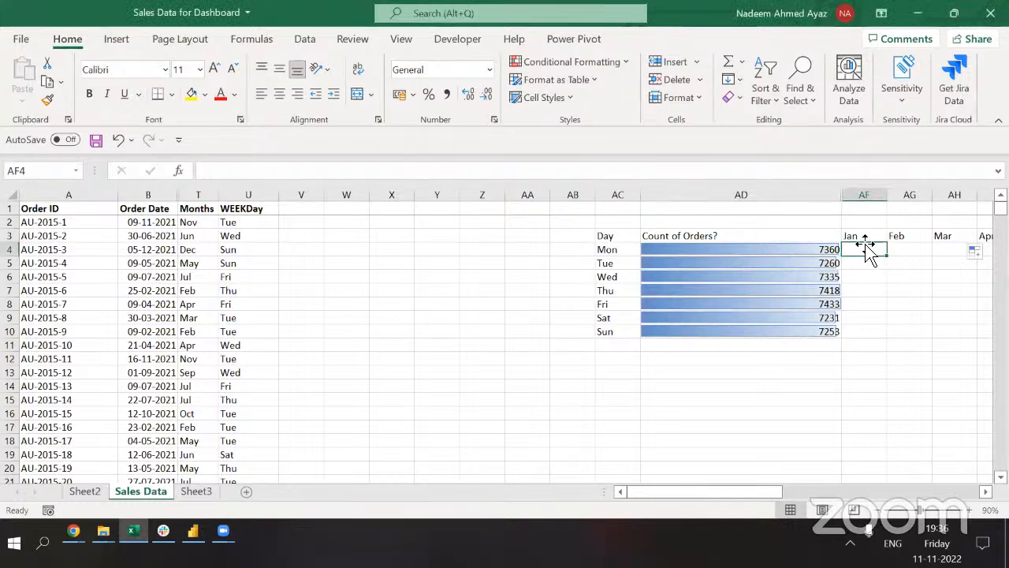
{"action": "left_click", "coordinate": [617, 251]}
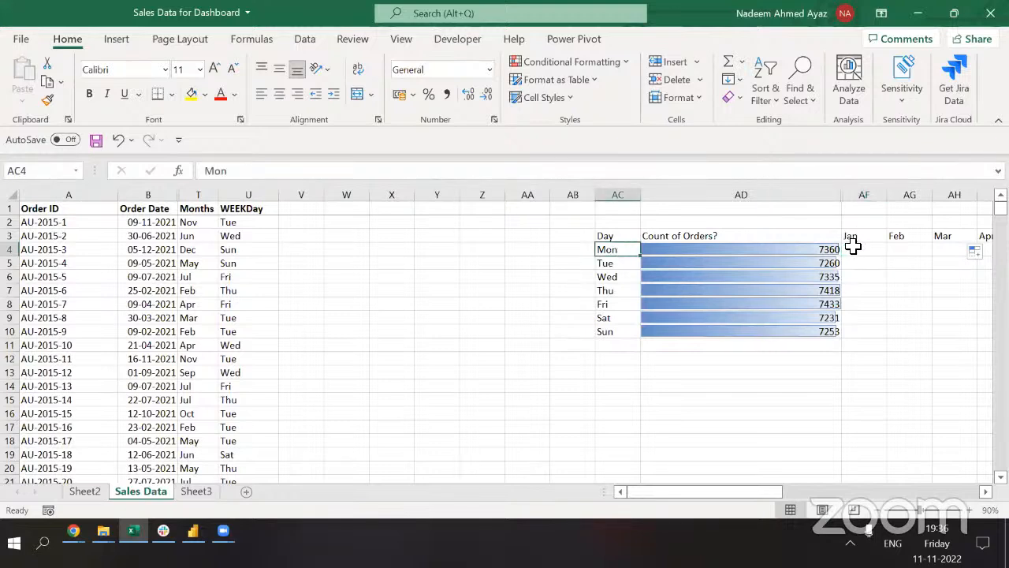
{"action": "left_click", "coordinate": [619, 265]}
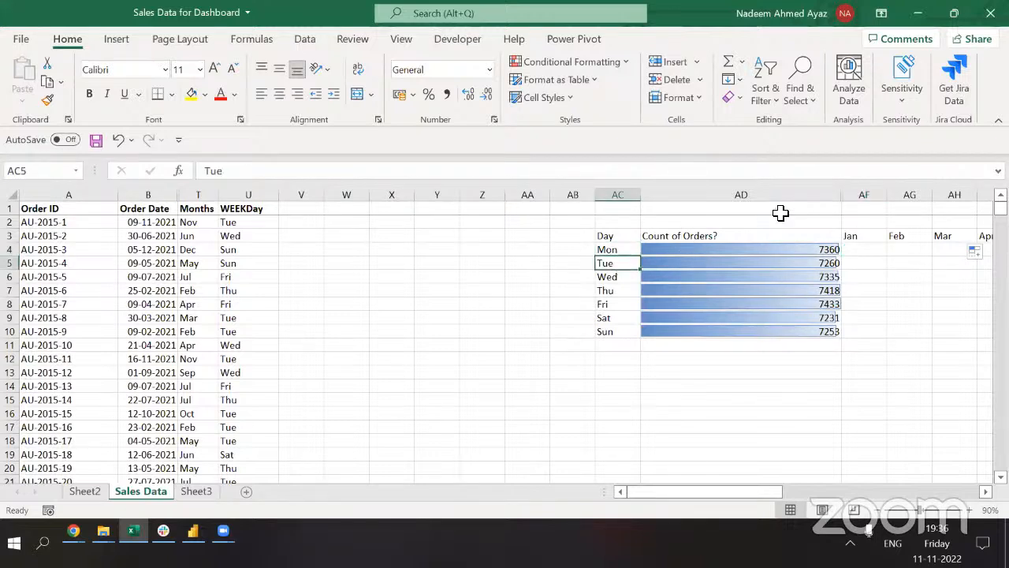
{"action": "left_click", "coordinate": [608, 291]}
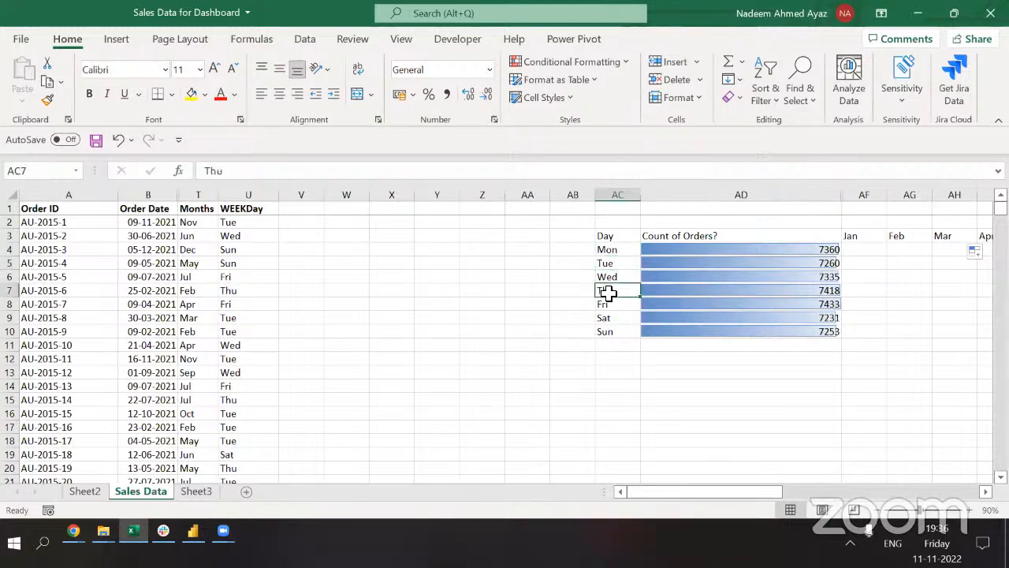
{"action": "left_click", "coordinate": [871, 249]}
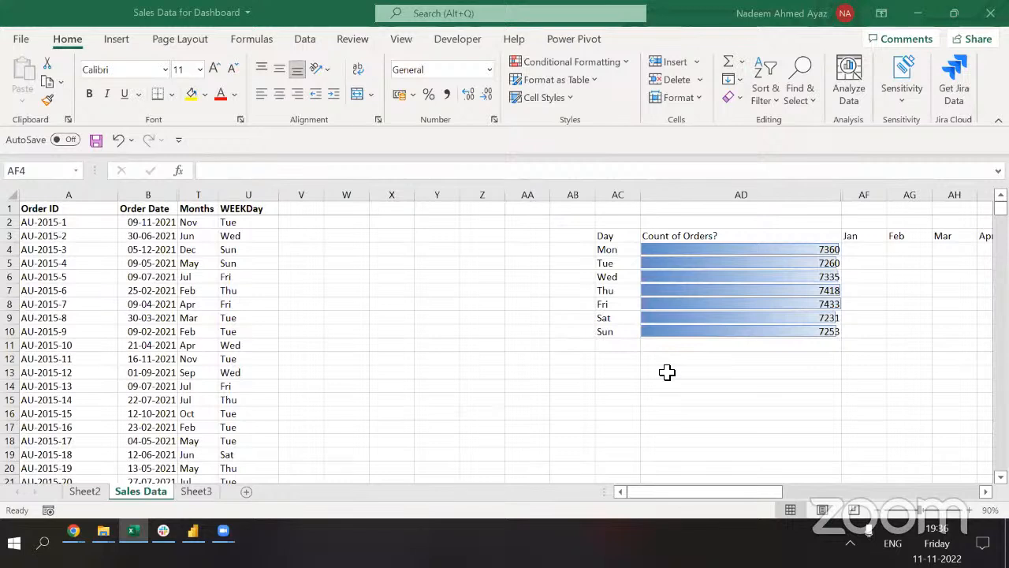
{"action": "left_click", "coordinate": [868, 251]}
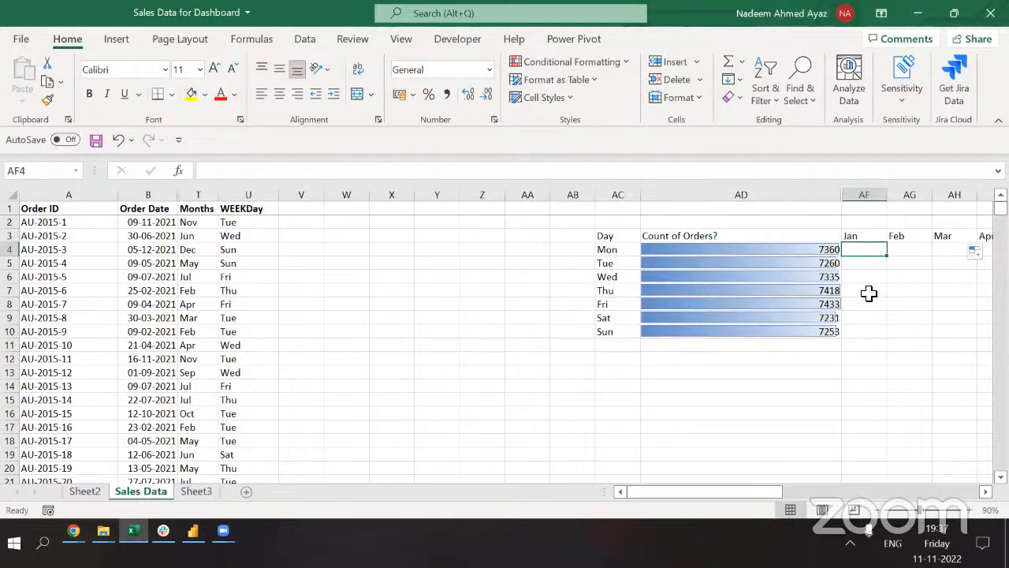
{"action": "key", "text": "Left"}
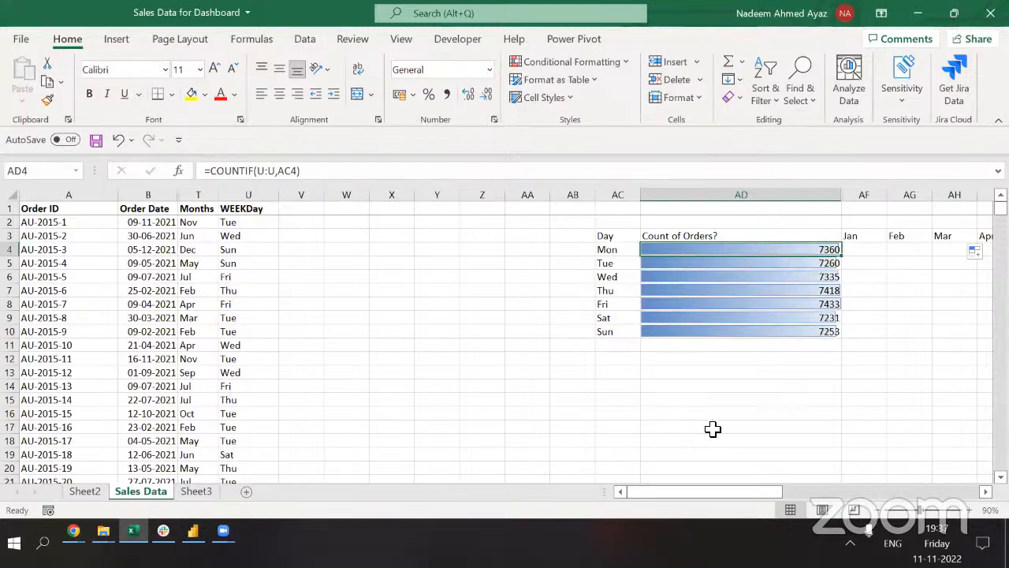
{"action": "key", "text": "alt+Tab"}
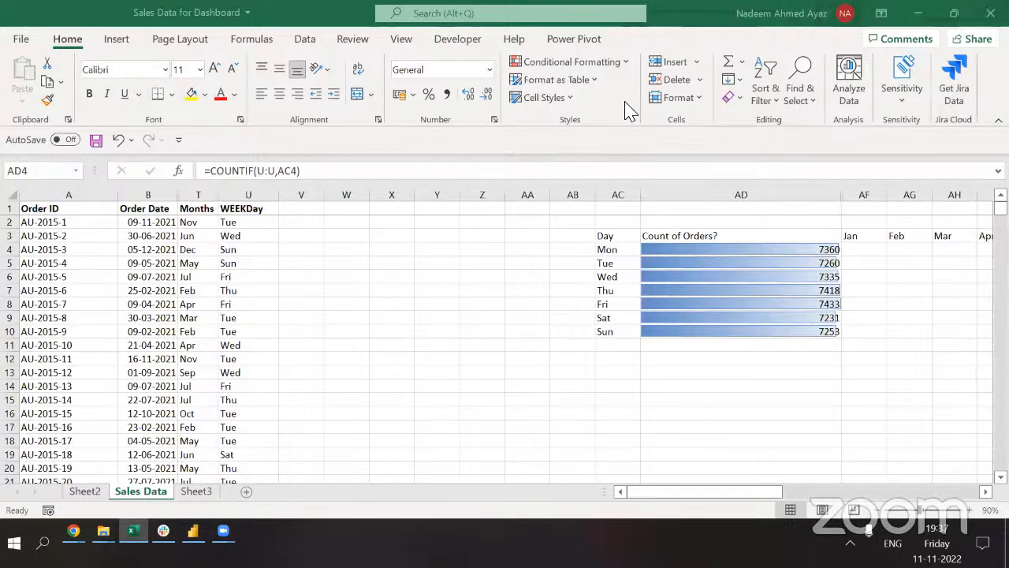
{"action": "key", "text": "alt+Tab"}
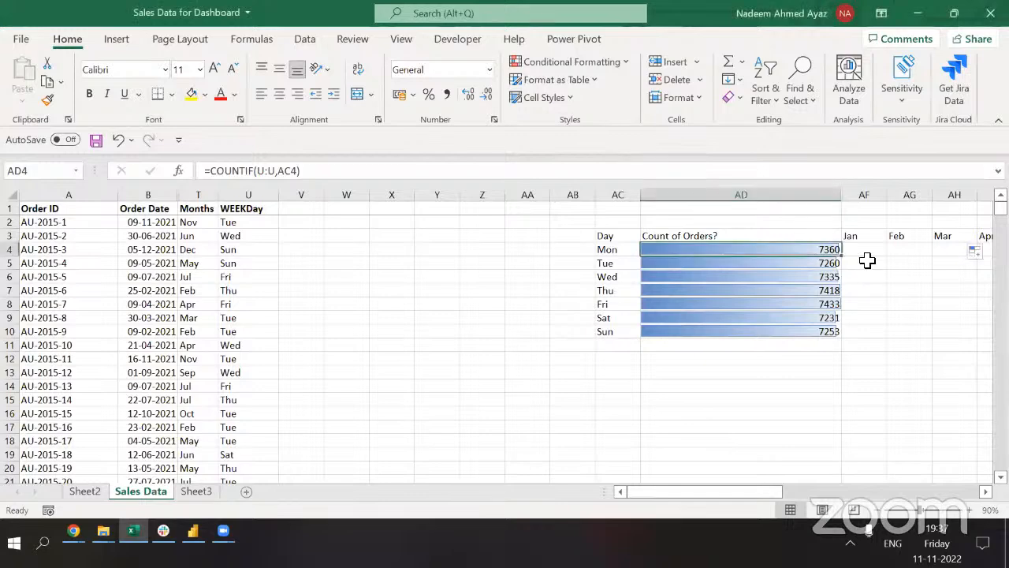
{"action": "left_click", "coordinate": [866, 252]}
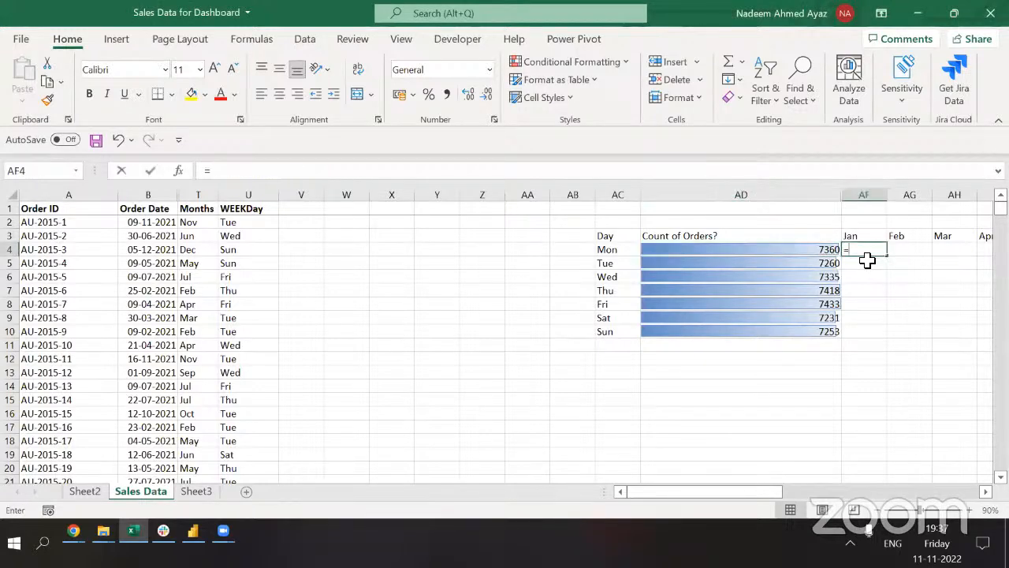
{"action": "type", "text": "=coun"}
{"action": "key", "text": "Down"}
{"action": "key", "text": "Down"}
{"action": "key", "text": "Down"}
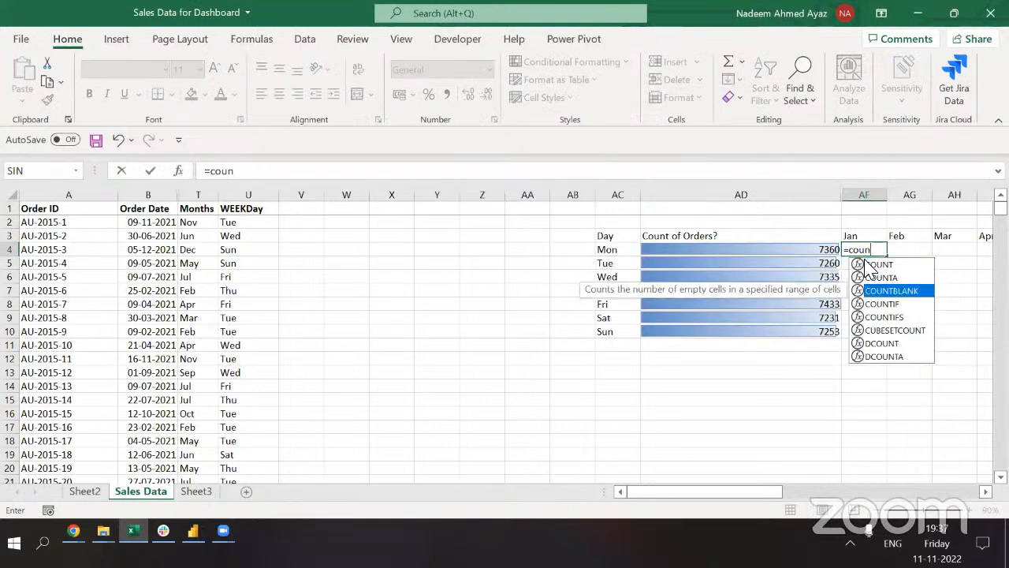
{"action": "key", "text": "Tab"}
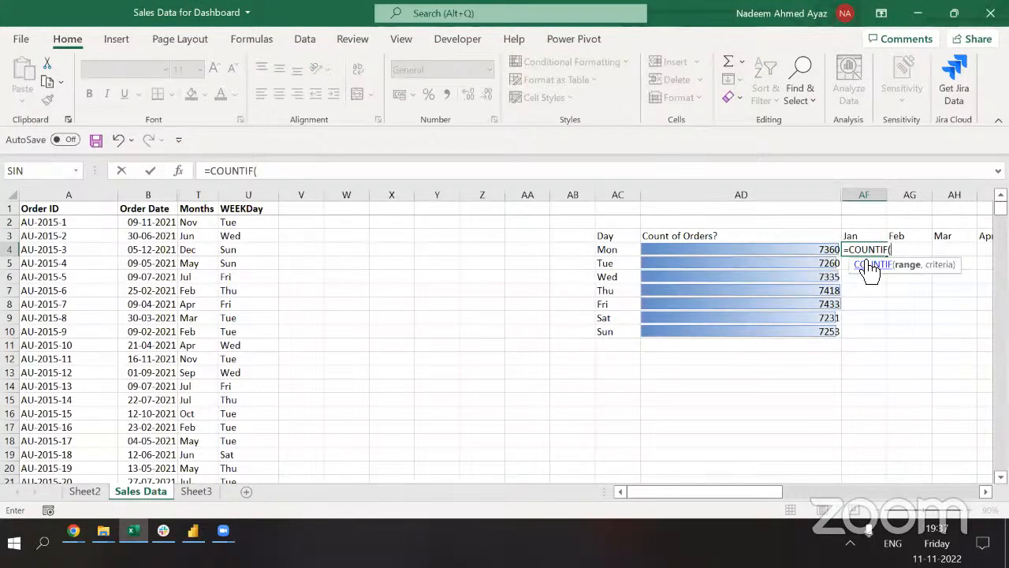
{"action": "left_click", "coordinate": [205, 194]}
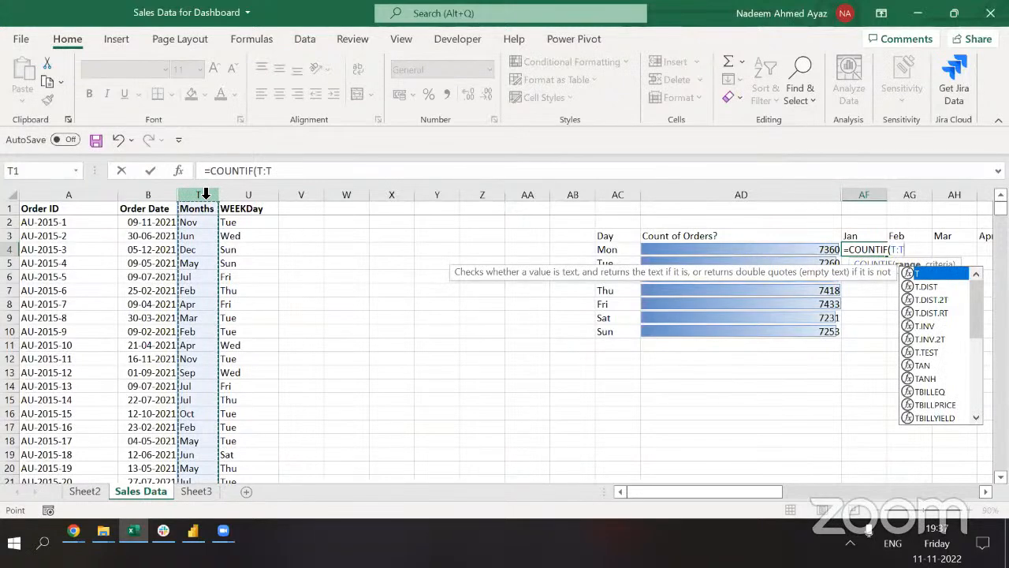
{"action": "type", "text": ","}
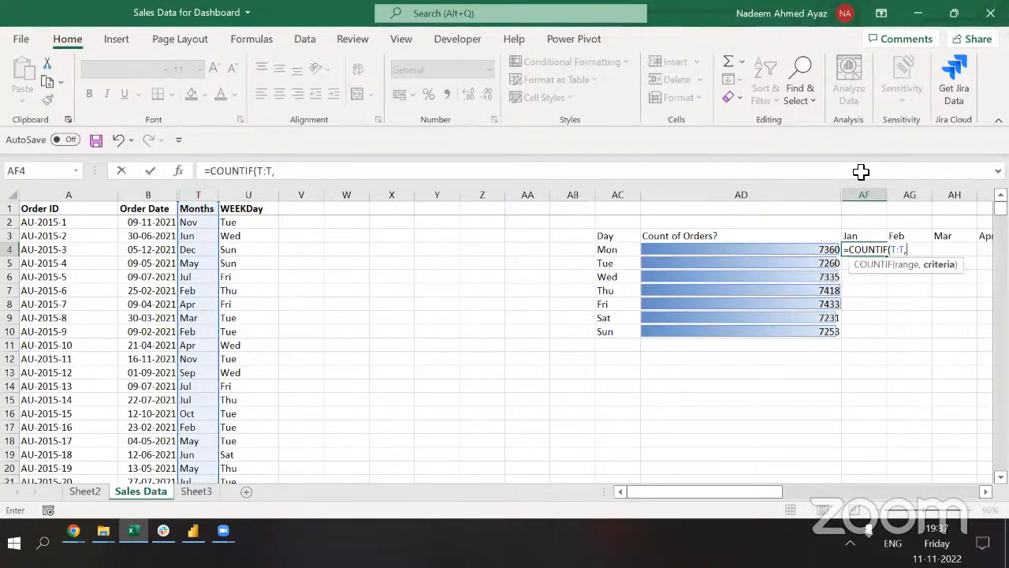
{"action": "left_click", "coordinate": [850, 236]}
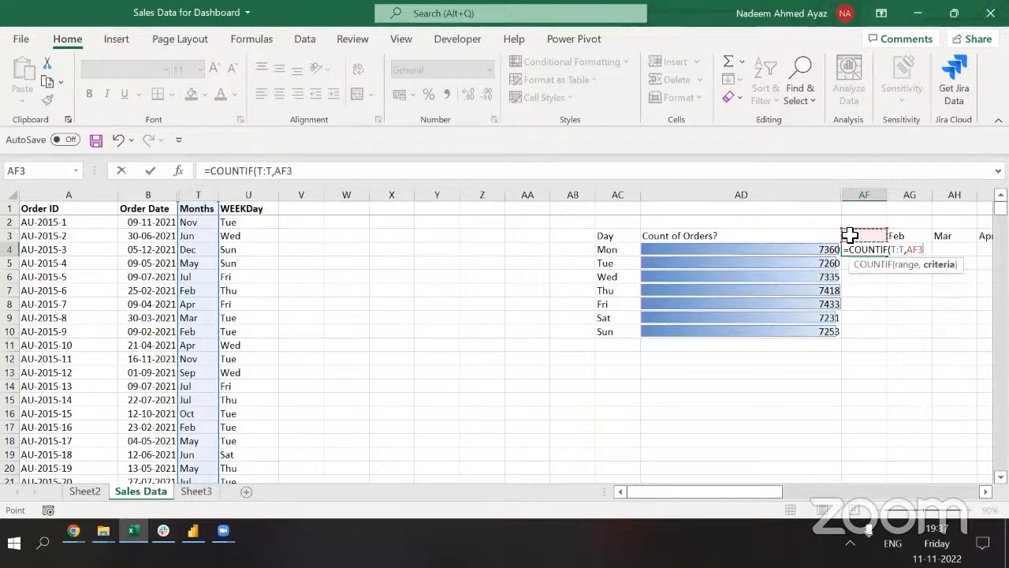
{"action": "type", "text": ","}
{"action": "key", "text": "Escape"}
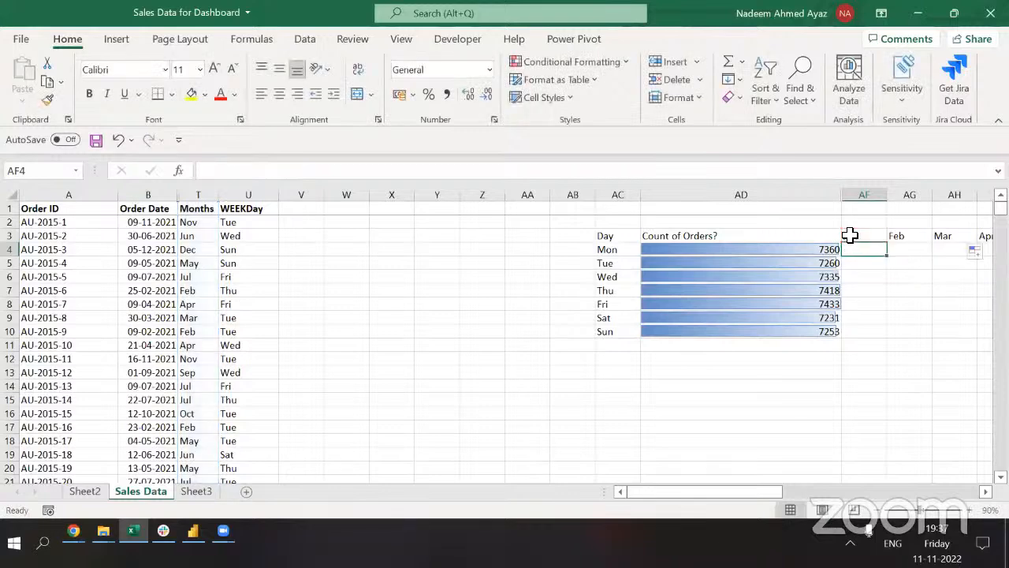
{"action": "left_click", "coordinate": [350, 534]}
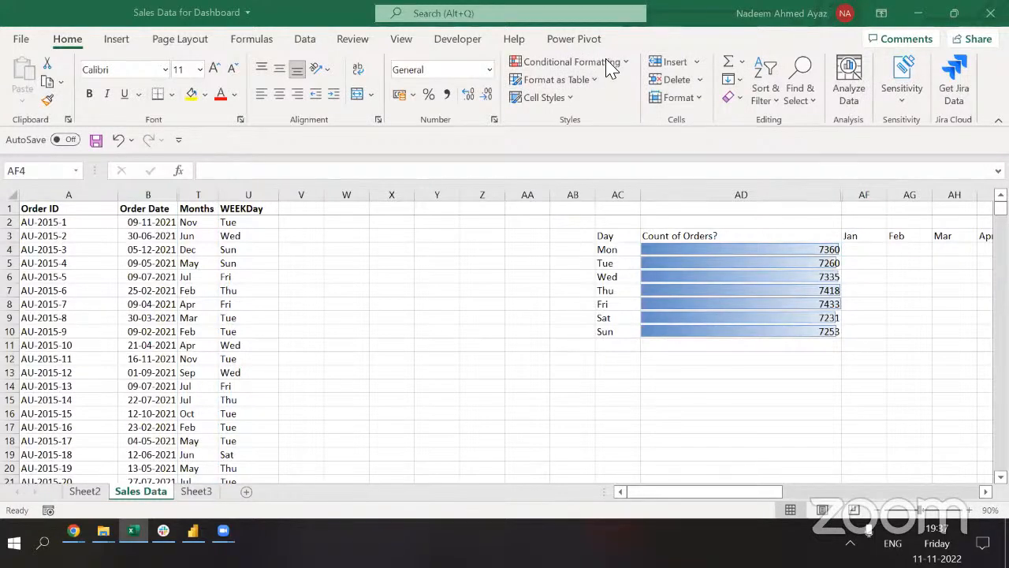
Start a COUNTIFS formula in AF4 that matches the Months column $T:$T against the Jan header AF$3.
{"action": "double_click", "coordinate": [846, 251]}
{"action": "type", "text": "=coun"}
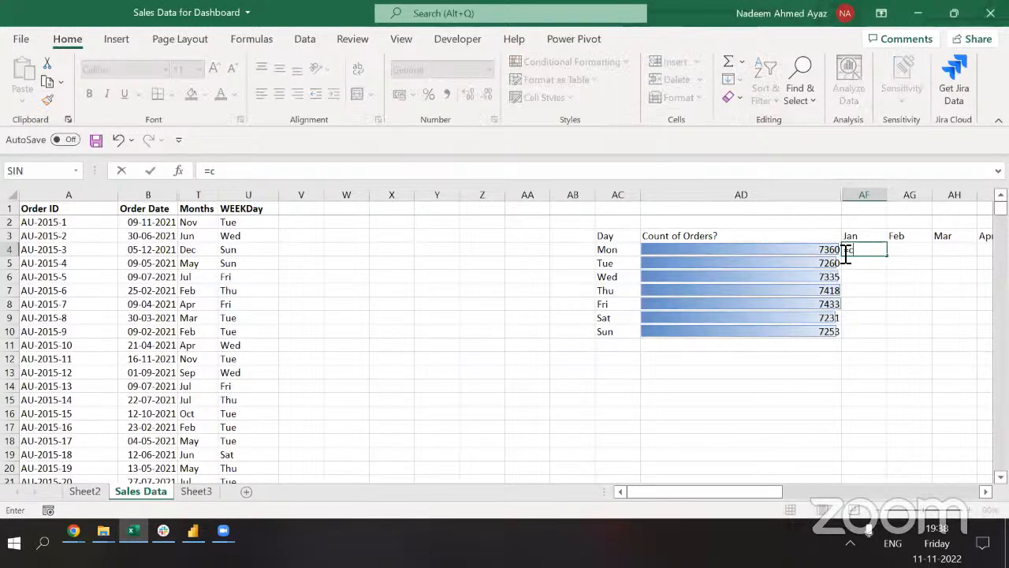
{"action": "key", "text": "Down"}
{"action": "key", "text": "Down"}
{"action": "key", "text": "Down"}
{"action": "key", "text": "Down"}
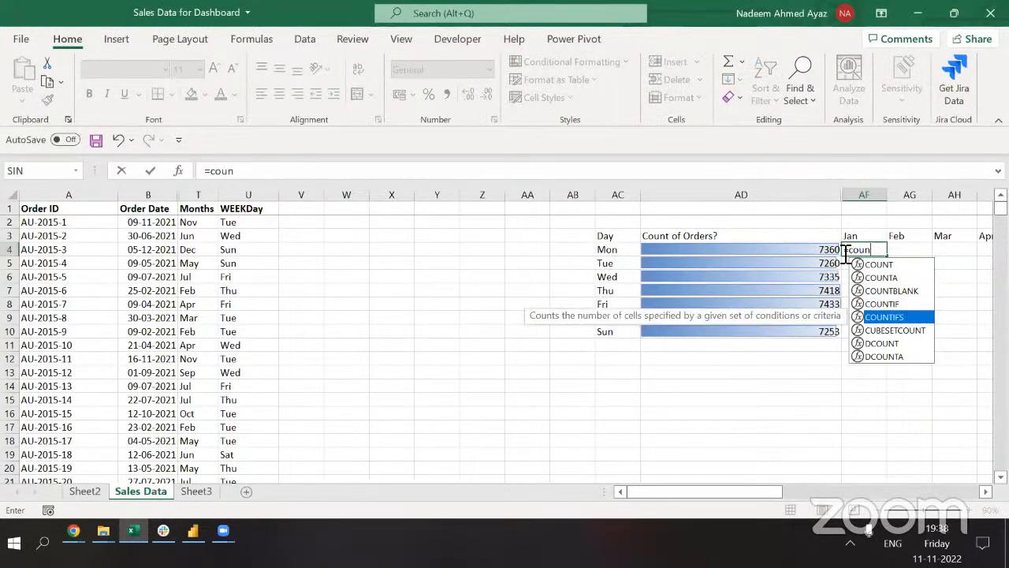
{"action": "key", "text": "Tab"}
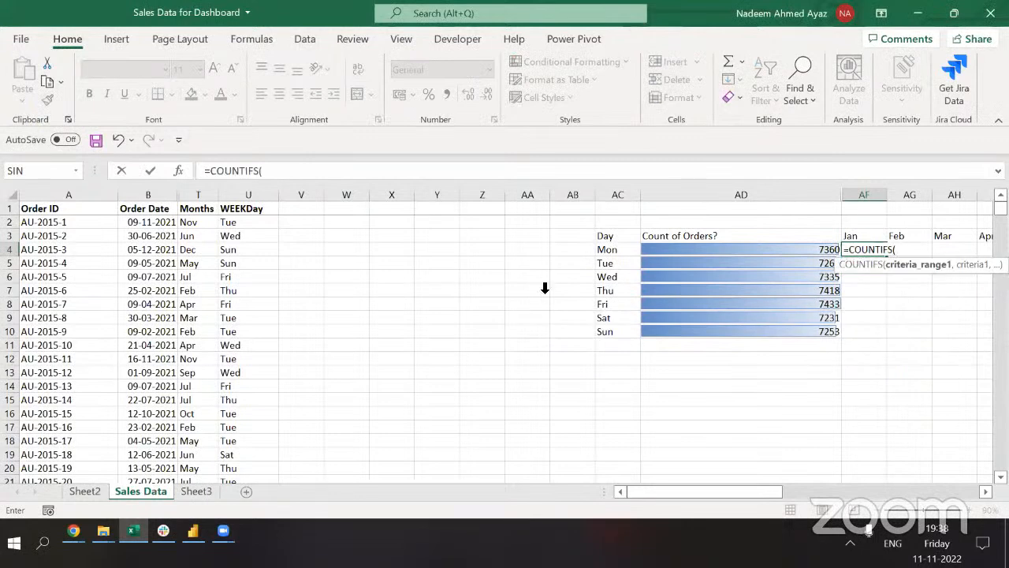
{"action": "left_click", "coordinate": [201, 197]}
{"action": "key", "text": "F4"}
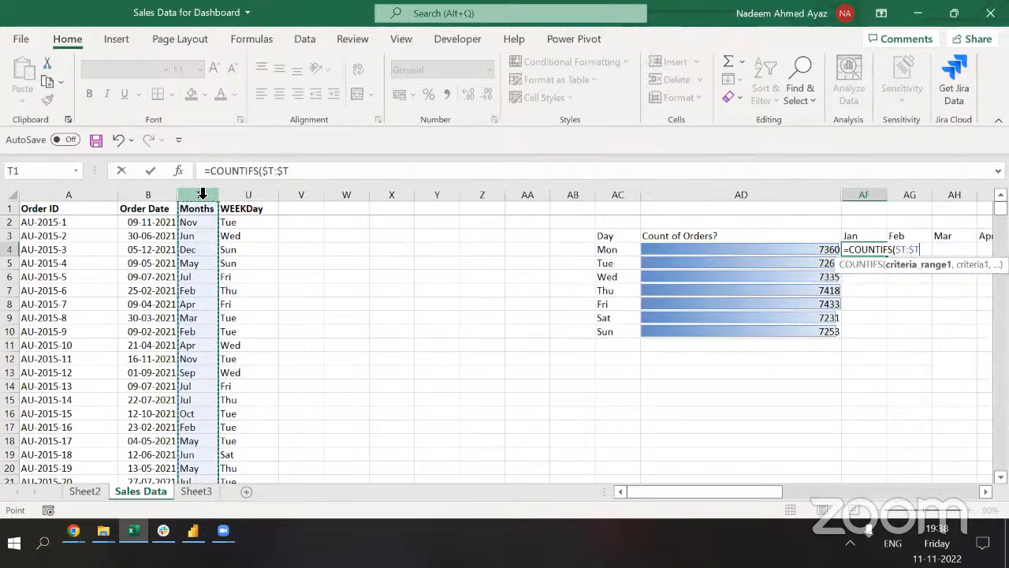
{"action": "type", "text": ","}
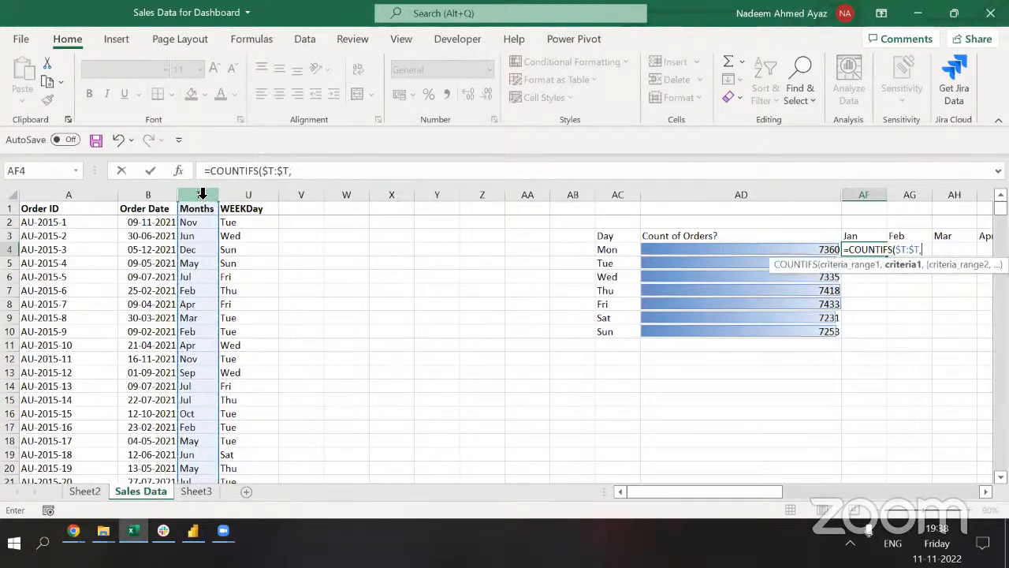
{"action": "left_click", "coordinate": [859, 233]}
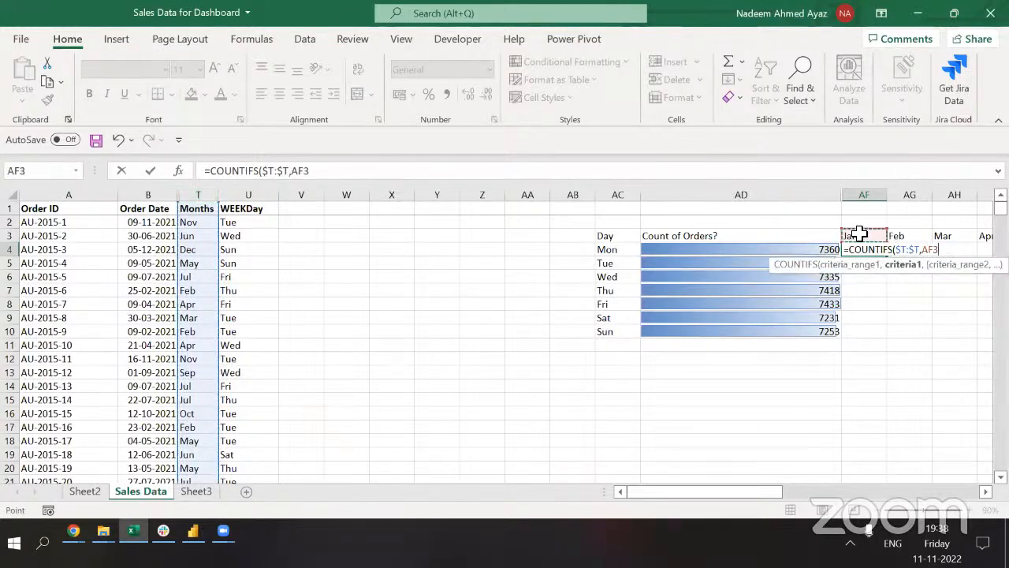
{"action": "key", "text": "F4"}
{"action": "key", "text": "F4"}
{"action": "type", "text": ","}
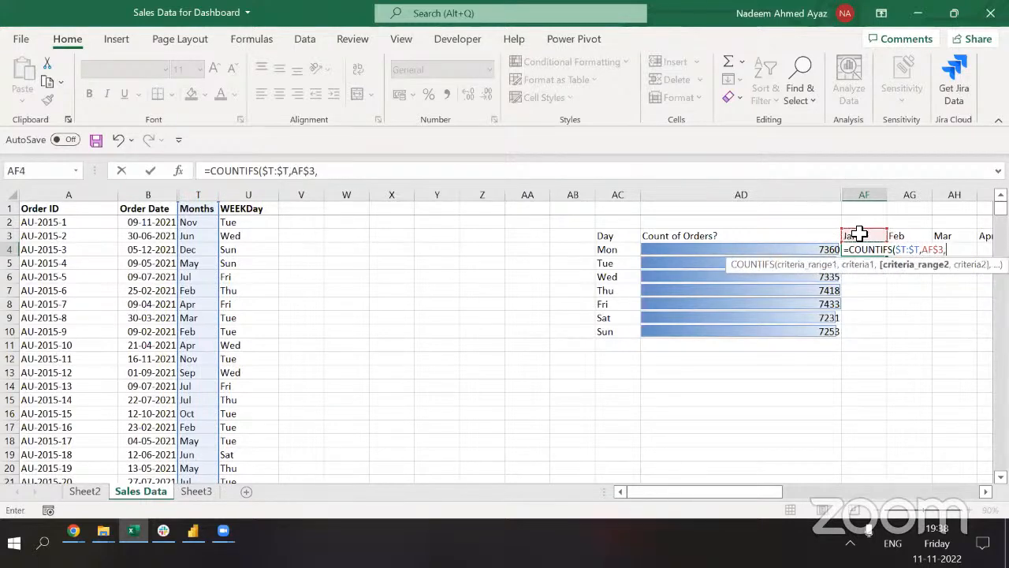
Complete the COUNTIFS formula in AF4 with the WEEKDay column $U:$U and the criterion $AC4, keeping AF4 selected.
{"action": "left_click", "coordinate": [246, 197]}
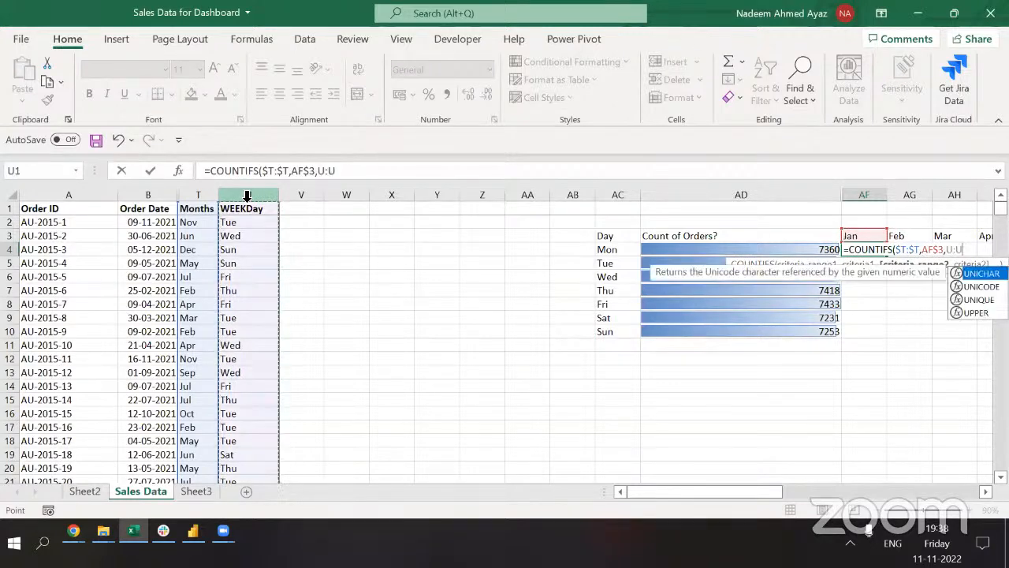
{"action": "key", "text": "F4"}
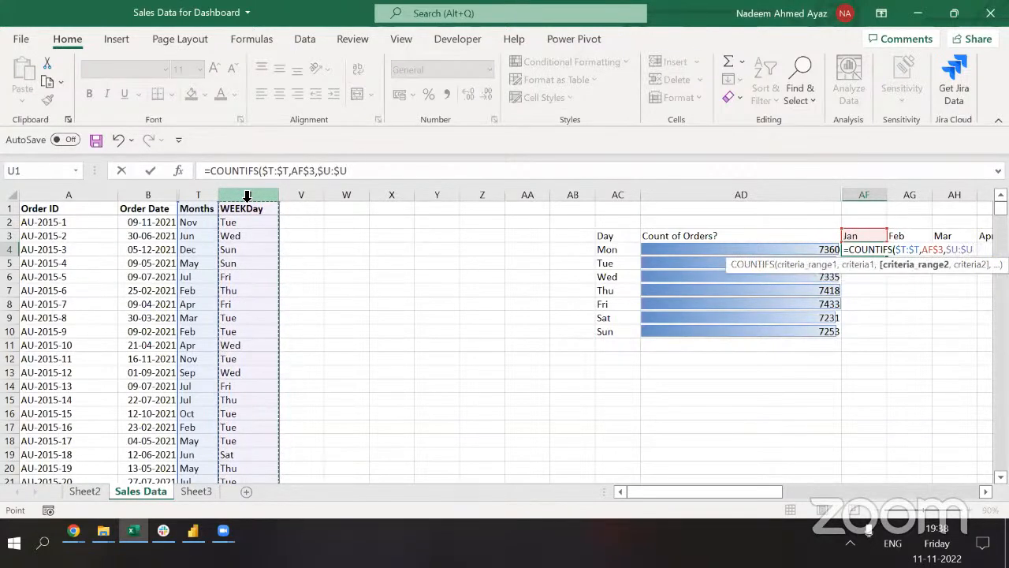
{"action": "type", "text": ","}
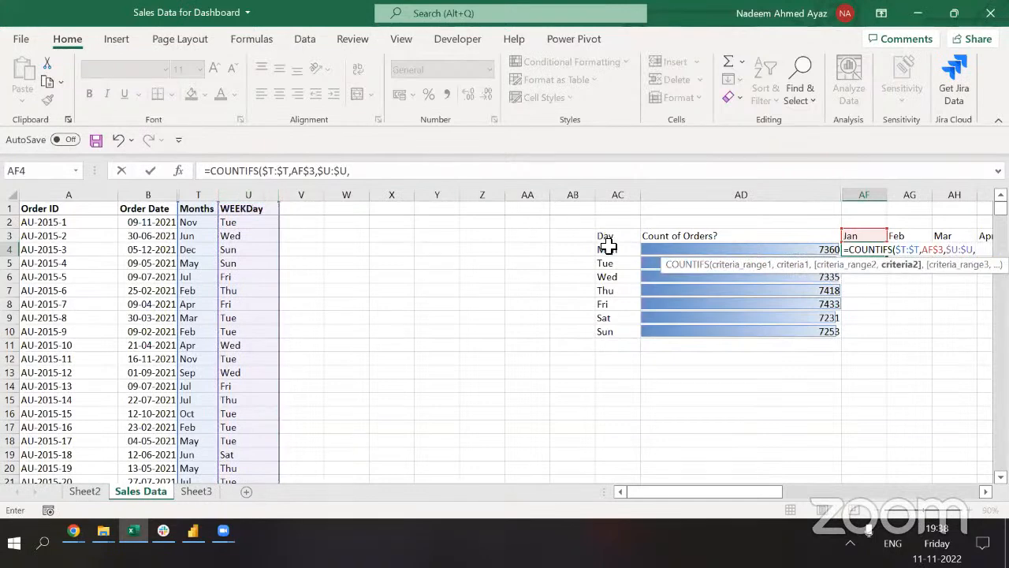
{"action": "left_click", "coordinate": [608, 248]}
{"action": "key", "text": "F4"}
{"action": "key", "text": "F4"}
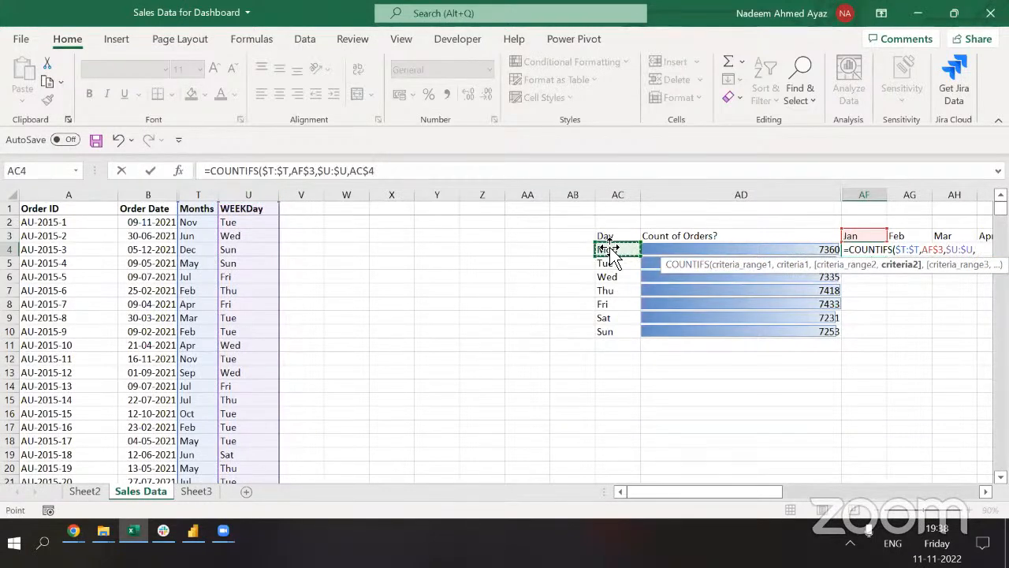
{"action": "key", "text": "F4"}
{"action": "type", "text": ")"}
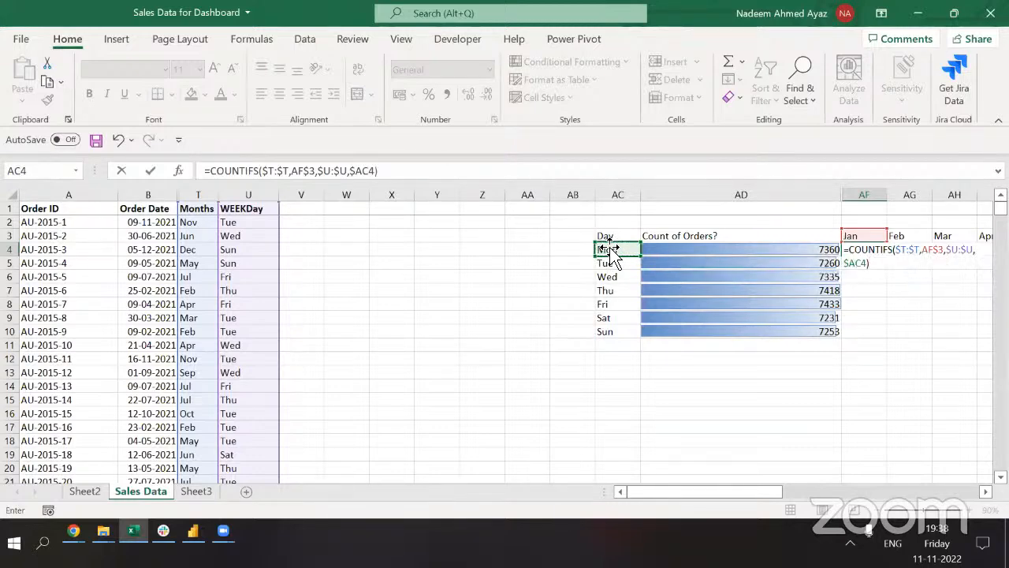
{"action": "key", "text": "ctrl+Return"}
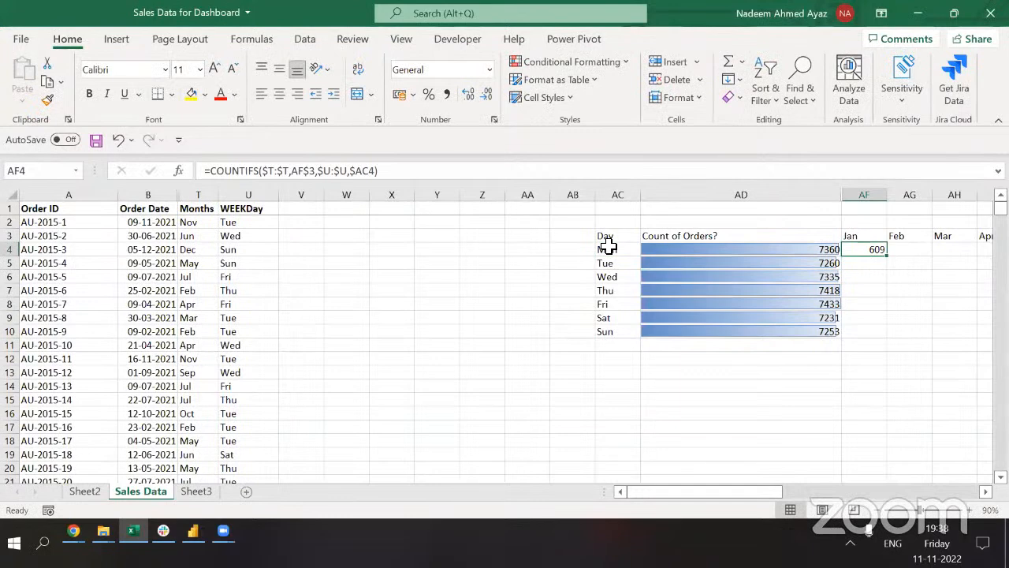
Turn on filters for the header row of the order data.
{"action": "key", "text": "Up"}
{"action": "key", "text": "Down"}
{"action": "key", "text": "Left"}
{"action": "key", "text": "Left"}
{"action": "key", "text": "Left"}
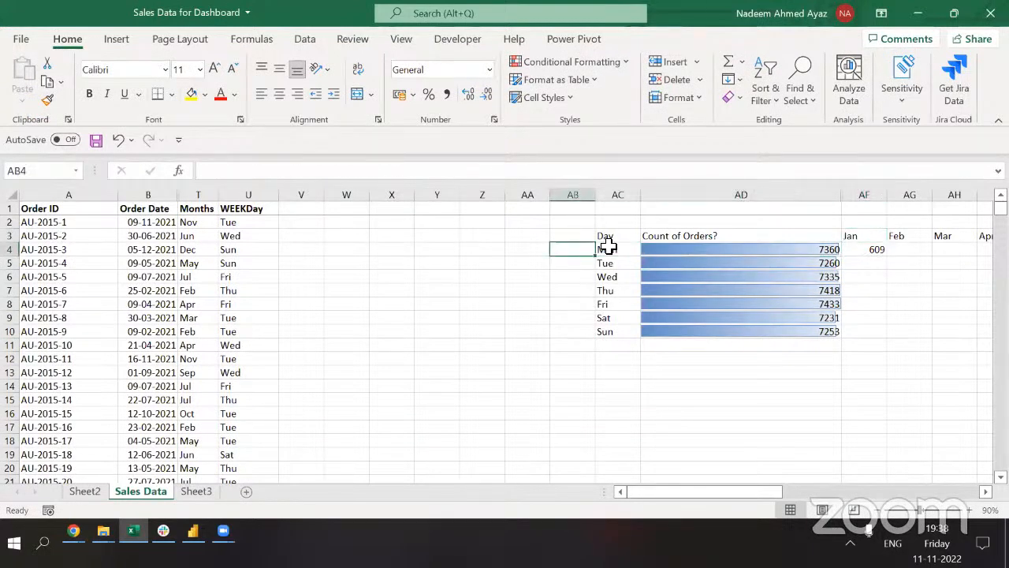
{"action": "key", "text": "Left"}
{"action": "key", "text": "Left"}
{"action": "key", "text": "Left"}
{"action": "key", "text": "Left"}
{"action": "key", "text": "Left"}
{"action": "key", "text": "Left"}
{"action": "key", "text": "Left"}
{"action": "key", "text": "ctrl+Up"}
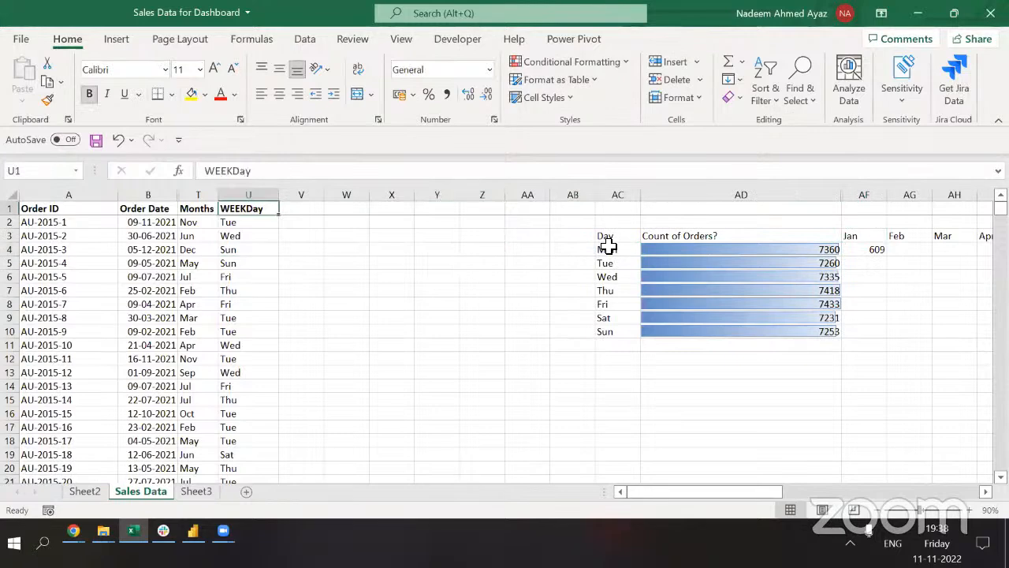
{"action": "key", "text": "ctrl+shift+Left"}
{"action": "key", "text": "ctrl+shift+l"}
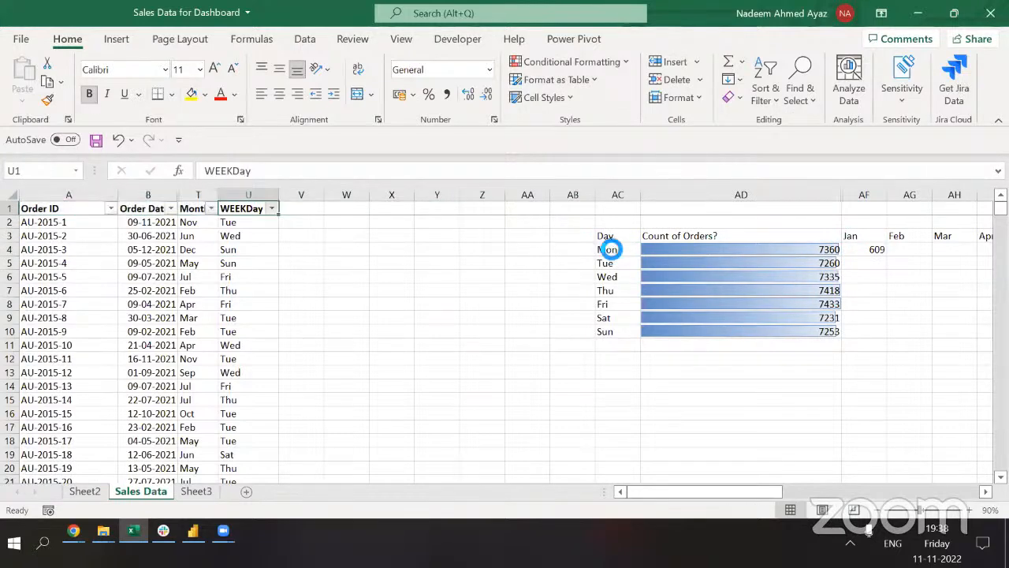
Filter the WEEKDay column to show only Mon.
{"action": "key", "text": "alt+Down"}
{"action": "key", "text": "Down"}
{"action": "key", "text": "Tab"}
{"action": "key", "text": "space"}
{"action": "key", "text": "Down"}
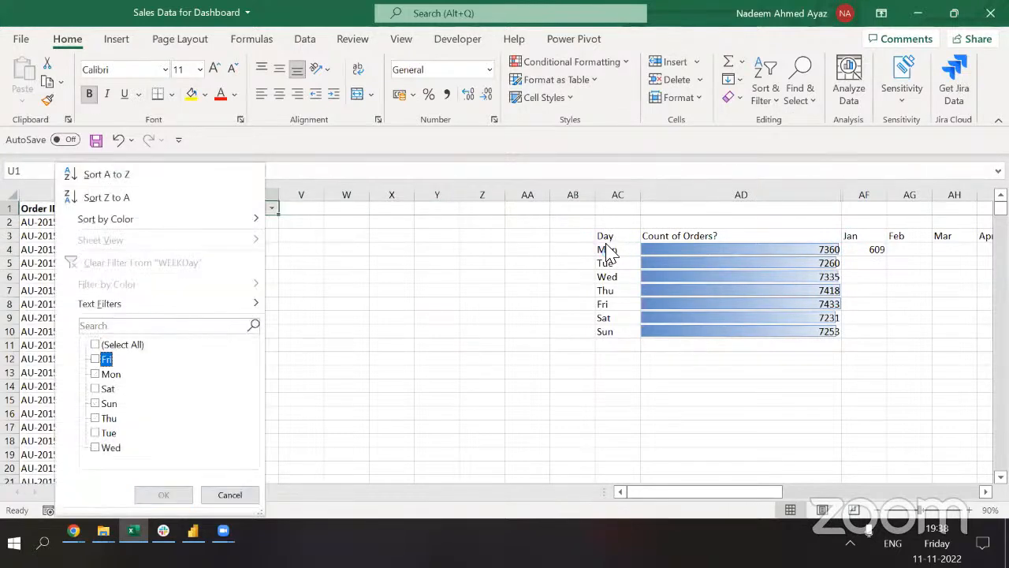
{"action": "key", "text": "Down"}
{"action": "key", "text": "space"}
{"action": "key", "text": "Return"}
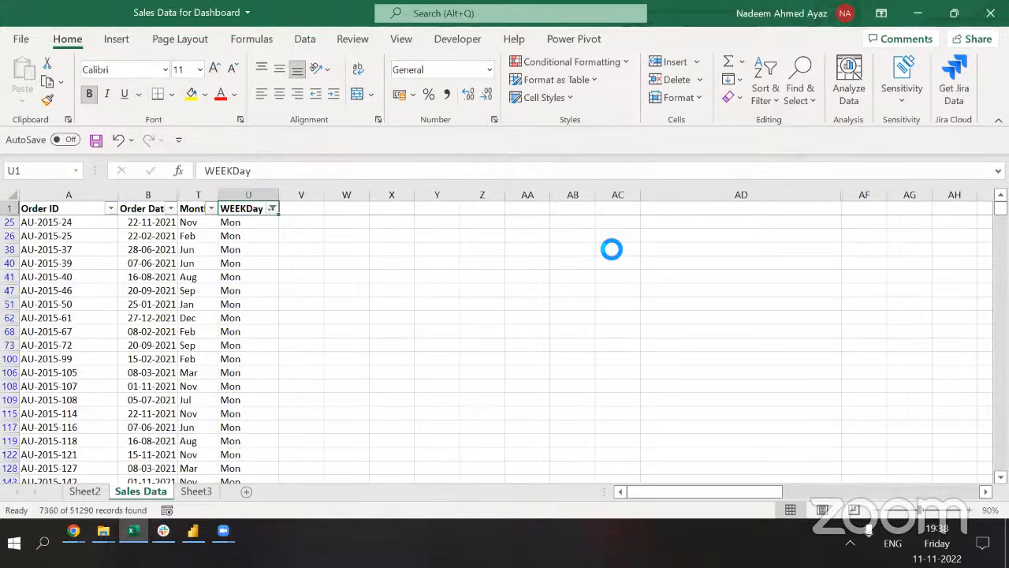
Filter the Months column to show only Jan.
{"action": "key", "text": "Left"}
{"action": "key", "text": "alt+Down"}
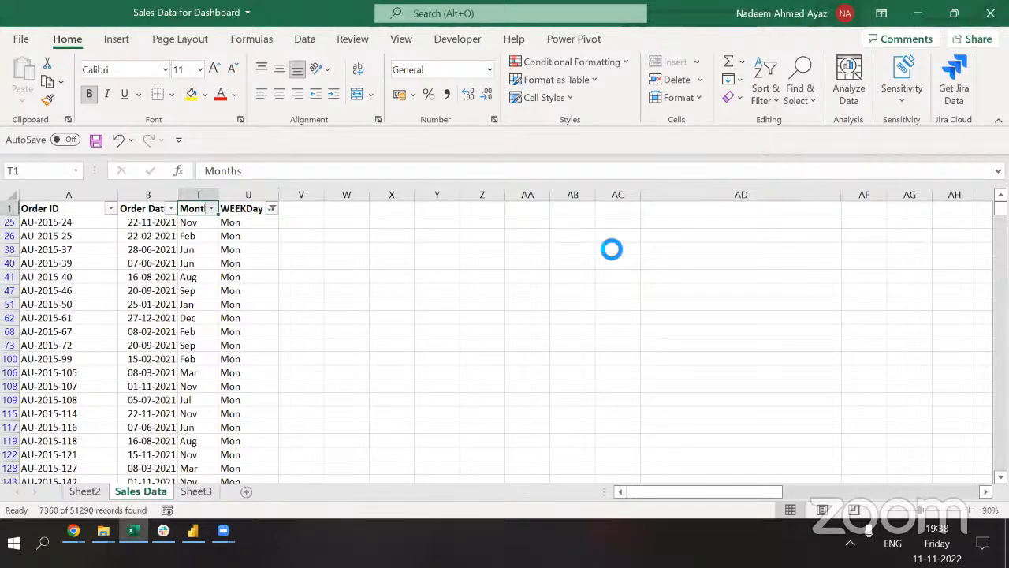
{"action": "key", "text": "Tab"}
{"action": "key", "text": "space"}
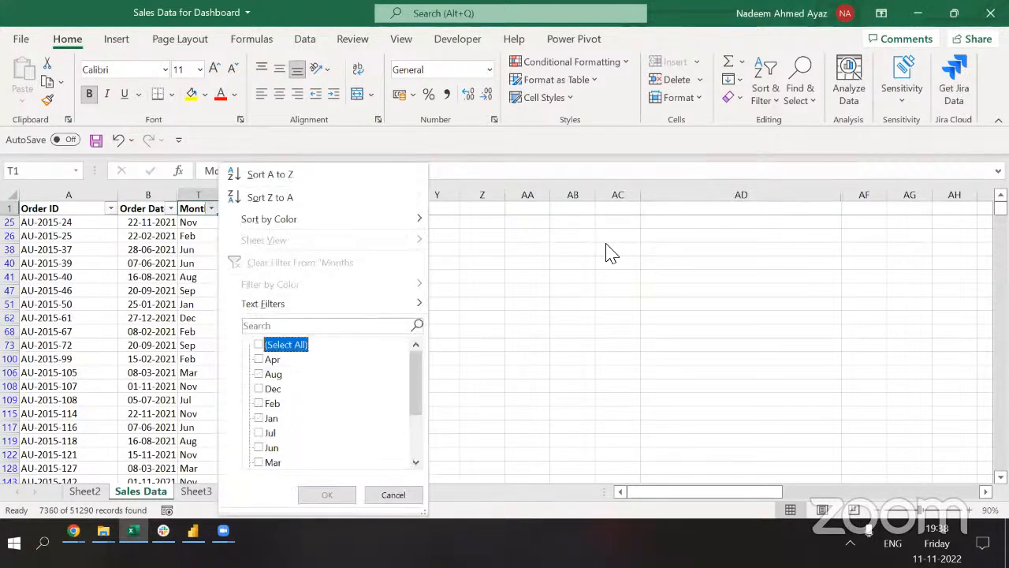
{"action": "key", "text": "Down"}
{"action": "key", "text": "Down"}
{"action": "key", "text": "Down"}
{"action": "key", "text": "Down"}
{"action": "key", "text": "Down"}
{"action": "key", "text": "space"}
{"action": "key", "text": "Tab"}
{"action": "key", "text": "Return"}
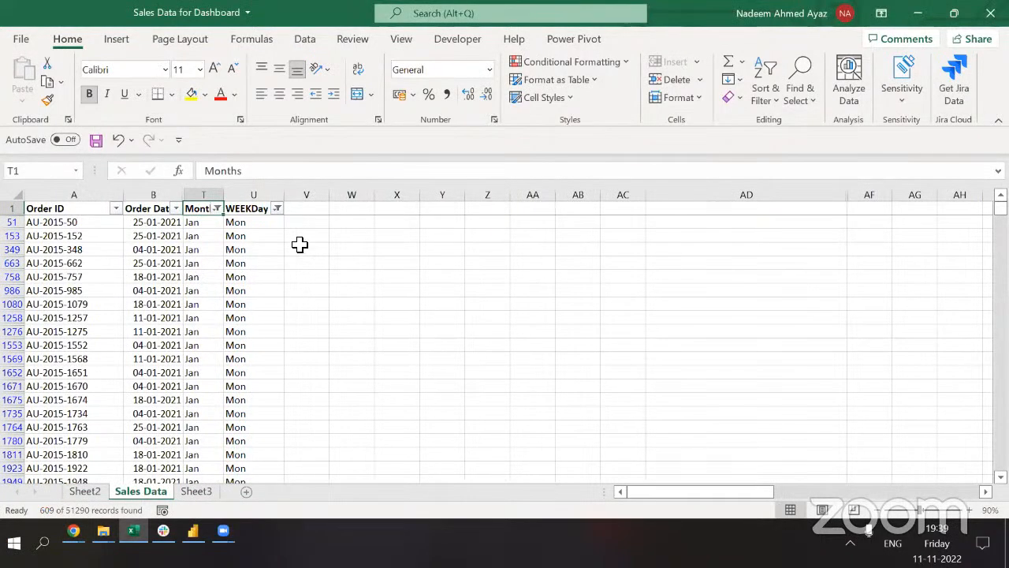
Select all filtered entries in the Months column to check how many Monday orders fall in January.
{"action": "key", "text": "Down"}
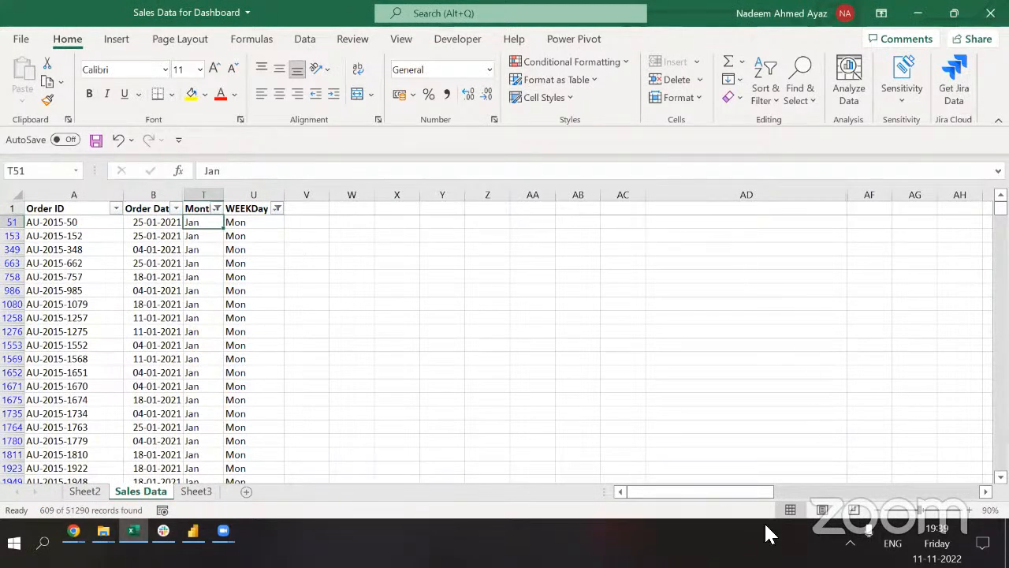
{"action": "key", "text": "ctrl+shift+Down"}
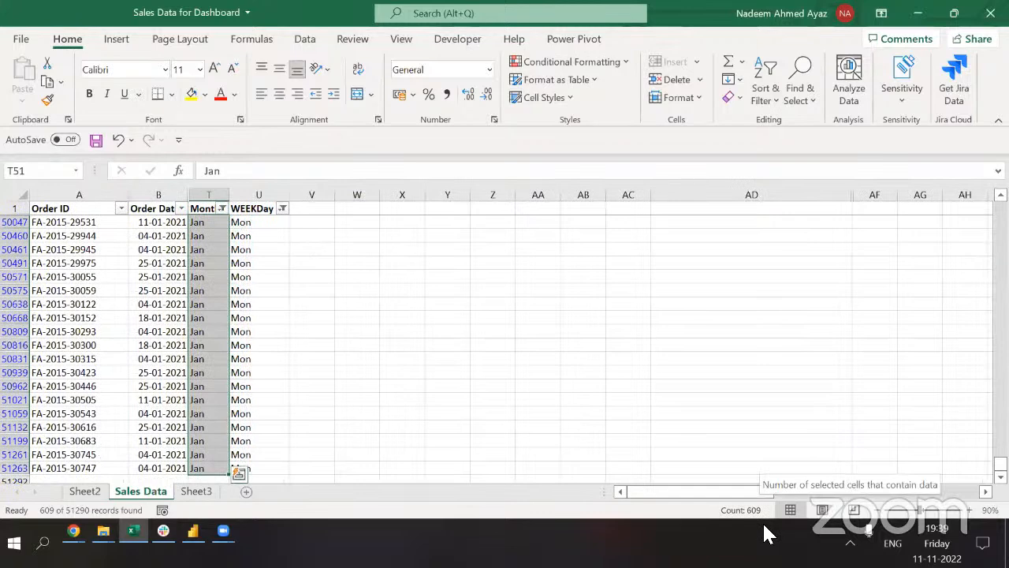
{"action": "key", "text": "ctrl+Up"}
{"action": "key", "text": "Right"}
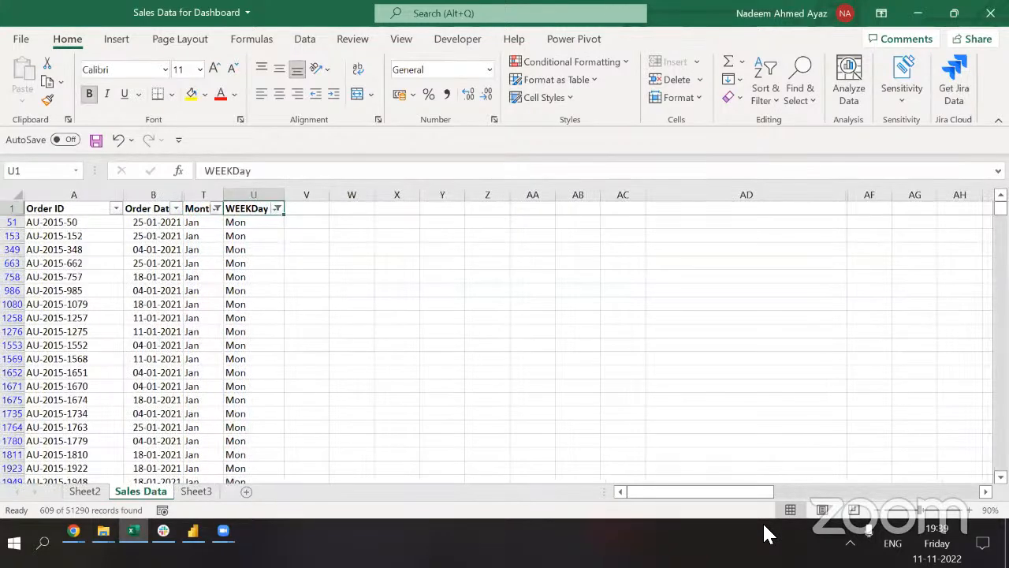
Remove the Months and WEEKDay filters and go back to the start of the order data.
{"action": "key", "text": "ctrl+shift+l"}
{"action": "key", "text": "ctrl+shift+l"}
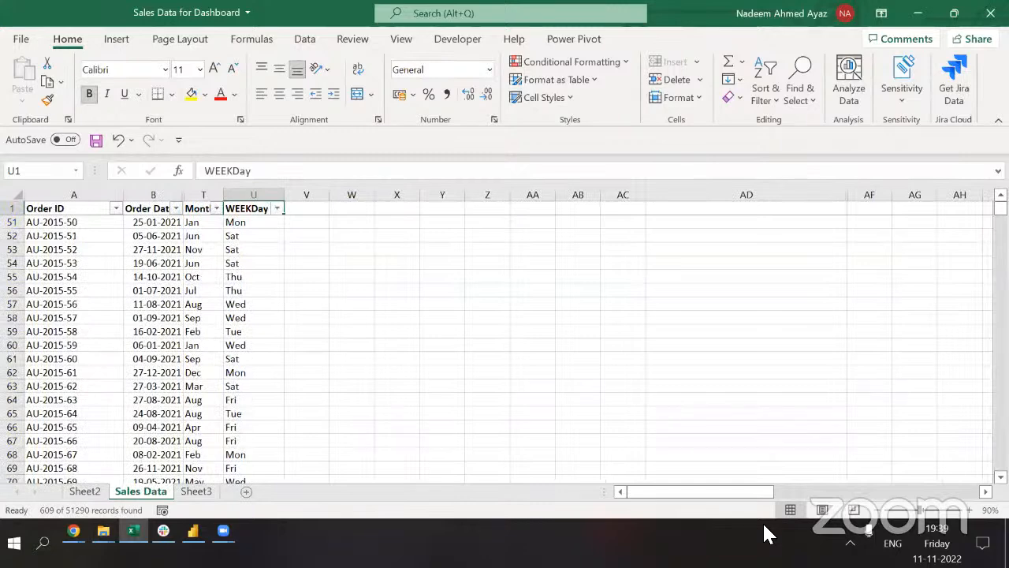
{"action": "scroll", "coordinate": [380, 304], "scroll_direction": "up", "scroll_amount": 1}
{"action": "left_click", "coordinate": [380, 304]}
{"action": "key", "text": "Right"}
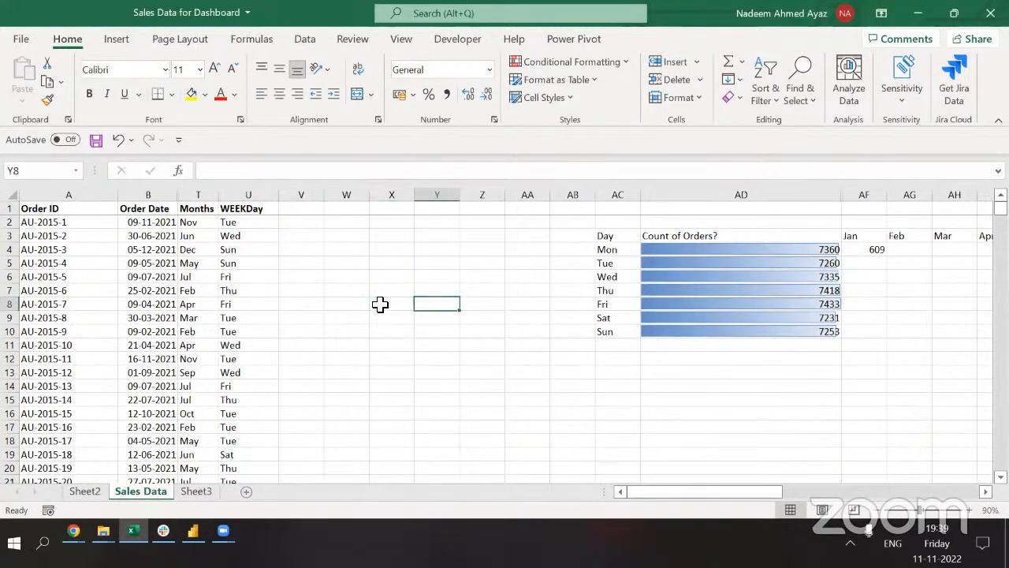
Copy the COUNTIFS formula in AF4 to all weekday rows and month columns from Mon/Jan to Sun/Dec.
{"action": "key", "text": "ctrl+Right"}
{"action": "key", "text": "ctrl+Up"}
{"action": "key", "text": "Right"}
{"action": "key", "text": "Right"}
{"action": "key", "text": "Down"}
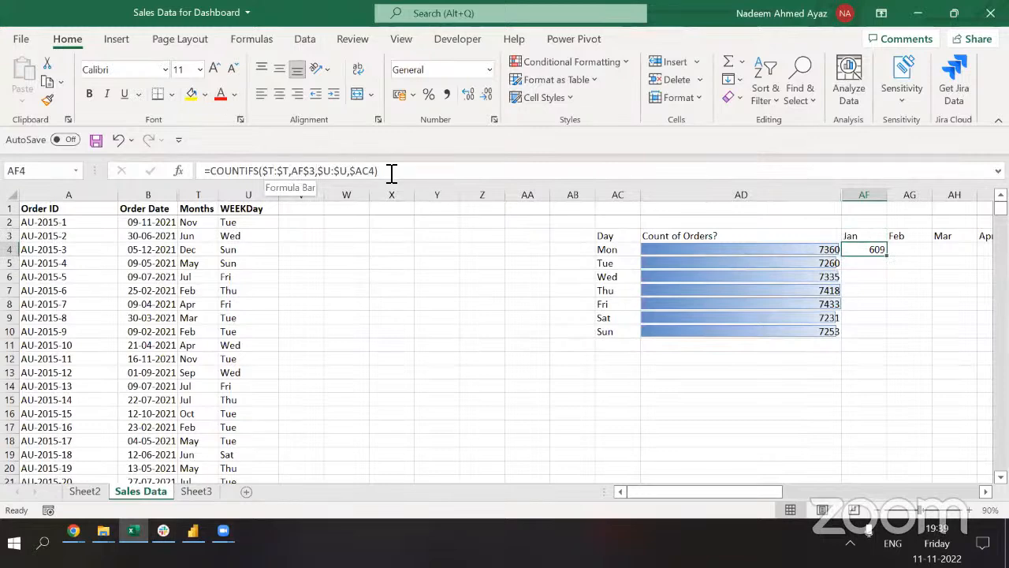
{"action": "key", "text": "ctrl+c"}
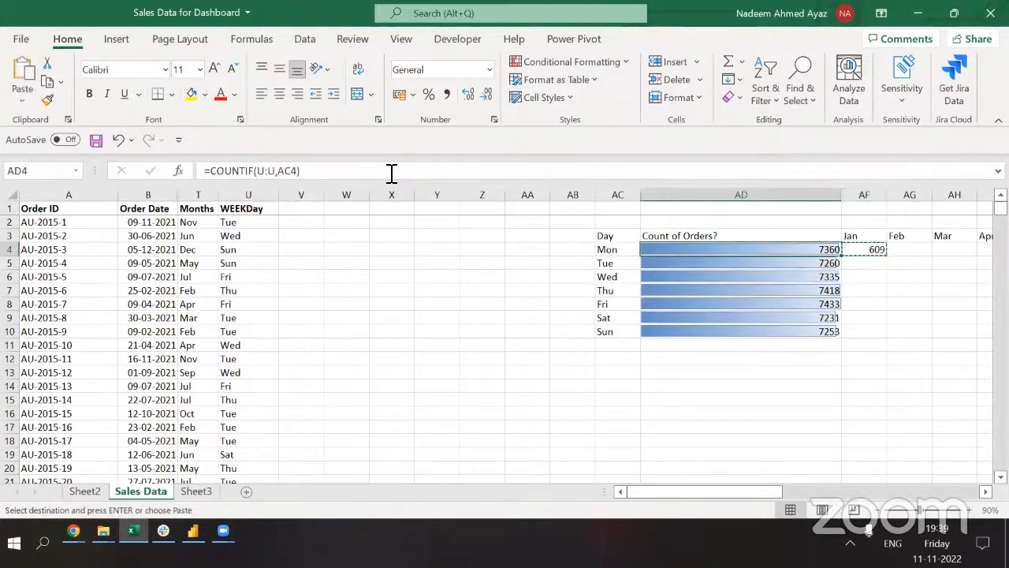
{"action": "key", "text": "shift+Down"}
{"action": "key", "text": "shift+Down"}
{"action": "key", "text": "shift+Down"}
{"action": "key", "text": "shift+Down"}
{"action": "key", "text": "shift+Down"}
{"action": "key", "text": "shift+Down"}
{"action": "key", "text": "shift+Right"}
{"action": "key", "text": "shift+Right"}
{"action": "key", "text": "shift+Right"}
{"action": "key", "text": "shift+Right"}
{"action": "key", "text": "shift+Right"}
{"action": "key", "text": "shift+Right"}
{"action": "key", "text": "shift+Right"}
{"action": "key", "text": "shift+Right"}
{"action": "key", "text": "shift+Right"}
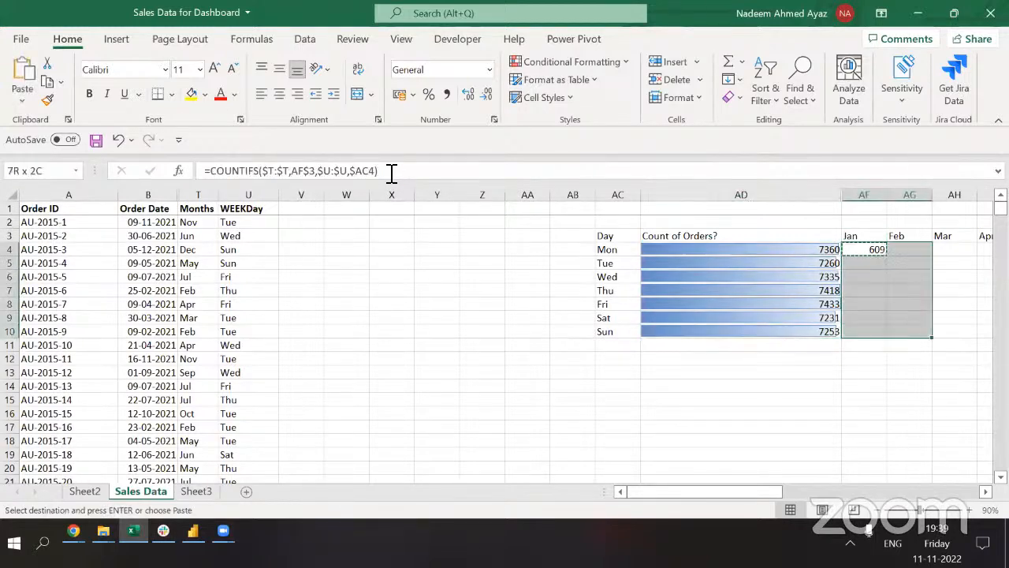
{"action": "key", "text": "shift+Right"}
{"action": "key", "text": "shift+Right"}
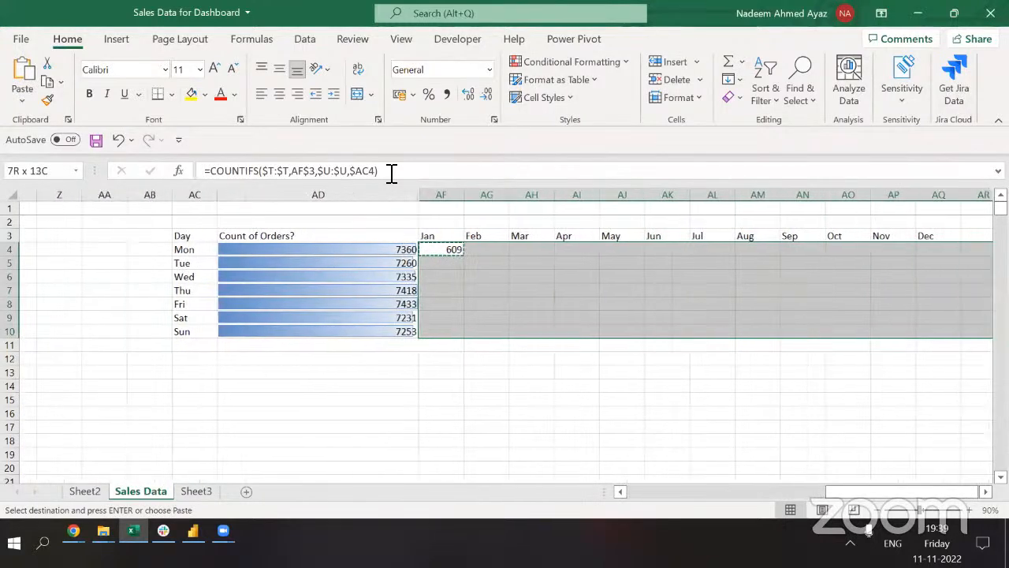
{"action": "key", "text": "Return"}
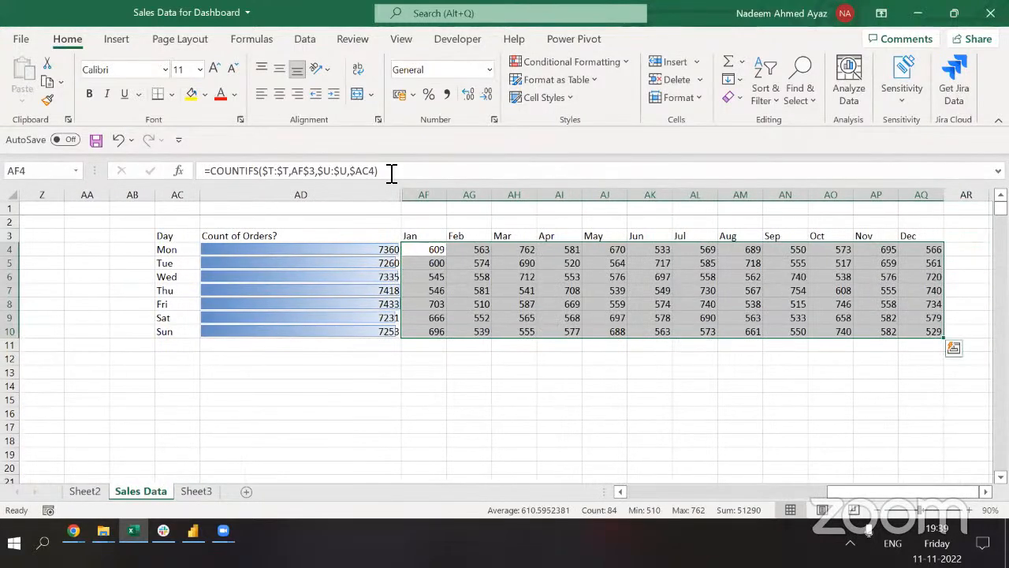
Check the copied formula in the Dec cell of the Mon row.
{"action": "key", "text": "Up"}
{"action": "key", "text": "Down"}
{"action": "key", "text": "ctrl+Right"}
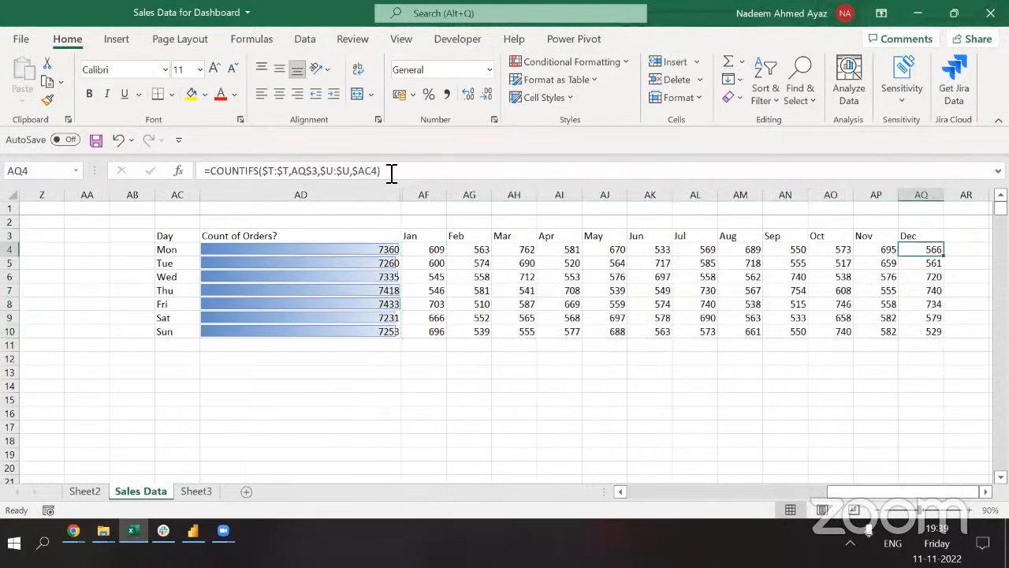
Apply blue gradient data bars to the Mon row's counts from Jan to Dec.
{"action": "key", "text": "ctrl+Left"}
{"action": "key", "text": "Right"}
{"action": "key", "text": "Right"}
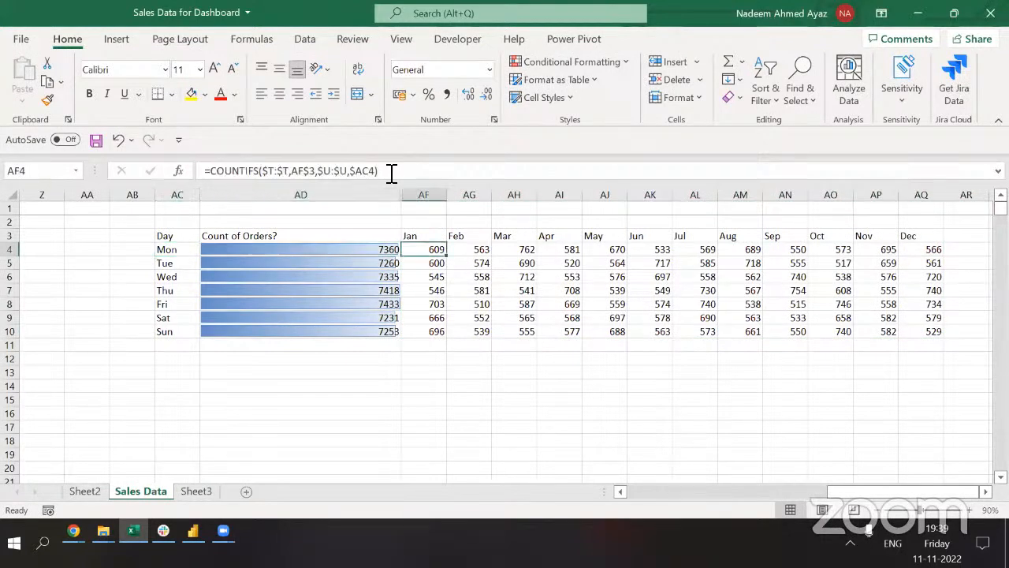
{"action": "key", "text": "ctrl+shift+Right"}
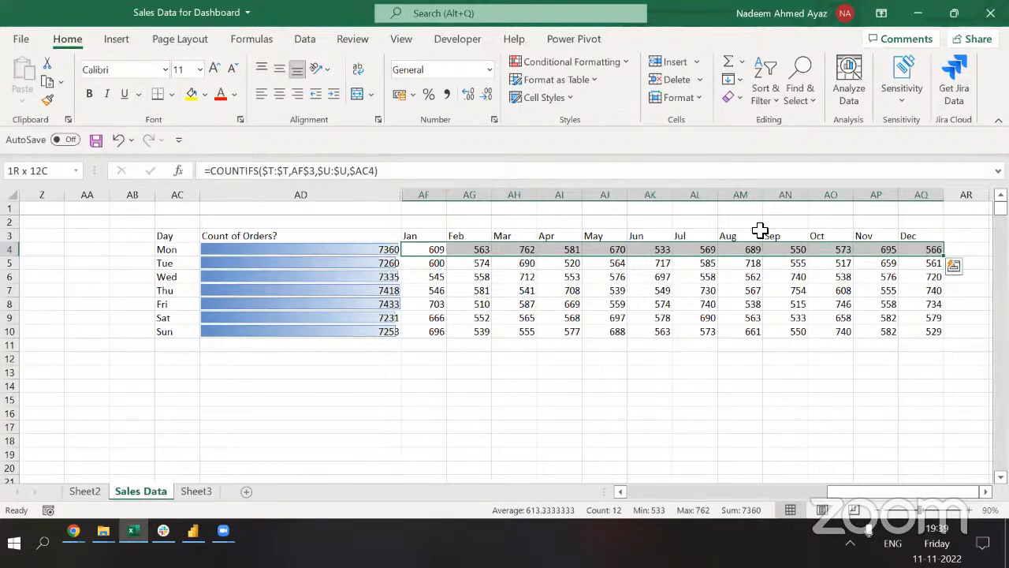
{"action": "left_click", "coordinate": [625, 69]}
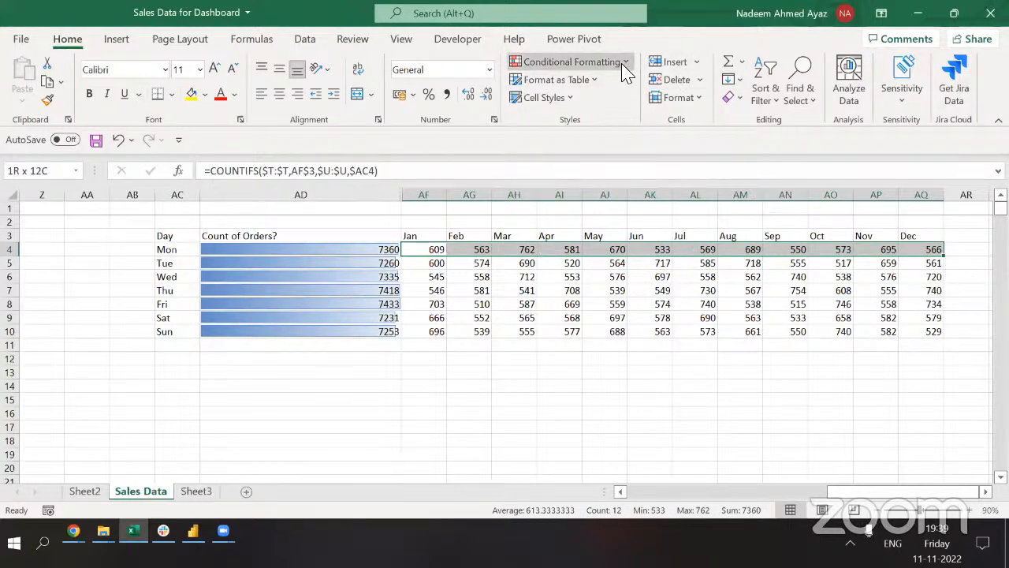
{"action": "mouse_move", "coordinate": [621, 97]}
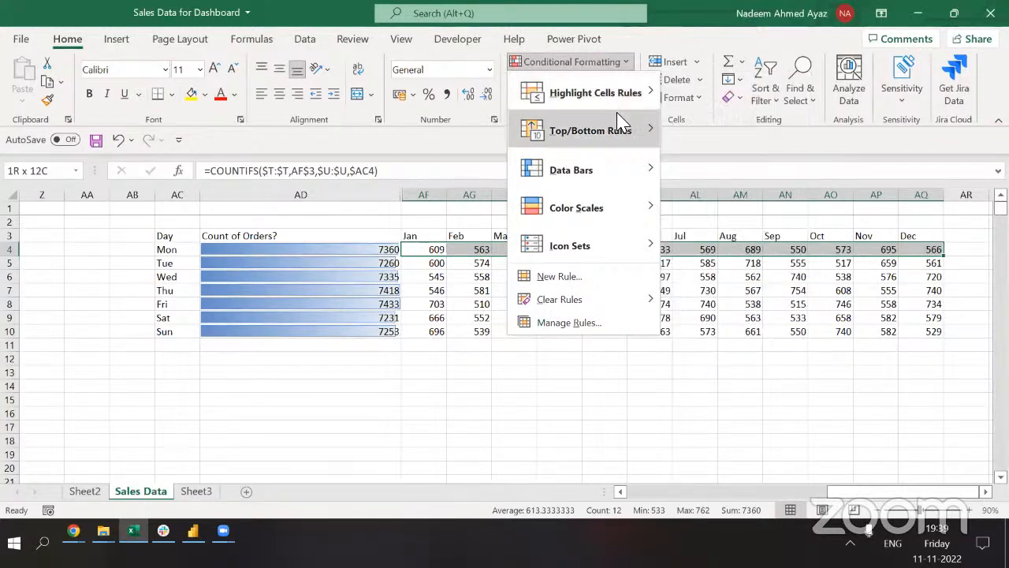
{"action": "mouse_move", "coordinate": [619, 122]}
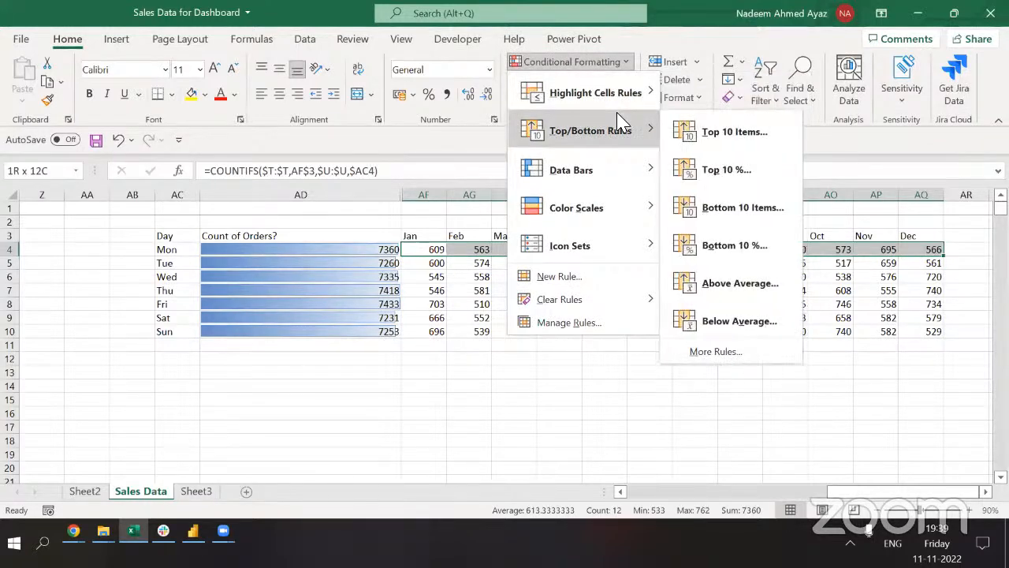
{"action": "mouse_move", "coordinate": [597, 259]}
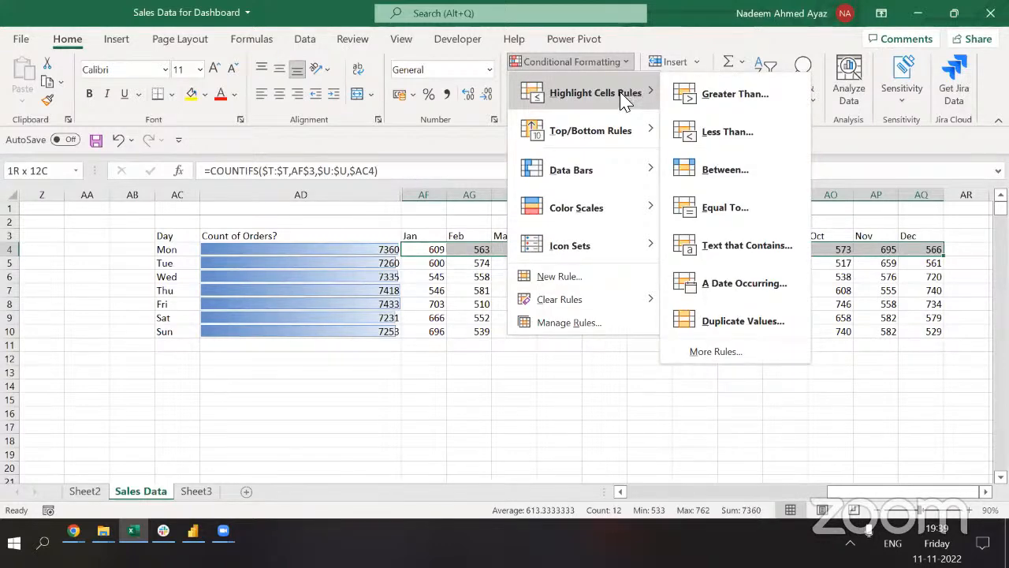
{"action": "mouse_move", "coordinate": [609, 169]}
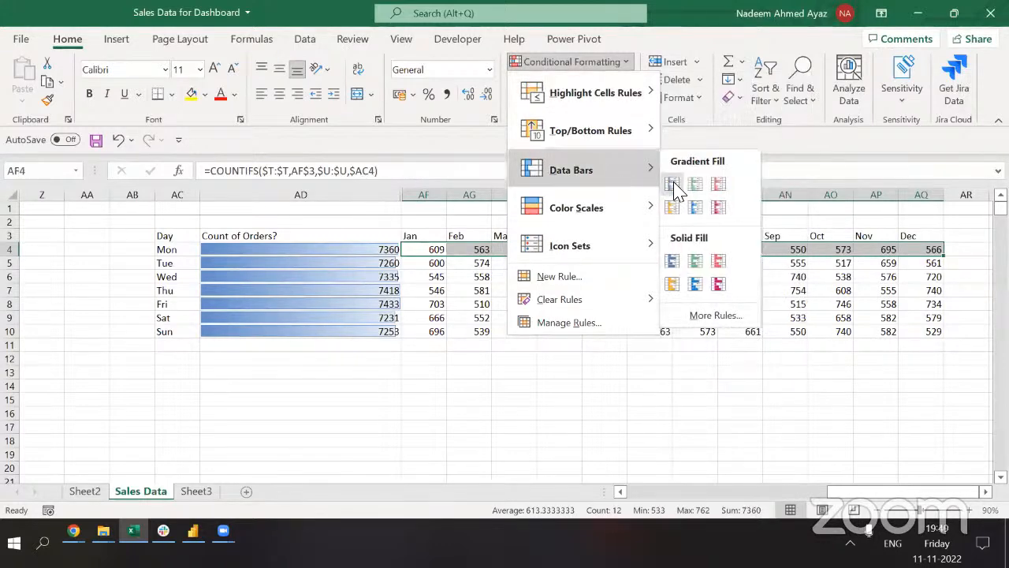
{"action": "left_click", "coordinate": [672, 185]}
{"action": "left_click", "coordinate": [660, 316]}
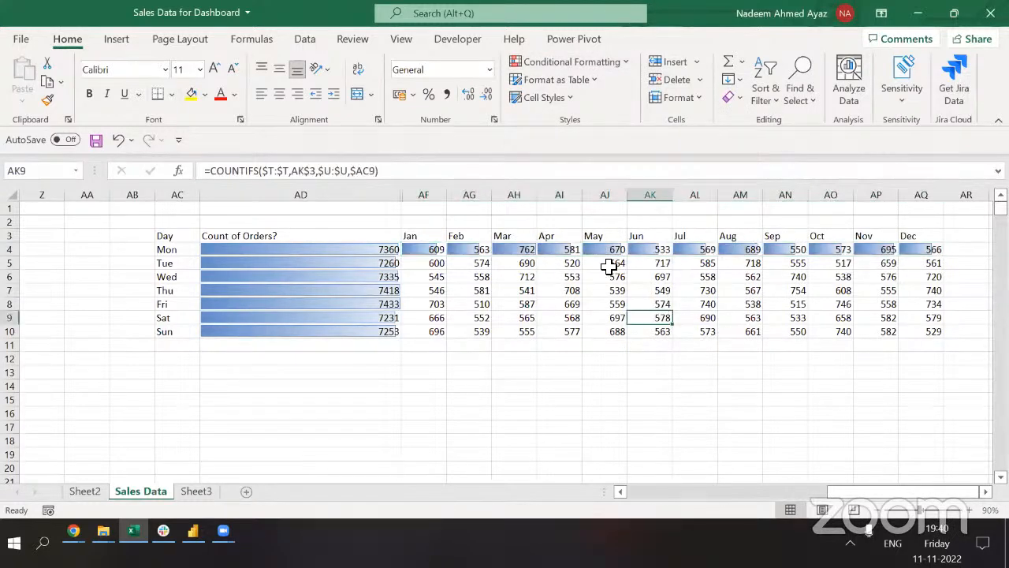
{"action": "left_click", "coordinate": [482, 266]}
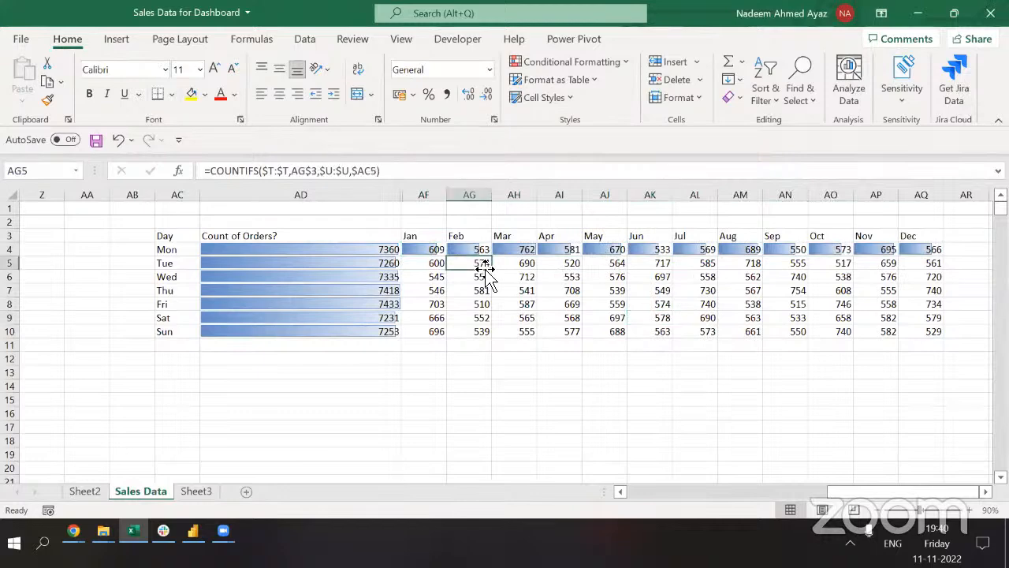
{"action": "key", "text": "Left"}
{"action": "key", "text": "Up"}
{"action": "key", "text": "ctrl+shift+Right"}
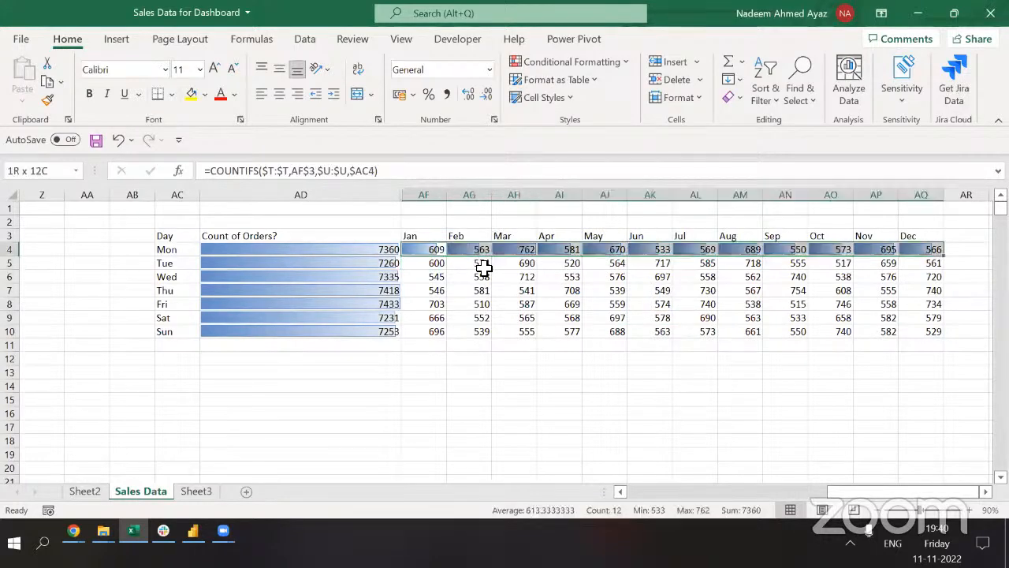
{"action": "key", "text": "ctrl+shift+Left"}
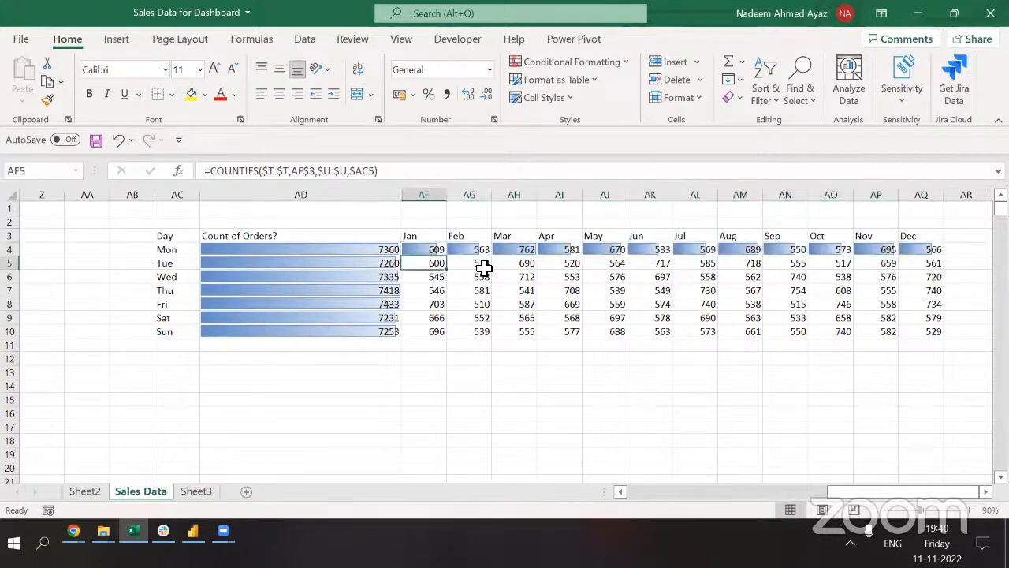
{"action": "key", "text": "ctrl+shift+Down"}
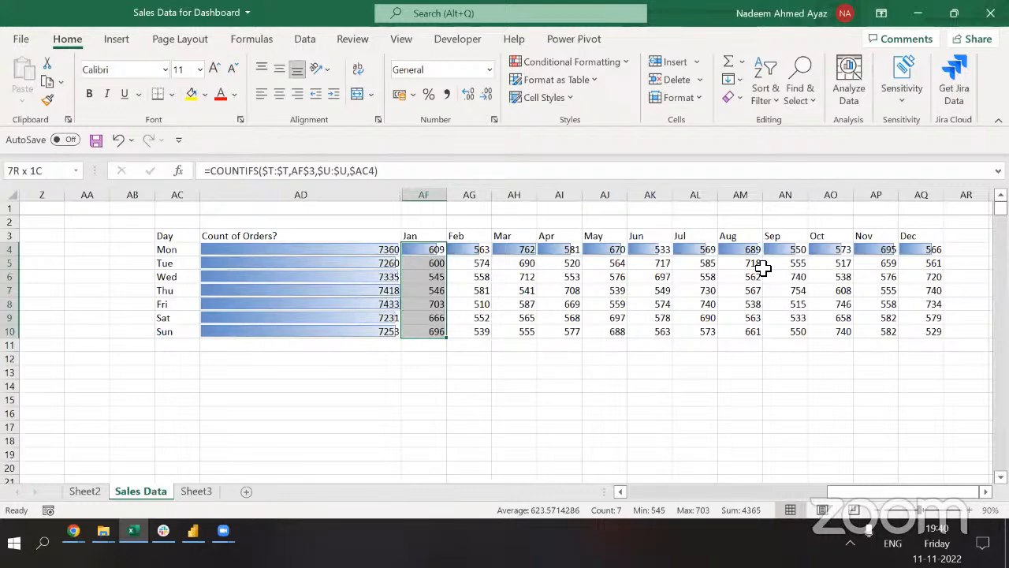
{"action": "left_click", "coordinate": [616, 63]}
{"action": "mouse_move", "coordinate": [611, 211]}
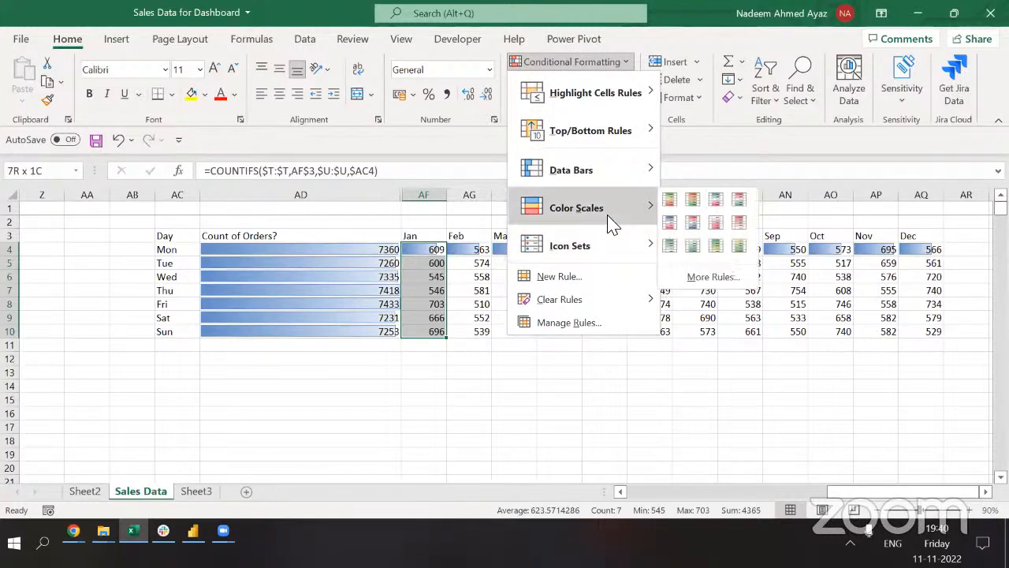
{"action": "left_click", "coordinate": [698, 276]}
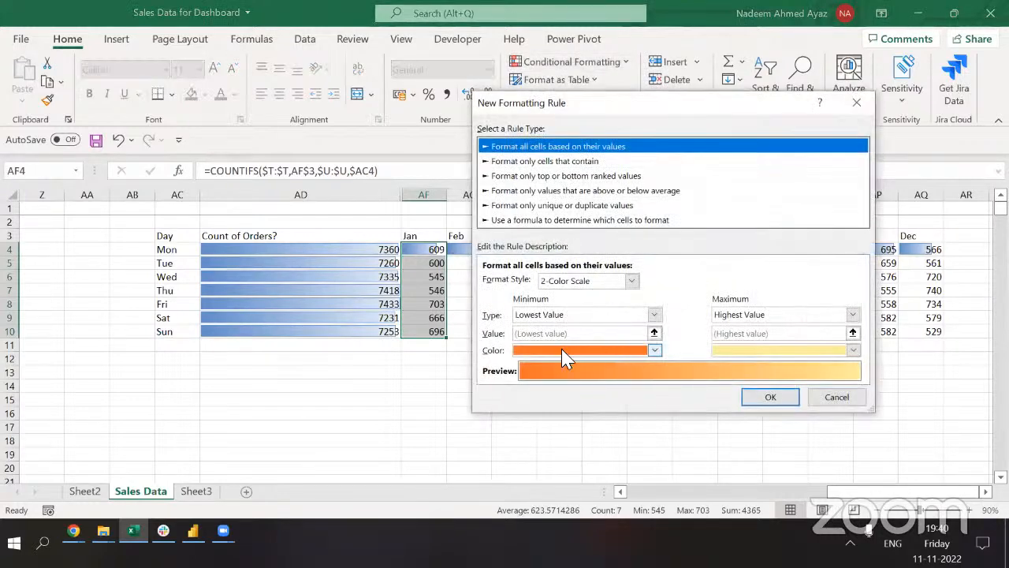
{"action": "left_click", "coordinate": [629, 356]}
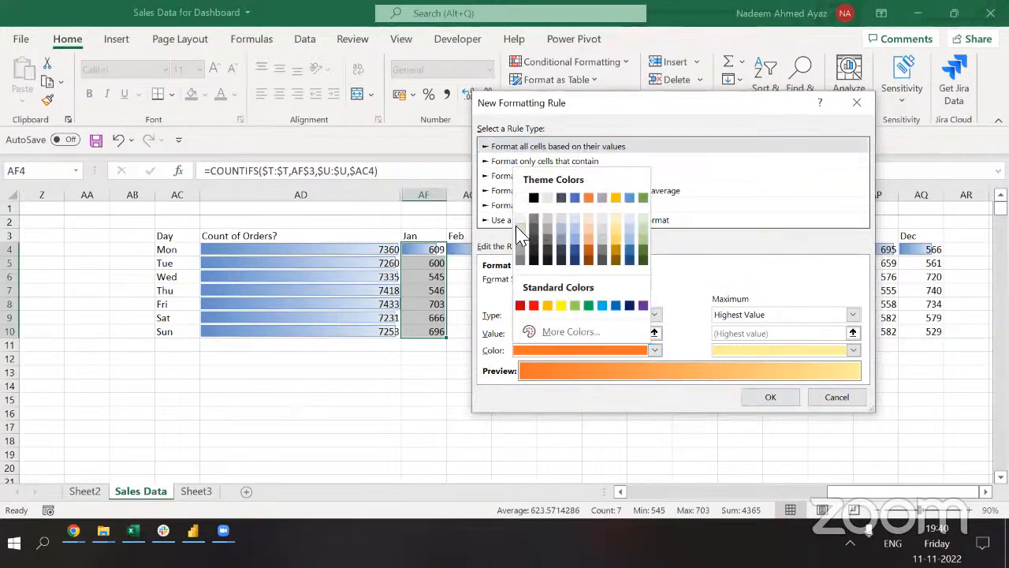
{"action": "left_click", "coordinate": [836, 398]}
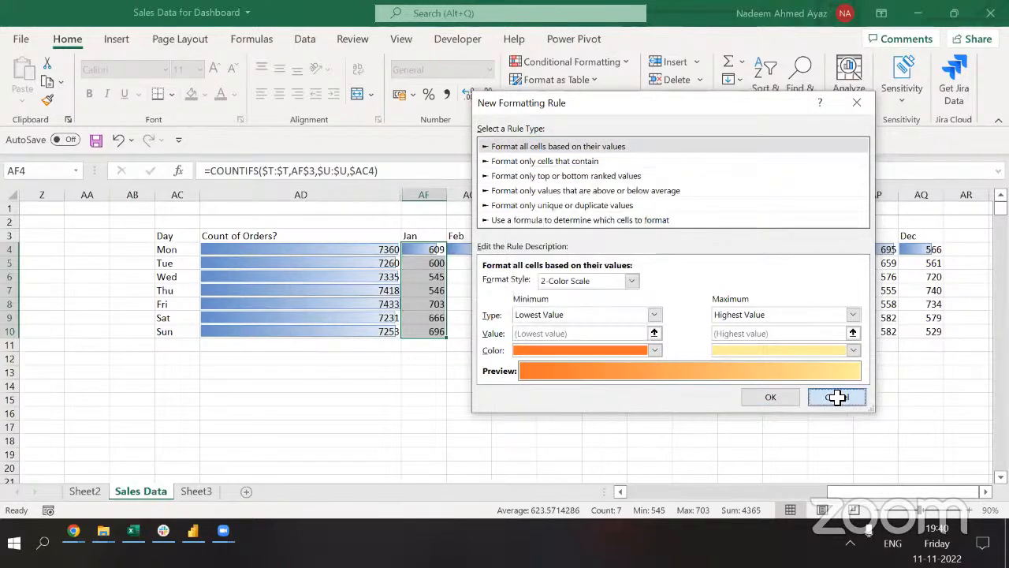
{"action": "left_click", "coordinate": [837, 397]}
{"action": "left_click", "coordinate": [837, 397]}
{"action": "left_click", "coordinate": [424, 291]}
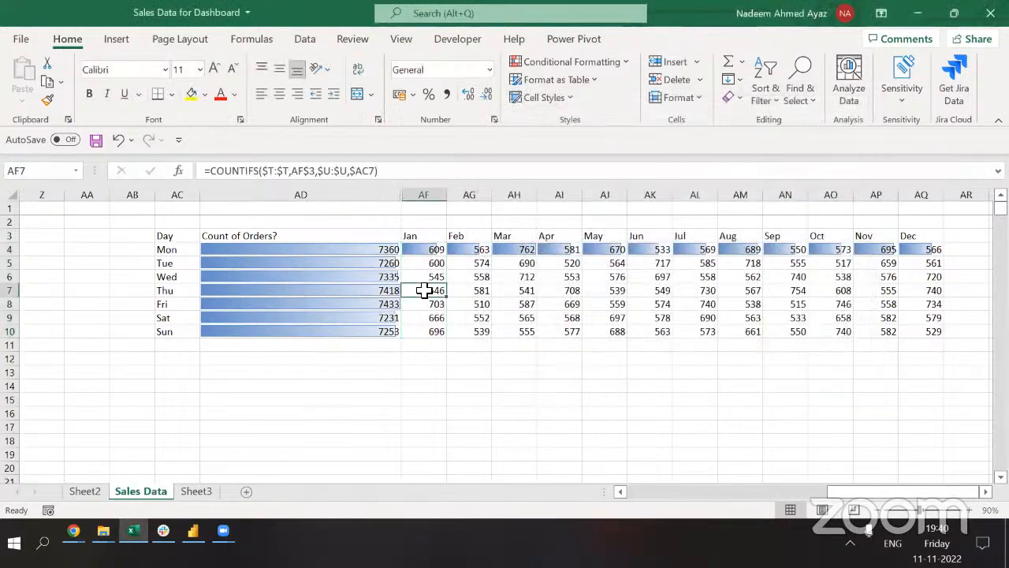
{"action": "key", "text": "alt+Tab"}
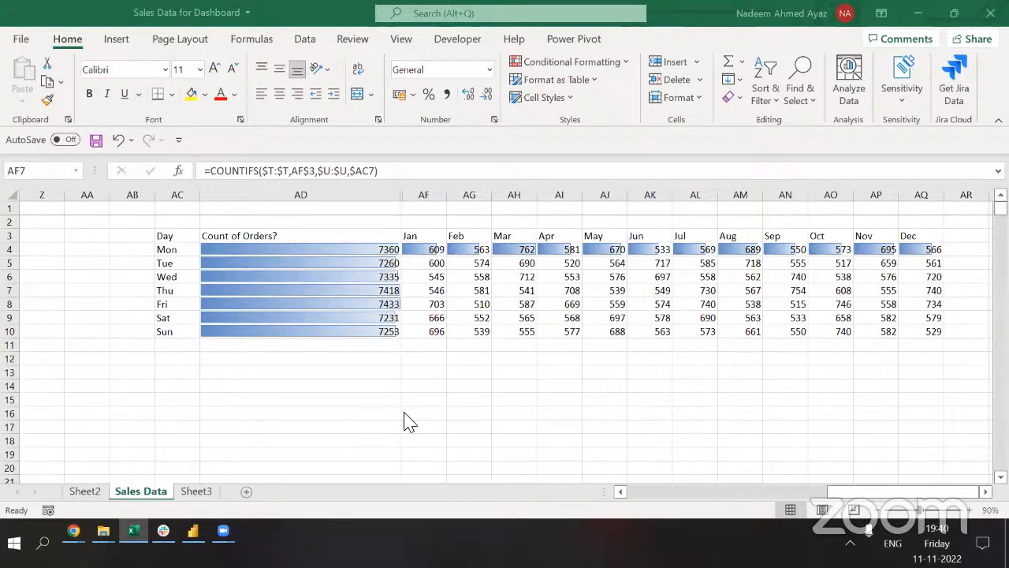
{"action": "key", "text": "alt+Tab"}
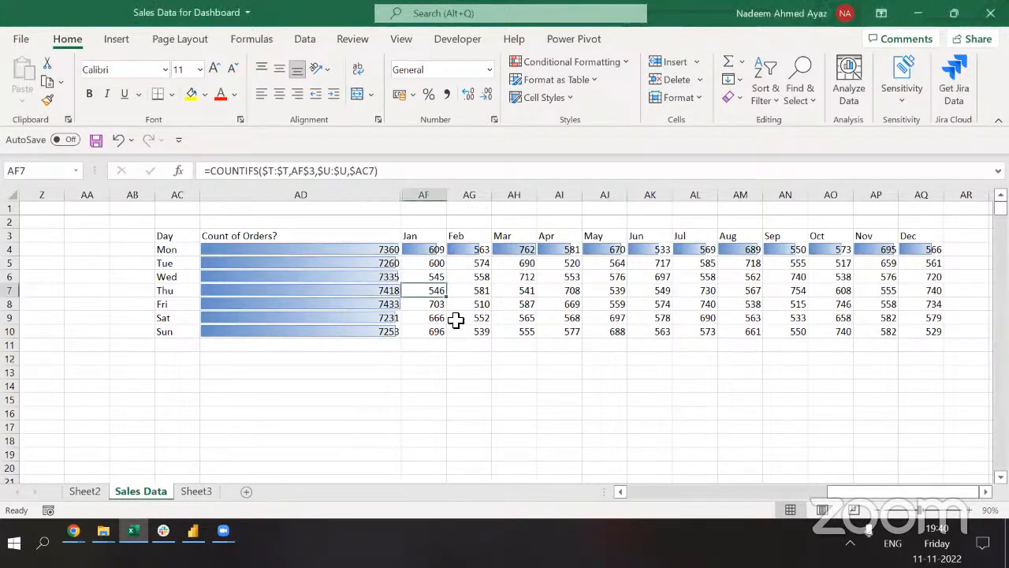
Unhide the Profit? column between the Count of Orders? and Jan columns.
{"action": "left_click", "coordinate": [443, 254]}
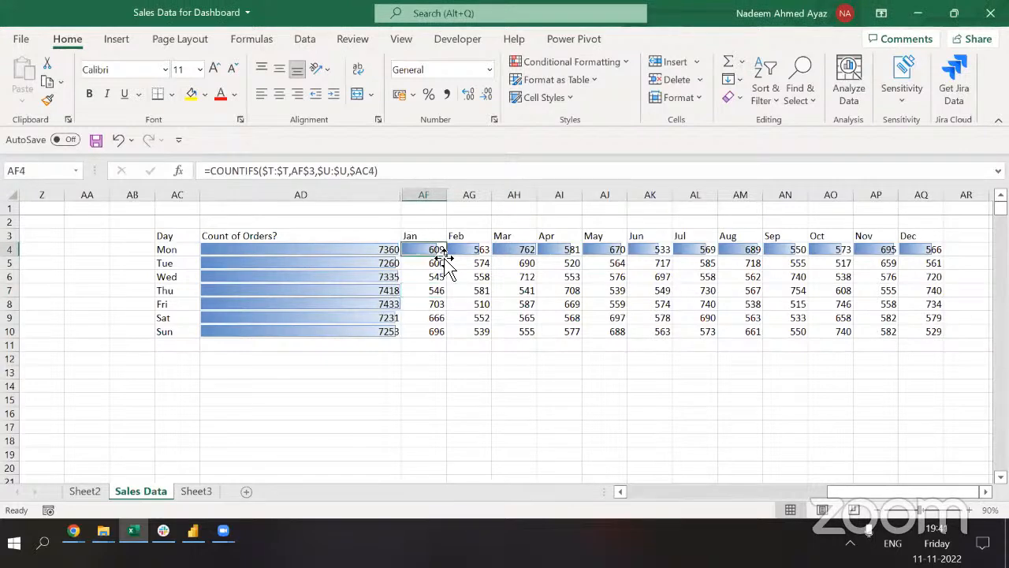
{"action": "key", "text": "Left"}
{"action": "left_click", "coordinate": [443, 254]}
{"action": "key", "text": "Left"}
{"action": "key", "text": "ctrl+space"}
{"action": "key", "text": "shift+Right"}
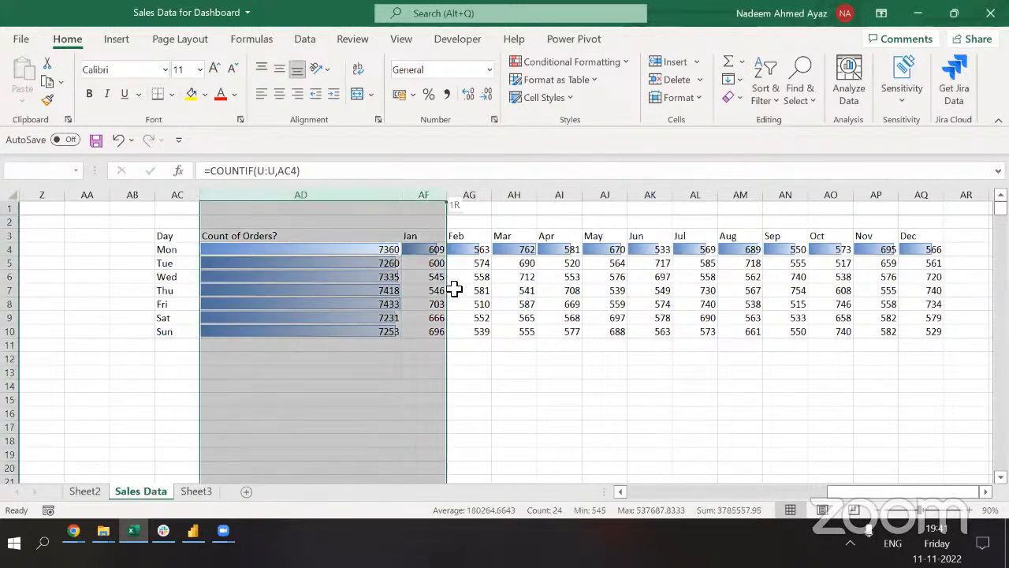
{"action": "key", "text": "alt"}
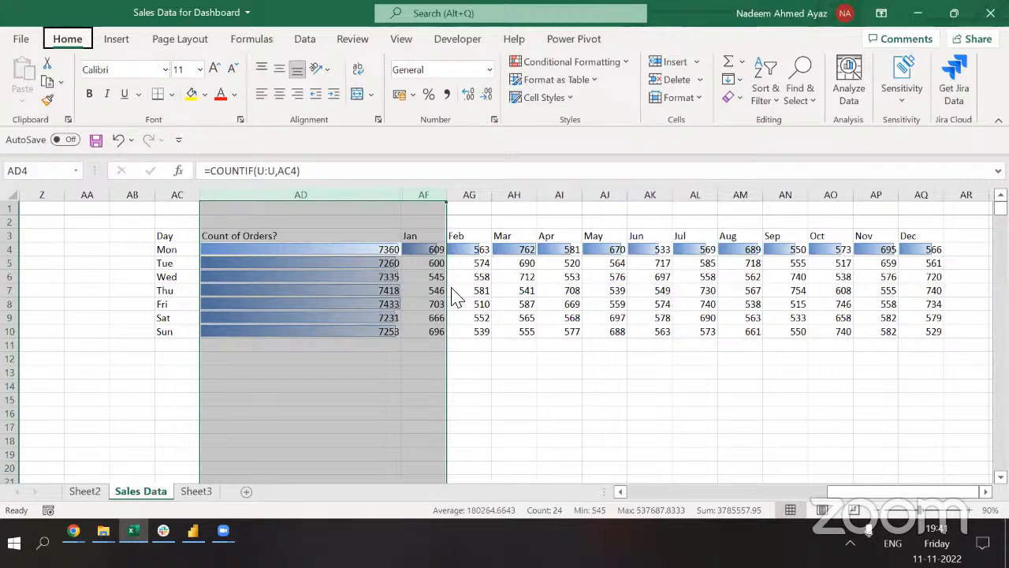
{"action": "key", "text": "h"}
{"action": "key", "text": "o"}
{"action": "key", "text": "u"}
{"action": "key", "text": "l"}
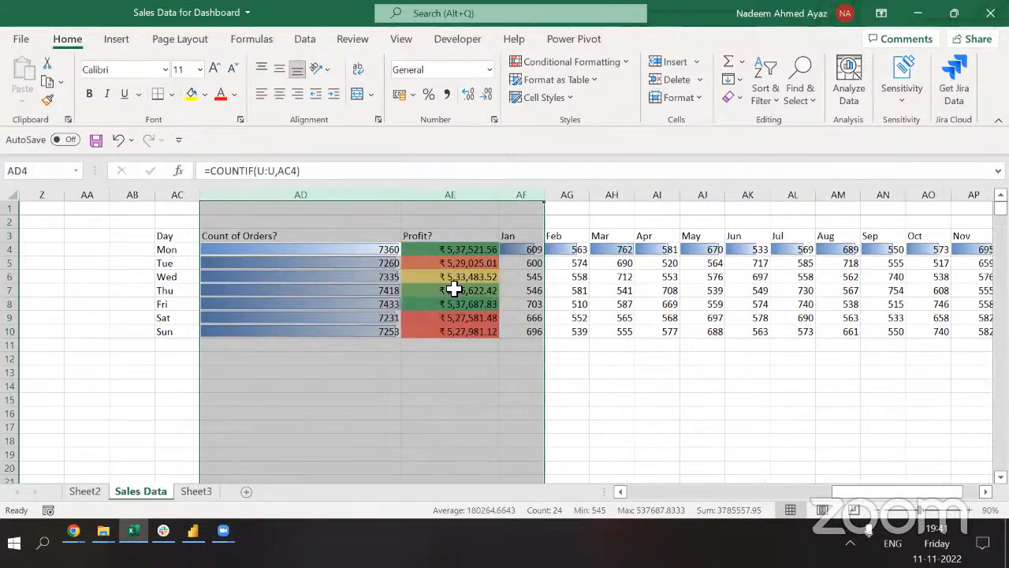
Delete the data bar formatting rule from the Mon row's counts from Jan to Dec.
{"action": "left_click", "coordinate": [541, 263]}
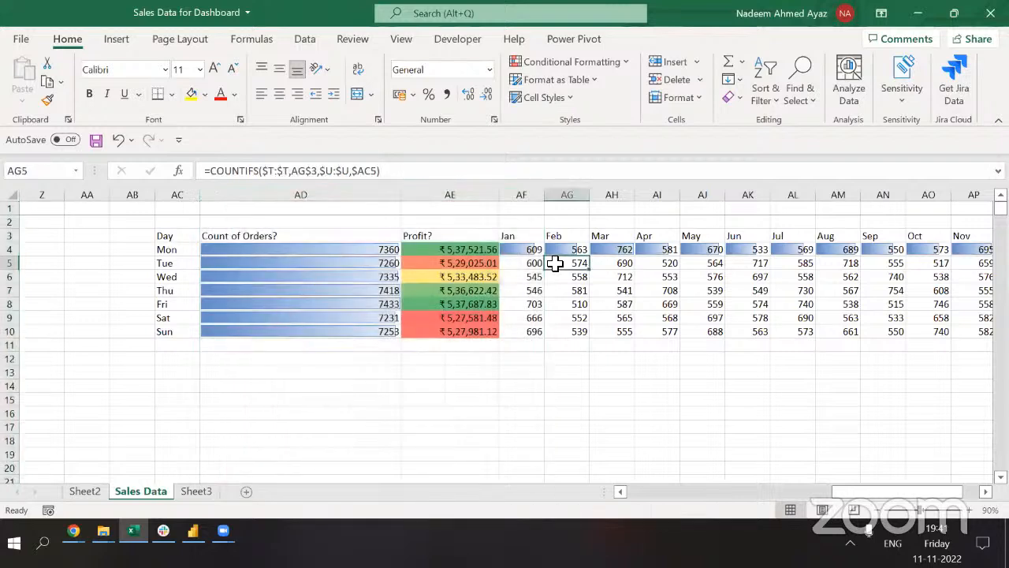
{"action": "key", "text": "Up"}
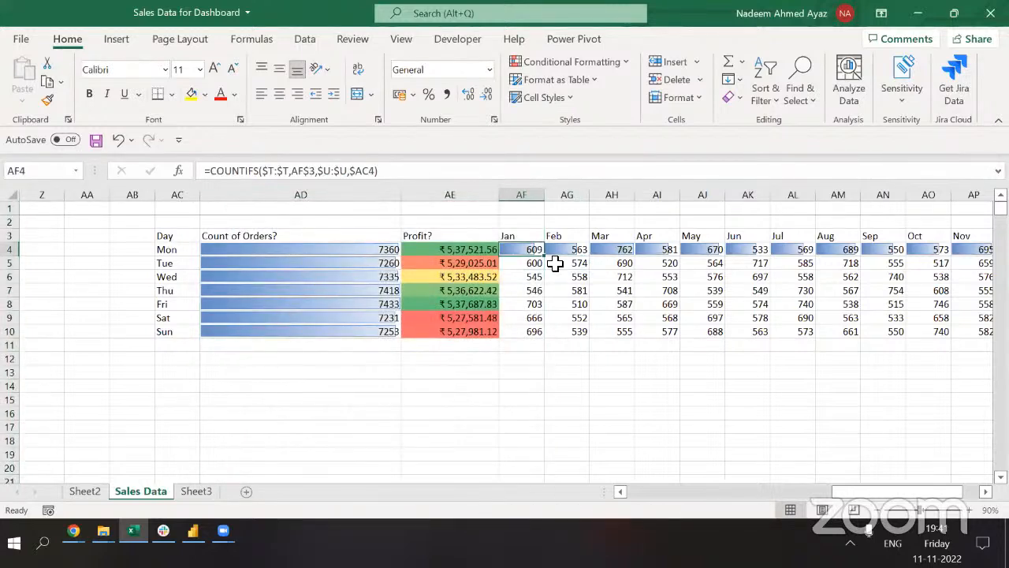
{"action": "key", "text": "Down"}
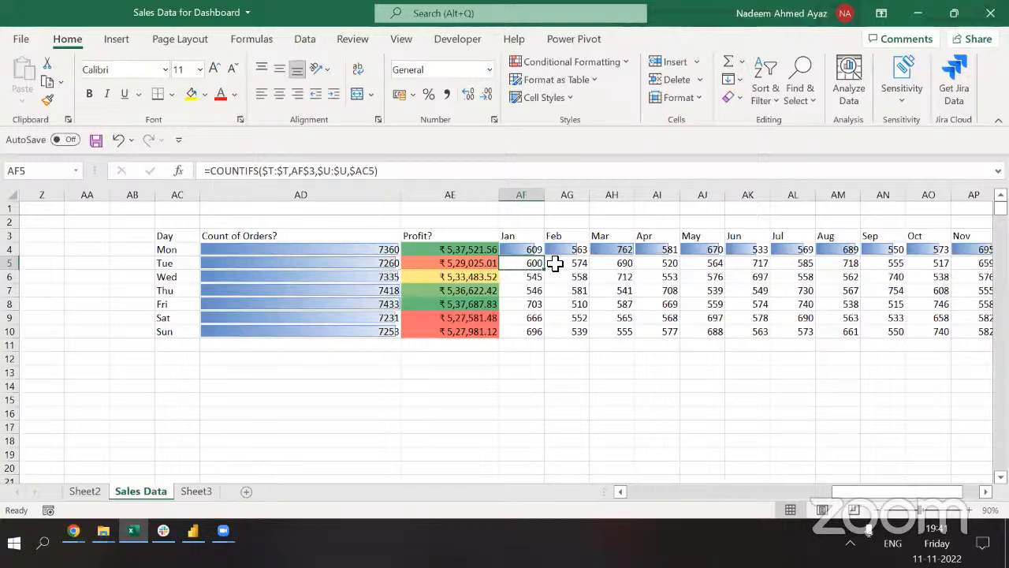
{"action": "key", "text": "Up"}
{"action": "key", "text": "ctrl+shift+Right"}
{"action": "key", "text": "alt+o"}
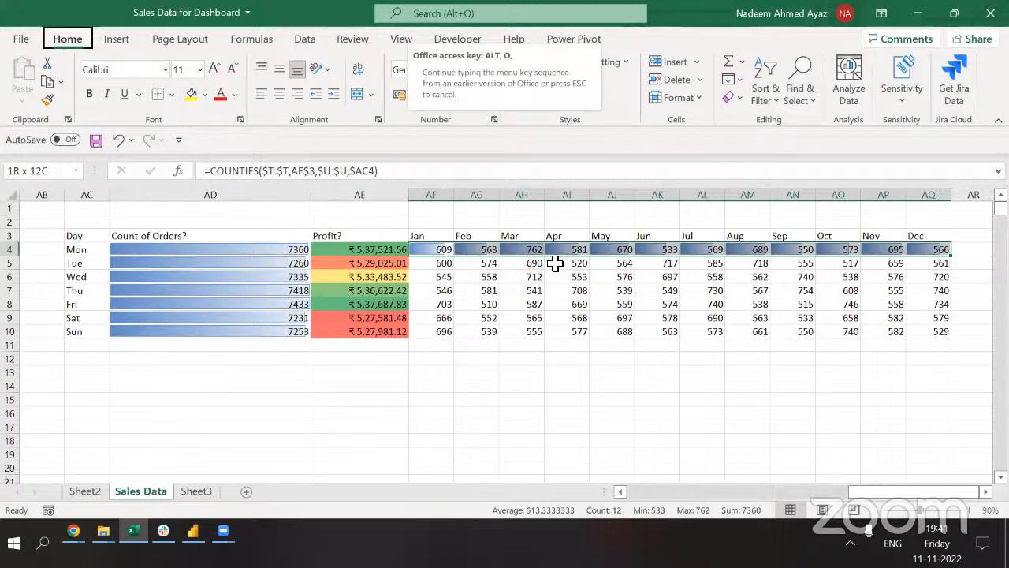
{"action": "key", "text": "d"}
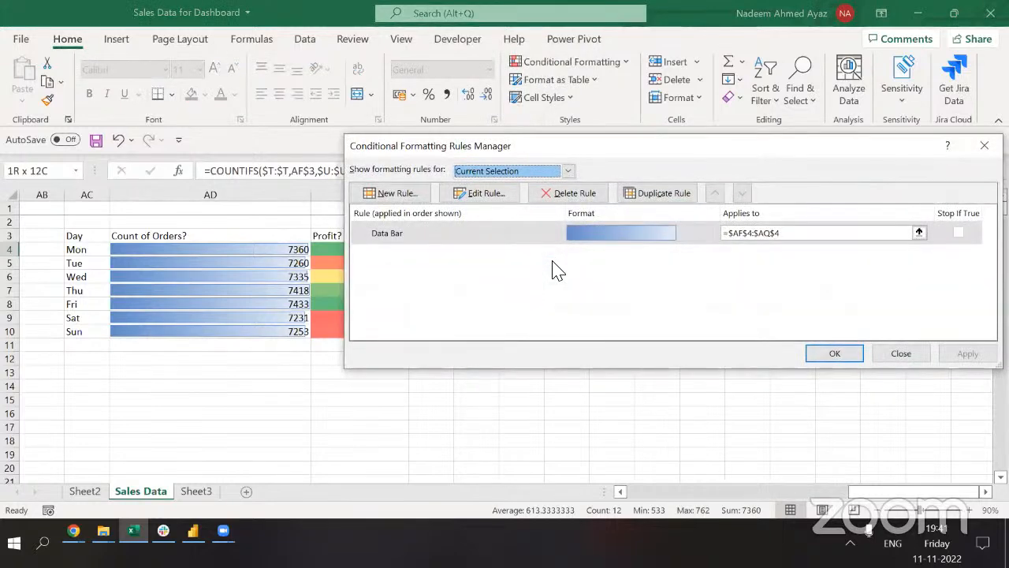
{"action": "left_click", "coordinate": [578, 194]}
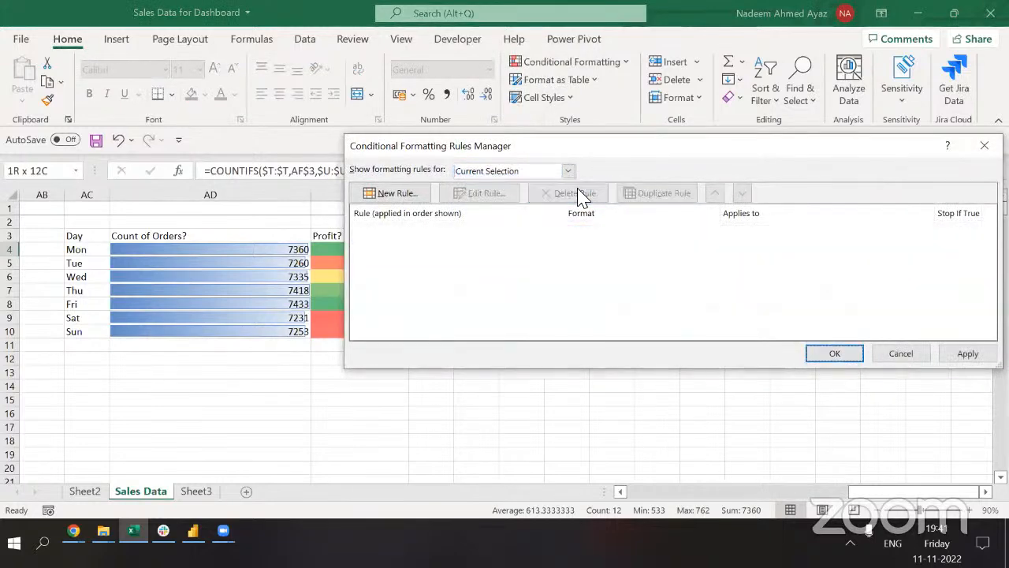
{"action": "key", "text": "Return"}
{"action": "key", "text": "Up"}
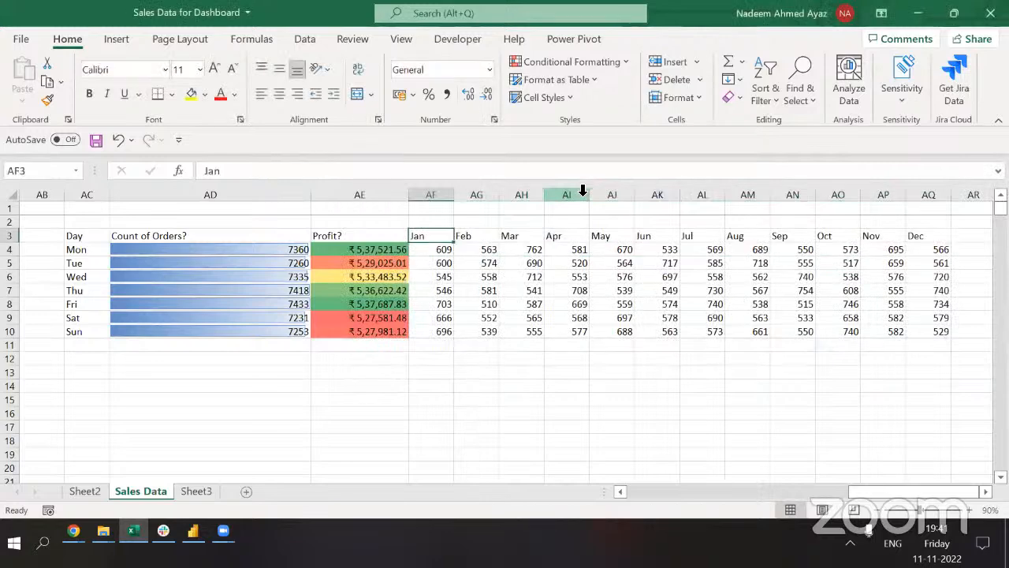
Unhide the hidden order data columns between Order Date and Months.
{"action": "key", "text": "ctrl+Left"}
{"action": "key", "text": "ctrl+Left"}
{"action": "key", "text": "ctrl+Left"}
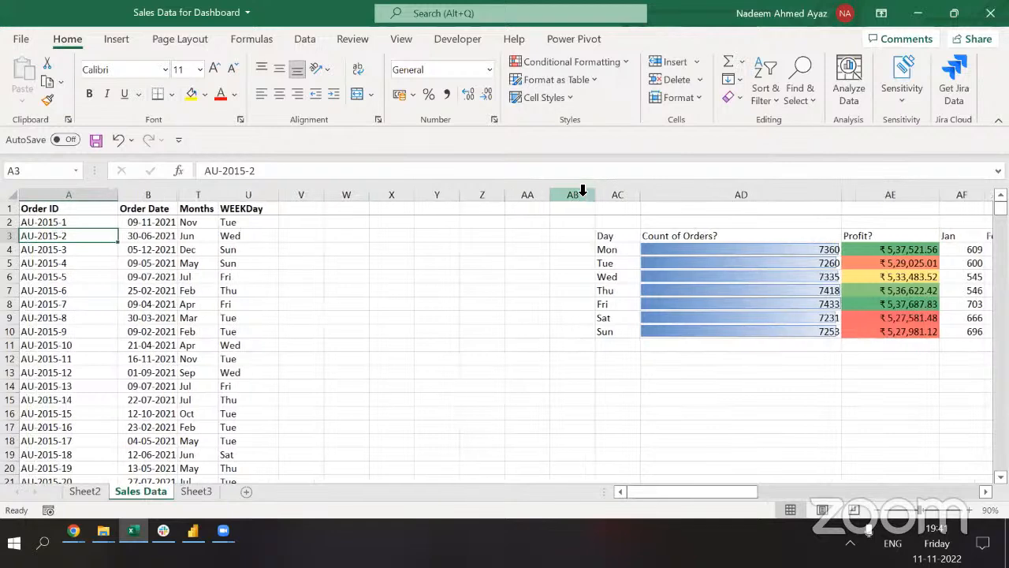
{"action": "key", "text": "Right"}
{"action": "key", "text": "Right"}
{"action": "key", "text": "Left"}
{"action": "key", "text": "ctrl+space"}
{"action": "key", "text": "shift+Right"}
{"action": "key", "text": "alt"}
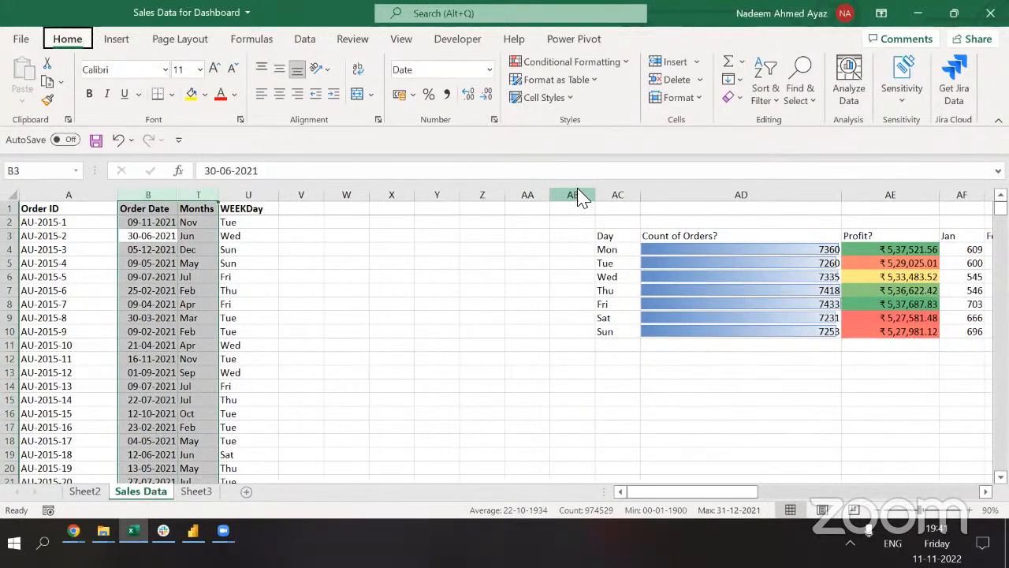
{"action": "key", "text": "h"}
{"action": "key", "text": "o"}
{"action": "key", "text": "u"}
{"action": "key", "text": "l"}
{"action": "key", "text": "Up"}
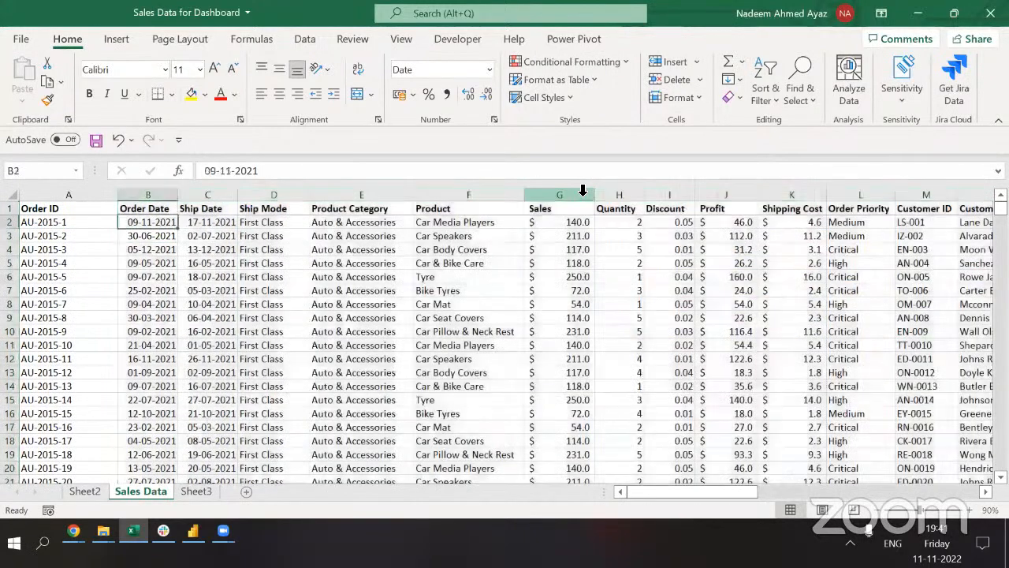
Look through the order data fields from Order Date across to the first empty column after WEEKDay.
{"action": "key", "text": "Right"}
{"action": "key", "text": "Right"}
{"action": "key", "text": "Right"}
{"action": "key", "text": "Right"}
{"action": "key", "text": "Right"}
{"action": "key", "text": "Right"}
{"action": "key", "text": "Right"}
{"action": "key", "text": "Right"}
{"action": "key", "text": "Right"}
{"action": "key", "text": "Right"}
{"action": "key", "text": "Right"}
{"action": "key", "text": "Right"}
{"action": "key", "text": "Right"}
{"action": "key", "text": "Right"}
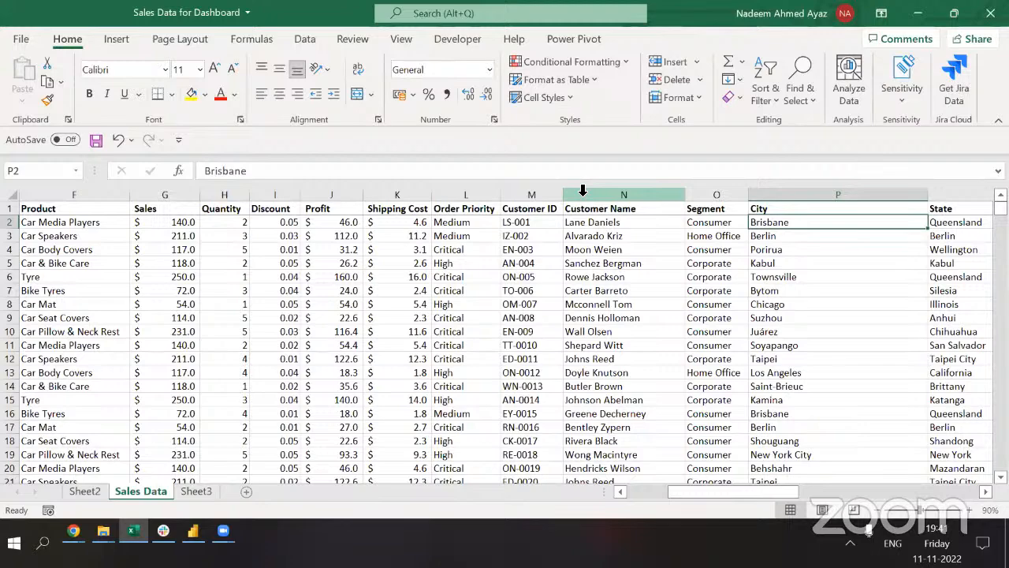
{"action": "key", "text": "Right"}
{"action": "key", "text": "Right"}
{"action": "key", "text": "Right"}
{"action": "key", "text": "Right"}
{"action": "key", "text": "Right"}
{"action": "key", "text": "Right"}
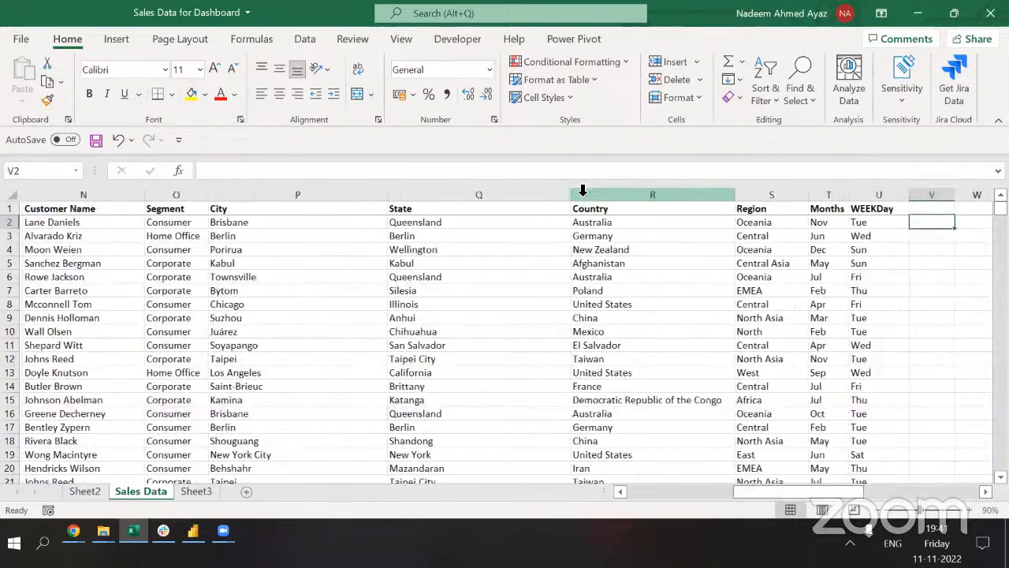
Review the order data fields from WEEKDay back to Order Date, including the first orders' Discount and Shipping Cost values.
{"action": "key", "text": "Left"}
{"action": "key", "text": "Left"}
{"action": "key", "text": "Left"}
{"action": "key", "text": "Left"}
{"action": "key", "text": "Left"}
{"action": "key", "text": "Left"}
{"action": "key", "text": "Left"}
{"action": "key", "text": "Left"}
{"action": "key", "text": "Left"}
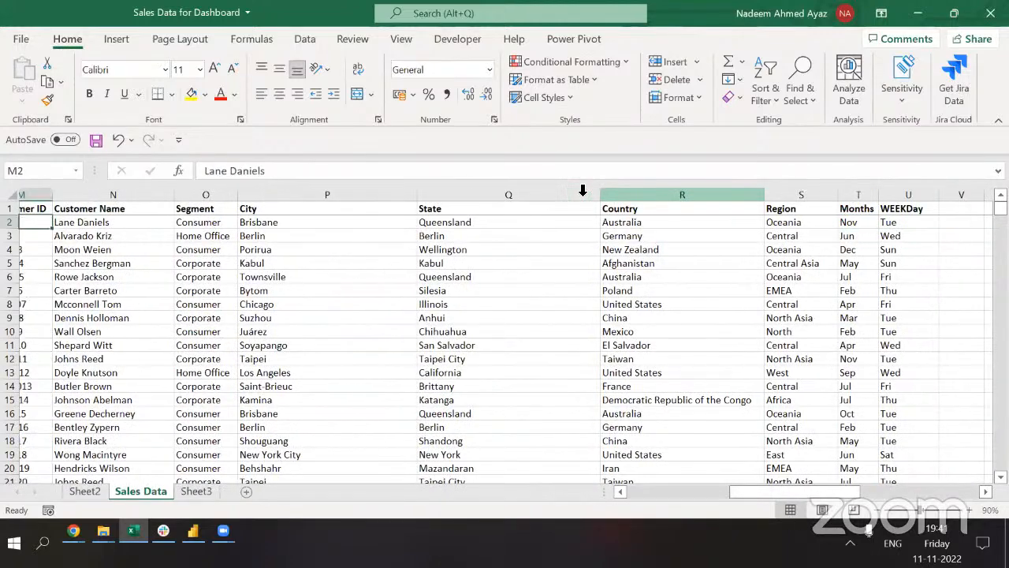
{"action": "key", "text": "Left"}
{"action": "key", "text": "Left"}
{"action": "key", "text": "Left"}
{"action": "key", "text": "ctrl+Left"}
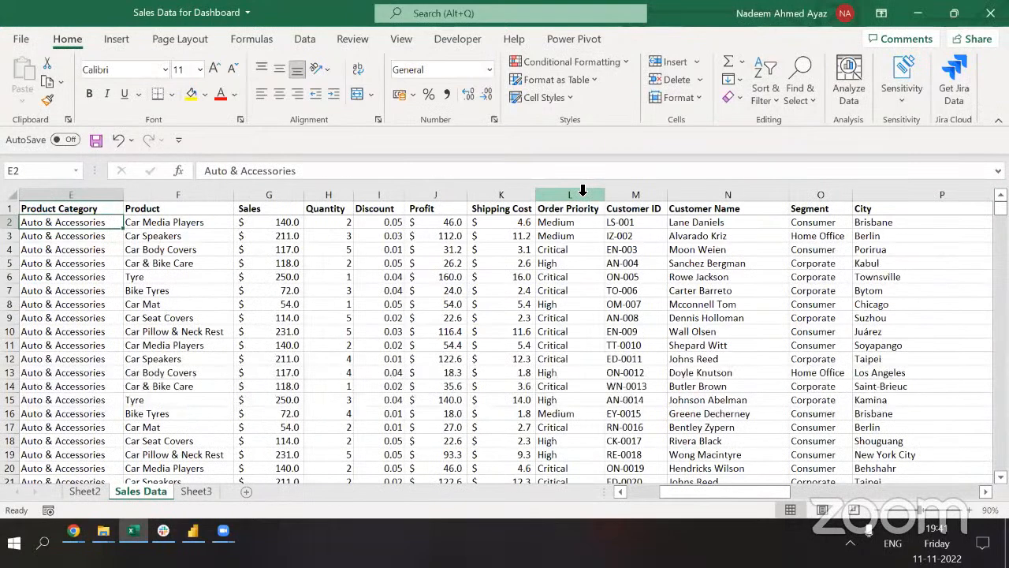
{"action": "key", "text": "ctrl+Right"}
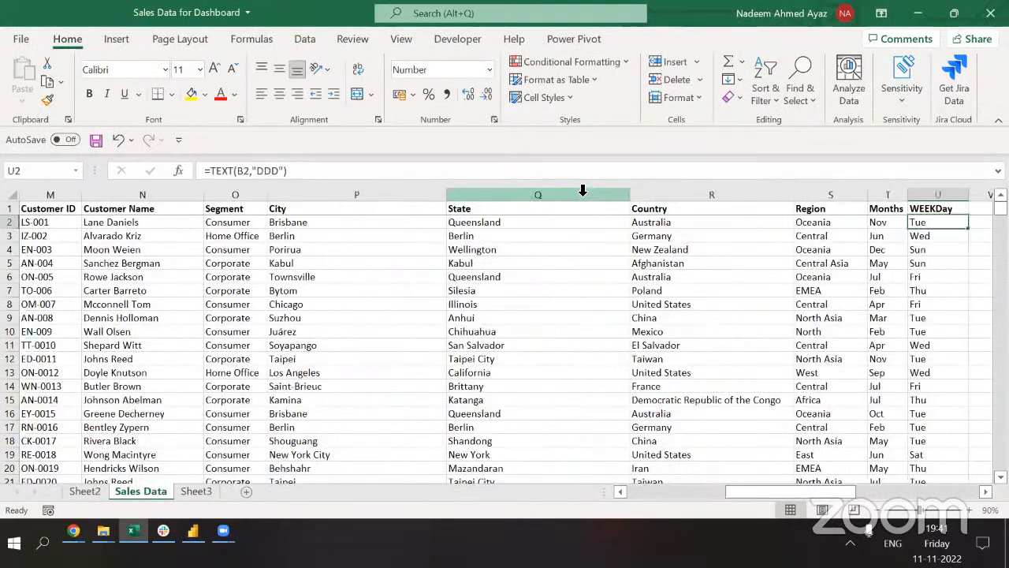
{"action": "key", "text": "Left"}
{"action": "key", "text": "Left"}
{"action": "key", "text": "Left"}
{"action": "key", "text": "Left"}
{"action": "key", "text": "Left"}
{"action": "key", "text": "Left"}
{"action": "key", "text": "Left"}
{"action": "key", "text": "Left"}
{"action": "key", "text": "Left"}
{"action": "key", "text": "Left"}
{"action": "key", "text": "Left"}
{"action": "key", "text": "Left"}
{"action": "key", "text": "Left"}
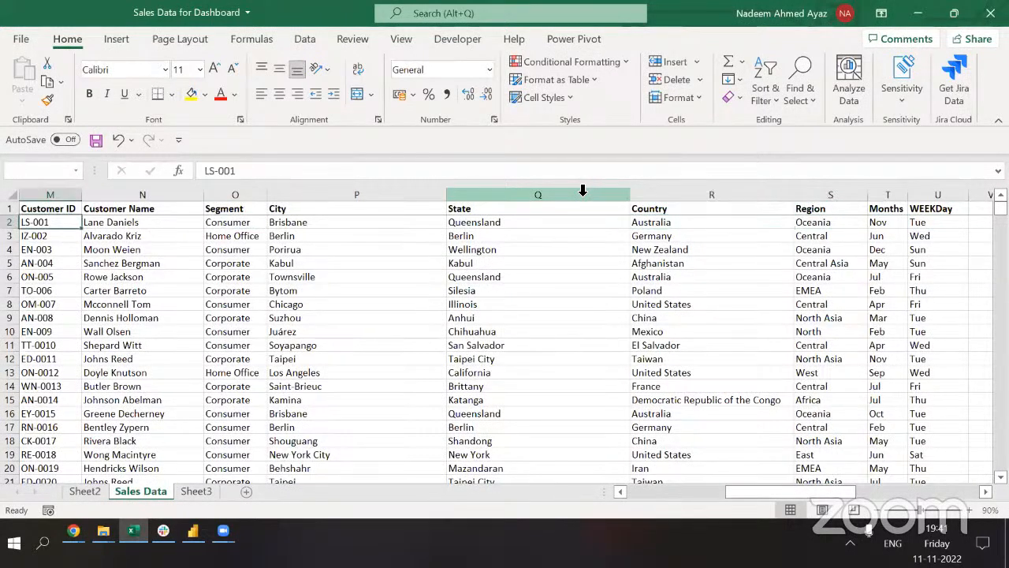
{"action": "key", "text": "Left"}
{"action": "key", "text": "Left"}
{"action": "key", "text": "Left"}
{"action": "key", "text": "Left"}
{"action": "key", "text": "Left"}
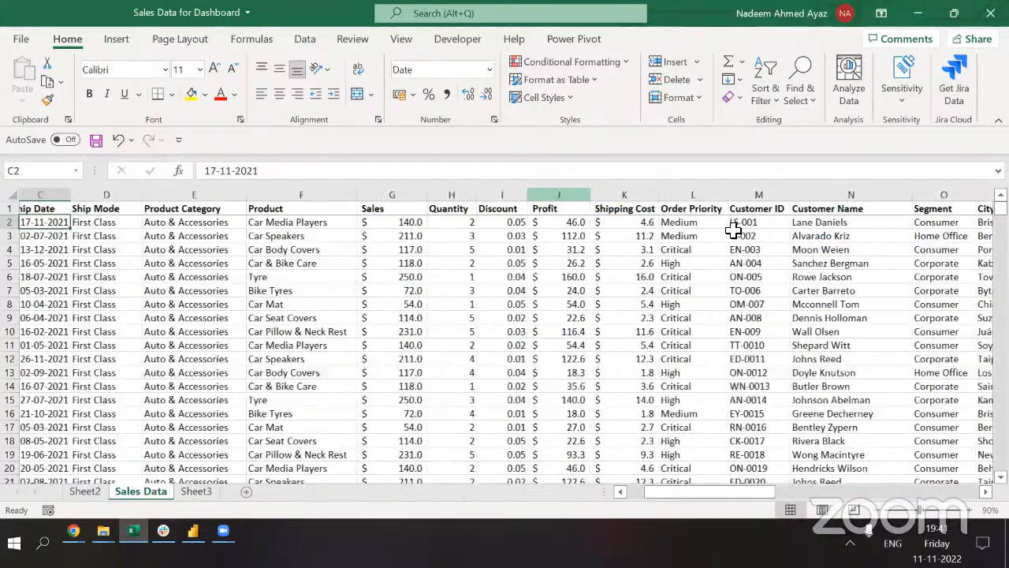
{"action": "key", "text": "Left"}
{"action": "left_click", "coordinate": [707, 235]}
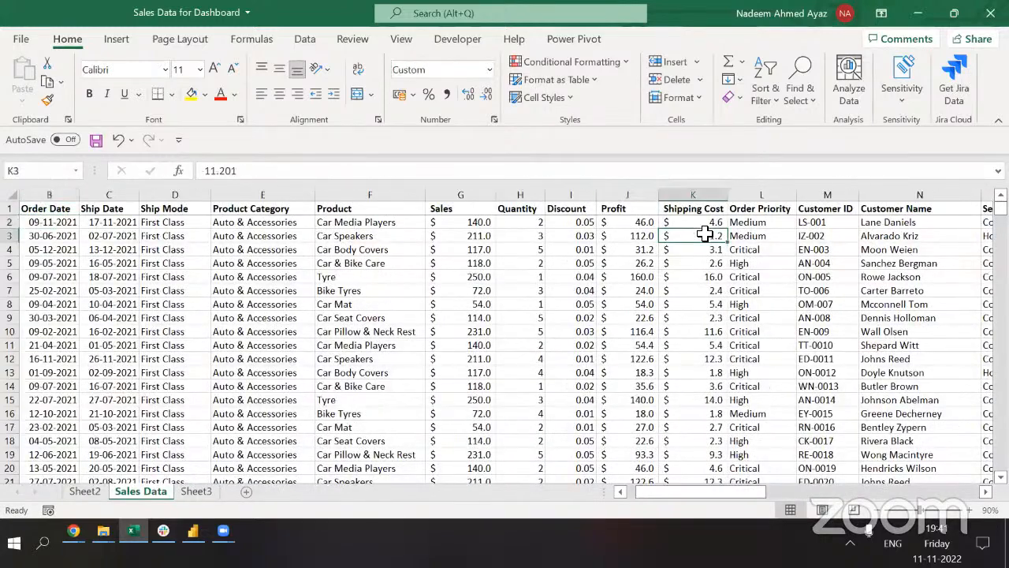
{"action": "left_click", "coordinate": [578, 225]}
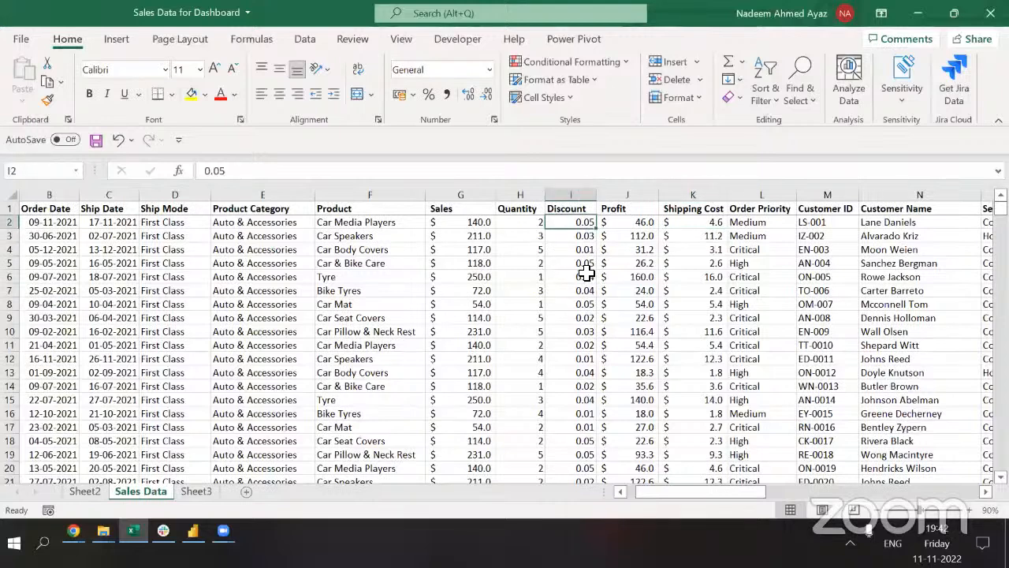
{"action": "left_click", "coordinate": [702, 225]}
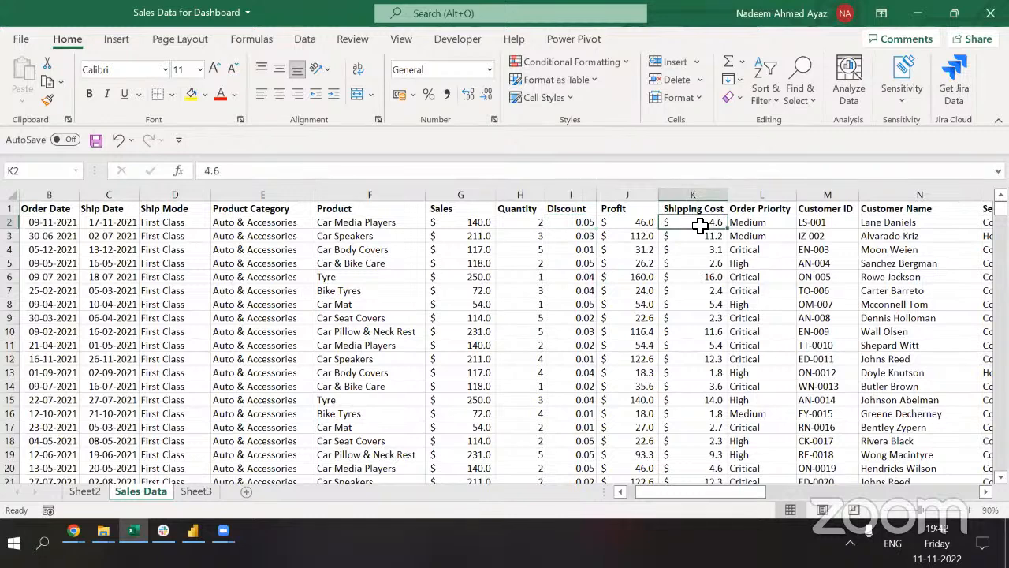
{"action": "left_click", "coordinate": [572, 222], "text": "ctrl"}
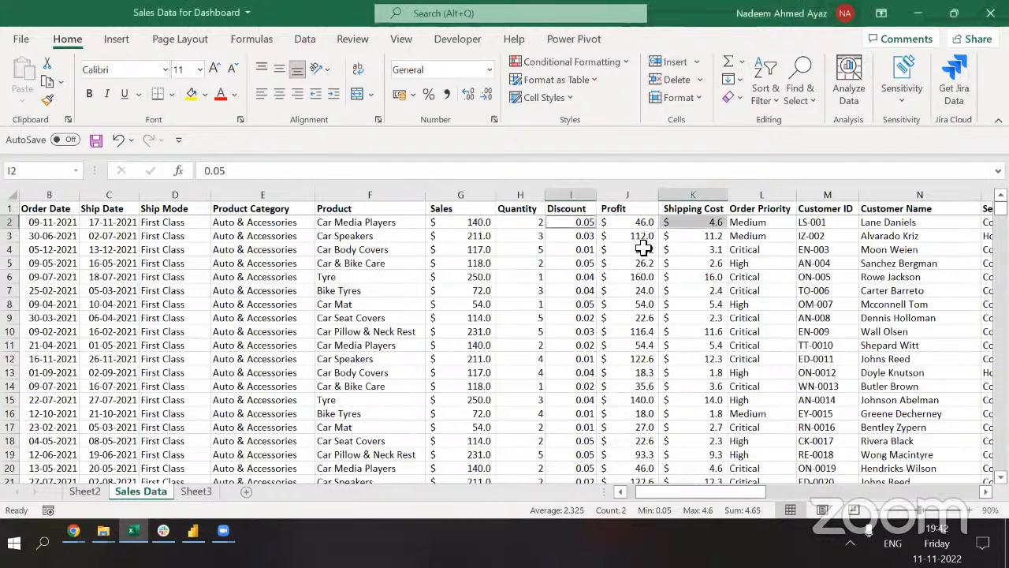
Clear the order counts for Mon to Sun under the Jan to Dec headers.
{"action": "key", "text": "ctrl+Right"}
{"action": "key", "text": "ctrl+Right"}
{"action": "key", "text": "ctrl+Left"}
{"action": "key", "text": "Down"}
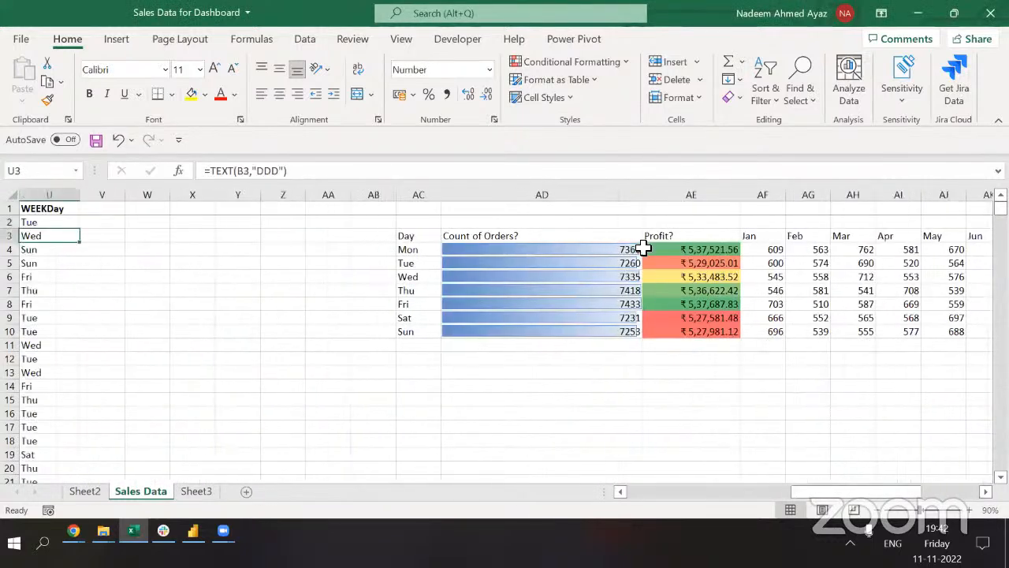
{"action": "key", "text": "Right"}
{"action": "key", "text": "Right"}
{"action": "key", "text": "Right"}
{"action": "key", "text": "Right"}
{"action": "key", "text": "Right"}
{"action": "key", "text": "Right"}
{"action": "key", "text": "Right"}
{"action": "key", "text": "Right"}
{"action": "key", "text": "Right"}
{"action": "key", "text": "Right"}
{"action": "key", "text": "Right"}
{"action": "key", "text": "Right"}
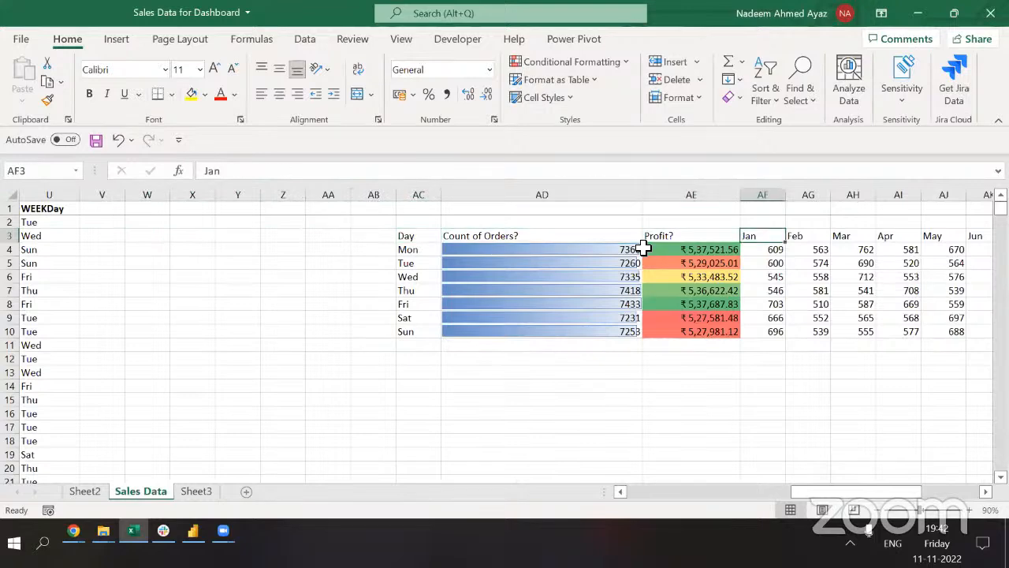
{"action": "key", "text": "Down"}
{"action": "key", "text": "Left"}
{"action": "key", "text": "ctrl+shift+Right"}
{"action": "key", "text": "ctrl+shift+Down"}
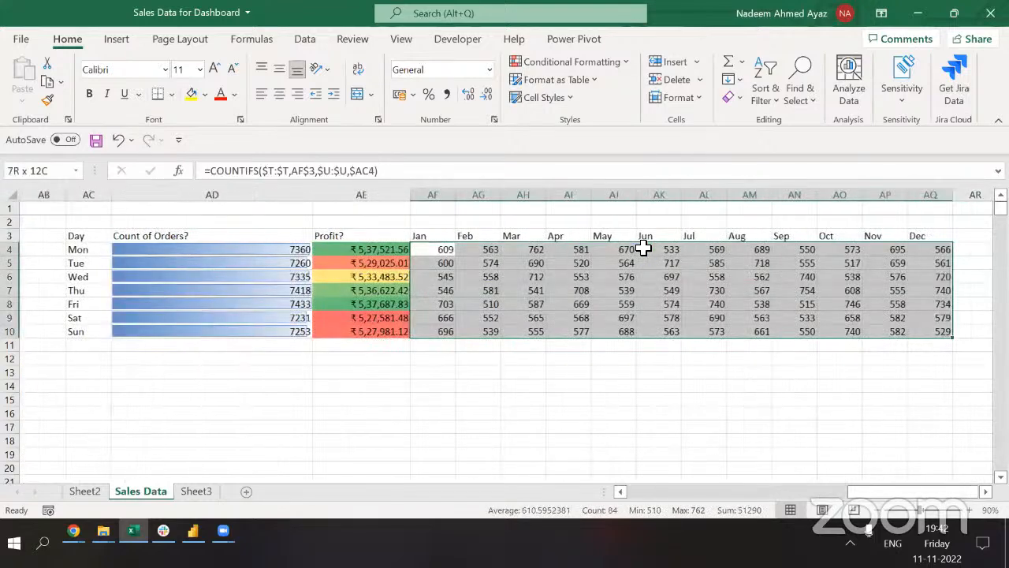
{"action": "key", "text": "Delete"}
Start a MAXIFS formula in the Mon row's Jan cell with the Profit column J:J as the maximum range.
{"action": "key", "text": "Left"}
{"action": "key", "text": "Right"}
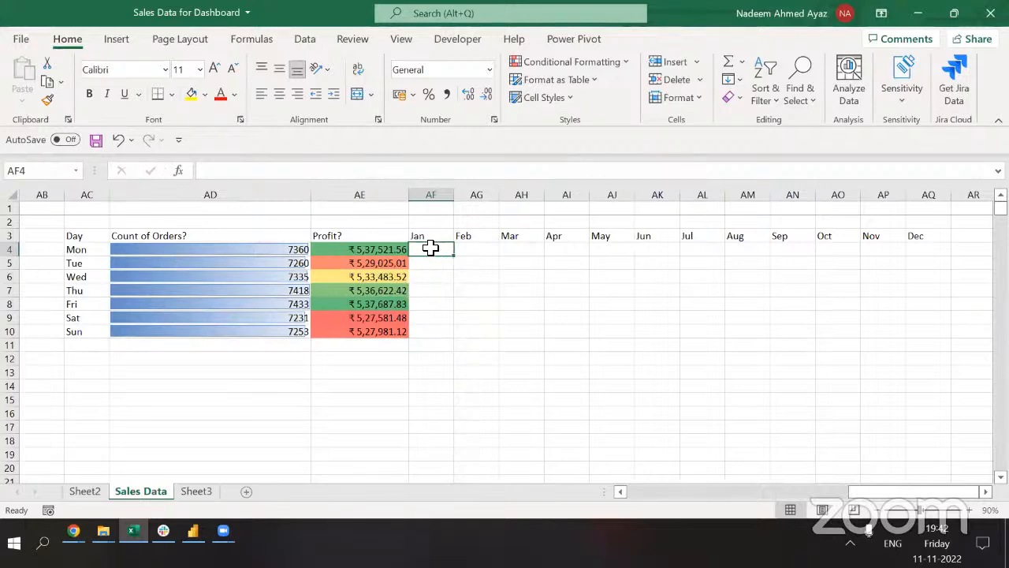
{"action": "type", "text": "=ma"}
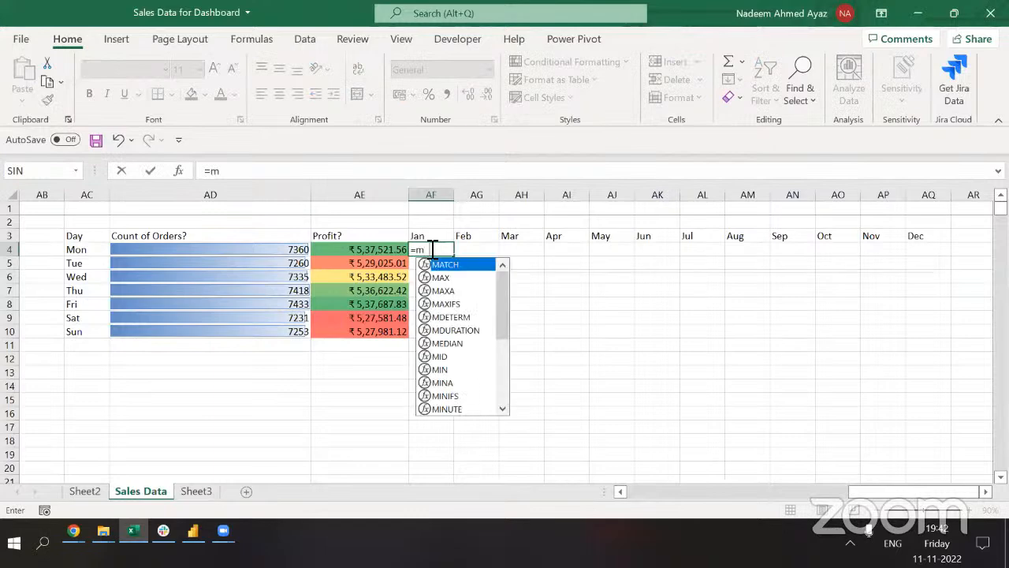
{"action": "key", "text": "Down"}
{"action": "key", "text": "Down"}
{"action": "key", "text": "Down"}
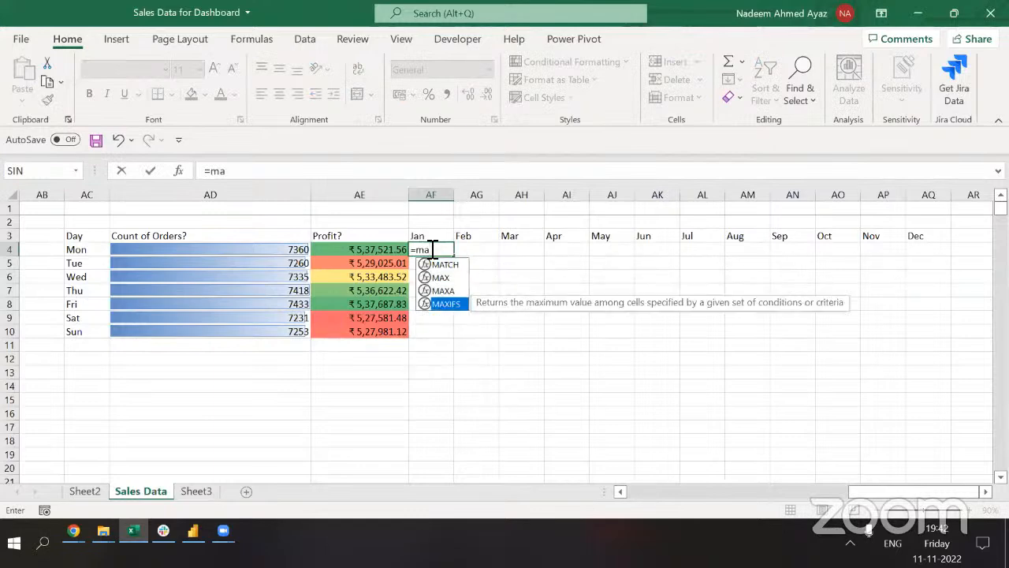
{"action": "key", "text": "Tab"}
{"action": "key", "text": "ctrl+Left"}
{"action": "key", "text": "ctrl+Left"}
{"action": "key", "text": "ctrl+Left"}
{"action": "key", "text": "ctrl+Left"}
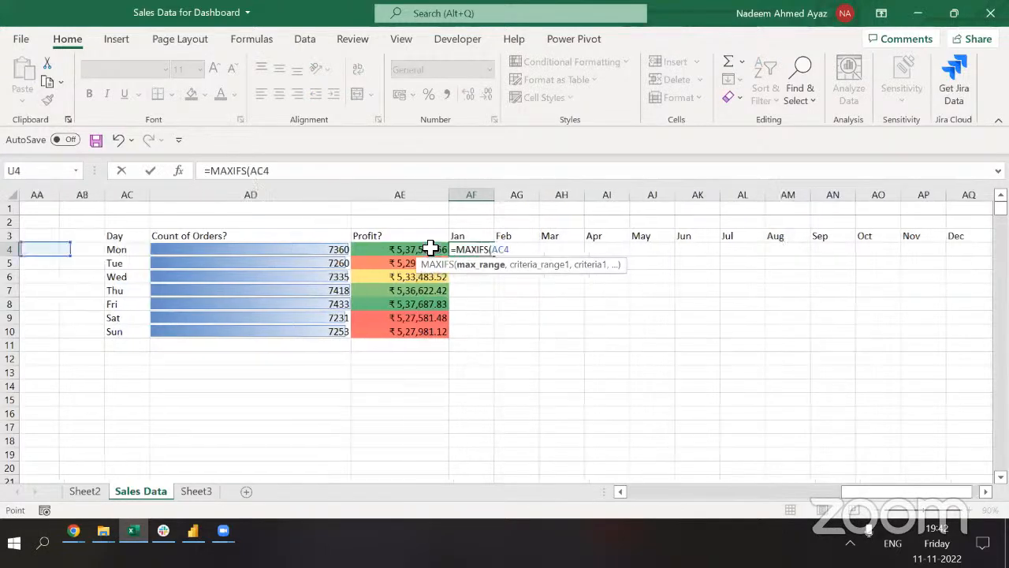
{"action": "key", "text": "Right"}
{"action": "key", "text": "Right"}
{"action": "key", "text": "Right"}
{"action": "key", "text": "Right"}
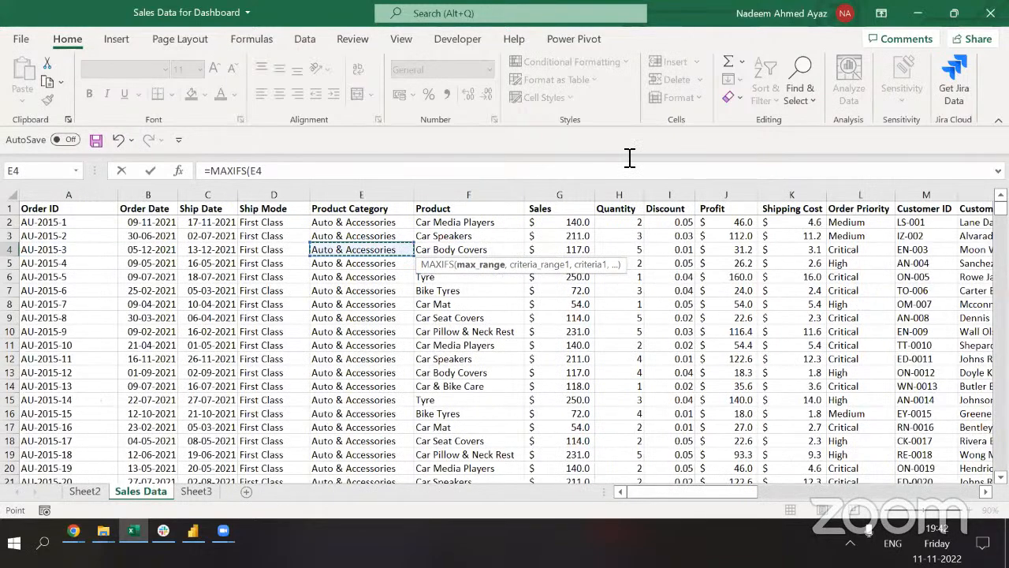
{"action": "left_click", "coordinate": [734, 195]}
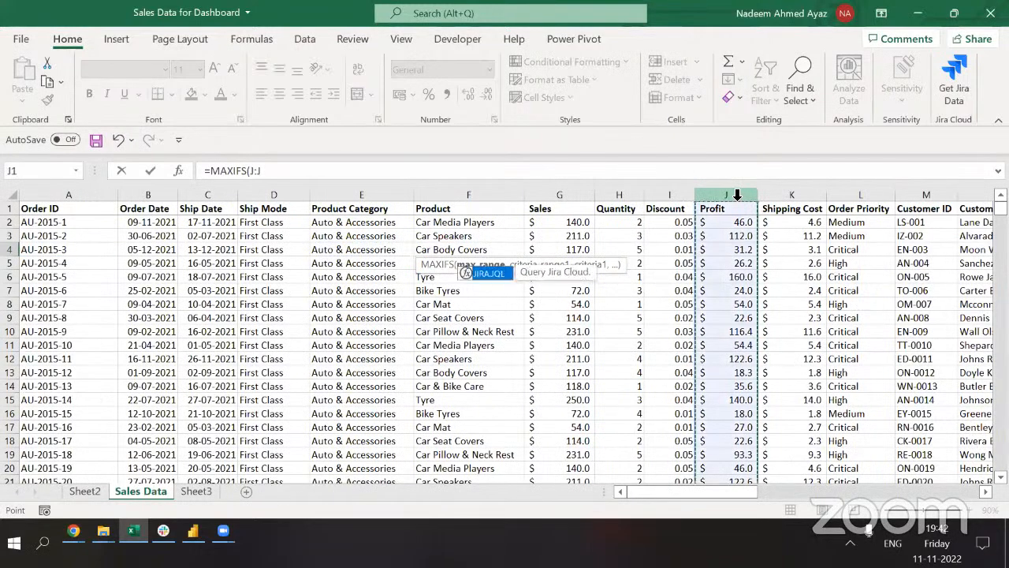
{"action": "type", "text": ","}
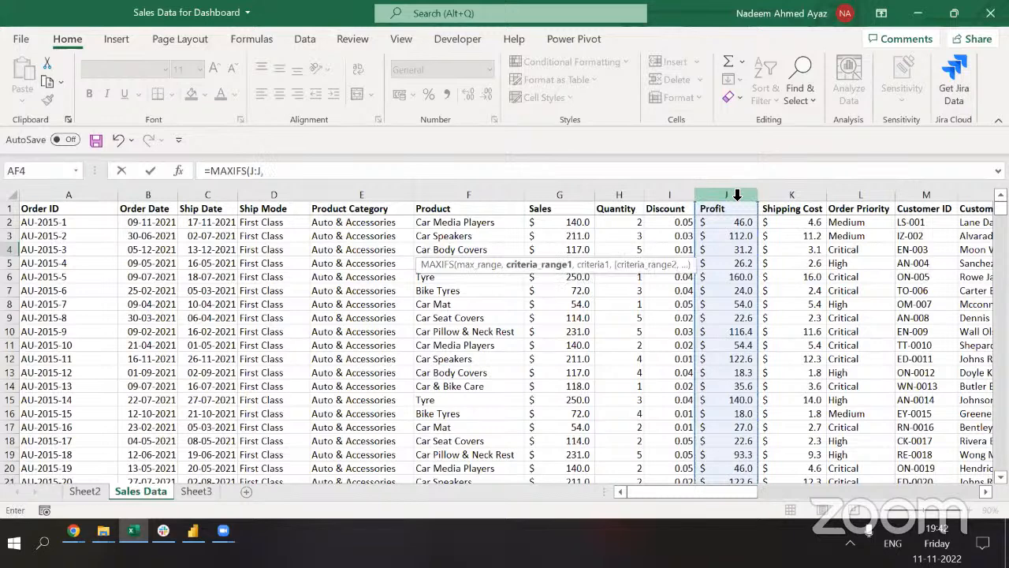
Add the Months column $T:$T as the first criteria range, matched to the Jan header as AF$3.
{"action": "left_click", "coordinate": [842, 305]}
{"action": "key", "text": "ctrl+Up"}
{"action": "key", "text": "ctrl+Right"}
{"action": "key", "text": "Left"}
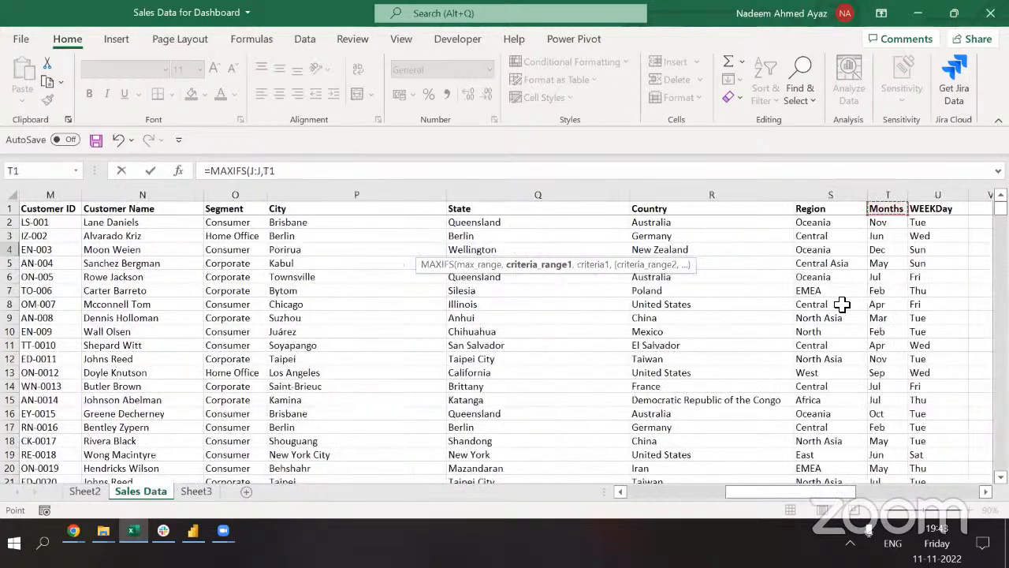
{"action": "key", "text": "ctrl+space"}
{"action": "key", "text": "F4"}
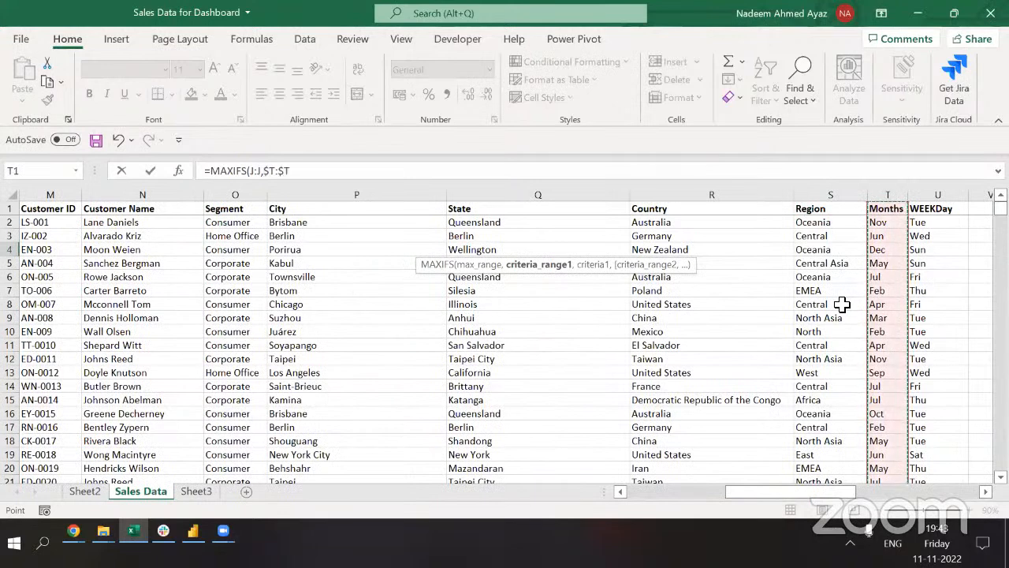
{"action": "type", "text": ","}
{"action": "key", "text": "Up"}
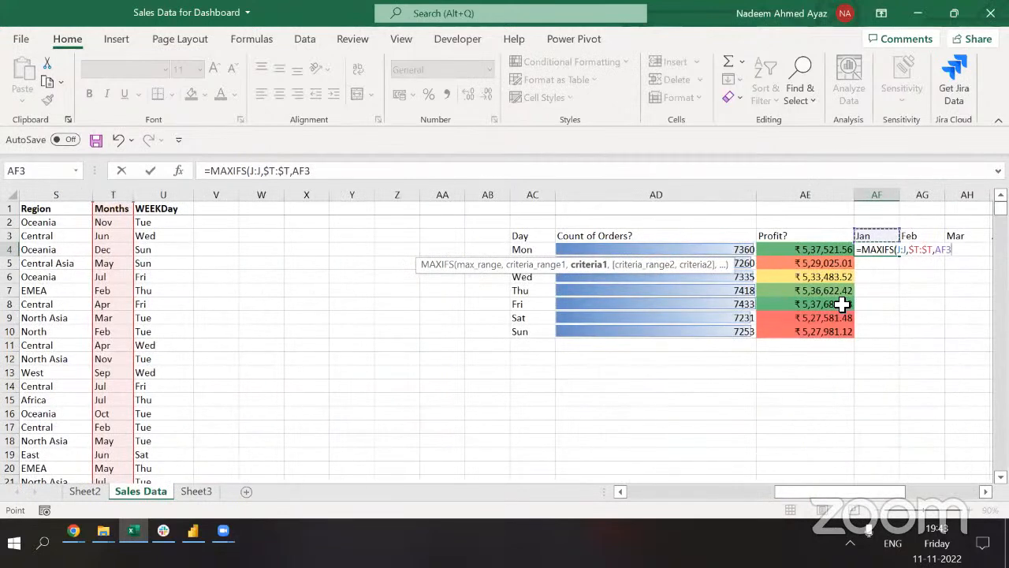
{"action": "key", "text": "F4"}
{"action": "key", "text": "F4"}
{"action": "type", "text": ","}
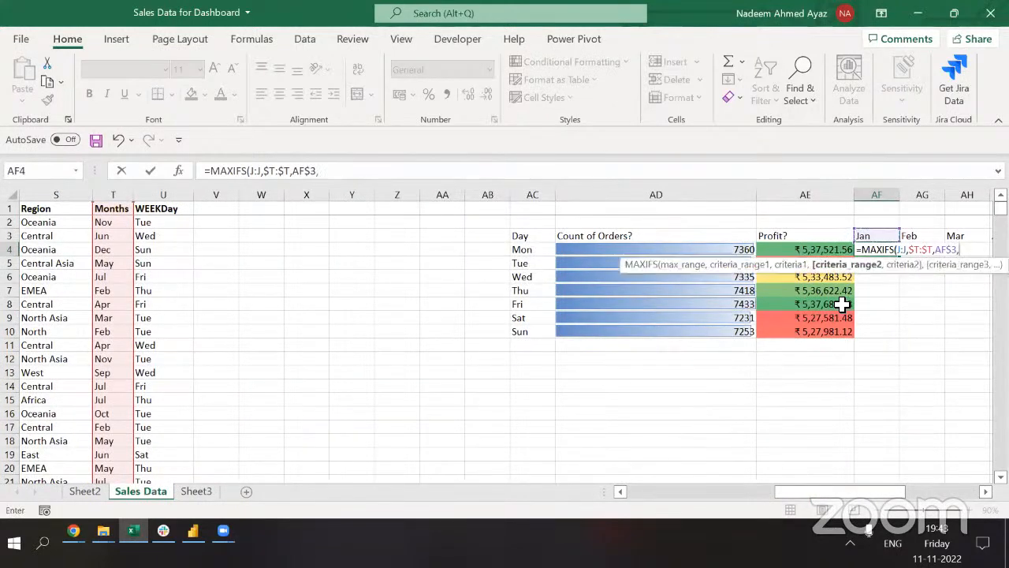
Add the WEEKDay column $U:$U matched to the Mon label as $AC4, and enter the MAXIFS formula.
{"action": "key", "text": "ctrl+Left"}
{"action": "key", "text": "ctrl+Left"}
{"action": "key", "text": "ctrl+Left"}
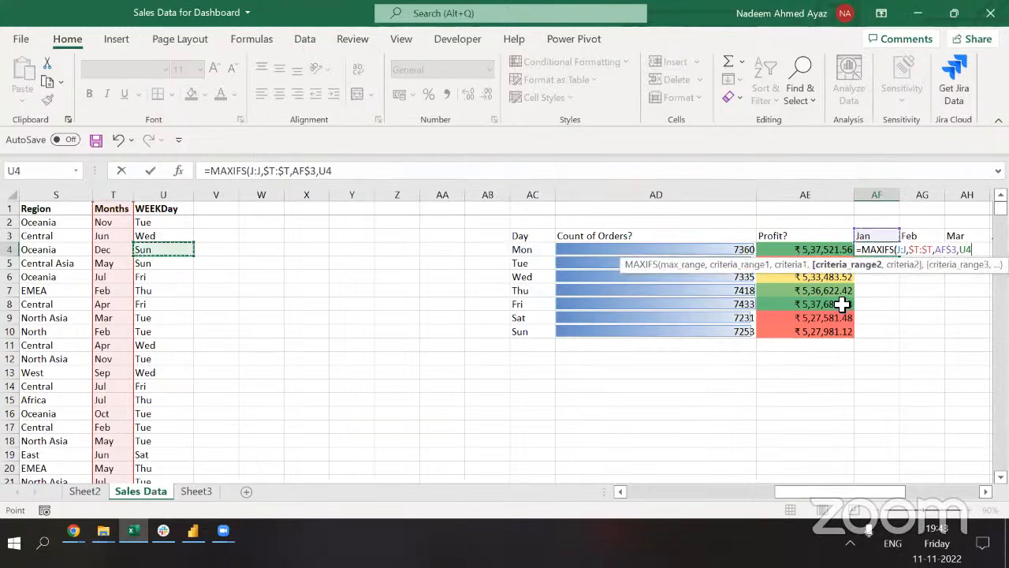
{"action": "key", "text": "ctrl+space"}
{"action": "key", "text": "F4"}
{"action": "type", "text": ","}
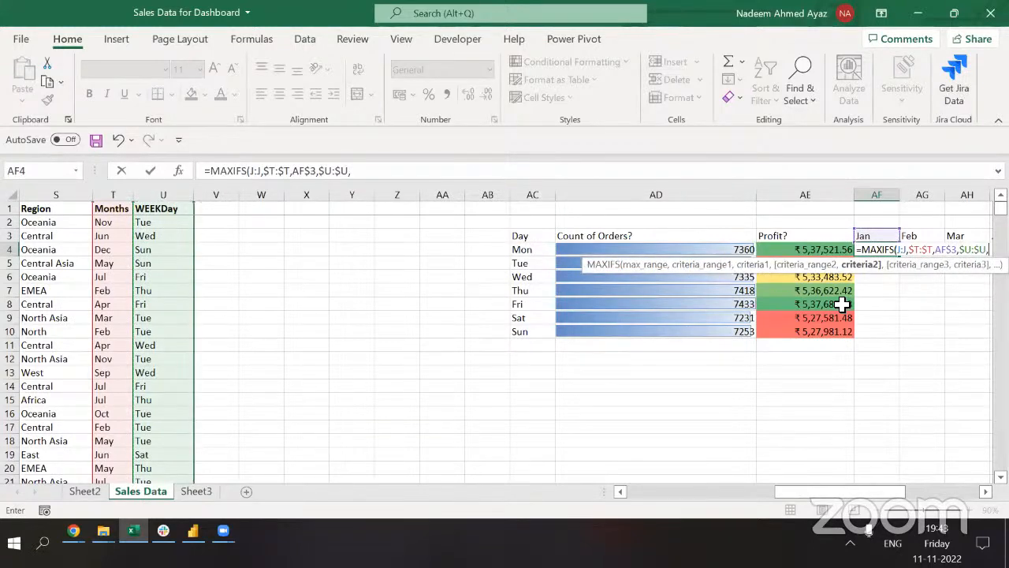
{"action": "key", "text": "Left"}
{"action": "key", "text": "Left"}
{"action": "key", "text": "Left"}
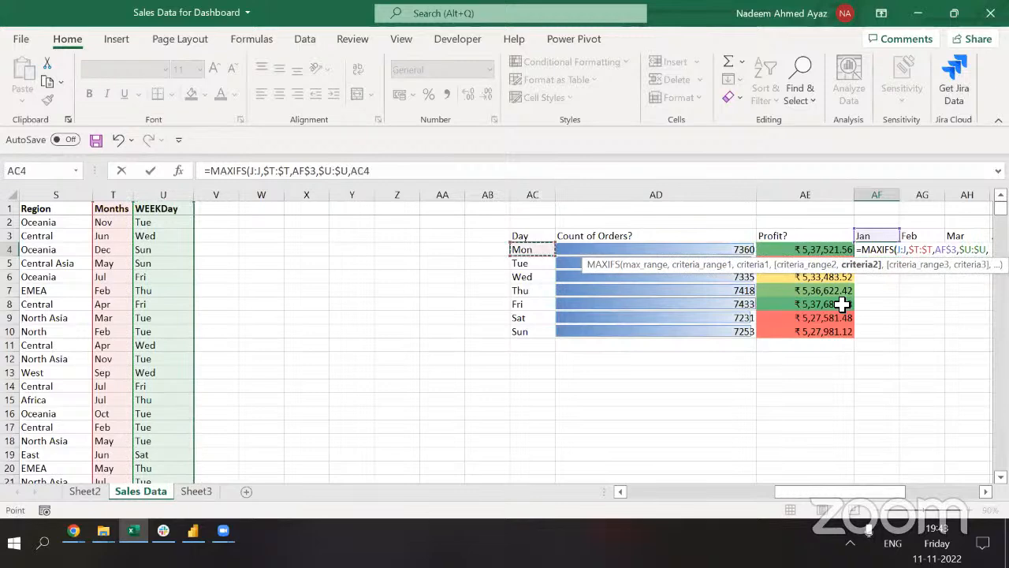
{"action": "key", "text": "F4"}
{"action": "key", "text": "F4"}
{"action": "key", "text": "F4"}
{"action": "type", "text": ")"}
{"action": "key", "text": "ctrl+Return"}
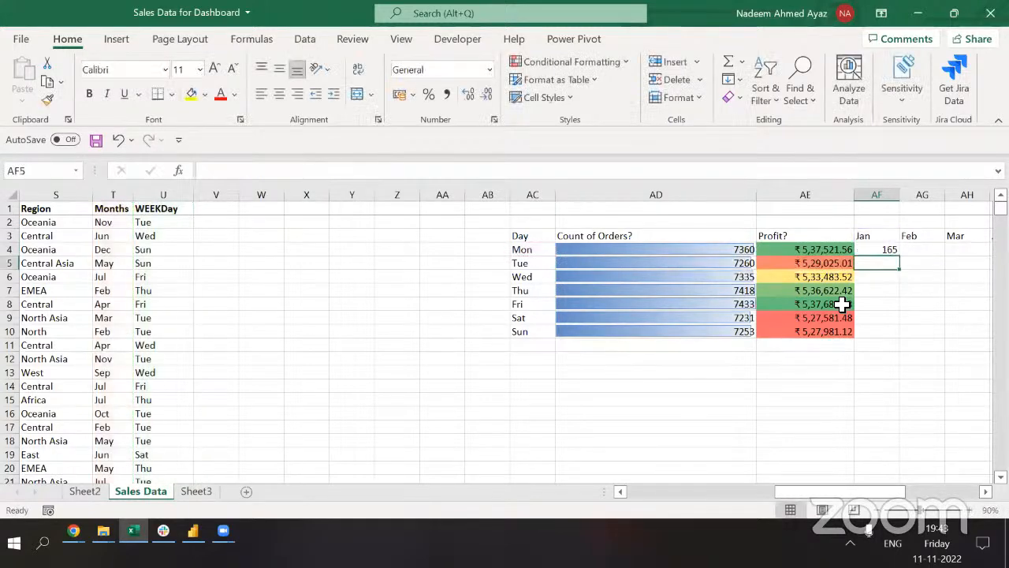
Copy the MAXIFS formula into all cells from Jan to Dec for Mon to Sun.
{"action": "key", "text": "ctrl+c"}
{"action": "key", "text": "Up"}
{"action": "key", "text": "ctrl+Right"}
{"action": "key", "text": "Down"}
{"action": "key", "text": "ctrl+shift+Left"}
{"action": "key", "text": "shift+Down"}
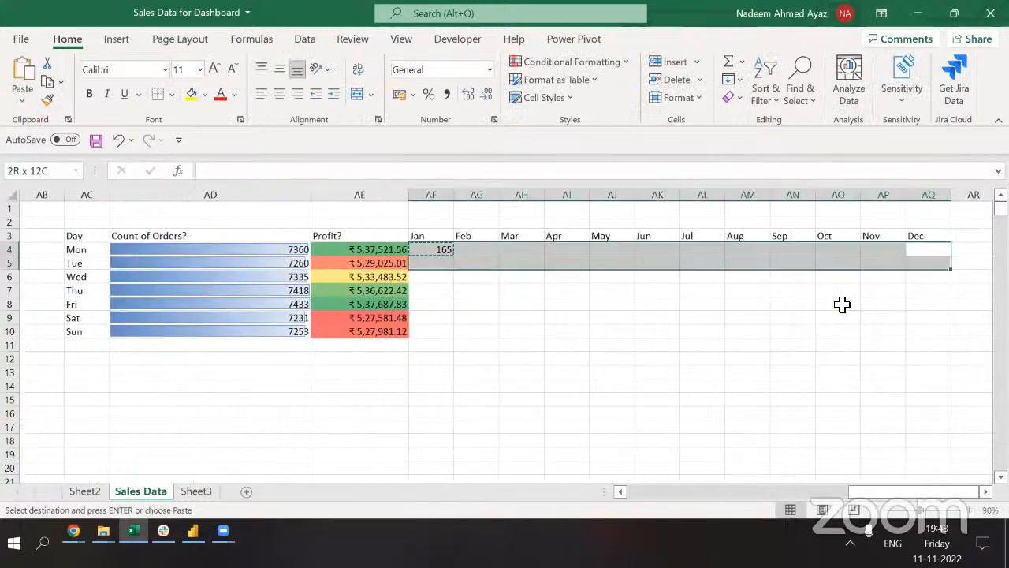
{"action": "key", "text": "shift+Down"}
{"action": "key", "text": "shift+Down"}
{"action": "key", "text": "shift+Down"}
{"action": "key", "text": "shift+Down"}
{"action": "key", "text": "shift+Down"}
{"action": "key", "text": "ctrl+v"}
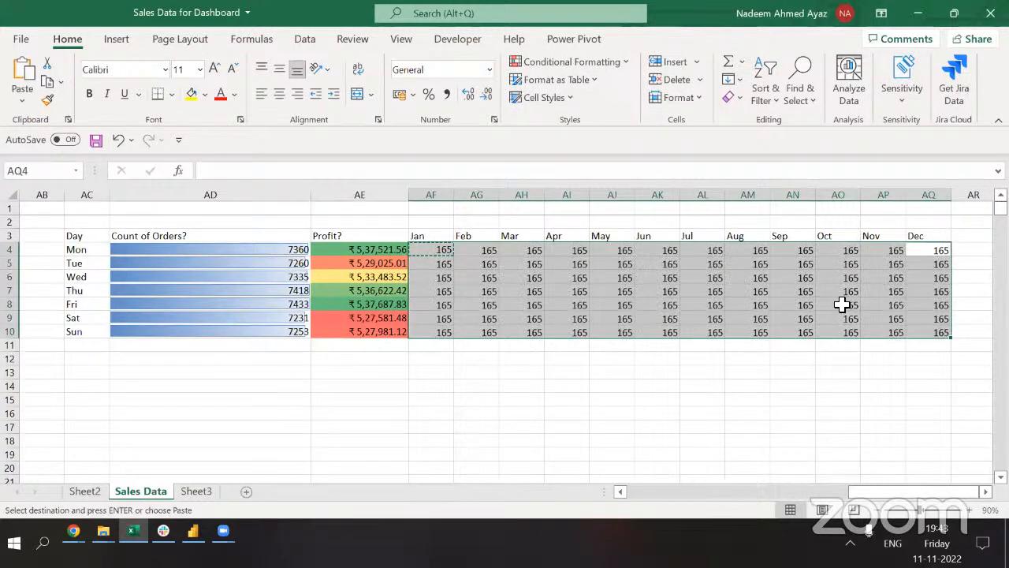
{"action": "key", "text": "Escape"}
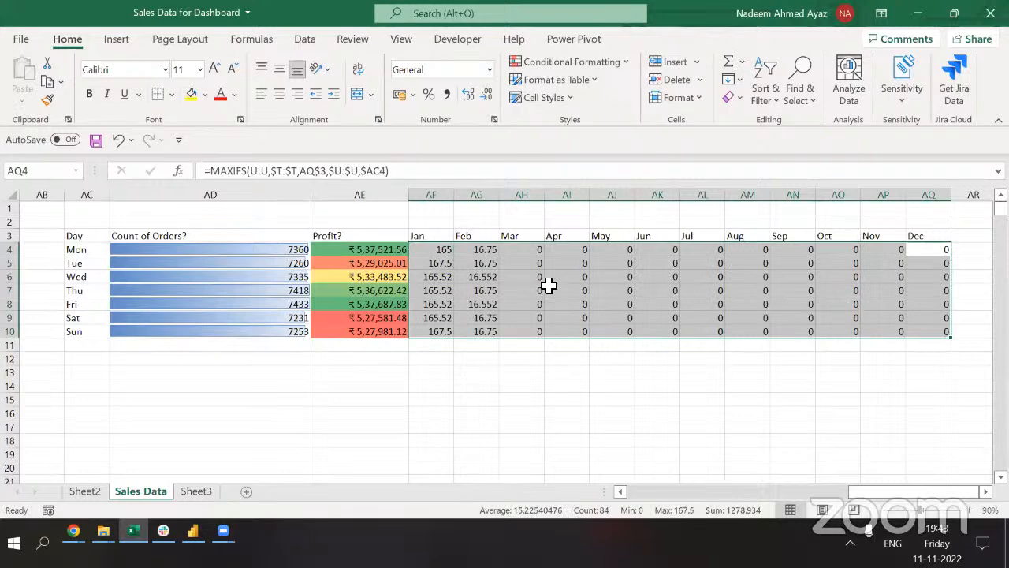
Check the Mon row's Mar formula, make the Jan formula's profit range absolute as $J:$J, and copy that Jan cell.
{"action": "left_click", "coordinate": [528, 262]}
{"action": "key", "text": "Up"}
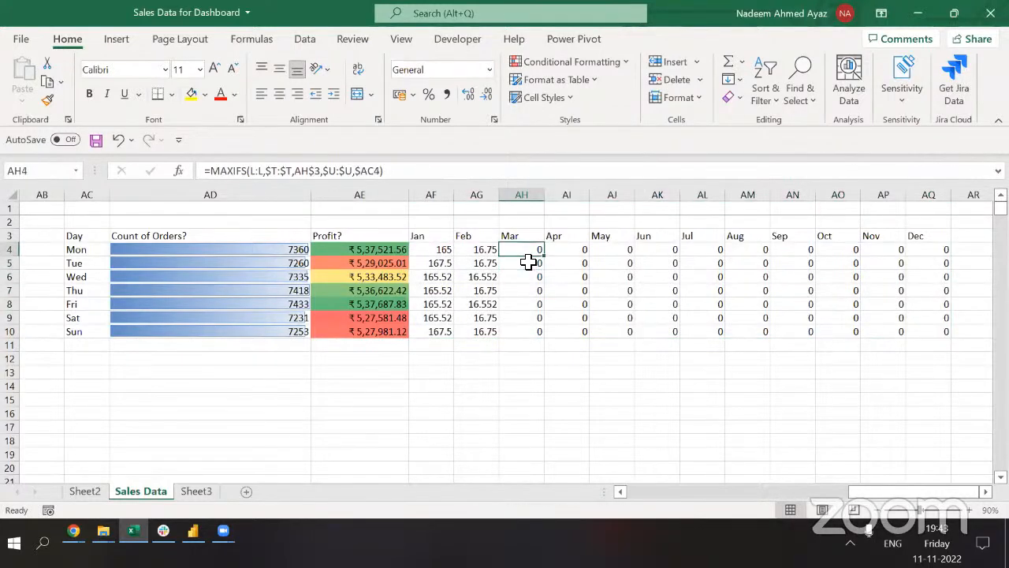
{"action": "key", "text": "F2"}
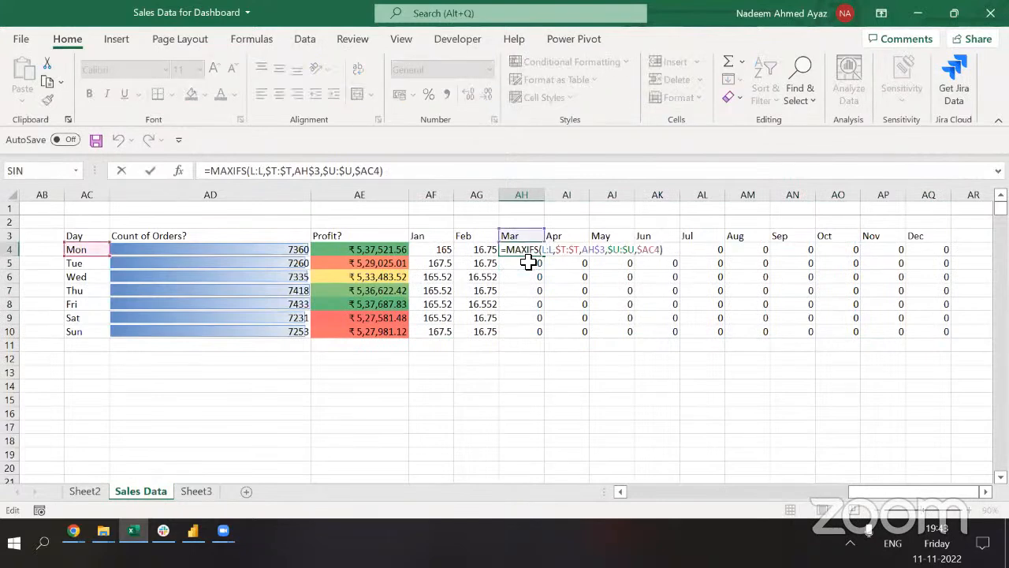
{"action": "key", "text": "Escape"}
{"action": "key", "text": "Left"}
{"action": "key", "text": "Left"}
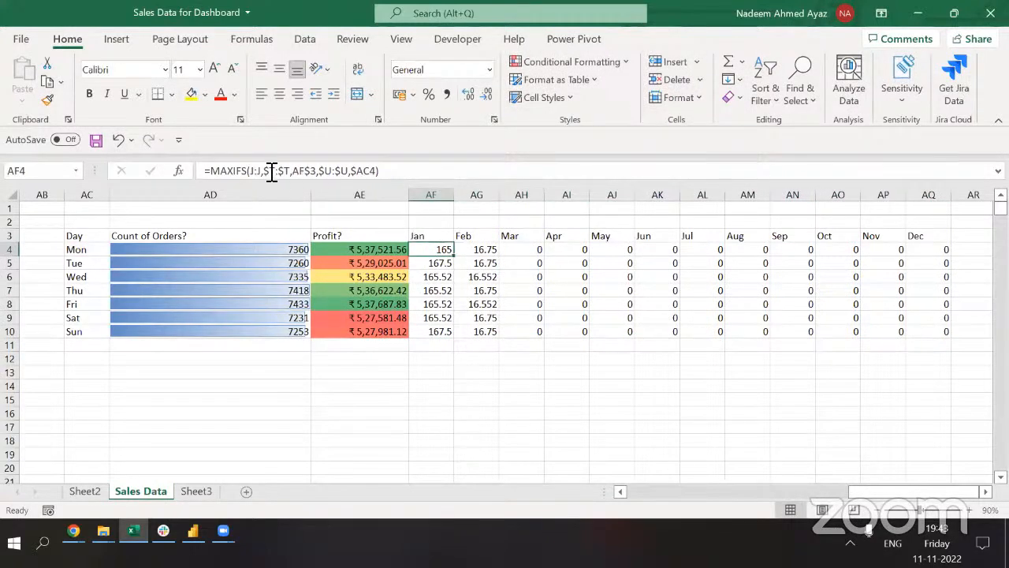
{"action": "left_click", "coordinate": [259, 171]}
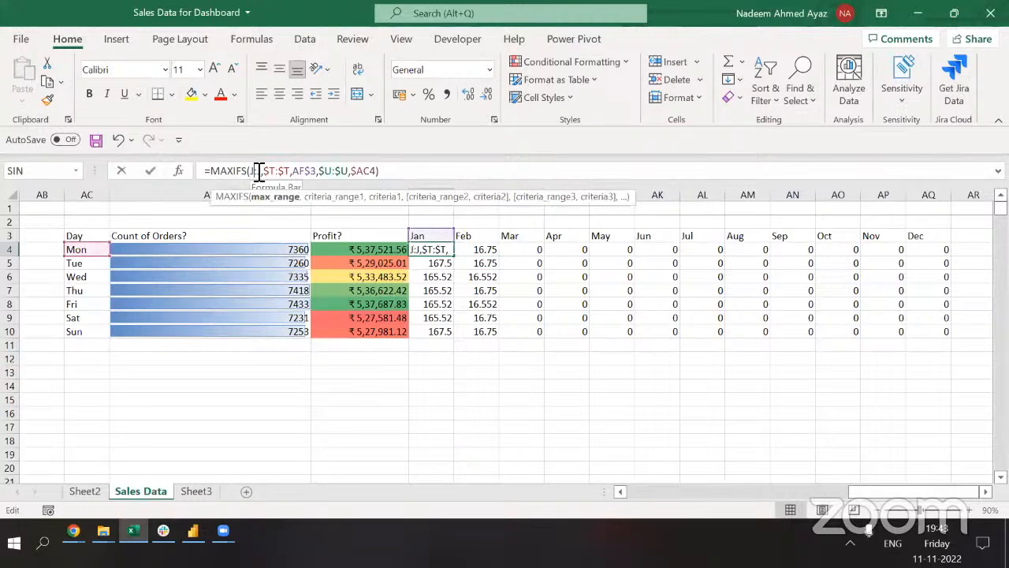
{"action": "key", "text": "Return"}
{"action": "key", "text": "Up"}
{"action": "key", "text": "ctrl+c"}
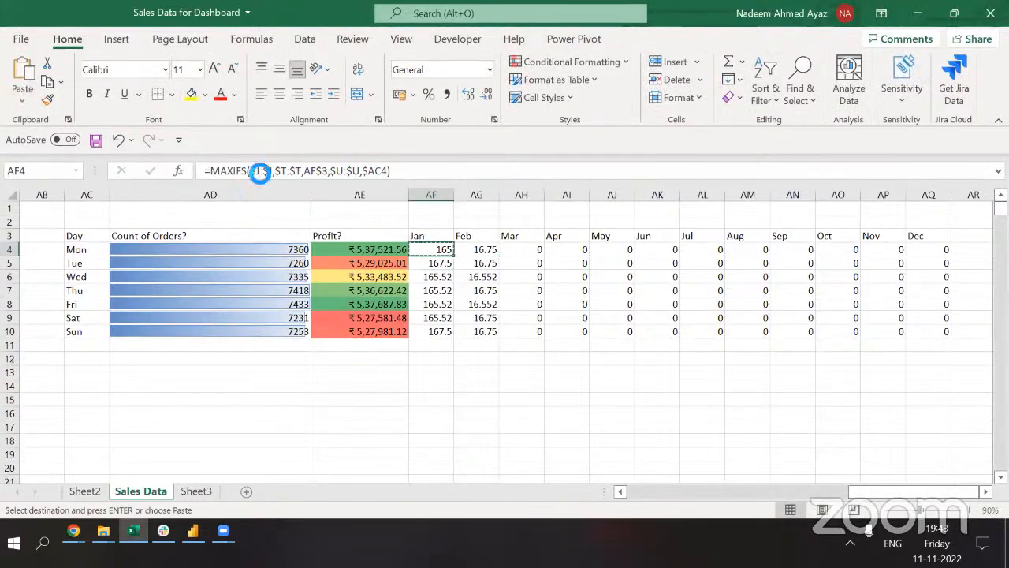
Paste the corrected MAXIFS formula over the whole table from Jan to Dec for Mon to Sun.
{"action": "key", "text": "ctrl+shift+Right"}
{"action": "key", "text": "ctrl+shift+Down"}
{"action": "key", "text": "ctrl+v"}
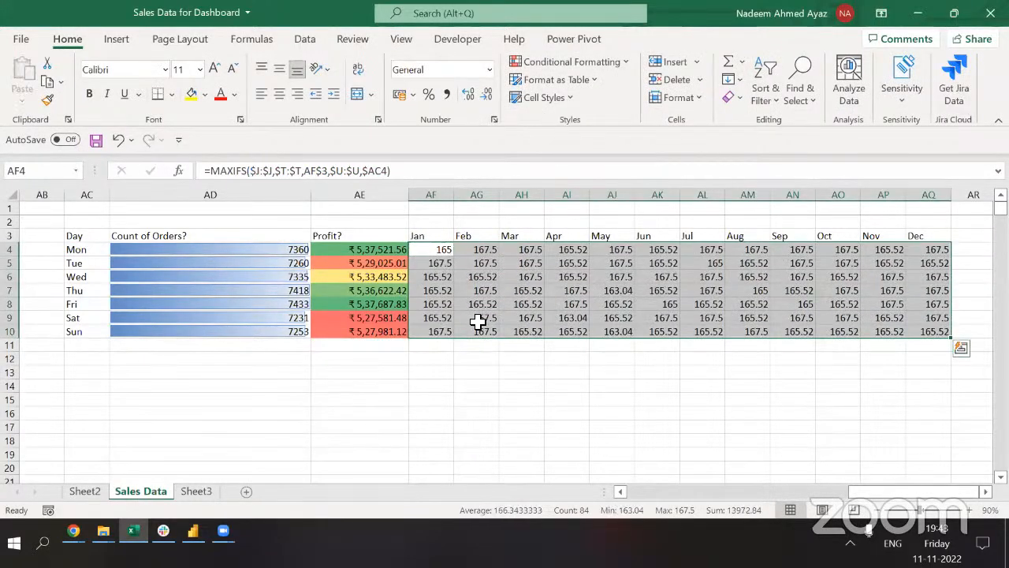
{"action": "left_click", "coordinate": [473, 331]}
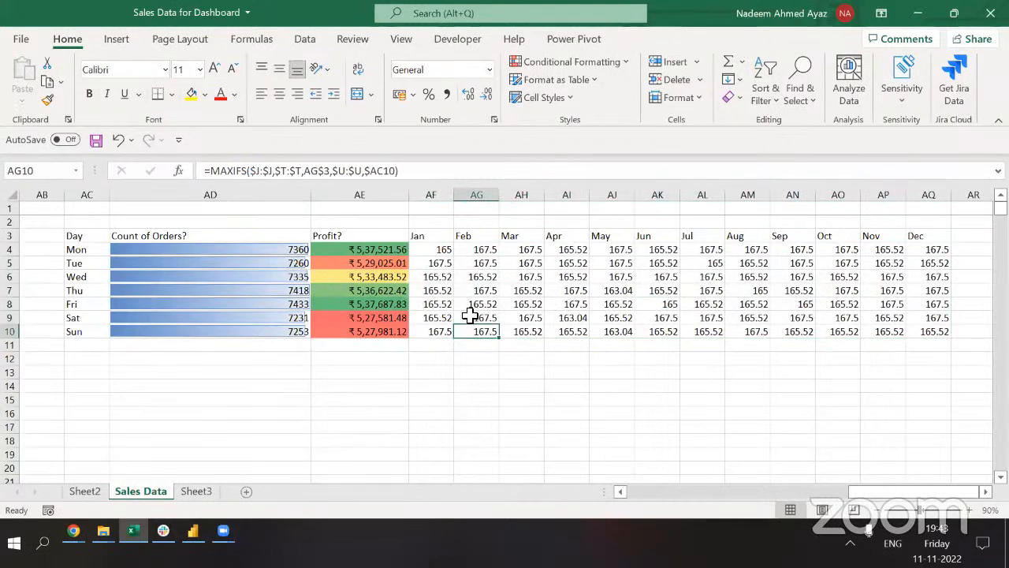
{"action": "left_click", "coordinate": [440, 252]}
{"action": "key", "text": "ctrl+shift+Right"}
{"action": "key", "text": "ctrl+shift+Down"}
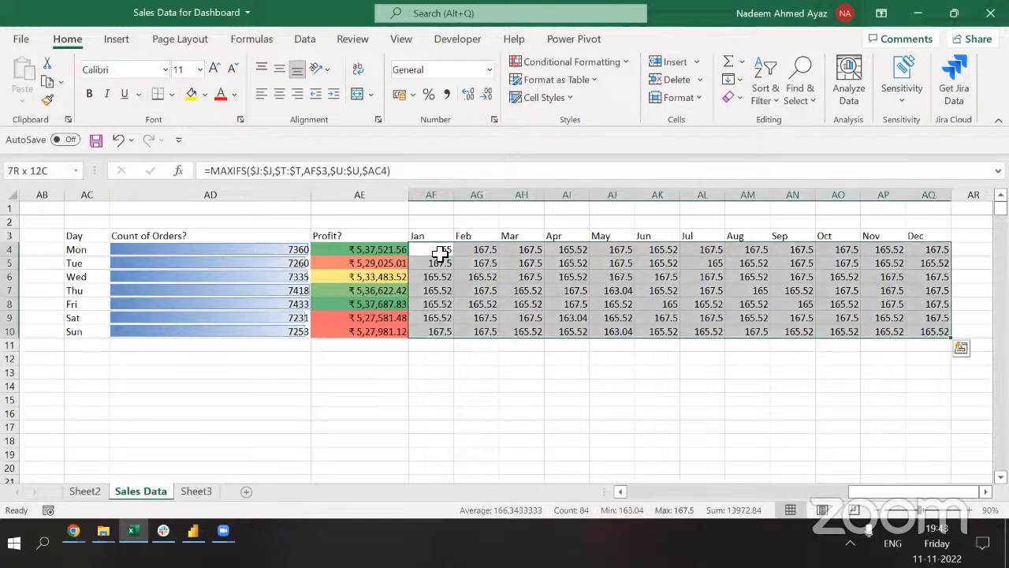
Change the function in the Mon row's Jan formula to MINIFS, keeping the same profit range and criteria.
{"action": "left_click", "coordinate": [440, 253]}
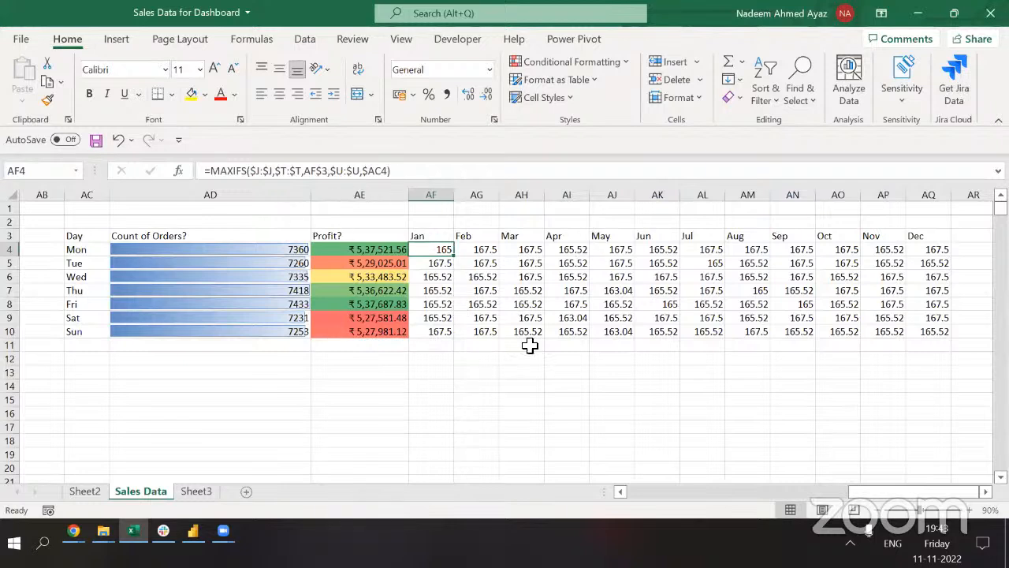
{"action": "left_click", "coordinate": [235, 171]}
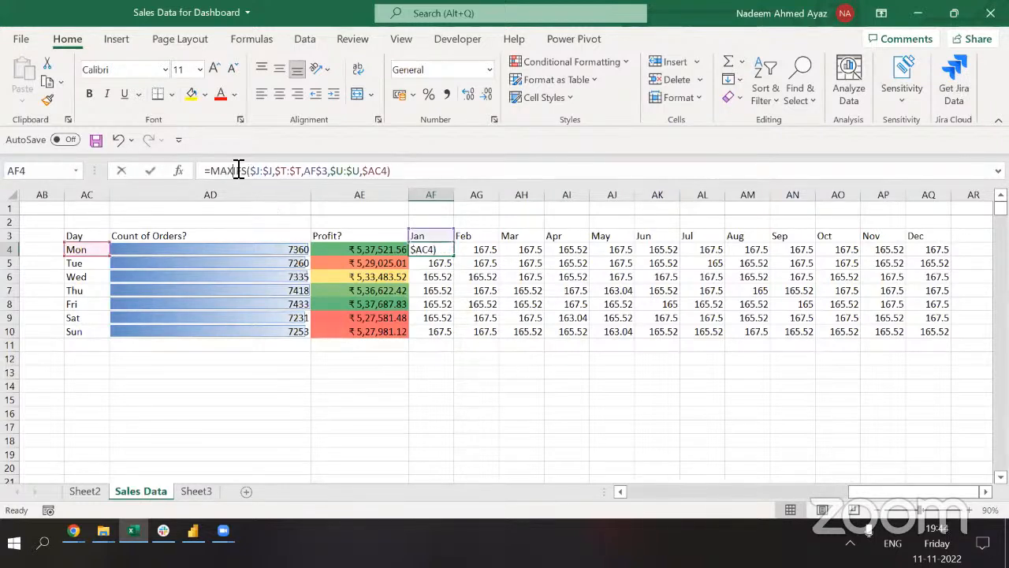
{"action": "key", "text": "Left"}
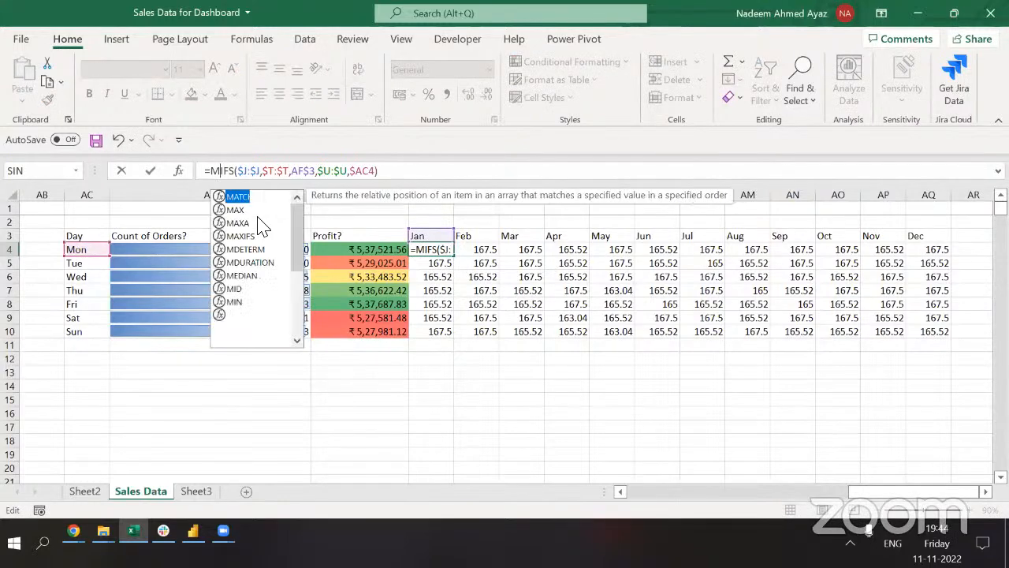
{"action": "type", "text": "in"}
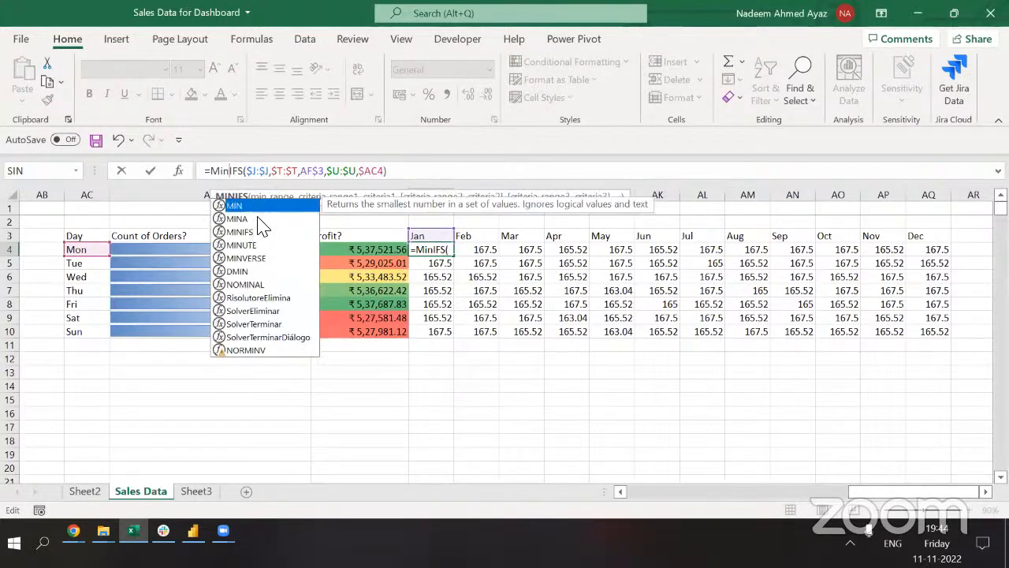
{"action": "key", "text": "Tab"}
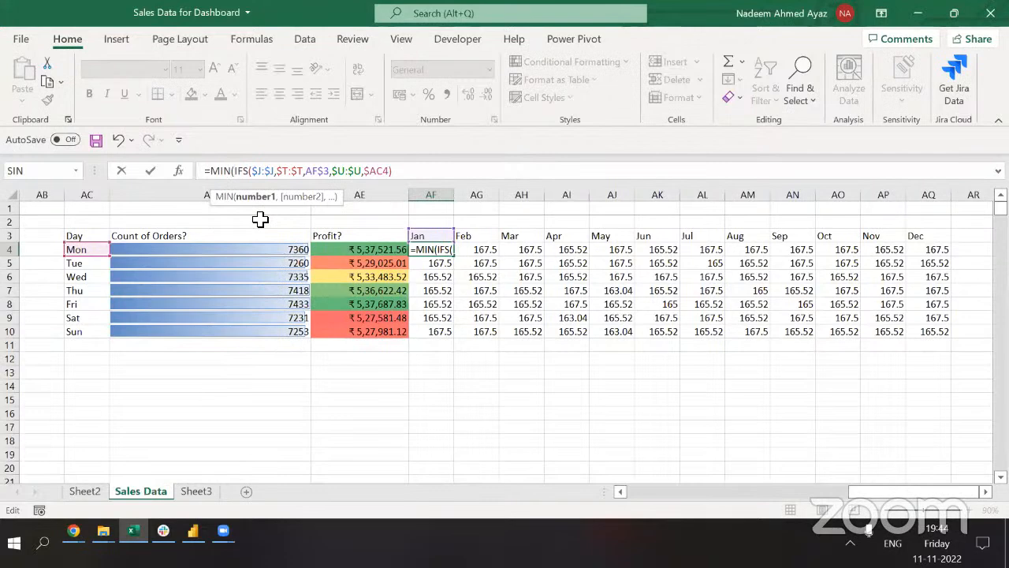
{"action": "key", "text": "Delete"}
{"action": "key", "text": "BackSpace"}
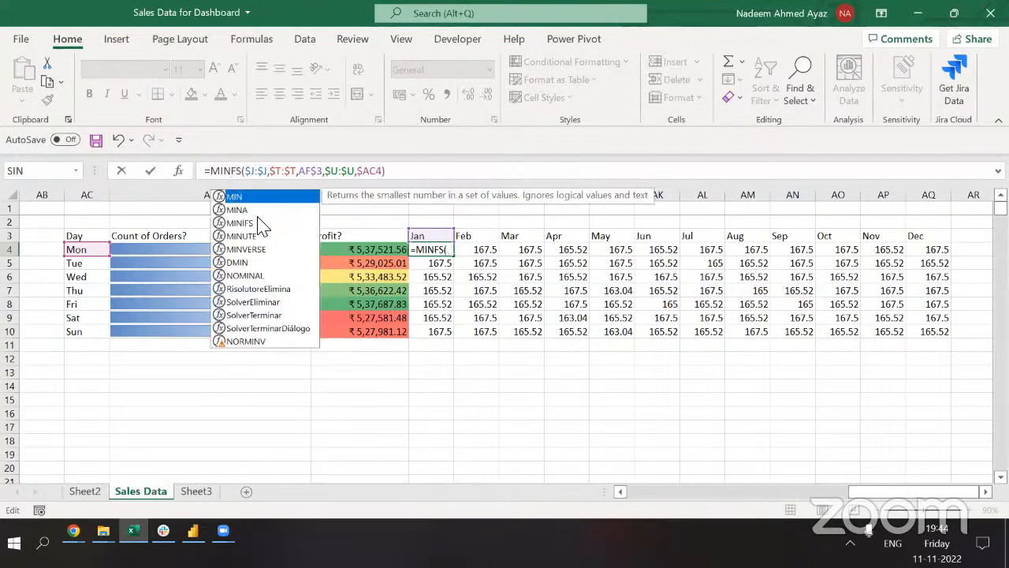
{"action": "type", "text": "i"}
{"action": "key", "text": "Tab"}
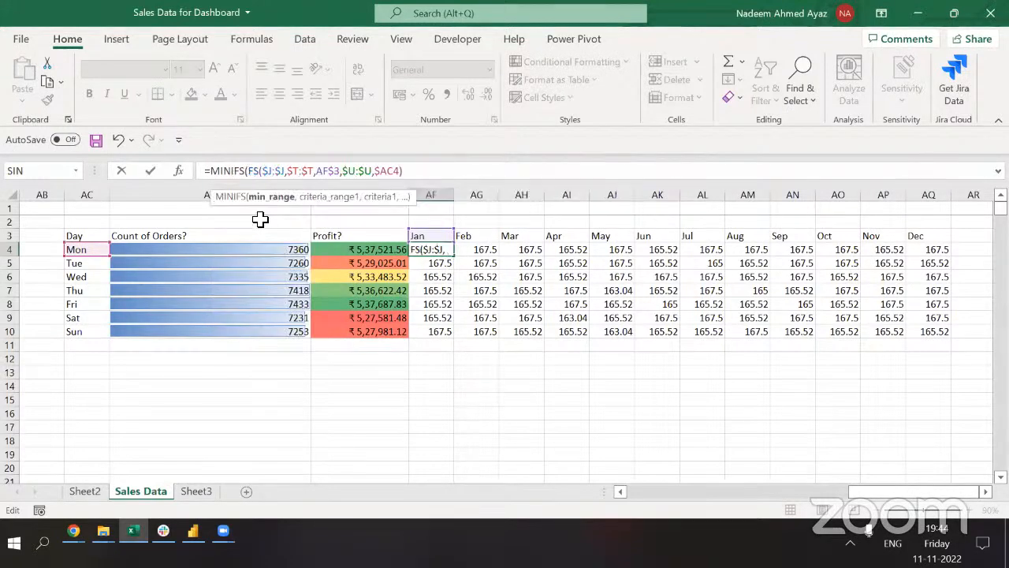
{"action": "key", "text": "Delete"}
{"action": "key", "text": "Delete"}
{"action": "key", "text": "Delete"}
{"action": "key", "text": "End"}
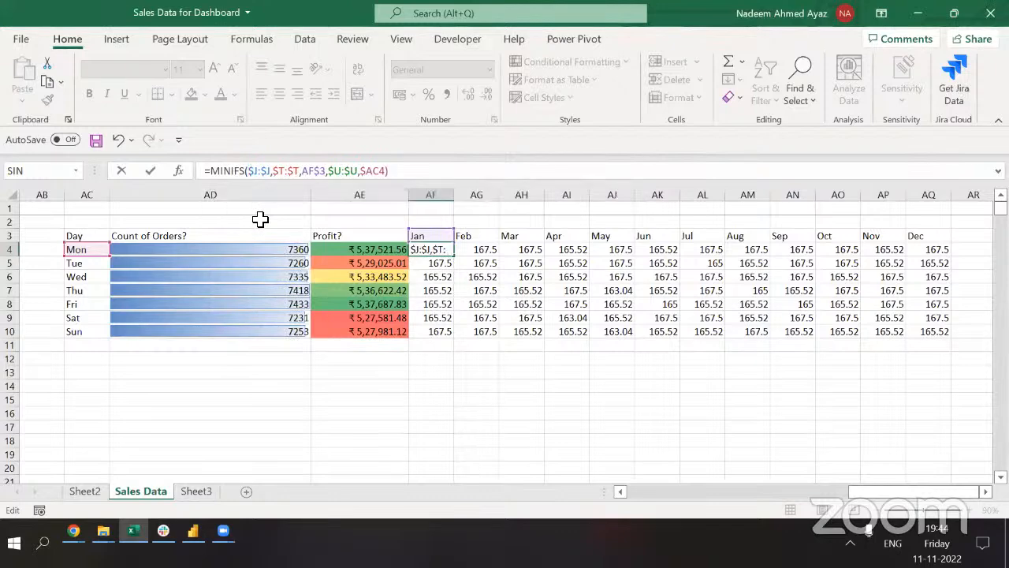
{"action": "key", "text": "ctrl+Return"}
Copy the MINIFS formula from the Mon row's Jan cell into all cells from Jan to Dec for Mon to Sun.
{"action": "key", "text": "ctrl+c"}
{"action": "key", "text": "ctrl+shift+Right"}
{"action": "key", "text": "ctrl+shift+Down"}
{"action": "key", "text": "ctrl+v"}
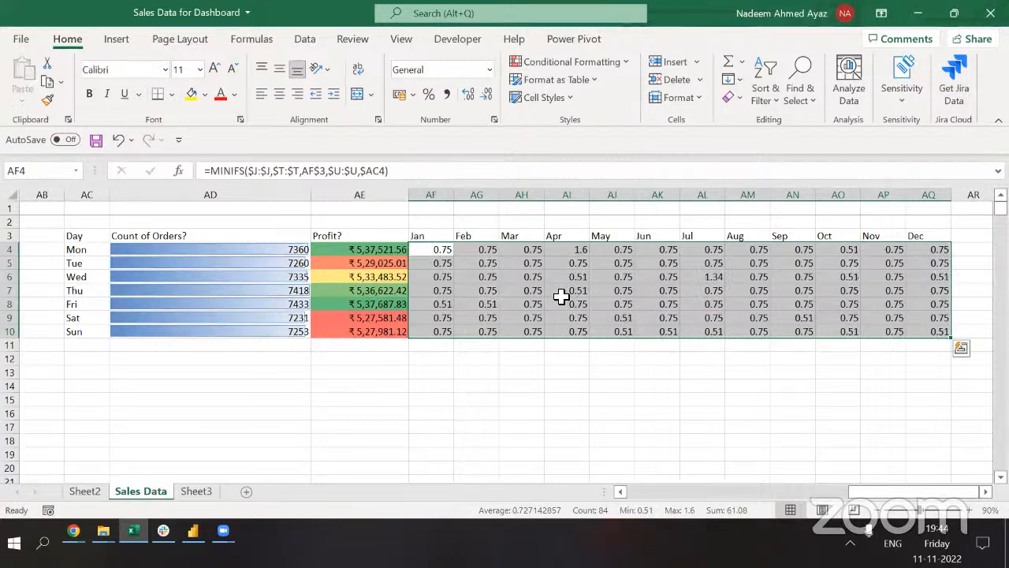
{"action": "key", "text": "Escape"}
Replace MINIFS with AVERAGEIFS, keeping the same arguments, and enter the formula in all selected cells from Jan to Dec for Mon to Sun.
{"action": "left_click", "coordinate": [245, 171]}
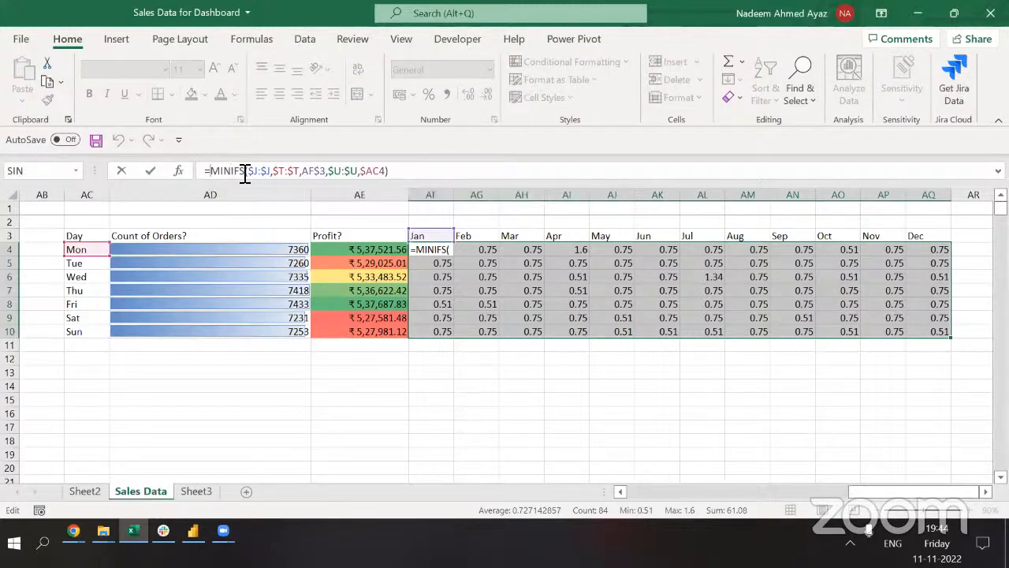
{"action": "double_click", "coordinate": [229, 171]}
{"action": "type", "text": "ave"}
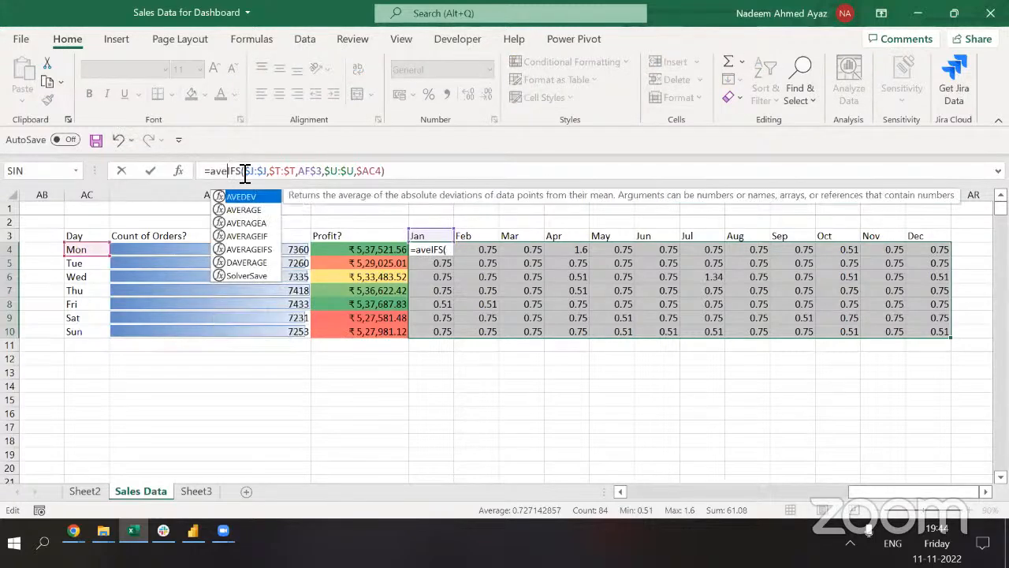
{"action": "key", "text": "Down"}
{"action": "key", "text": "Down"}
{"action": "key", "text": "Down"}
{"action": "key", "text": "Down"}
{"action": "key", "text": "Tab"}
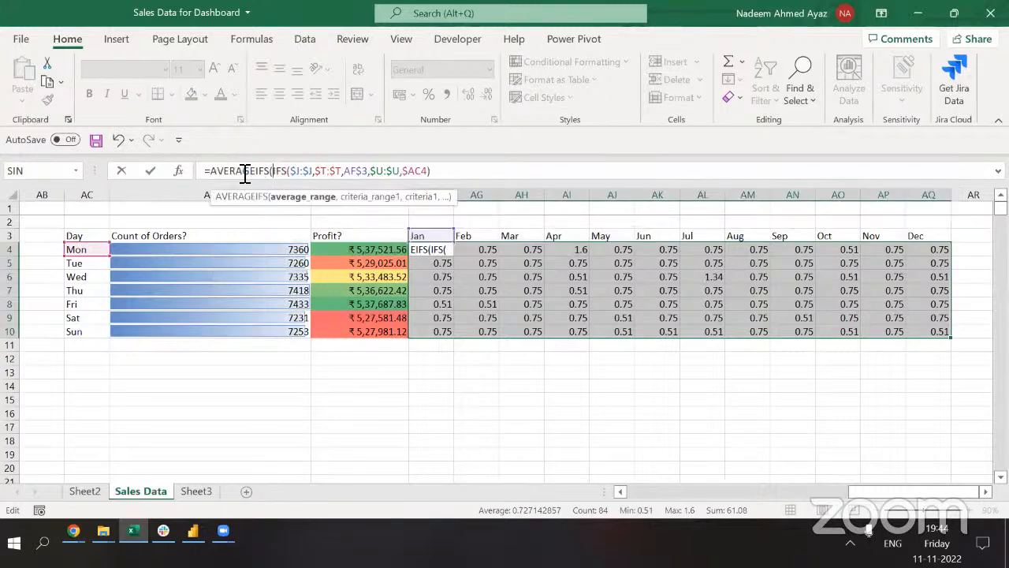
{"action": "key", "text": "Delete"}
{"action": "key", "text": "Delete"}
{"action": "key", "text": "Delete"}
{"action": "key", "text": "Delete"}
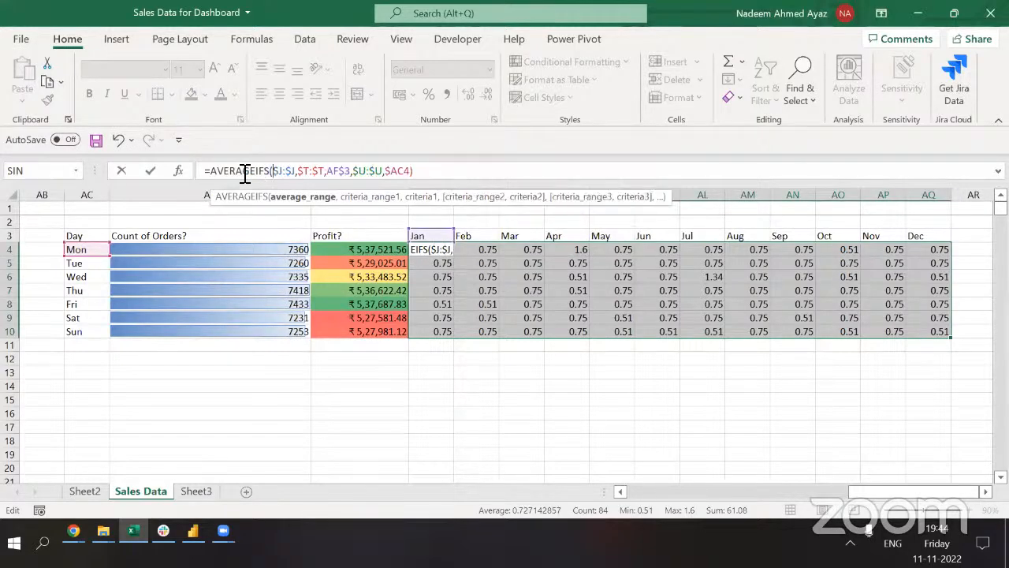
{"action": "key", "text": "ctrl+Return"}
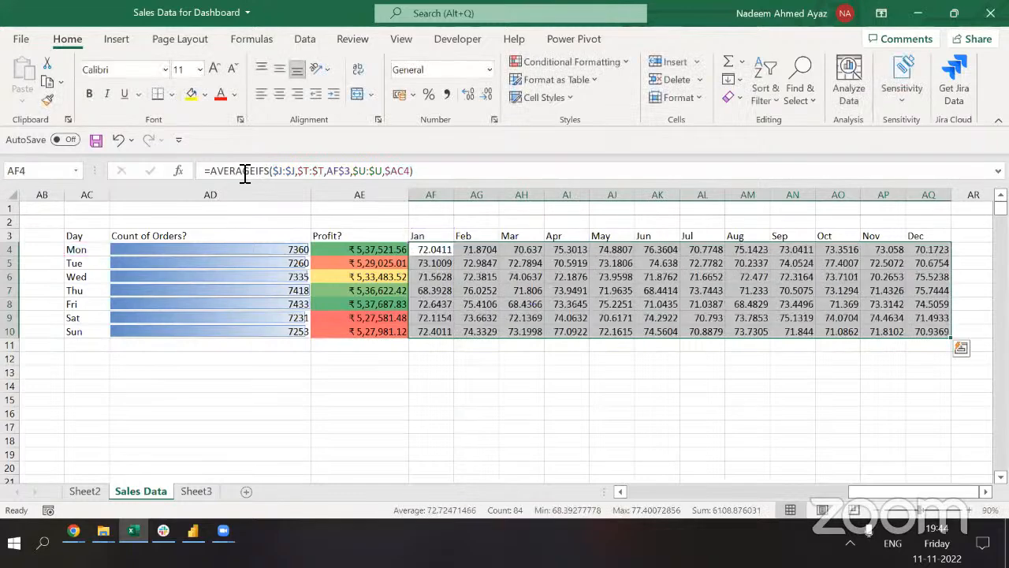
Examine the average profits across the Mon row and down the Jan column.
{"action": "key", "text": "Right"}
{"action": "key", "text": "Right"}
{"action": "key", "text": "Right"}
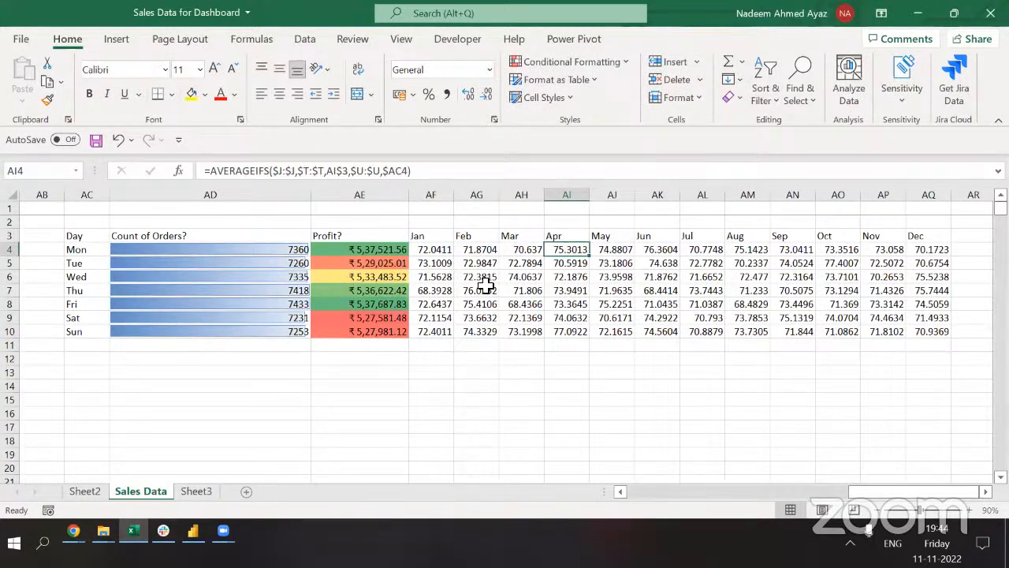
{"action": "left_click", "coordinate": [436, 237]}
{"action": "key", "text": "Down"}
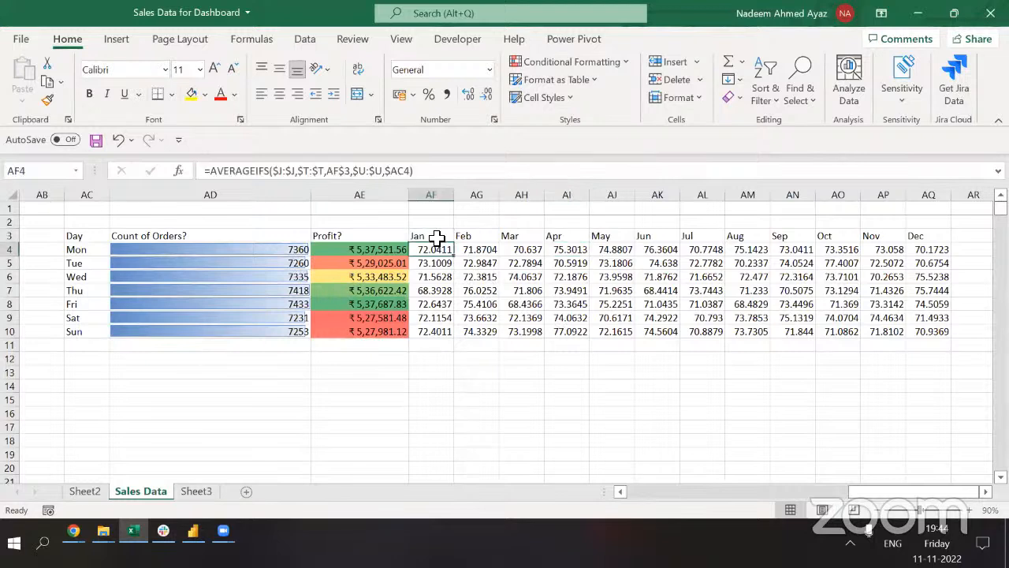
{"action": "key", "text": "Down"}
{"action": "key", "text": "Up"}
{"action": "key", "text": "ctrl+shift+Down"}
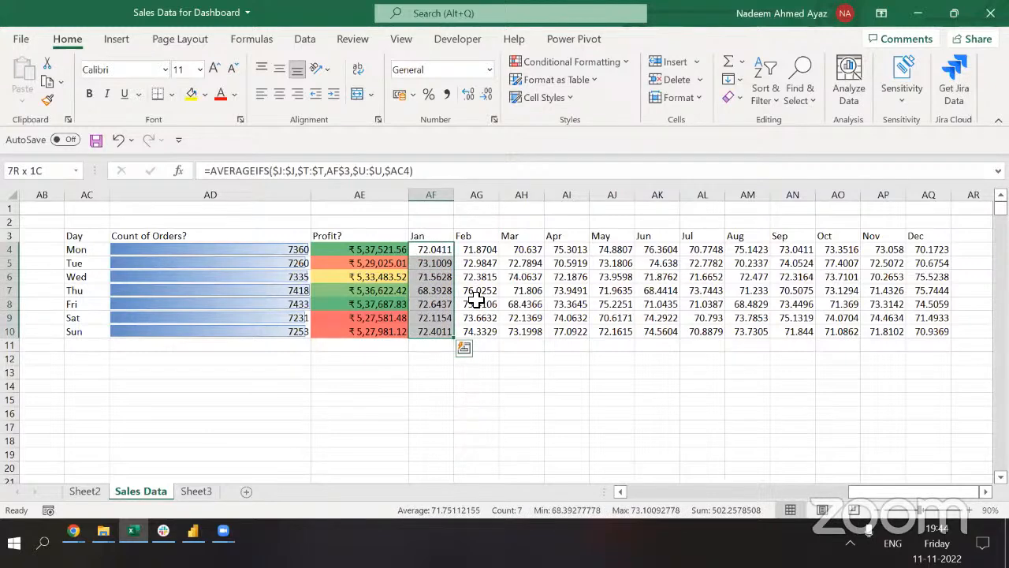
{"action": "key", "text": "ctrl+shift+Up"}
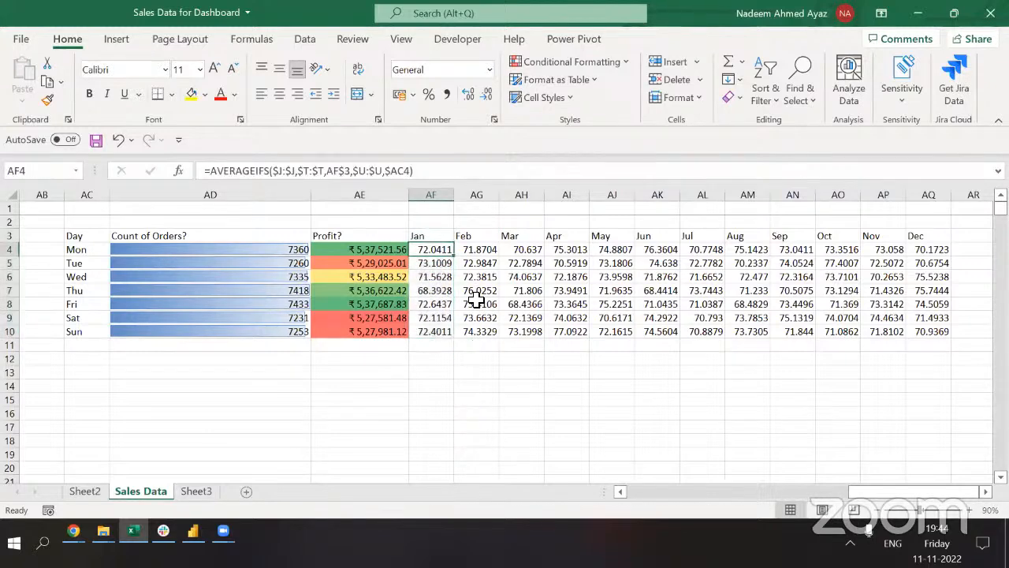
{"action": "key", "text": "ctrl+shift+Down"}
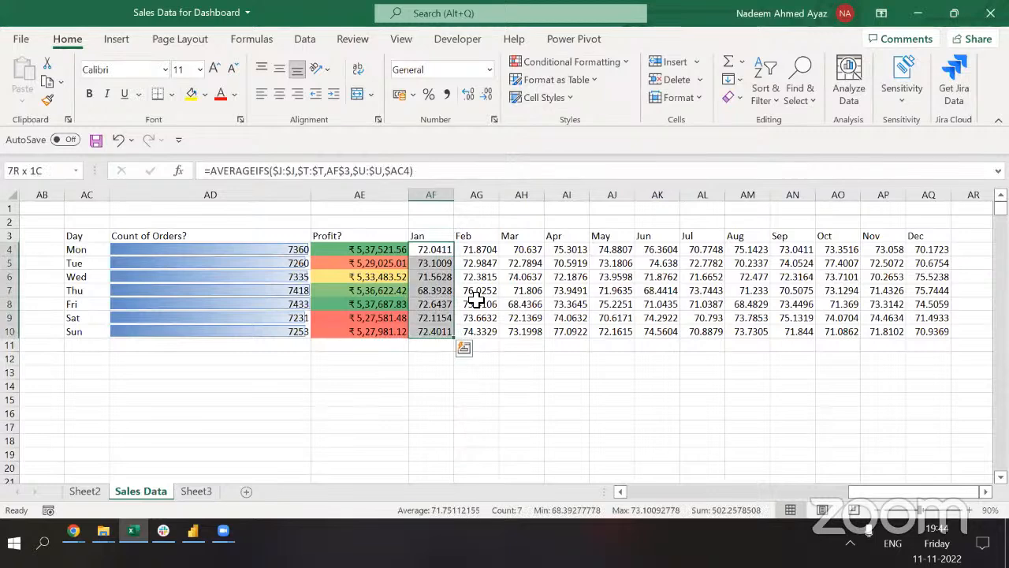
Apply the coloured three-arrow icon set as conditional formatting to the Mon row from Jan to Dec.
{"action": "key", "text": "ctrl+shift+Up"}
{"action": "key", "text": "ctrl+shift+Right"}
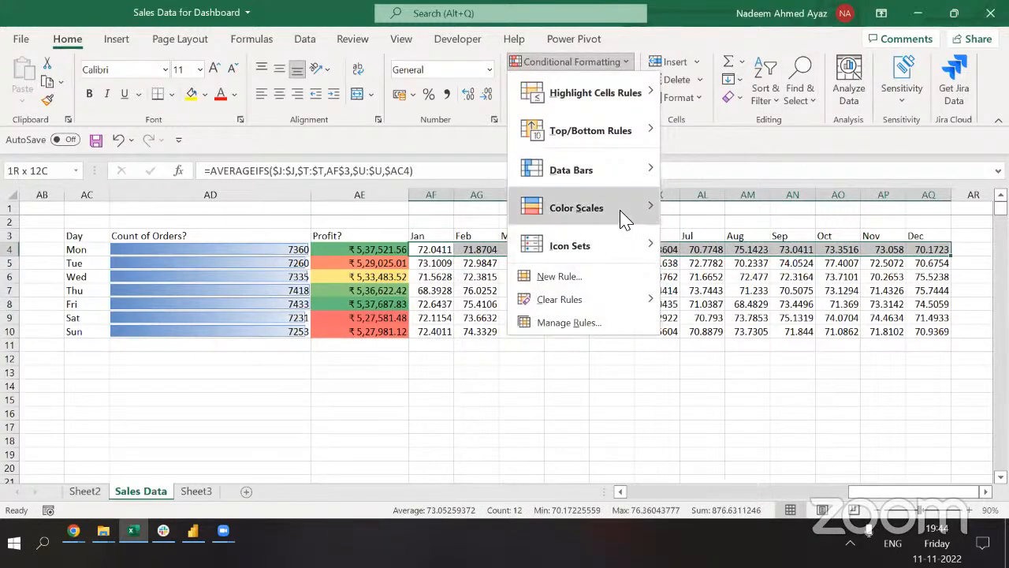
{"action": "mouse_move", "coordinate": [615, 246]}
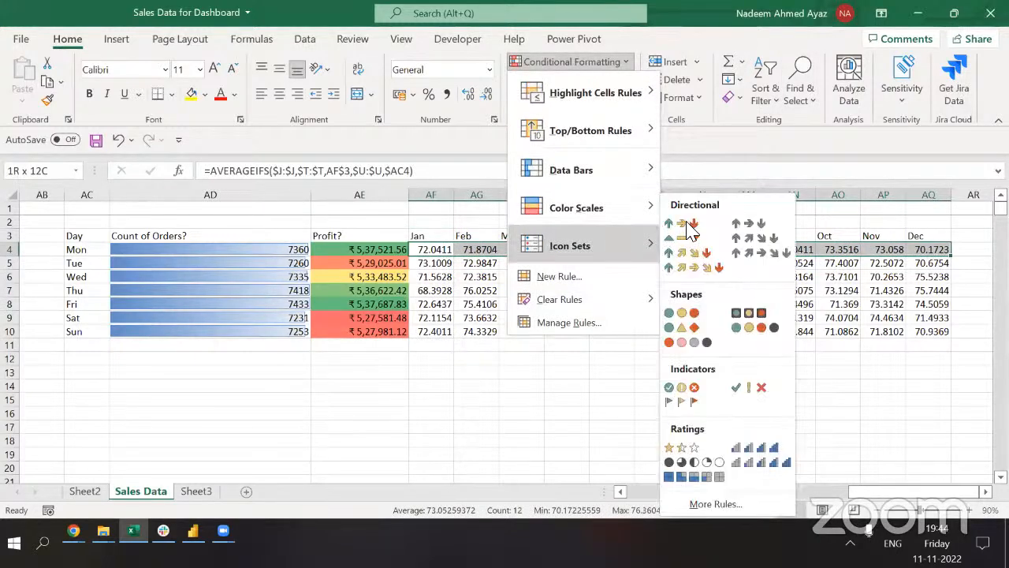
{"action": "left_click", "coordinate": [691, 228]}
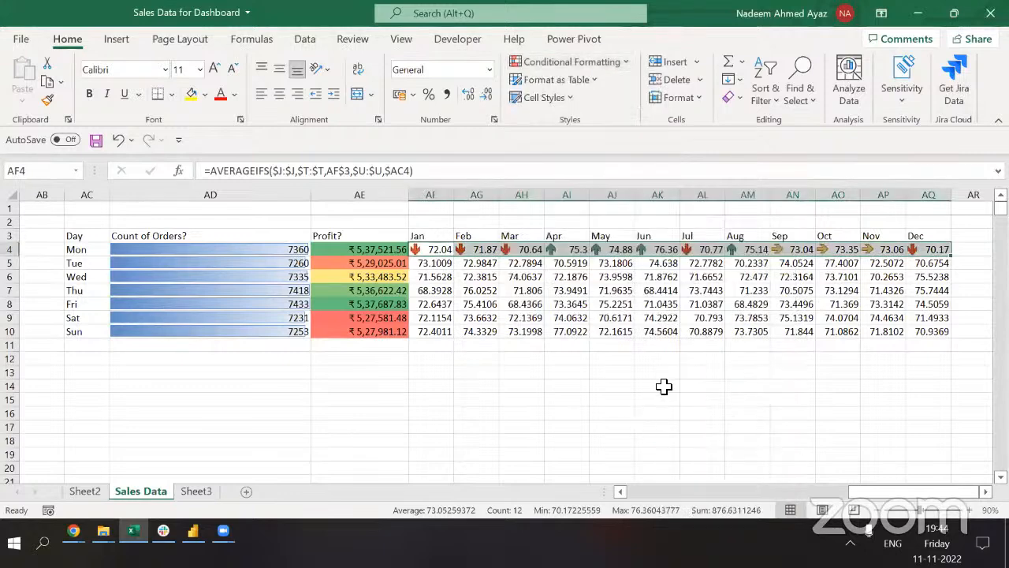
Examine the Mon row's Jan AVERAGEIFS formula and the arrow icons on the values from Sep back to Jan.
{"action": "left_click", "coordinate": [700, 301]}
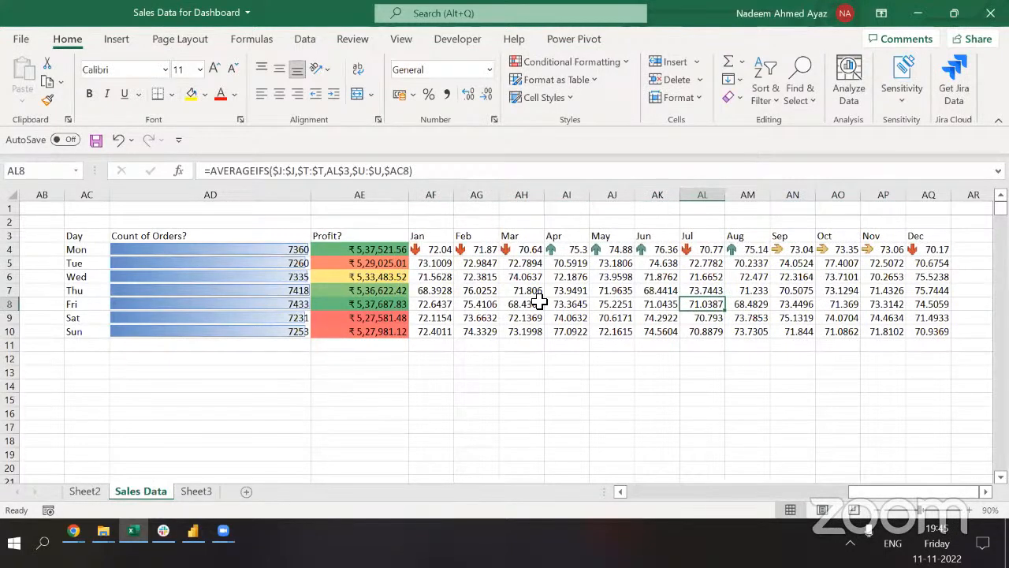
{"action": "left_click", "coordinate": [426, 249]}
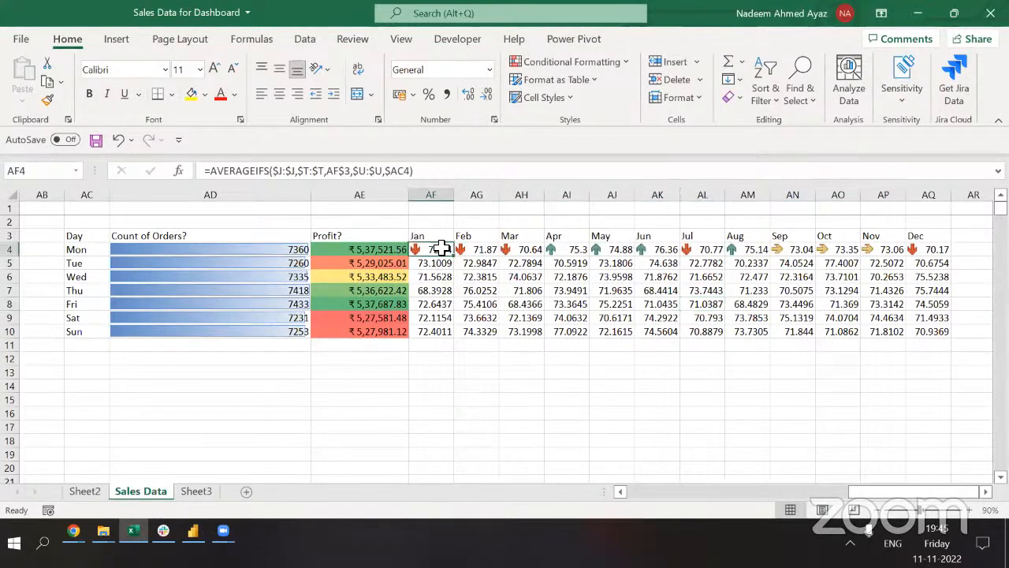
{"action": "left_click", "coordinate": [428, 171]}
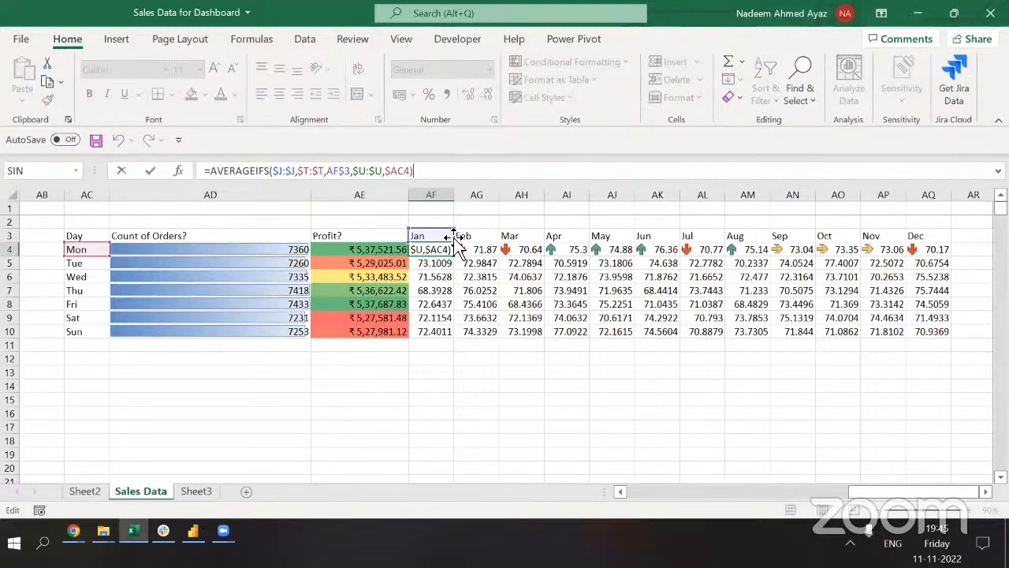
{"action": "key", "text": "Escape"}
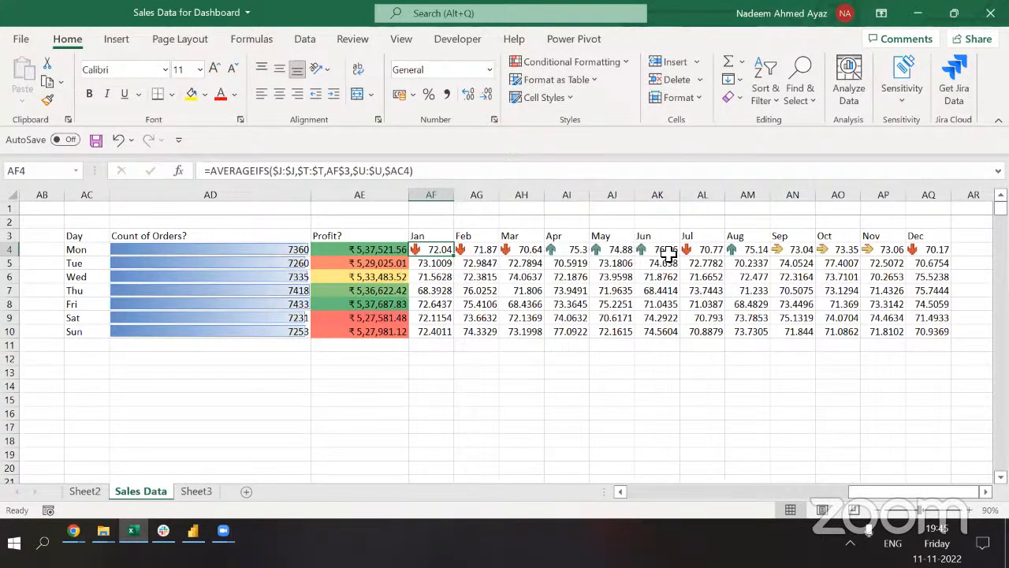
{"action": "left_click", "coordinate": [808, 254]}
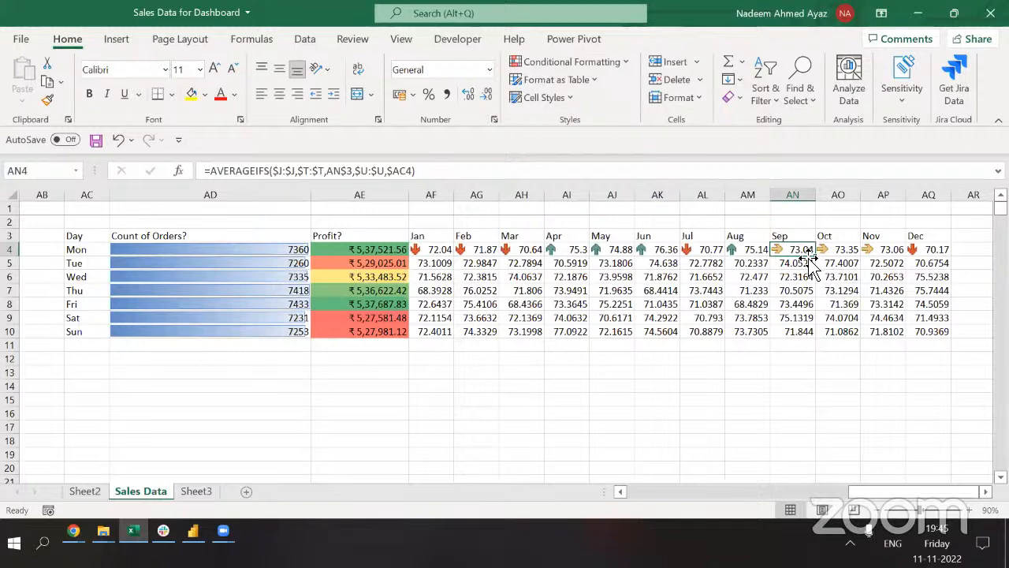
{"action": "key", "text": "Left"}
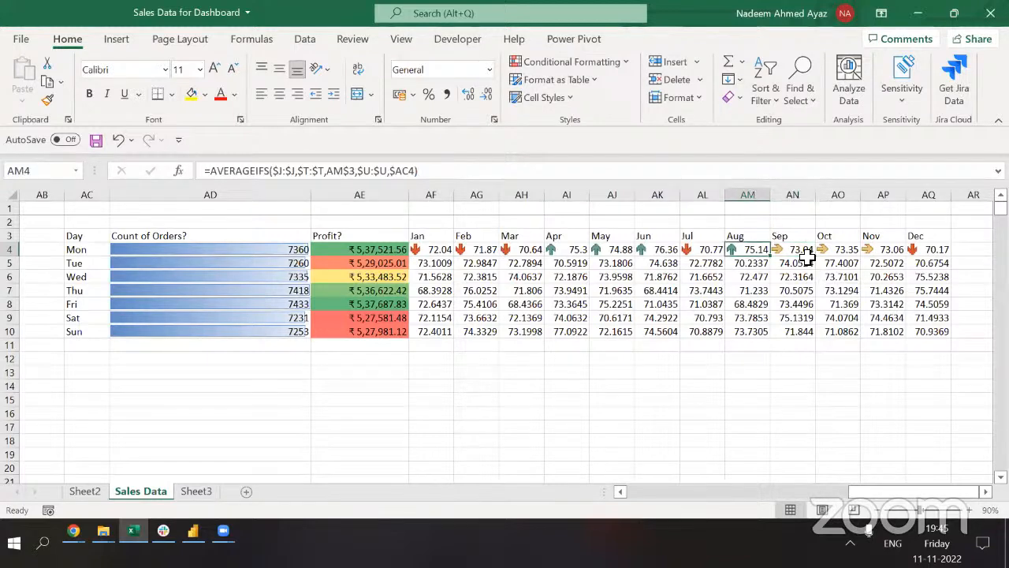
{"action": "key", "text": "Left"}
{"action": "key", "text": "Left"}
{"action": "key", "text": "Left"}
{"action": "key", "text": "Left"}
{"action": "key", "text": "Left"}
{"action": "key", "text": "Left"}
{"action": "key", "text": "Left"}
{"action": "key", "text": "Right"}
{"action": "key", "text": "Left"}
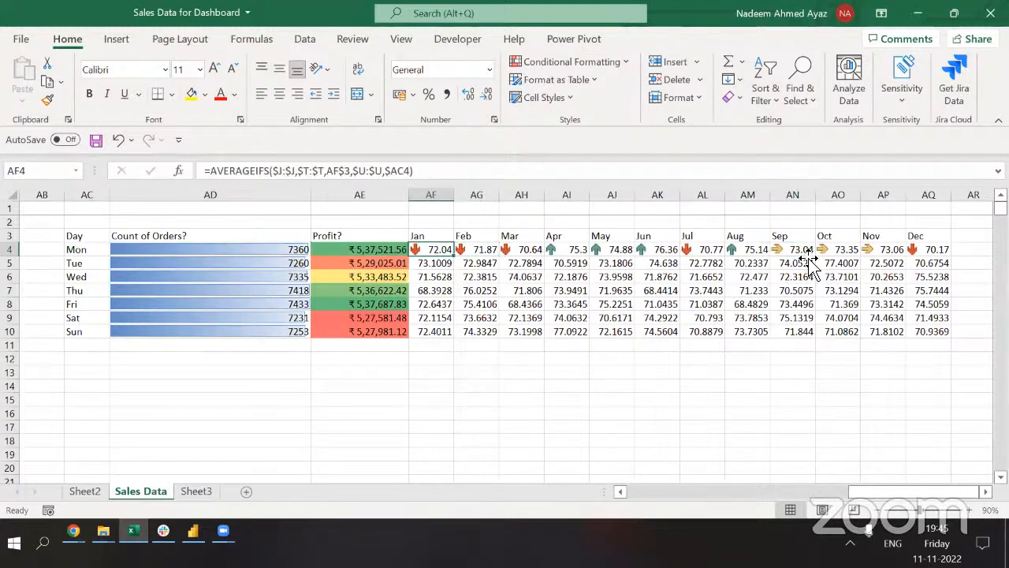
Reverse the icon order of the arrow icon set rule on the Mon row's averages from Jan to Dec.
{"action": "key", "text": "ctrl+shift+Right"}
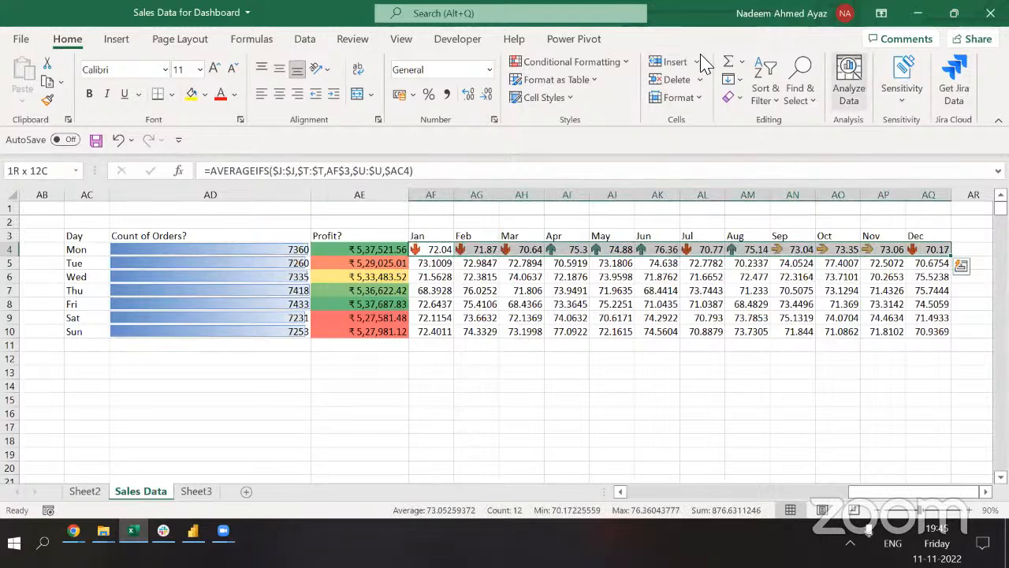
{"action": "left_click", "coordinate": [623, 63]}
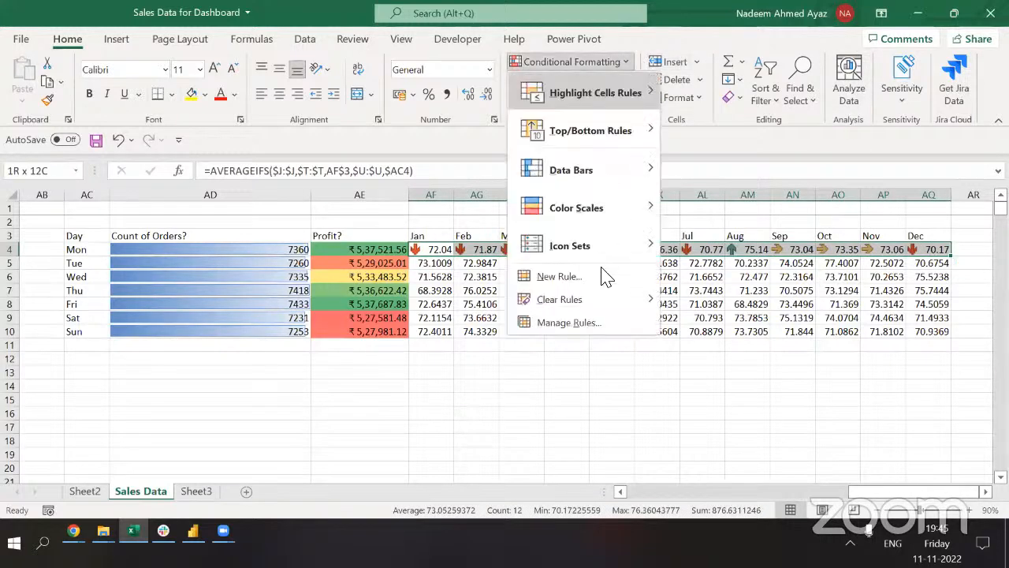
{"action": "left_click", "coordinate": [585, 323]}
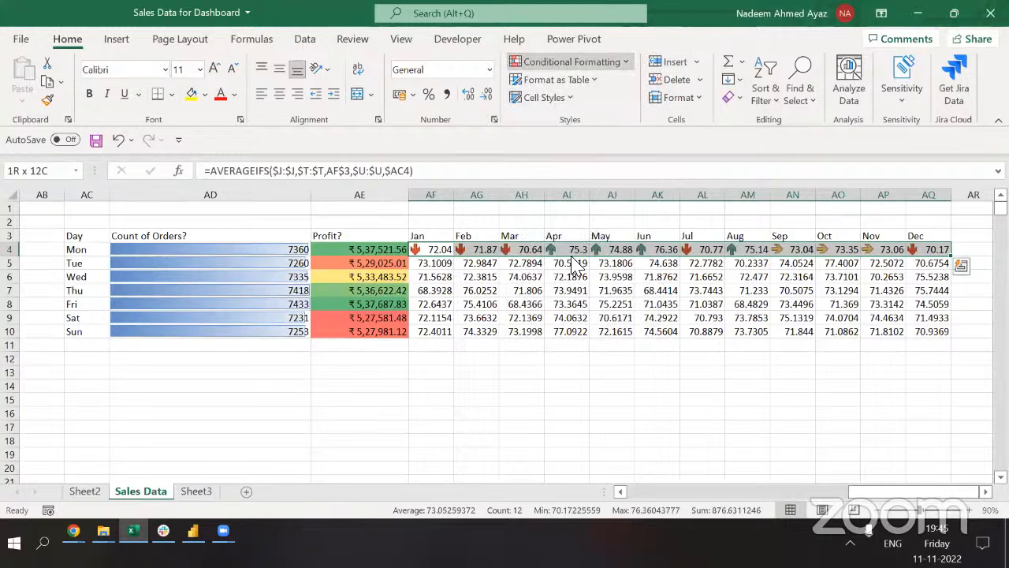
{"action": "left_click", "coordinate": [507, 233]}
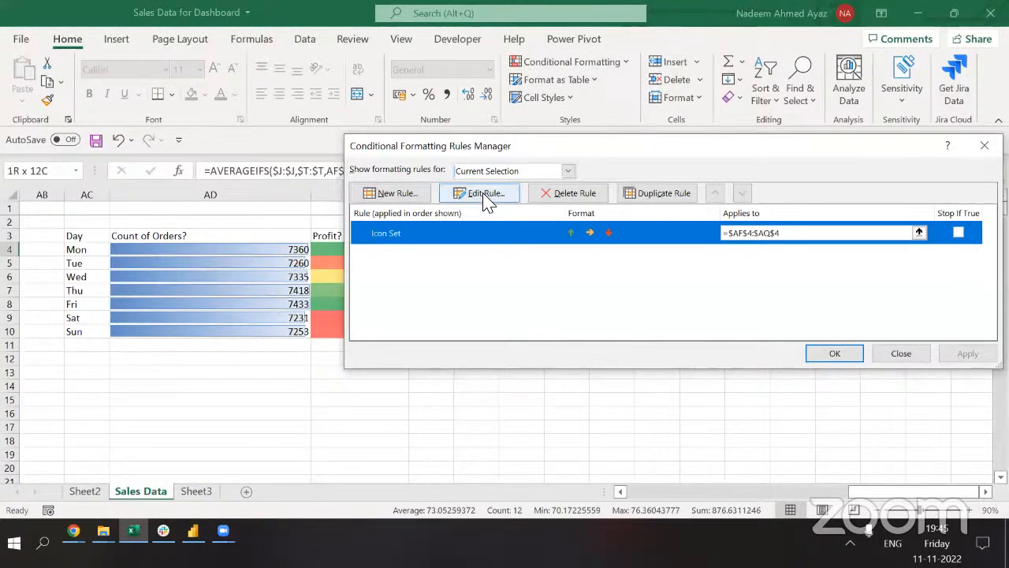
{"action": "key", "text": "Escape"}
{"action": "left_click", "coordinate": [544, 61]}
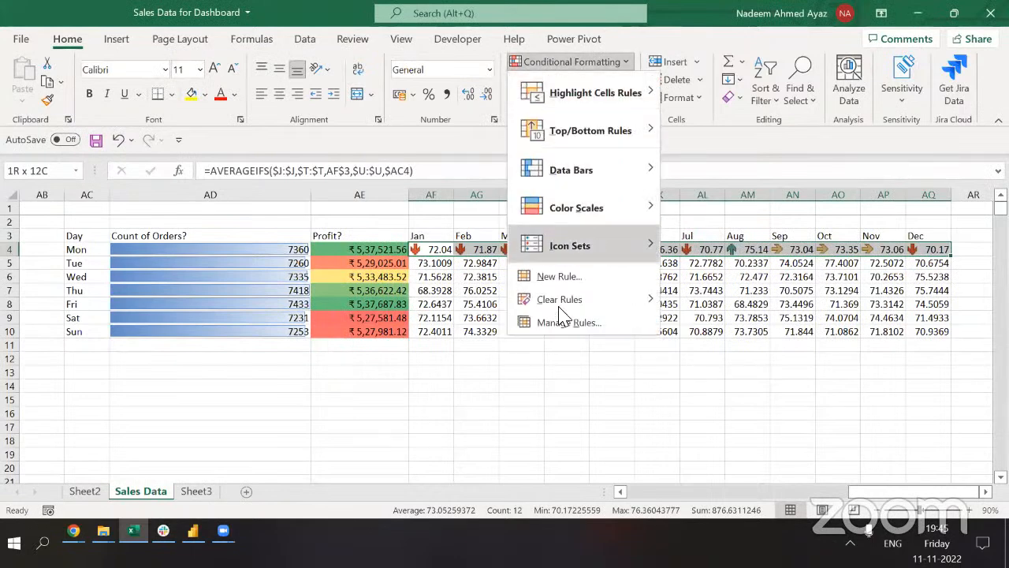
{"action": "left_click", "coordinate": [561, 324]}
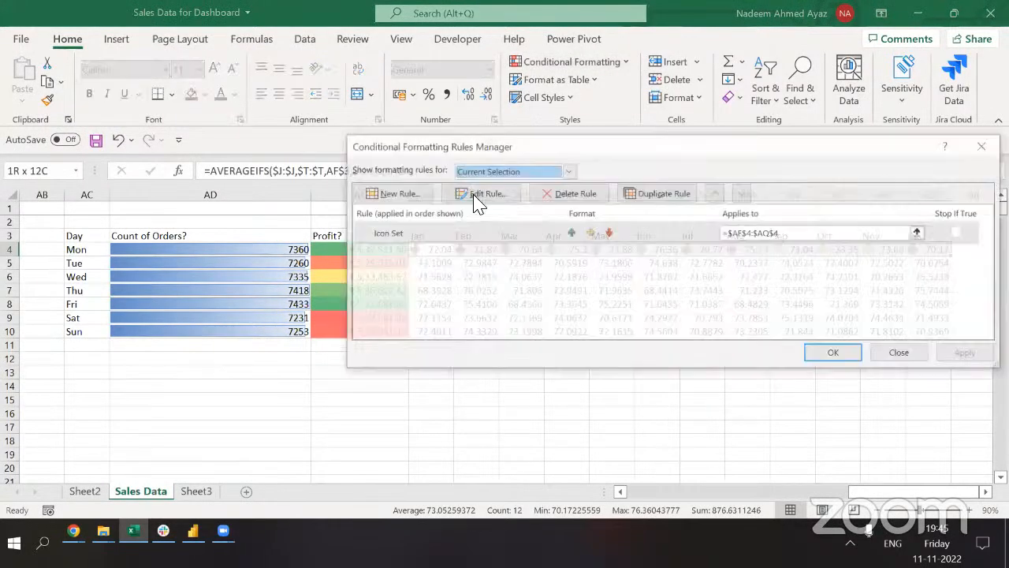
{"action": "key", "text": "Escape"}
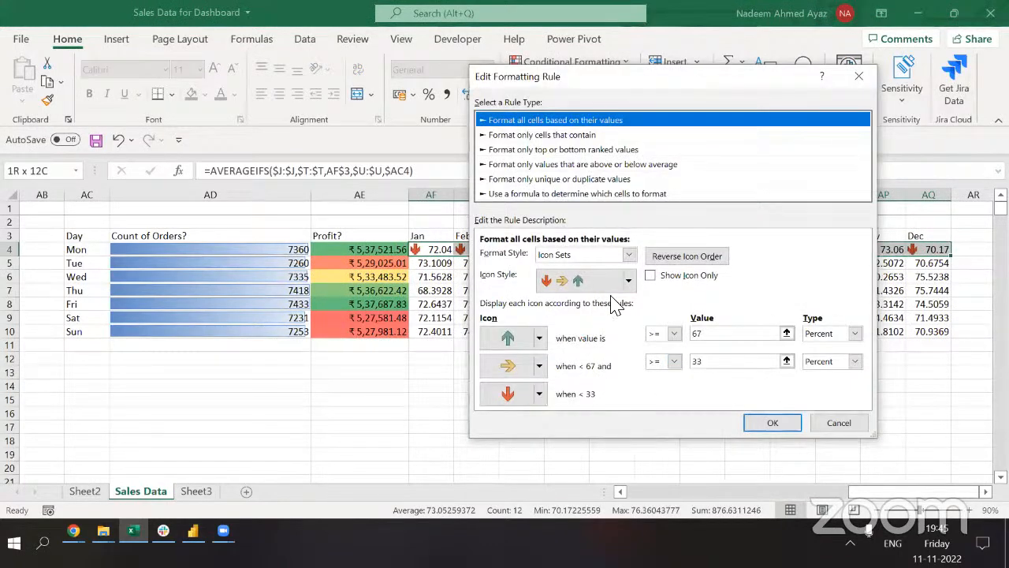
{"action": "left_click", "coordinate": [674, 258]}
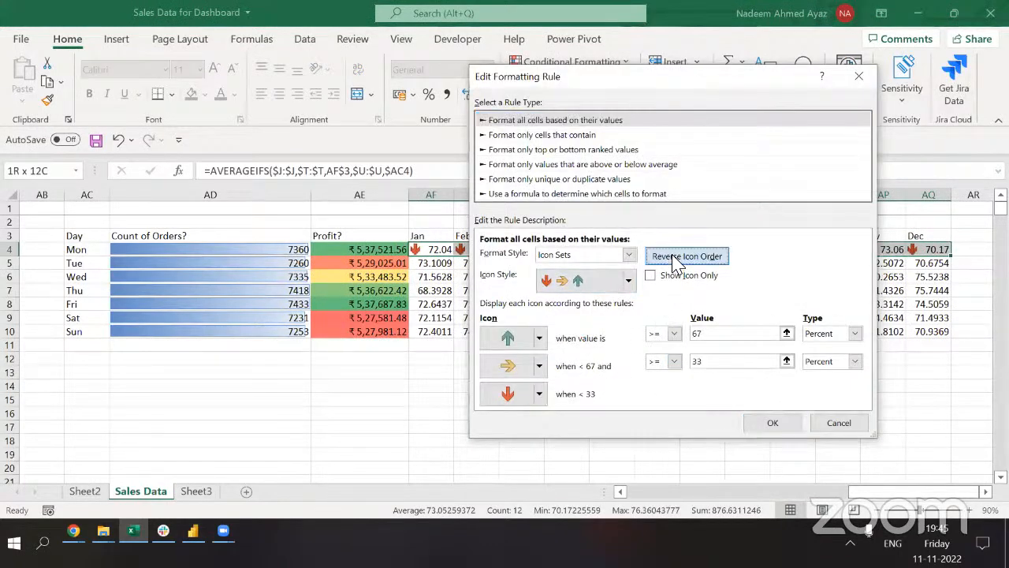
{"action": "left_click", "coordinate": [769, 424]}
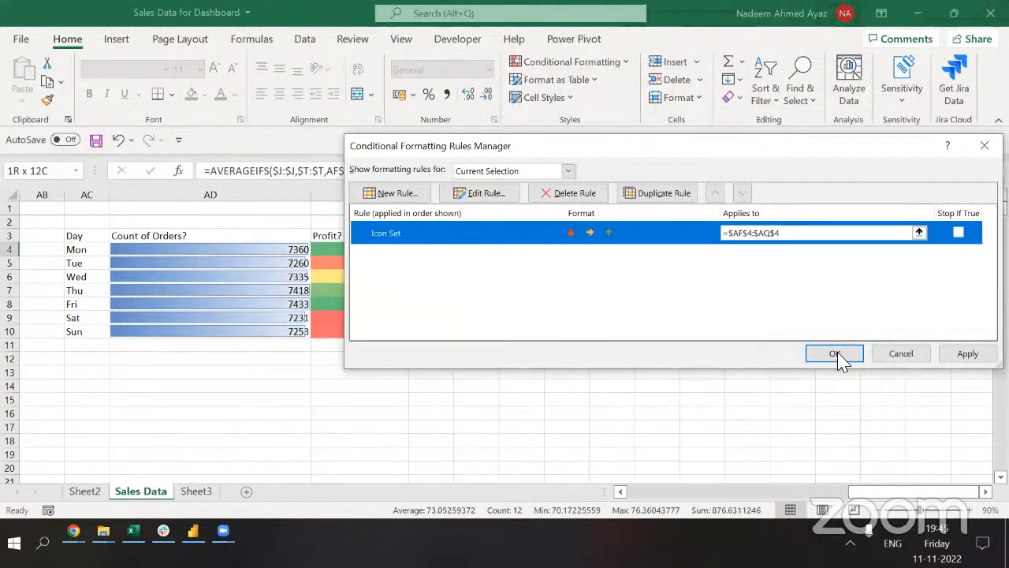
{"action": "key", "text": "Return"}
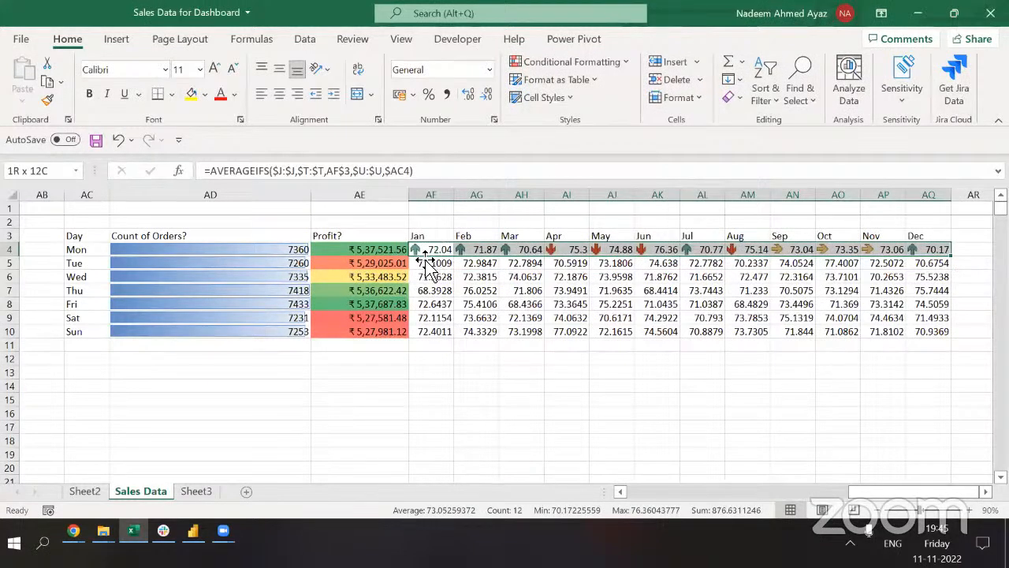
{"action": "left_click", "coordinate": [530, 291]}
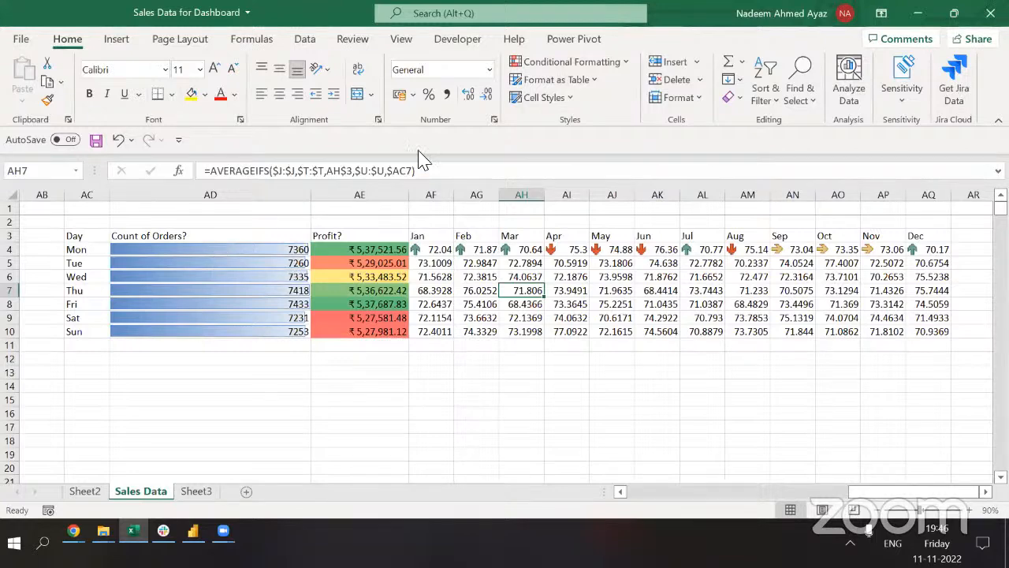
Apply the four-level bar ratings icon set to the Thu row's Mar average.
{"action": "left_click", "coordinate": [597, 64]}
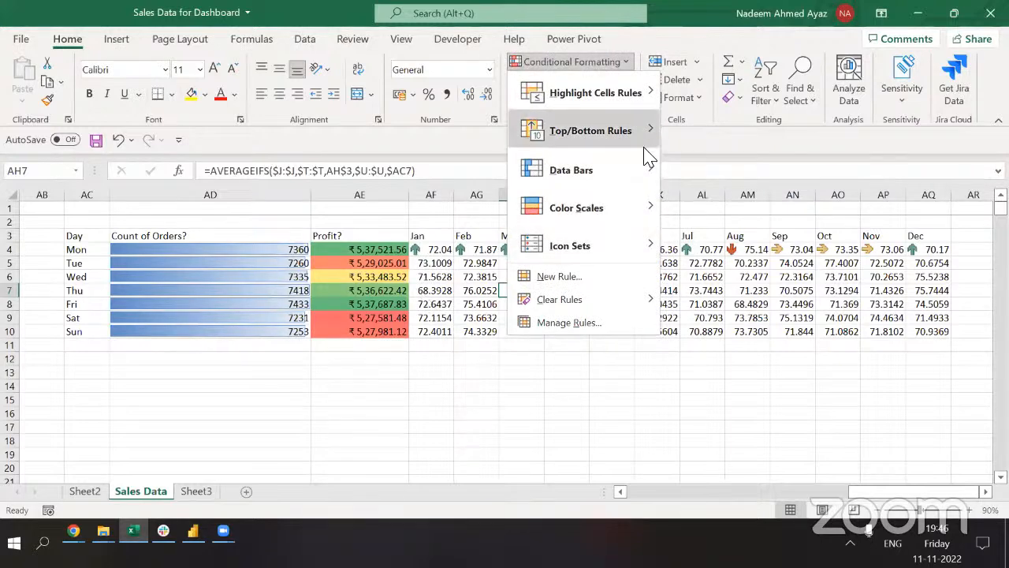
{"action": "mouse_move", "coordinate": [615, 174]}
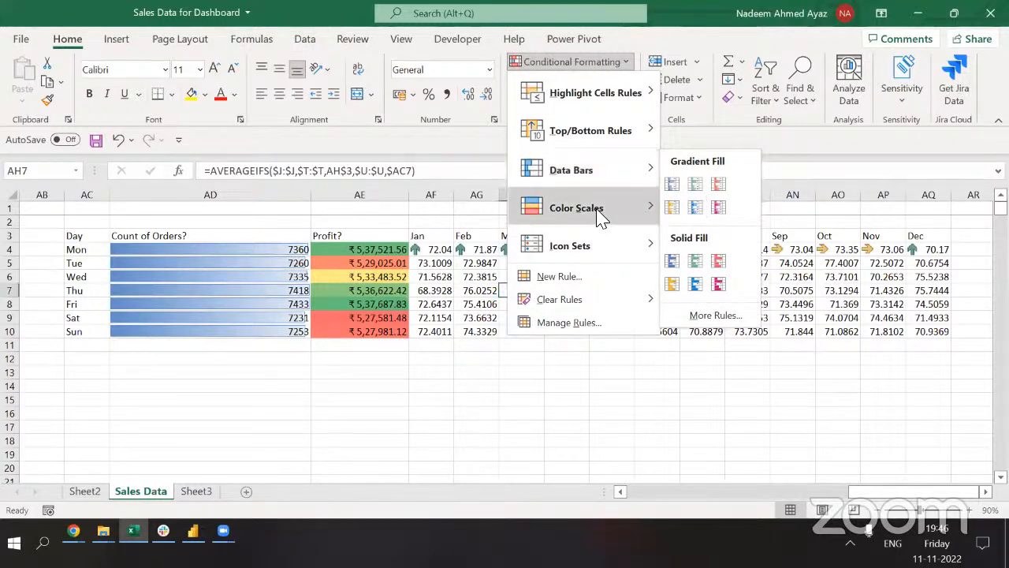
{"action": "mouse_move", "coordinate": [601, 218]}
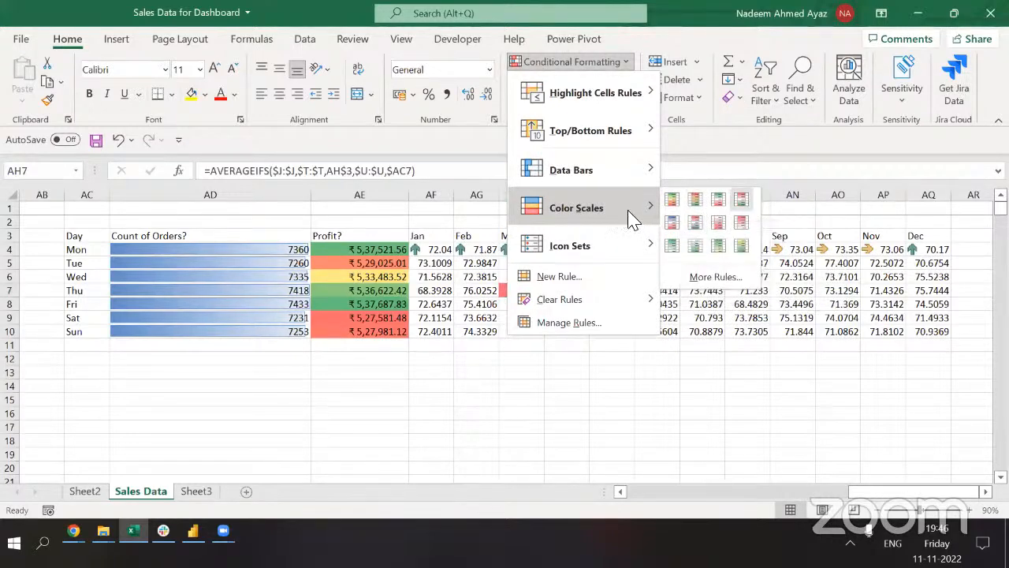
{"action": "mouse_move", "coordinate": [623, 252]}
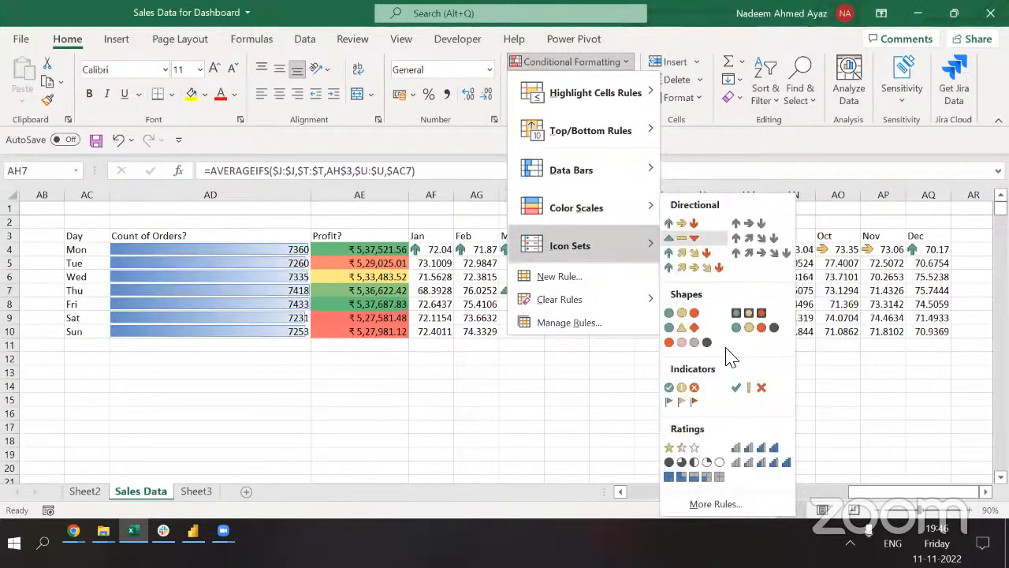
{"action": "left_click", "coordinate": [746, 449]}
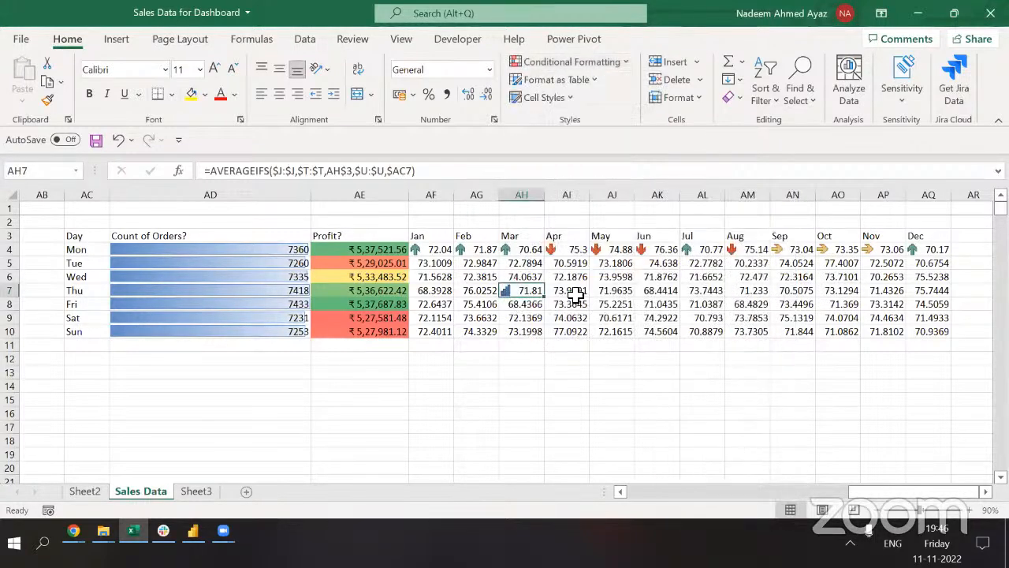
Apply the five-level bar ratings icon set to the Thu row's averages from Jan to Dec.
{"action": "key", "text": "Left"}
{"action": "key", "text": "Left"}
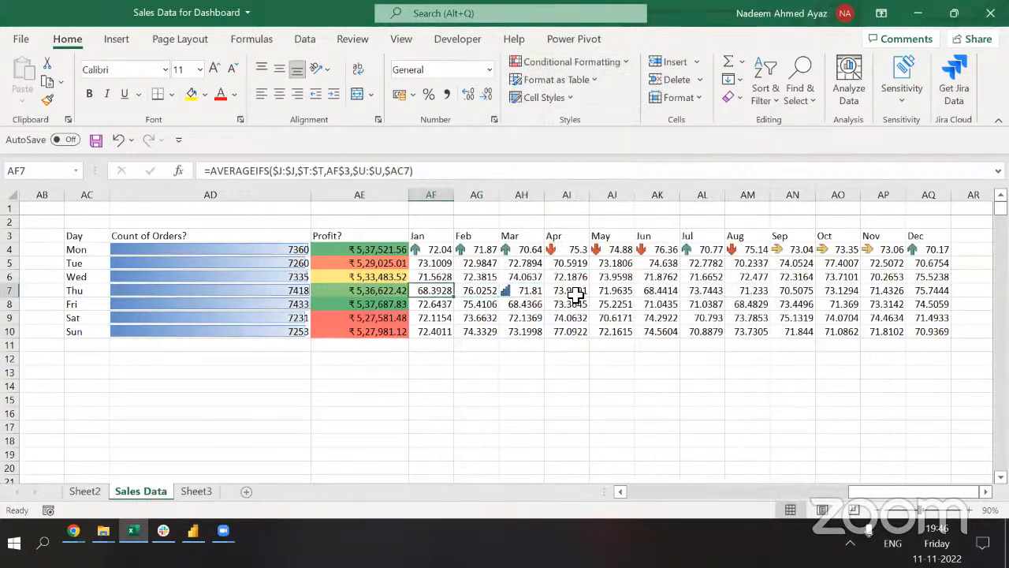
{"action": "key", "text": "ctrl+shift+Right"}
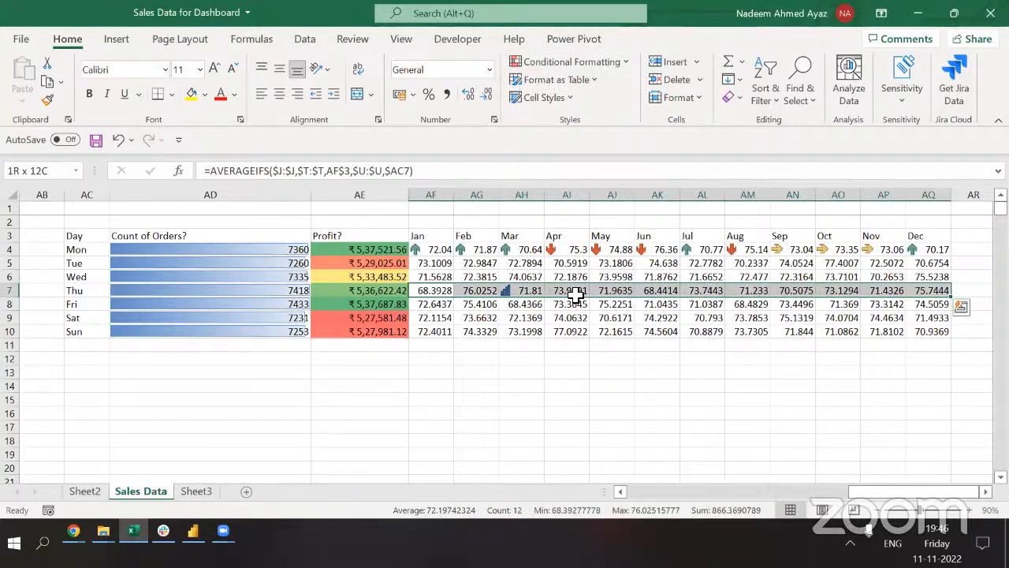
{"action": "left_click", "coordinate": [587, 63]}
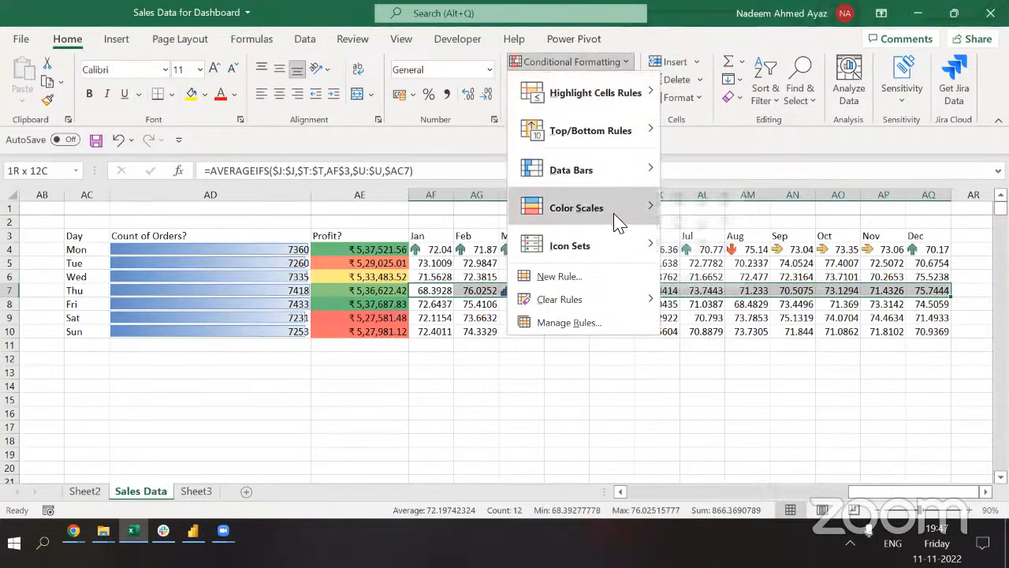
{"action": "mouse_move", "coordinate": [608, 247]}
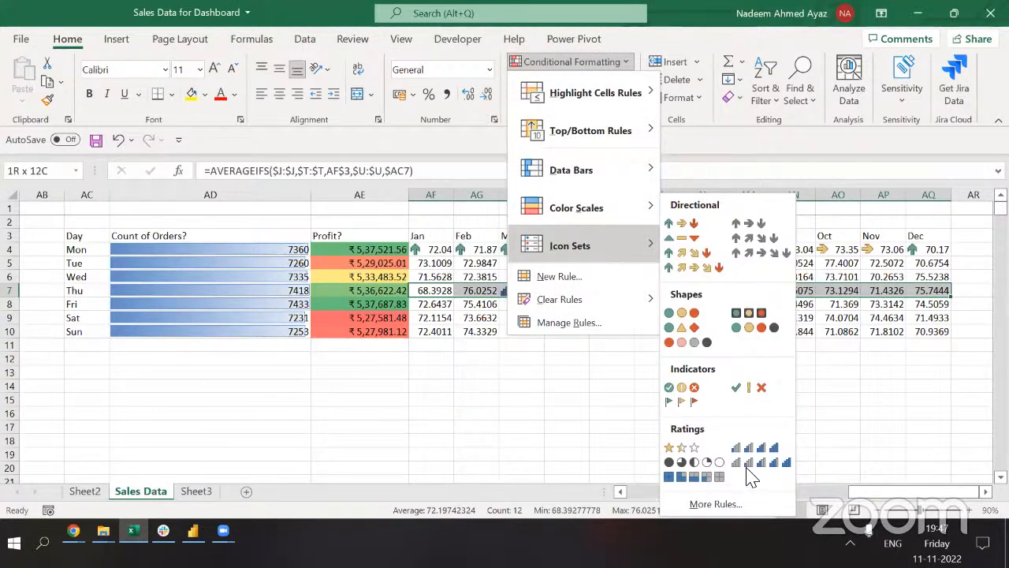
{"action": "left_click", "coordinate": [746, 466]}
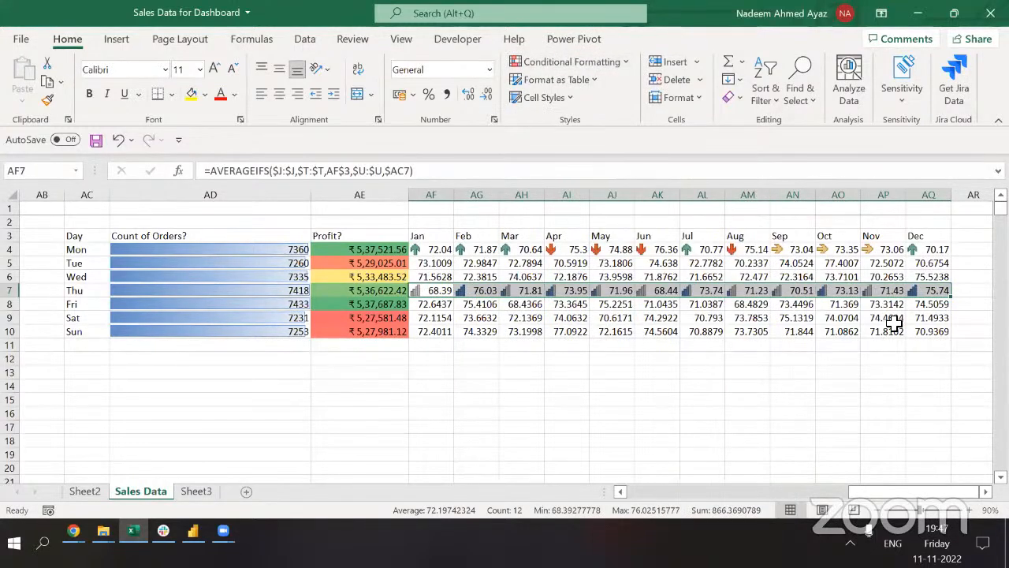
{"action": "left_click", "coordinate": [833, 318]}
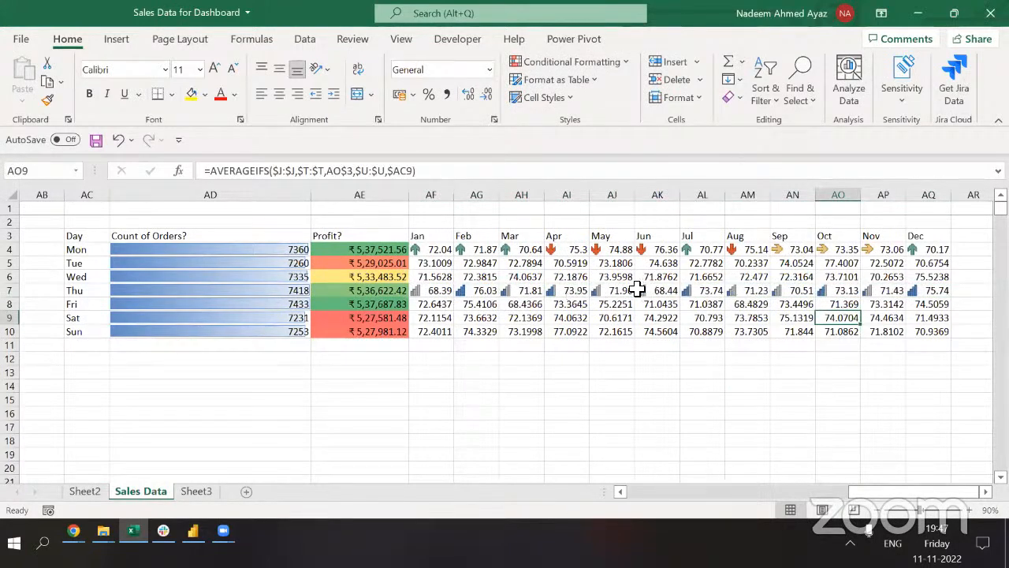
{"action": "left_click", "coordinate": [941, 291]}
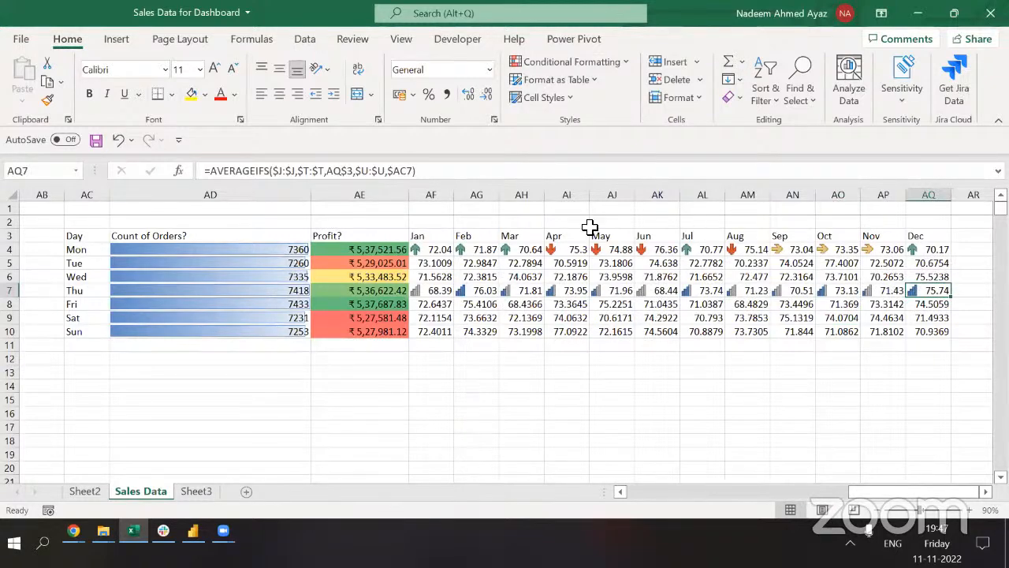
{"action": "left_click", "coordinate": [612, 66]}
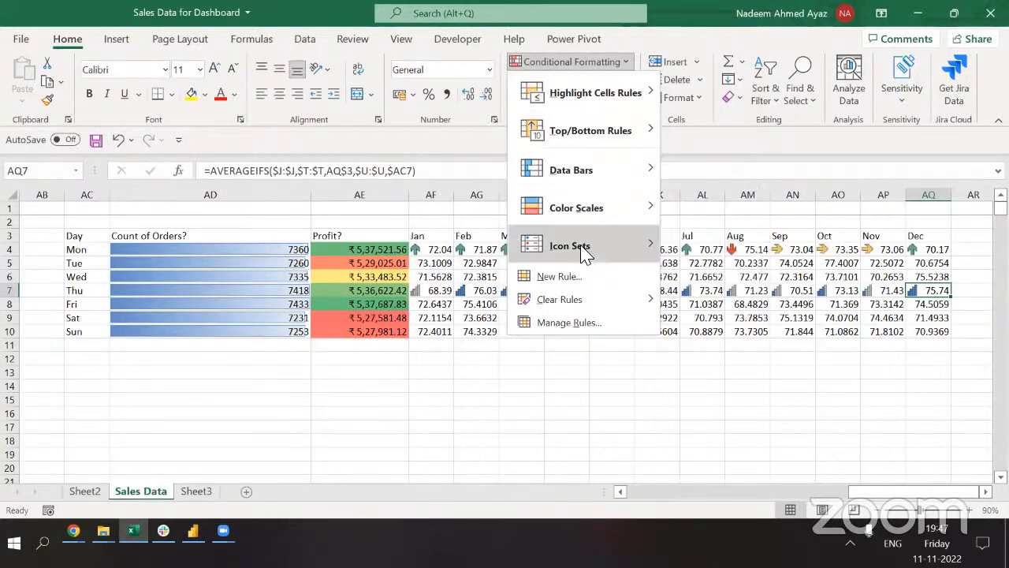
{"action": "mouse_move", "coordinate": [583, 251]}
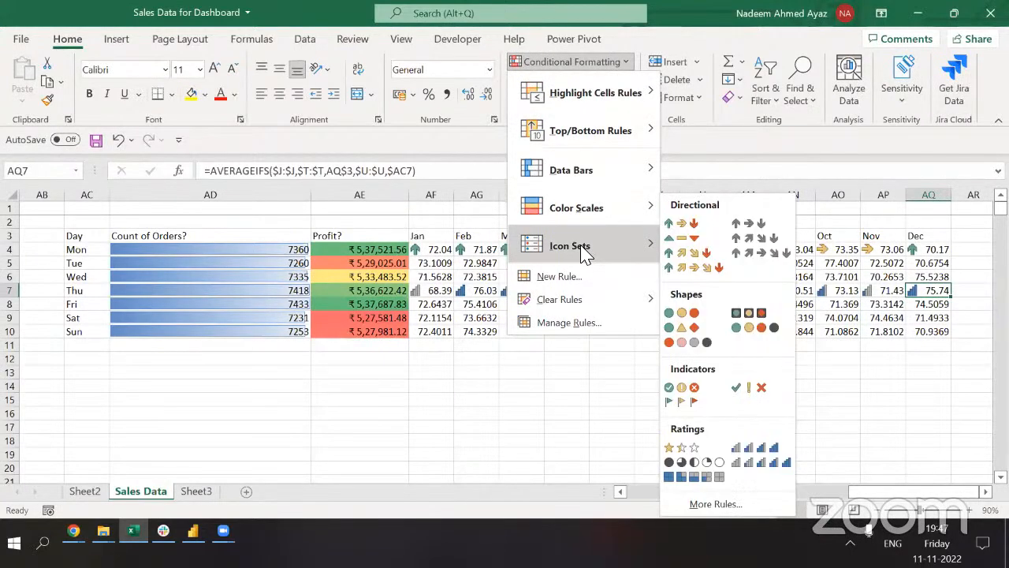
{"action": "left_click", "coordinate": [439, 316]}
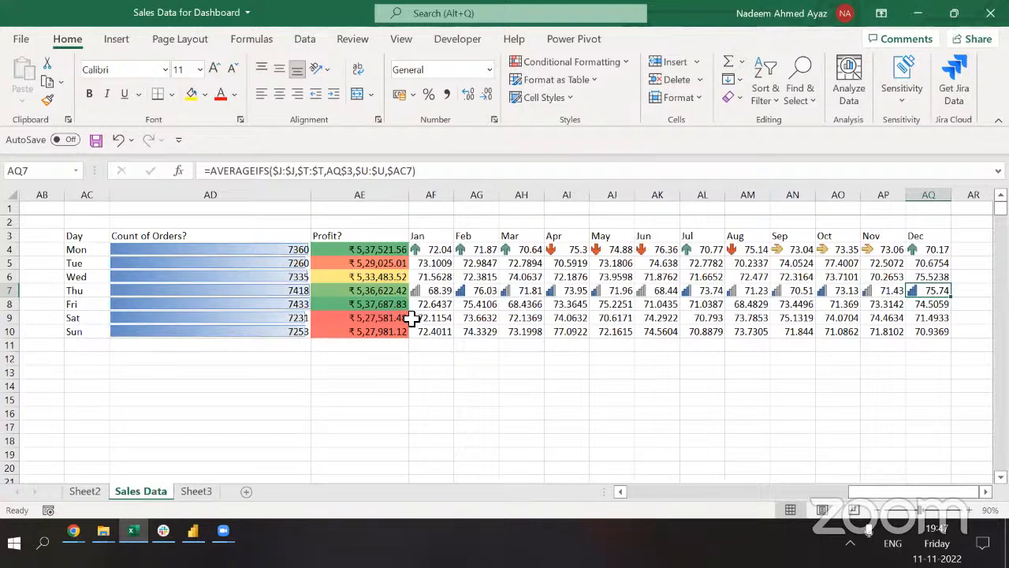
{"action": "left_click", "coordinate": [386, 319]}
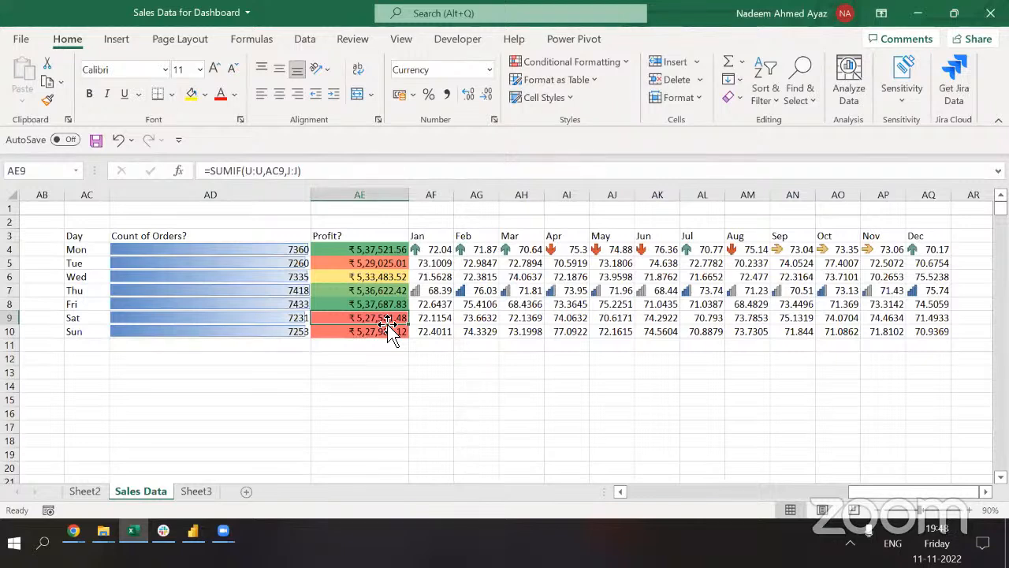
{"action": "key", "text": "alt+Tab"}
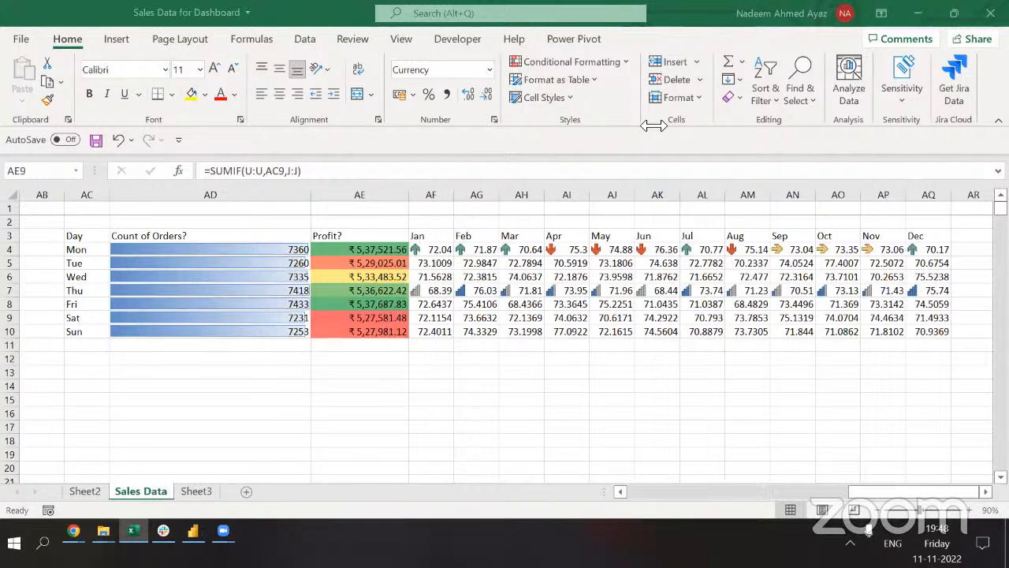
{"action": "left_click", "coordinate": [430, 297]}
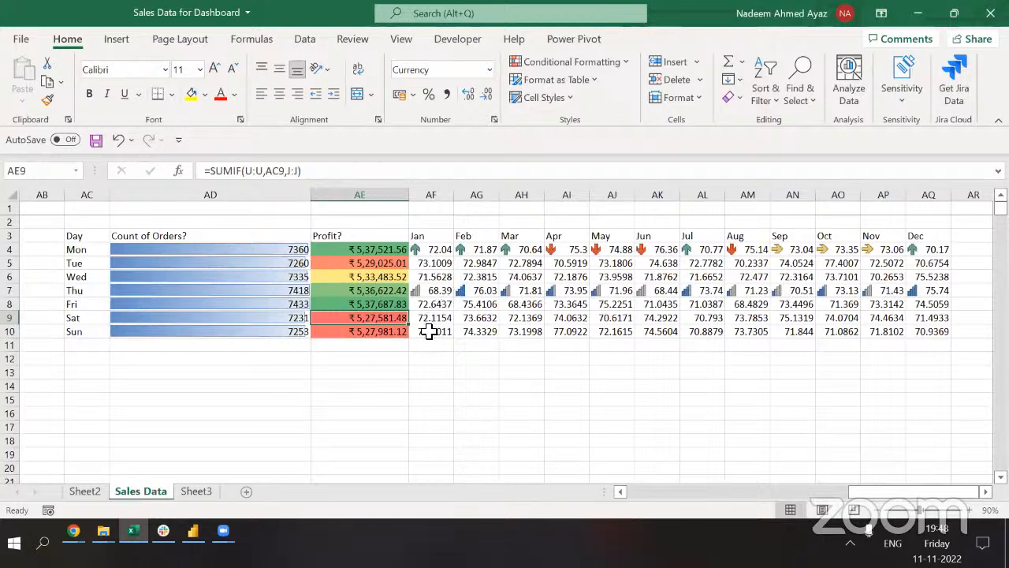
Apply the five-level bar ratings icon set to the Sun row's averages from Jan to Dec.
{"action": "left_click_drag", "start_coordinate": [428, 331], "coordinate": [935, 333]}
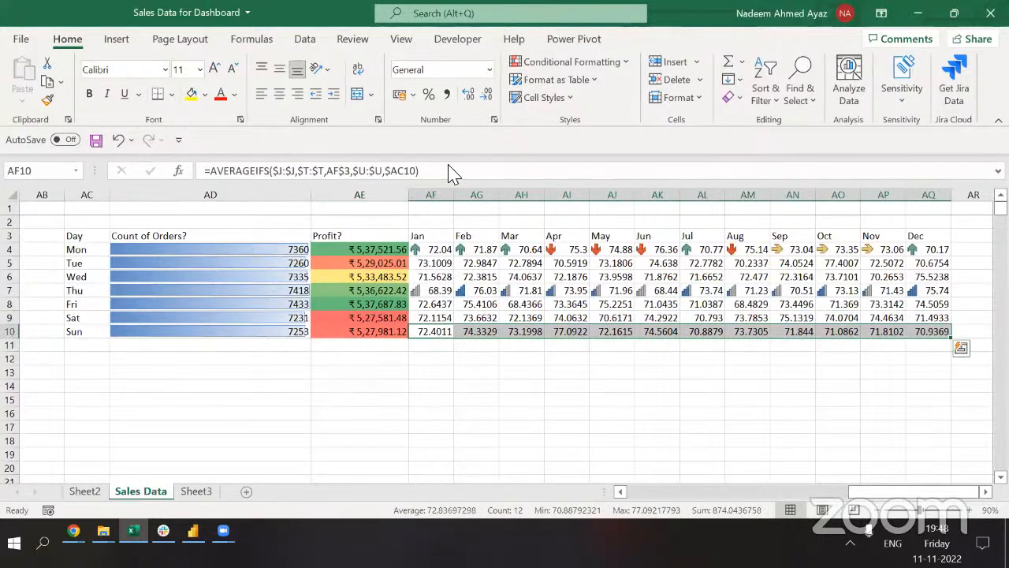
{"action": "left_click", "coordinate": [541, 63]}
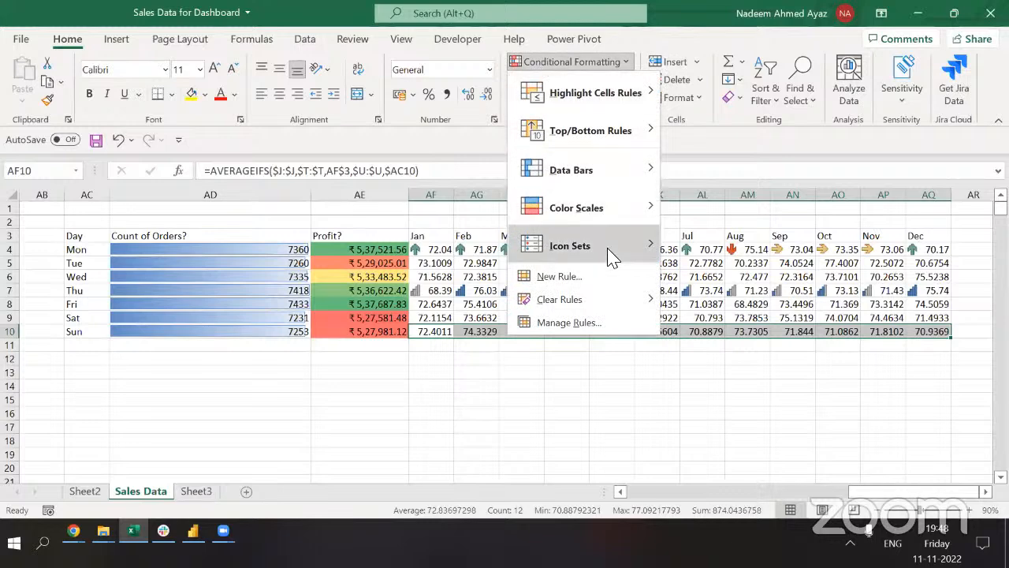
{"action": "mouse_move", "coordinate": [611, 257]}
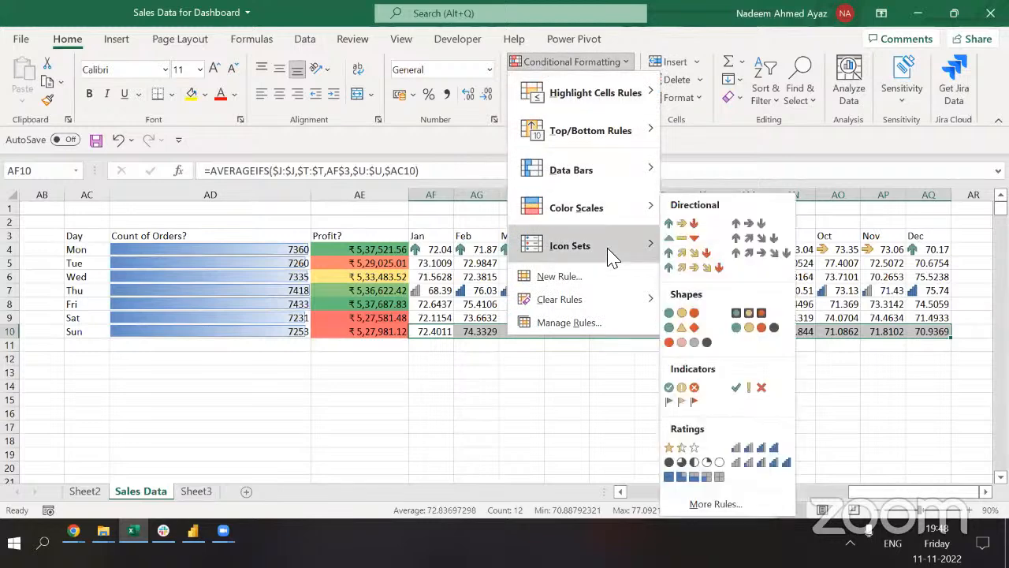
{"action": "left_click", "coordinate": [761, 464]}
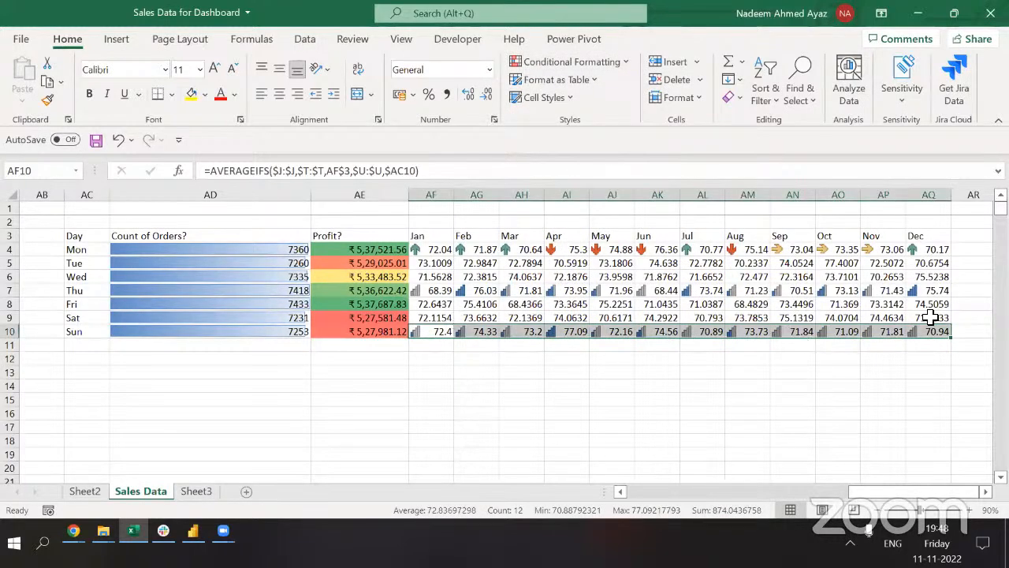
{"action": "left_click", "coordinate": [523, 347]}
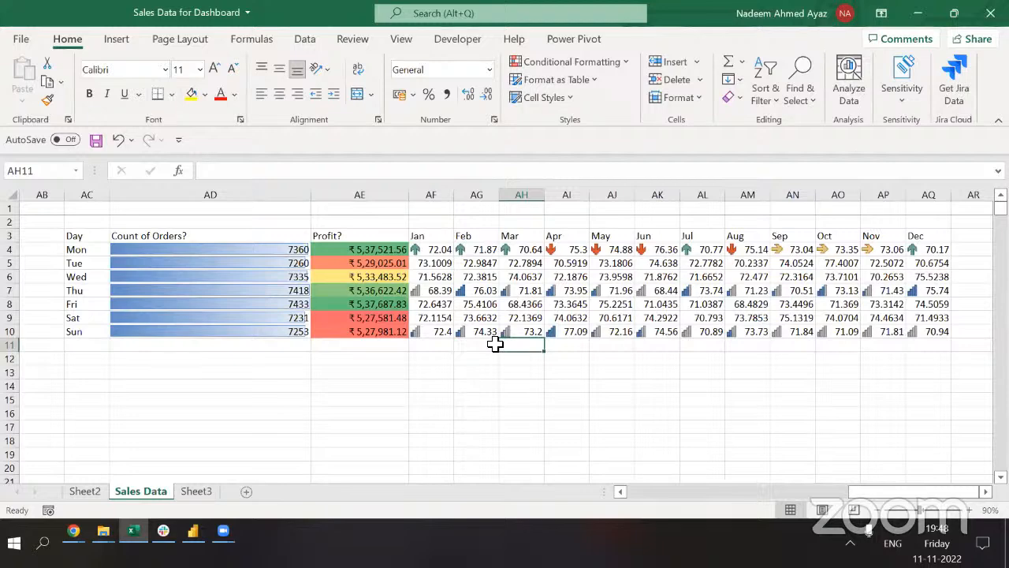
{"action": "left_click", "coordinate": [481, 304]}
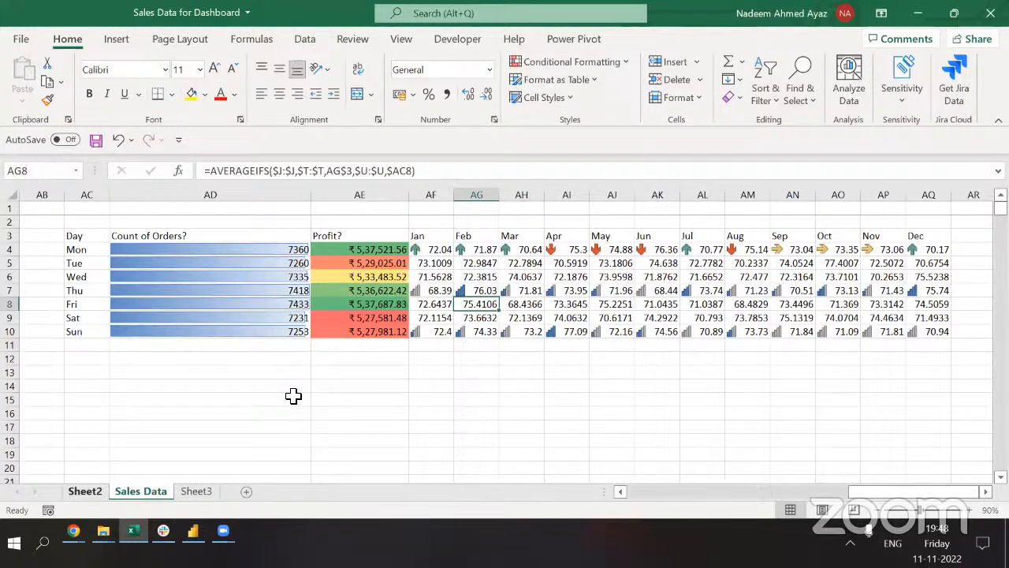
Enter the heading "Month Sales?" in cell A1 of Sheet2.
{"action": "key", "text": "ctrl+Page_Up"}
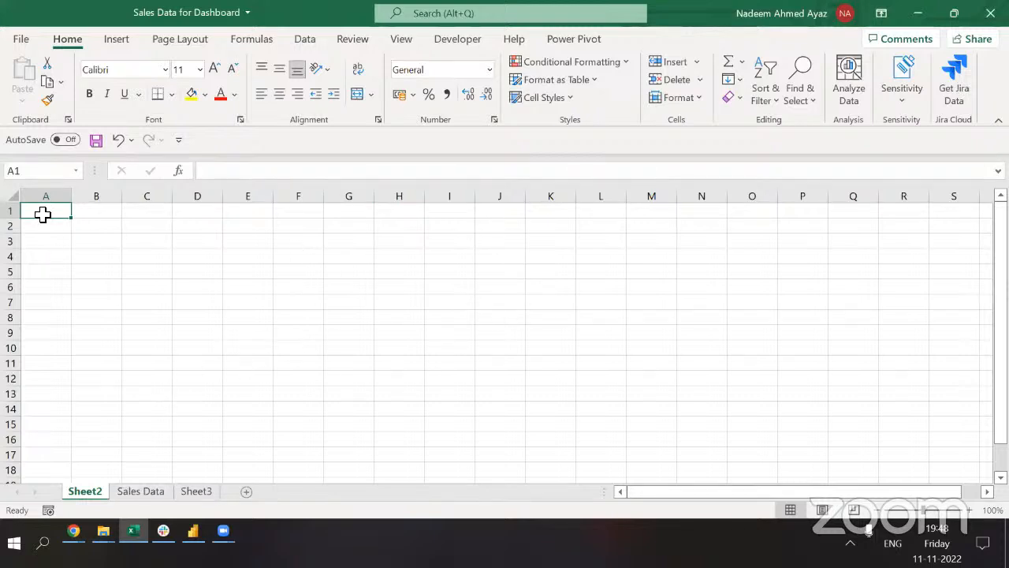
{"action": "key", "text": "ctrl+Page_Down"}
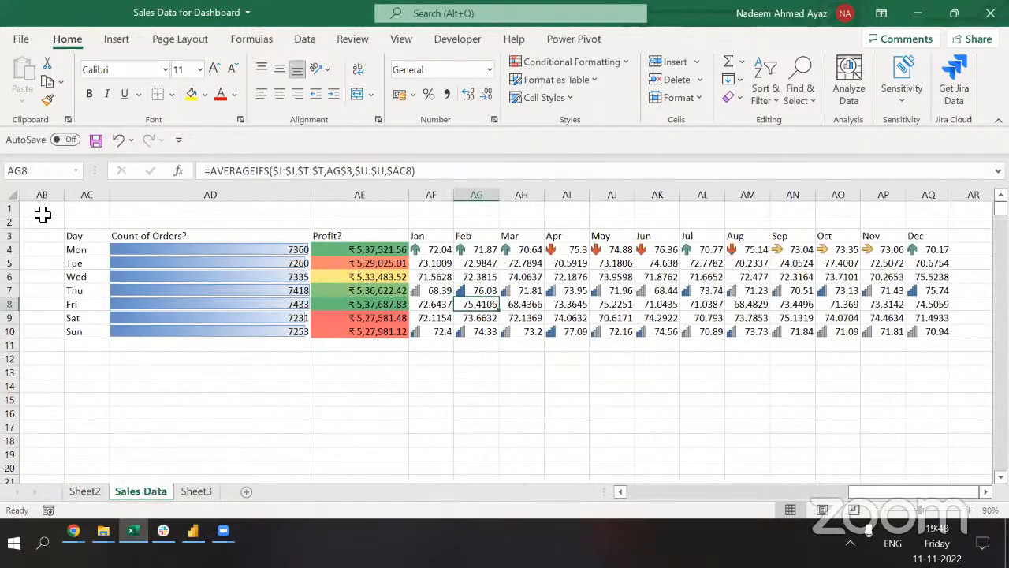
{"action": "key", "text": "ctrl+Page_Up"}
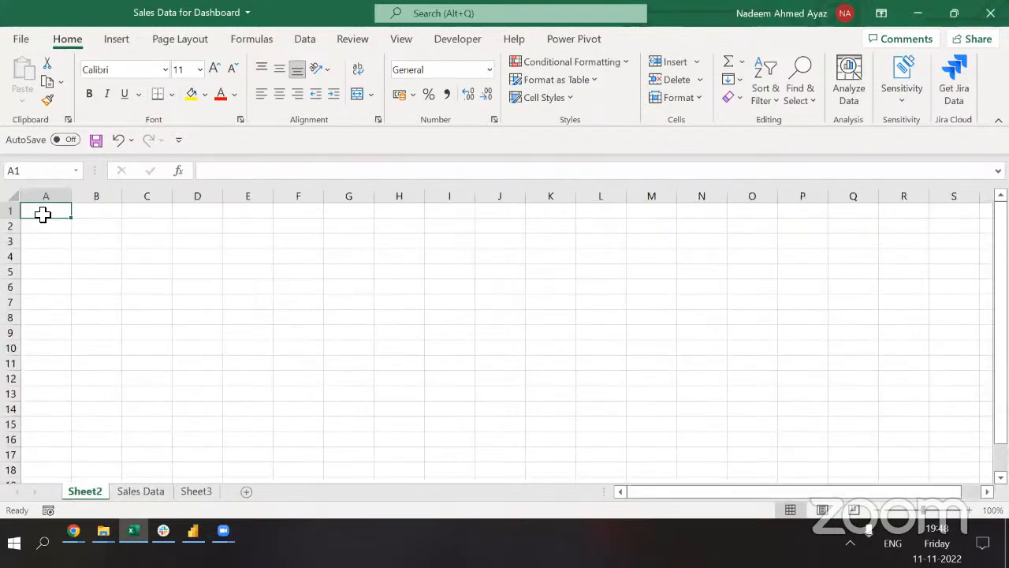
{"action": "type", "text": "Month Sales?"}
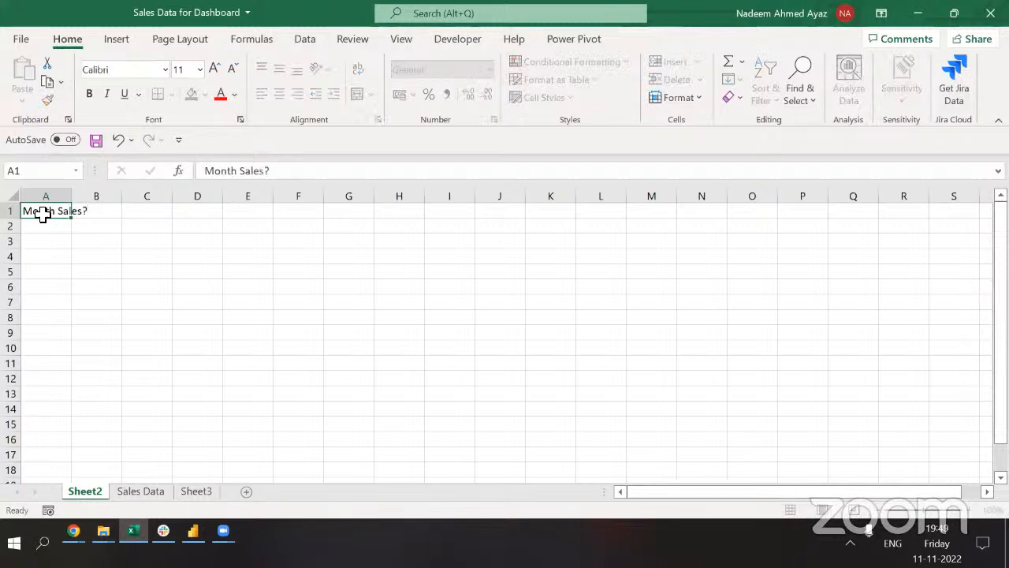
{"action": "key", "text": "Return"}
{"action": "left_click", "coordinate": [43, 215]}
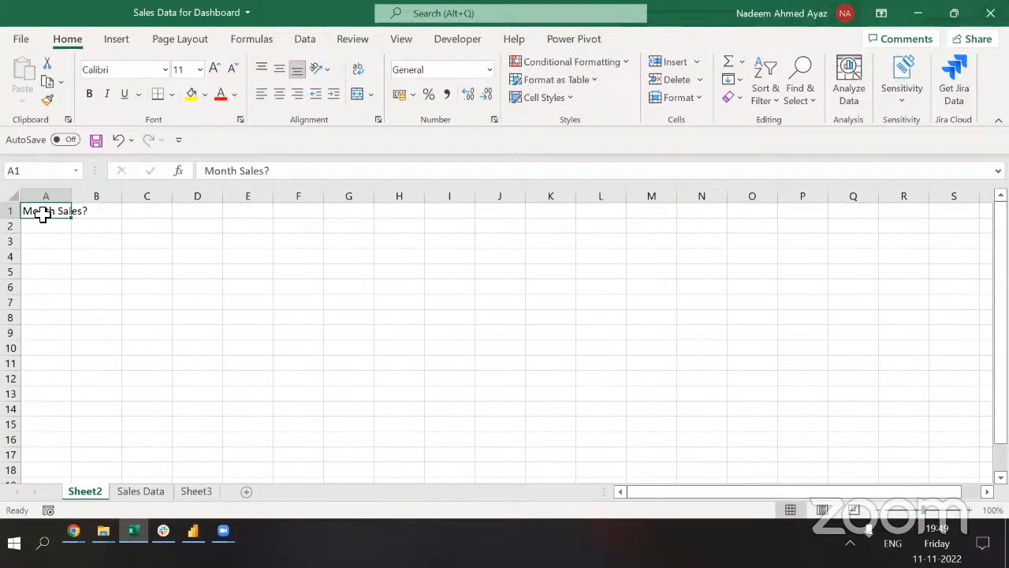
{"action": "key", "text": "Return"}
{"action": "left_click", "coordinate": [43, 214]}
Copy the Jan to Dec headings from the Sales Data sheet and paste them transposed down Sheet2 from A2.
{"action": "key", "text": "ctrl+Page_Down"}
{"action": "key", "text": "Left"}
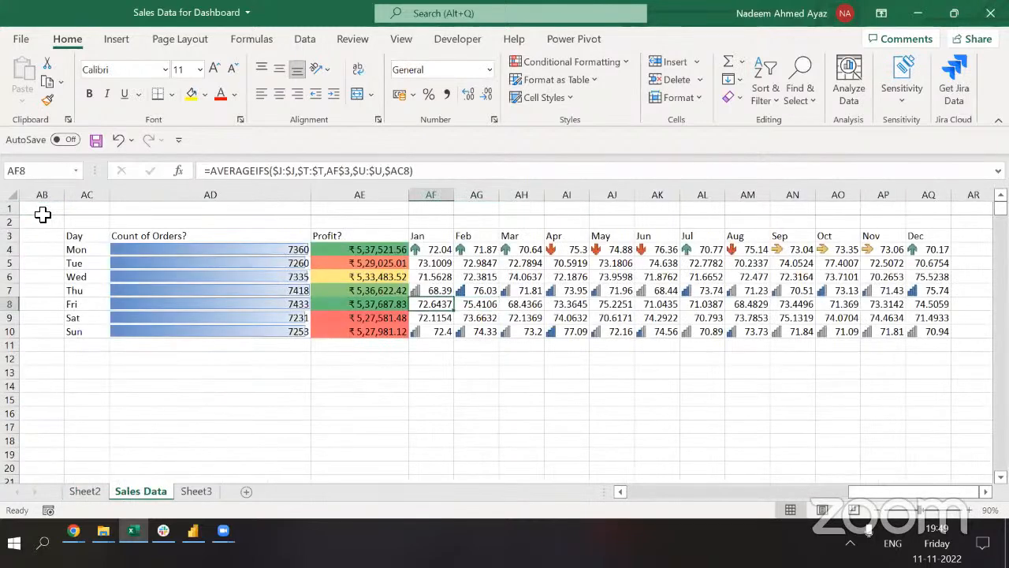
{"action": "key", "text": "ctrl+Up"}
{"action": "key", "text": "ctrl+shift+Right"}
{"action": "key", "text": "ctrl+c"}
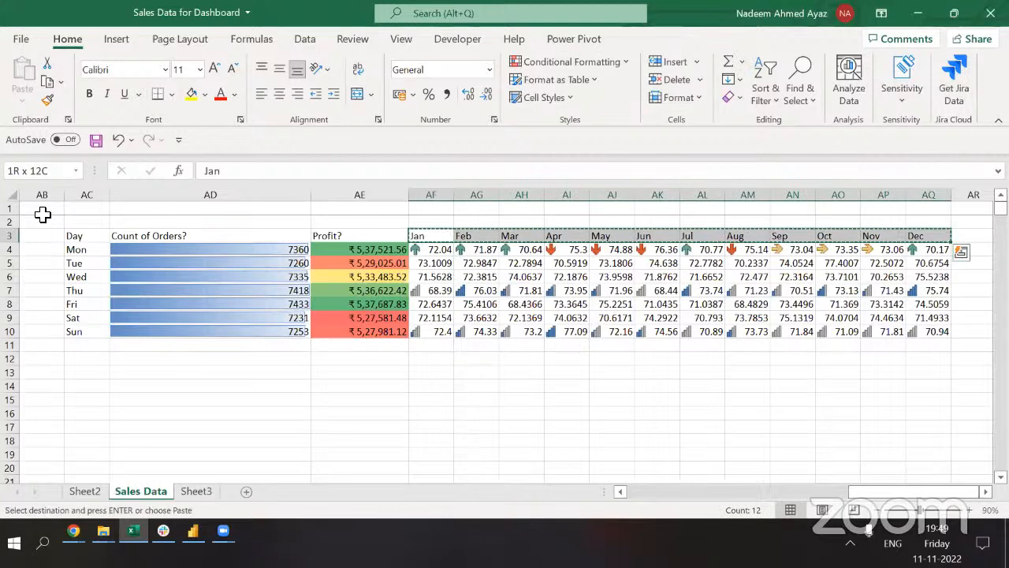
{"action": "key", "text": "ctrl+Page_Up"}
{"action": "key", "text": "Down"}
{"action": "key", "text": "ctrl+alt+v"}
{"action": "key", "text": "e"}
{"action": "key", "text": "Return"}
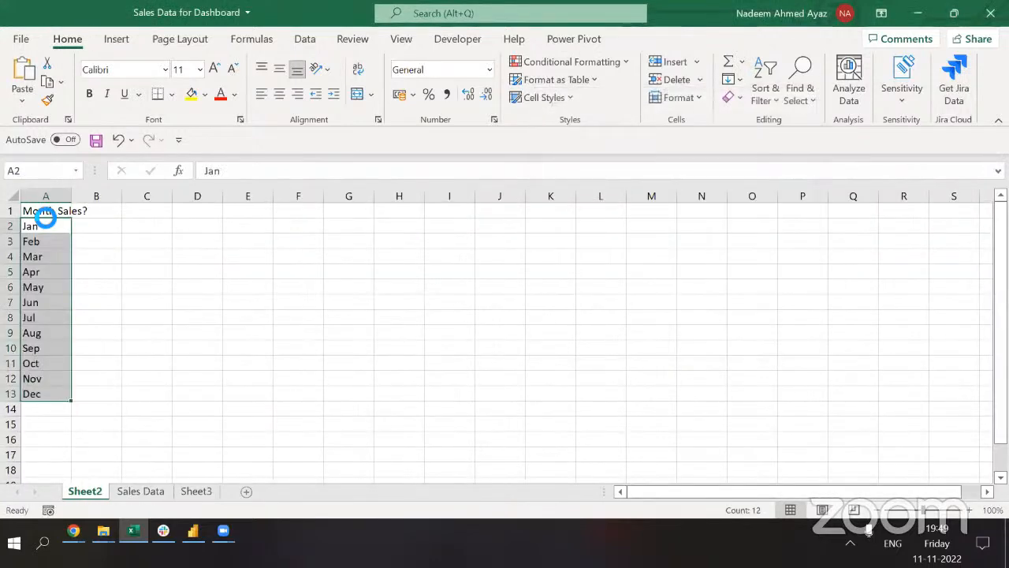
Autofit the width of column A and change the A1 heading to "Month Sales".
{"action": "key", "text": "Up"}
{"action": "key", "text": "ctrl+space"}
{"action": "key", "text": "alt+h"}
{"action": "key", "text": "o"}
{"action": "key", "text": "i"}
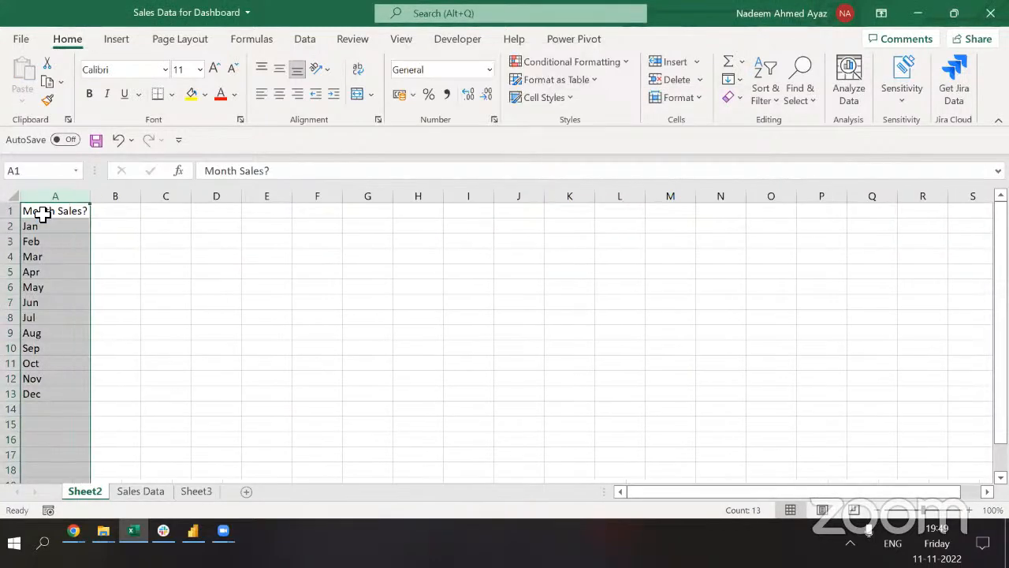
{"action": "double_click", "coordinate": [45, 213]}
{"action": "key", "text": "BackSpace"}
Enter the headings "Sales", "Profit" and "Cost?" in cells B1 to D1.
{"action": "key", "text": "Tab"}
{"action": "type", "text": "Sales"}
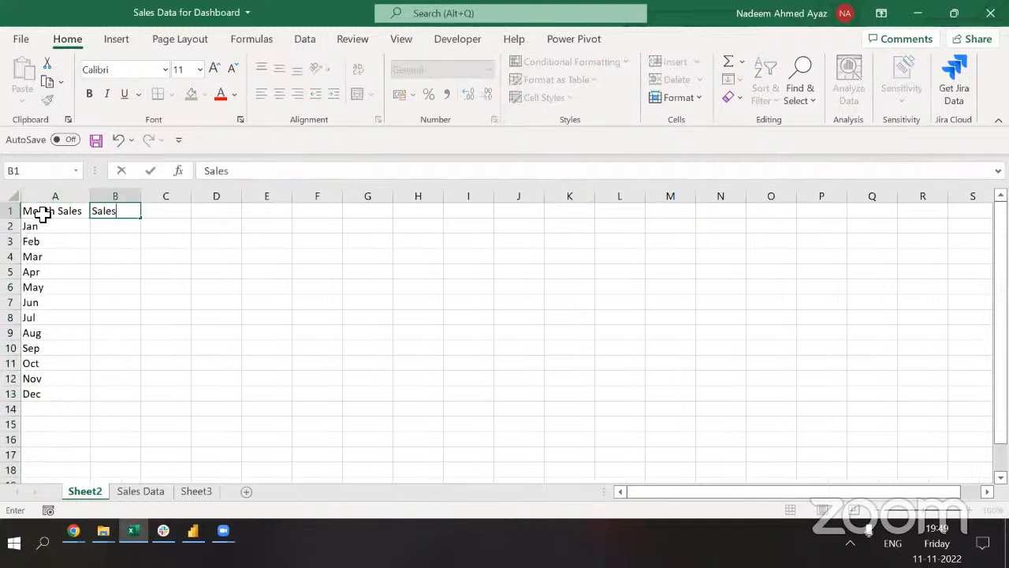
{"action": "key", "text": "Tab"}
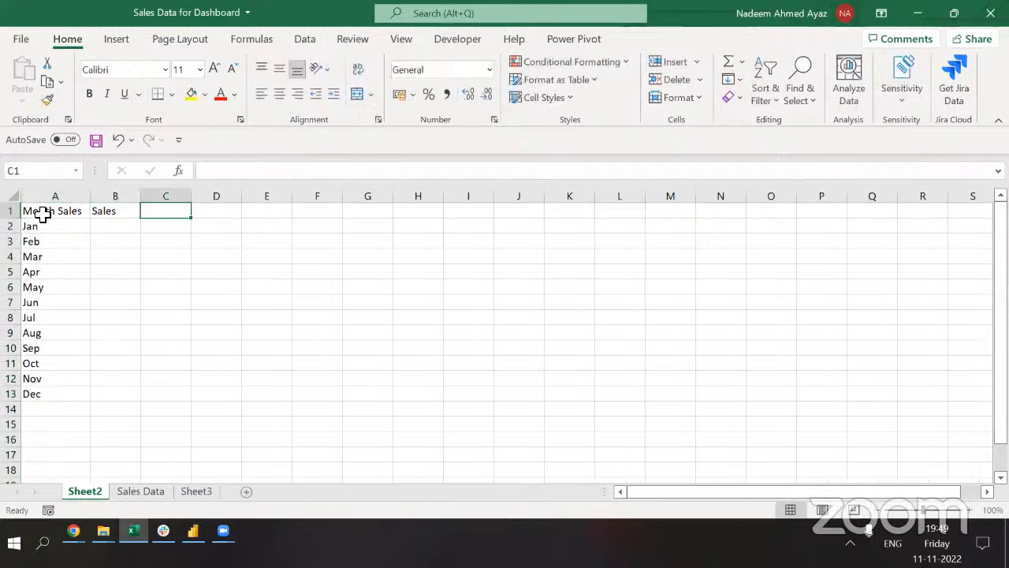
{"action": "type", "text": "Profit"}
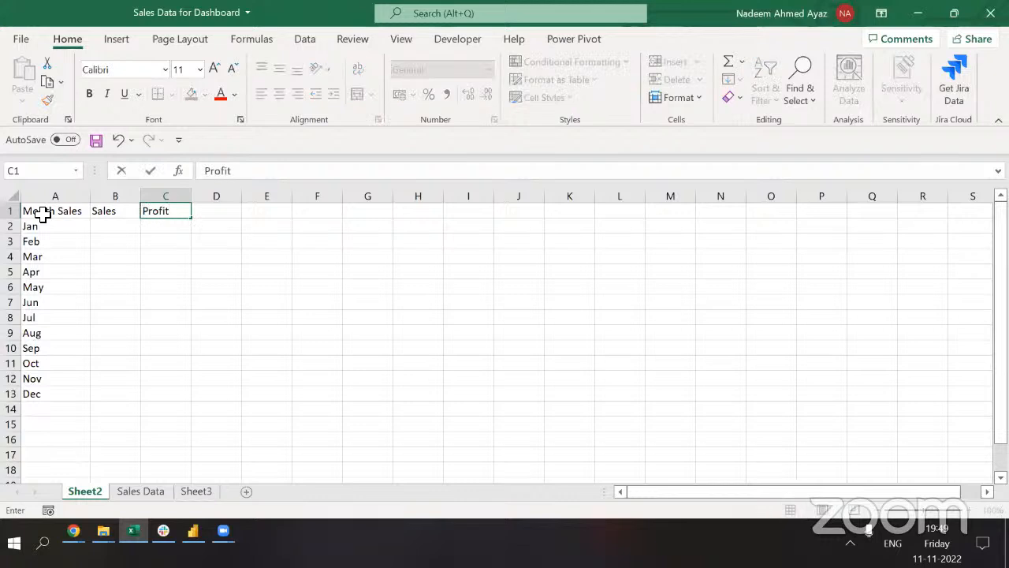
{"action": "key", "text": "Tab"}
{"action": "type", "text": "C"}
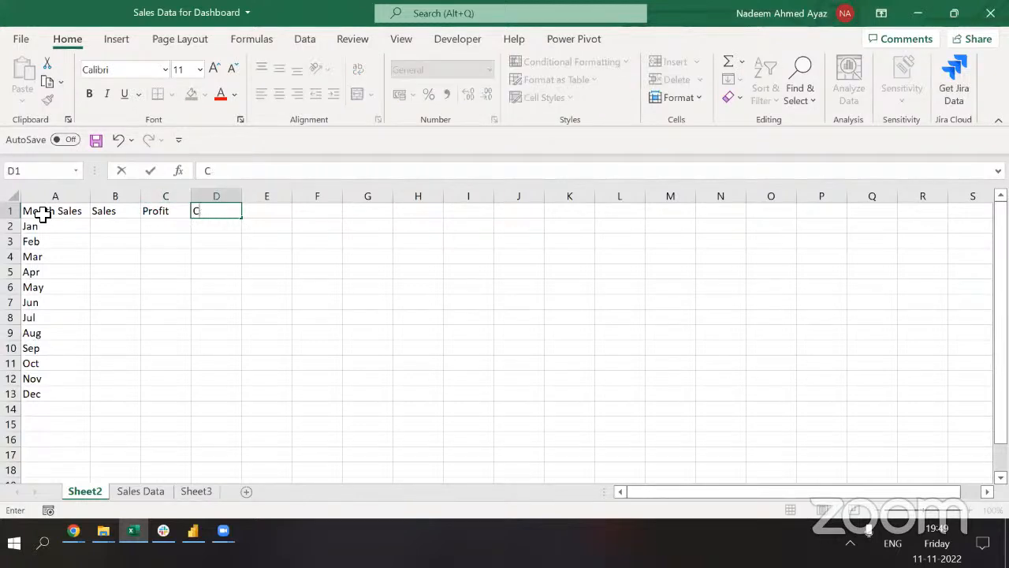
{"action": "type", "text": "ost?"}
{"action": "key", "text": "Return"}
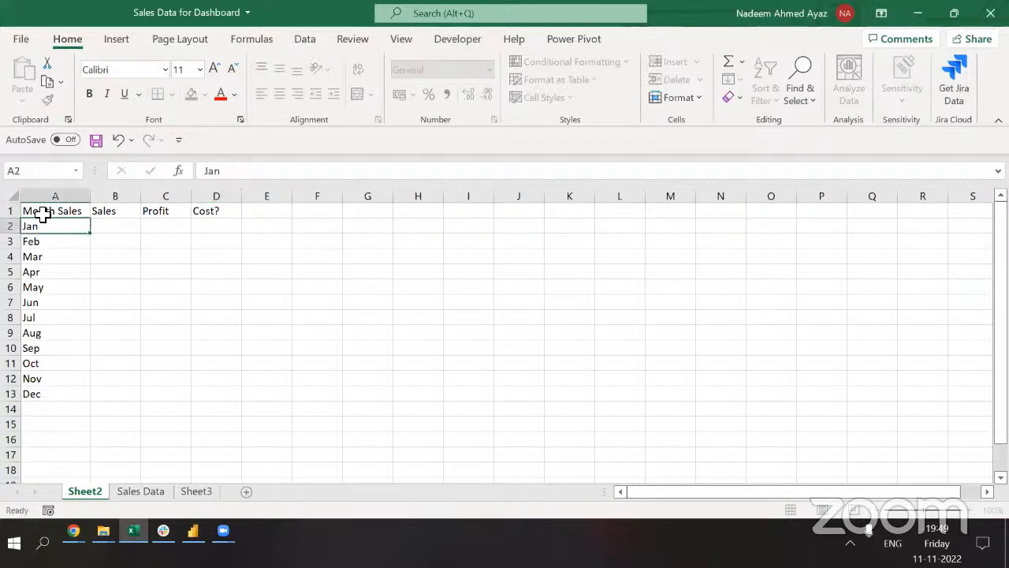
Remove the question mark from the D1 heading so that it reads "Cost".
{"action": "key", "text": "Up"}
{"action": "key", "text": "Right"}
{"action": "key", "text": "Right"}
{"action": "key", "text": "Right"}
{"action": "key", "text": "F2"}
{"action": "key", "text": "BackSpace"}
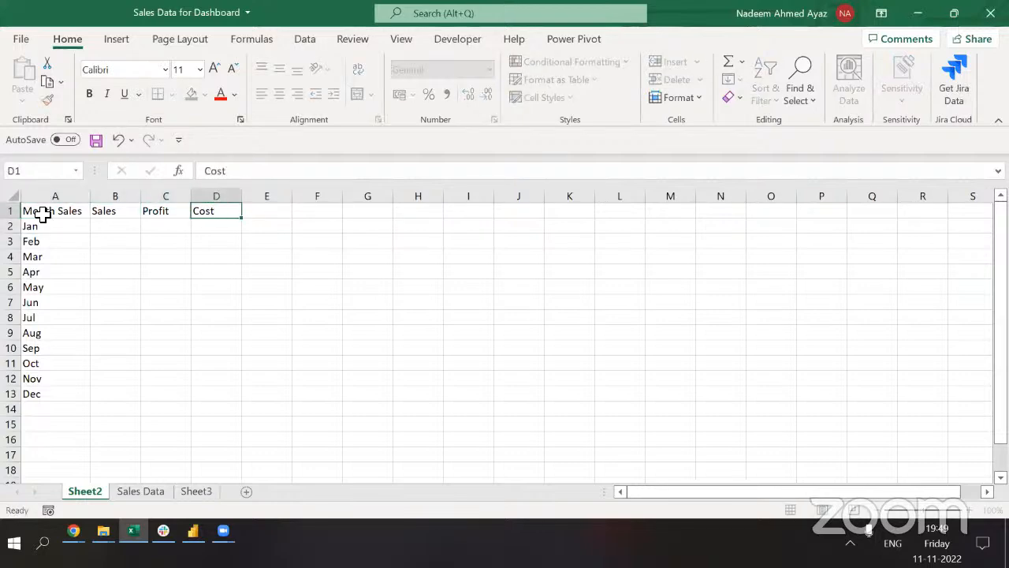
{"action": "key", "text": "Return"}
{"action": "key", "text": "Up"}
{"action": "key", "text": "ctrl+Left"}
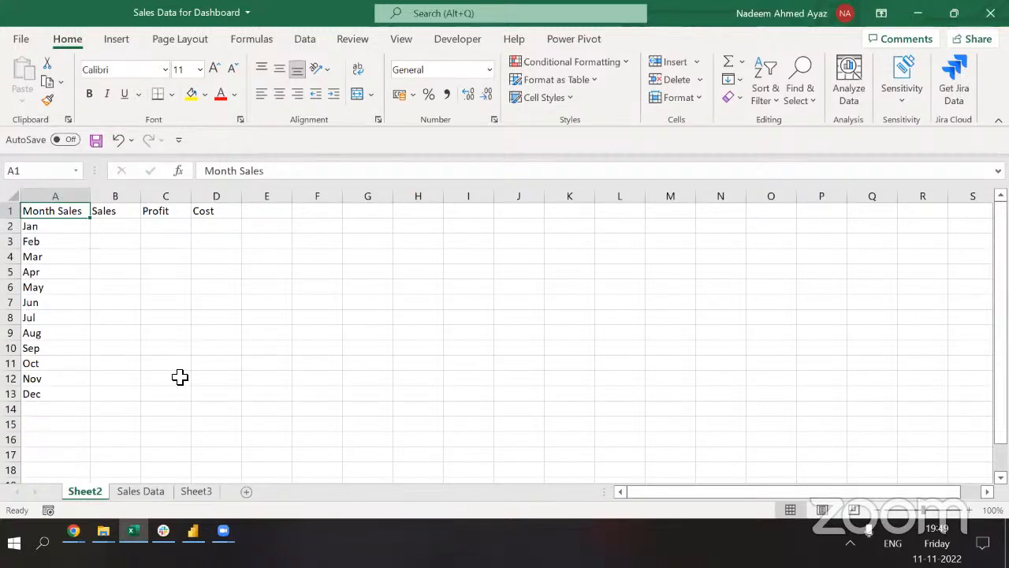
Start a COUNTIF formula in B2 with the Sales Data sheet's Months column T:T as its range.
{"action": "double_click", "coordinate": [134, 226]}
{"action": "type", "text": "="}
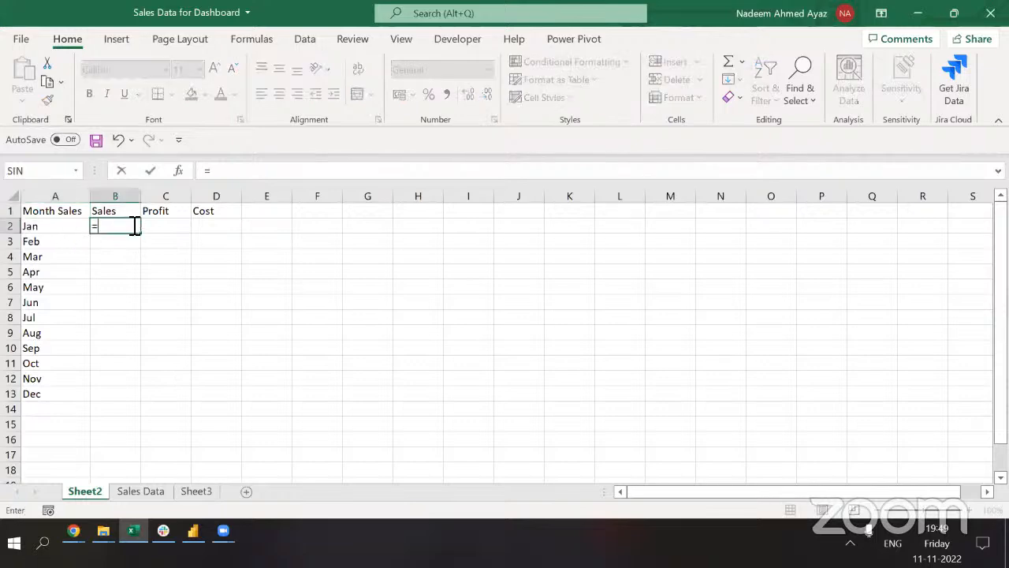
{"action": "type", "text": "c"}
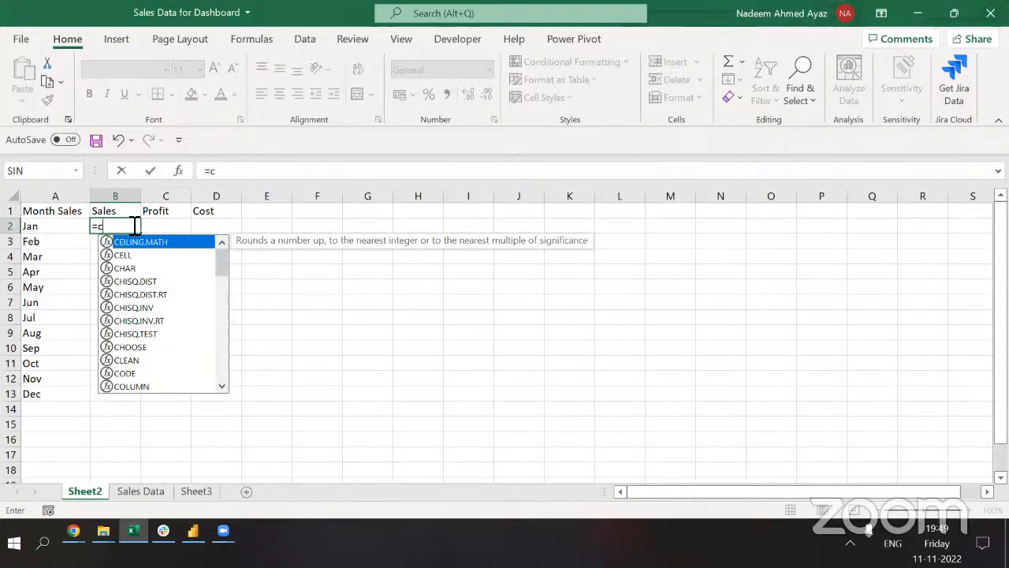
{"action": "type", "text": "oun"}
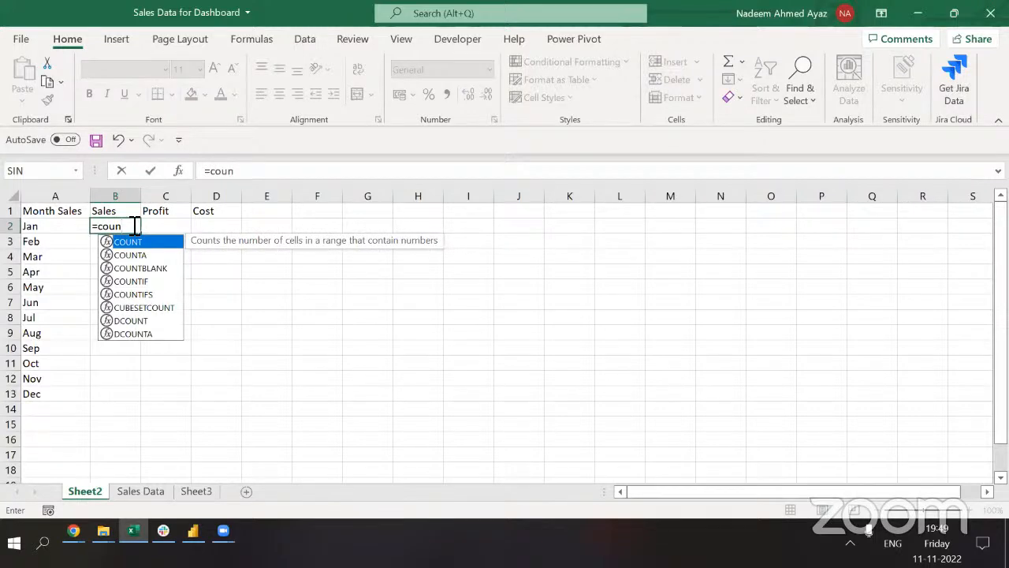
{"action": "key", "text": "Down"}
{"action": "key", "text": "Down"}
{"action": "key", "text": "Down"}
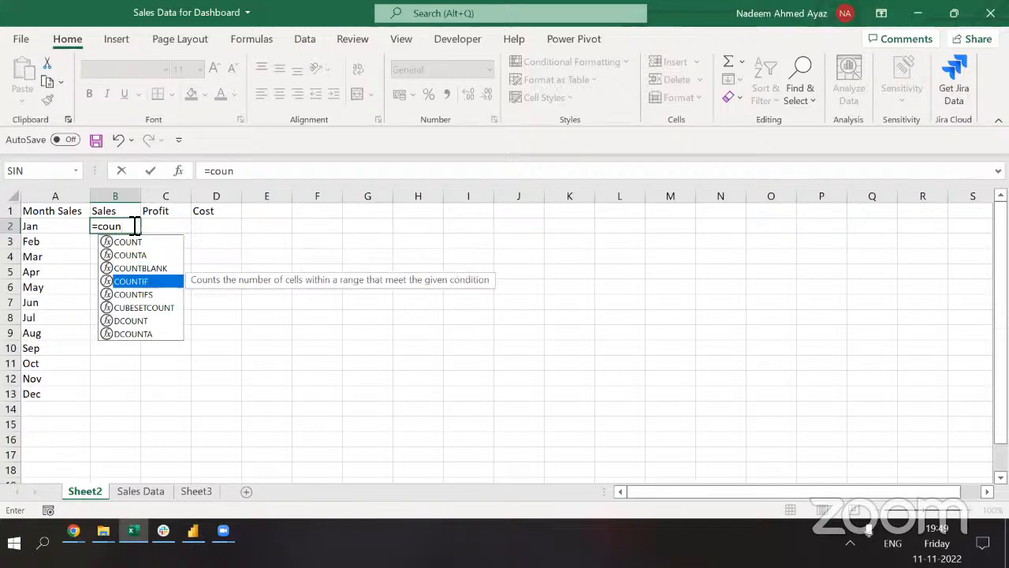
{"action": "key", "text": "Tab"}
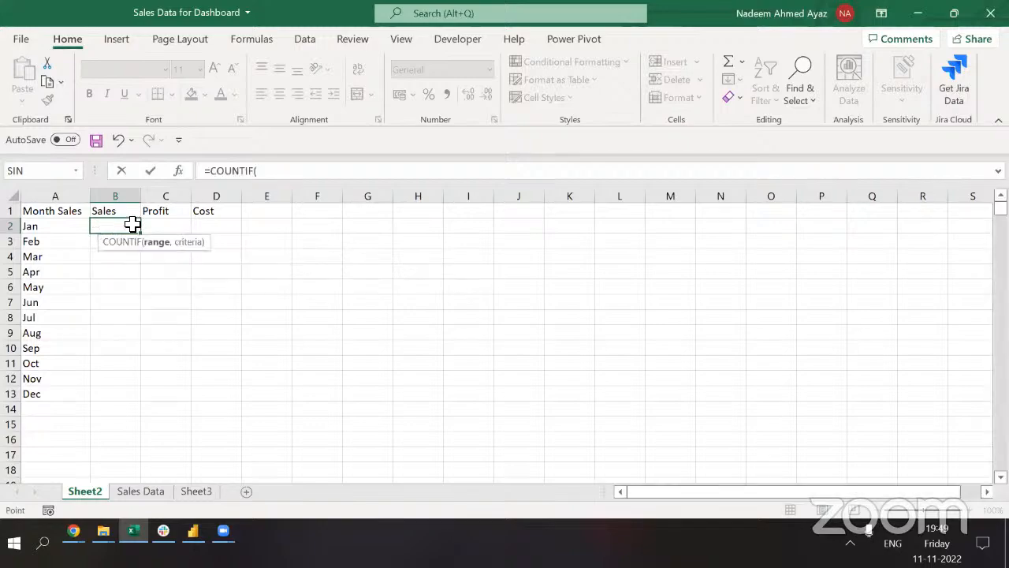
{"action": "key", "text": "ctrl+Page_Down"}
{"action": "key", "text": "ctrl+Up"}
{"action": "key", "text": "ctrl+Left"}
{"action": "key", "text": "ctrl+Left"}
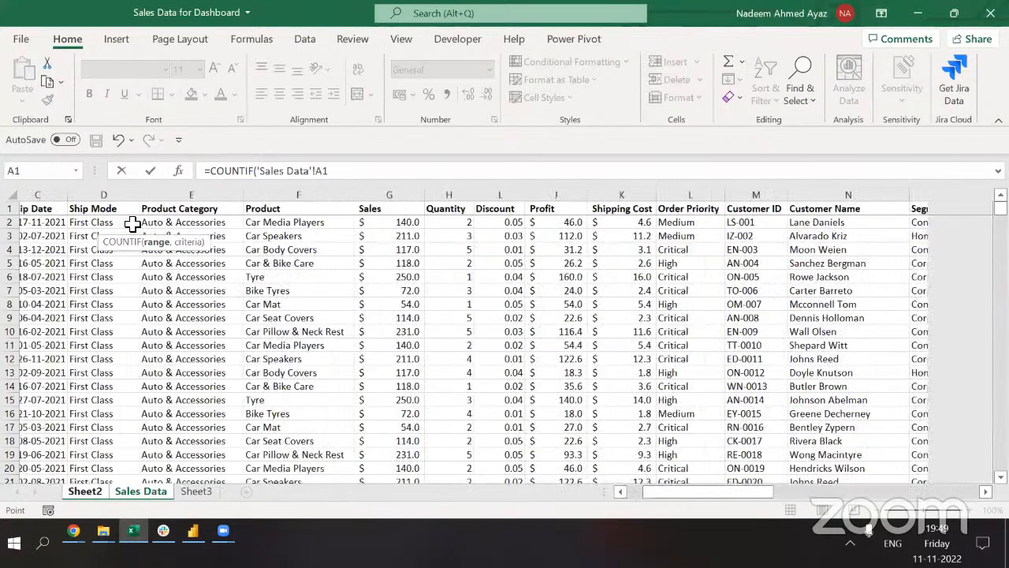
{"action": "key", "text": "ctrl+Right"}
{"action": "key", "text": "Left"}
{"action": "key", "text": "ctrl+space"}
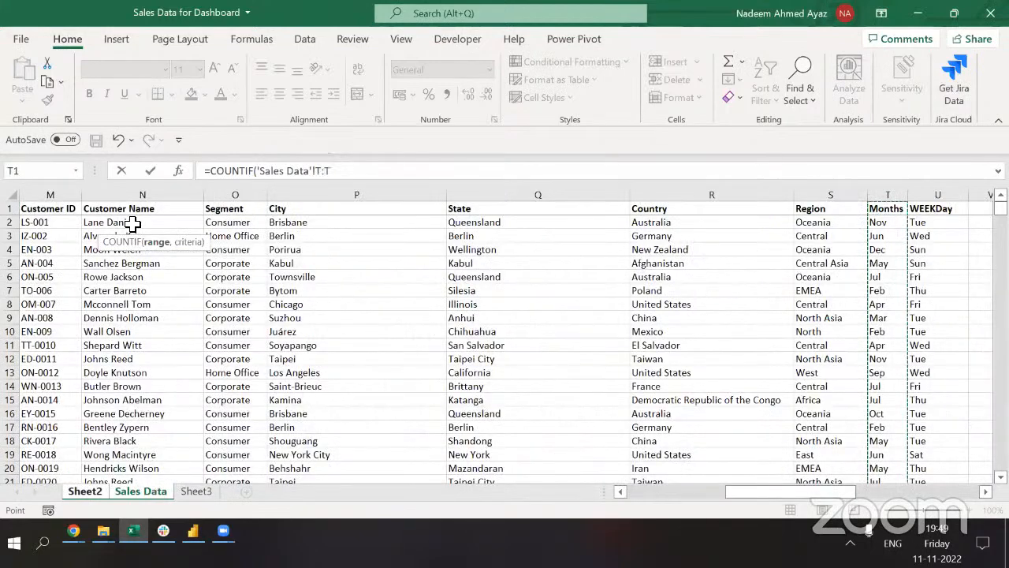
Complete the COUNTIF formula in B2 with the column-locked reference Sheet2!$A2 as its criterion.
{"action": "type", "text": ",1"}
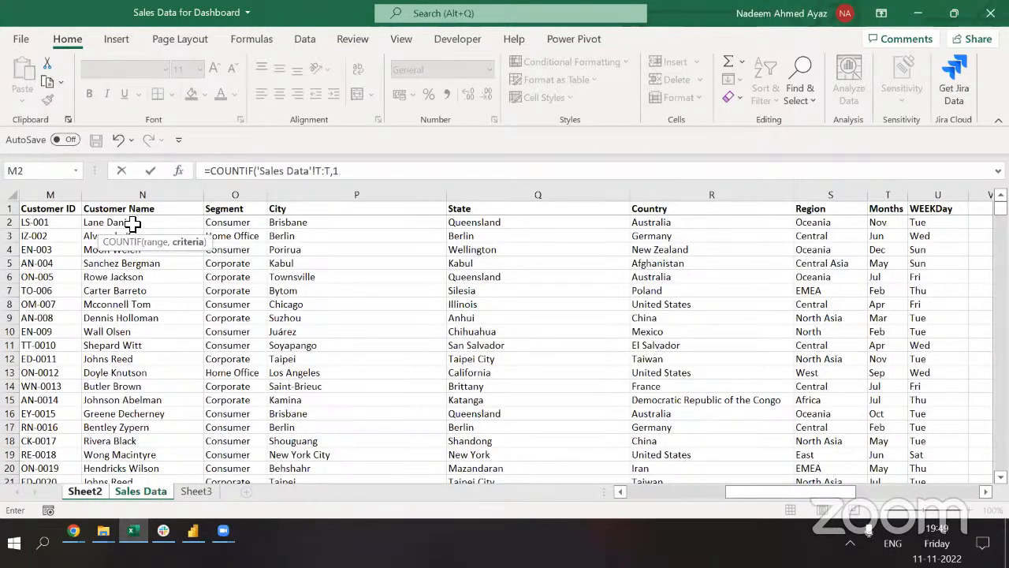
{"action": "key", "text": "BackSpace"}
{"action": "key", "text": "ctrl+Page_Up"}
{"action": "key", "text": "Left"}
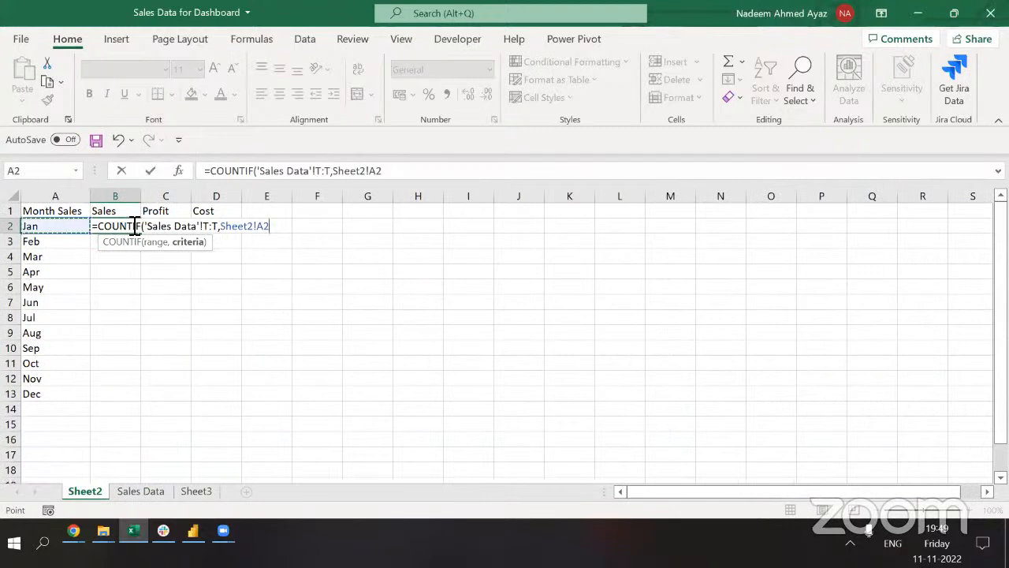
{"action": "key", "text": "F4"}
{"action": "key", "text": "F4"}
{"action": "key", "text": "F4"}
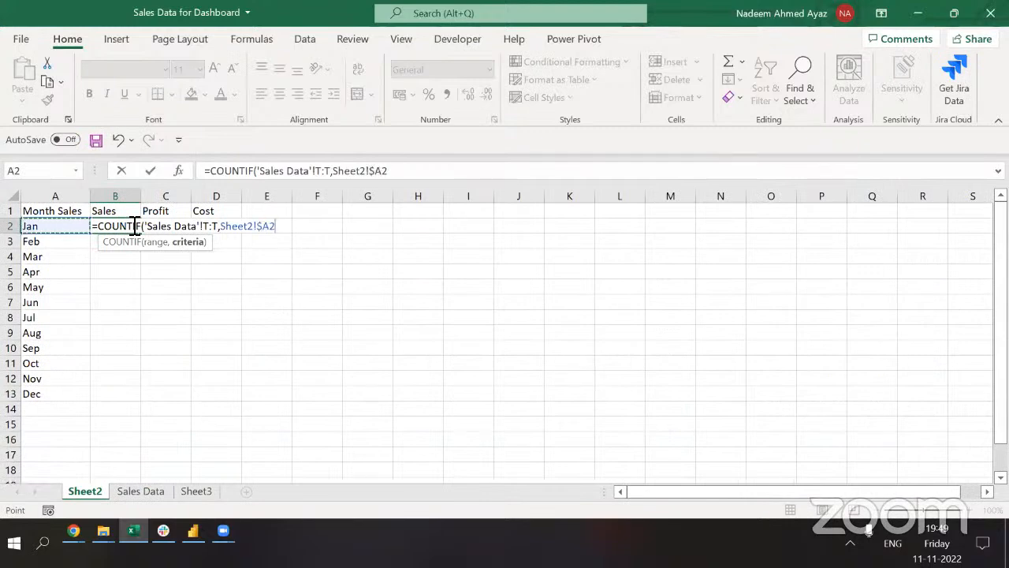
{"action": "key", "text": "ctrl+Return"}
Copy the Jan COUNTIF formula down the Sales column to the Dec row, B13.
{"action": "key", "text": "ctrl+c"}
{"action": "key", "text": "Left"}
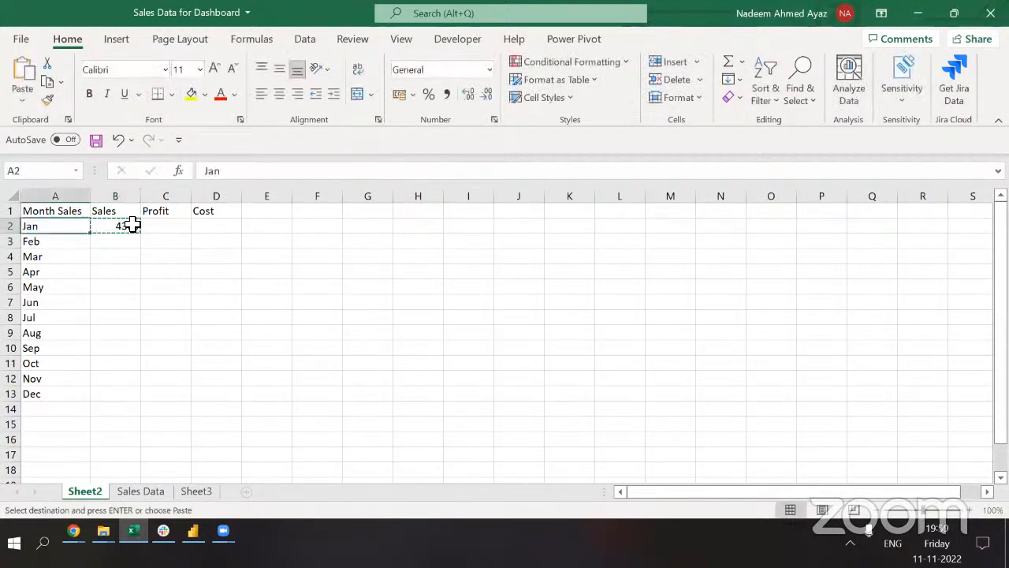
{"action": "key", "text": "ctrl+Down"}
{"action": "key", "text": "Right"}
{"action": "key", "text": "ctrl+shift+Up"}
{"action": "key", "text": "ctrl+v"}
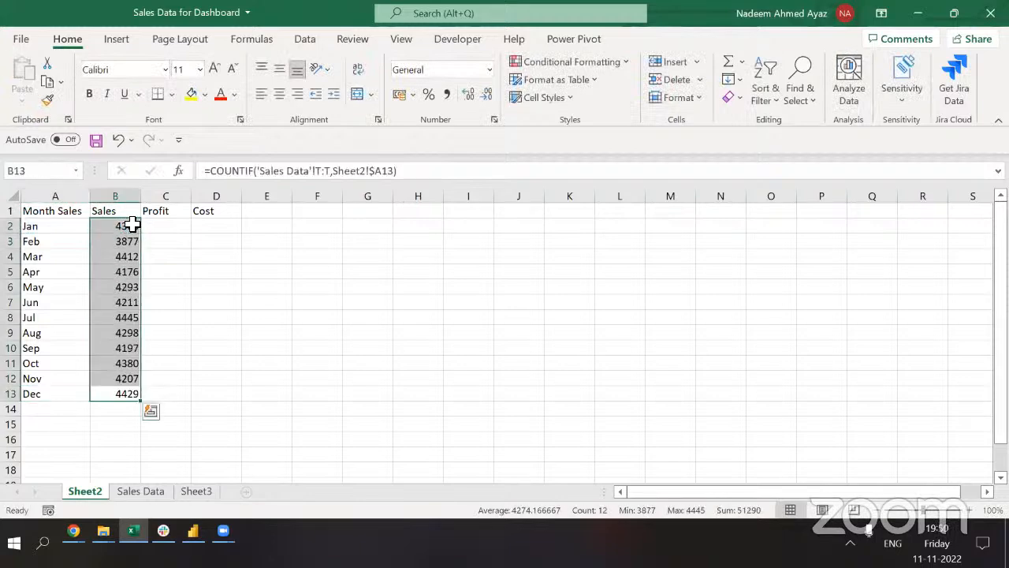
{"action": "key", "text": "Up"}
{"action": "key", "text": "Up"}
{"action": "left_click", "coordinate": [132, 225]}
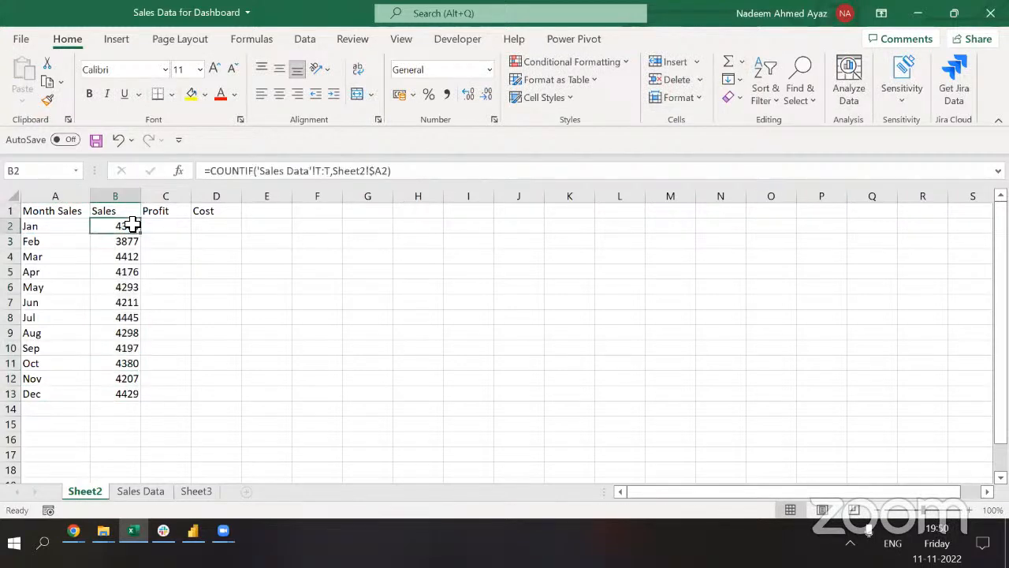
{"action": "key", "text": "ctrl+Down"}
{"action": "key", "text": "Up"}
{"action": "key", "text": "ctrl+Up"}
{"action": "key", "text": "Right"}
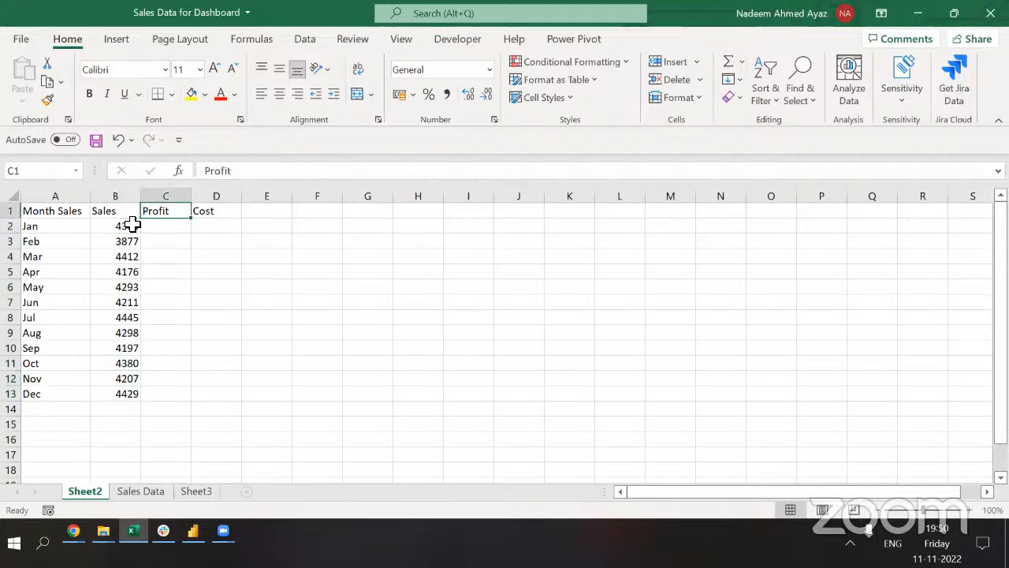
Make the COUNTIF range in B2 absolute as $T:$T and paste the corrected formula down to B13.
{"action": "left_click", "coordinate": [132, 226]}
{"action": "double_click", "coordinate": [132, 226]}
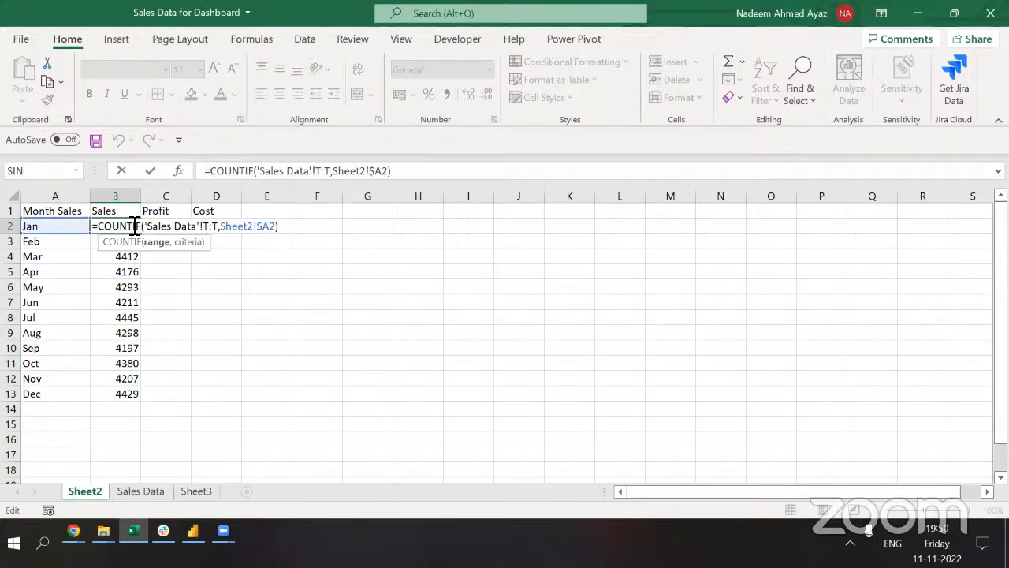
{"action": "key", "text": "F4"}
{"action": "key", "text": "ctrl+Return"}
{"action": "key", "text": "ctrl+c"}
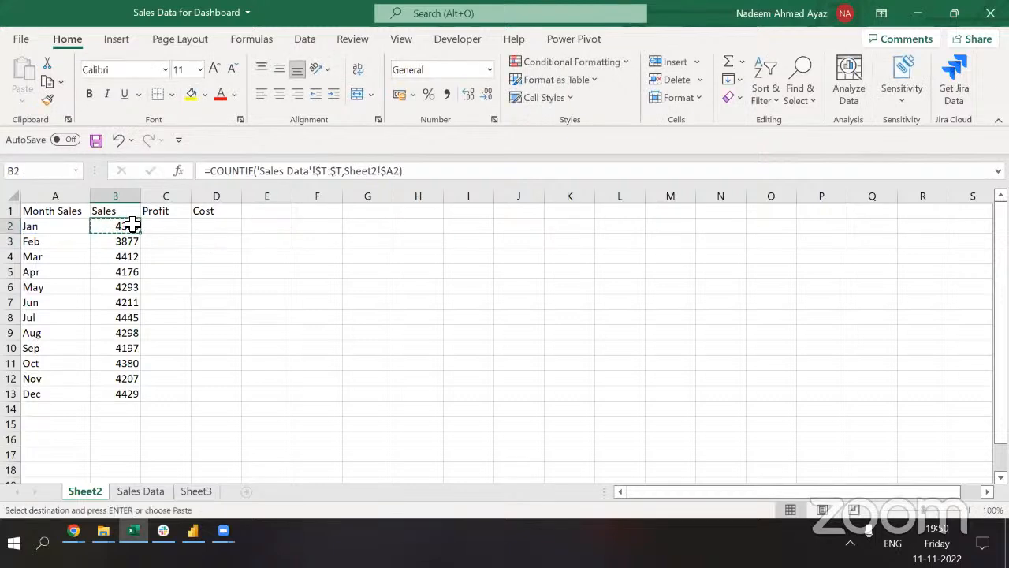
{"action": "key", "text": "ctrl+shift+Down"}
{"action": "key", "text": "ctrl+v"}
Start a SUMIF formula in the Jan Profit cell, C2.
{"action": "key", "text": "Up"}
{"action": "key", "text": "Right"}
{"action": "key", "text": "Down"}
{"action": "type", "text": "="}
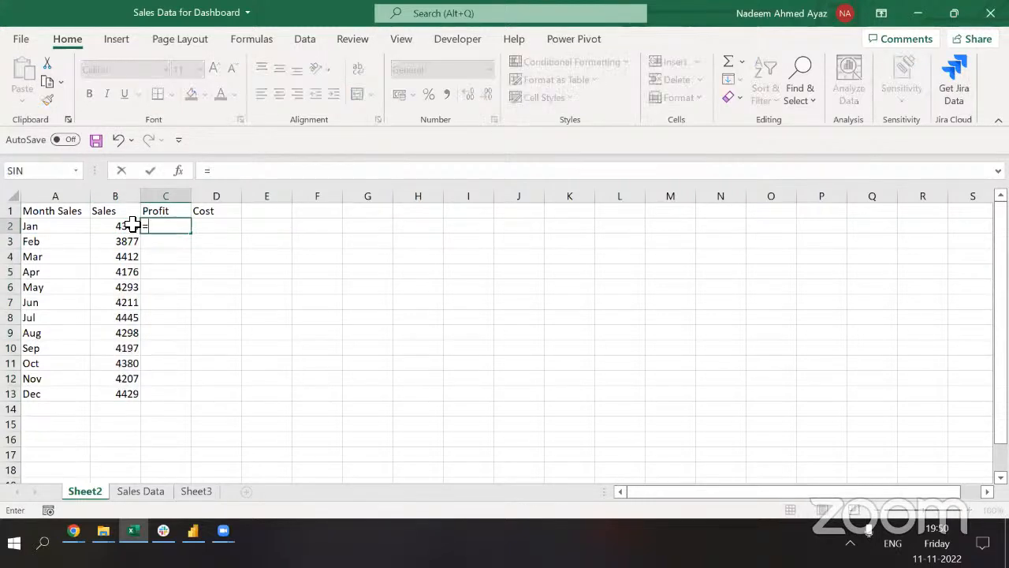
{"action": "type", "text": "Sum"}
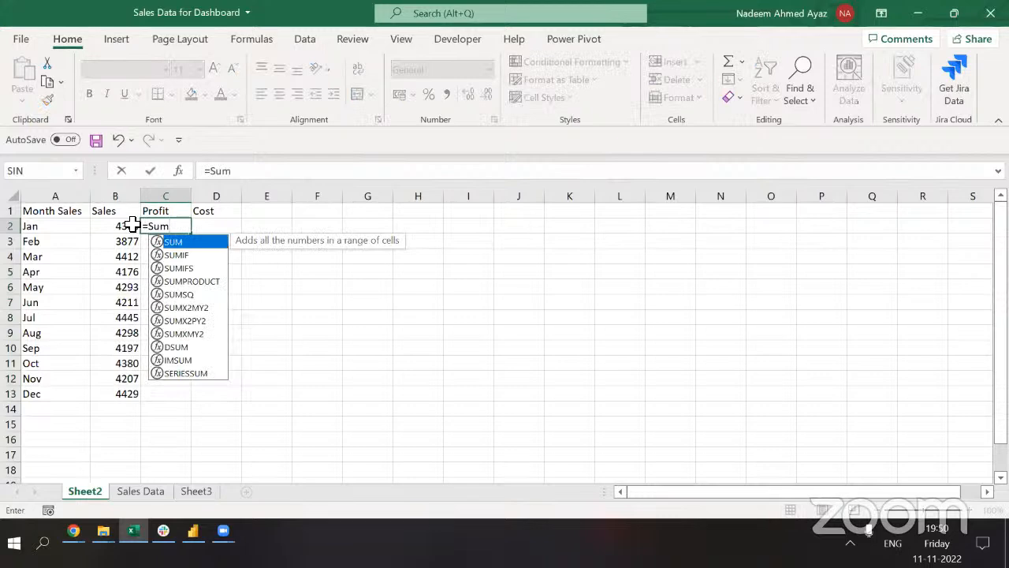
{"action": "key", "text": "Tab"}
{"action": "key", "text": "ctrl+Page_Down"}
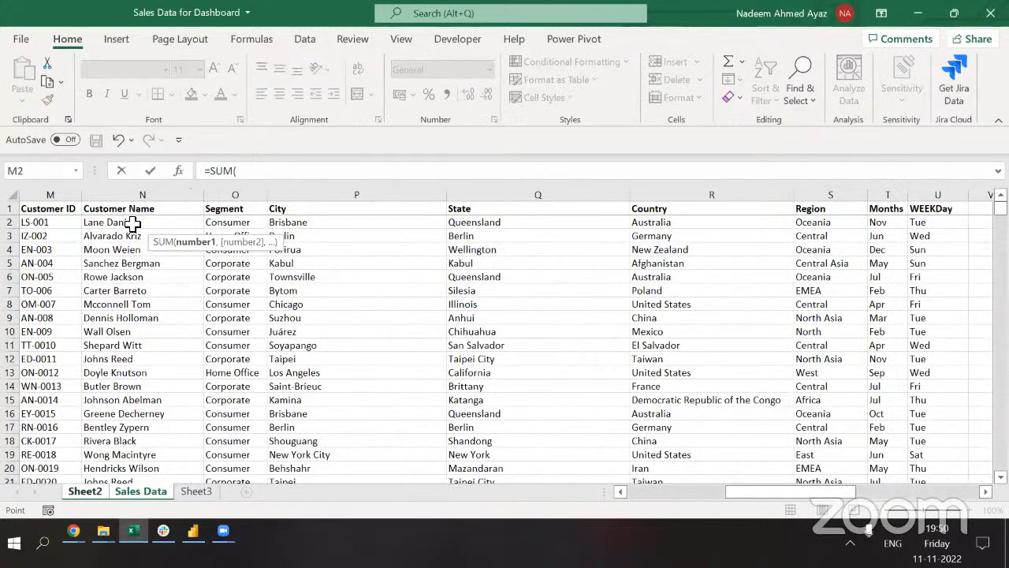
{"action": "key", "text": "ctrl+Page_Up"}
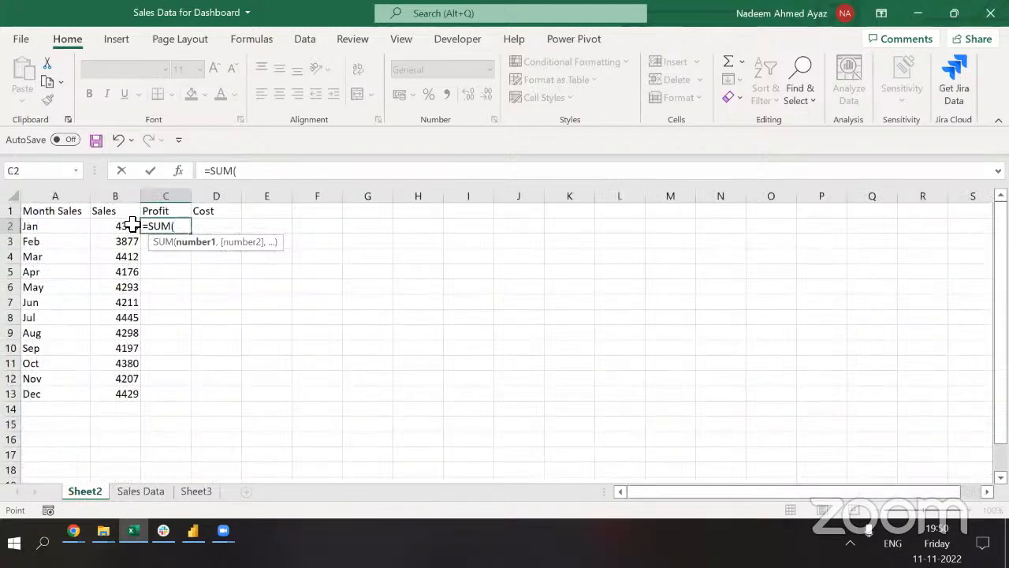
{"action": "key", "text": "BackSpace"}
{"action": "key", "text": "Down"}
{"action": "key", "text": "Down"}
{"action": "key", "text": "Up"}
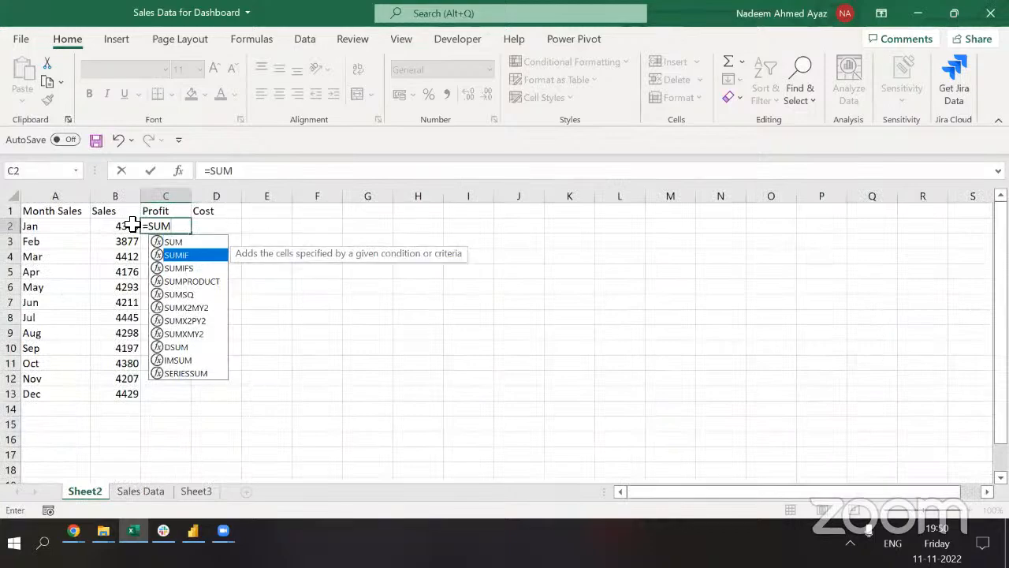
{"action": "key", "text": "Tab"}
Set the Sales Data sheet's Months column T:T as the range of the SUMIF formula in C2.
{"action": "key", "text": "ctrl+Page_Down"}
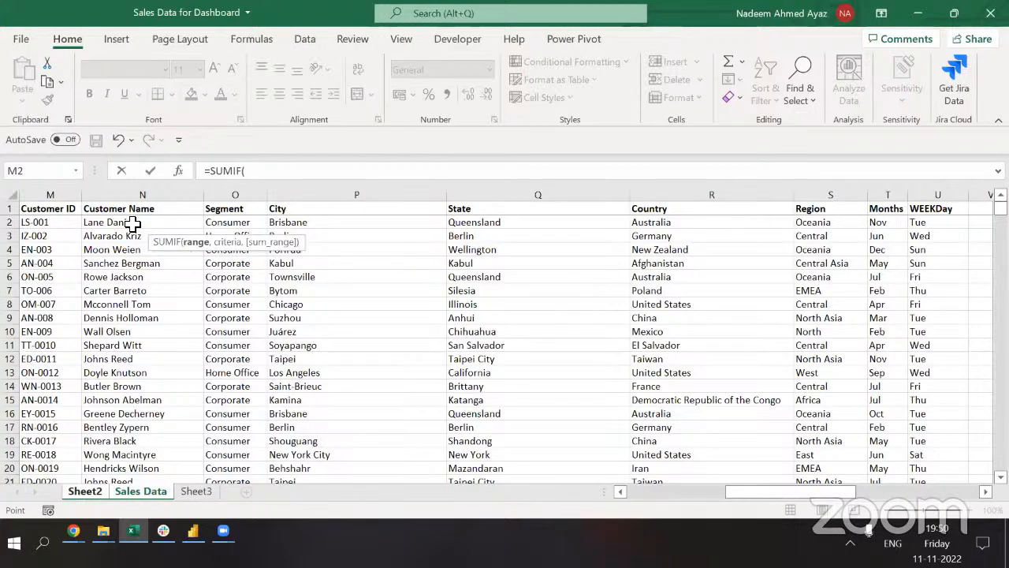
{"action": "key", "text": "ctrl+Page_Up"}
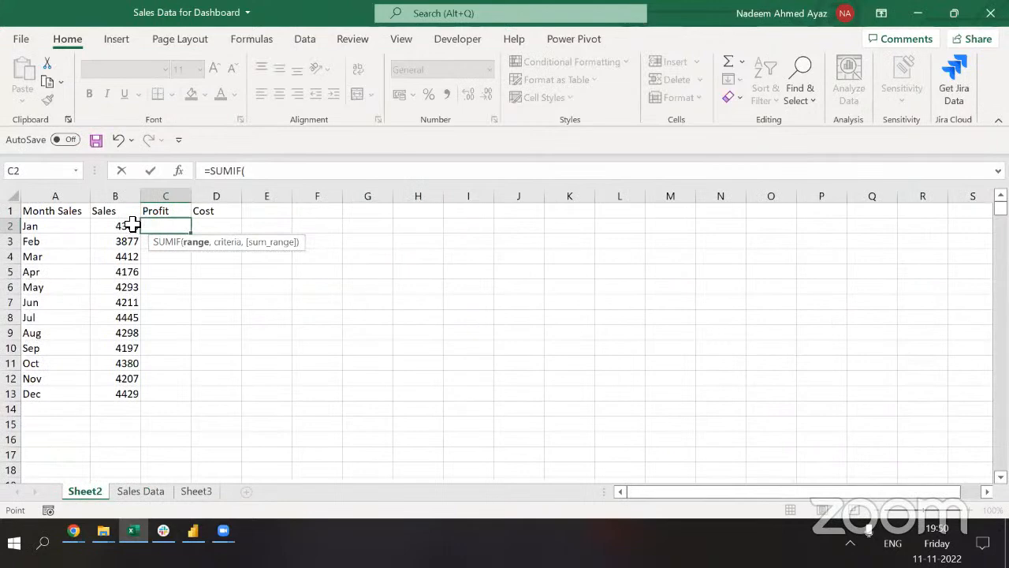
{"action": "key", "text": "ctrl+Page_Down"}
{"action": "key", "text": "Up"}
{"action": "key", "text": "Right"}
{"action": "key", "text": "Right"}
{"action": "key", "text": "Right"}
{"action": "key", "text": "Right"}
{"action": "key", "text": "Right"}
{"action": "key", "text": "Right"}
{"action": "key", "text": "Right"}
{"action": "key", "text": "ctrl+space"}
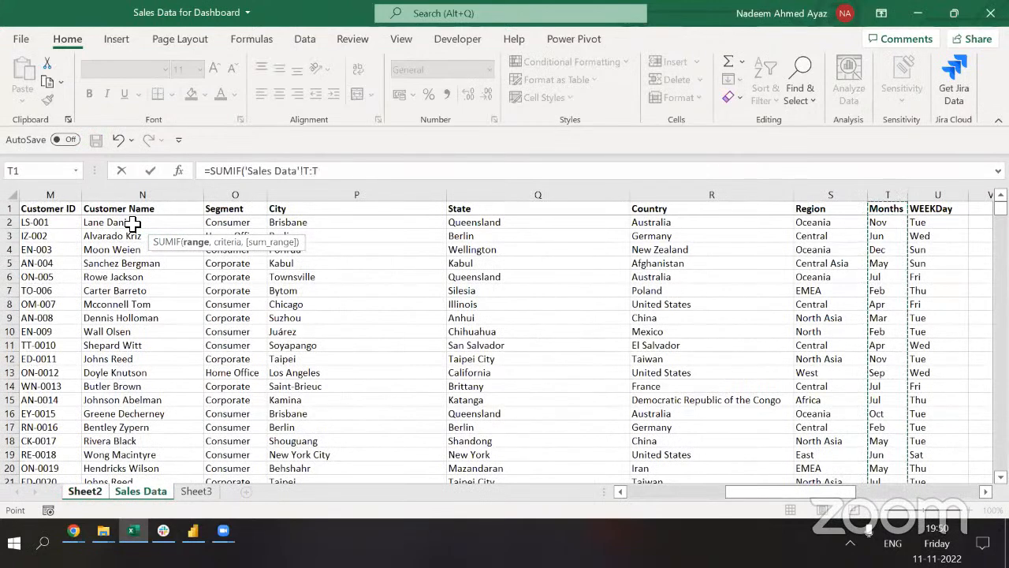
Add the column-locked reference Sheet2!$A2 as the criterion of the SUMIF formula in C2.
{"action": "type", "text": ","}
{"action": "key", "text": "ctrl+Page_Up"}
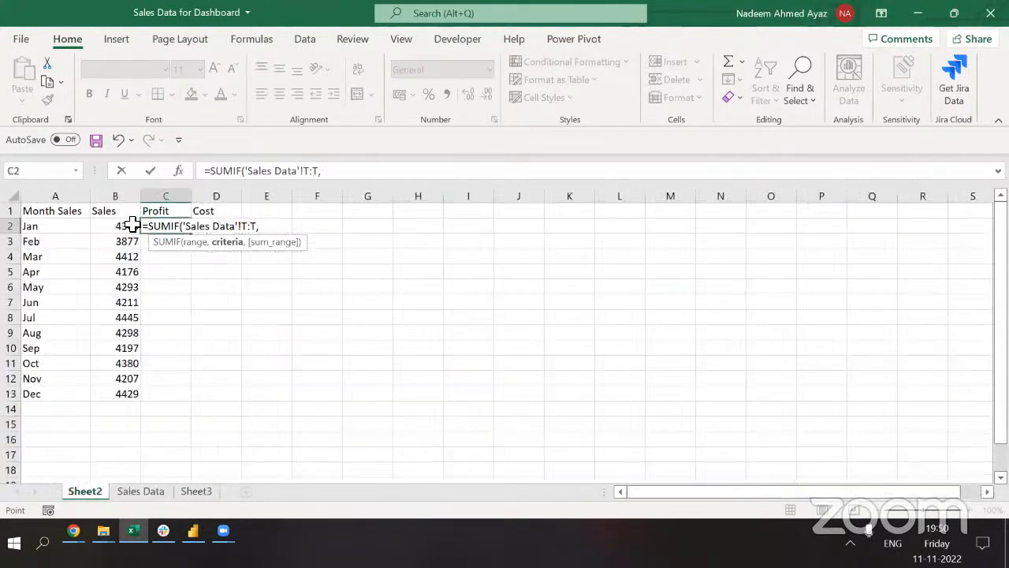
{"action": "key", "text": "Left"}
{"action": "key", "text": "Left"}
{"action": "key", "text": "F4"}
{"action": "key", "text": "F4"}
{"action": "key", "text": "F4"}
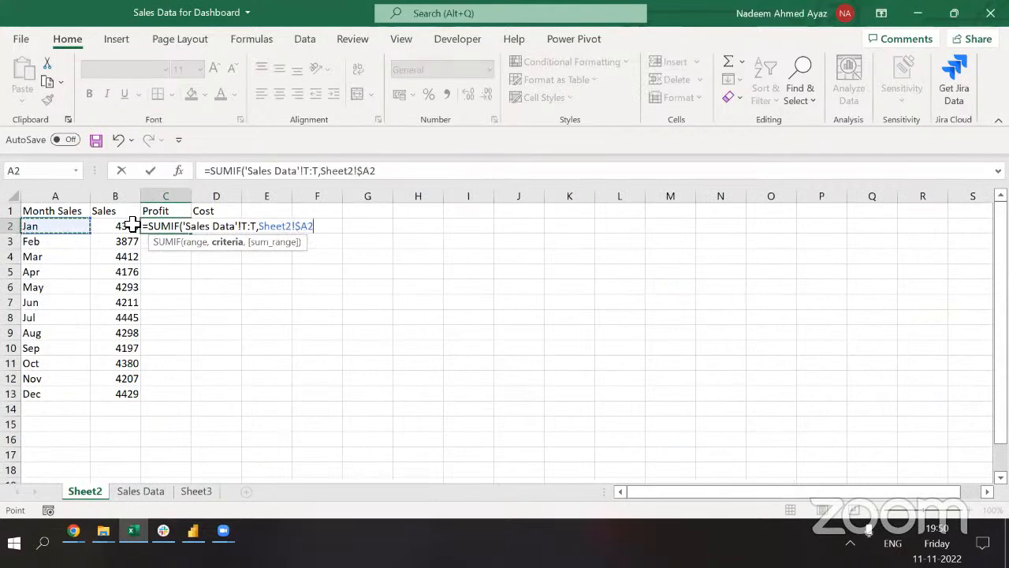
Complete the SUMIF formula in C2 with the Sales Data sheet's Profit column J:J as its sum range.
{"action": "type", "text": ","}
{"action": "key", "text": "ctrl+Page_Down"}
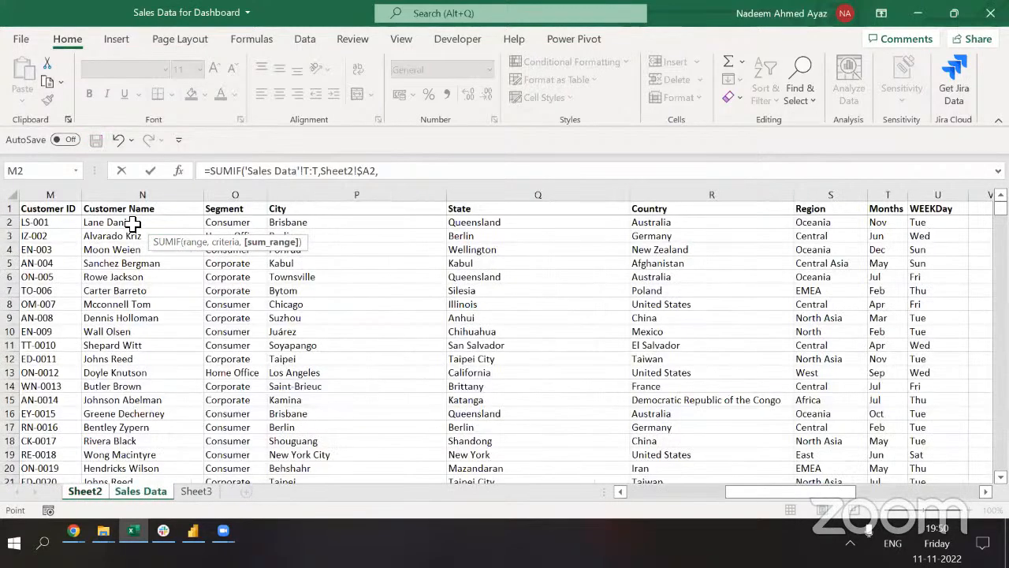
{"action": "key", "text": "Up"}
{"action": "key", "text": "Right"}
{"action": "key", "text": "Right"}
{"action": "key", "text": "Right"}
{"action": "key", "text": "Right"}
{"action": "key", "text": "Right"}
{"action": "key", "text": "Right"}
{"action": "key", "text": "Right"}
{"action": "key", "text": "Right"}
{"action": "key", "text": "Right"}
{"action": "key", "text": "Right"}
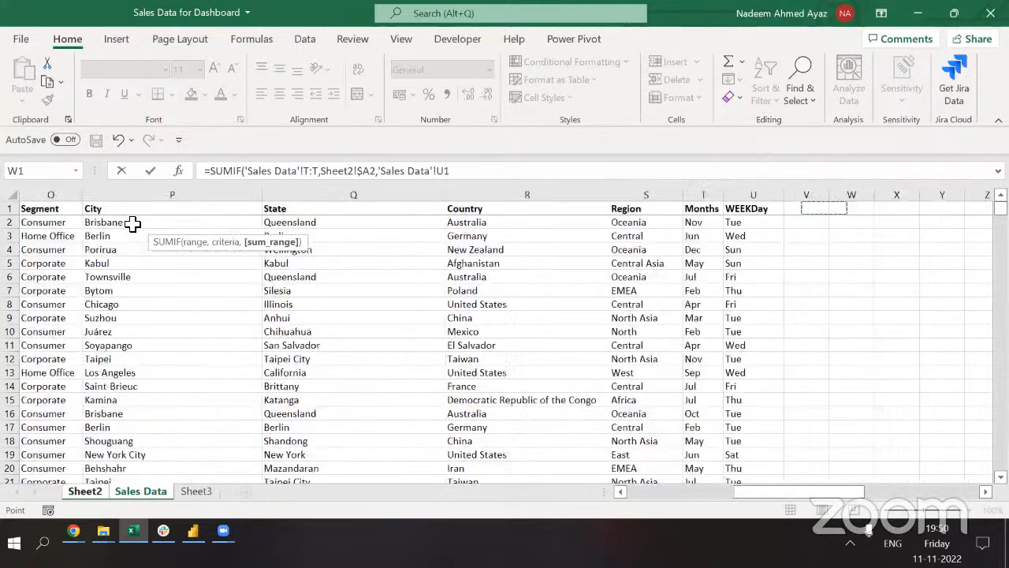
{"action": "key", "text": "Left"}
{"action": "key", "text": "Left"}
{"action": "key", "text": "Home"}
{"action": "key", "text": "Right"}
{"action": "key", "text": "Right"}
{"action": "key", "text": "Right"}
{"action": "key", "text": "Right"}
{"action": "key", "text": "Right"}
{"action": "key", "text": "Right"}
{"action": "key", "text": "Right"}
{"action": "key", "text": "Right"}
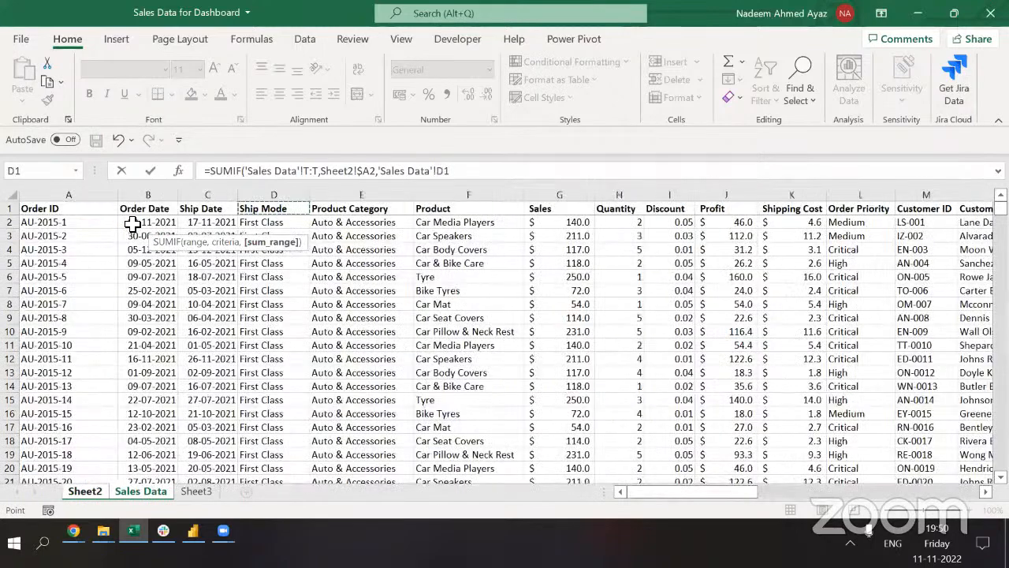
{"action": "key", "text": "Right"}
{"action": "key", "text": "ctrl+space"}
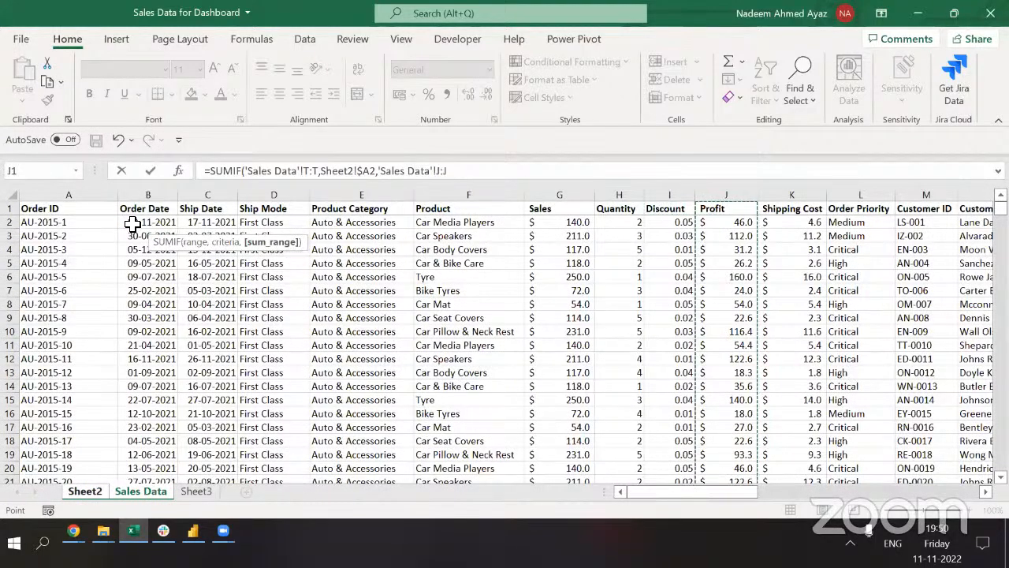
{"action": "key", "text": "ctrl+Return"}
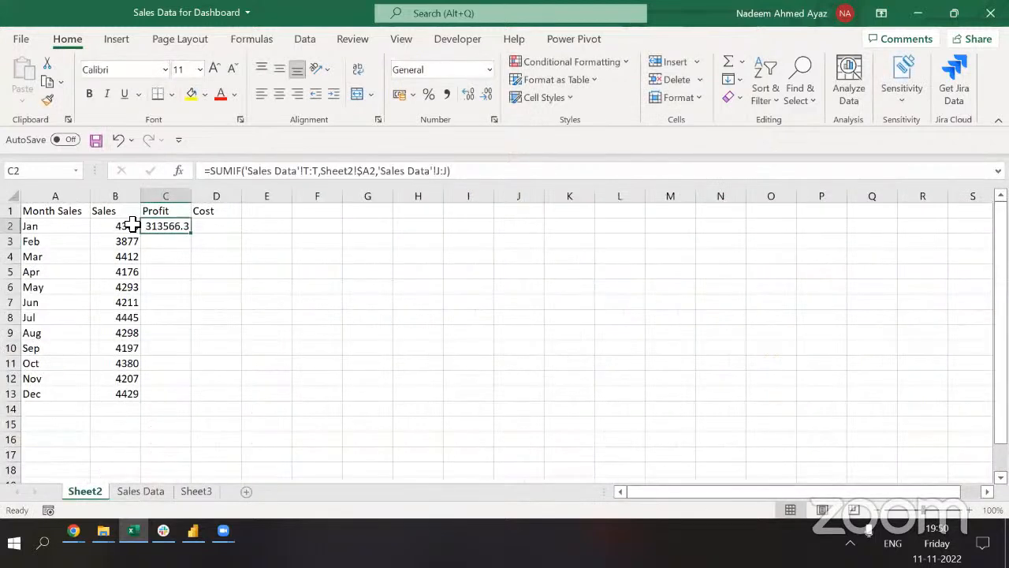
Make both column ranges of the SUMIF formula in C2 absolute as $T:$T and $J:$J.
{"action": "left_click", "coordinate": [447, 171]}
{"action": "key", "text": "F4"}
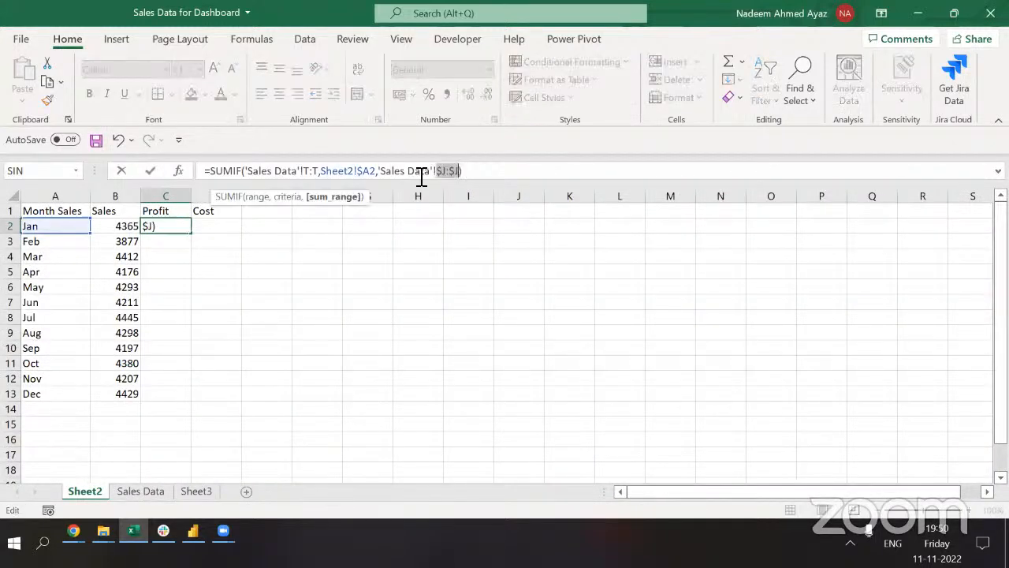
{"action": "left_click", "coordinate": [320, 171]}
{"action": "key", "text": "F4"}
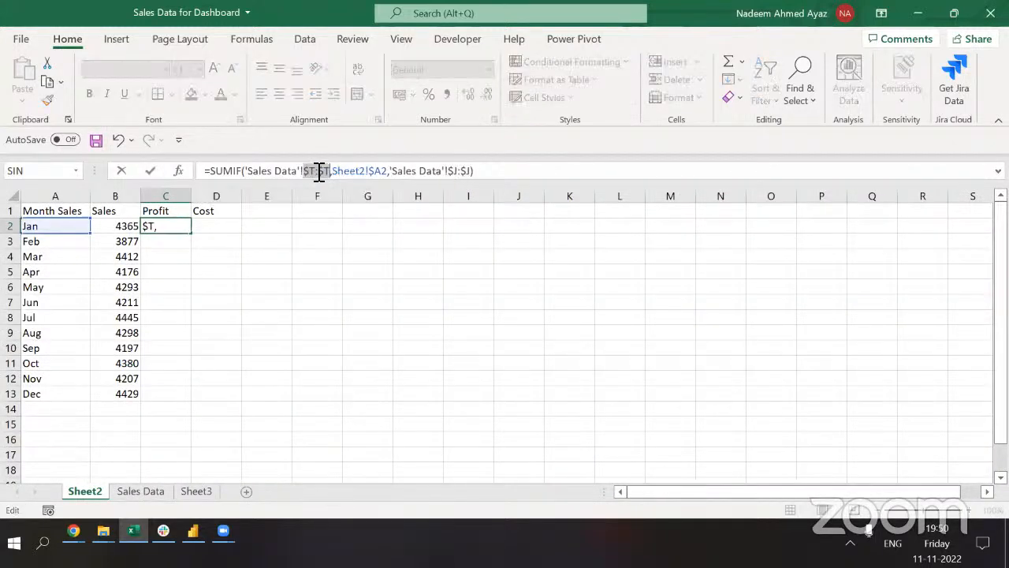
{"action": "key", "text": "ctrl+Return"}
Copy the Jan SUMIF formula down the Profit column to the Dec row, C13.
{"action": "key", "text": "ctrl+c"}
{"action": "key", "text": "Left"}
{"action": "key", "text": "ctrl+Down"}
{"action": "key", "text": "Right"}
{"action": "key", "text": "ctrl+shift+Up"}
{"action": "key", "text": "Return"}
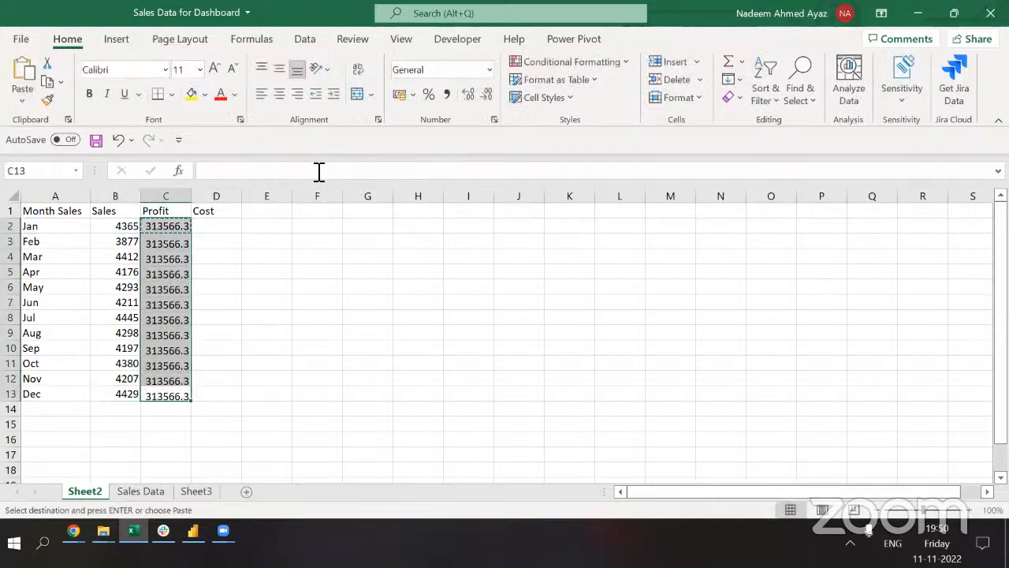
Copy the text of the Profit formula from C2 unchanged into the Jan Cost cell, D2.
{"action": "key", "text": "ctrl+Up"}
{"action": "key", "text": "Down"}
{"action": "key", "text": "Up"}
{"action": "key", "text": "Right"}
{"action": "key", "text": "Down"}
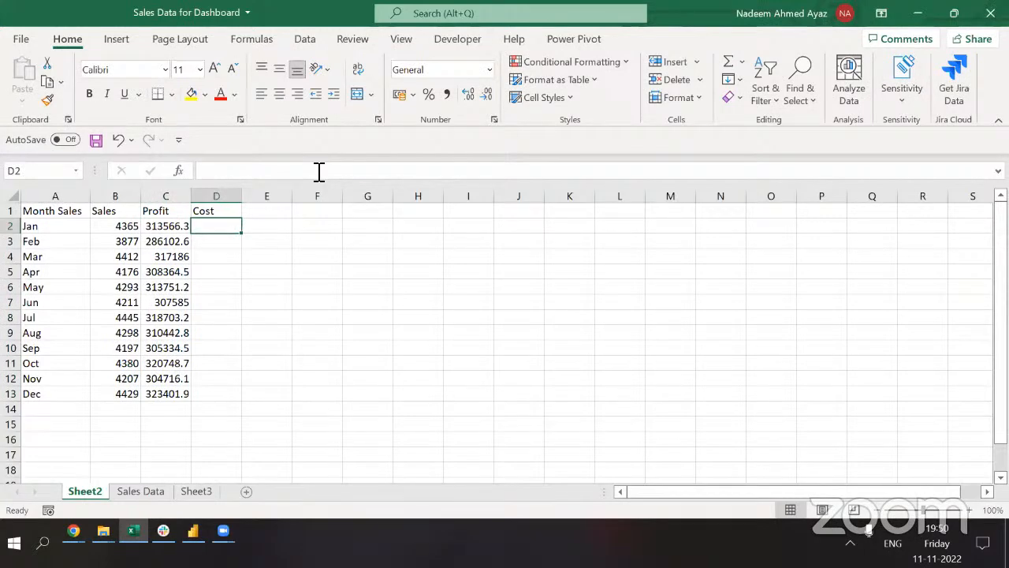
{"action": "key", "text": "Left"}
{"action": "key", "text": "F2"}
{"action": "key", "text": "shift+Home"}
{"action": "key", "text": "ctrl+c"}
{"action": "key", "text": "Escape"}
{"action": "key", "text": "Right"}
{"action": "key", "text": "F2"}
{"action": "key", "text": "ctrl+v"}
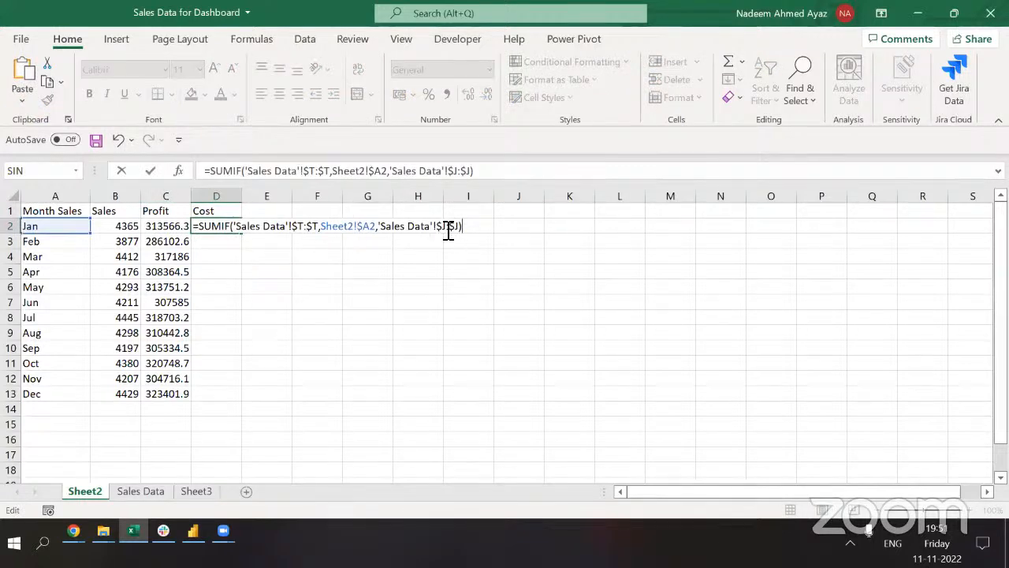
{"action": "key", "text": "Tab"}
Look up the Shipping Cost column's letter on the Sales Data sheet and return to Sheet2.
{"action": "key", "text": "ctrl+Page_Down"}
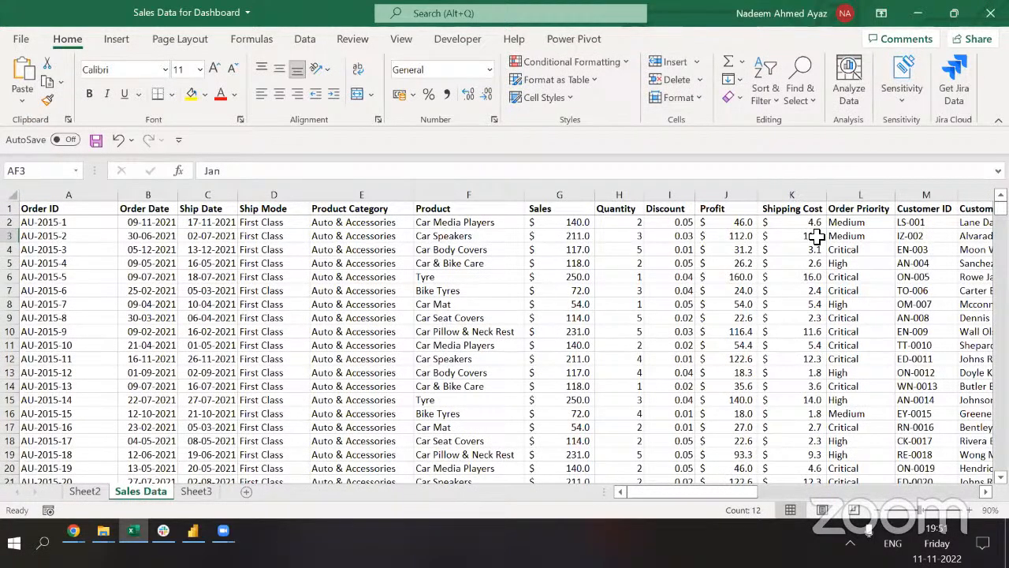
{"action": "key", "text": "ctrl+Page_Up"}
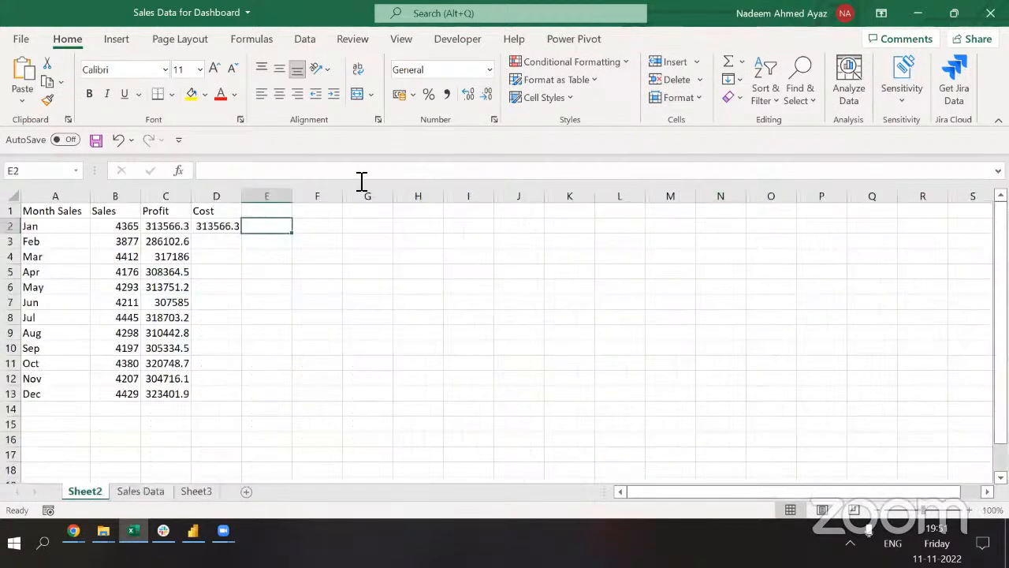
Change the January Cost formula in D2 so its SUMIF sum range is column K of the Sales Data sheet.
{"action": "key", "text": "Left"}
{"action": "left_click", "coordinate": [456, 173]}
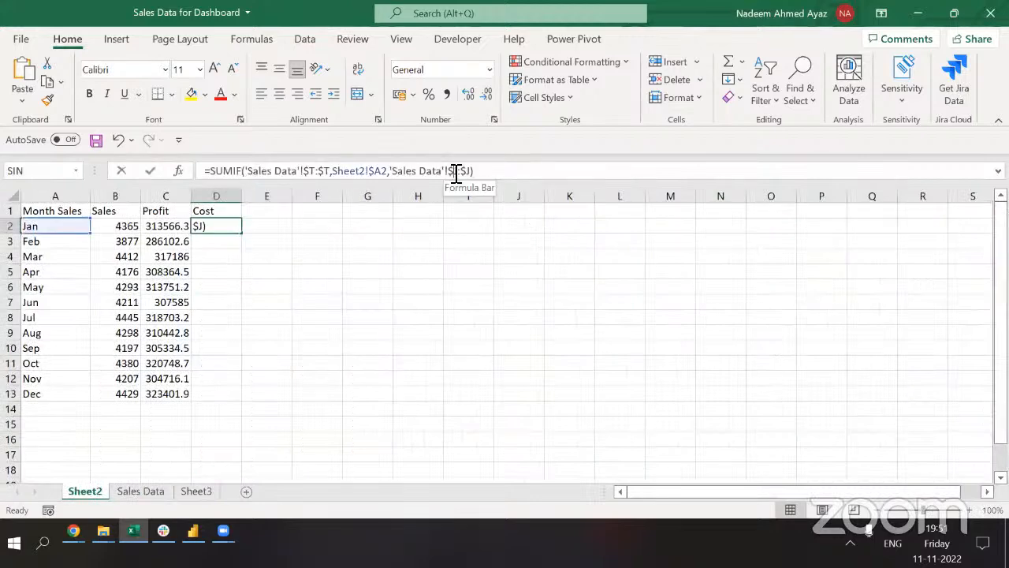
{"action": "key", "text": "BackSpace"}
{"action": "type", "text": "K"}
{"action": "key", "text": "Right"}
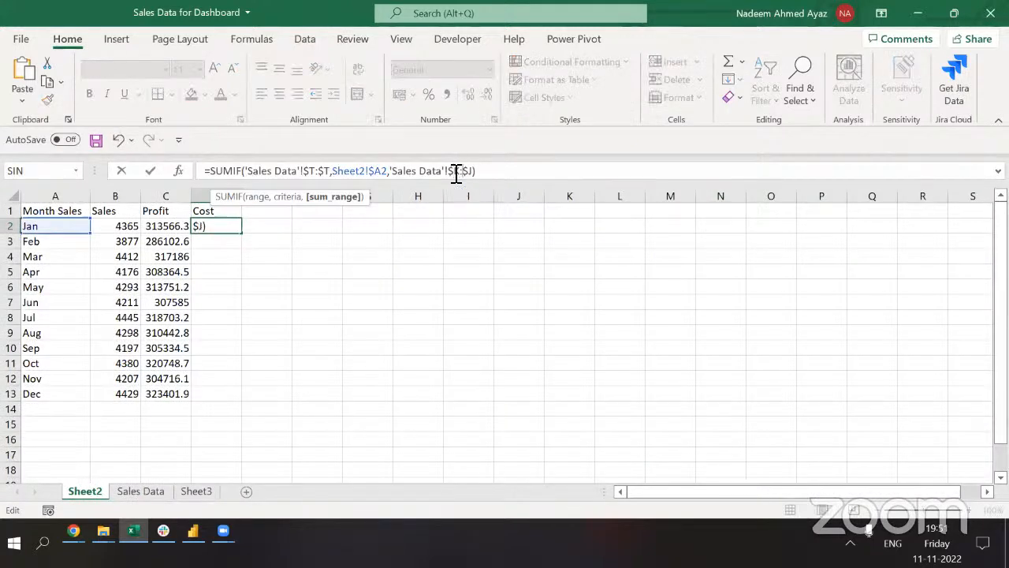
{"action": "key", "text": "Return"}
Copy the January Cost formula down the Cost column through December, filling D2:D13.
{"action": "key", "text": "Up"}
{"action": "key", "text": "ctrl+c"}
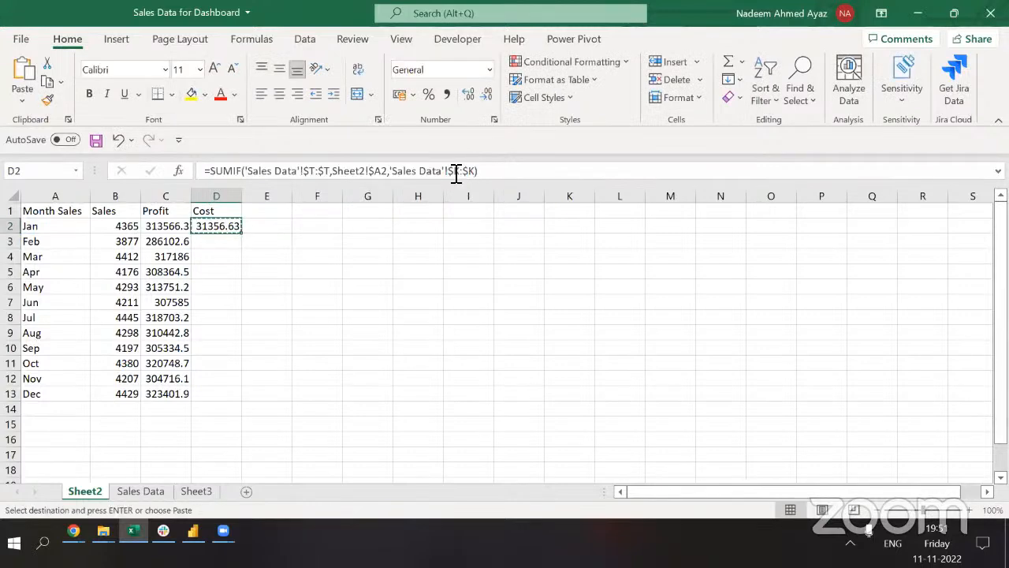
{"action": "key", "text": "Left"}
{"action": "key", "text": "ctrl+Down"}
{"action": "key", "text": "Right"}
{"action": "key", "text": "ctrl+shift+Up"}
{"action": "key", "text": "ctrl+v"}
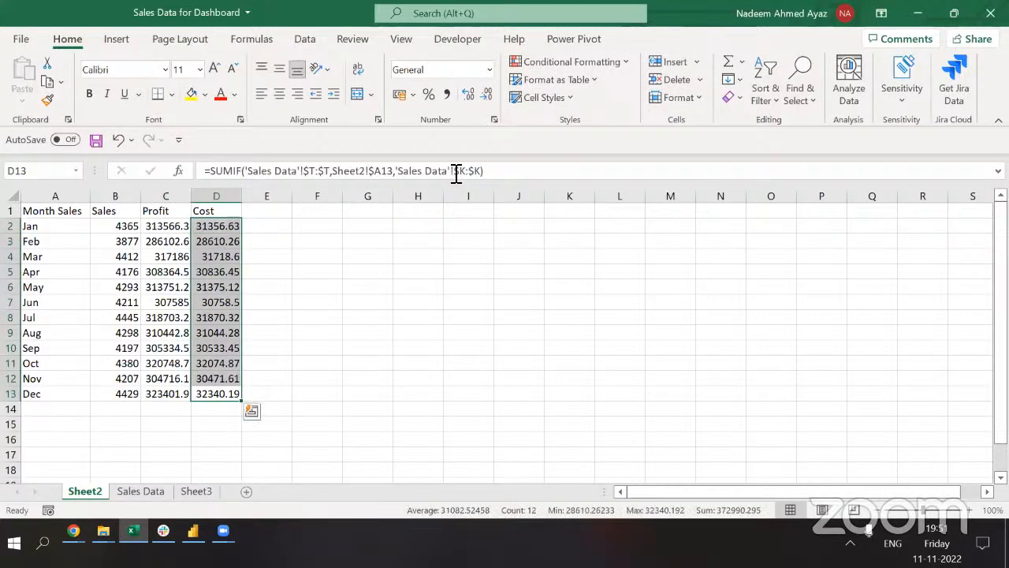
{"action": "key", "text": "Escape"}
Insert a blank row above the header row of the monthly table.
{"action": "key", "text": "ctrl+Up"}
{"action": "key", "text": "Left"}
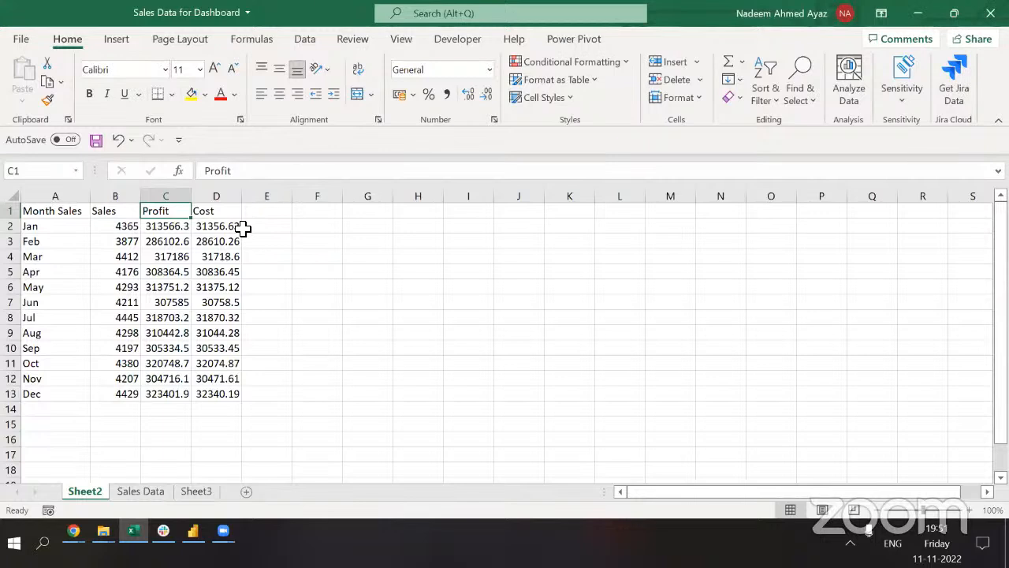
{"action": "key", "text": "shift+space"}
{"action": "key", "text": "ctrl+shift+plus"}
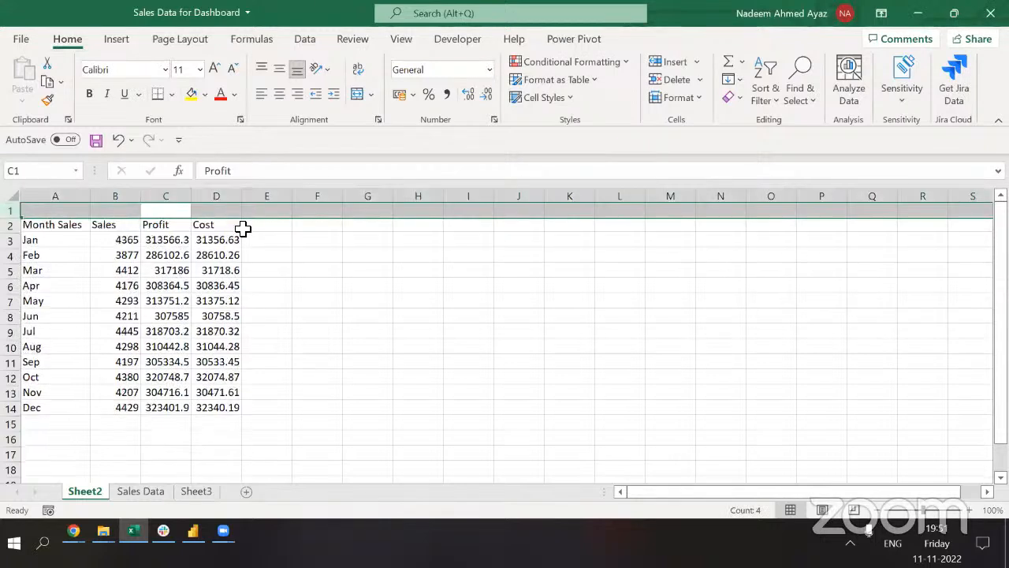
{"action": "key", "text": "Down"}
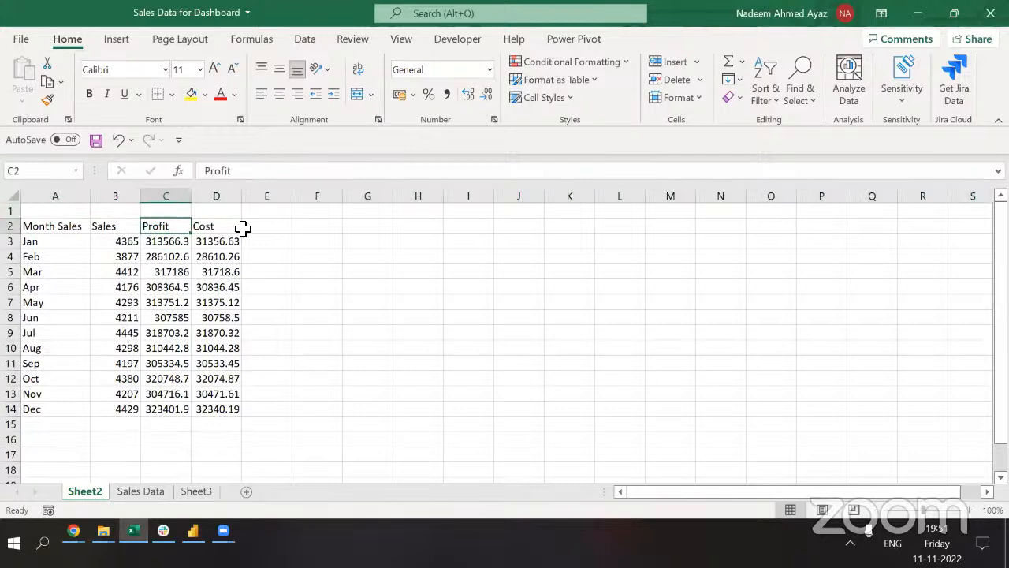
Rename the Sales column header in B2 to Orders.
{"action": "key", "text": "Left"}
{"action": "key", "text": "Left"}
{"action": "key", "text": "ctrl+a"}
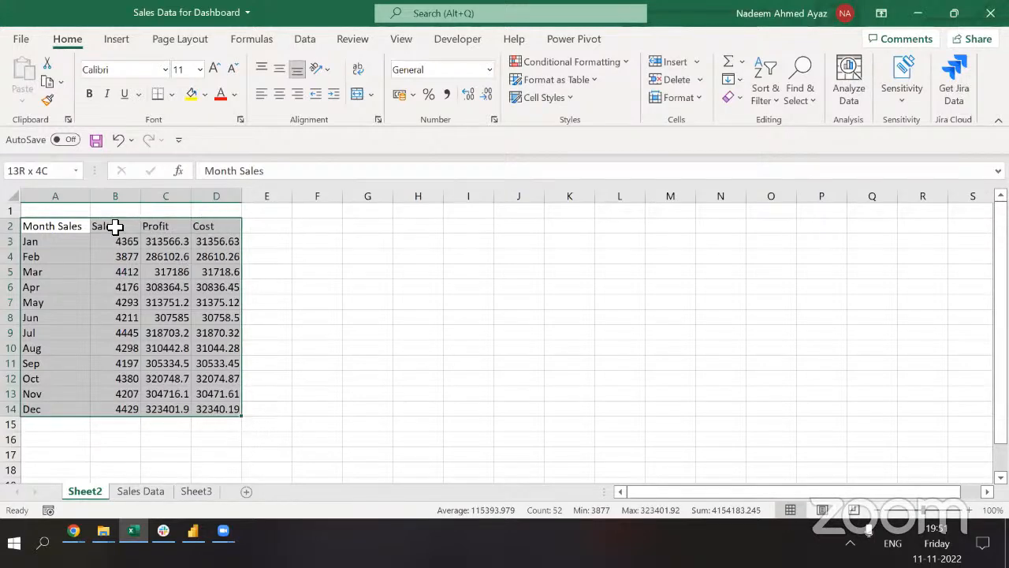
{"action": "left_click", "coordinate": [115, 226]}
{"action": "type", "text": "Orders"}
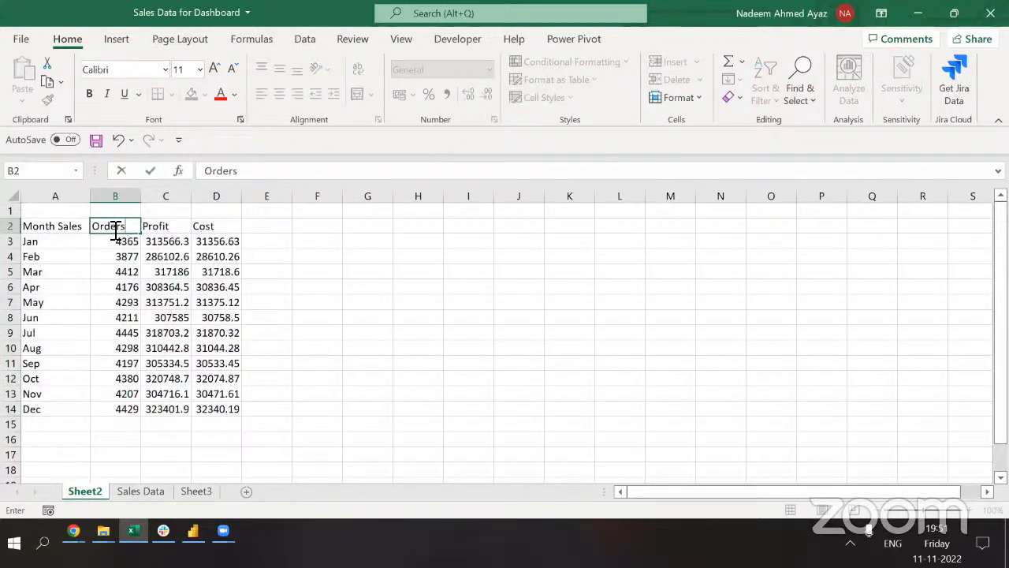
{"action": "key", "text": "Return"}
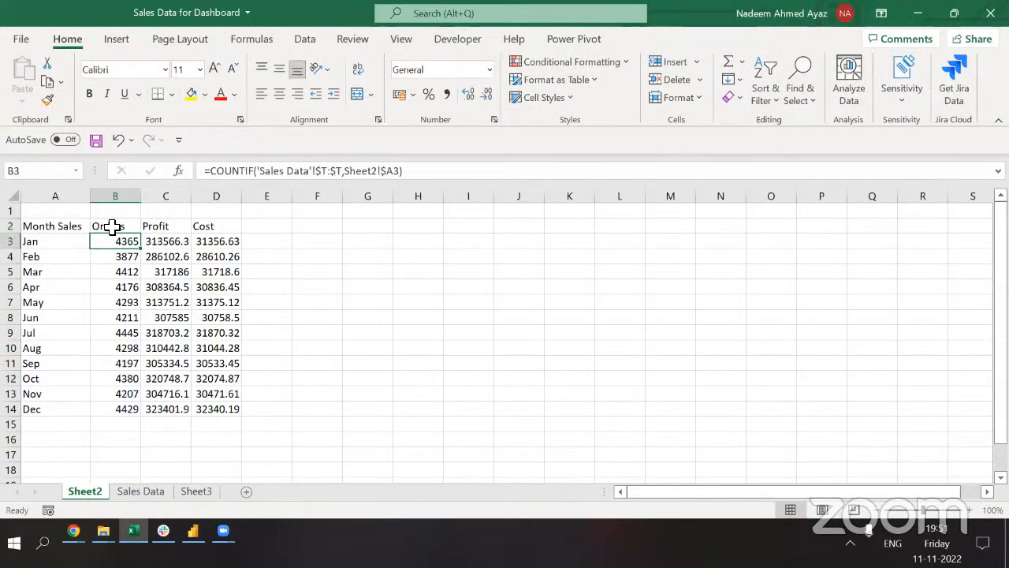
{"action": "key", "text": "Up"}
{"action": "key", "text": "Right"}
{"action": "key", "text": "Right"}
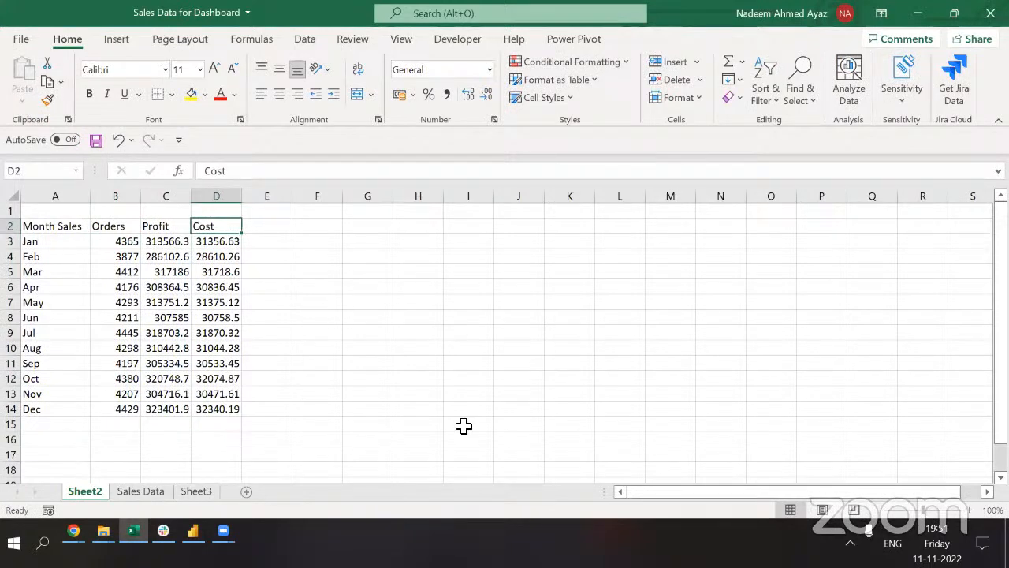
{"action": "left_click", "coordinate": [461, 261]}
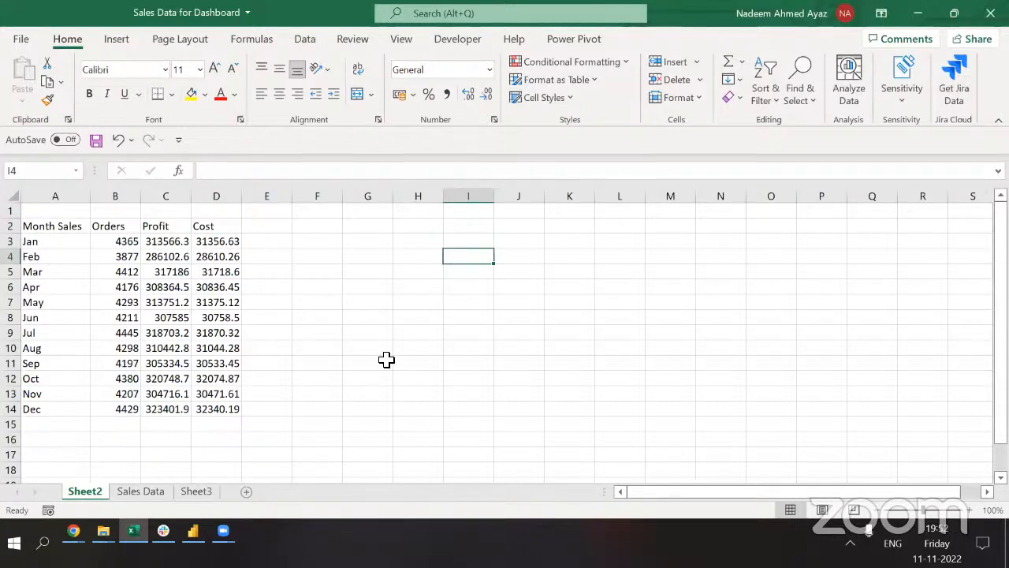
{"action": "left_click", "coordinate": [388, 269]}
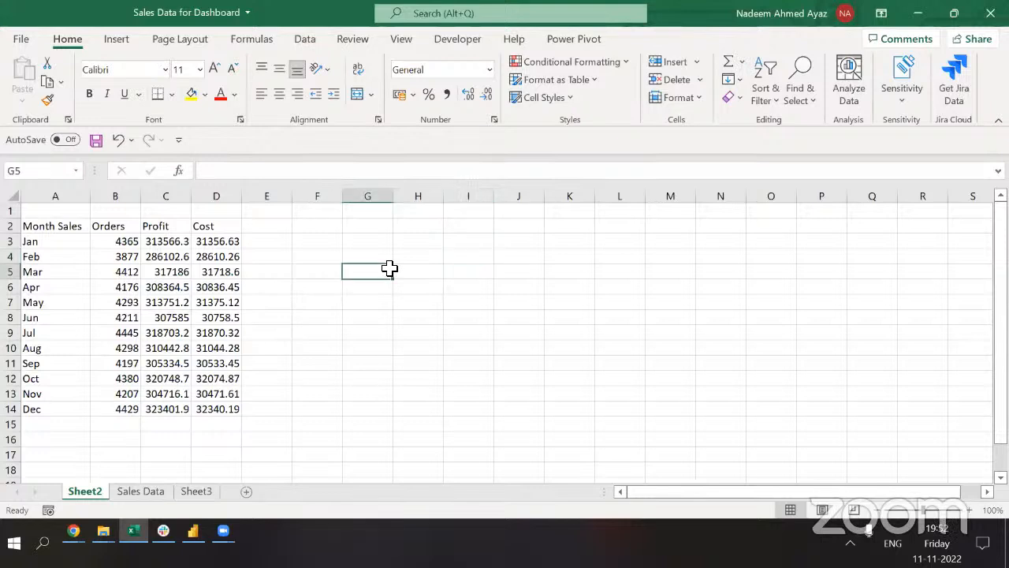
{"action": "left_click", "coordinate": [172, 244]}
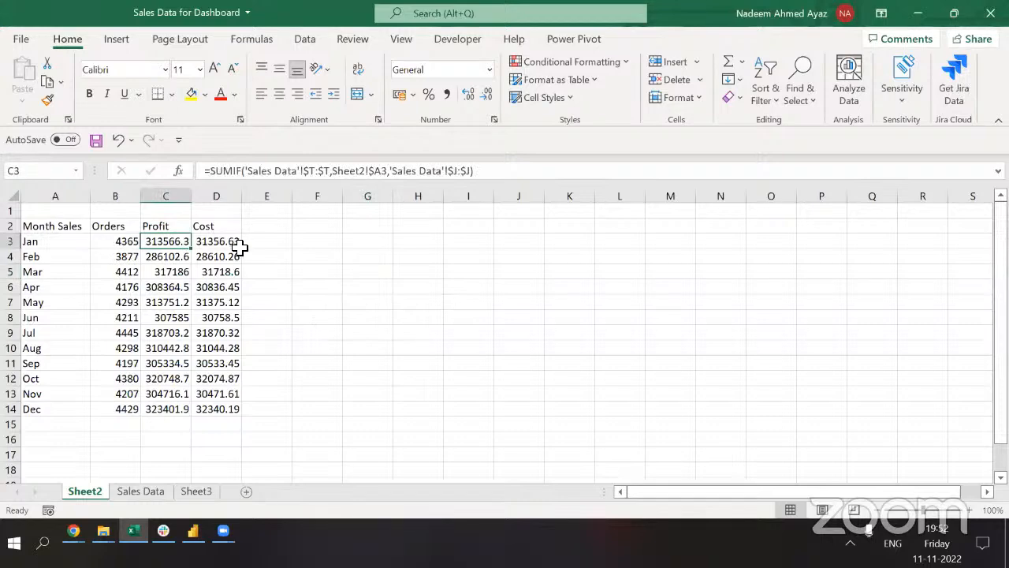
{"action": "left_click", "coordinate": [525, 270]}
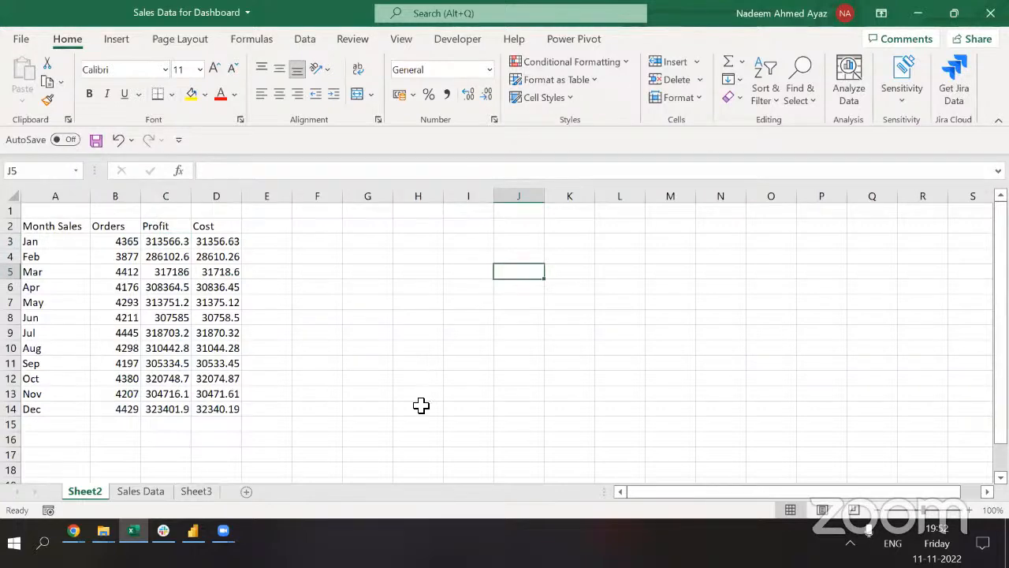
{"action": "left_click", "coordinate": [415, 434]}
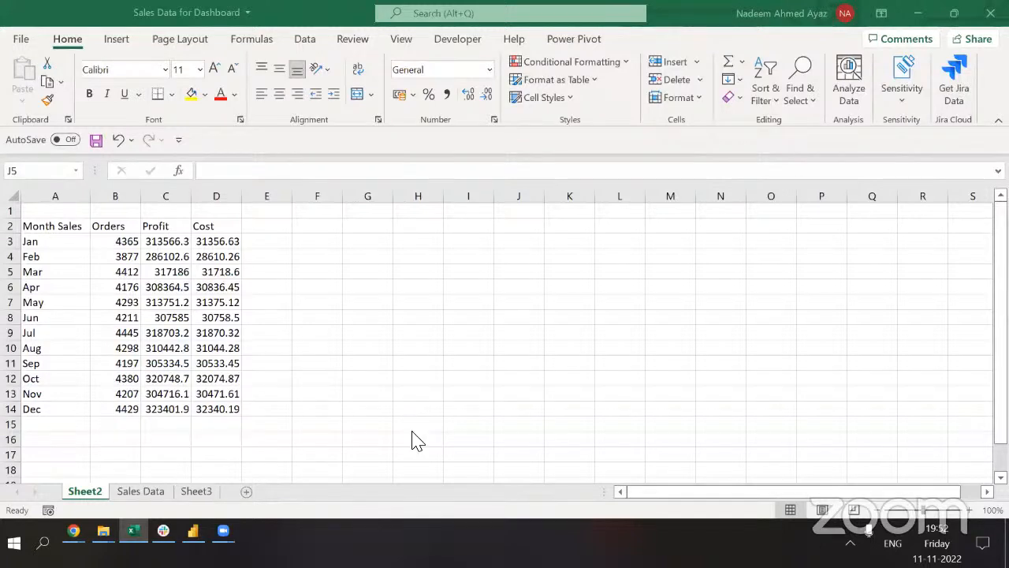
{"action": "left_click", "coordinate": [228, 241]}
{"action": "left_click", "coordinate": [228, 242]}
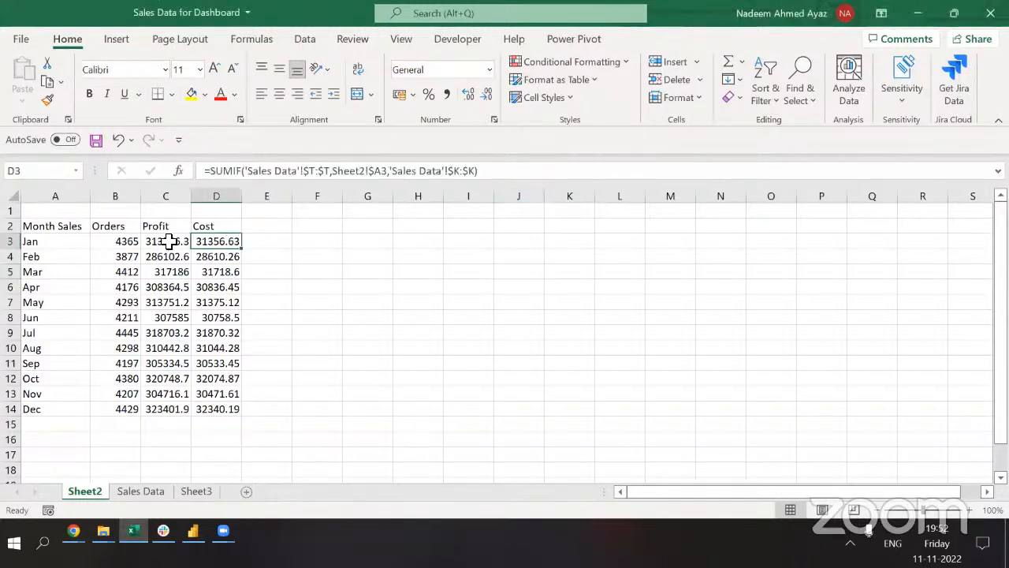
Add a new column header "Cost per Order" in E2, beside Cost.
{"action": "left_click", "coordinate": [258, 246]}
{"action": "key", "text": "Up"}
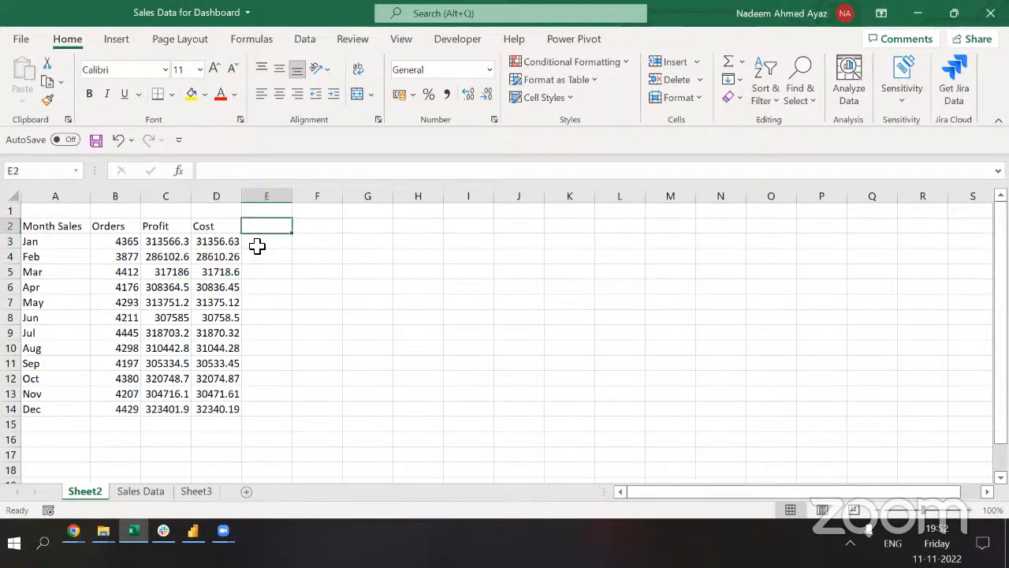
{"action": "type", "text": "C"}
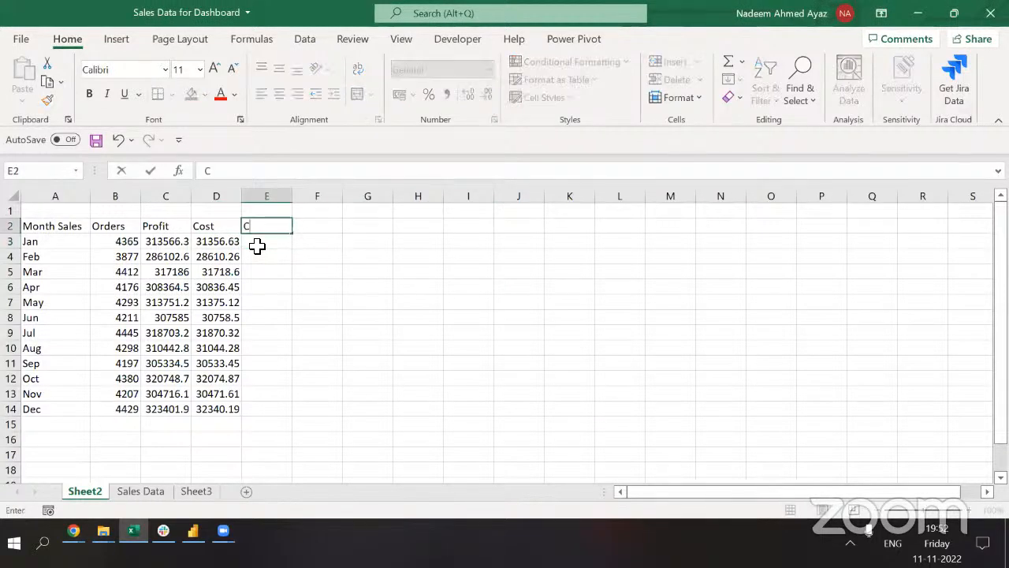
{"action": "type", "text": "ost per r"}
{"action": "key", "text": "Return"}
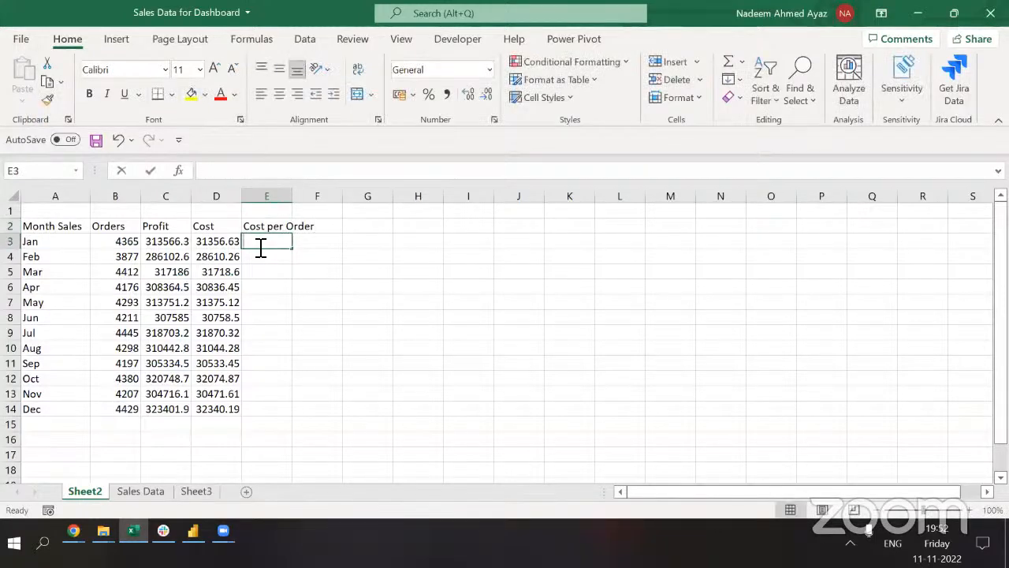
Calculate January's cost per order in E3 with the formula =D3/B3.
{"action": "type", "text": "="}
{"action": "key", "text": "Left"}
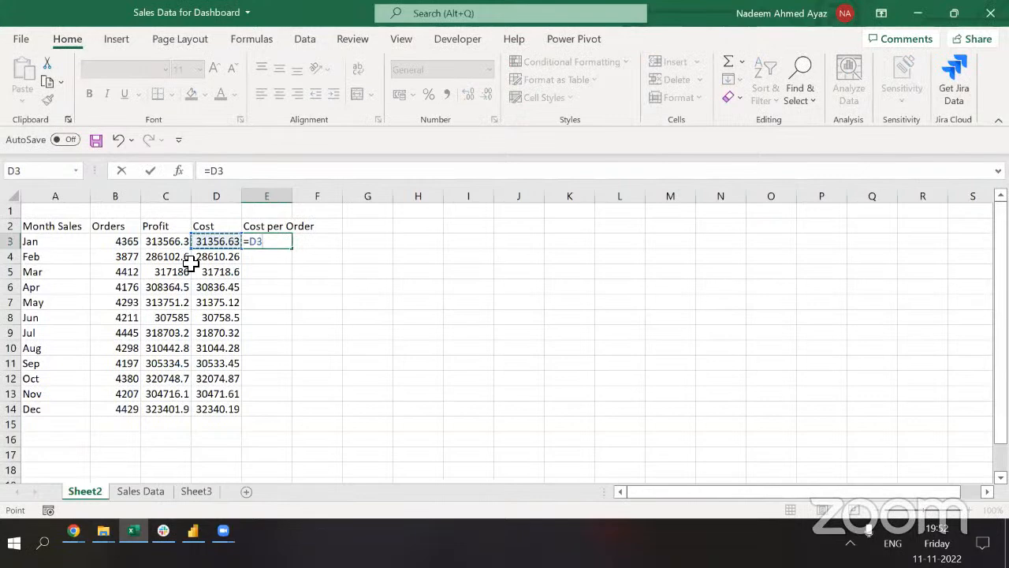
{"action": "type", "text": "/"}
{"action": "key", "text": "Left"}
{"action": "key", "text": "Left"}
{"action": "key", "text": "Left"}
{"action": "key", "text": "Return"}
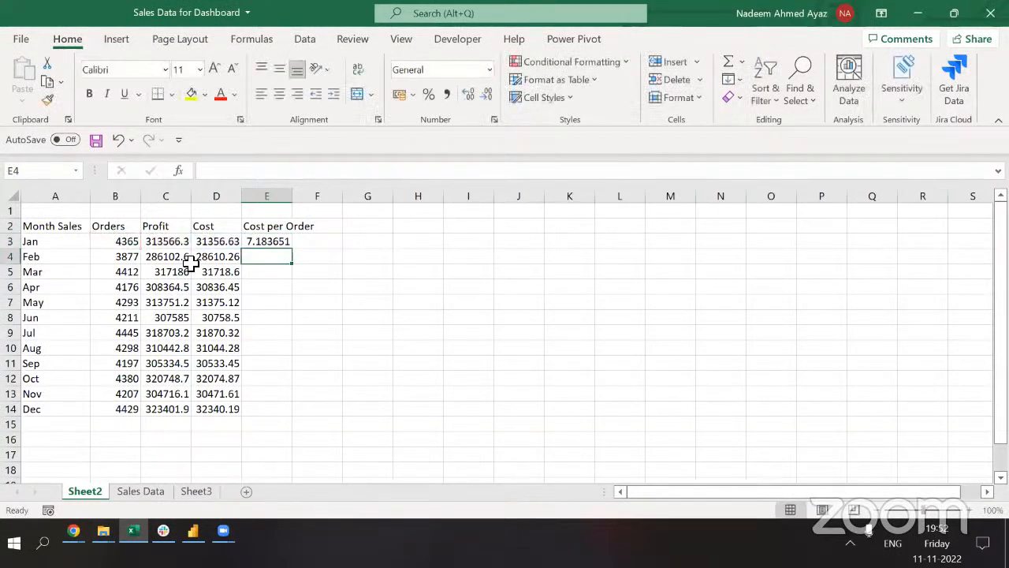
Fill the cost-per-order formula down from January through December in E3:E14.
{"action": "key", "text": "Up"}
{"action": "key", "text": "Left"}
{"action": "key", "text": "ctrl+Down"}
{"action": "key", "text": "Right"}
{"action": "key", "text": "ctrl+shift+Up"}
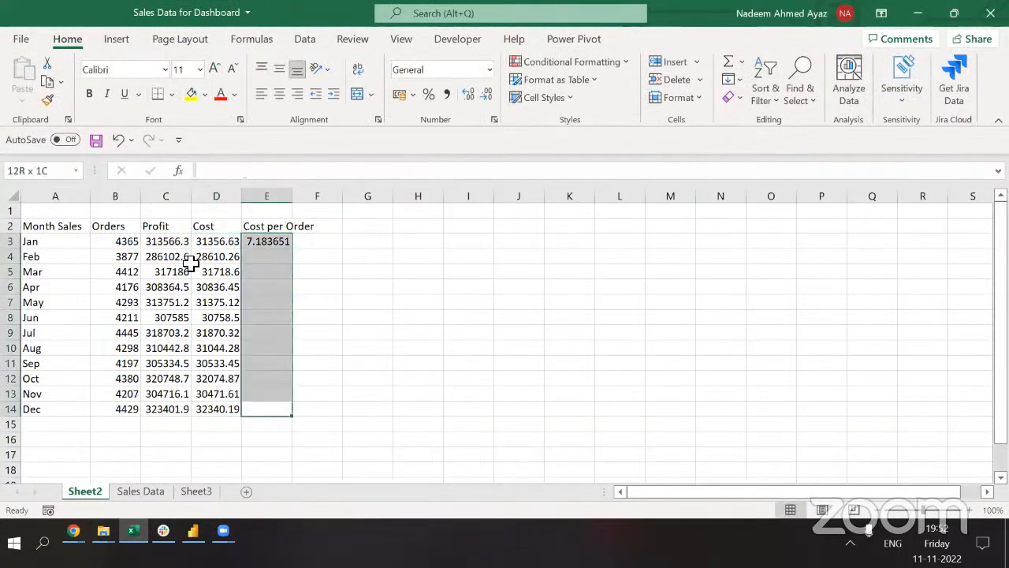
{"action": "key", "text": "Return"}
{"action": "key", "text": "F2"}
{"action": "key", "text": "ctrl+Return"}
{"action": "key", "text": "Up"}
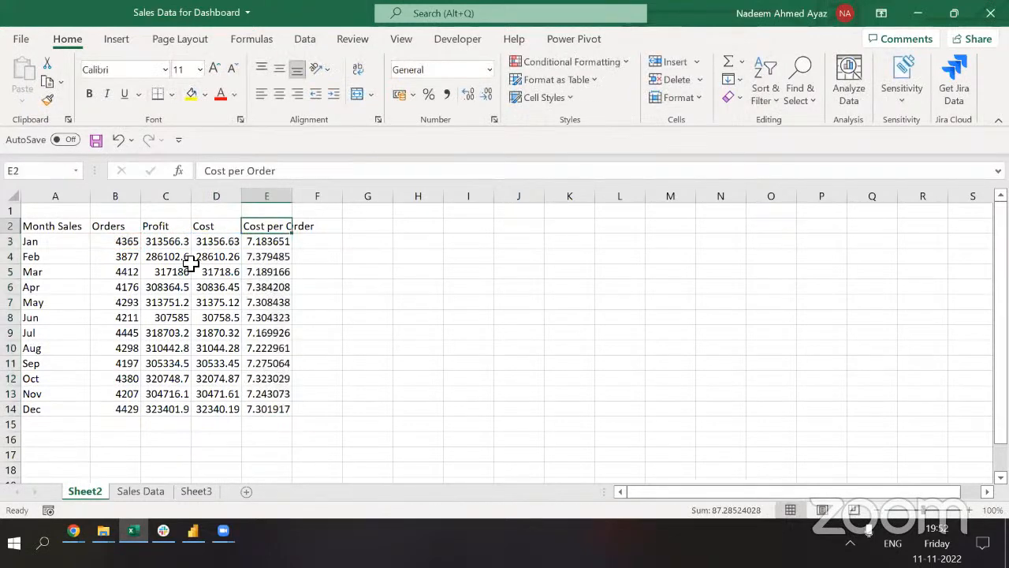
Reduce the Cost per Order values in E3:E14 to one decimal place.
{"action": "key", "text": "Down"}
{"action": "key", "text": "ctrl+shift+Down"}
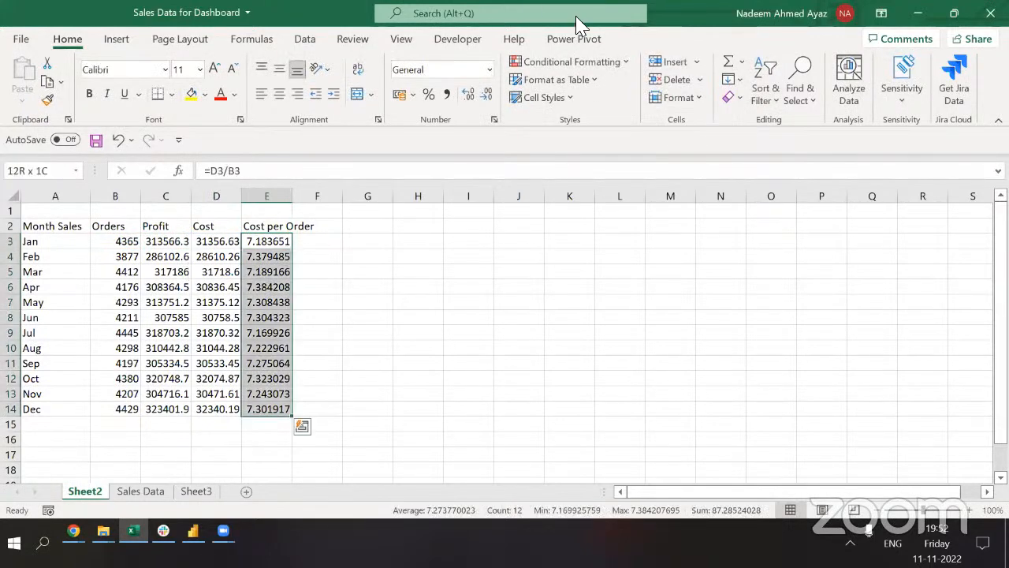
{"action": "left_click", "coordinate": [488, 94]}
{"action": "left_click", "coordinate": [488, 95]}
{"action": "left_click", "coordinate": [488, 95]}
{"action": "left_click", "coordinate": [488, 95]}
{"action": "left_click", "coordinate": [488, 95]}
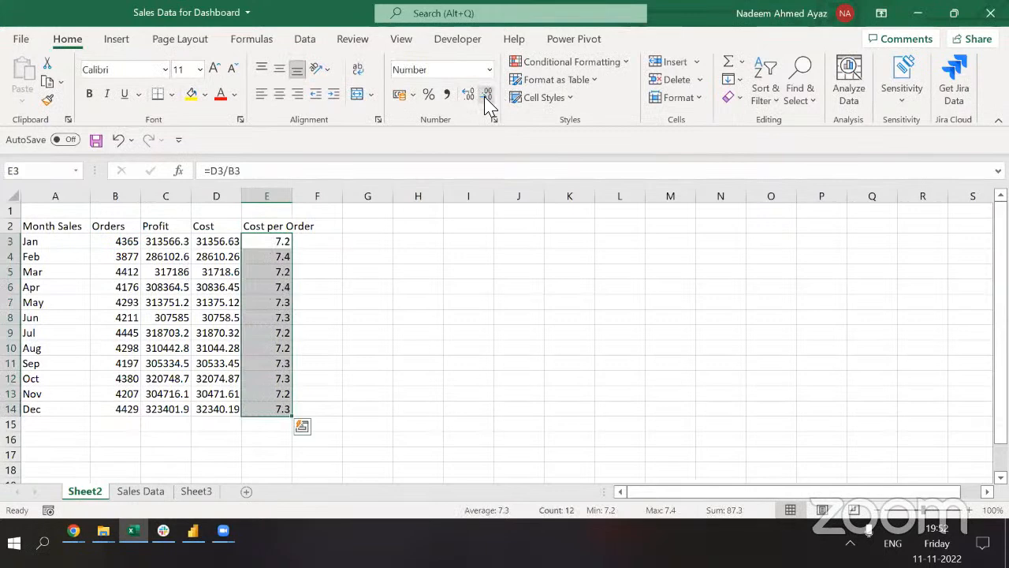
Move the whole Cost per Order column to between the Orders and Profit columns.
{"action": "key", "text": "Up"}
{"action": "key", "text": "ctrl+space"}
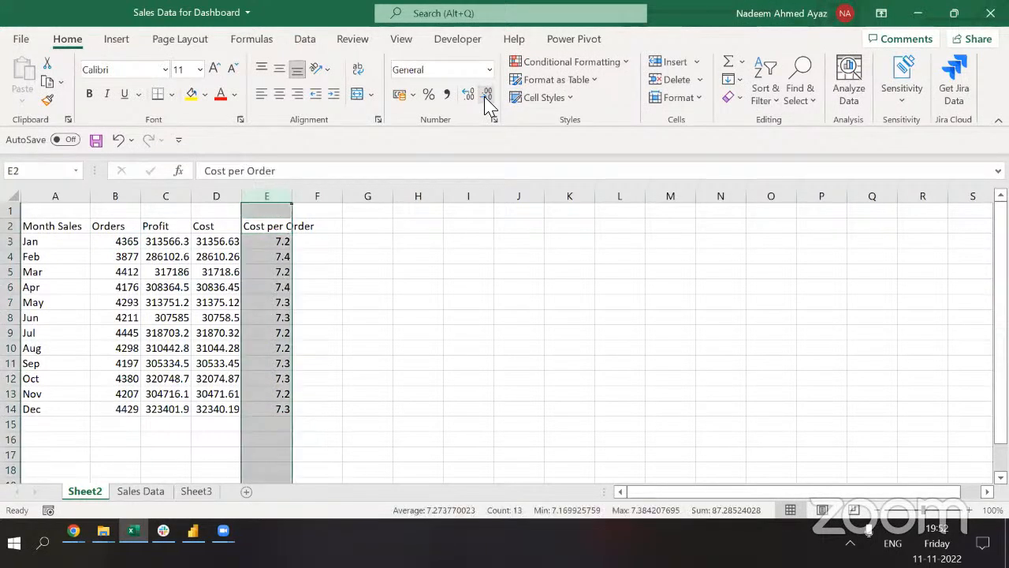
{"action": "key", "text": "ctrl+c"}
{"action": "key", "text": "Left"}
{"action": "key", "text": "Left"}
{"action": "key", "text": "ctrl+space"}
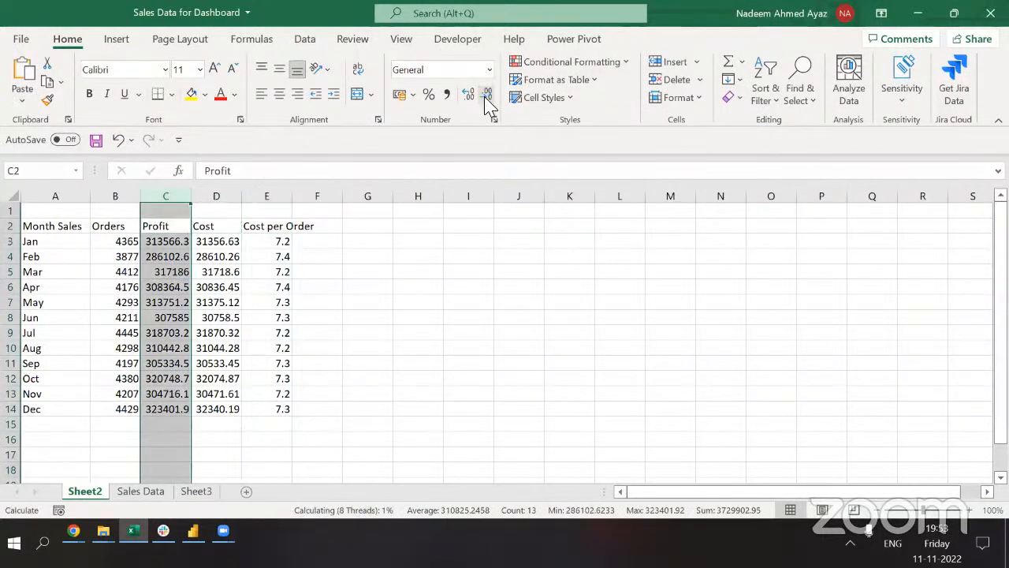
{"action": "key", "text": "ctrl+shift+plus"}
AutoFit the column widths of the whole monthly table, A2:E14, to its contents.
{"action": "key", "text": "Up"}
{"action": "key", "text": "Down"}
{"action": "key", "text": "Left"}
{"action": "key", "text": "Left"}
{"action": "key", "text": "ctrl+shift+Right"}
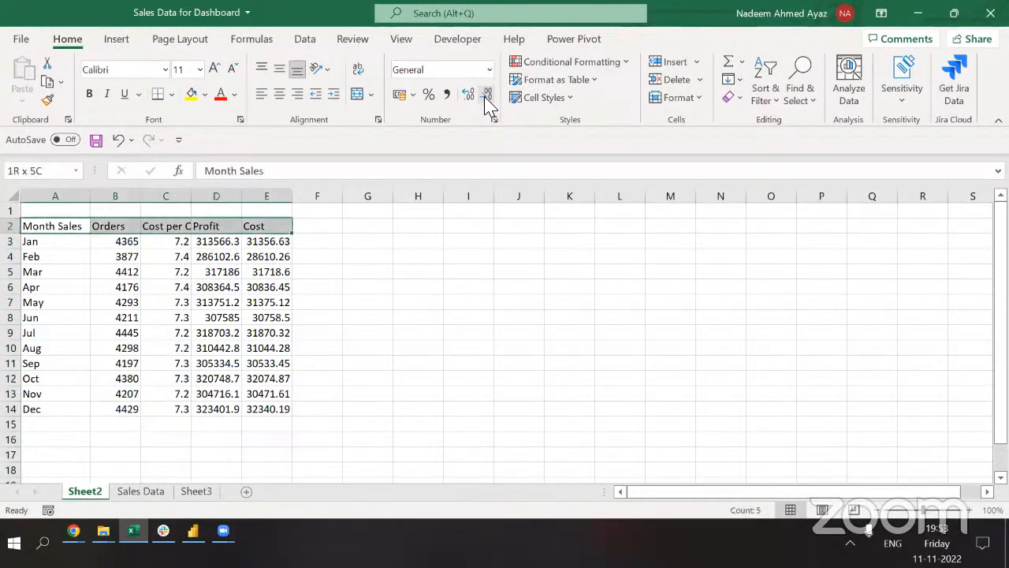
{"action": "key", "text": "ctrl+shift+Down"}
{"action": "key", "text": "alt+o"}
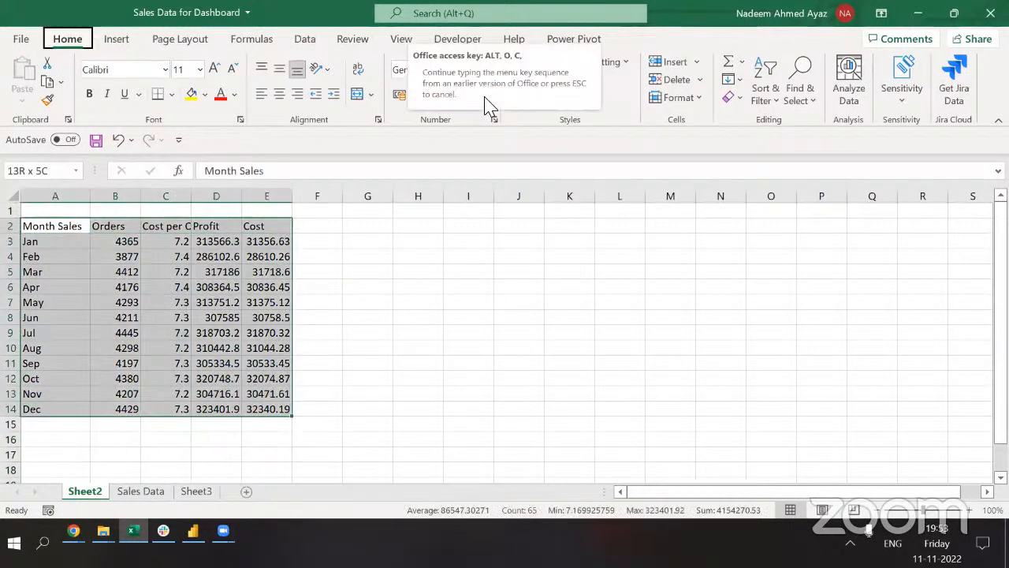
{"action": "key", "text": "c"}
{"action": "key", "text": "a"}
Move the Cost per Order and Profit columns together to between Month Sales and Orders.
{"action": "key", "text": "ctrl+Home"}
{"action": "key", "text": "Down"}
{"action": "key", "text": "Right"}
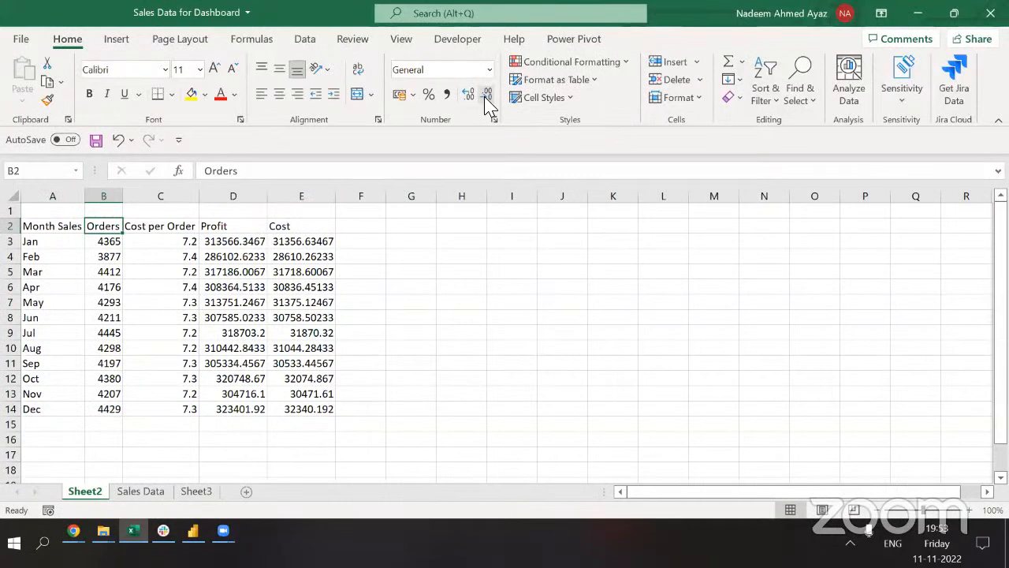
{"action": "key", "text": "Right"}
{"action": "key", "text": "Left"}
{"action": "key", "text": "Right"}
{"action": "key", "text": "Right"}
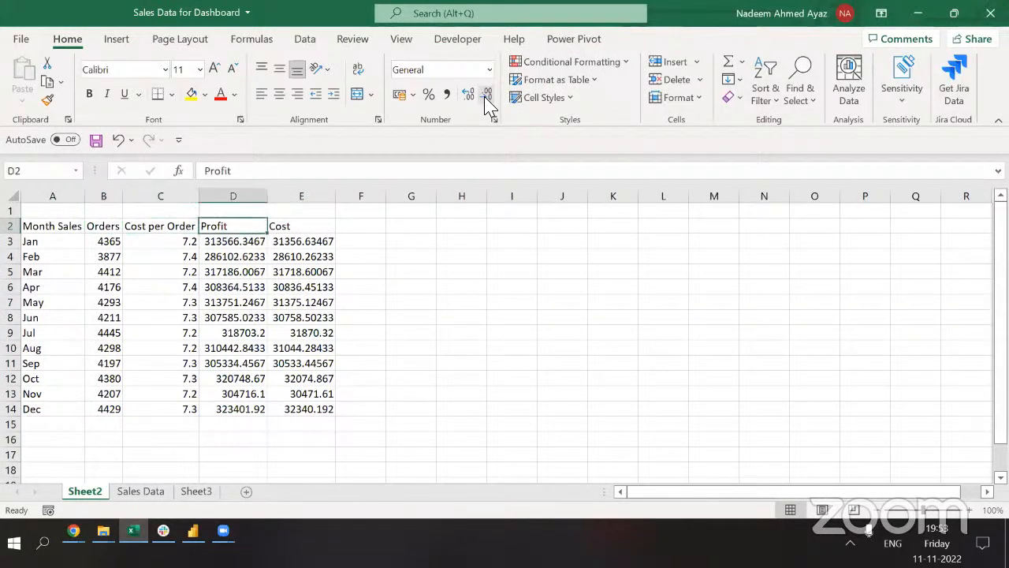
{"action": "key", "text": "ctrl+space"}
{"action": "key", "text": "shift+Left"}
{"action": "key", "text": "ctrl+c"}
{"action": "key", "text": "Left"}
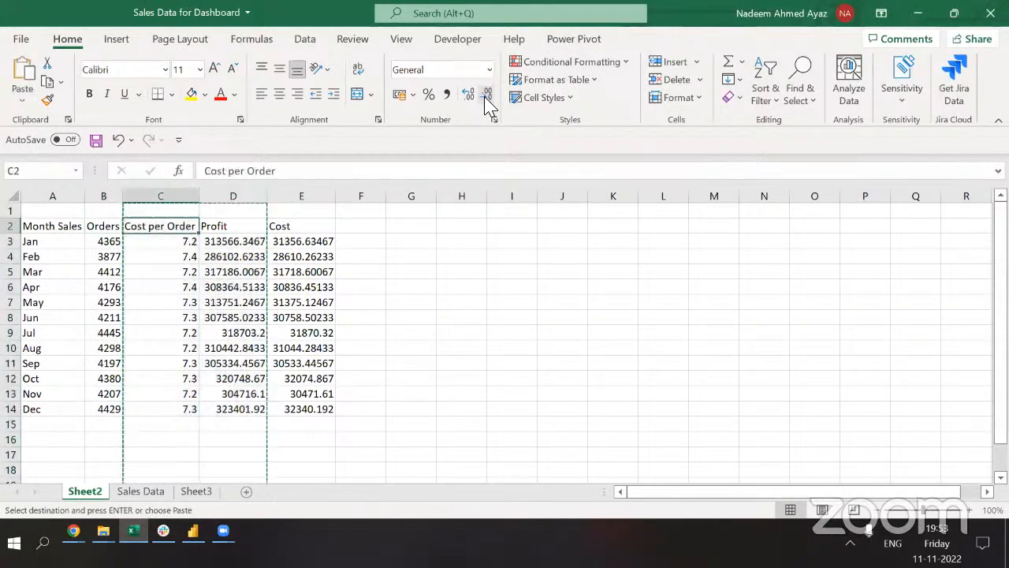
{"action": "key", "text": "Left"}
{"action": "key", "text": "ctrl+space"}
{"action": "key", "text": "ctrl+shift+equal"}
{"action": "key", "text": "Up"}
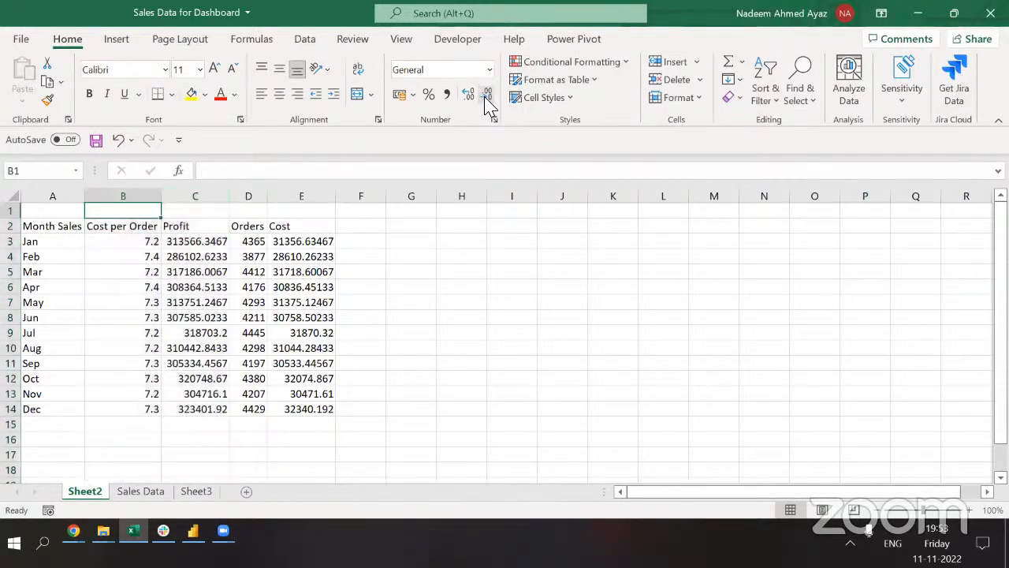
Insert a 2-D clustered column chart of Cost per Order and Profit by month from A2:C14.
{"action": "key", "text": "Down"}
{"action": "key", "text": "Right"}
{"action": "key", "text": "ctrl+shift+Down"}
{"action": "key", "text": "shift+Left"}
{"action": "key", "text": "shift+Left"}
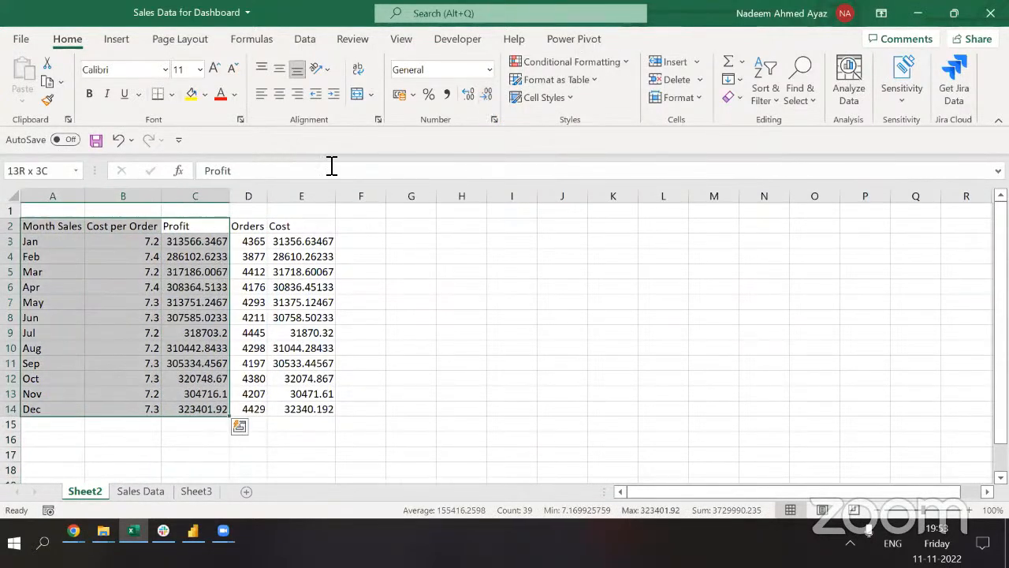
{"action": "left_click", "coordinate": [118, 39]}
{"action": "left_click", "coordinate": [416, 67]}
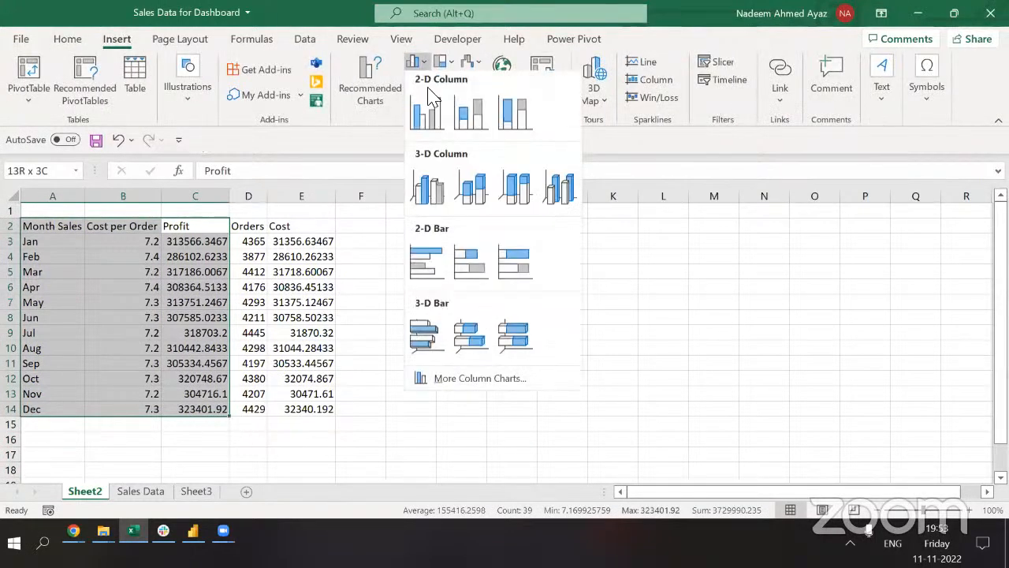
{"action": "left_click", "coordinate": [428, 114]}
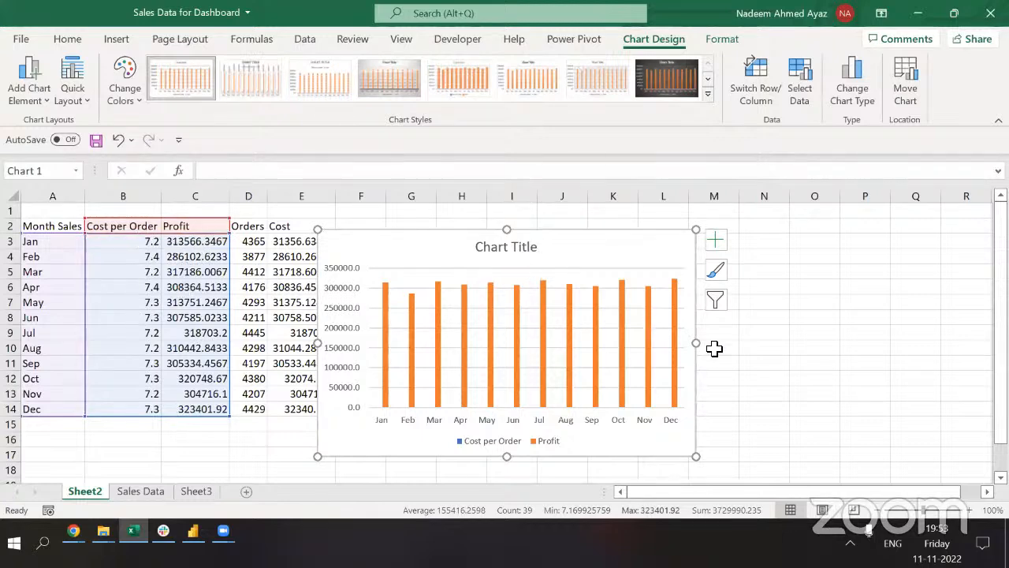
Widen the clustered column chart until it spans roughly the width of columns A to L.
{"action": "left_click_drag", "start_coordinate": [698, 343], "coordinate": [863, 338]}
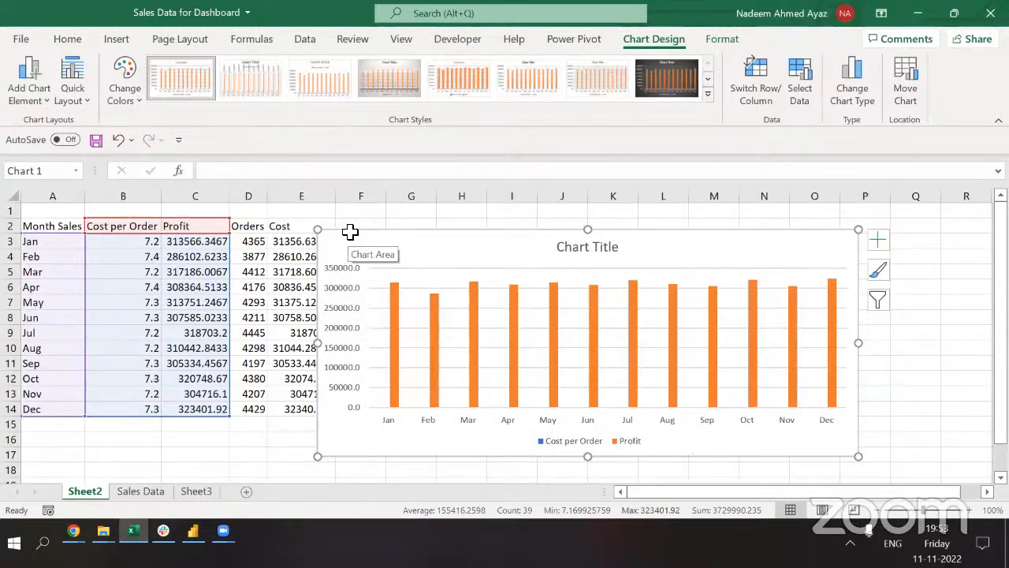
{"action": "left_click", "coordinate": [109, 249]}
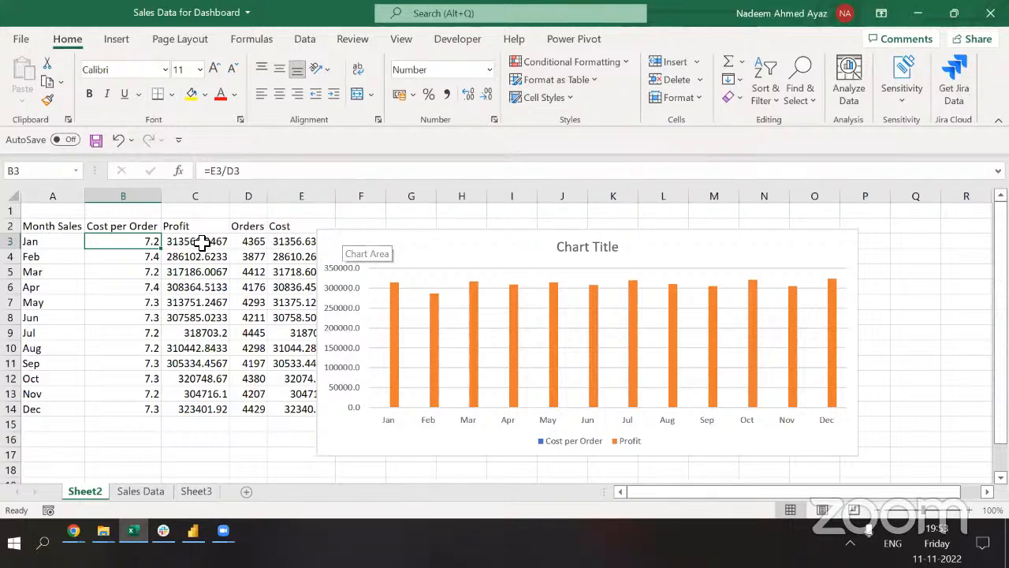
{"action": "left_click", "coordinate": [198, 243]}
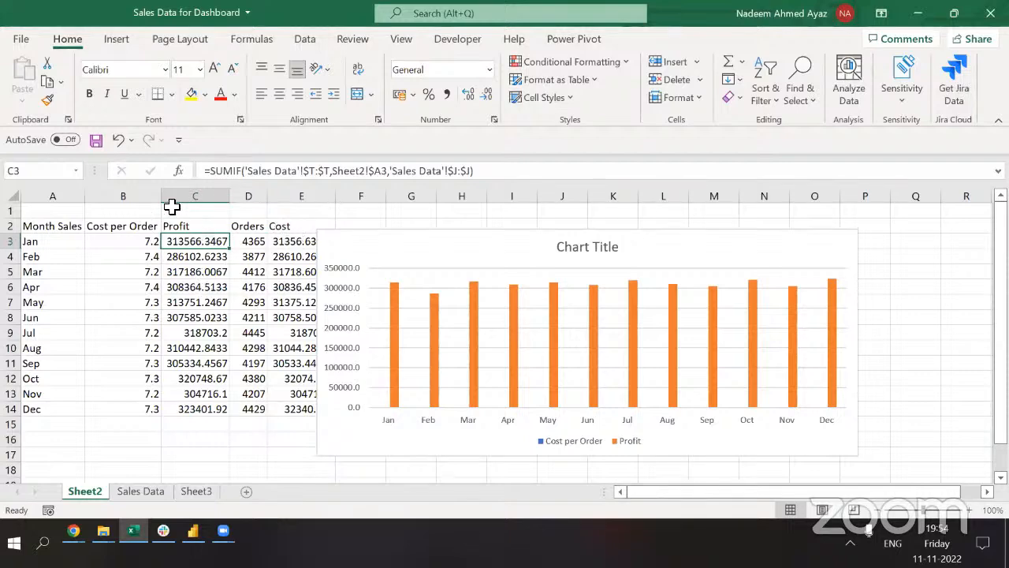
{"action": "left_click_drag", "start_coordinate": [375, 242], "coordinate": [85, 230]}
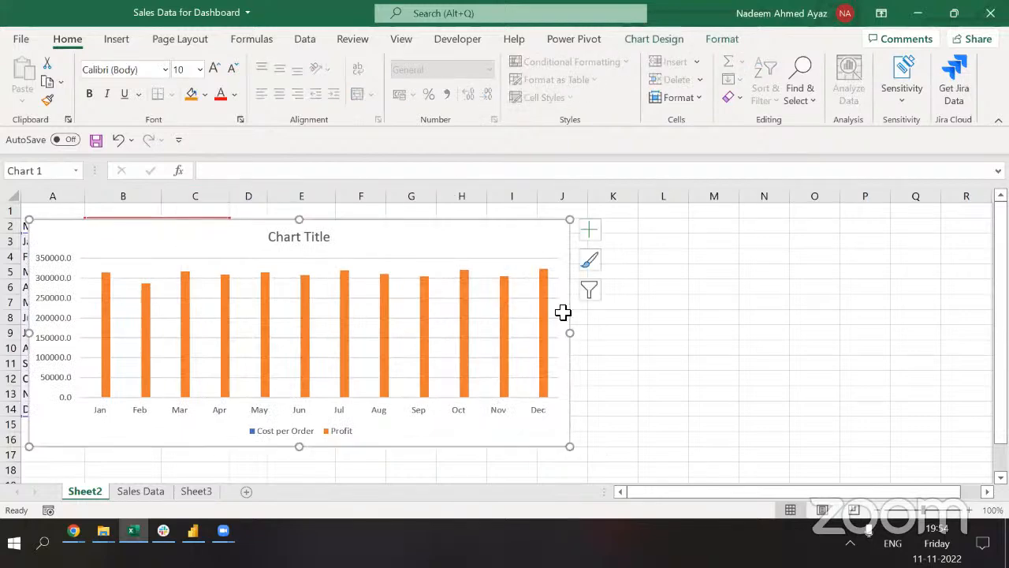
{"action": "left_click_drag", "start_coordinate": [575, 332], "coordinate": [684, 340]}
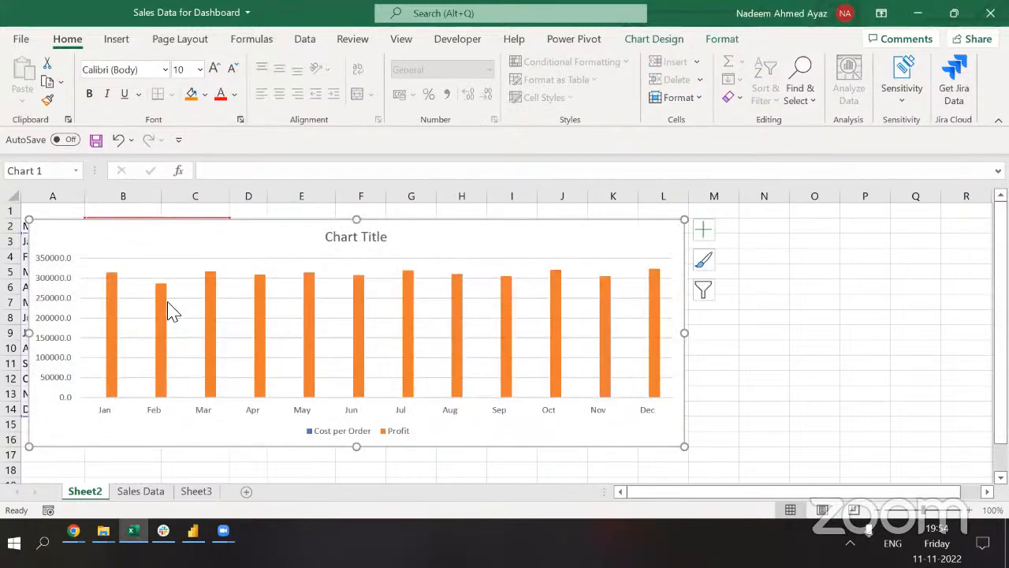
Move the widened chart aside to expose the source table, and back over about columns B to M.
{"action": "left_click_drag", "start_coordinate": [463, 246], "coordinate": [761, 242]}
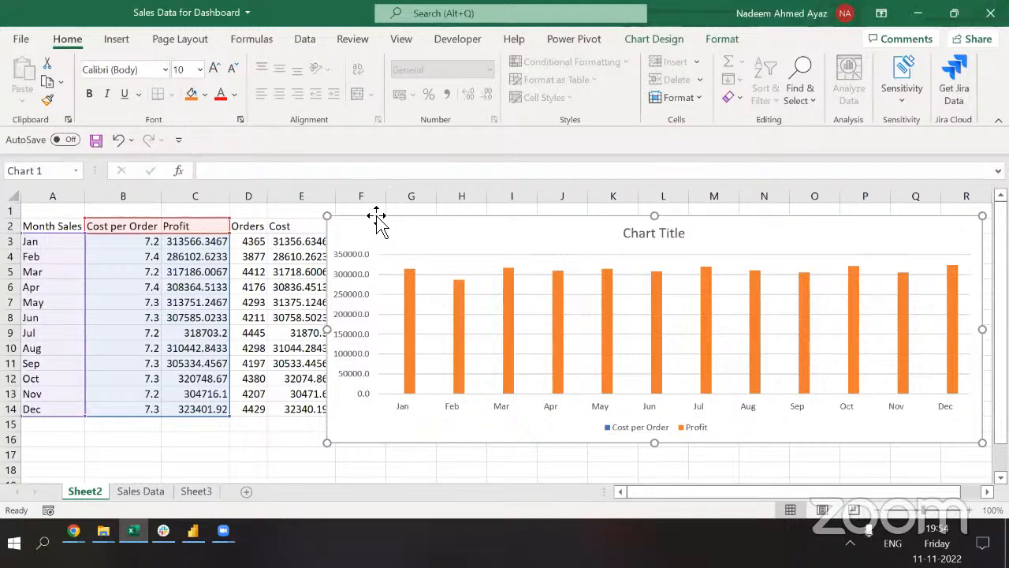
{"action": "left_click_drag", "start_coordinate": [294, 226], "coordinate": [308, 241]}
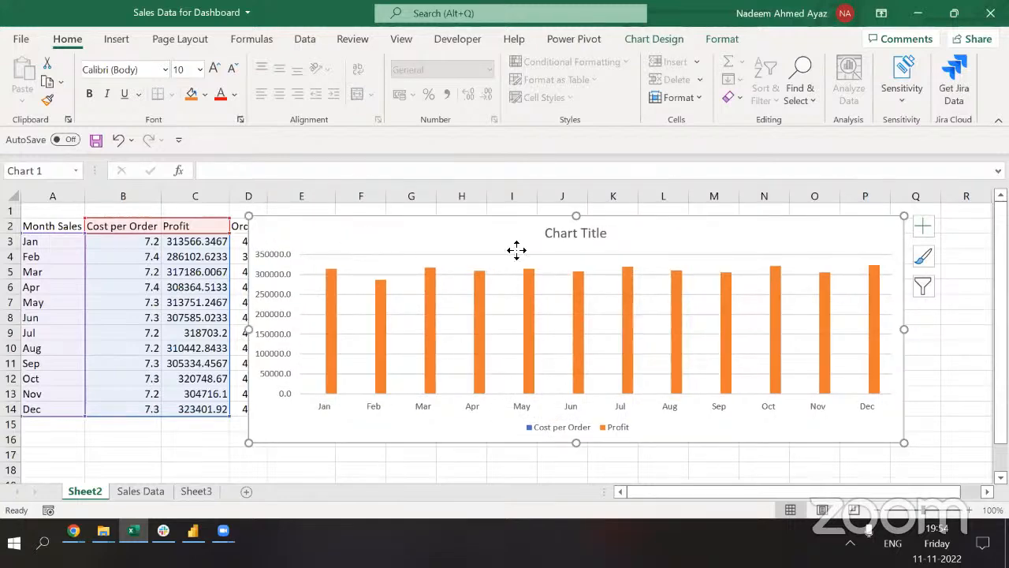
{"action": "left_click_drag", "start_coordinate": [516, 250], "coordinate": [577, 254]}
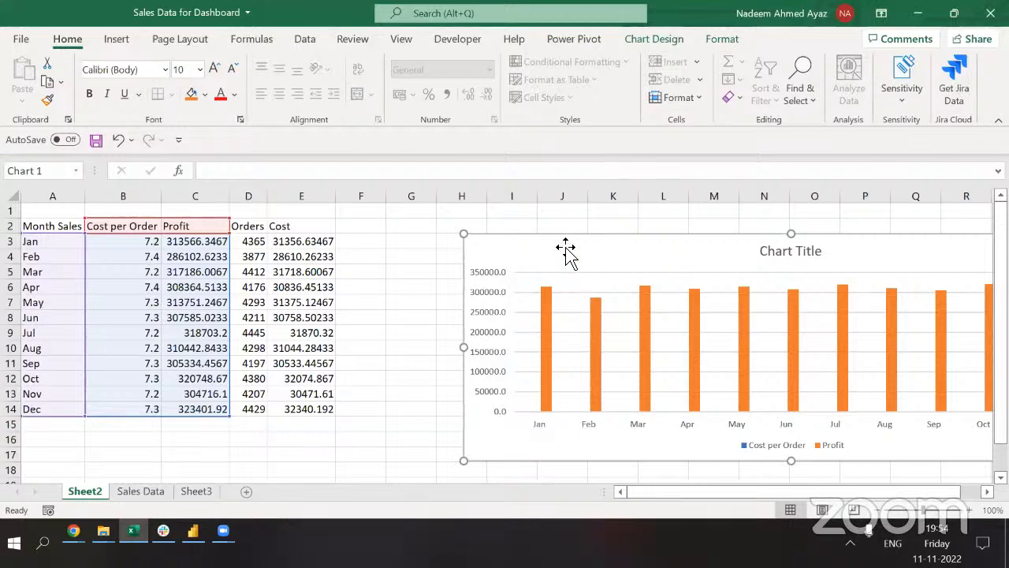
{"action": "left_click_drag", "start_coordinate": [565, 247], "coordinate": [148, 236]}
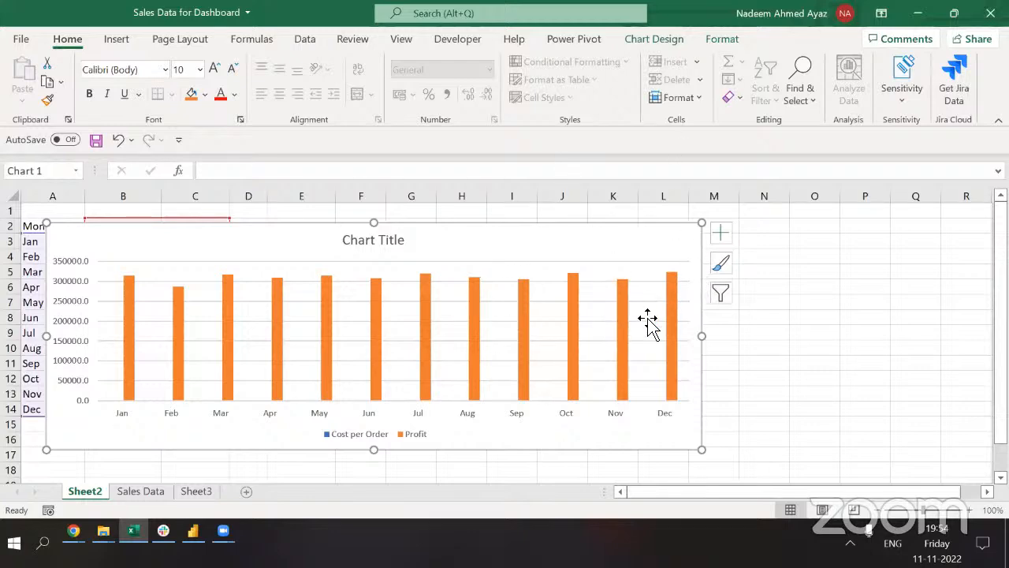
{"action": "left_click_drag", "start_coordinate": [601, 232], "coordinate": [886, 231]}
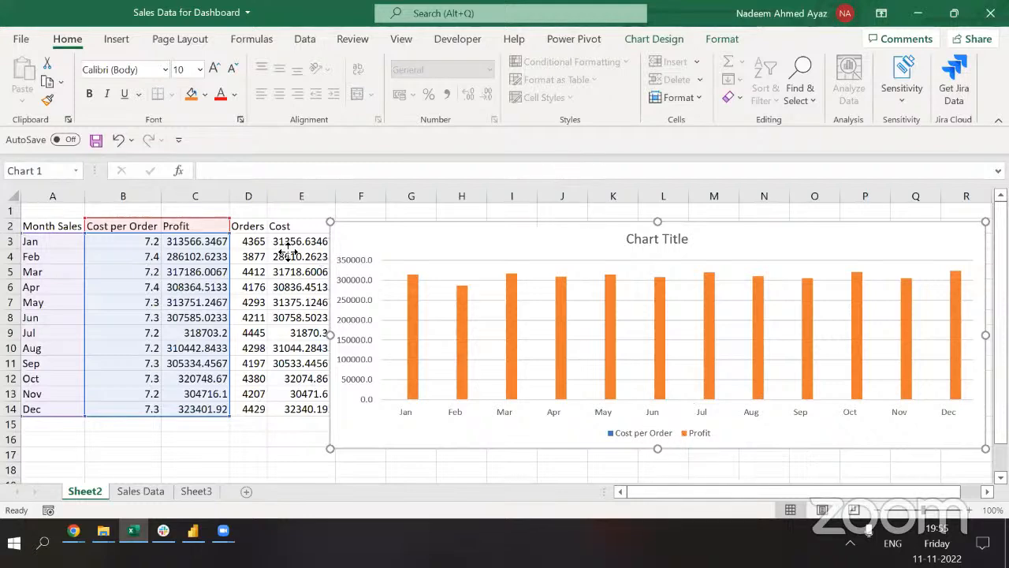
{"action": "left_click_drag", "start_coordinate": [287, 252], "coordinate": [289, 259]}
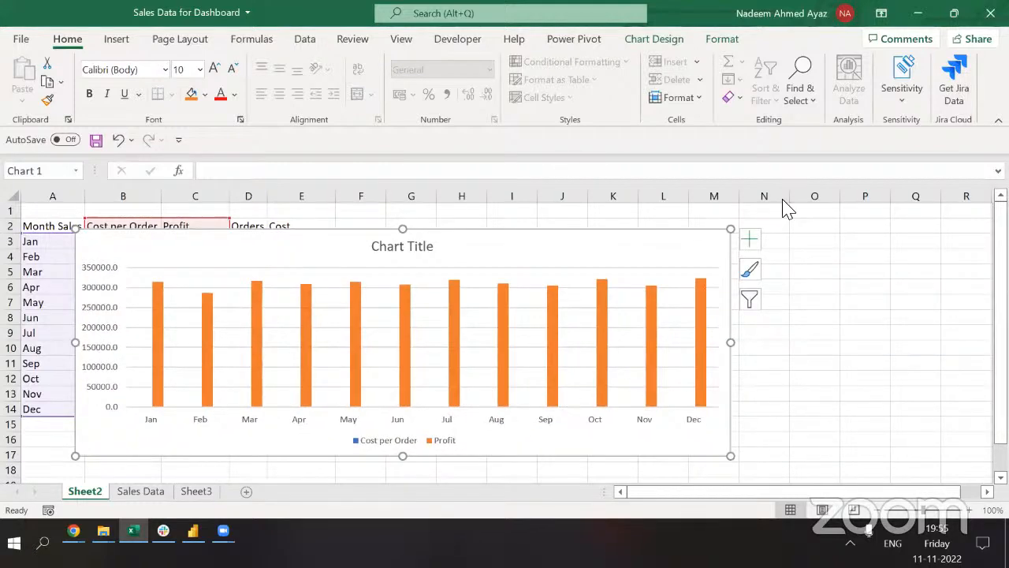
{"action": "left_click", "coordinate": [654, 40]}
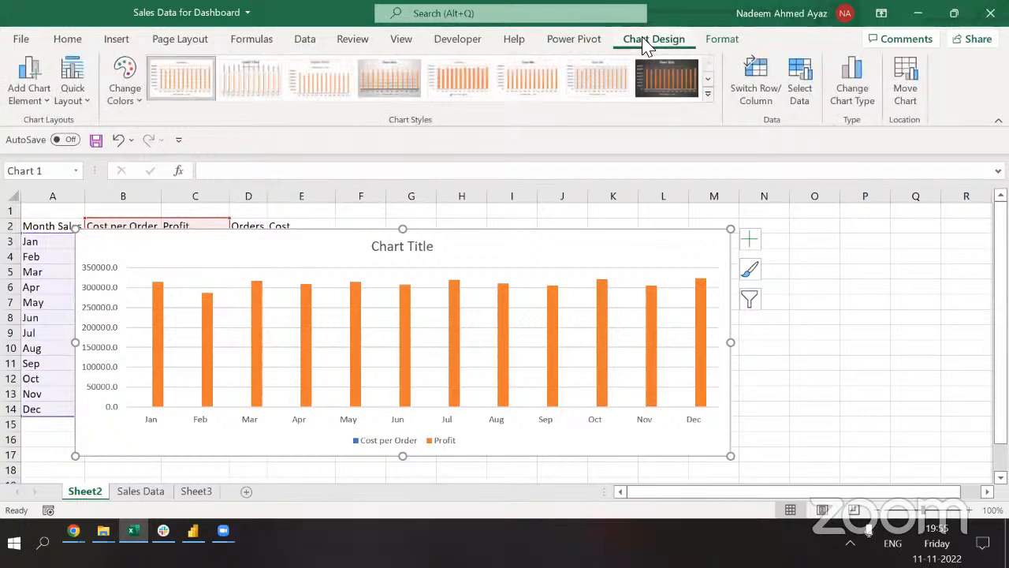
{"action": "left_click", "coordinate": [852, 93]}
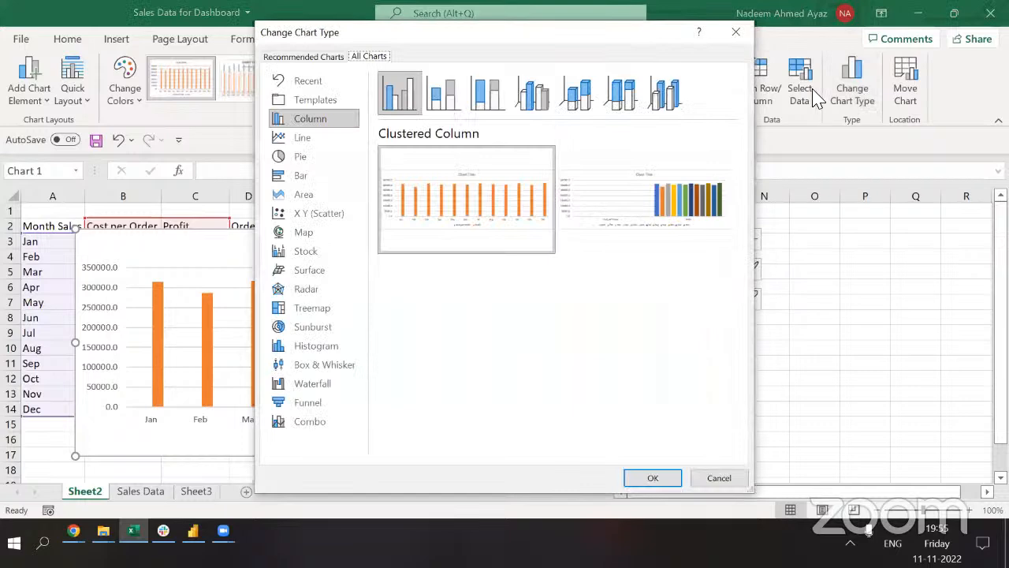
{"action": "left_click", "coordinate": [736, 32]}
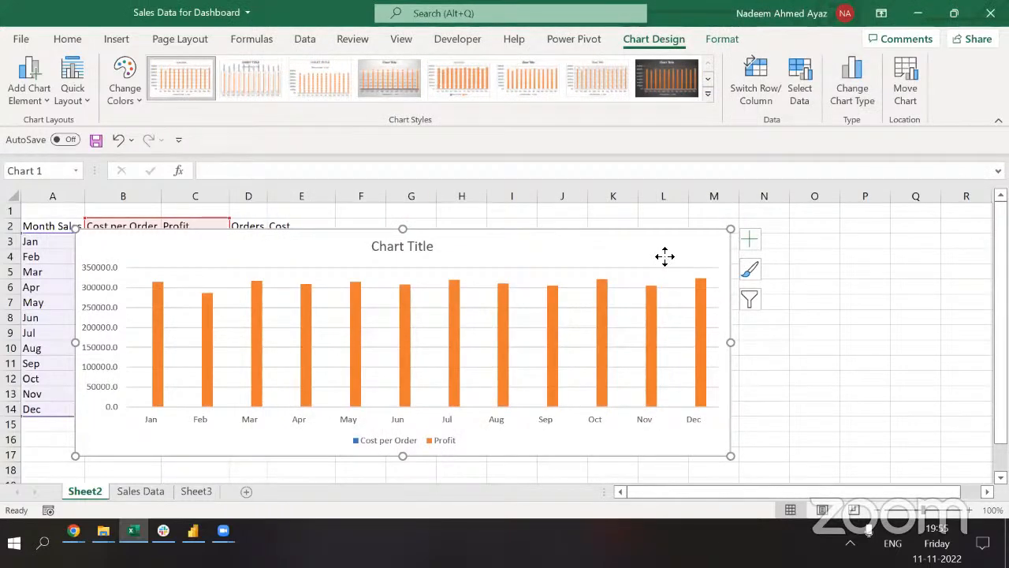
{"action": "right_click", "coordinate": [662, 263]}
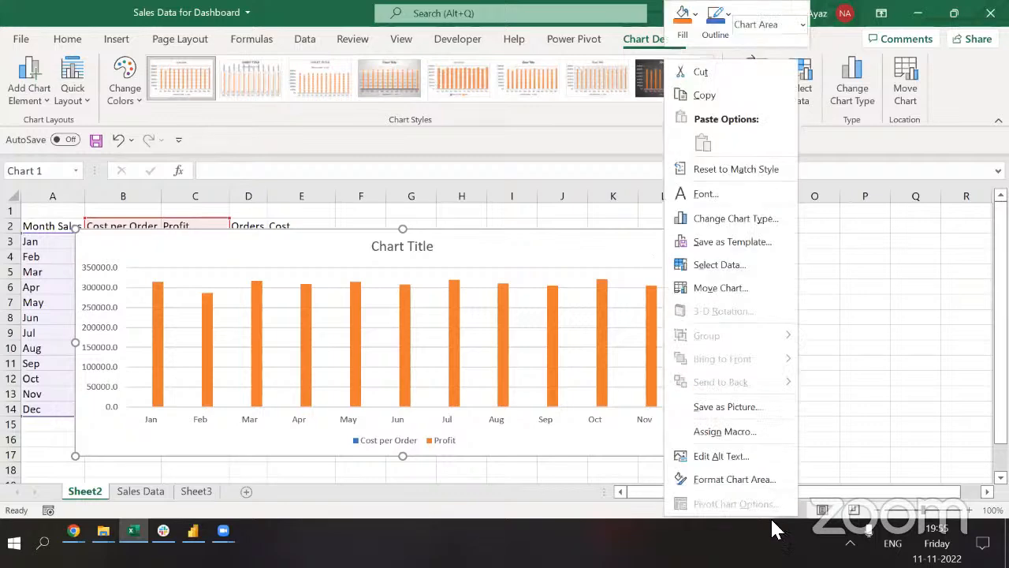
{"action": "left_click", "coordinate": [733, 480]}
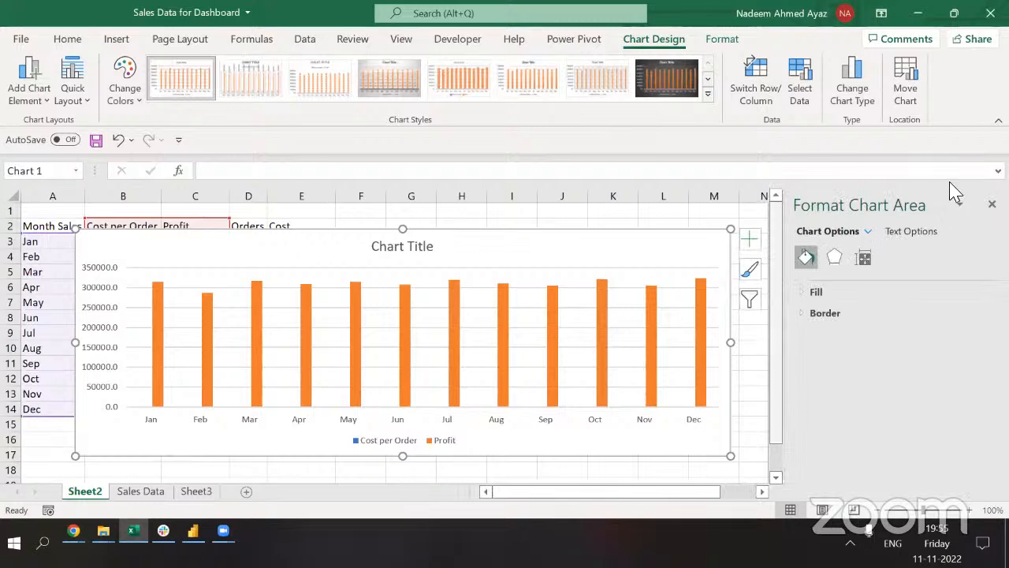
{"action": "left_click", "coordinate": [992, 204]}
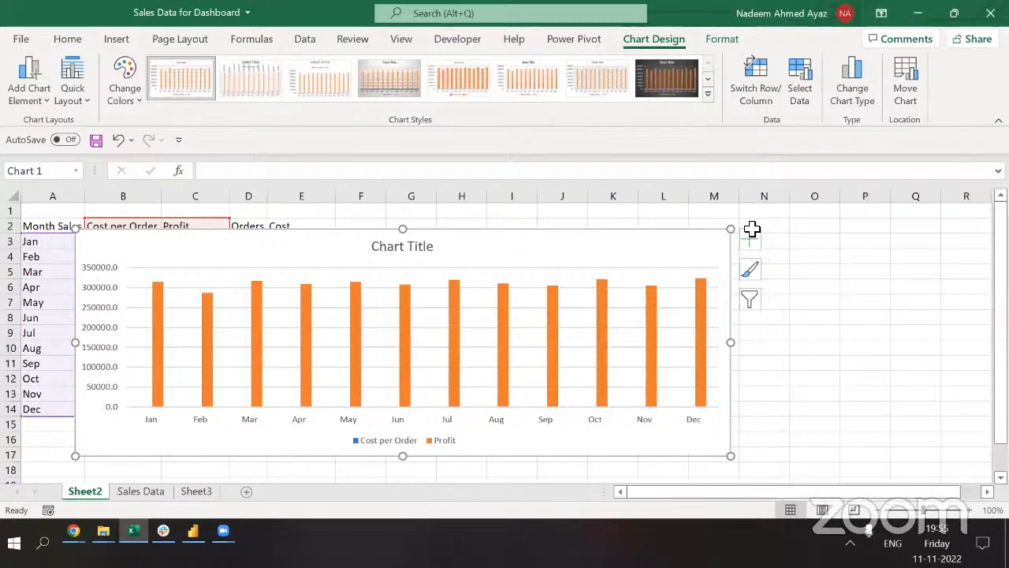
{"action": "right_click", "coordinate": [703, 252]}
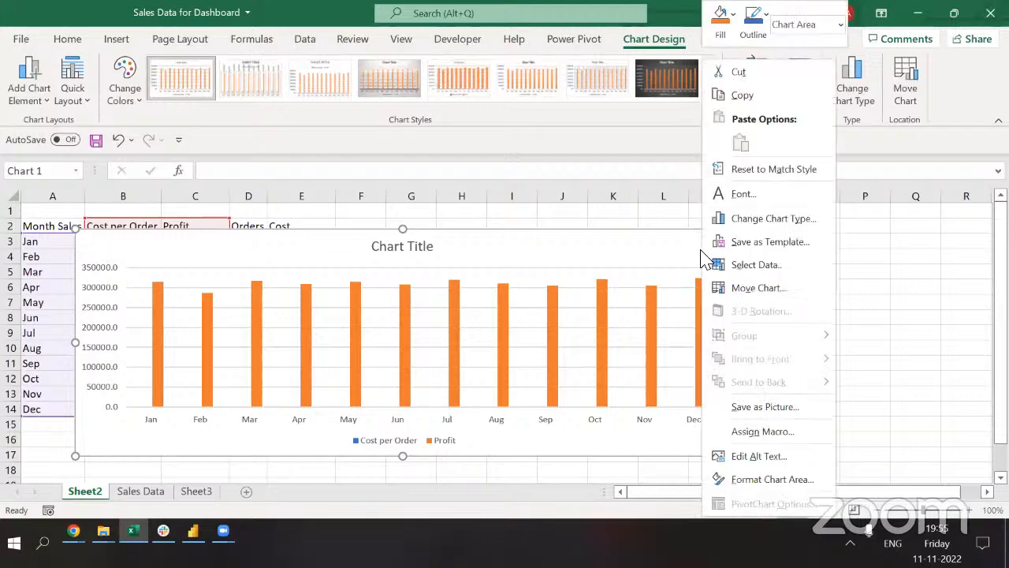
{"action": "left_click", "coordinate": [770, 228]}
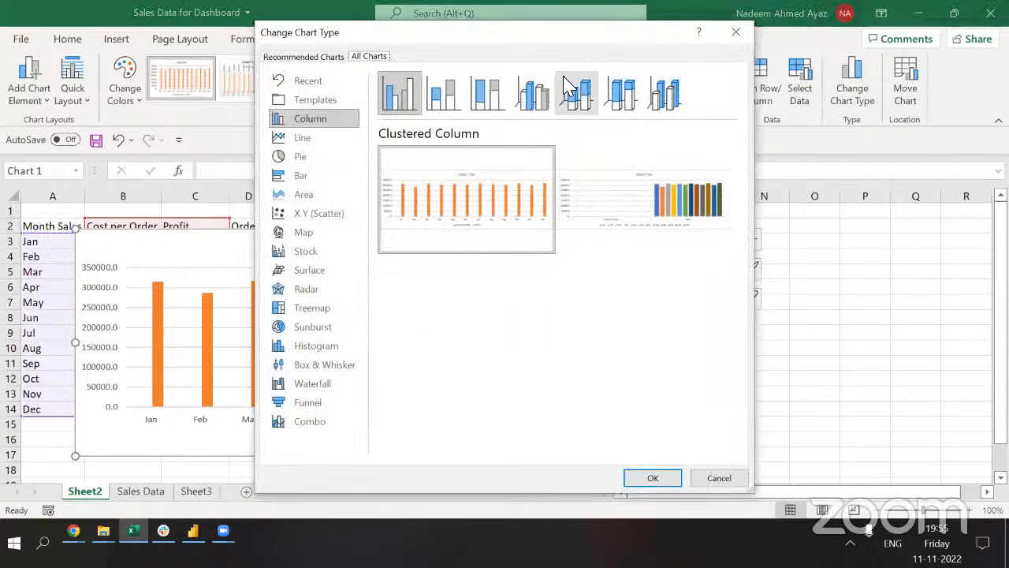
{"action": "left_click", "coordinate": [327, 61]}
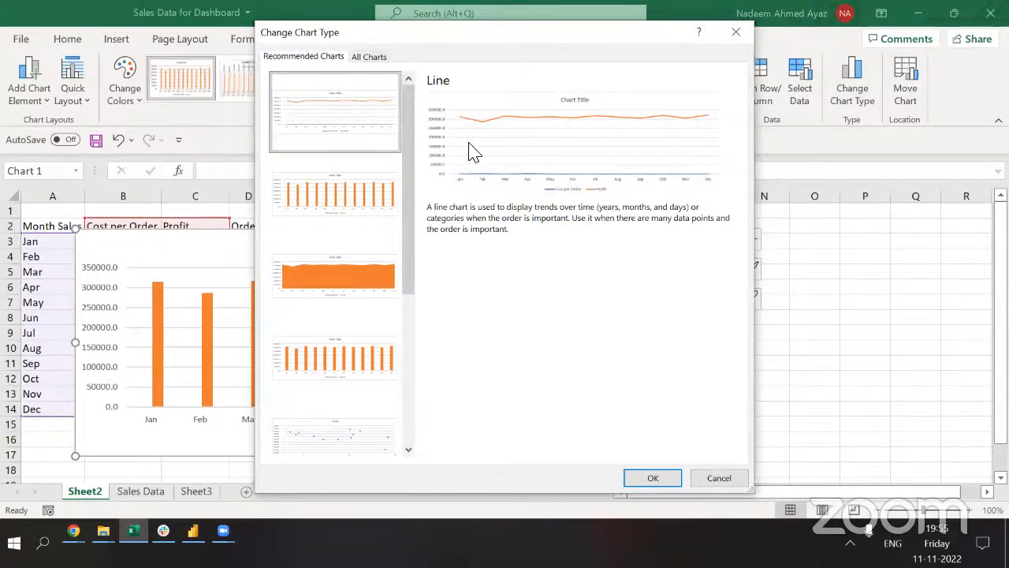
{"action": "left_click", "coordinate": [744, 36]}
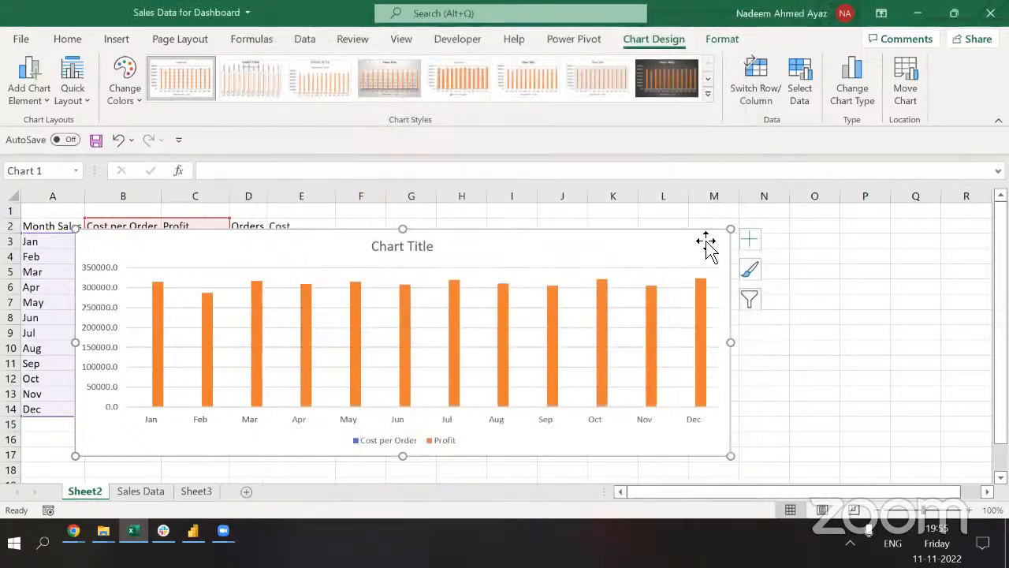
Change the chart to a custom combo with Cost per Order as clustered columns and Profit as a line on the secondary axis.
{"action": "left_click_drag", "start_coordinate": [706, 240], "coordinate": [707, 213]}
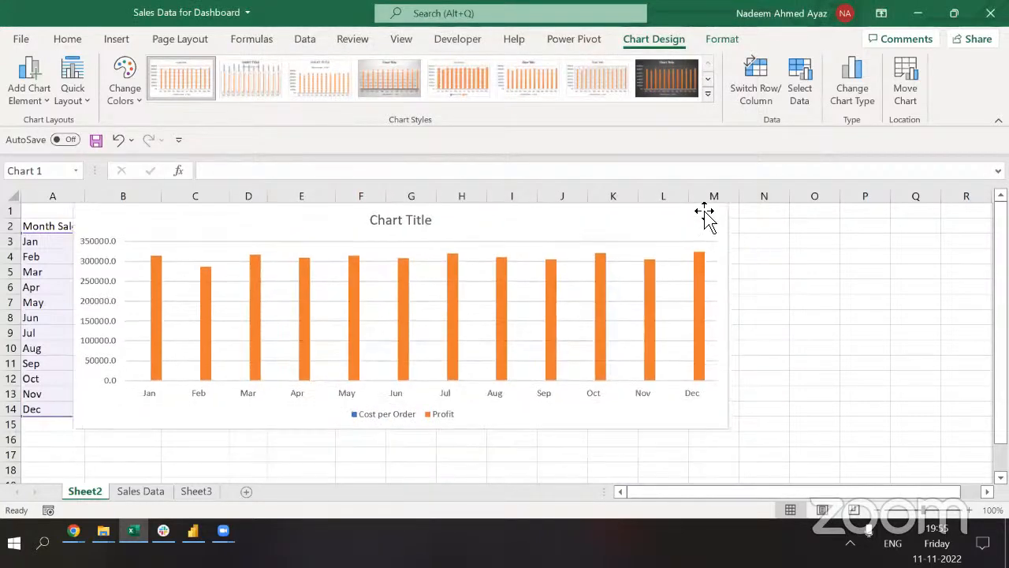
{"action": "left_click", "coordinate": [659, 283]}
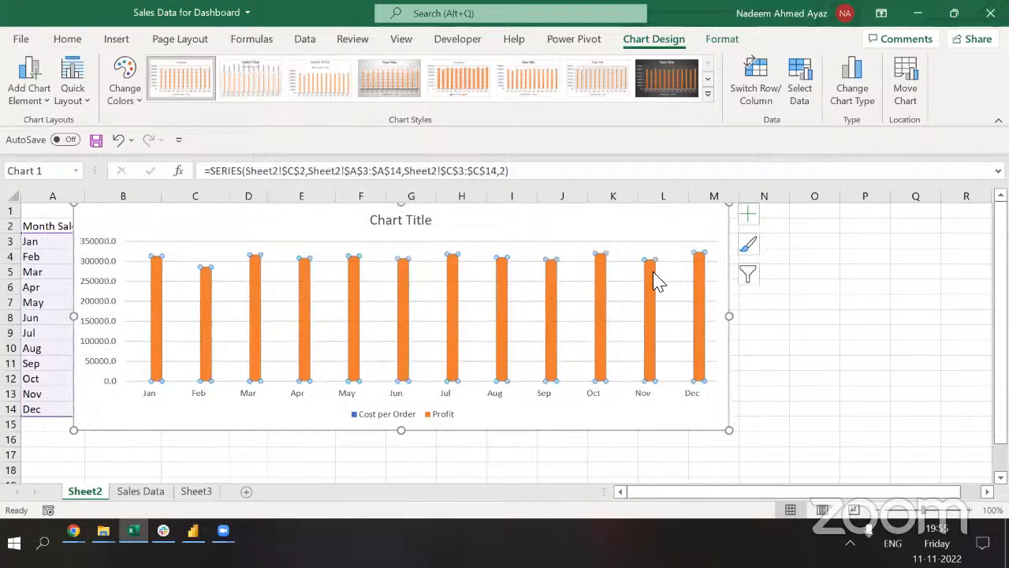
{"action": "left_click", "coordinate": [865, 87]}
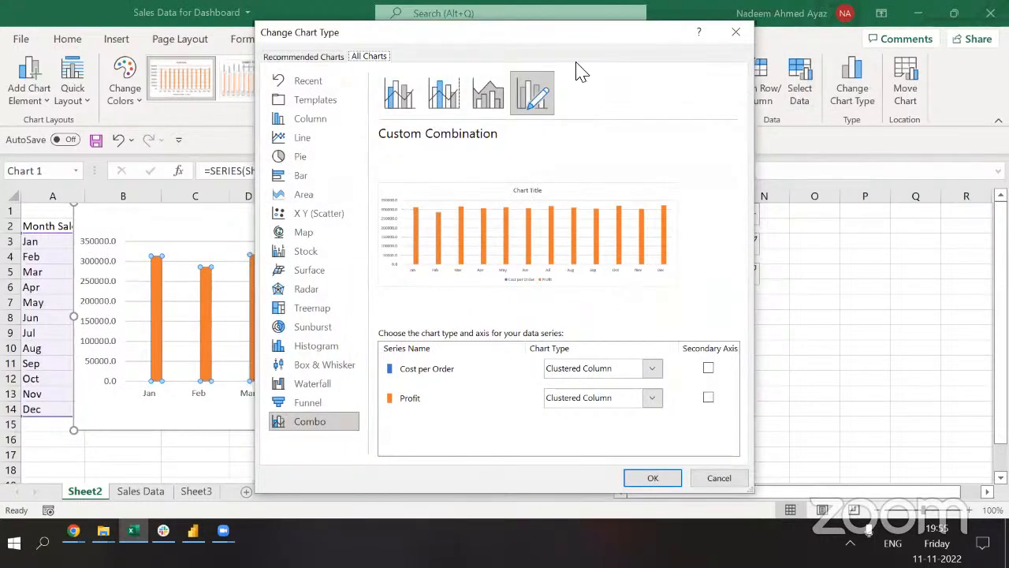
{"action": "left_click_drag", "start_coordinate": [577, 38], "coordinate": [610, 1]}
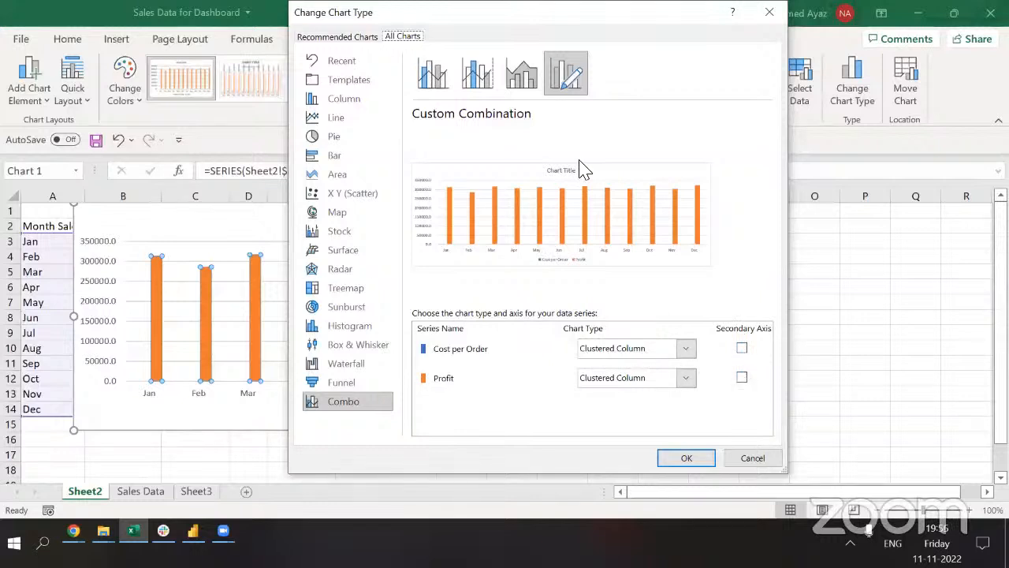
{"action": "left_click", "coordinate": [743, 383]}
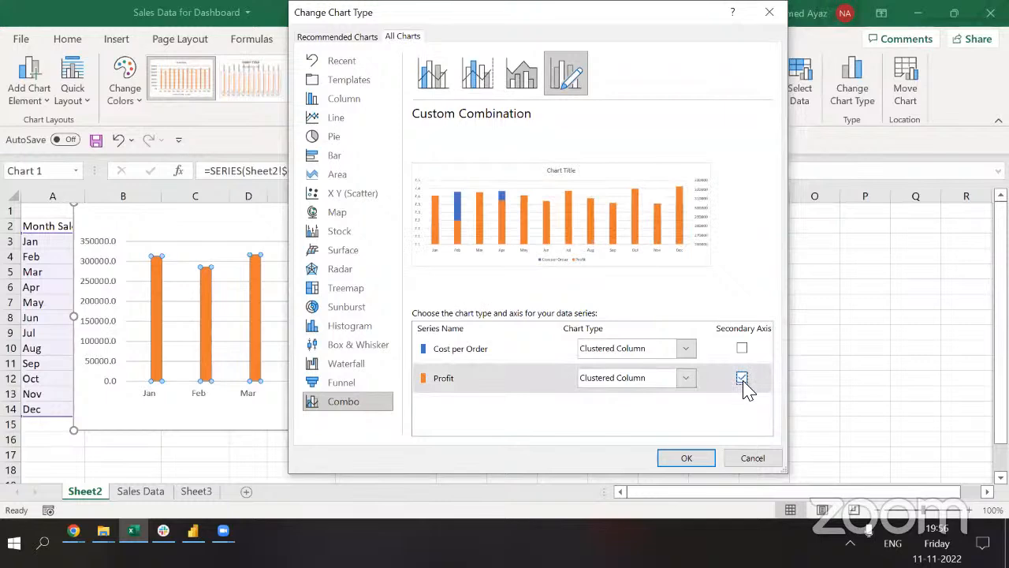
{"action": "left_click", "coordinate": [444, 78]}
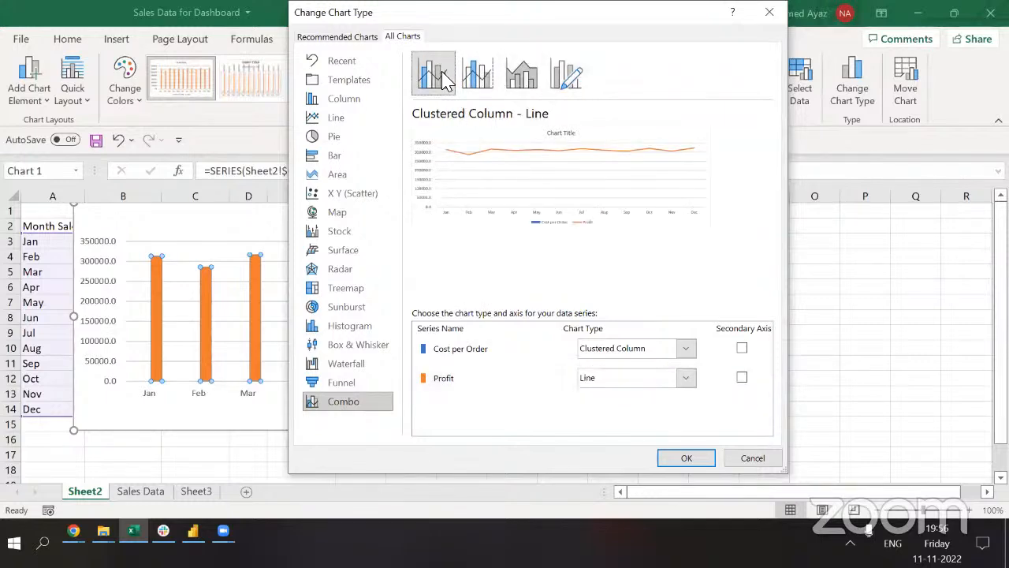
{"action": "left_click", "coordinate": [743, 380]}
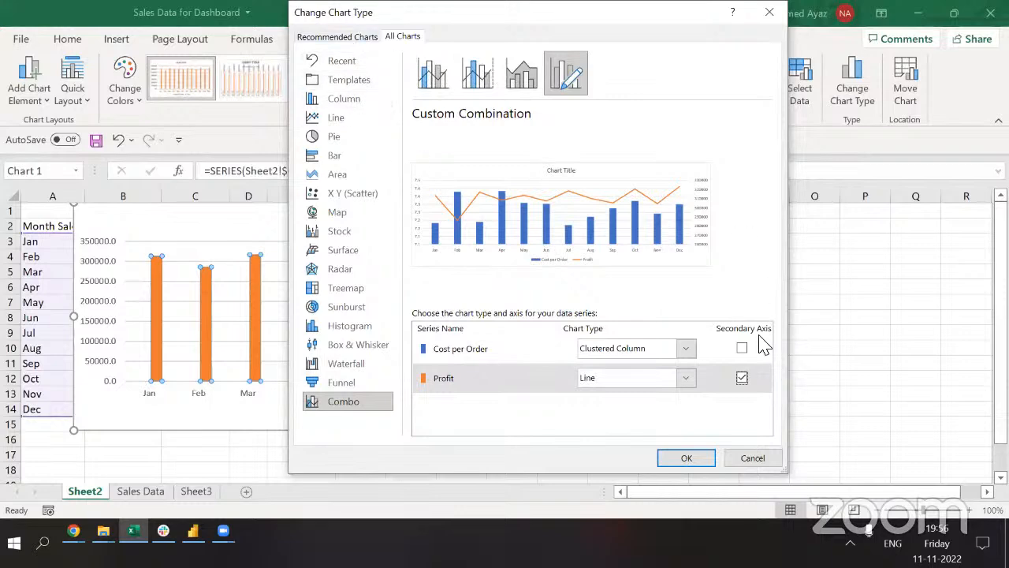
{"action": "left_click_drag", "start_coordinate": [581, 12], "coordinate": [537, 11]}
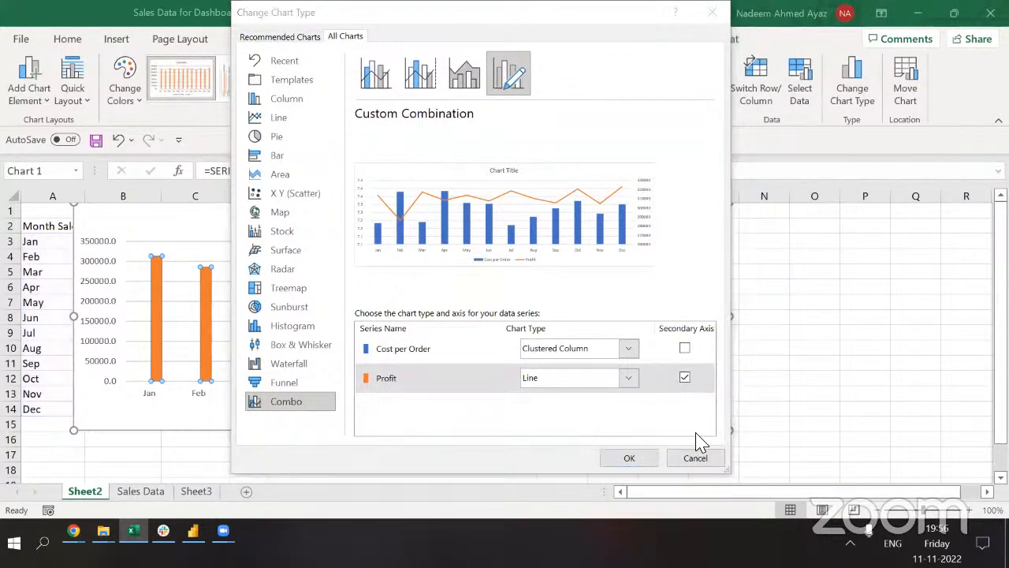
{"action": "left_click", "coordinate": [629, 459]}
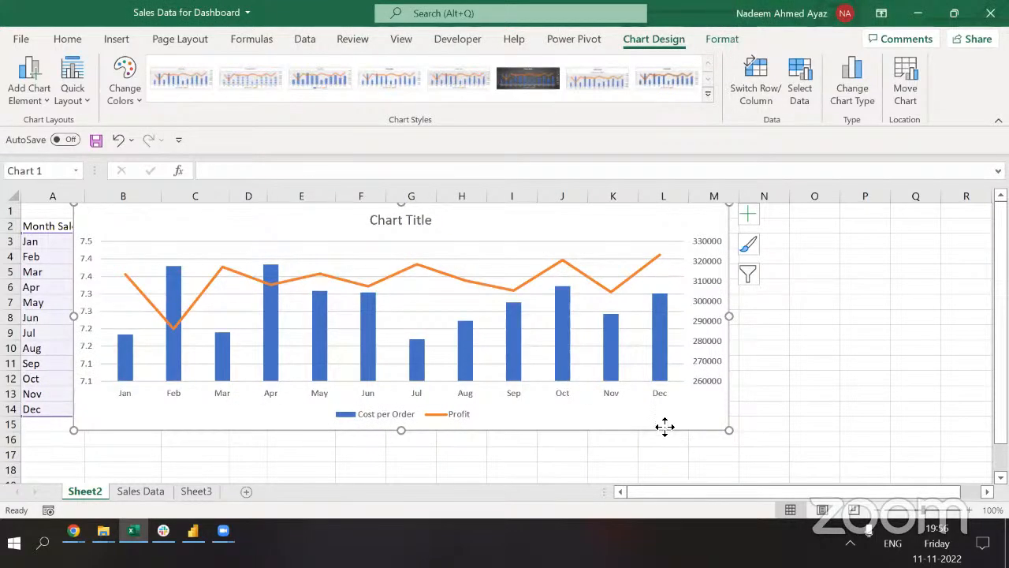
Move the combo chart clear of the Month Sales and Cost per Order data, over about columns C to O.
{"action": "left_click_drag", "start_coordinate": [665, 427], "coordinate": [779, 418]}
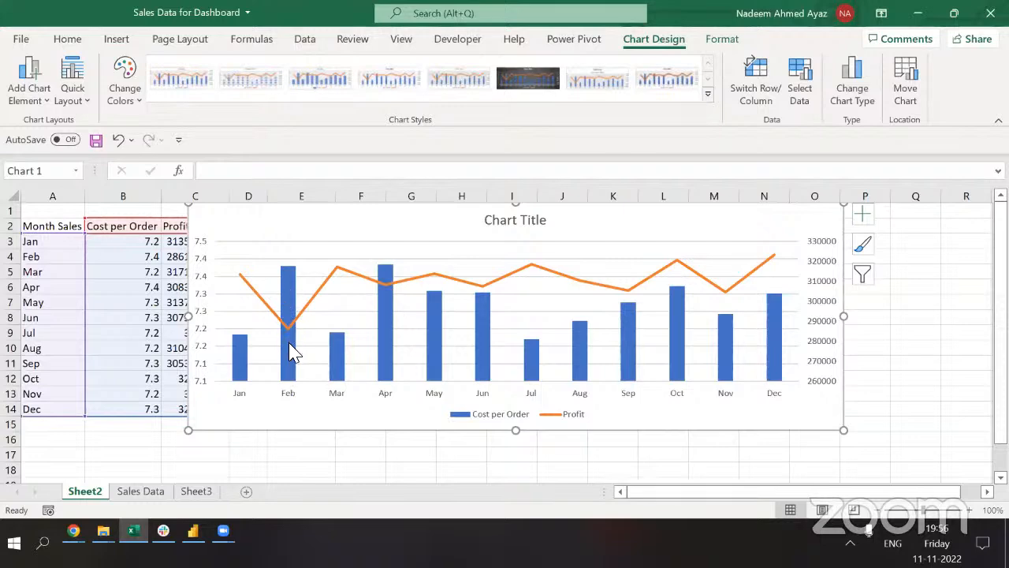
{"action": "mouse_move", "coordinate": [288, 277]}
{"action": "mouse_move", "coordinate": [244, 357]}
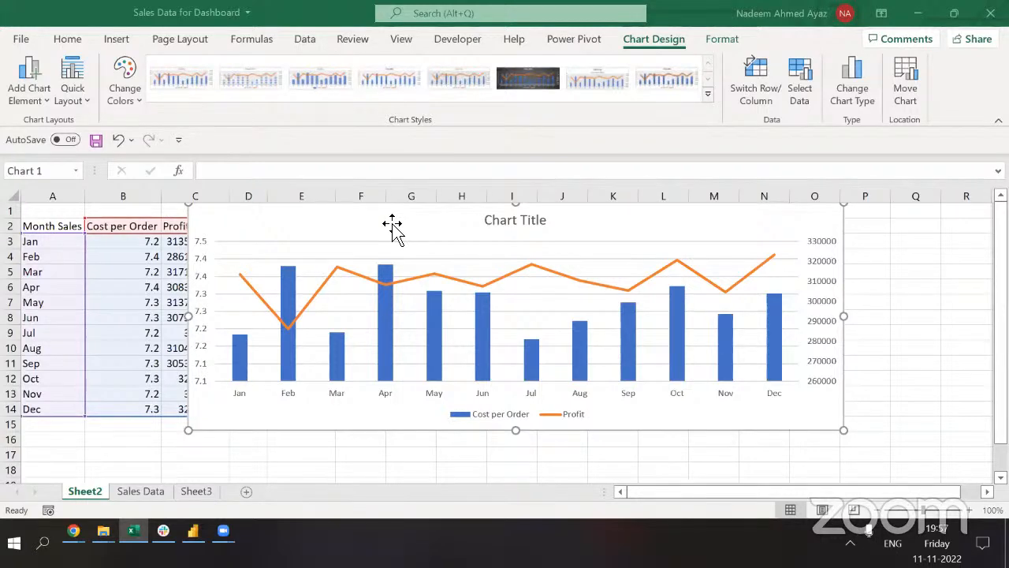
{"action": "double_click", "coordinate": [512, 227]}
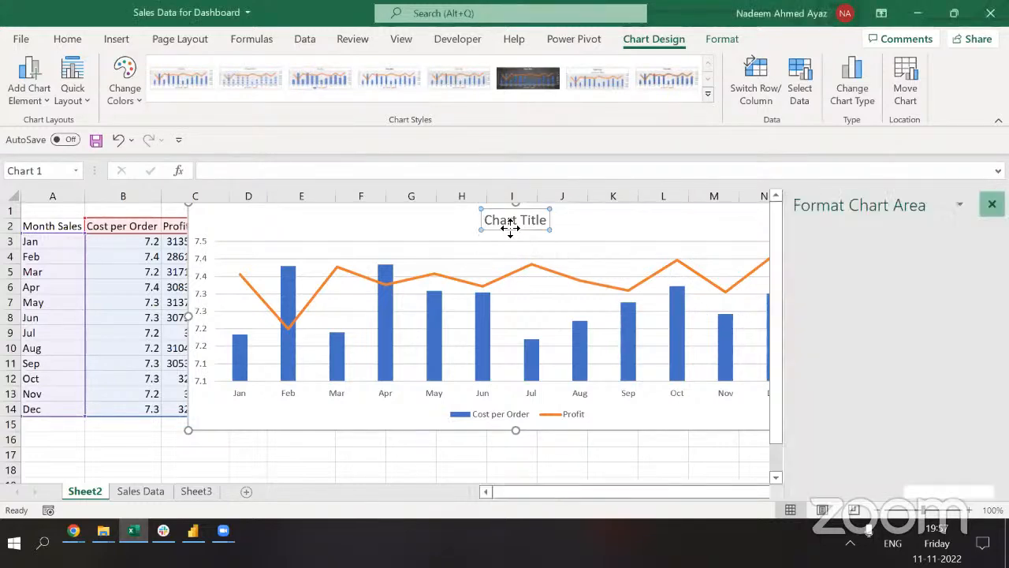
{"action": "left_click", "coordinate": [512, 230]}
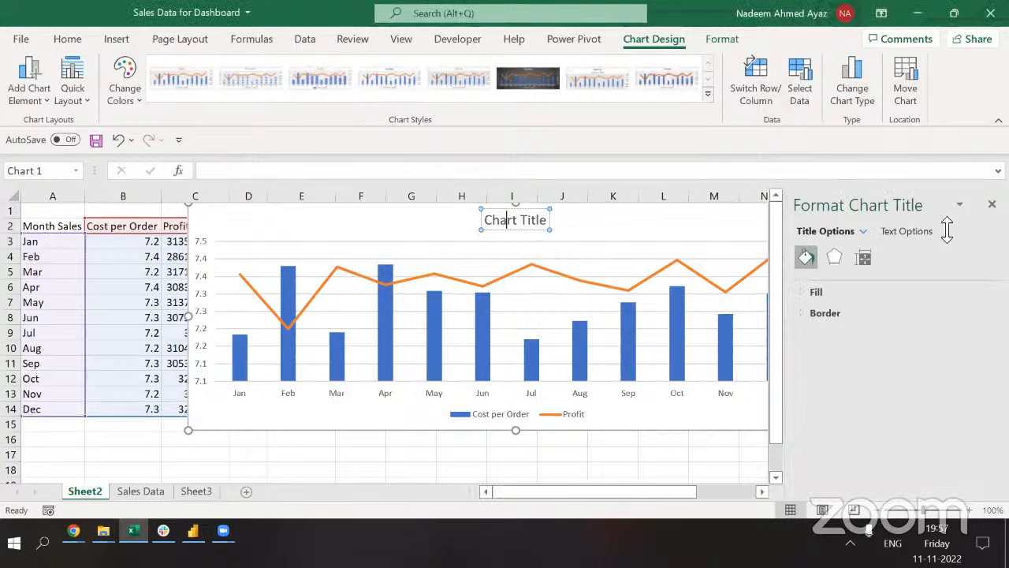
{"action": "left_click", "coordinate": [992, 205]}
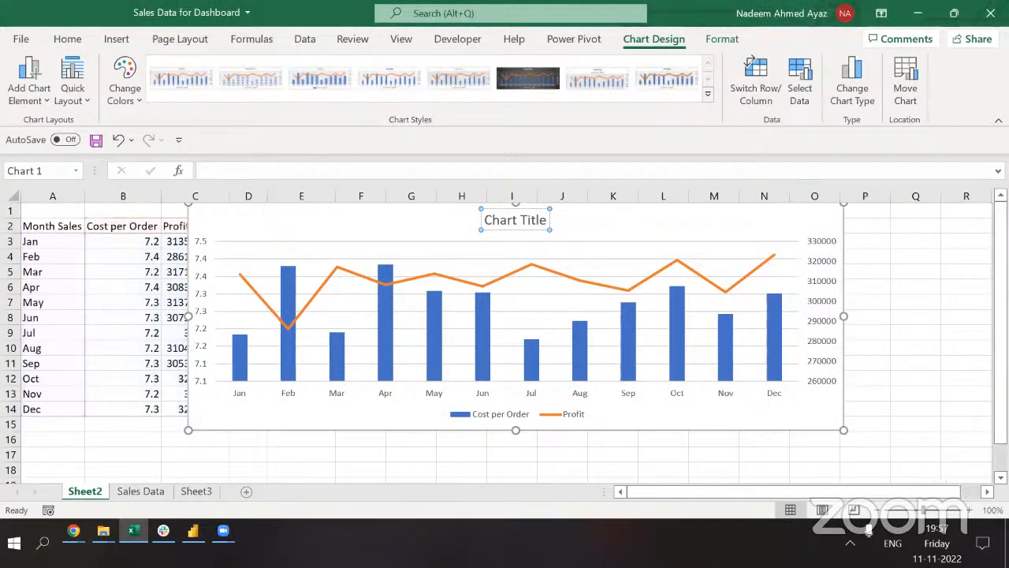
Apply chart Style 8 to the combo chart to give it gradient columns and a thicker shadowed line.
{"action": "left_click", "coordinate": [581, 327]}
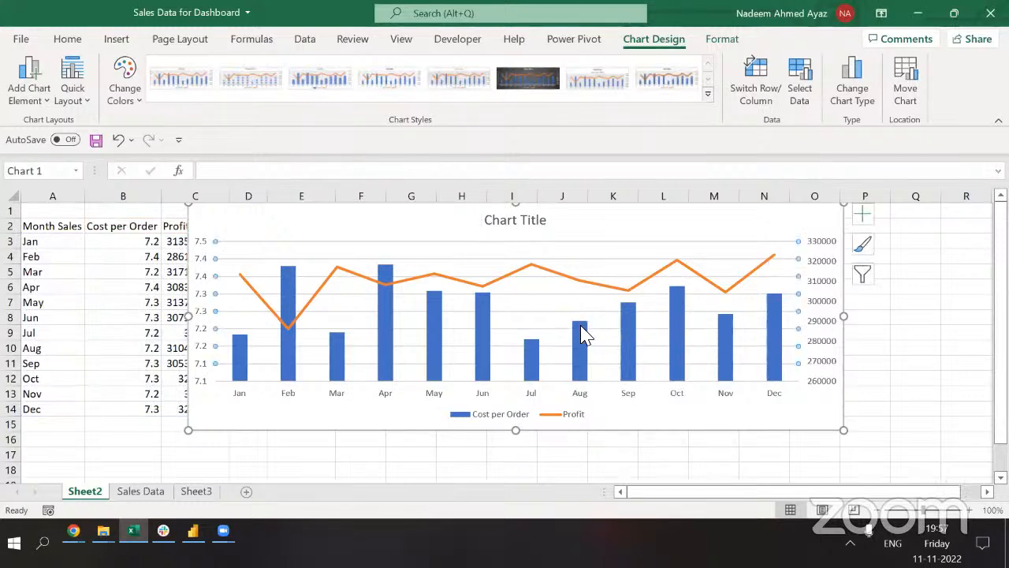
{"action": "left_click", "coordinate": [583, 334]}
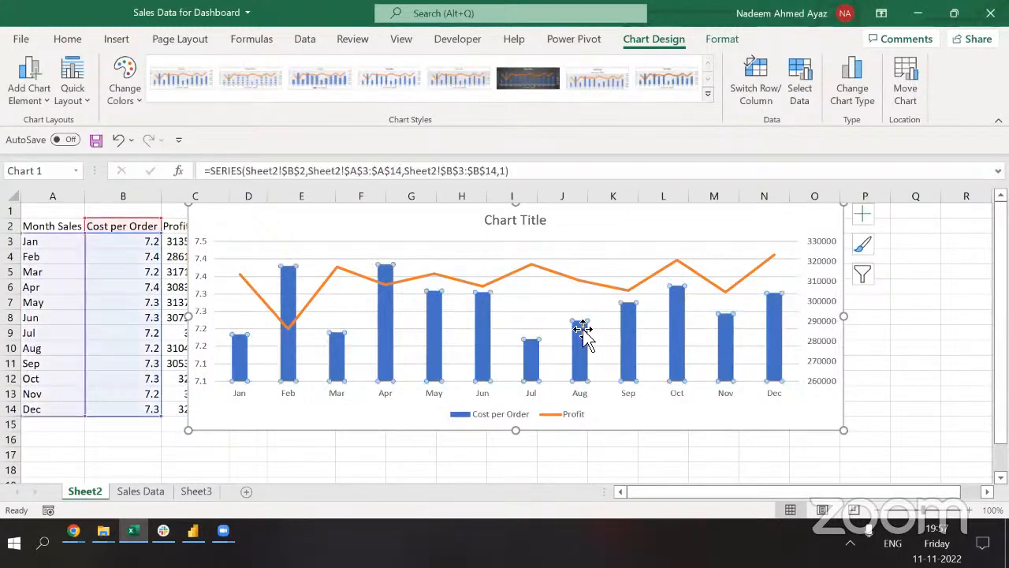
{"action": "left_click", "coordinate": [69, 41]}
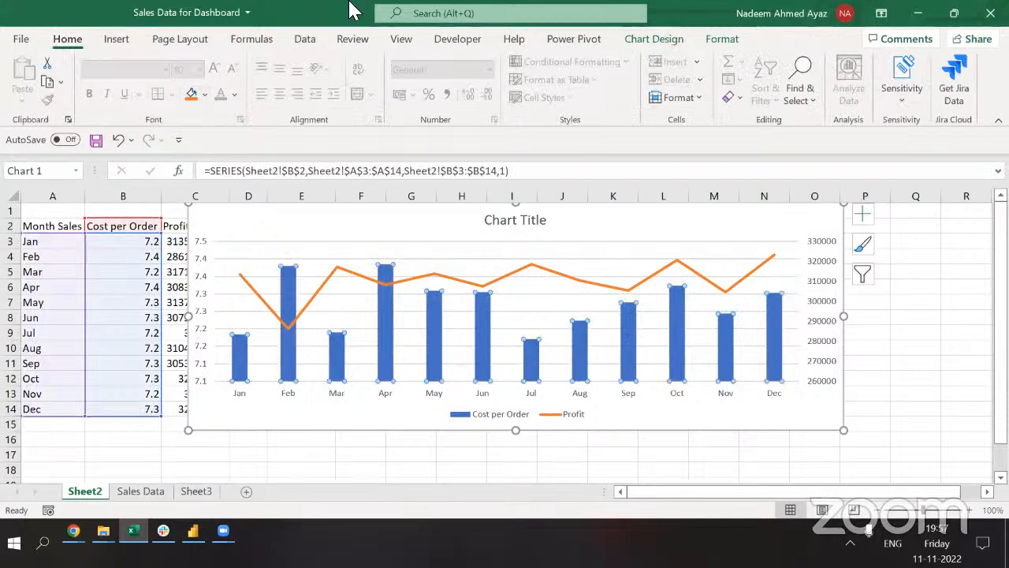
{"action": "left_click", "coordinate": [654, 41]}
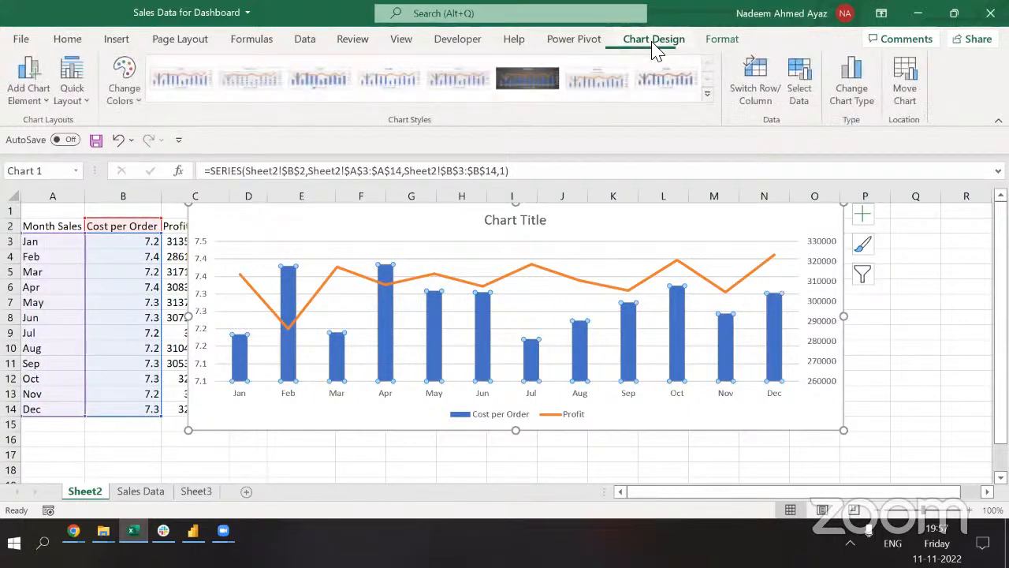
{"action": "left_click", "coordinate": [709, 96]}
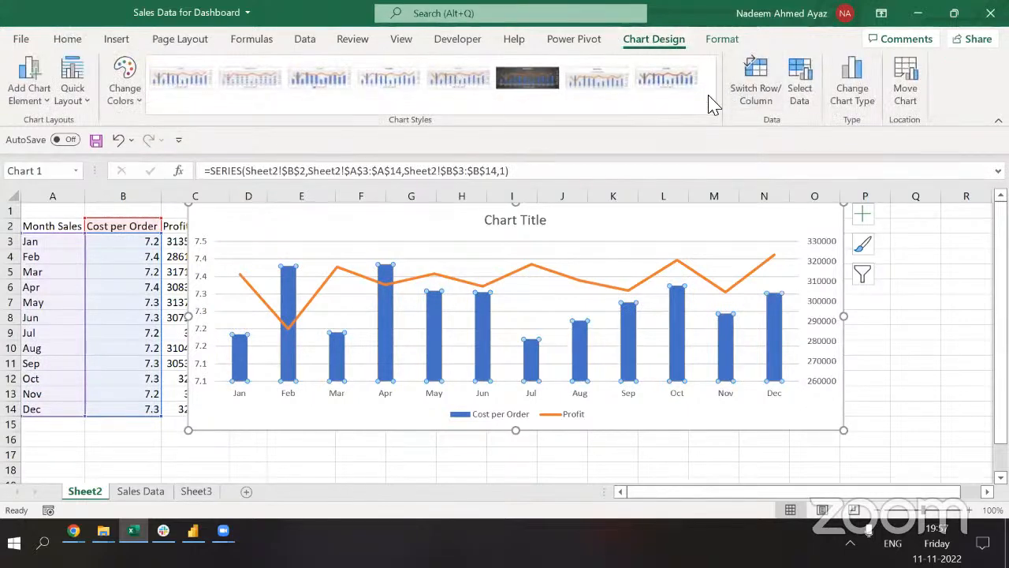
{"action": "left_click", "coordinate": [445, 78]}
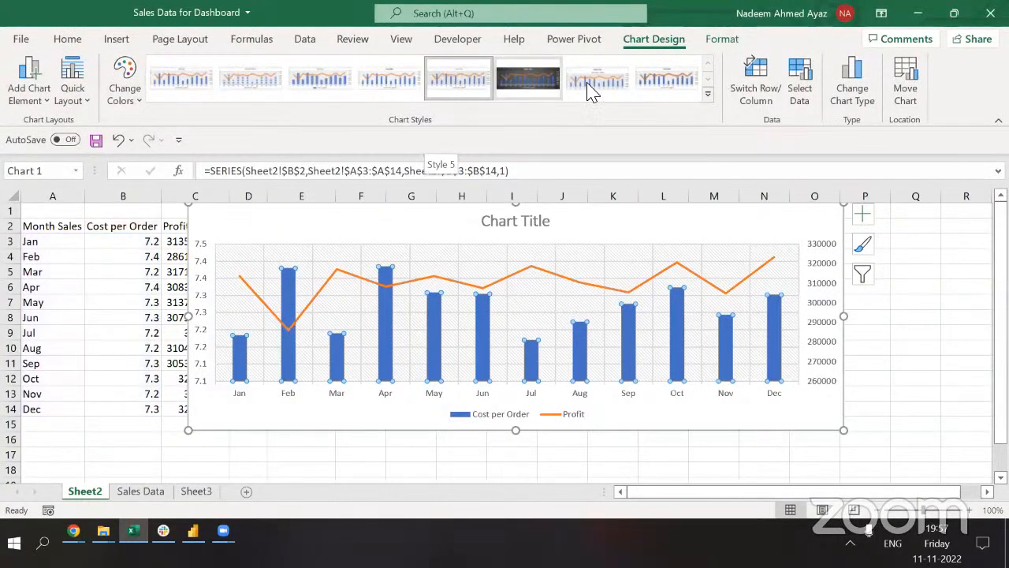
{"action": "left_click", "coordinate": [645, 84]}
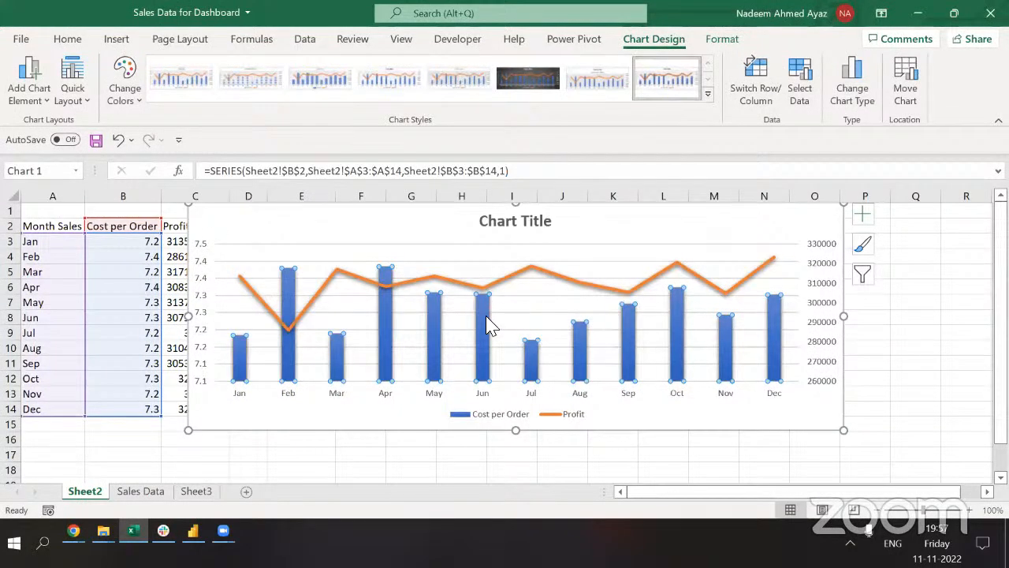
Try to recolour the Profit line by giving the series a light green fill.
{"action": "left_click", "coordinate": [494, 287]}
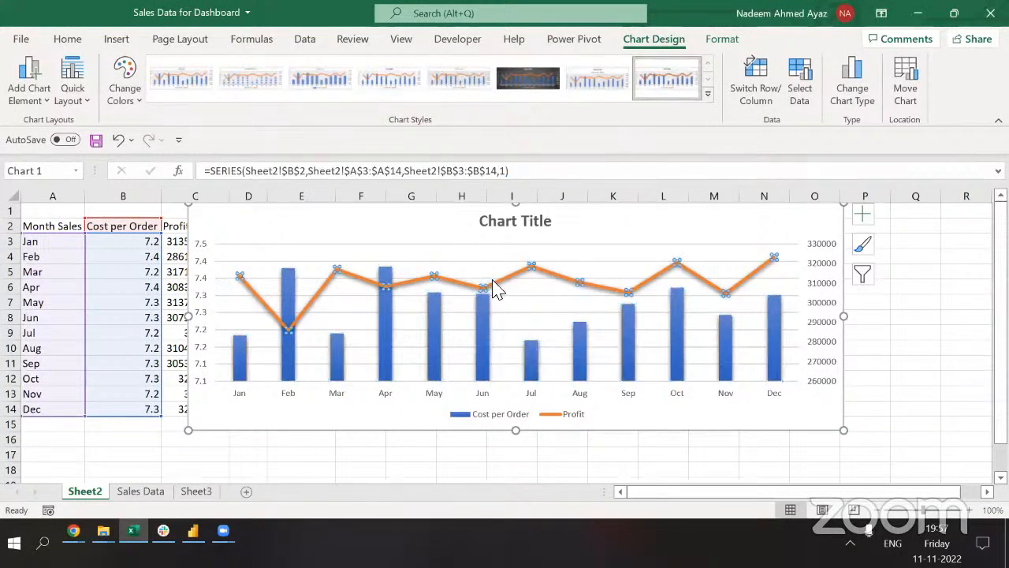
{"action": "left_click", "coordinate": [68, 40]}
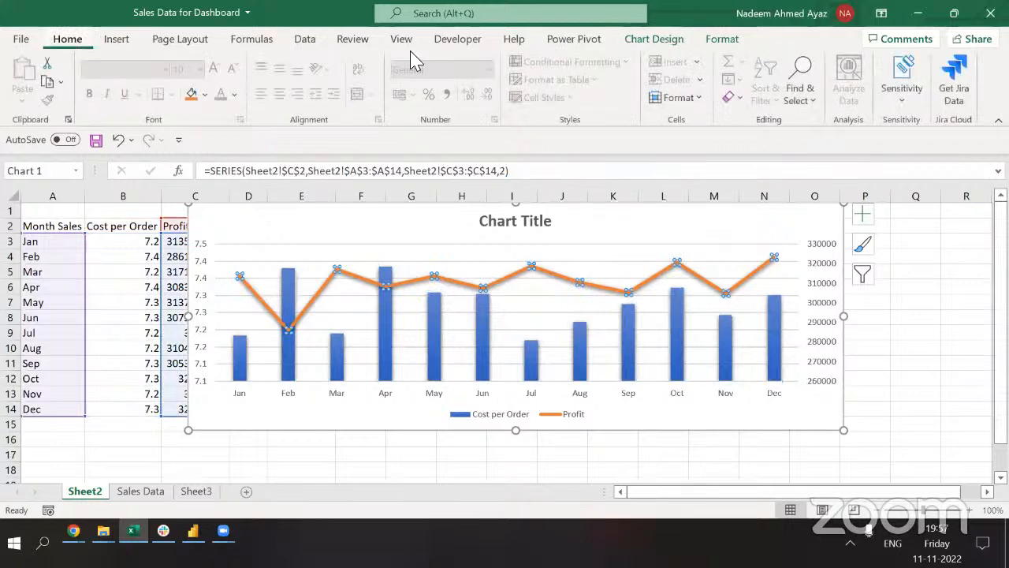
{"action": "left_click", "coordinate": [204, 94]}
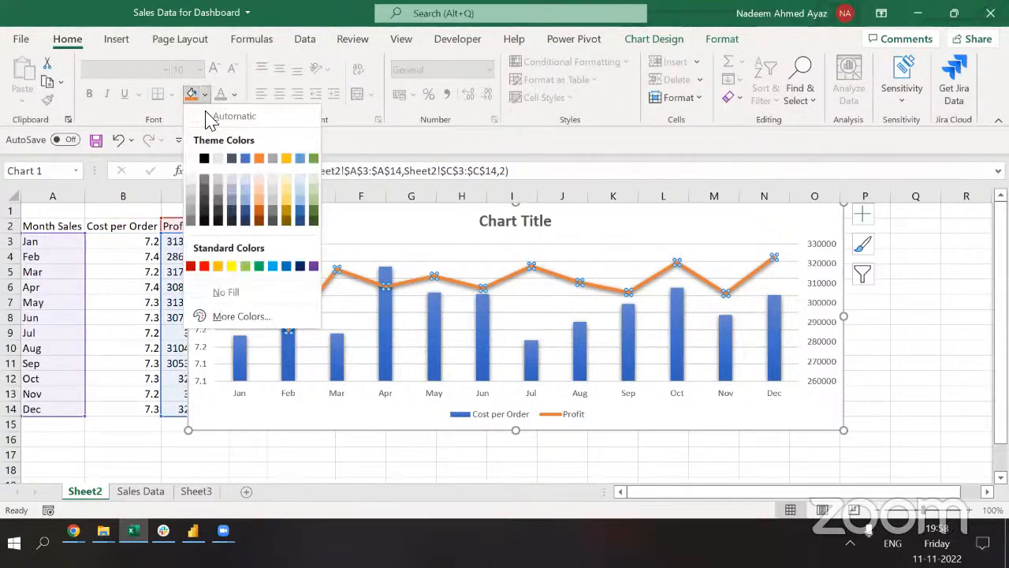
{"action": "left_click", "coordinate": [246, 267]}
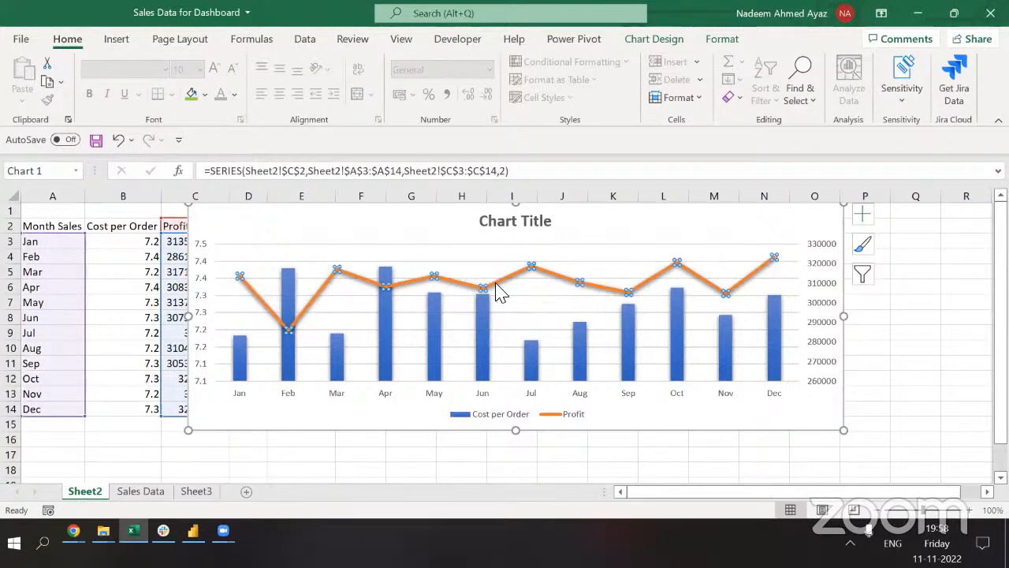
Format the Profit series as a smoothed line and close the series formatting options.
{"action": "right_click", "coordinate": [496, 286]}
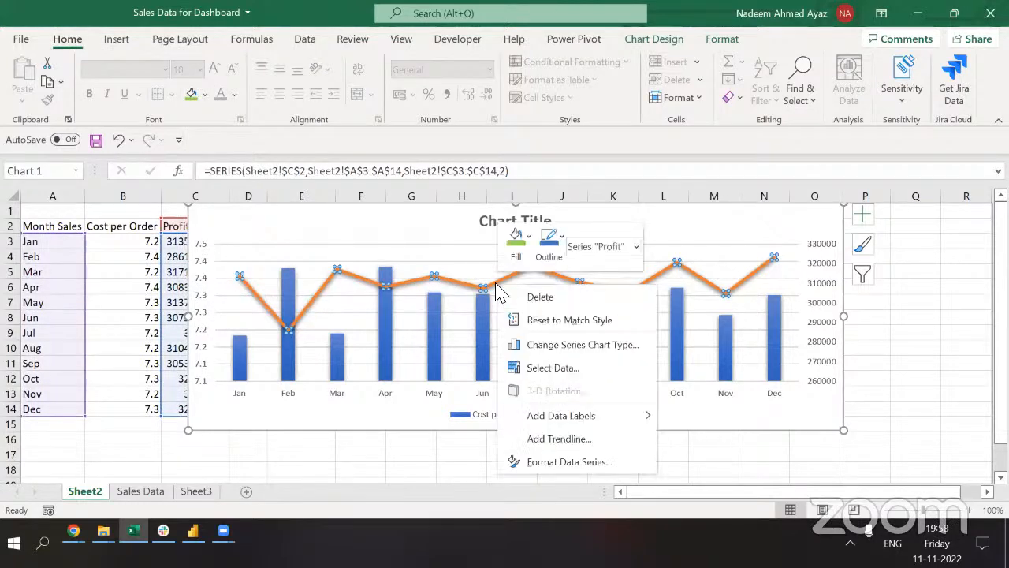
{"action": "left_click", "coordinate": [580, 467]}
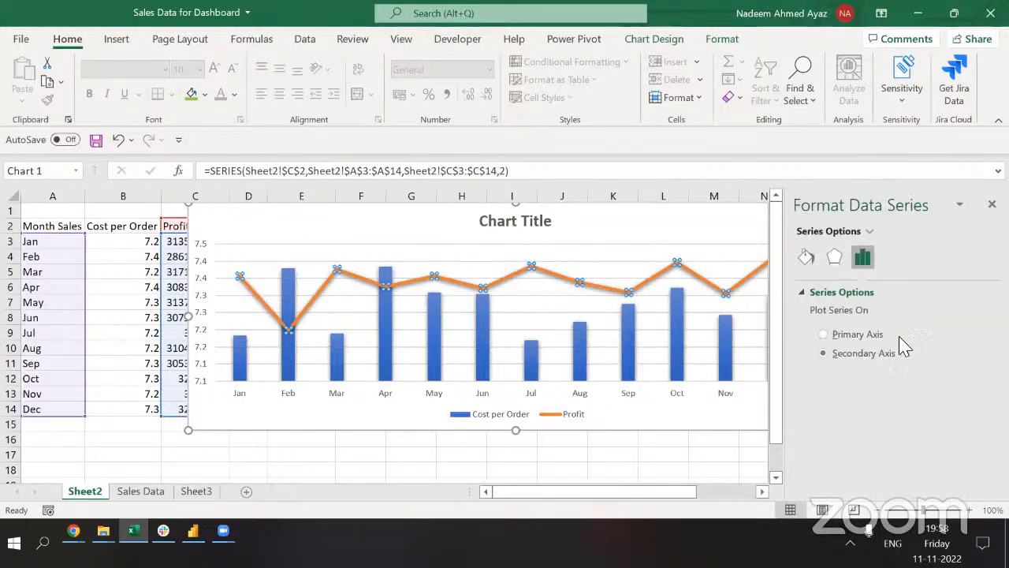
{"action": "left_click", "coordinate": [835, 257]}
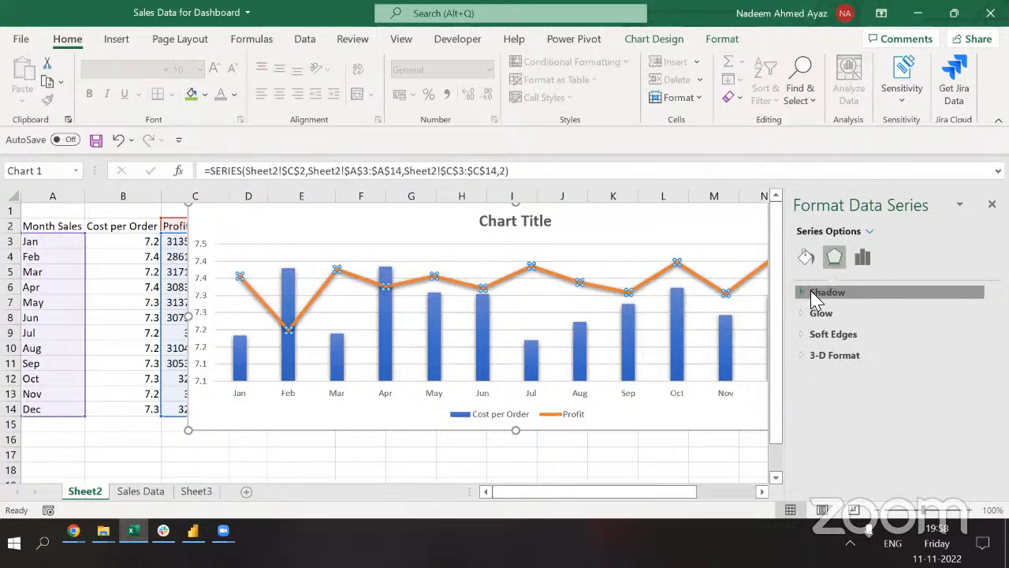
{"action": "left_click", "coordinate": [812, 291]}
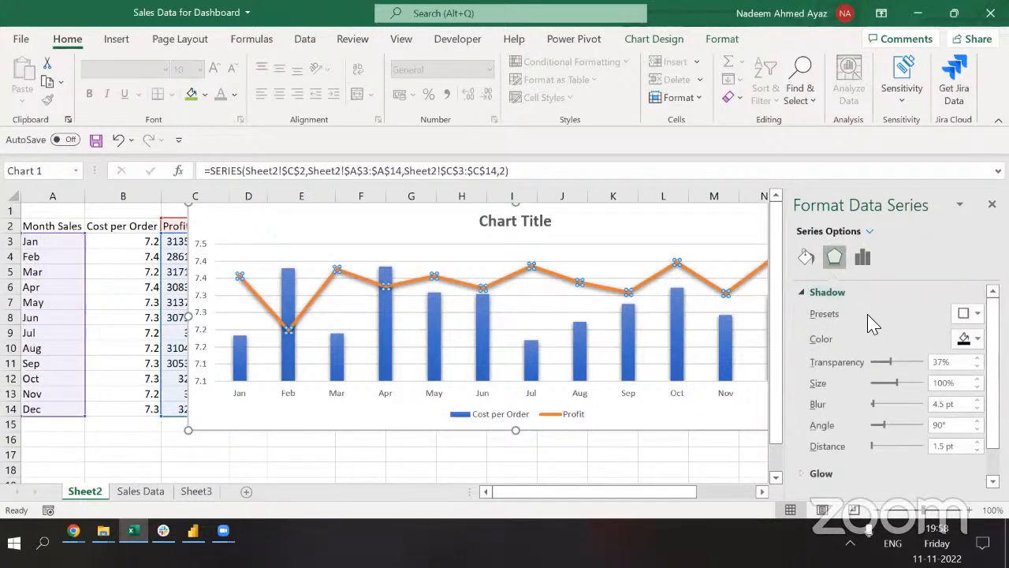
{"action": "left_click", "coordinate": [805, 261]}
{"action": "scroll", "coordinate": [867, 371], "scroll_direction": "down", "scroll_amount": 5}
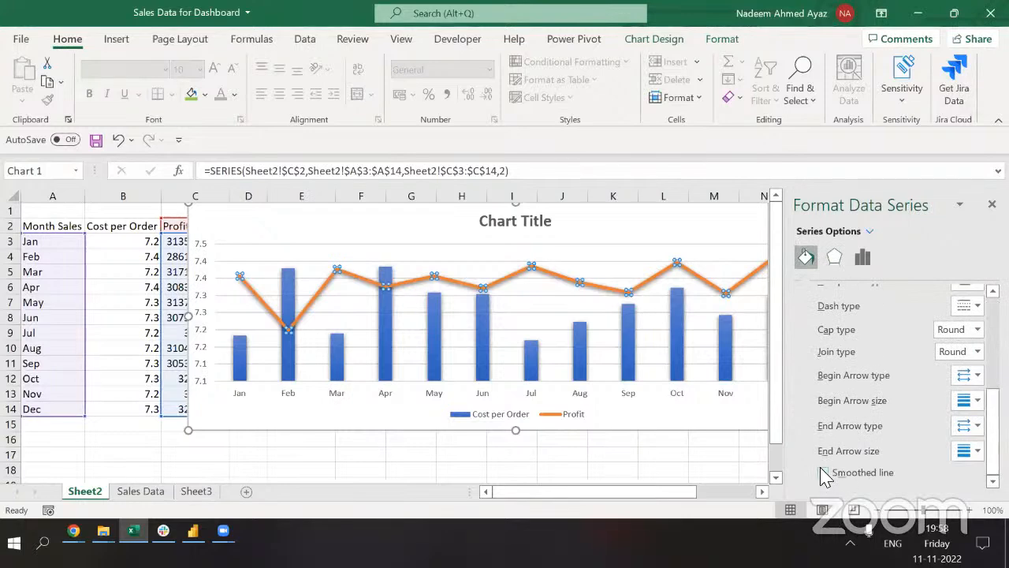
{"action": "left_click", "coordinate": [823, 472]}
{"action": "left_click", "coordinate": [705, 471]}
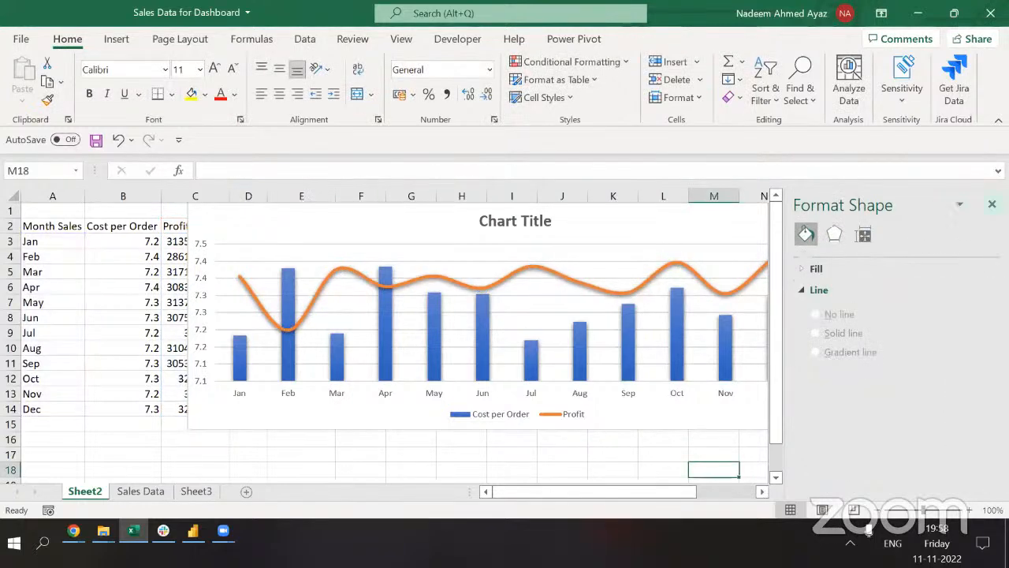
{"action": "left_click", "coordinate": [992, 204]}
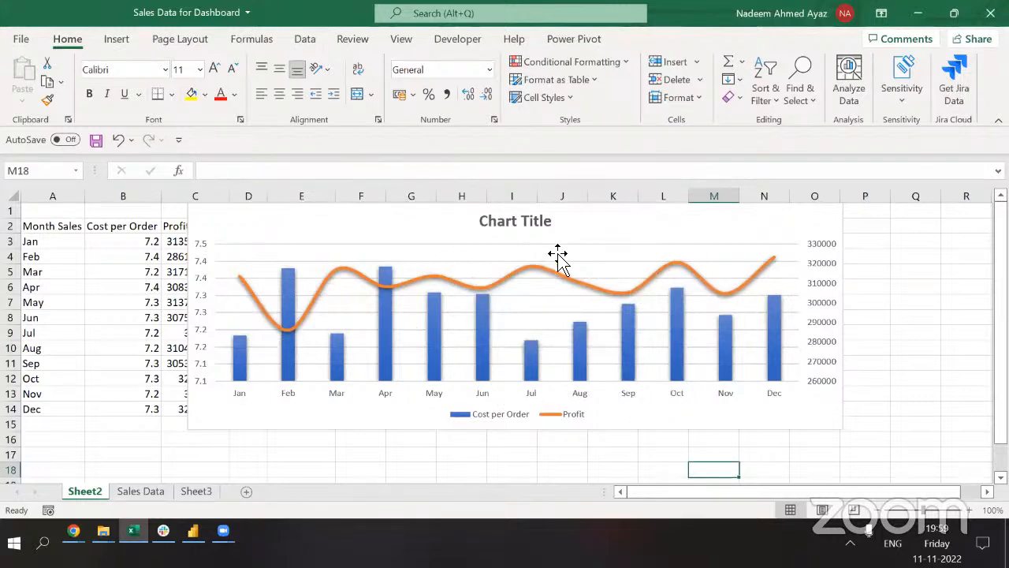
Try data labels on the combo chart, delete the Profit labels, and turn the data labels off again.
{"action": "left_click", "coordinate": [662, 241]}
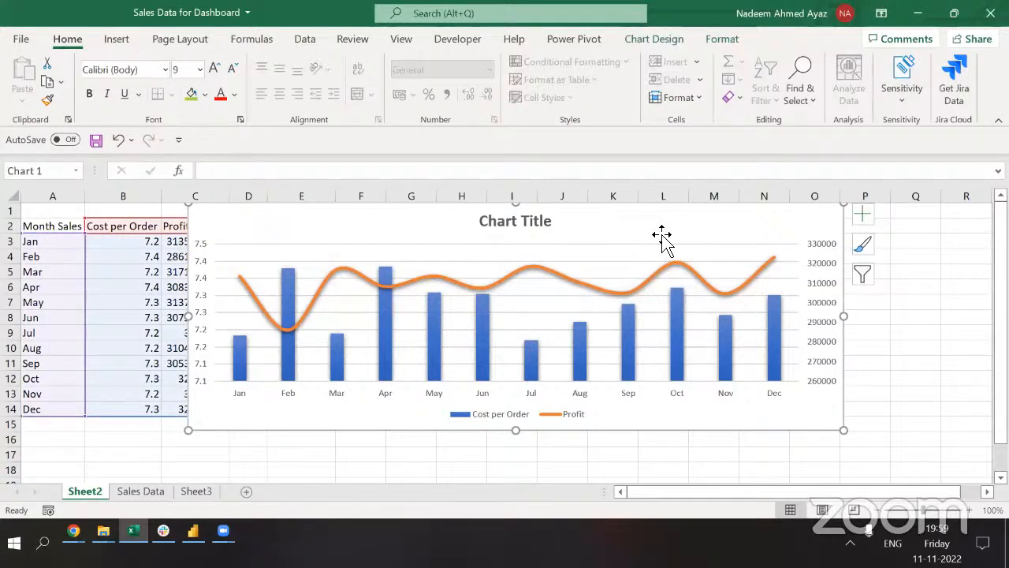
{"action": "left_click", "coordinate": [863, 217]}
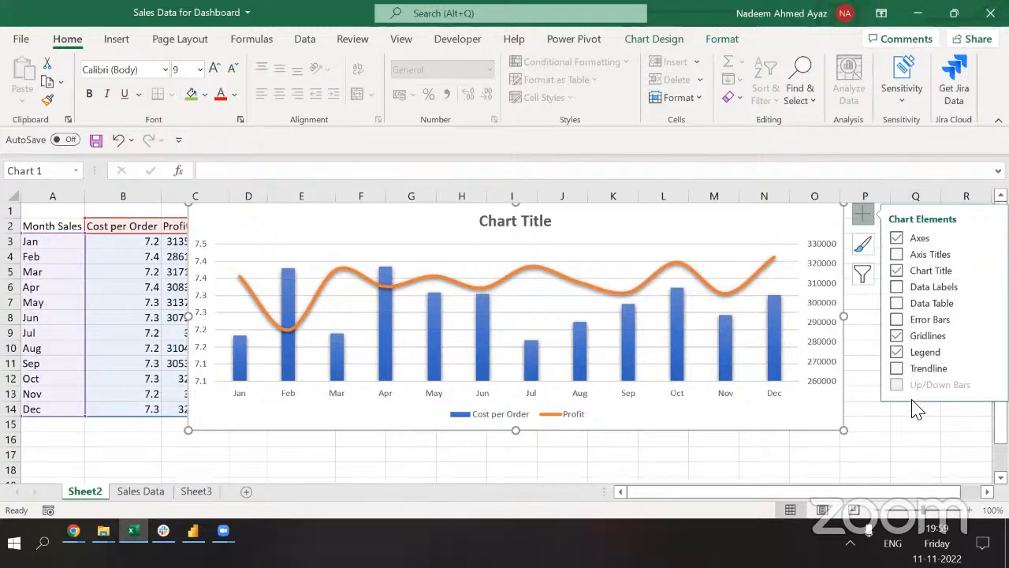
{"action": "left_click", "coordinate": [898, 288]}
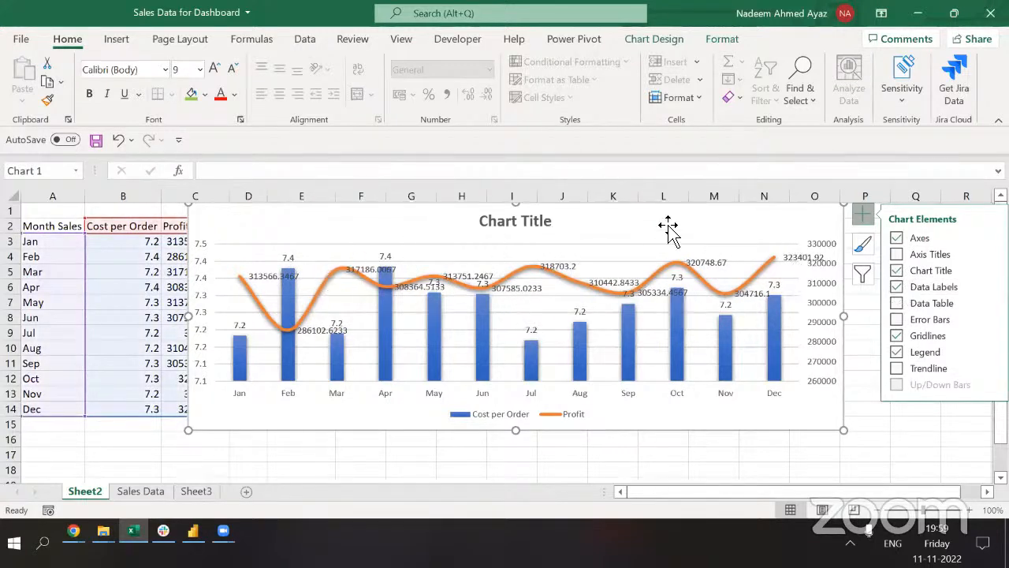
{"action": "left_click", "coordinate": [283, 281]}
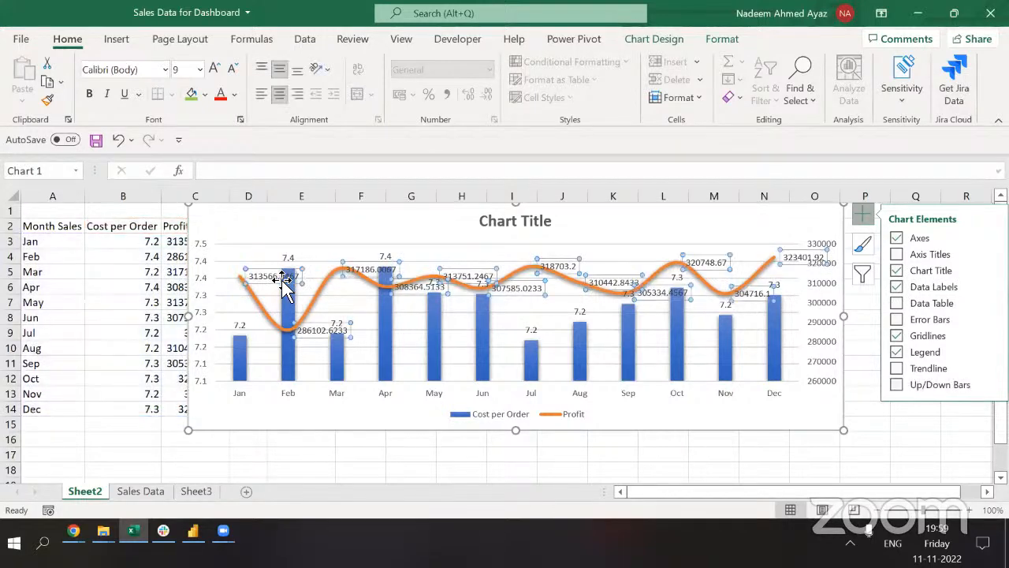
{"action": "key", "text": "Delete"}
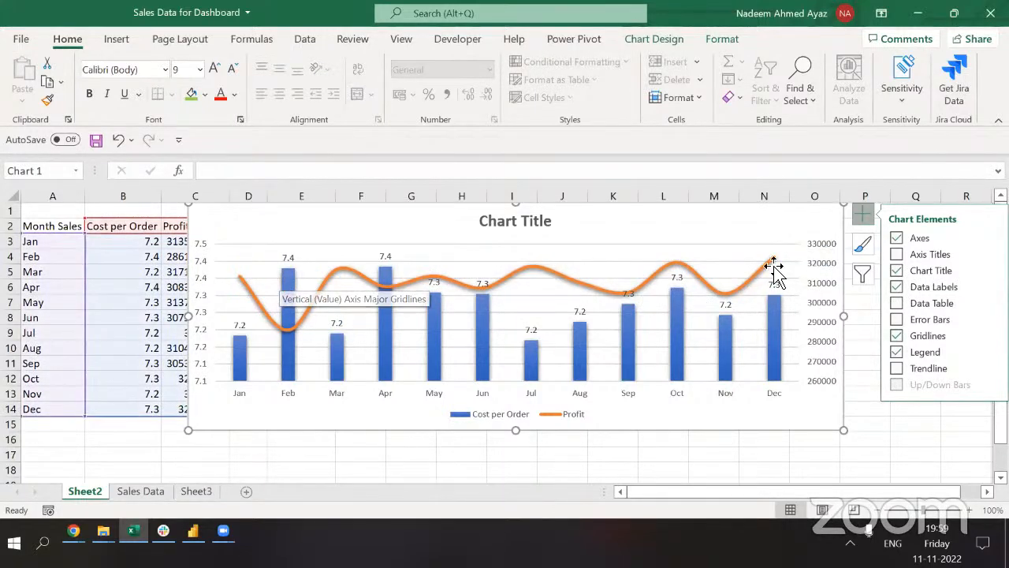
{"action": "left_click", "coordinate": [898, 287]}
Add a data table beneath the combo chart and enlarge the chart to about column P and row 16.
{"action": "left_click", "coordinate": [898, 303]}
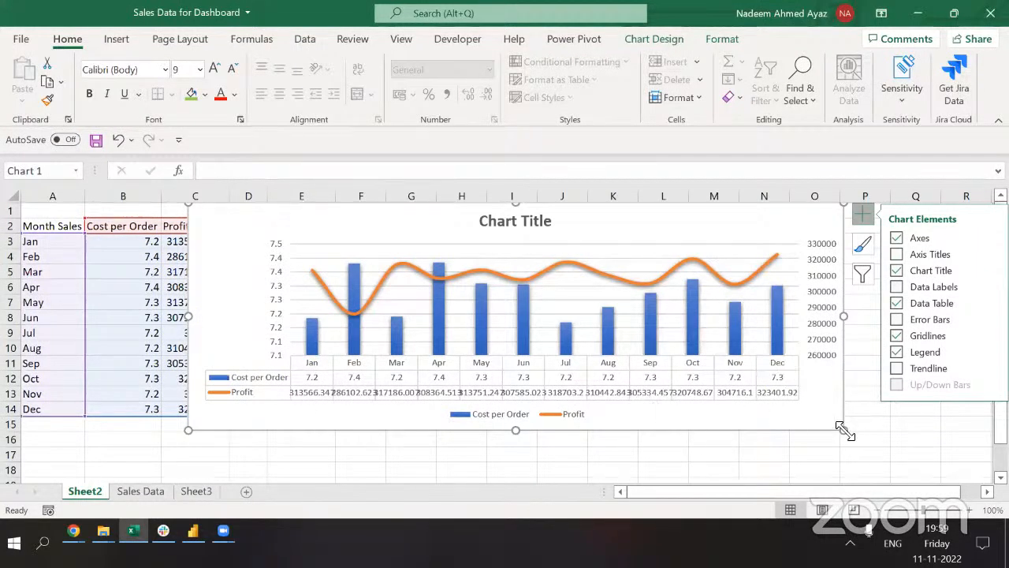
{"action": "left_click_drag", "start_coordinate": [848, 433], "coordinate": [888, 449]}
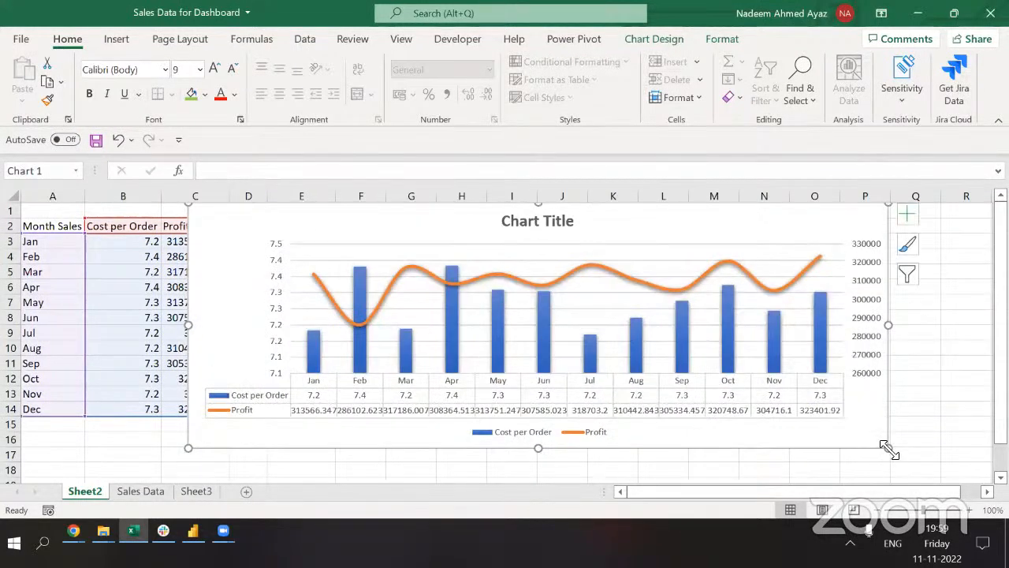
Format the Profit values in C3:C14 as numbers with no decimal places.
{"action": "left_click", "coordinate": [154, 289]}
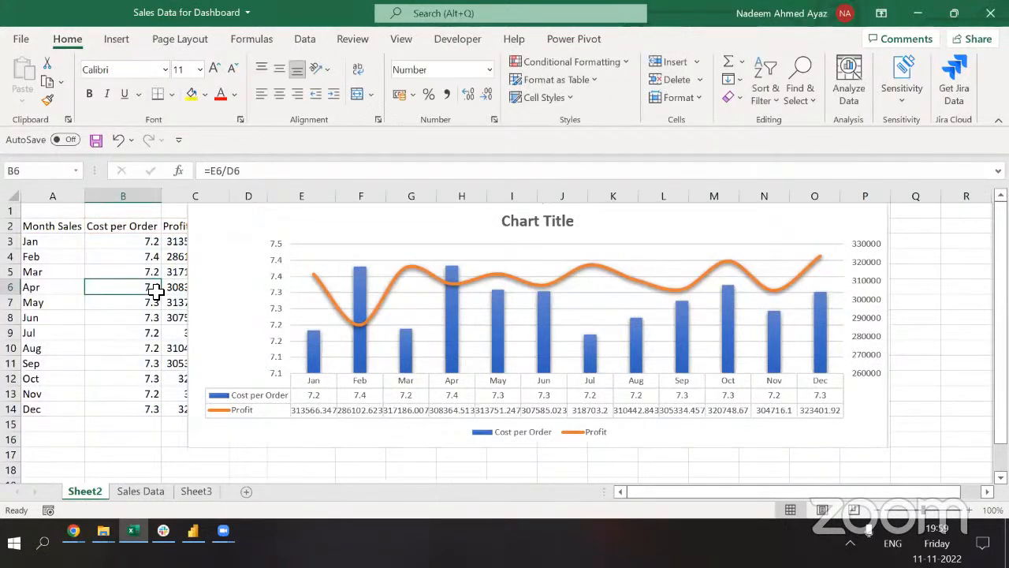
{"action": "key", "text": "ctrl+Up"}
{"action": "key", "text": "Right"}
{"action": "key", "text": "Down"}
{"action": "key", "text": "ctrl+shift+Down"}
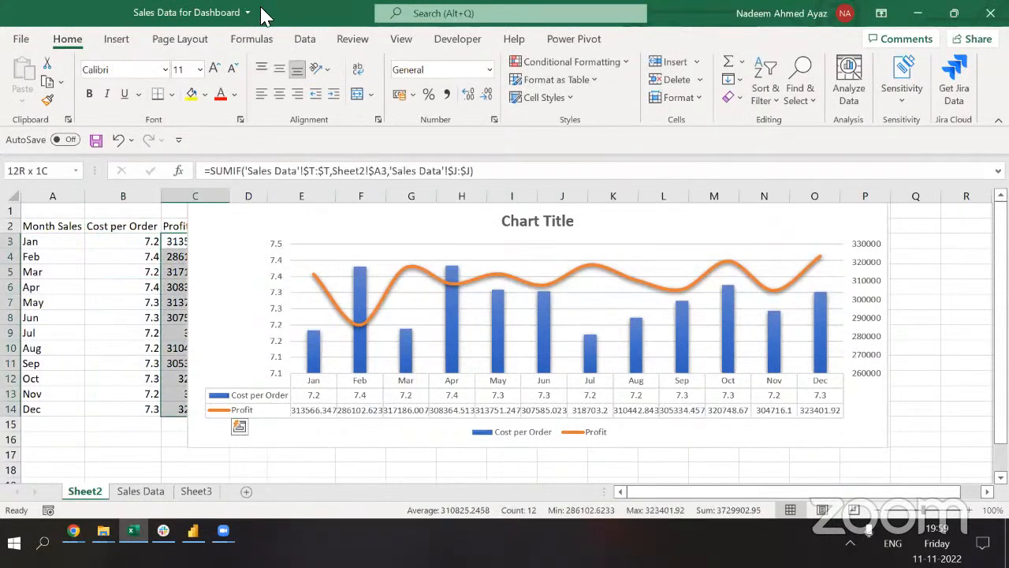
{"action": "left_click", "coordinate": [483, 94]}
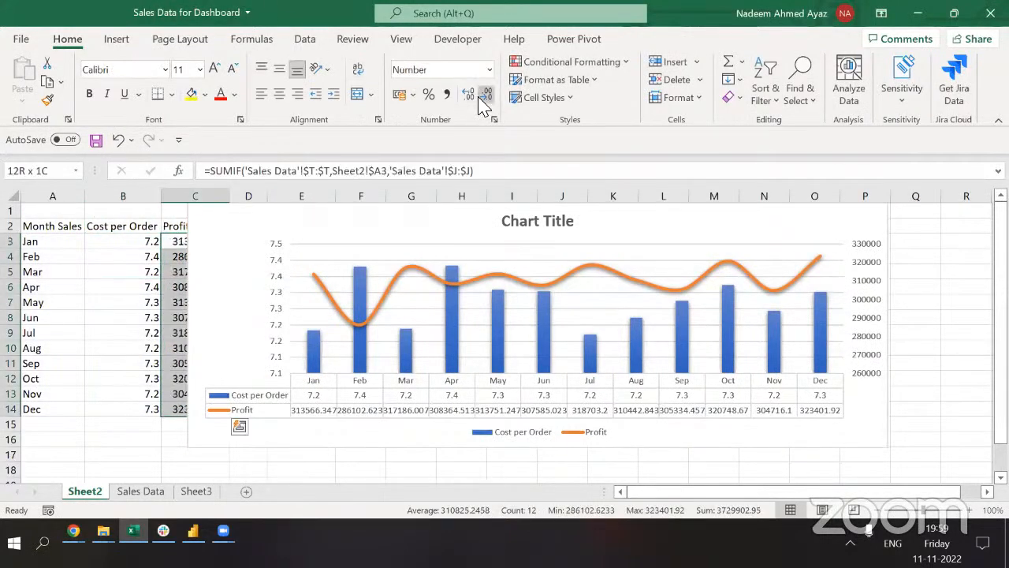
{"action": "left_click", "coordinate": [483, 94]}
{"action": "left_click", "coordinate": [482, 95]}
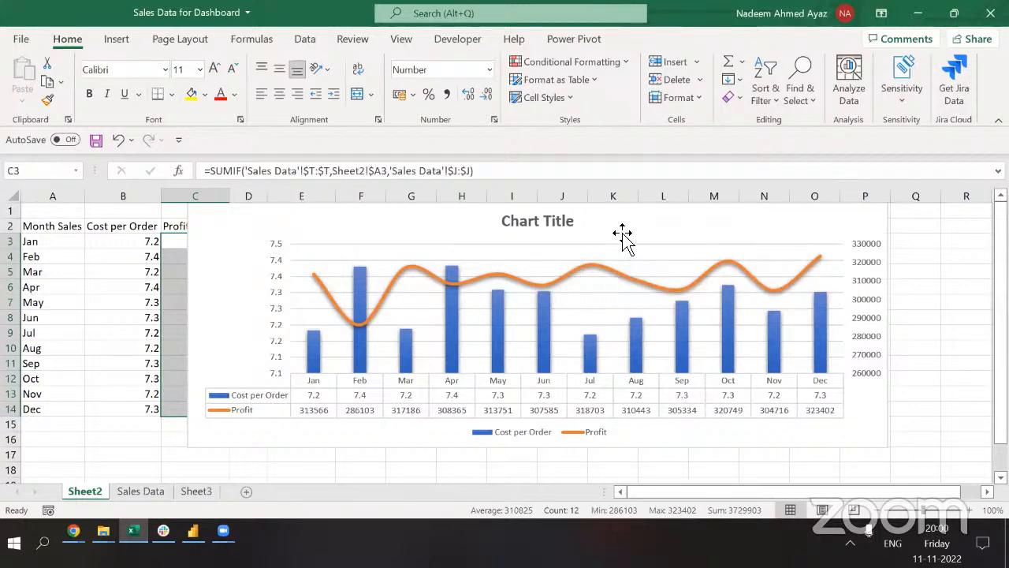
Move the combo chart below the header row, over about columns B to N.
{"action": "left_click_drag", "start_coordinate": [622, 236], "coordinate": [545, 263]}
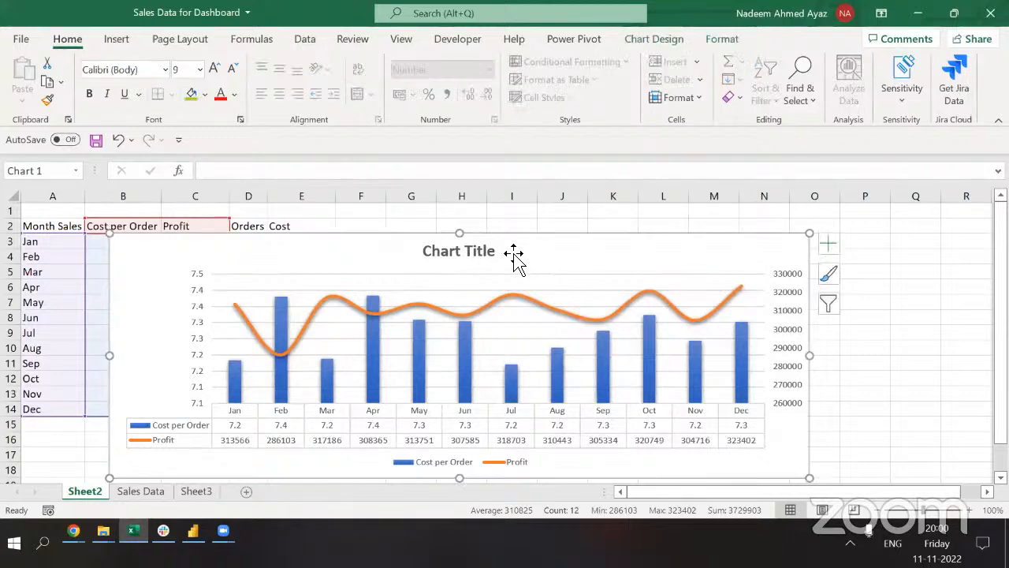
Examine the Product Category and Product columns on the Sales Data sheet, from the first rows to the end of the data.
{"action": "left_click", "coordinate": [136, 492]}
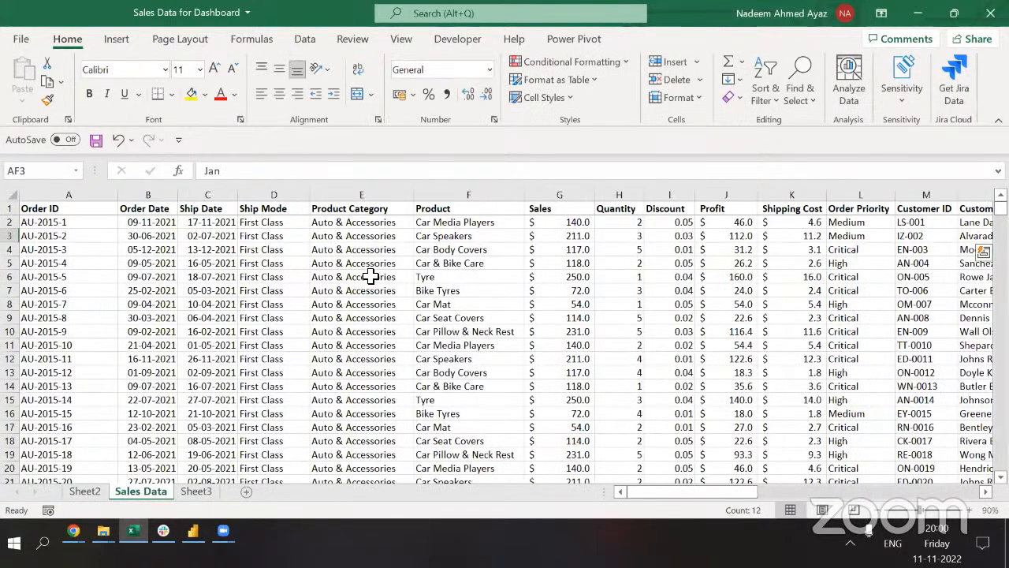
{"action": "left_click", "coordinate": [369, 277]}
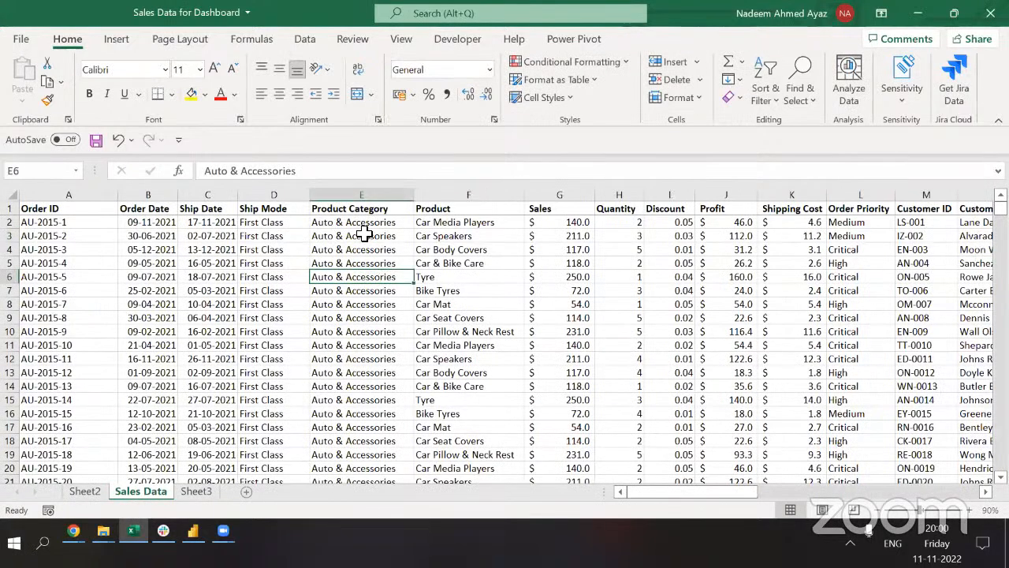
{"action": "left_click", "coordinate": [335, 125]}
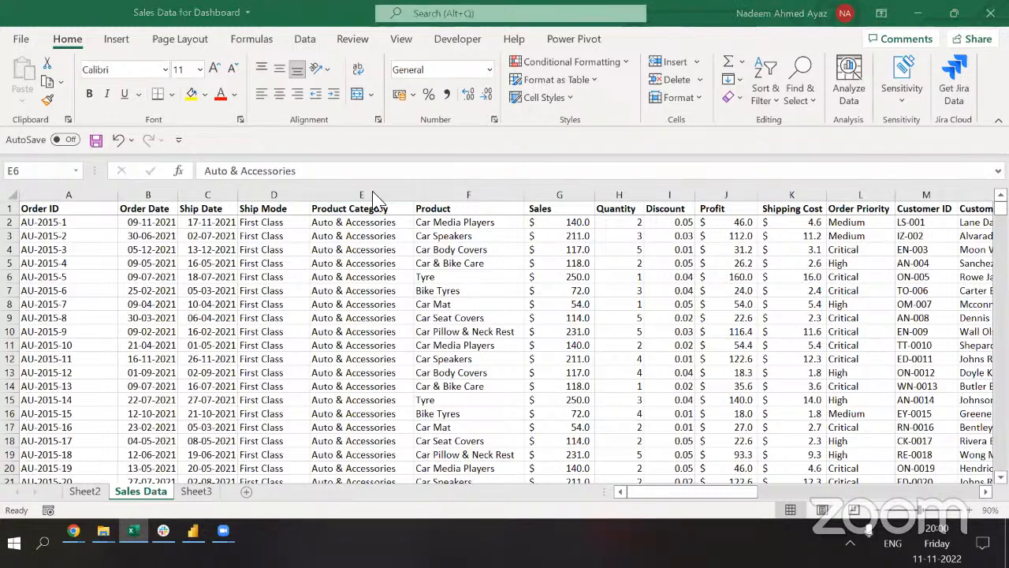
{"action": "left_click", "coordinate": [382, 276]}
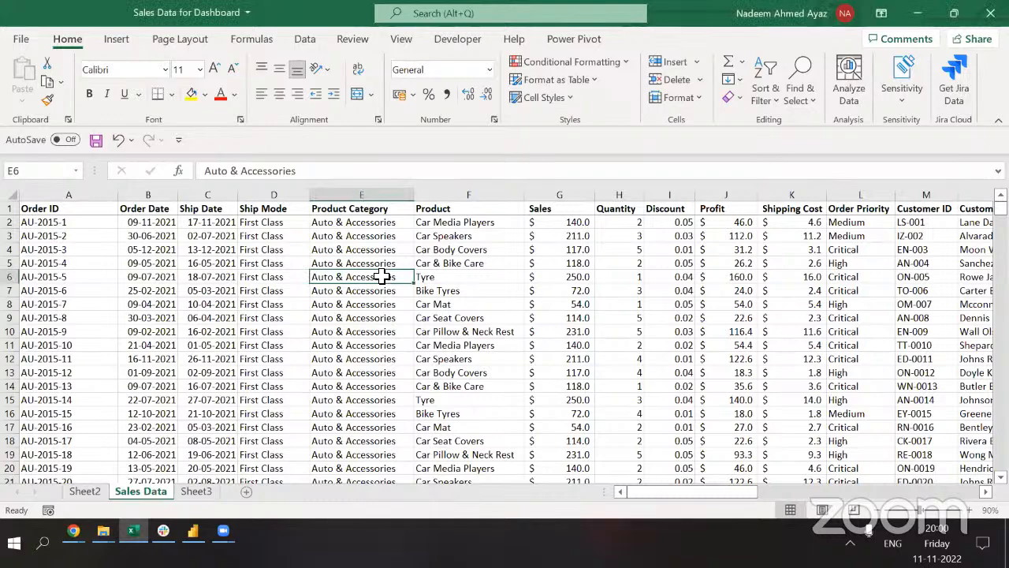
{"action": "scroll", "coordinate": [384, 260], "scroll_direction": "down", "scroll_amount": 14}
{"action": "scroll", "coordinate": [387, 244], "scroll_direction": "down", "scroll_amount": 6}
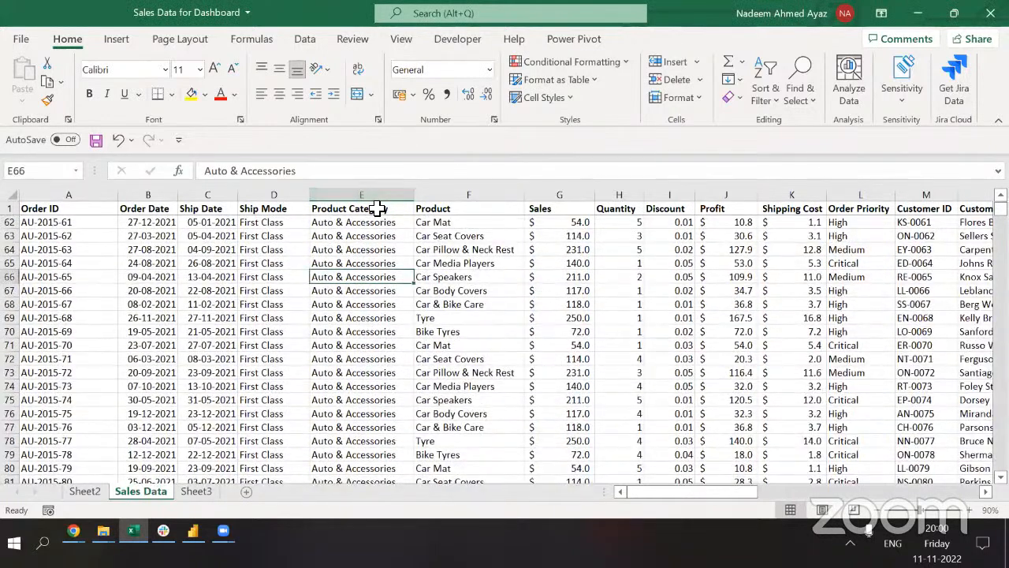
{"action": "key", "text": "ctrl+Down"}
{"action": "key", "text": "Down"}
{"action": "key", "text": "ctrl+Up"}
{"action": "key", "text": "ctrl+Up"}
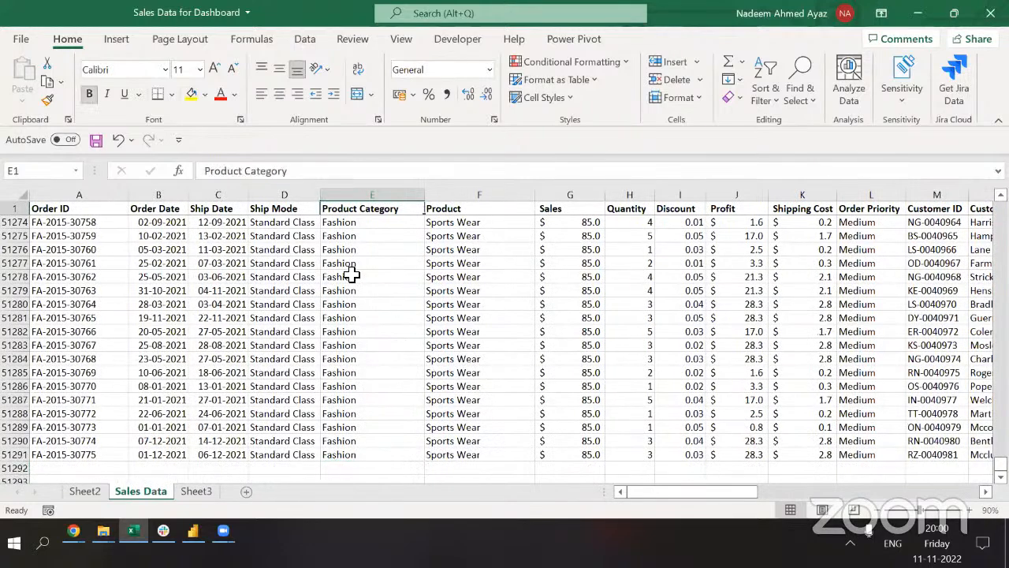
{"action": "key", "text": "Down"}
{"action": "key", "text": "Right"}
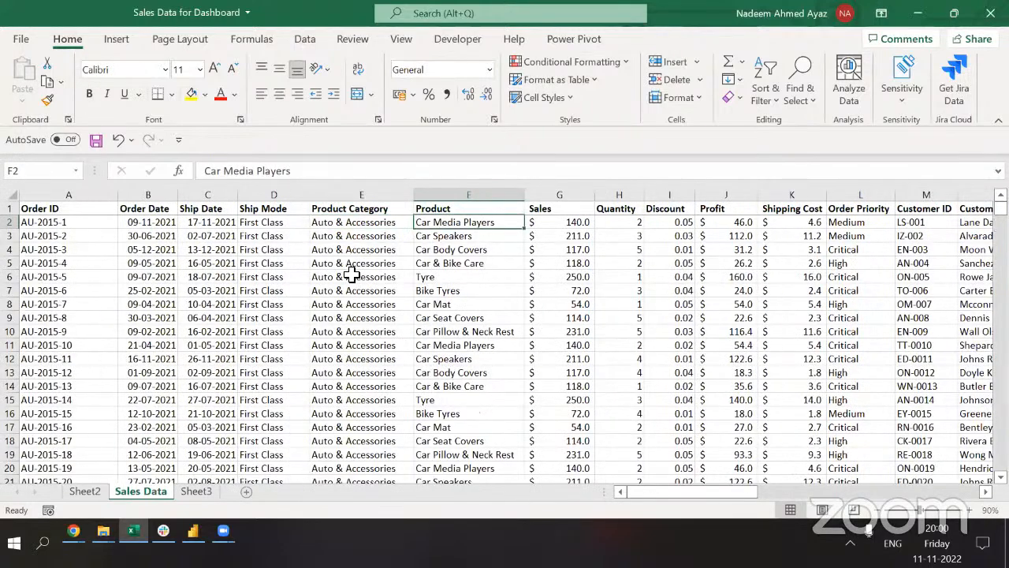
On Sheet2, move the combo chart to the sheet's edge, over columns A to M starting at row 2.
{"action": "left_click", "coordinate": [87, 491]}
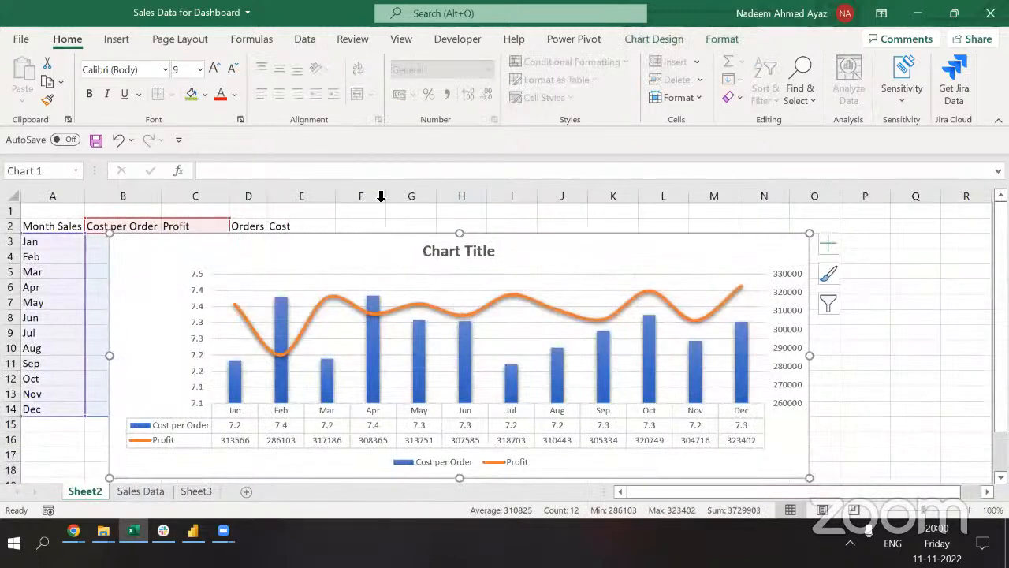
{"action": "left_click_drag", "start_coordinate": [501, 238], "coordinate": [368, 224]}
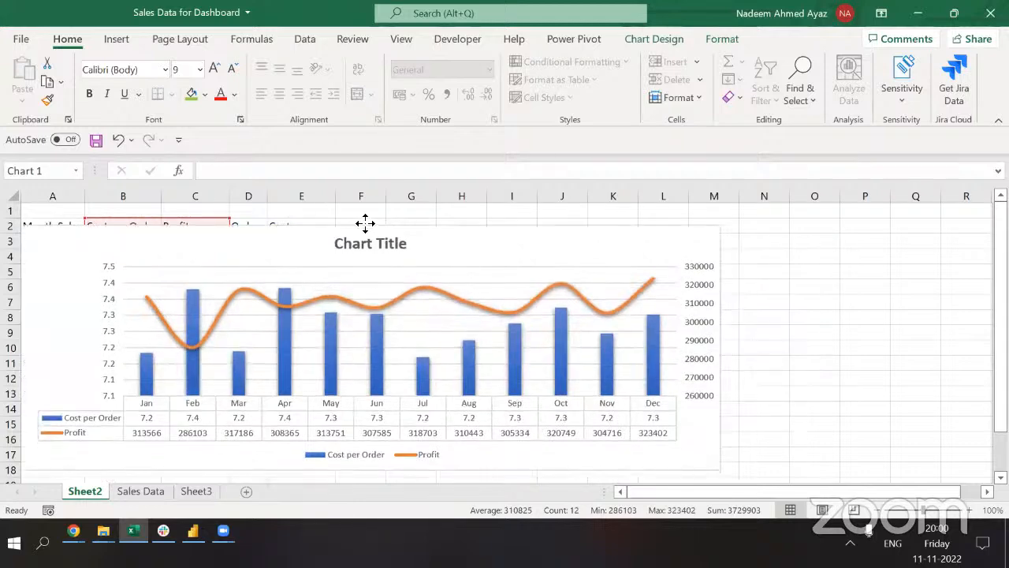
{"action": "left_click", "coordinate": [772, 208]}
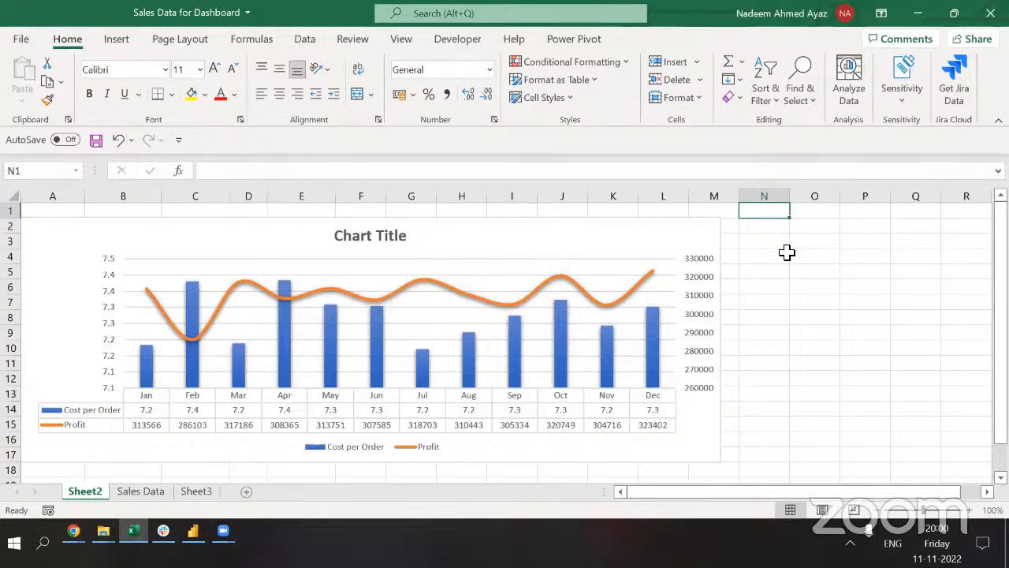
Check the full extent of the Product Category column on the Sales Data sheet, from its header, and return to Sheet2.
{"action": "key", "text": "ctrl+Page_Down"}
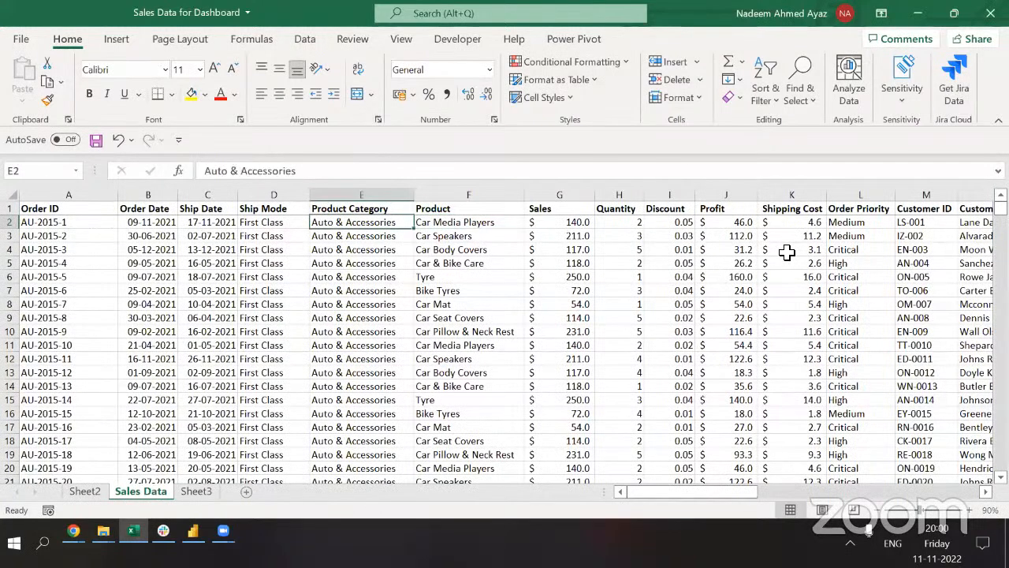
{"action": "key", "text": "Up"}
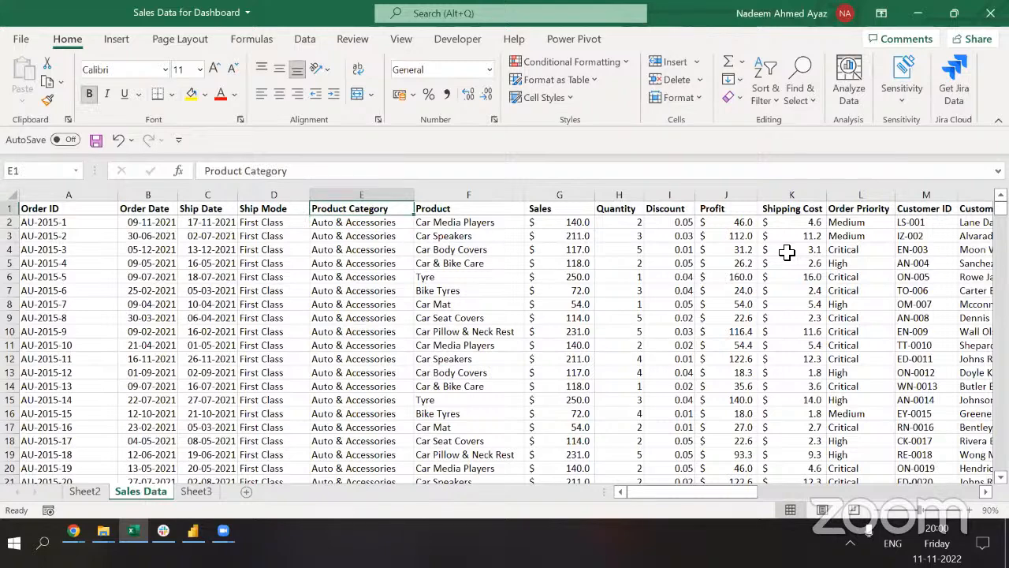
{"action": "key", "text": "ctrl+shift+Down"}
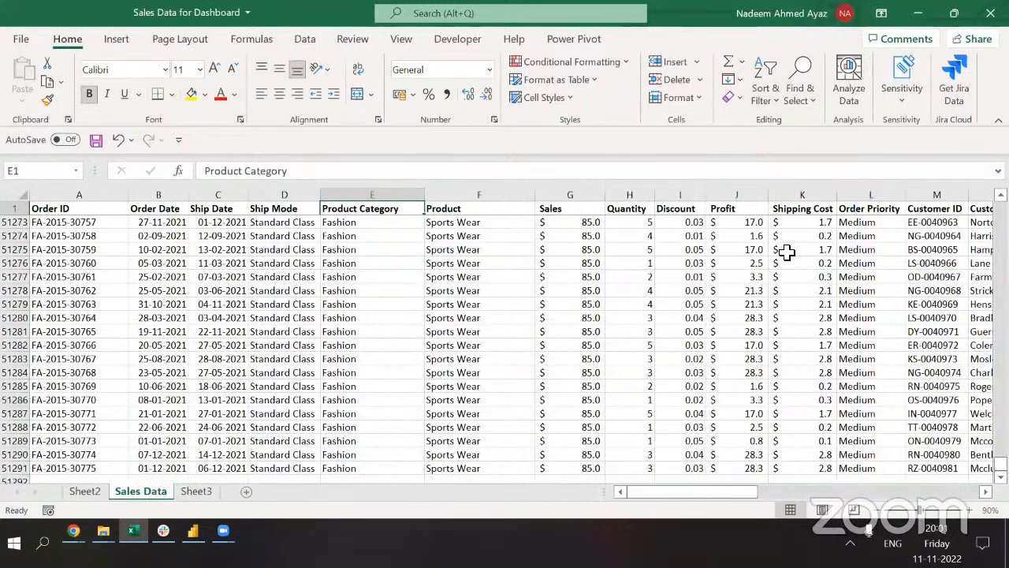
{"action": "key", "text": "Down"}
{"action": "key", "text": "ctrl+Page_Up"}
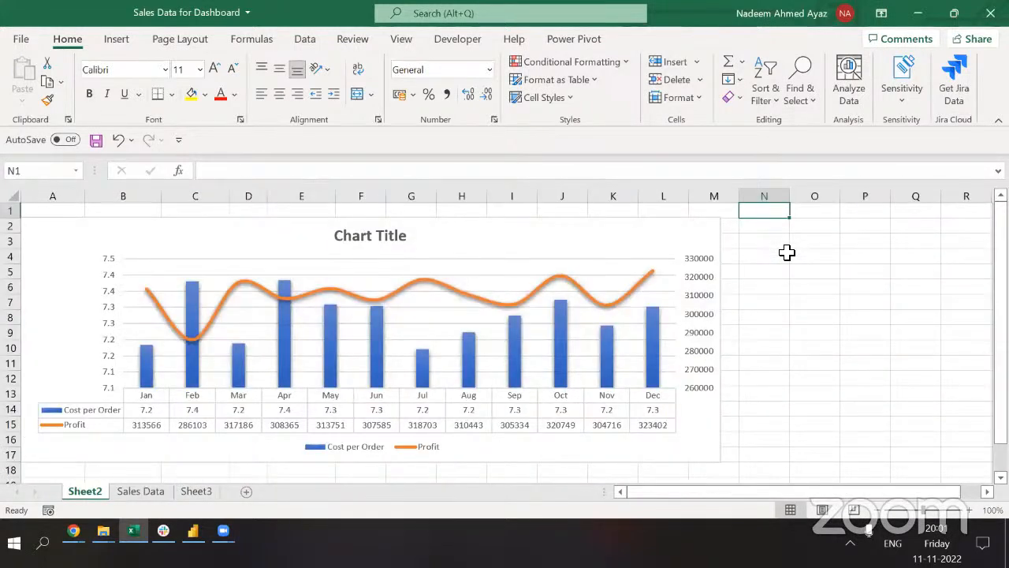
Move the combo chart below the monthly table, to start at about row 22.
{"action": "left_click", "coordinate": [568, 264]}
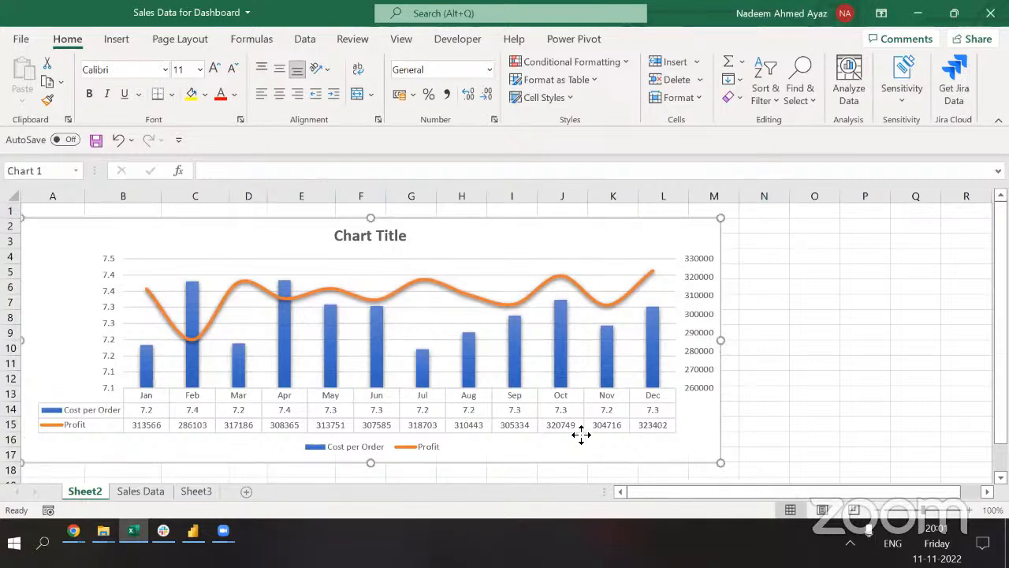
{"action": "left_click_drag", "start_coordinate": [581, 435], "coordinate": [583, 488]}
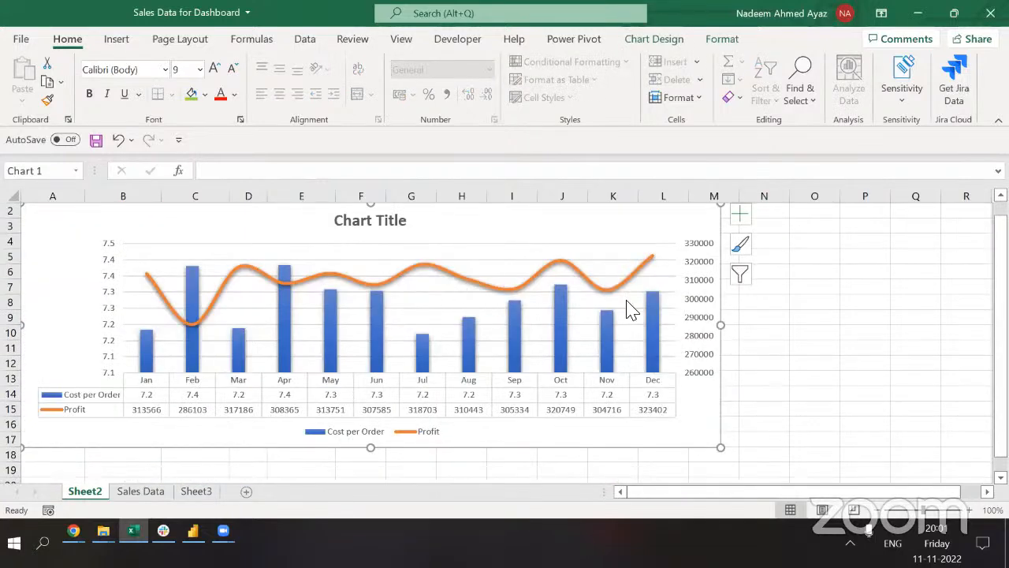
{"action": "scroll", "coordinate": [523, 237], "scroll_direction": "up", "scroll_amount": 1}
{"action": "left_click_drag", "start_coordinate": [523, 237], "coordinate": [523, 379]}
{"action": "scroll", "coordinate": [615, 281], "scroll_direction": "down", "scroll_amount": 2}
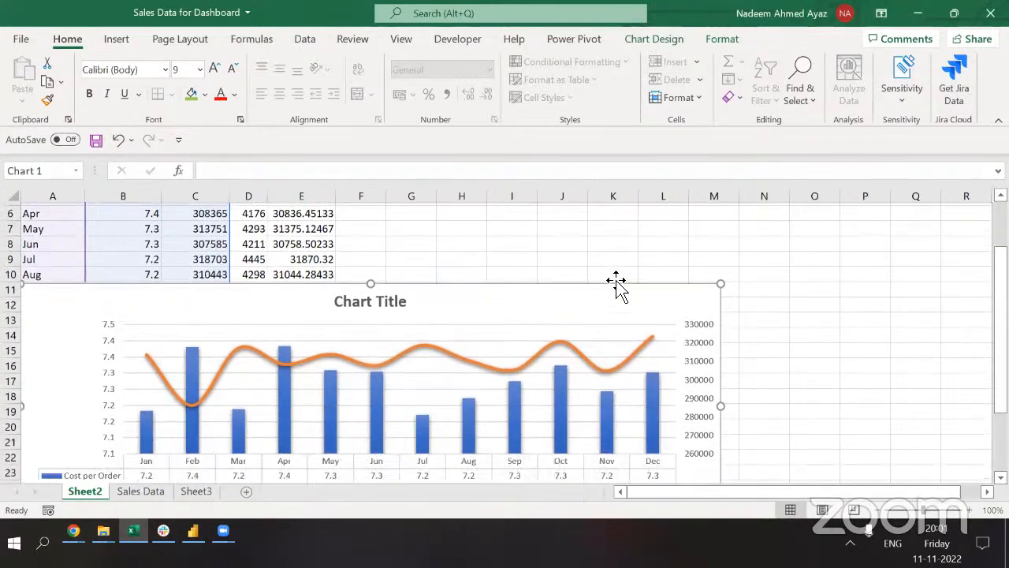
{"action": "left_click_drag", "start_coordinate": [601, 279], "coordinate": [608, 447]}
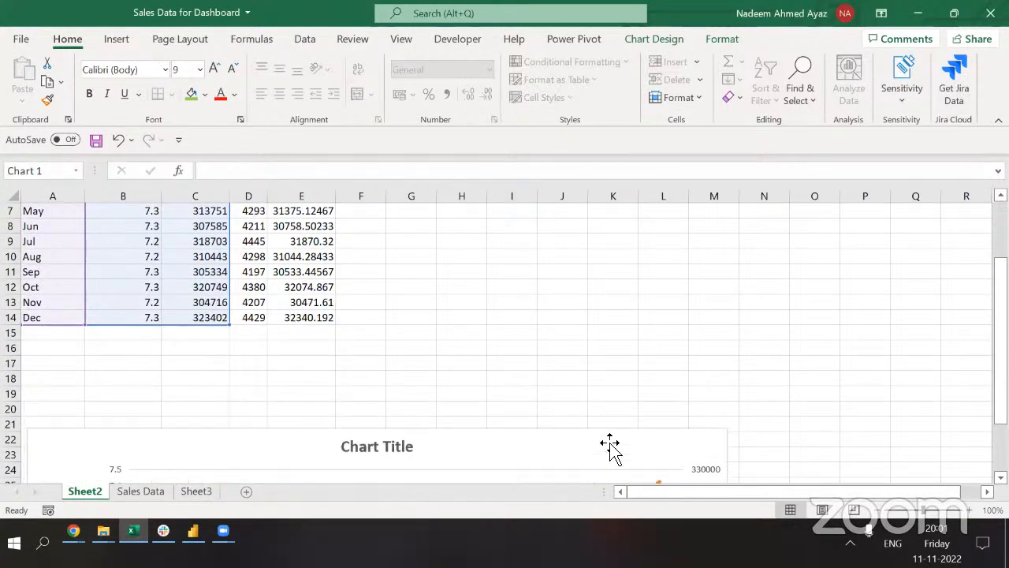
Enter the label "Select a Category" in K1 and autofit the width of column K.
{"action": "left_click", "coordinate": [637, 307]}
{"action": "key", "text": "ctrl+Up"}
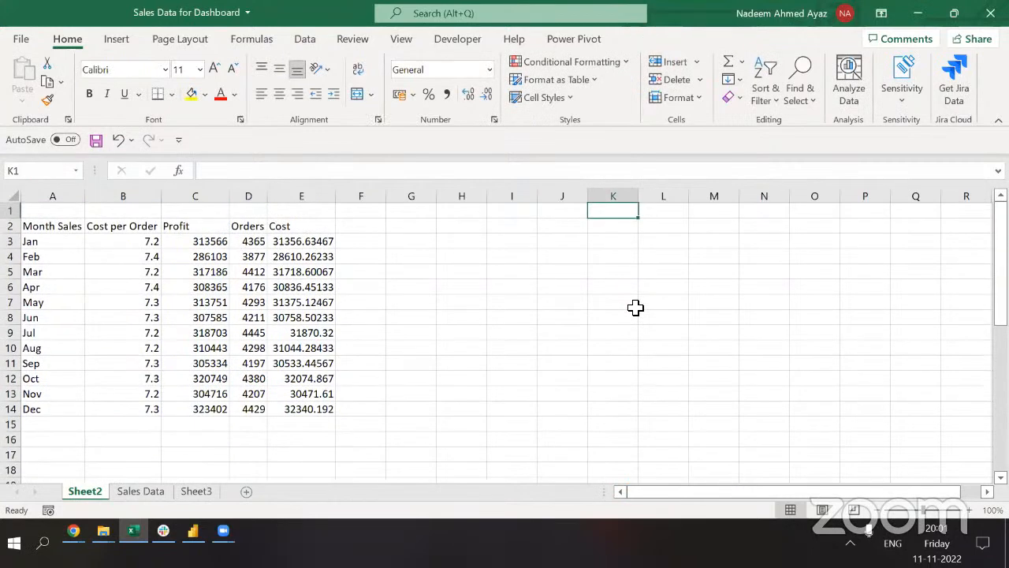
{"action": "type", "text": "Se"}
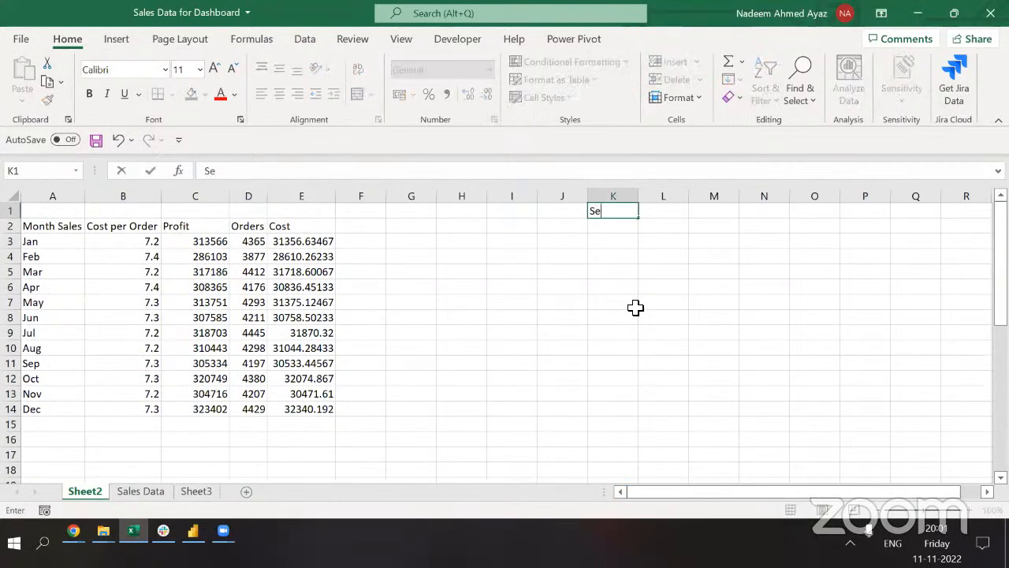
{"action": "type", "text": "lect a Category"}
{"action": "key", "text": "Return"}
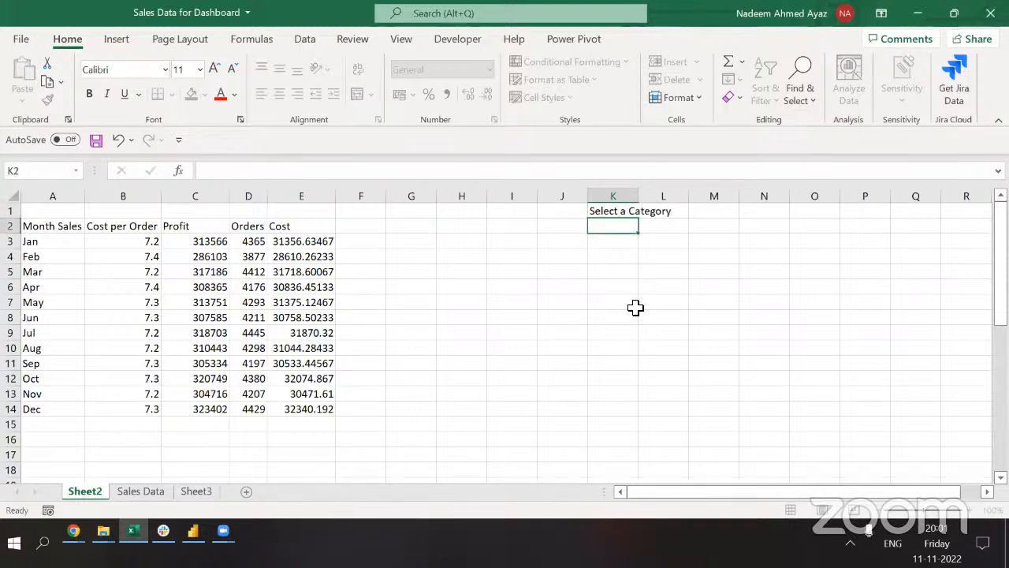
{"action": "key", "text": "Up"}
{"action": "key", "text": "alt+h"}
{"action": "key", "text": "o"}
{"action": "key", "text": "i"}
{"action": "key", "text": "Right"}
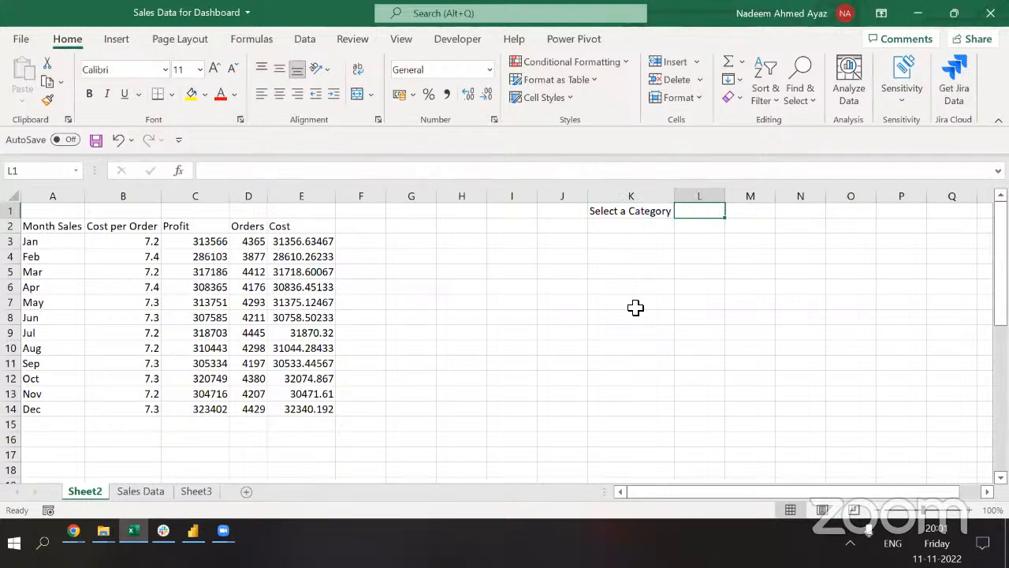
{"action": "type", "text": "Car"}
{"action": "key", "text": "Return"}
{"action": "key", "text": "Up"}
{"action": "key", "text": "Delete"}
Look through the category entries down the Product Category column of the Sales Data sheet and return to Sheet2.
{"action": "left_click", "coordinate": [141, 491]}
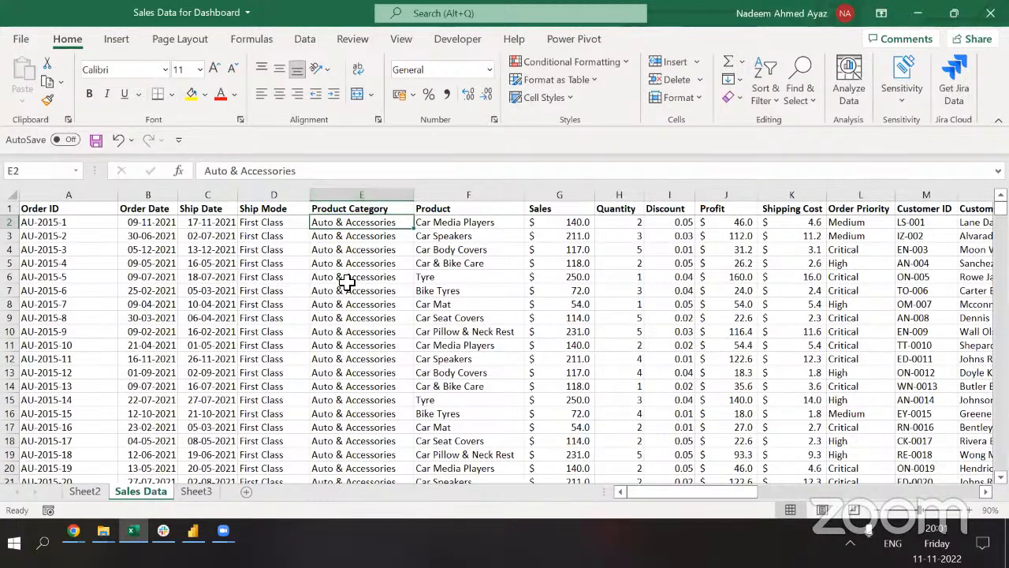
{"action": "key", "text": "ctrl+Down"}
{"action": "key", "text": "Down"}
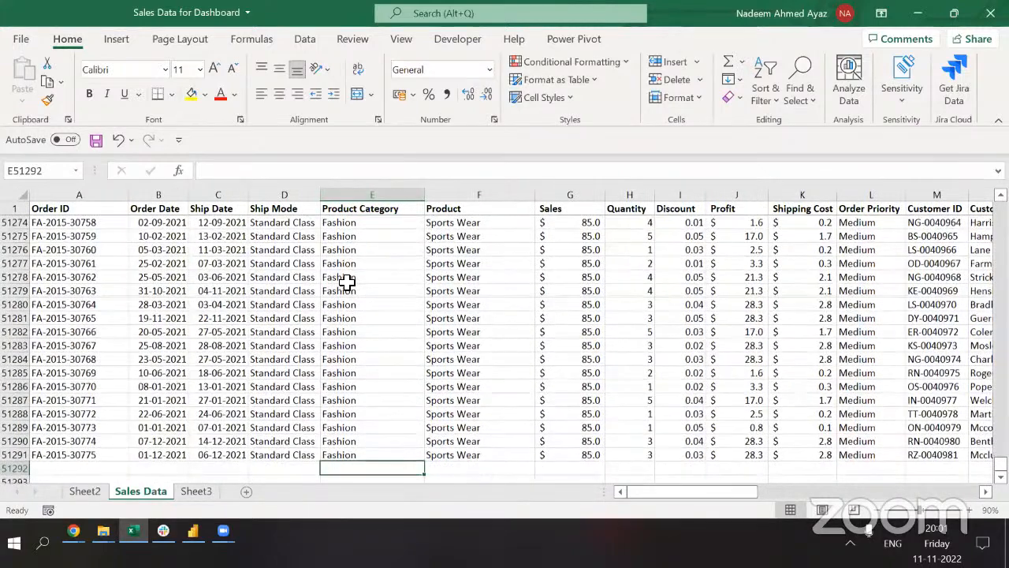
{"action": "key", "text": "ctrl+Up"}
{"action": "key", "text": "ctrl+Up"}
{"action": "key", "text": "Down"}
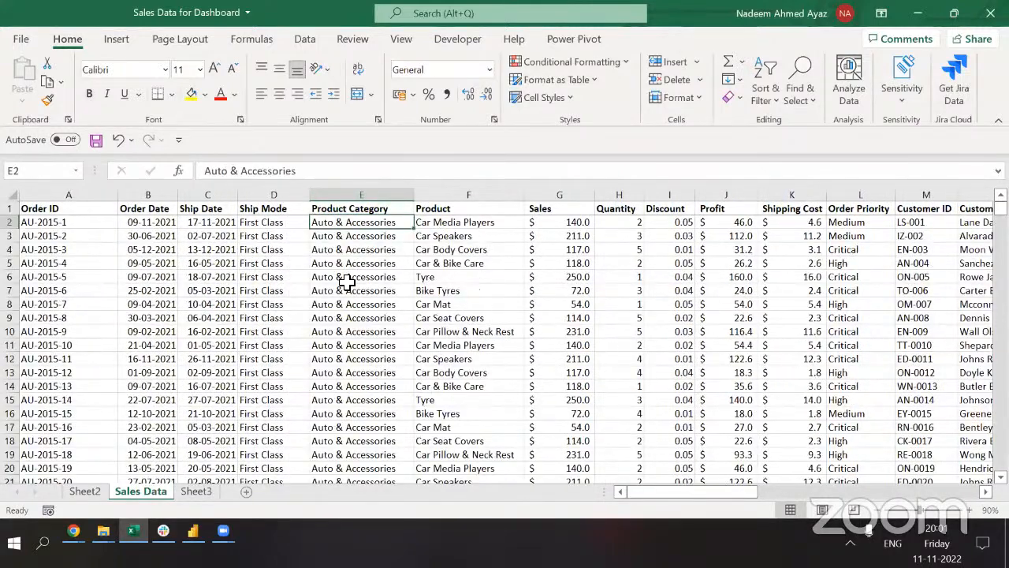
{"action": "key", "text": "Down"}
{"action": "key", "text": "Down"}
{"action": "key", "text": "Down"}
{"action": "key", "text": "Down"}
{"action": "key", "text": "Down"}
{"action": "key", "text": "Down"}
{"action": "key", "text": "Down"}
{"action": "key", "text": "Down"}
{"action": "key", "text": "Down"}
{"action": "key", "text": "Down"}
{"action": "key", "text": "Down"}
{"action": "key", "text": "Down"}
{"action": "key", "text": "Down"}
{"action": "key", "text": "Down"}
{"action": "key", "text": "Down"}
{"action": "key", "text": "Down"}
{"action": "key", "text": "Down"}
{"action": "key", "text": "Down"}
{"action": "key", "text": "Down"}
{"action": "key", "text": "Down"}
{"action": "key", "text": "Down"}
{"action": "key", "text": "Down"}
{"action": "key", "text": "Down"}
{"action": "key", "text": "Down"}
{"action": "key", "text": "Down"}
{"action": "key", "text": "Down"}
{"action": "key", "text": "Down"}
{"action": "key", "text": "Down"}
{"action": "key", "text": "Down"}
{"action": "key", "text": "Down"}
{"action": "key", "text": "Down"}
{"action": "key", "text": "Down"}
{"action": "key", "text": "Down"}
{"action": "key", "text": "Down"}
{"action": "key", "text": "Down"}
{"action": "key", "text": "Down"}
{"action": "key", "text": "Down"}
{"action": "key", "text": "Down"}
{"action": "key", "text": "Down"}
{"action": "key", "text": "Down"}
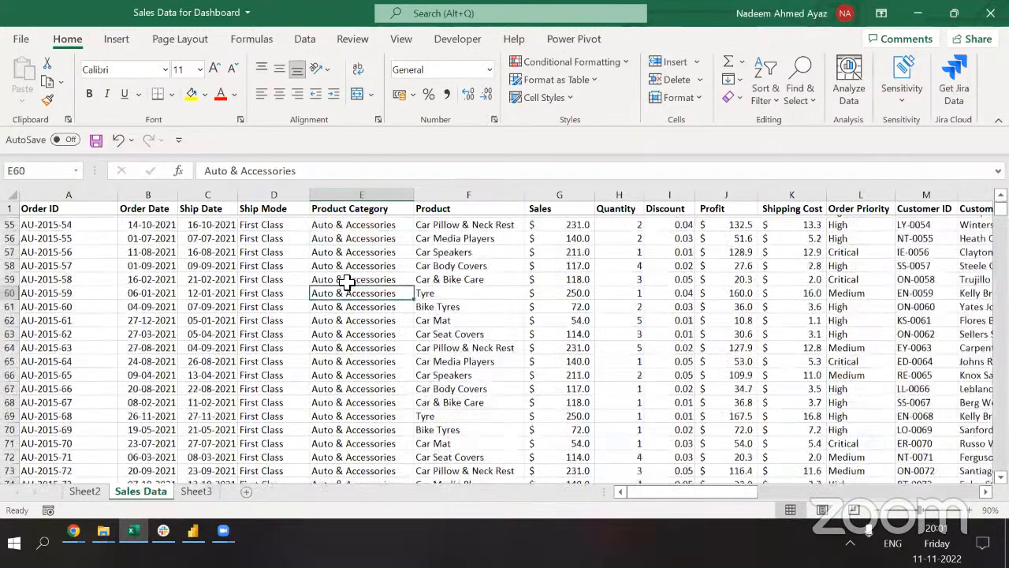
{"action": "key", "text": "ctrl+Page_Up"}
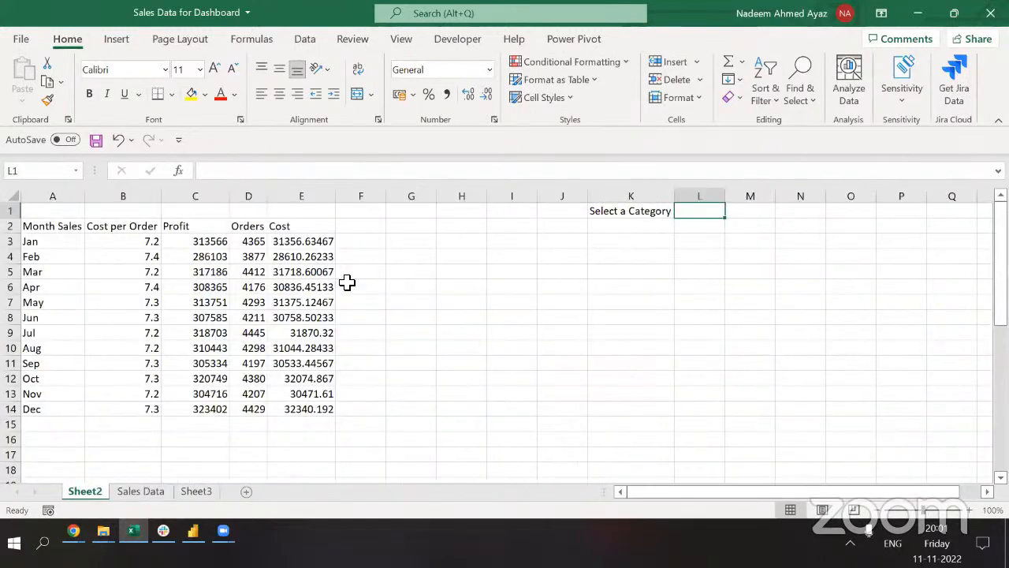
{"action": "key", "text": "alt+d"}
{"action": "key", "text": "l"}
{"action": "key", "text": "Escape"}
List the distinct product categories from L1 with =UNIQUE('Sales Data'!E2:E51291).
{"action": "type", "text": "=un"}
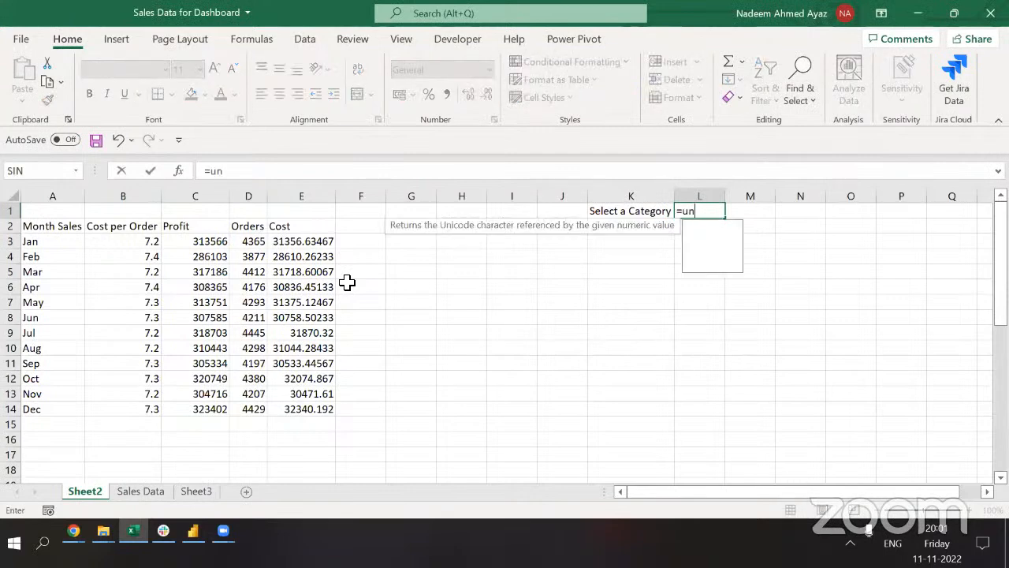
{"action": "key", "text": "Down"}
{"action": "key", "text": "Down"}
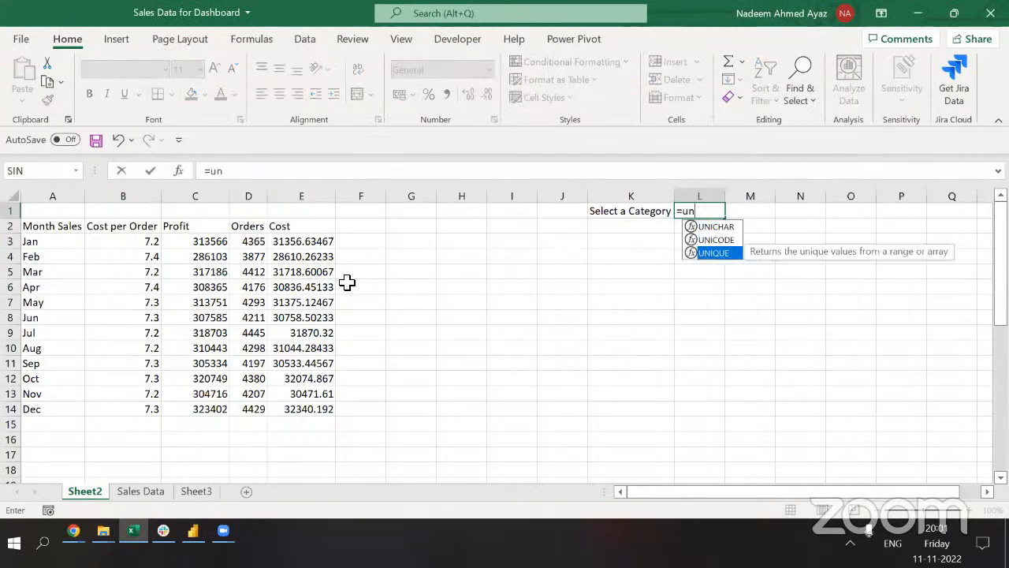
{"action": "key", "text": "Tab"}
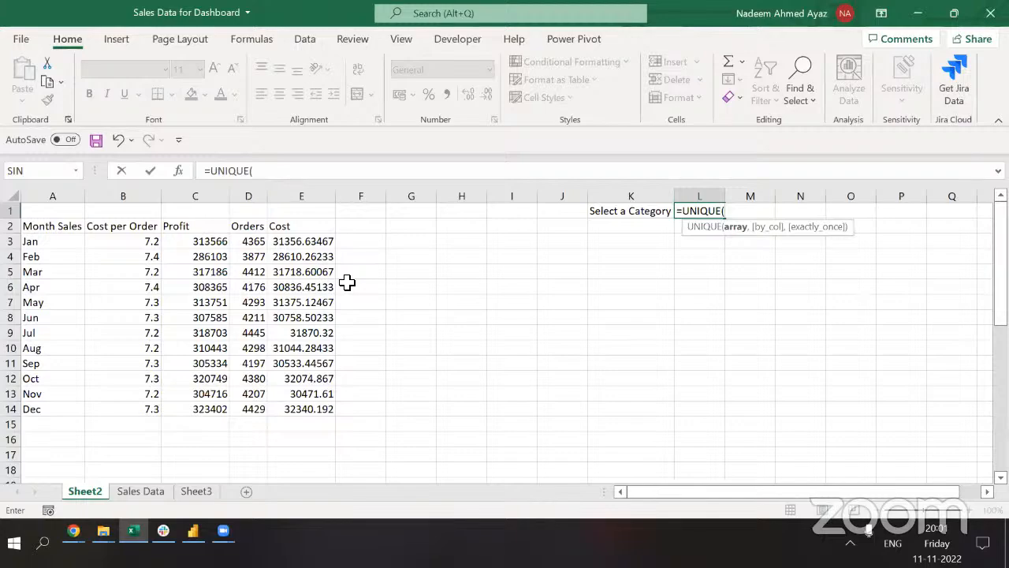
{"action": "key", "text": "ctrl+Page_Down"}
{"action": "key", "text": "ctrl+Home"}
{"action": "key", "text": "Right"}
{"action": "key", "text": "Right"}
{"action": "key", "text": "Right"}
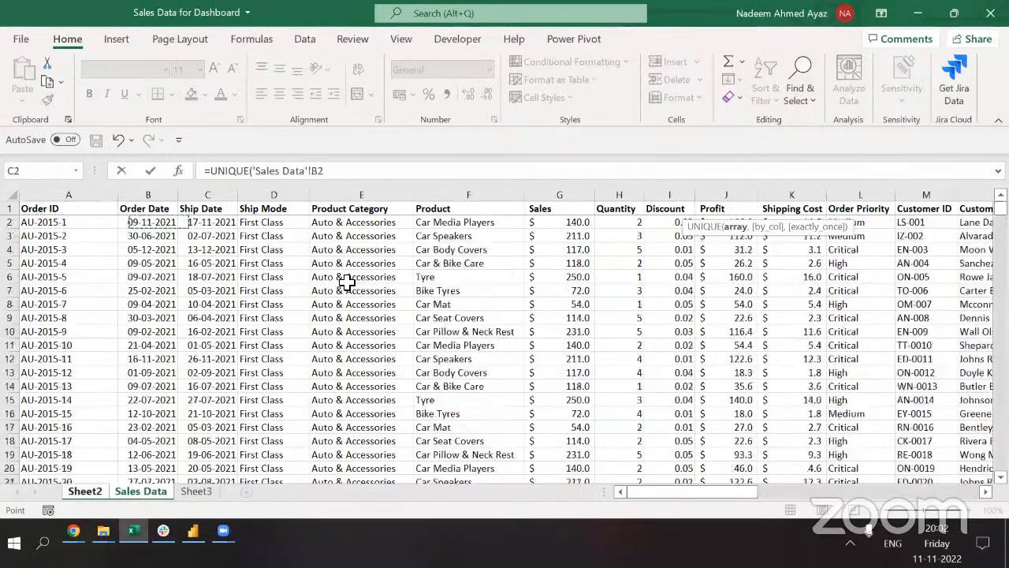
{"action": "key", "text": "Right"}
{"action": "key", "text": "ctrl+shift+Down"}
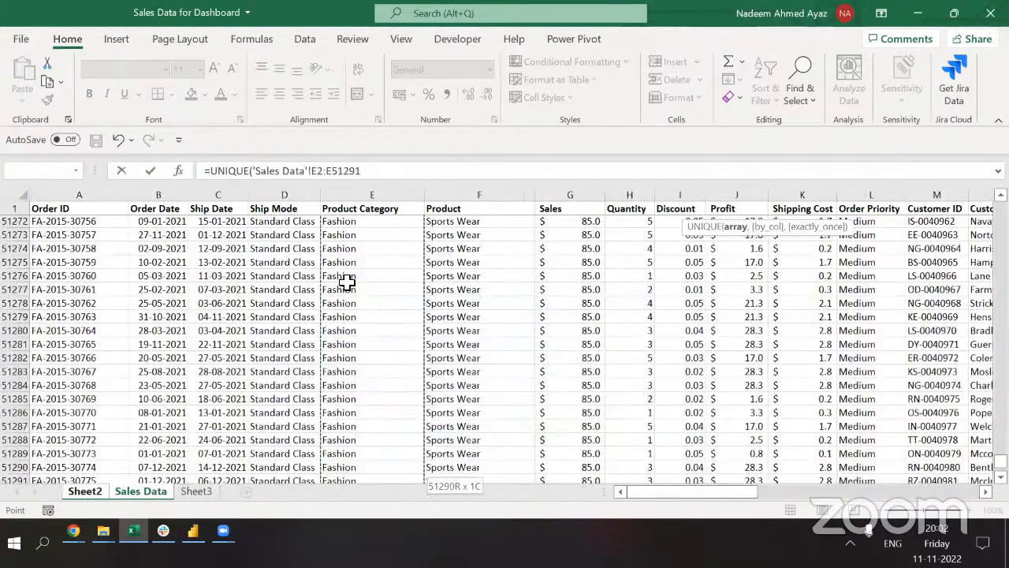
{"action": "key", "text": "ctrl+Return"}
Autofit the width of column L to the category list in L1:L4.
{"action": "key", "text": "ctrl+shift+Down"}
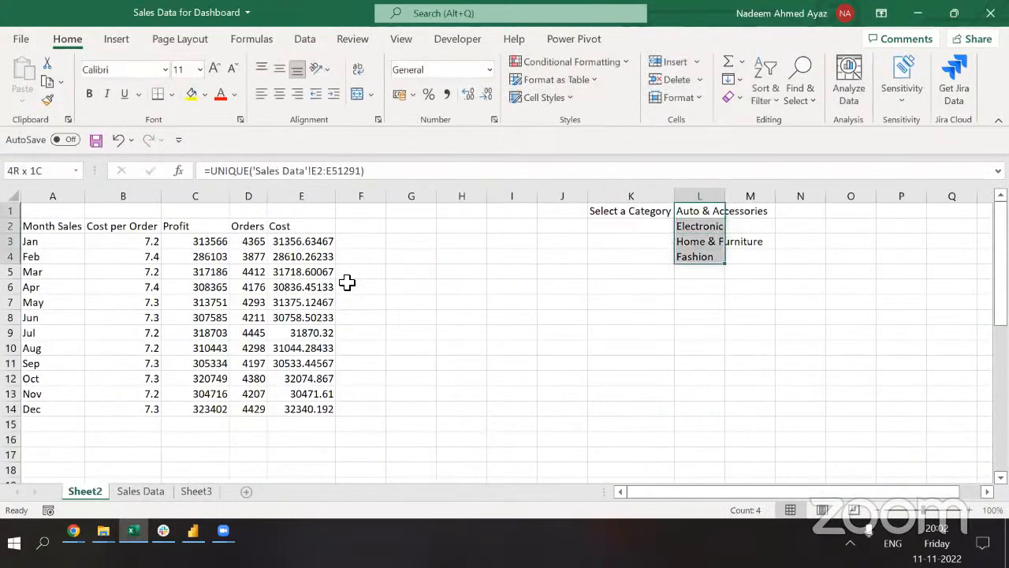
{"action": "key", "text": "alt+h"}
{"action": "key", "text": "o"}
{"action": "key", "text": "i"}
{"action": "key", "text": "ctrl+shift+Up"}
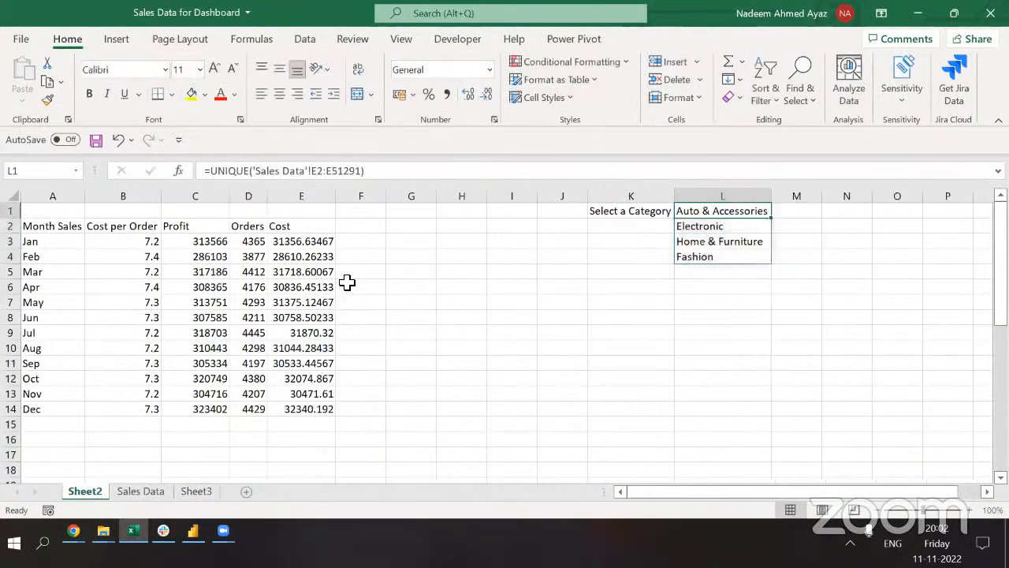
{"action": "key", "text": "Down"}
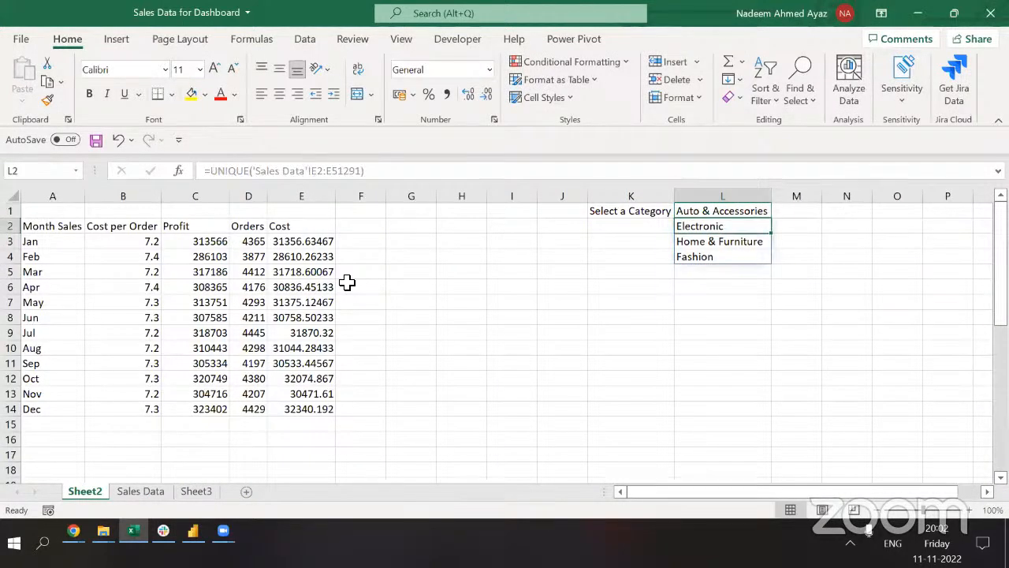
Copy the UNIQUE formula from L1 and clear the cell.
{"action": "key", "text": "Down"}
{"action": "key", "text": "Down"}
{"action": "key", "text": "Up"}
{"action": "key", "text": "Up"}
{"action": "key", "text": "Up"}
{"action": "left_click", "coordinate": [387, 171]}
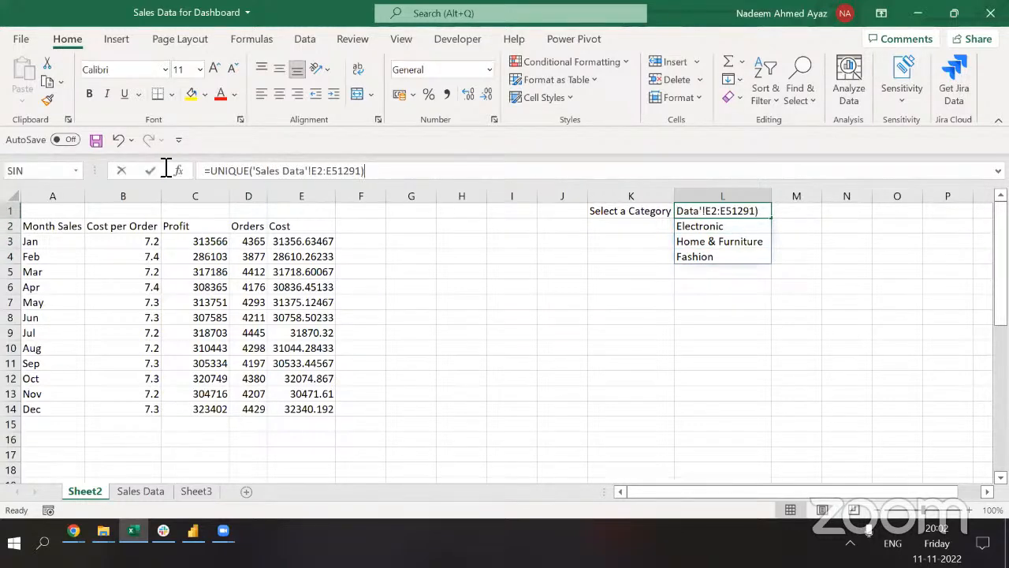
{"action": "left_click_drag", "start_coordinate": [166, 168], "coordinate": [164, 168]}
{"action": "key", "text": "ctrl+c"}
{"action": "key", "text": "Escape"}
{"action": "key", "text": "Delete"}
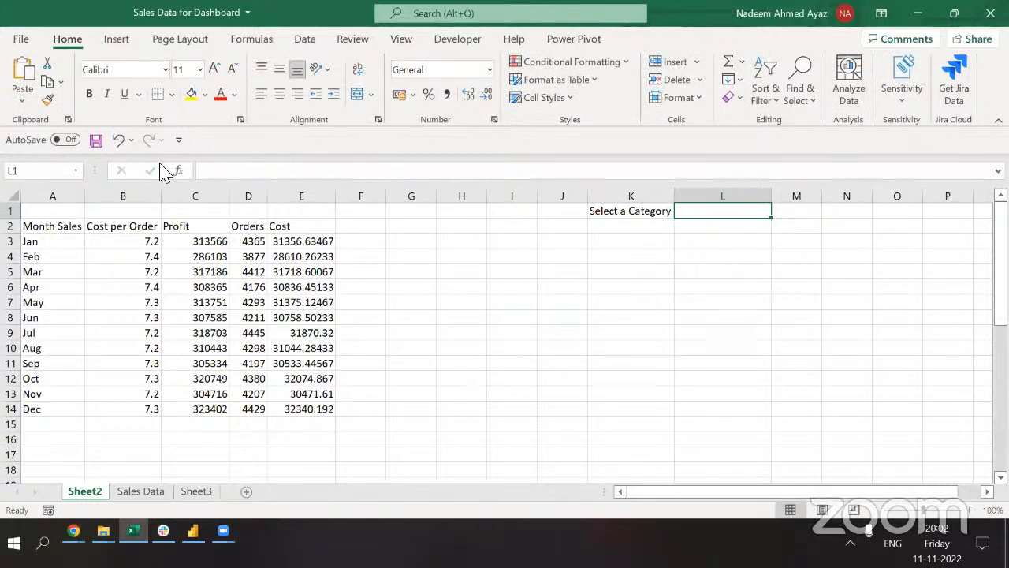
Add List data validation to L1 with the source =UNIQUE('Sales Data'!E2:E51291), accepting the source despite the error prompt.
{"action": "key", "text": "alt+a"}
{"action": "key", "text": "v"}
{"action": "key", "text": "v"}
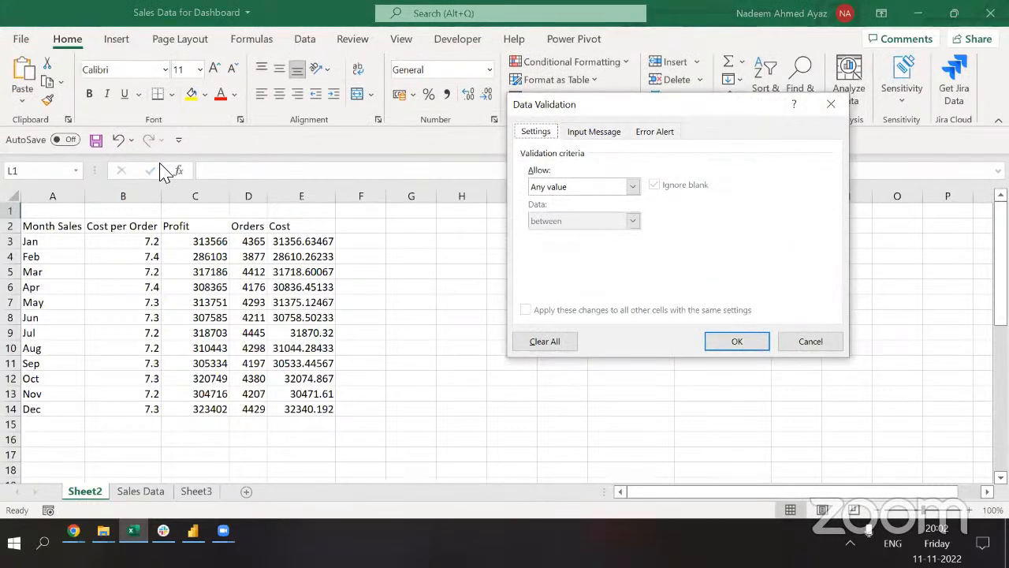
{"action": "key", "text": "alt+Down"}
{"action": "key", "text": "Down"}
{"action": "key", "text": "Down"}
{"action": "key", "text": "Down"}
{"action": "key", "text": "Return"}
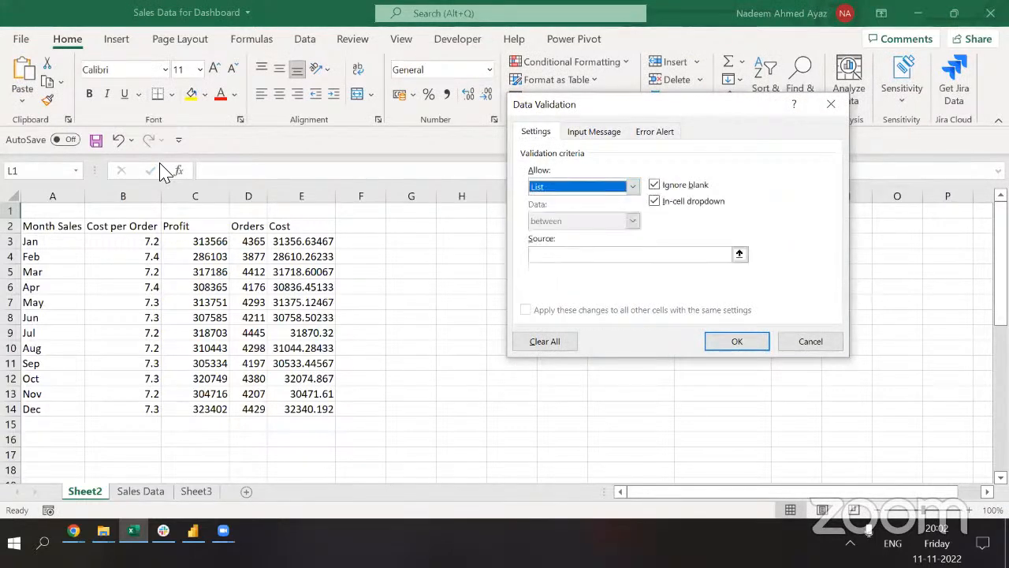
{"action": "key", "text": "Tab"}
{"action": "key", "text": "ctrl+v"}
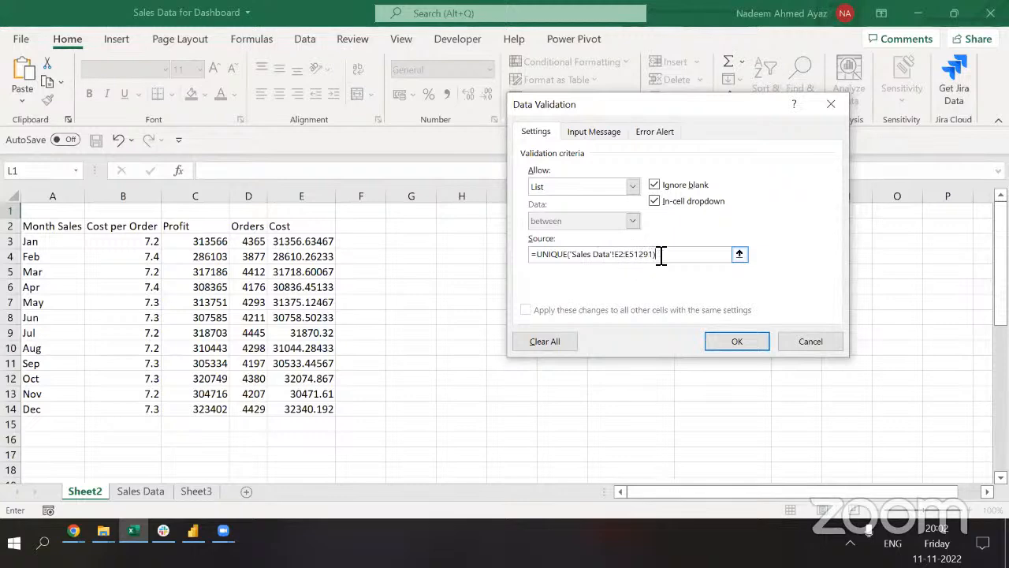
{"action": "left_click", "coordinate": [733, 341]}
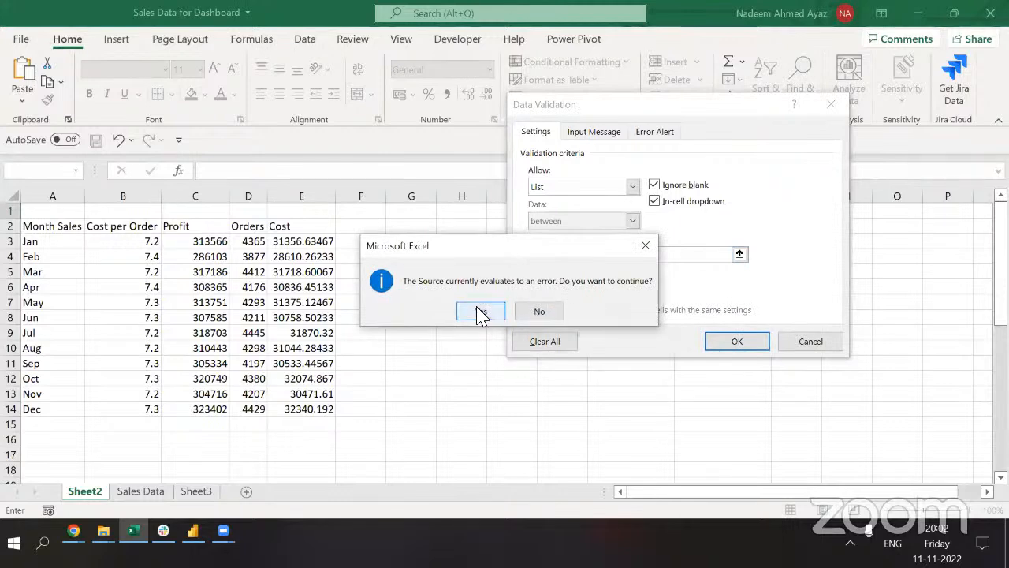
{"action": "left_click", "coordinate": [481, 313]}
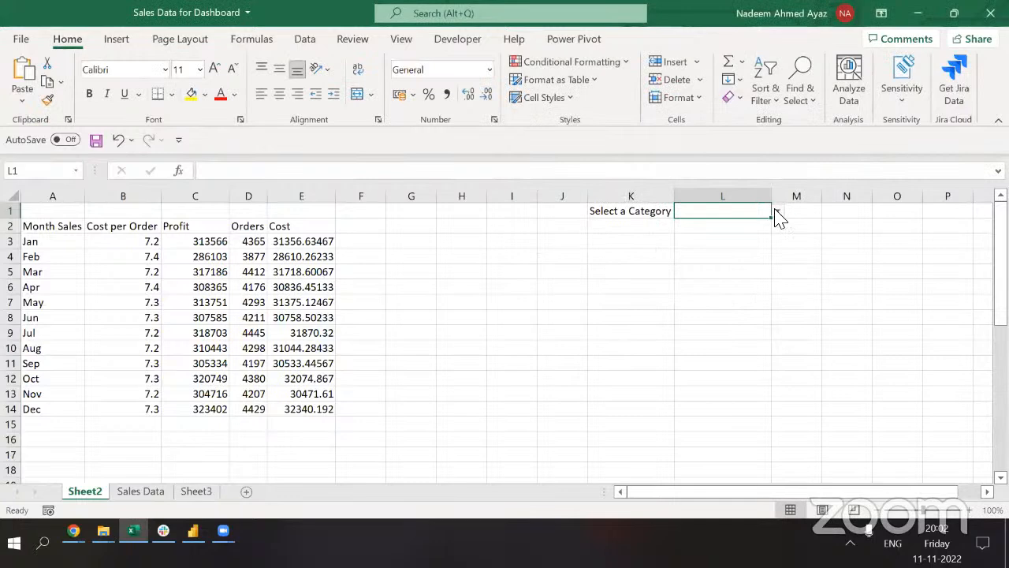
{"action": "key", "text": "alt+a"}
{"action": "key", "text": "v"}
{"action": "key", "text": "v"}
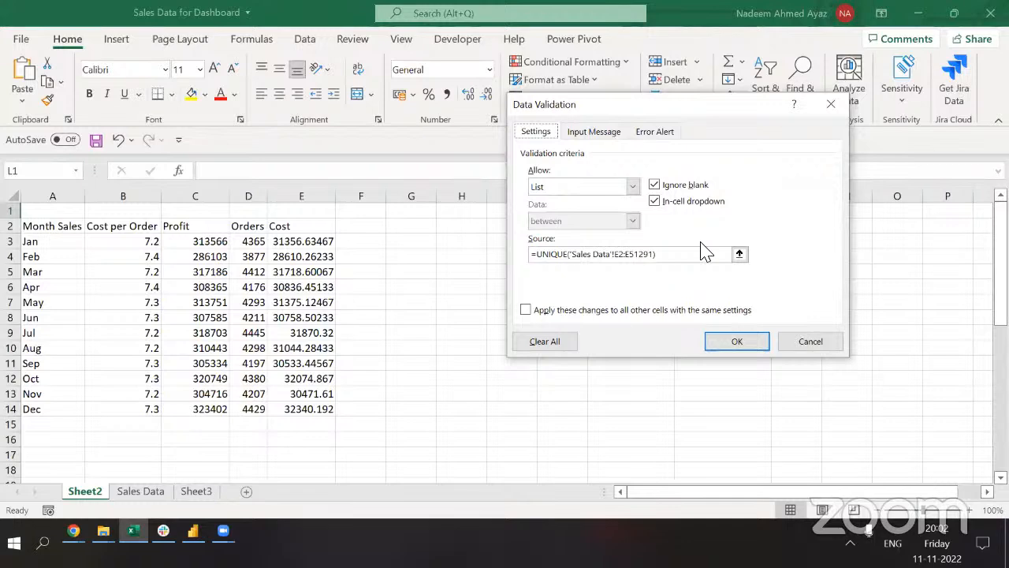
{"action": "key", "text": "Escape"}
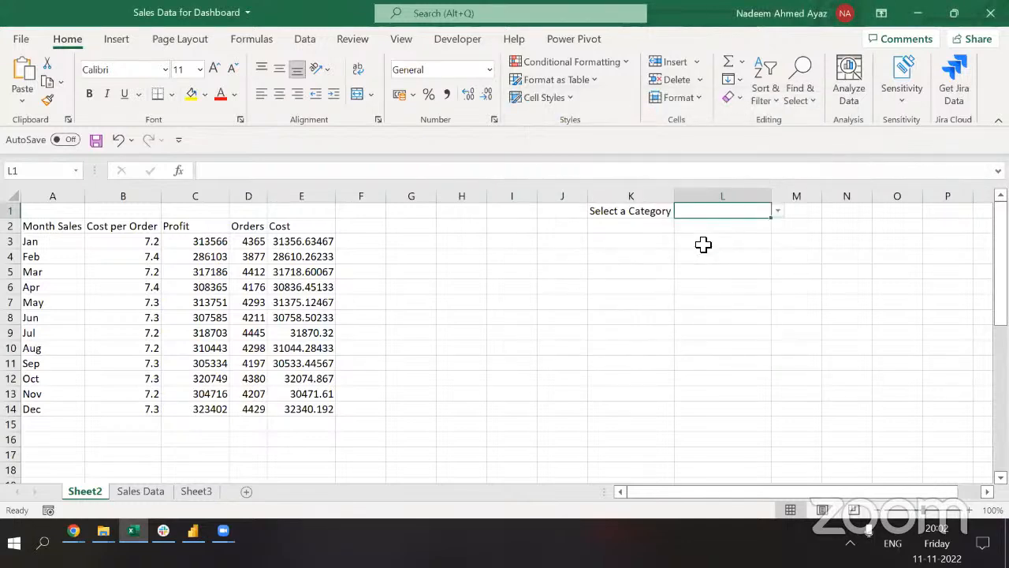
{"action": "key", "text": "alt+a"}
{"action": "key", "text": "v"}
{"action": "key", "text": "v"}
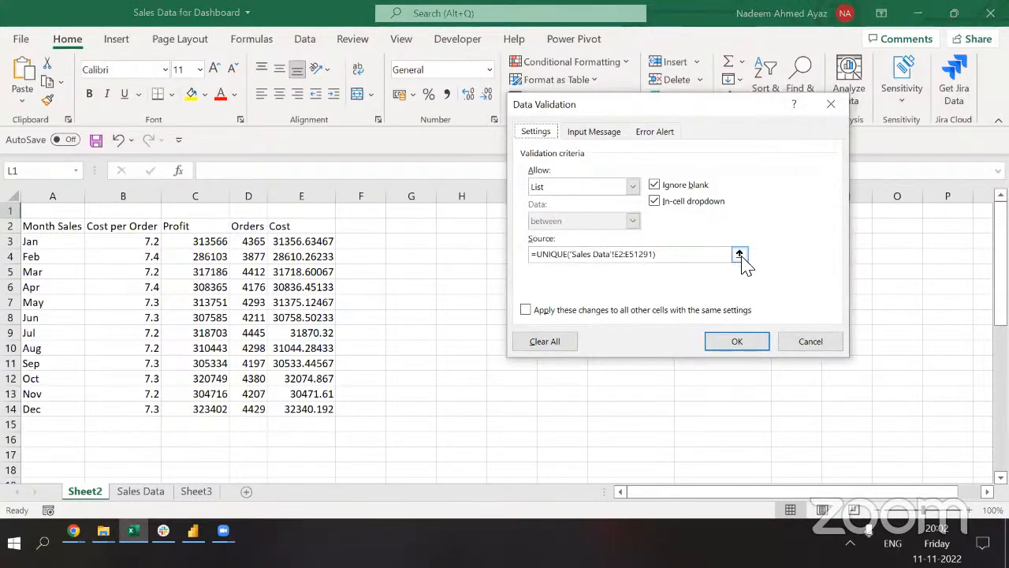
{"action": "key", "text": "Escape"}
List the distinct product categories from P1 with the copied formula =UNIQUE('Sales Data'!E2:E51291).
{"action": "key", "text": "Right"}
{"action": "key", "text": "Right"}
{"action": "key", "text": "Right"}
{"action": "key", "text": "Right"}
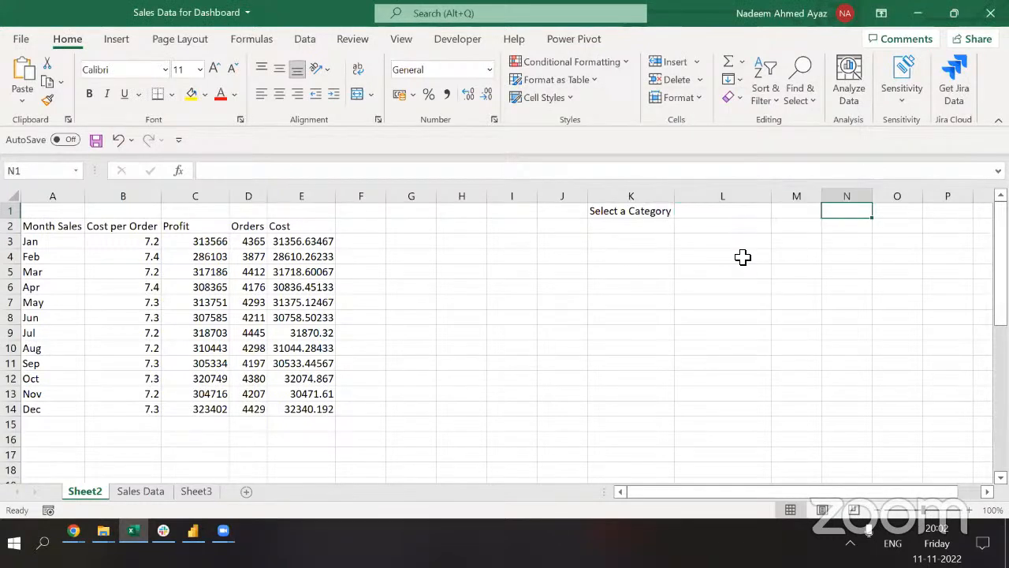
{"action": "key", "text": "F2"}
{"action": "key", "text": "ctrl+v"}
{"action": "key", "text": "Return"}
Set the source of L1's validation list to the category range =$P$1:$P$4.
{"action": "key", "text": "Up"}
{"action": "key", "text": "Left"}
{"action": "key", "text": "Left"}
{"action": "key", "text": "Left"}
{"action": "key", "text": "Left"}
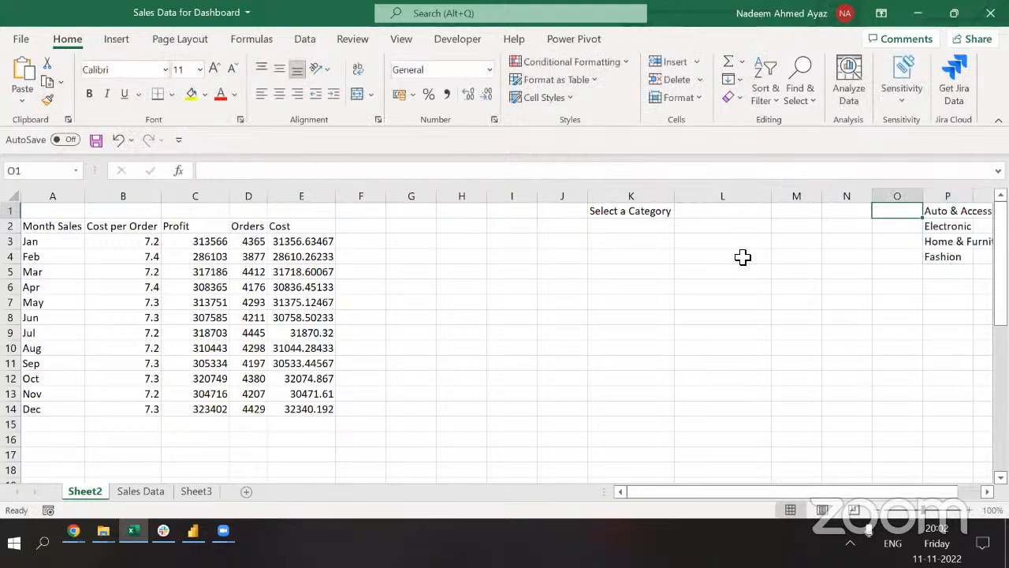
{"action": "key", "text": "alt"}
{"action": "key", "text": "a"}
{"action": "key", "text": "v"}
{"action": "key", "text": "v"}
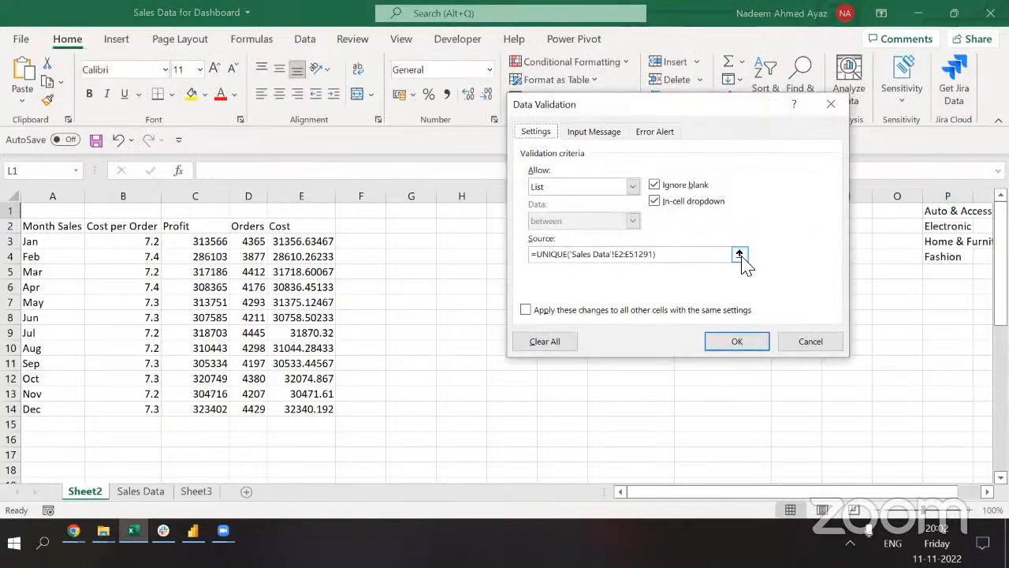
{"action": "left_click", "coordinate": [741, 256]}
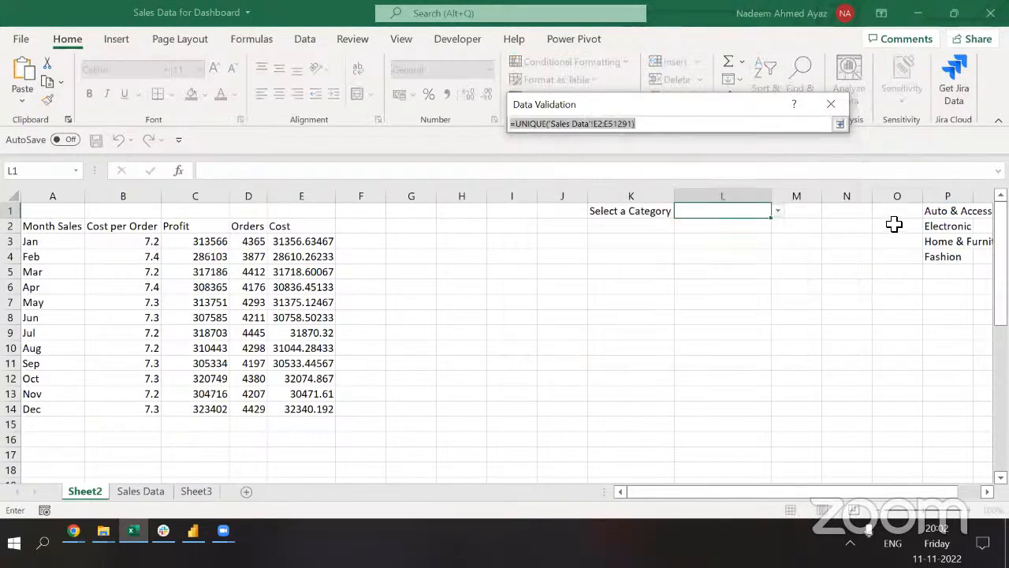
{"action": "left_click", "coordinate": [934, 210]}
{"action": "type", "text": "#"}
{"action": "key", "text": "Return"}
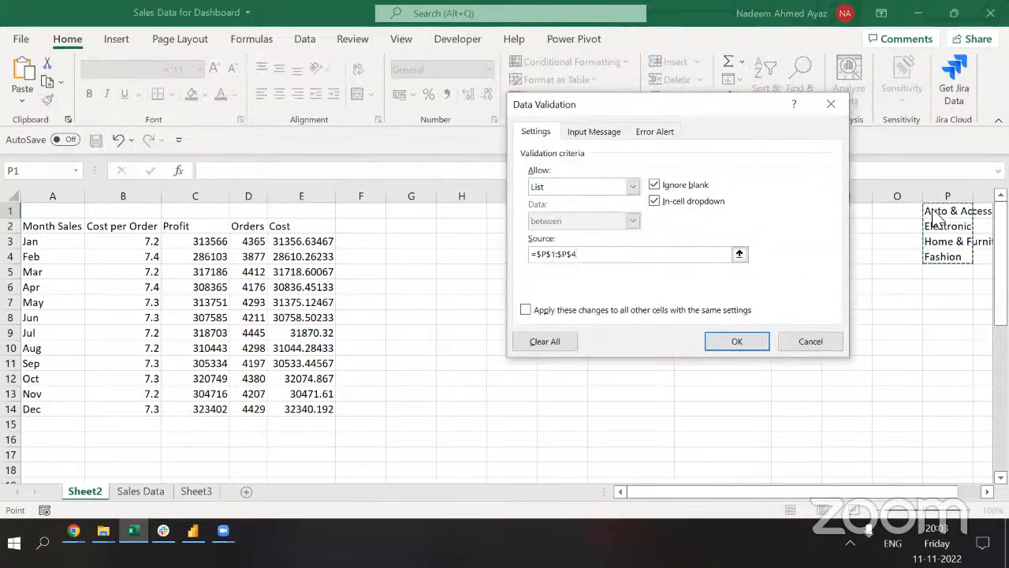
{"action": "key", "text": "Return"}
Choose Electronic from the category dropdown in L1.
{"action": "key", "text": "alt+Down"}
{"action": "key", "text": "Down"}
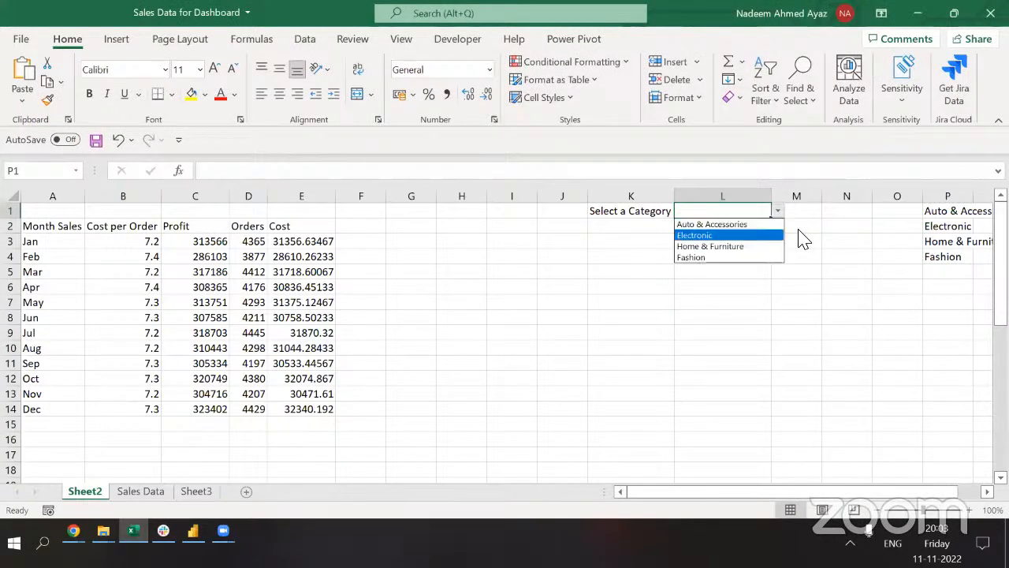
{"action": "key", "text": "Escape"}
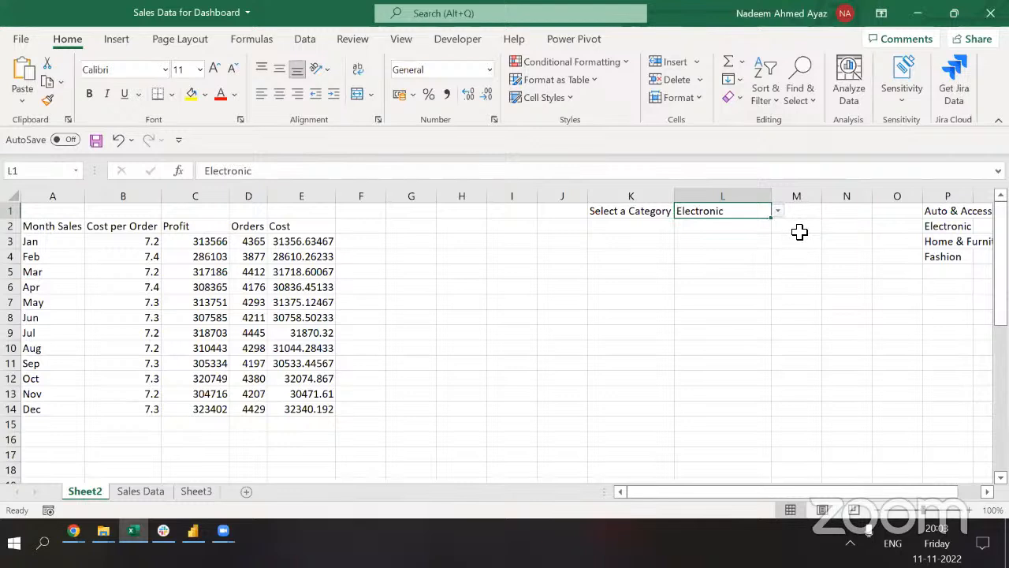
Hide helper column P containing the category list.
{"action": "key", "text": "Right"}
{"action": "key", "text": "Right"}
{"action": "key", "text": "Right"}
{"action": "key", "text": "Right"}
{"action": "key", "text": "ctrl+space"}
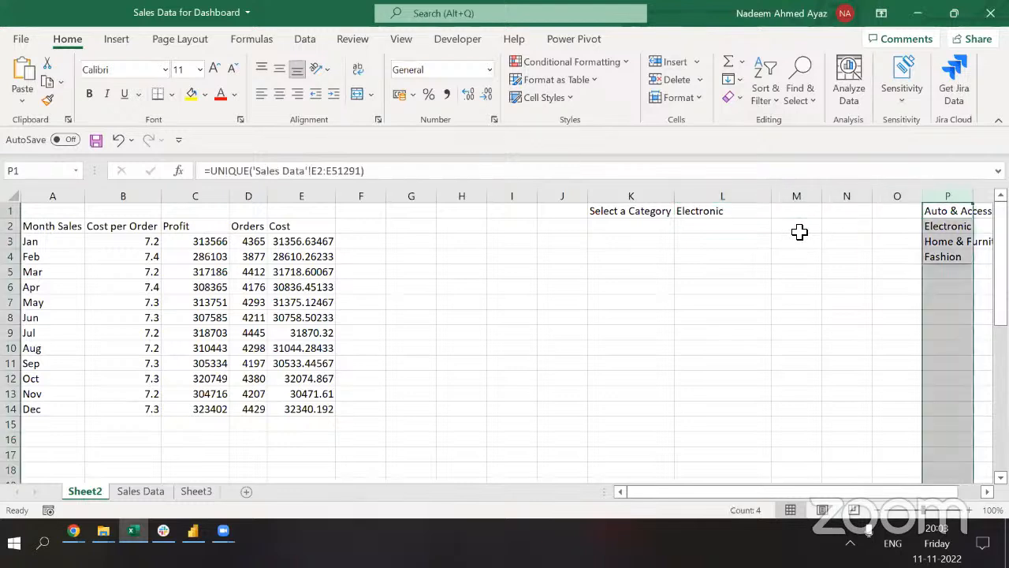
{"action": "key", "text": "ctrl+0"}
Test the category dropdown in L1 with Home & Furniture and Fashion, ending on Electronic.
{"action": "key", "text": "Left"}
{"action": "key", "text": "Left"}
{"action": "key", "text": "Left"}
{"action": "key", "text": "Left"}
{"action": "key", "text": "ctrl+Home"}
{"action": "key", "text": "ctrl+Right"}
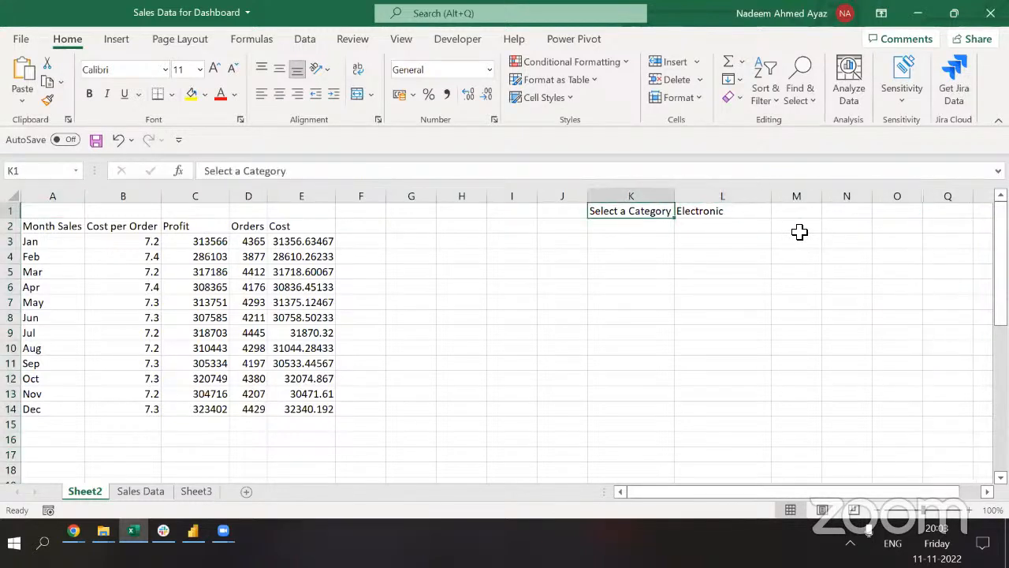
{"action": "key", "text": "Right"}
{"action": "key", "text": "alt+Down"}
{"action": "key", "text": "Down"}
{"action": "key", "text": "Escape"}
{"action": "key", "text": "alt+Down"}
{"action": "key", "text": "Down"}
{"action": "key", "text": "Return"}
{"action": "key", "text": "alt+Down"}
{"action": "key", "text": "Down"}
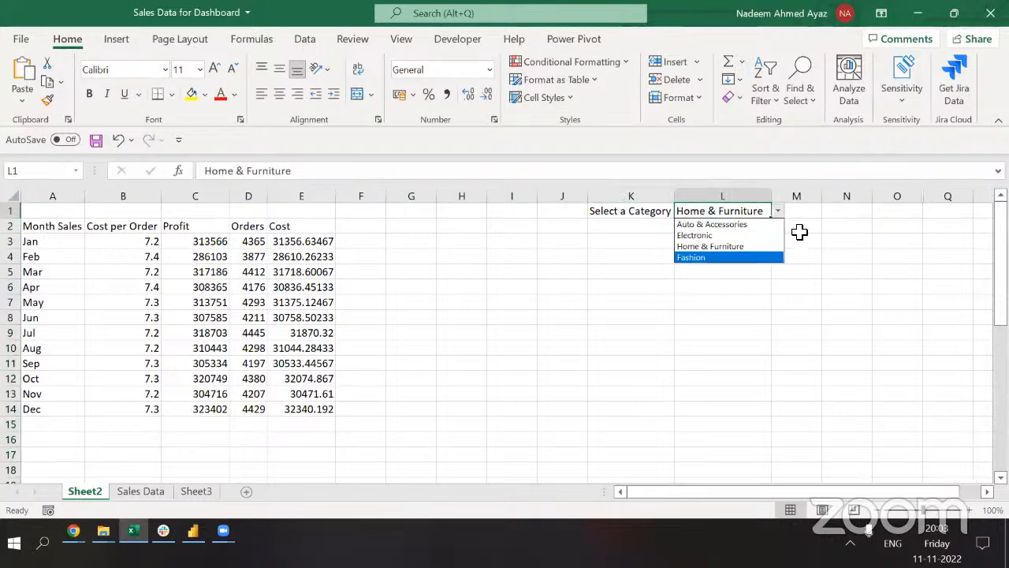
{"action": "key", "text": "Return"}
{"action": "key", "text": "alt+Down"}
{"action": "key", "text": "Up"}
{"action": "key", "text": "Up"}
{"action": "key", "text": "Return"}
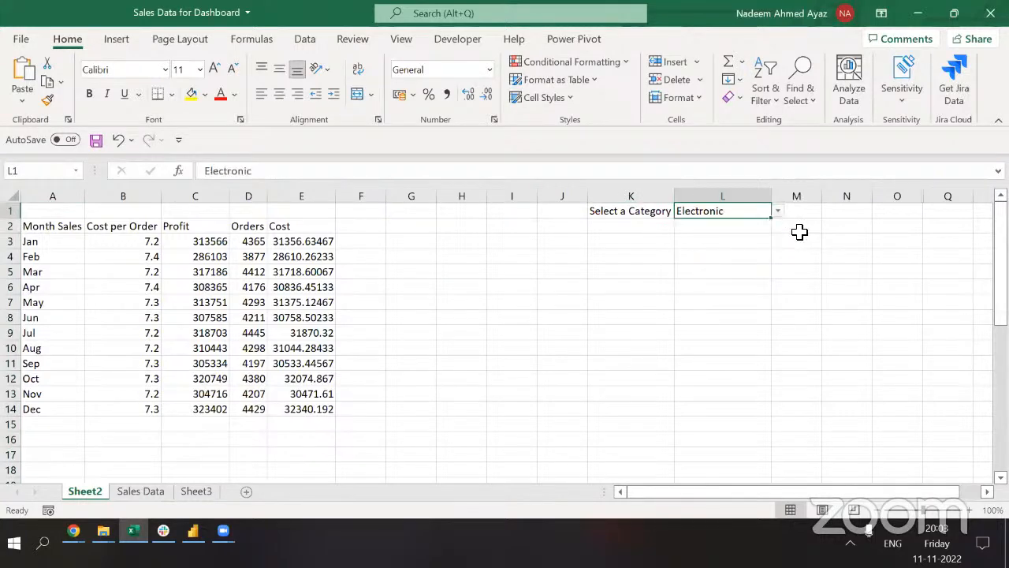
{"action": "left_click", "coordinate": [205, 272]}
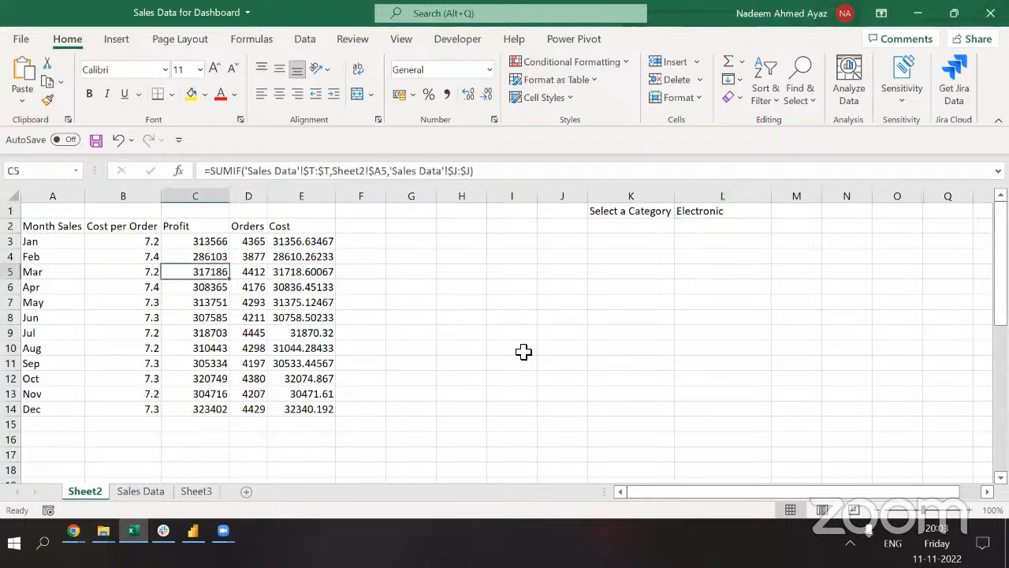
{"action": "scroll", "coordinate": [522, 351], "scroll_direction": "down", "scroll_amount": 3}
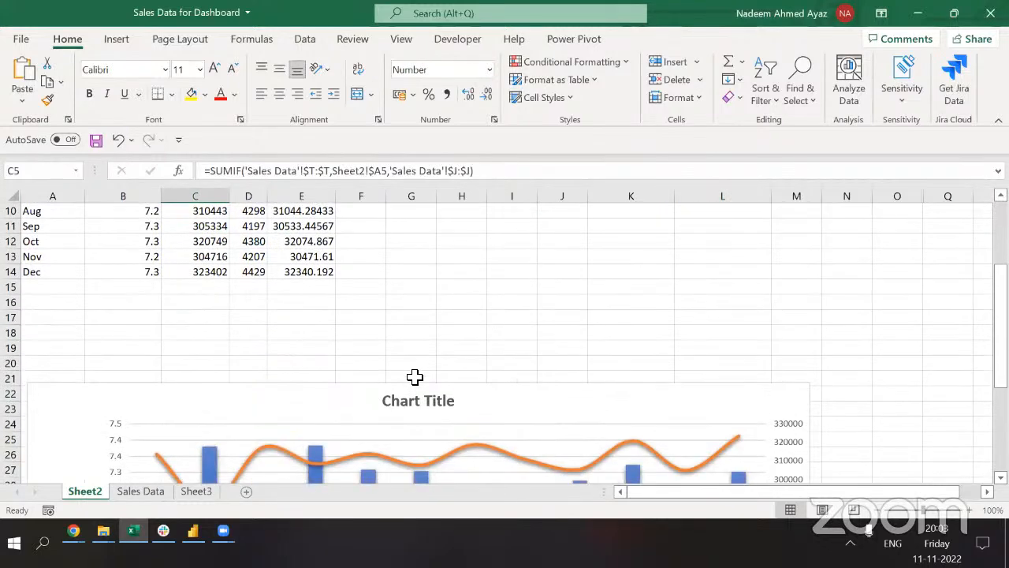
{"action": "scroll", "coordinate": [293, 316], "scroll_direction": "up", "scroll_amount": 3}
{"action": "left_click", "coordinate": [295, 317]}
{"action": "key", "text": "Home"}
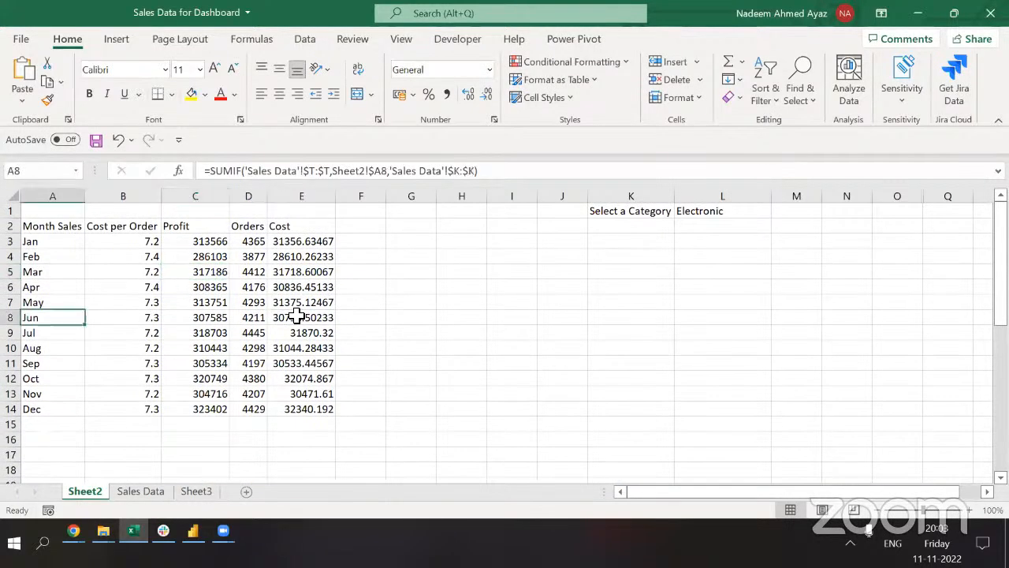
{"action": "key", "text": "ctrl+Up"}
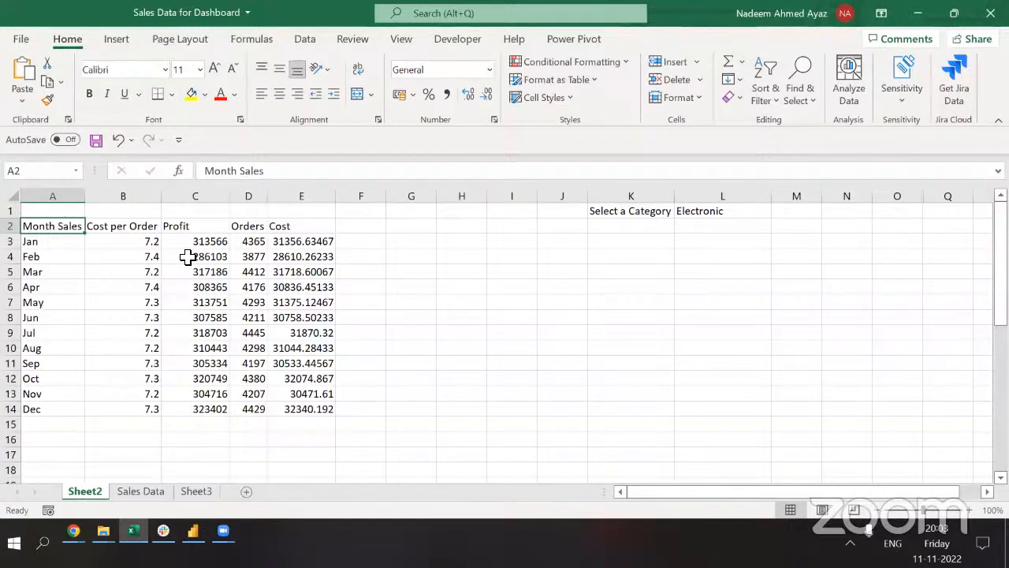
Insert a new column before Profit in the monthly table and enter the header "Profit/Order" in C2.
{"action": "left_click", "coordinate": [189, 224]}
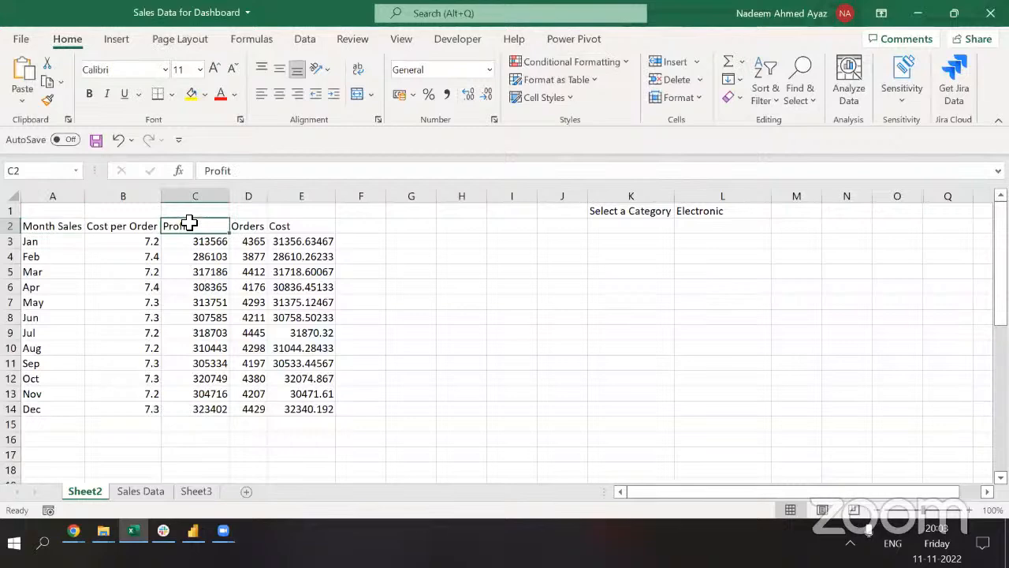
{"action": "key", "text": "ctrl+space"}
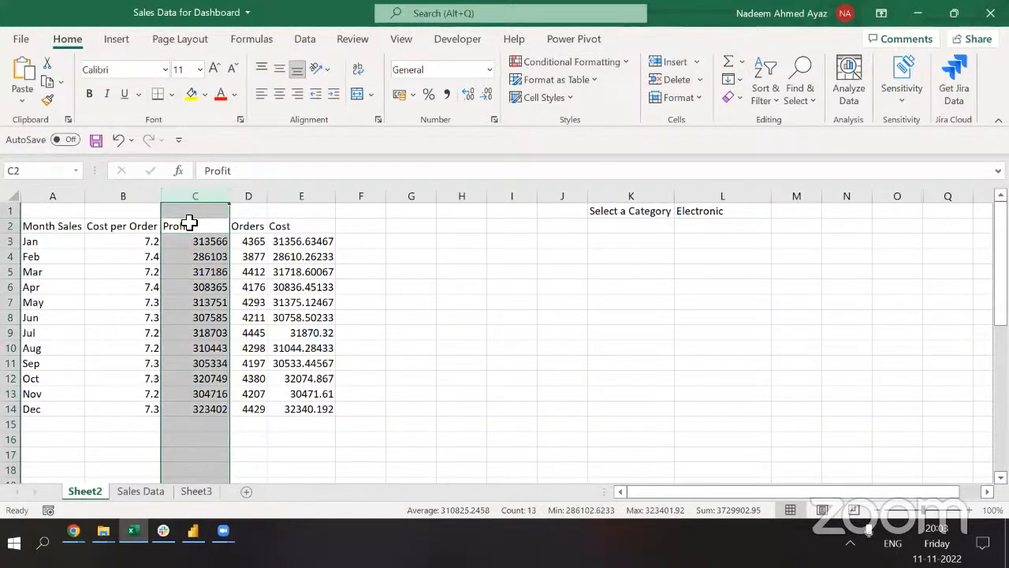
{"action": "key", "text": "ctrl+shift+plus"}
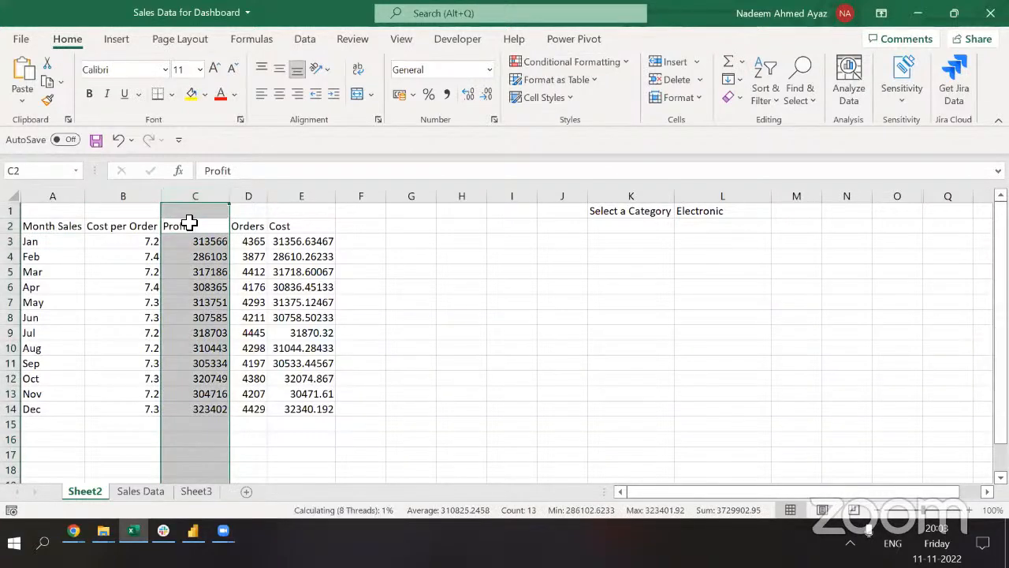
{"action": "key", "text": "Right"}
{"action": "left_click", "coordinate": [190, 224]}
{"action": "type", "text": "P"}
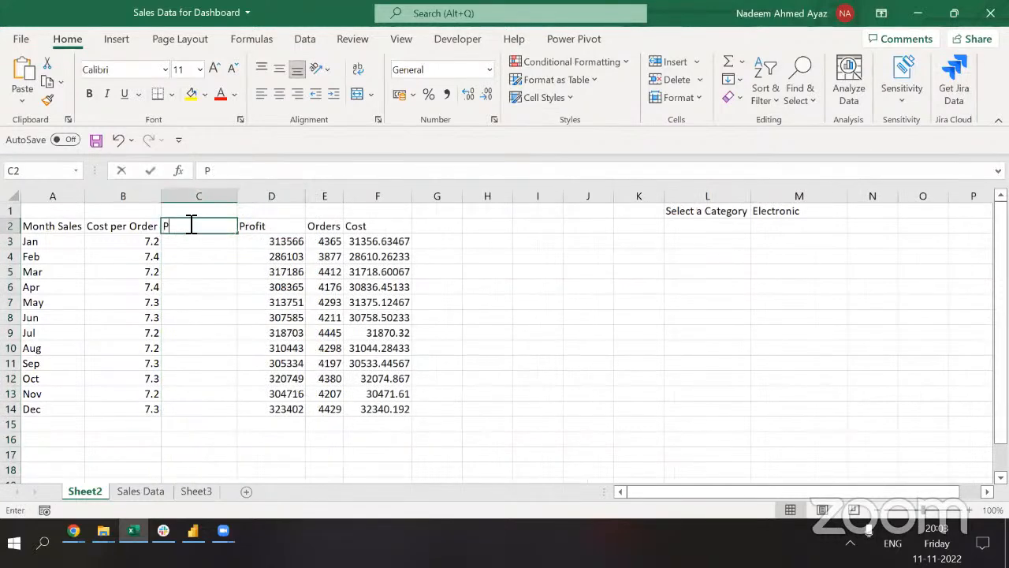
{"action": "type", "text": "rofit"}
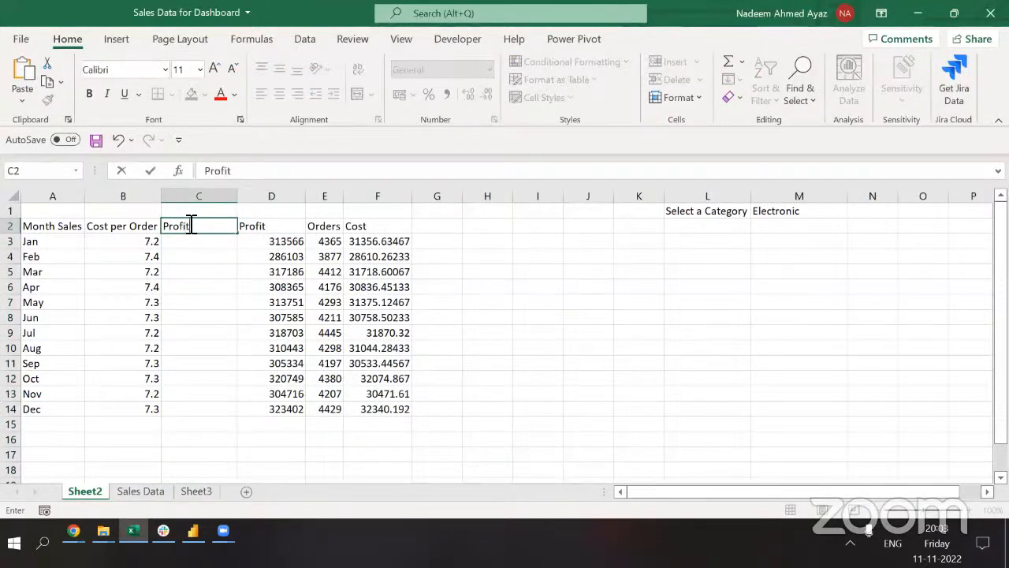
{"action": "type", "text": "/Order"}
{"action": "key", "text": "Return"}
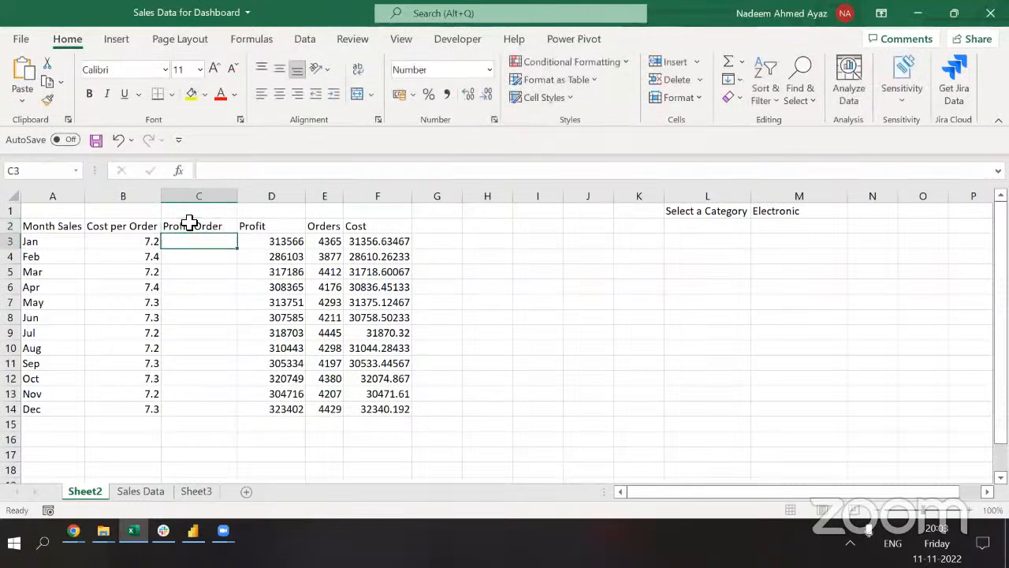
Calculate January's profit per order in C3 by dividing its Profit value in D3 by its Orders value.
{"action": "type", "text": "="}
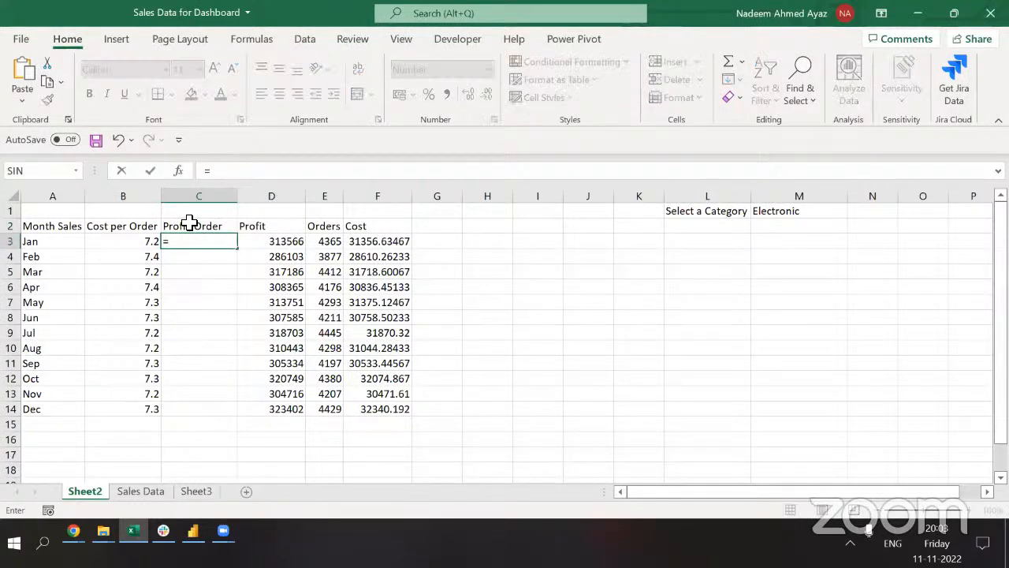
{"action": "key", "text": "Right"}
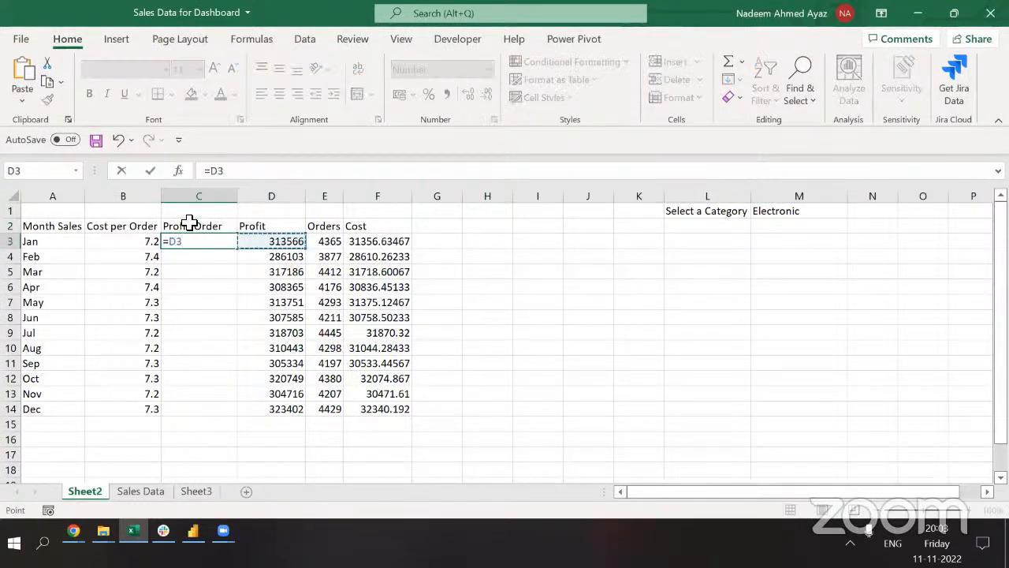
{"action": "type", "text": "/"}
{"action": "key", "text": "Right"}
{"action": "key", "text": "Right"}
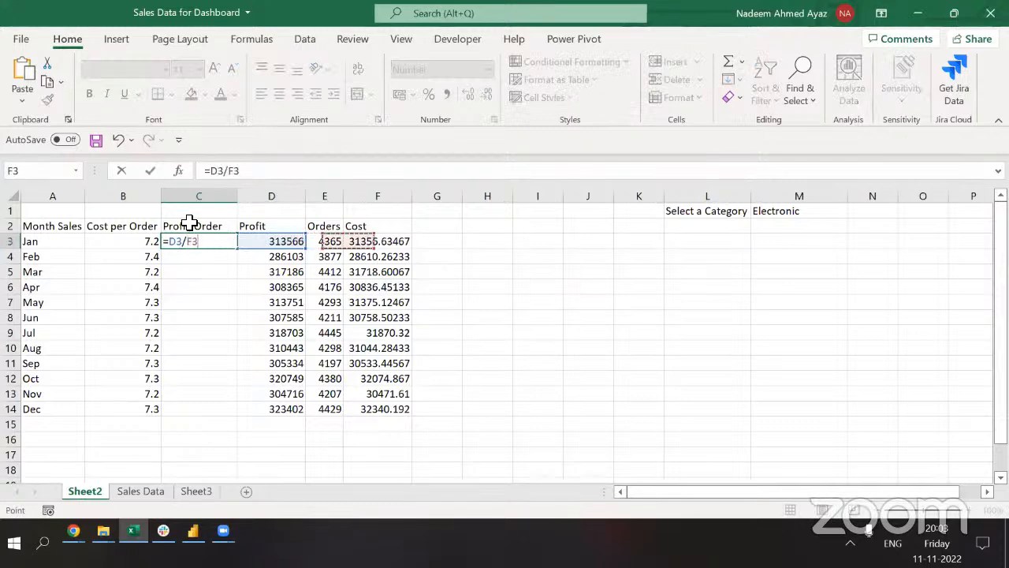
{"action": "key", "text": "Return"}
Correct the C3 formula to divide Profit in D3 by Orders in E3, and fill it down through C14.
{"action": "key", "text": "Up"}
{"action": "key", "text": "Left"}
{"action": "key", "text": "ctrl+Down"}
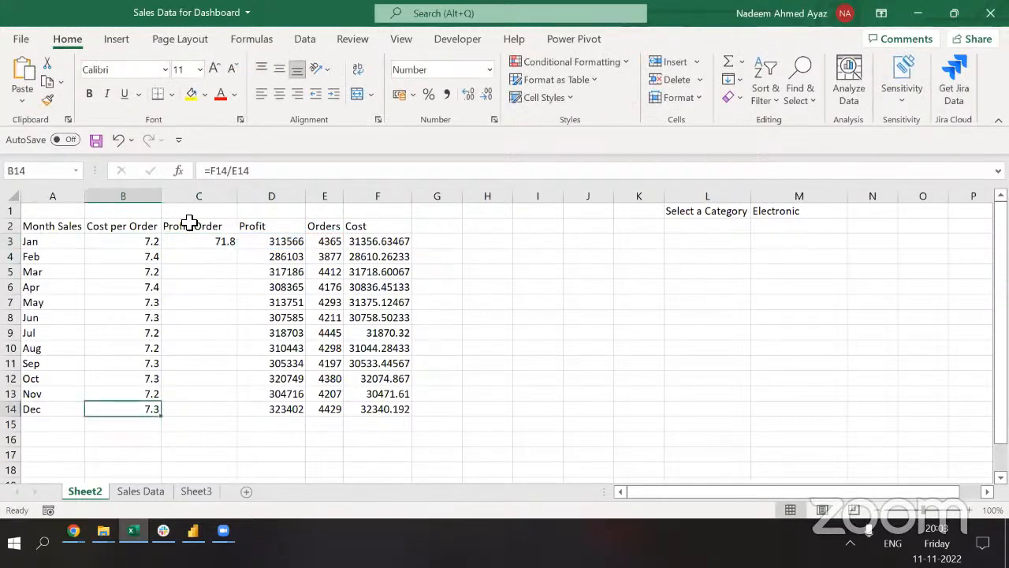
{"action": "key", "text": "Right"}
{"action": "key", "text": "ctrl+shift+Up"}
{"action": "key", "text": "ctrl+Return"}
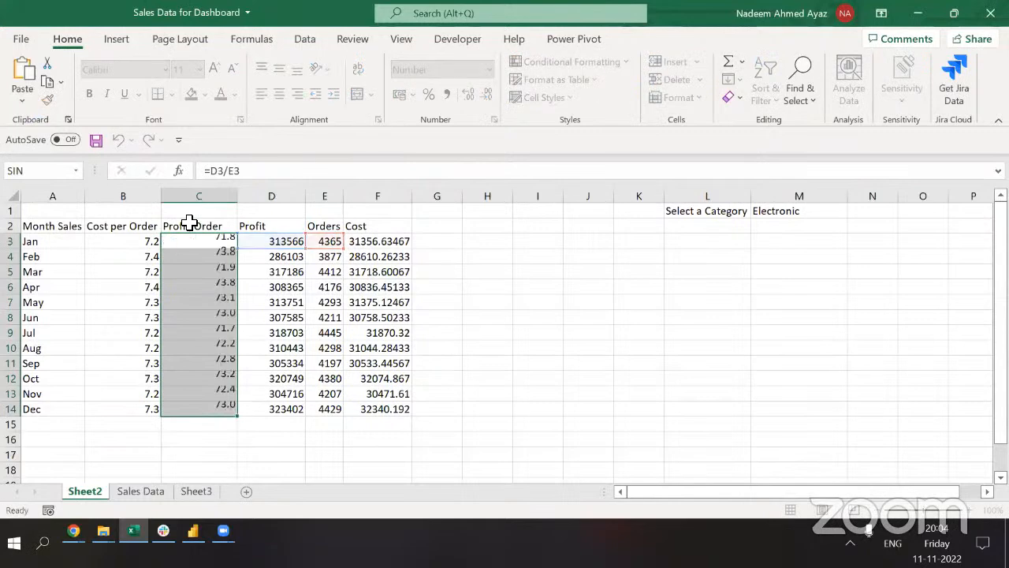
Apply the Currency format to the Profit/Order values in C3:C14 and to the Cost per Order values in B3:B14.
{"action": "key", "text": "ctrl+1"}
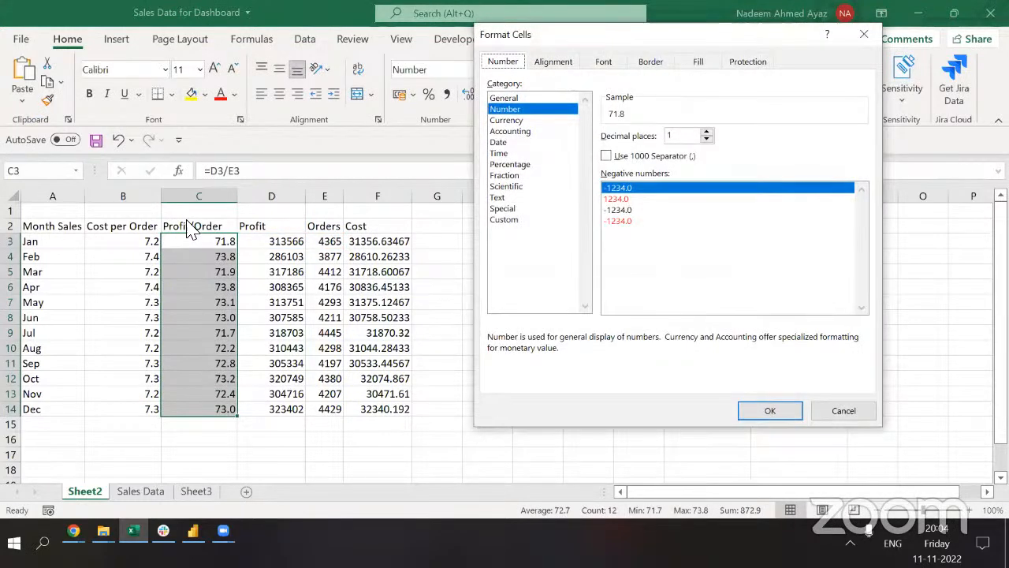
{"action": "key", "text": "Down"}
{"action": "key", "text": "Return"}
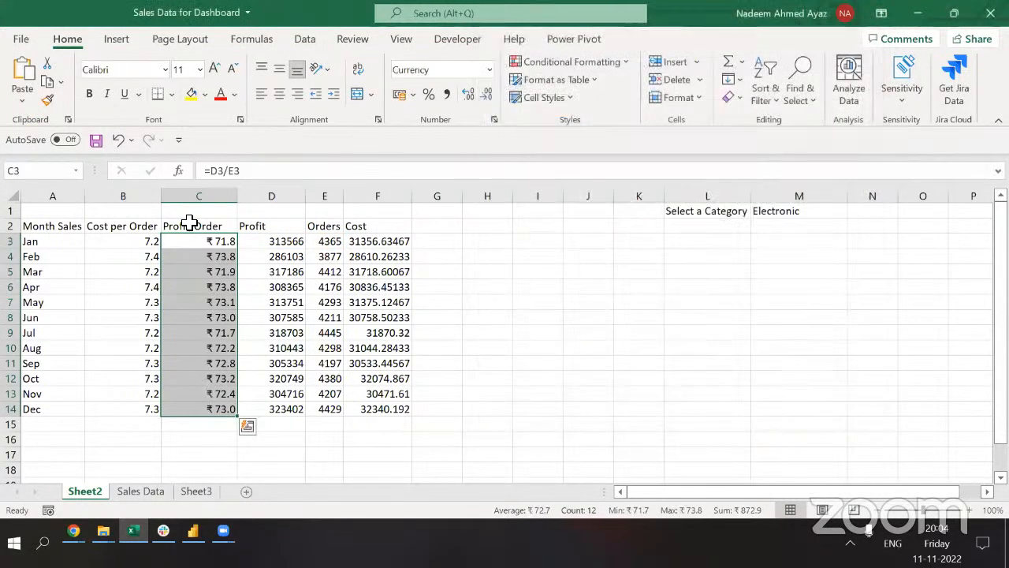
{"action": "key", "text": "Left"}
{"action": "key", "text": "ctrl+shift+Down"}
{"action": "key", "text": "F4"}
{"action": "key", "text": "Left"}
{"action": "key", "text": "Up"}
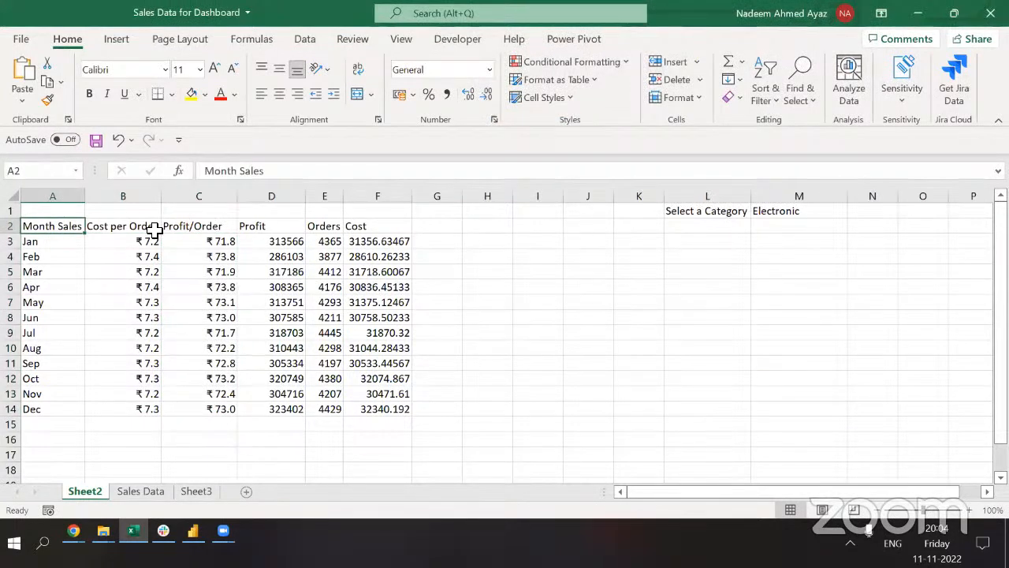
Review the monthly Cost per Order and Profit/Order figures and the formulas in C4 and D3.
{"action": "left_click_drag", "start_coordinate": [163, 227], "coordinate": [74, 418]}
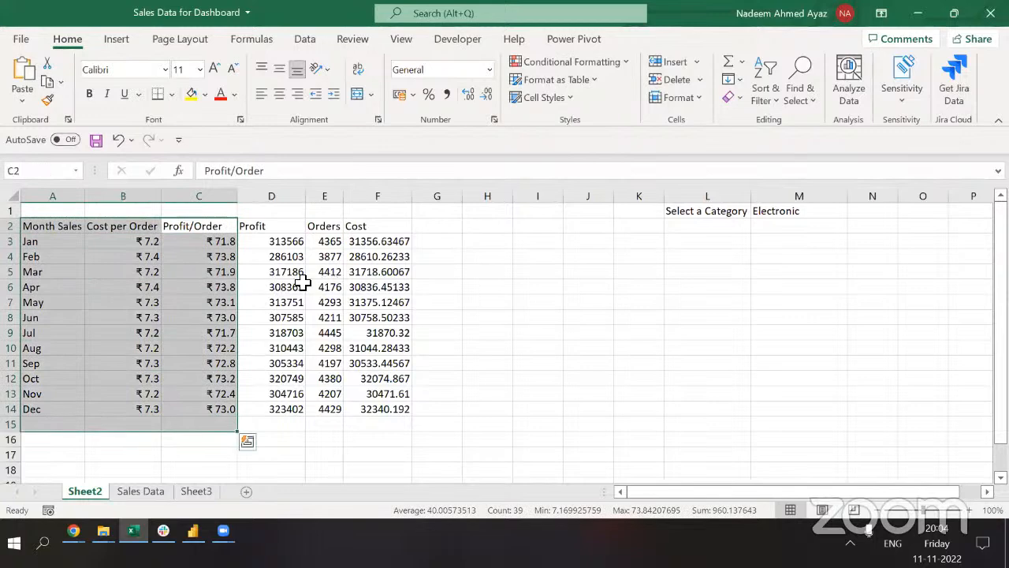
{"action": "left_click", "coordinate": [206, 259]}
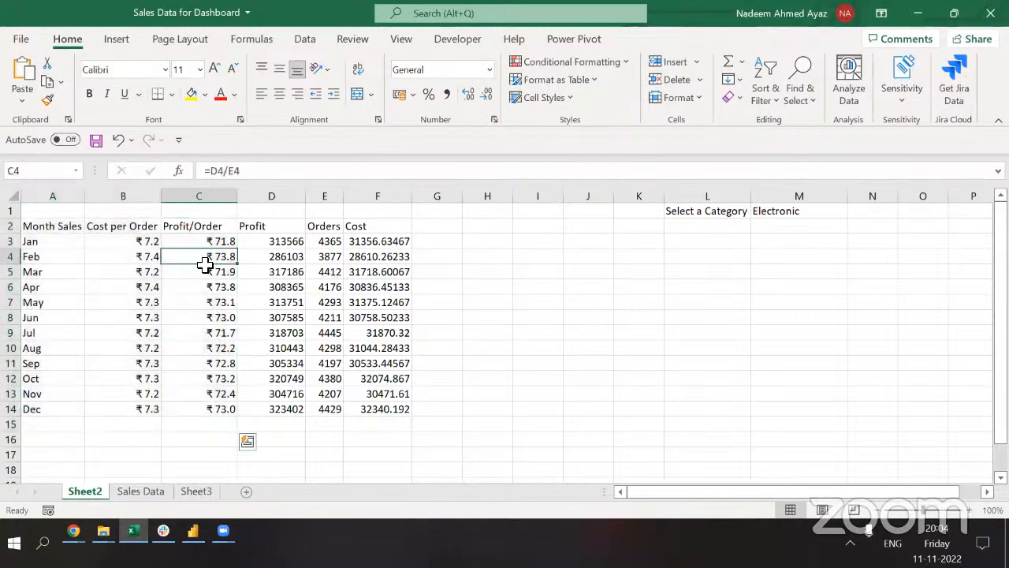
{"action": "left_click", "coordinate": [280, 245]}
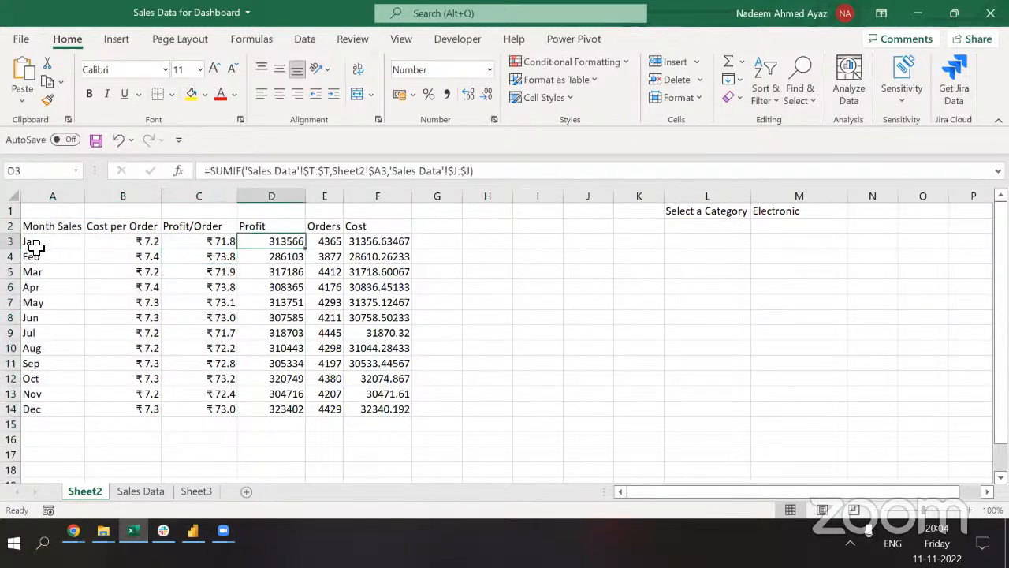
Test the category dropdown in M1 with Auto & Accessories and Home & Furniture, ending on Fashion.
{"action": "left_click", "coordinate": [775, 211]}
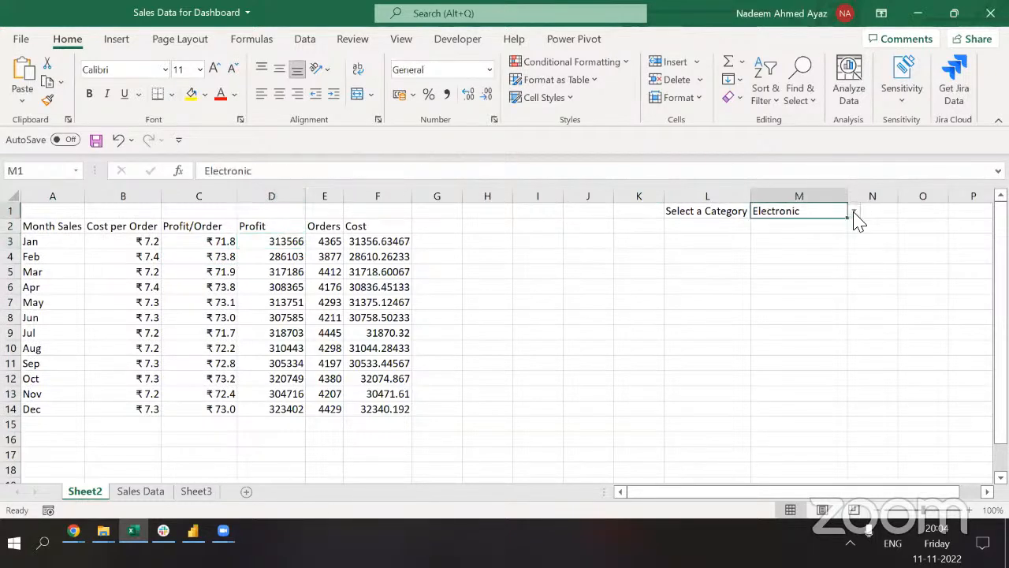
{"action": "left_click", "coordinate": [855, 216]}
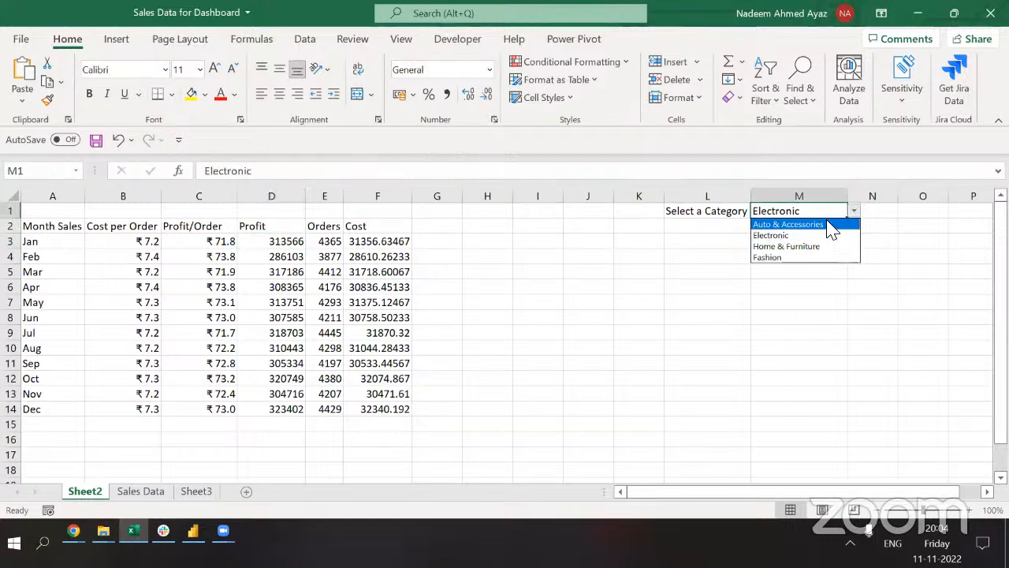
{"action": "left_click", "coordinate": [828, 224]}
{"action": "left_click", "coordinate": [854, 211]}
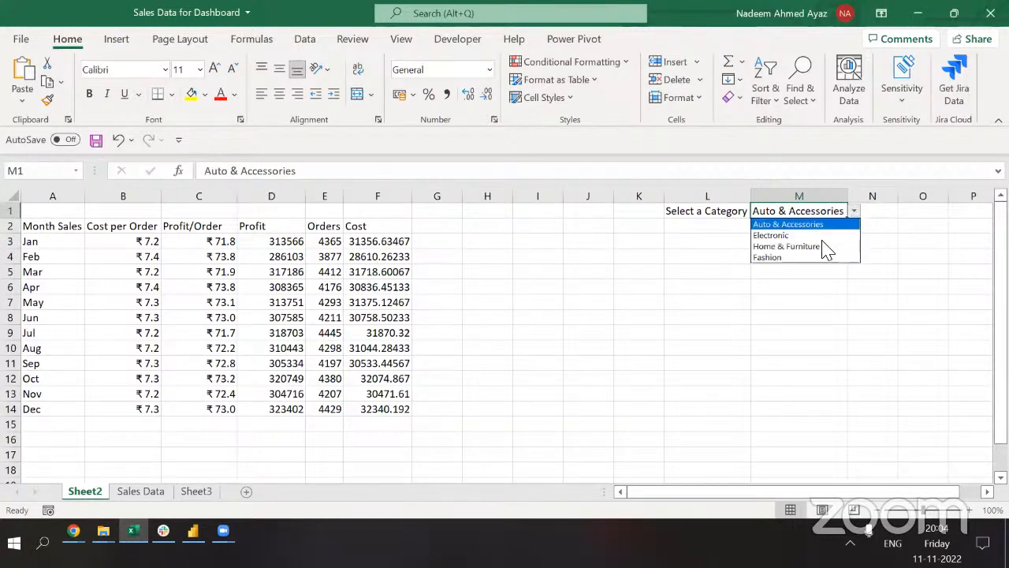
{"action": "left_click", "coordinate": [828, 244]}
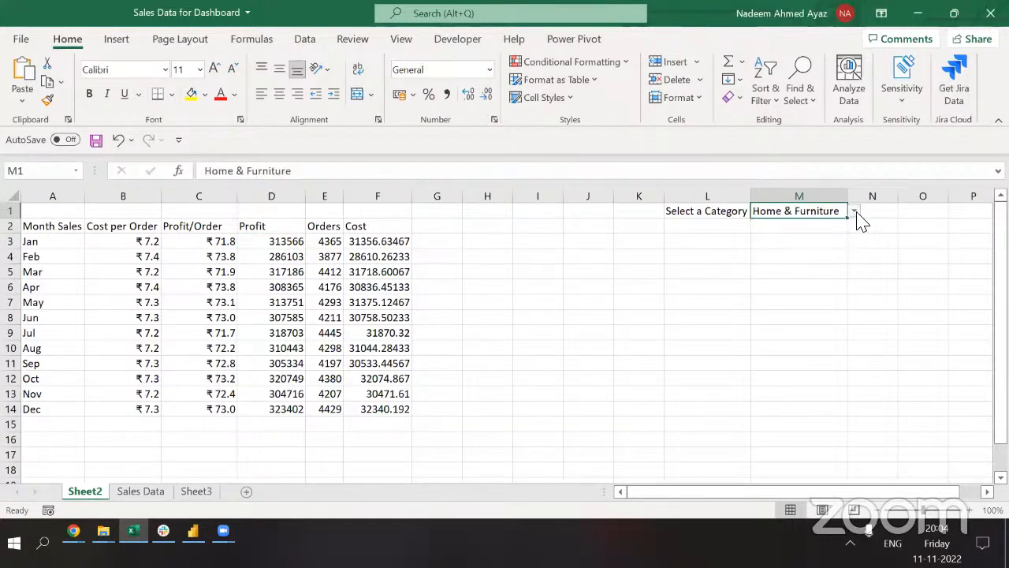
{"action": "left_click", "coordinate": [855, 211]}
{"action": "left_click", "coordinate": [816, 259]}
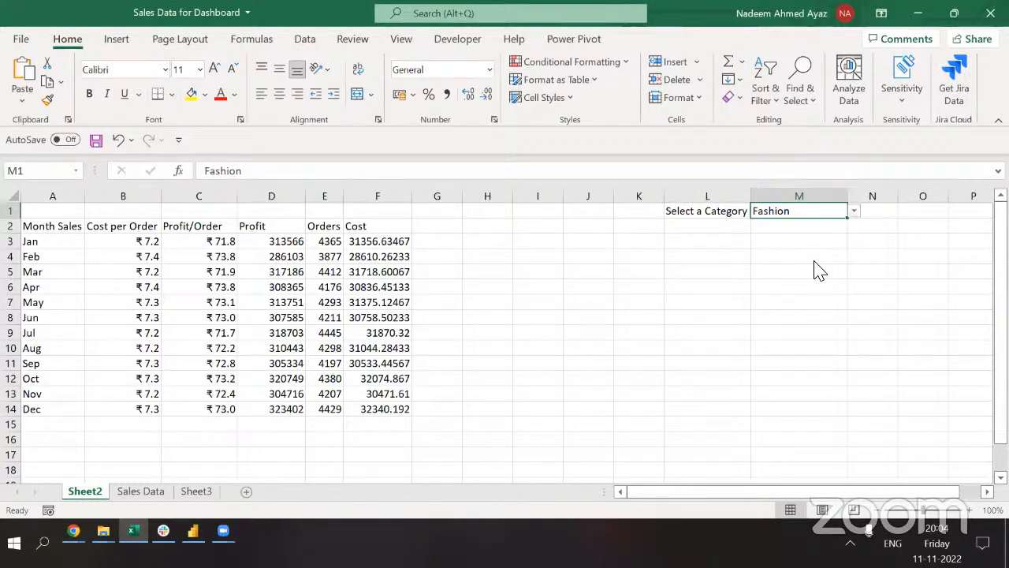
Check the Orders and Profit formulas in E4 and D3 against the source columns and weekday summary table on the Sales Data sheet.
{"action": "left_click", "coordinate": [327, 257]}
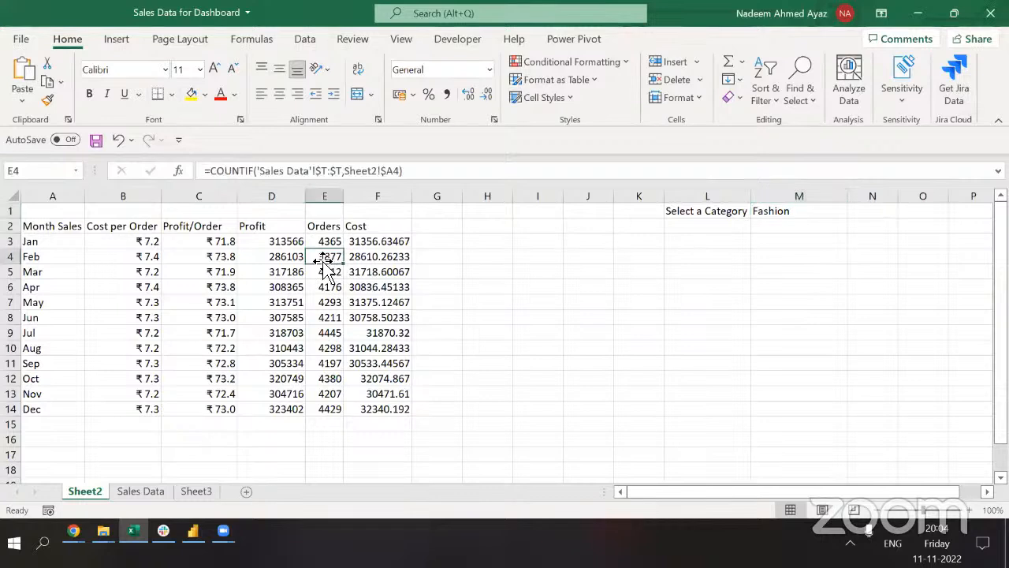
{"action": "left_click", "coordinate": [284, 245]}
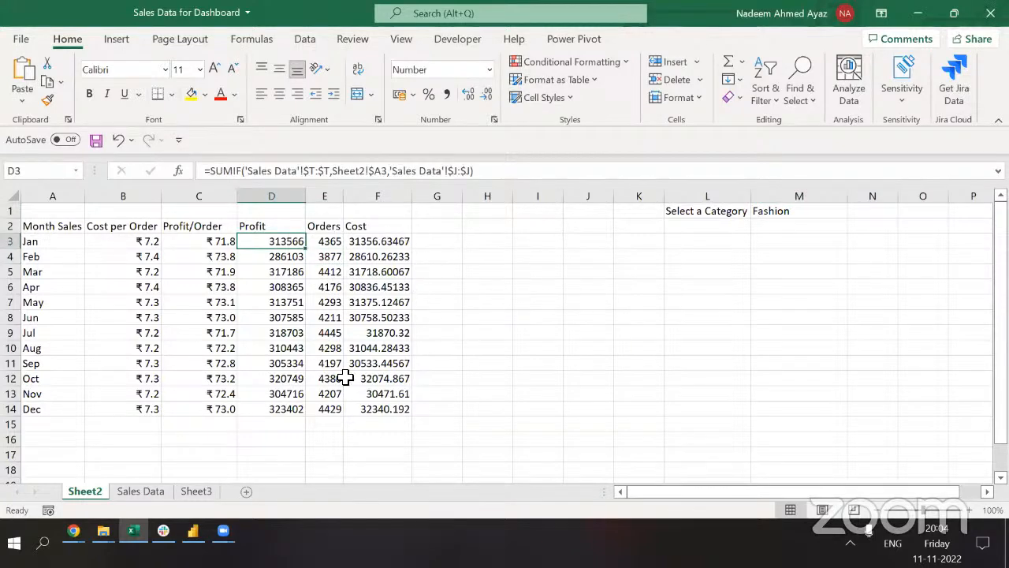
{"action": "left_click", "coordinate": [165, 493]}
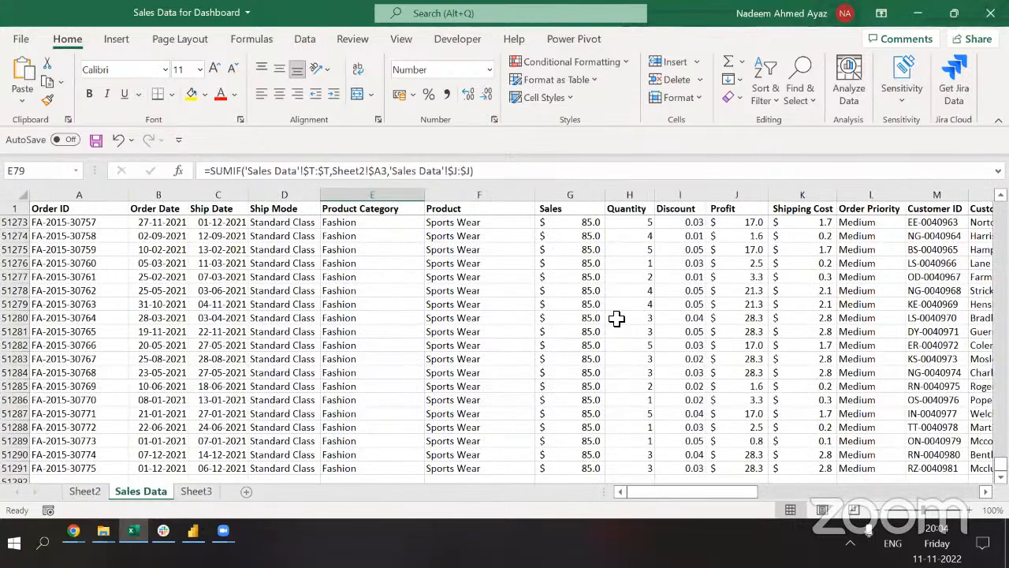
{"action": "left_click", "coordinate": [617, 317]}
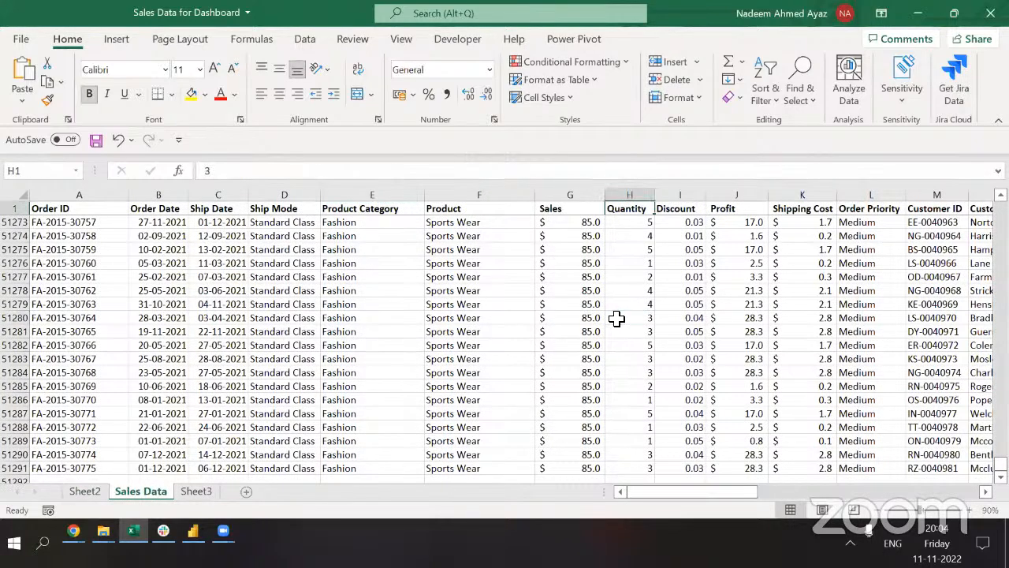
{"action": "key", "text": "ctrl+Up"}
{"action": "key", "text": "Down"}
{"action": "key", "text": "Down"}
{"action": "key", "text": "ctrl+Right"}
{"action": "key", "text": "ctrl+Right"}
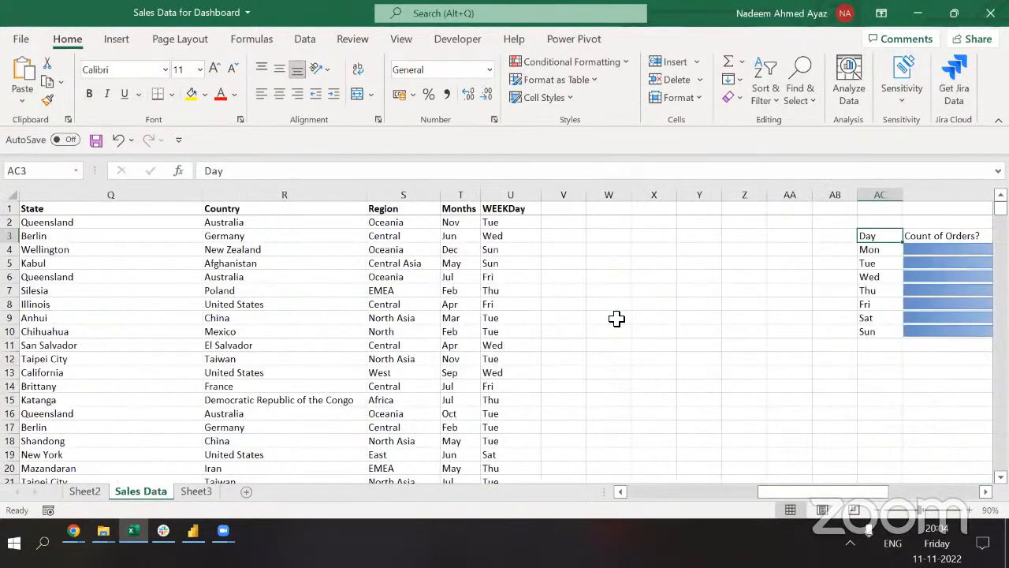
{"action": "key", "text": "Right"}
{"action": "key", "text": "Right"}
{"action": "key", "text": "Right"}
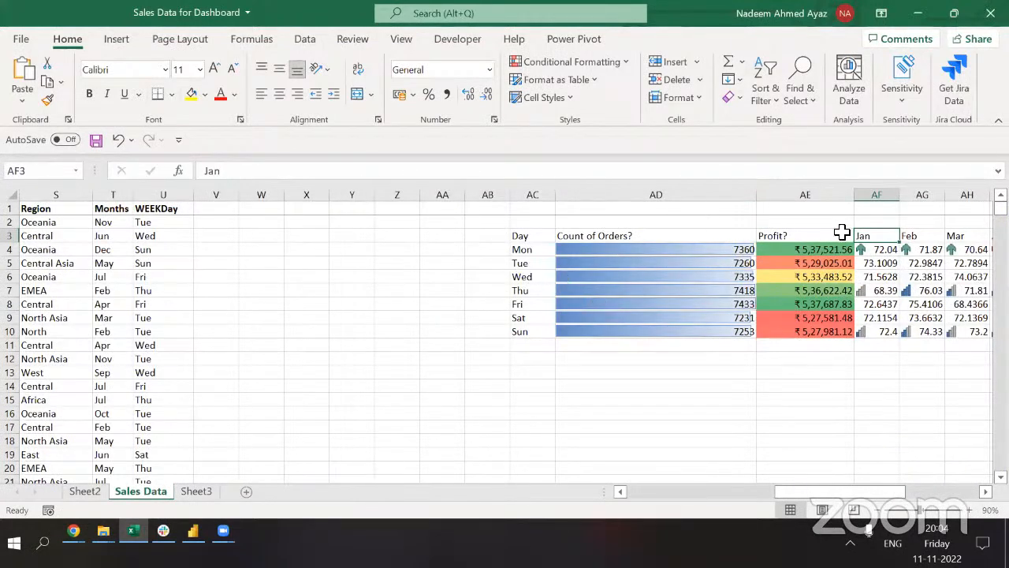
{"action": "key", "text": "ctrl+Page_Up"}
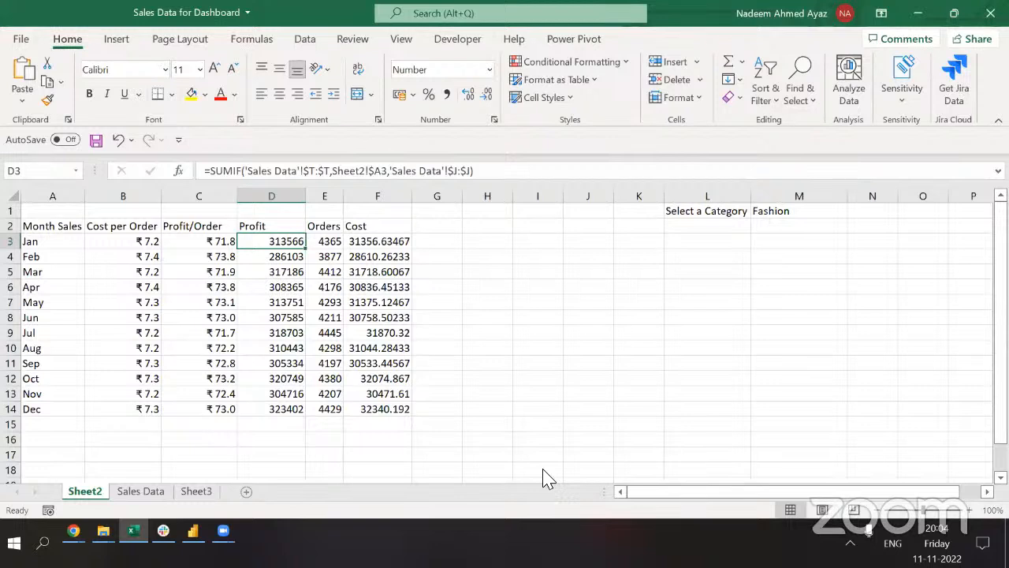
Examine the January formulas for Profit, Orders and Cost in row 3 of Sheet2.
{"action": "key", "text": "ctrl+n"}
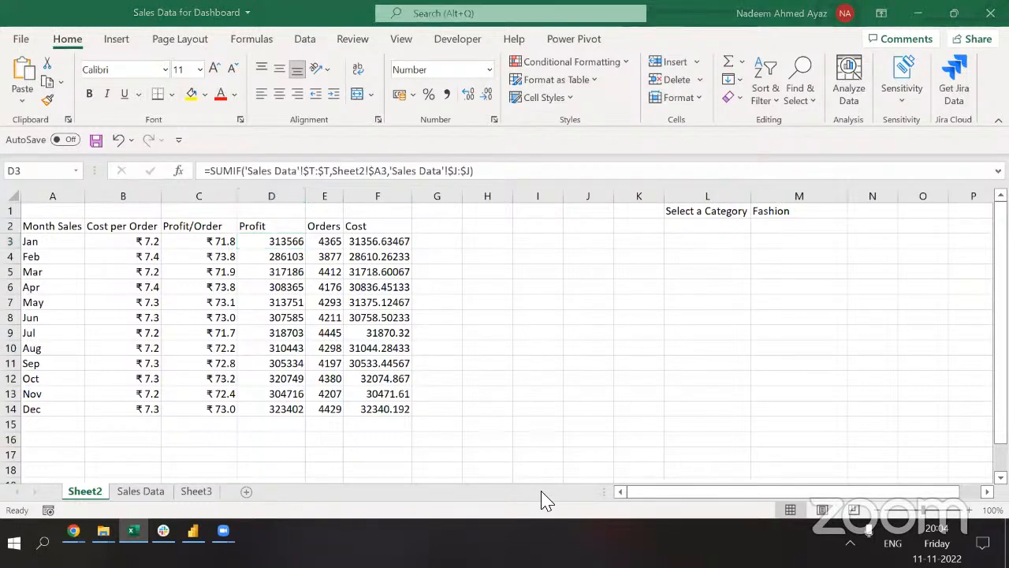
{"action": "left_click", "coordinate": [282, 235]}
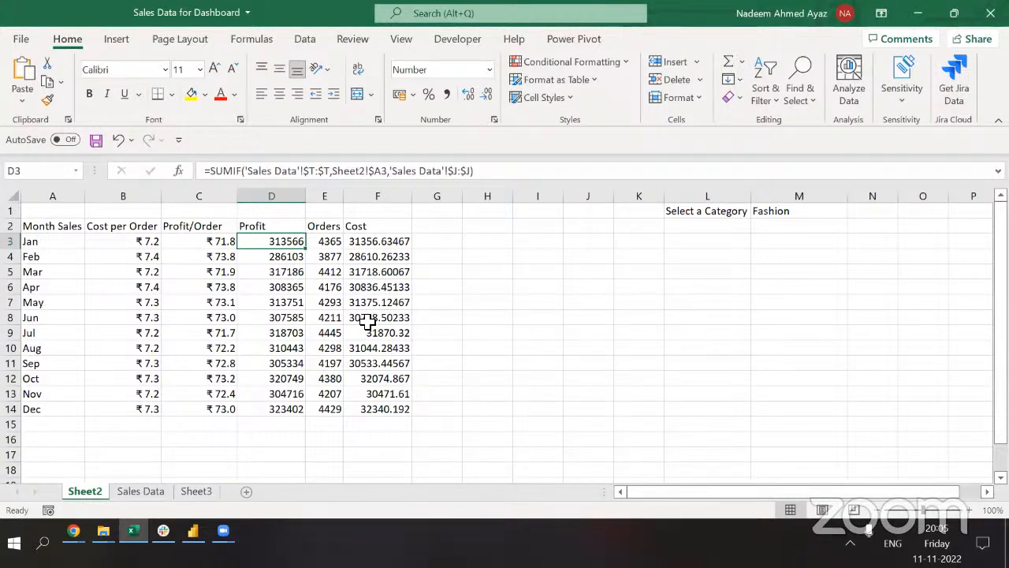
{"action": "key", "text": "Right"}
{"action": "key", "text": "Right"}
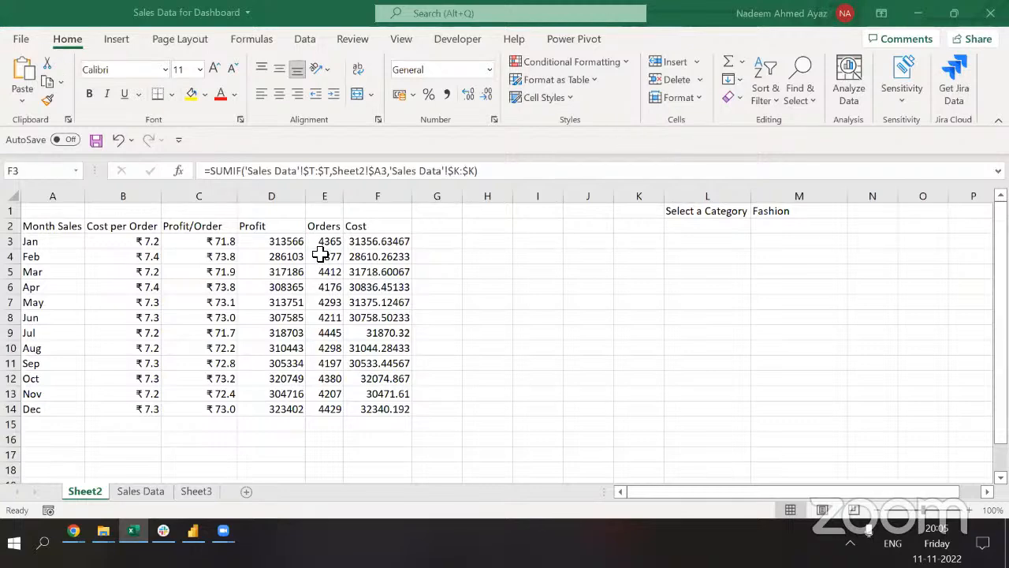
{"action": "key", "text": "Left"}
{"action": "key", "text": "Left"}
{"action": "key", "text": "F2"}
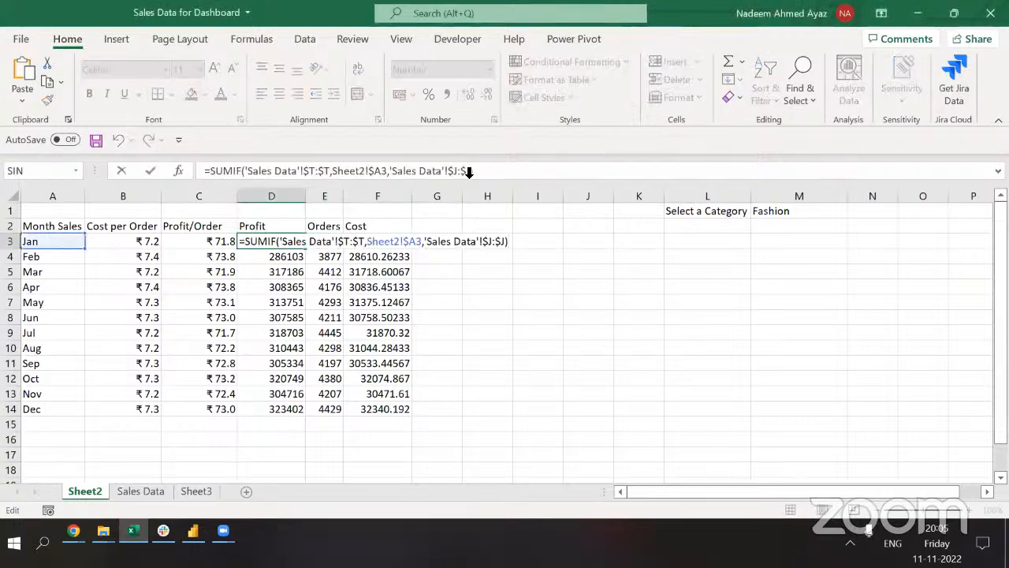
{"action": "left_click", "coordinate": [279, 241]}
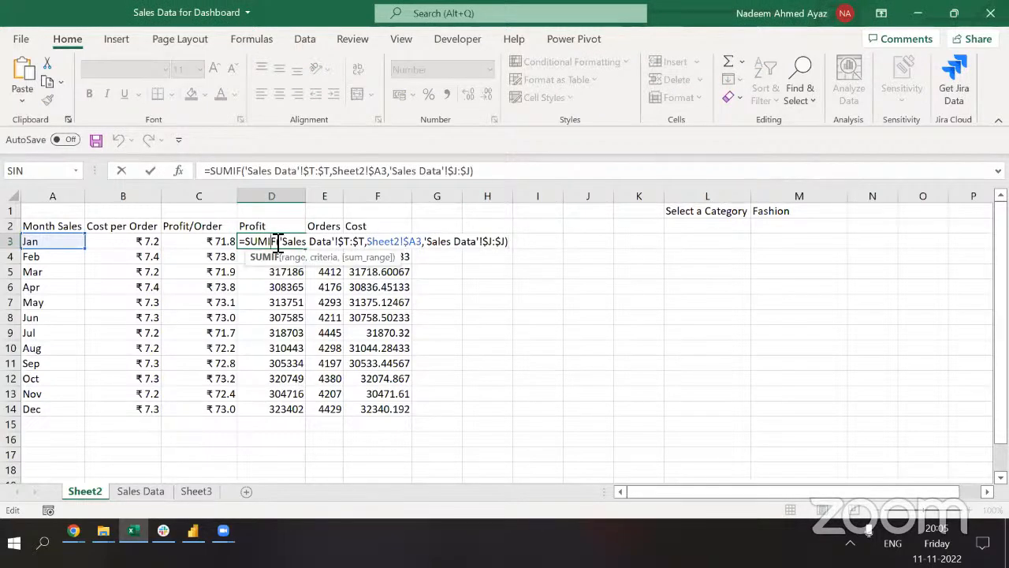
{"action": "type", "text": "S"}
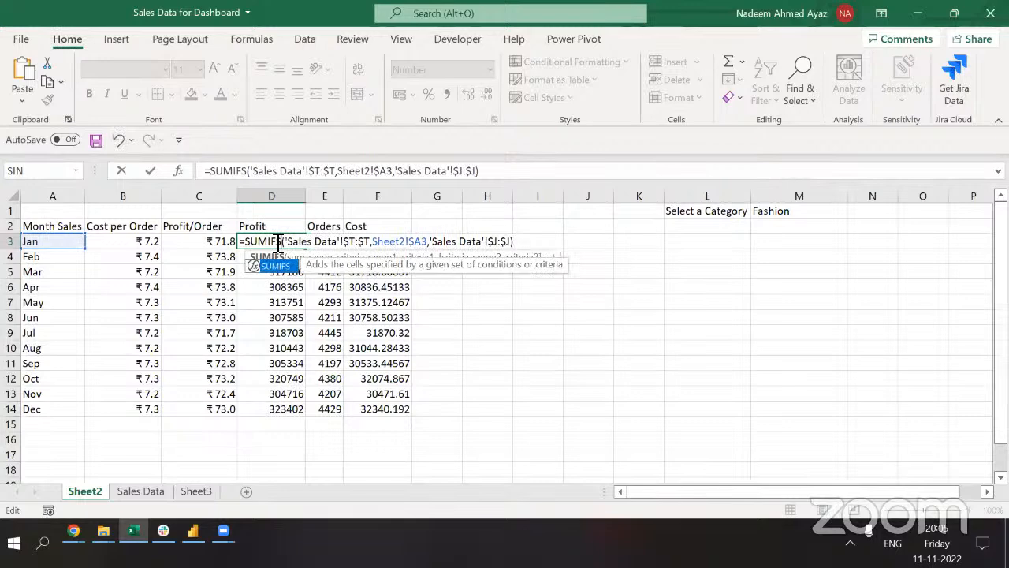
{"action": "left_click", "coordinate": [433, 245]}
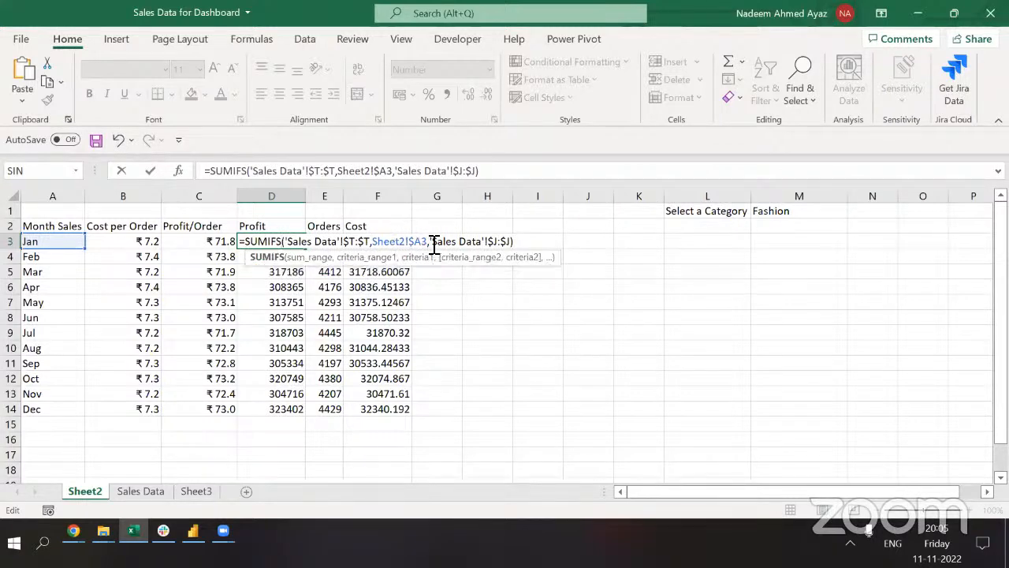
{"action": "key", "text": "shift+Right"}
{"action": "key", "text": "shift+Right"}
{"action": "key", "text": "shift+Right"}
{"action": "key", "text": "shift+Right"}
{"action": "key", "text": "shift+Right"}
{"action": "key", "text": "shift+Right"}
{"action": "key", "text": "shift+Right"}
{"action": "key", "text": "shift+Right"}
{"action": "key", "text": "shift+Right"}
{"action": "key", "text": "shift+Right"}
{"action": "key", "text": "shift+Right"}
{"action": "key", "text": "shift+Right"}
{"action": "key", "text": "shift+Right"}
{"action": "key", "text": "shift+Right"}
{"action": "key", "text": "shift+Right"}
{"action": "key", "text": "shift+Right"}
{"action": "key", "text": "shift+Right"}
{"action": "key", "text": "shift+Right"}
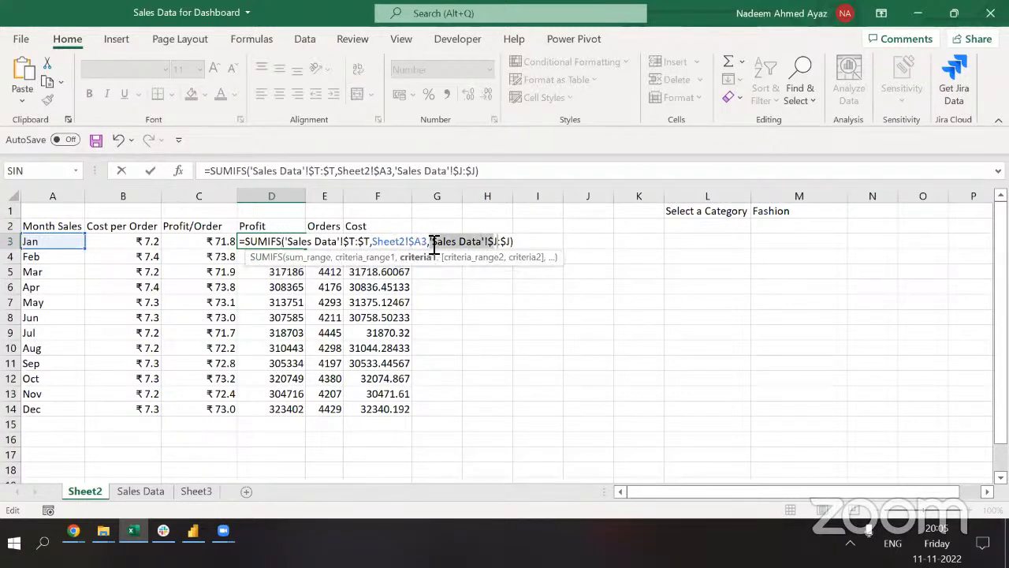
{"action": "key", "text": "BackSpace"}
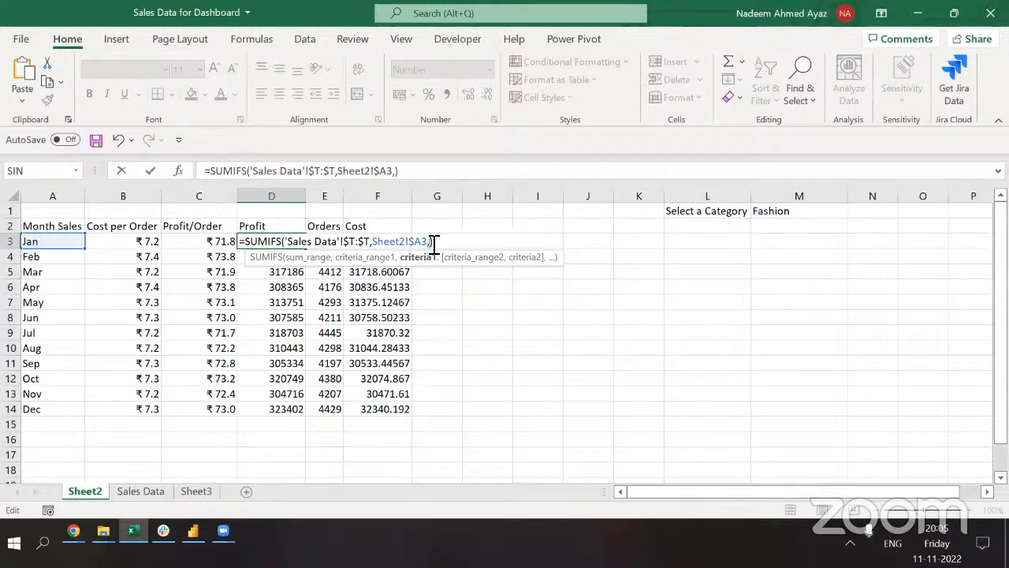
{"action": "key", "text": "Escape"}
Start a new SUMIFS formula in D3 using the Sales Data Profit column $J:$J as the sum range.
{"action": "type", "text": "="}
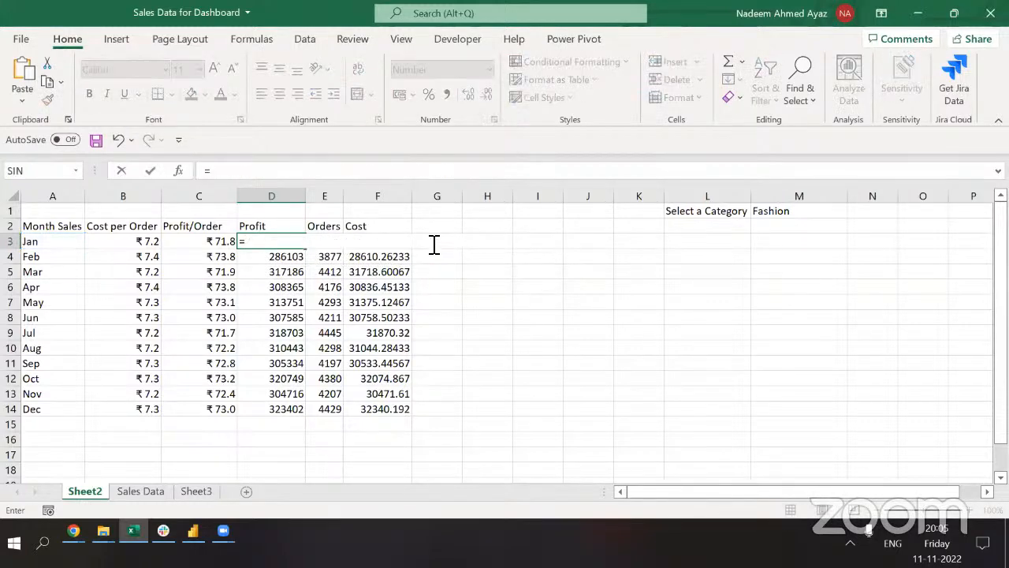
{"action": "type", "text": "sum"}
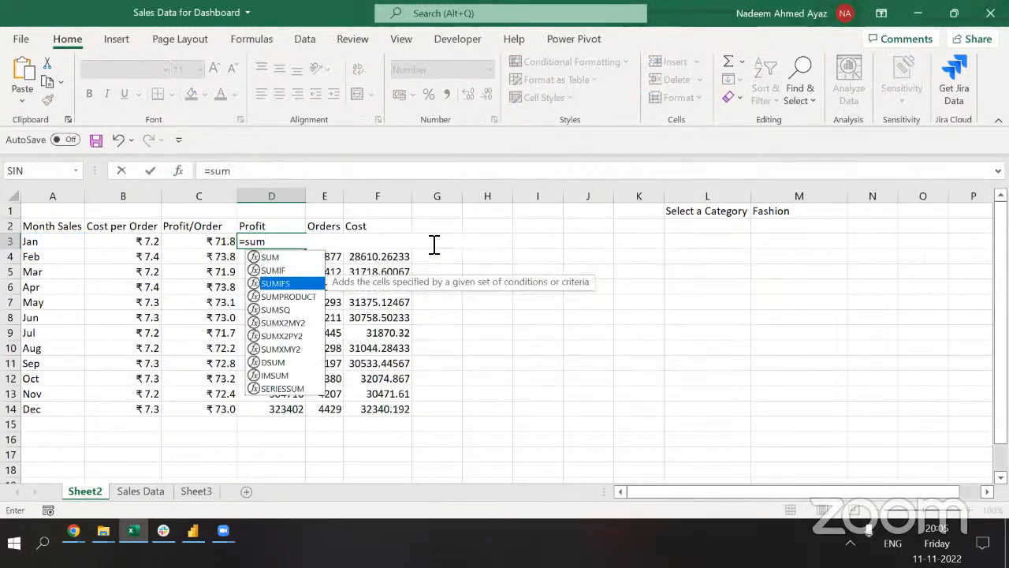
{"action": "key", "text": "Tab"}
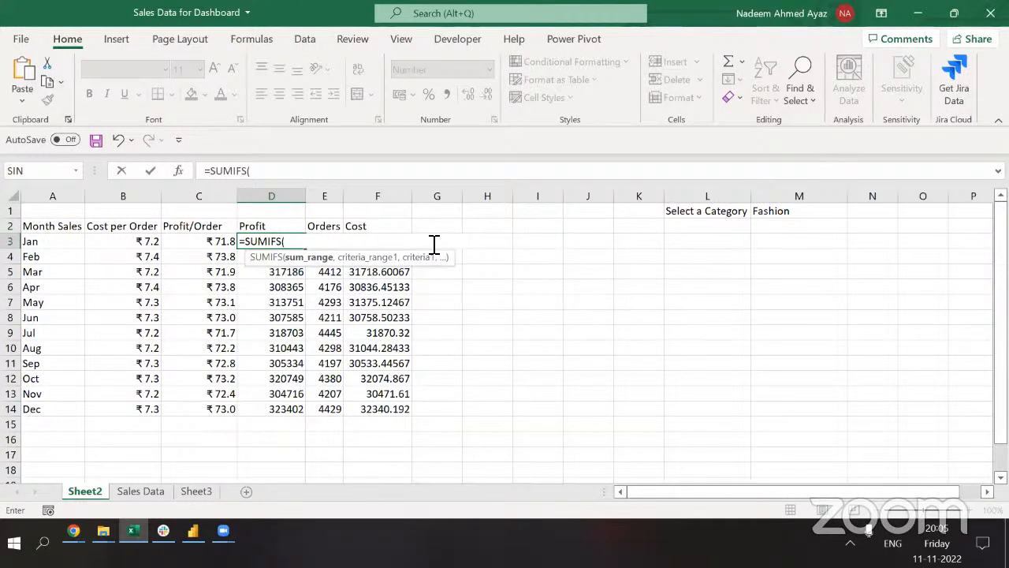
{"action": "key", "text": "ctrl+Page_Down"}
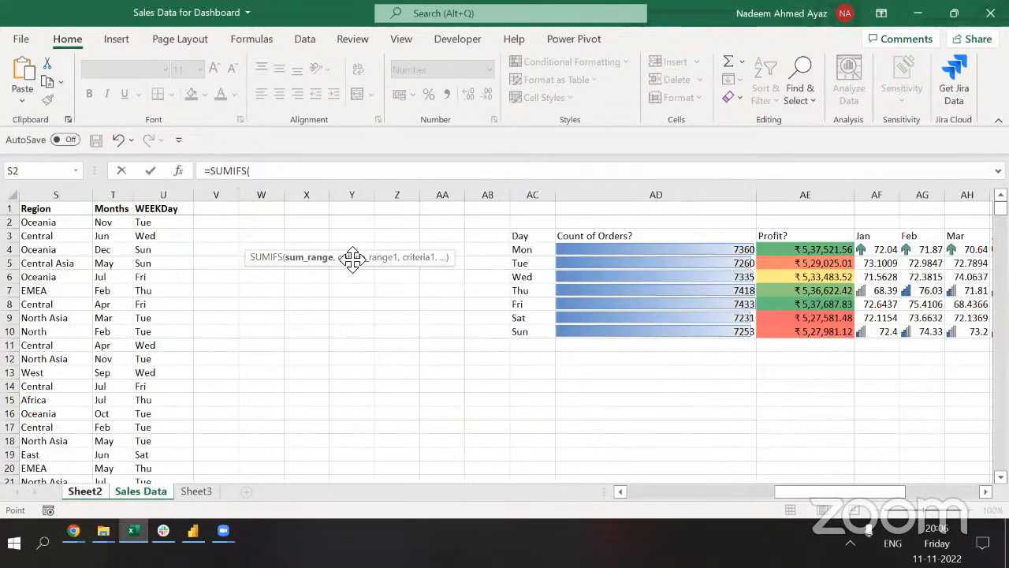
{"action": "key", "text": "ctrl+Home"}
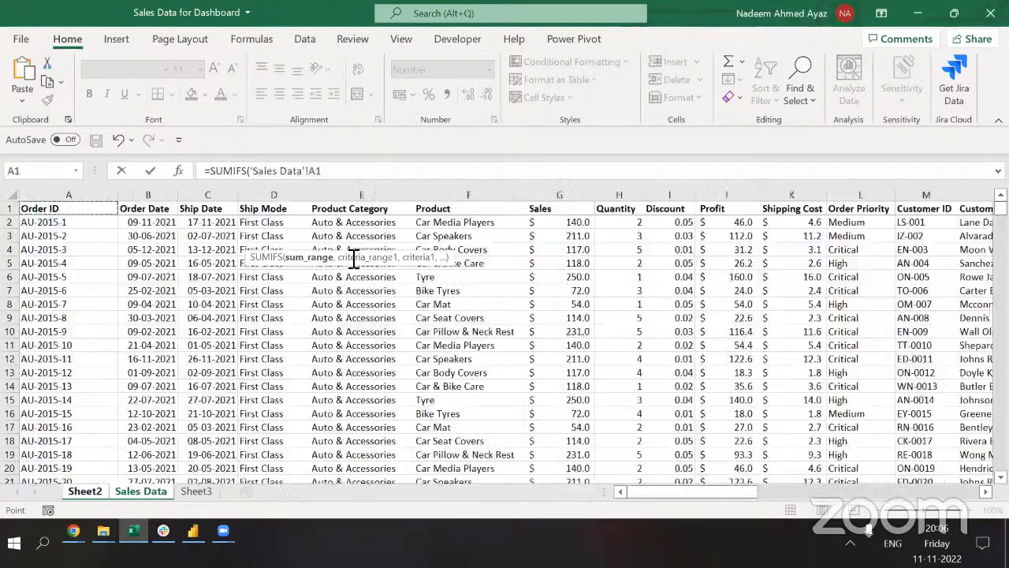
{"action": "left_click", "coordinate": [716, 195]}
{"action": "key", "text": "F4"}
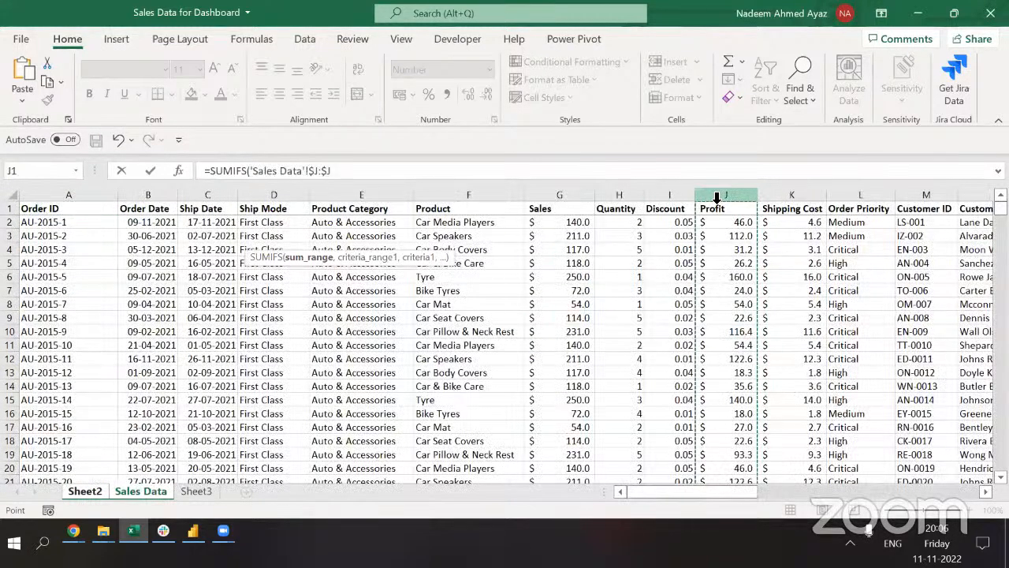
{"action": "type", "text": ","}
Add the Sales Data Months column $T:$T as the first criteria range in the SUMIFS, matched to Sheet2 month cell $A3.
{"action": "key", "text": "ctrl+Page_Up"}
{"action": "key", "text": "Up"}
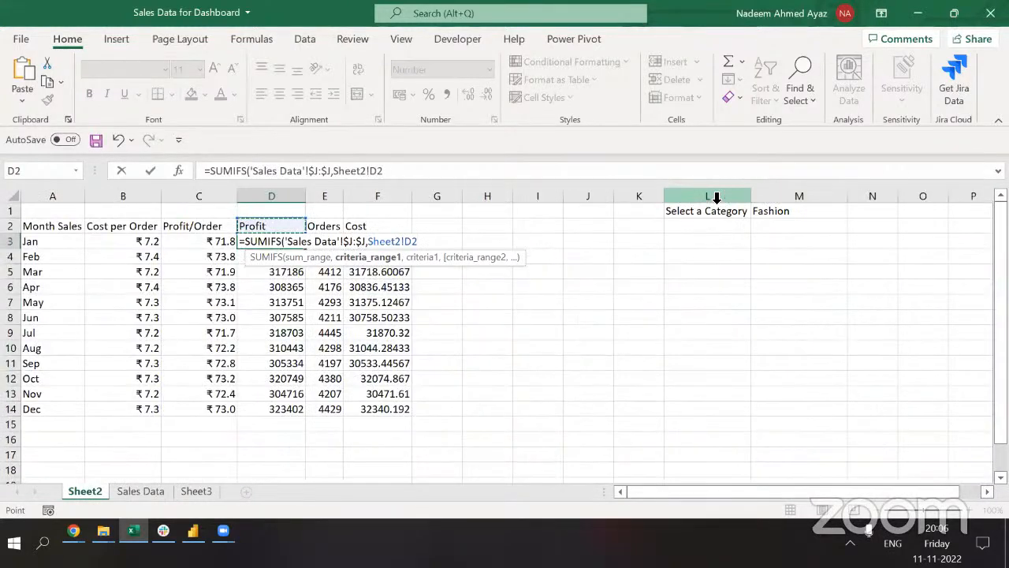
{"action": "key", "text": "ctrl+Page_Down"}
{"action": "key", "text": "Up"}
{"action": "key", "text": "ctrl+Right"}
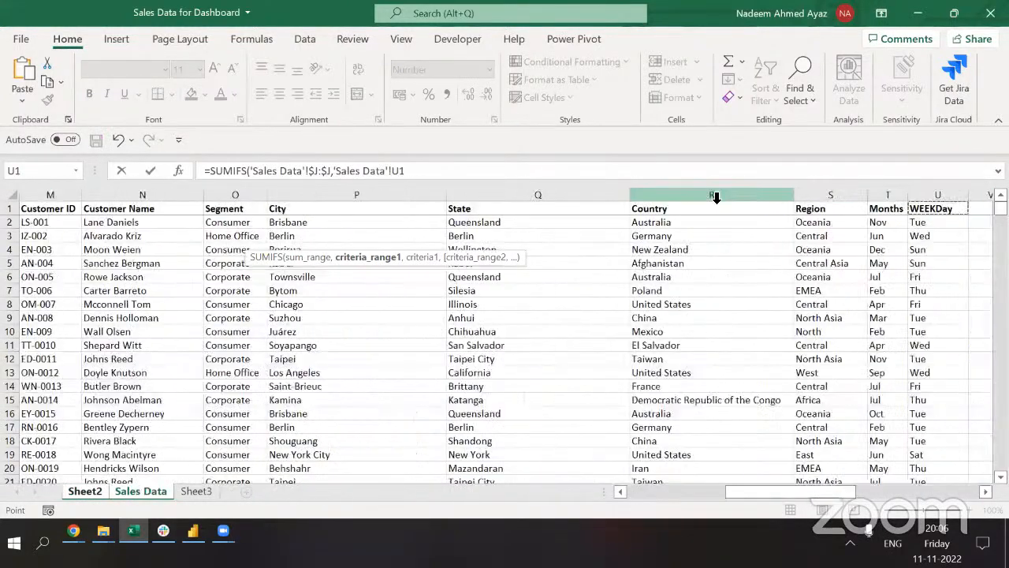
{"action": "key", "text": "Left"}
{"action": "key", "text": "ctrl+space"}
{"action": "key", "text": "F4"}
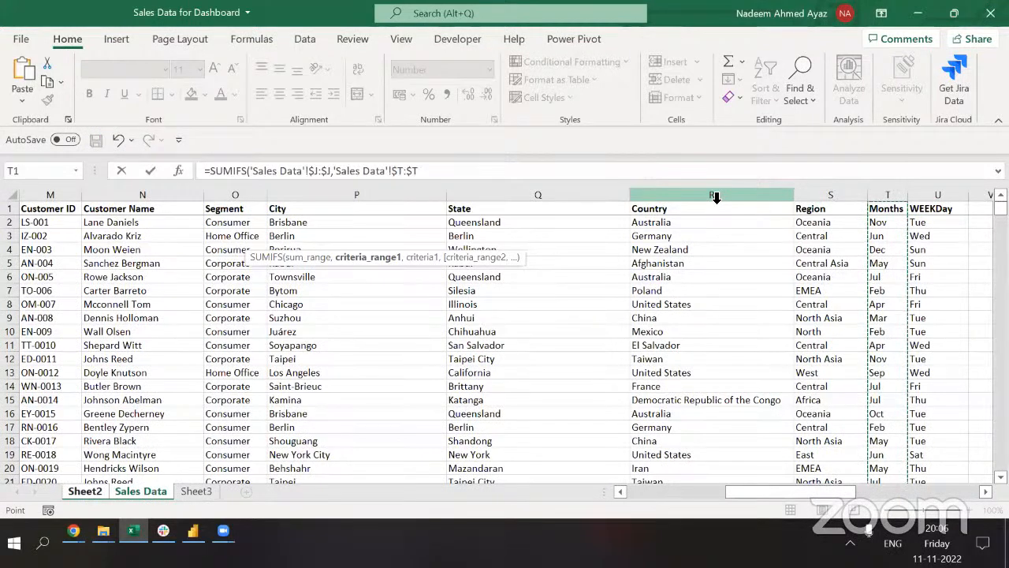
{"action": "type", "text": ","}
{"action": "key", "text": "ctrl+Page_Up"}
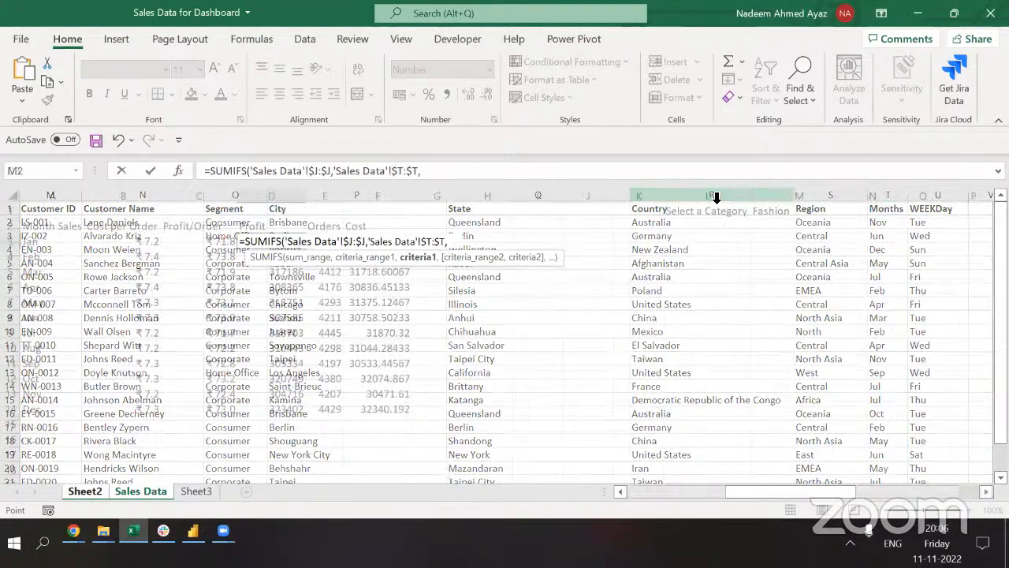
{"action": "key", "text": "ctrl+Left"}
{"action": "key", "text": "F4"}
{"action": "key", "text": "F4"}
{"action": "key", "text": "F4"}
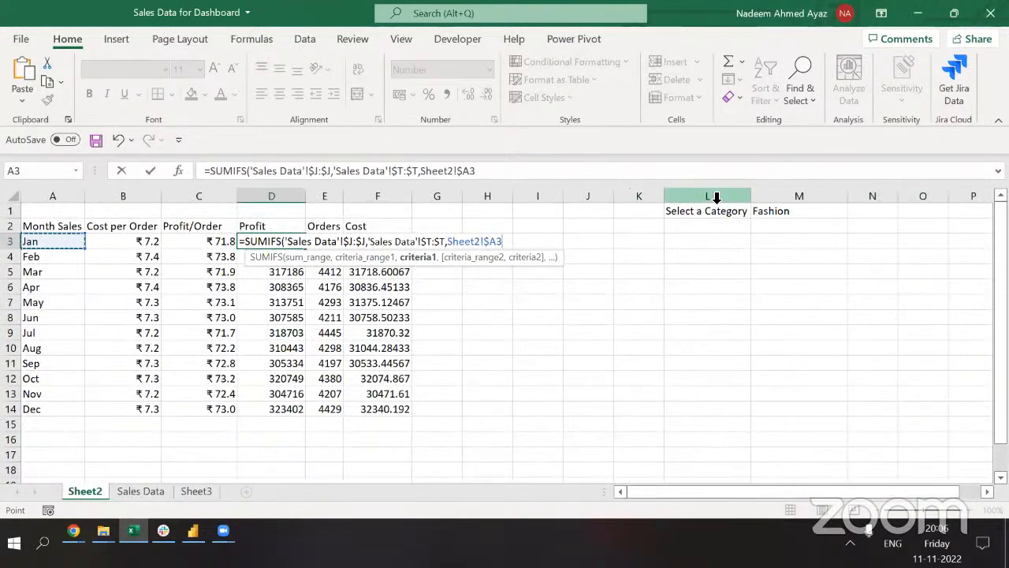
{"action": "type", "text": ","}
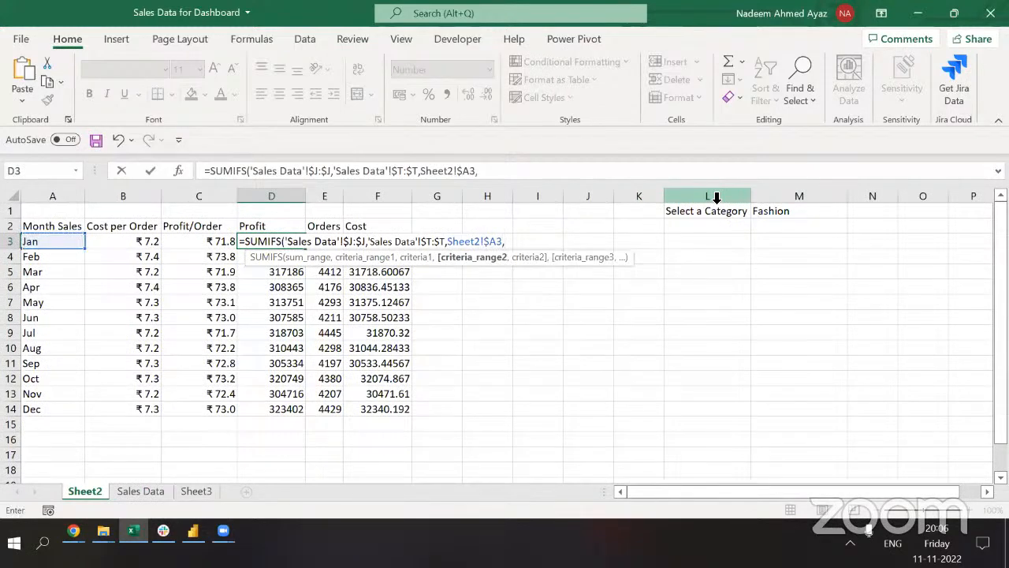
Add the Sales Data Product Category column $E:$E as the second criteria range of the SUMIFS formula.
{"action": "key", "text": "ctrl+Page_Down"}
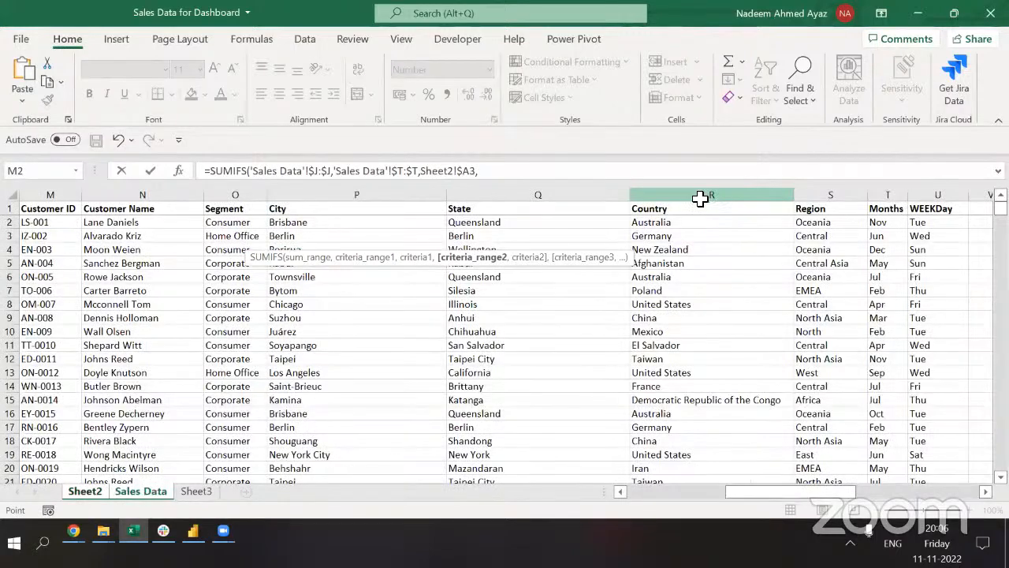
{"action": "key", "text": "ctrl+Left"}
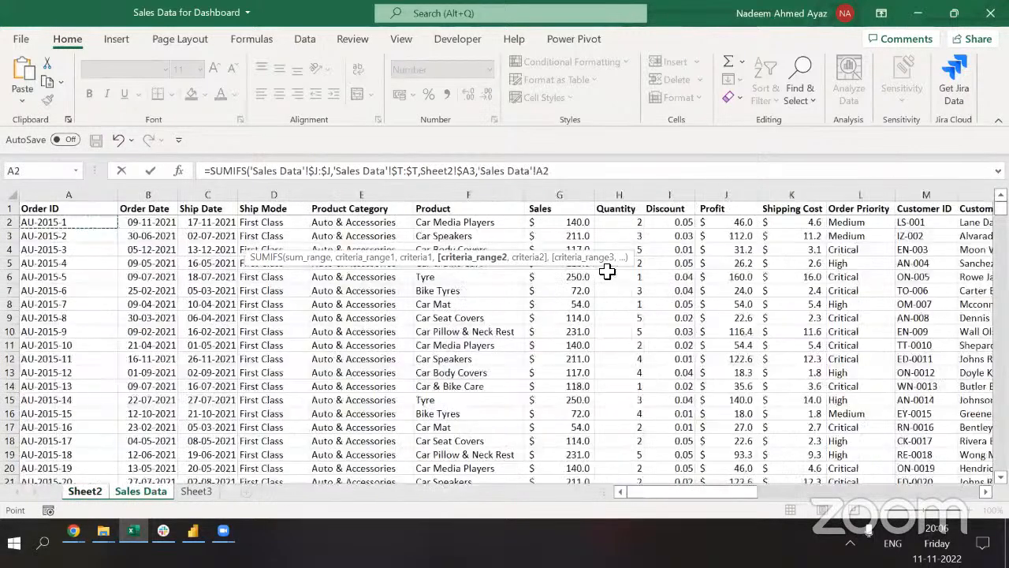
{"action": "key", "text": "Up"}
{"action": "key", "text": "Right"}
{"action": "key", "text": "Right"}
{"action": "key", "text": "Right"}
{"action": "key", "text": "Right"}
{"action": "key", "text": "ctrl+space"}
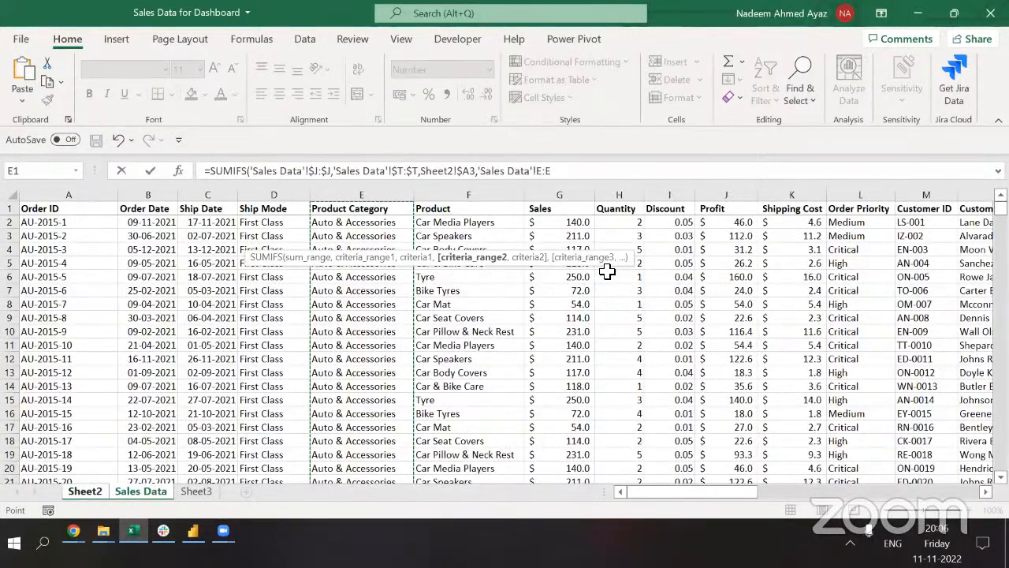
{"action": "key", "text": "F4"}
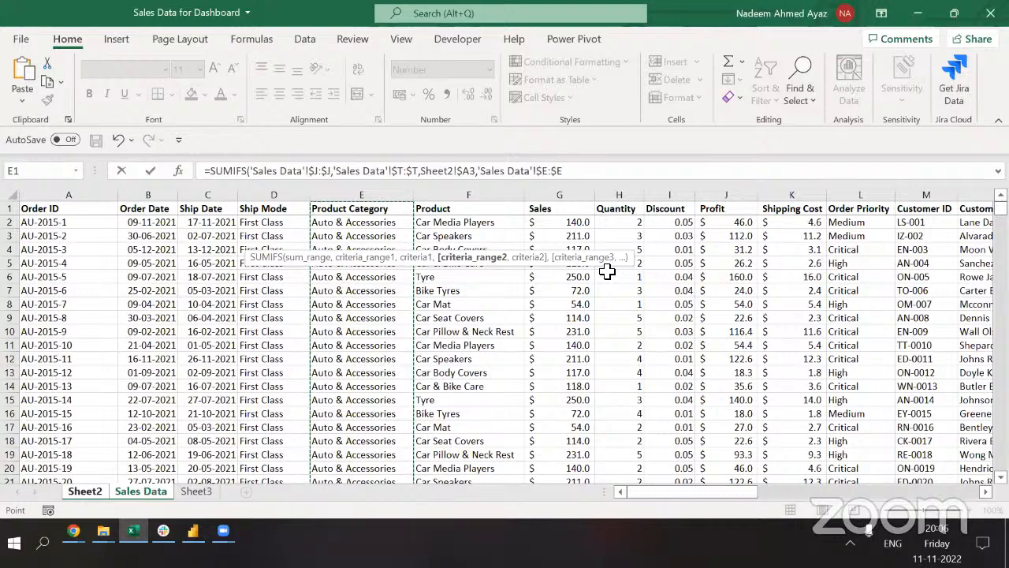
{"action": "type", "text": ","}
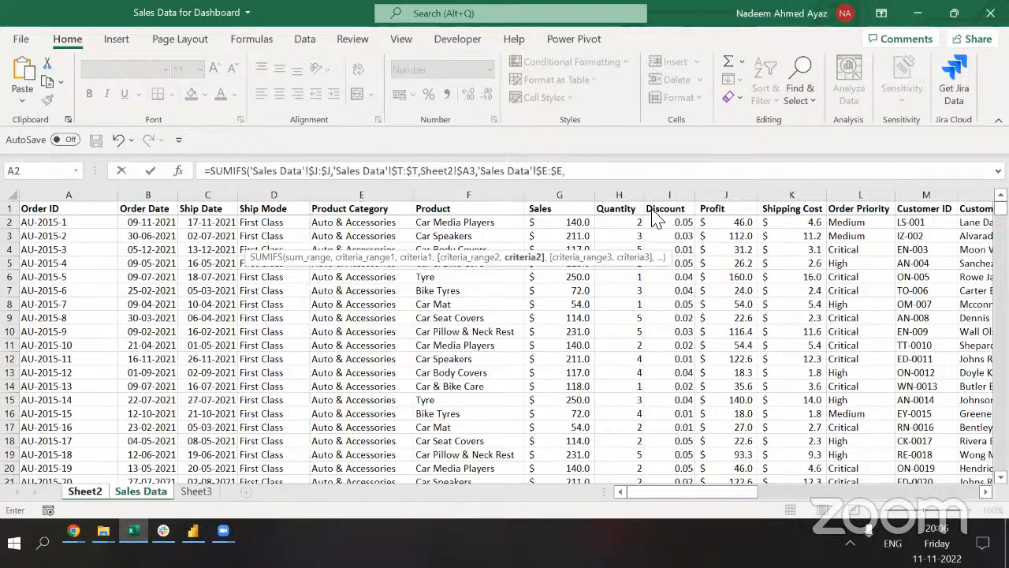
Use the selected category cell $M$1 on Sheet2 as the second criterion and complete the Profit formula in D3.
{"action": "key", "text": "ctrl+Page_Up"}
{"action": "left_click", "coordinate": [781, 208]}
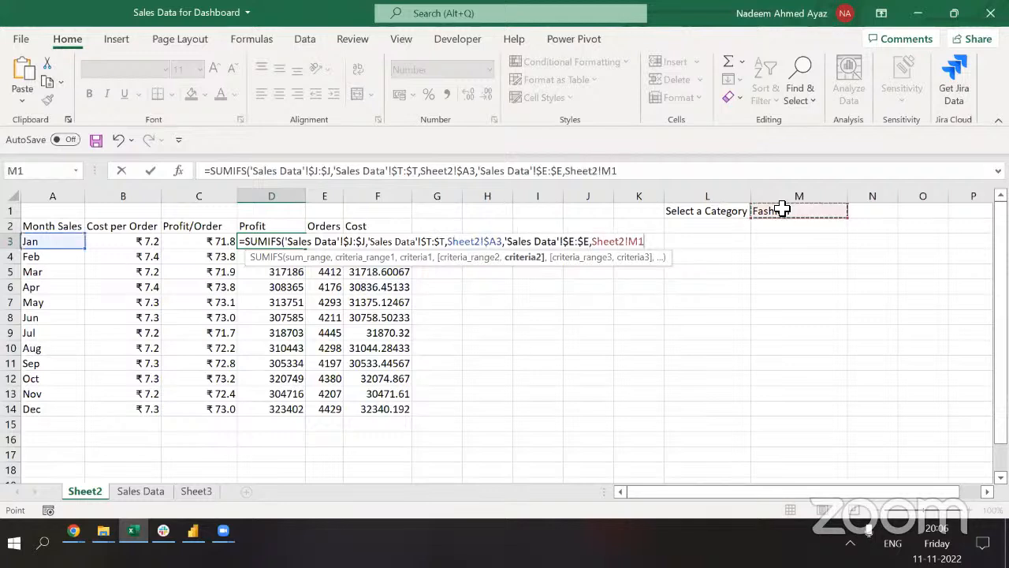
{"action": "key", "text": "F4"}
{"action": "type", "text": ")"}
{"action": "key", "text": "Return"}
{"action": "key", "text": "Up"}
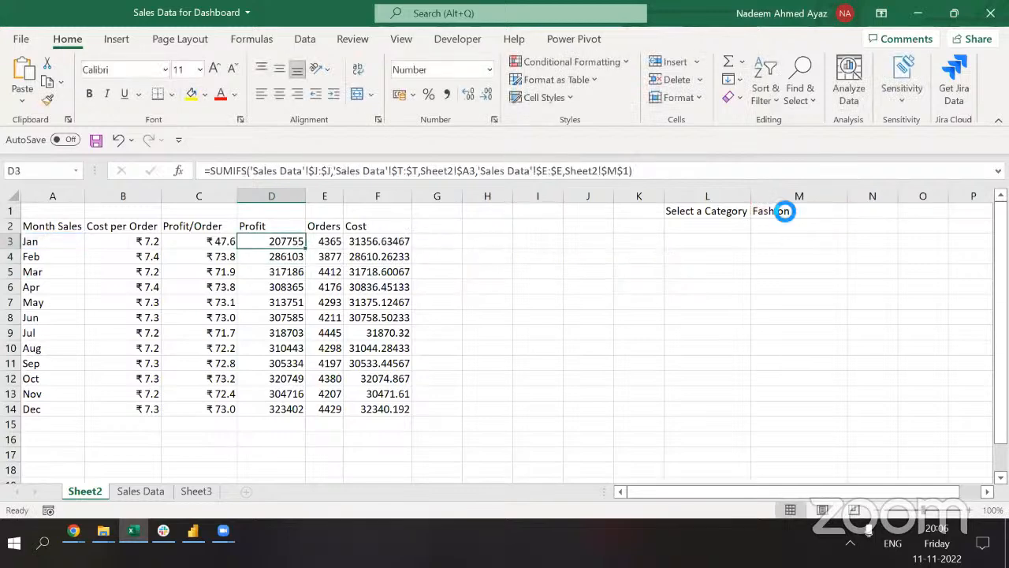
Copy the January Profit formula from D3 down through December in D14.
{"action": "key", "text": "ctrl+c"}
{"action": "key", "text": "ctrl+shift+Down"}
{"action": "key", "text": "Return"}
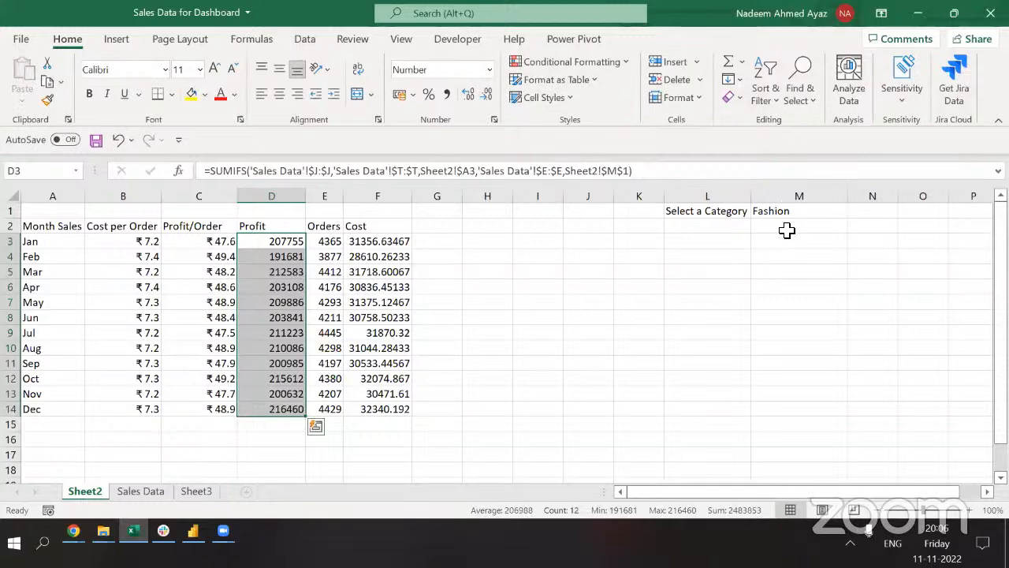
Test the category dropdown in M1 with Home & Furniture and Electronic, ending on Auto & Accessories.
{"action": "left_click", "coordinate": [792, 211]}
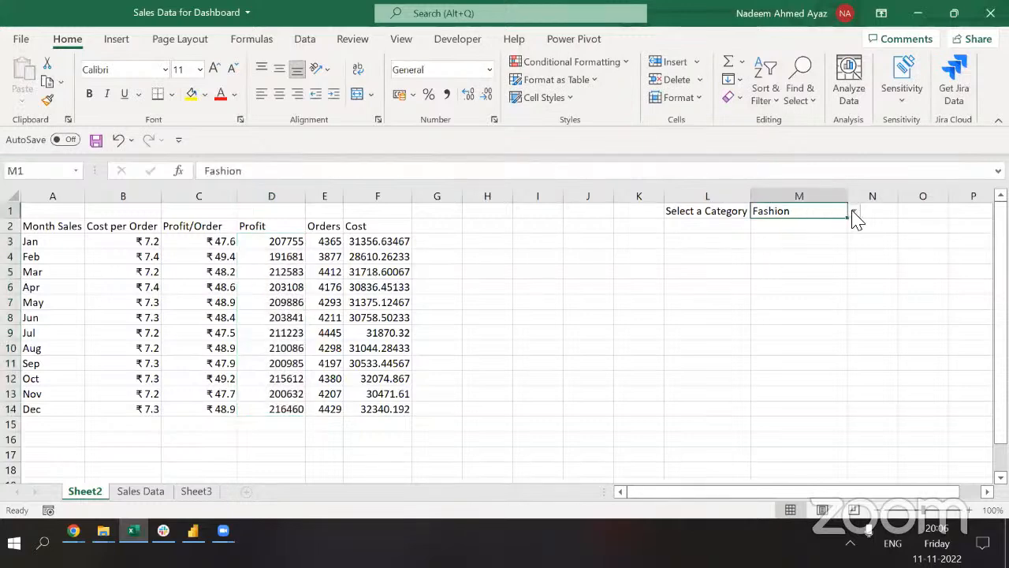
{"action": "left_click", "coordinate": [854, 211]}
{"action": "left_click", "coordinate": [804, 247]}
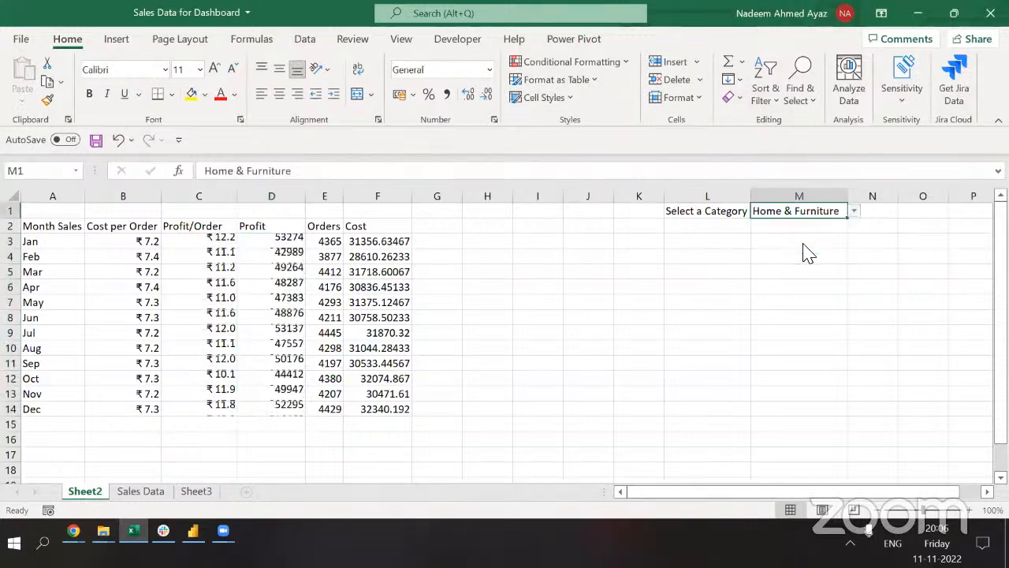
{"action": "left_click", "coordinate": [852, 212]}
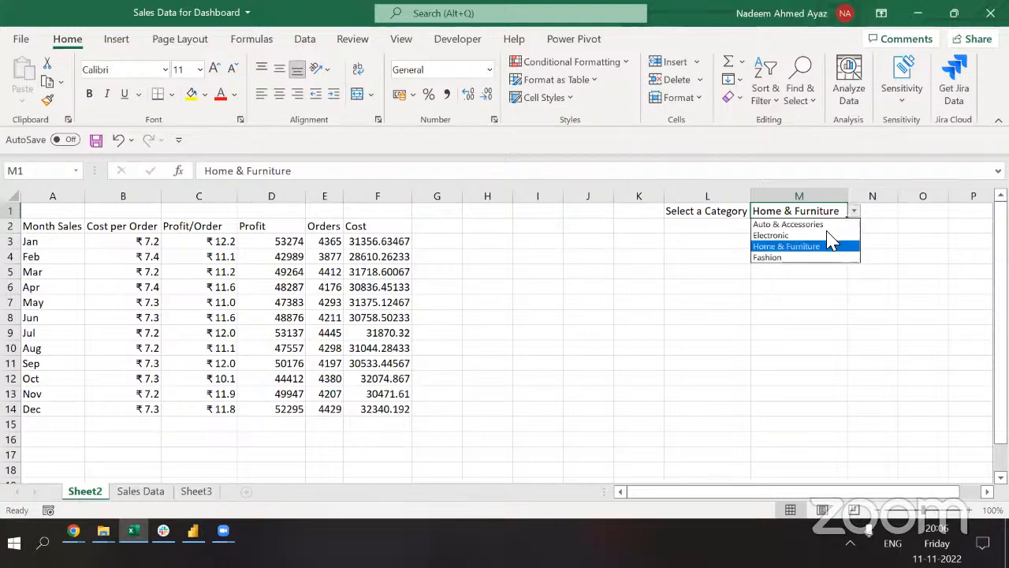
{"action": "left_click", "coordinate": [822, 236]}
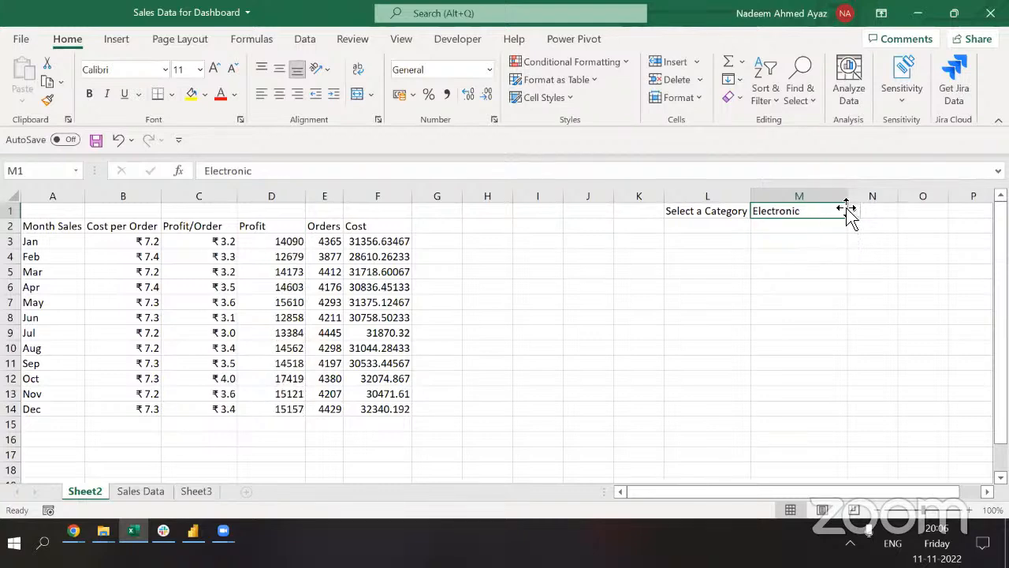
{"action": "left_click", "coordinate": [847, 211]}
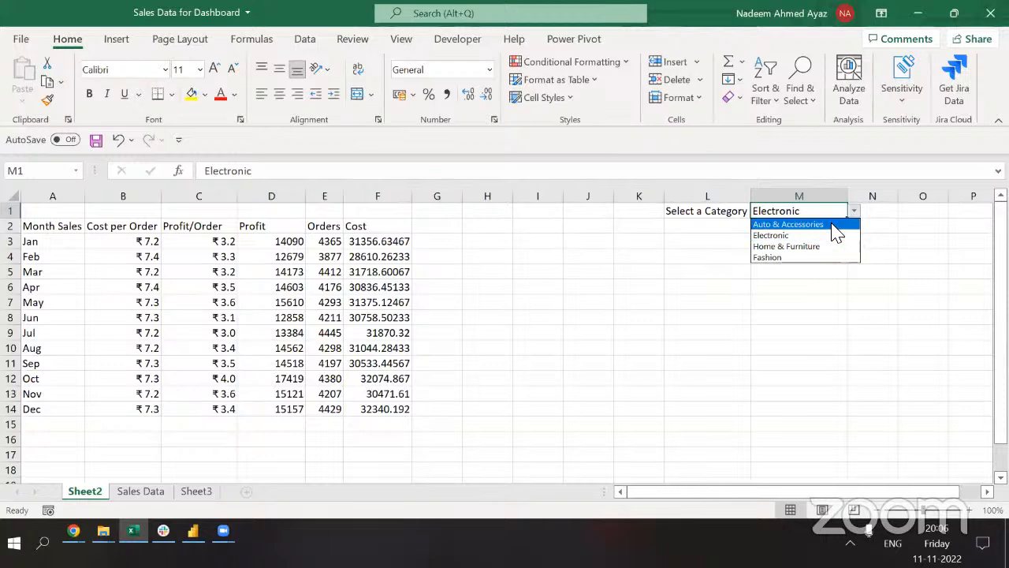
{"action": "left_click", "coordinate": [832, 223]}
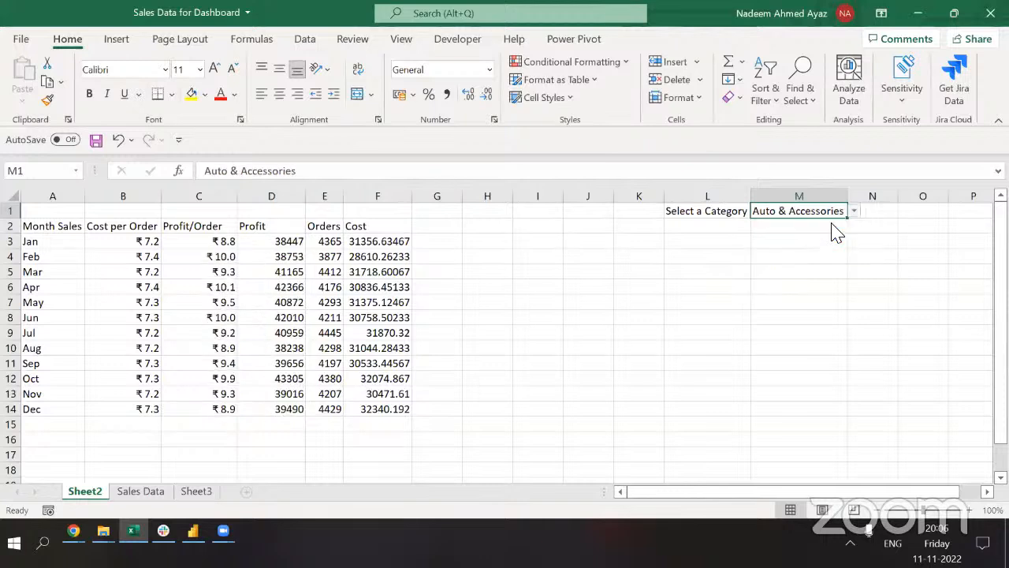
Check the existing COUNTIF formulas in the Orders column and clear E3:E14.
{"action": "left_click", "coordinate": [330, 237]}
{"action": "key", "text": "Left"}
{"action": "key", "text": "Right"}
{"action": "key", "text": "Up"}
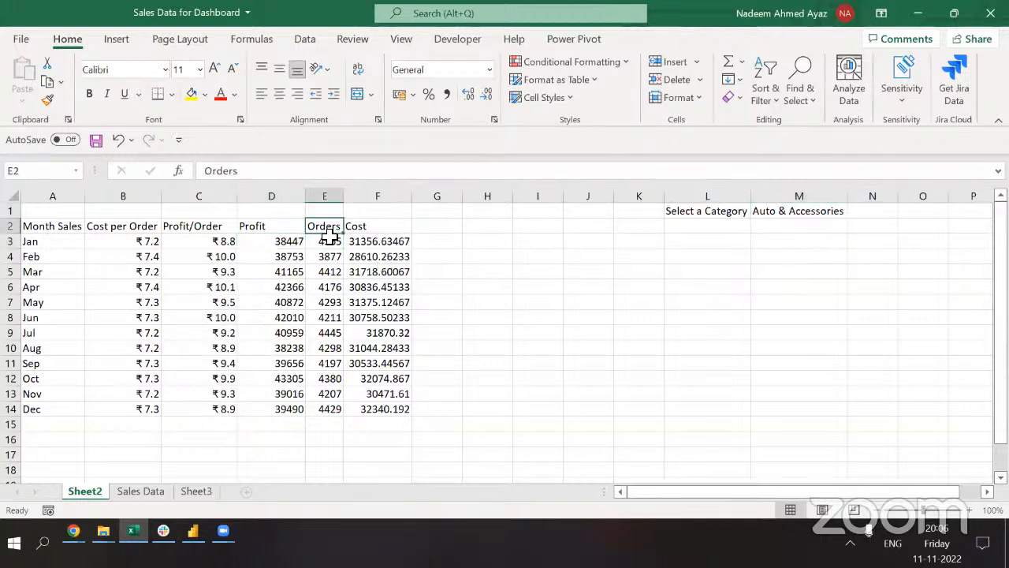
{"action": "key", "text": "Down"}
{"action": "key", "text": "shift+Right"}
{"action": "key", "text": "Down"}
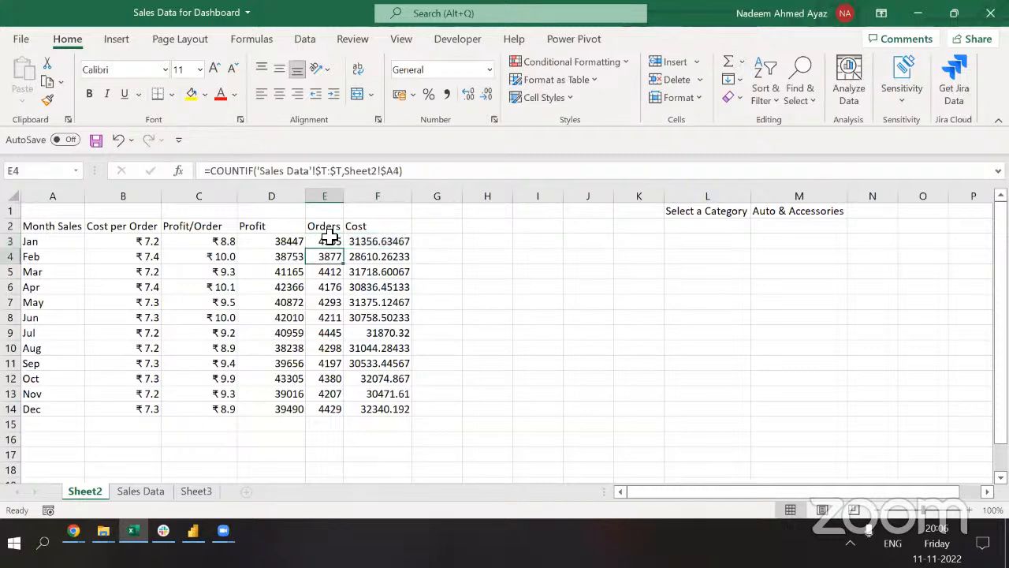
{"action": "key", "text": "Up"}
{"action": "key", "text": "ctrl+shift+Down"}
{"action": "key", "text": "Delete"}
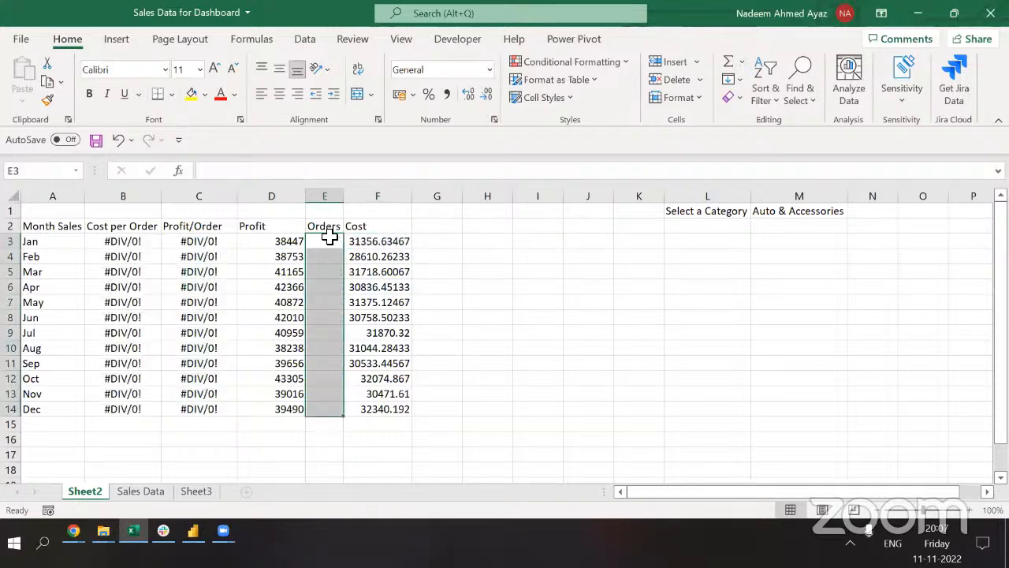
Start a COUNTIFS formula for the January orders in E3.
{"action": "type", "text": "="}
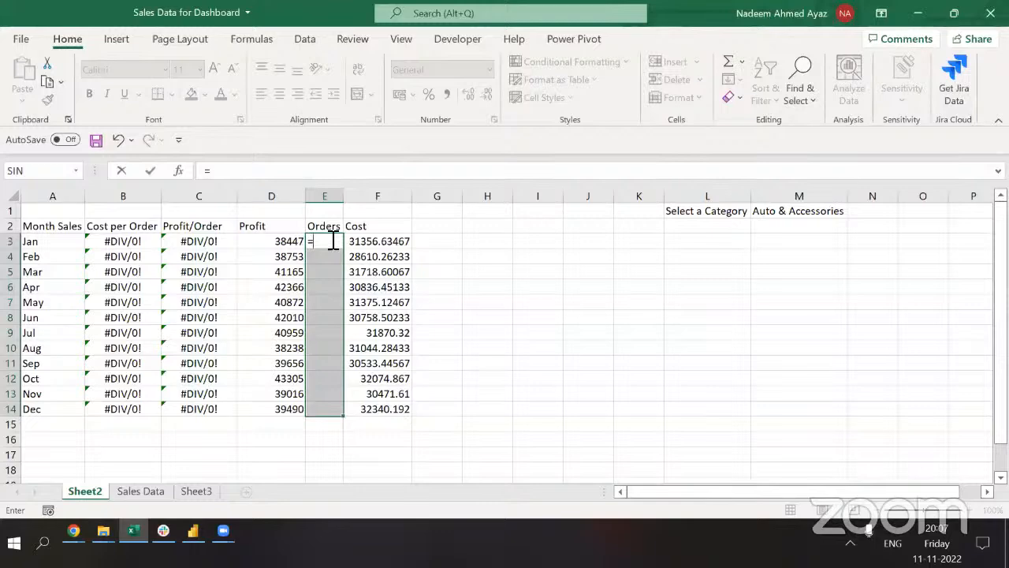
{"action": "type", "text": "Co"}
{"action": "key", "text": "Down"}
{"action": "key", "text": "Down"}
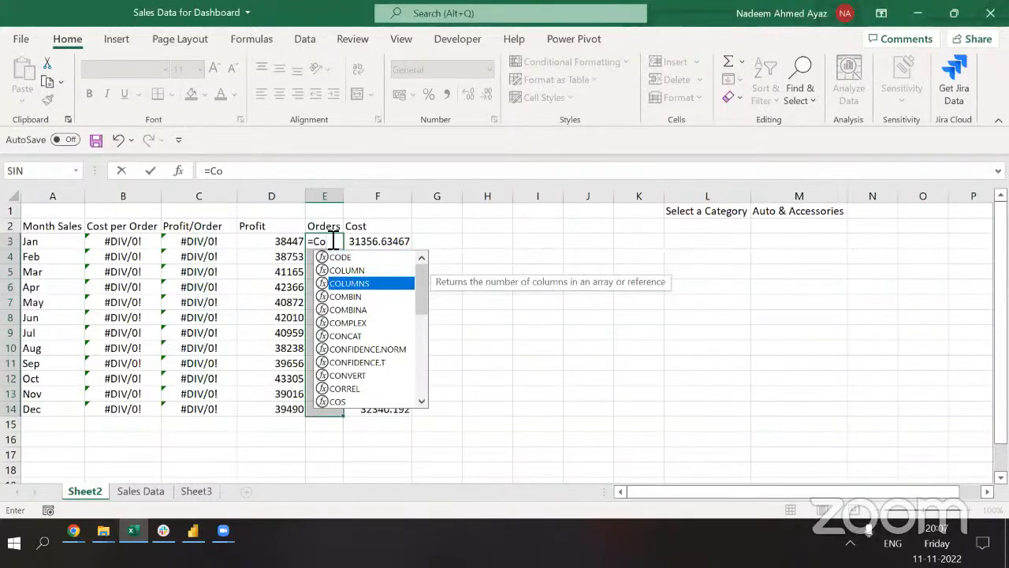
{"action": "type", "text": "un"}
{"action": "key", "text": "Down"}
{"action": "key", "text": "Down"}
{"action": "key", "text": "Down"}
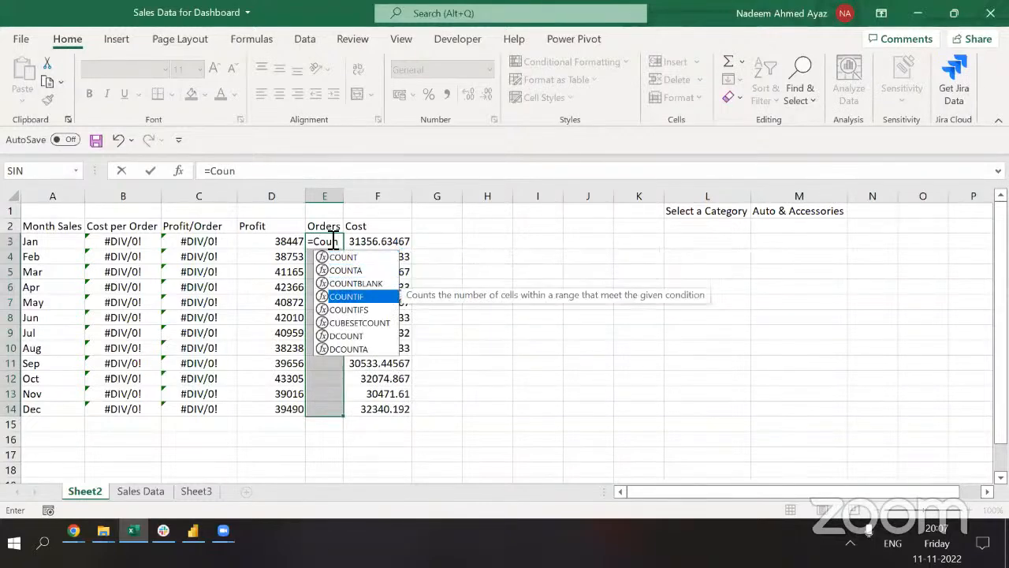
{"action": "key", "text": "Down"}
{"action": "key", "text": "Down"}
{"action": "key", "text": "Up"}
{"action": "key", "text": "Tab"}
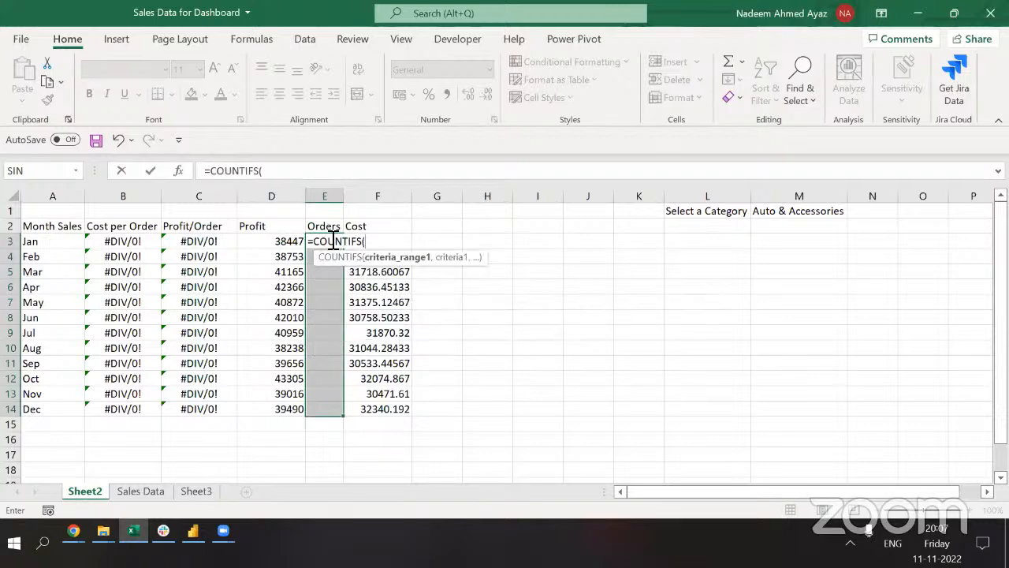
Set the first COUNTIFS criteria range to the Months column on the Sales Data sheet, locked as $T:$T.
{"action": "key", "text": "ctrl+Page_Down"}
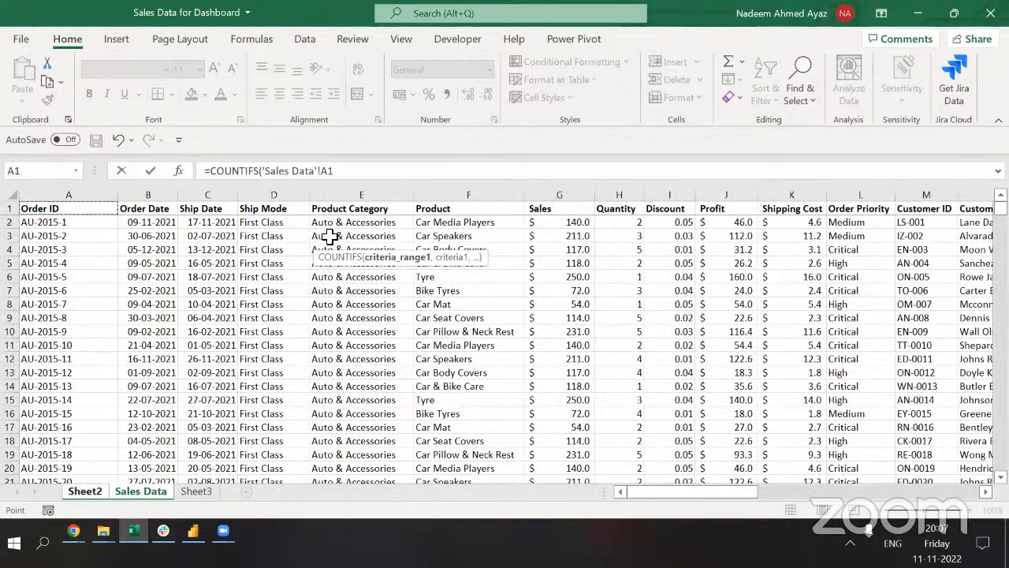
{"action": "key", "text": "Right"}
{"action": "key", "text": "Right"}
{"action": "key", "text": "Right"}
{"action": "key", "text": "Right"}
{"action": "key", "text": "Right"}
{"action": "key", "text": "Right"}
{"action": "key", "text": "Right"}
{"action": "key", "text": "Right"}
{"action": "key", "text": "Right"}
{"action": "key", "text": "Right"}
{"action": "key", "text": "Right"}
{"action": "key", "text": "Right"}
{"action": "key", "text": "Right"}
{"action": "key", "text": "Right"}
{"action": "key", "text": "Right"}
{"action": "key", "text": "Right"}
{"action": "key", "text": "Right"}
{"action": "key", "text": "Right"}
{"action": "key", "text": "Right"}
{"action": "key", "text": "ctrl+space"}
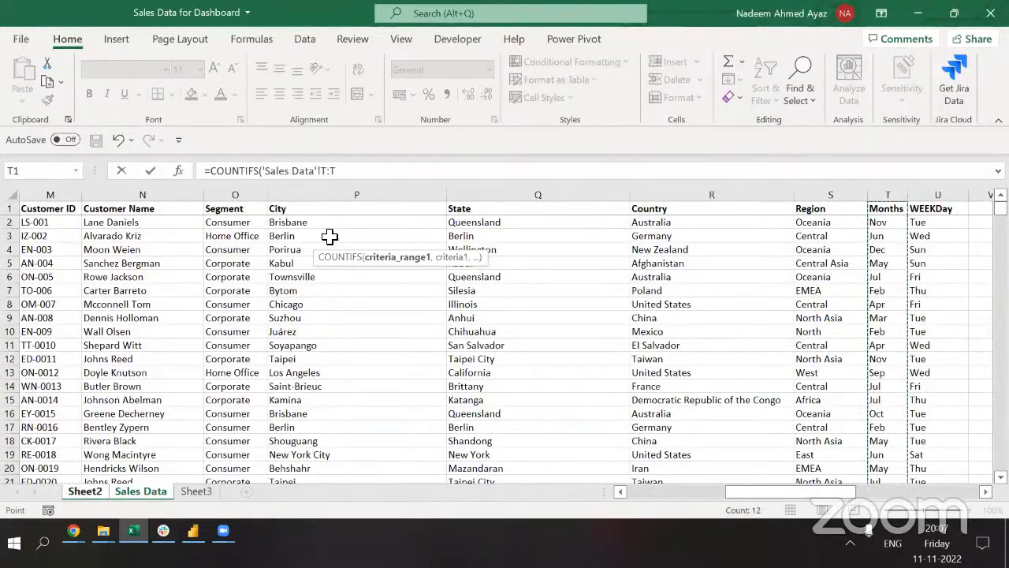
{"action": "key", "text": "F4"}
{"action": "type", "text": ","}
Use the January cell on Sheet2 as the first COUNTIFS criterion, locking only its column as $A3.
{"action": "key", "text": "ctrl+Page_Up"}
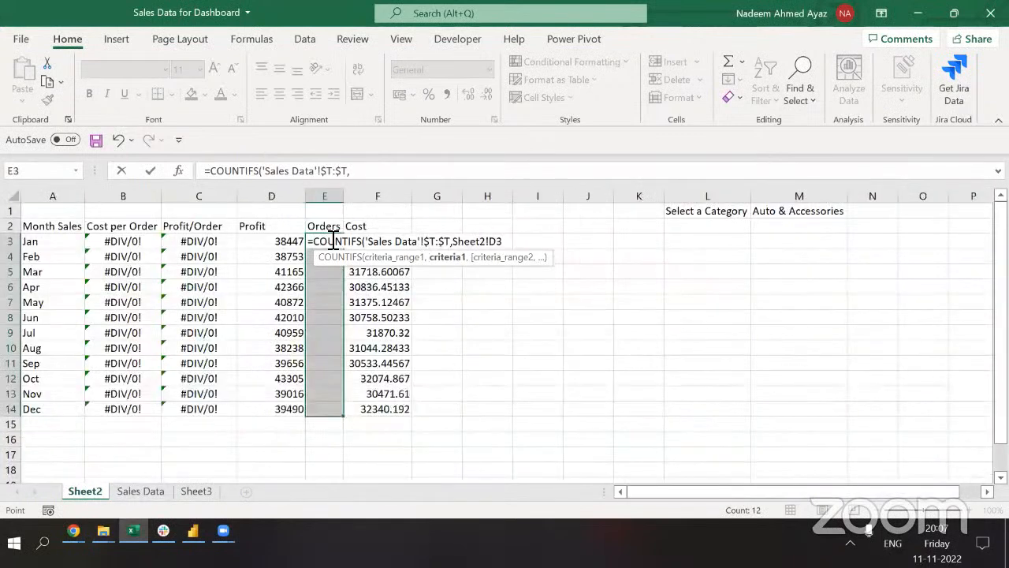
{"action": "key", "text": "Left"}
{"action": "key", "text": "Left"}
{"action": "key", "text": "Left"}
{"action": "key", "text": "F4"}
{"action": "key", "text": "F4"}
{"action": "key", "text": "F4"}
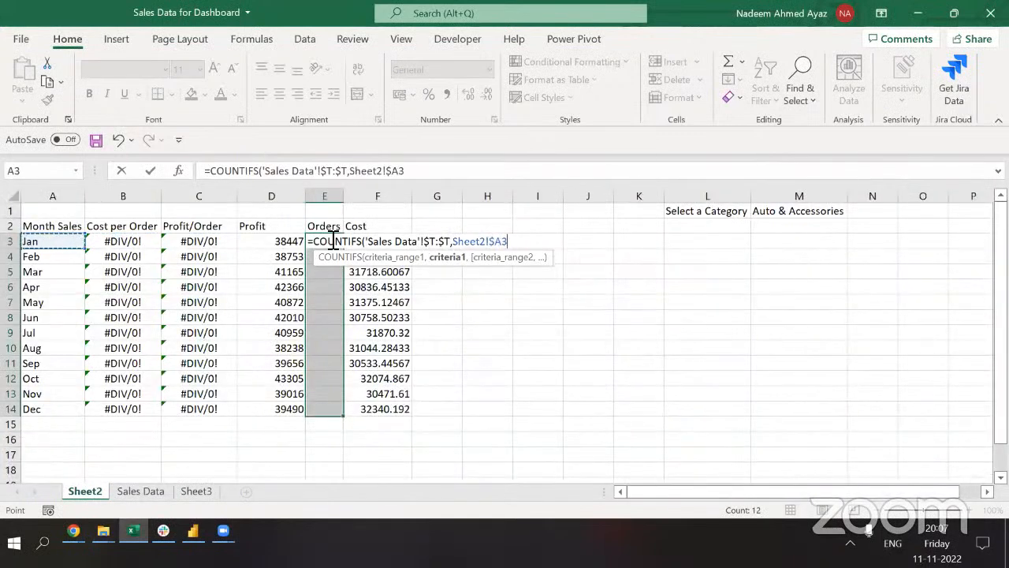
{"action": "type", "text": ","}
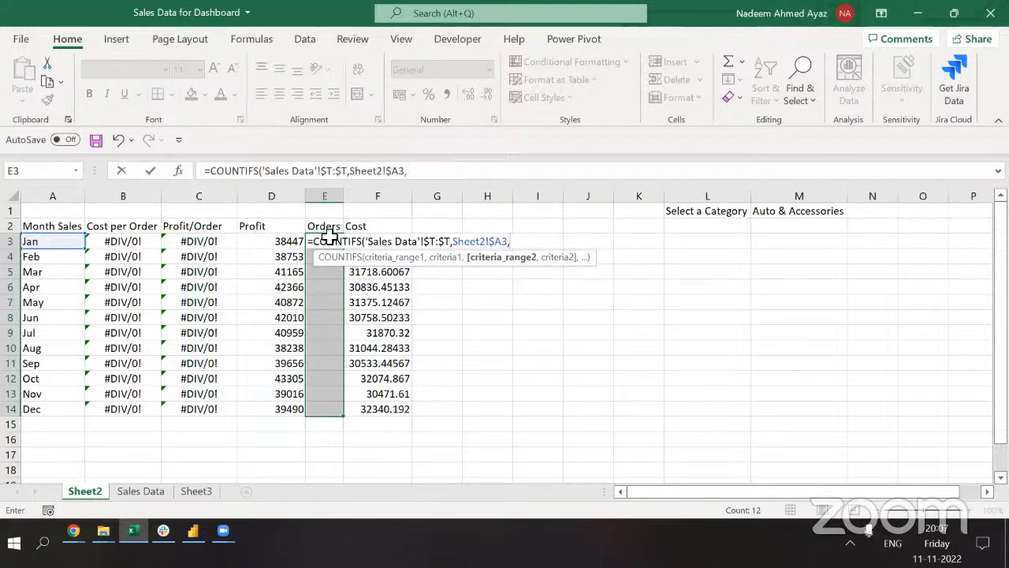
Set the second COUNTIFS criteria range to the Product Category column on Sales Data, locked as $E:$E.
{"action": "key", "text": "ctrl+Page_Down"}
{"action": "key", "text": "ctrl+Left"}
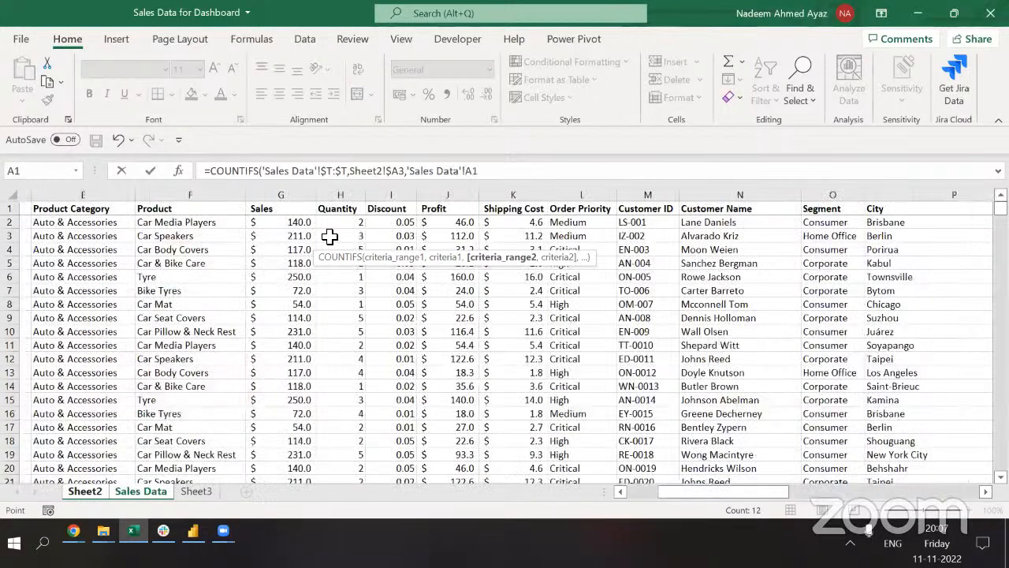
{"action": "key", "text": "Right"}
{"action": "key", "text": "Right"}
{"action": "key", "text": "Right"}
{"action": "key", "text": "Right"}
{"action": "key", "text": "ctrl+space"}
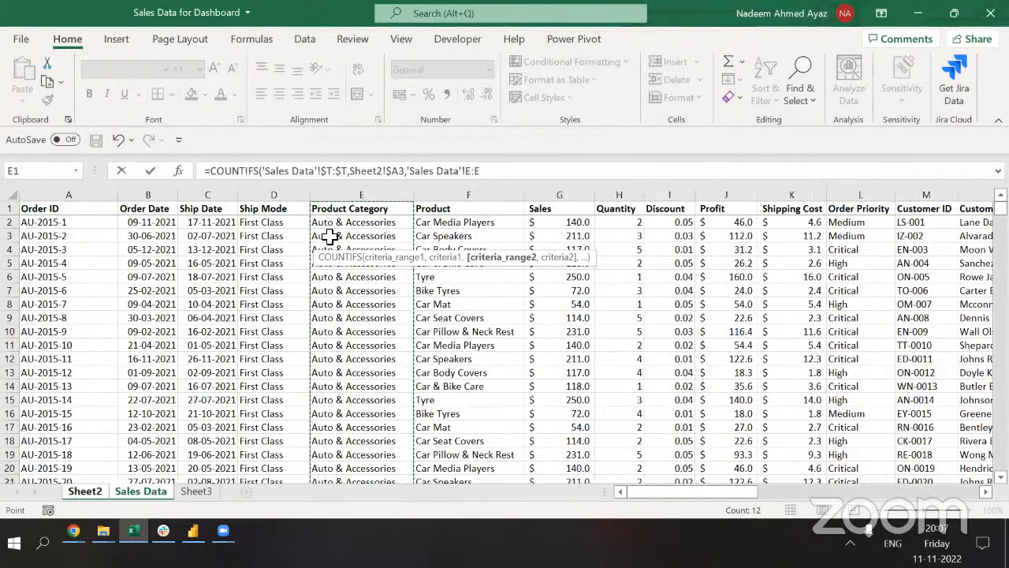
{"action": "key", "text": "F4"}
{"action": "type", "text": ","}
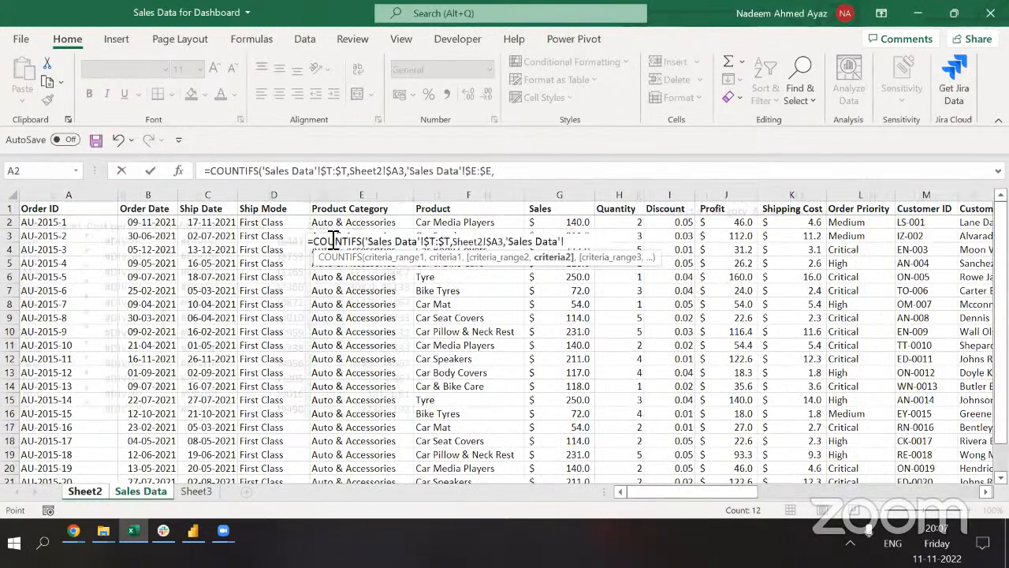
Finish the COUNTIFS with the selected category cell $M$1 as second criterion and fill it into E3:E14.
{"action": "key", "text": "ctrl+Page_Up"}
{"action": "key", "text": "ctrl+Right"}
{"action": "key", "text": "Right"}
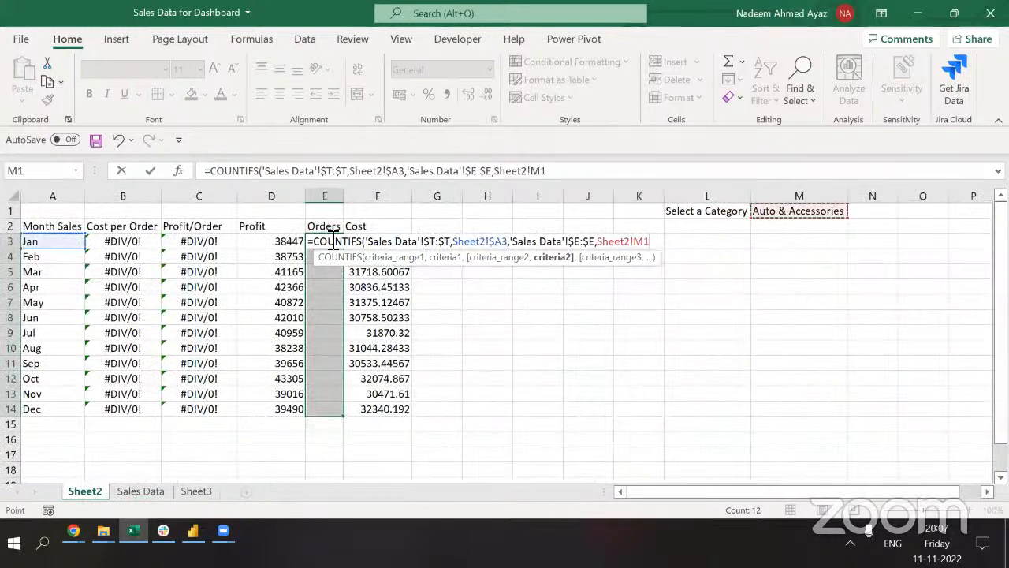
{"action": "key", "text": "F4"}
{"action": "type", "text": ")"}
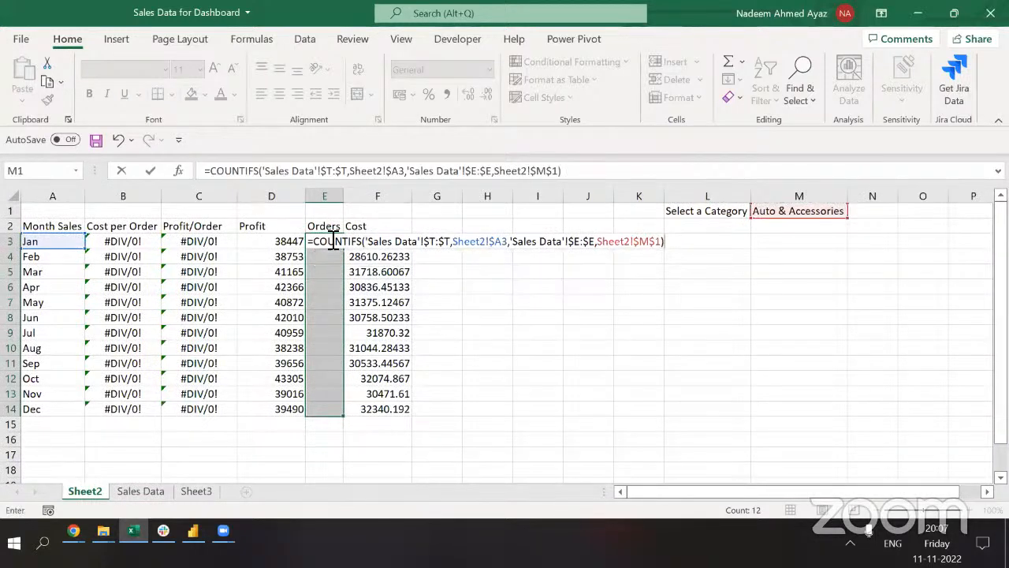
{"action": "key", "text": "ctrl+Return"}
Check the existing SUMIF formula for the January cost in F3.
{"action": "key", "text": "Up"}
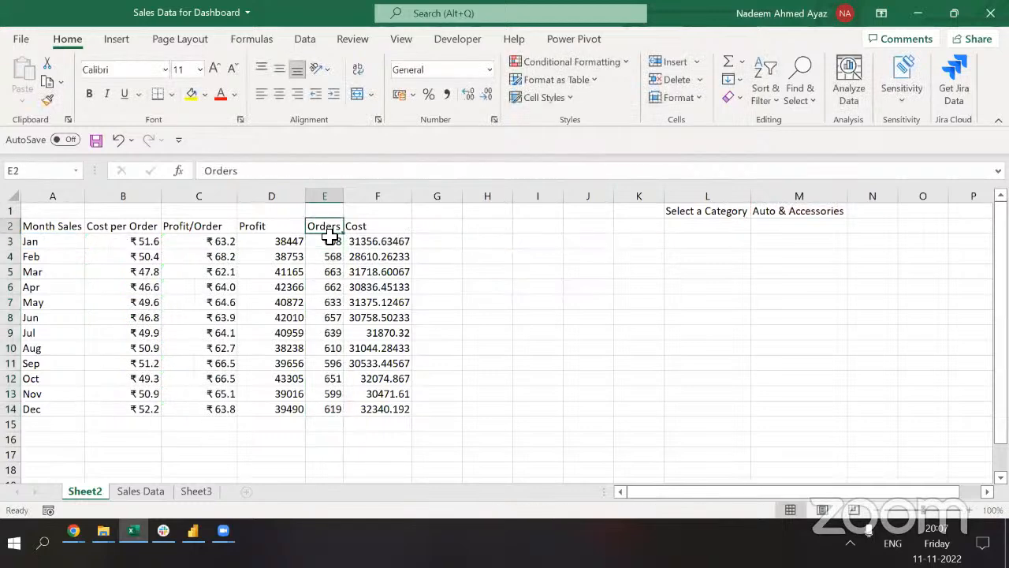
{"action": "key", "text": "Right"}
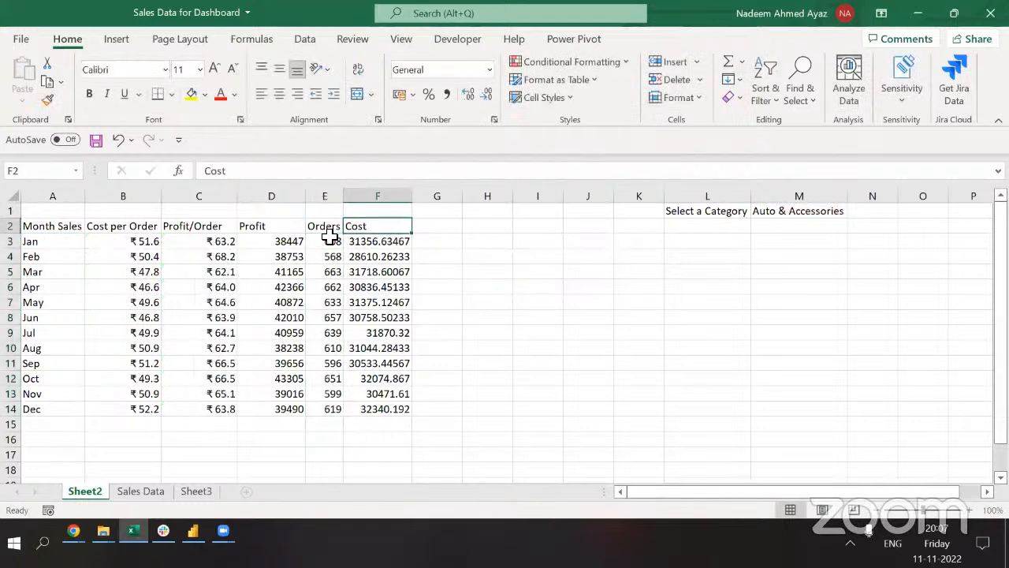
{"action": "key", "text": "Down"}
{"action": "key", "text": "Left"}
{"action": "key", "text": "Left"}
{"action": "key", "text": "Right"}
{"action": "key", "text": "Right"}
{"action": "key", "text": "F2"}
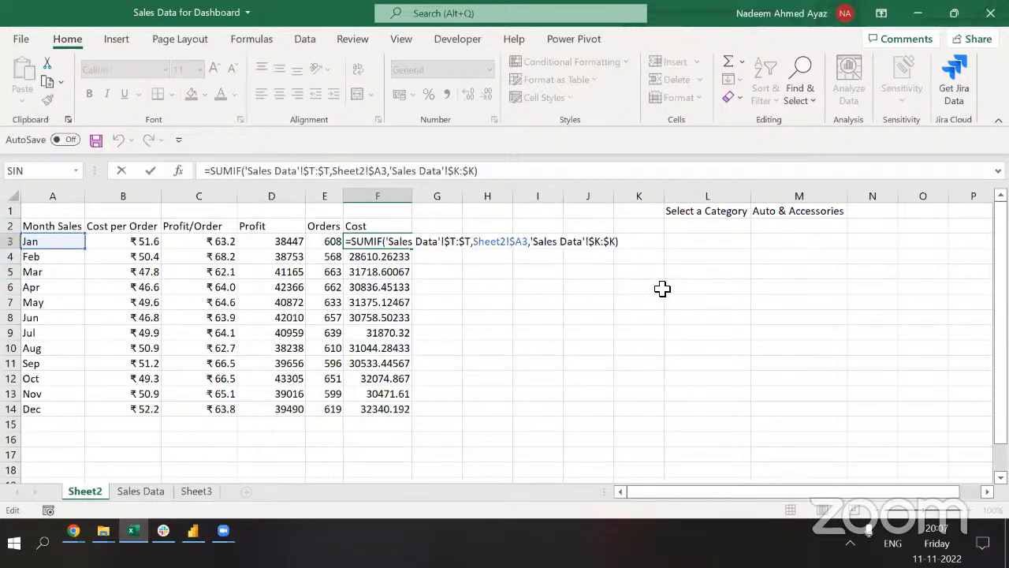
{"action": "key", "text": "Escape"}
Start a SUMIFS formula in F3 with the Shipping Cost column on Sales Data as sum range, locked as $K:$K.
{"action": "type", "text": "="}
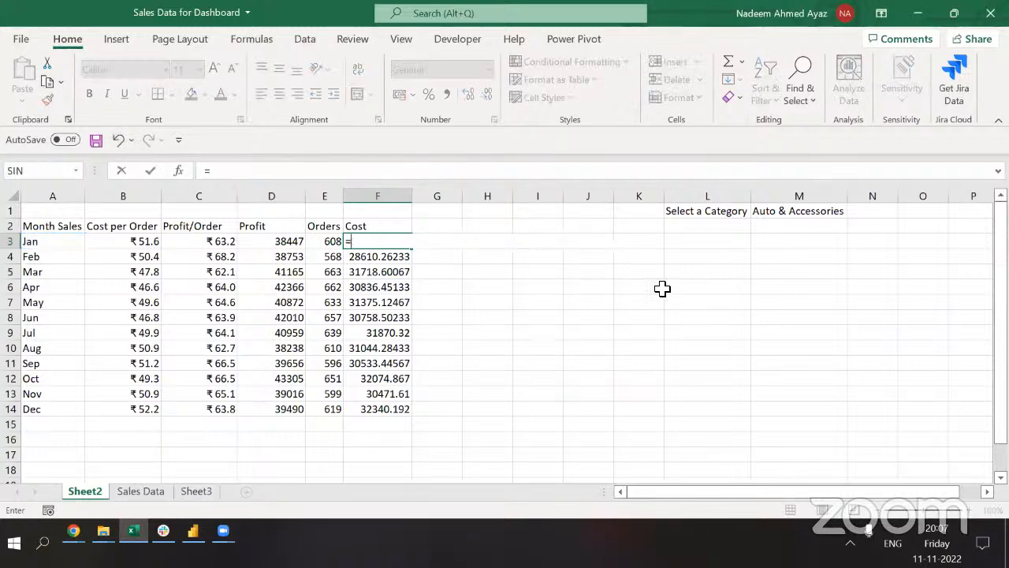
{"action": "type", "text": "sum"}
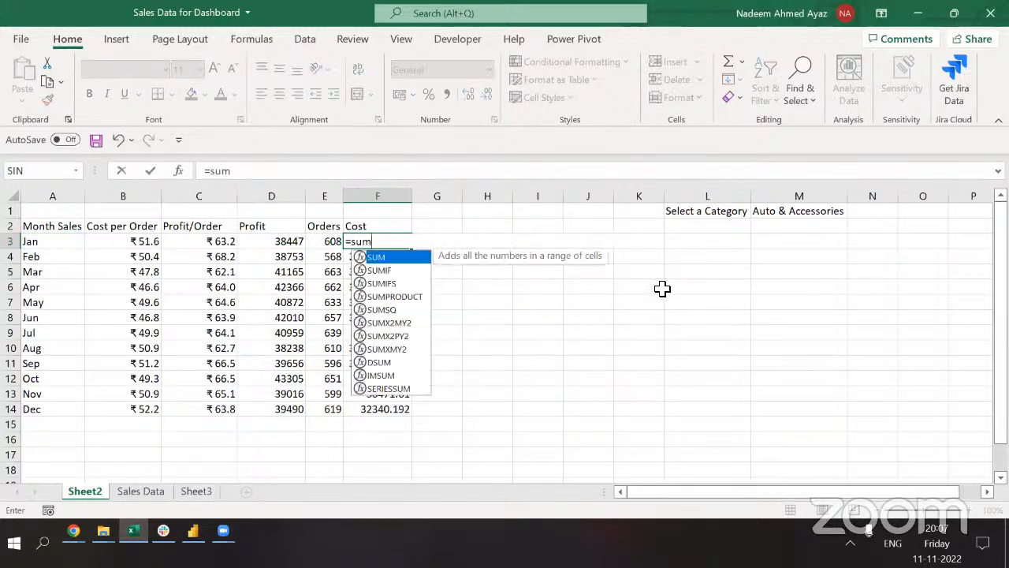
{"action": "key", "text": "Down"}
{"action": "key", "text": "Down"}
{"action": "key", "text": "Tab"}
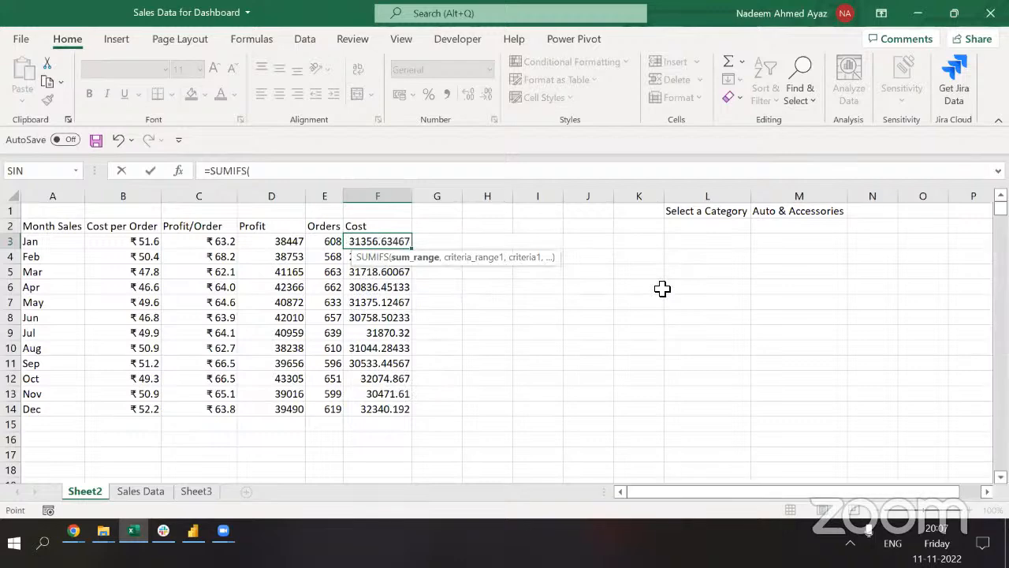
{"action": "key", "text": "ctrl+Page_Down"}
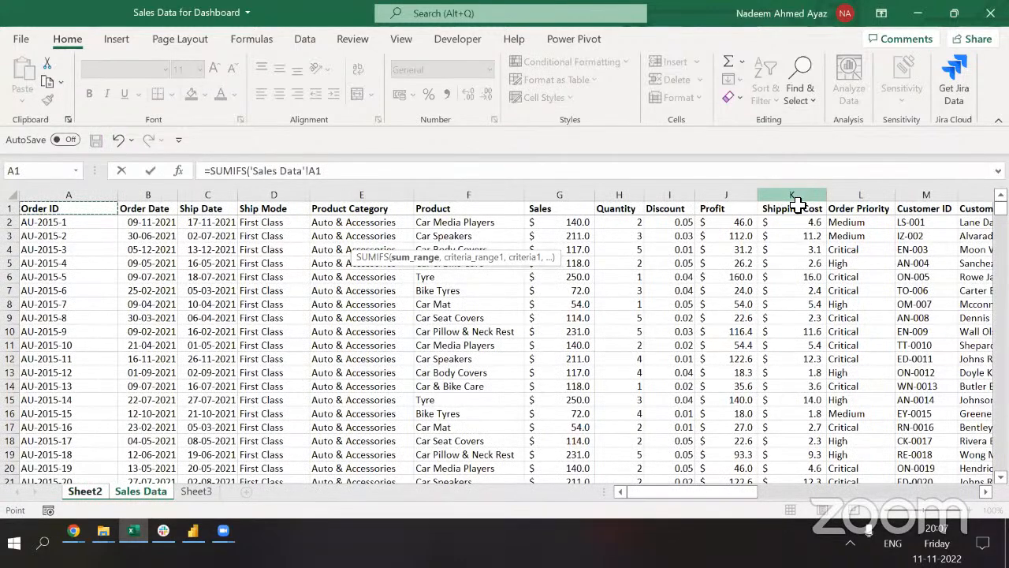
{"action": "left_click", "coordinate": [795, 197]}
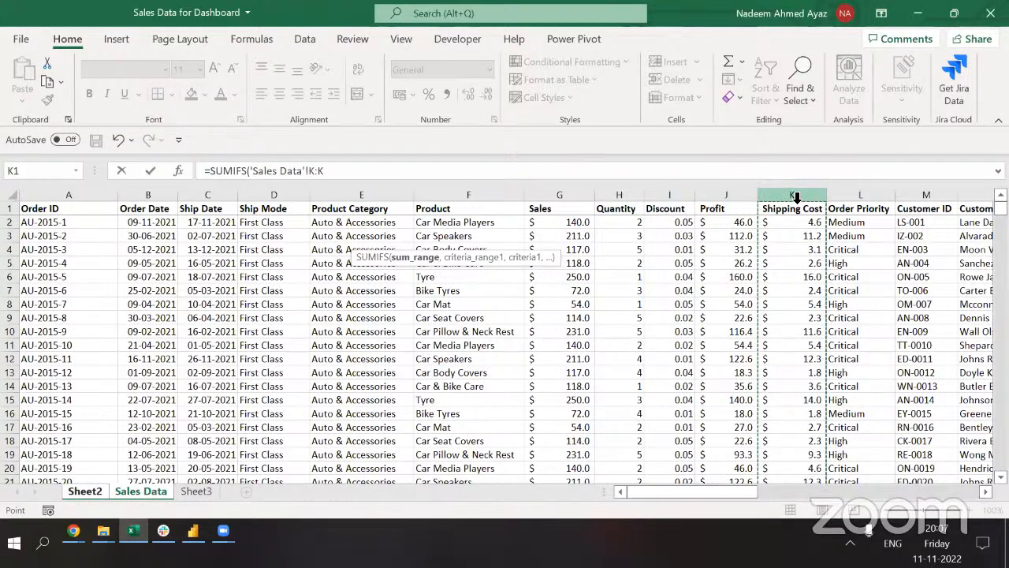
{"action": "key", "text": "F4"}
{"action": "type", "text": ",'Sales Data'!A1"}
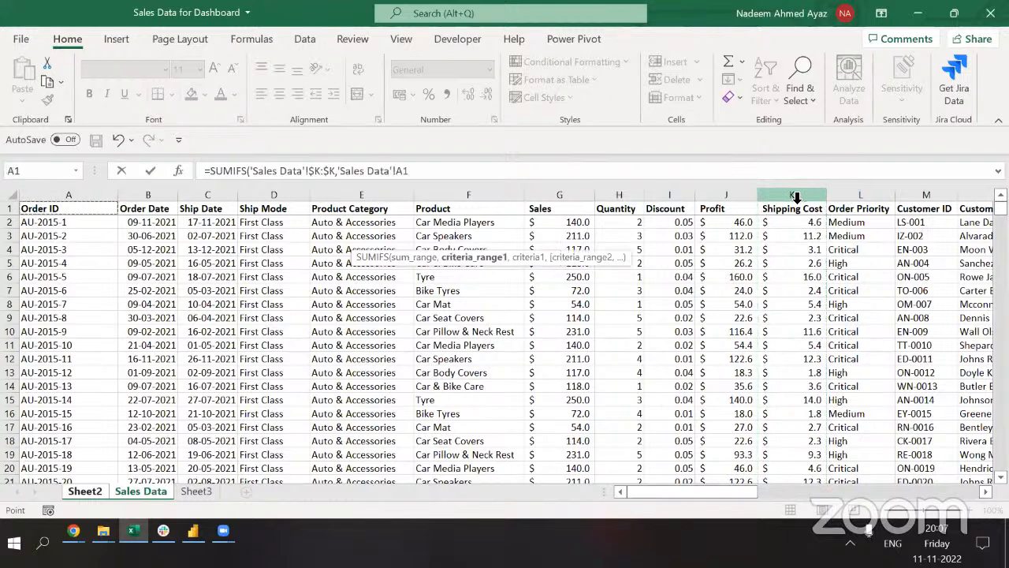
Add the first SUMIFS condition, matching the locked Months column $T:$T on Sales Data to the January cell $A3.
{"action": "key", "text": "ctrl+Right"}
{"action": "key", "text": "Left"}
{"action": "key", "text": "ctrl+space"}
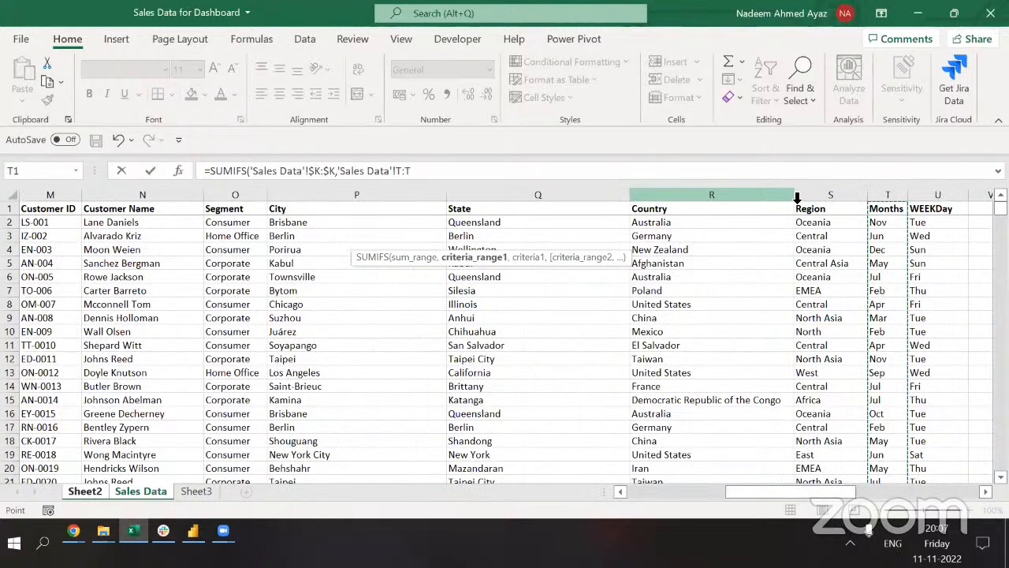
{"action": "key", "text": "F4"}
{"action": "type", "text": ","}
{"action": "key", "text": "ctrl+Page_Up"}
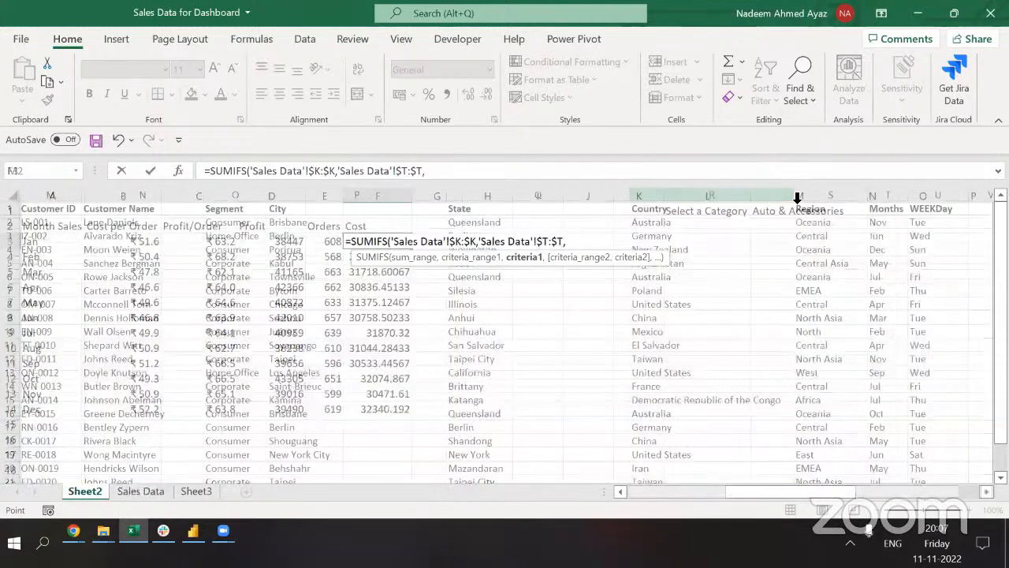
{"action": "key", "text": "ctrl+Left"}
{"action": "key", "text": "F4"}
{"action": "key", "text": "F4"}
{"action": "key", "text": "F4"}
{"action": "type", "text": ","}
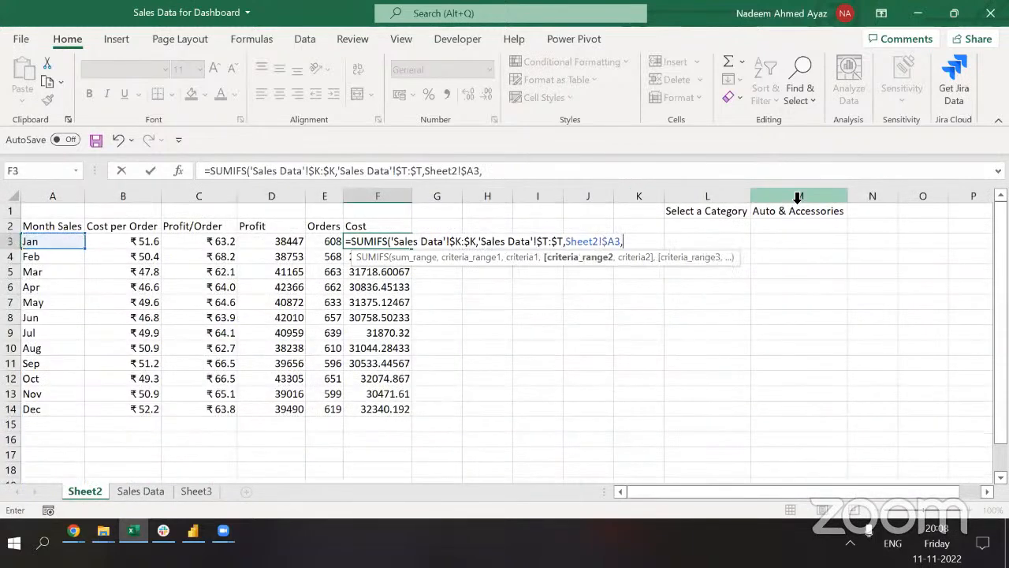
Set the second SUMIFS criteria range to the Product Category column on Sales Data, locked as $E:$E.
{"action": "key", "text": "ctrl+Page_Down"}
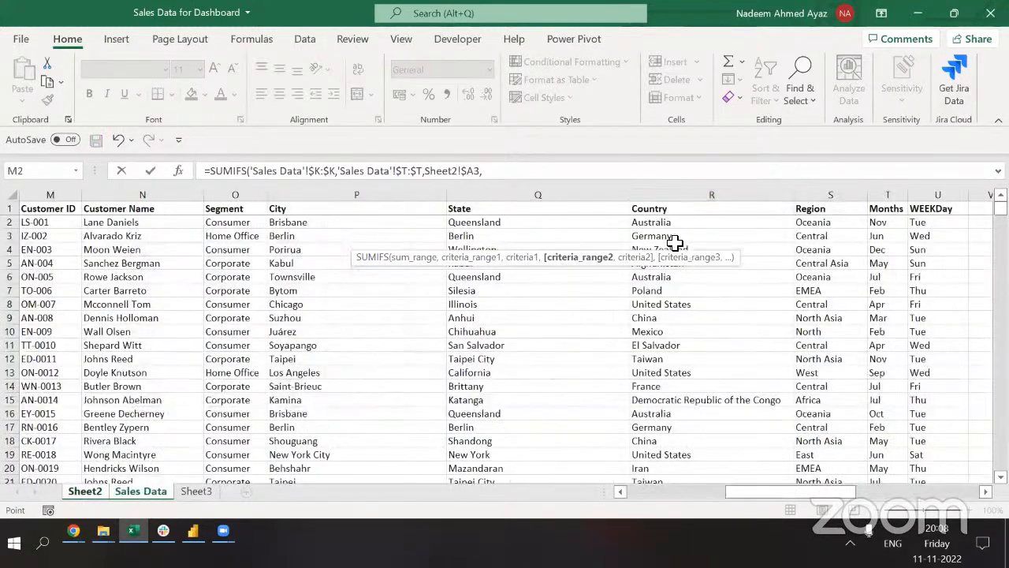
{"action": "left_click", "coordinate": [478, 303]}
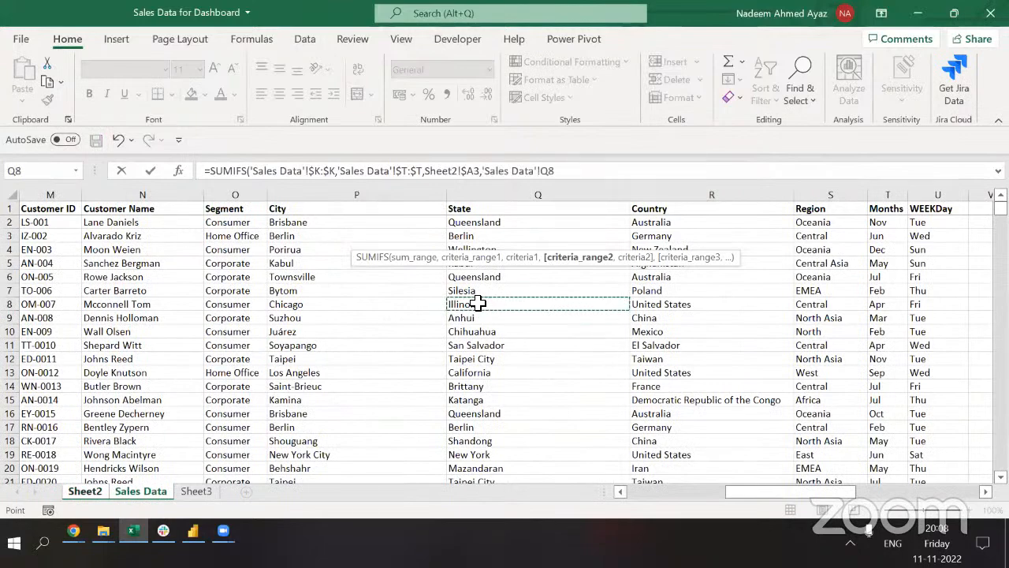
{"action": "key", "text": "Left"}
{"action": "key", "text": "Left"}
{"action": "key", "text": "Left"}
{"action": "key", "text": "Left"}
{"action": "key", "text": "Left"}
{"action": "key", "text": "Left"}
{"action": "key", "text": "Left"}
{"action": "key", "text": "Left"}
{"action": "key", "text": "Left"}
{"action": "key", "text": "Left"}
{"action": "key", "text": "Left"}
{"action": "key", "text": "Left"}
{"action": "key", "text": "ctrl+space"}
{"action": "key", "text": "F4"}
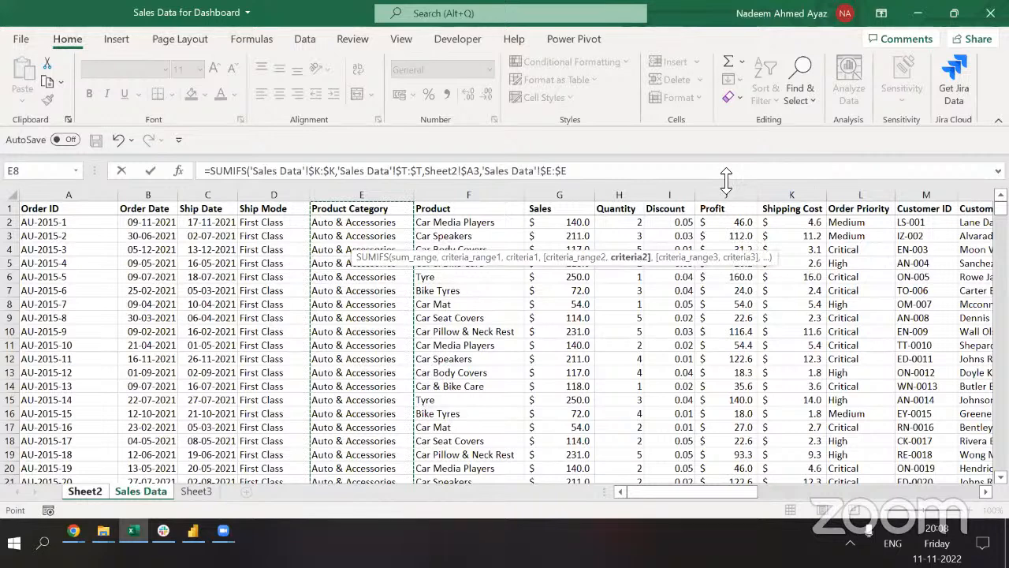
{"action": "type", "text": ","}
Complete the SUMIFS with $M$1 as the category criterion and copy it from F3 down through F14.
{"action": "left_click", "coordinate": [786, 215]}
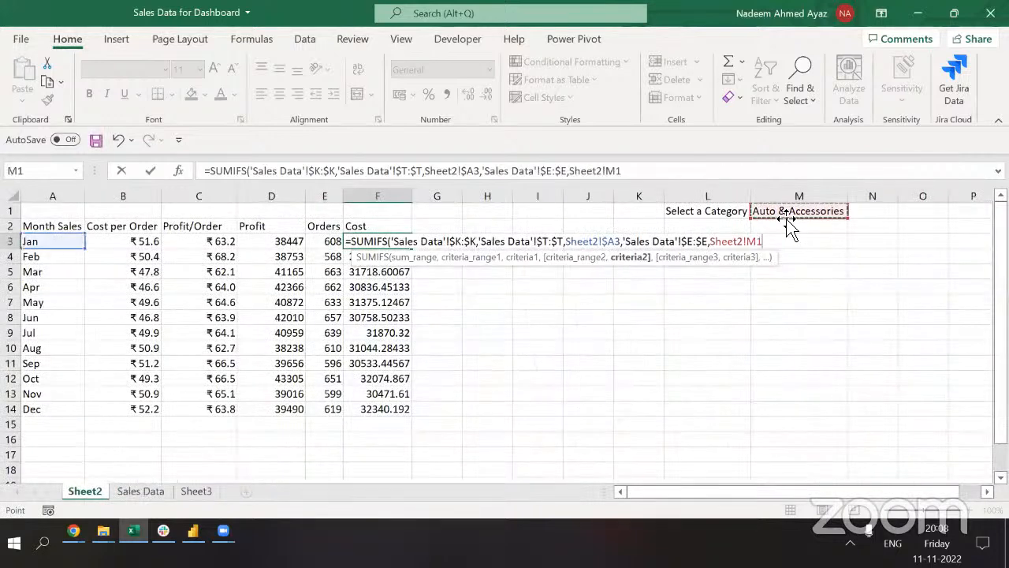
{"action": "key", "text": "F4"}
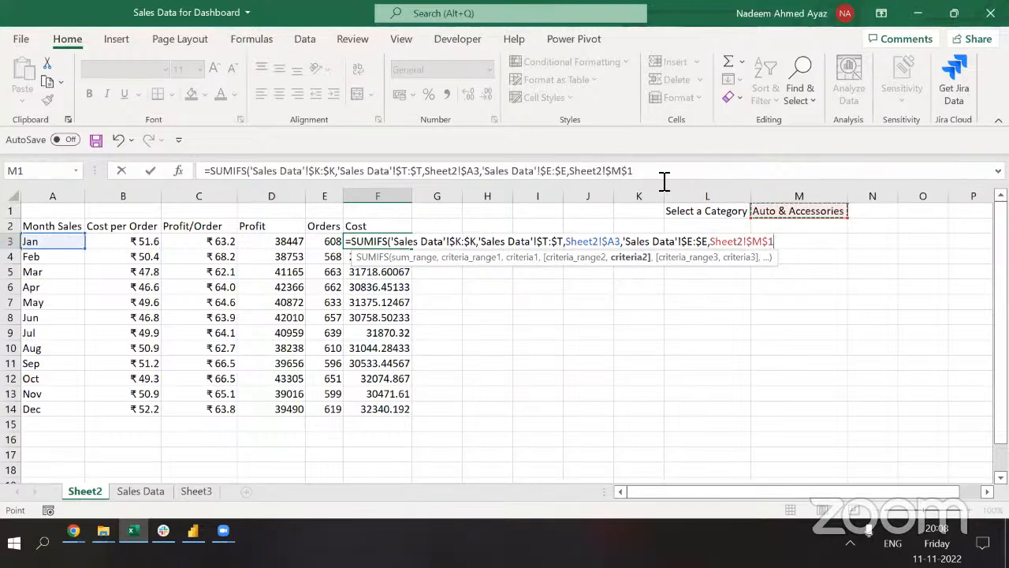
{"action": "key", "text": "ctrl+Return"}
{"action": "key", "text": "ctrl+c"}
{"action": "key", "text": "ctrl+shift+Down"}
{"action": "key", "text": "ctrl+v"}
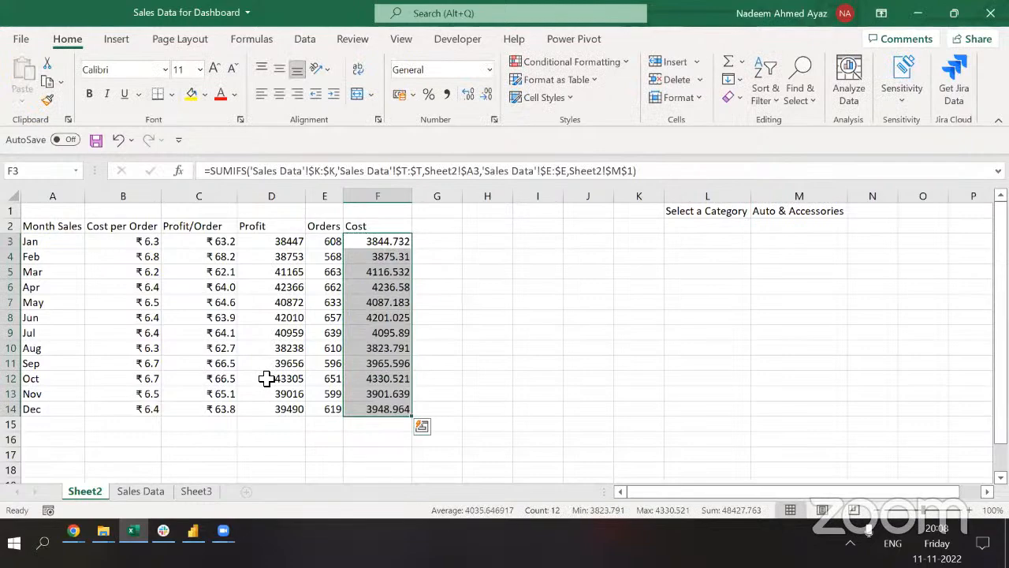
Move the combo chart up over the monthly table so it sits just below row 1.
{"action": "scroll", "coordinate": [236, 380], "scroll_direction": "down", "scroll_amount": 3}
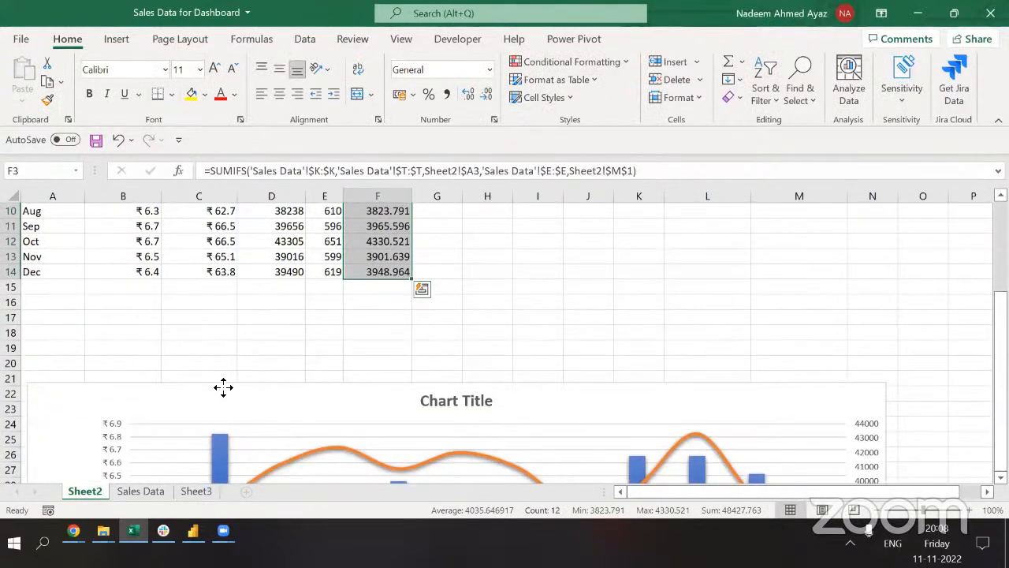
{"action": "left_click_drag", "start_coordinate": [224, 387], "coordinate": [223, 264]}
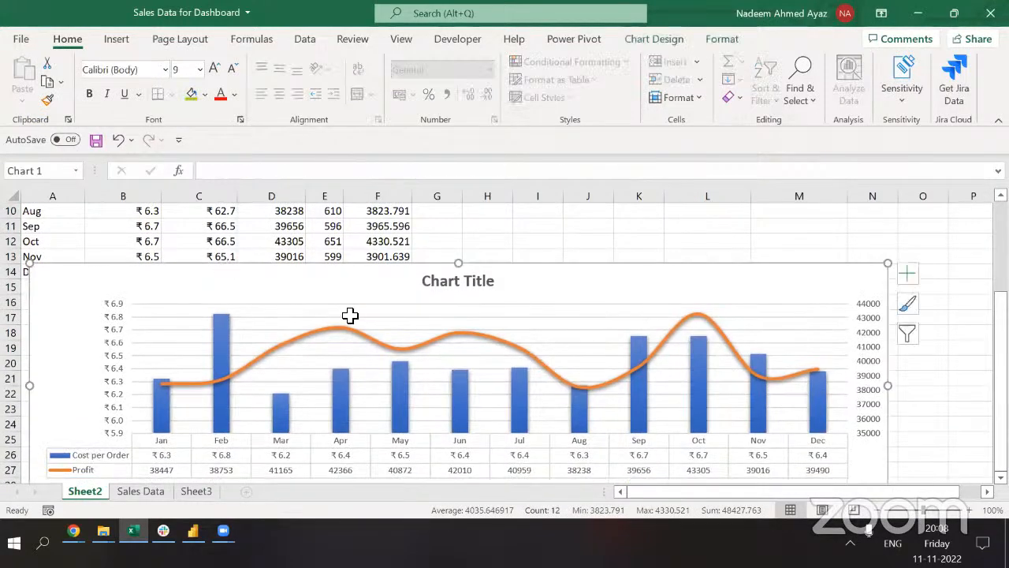
{"action": "scroll", "coordinate": [340, 339], "scroll_direction": "up", "scroll_amount": 2}
{"action": "left_click_drag", "start_coordinate": [318, 250], "coordinate": [318, 254]}
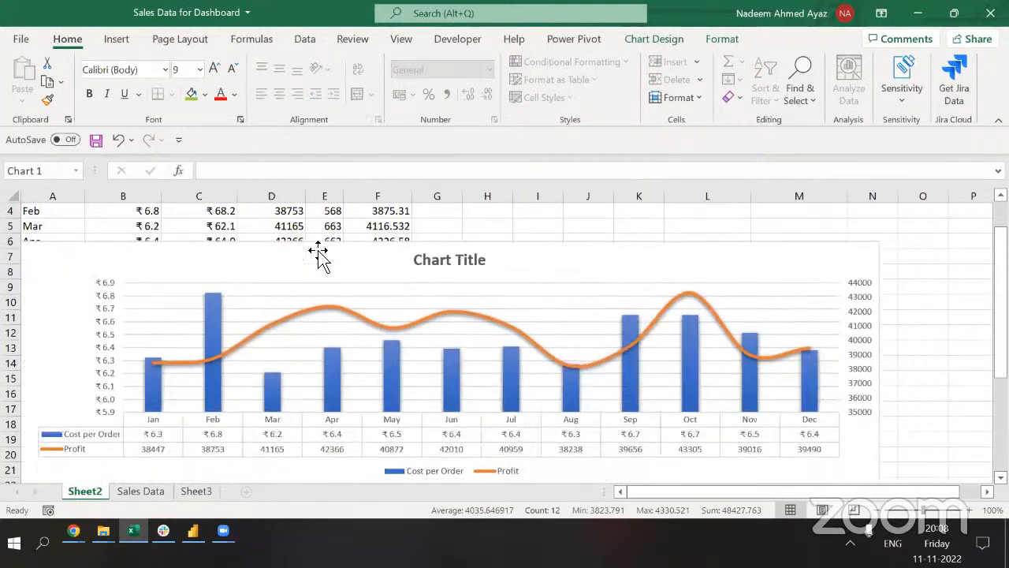
{"action": "scroll", "coordinate": [317, 248], "scroll_direction": "up", "scroll_amount": 1}
{"action": "left_click_drag", "start_coordinate": [308, 296], "coordinate": [298, 228]}
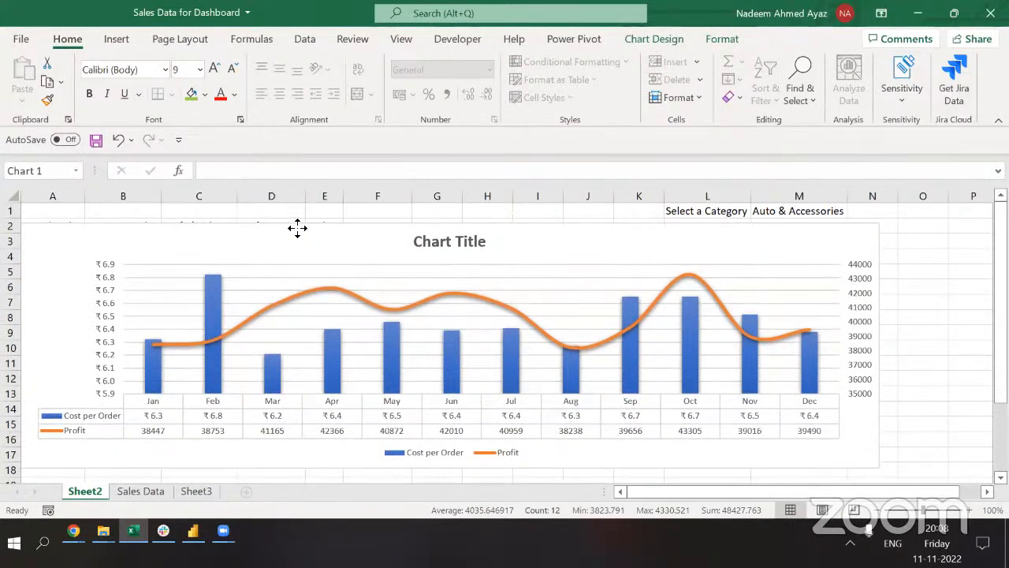
Fill the category label and dropdown cells L1:M1 with yellow.
{"action": "left_click", "coordinate": [480, 210]}
{"action": "key", "text": "ctrl+Right"}
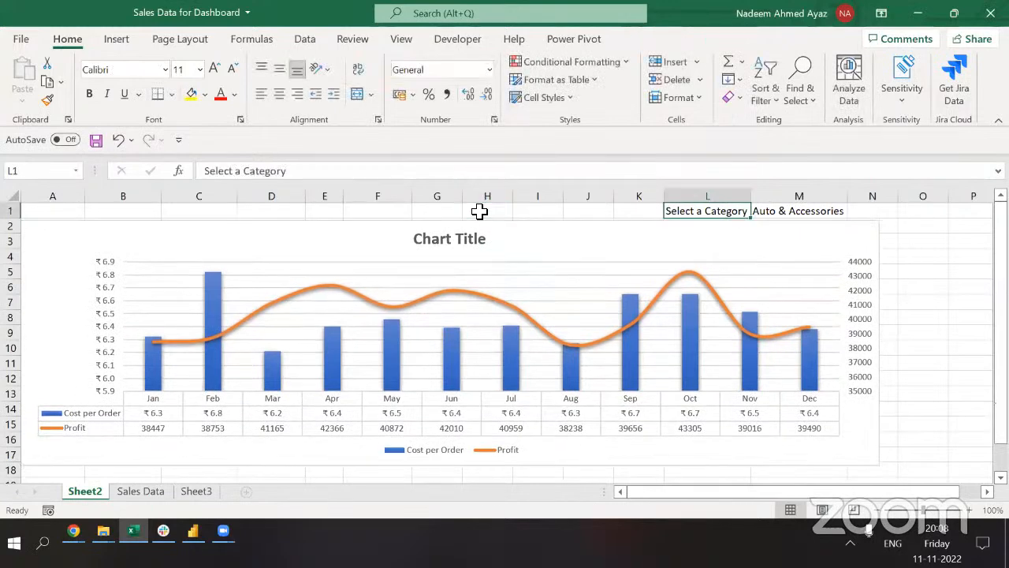
{"action": "key", "text": "shift+Right"}
{"action": "key", "text": "Escape"}
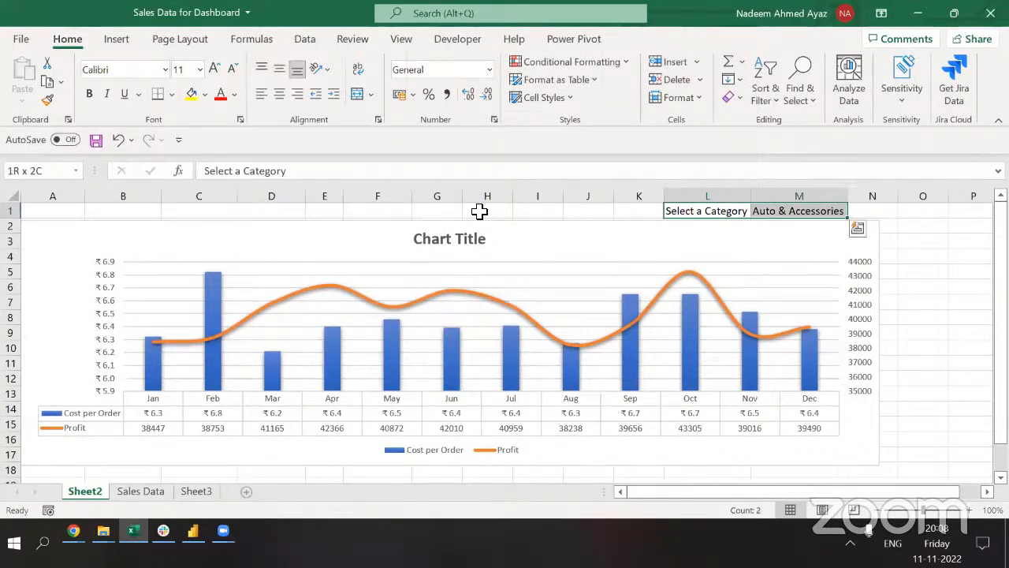
{"action": "left_click", "coordinate": [192, 94]}
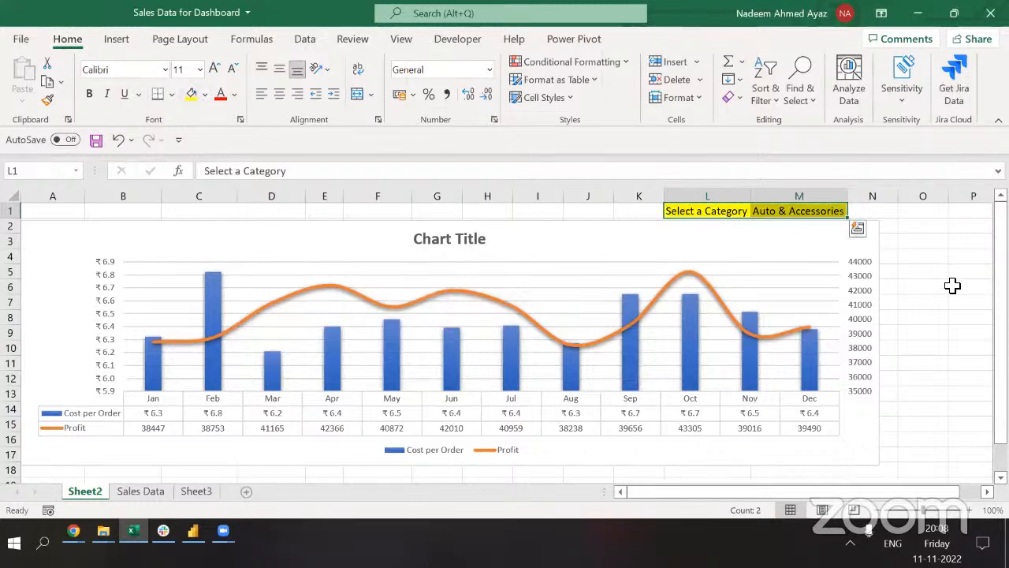
Switch the category in M1 to Electronic, Home & Furniture and Fashion in turn, checking how the combo chart responds.
{"action": "left_click", "coordinate": [952, 286]}
{"action": "left_click", "coordinate": [836, 214]}
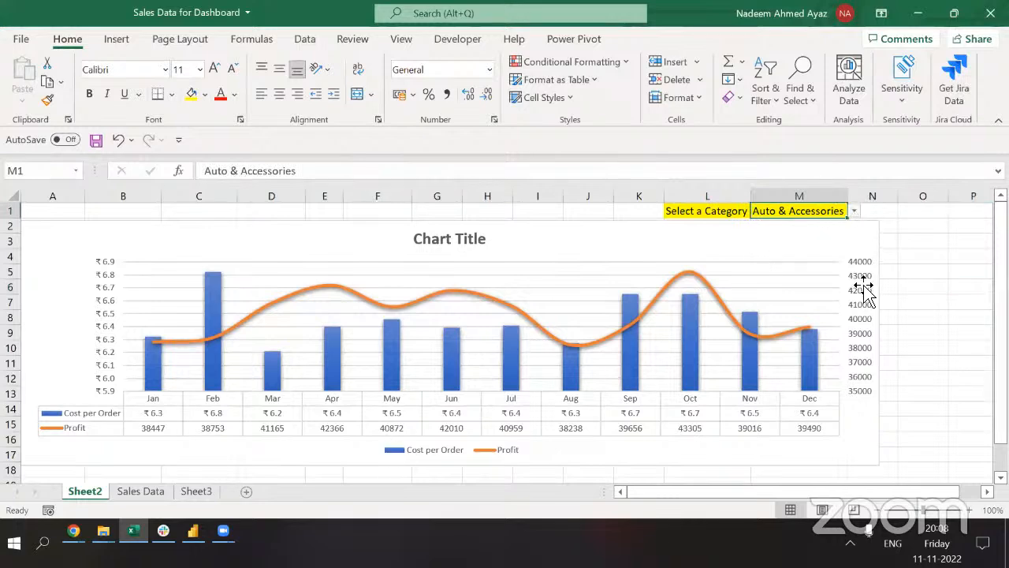
{"action": "left_click", "coordinate": [854, 211]}
{"action": "left_click", "coordinate": [829, 235]}
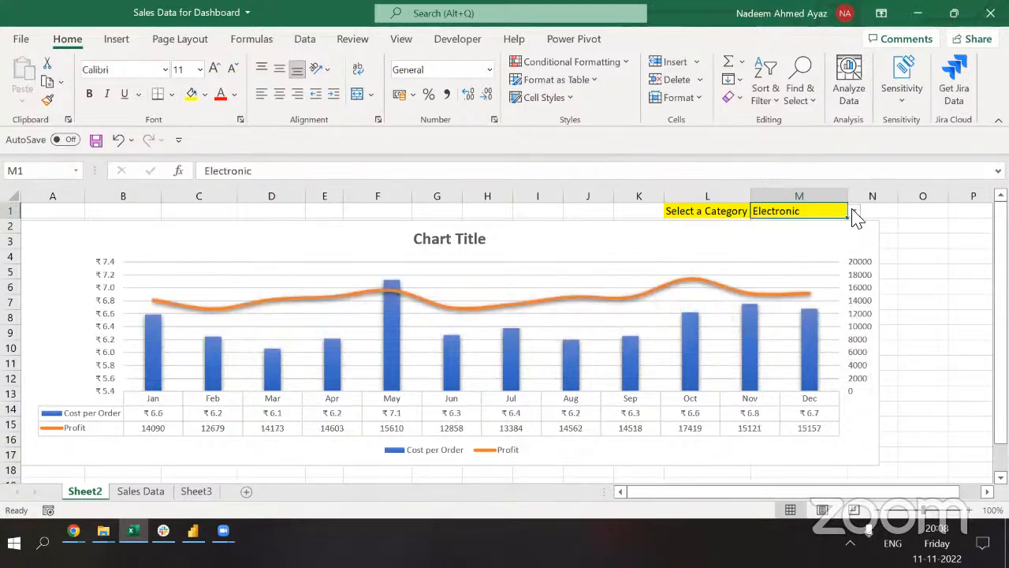
{"action": "left_click", "coordinate": [854, 212]}
{"action": "left_click", "coordinate": [829, 251]}
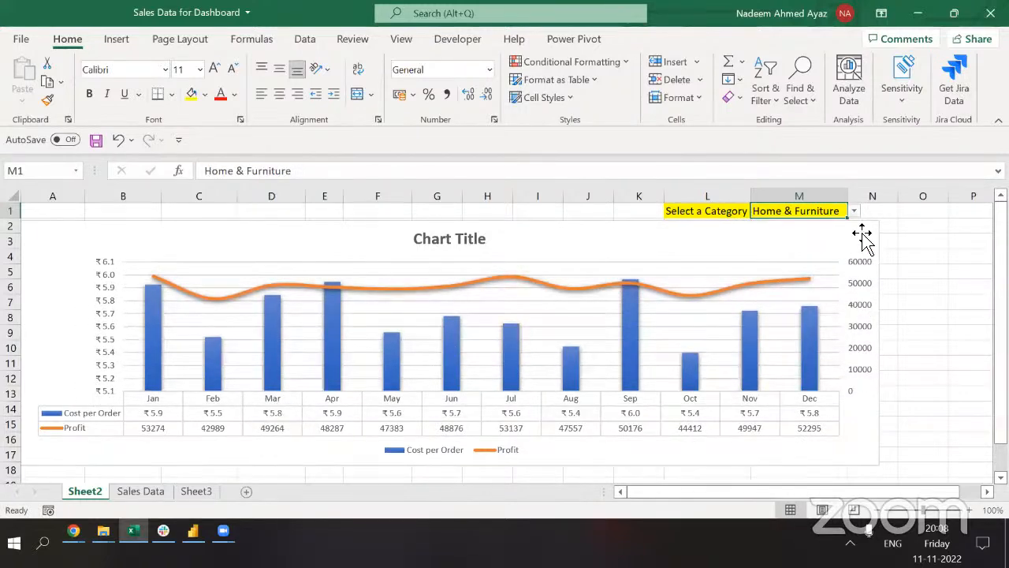
{"action": "left_click", "coordinate": [854, 211]}
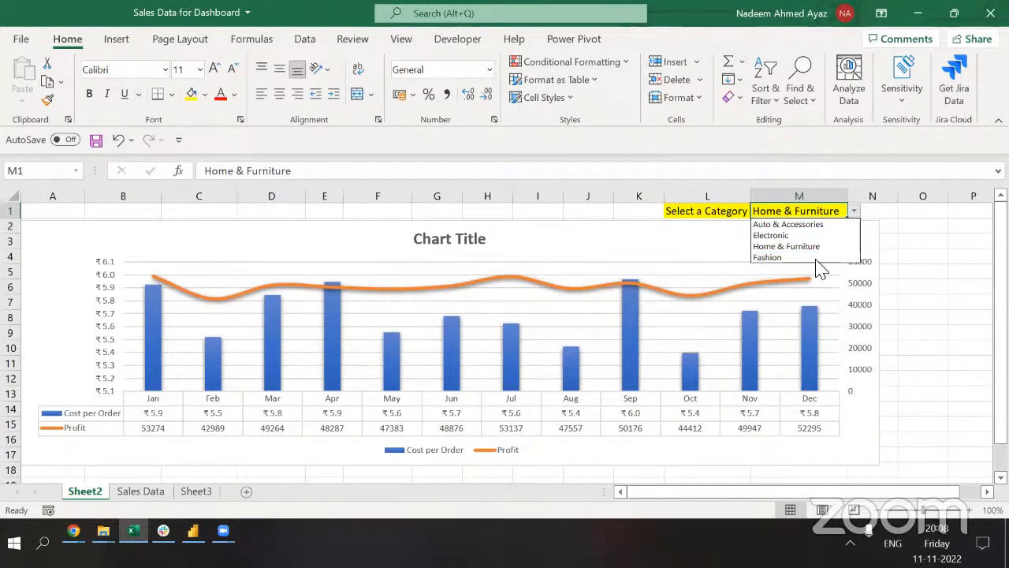
{"action": "left_click", "coordinate": [820, 263]}
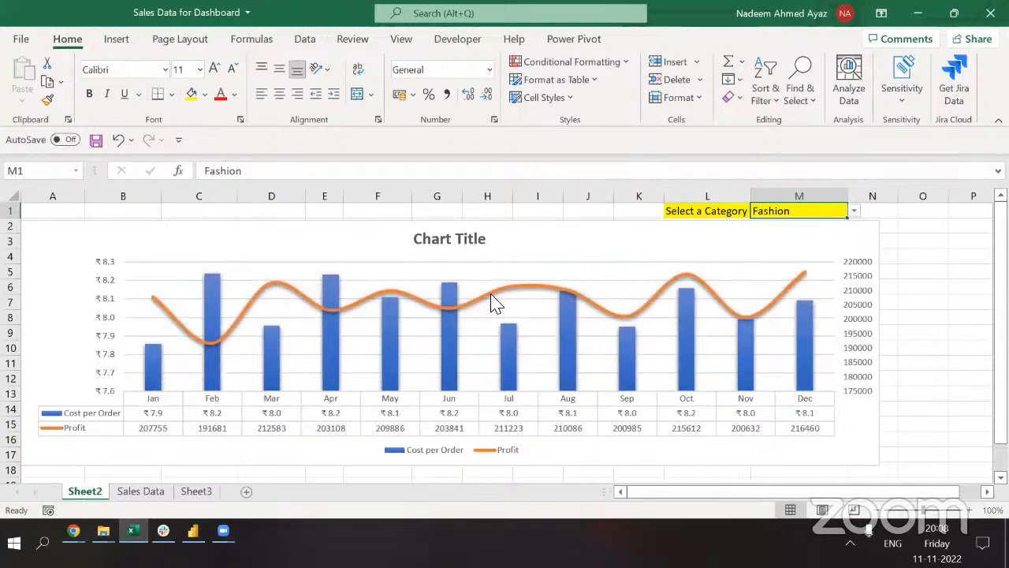
{"action": "mouse_move", "coordinate": [491, 303]}
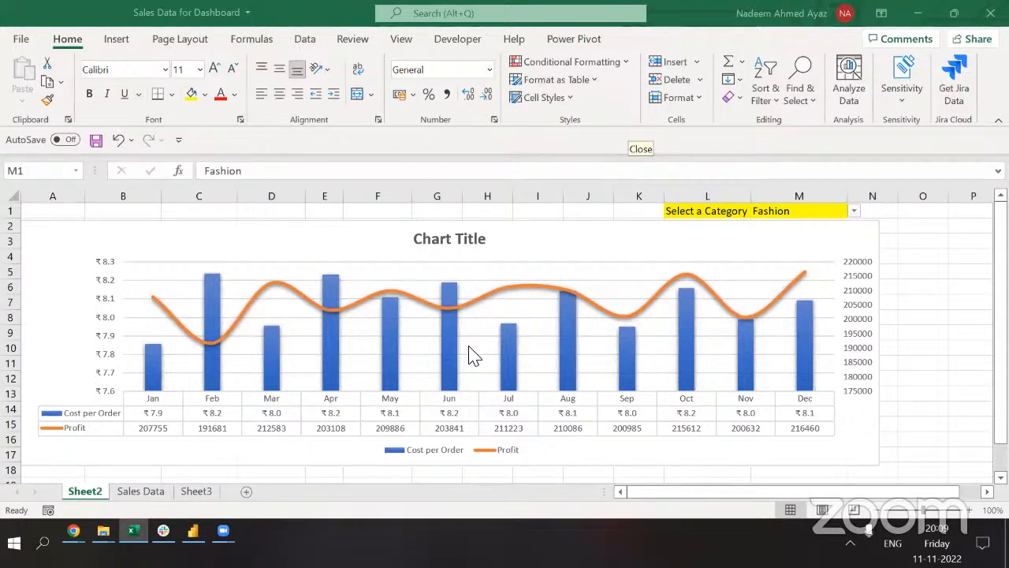
Set the category in M1 back to Auto & Accessories.
{"action": "left_click", "coordinate": [588, 209]}
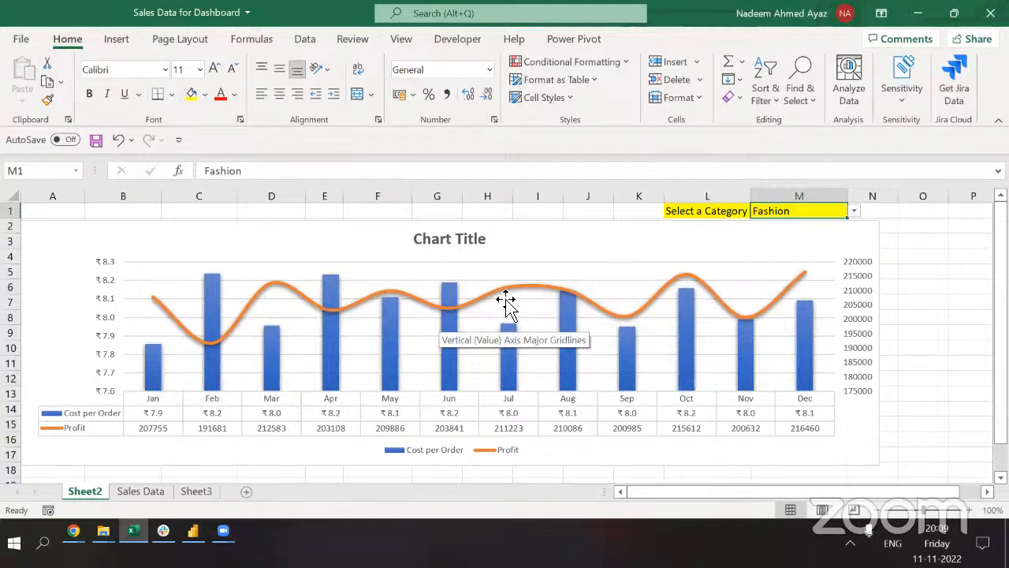
{"action": "left_click", "coordinate": [854, 211]}
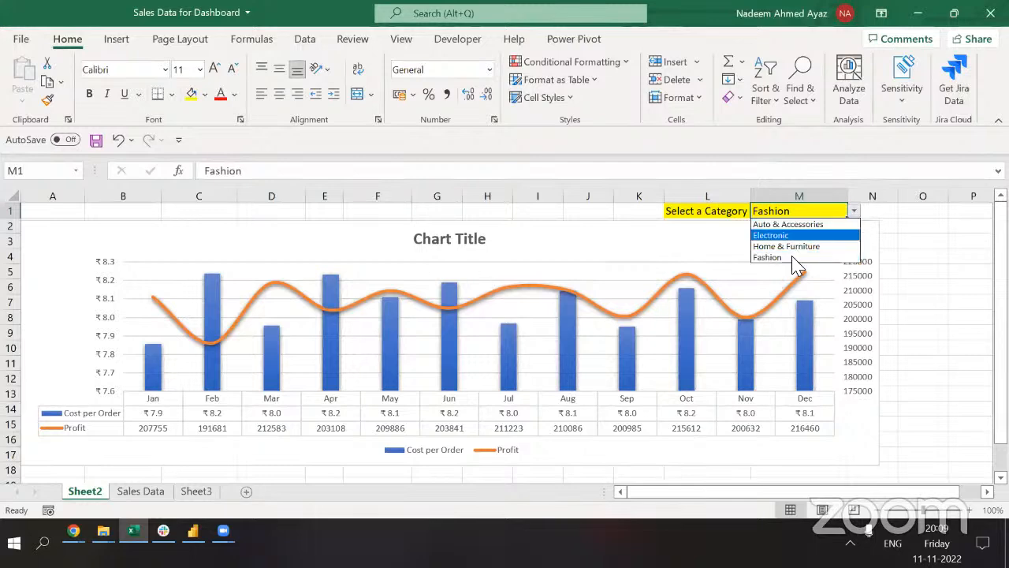
{"action": "left_click", "coordinate": [801, 226]}
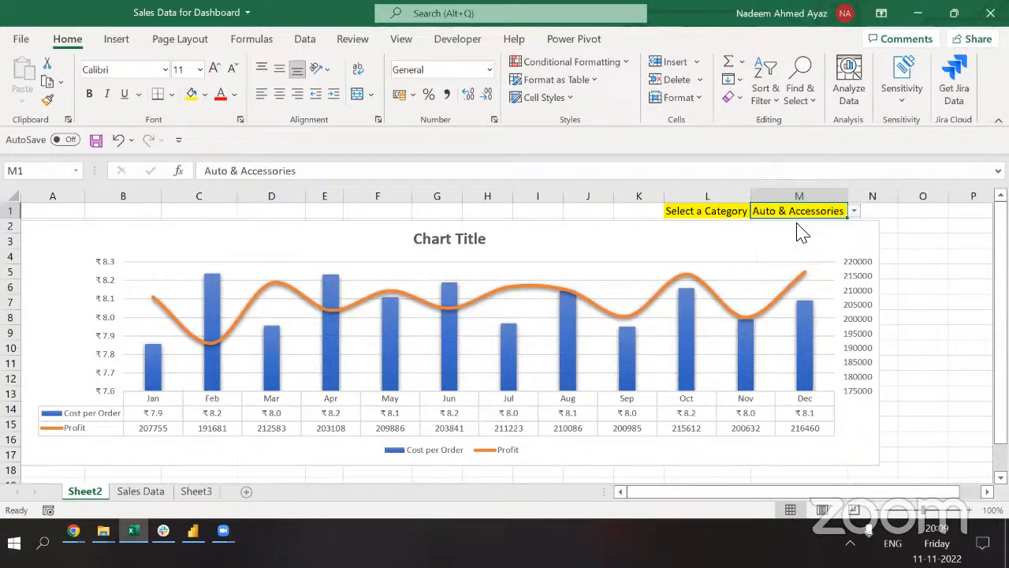
{"action": "left_click", "coordinate": [852, 211]}
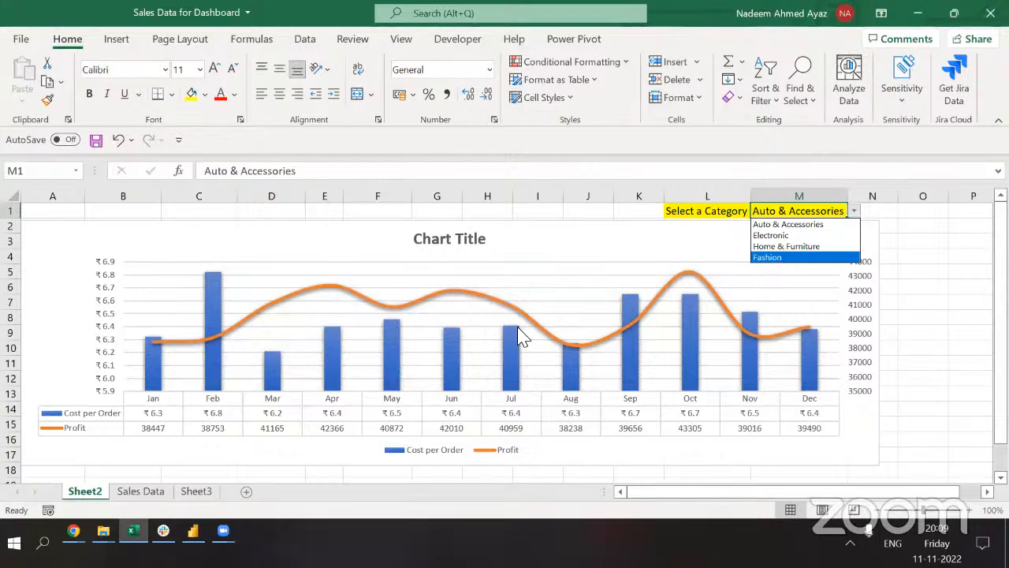
{"action": "left_click", "coordinate": [923, 229]}
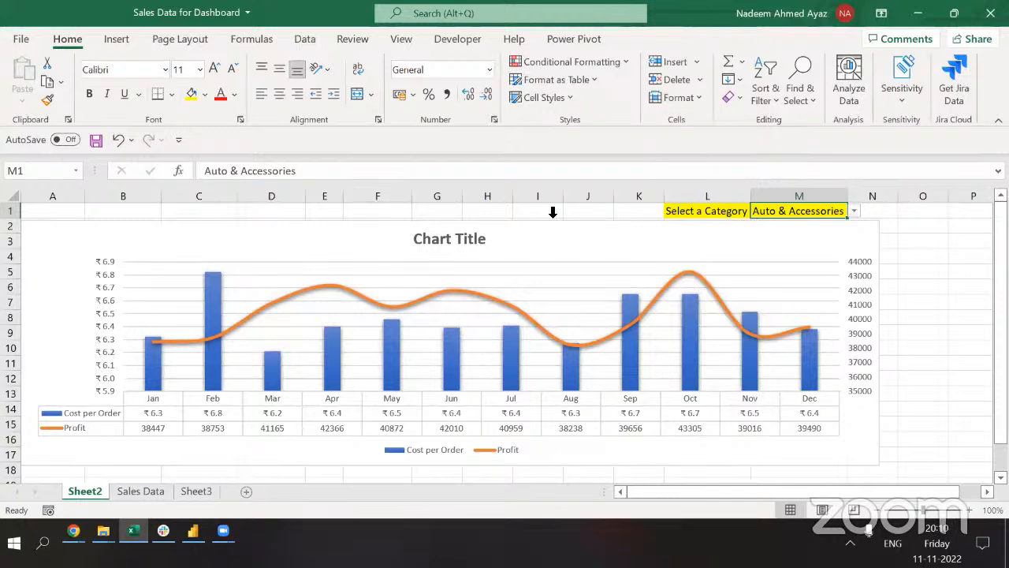
Move the combo chart below the monthly table, starting at row 15, and review the SUMIFS formula in D3.
{"action": "left_click_drag", "start_coordinate": [537, 228], "coordinate": [528, 437]}
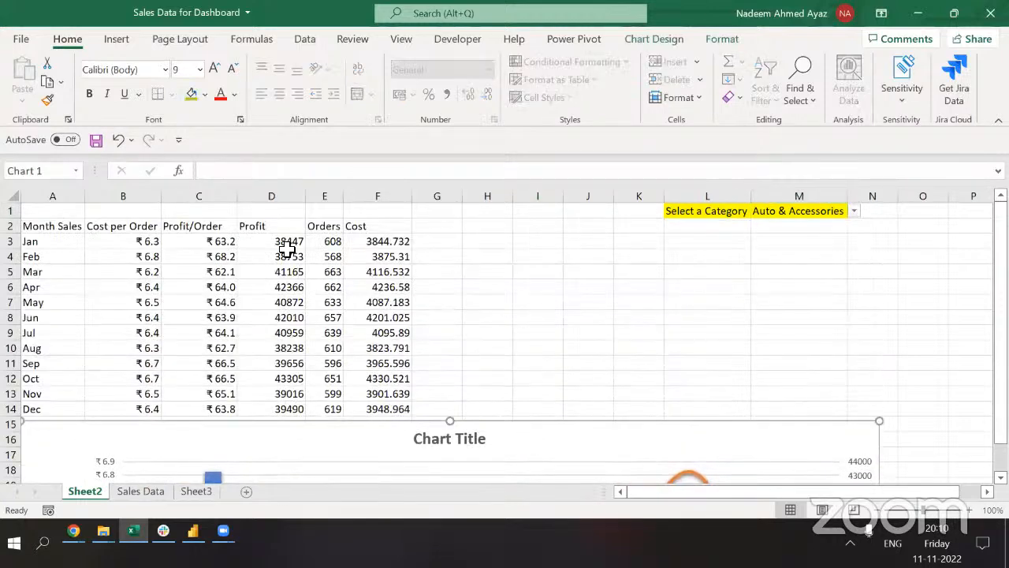
{"action": "left_click", "coordinate": [288, 244]}
{"action": "left_click", "coordinate": [374, 175]}
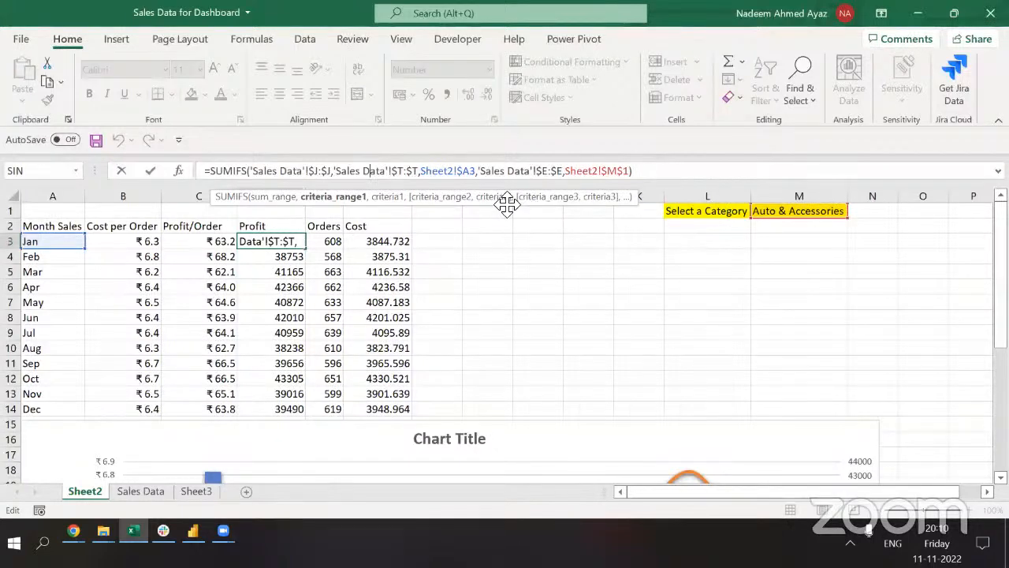
{"action": "key", "text": "ctrl+Return"}
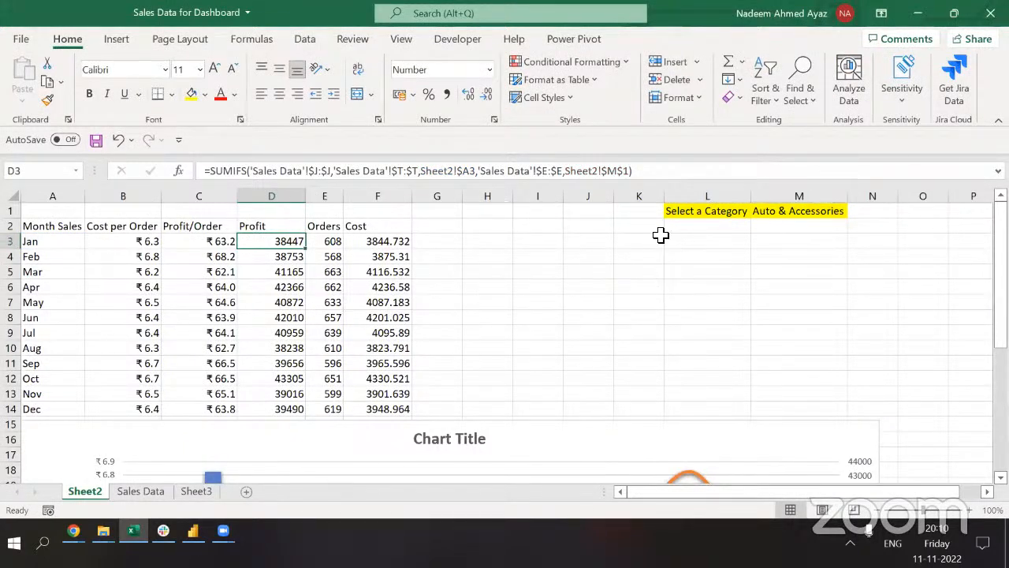
Examine the category options in the M1 dropdown alongside the monthly table, keeping Auto & Accessories selected.
{"action": "left_click", "coordinate": [840, 213]}
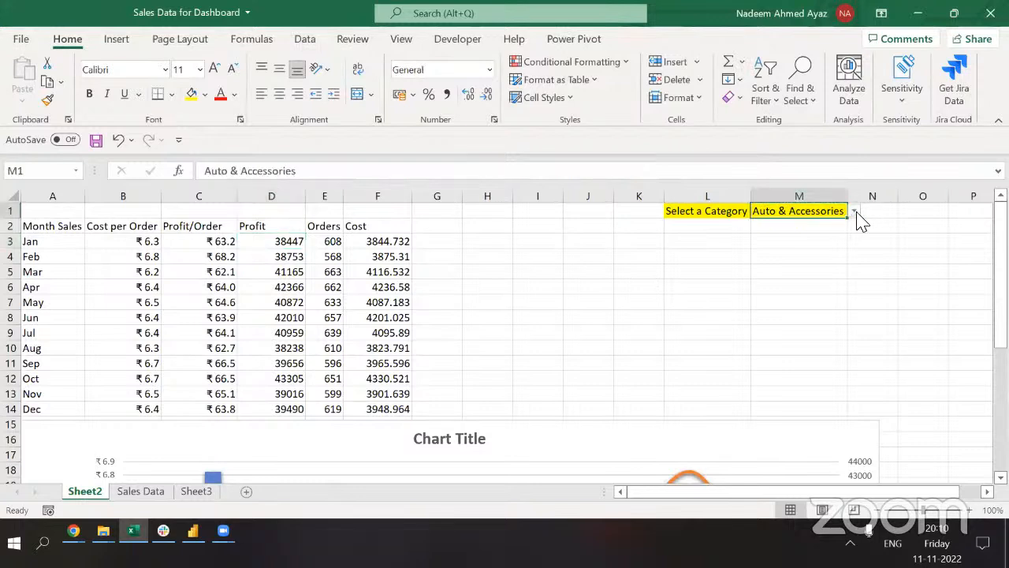
{"action": "left_click", "coordinate": [855, 213]}
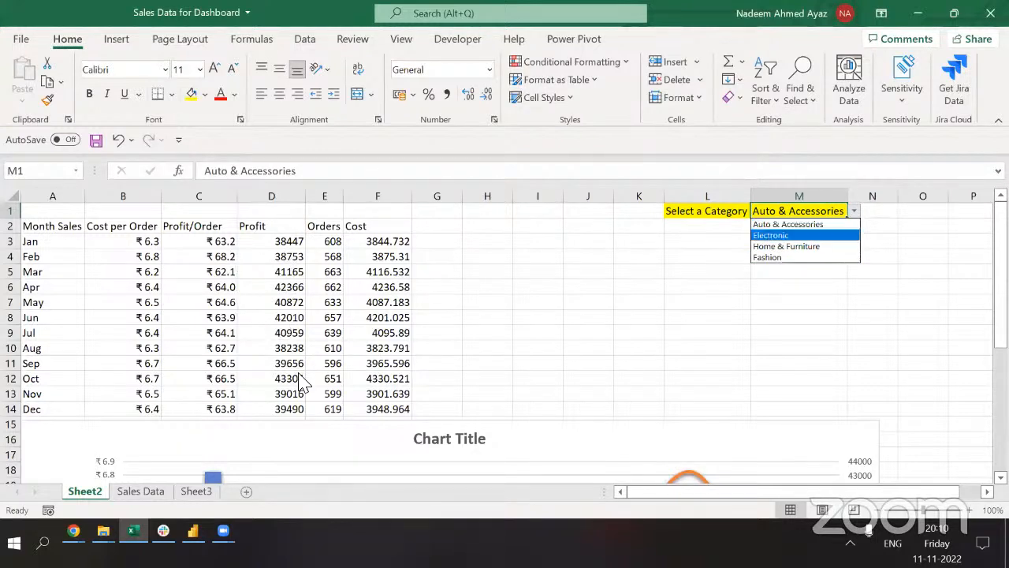
{"action": "key", "text": "Escape"}
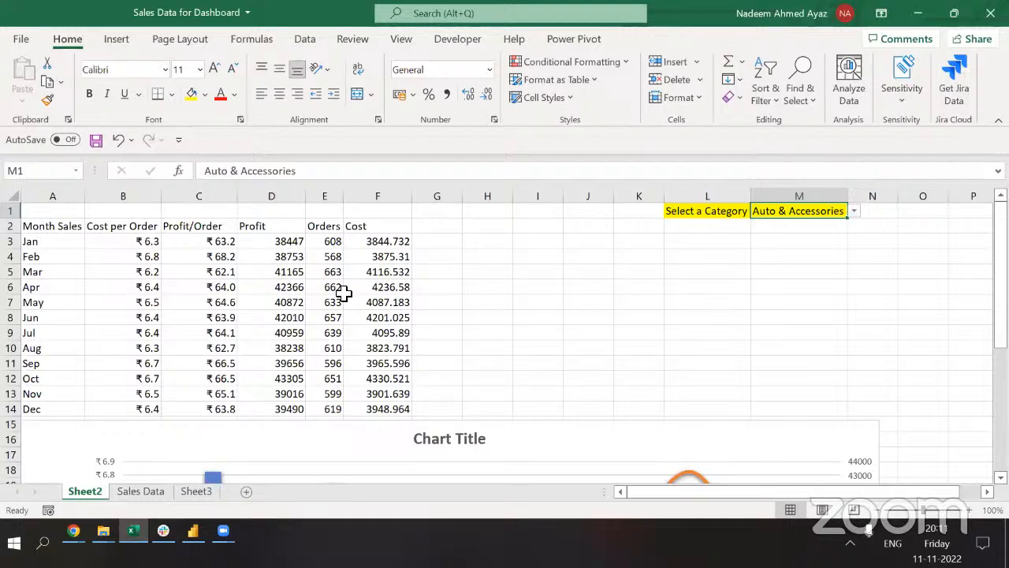
{"action": "left_click", "coordinate": [450, 451]}
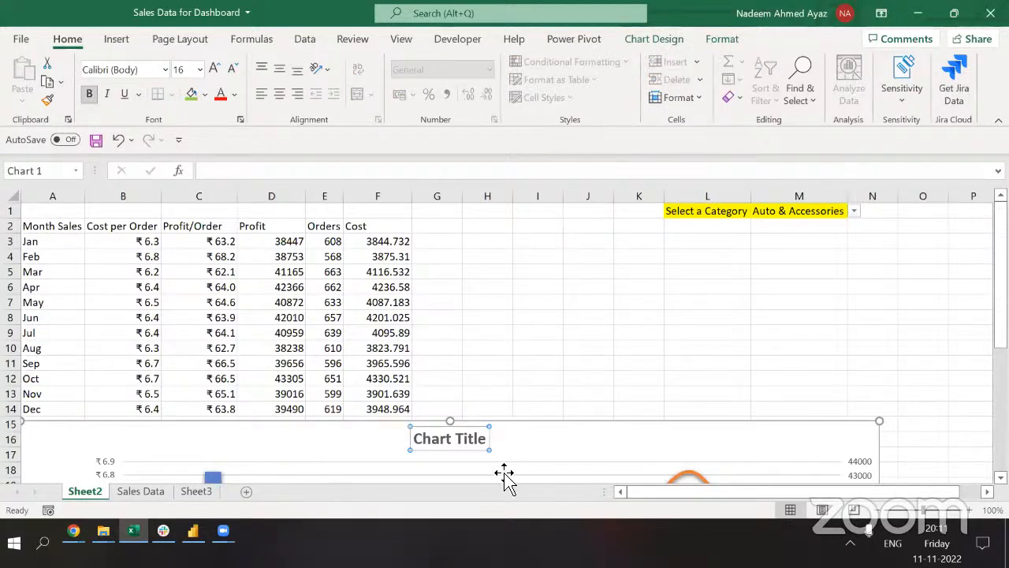
{"action": "left_click", "coordinate": [393, 276]}
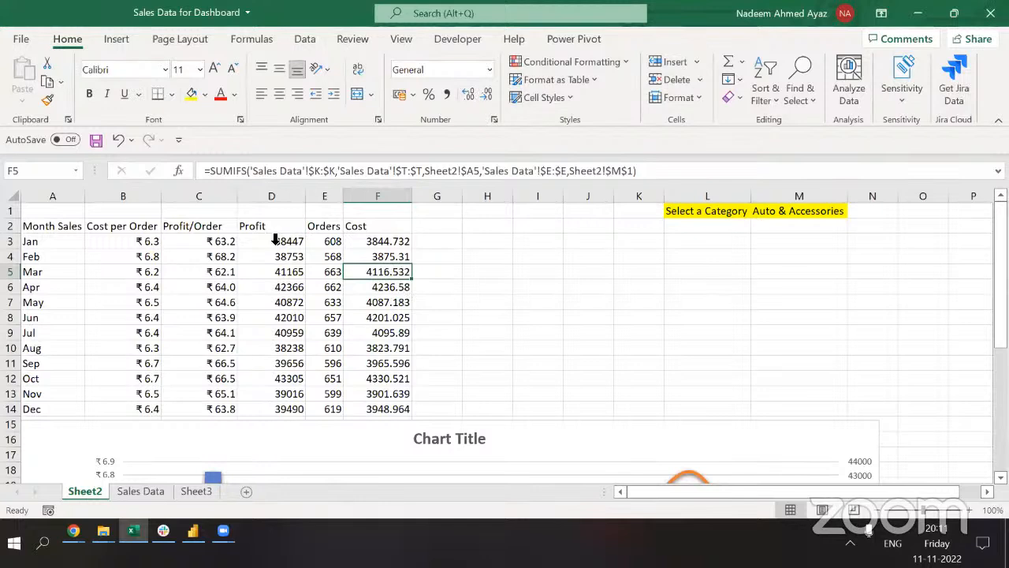
{"action": "left_click", "coordinate": [785, 210]}
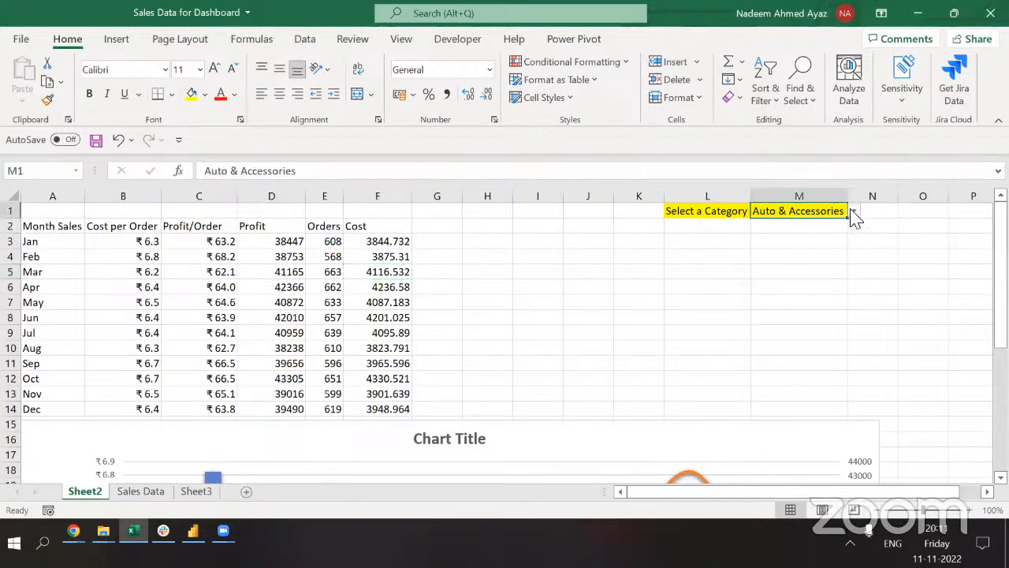
{"action": "left_click", "coordinate": [854, 211]}
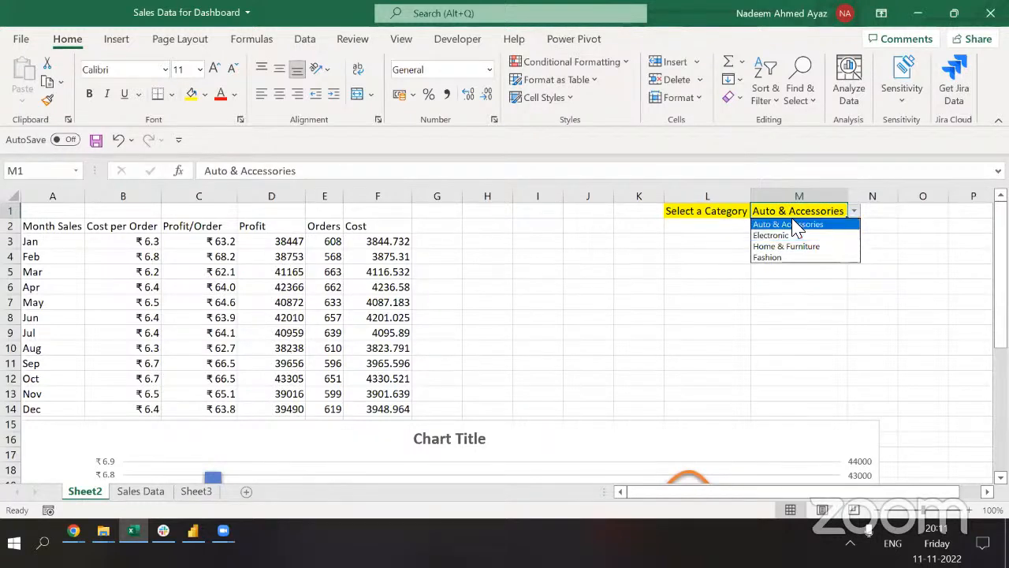
{"action": "key", "text": "Escape"}
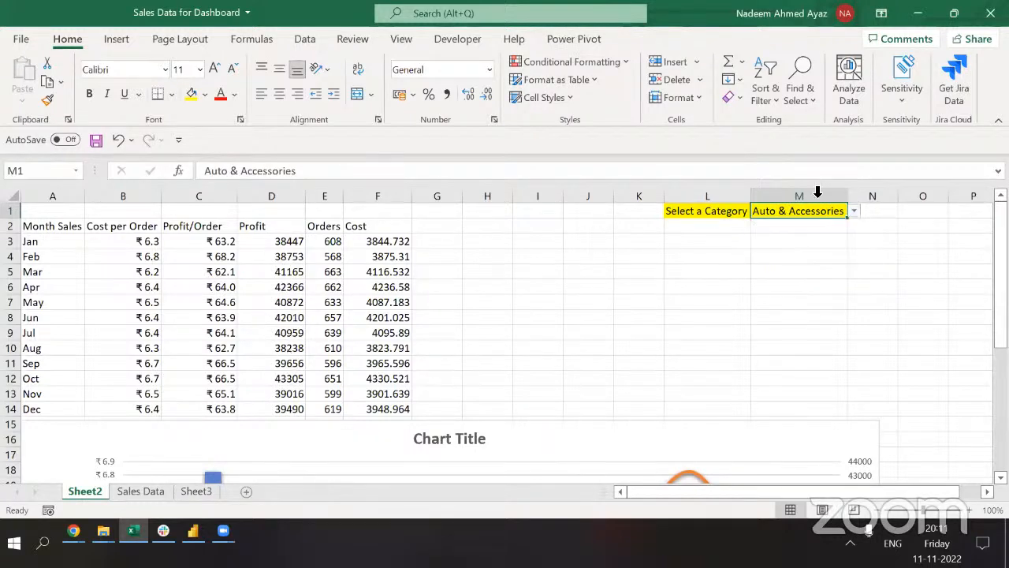
{"action": "left_click", "coordinate": [854, 211]}
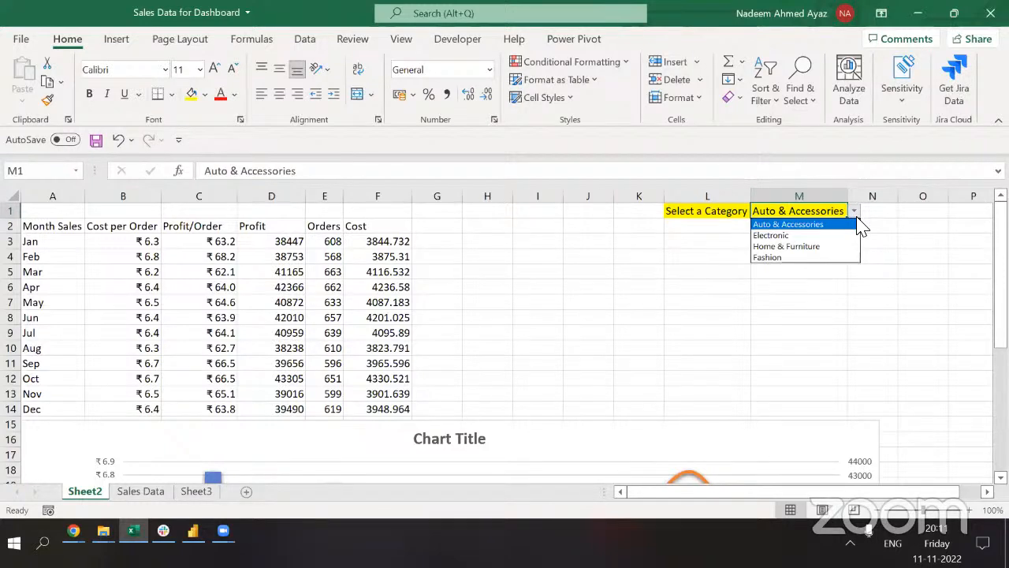
{"action": "key", "text": "Escape"}
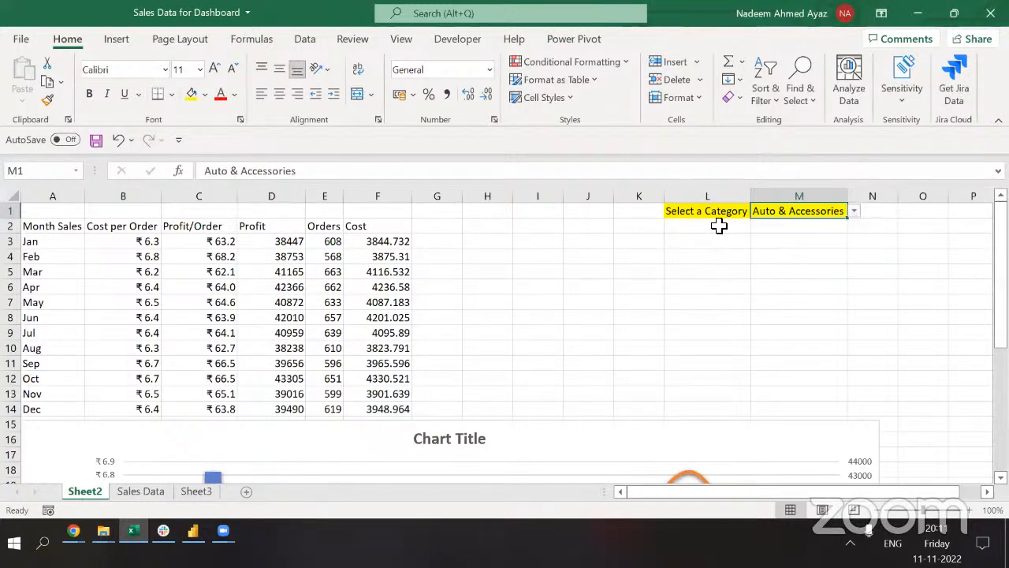
{"action": "left_click", "coordinate": [854, 211]}
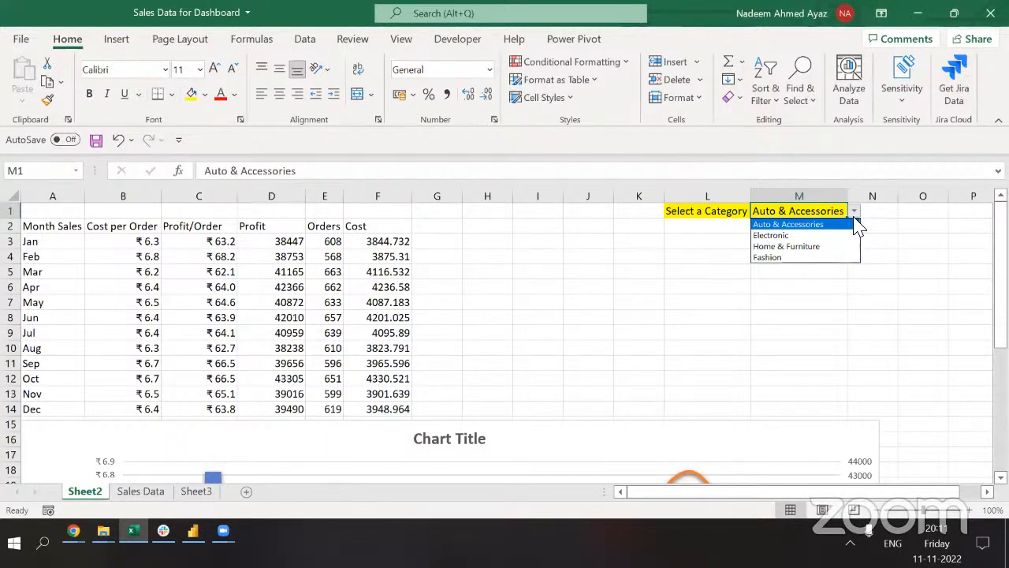
{"action": "key", "text": "Down"}
{"action": "key", "text": "Down"}
{"action": "key", "text": "Down"}
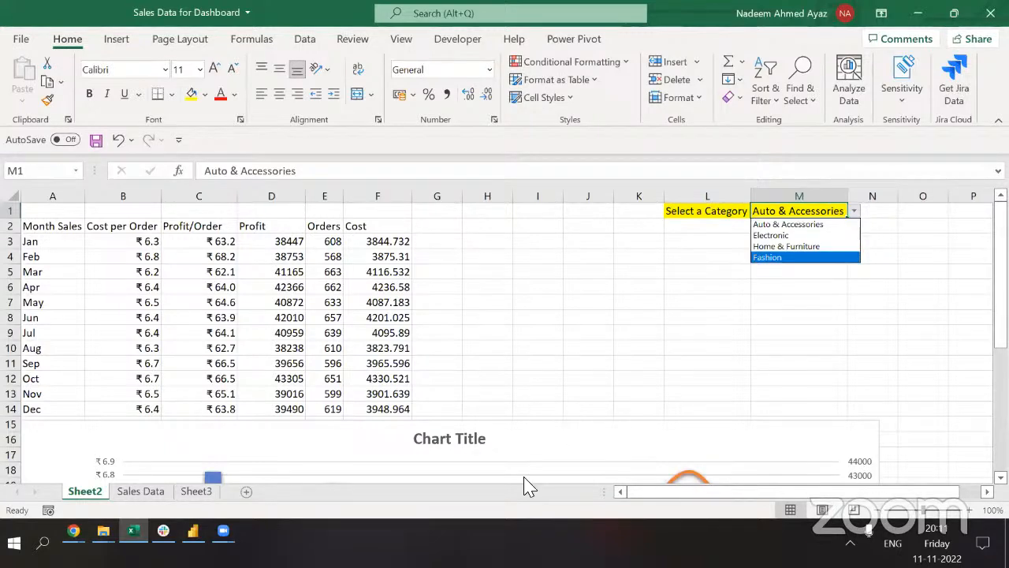
{"action": "key", "text": "Escape"}
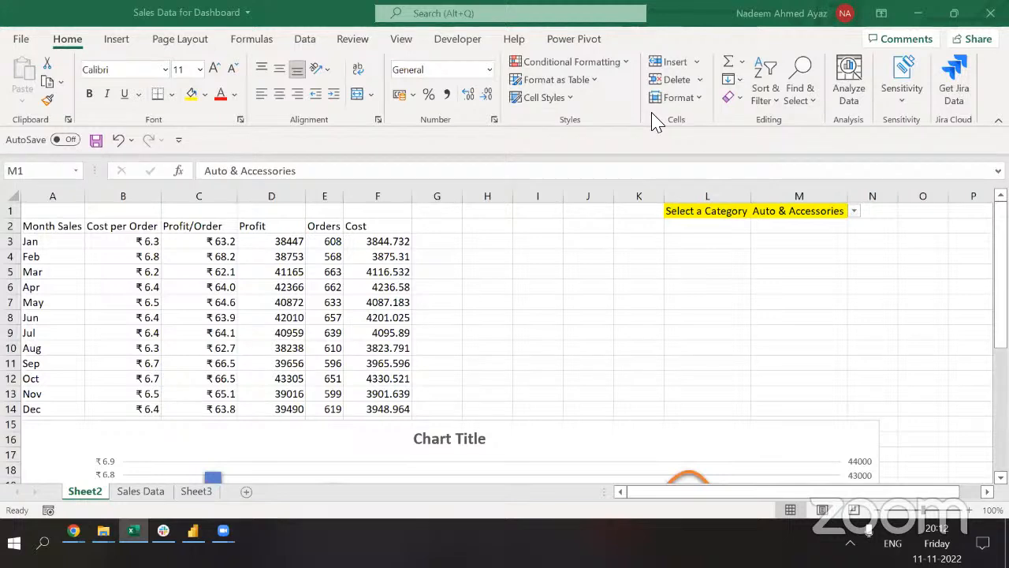
Clear the selected category from M1 to test the monthly table without a category.
{"action": "left_click", "coordinate": [277, 267]}
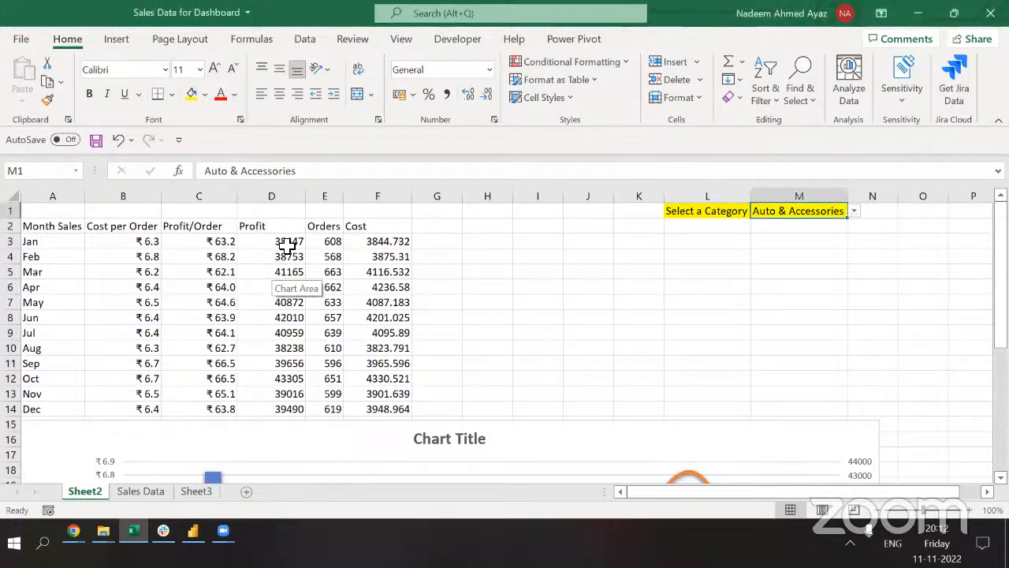
{"action": "left_click", "coordinate": [287, 246]}
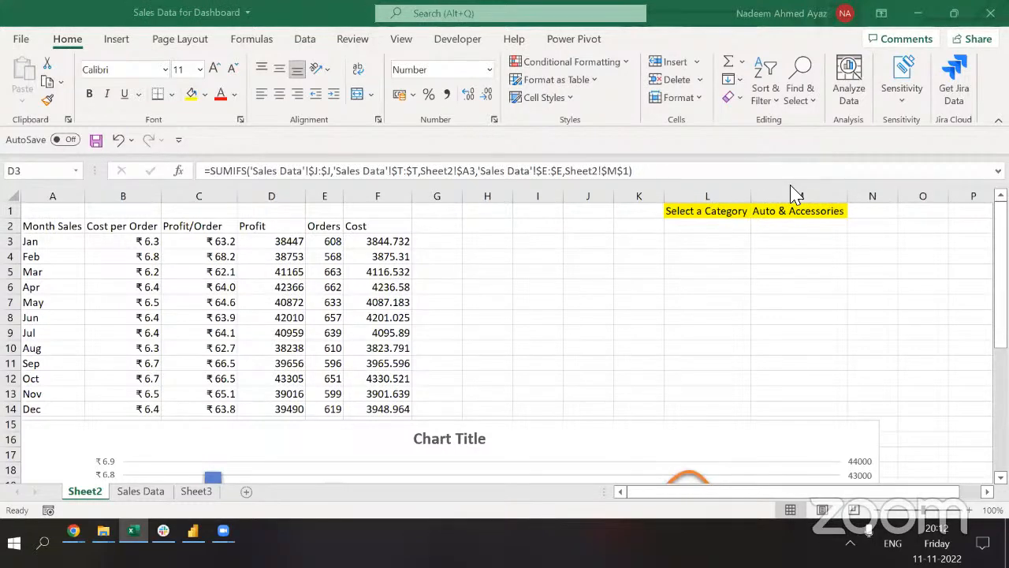
{"action": "left_click", "coordinate": [791, 217]}
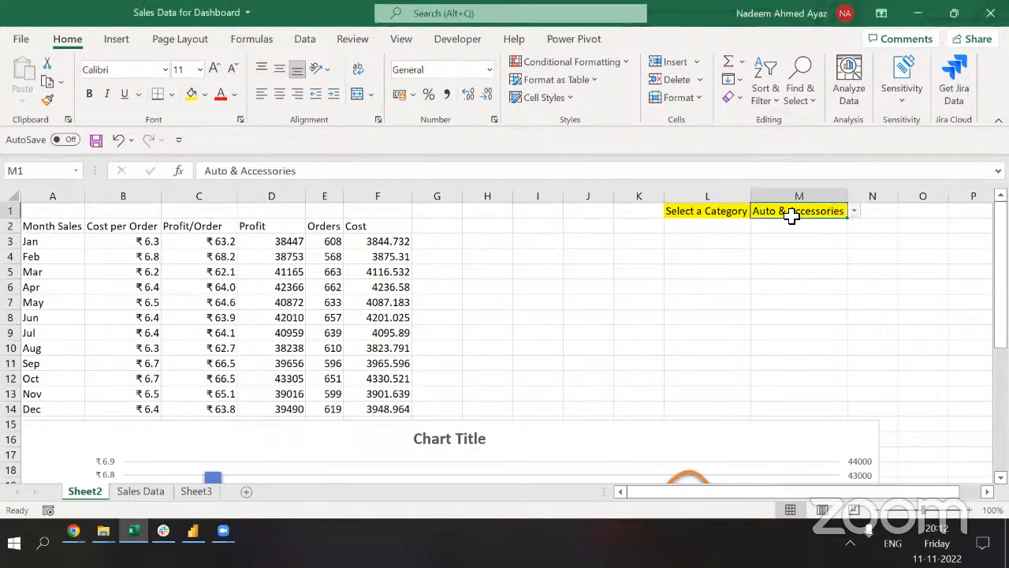
{"action": "key", "text": "Delete"}
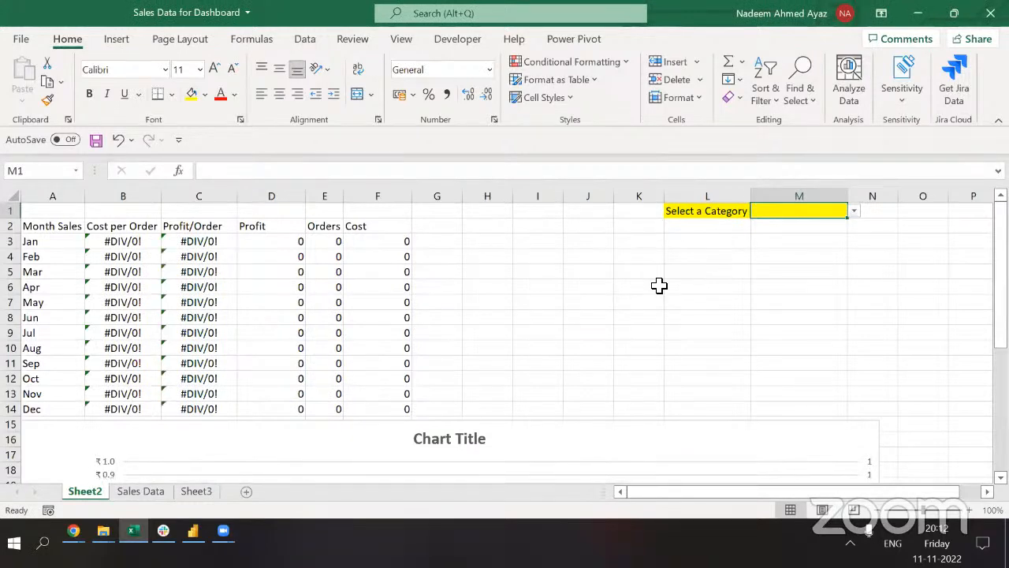
{"action": "key", "text": "BackSpace"}
Review the SUMIFS formula in D4 and its reference to the category cell M1, leaving the formula unedited.
{"action": "left_click", "coordinate": [278, 261]}
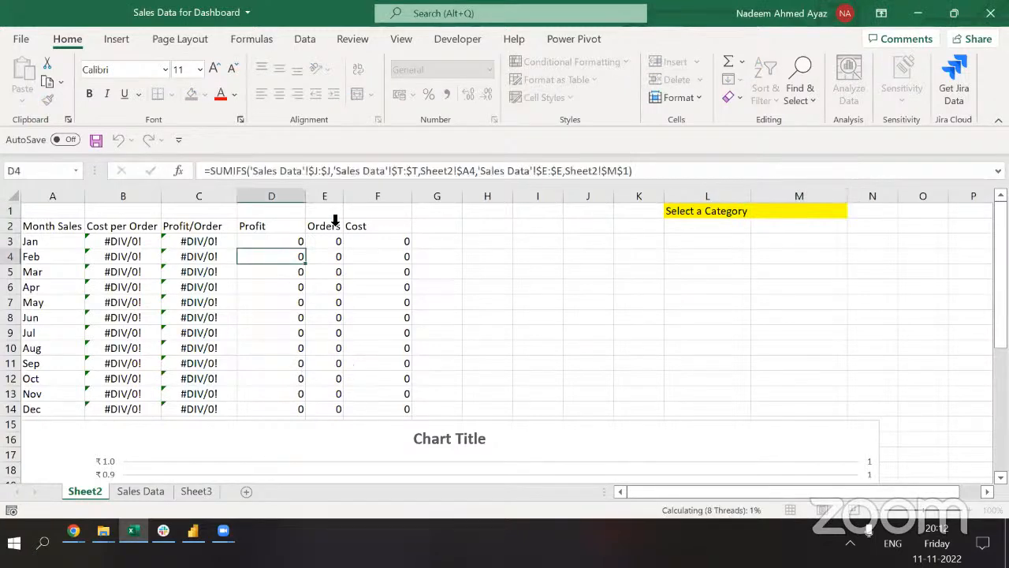
{"action": "key", "text": "F2"}
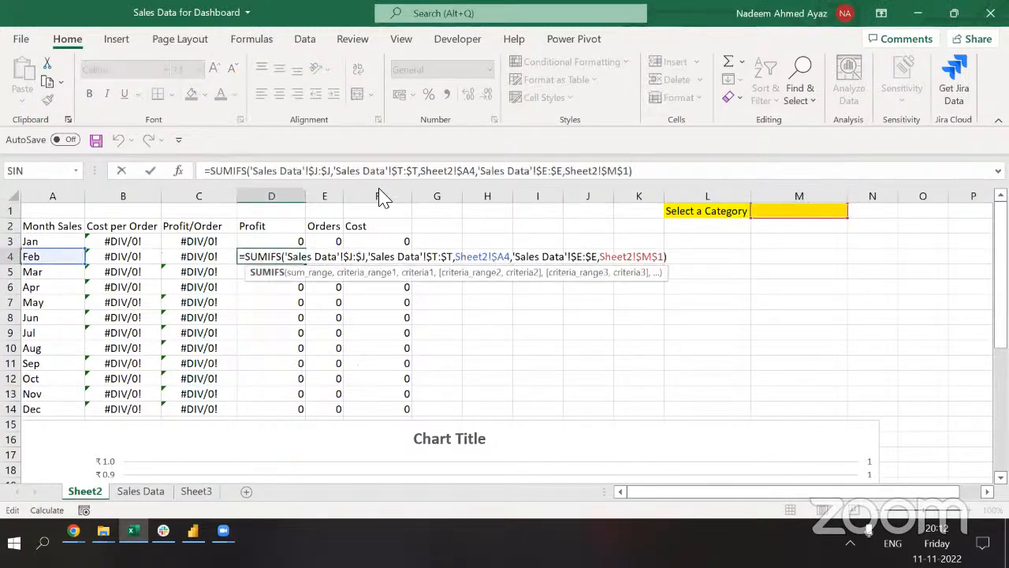
{"action": "left_click", "coordinate": [572, 171]}
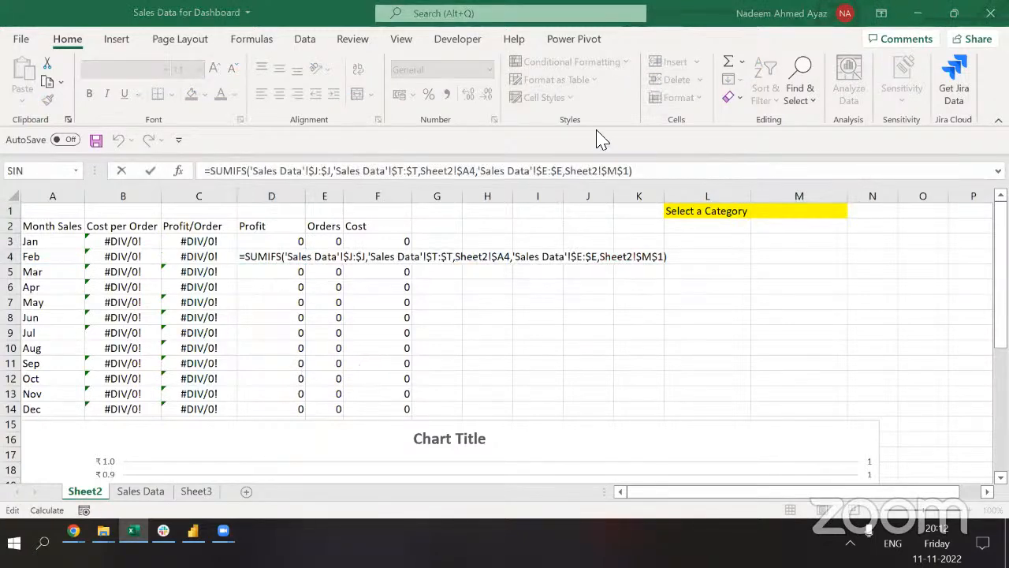
{"action": "left_click", "coordinate": [281, 257]}
{"action": "left_click", "coordinate": [727, 272]}
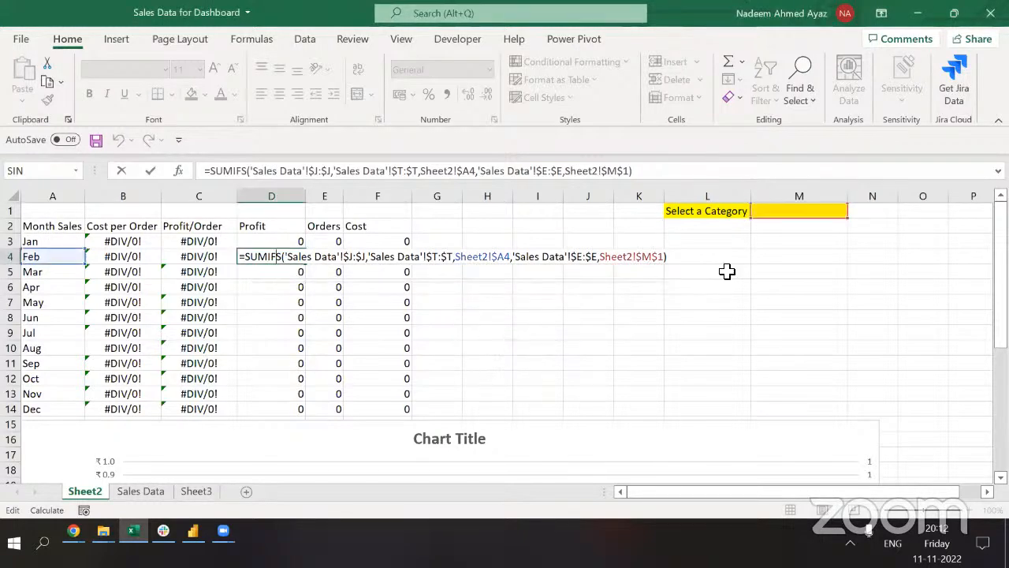
{"action": "key", "text": "Escape"}
Examine the category options offered by the M1 dropdown without choosing one.
{"action": "key", "text": "Up"}
{"action": "key", "text": "Up"}
{"action": "key", "text": "Right"}
{"action": "key", "text": "Right"}
{"action": "key", "text": "Right"}
{"action": "key", "text": "Right"}
{"action": "key", "text": "Right"}
{"action": "key", "text": "Right"}
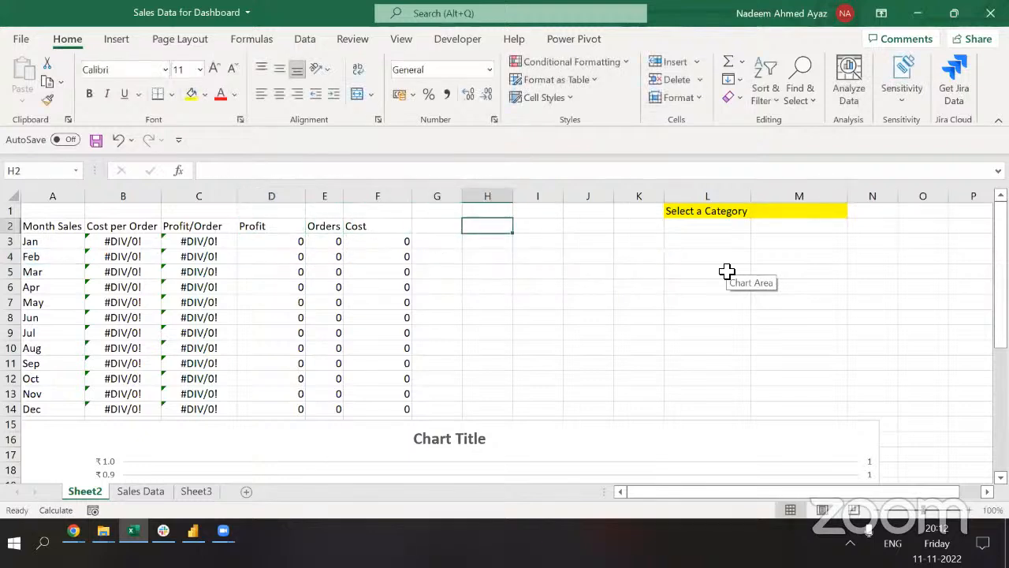
{"action": "key", "text": "Up"}
{"action": "key", "text": "Right"}
{"action": "key", "text": "Right"}
{"action": "key", "text": "Right"}
{"action": "key", "text": "alt+Down"}
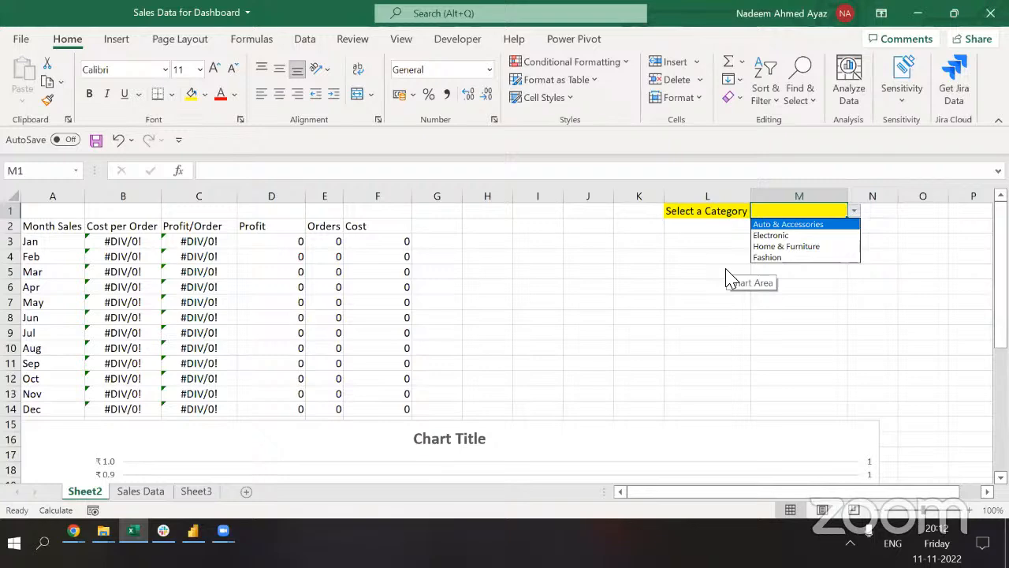
{"action": "key", "text": "Escape"}
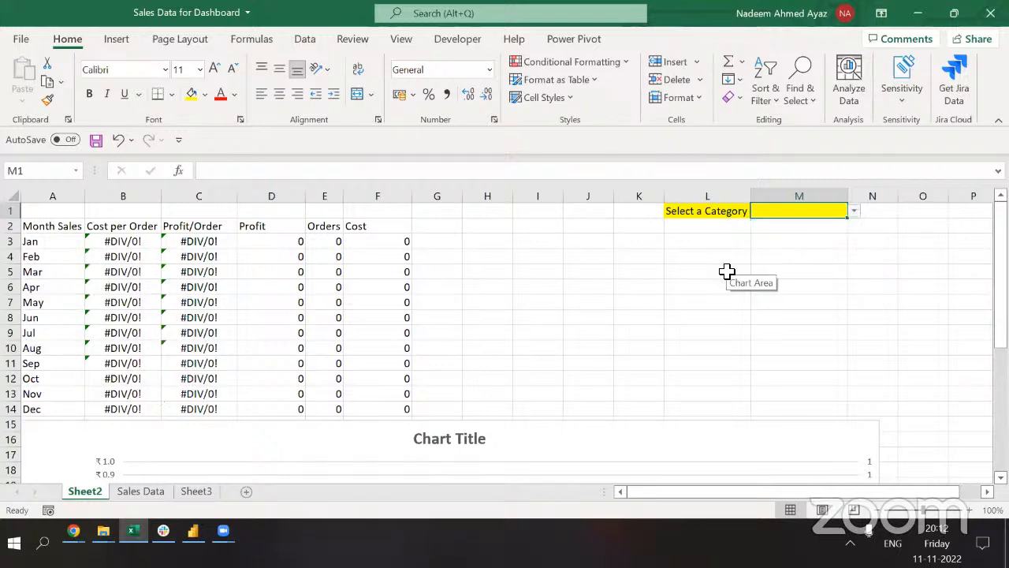
Unhide column Q, located between columns P and R, to expose the dropdown's source list.
{"action": "key", "text": "Right"}
{"action": "key", "text": "Right"}
{"action": "key", "text": "Right"}
{"action": "key", "text": "Right"}
{"action": "key", "text": "Right"}
{"action": "key", "text": "Right"}
{"action": "key", "text": "Right"}
{"action": "key", "text": "Right"}
{"action": "key", "text": "Right"}
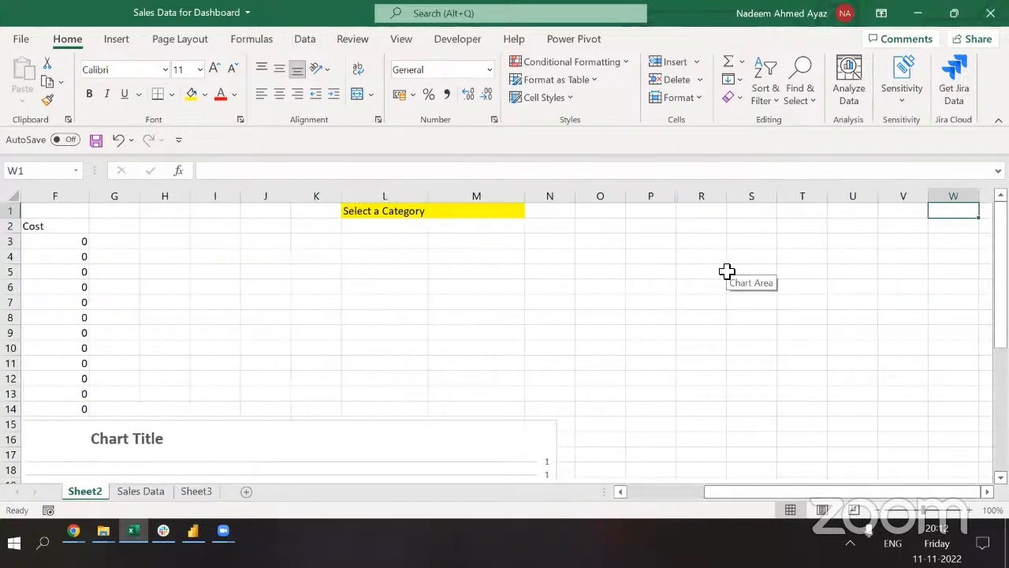
{"action": "key", "text": "Left"}
{"action": "key", "text": "Left"}
{"action": "key", "text": "Left"}
{"action": "key", "text": "Left"}
{"action": "key", "text": "Left"}
{"action": "key", "text": "Left"}
{"action": "key", "text": "ctrl+shift+Down"}
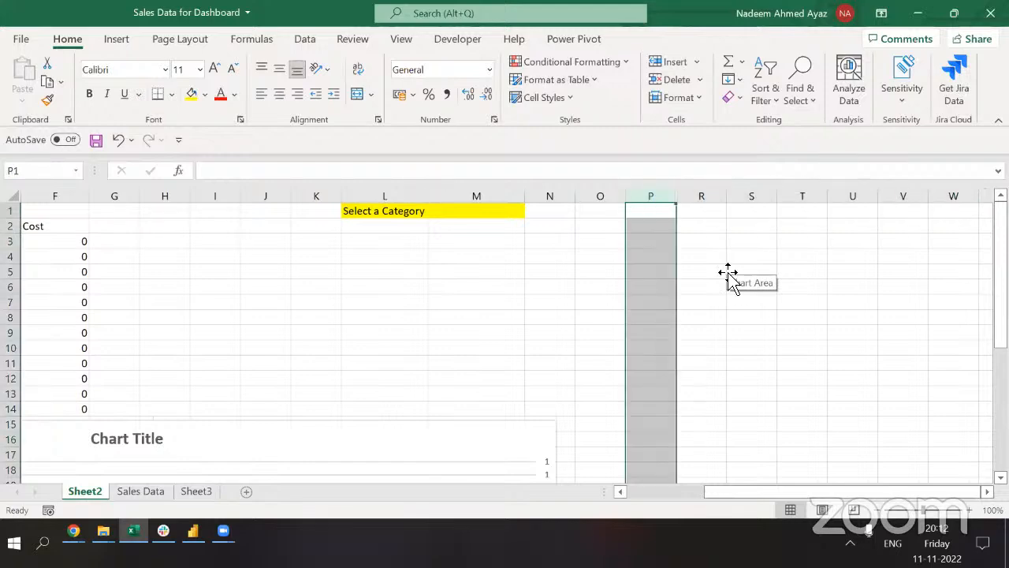
{"action": "key", "text": "shift+Right"}
{"action": "key", "text": "alt"}
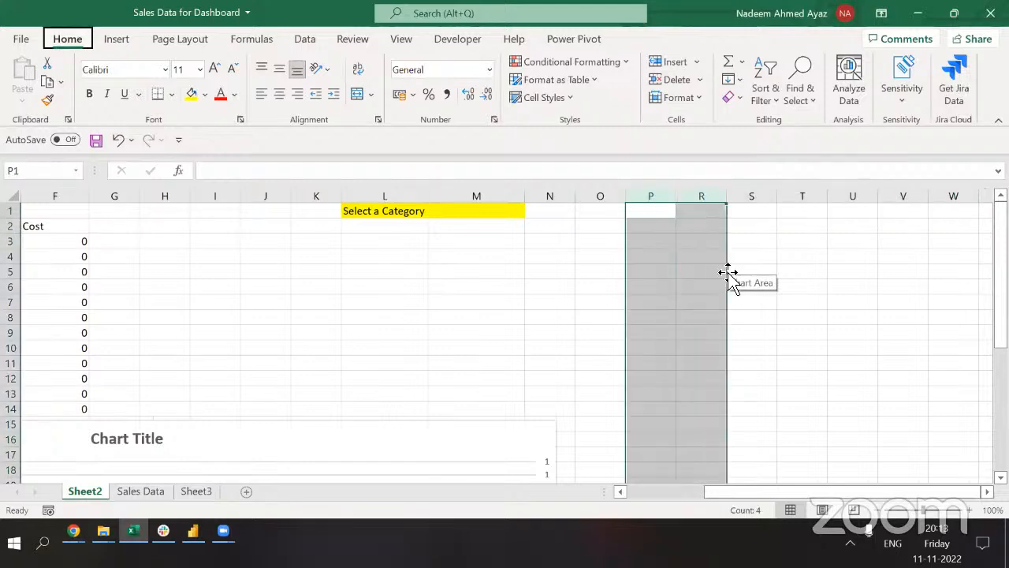
{"action": "key", "text": "h"}
{"action": "key", "text": "o"}
{"action": "key", "text": "u"}
{"action": "key", "text": "l"}
Copy the UNIQUE category formula from Q1 into Q2 to shift the category list down one row.
{"action": "key", "text": "Right"}
{"action": "key", "text": "ctrl+shift+Down"}
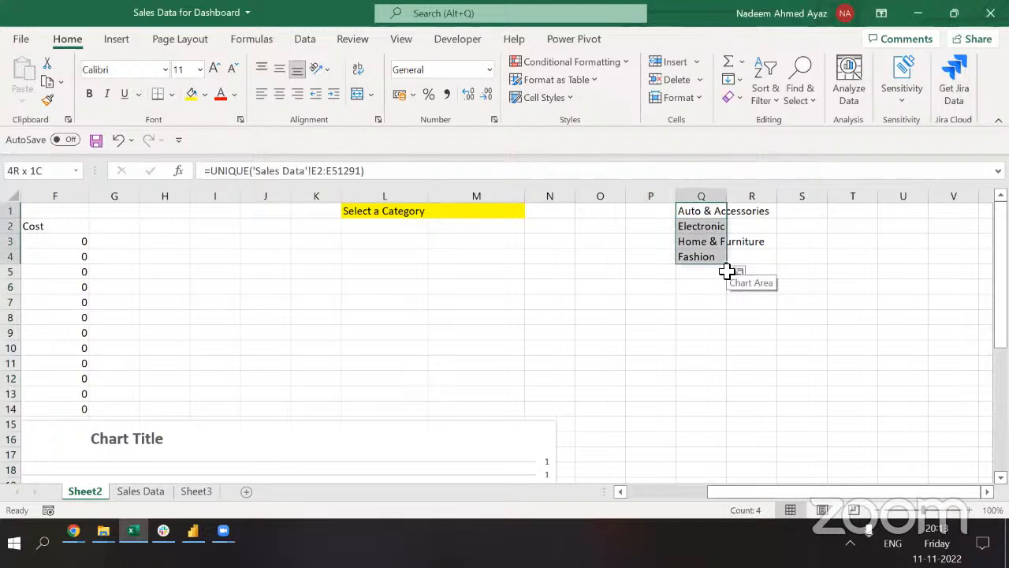
{"action": "key", "text": "ctrl+shift+Up"}
{"action": "key", "text": "ctrl+c"}
{"action": "key", "text": "Down"}
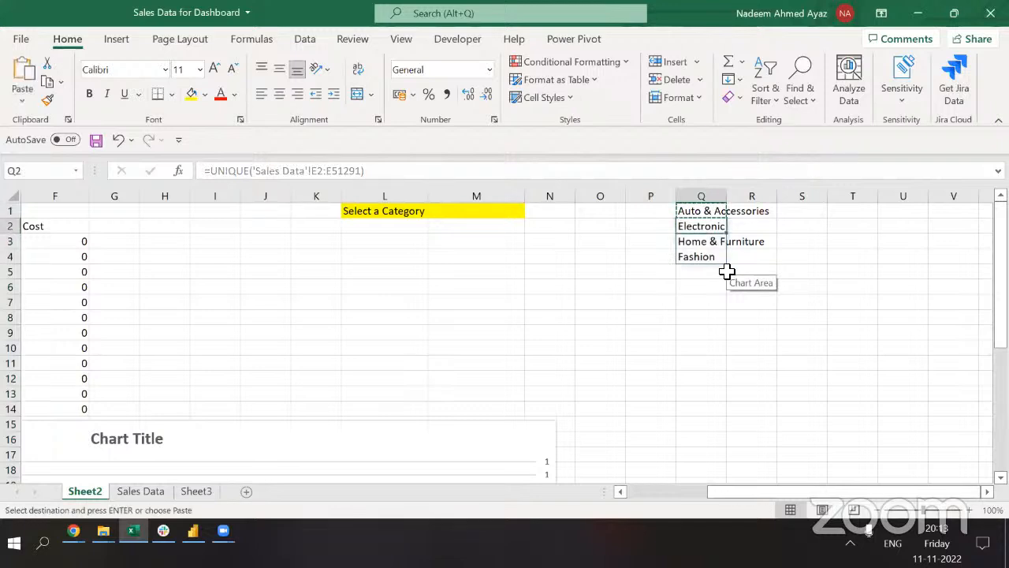
{"action": "key", "text": "Return"}
Replace the formula in Q1 with the text All as the first entry of the category list.
{"action": "key", "text": "Up"}
{"action": "type", "text": "All"}
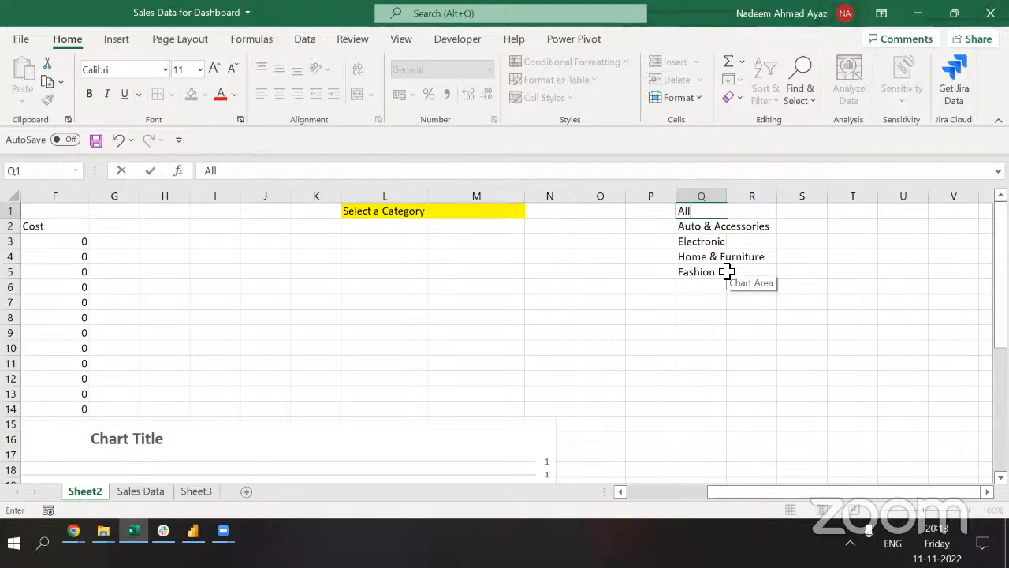
{"action": "key", "text": "Return"}
{"action": "key", "text": "Up"}
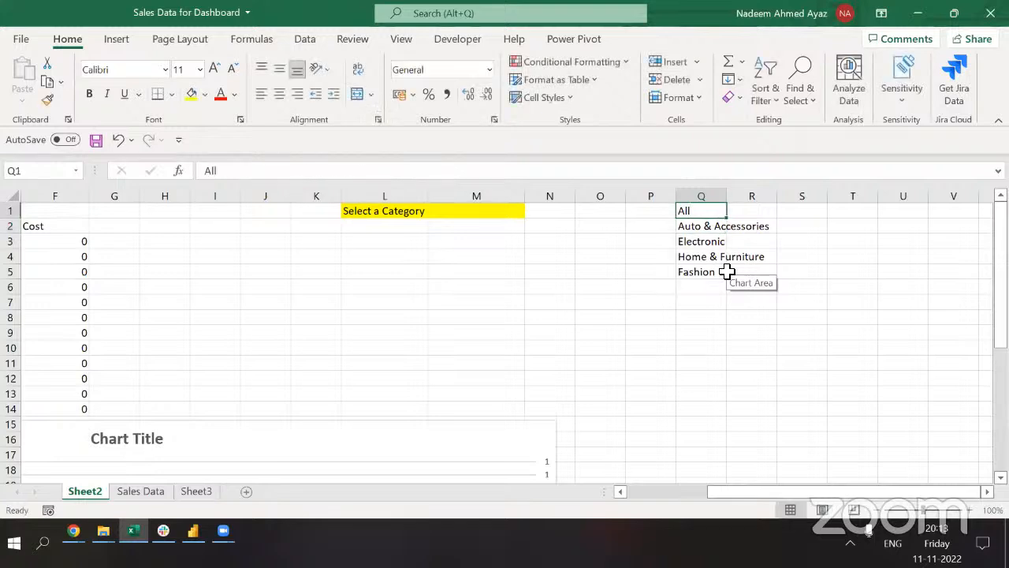
Change the list source of the data validation in M1 to =$Q$1:$Q$5.
{"action": "key", "text": "Left"}
{"action": "key", "text": "Left"}
{"action": "key", "text": "Left"}
{"action": "key", "text": "Left"}
{"action": "key", "text": "alt+d"}
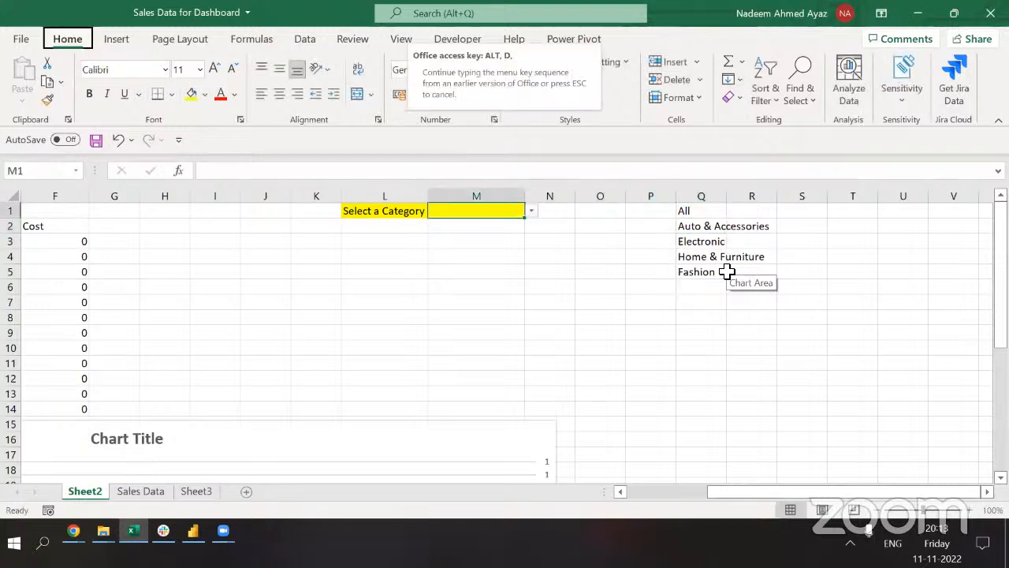
{"action": "key", "text": "l"}
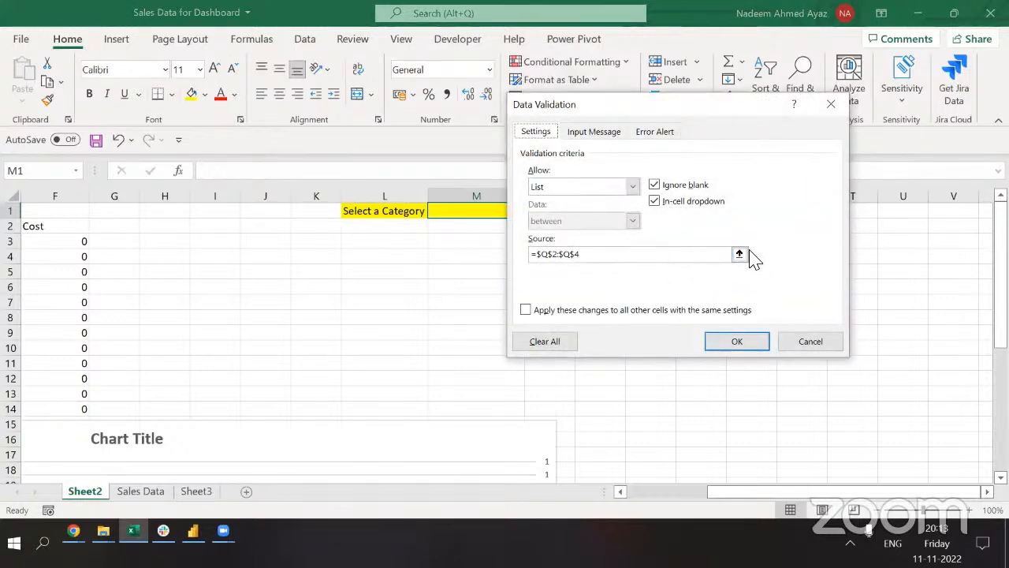
{"action": "left_click", "coordinate": [736, 257]}
{"action": "left_click", "coordinate": [694, 213]}
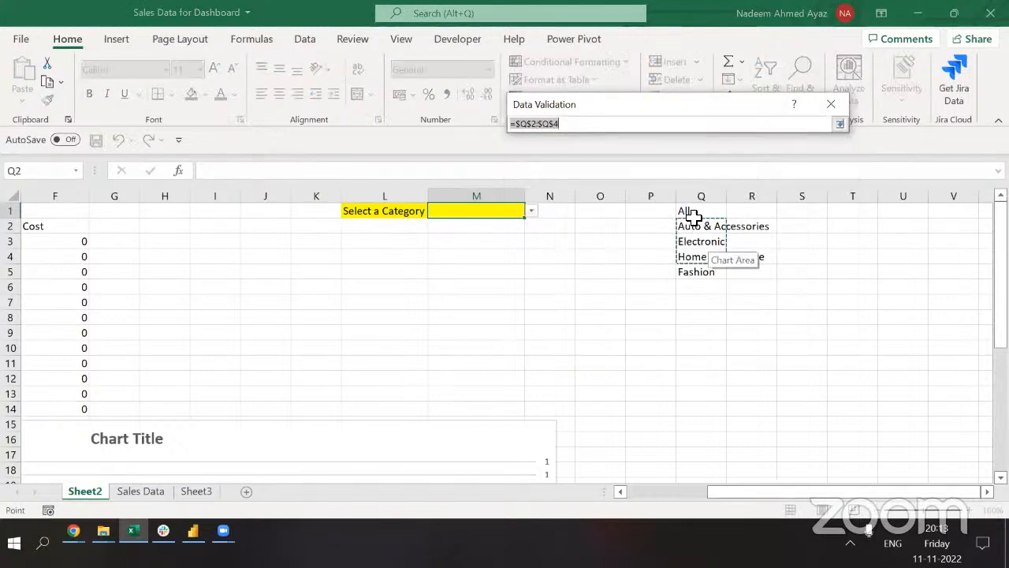
{"action": "left_click_drag", "start_coordinate": [690, 214], "coordinate": [692, 273]}
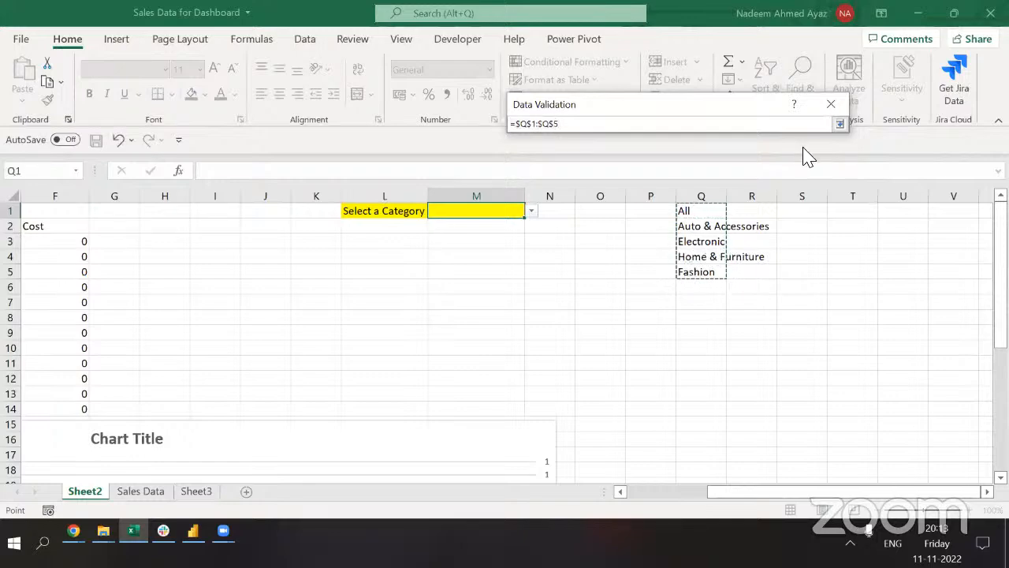
{"action": "left_click", "coordinate": [839, 124]}
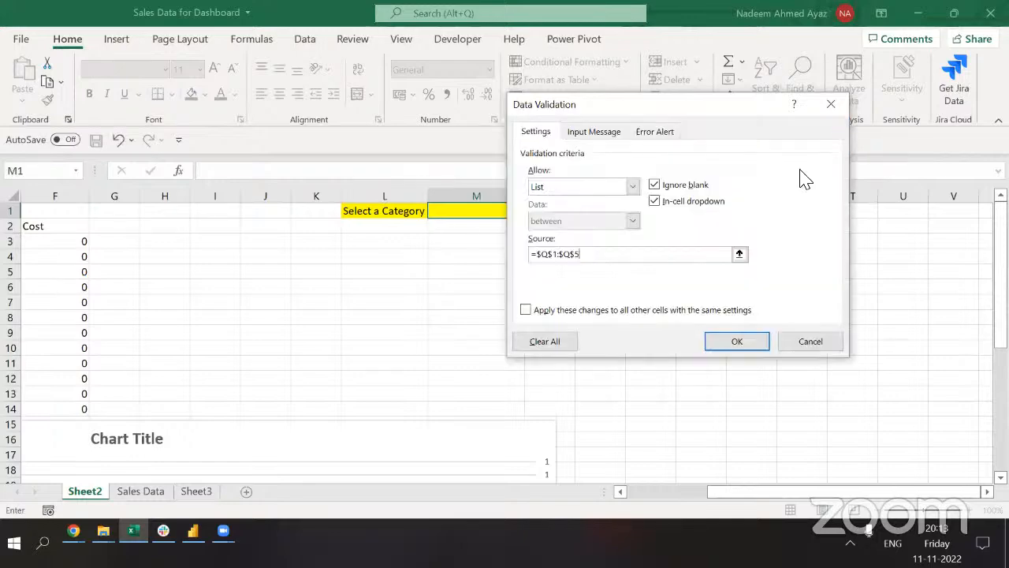
{"action": "left_click", "coordinate": [735, 342]}
Set the category in M1 to All to test the monthly table with that option.
{"action": "scroll", "coordinate": [724, 340], "scroll_direction": "left", "scroll_amount": 5}
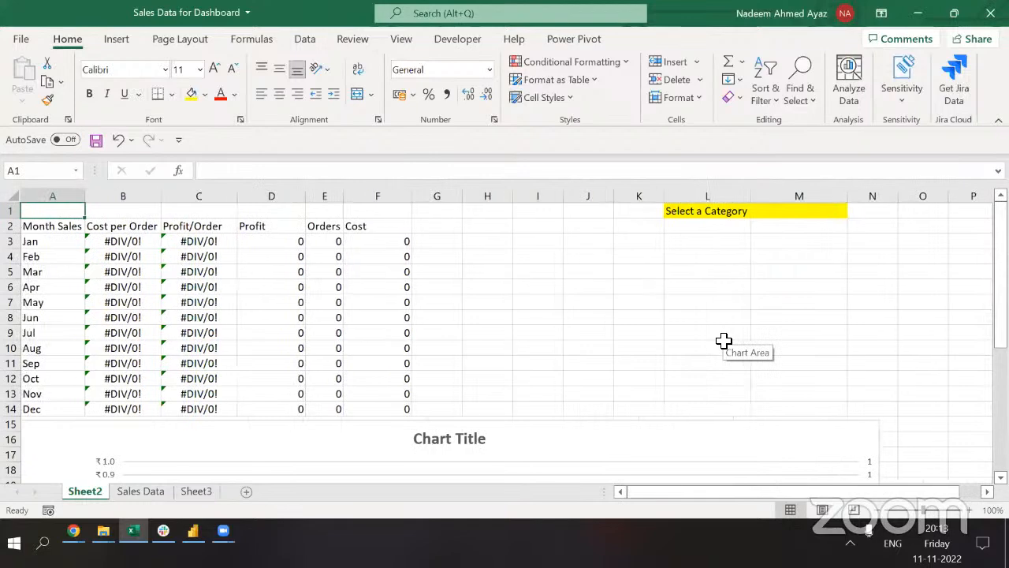
{"action": "key", "text": "alt+Down"}
{"action": "key", "text": "Return"}
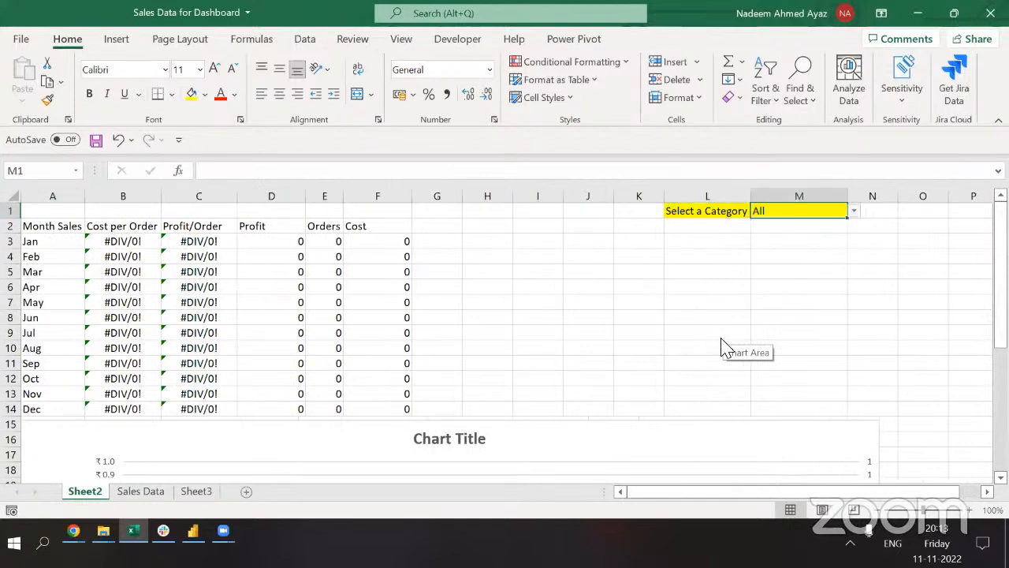
{"action": "key", "text": "Return"}
Choose Auto & Accessories as the category in M1.
{"action": "key", "text": "Up"}
{"action": "key", "text": "alt+Down"}
{"action": "key", "text": "Down"}
{"action": "key", "text": "Return"}
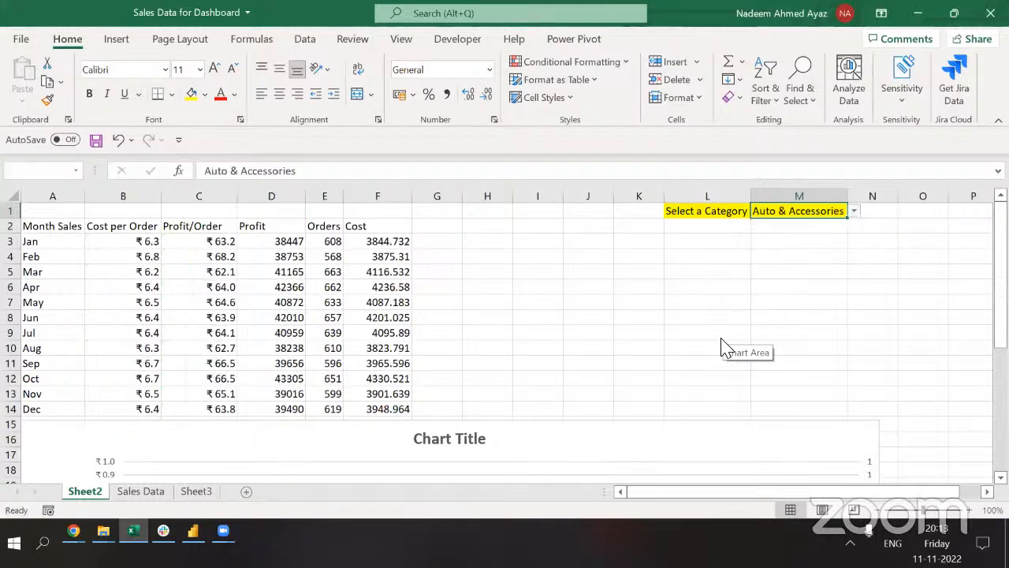
Set the category selector in M1 to Home & Furniture.
{"action": "key", "text": "alt+Down"}
{"action": "key", "text": "Down"}
{"action": "key", "text": "Down"}
{"action": "key", "text": "Return"}
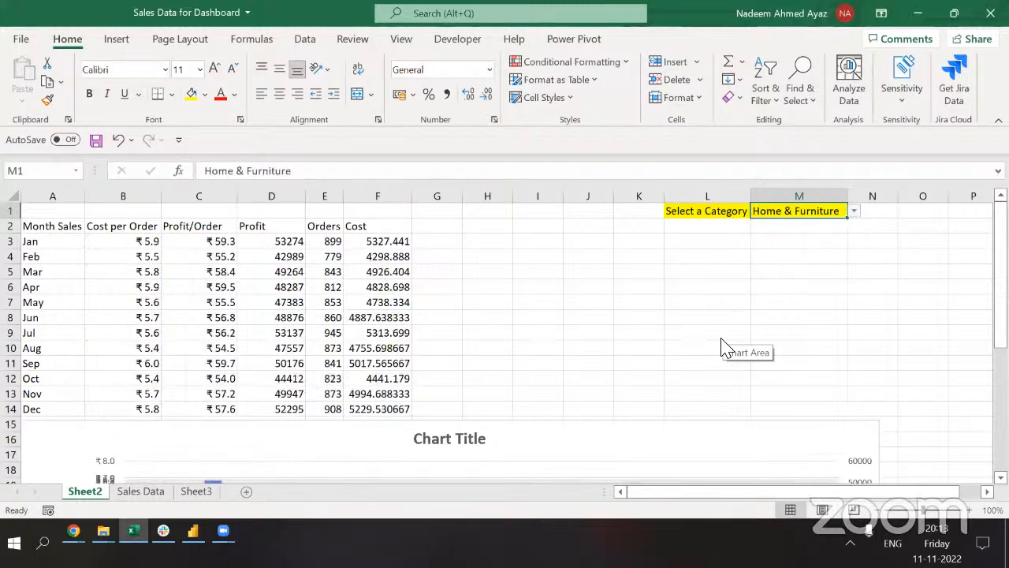
Set the category selector in M1 to All.
{"action": "key", "text": "alt+Down"}
{"action": "key", "text": "Up"}
{"action": "key", "text": "Up"}
{"action": "key", "text": "Up"}
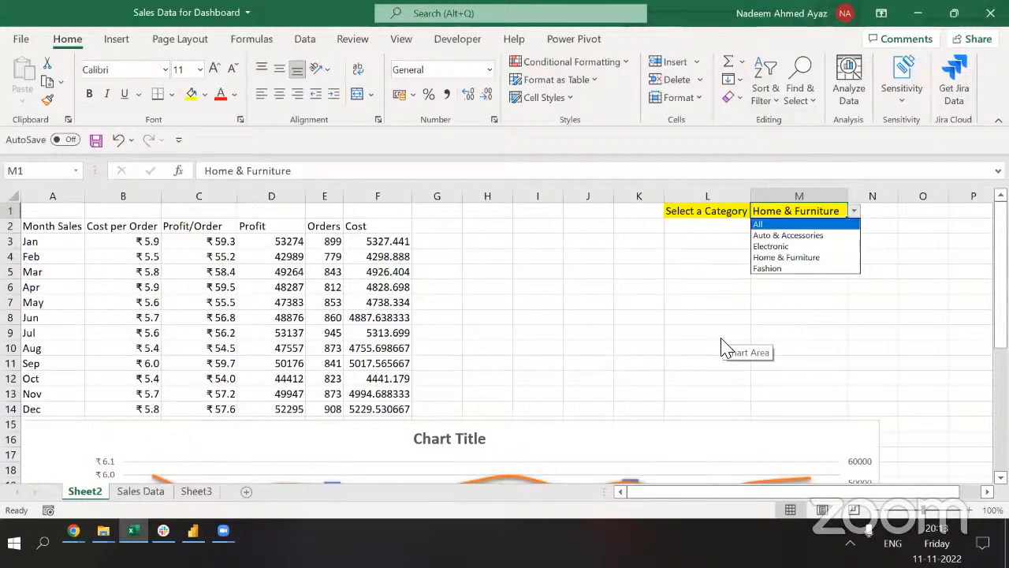
{"action": "key", "text": "Return"}
Copy the SUMIFS expression, without the equals sign, from the January Profit formula in D3.
{"action": "key", "text": "Left"}
{"action": "key", "text": "Left"}
{"action": "key", "text": "Left"}
{"action": "key", "text": "Left"}
{"action": "key", "text": "Left"}
{"action": "key", "text": "Left"}
{"action": "key", "text": "Left"}
{"action": "key", "text": "Left"}
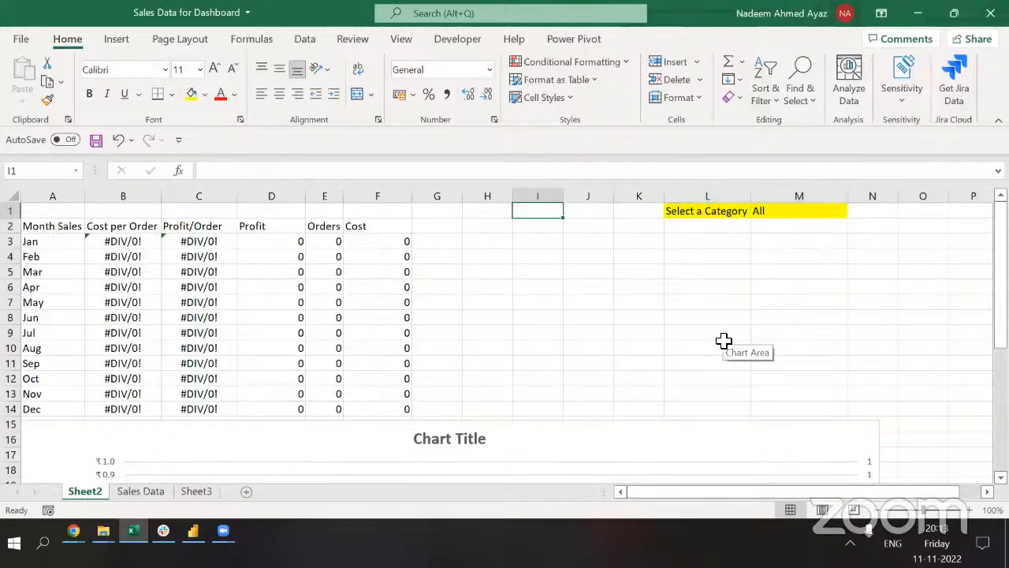
{"action": "key", "text": "Down"}
{"action": "key", "text": "Down"}
{"action": "key", "text": "Left"}
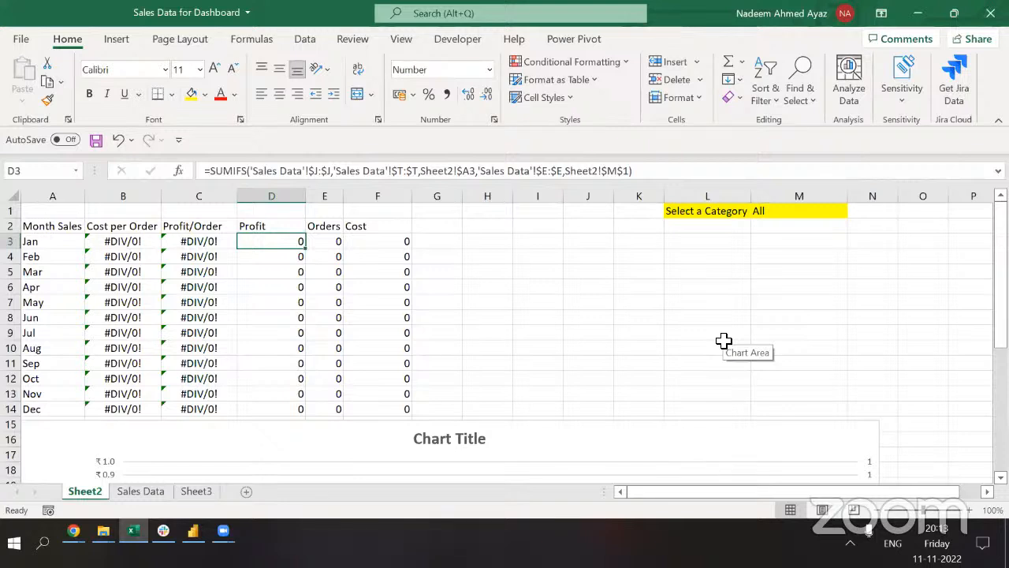
{"action": "left_click", "coordinate": [643, 173]}
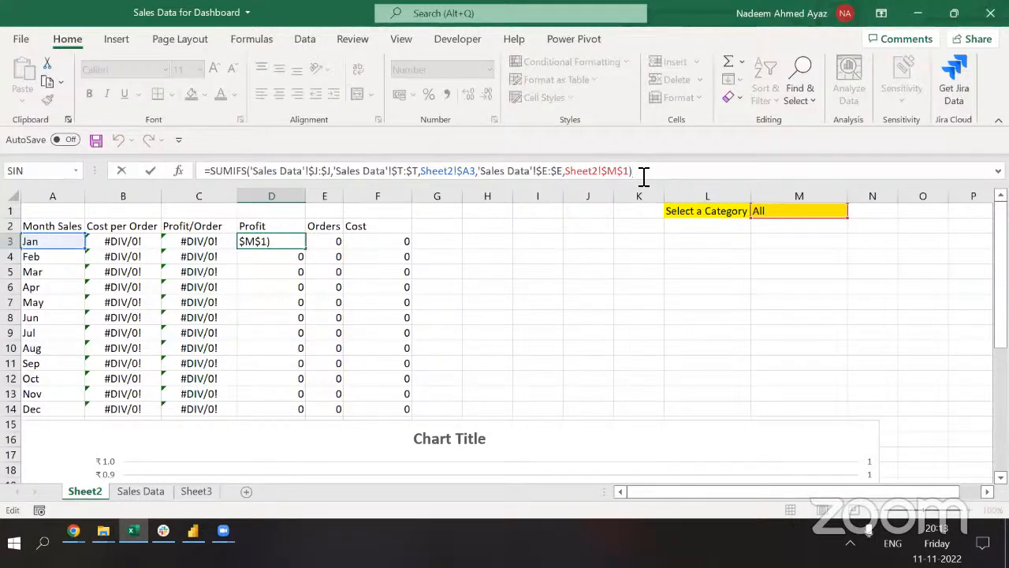
{"action": "left_click", "coordinate": [482, 171]}
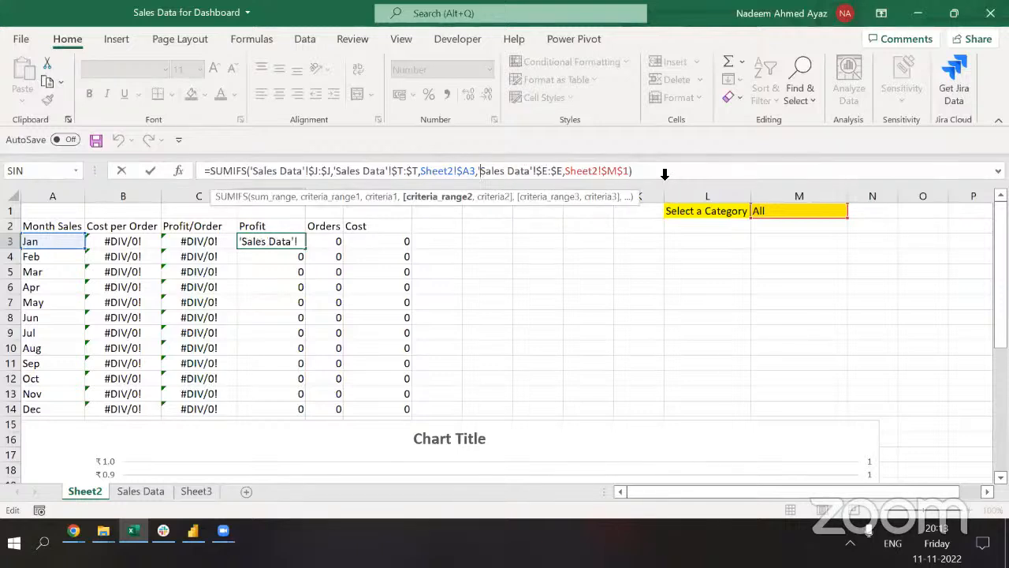
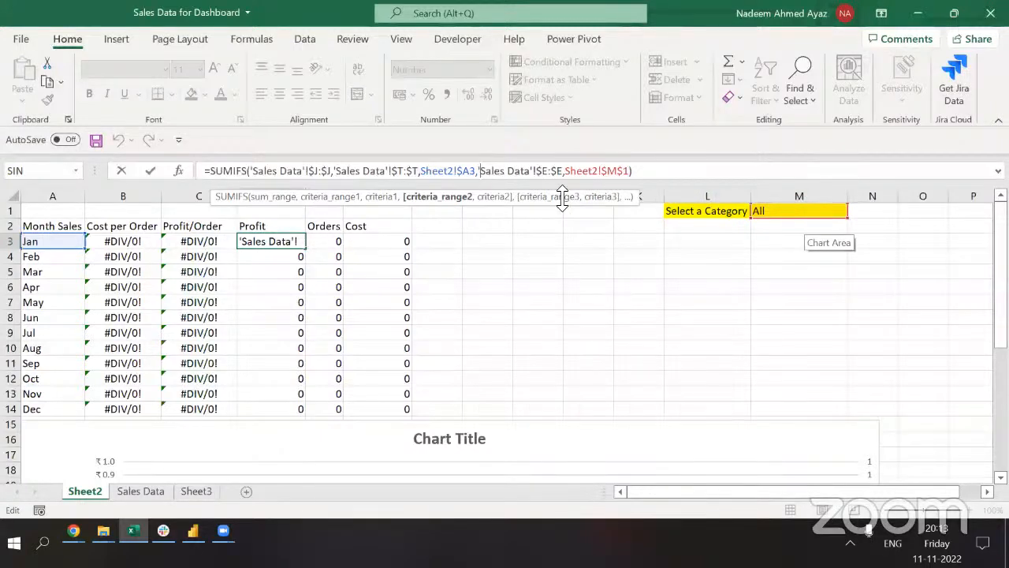
{"action": "left_click", "coordinate": [216, 178]}
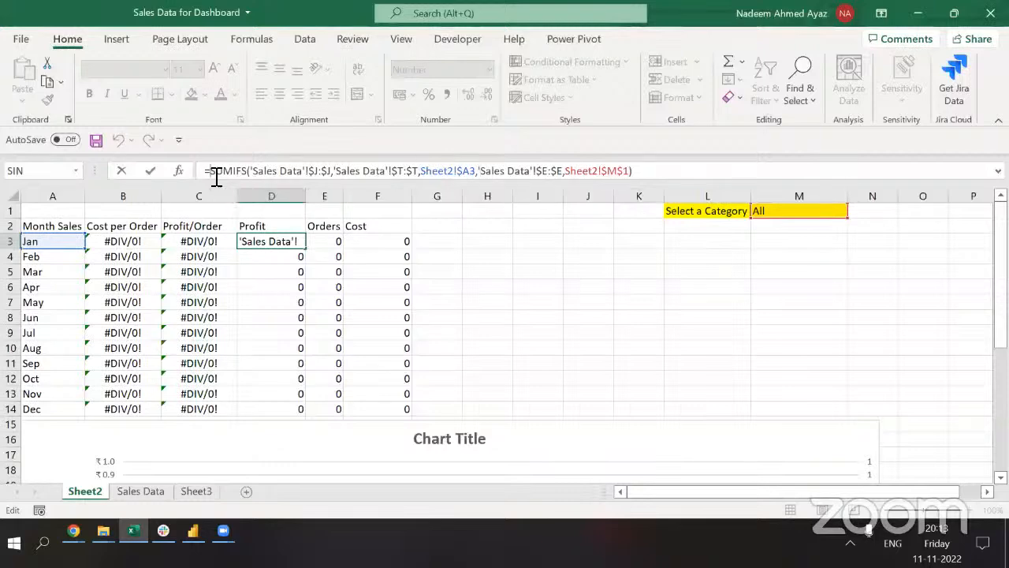
{"action": "key", "text": "shift+End"}
{"action": "key", "text": "ctrl+c"}
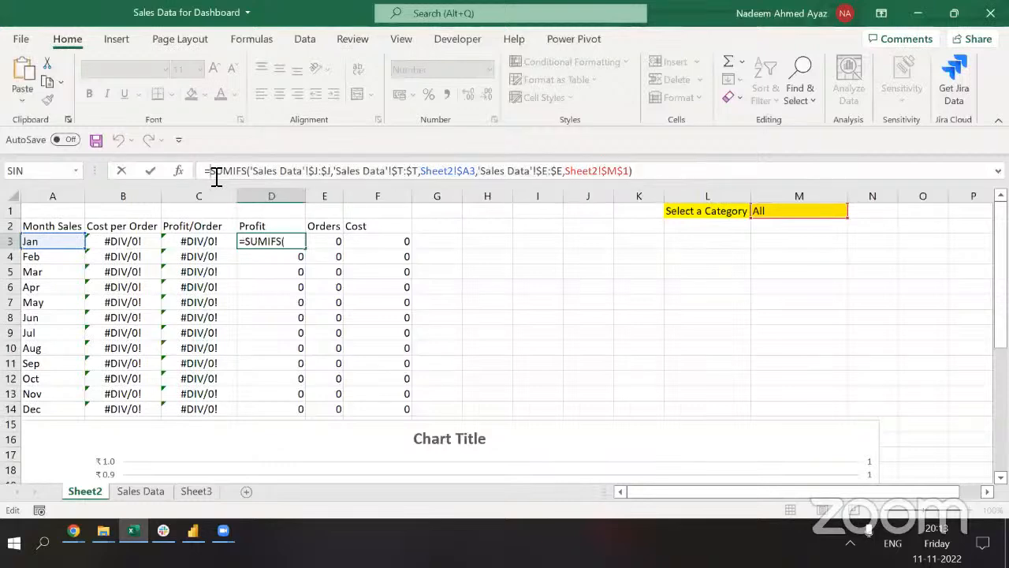
Add IF(OR($M$1="",M1="All") in front of the SUMIFS in D3 to test for a blank or All category.
{"action": "type", "text": "IF(o"}
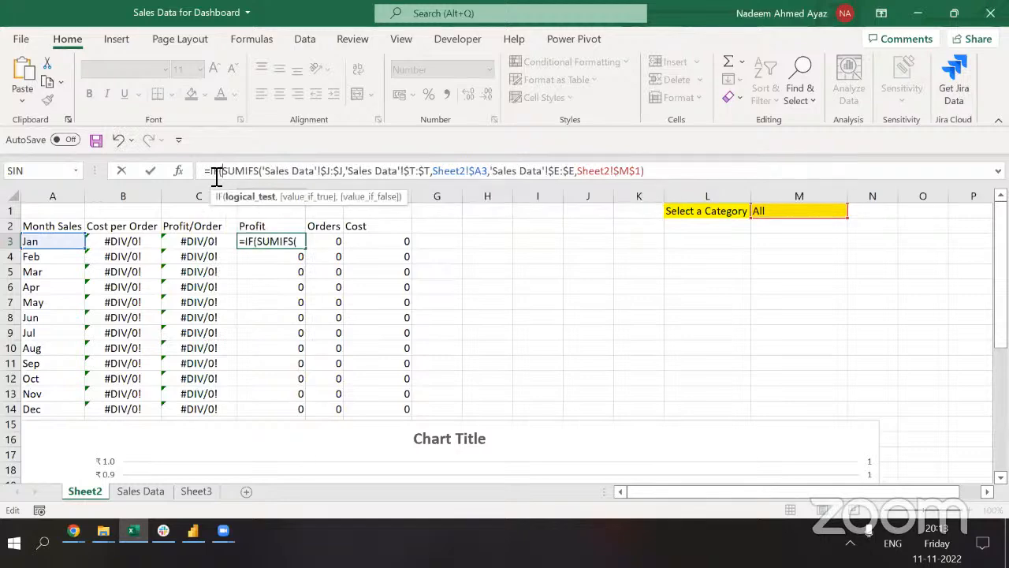
{"action": "type", "text": "r"}
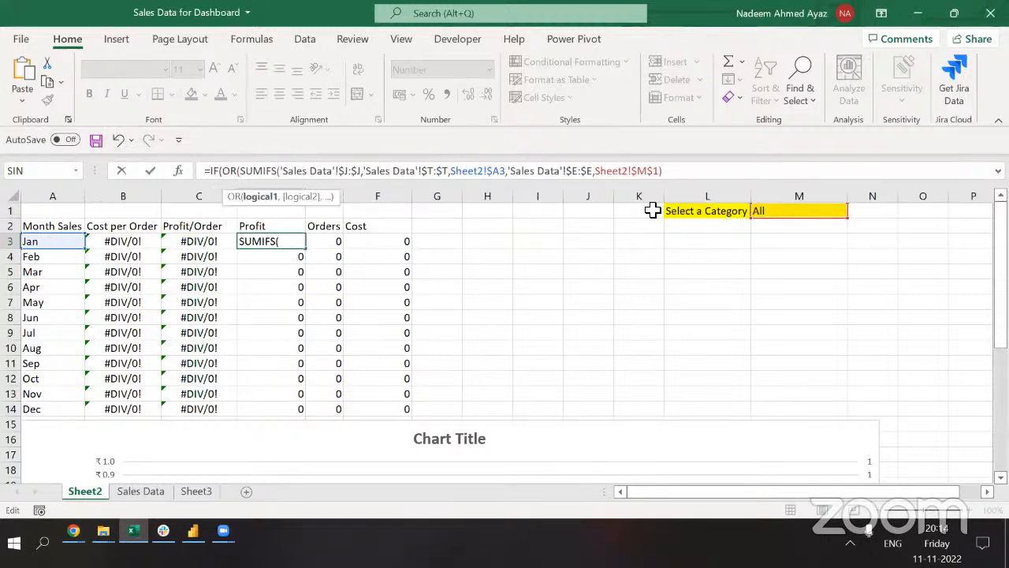
{"action": "left_click", "coordinate": [760, 215]}
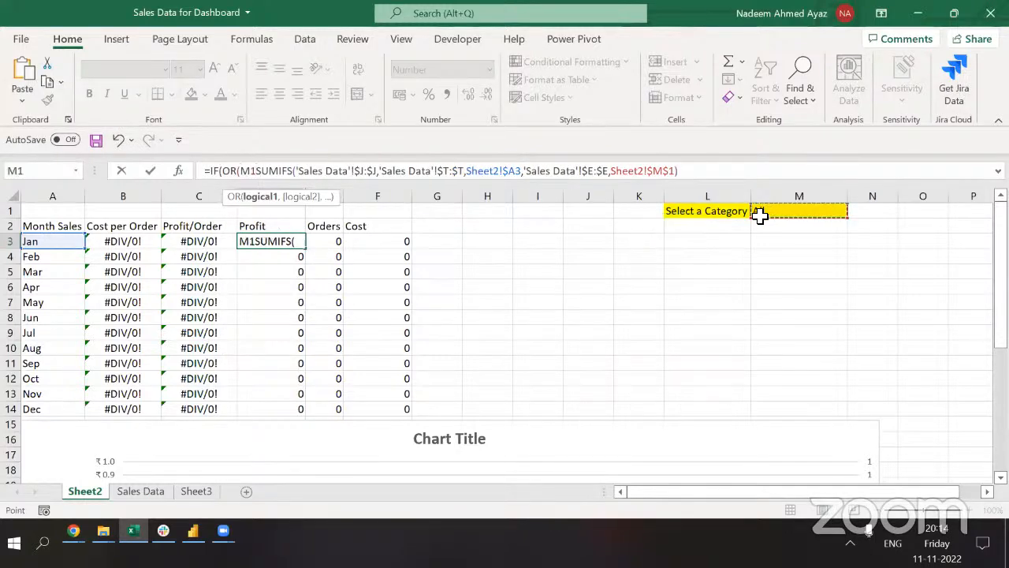
{"action": "key", "text": "F4"}
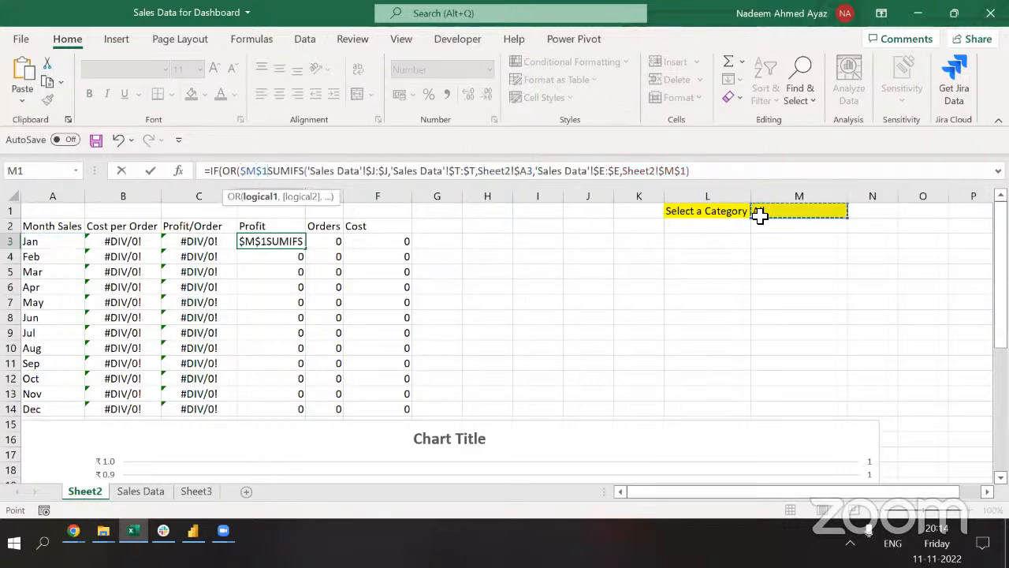
{"action": "type", "text": "=\"\""}
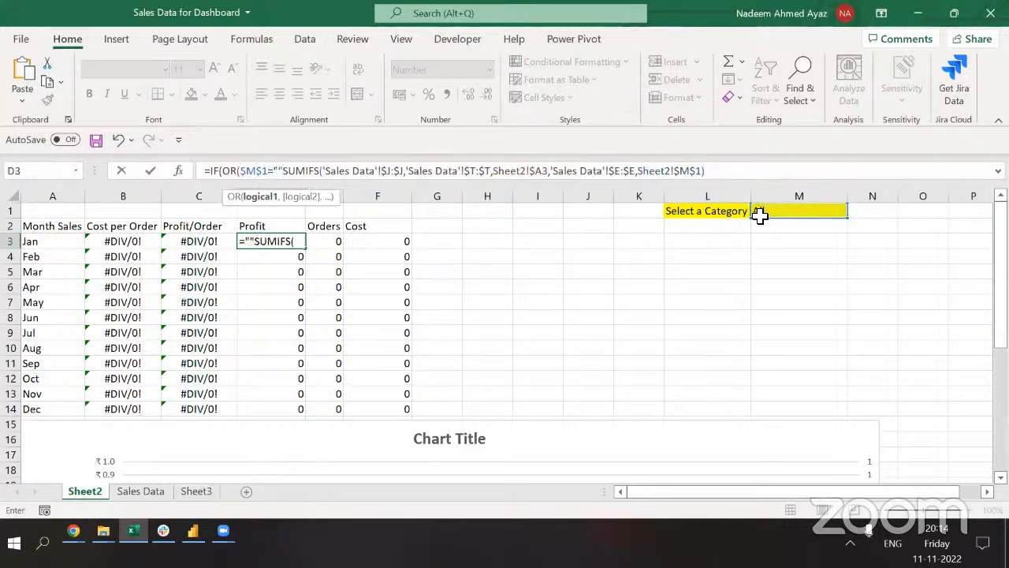
{"action": "type", "text": ","}
{"action": "left_click", "coordinate": [760, 215]}
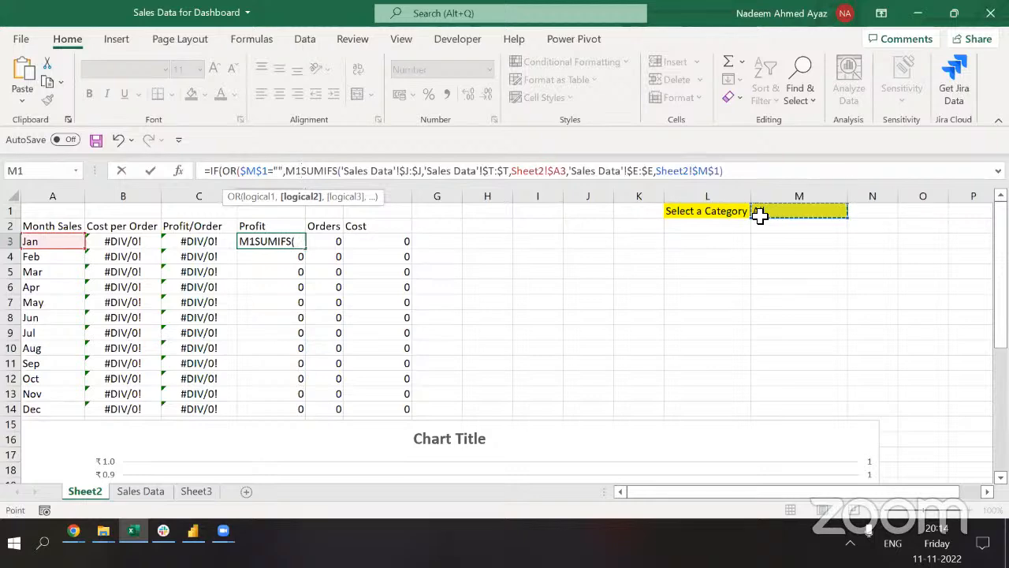
{"action": "type", "text": "=\"All"}
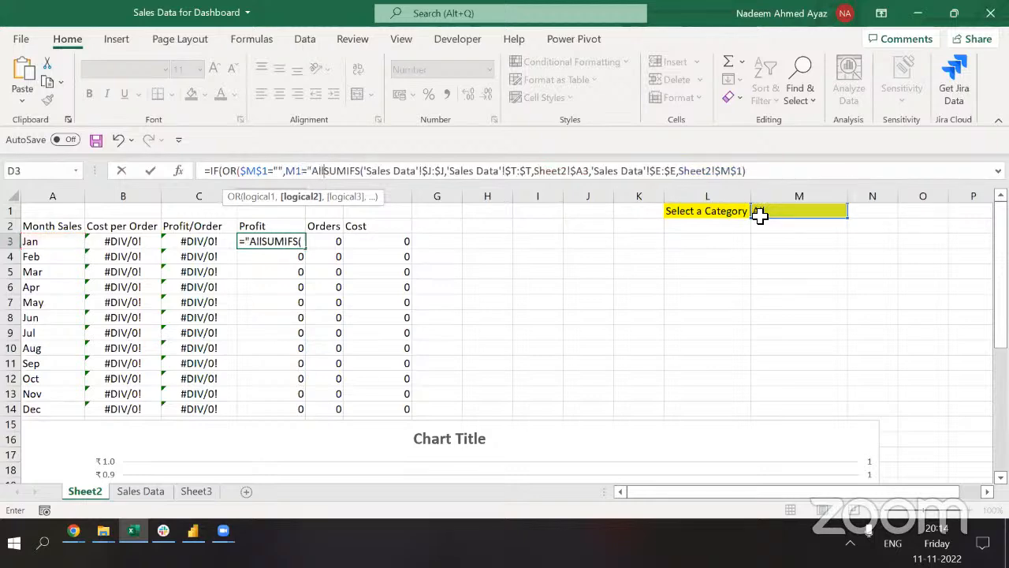
{"action": "type", "text": "\")"}
Insert the copied SUMIFS as a second IF branch in D3 and delete the category range and criterion from the first SUMIFS.
{"action": "type", "text": ","}
{"action": "key", "text": "ctrl+v"}
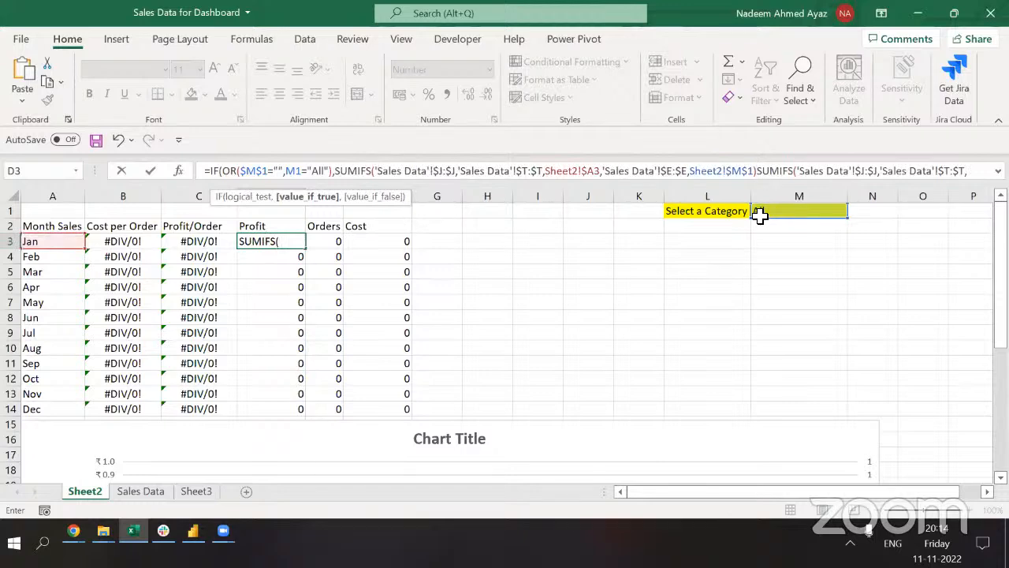
{"action": "left_click", "coordinate": [755, 170]}
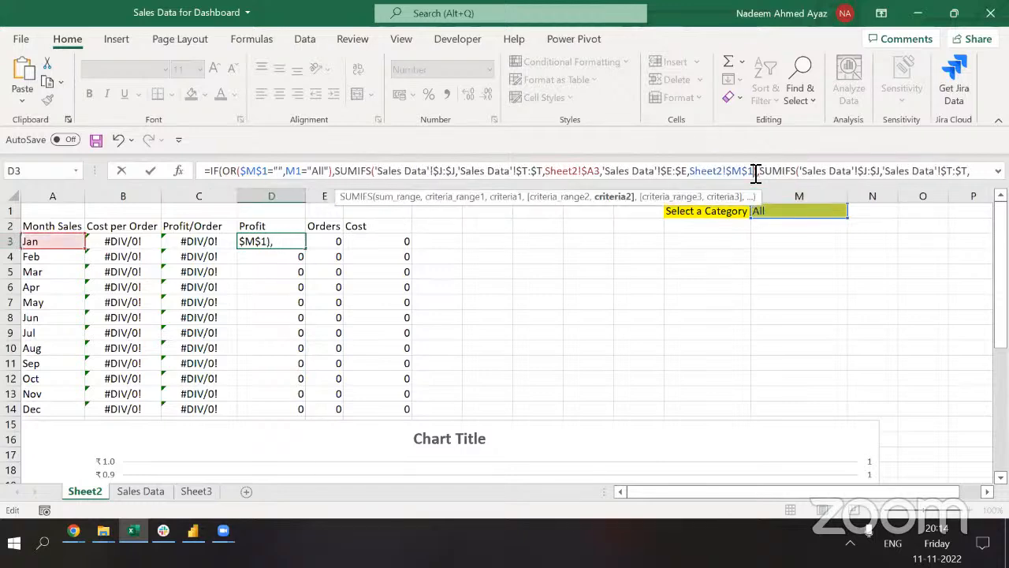
{"action": "key", "text": "BackSpace"}
{"action": "key", "text": "BackSpace"}
{"action": "key", "text": "BackSpace"}
{"action": "key", "text": "BackSpace"}
{"action": "key", "text": "BackSpace"}
{"action": "key", "text": "BackSpace"}
{"action": "key", "text": "BackSpace"}
{"action": "key", "text": "BackSpace"}
{"action": "key", "text": "BackSpace"}
{"action": "key", "text": "BackSpace"}
{"action": "key", "text": "BackSpace"}
{"action": "key", "text": "BackSpace"}
{"action": "key", "text": "BackSpace"}
{"action": "key", "text": "BackSpace"}
{"action": "key", "text": "BackSpace"}
{"action": "key", "text": "BackSpace"}
{"action": "key", "text": "BackSpace"}
{"action": "key", "text": "BackSpace"}
{"action": "key", "text": "BackSpace"}
{"action": "key", "text": "BackSpace"}
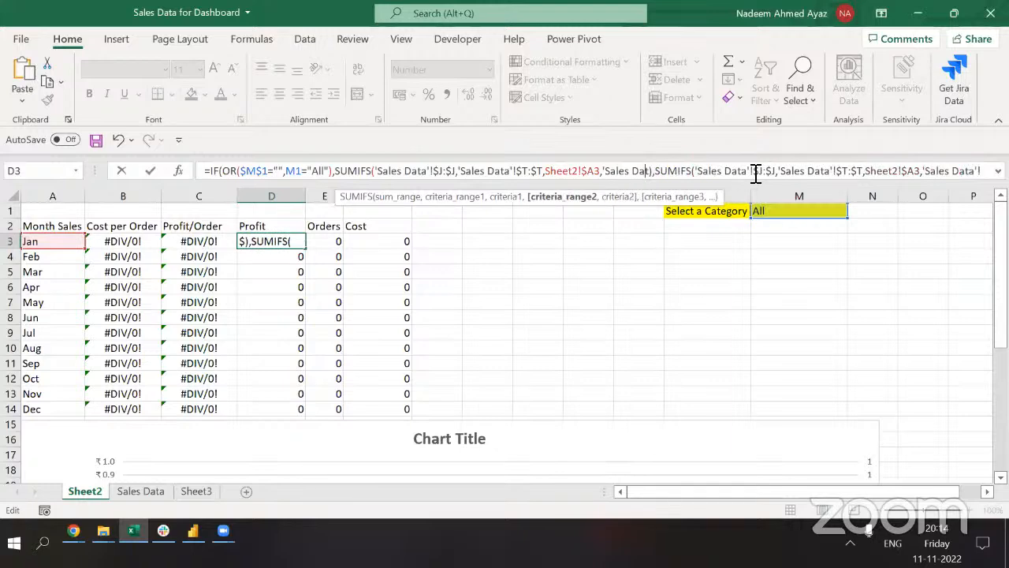
{"action": "key", "text": "BackSpace"}
{"action": "key", "text": "BackSpace"}
{"action": "key", "text": "BackSpace"}
{"action": "key", "text": "BackSpace"}
{"action": "key", "text": "BackSpace"}
{"action": "key", "text": "BackSpace"}
{"action": "key", "text": "BackSpace"}
{"action": "key", "text": "BackSpace"}
{"action": "key", "text": "BackSpace"}
{"action": "key", "text": "BackSpace"}
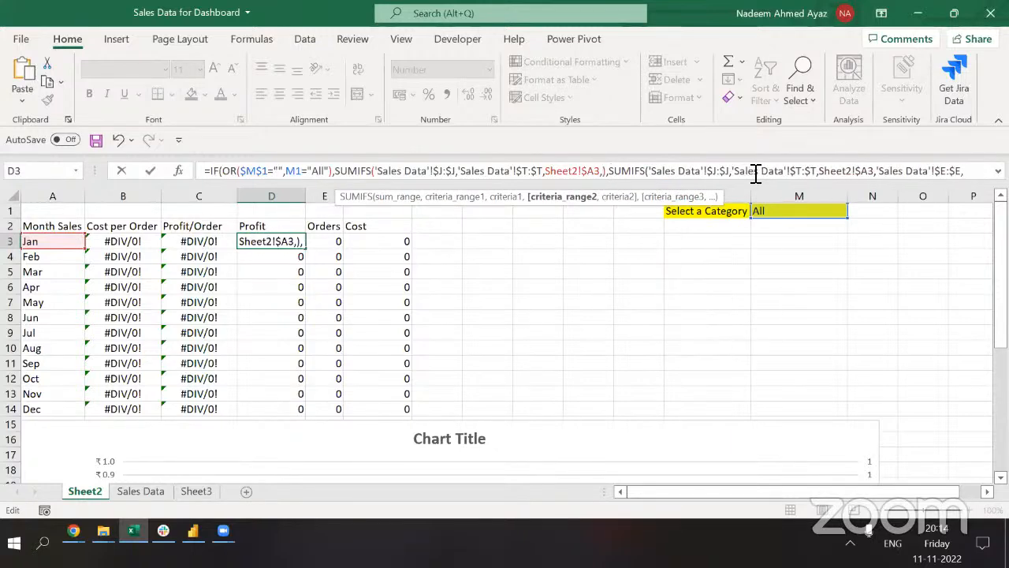
{"action": "key", "text": "BackSpace"}
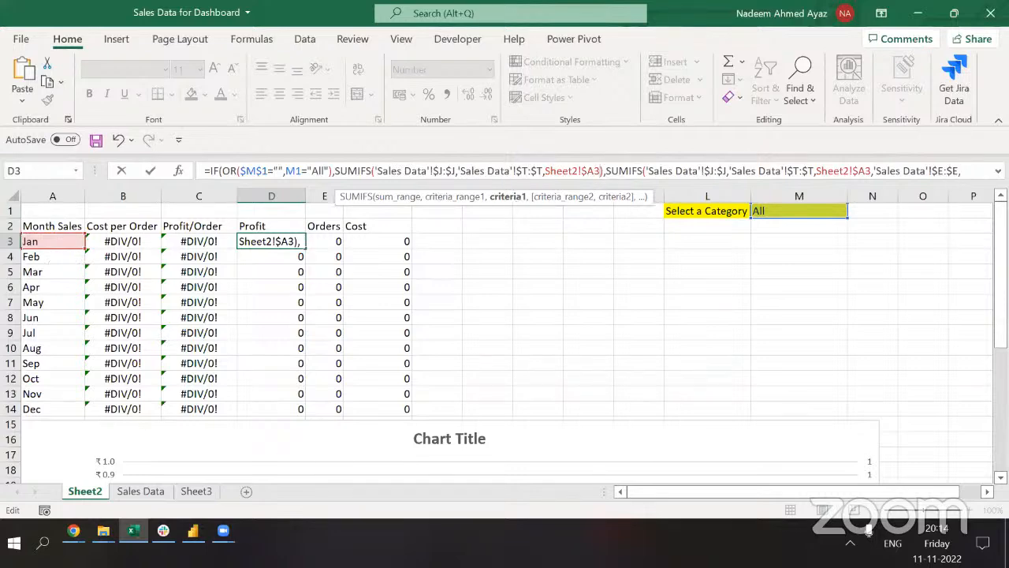
Add the closing parenthesis at the end of the IF formula in D3 and enter it.
{"action": "left_click", "coordinate": [998, 171]}
{"action": "left_click", "coordinate": [288, 189]}
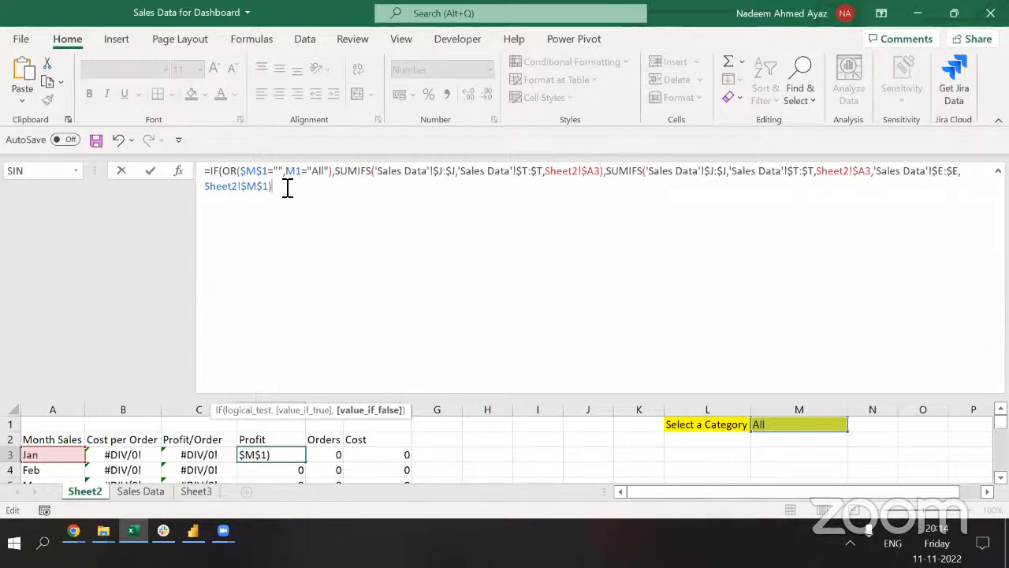
{"action": "type", "text": ")"}
{"action": "key", "text": "ctrl+Return"}
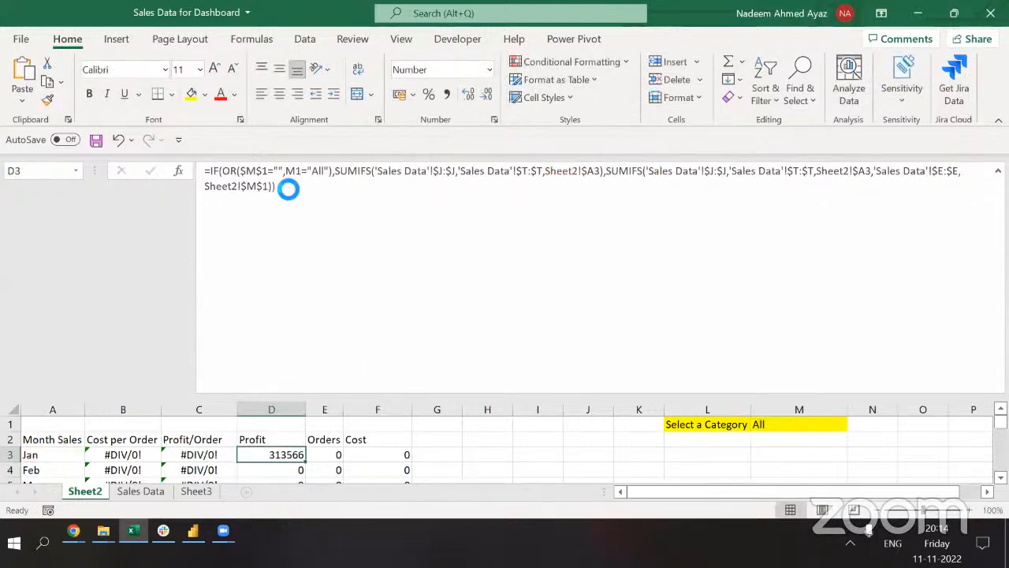
Try to copy the January Profit formula from D3 down the Profit column.
{"action": "key", "text": "ctrl+c"}
{"action": "key", "text": "ctrl+shift+Down"}
{"action": "key", "text": "ctrl+v"}
{"action": "key", "text": "Escape"}
{"action": "key", "text": "Up"}
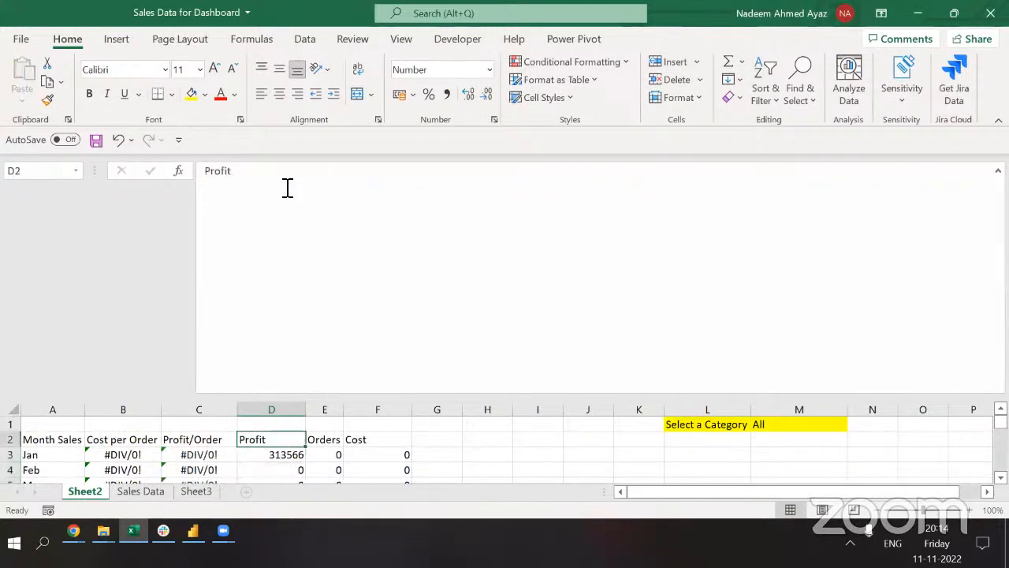
Make the M1 reference in D3's "All" test absolute as $M$1 and copy the formula down the Profit column.
{"action": "key", "text": "Down"}
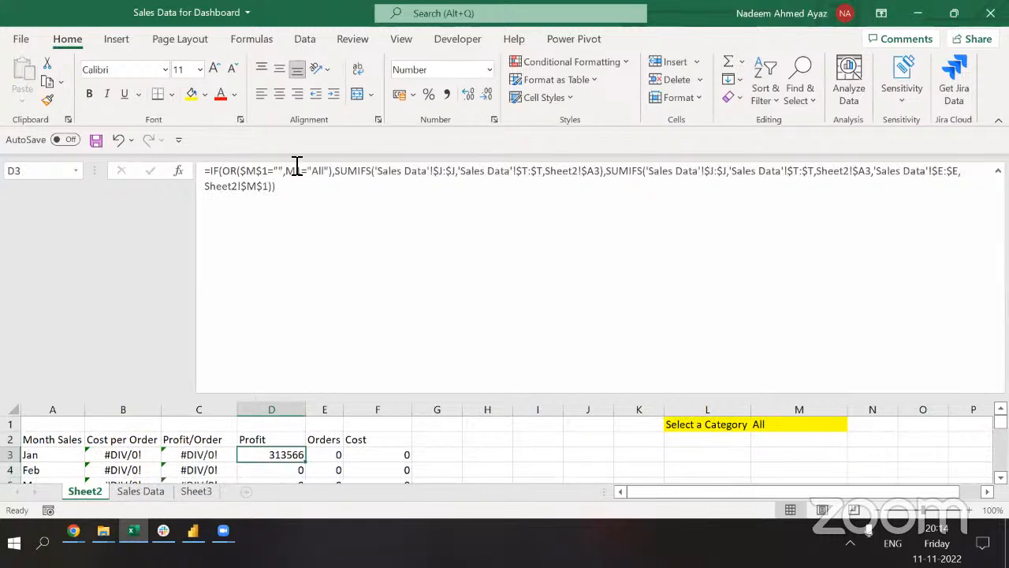
{"action": "double_click", "coordinate": [297, 170]}
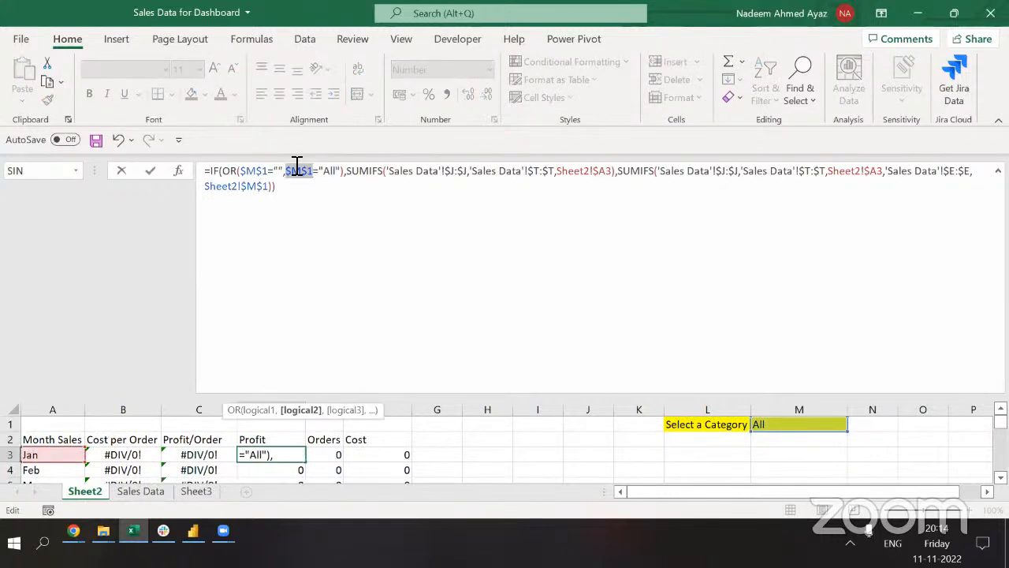
{"action": "key", "text": "Escape"}
{"action": "key", "text": "ctrl+c"}
{"action": "key", "text": "ctrl+shift+Down"}
{"action": "key", "text": "ctrl+v"}
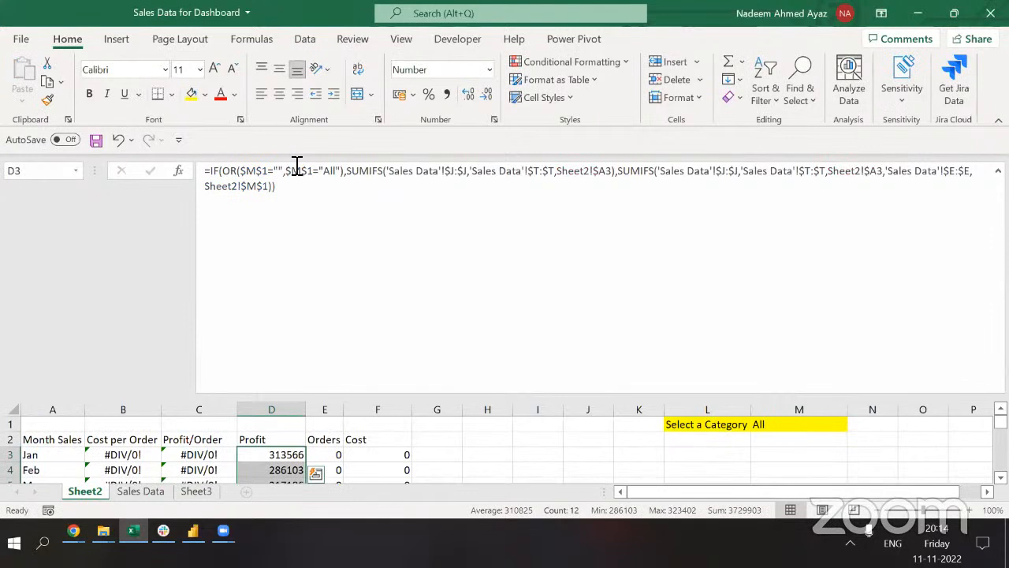
Start an IF with an OR test before the COUNTIFS in E3, adding M1="" as the first condition.
{"action": "key", "text": "Right"}
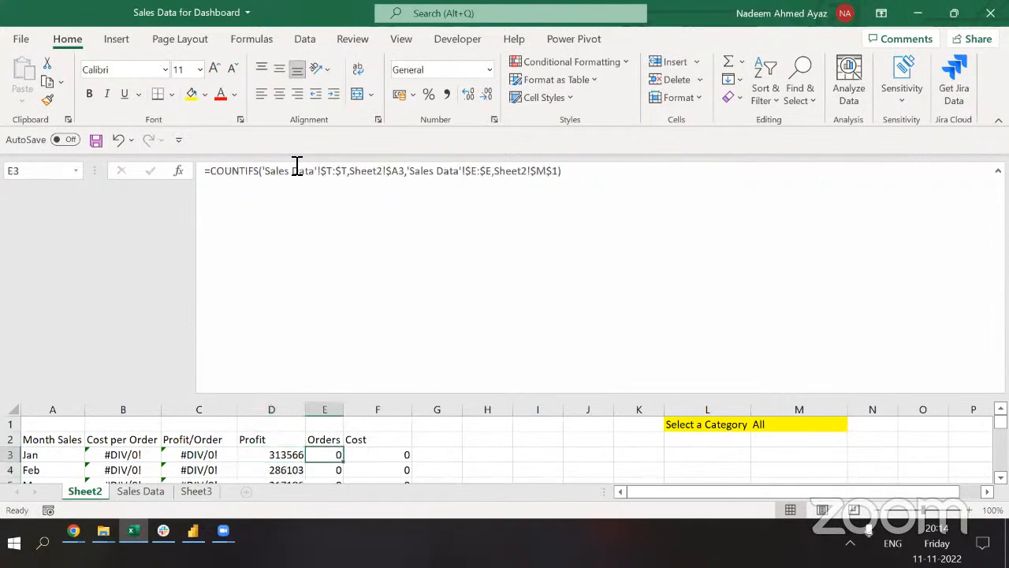
{"action": "left_click", "coordinate": [358, 222]}
{"action": "key", "text": "Home"}
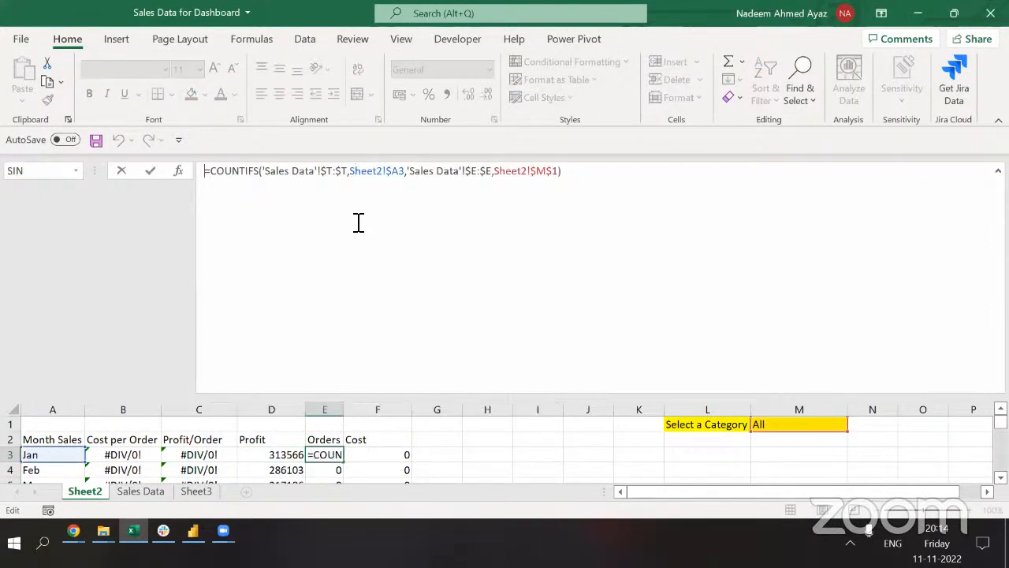
{"action": "type", "text": "IF("}
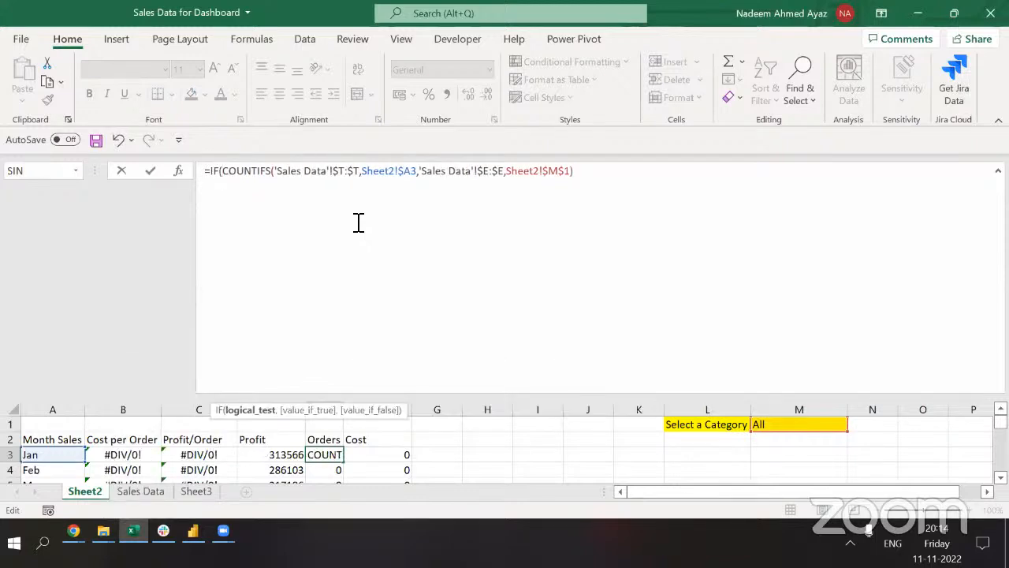
{"action": "type", "text": "OR("}
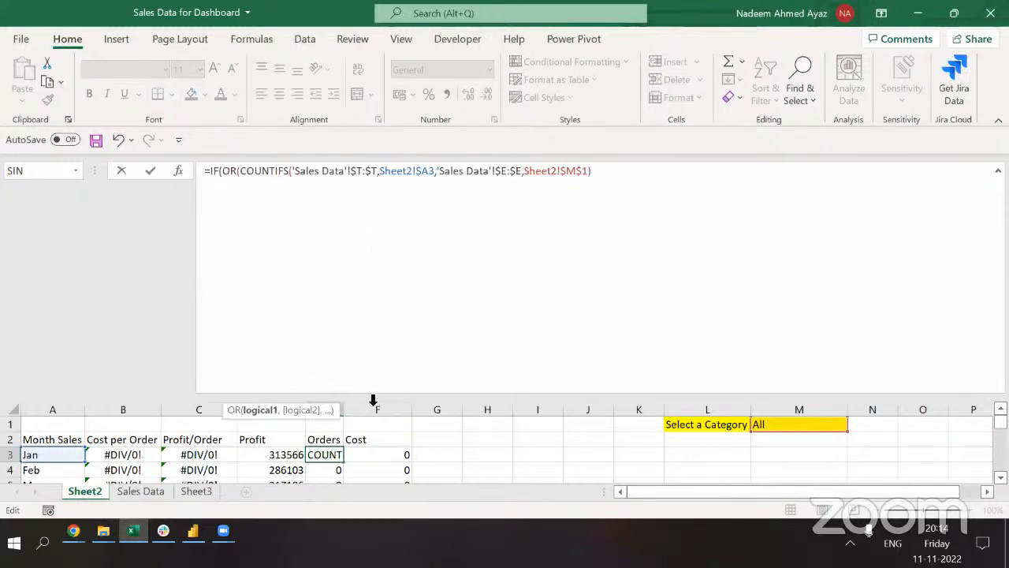
{"action": "left_click", "coordinate": [768, 426]}
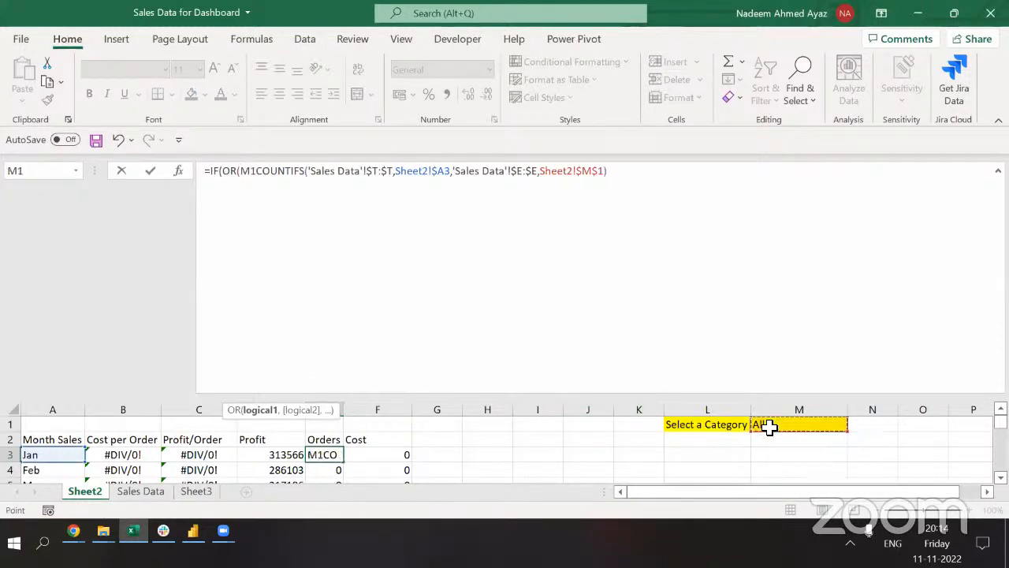
{"action": "type", "text": "=\"\","}
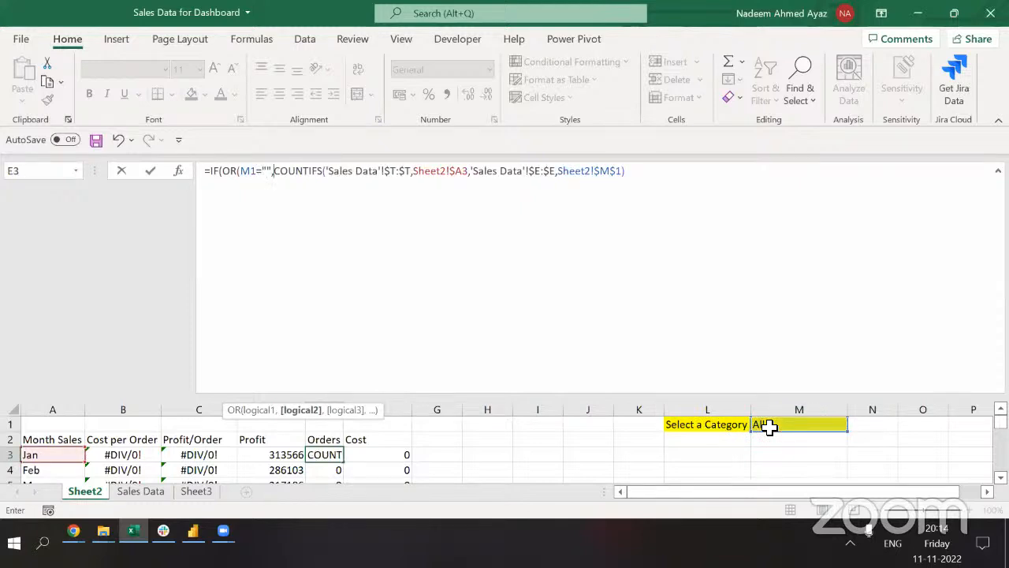
Add M1="All" as the second OR condition in E3 and close the test ahead of the COUNTIFS.
{"action": "left_click", "coordinate": [773, 426]}
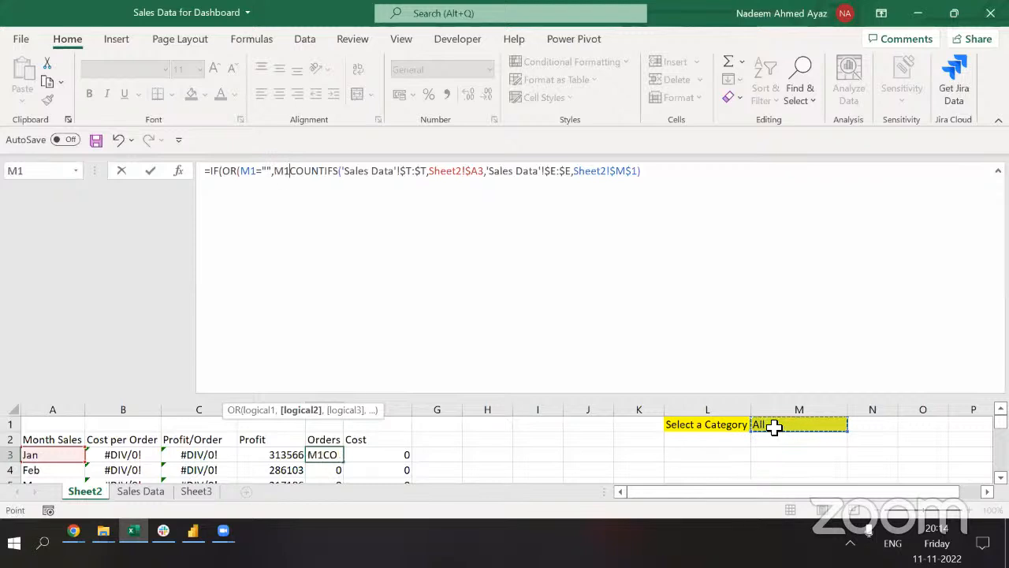
{"action": "type", "text": "=\"ALL"}
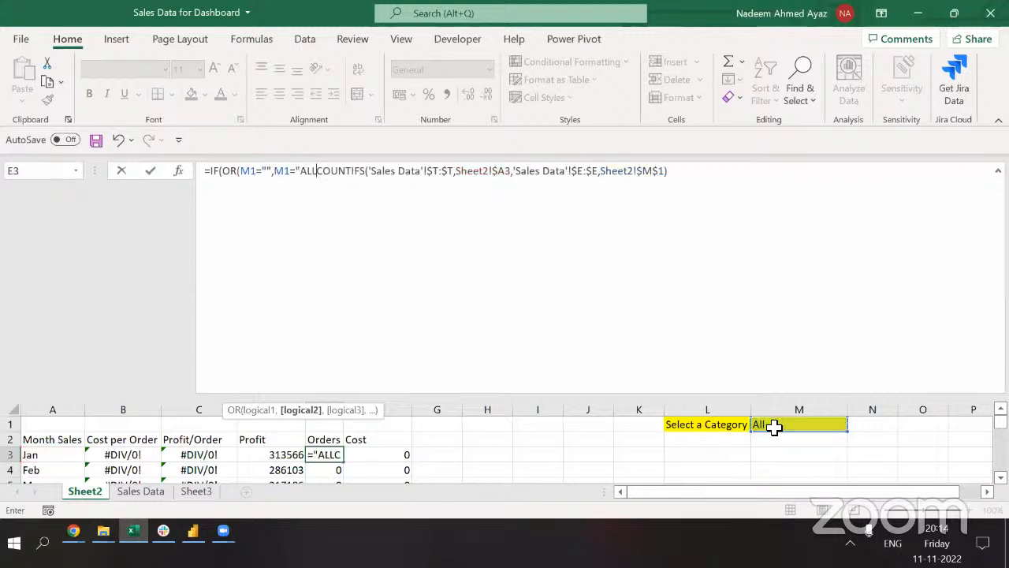
{"action": "key", "text": "BackSpace"}
{"action": "key", "text": "BackSpace"}
{"action": "type", "text": "ll\")"}
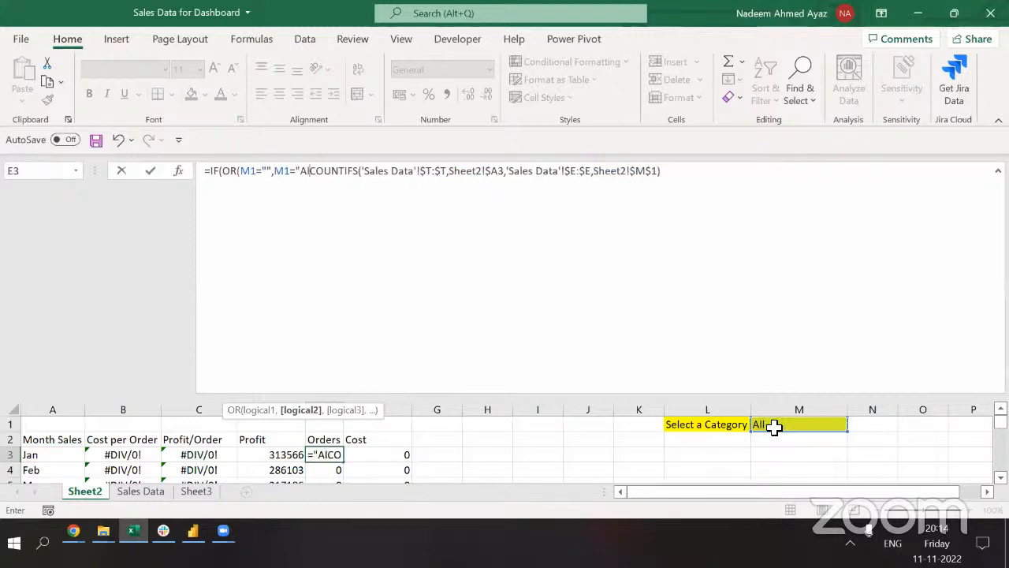
{"action": "type", "text": ","}
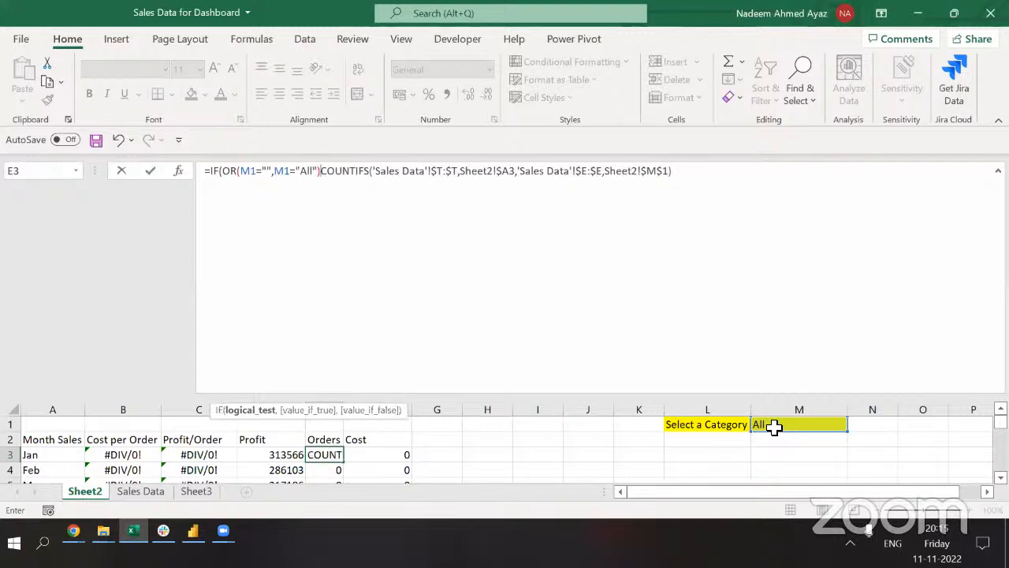
{"action": "type", "text": ","}
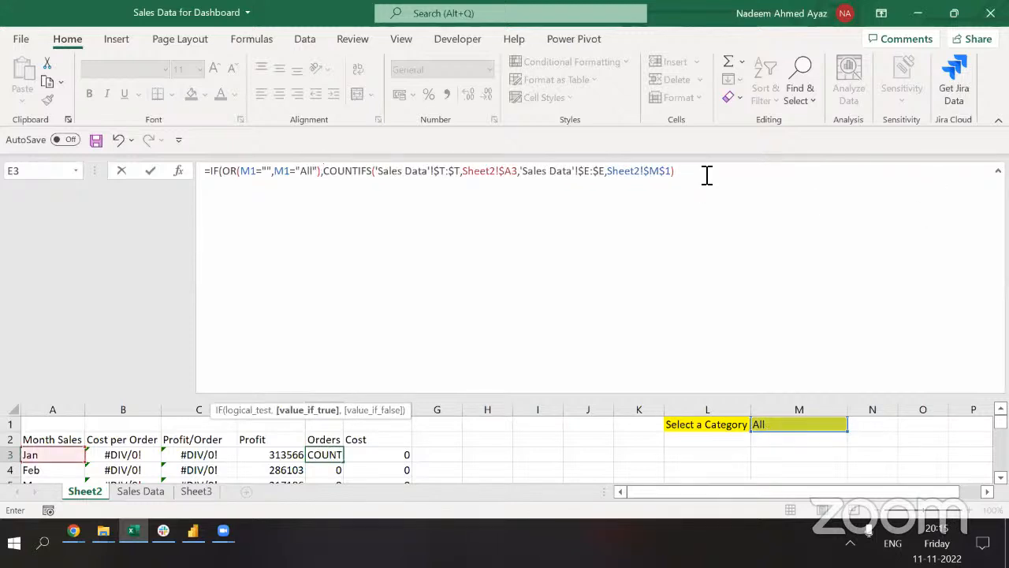
Duplicate the COUNTIFS in E3 as the IF's second branch, separated by a comma.
{"action": "key", "text": "shift+End"}
{"action": "key", "text": "ctrl+c"}
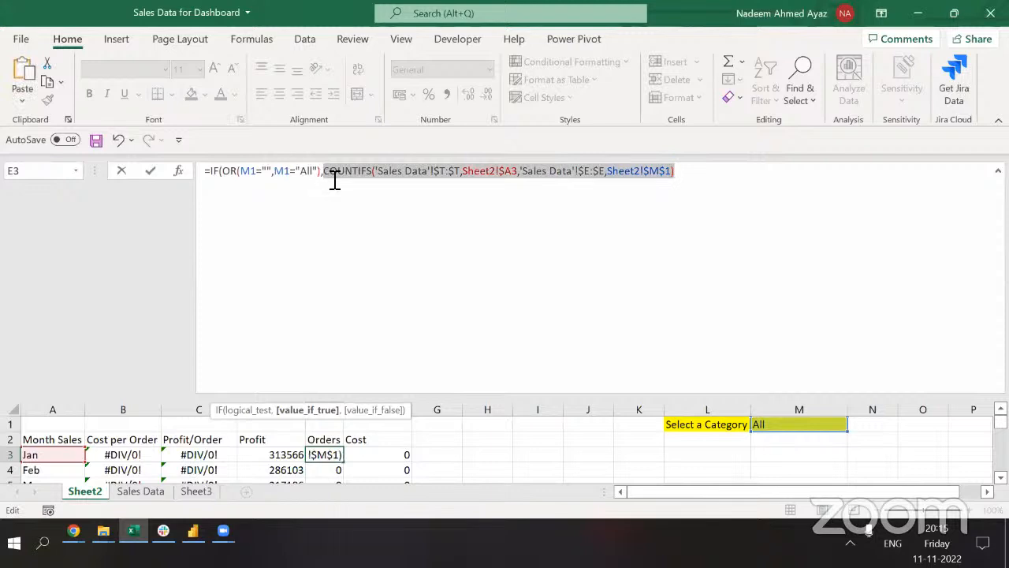
{"action": "key", "text": "End"}
{"action": "key", "text": "ctrl+v"}
{"action": "type", "text": ","}
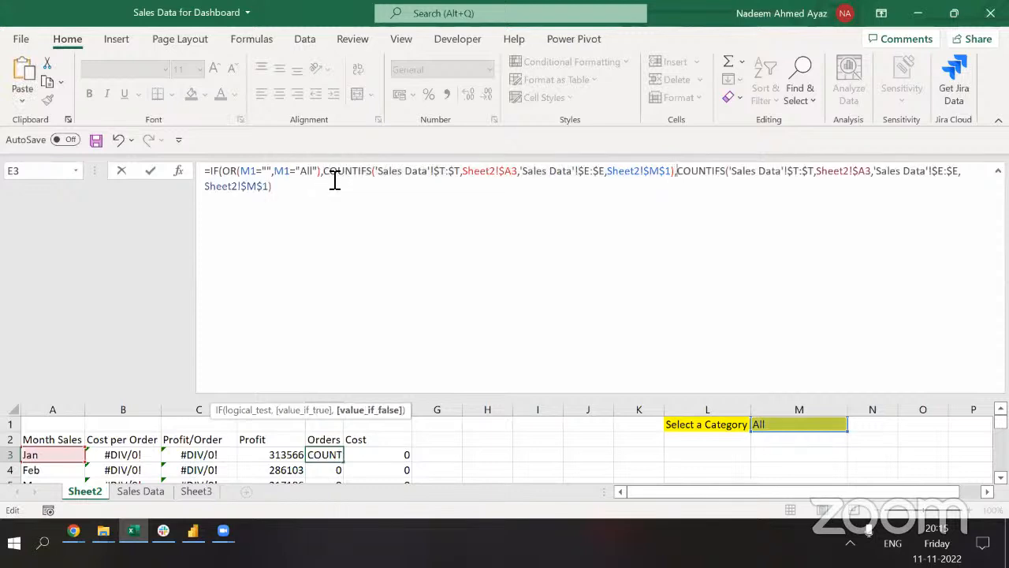
Delete the category range 'Sales Data'!$E:$E and the Sheet2!$M$1 criterion from the first COUNTIFS in E3.
{"action": "key", "text": "Left"}
{"action": "key", "text": "Left"}
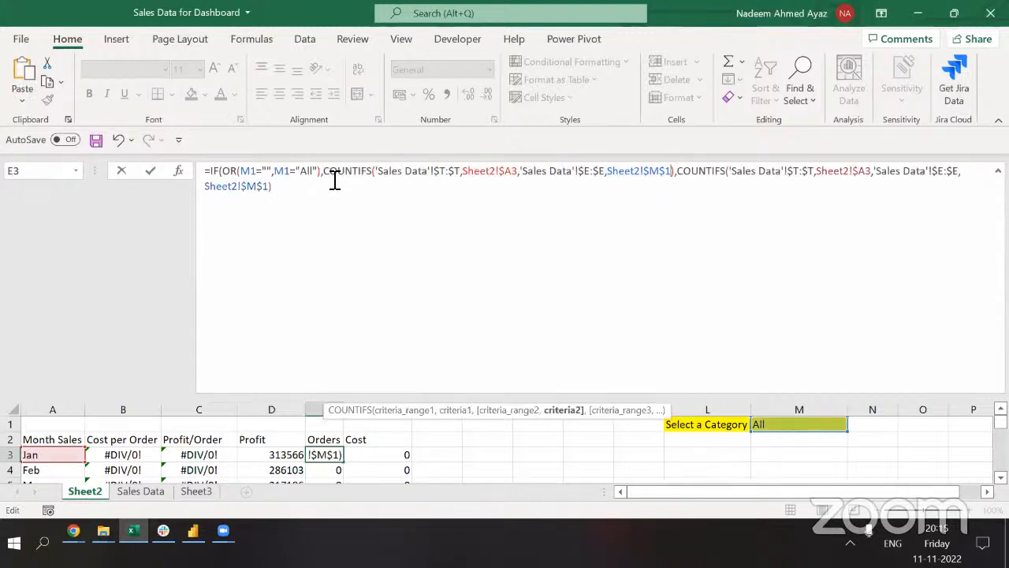
{"action": "key", "text": "BackSpace"}
{"action": "key", "text": "BackSpace"}
{"action": "key", "text": "BackSpace"}
{"action": "key", "text": "BackSpace"}
{"action": "key", "text": "BackSpace"}
{"action": "key", "text": "BackSpace"}
{"action": "key", "text": "BackSpace"}
{"action": "key", "text": "BackSpace"}
{"action": "key", "text": "BackSpace"}
{"action": "key", "text": "BackSpace"}
{"action": "key", "text": "BackSpace"}
{"action": "key", "text": "BackSpace"}
{"action": "key", "text": "BackSpace"}
{"action": "key", "text": "BackSpace"}
{"action": "key", "text": "BackSpace"}
{"action": "key", "text": "BackSpace"}
{"action": "key", "text": "BackSpace"}
{"action": "key", "text": "BackSpace"}
{"action": "key", "text": "BackSpace"}
{"action": "key", "text": "BackSpace"}
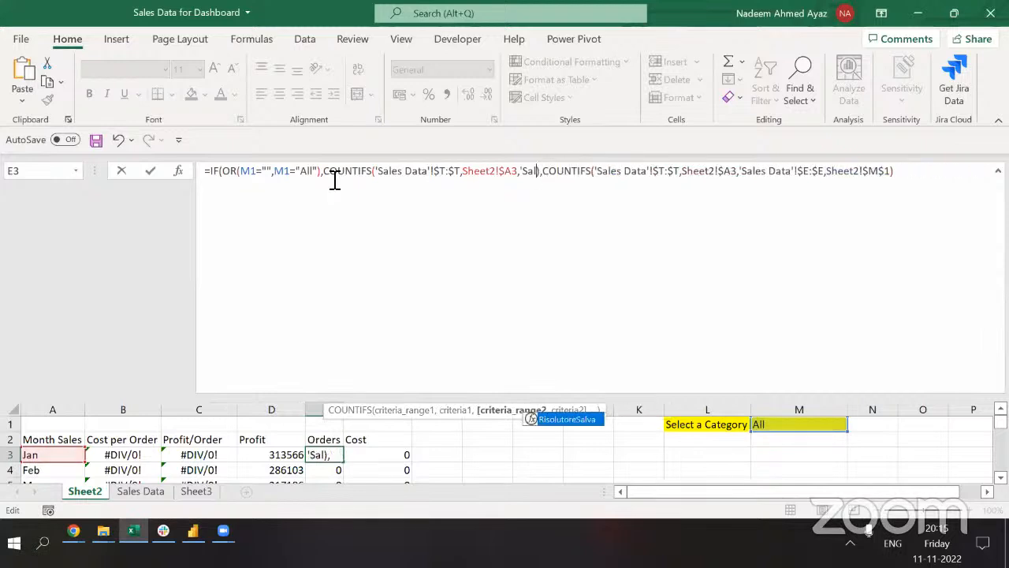
{"action": "key", "text": "BackSpace"}
{"action": "key", "text": "BackSpace"}
{"action": "key", "text": "BackSpace"}
{"action": "key", "text": "BackSpace"}
{"action": "key", "text": "BackSpace"}
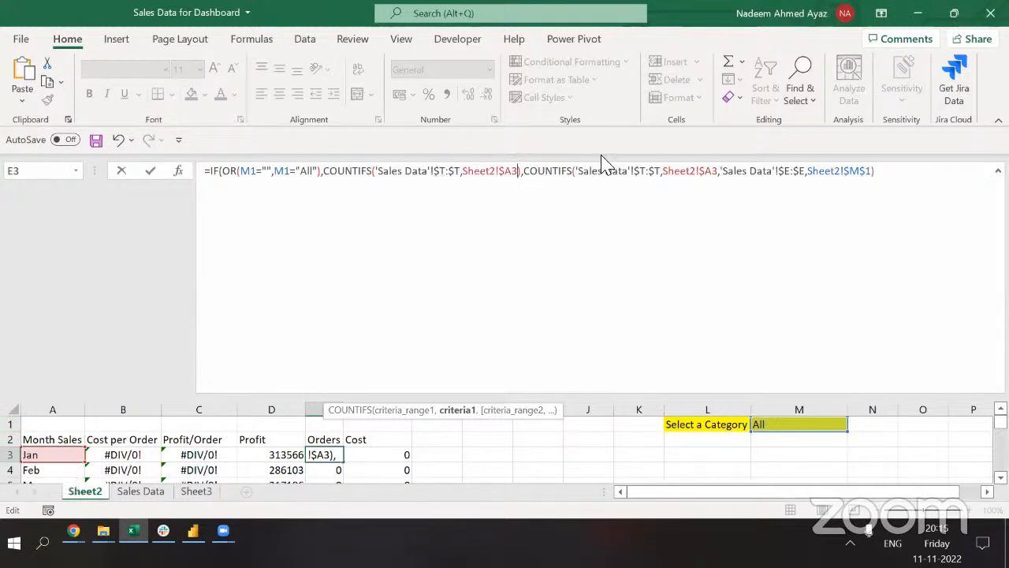
Close the IF formula in E3, make both M1 references in the OR test absolute as $M$1, and enter it.
{"action": "left_click", "coordinate": [888, 175]}
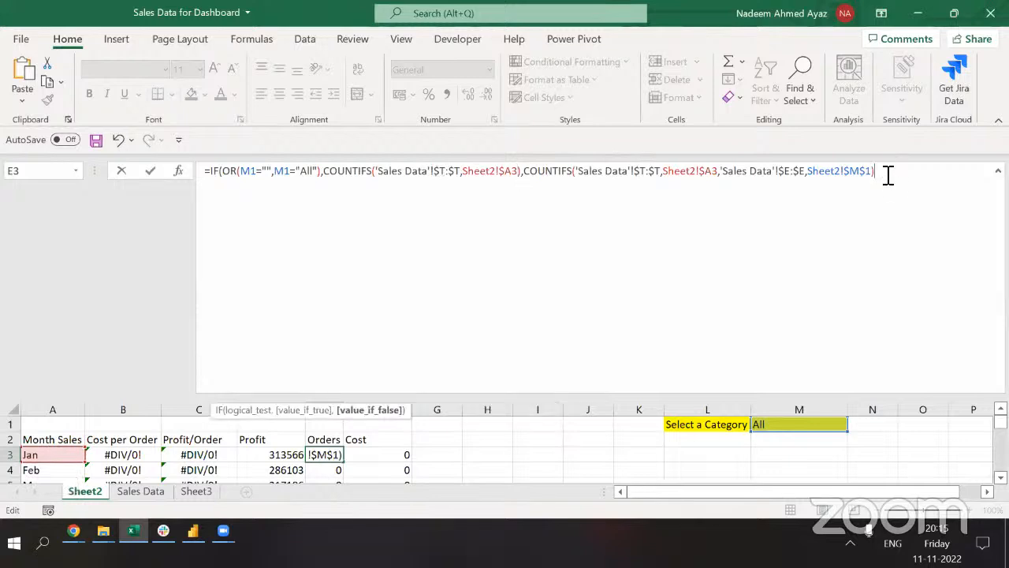
{"action": "type", "text": ")"}
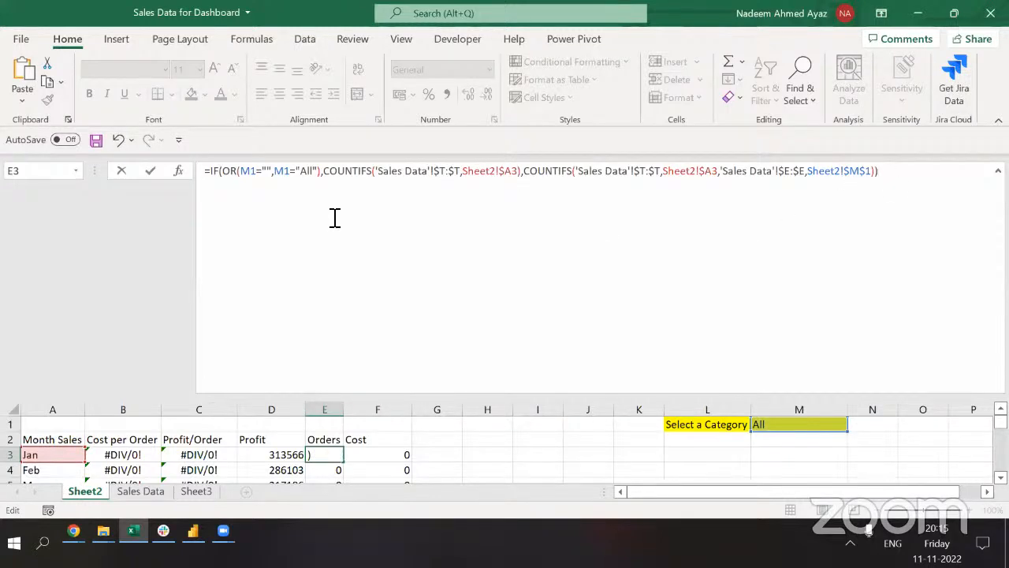
{"action": "left_click", "coordinate": [285, 175]}
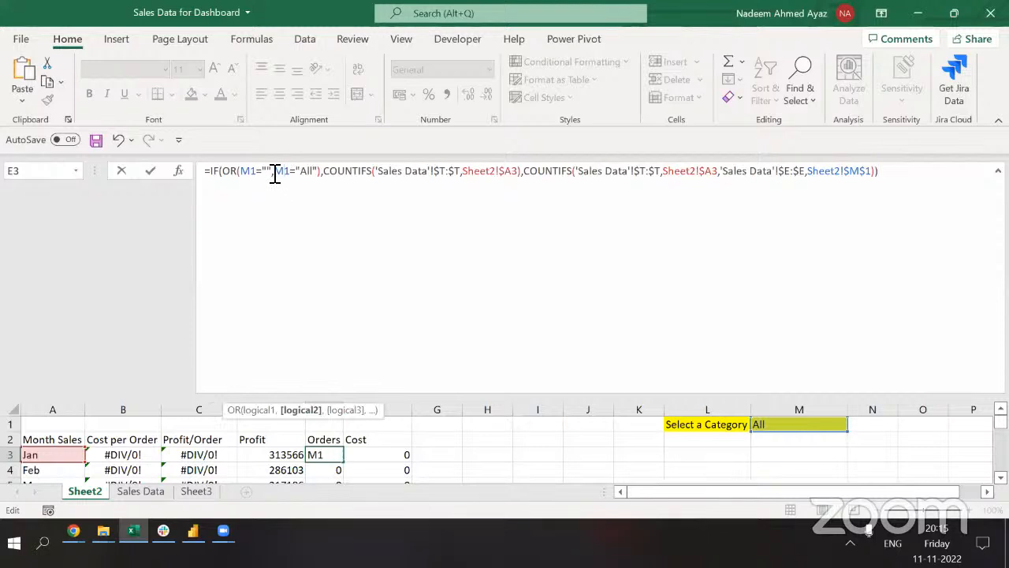
{"action": "key", "text": "F4"}
{"action": "left_click", "coordinate": [255, 175]}
{"action": "key", "text": "F4"}
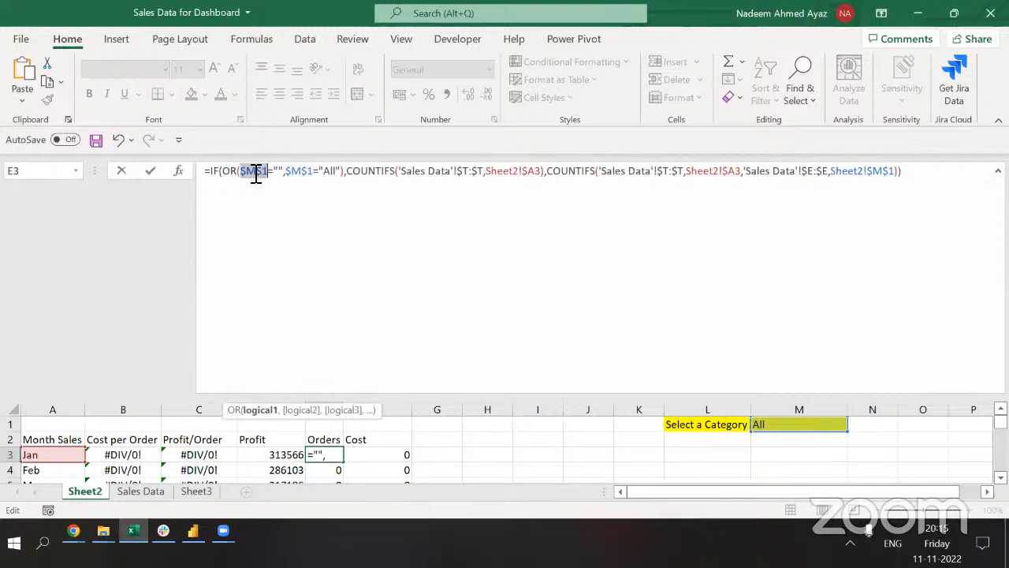
{"action": "key", "text": "Return"}
Copy the January Orders formula from E3 down the Orders column.
{"action": "key", "text": "Up"}
{"action": "key", "text": "ctrl+c"}
{"action": "key", "text": "ctrl+shift+Down"}
{"action": "key", "text": "ctrl+v"}
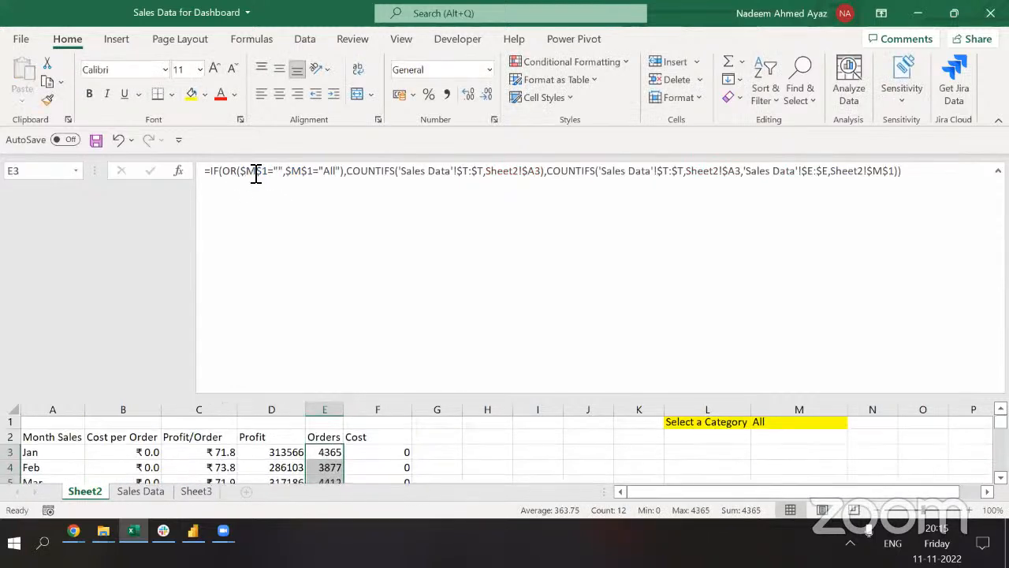
{"action": "key", "text": "Escape"}
{"action": "key", "text": "Up"}
{"action": "key", "text": "Down"}
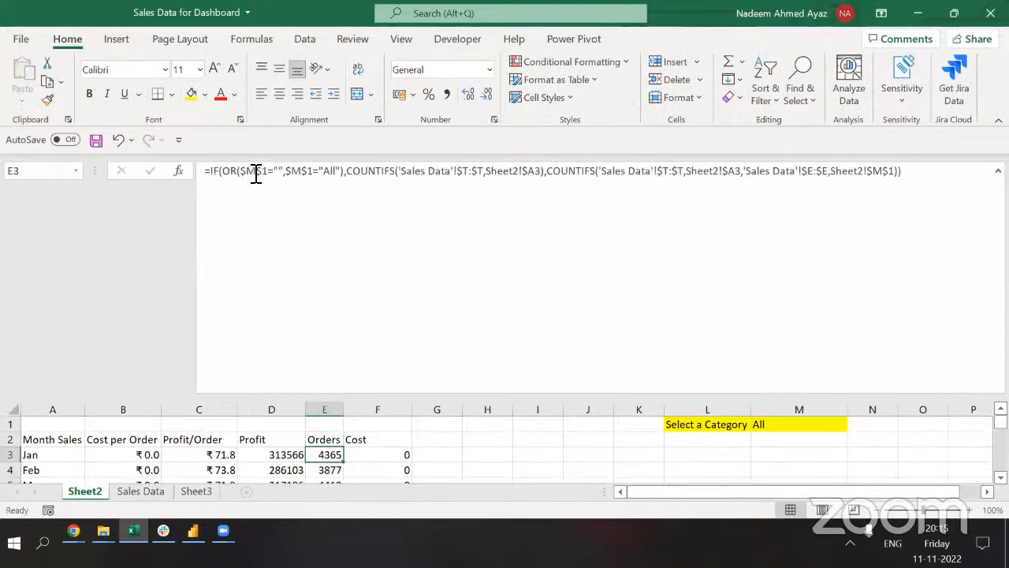
Start an IF with an OR test before the SUMIFS in F3, adding M1="" as the first condition.
{"action": "key", "text": "Right"}
{"action": "left_click", "coordinate": [235, 192]}
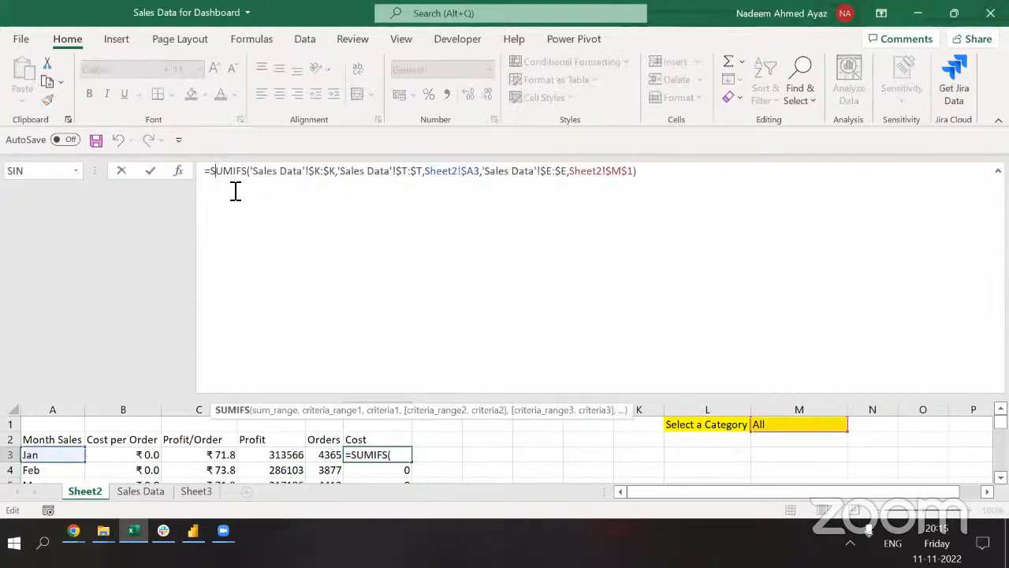
{"action": "type", "text": "if"}
{"action": "key", "text": "Tab"}
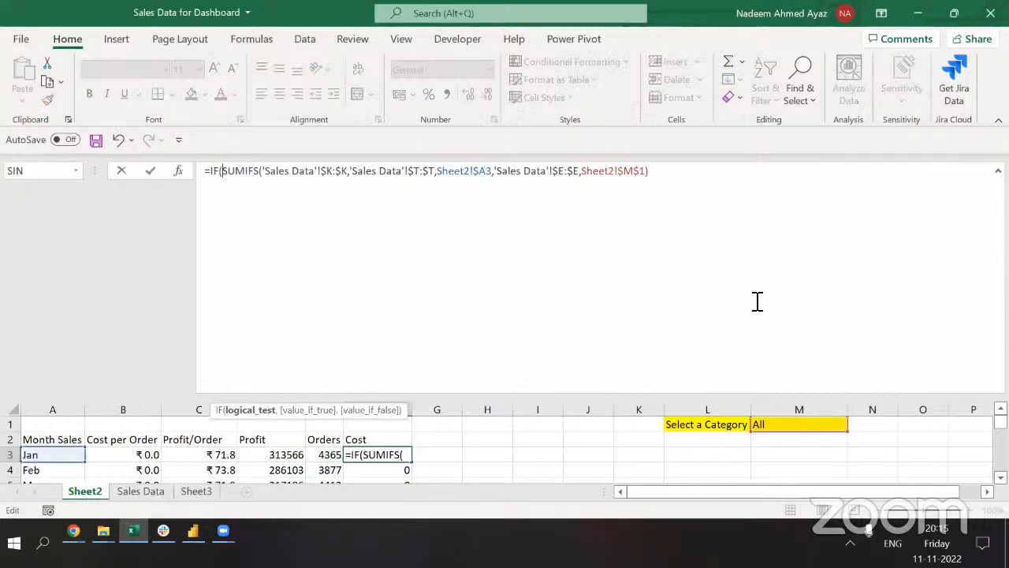
{"action": "type", "text": "or"}
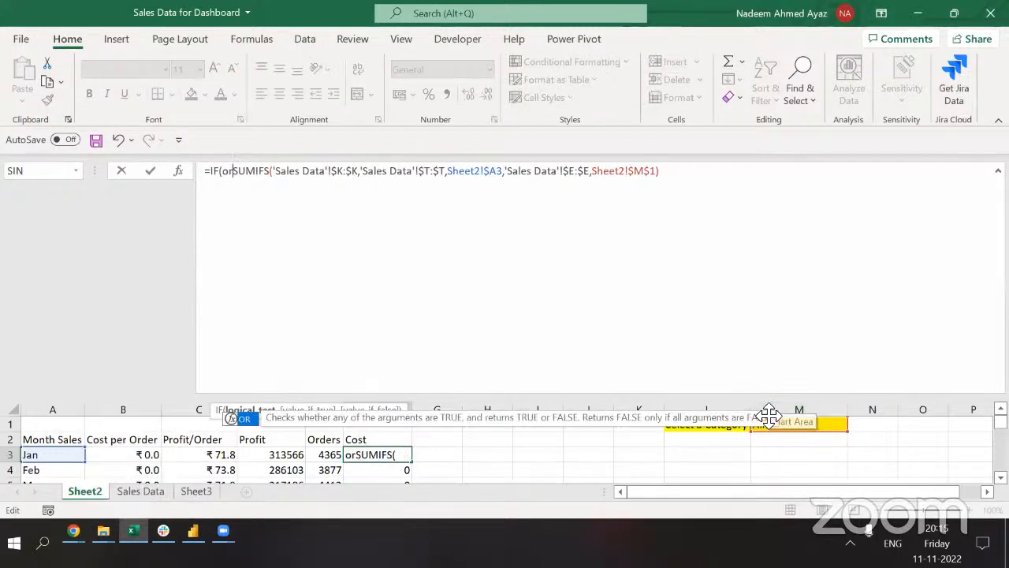
{"action": "key", "text": "Tab"}
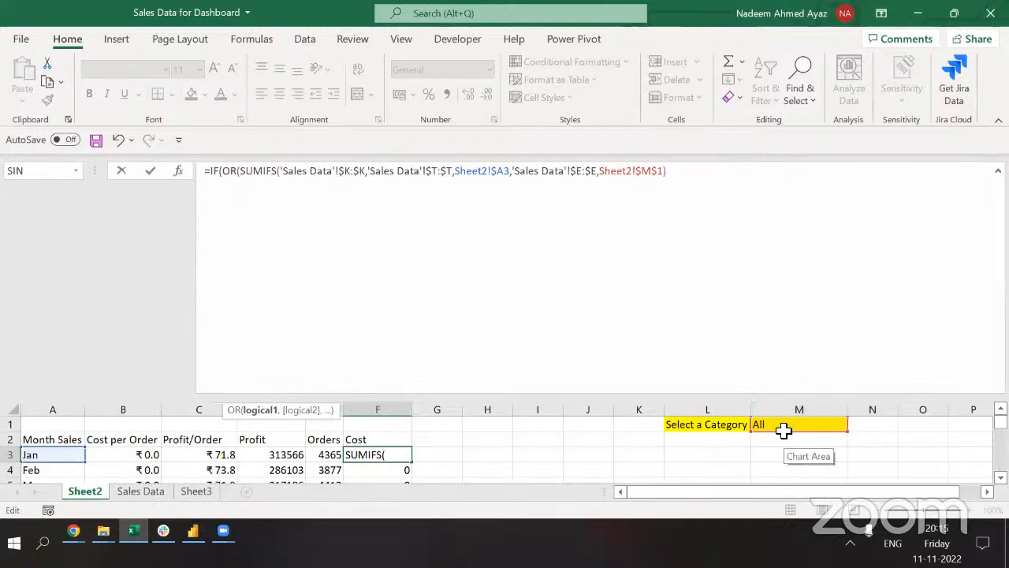
{"action": "left_click", "coordinate": [783, 429]}
{"action": "type", "text": "=\"\""}
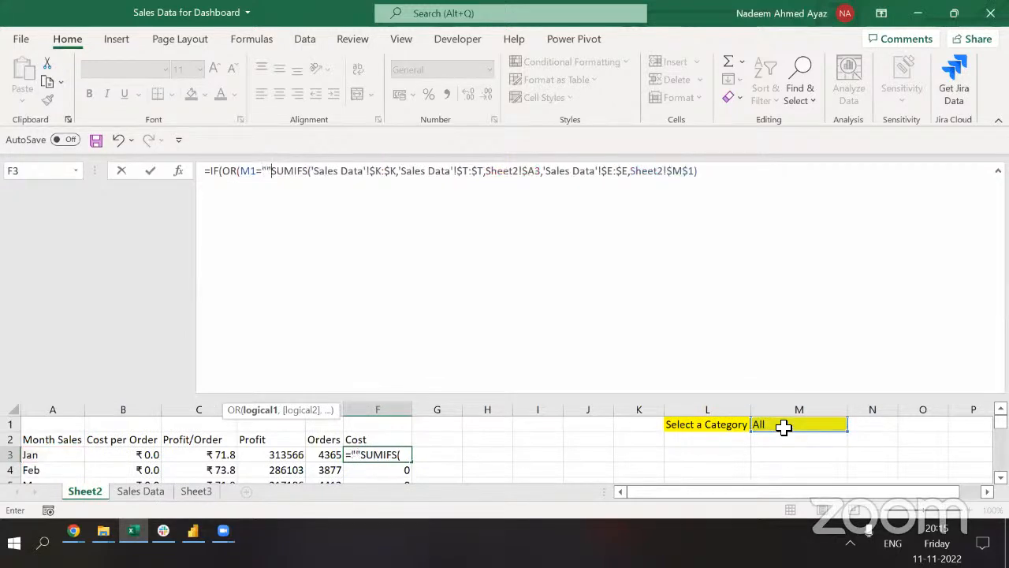
{"action": "type", "text": ","}
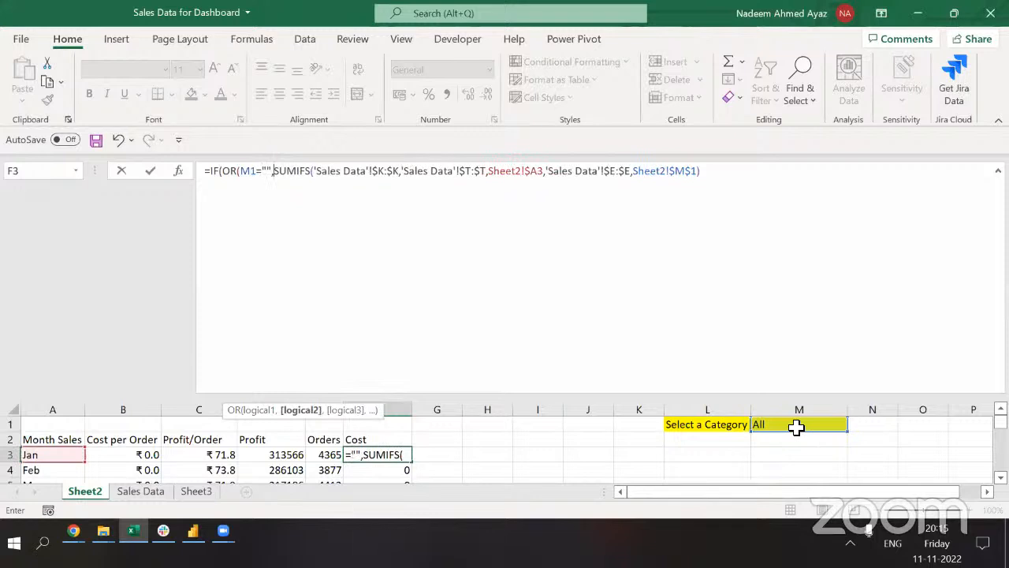
Add M1="All" as the second OR condition in F3 and close the test ahead of the SUMIFS.
{"action": "left_click", "coordinate": [796, 427]}
{"action": "type", "text": "=\"A"}
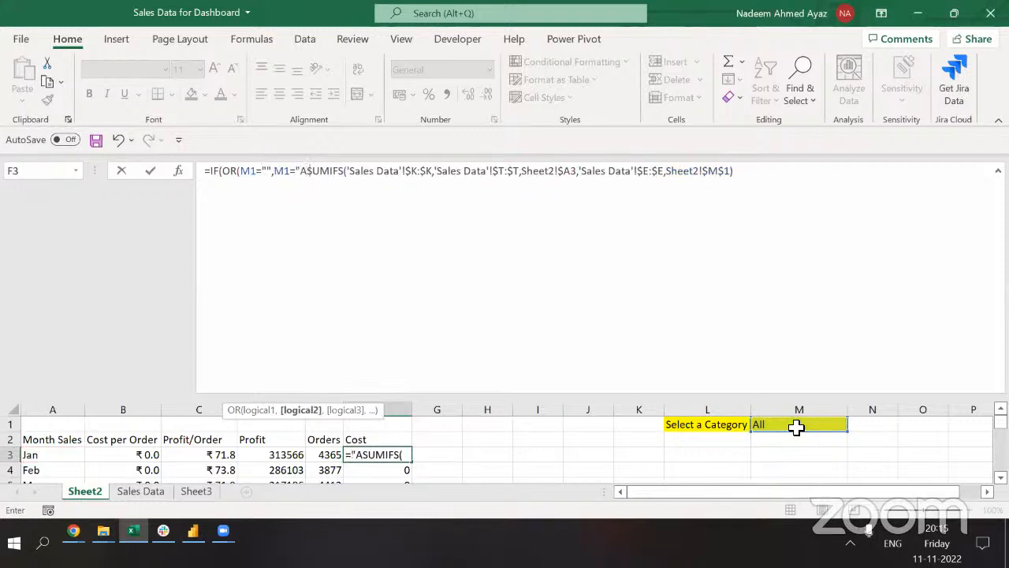
{"action": "type", "text": "ll\")"}
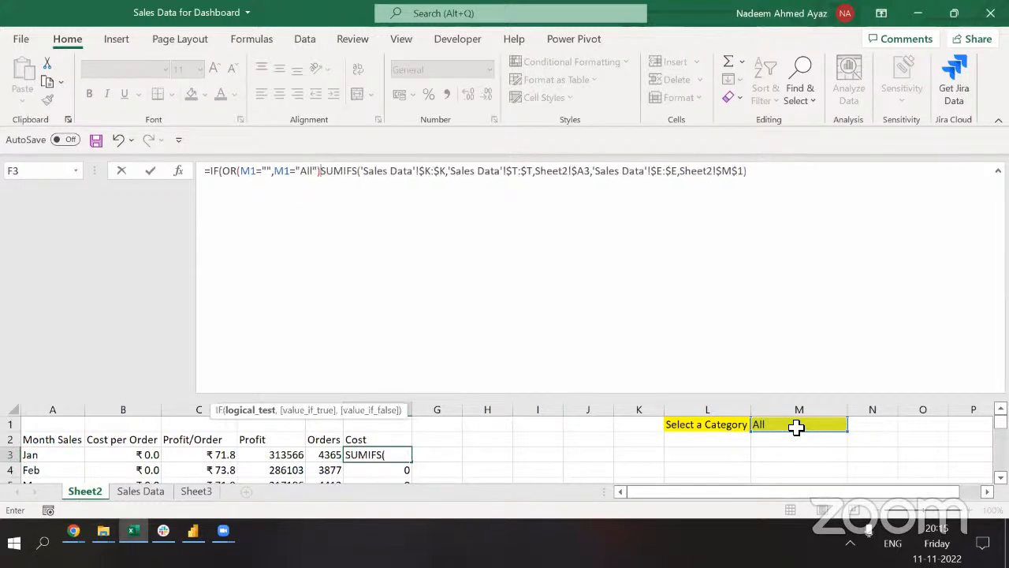
{"action": "type", "text": ","}
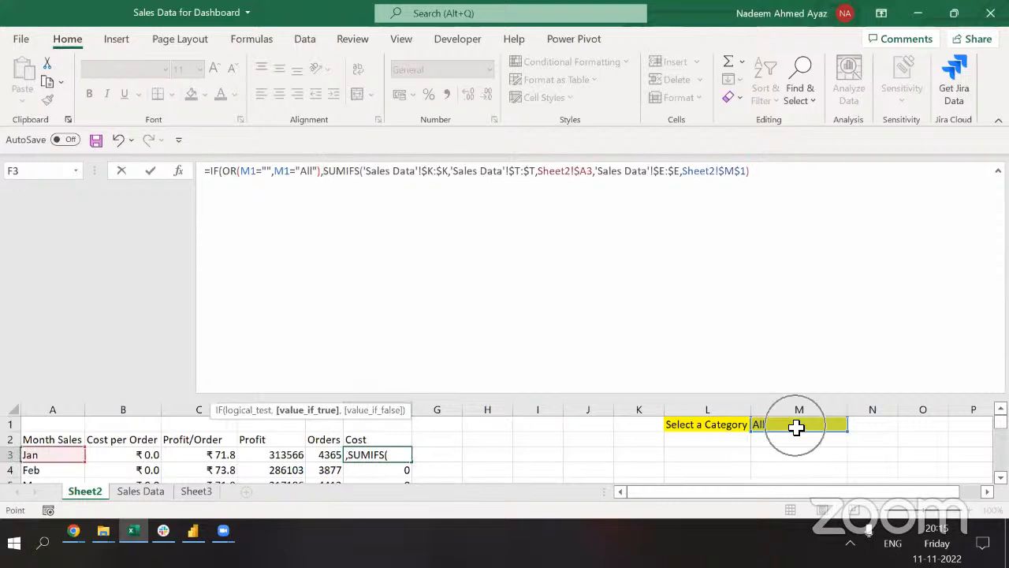
Duplicate the SUMIFS in F3 as the IF's second branch, separated by a comma.
{"action": "left_click", "coordinate": [773, 185], "text": "shift"}
{"action": "key", "text": "ctrl+c"}
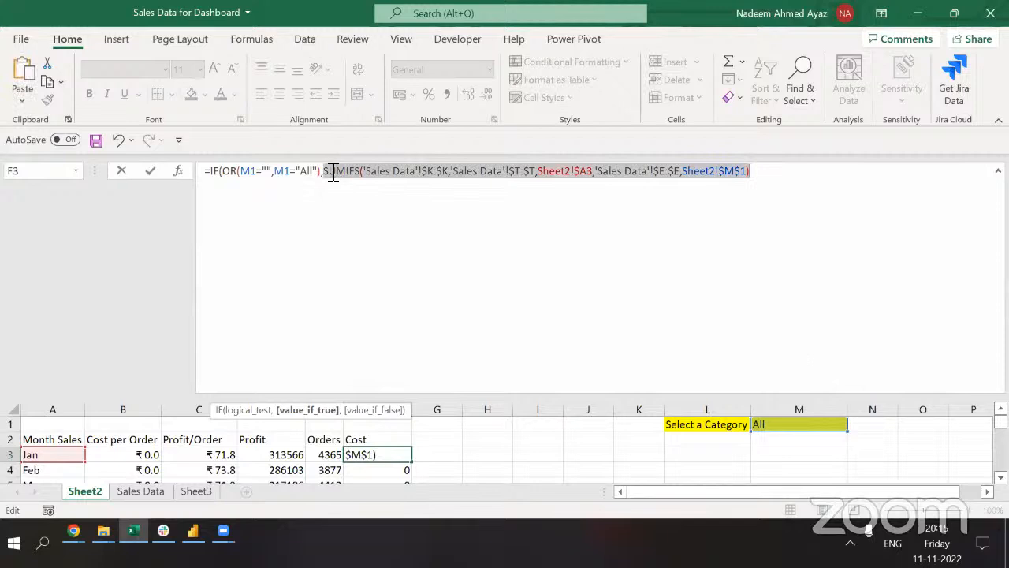
{"action": "left_click", "coordinate": [334, 175]}
{"action": "key", "text": "ctrl+v"}
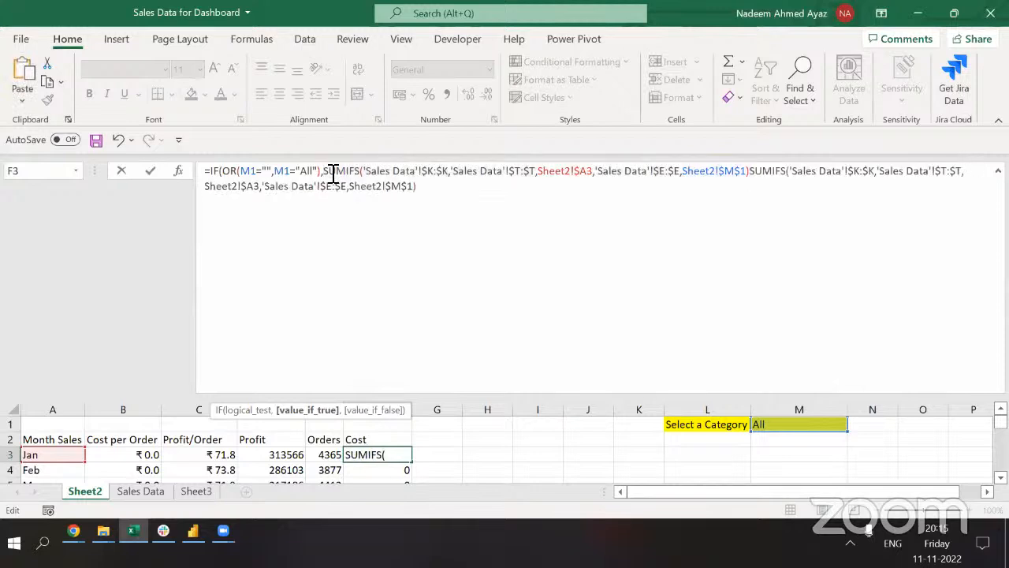
{"action": "type", "text": ","}
Remove the category range and its M1 criterion from the first SUMIFS in F3, and close the IF formula.
{"action": "key", "text": "Left"}
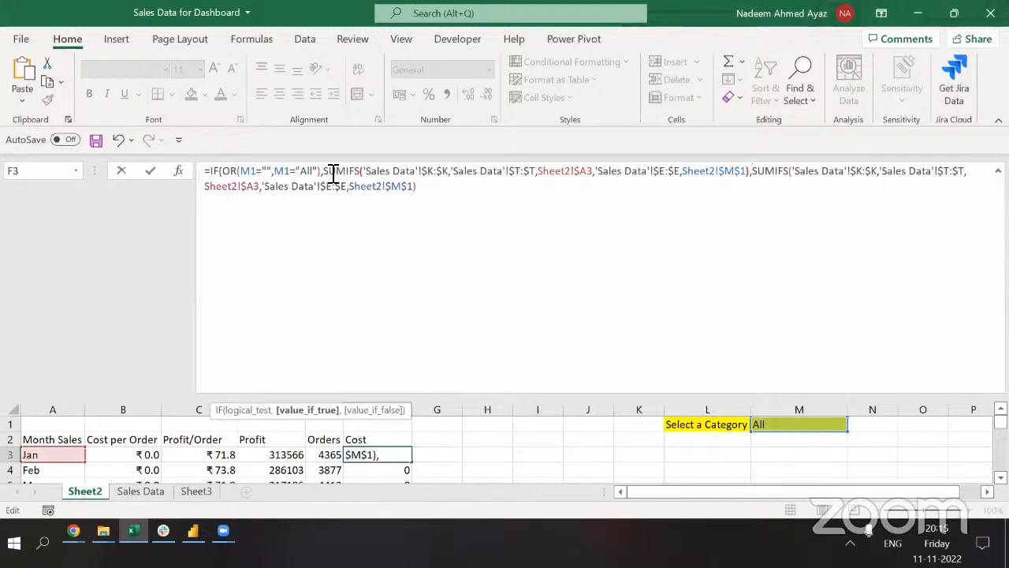
{"action": "key", "text": "BackSpace"}
{"action": "key", "text": "BackSpace"}
{"action": "key", "text": "BackSpace"}
{"action": "key", "text": "BackSpace"}
{"action": "key", "text": "BackSpace"}
{"action": "key", "text": "BackSpace"}
{"action": "key", "text": "BackSpace"}
{"action": "key", "text": "BackSpace"}
{"action": "key", "text": "BackSpace"}
{"action": "key", "text": "BackSpace"}
{"action": "key", "text": "BackSpace"}
{"action": "key", "text": "BackSpace"}
{"action": "key", "text": "BackSpace"}
{"action": "key", "text": "BackSpace"}
{"action": "key", "text": "BackSpace"}
{"action": "key", "text": "BackSpace"}
{"action": "key", "text": "BackSpace"}
{"action": "key", "text": "BackSpace"}
{"action": "key", "text": "BackSpace"}
{"action": "key", "text": "BackSpace"}
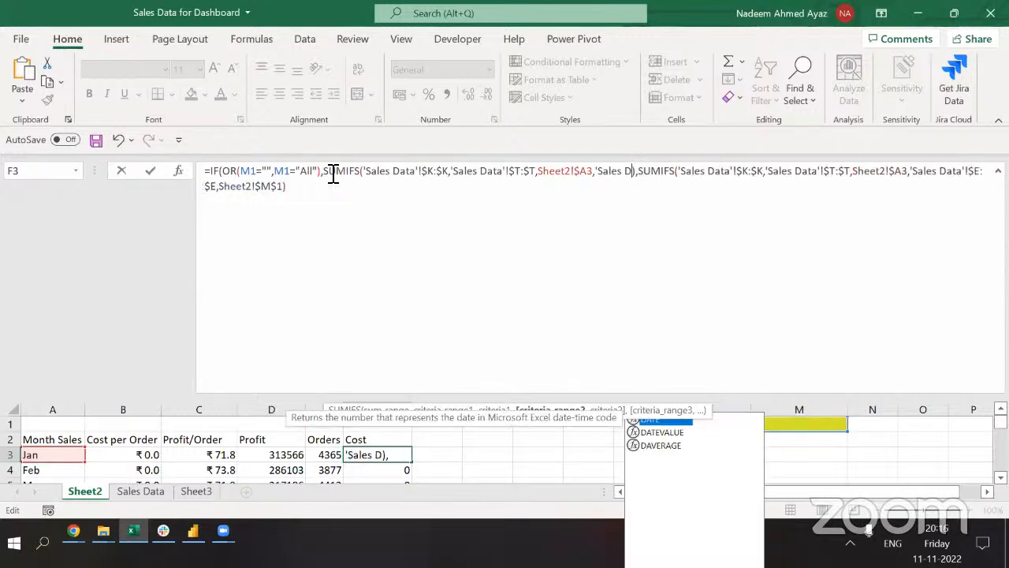
{"action": "key", "text": "BackSpace"}
{"action": "key", "text": "BackSpace"}
{"action": "key", "text": "BackSpace"}
{"action": "key", "text": "BackSpace"}
{"action": "key", "text": "BackSpace"}
{"action": "key", "text": "BackSpace"}
{"action": "key", "text": "BackSpace"}
{"action": "key", "text": "BackSpace"}
{"action": "key", "text": "BackSpace"}
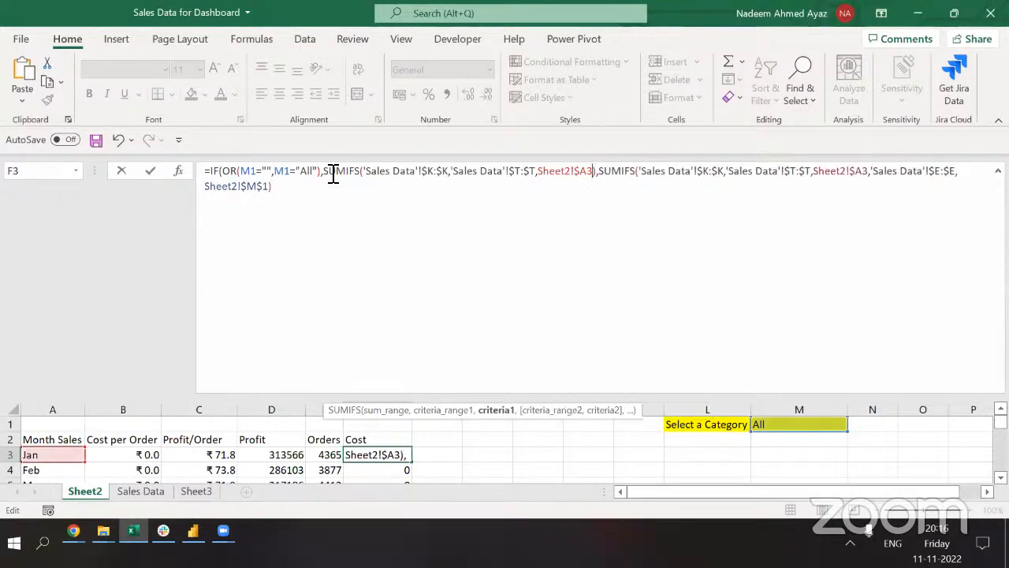
{"action": "key", "text": "End"}
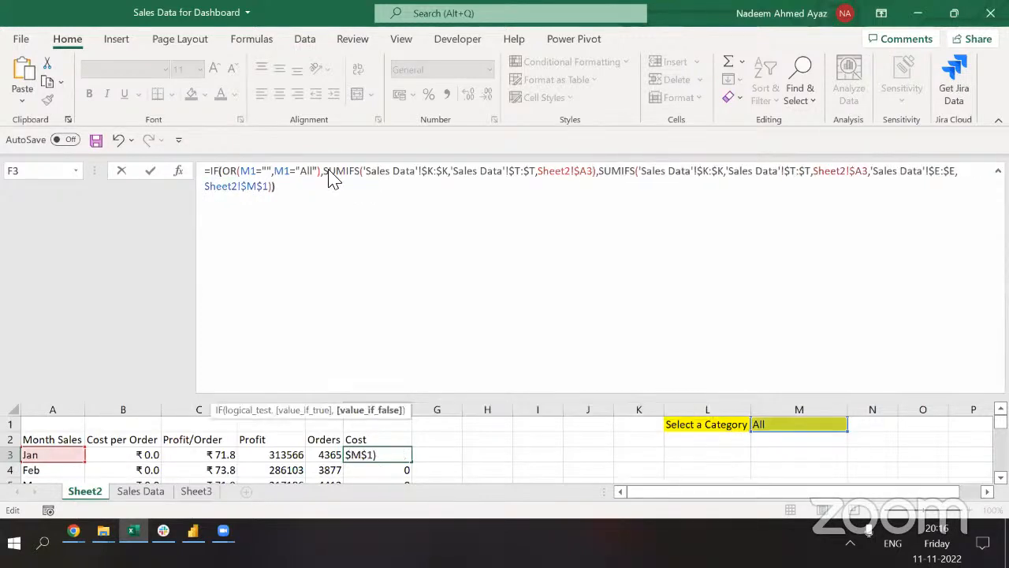
Make both M1 references in the OR test of F3 absolute as $M$1 and commit the formula.
{"action": "left_click", "coordinate": [289, 166]}
{"action": "key", "text": "F4"}
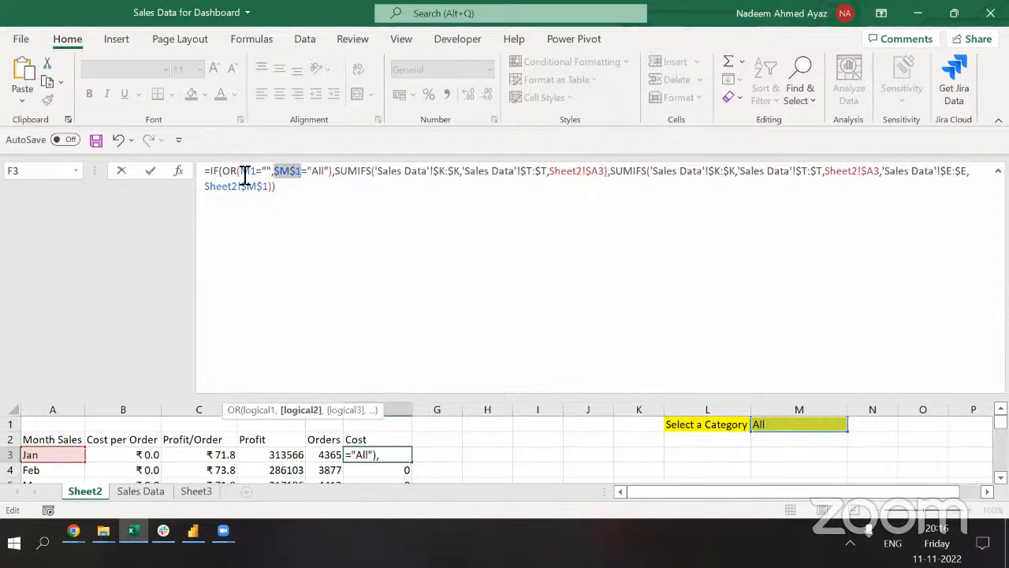
{"action": "left_click", "coordinate": [245, 172]}
{"action": "key", "text": "F4"}
{"action": "key", "text": "ctrl+Return"}
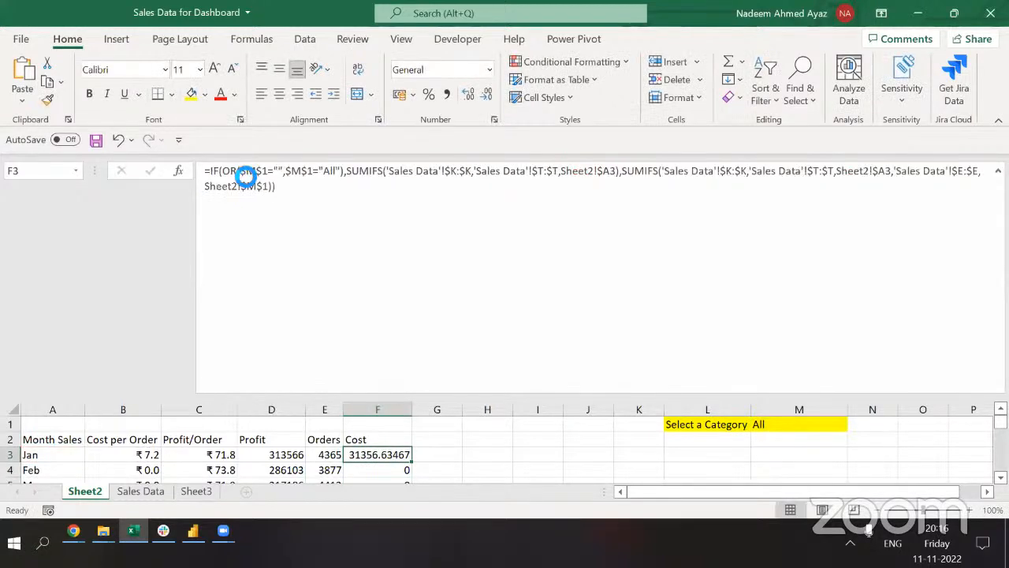
Copy the January Cost formula from F3 down the Cost column through December and collapse the formula bar.
{"action": "key", "text": "ctrl+c"}
{"action": "key", "text": "ctrl+shift+Down"}
{"action": "key", "text": "ctrl+v"}
{"action": "key", "text": "ctrl+shift+u"}
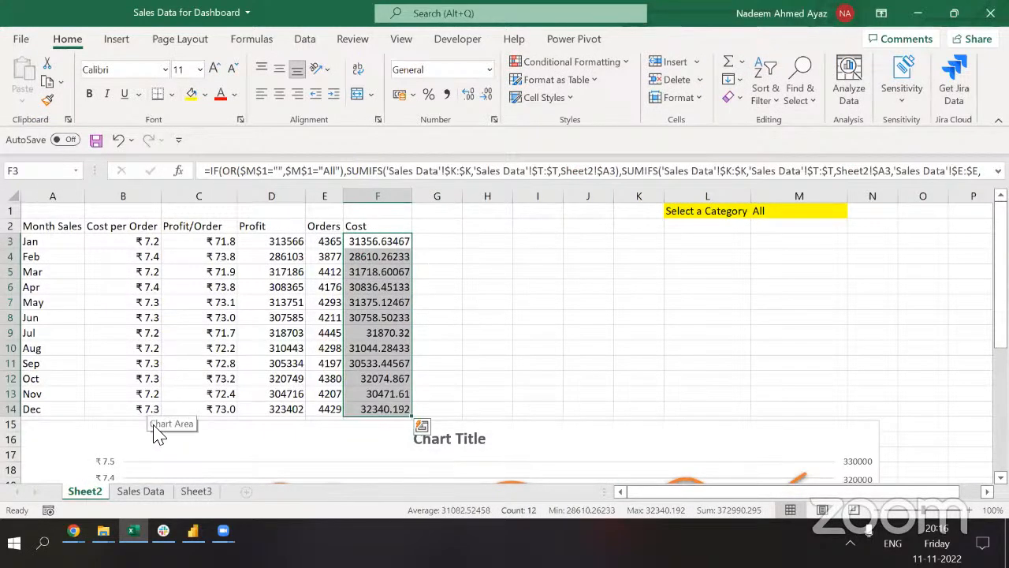
Move the chart up over the monthly table to just below row 1 and set the category selector to Auto & Accessories.
{"action": "left_click_drag", "start_coordinate": [235, 434], "coordinate": [226, 232]}
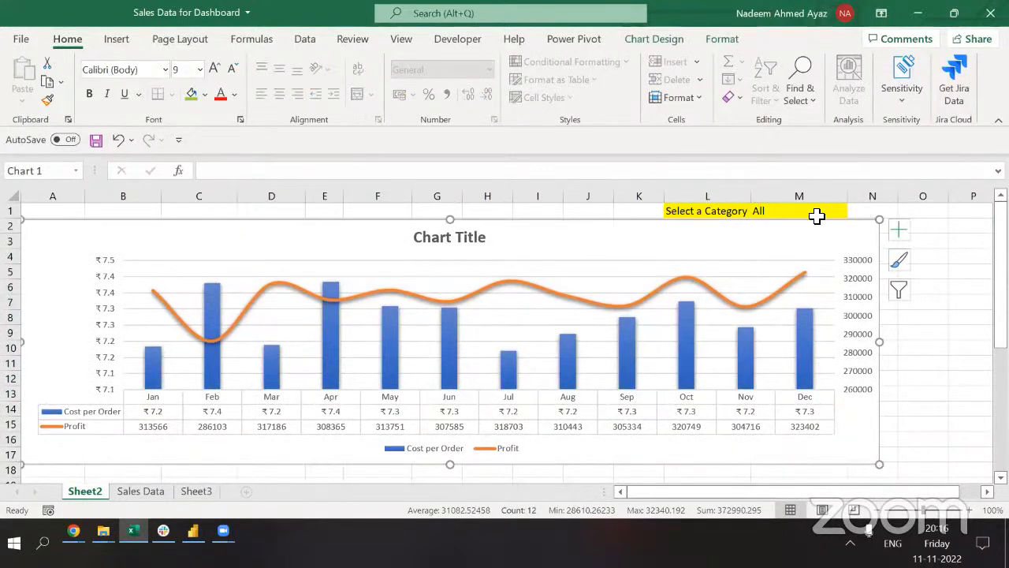
{"action": "left_click", "coordinate": [815, 212]}
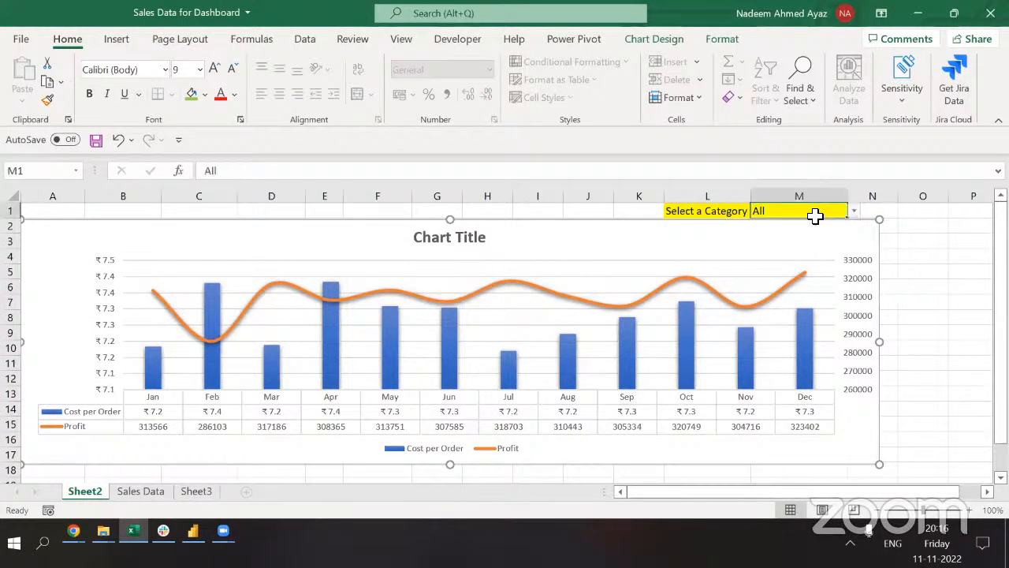
{"action": "left_click", "coordinate": [855, 212]}
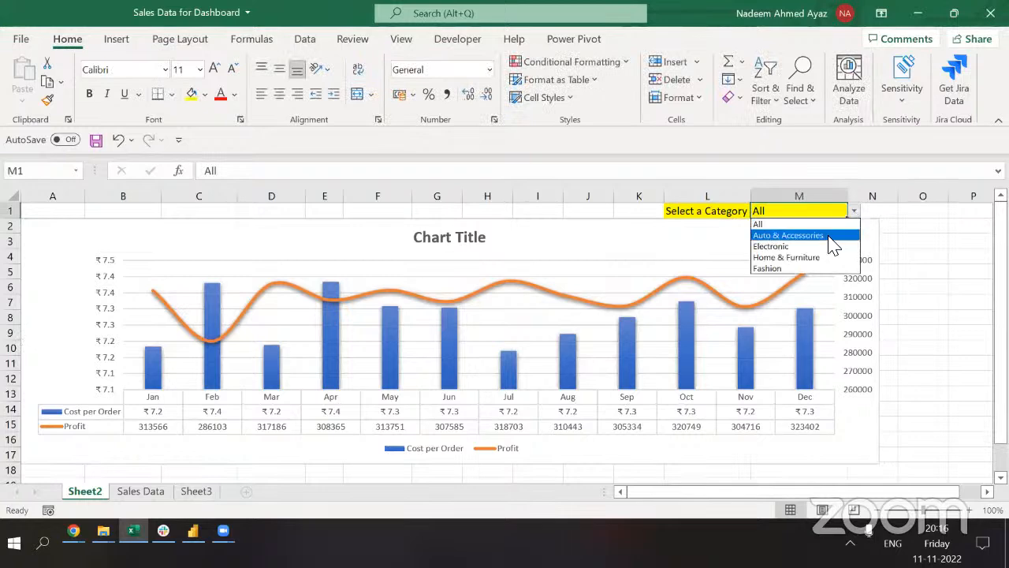
{"action": "left_click", "coordinate": [832, 233]}
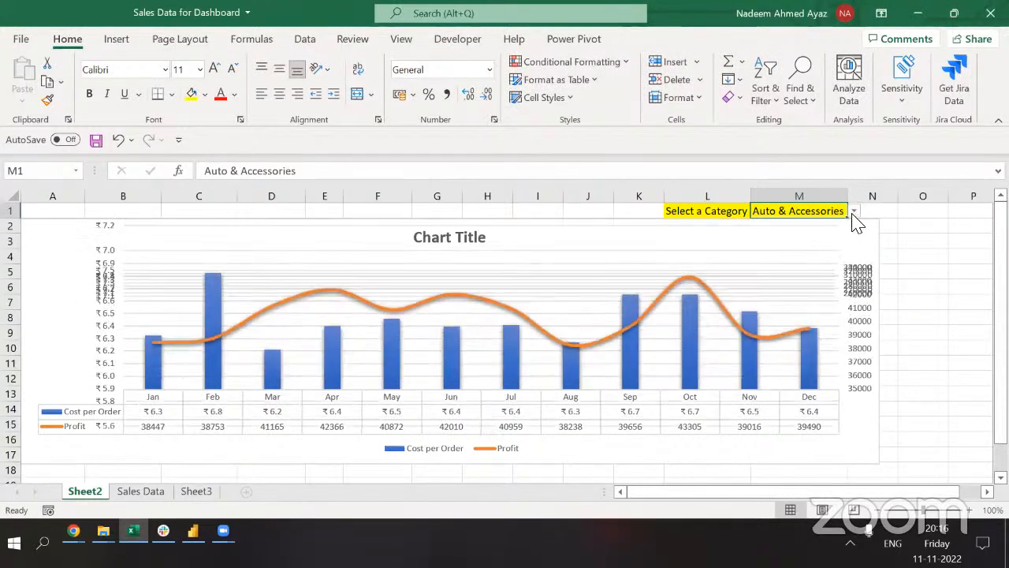
Test the chart by switching the category selector through Electronic, Home & Furniture and Fashion, and finally clearing it.
{"action": "left_click", "coordinate": [854, 212]}
{"action": "left_click", "coordinate": [822, 249]}
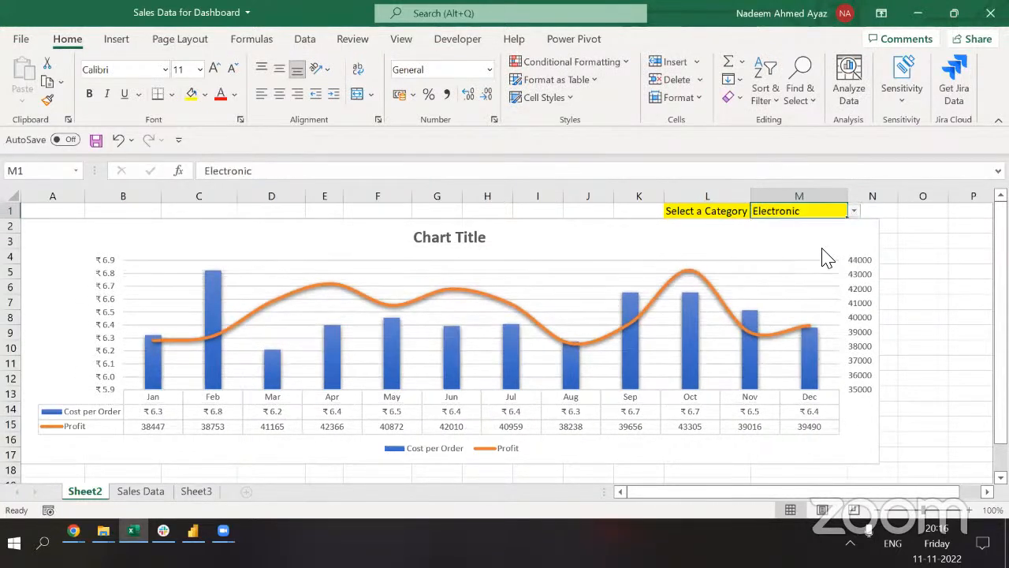
{"action": "left_click", "coordinate": [855, 212]}
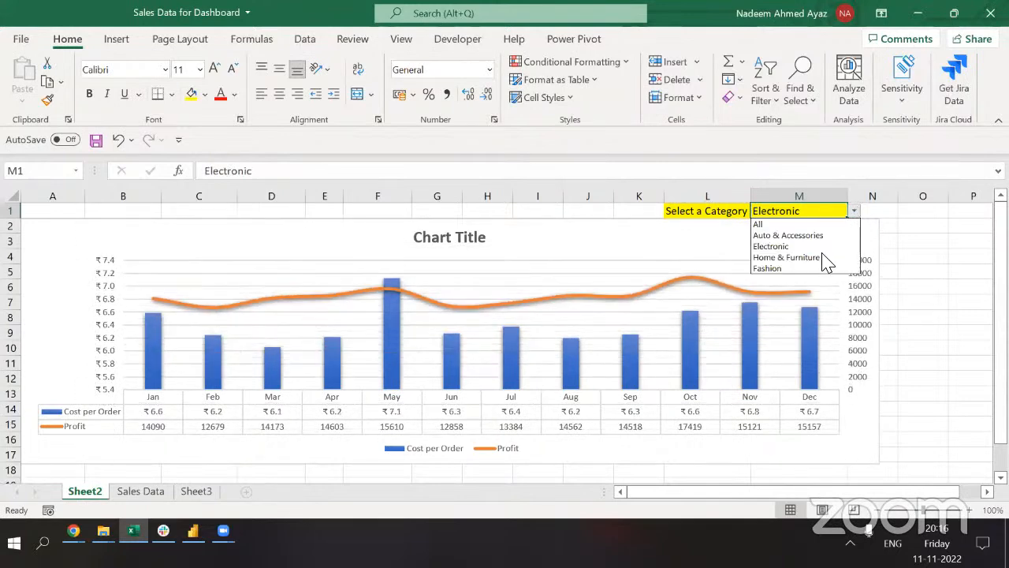
{"action": "left_click", "coordinate": [824, 258]}
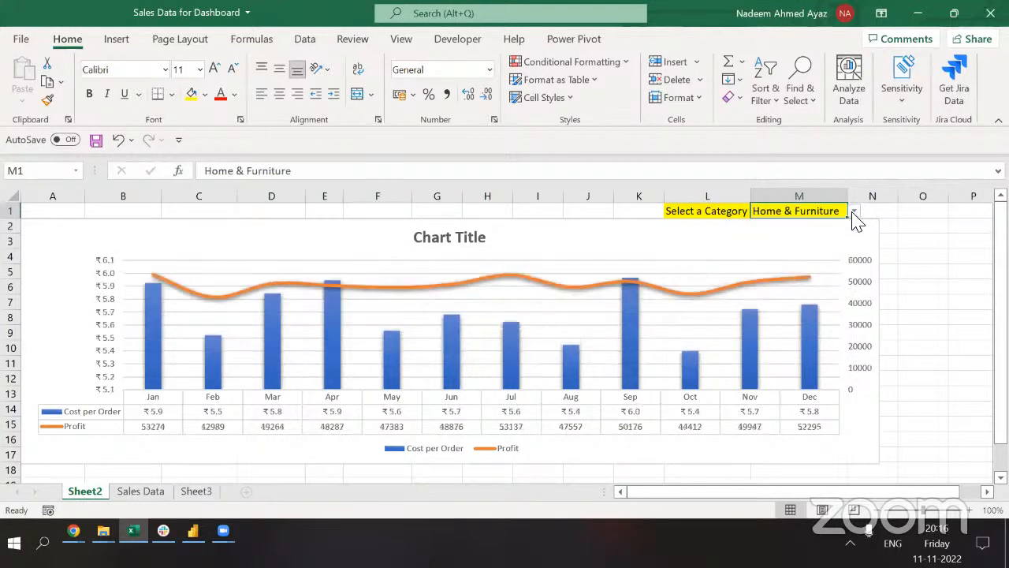
{"action": "left_click", "coordinate": [855, 213]}
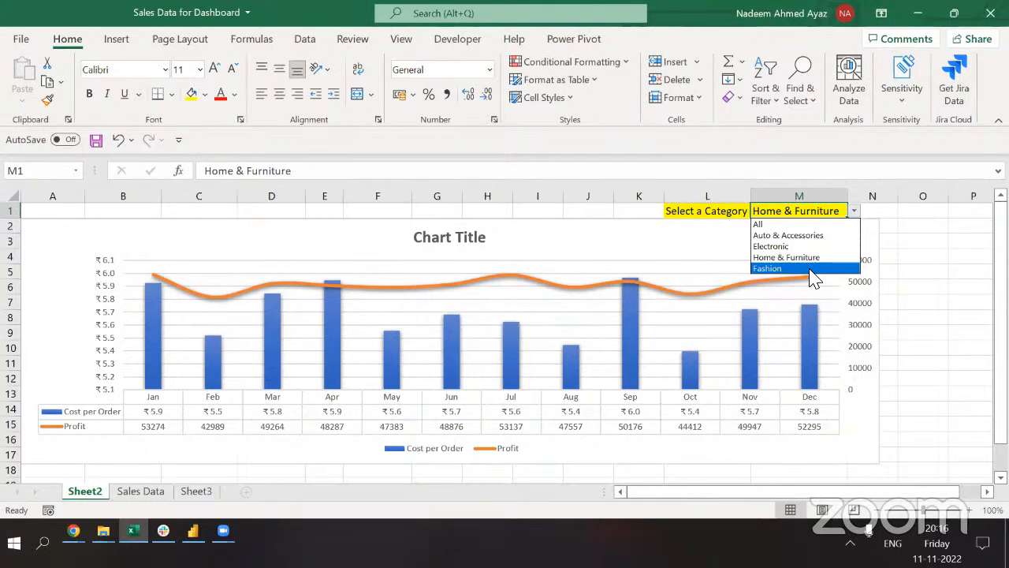
{"action": "left_click", "coordinate": [812, 269]}
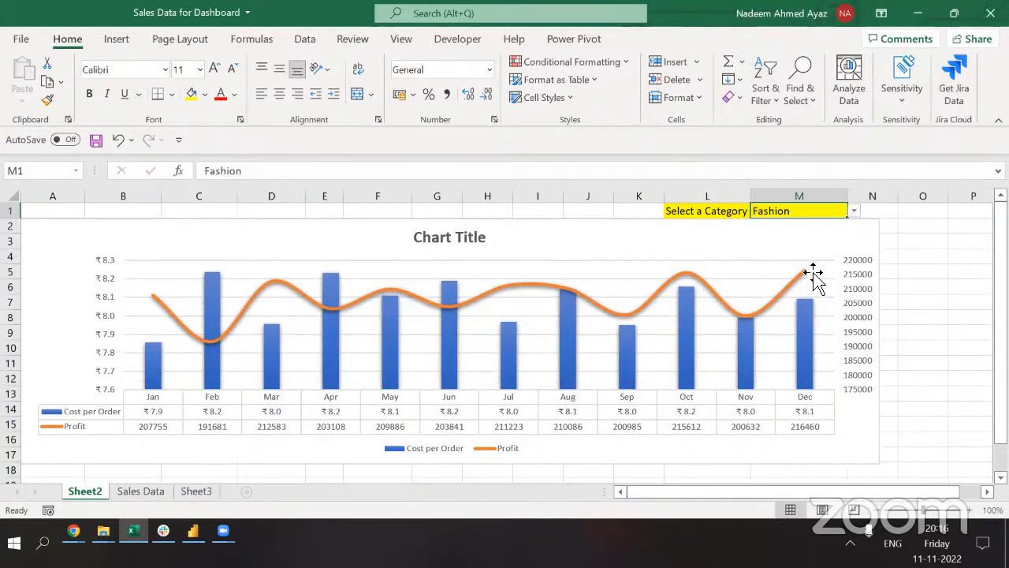
{"action": "key", "text": "Delete"}
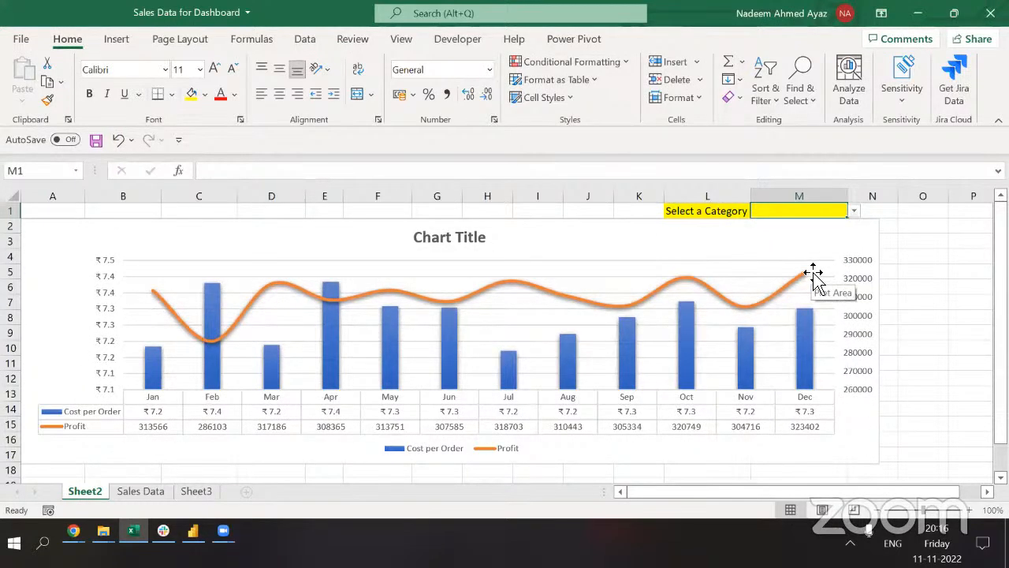
Move the chart down off the upper table rows and examine the first SUMIFS in the March Cost formula in F5.
{"action": "left_click", "coordinate": [545, 336]}
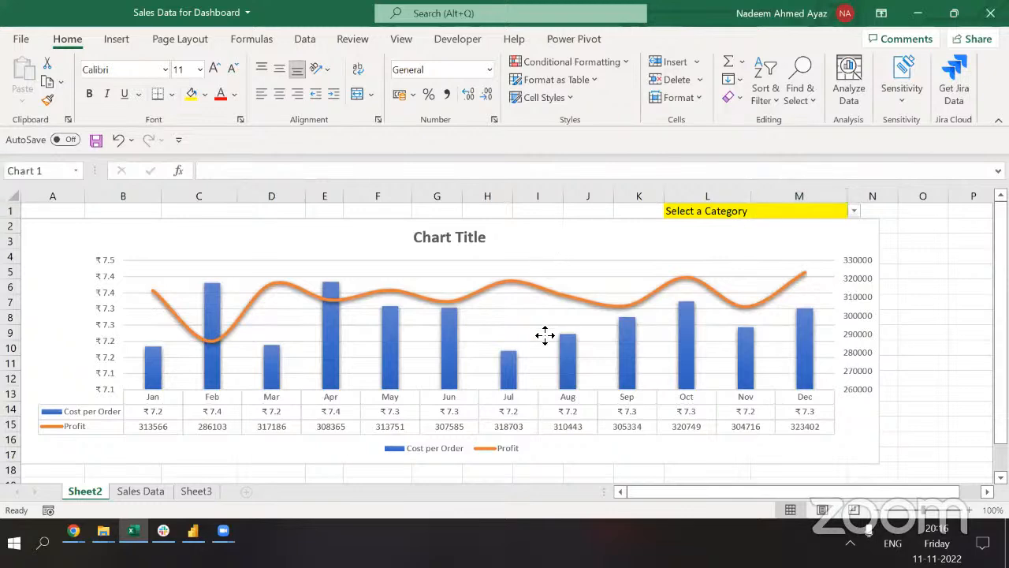
{"action": "left_click_drag", "start_coordinate": [545, 336], "coordinate": [524, 478]}
{"action": "left_click", "coordinate": [366, 276]}
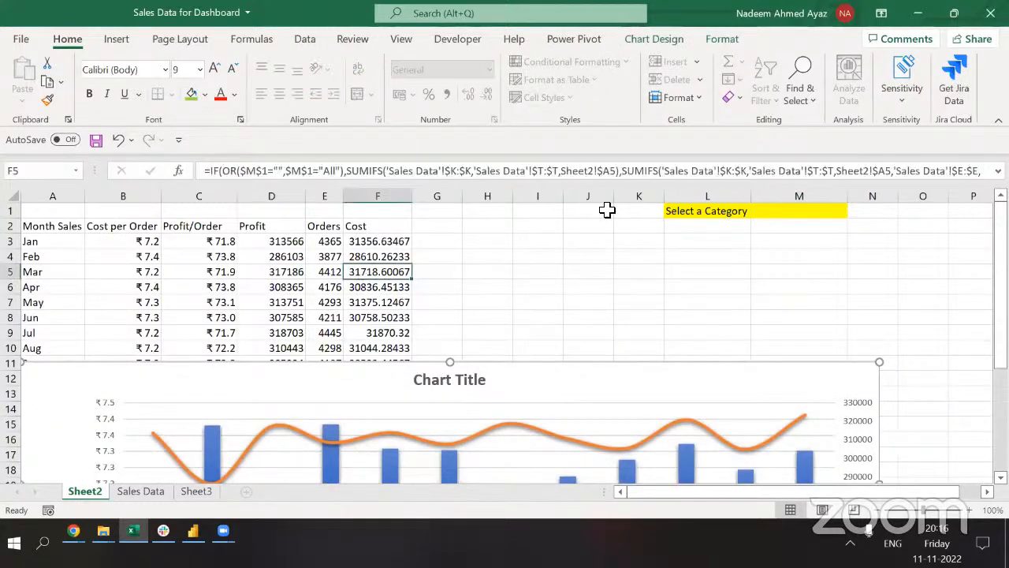
{"action": "double_click", "coordinate": [381, 277]}
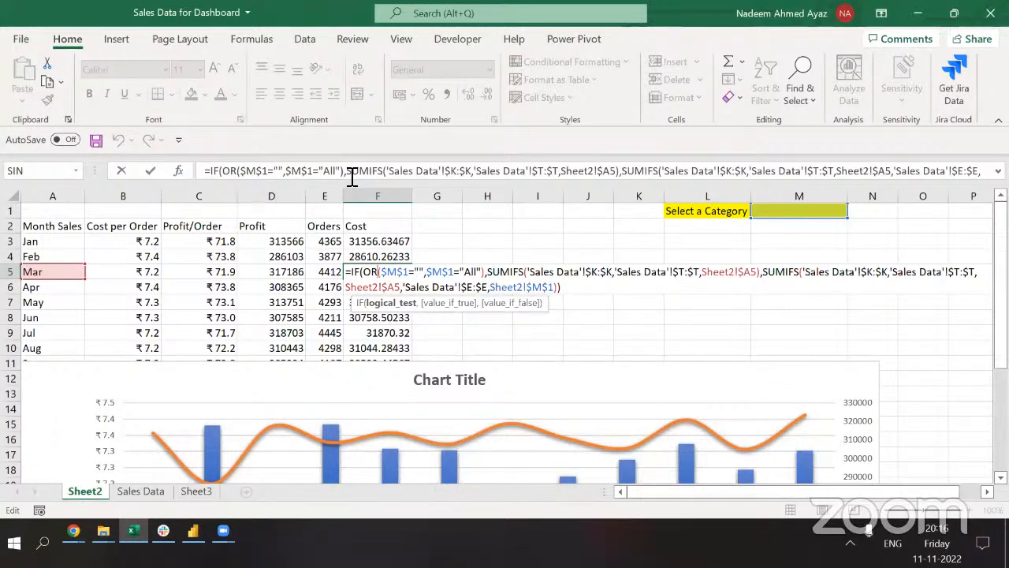
{"action": "left_click_drag", "start_coordinate": [352, 177], "coordinate": [622, 177]}
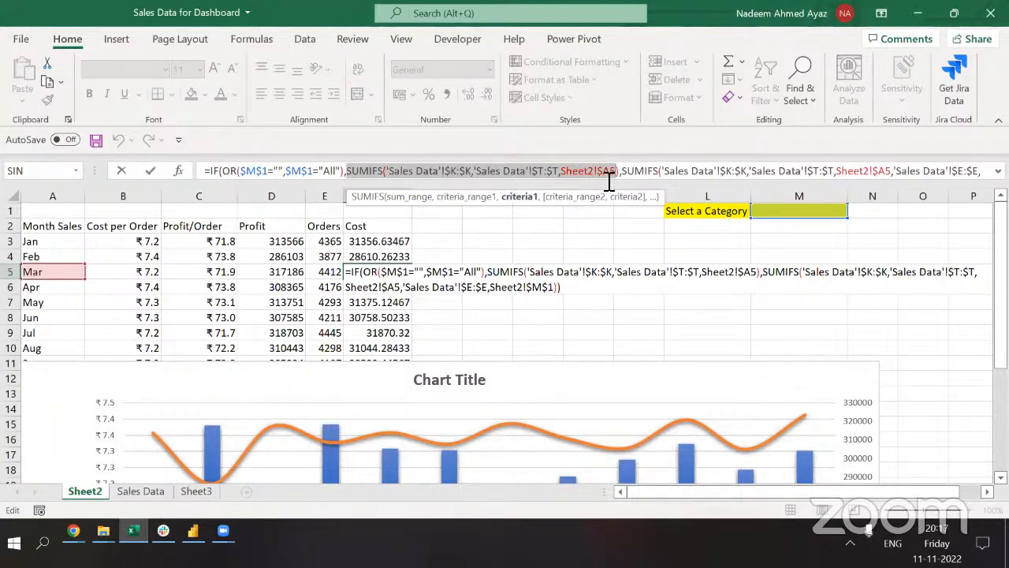
{"action": "key", "text": "Escape"}
{"action": "key", "text": "Left"}
{"action": "key", "text": "Left"}
{"action": "key", "text": "Left"}
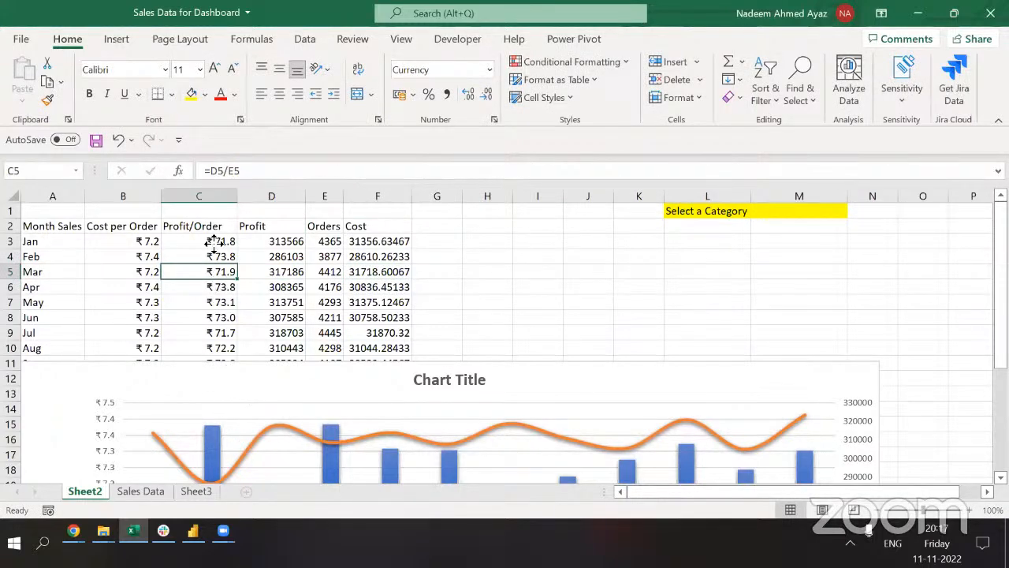
Move the chart back up to just below row 1 and set the category selector to Fashion.
{"action": "left_click_drag", "start_coordinate": [214, 244], "coordinate": [210, 234]}
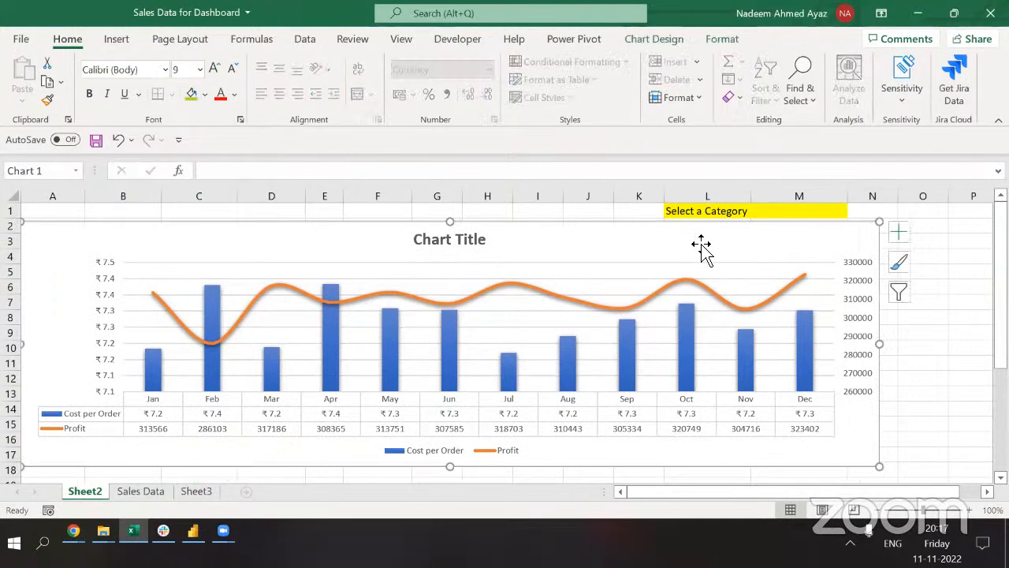
{"action": "left_click", "coordinate": [762, 210]}
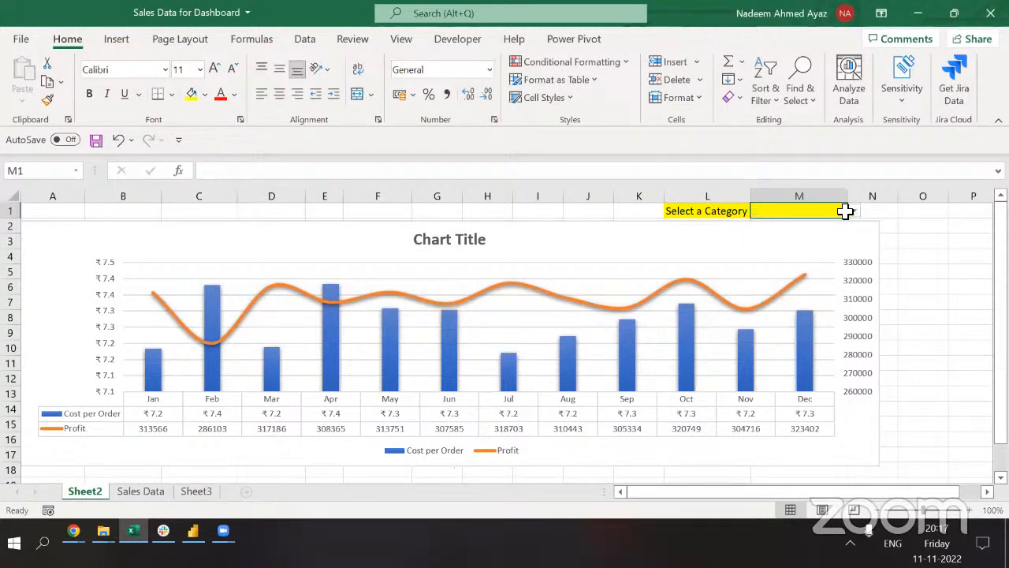
{"action": "left_click", "coordinate": [855, 211]}
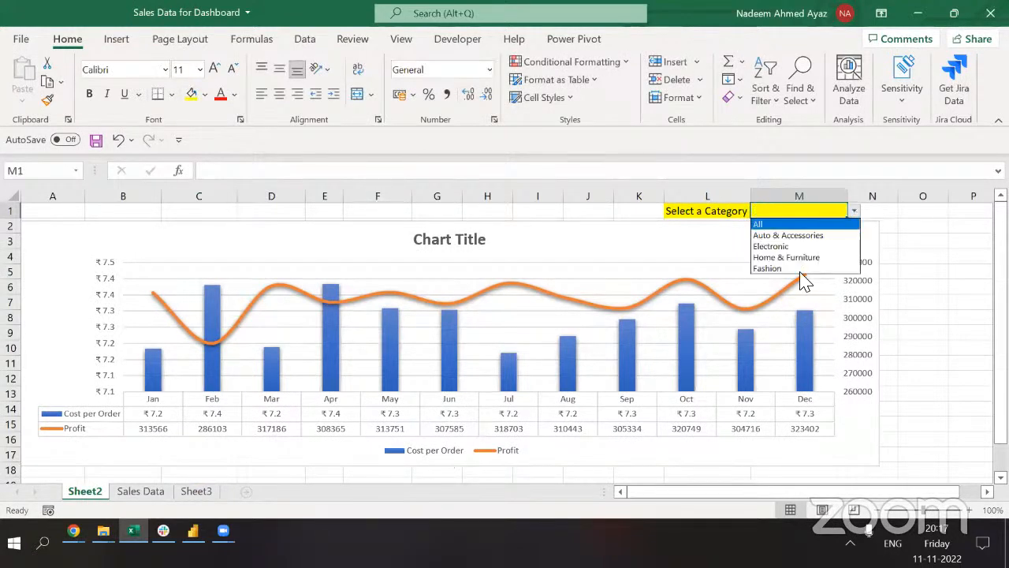
{"action": "left_click", "coordinate": [802, 269]}
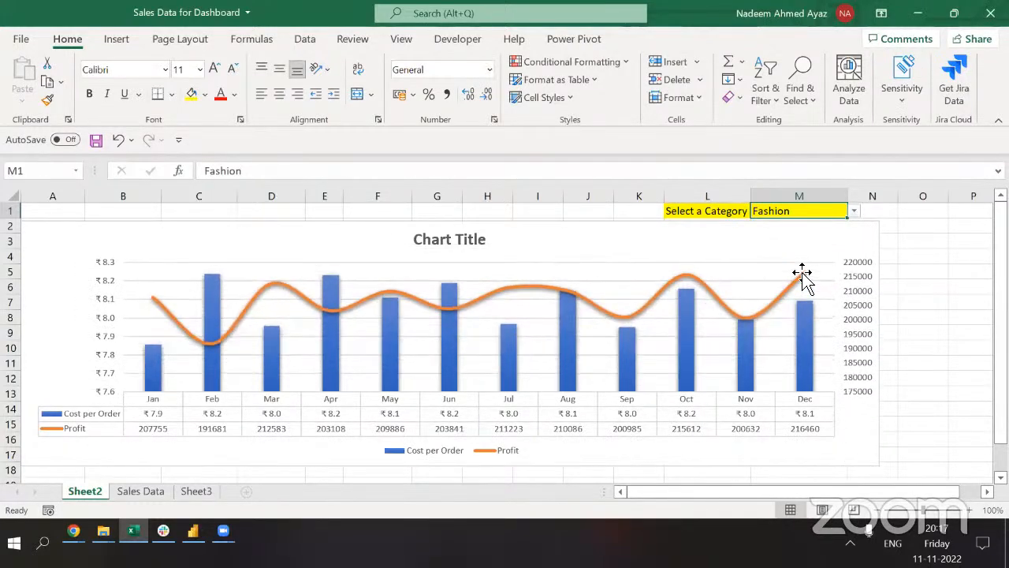
Delete the horizontal gridlines from the chart.
{"action": "left_click", "coordinate": [661, 325]}
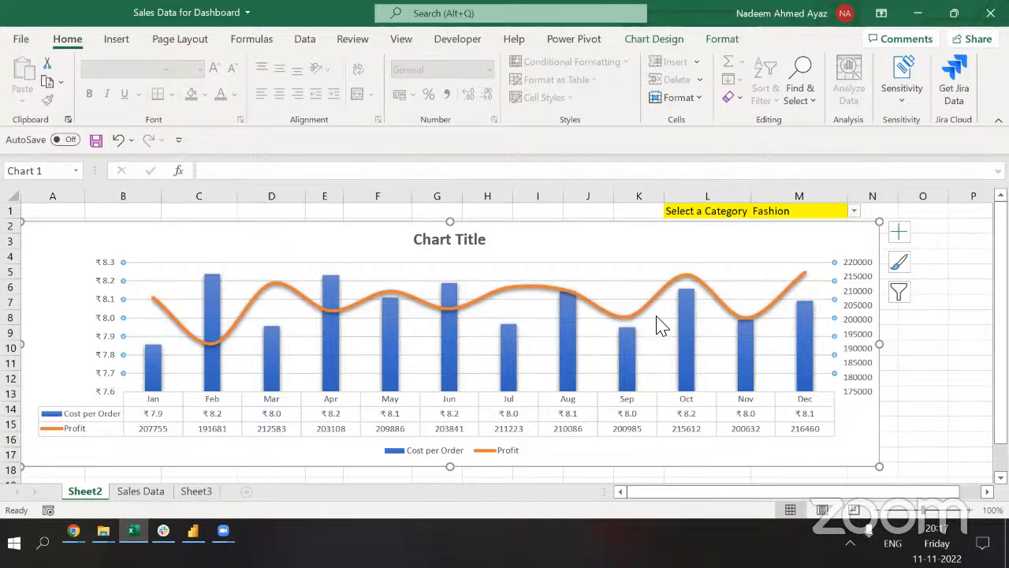
{"action": "left_click", "coordinate": [661, 323]}
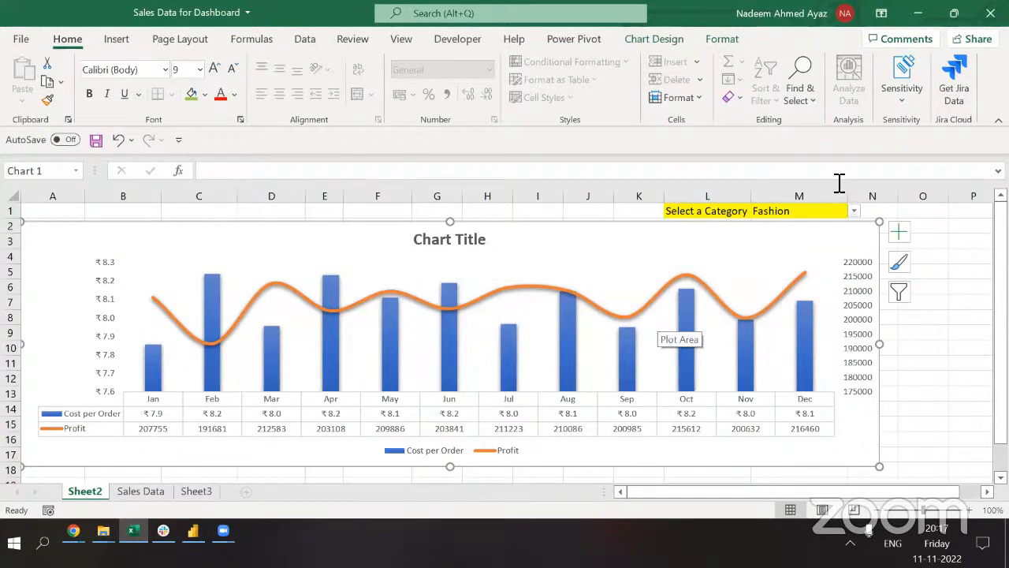
{"action": "left_click", "coordinate": [881, 215]}
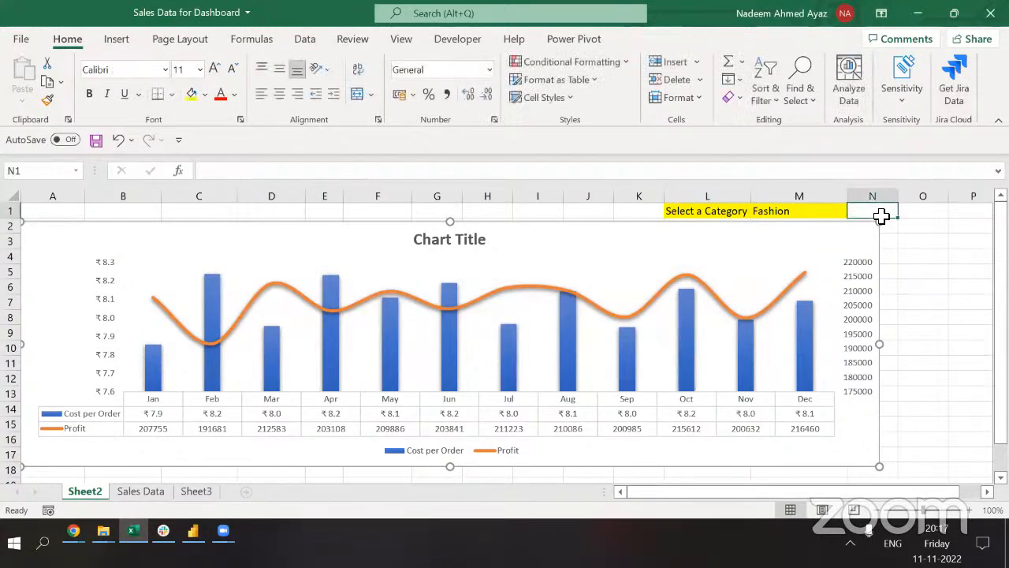
Switch the category selector in M1 to Auto & Accessories, to Home & Furniture, and back to All.
{"action": "left_click", "coordinate": [825, 216]}
{"action": "left_click", "coordinate": [853, 211]}
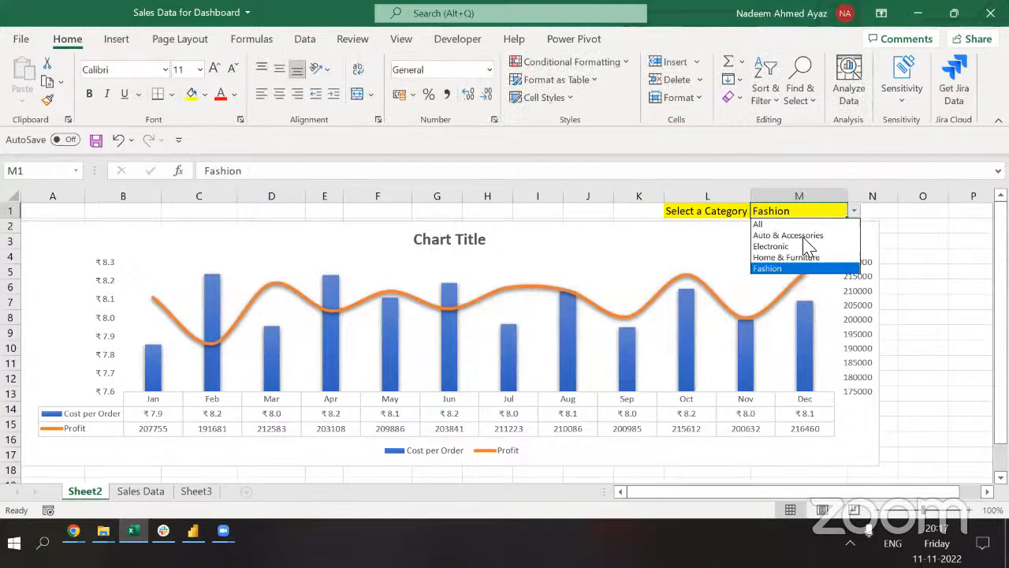
{"action": "left_click", "coordinate": [788, 235]}
{"action": "left_click", "coordinate": [821, 230]}
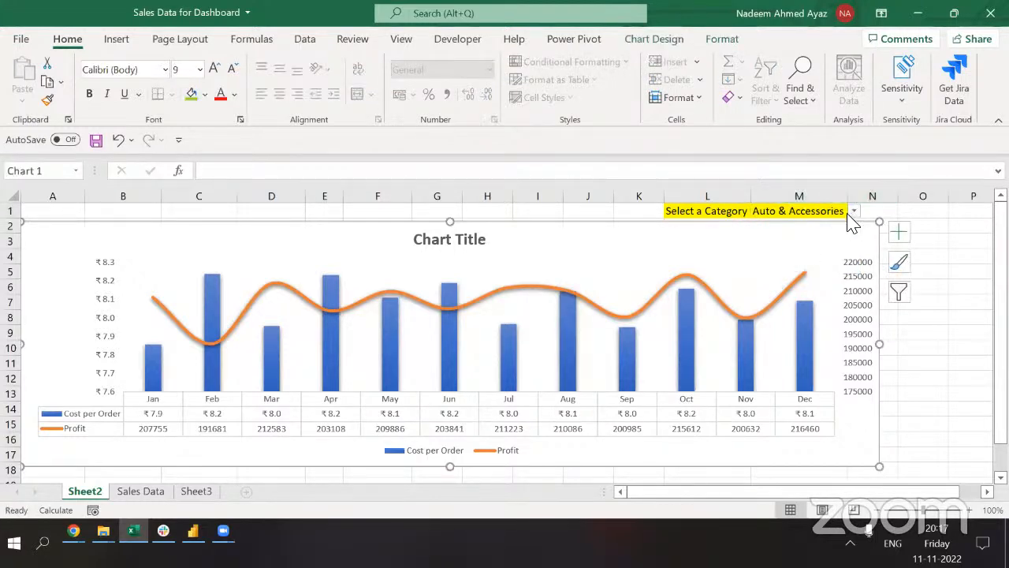
{"action": "left_click", "coordinate": [853, 211]}
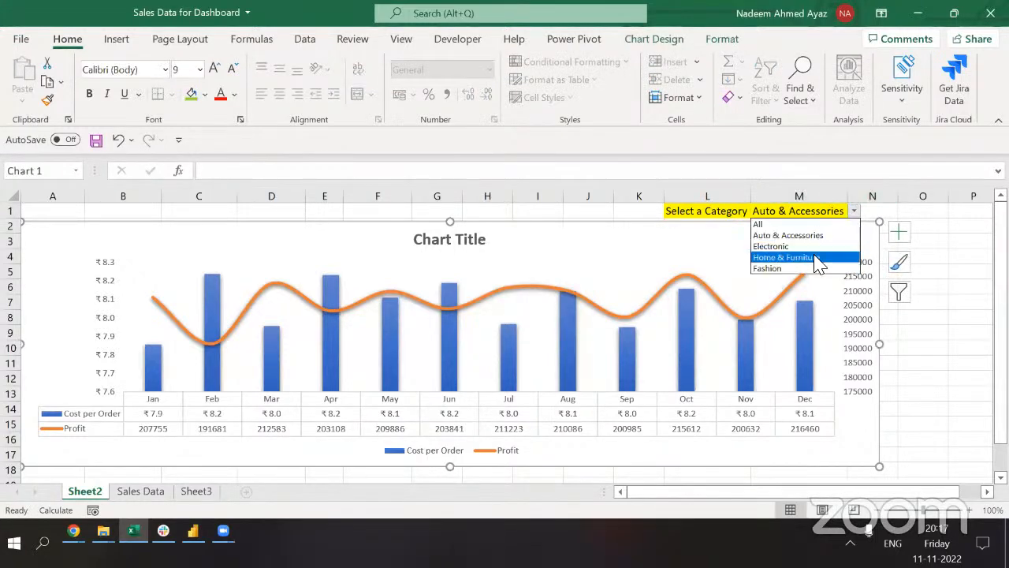
{"action": "left_click", "coordinate": [816, 258]}
{"action": "left_click", "coordinate": [851, 211]}
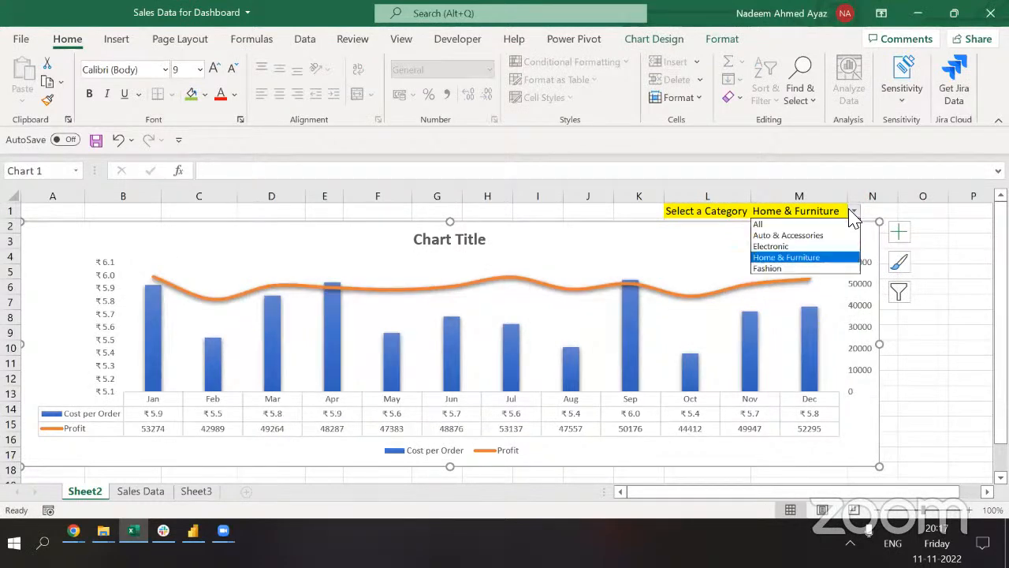
{"action": "left_click", "coordinate": [798, 225]}
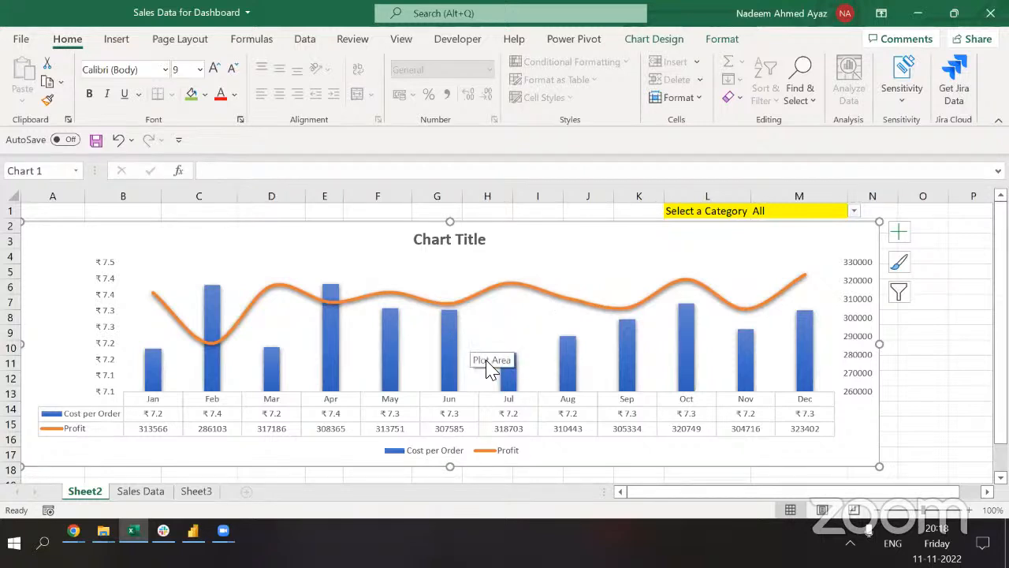
{"action": "left_click", "coordinate": [682, 211]}
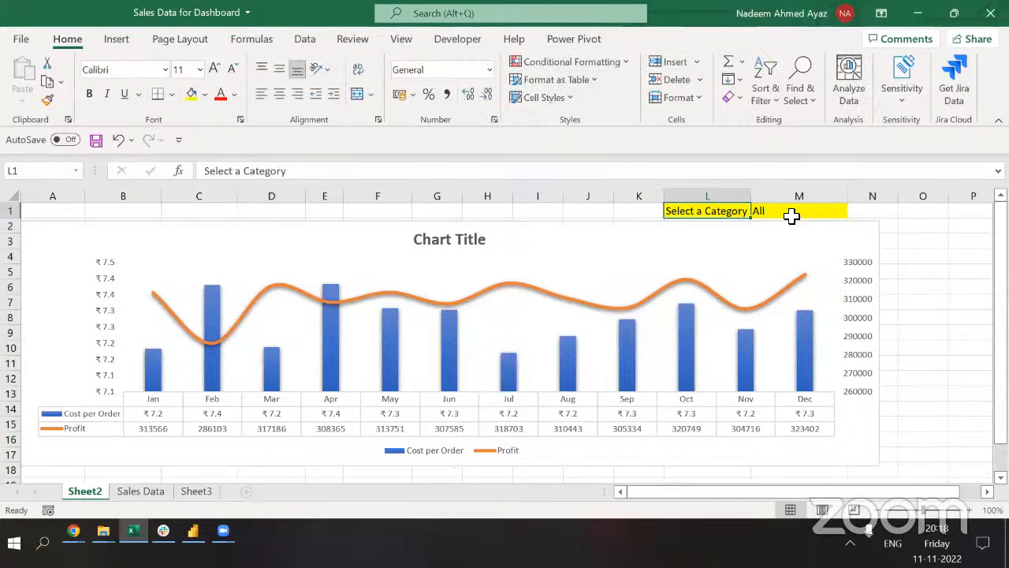
Switch the category selector in M1 to Home & Furniture, Fashion, Auto & Accessories, and back to Home & Furniture, checking the chart.
{"action": "left_click", "coordinate": [792, 214]}
{"action": "left_click", "coordinate": [854, 213]}
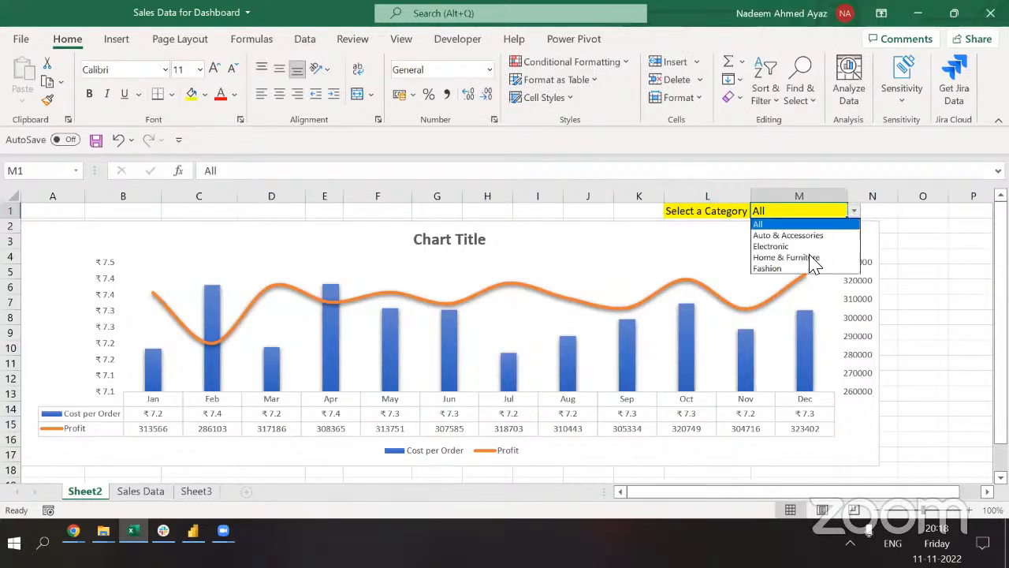
{"action": "left_click", "coordinate": [806, 258]}
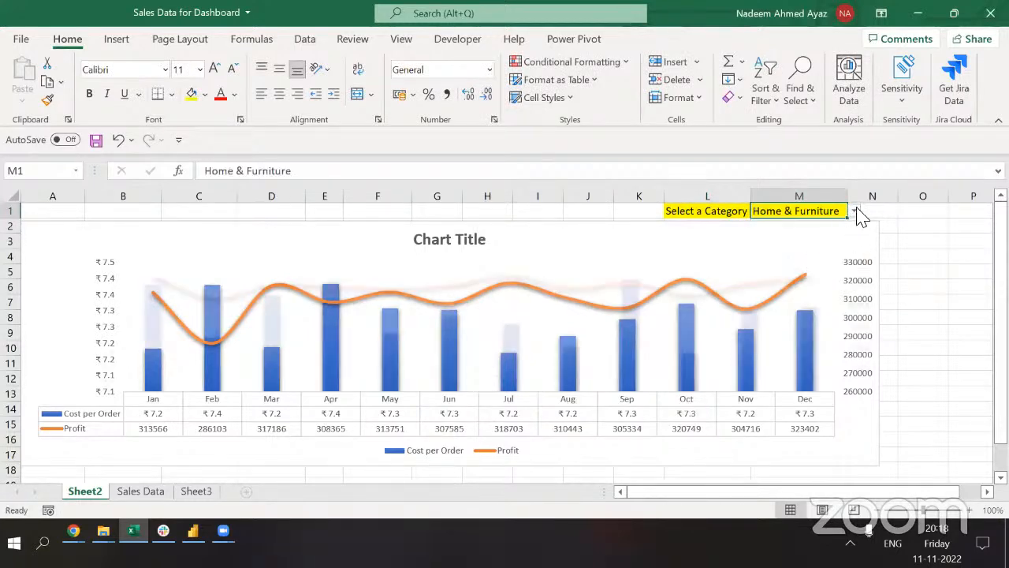
{"action": "left_click", "coordinate": [854, 212]}
{"action": "left_click", "coordinate": [797, 269]}
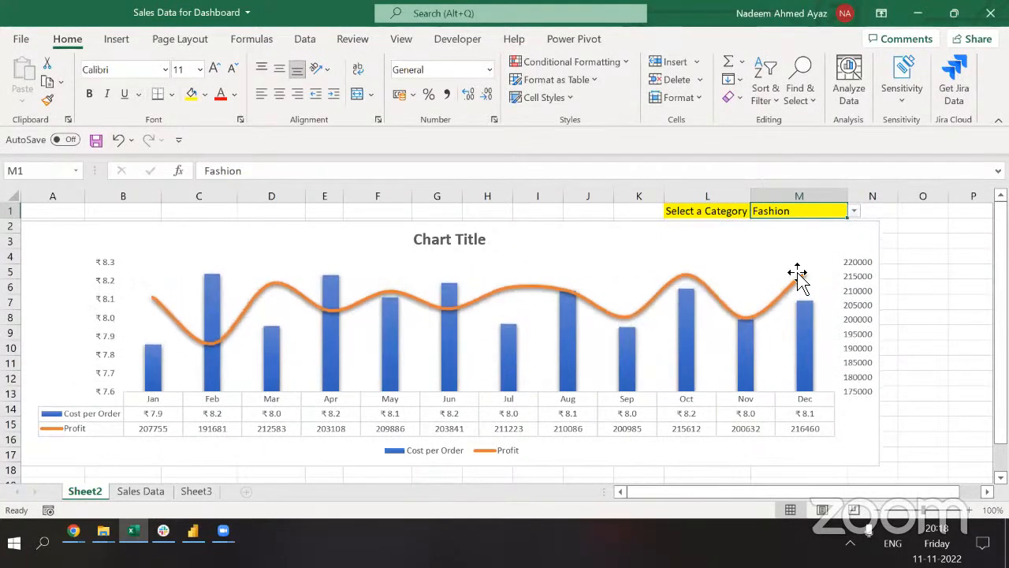
{"action": "left_click", "coordinate": [855, 212]}
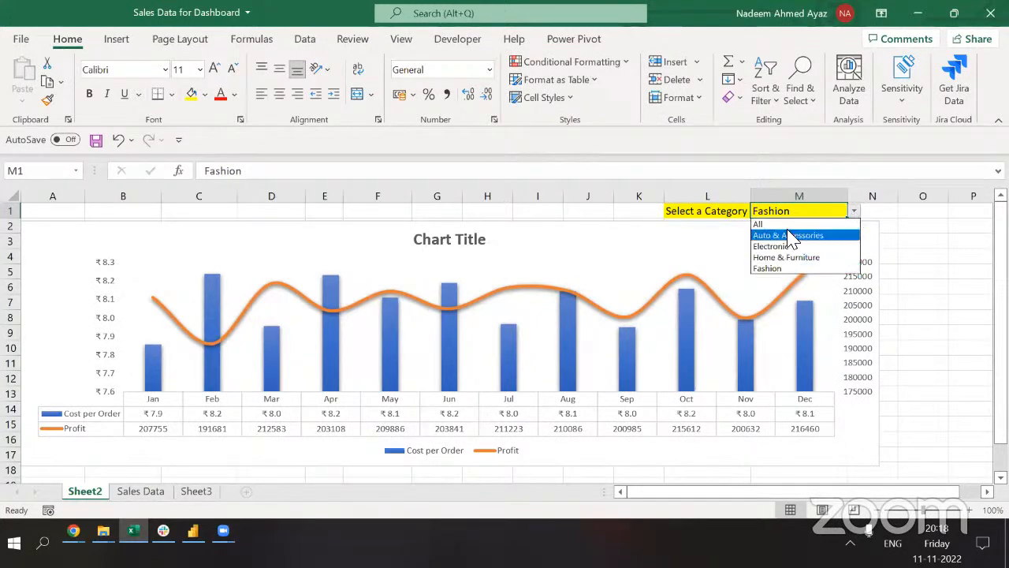
{"action": "left_click", "coordinate": [811, 235]}
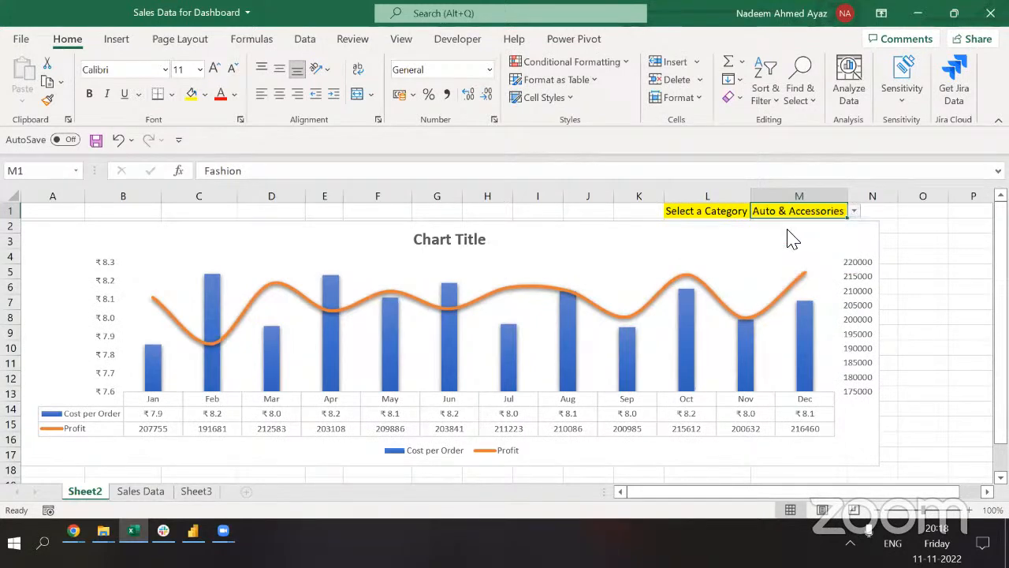
{"action": "left_click", "coordinate": [853, 211]}
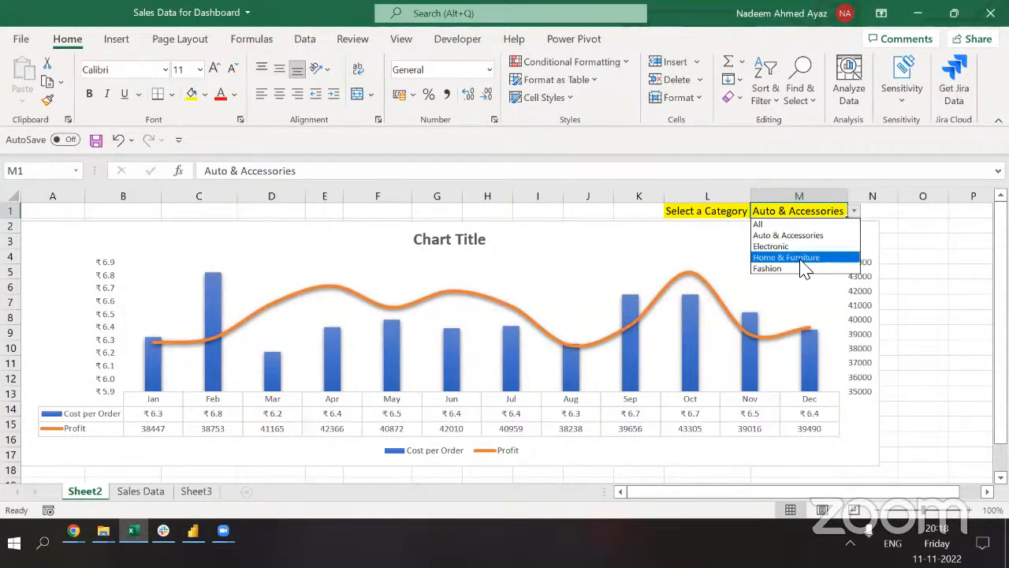
{"action": "left_click", "coordinate": [789, 257]}
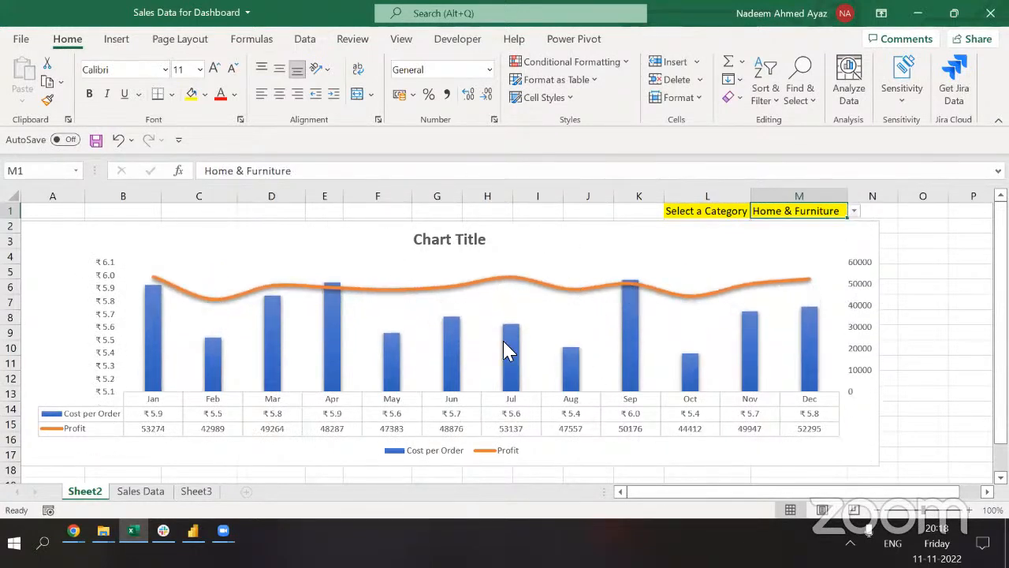
{"action": "mouse_move", "coordinate": [507, 351]}
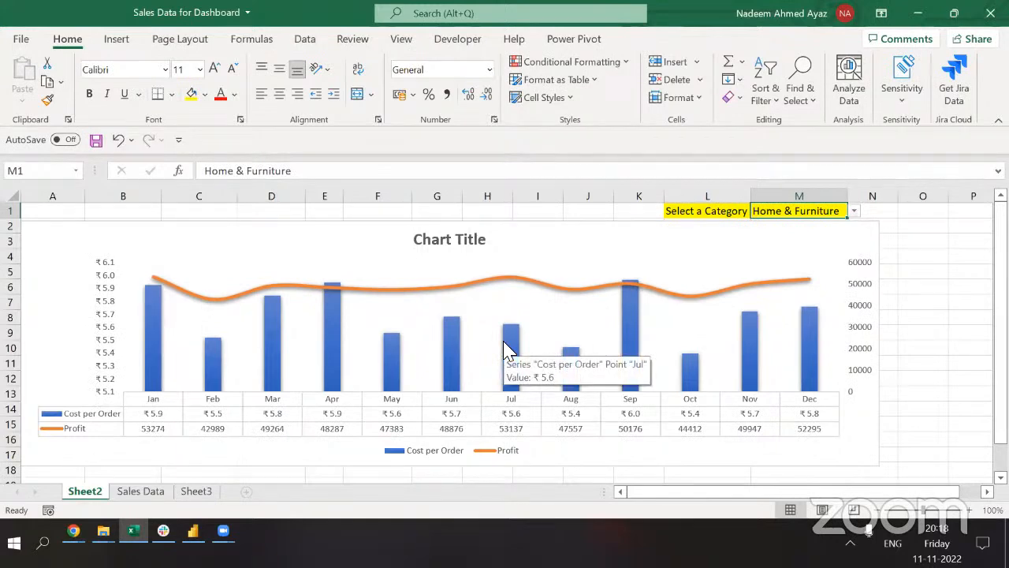
Rename the Sheet2 worksheet as Man.
{"action": "double_click", "coordinate": [100, 491]}
{"action": "type", "text": "Main"}
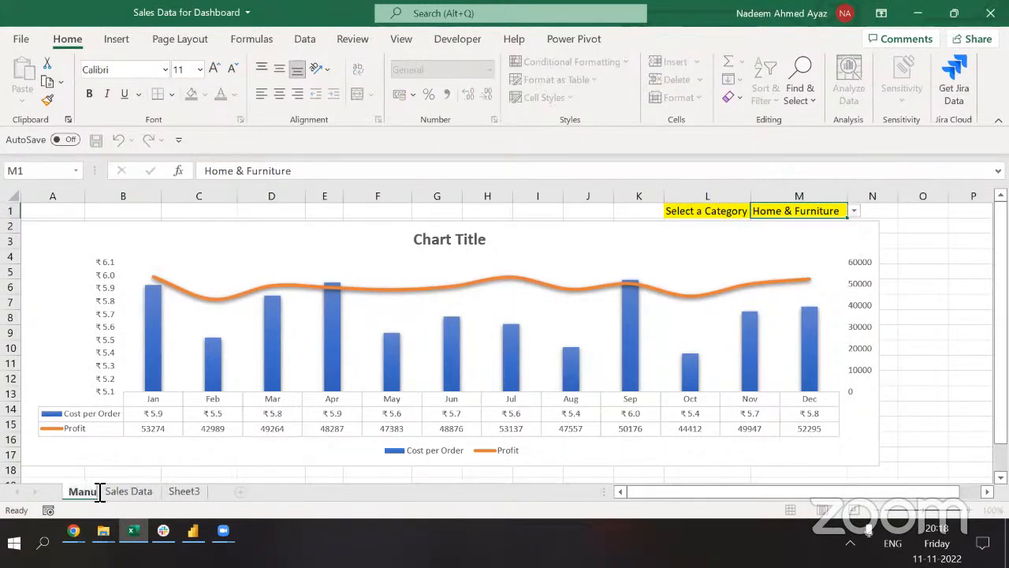
{"action": "key", "text": "Return"}
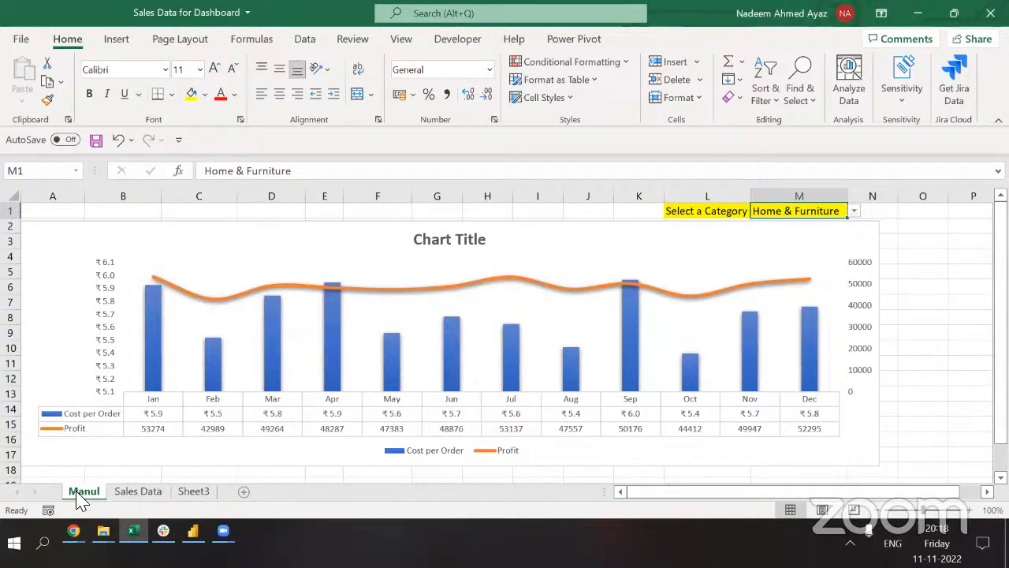
{"action": "double_click", "coordinate": [82, 492]}
{"action": "key", "text": "End"}
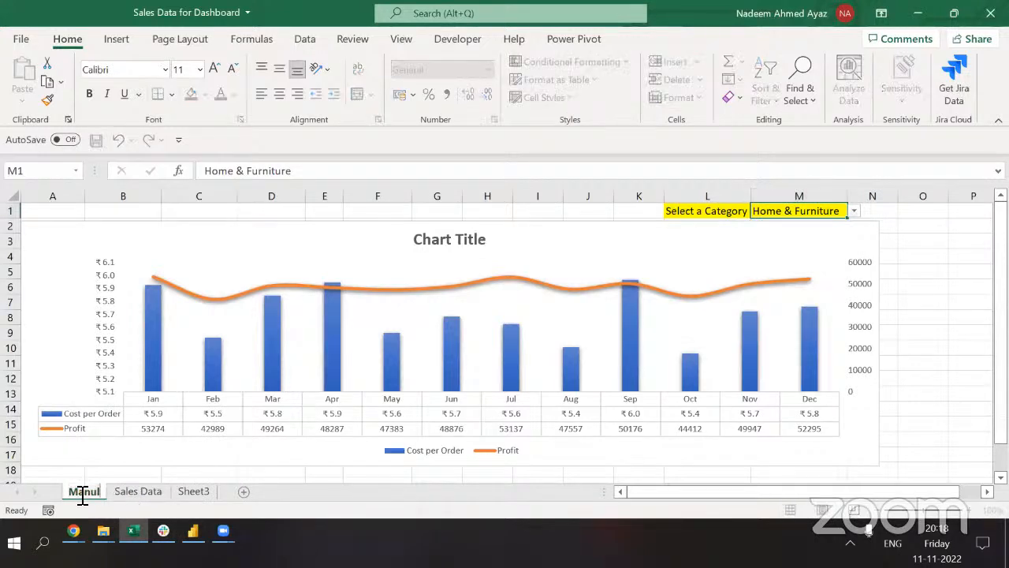
{"action": "key", "text": "BackSpace"}
{"action": "key", "text": "BackSpace"}
{"action": "key", "text": "BackSpace"}
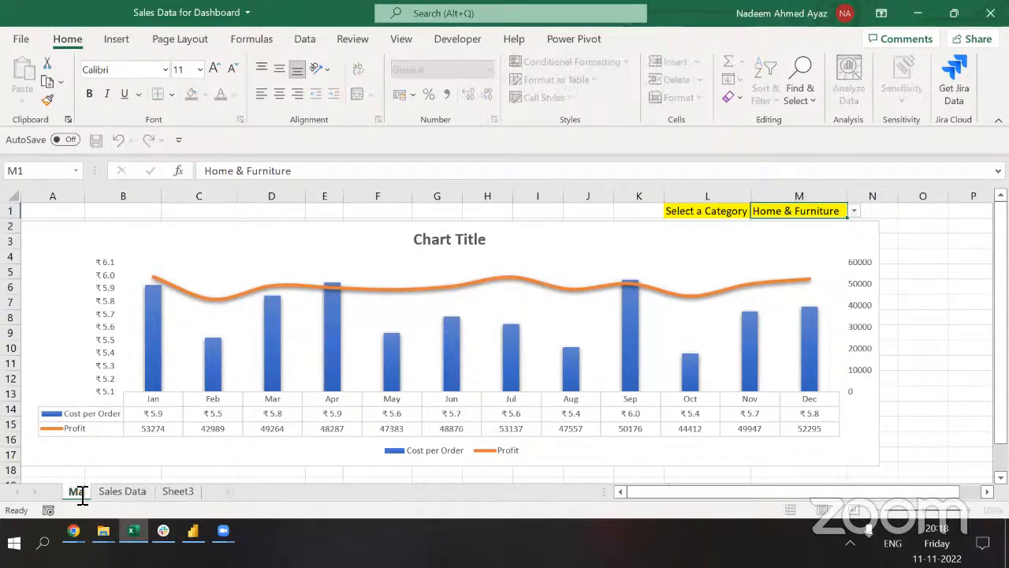
{"action": "key", "text": "Return"}
{"action": "type", "text": "nu"}
{"action": "key", "text": "Return"}
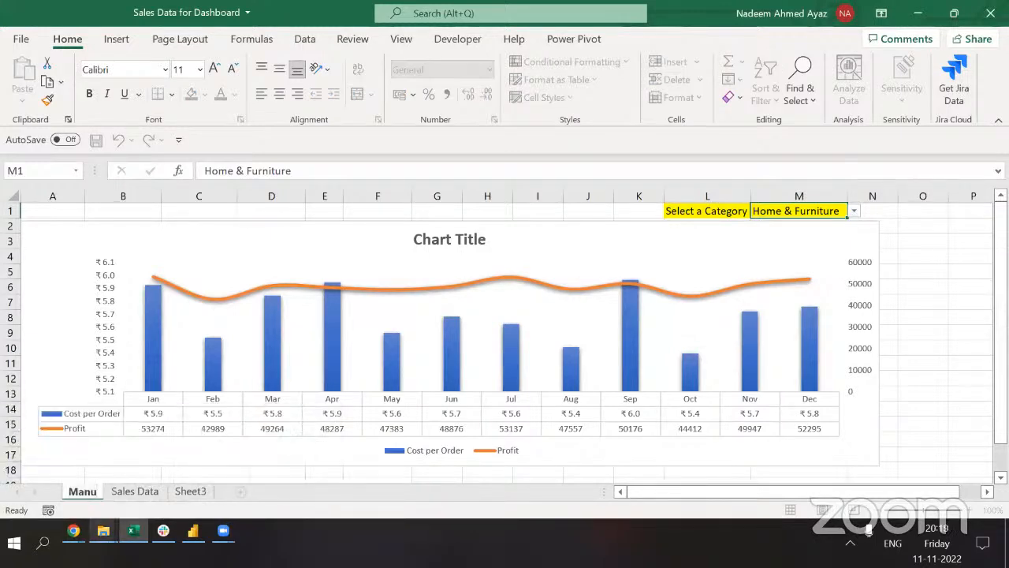
{"action": "key", "text": "BackSpace"}
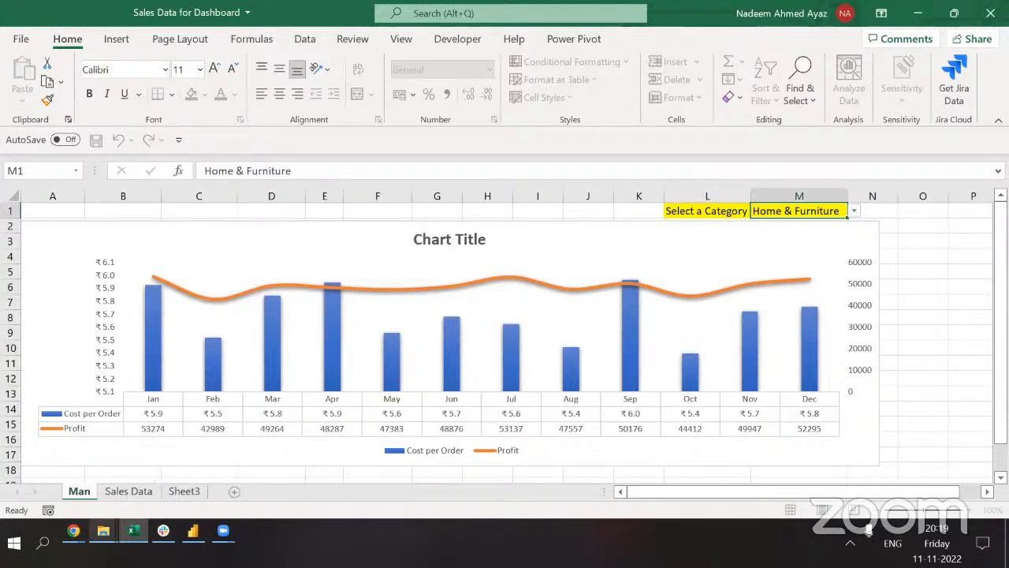
{"action": "key", "text": "Return"}
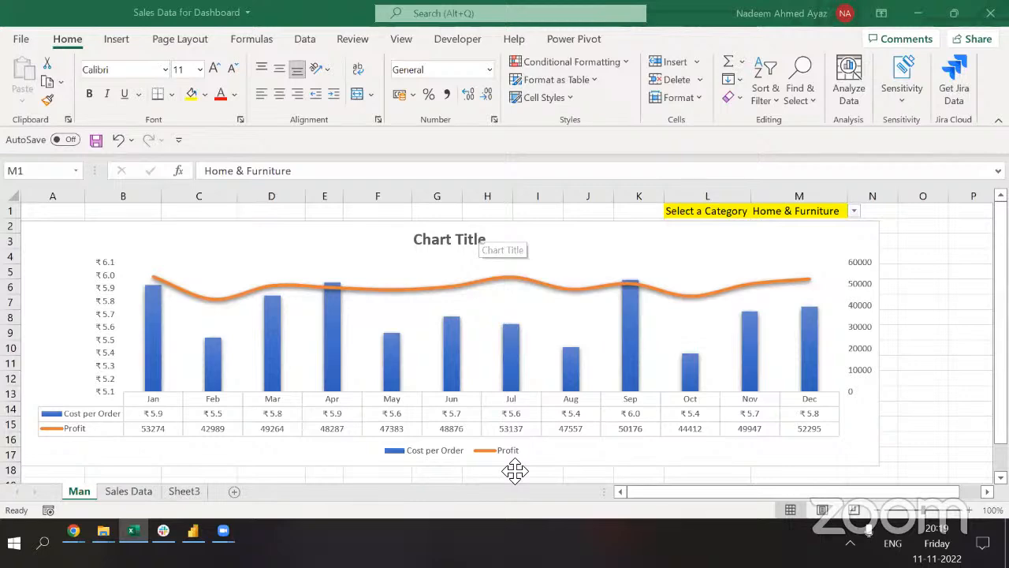
Switch to the Adv. Excel Program.01_11_2022 workbook, view the Day 4 topics in C5, and return to Sales Data for Dashboard.
{"action": "key", "text": "alt+Tab"}
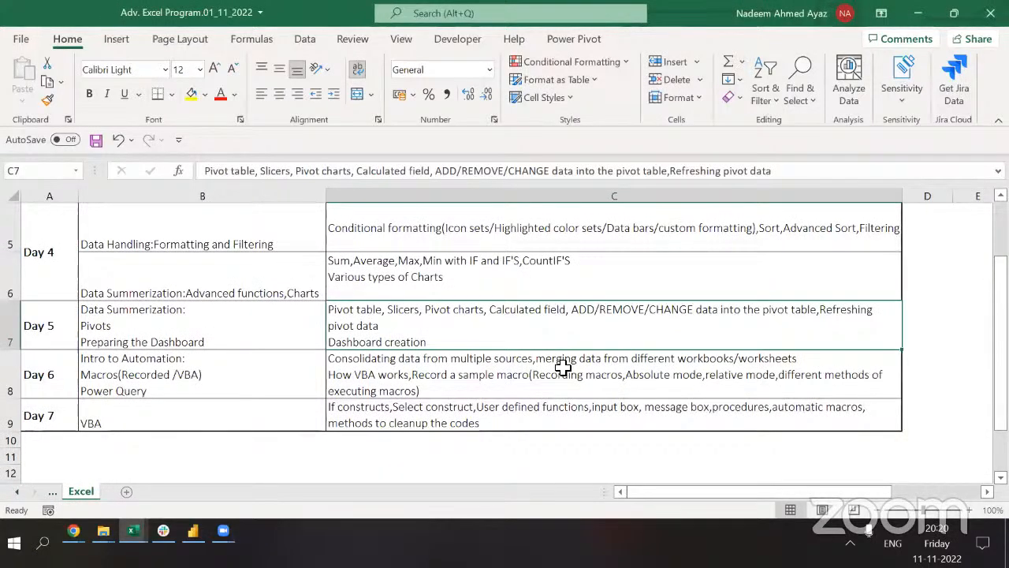
{"action": "key", "text": "Up"}
{"action": "key", "text": "Up"}
{"action": "key", "text": "alt"}
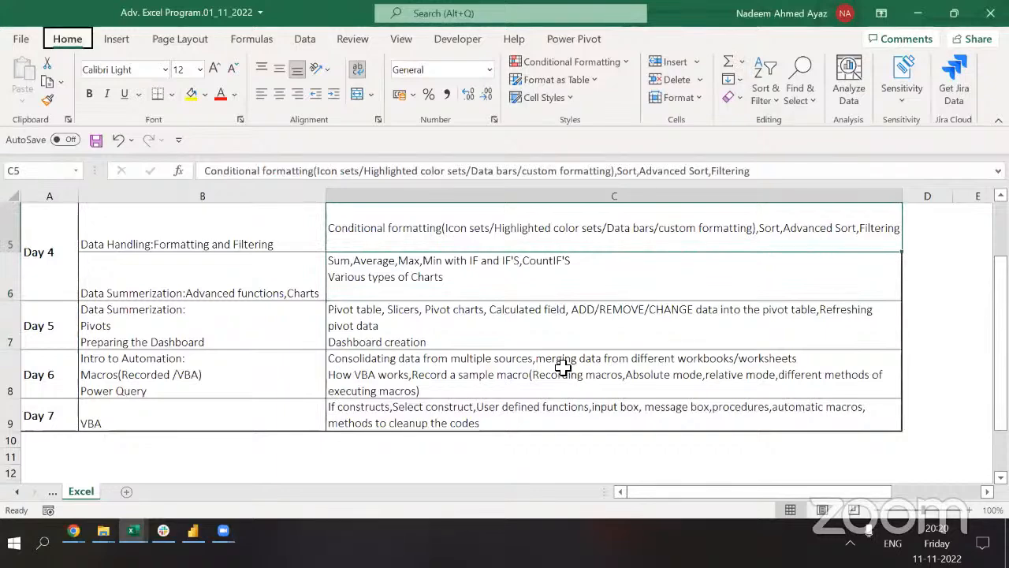
{"action": "key", "text": "w"}
{"action": "key", "text": "ctrl+w"}
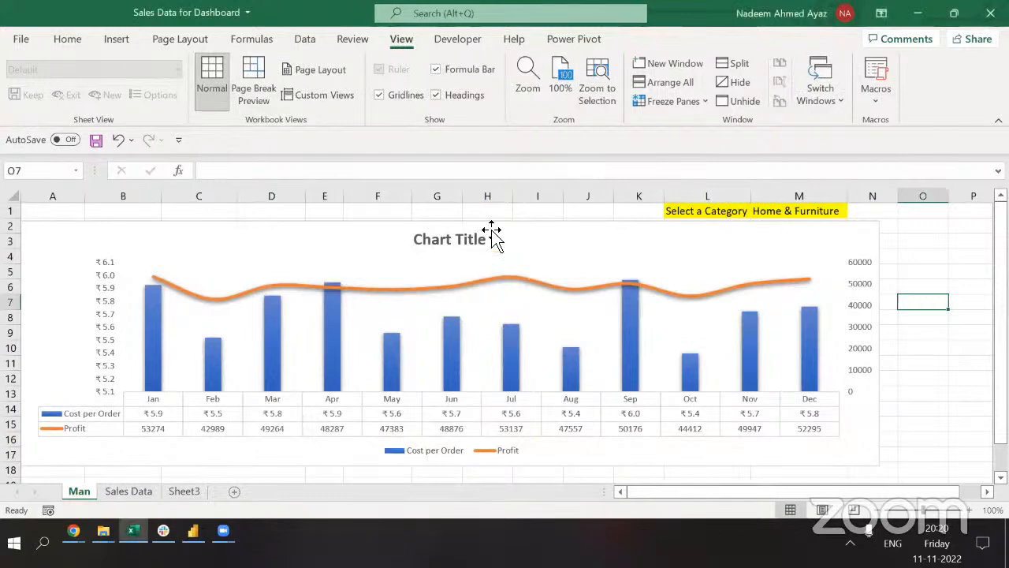
Move the chart down off the upper table rows and review the list source in the data validation of selector cell M1.
{"action": "left_click_drag", "start_coordinate": [521, 223], "coordinate": [545, 373]}
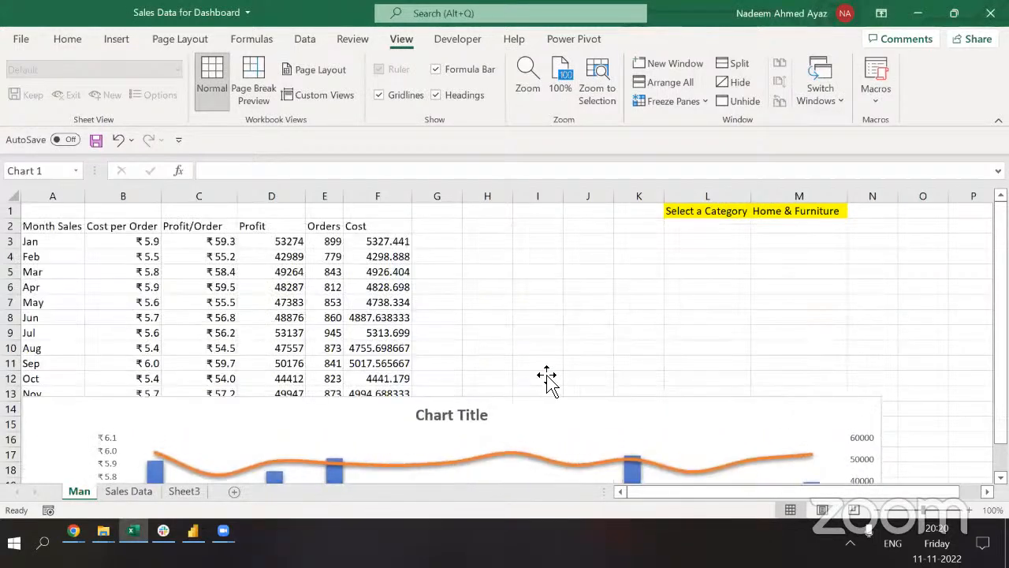
{"action": "left_click", "coordinate": [780, 209]}
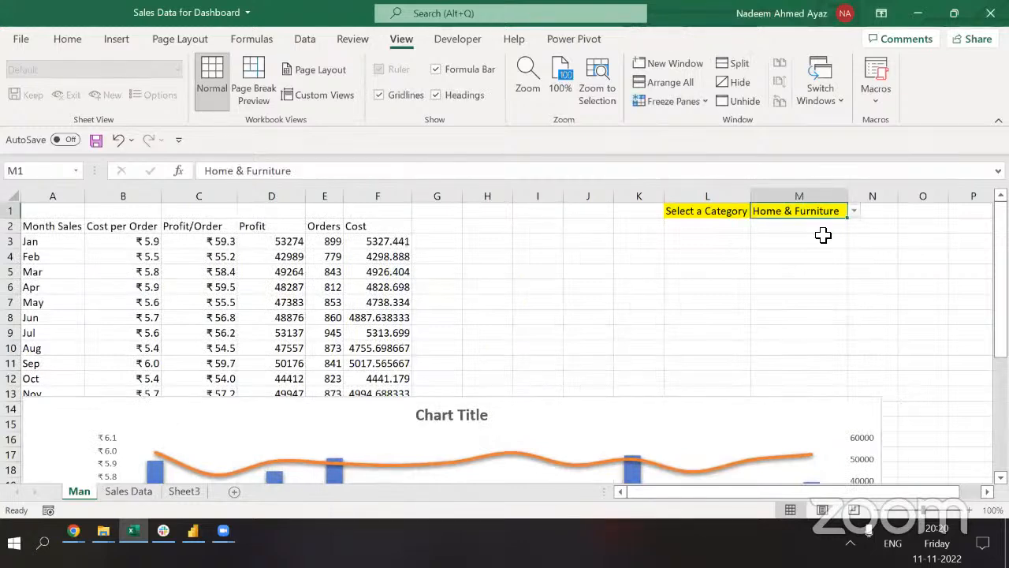
{"action": "left_click", "coordinate": [306, 40]}
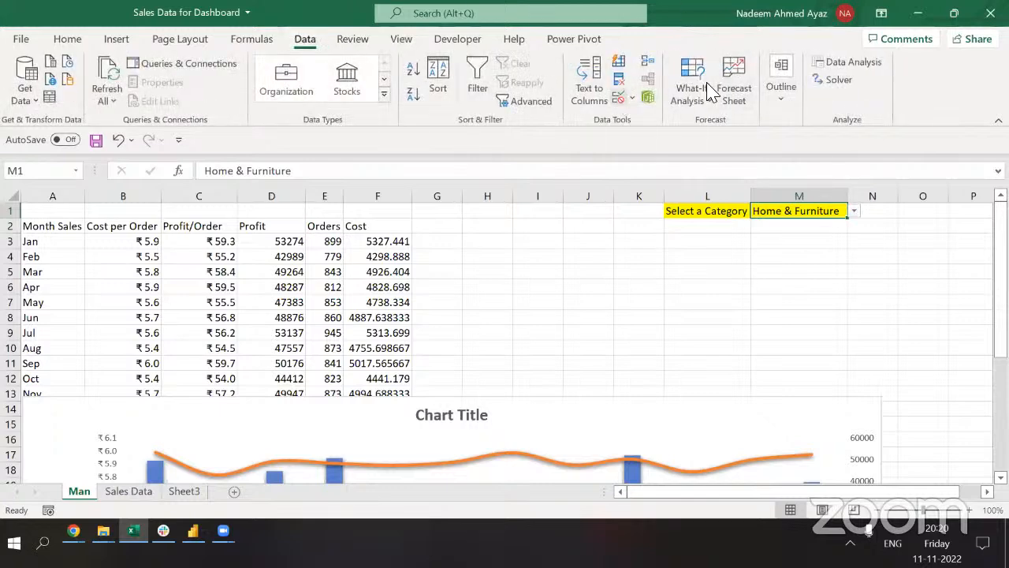
{"action": "left_click", "coordinate": [632, 98]}
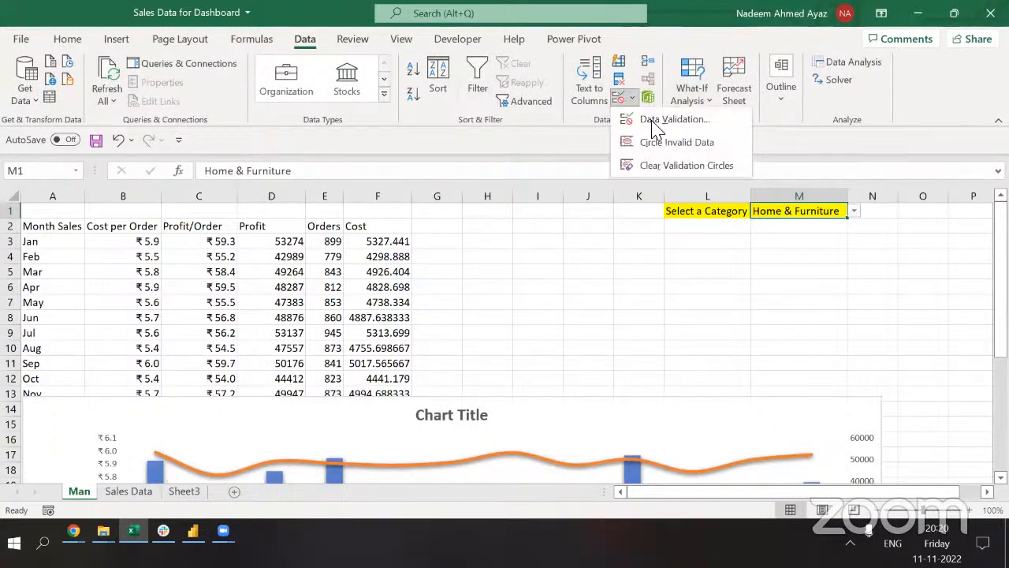
{"action": "left_click", "coordinate": [655, 117]}
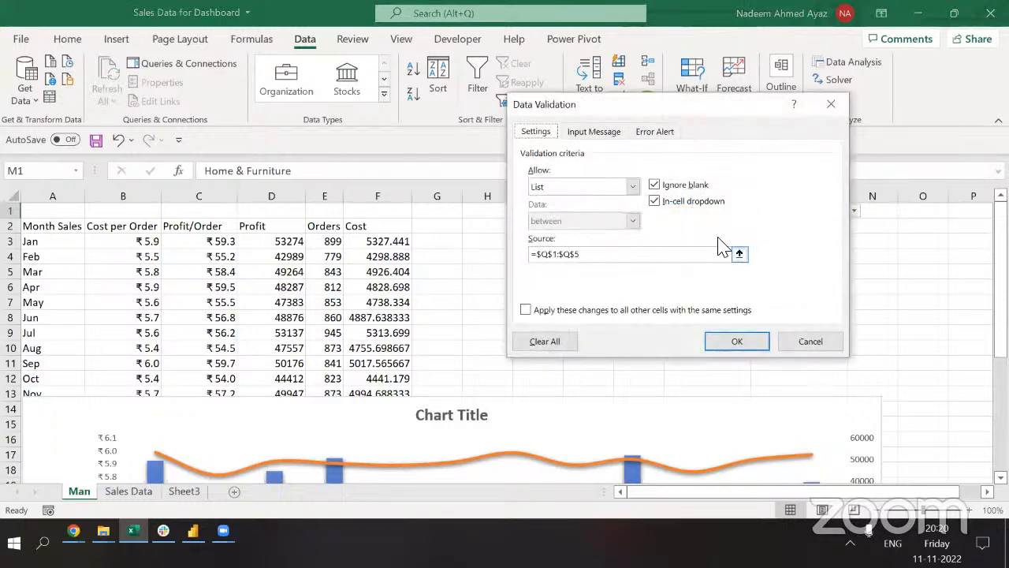
{"action": "left_click", "coordinate": [740, 254]}
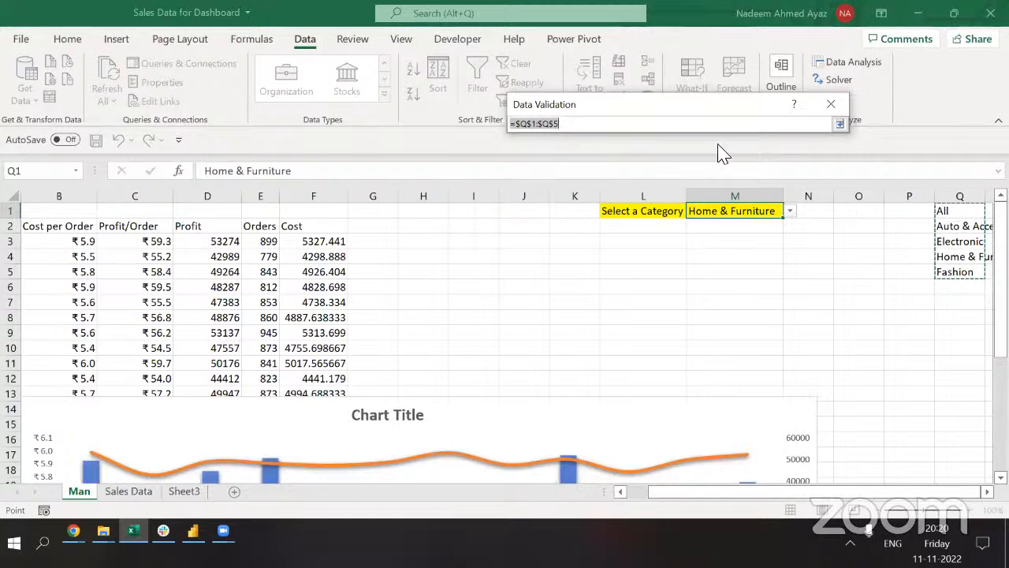
{"action": "left_click", "coordinate": [842, 124]}
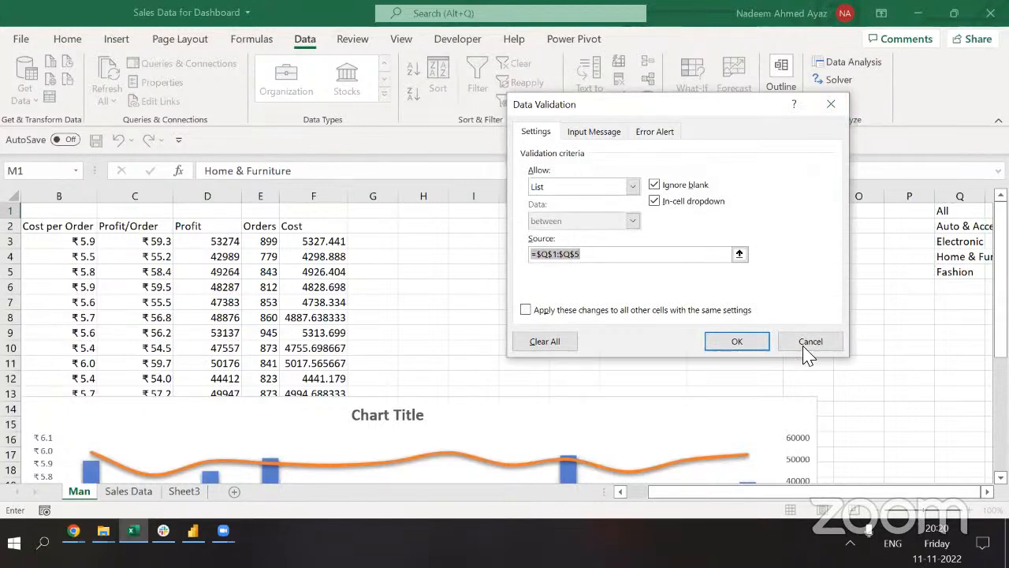
{"action": "left_click", "coordinate": [806, 346]}
Examine the OR condition in the January Orders formula in E3 with the formula bar enlarged, leaving the formula unedited.
{"action": "left_click", "coordinate": [259, 247]}
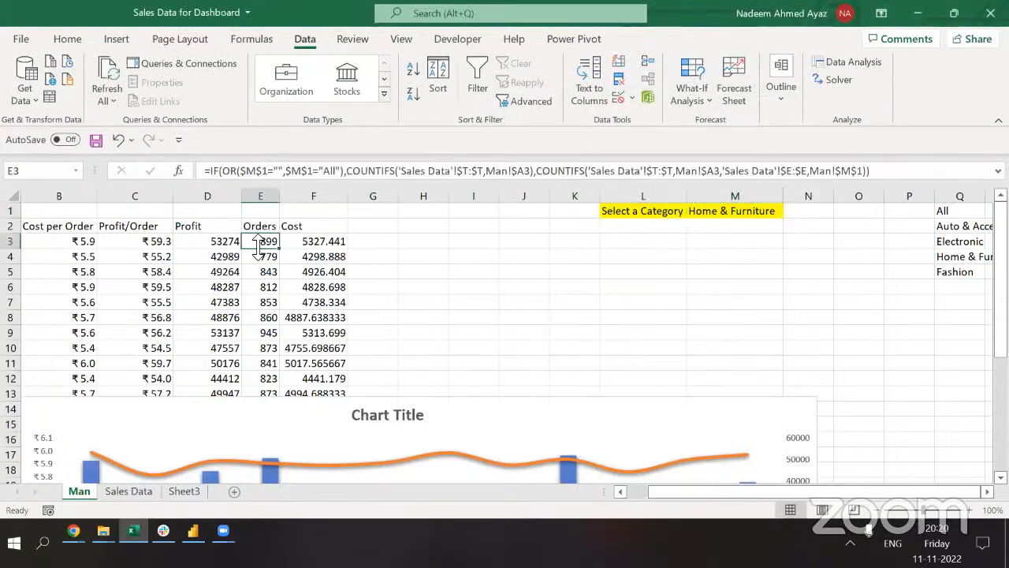
{"action": "left_click", "coordinate": [247, 173]}
{"action": "left_click_drag", "start_coordinate": [246, 173], "coordinate": [341, 173]}
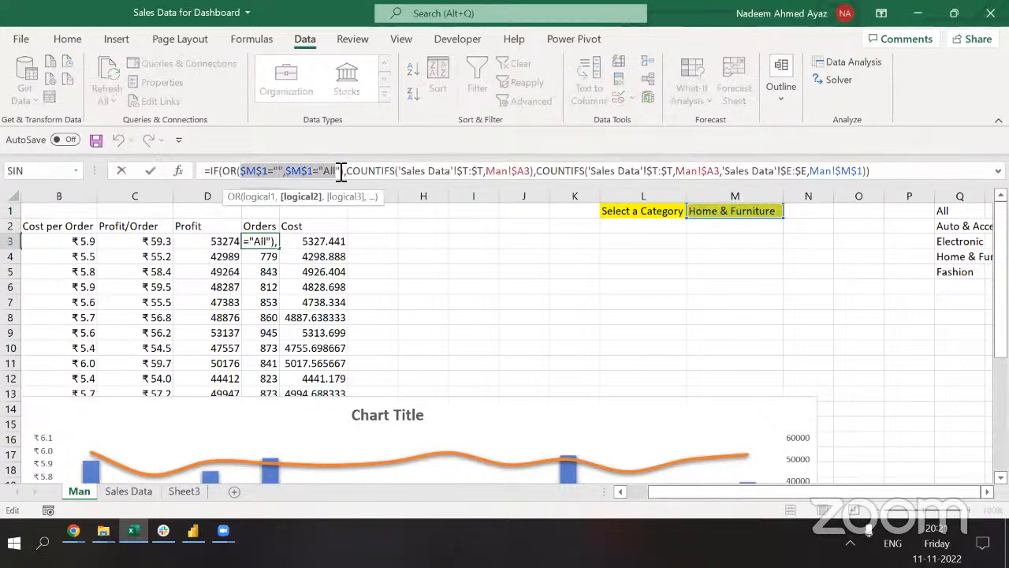
{"action": "left_click_drag", "start_coordinate": [539, 186], "coordinate": [538, 246]}
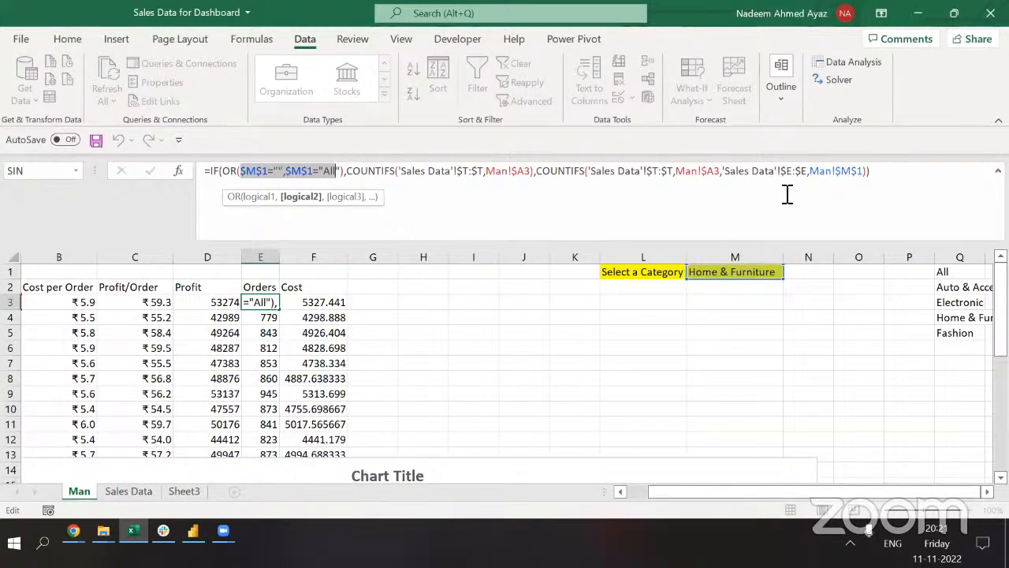
{"action": "key", "text": "Escape"}
Inspect the January Cost formula in F3 and the June Orders formula in E8.
{"action": "key", "text": "ctrl+Left"}
{"action": "key", "text": "ctrl+Right"}
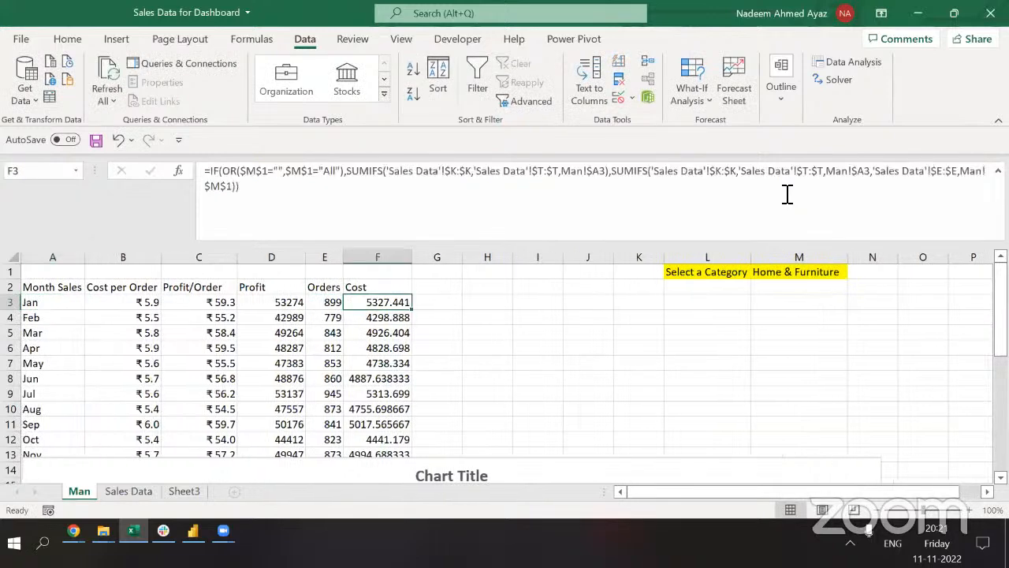
{"action": "key", "text": "ctrl+Down"}
{"action": "key", "text": "Down"}
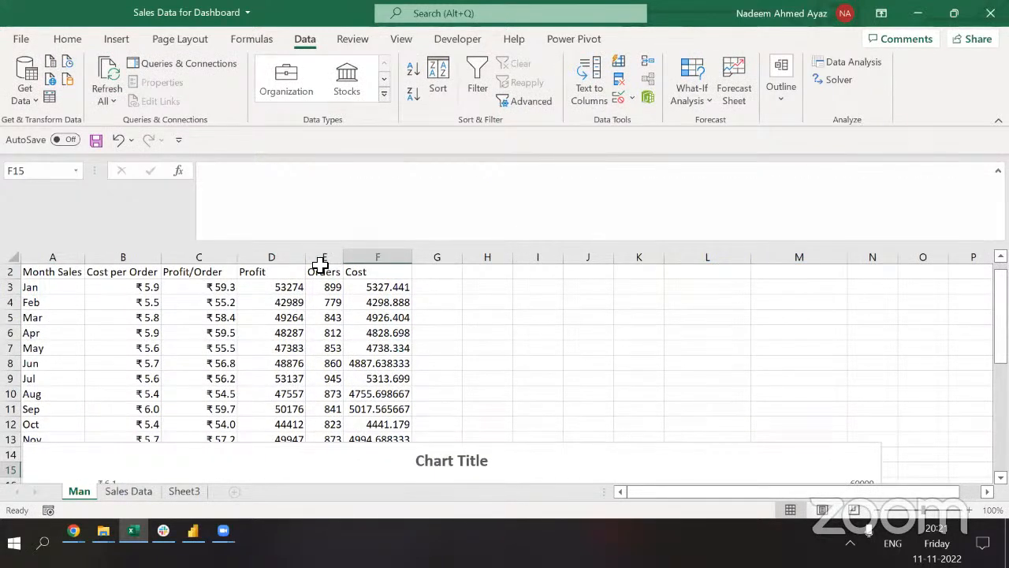
{"action": "left_click", "coordinate": [325, 367]}
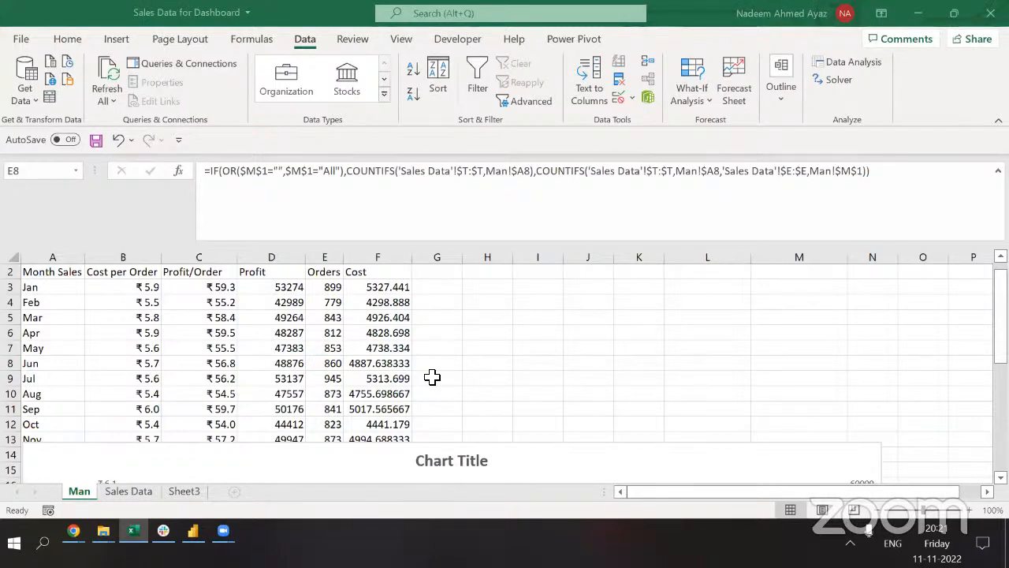
Examine the arguments of the second SUMIFS in the March Profit formula in D5, leaving the formula unedited.
{"action": "left_click", "coordinate": [287, 318]}
{"action": "double_click", "coordinate": [287, 318]}
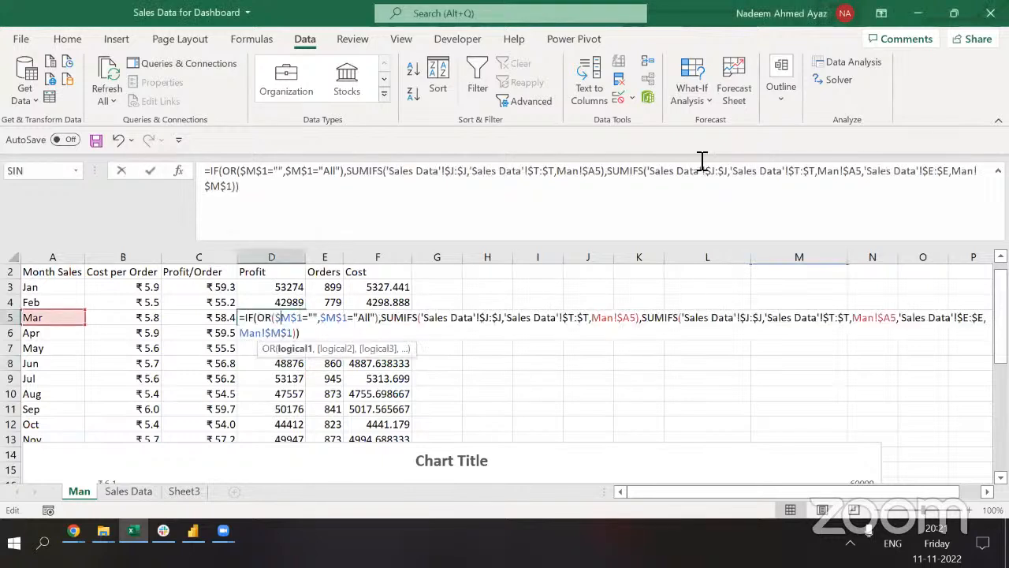
{"action": "left_click_drag", "start_coordinate": [608, 171], "coordinate": [620, 196]}
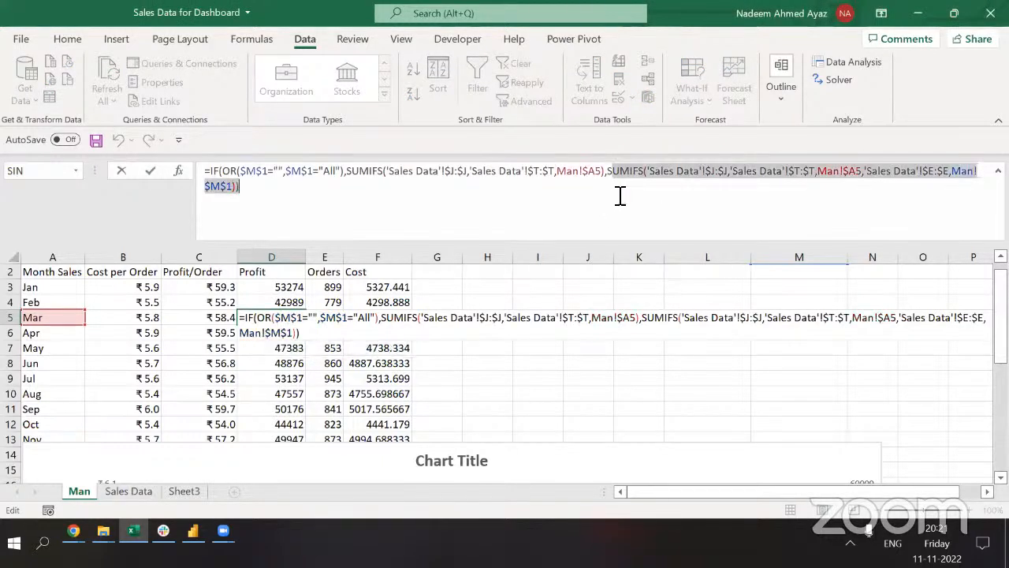
{"action": "scroll", "coordinate": [619, 339], "scroll_direction": "up", "scroll_amount": 1}
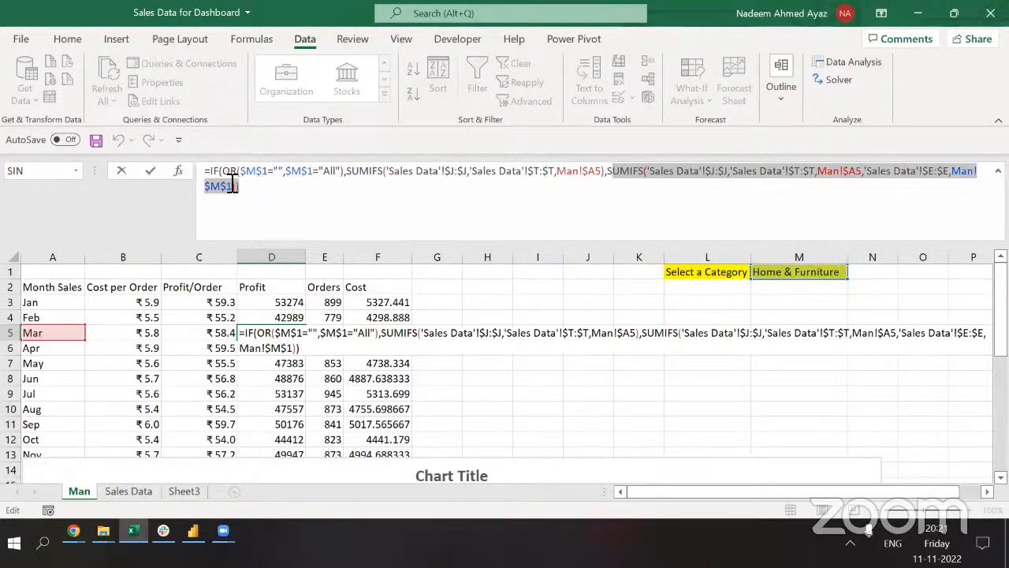
{"action": "double_click", "coordinate": [667, 171]}
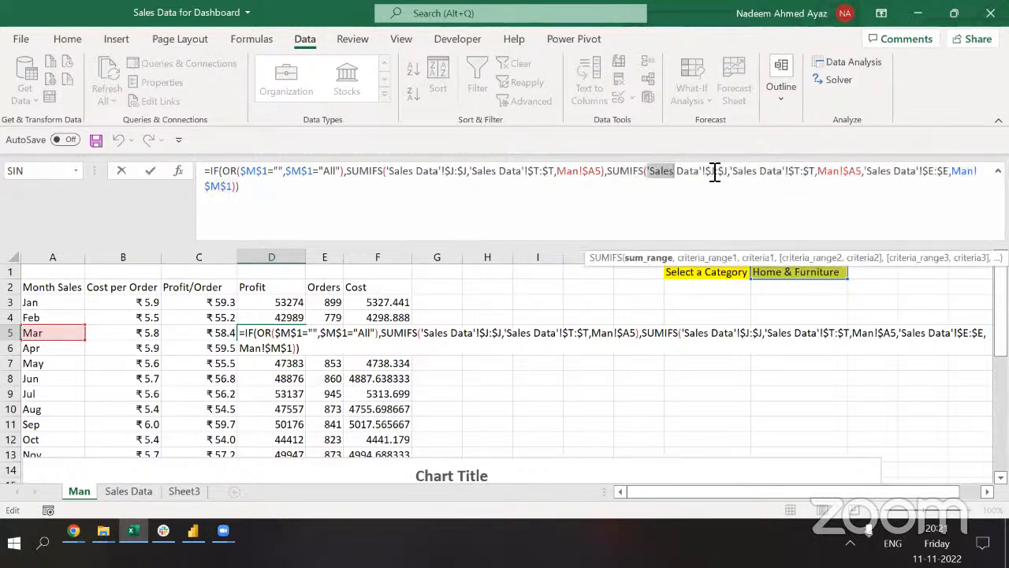
{"action": "left_click", "coordinate": [728, 171]}
{"action": "left_click", "coordinate": [852, 171]}
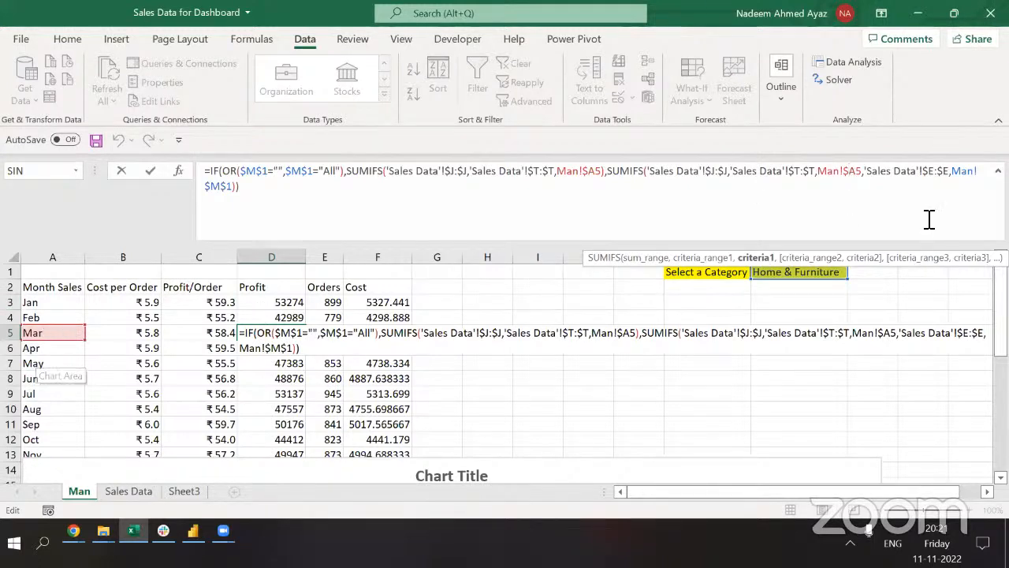
{"action": "left_click", "coordinate": [902, 172]}
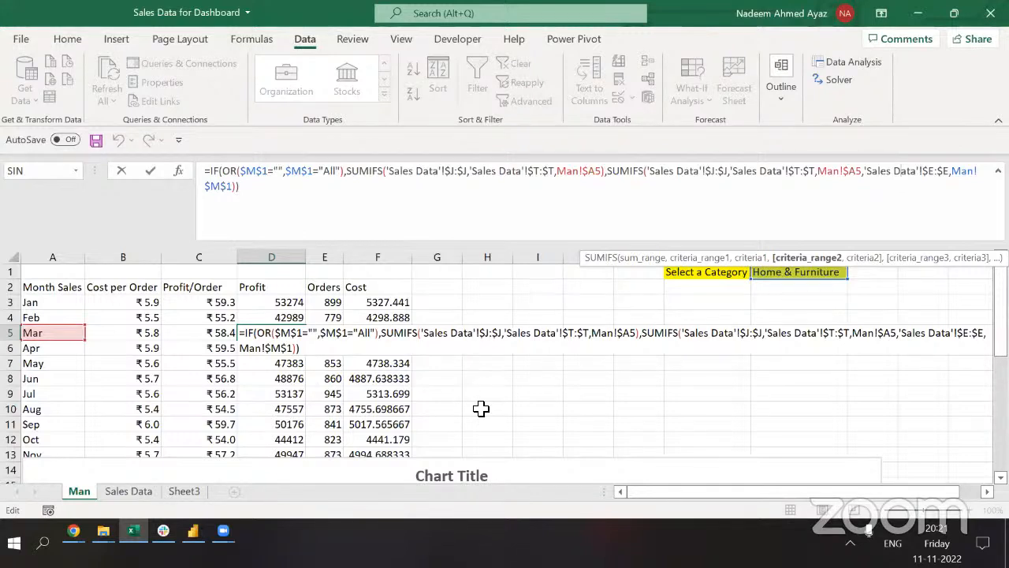
{"action": "key", "text": "Return"}
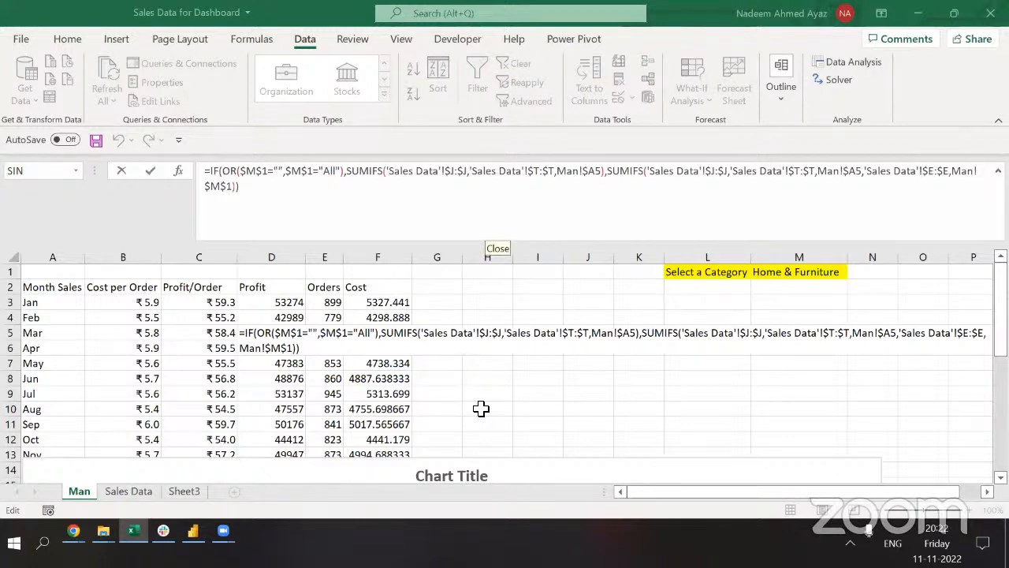
{"action": "left_click", "coordinate": [347, 378]}
{"action": "key", "text": "Escape"}
Select the Month Sales header in A2 and collapse the formula bar to a single line.
{"action": "key", "text": "Up"}
{"action": "key", "text": "Up"}
{"action": "key", "text": "Up"}
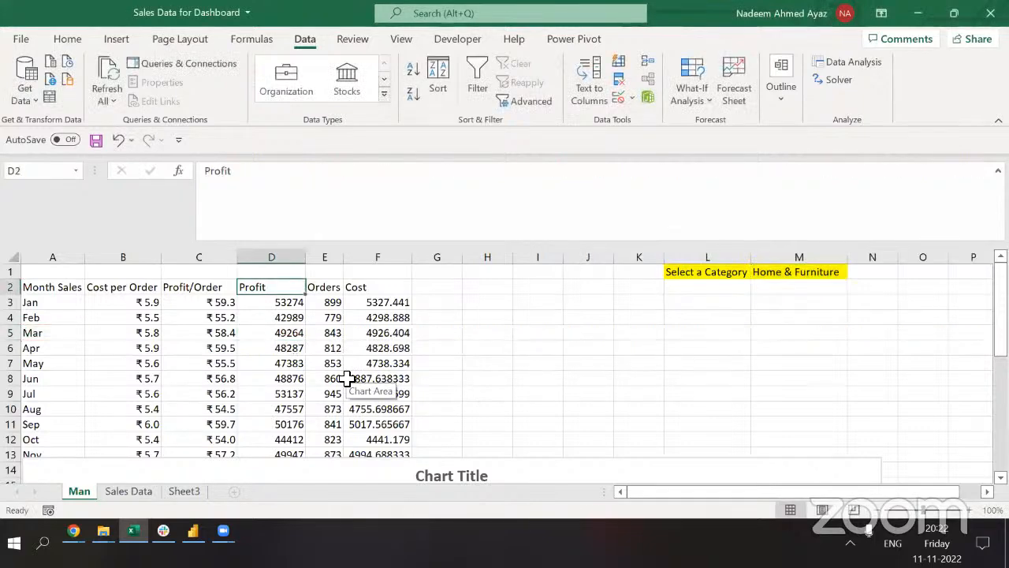
{"action": "key", "text": "Left"}
{"action": "key", "text": "Left"}
{"action": "key", "text": "Left"}
{"action": "key", "text": "ctrl+shift+u"}
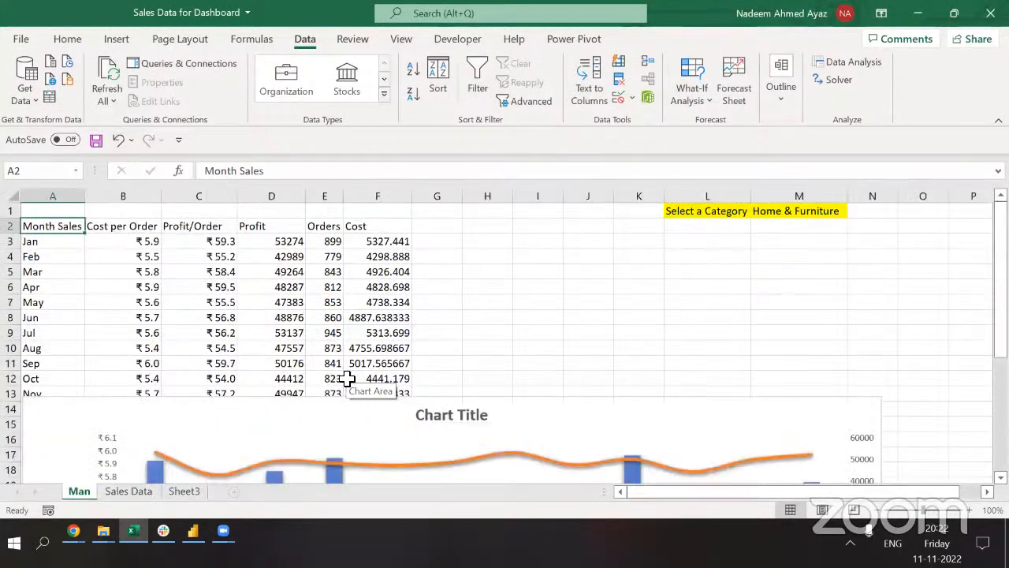
Narrow the Cost per Order and Profit chart to about columns A to H and place it below the table at row 18.
{"action": "left_click_drag", "start_coordinate": [270, 419], "coordinate": [258, 256]}
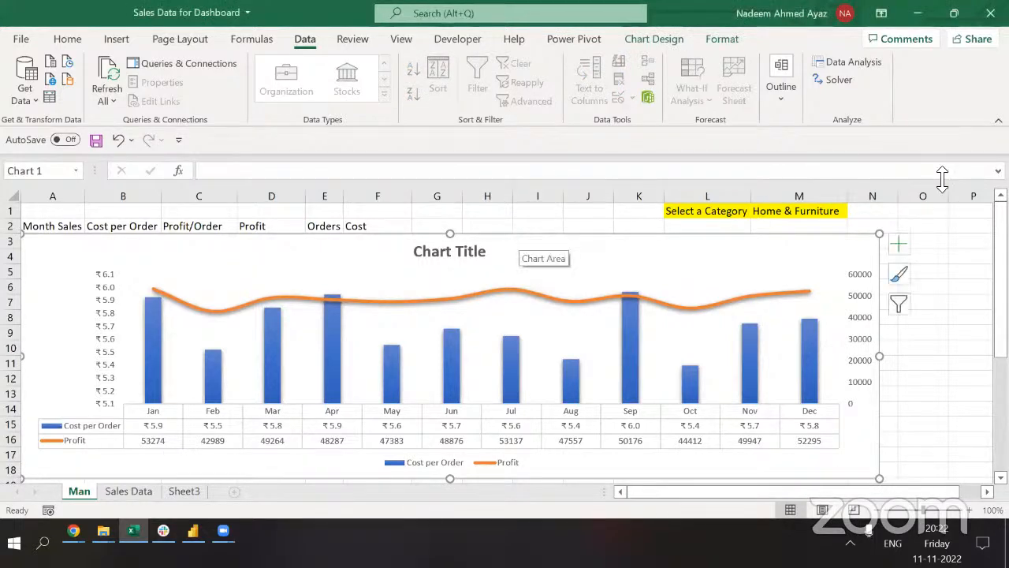
{"action": "left_click_drag", "start_coordinate": [883, 234], "coordinate": [514, 232]}
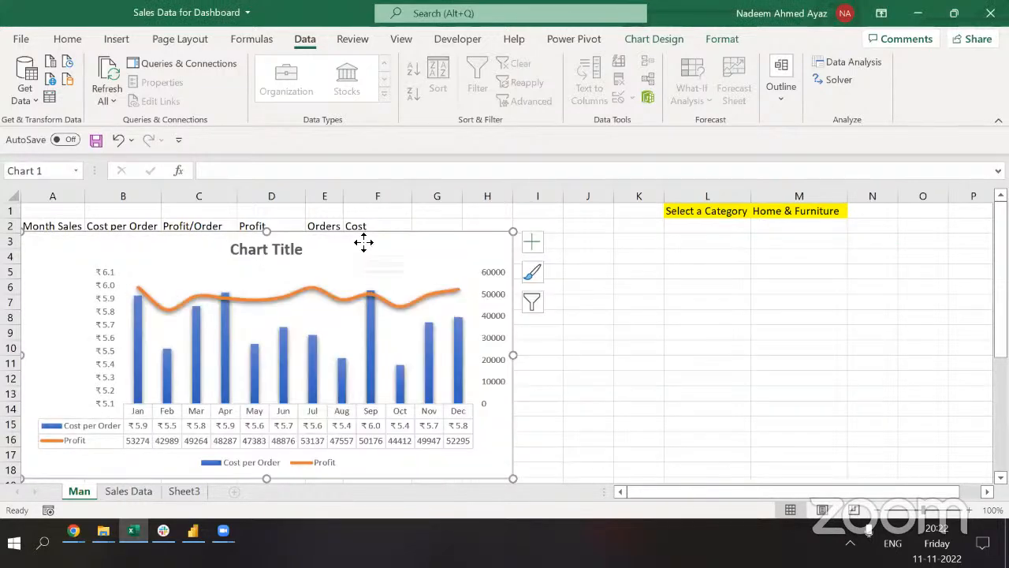
{"action": "left_click_drag", "start_coordinate": [364, 243], "coordinate": [365, 368]}
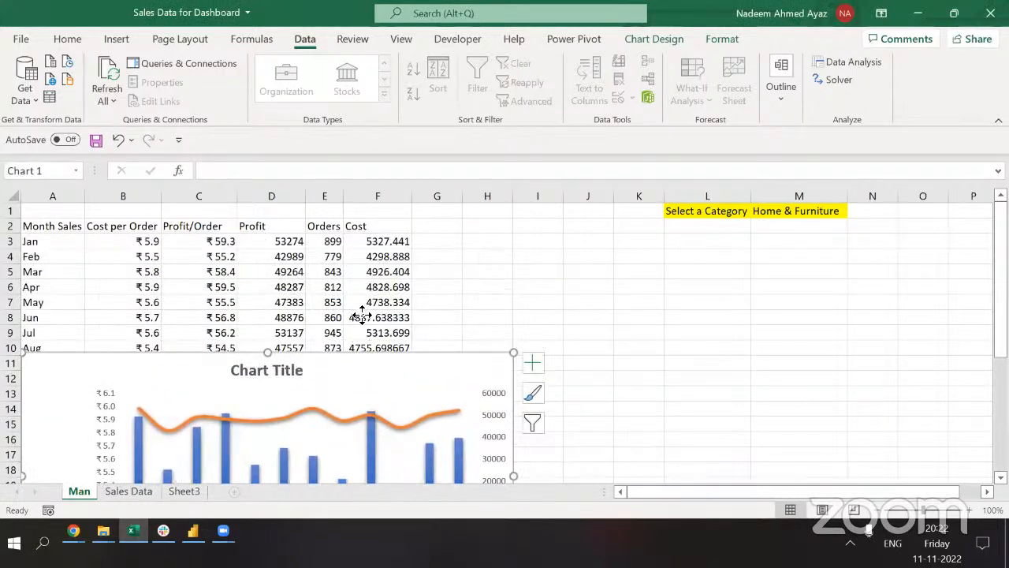
{"action": "left_click_drag", "start_coordinate": [362, 315], "coordinate": [357, 224]}
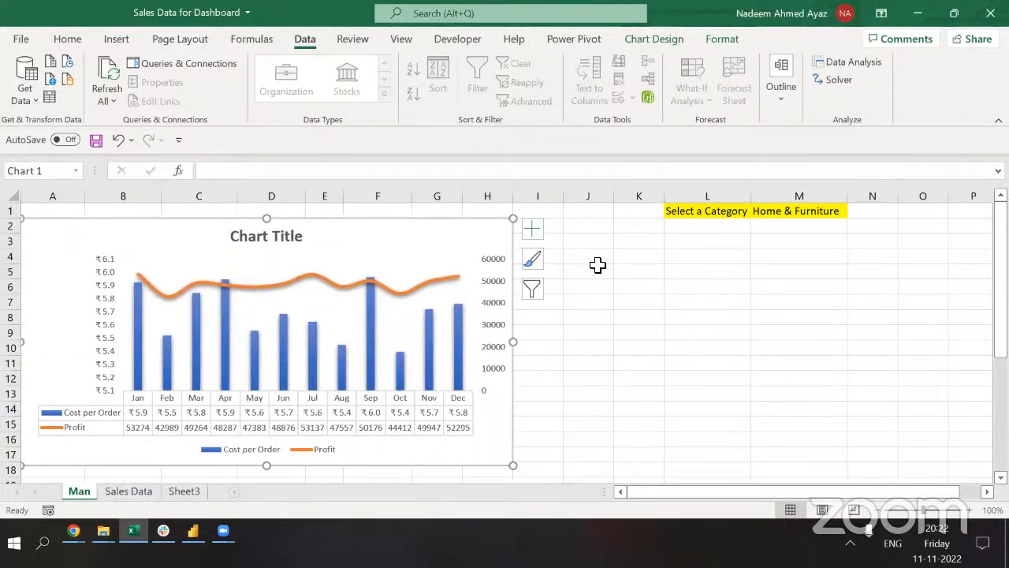
{"action": "left_click", "coordinate": [599, 266]}
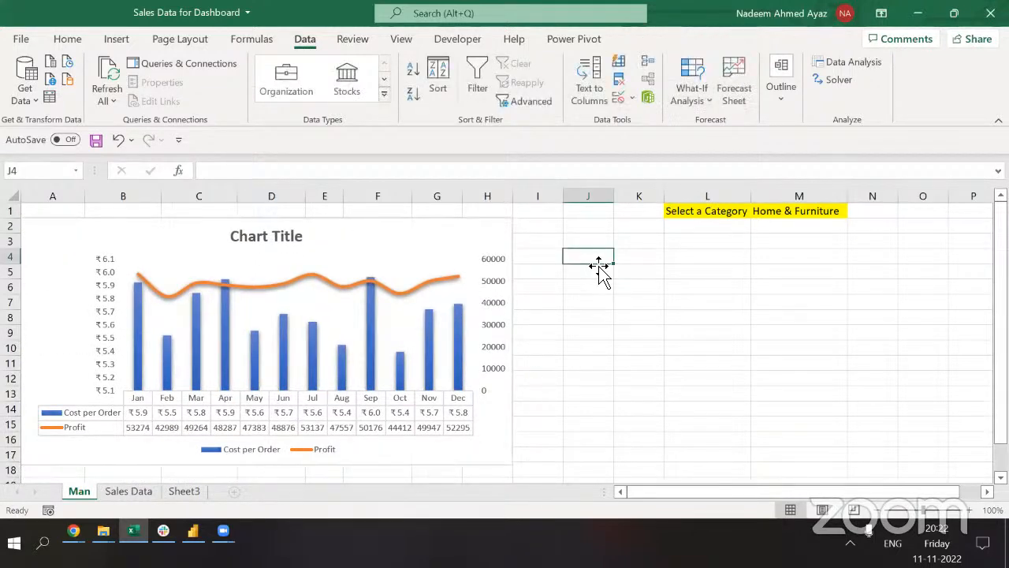
{"action": "left_click", "coordinate": [477, 228]}
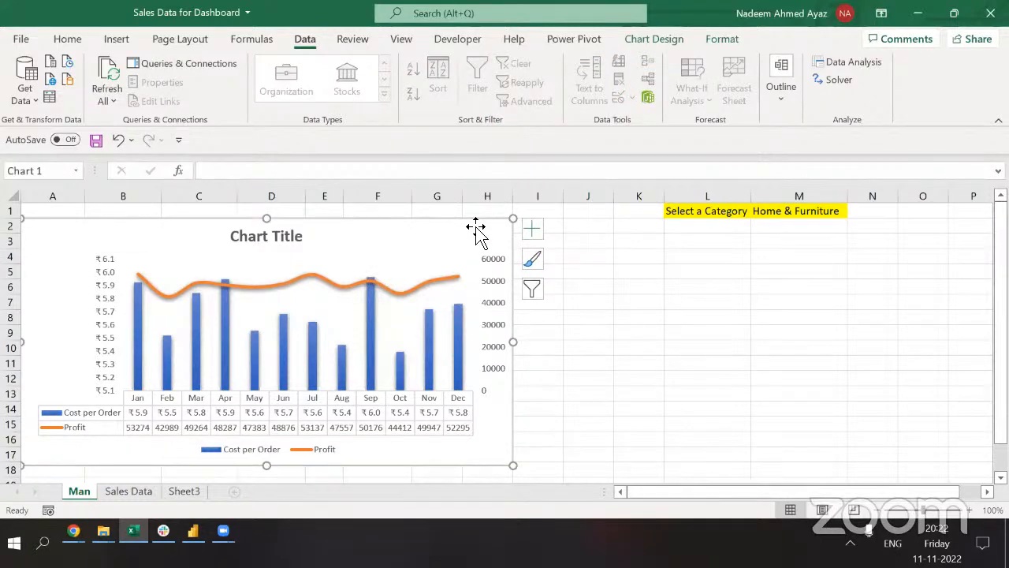
{"action": "left_click_drag", "start_coordinate": [474, 354], "coordinate": [484, 476]}
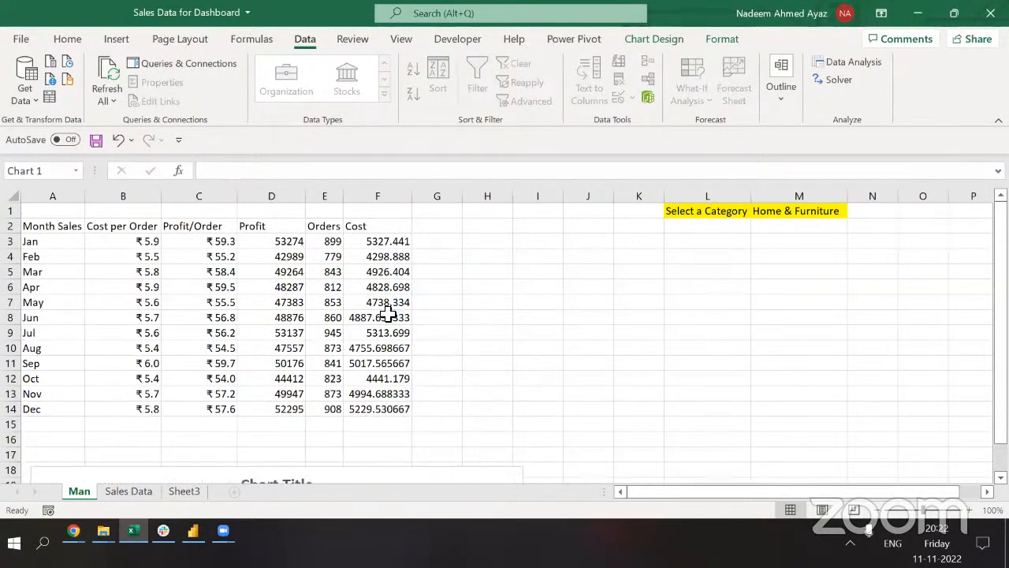
Review the Order Priority values in column L of the Sales Data sheet.
{"action": "left_click", "coordinate": [128, 491]}
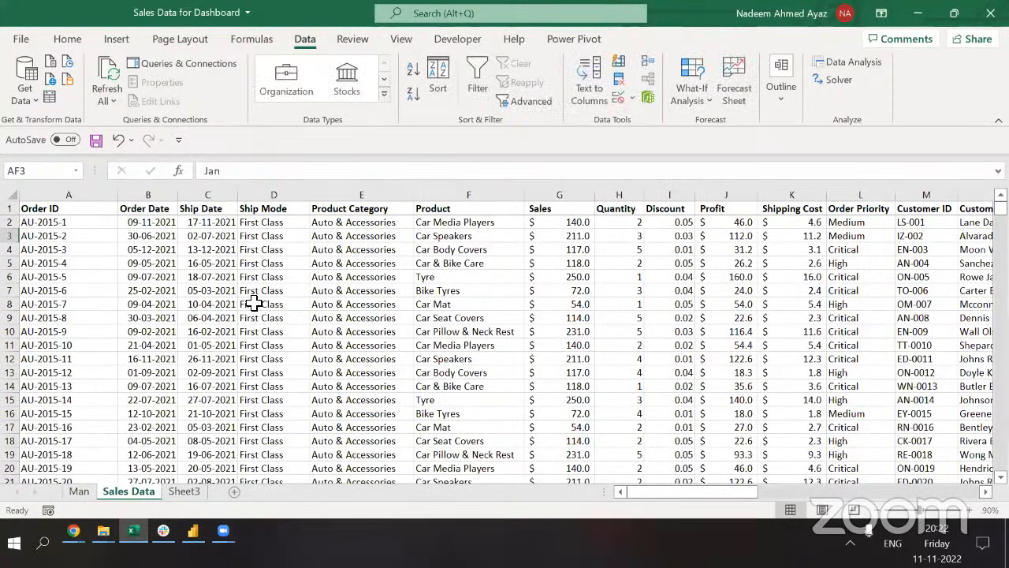
{"action": "left_click", "coordinate": [252, 304]}
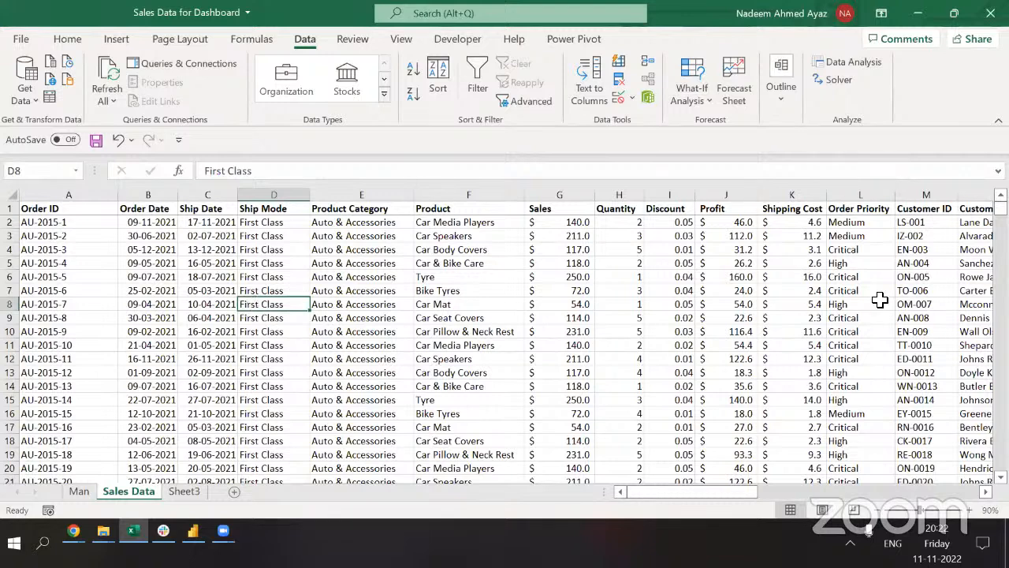
{"action": "left_click", "coordinate": [851, 222]}
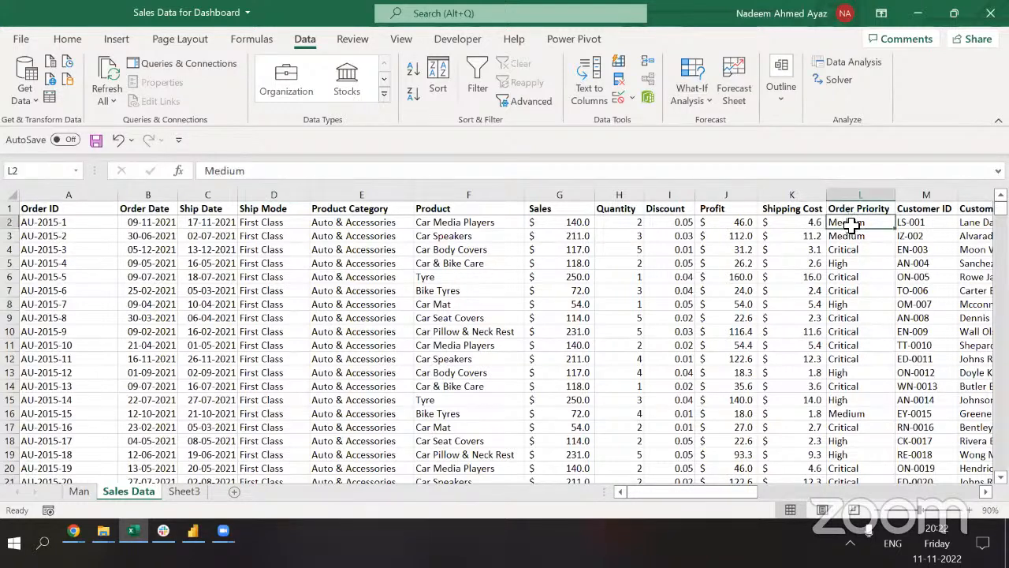
{"action": "left_click", "coordinate": [859, 373], "text": "shift"}
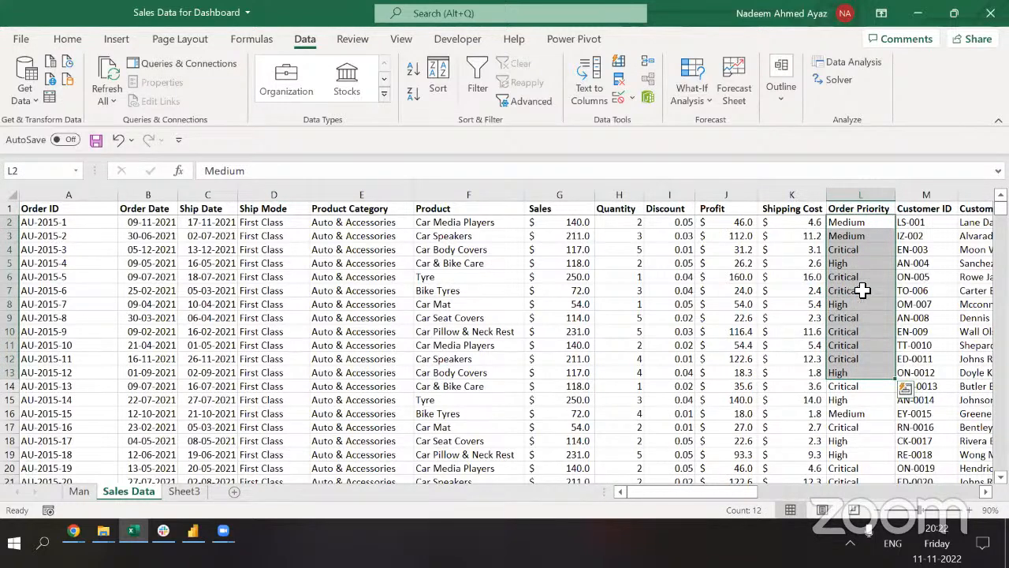
{"action": "left_click", "coordinate": [861, 263]}
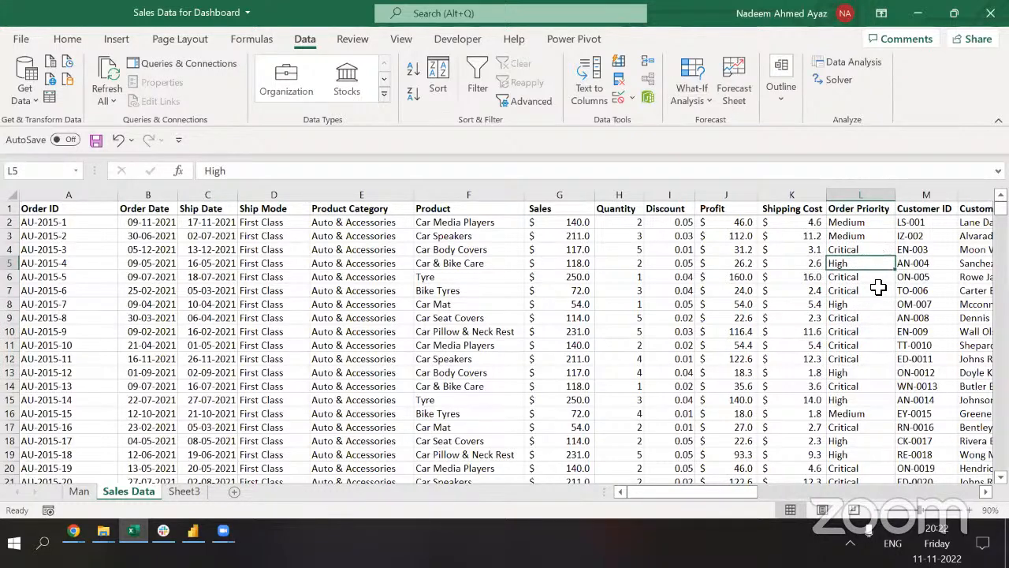
Add filters to the Sales Data header row and view the distinct Order Priority values without filtering any.
{"action": "key", "text": "Up"}
{"action": "key", "text": "Up"}
{"action": "key", "text": "Up"}
{"action": "key", "text": "Up"}
{"action": "key", "text": "ctrl+shift+l"}
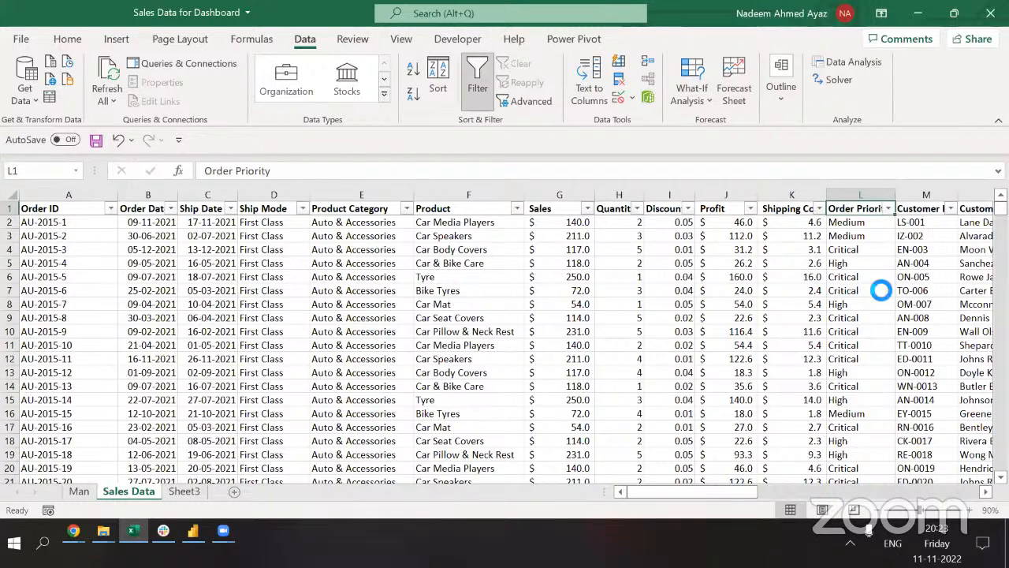
{"action": "key", "text": "alt+Down"}
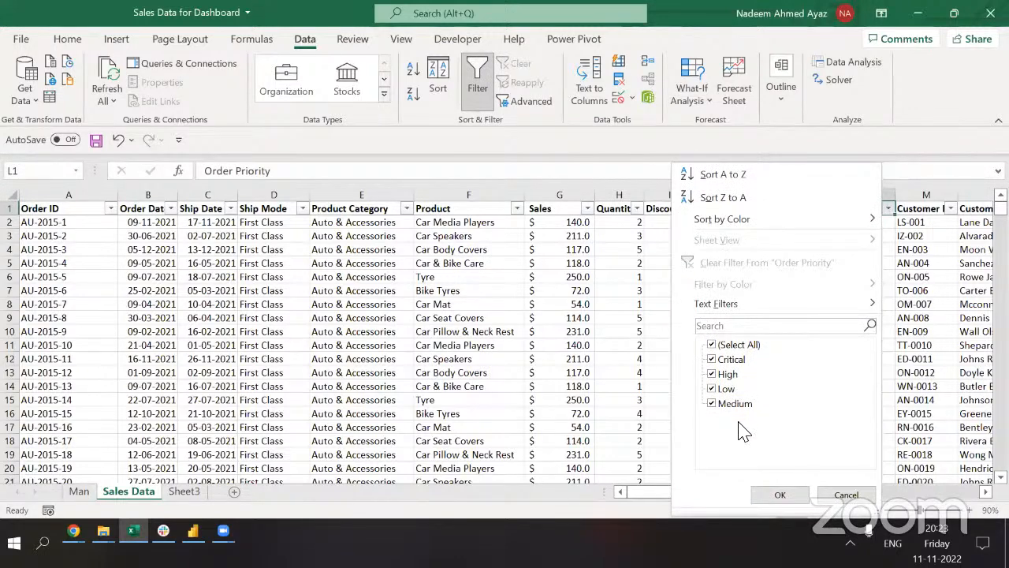
{"action": "key", "text": "Escape"}
Return to the Man sheet, move the chart back up over the monthly table, and select cell L5.
{"action": "key", "text": "ctrl+Page_Up"}
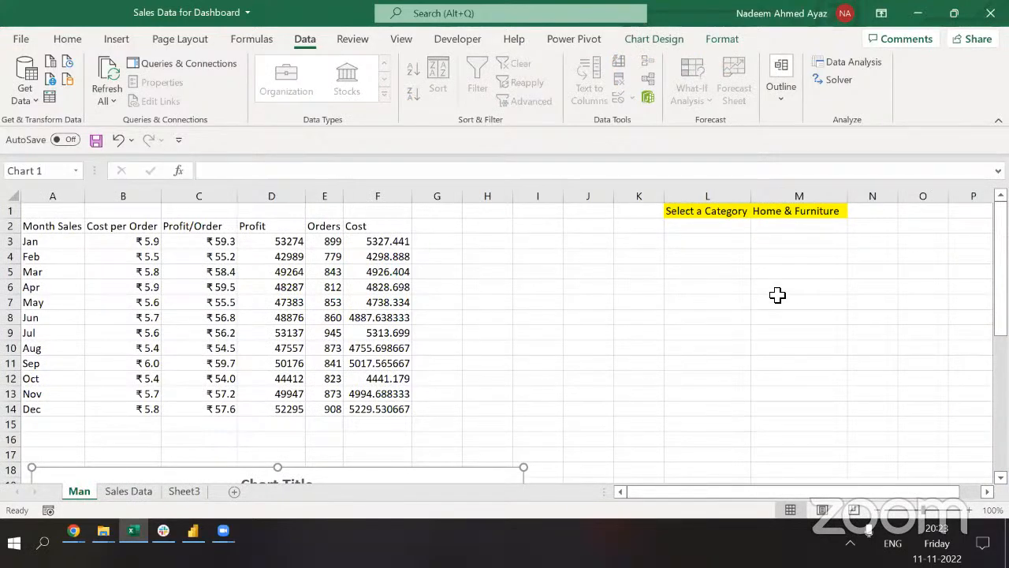
{"action": "left_click_drag", "start_coordinate": [408, 473], "coordinate": [386, 219]}
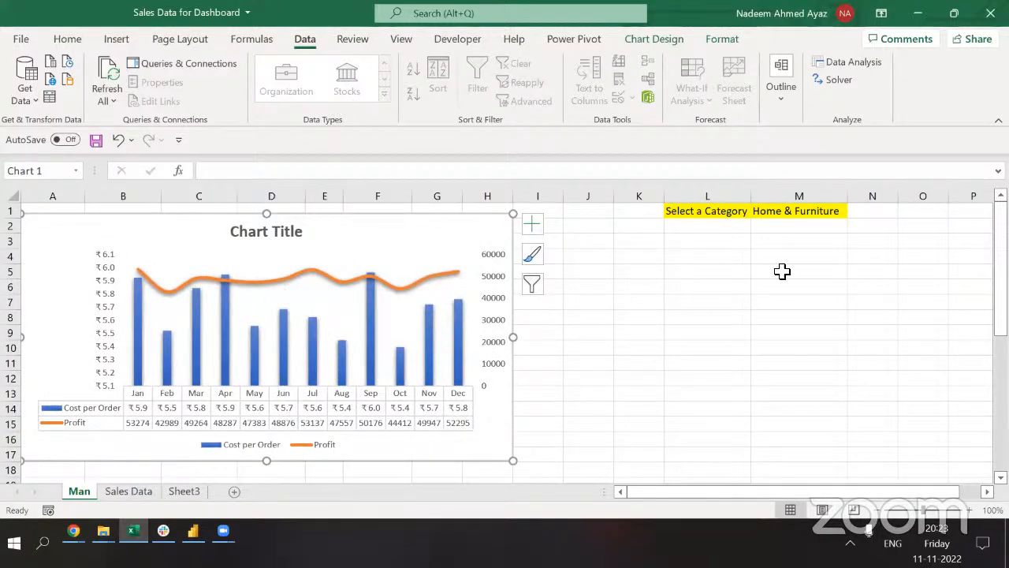
{"action": "left_click", "coordinate": [729, 270]}
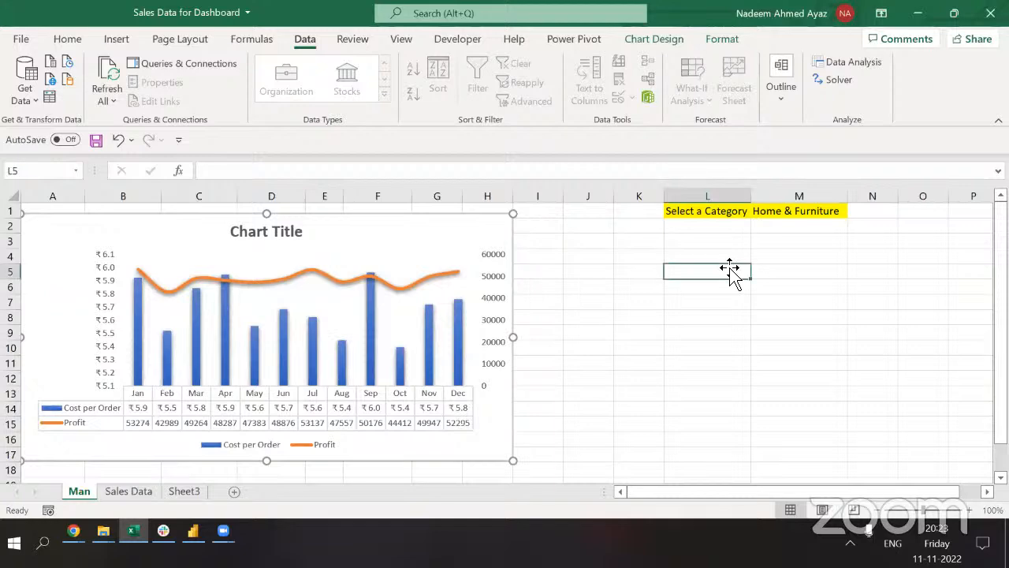
Look at the Order Priority column on Sales Data once more, select A13 there, and return to the Man sheet.
{"action": "left_click", "coordinate": [141, 492]}
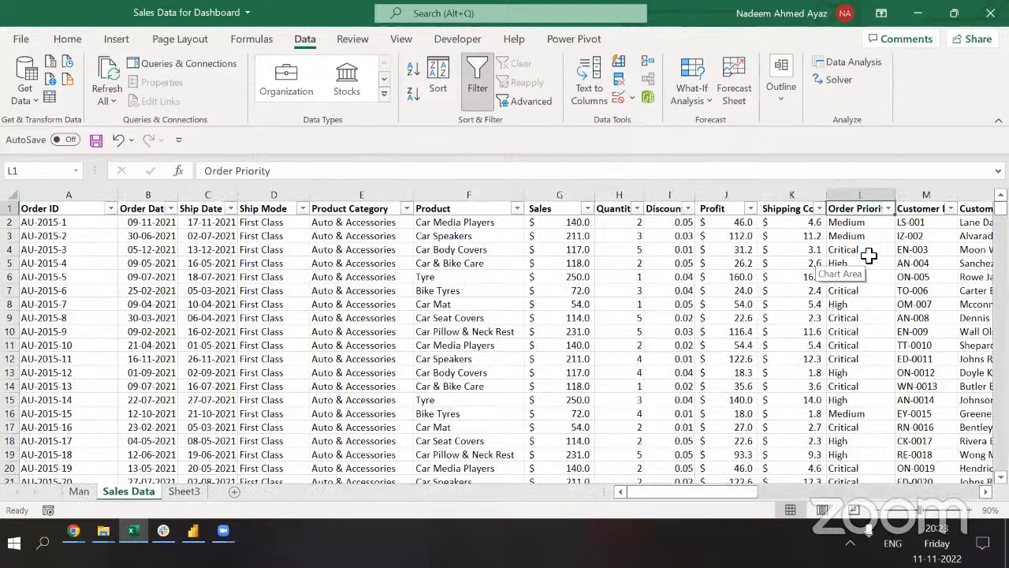
{"action": "mouse_move", "coordinate": [163, 530]}
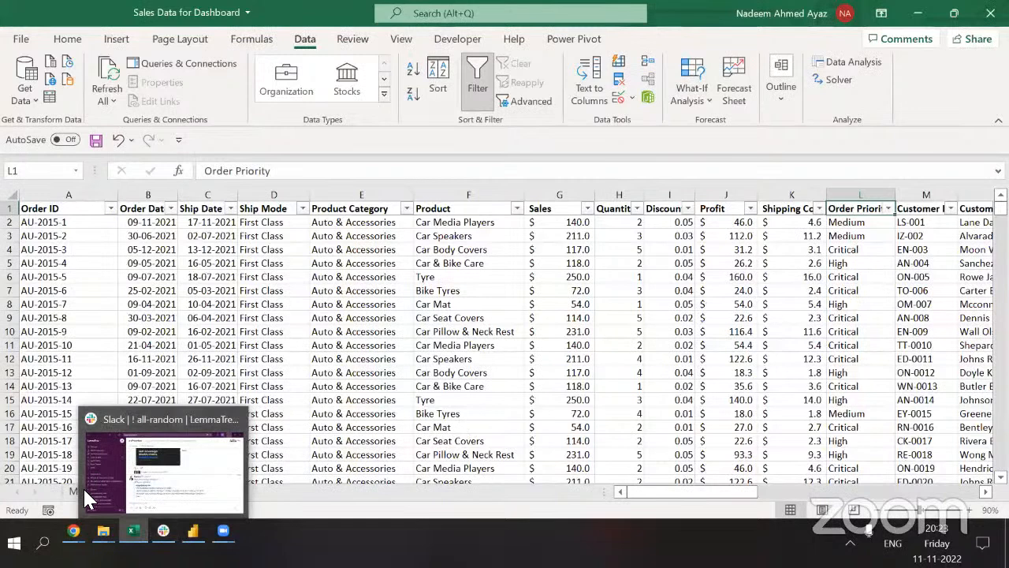
{"action": "left_click", "coordinate": [87, 372]}
{"action": "key", "text": "ctrl+Page_Up"}
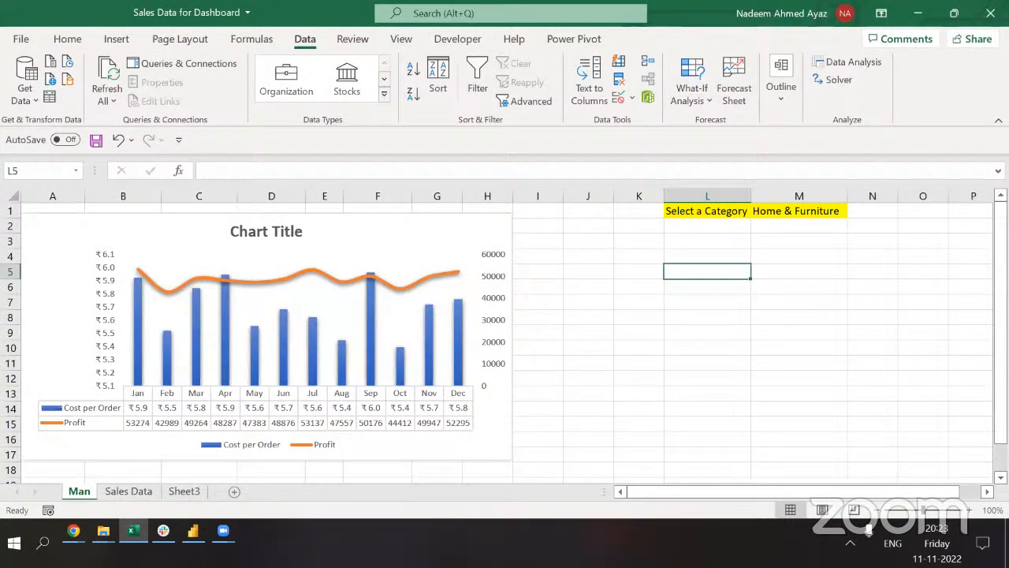
Preview the available pie and doughnut chart types without inserting one.
{"action": "left_click", "coordinate": [115, 46]}
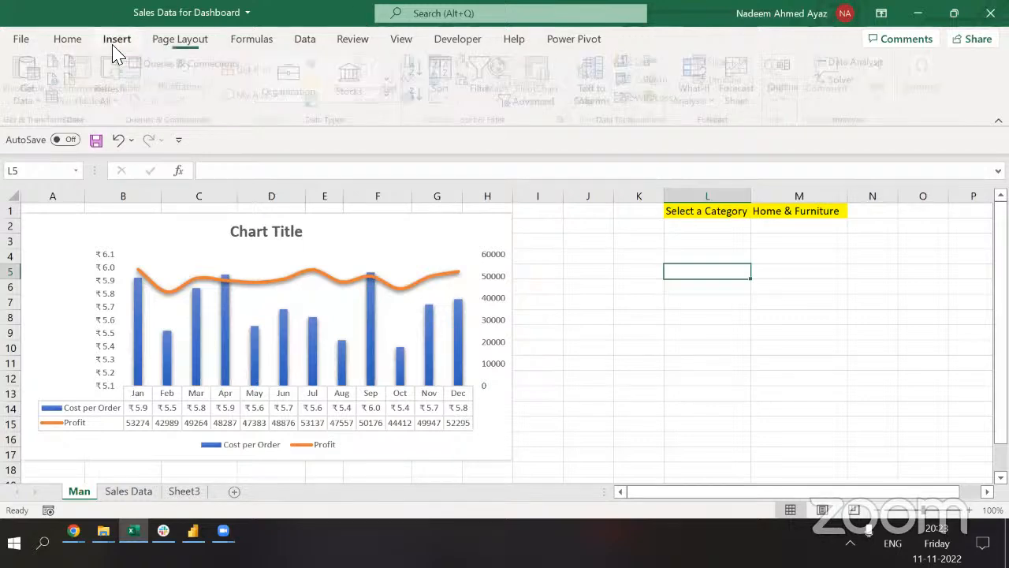
{"action": "left_click", "coordinate": [416, 97]}
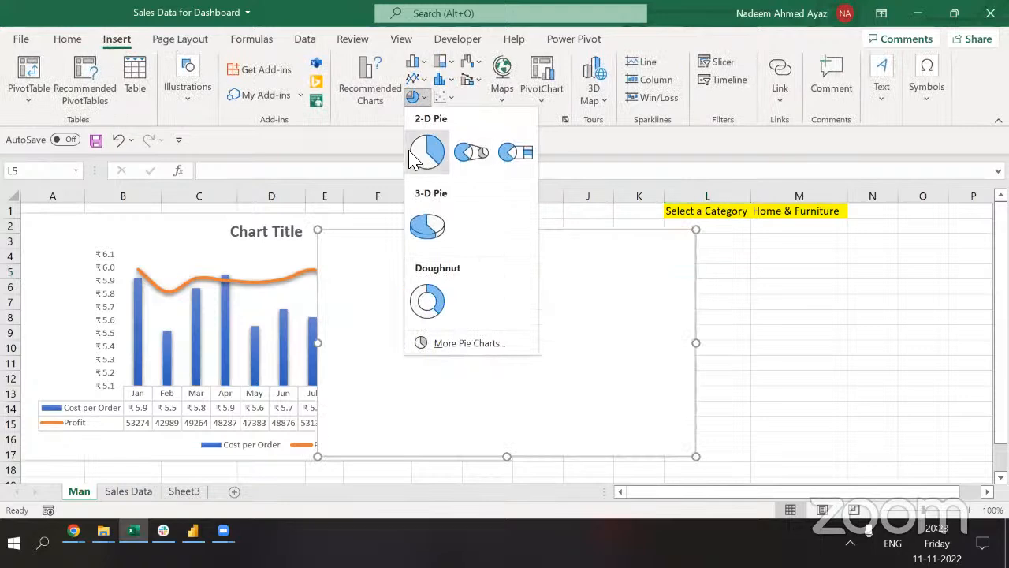
{"action": "left_click", "coordinate": [706, 269]}
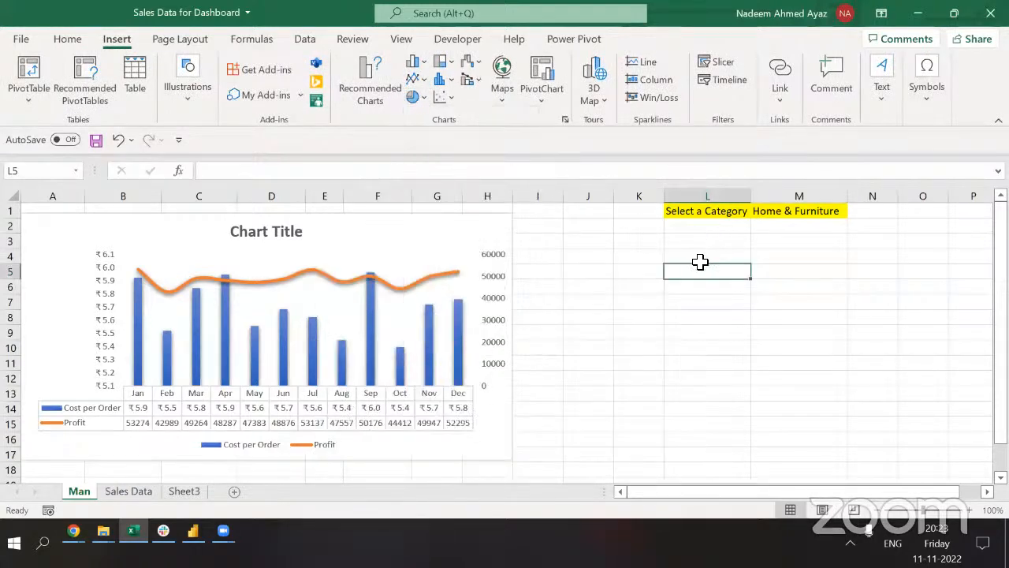
Recheck the Sales Data columns and return to the Man sheet with the empty cell L3 selected.
{"action": "left_click", "coordinate": [700, 262]}
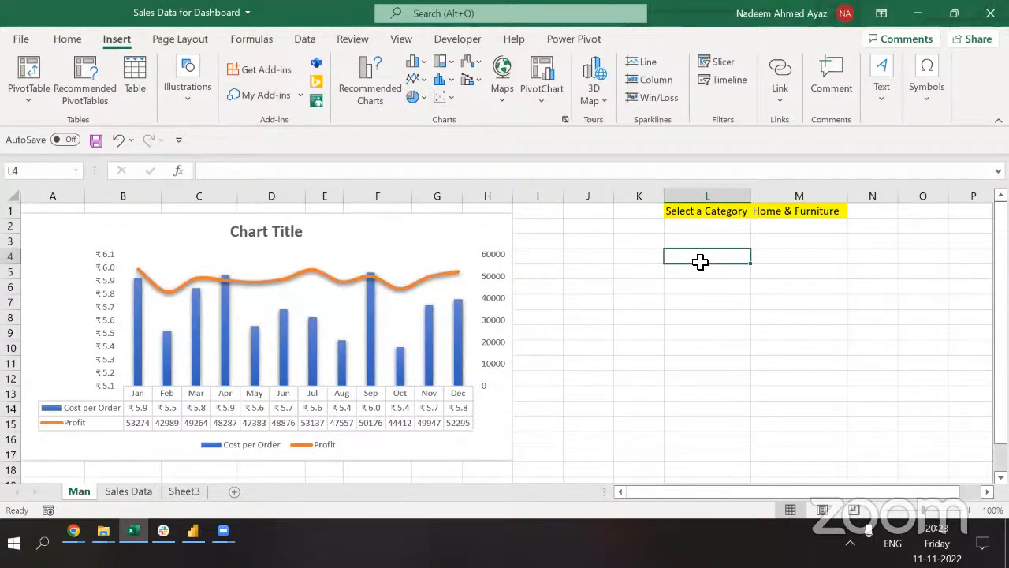
{"action": "key", "text": "ctrl+Page_Down"}
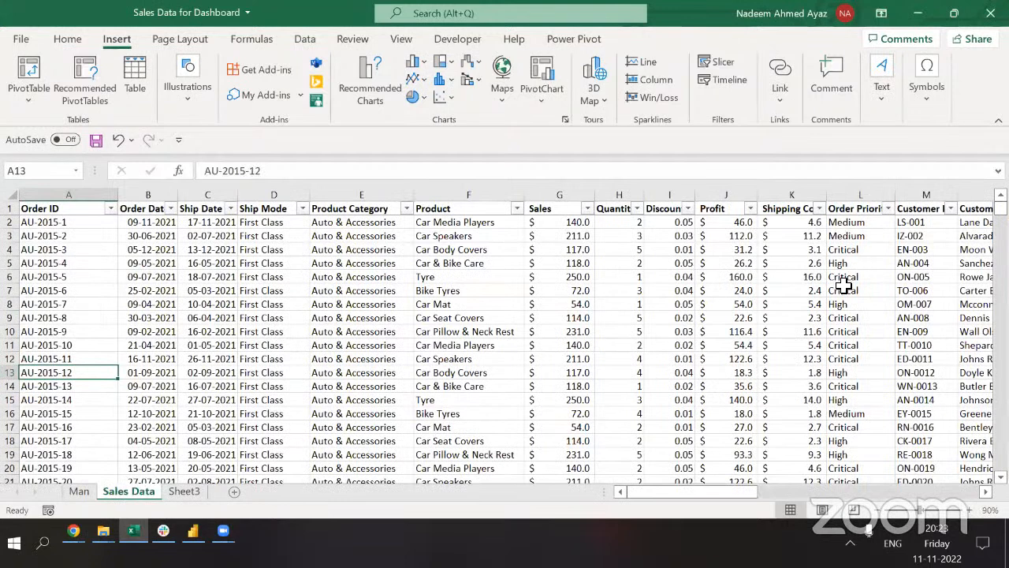
{"action": "key", "text": "ctrl+Page_Up"}
{"action": "key", "text": "Up"}
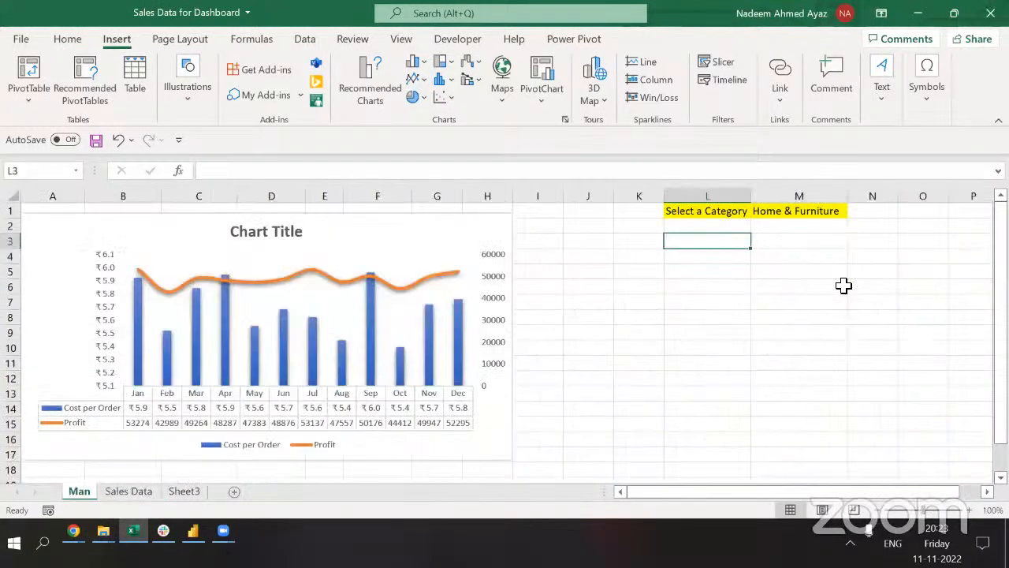
{"action": "type", "text": "="}
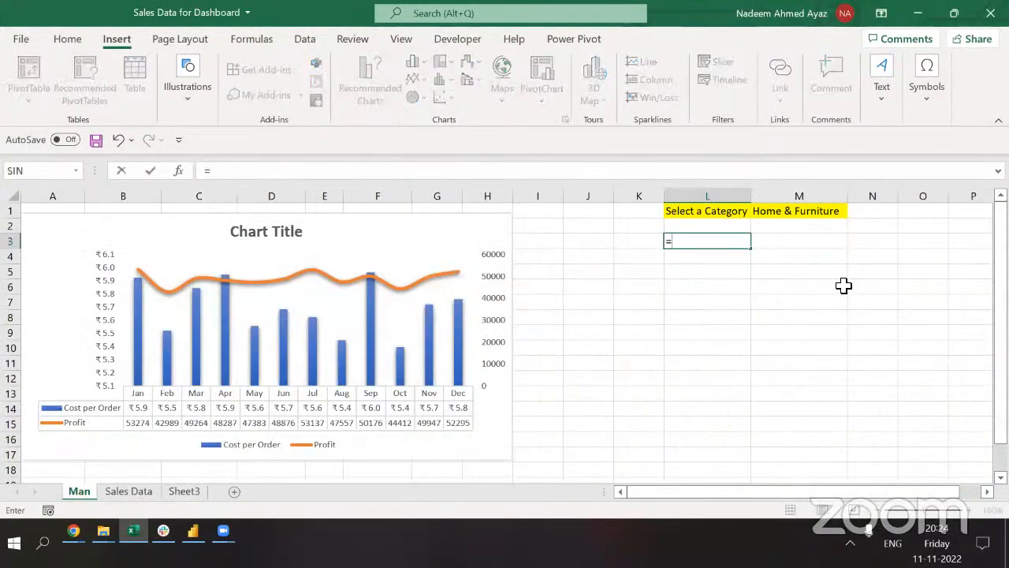
{"action": "type", "text": "cou"}
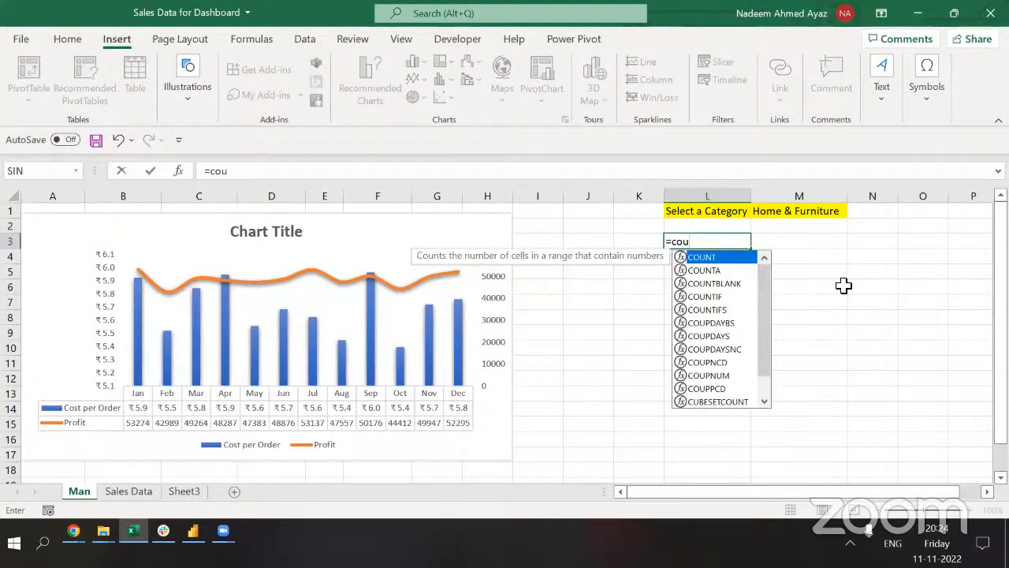
{"action": "key", "text": "Escape"}
{"action": "type", "text": "=uni"}
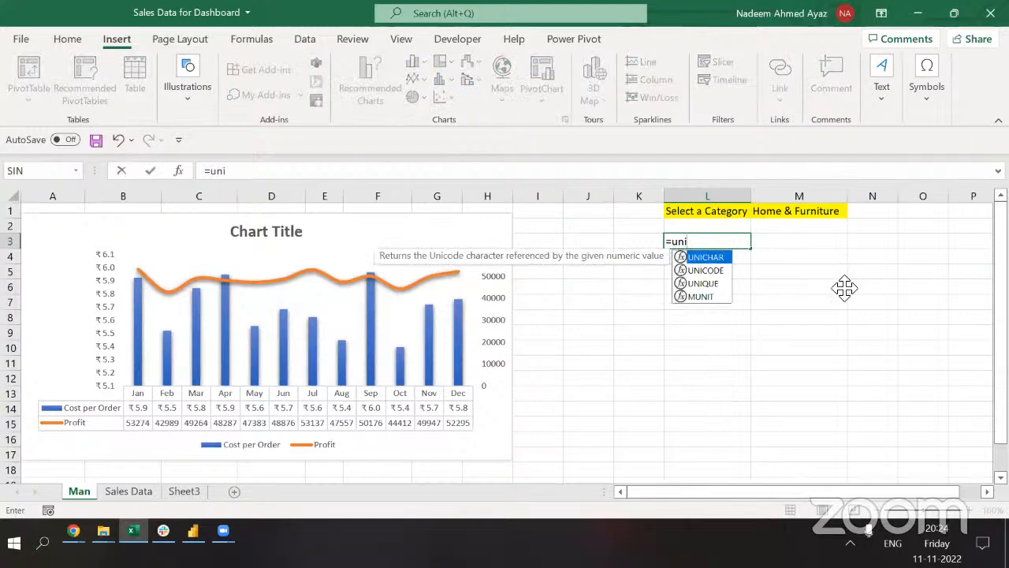
{"action": "key", "text": "Down"}
{"action": "key", "text": "Down"}
{"action": "key", "text": "Escape"}
Copy the entire Order Priority column, including its header, from the Sales Data sheet.
{"action": "key", "text": "ctrl+Page_Down"}
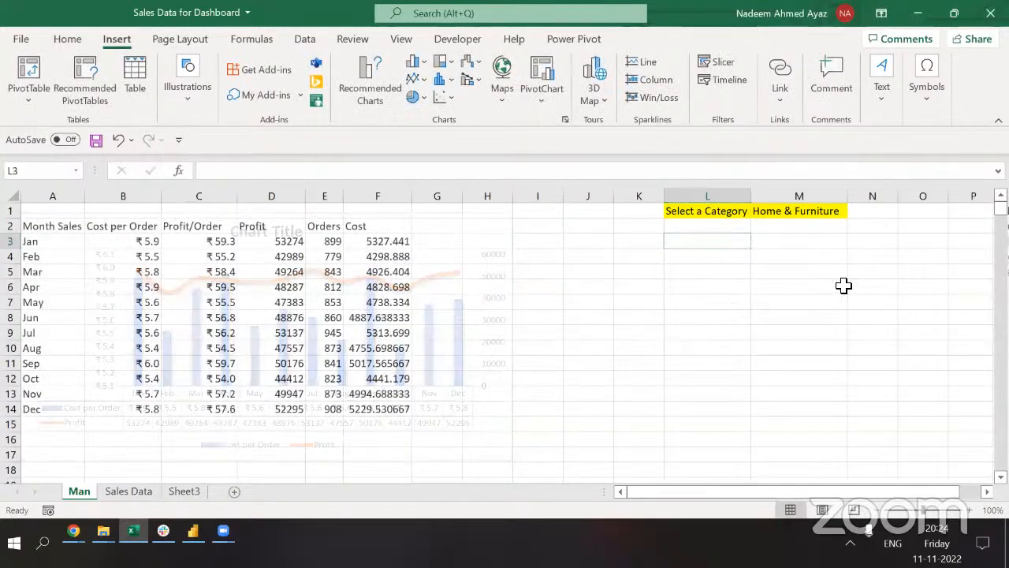
{"action": "key", "text": "Up"}
{"action": "key", "text": "Right"}
{"action": "key", "text": "Right"}
{"action": "key", "text": "Right"}
{"action": "key", "text": "Right"}
{"action": "key", "text": "Right"}
{"action": "key", "text": "Right"}
{"action": "key", "text": "Right"}
{"action": "key", "text": "Right"}
{"action": "key", "text": "Right"}
{"action": "key", "text": "Right"}
{"action": "key", "text": "Right"}
{"action": "key", "text": "Right"}
{"action": "key", "text": "Right"}
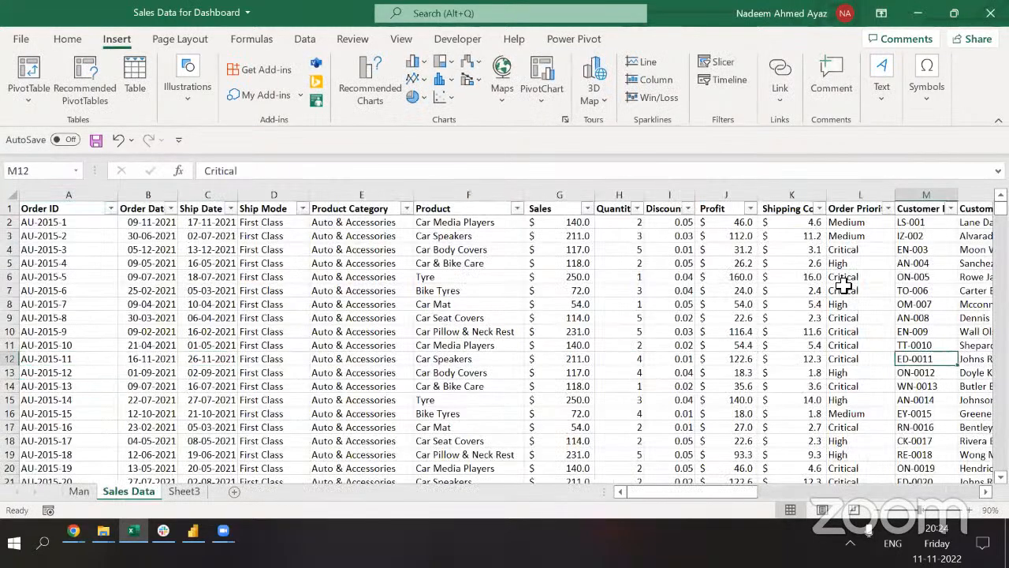
{"action": "key", "text": "Left"}
{"action": "key", "text": "Left"}
{"action": "key", "text": "ctrl+Up"}
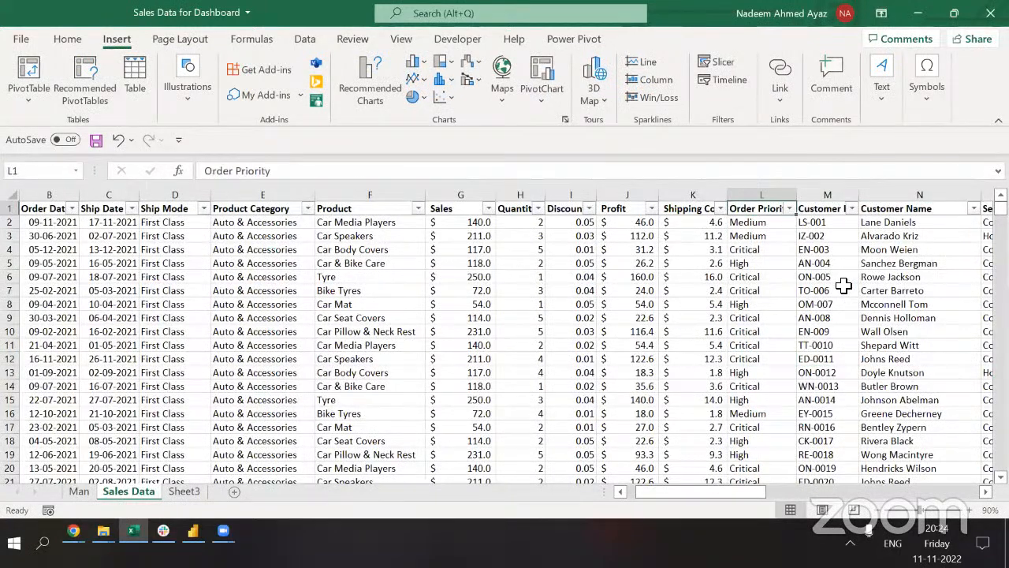
{"action": "key", "text": "ctrl+shift+Down"}
{"action": "key", "text": "ctrl+c"}
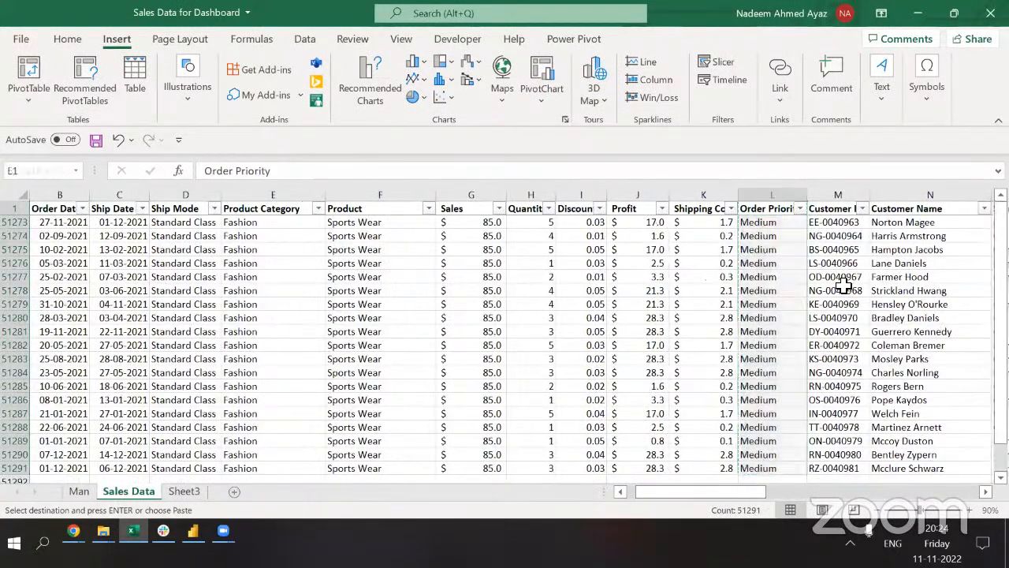
Paste the copied Order Priority data into the Man sheet starting at cell L3.
{"action": "key", "text": "ctrl+Page_Up"}
{"action": "key", "text": "ctrl+alt+v"}
{"action": "key", "text": "Return"}
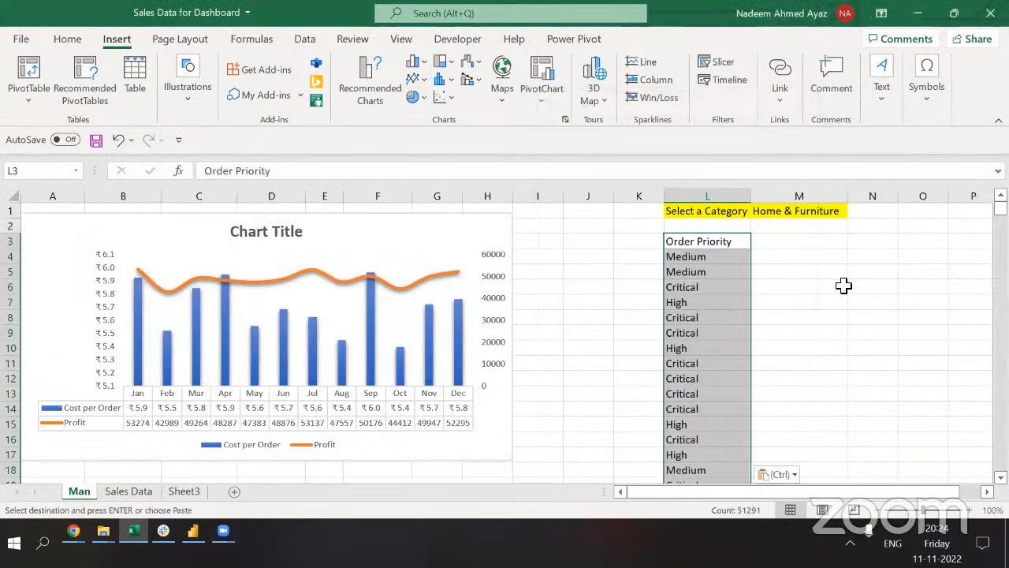
Remove the duplicates from the pasted Order Priority list in column L, and undo both the removal and the paste.
{"action": "left_click", "coordinate": [305, 44]}
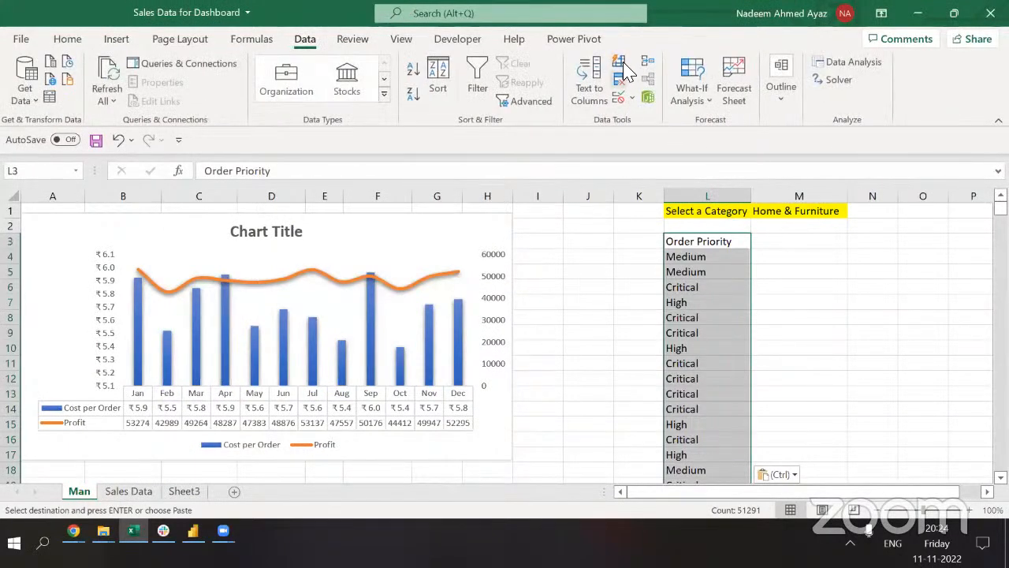
{"action": "left_click", "coordinate": [619, 82]}
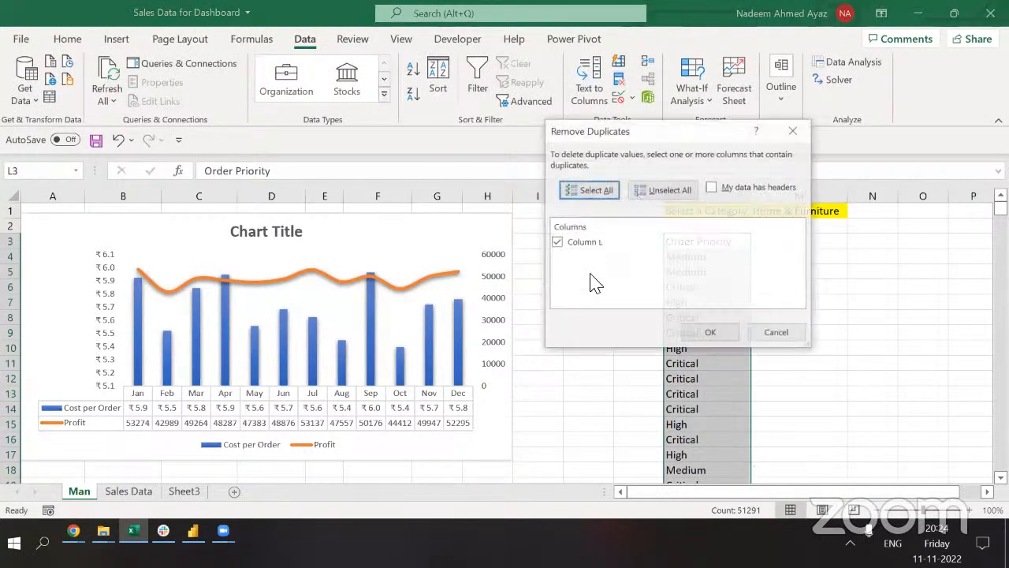
{"action": "left_click", "coordinate": [710, 333]}
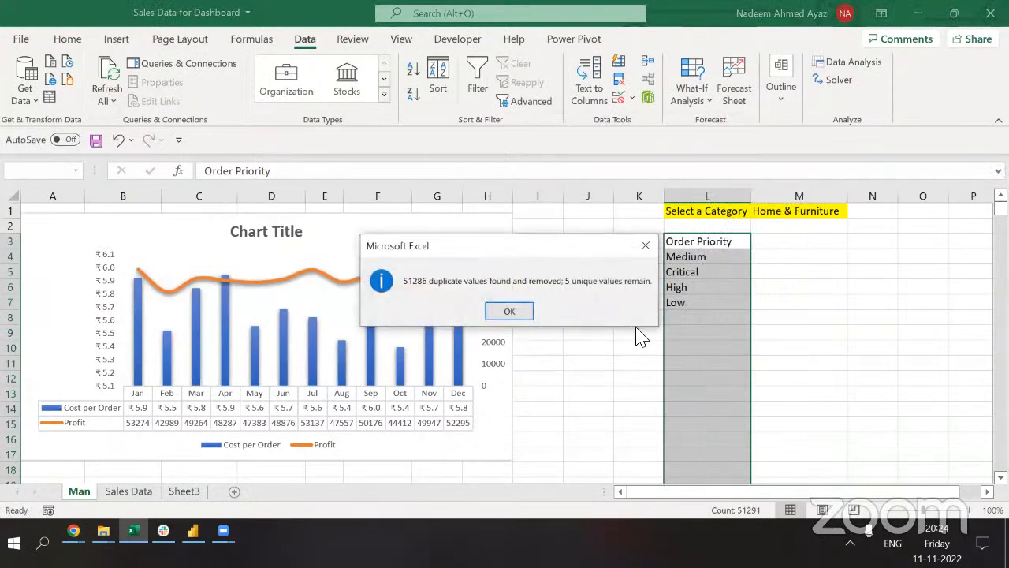
{"action": "left_click", "coordinate": [509, 312]}
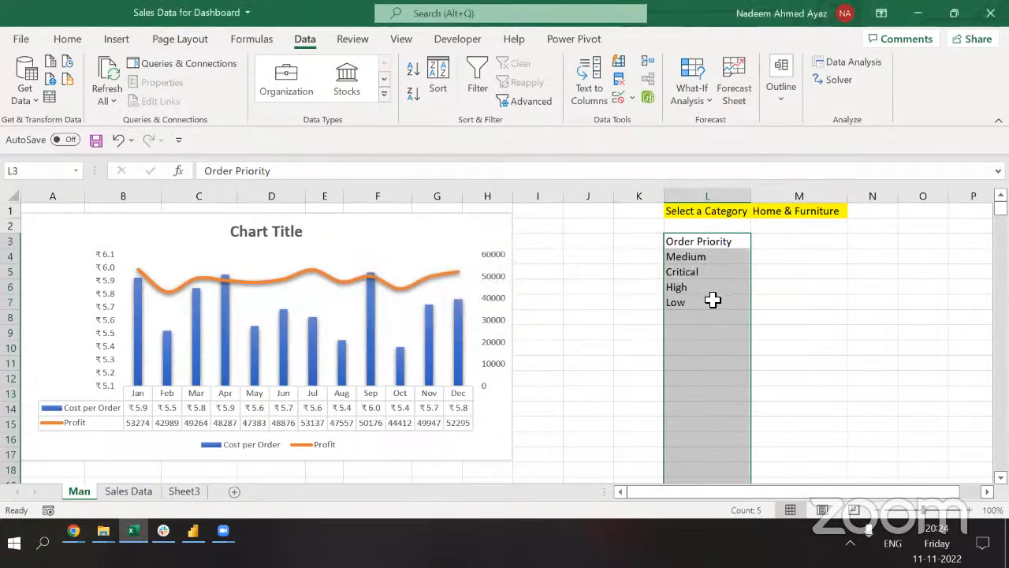
{"action": "key", "text": "ctrl+z"}
{"action": "key", "text": "ctrl+z"}
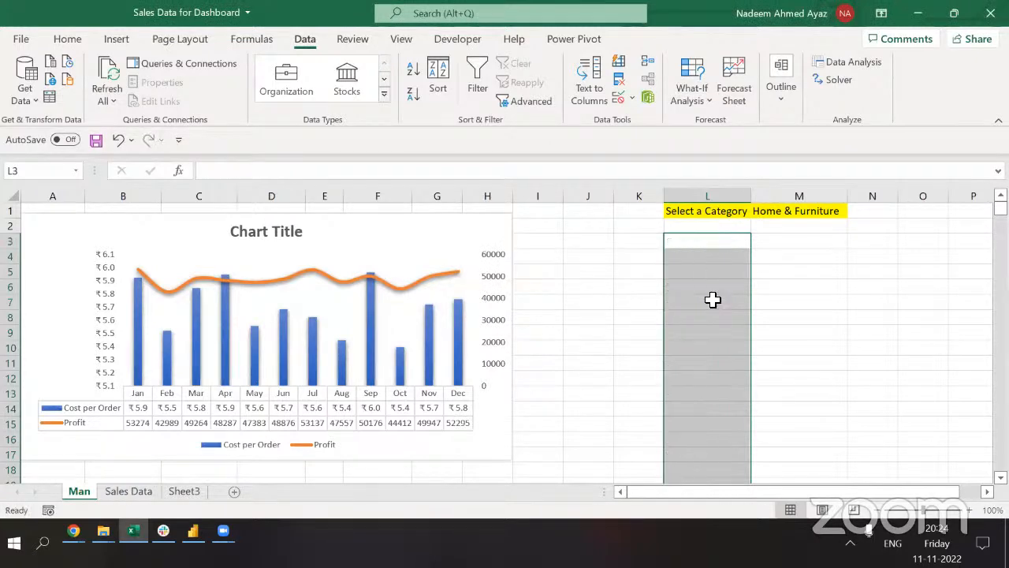
Enter =UNIQUE('Sales Data'!L:L) in cell L3 of the Man sheet to list the distinct order priorities.
{"action": "type", "text": "=uni"}
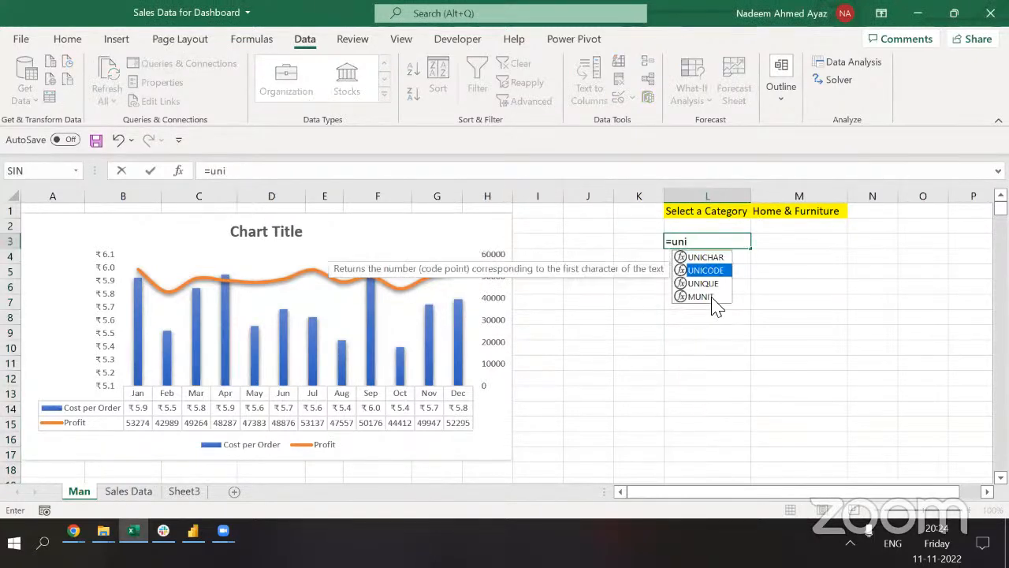
{"action": "key", "text": "Down"}
{"action": "key", "text": "Tab"}
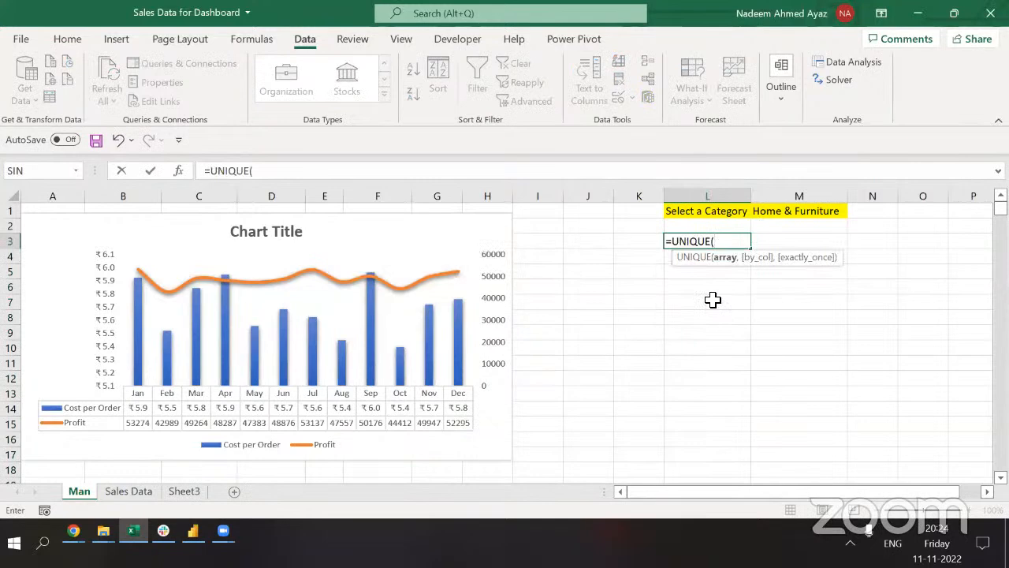
{"action": "key", "text": "ctrl+Page_Down"}
{"action": "key", "text": "ctrl+Up"}
{"action": "key", "text": "Right"}
{"action": "key", "text": "Right"}
{"action": "key", "text": "Right"}
{"action": "key", "text": "Right"}
{"action": "key", "text": "Right"}
{"action": "key", "text": "Right"}
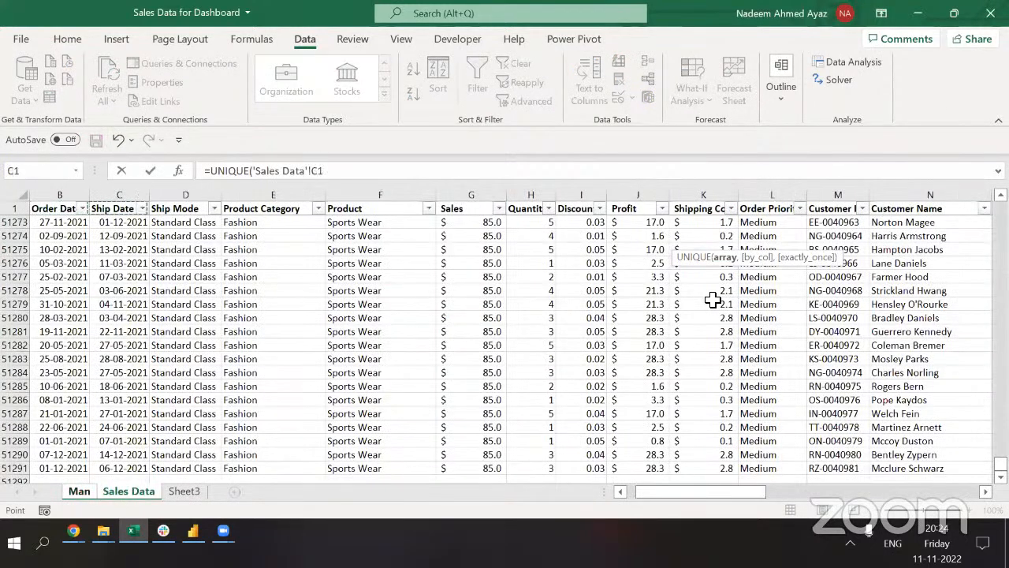
{"action": "key", "text": "Right"}
{"action": "key", "text": "Right"}
{"action": "key", "text": "Right"}
{"action": "key", "text": "ctrl+space"}
{"action": "type", "text": ")"}
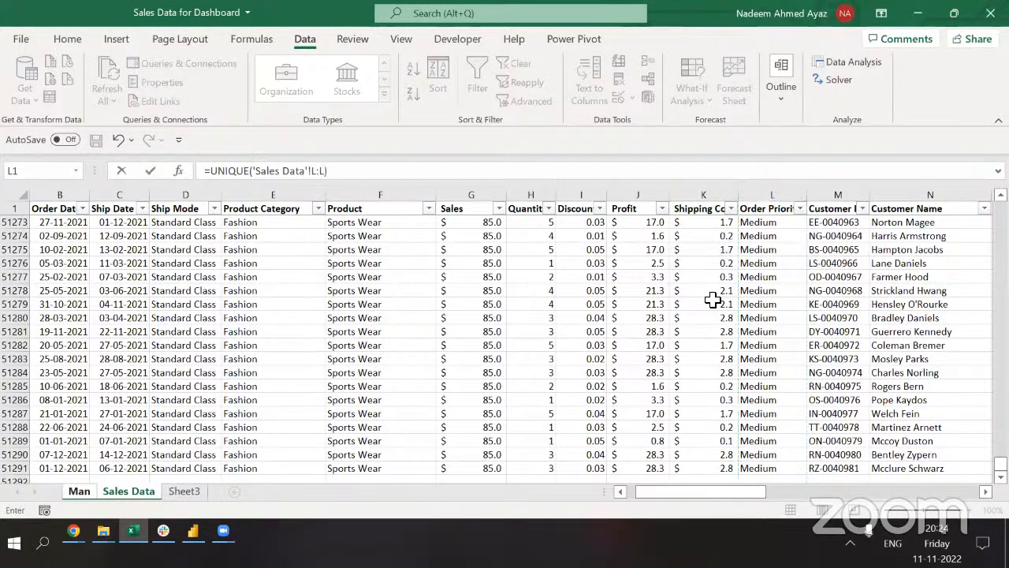
{"action": "key", "text": "Return"}
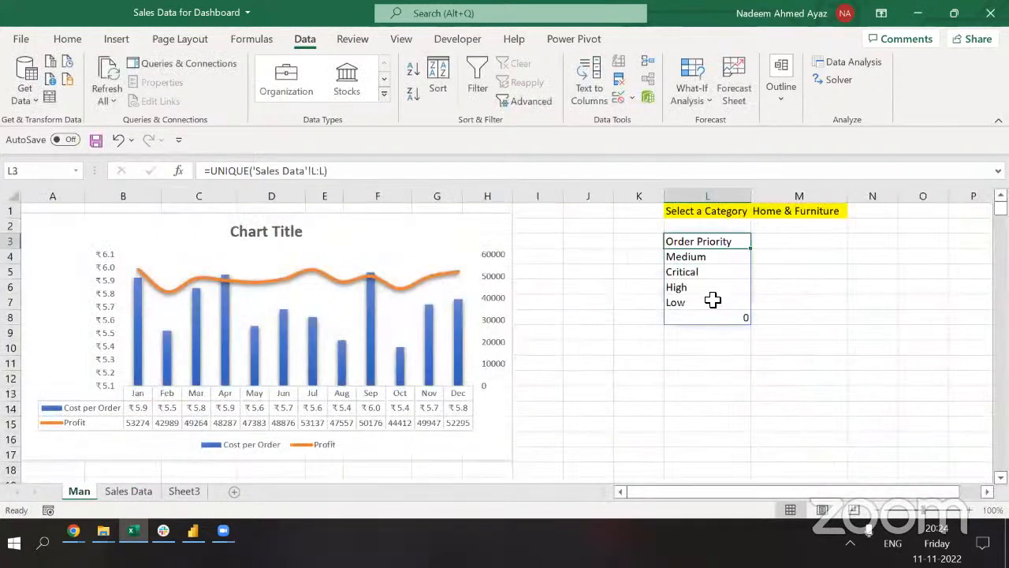
Change the UNIQUE formula's range in L3 from the whole column to L1:L5.
{"action": "key", "text": "ctrl+shift+Down"}
{"action": "key", "text": "Down"}
{"action": "key", "text": "ctrl+Down"}
{"action": "key", "text": "ctrl+Up"}
{"action": "key", "text": "F2"}
{"action": "key", "text": "Left"}
{"action": "key", "text": "Left"}
{"action": "key", "text": "Left"}
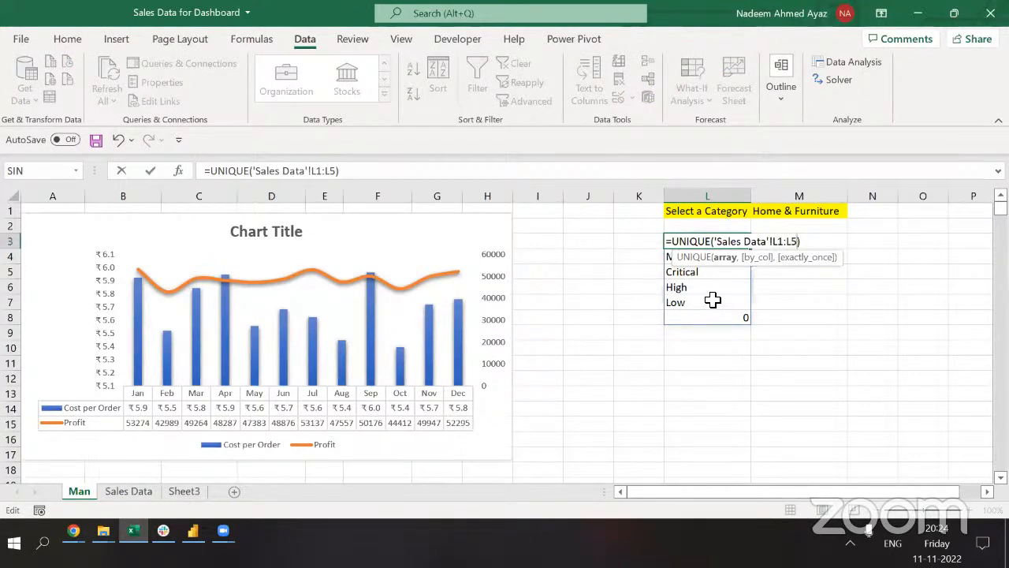
{"action": "key", "text": "Return"}
Check the last data row on Sales Data and extend the UNIQUE range in L3 to L1:L51291.
{"action": "key", "text": "ctrl+Page_Down"}
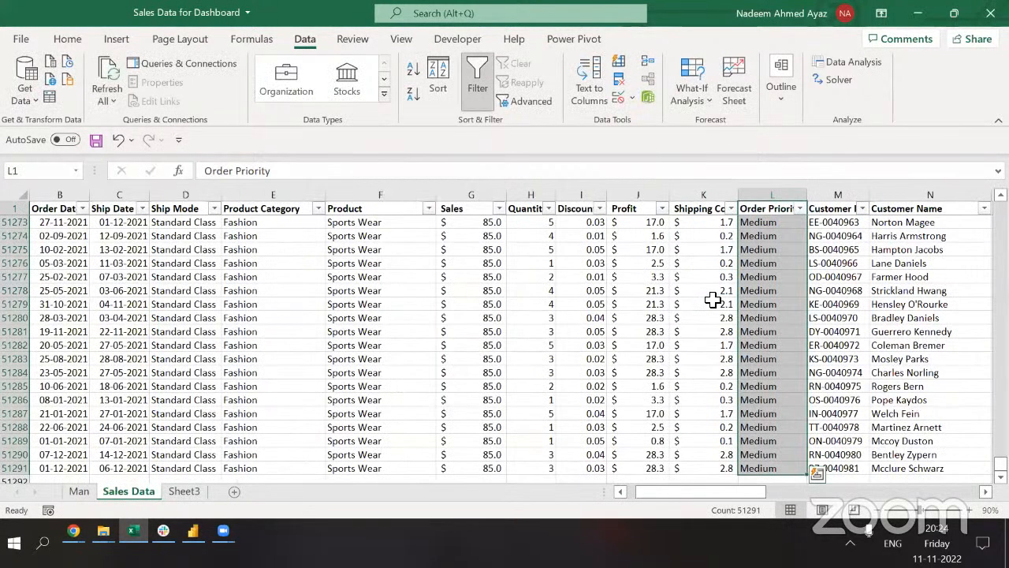
{"action": "key", "text": "ctrl+Down"}
{"action": "key", "text": "ctrl+Left"}
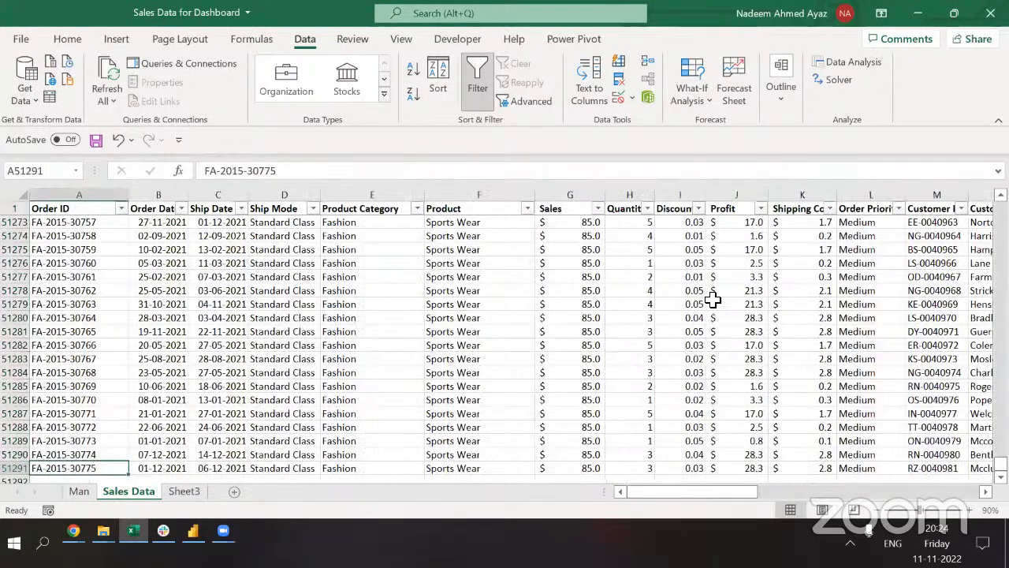
{"action": "key", "text": "ctrl+Page_Up"}
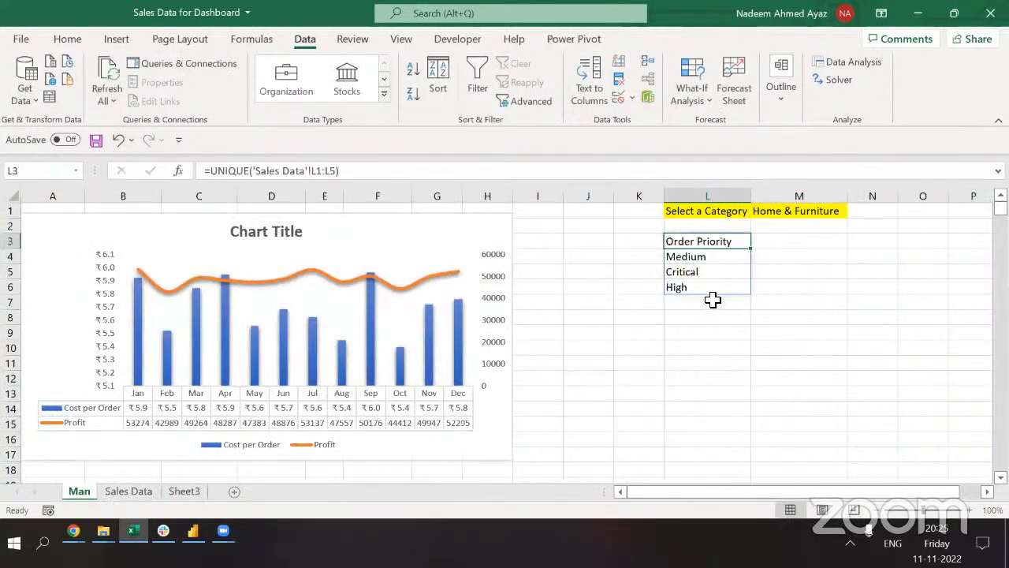
{"action": "key", "text": "F2"}
{"action": "key", "text": "Left"}
{"action": "type", "text": "12"}
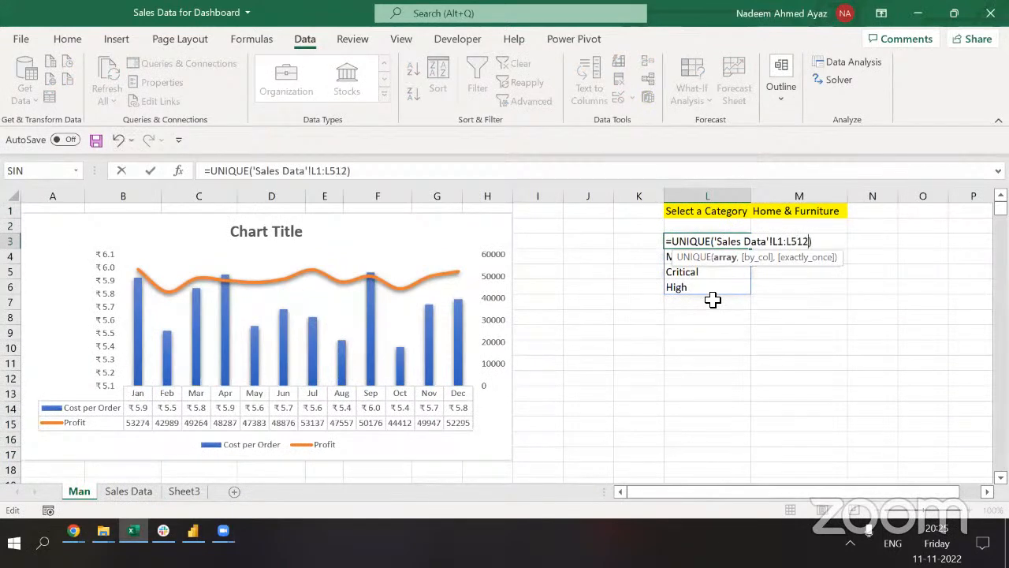
{"action": "key", "text": "Return"}
{"action": "key", "text": "Up"}
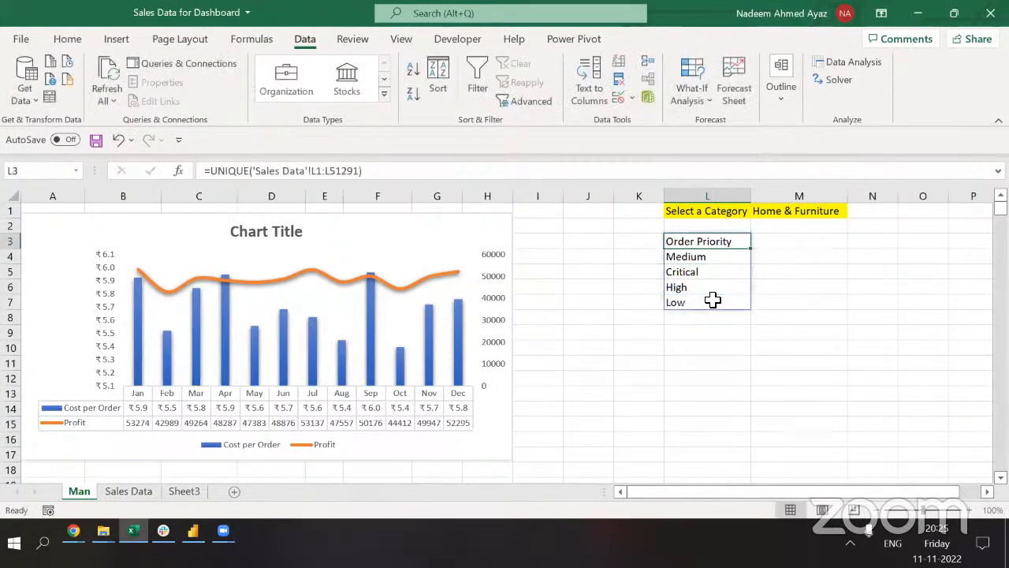
Replace the UNIQUE results in L3:L7 with static values using Paste Special Values.
{"action": "key", "text": "ctrl+shift+Down"}
{"action": "key", "text": "ctrl+c"}
{"action": "key", "text": "ctrl+alt+v"}
{"action": "key", "text": "v"}
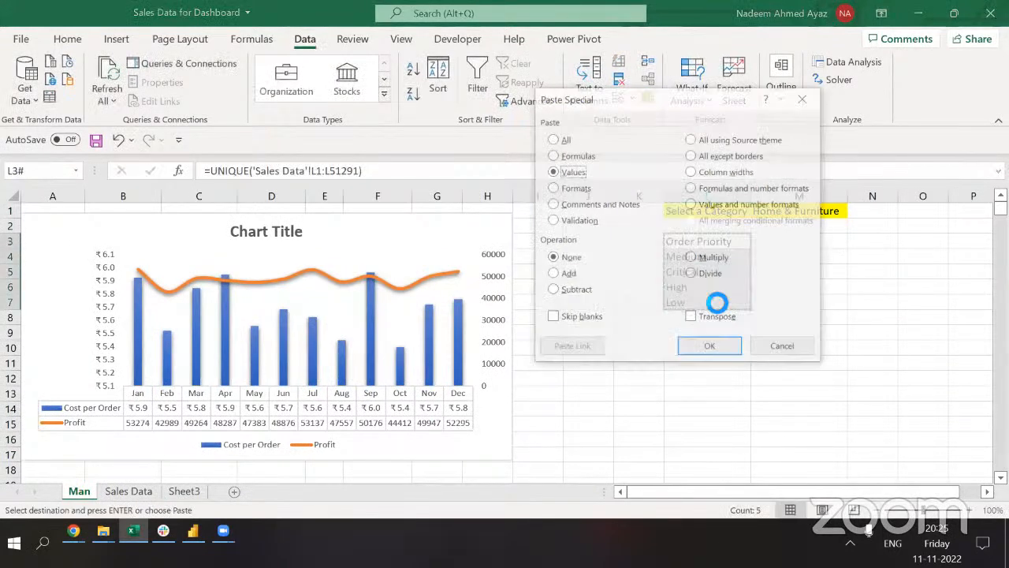
{"action": "key", "text": "Return"}
{"action": "key", "text": "Escape"}
Enter the column heading "Count of Such Orders" in cell M3 beside Order Priority.
{"action": "key", "text": "Right"}
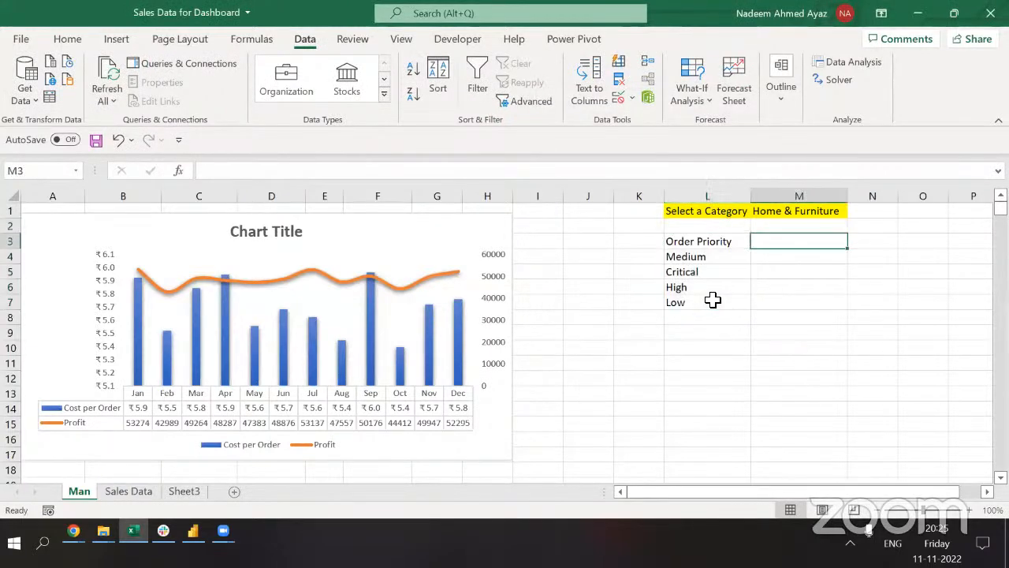
{"action": "type", "text": "Count of Such Order"}
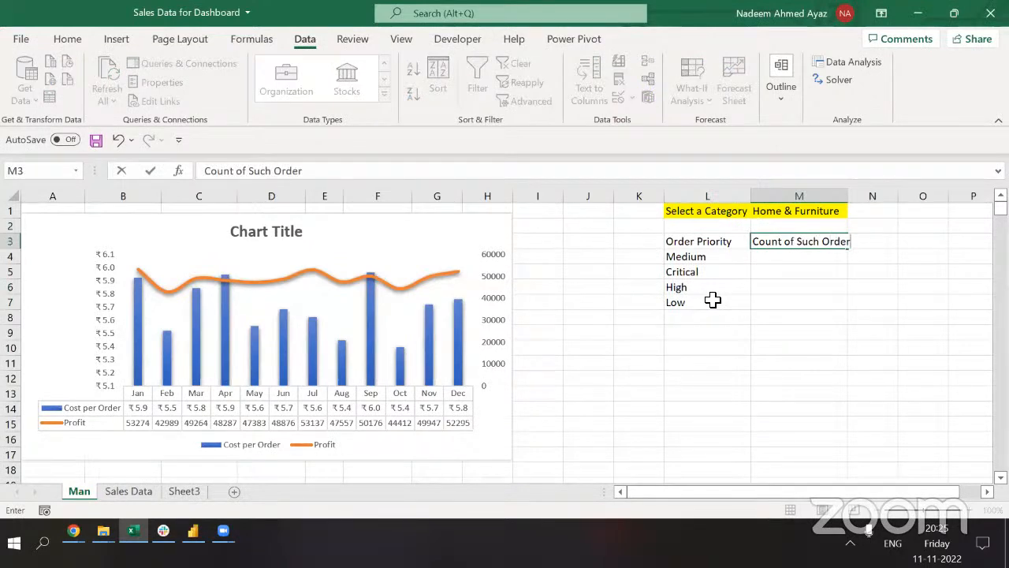
{"action": "type", "text": "s"}
{"action": "key", "text": "ctrl+Return"}
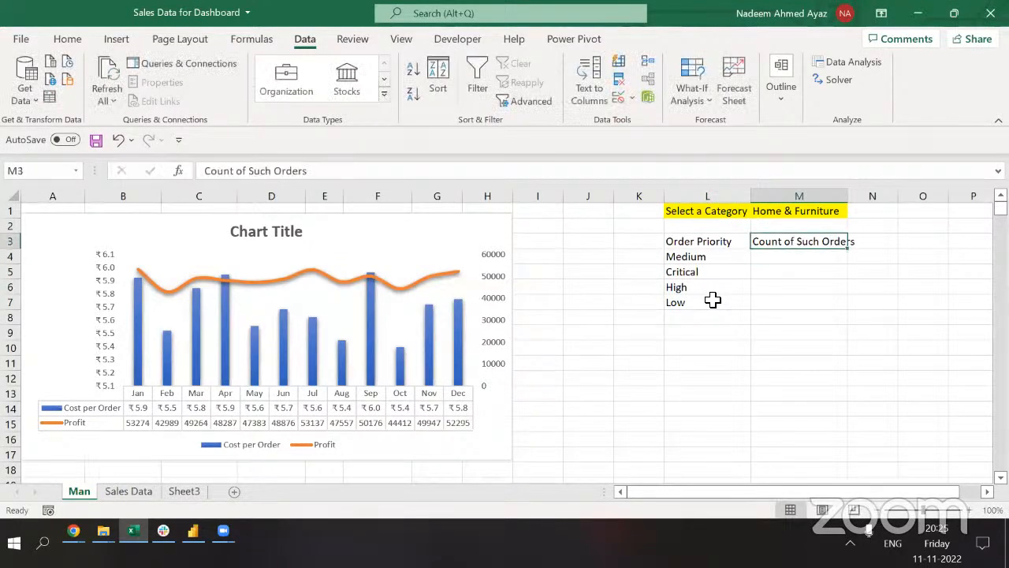
Start a formula in M4 with IF and OR, using $M$1="" as the first OR condition.
{"action": "key", "text": "Down"}
{"action": "type", "text": "="}
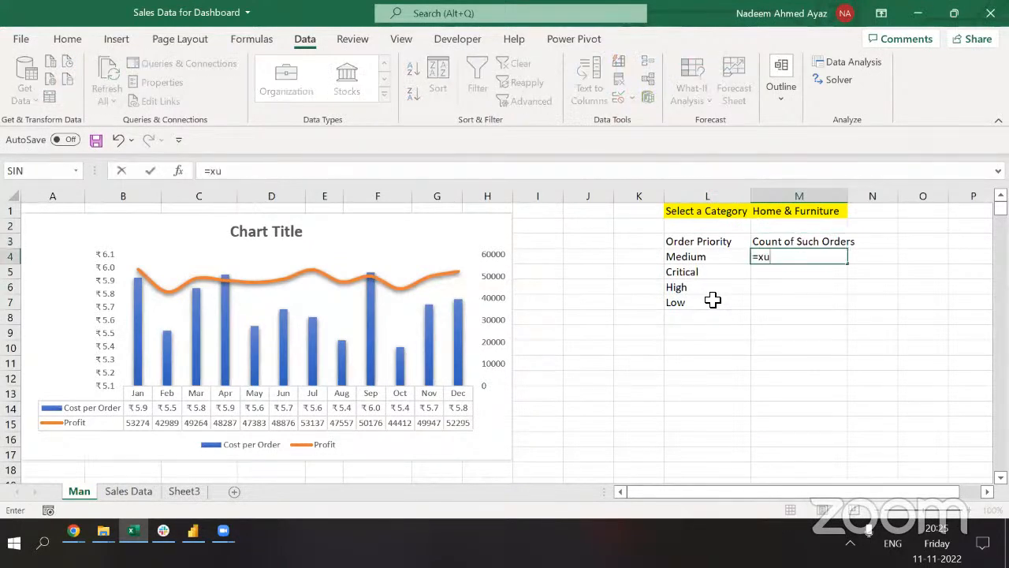
{"action": "key", "text": "Escape"}
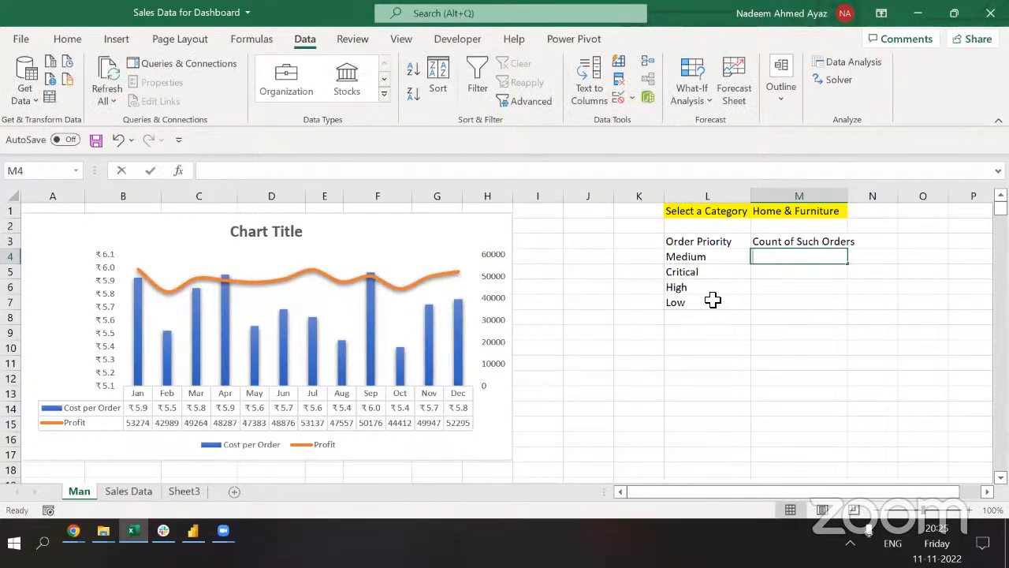
{"action": "type", "text": "=IF("}
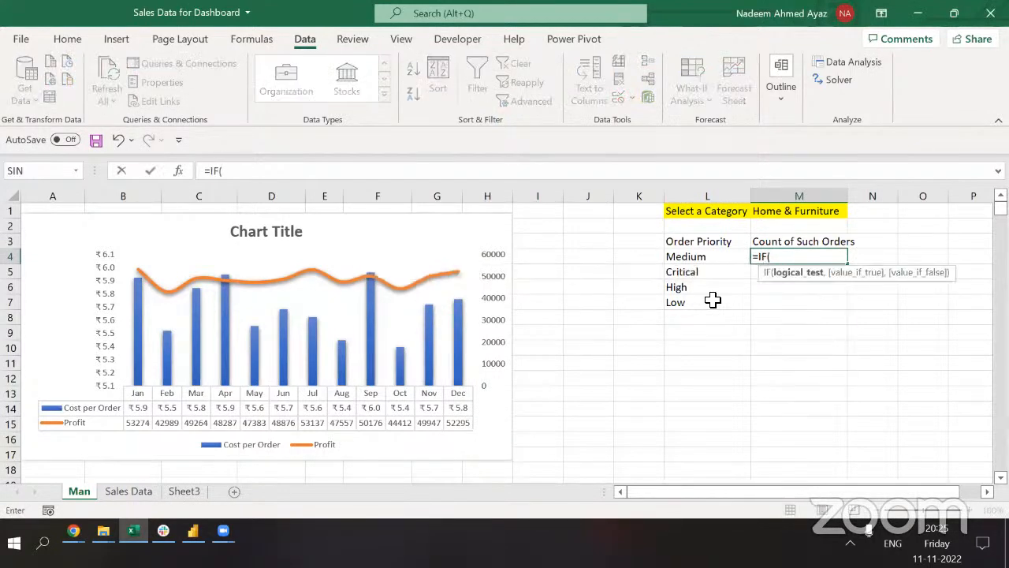
{"action": "key", "text": "Up"}
{"action": "key", "text": "Up"}
{"action": "key", "text": "Up"}
{"action": "key", "text": "BackSpace"}
{"action": "key", "text": "BackSpace"}
{"action": "key", "text": "BackSpace"}
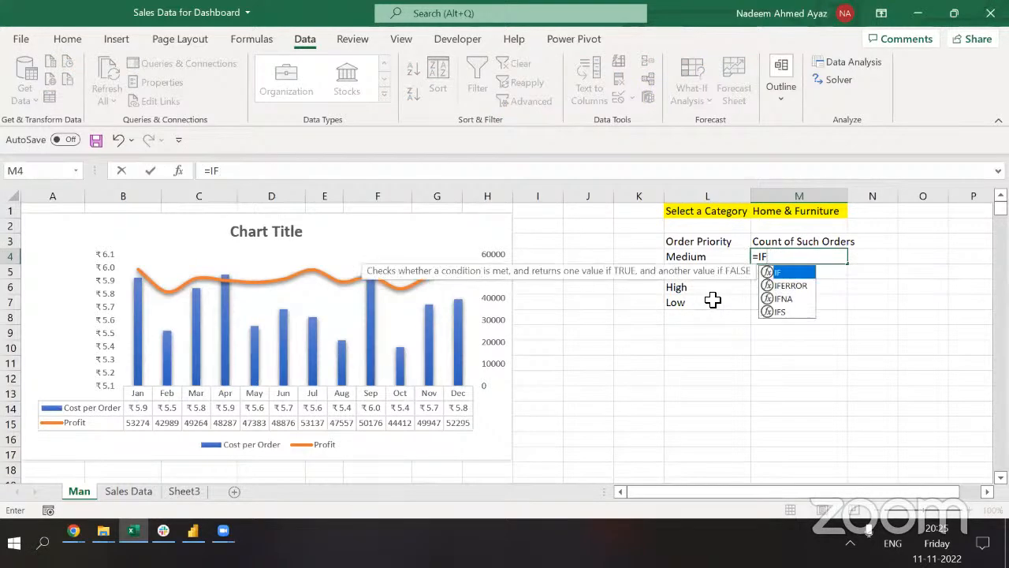
{"action": "type", "text": "(or"}
{"action": "key", "text": "Tab"}
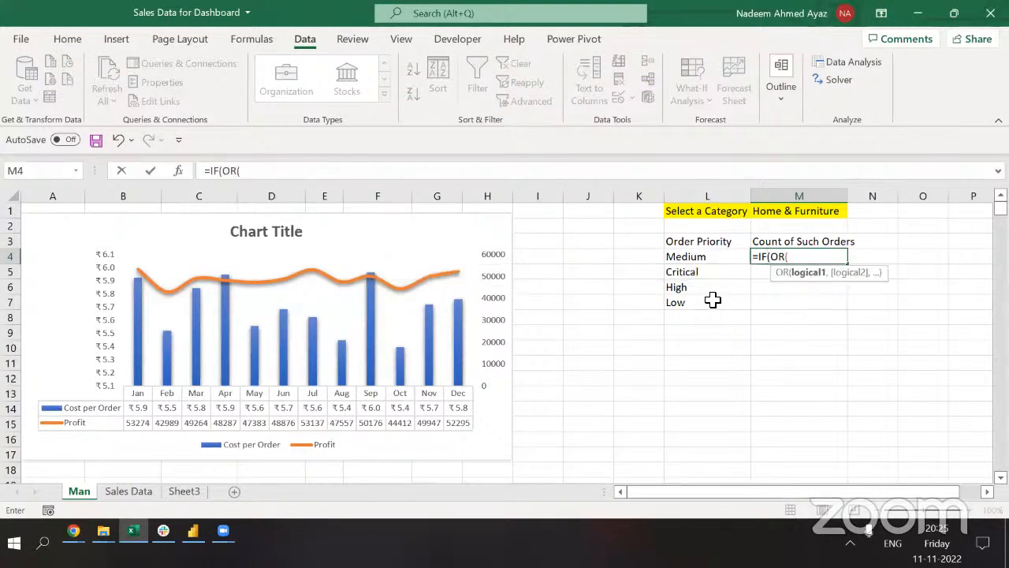
{"action": "key", "text": "Up"}
{"action": "key", "text": "Up"}
{"action": "key", "text": "Up"}
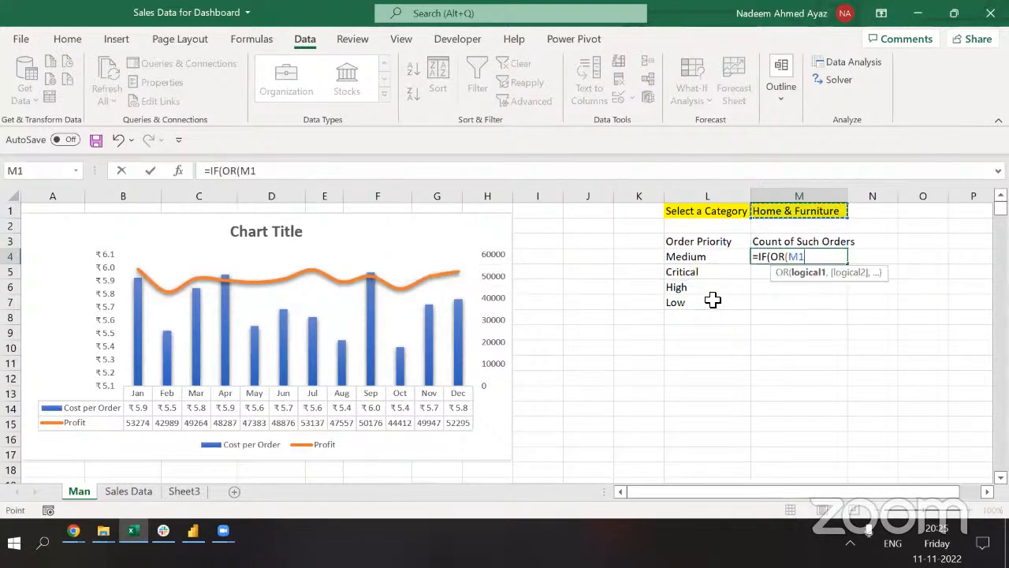
{"action": "key", "text": "F4"}
{"action": "type", "text": "=\"\","}
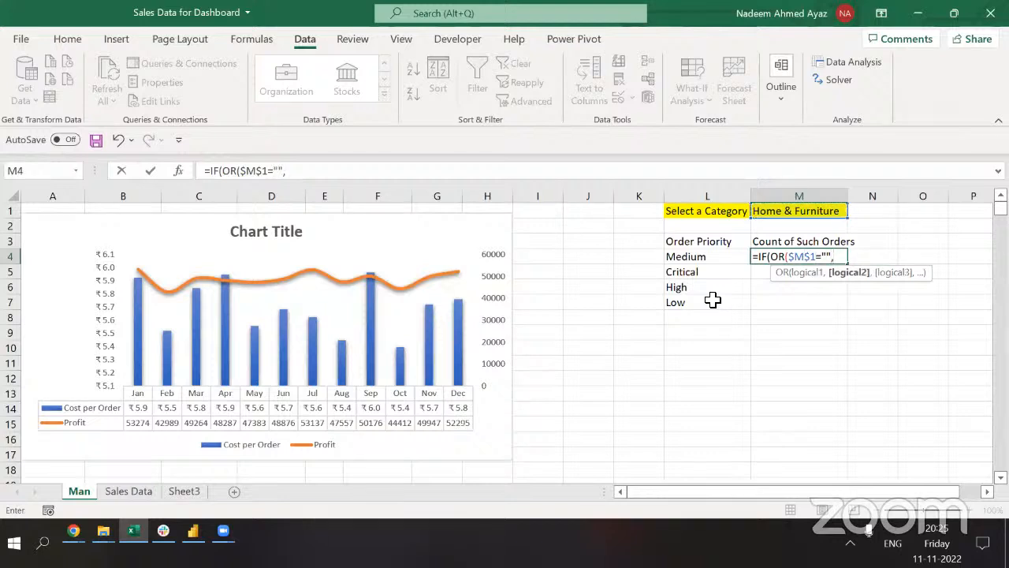
Add $M$1="All" as the second OR condition in the M4 formula.
{"action": "key", "text": "Up"}
{"action": "key", "text": "Up"}
{"action": "key", "text": "Up"}
{"action": "type", "text": "="}
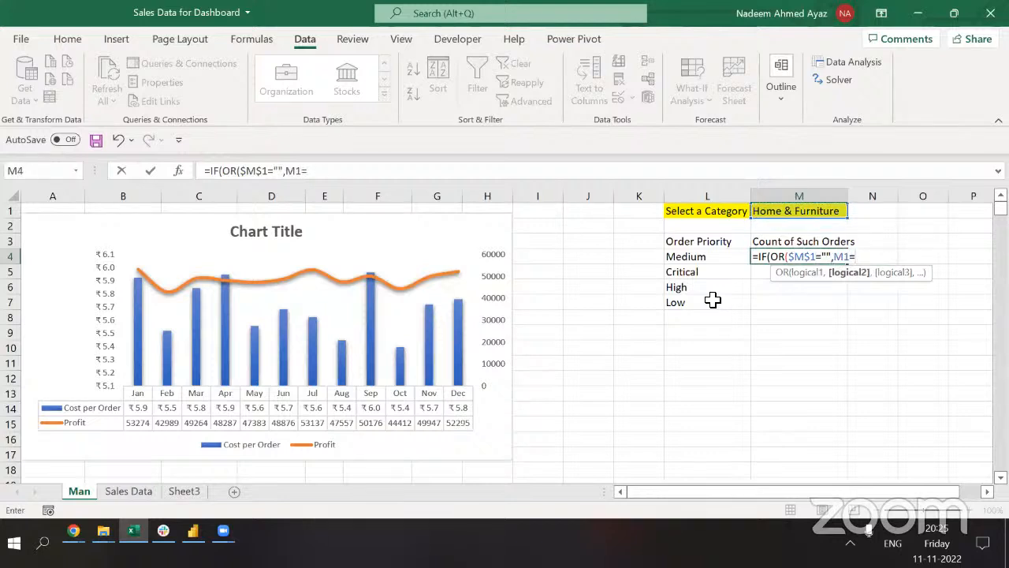
{"action": "key", "text": "F4"}
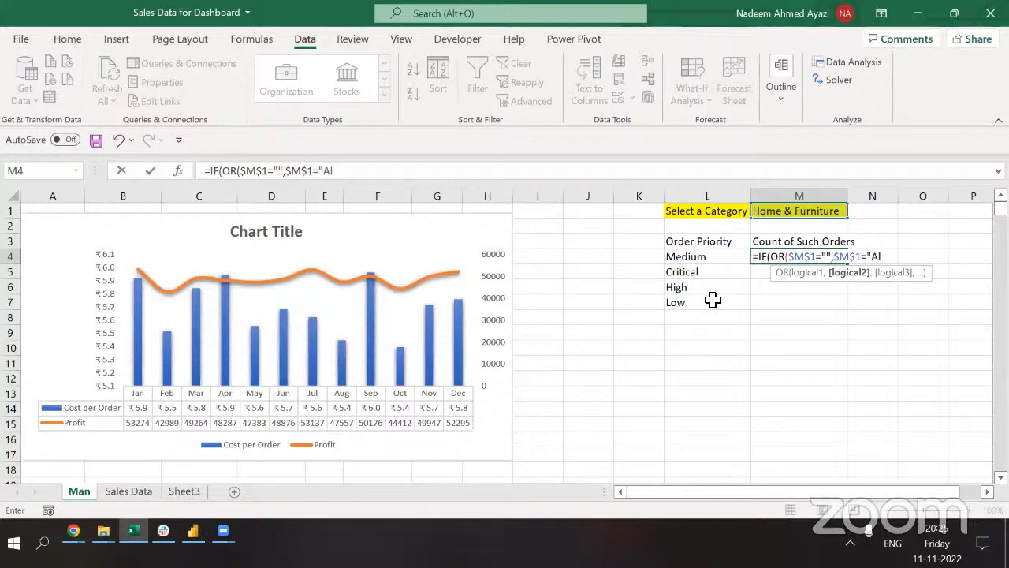
{"action": "type", "text": "=\"All\","}
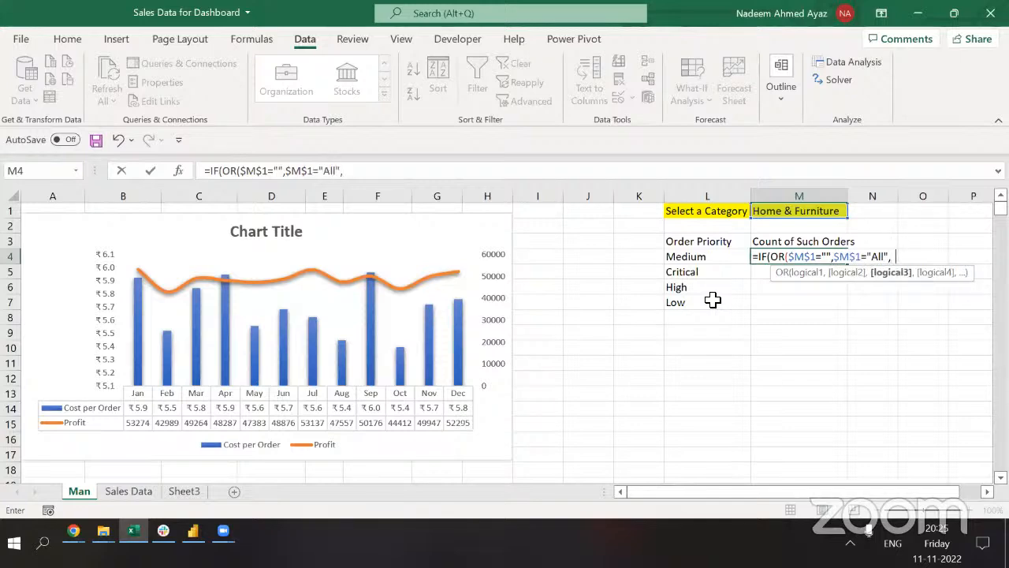
Add a COUNTIF to the M4 formula with the Order Priority column 'Sales Data'!$L:$L as its absolute range.
{"action": "type", "text": "coun"}
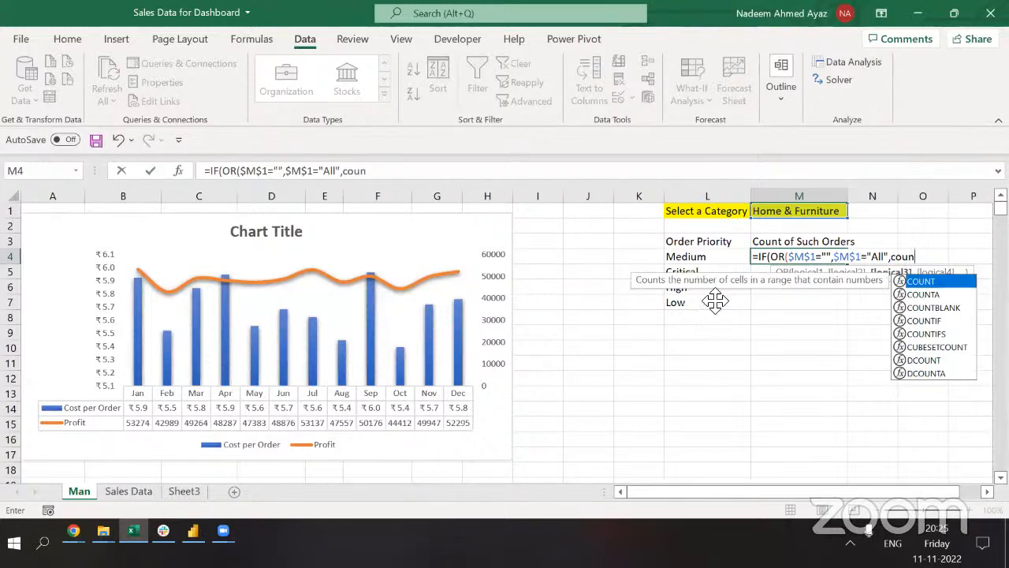
{"action": "key", "text": "Down"}
{"action": "key", "text": "Down"}
{"action": "key", "text": "Down"}
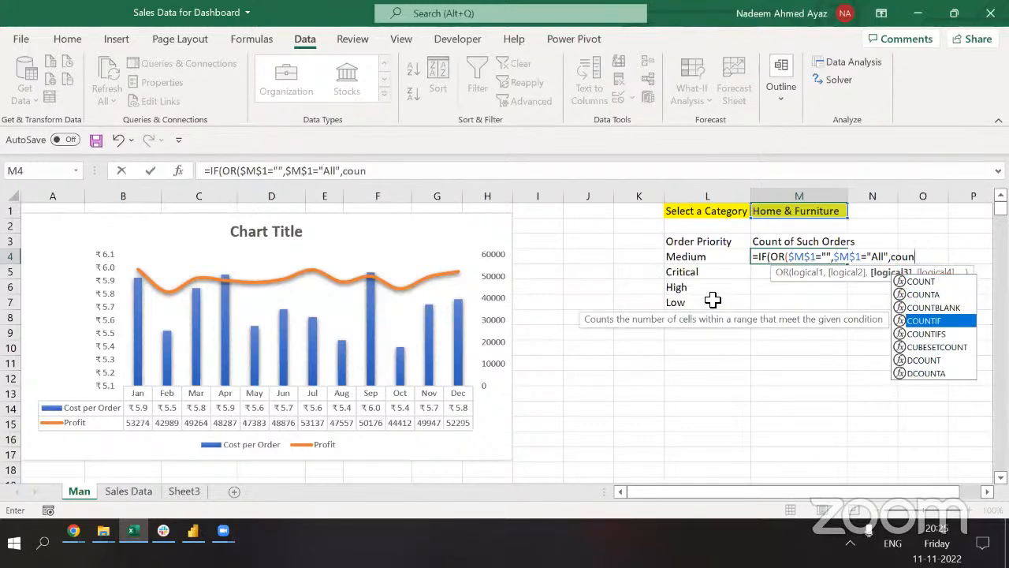
{"action": "key", "text": "Tab"}
{"action": "key", "text": "ctrl+Page_Down"}
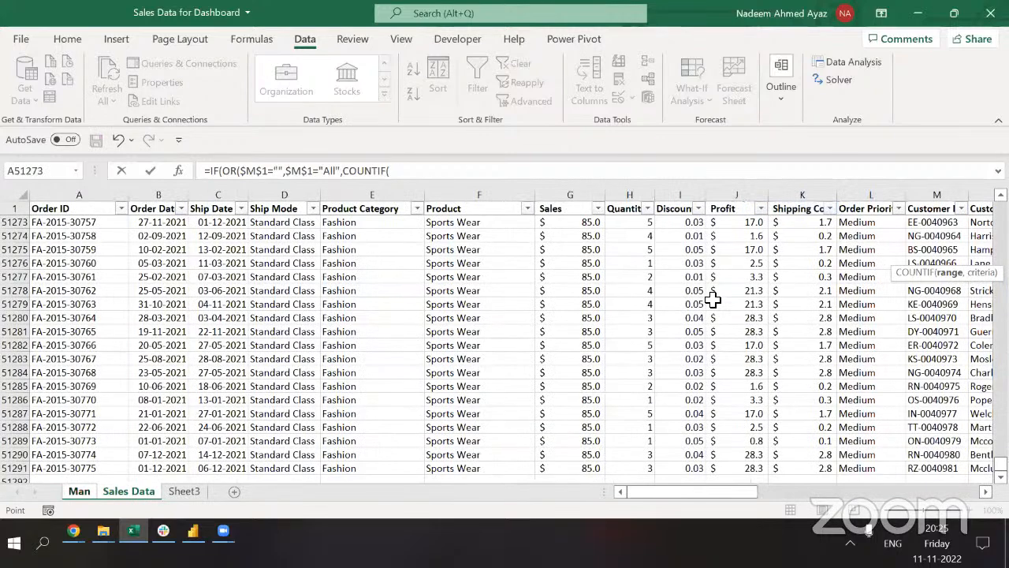
{"action": "key", "text": "ctrl+Up"}
{"action": "key", "text": "Right"}
{"action": "key", "text": "Right"}
{"action": "key", "text": "Right"}
{"action": "key", "text": "Right"}
{"action": "key", "text": "Right"}
{"action": "key", "text": "Right"}
{"action": "key", "text": "Right"}
{"action": "key", "text": "Right"}
{"action": "key", "text": "Right"}
{"action": "key", "text": "Right"}
{"action": "key", "text": "Right"}
{"action": "key", "text": "Right"}
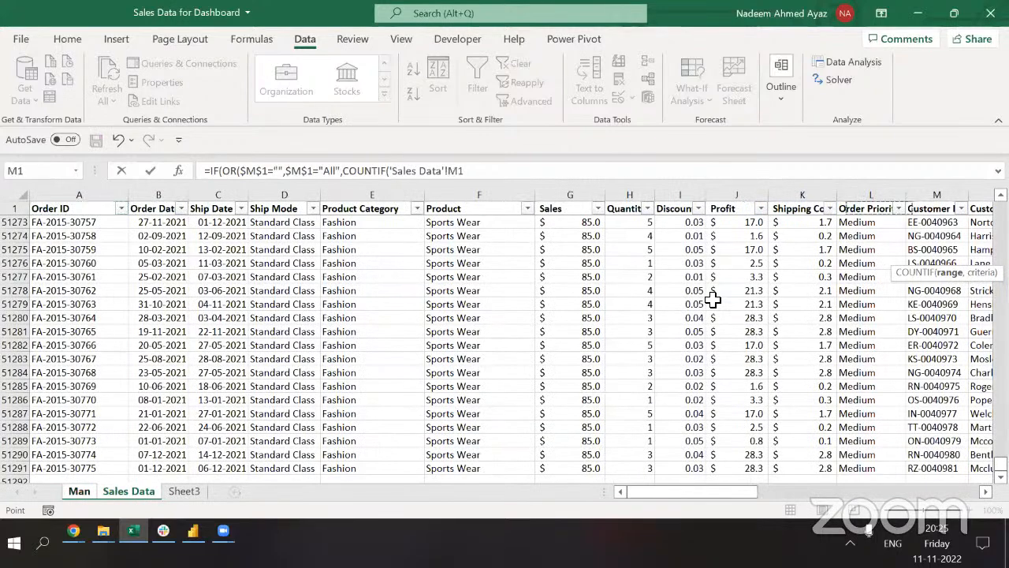
{"action": "key", "text": "Left"}
{"action": "key", "text": "ctrl+space"}
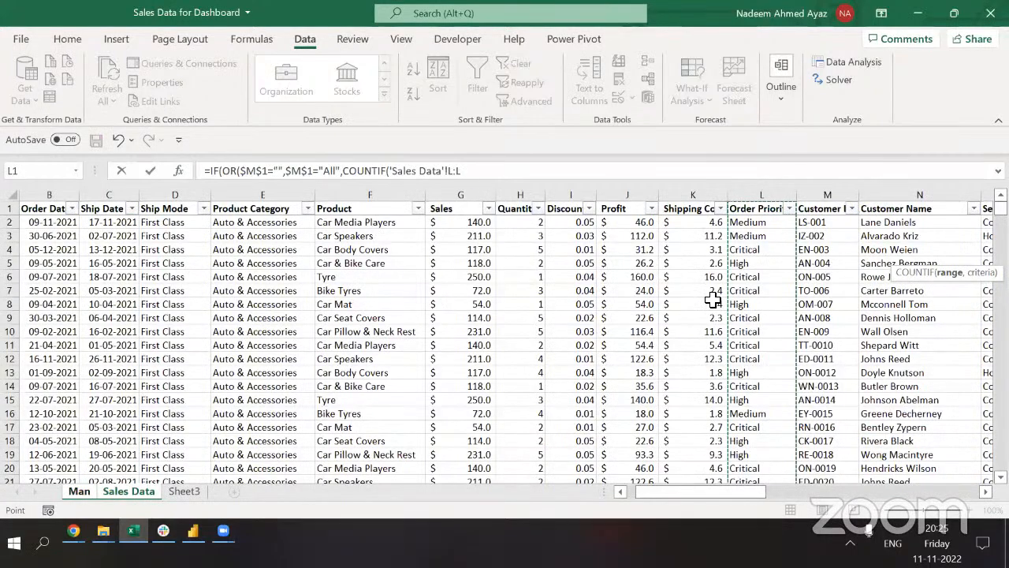
{"action": "key", "text": "F4"}
{"action": "type", "text": ","}
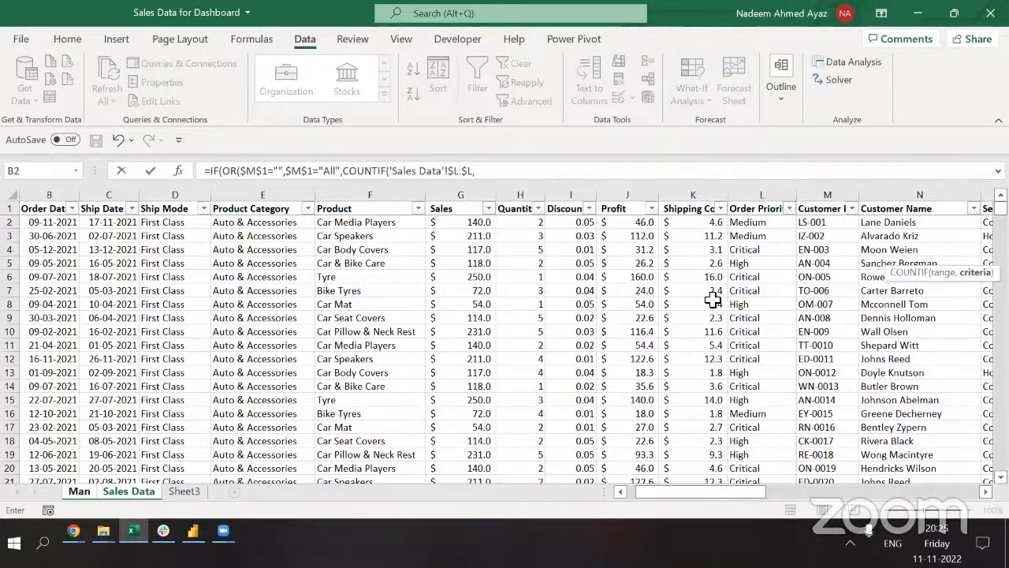
Set the COUNTIF criterion to Man!$L4 and close the OR function right after the "All" condition.
{"action": "key", "text": "ctrl+Page_Up"}
{"action": "key", "text": "Left"}
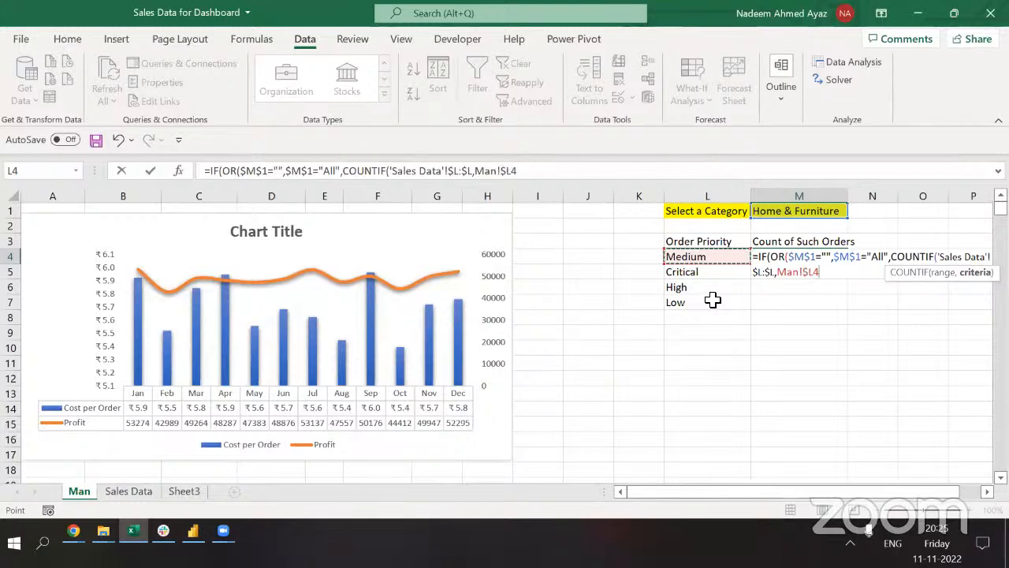
{"action": "type", "text": ")"}
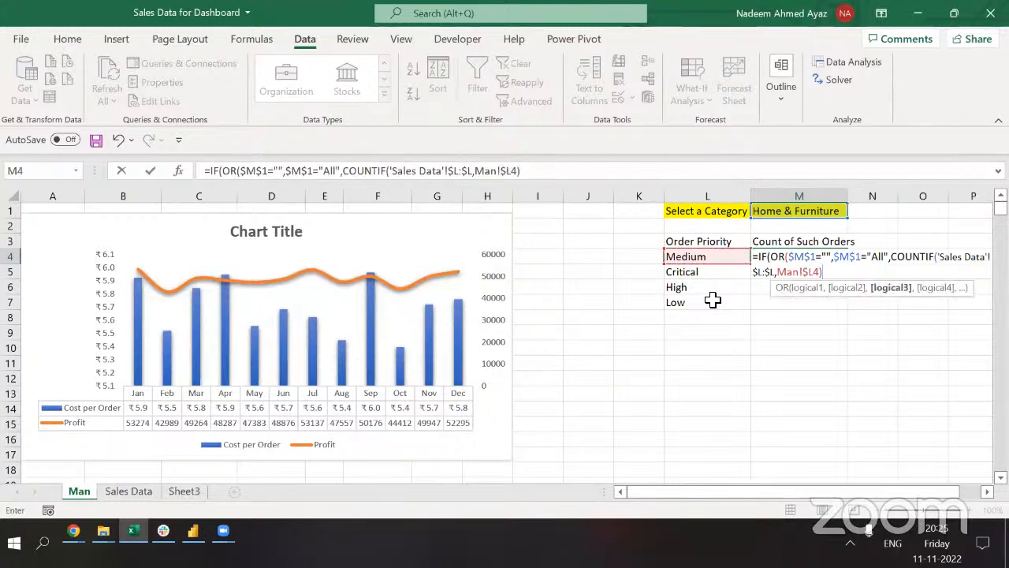
{"action": "left_click", "coordinate": [343, 170]}
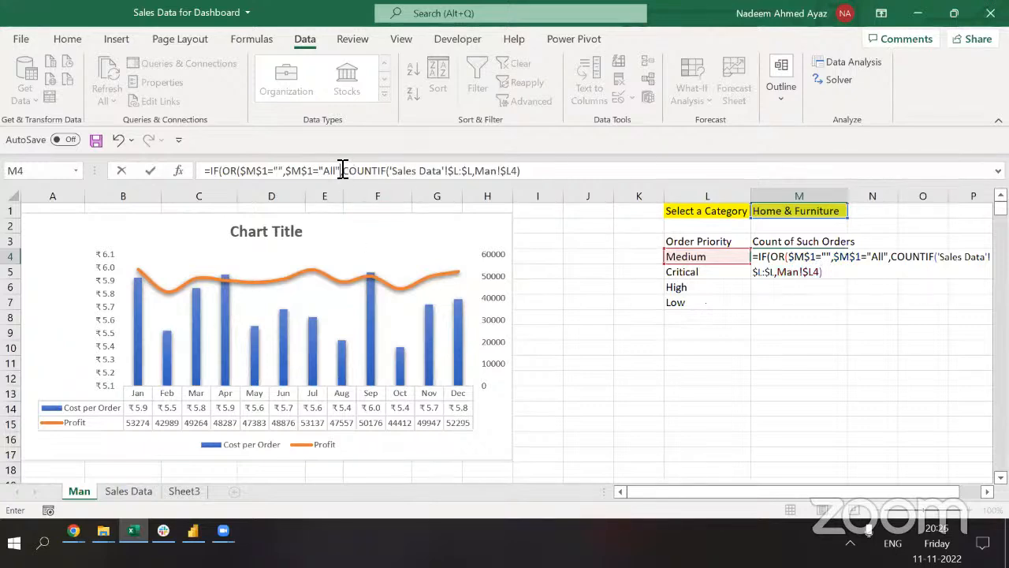
{"action": "type", "text": ")"}
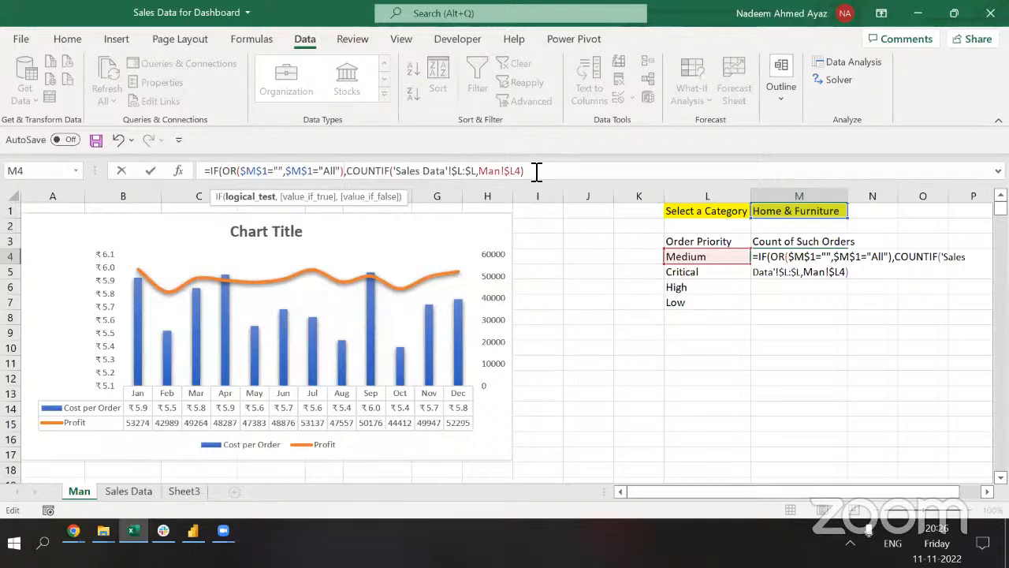
Add a COUNTIFS as the IF's false value, with 'Sales Data'!$L:$L as its first criteria range.
{"action": "left_click", "coordinate": [549, 174]}
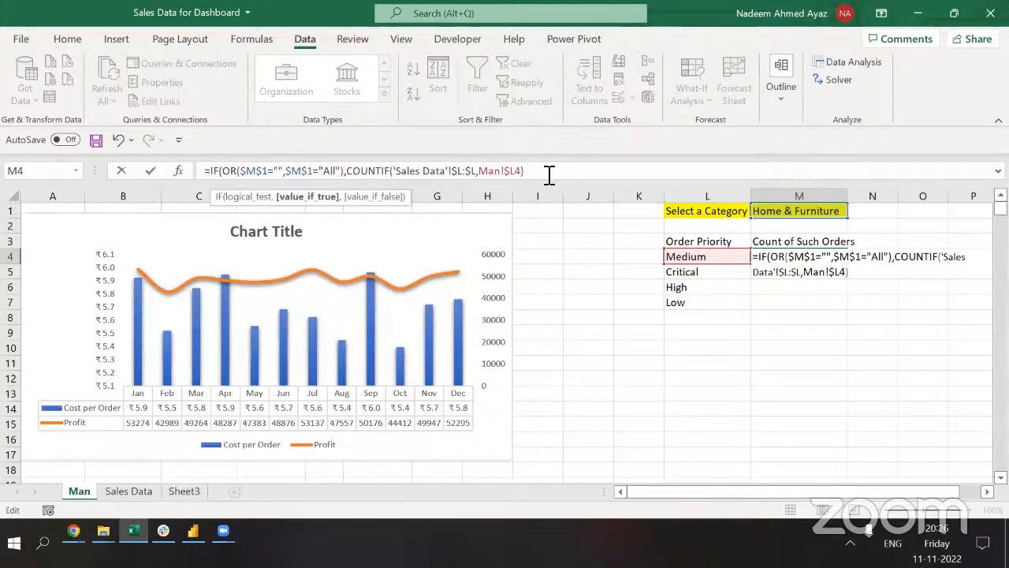
{"action": "type", "text": ",coun"}
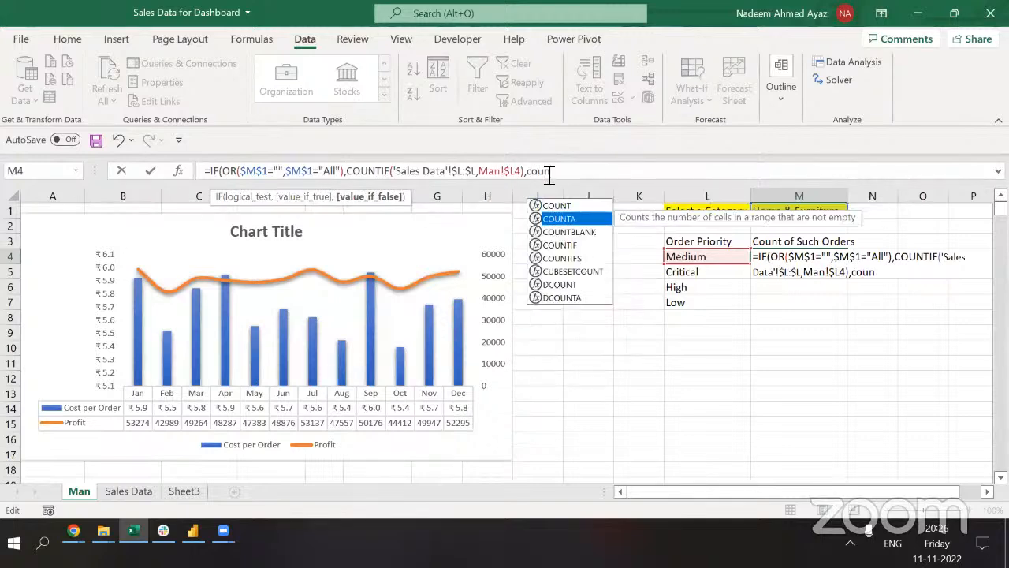
{"action": "key", "text": "Down"}
{"action": "key", "text": "Down"}
{"action": "key", "text": "Down"}
{"action": "key", "text": "Tab"}
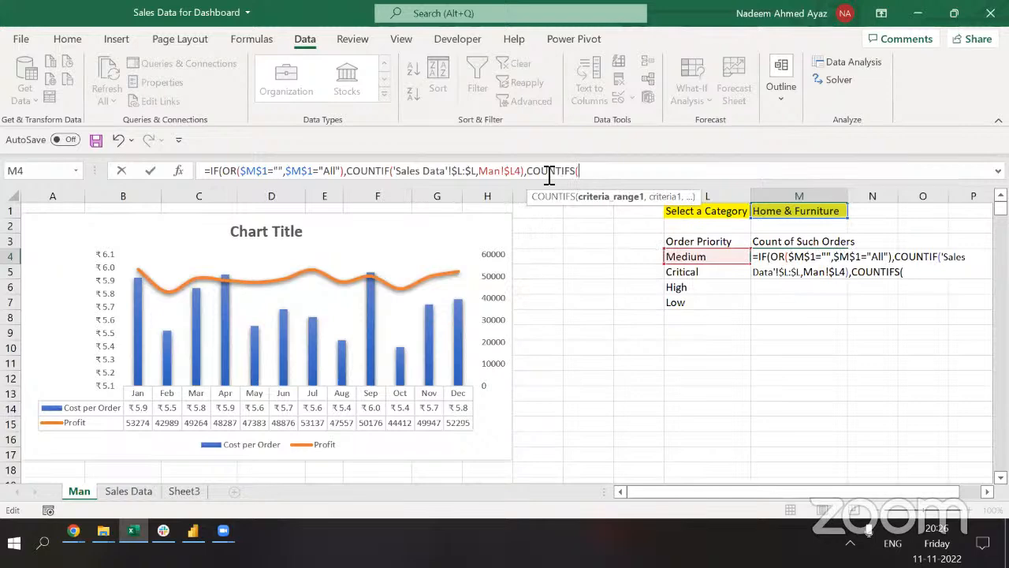
{"action": "key", "text": "ctrl+Page_Down"}
{"action": "left_click", "coordinate": [765, 195]}
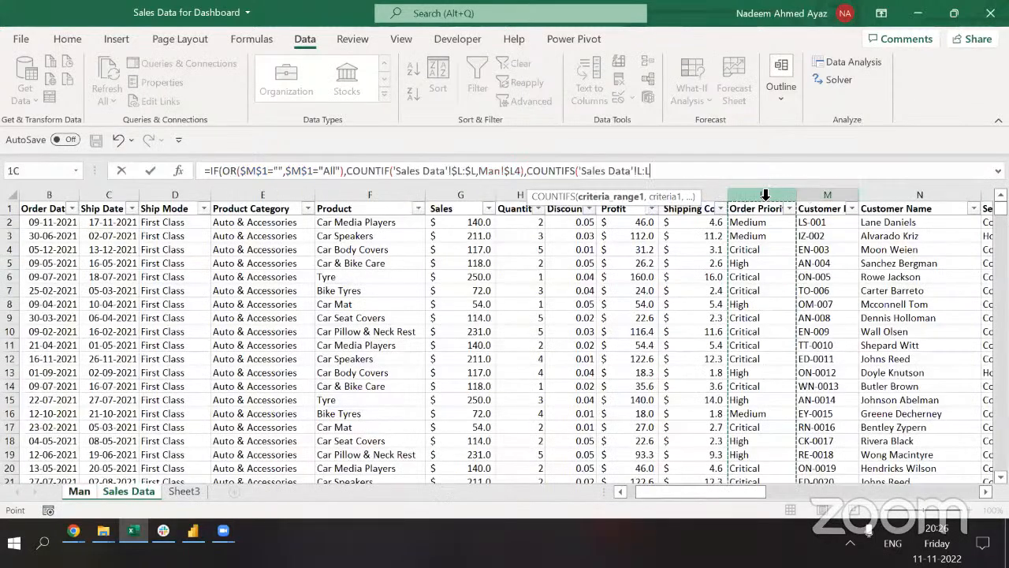
{"action": "key", "text": "F4"}
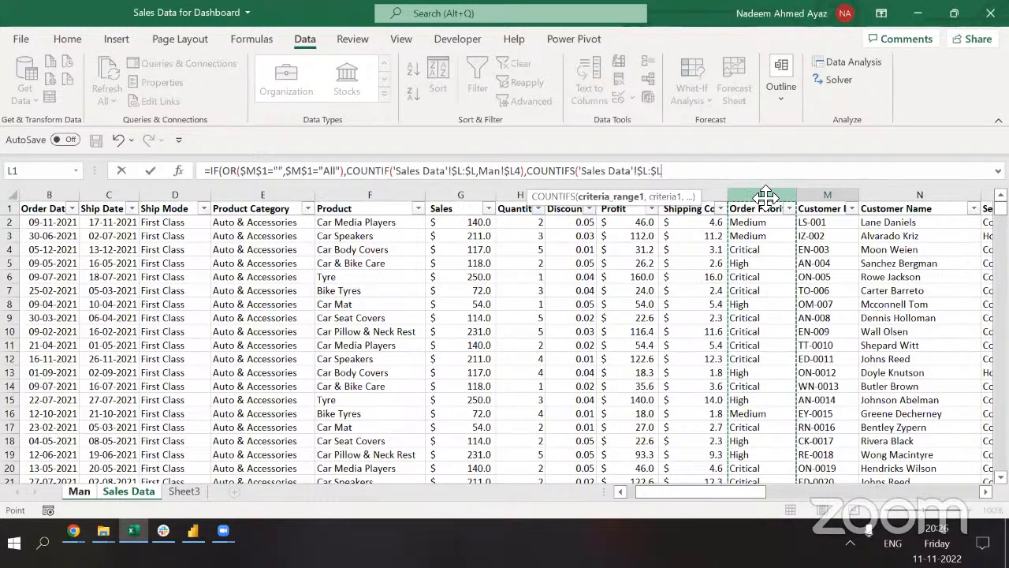
{"action": "type", "text": ","}
Set the first COUNTIFS criterion to the order priority in Man!$L4, keeping only the column absolute.
{"action": "key", "text": "ctrl+Page_Up"}
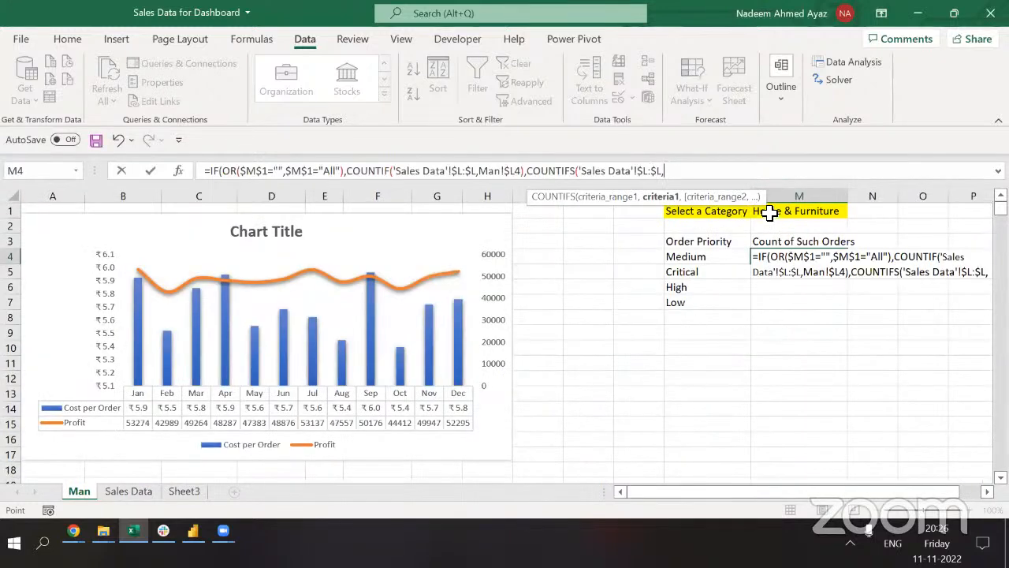
{"action": "left_click", "coordinate": [769, 213]}
{"action": "left_click", "coordinate": [706, 257]}
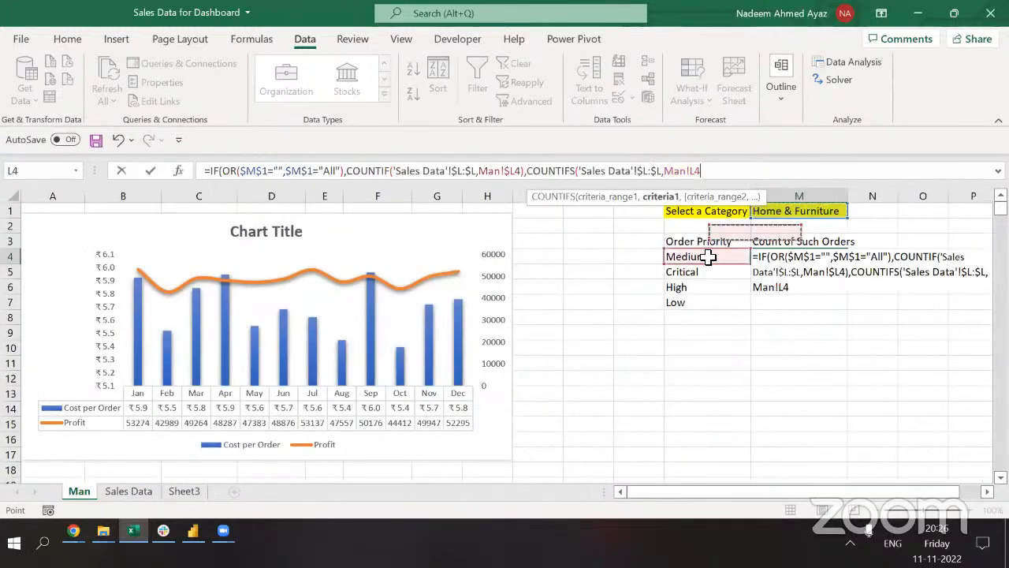
{"action": "key", "text": "F4"}
{"action": "key", "text": "F4"}
{"action": "key", "text": "F4"}
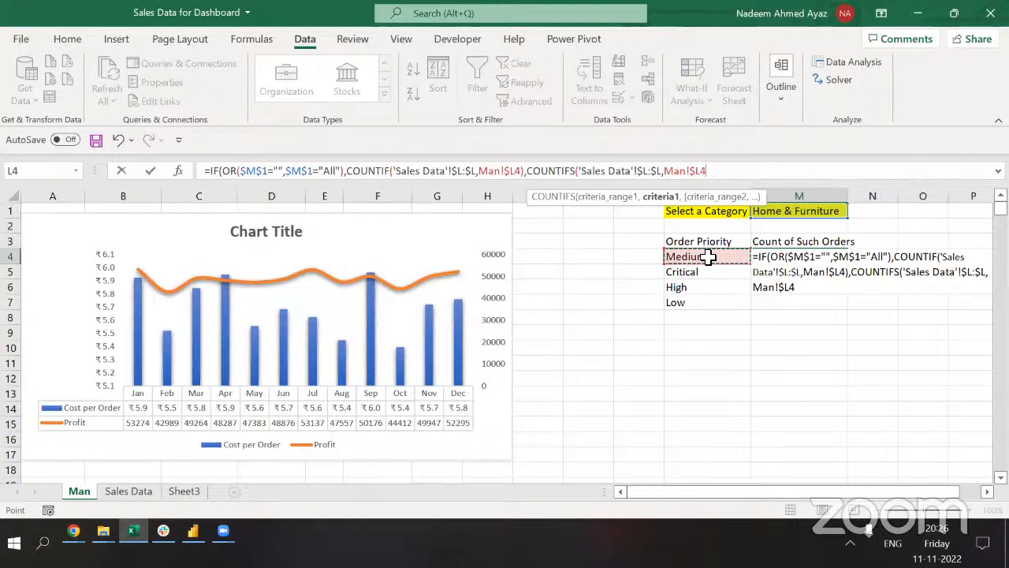
{"action": "type", "text": ","}
Add the Product Category range 'Sales Data'!$E:$E with criterion Man!$M$1 to the COUNTIFS and complete the M4 formula.
{"action": "key", "text": "ctrl+Page_Down"}
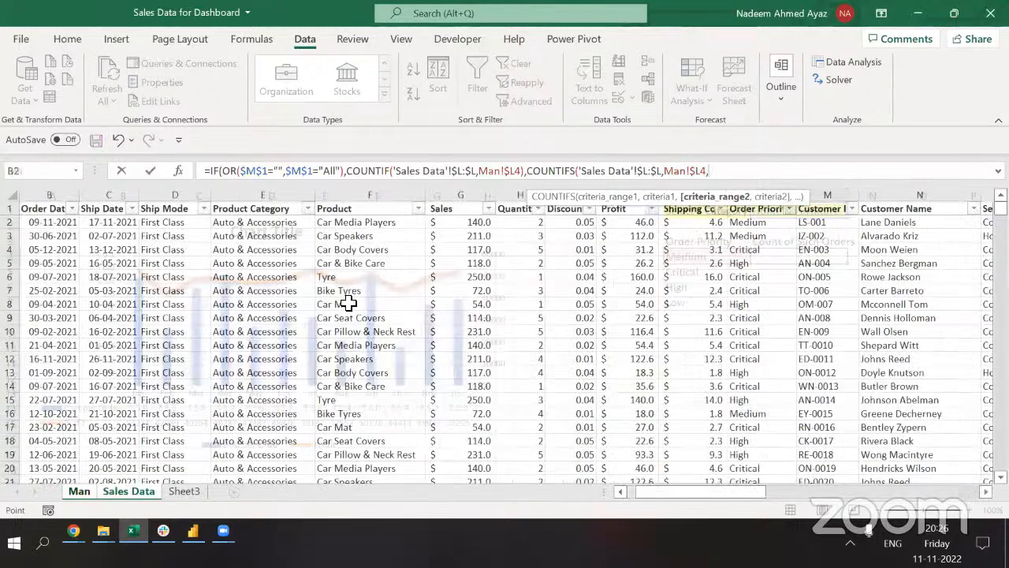
{"action": "key", "text": "Left"}
{"action": "key", "text": "ctrl+space"}
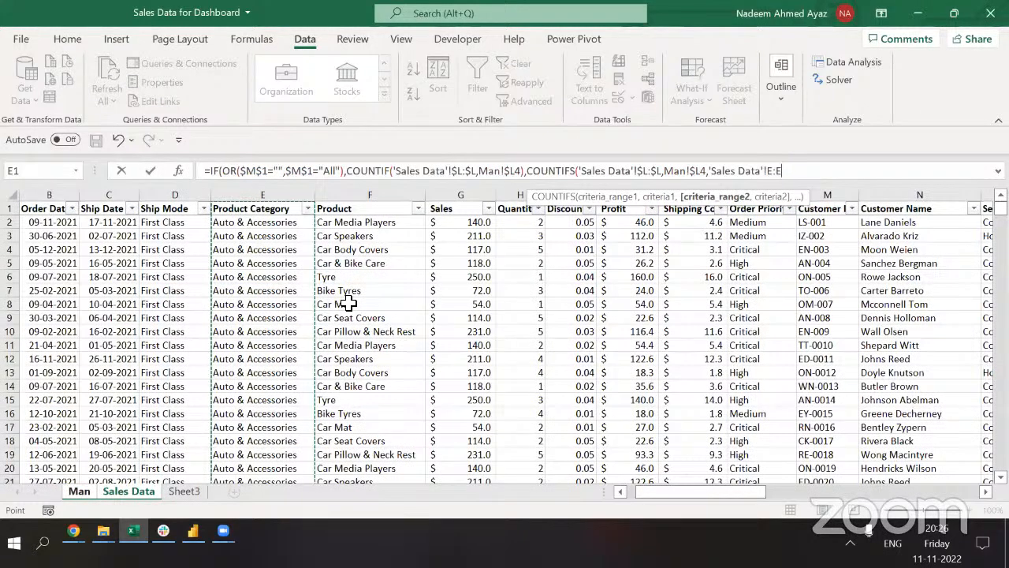
{"action": "key", "text": "F4"}
{"action": "type", "text": ","}
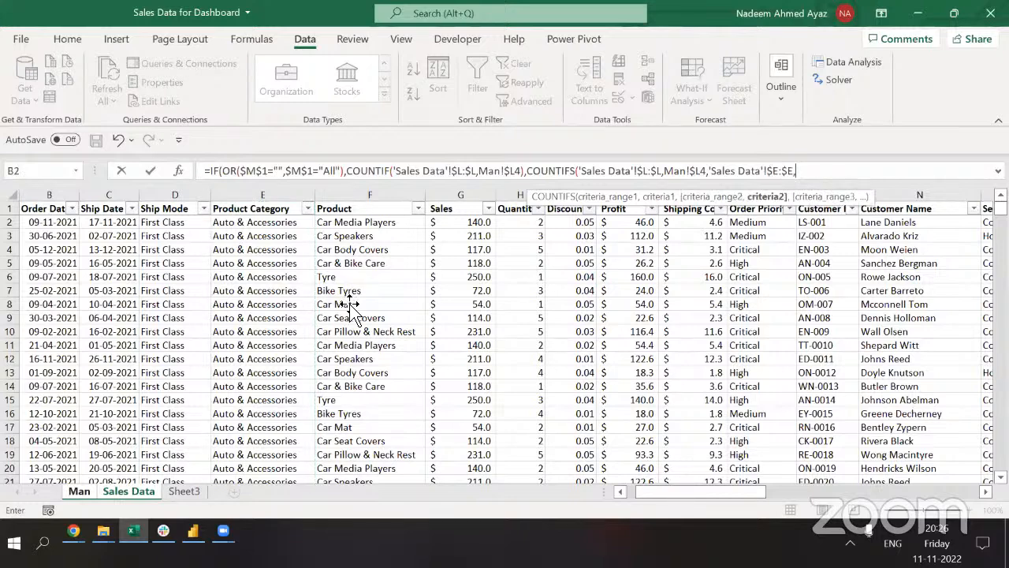
{"action": "key", "text": "ctrl+Page_Up"}
{"action": "key", "text": "Up"}
{"action": "key", "text": "Up"}
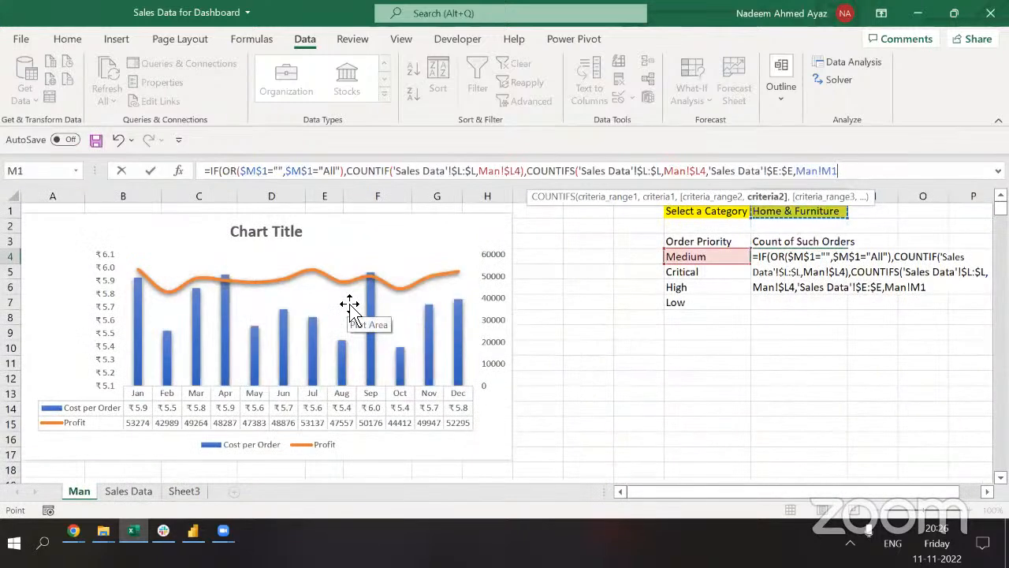
{"action": "key", "text": "F4"}
{"action": "type", "text": "))"}
{"action": "key", "text": "Return"}
{"action": "key", "text": "Up"}
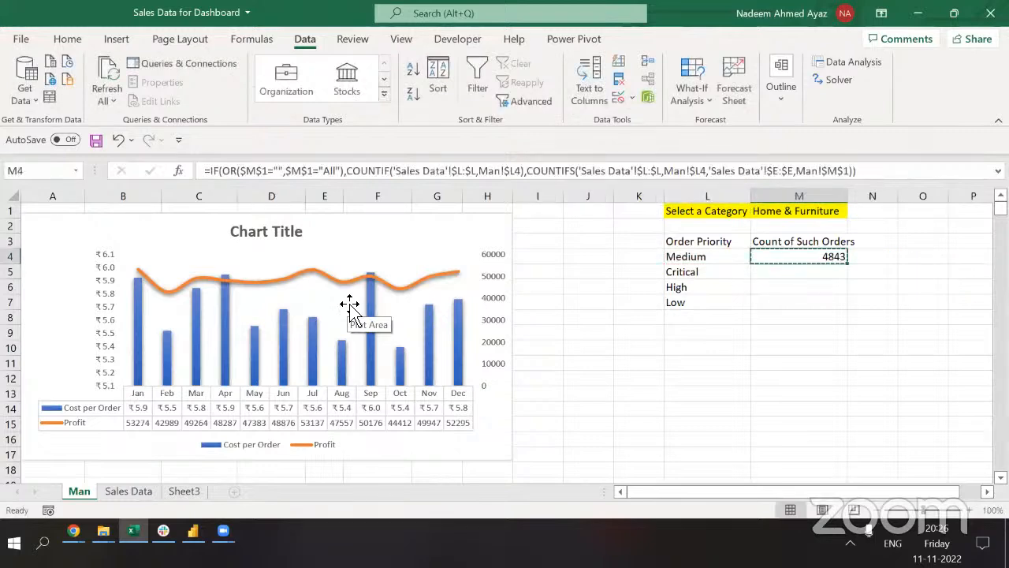
Fill the order-count formula from M4 down through M7 for the remaining order priorities.
{"action": "key", "text": "Left"}
{"action": "key", "text": "ctrl+Down"}
{"action": "key", "text": "Right"}
{"action": "key", "text": "ctrl+shift+Up"}
{"action": "key", "text": "Return"}
{"action": "key", "text": "Up"}
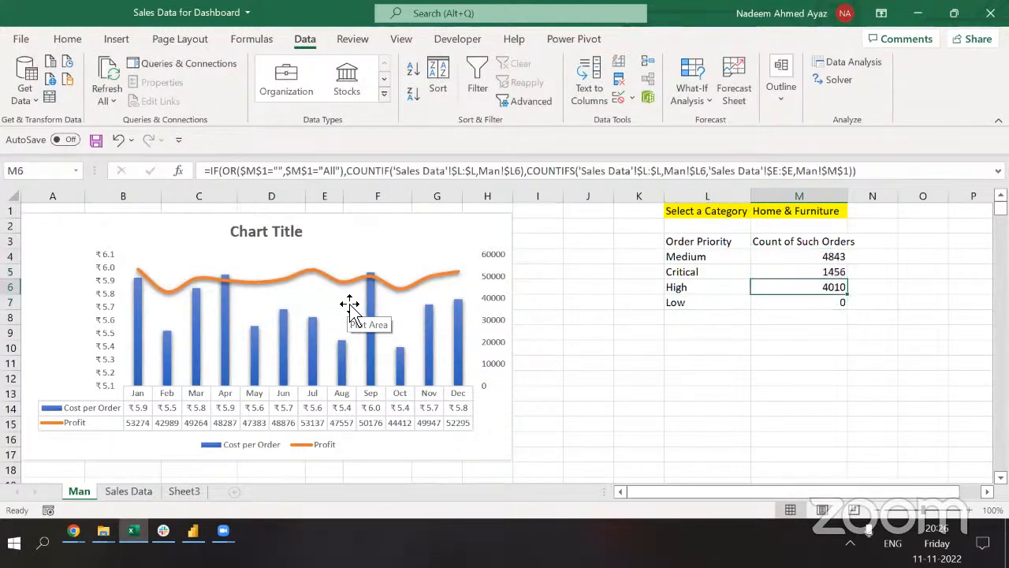
Check the formula in M7 for the Low priority count.
{"action": "key", "text": "Down"}
{"action": "key", "text": "F2"}
{"action": "key", "text": "Escape"}
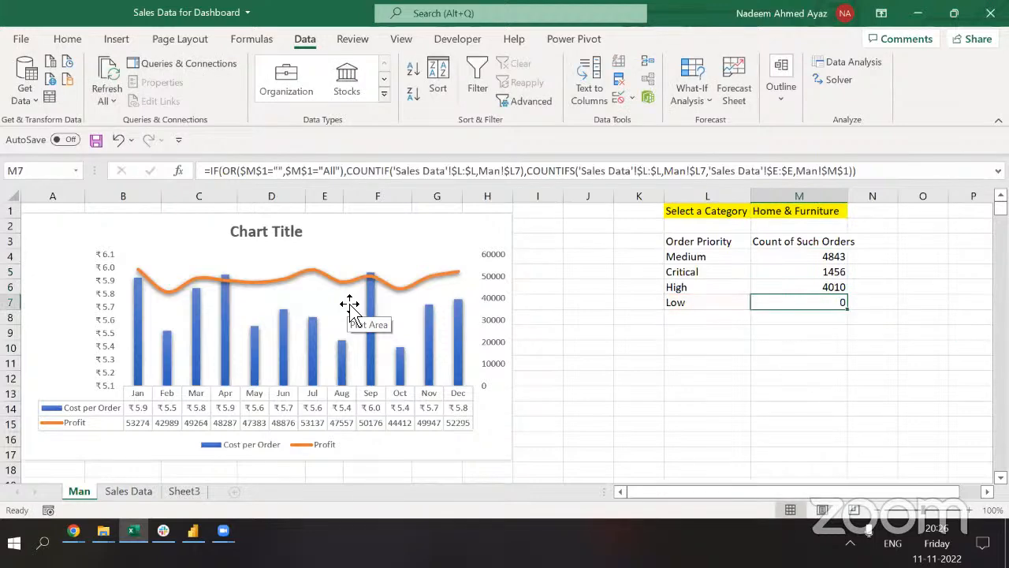
Switch the category in M1 to Electronic and Auto & Accessories to check the order counts and monthly chart.
{"action": "key", "text": "ctrl+Up"}
{"action": "key", "text": "ctrl+Up"}
{"action": "key", "text": "alt+Down"}
{"action": "key", "text": "Up"}
{"action": "key", "text": "Return"}
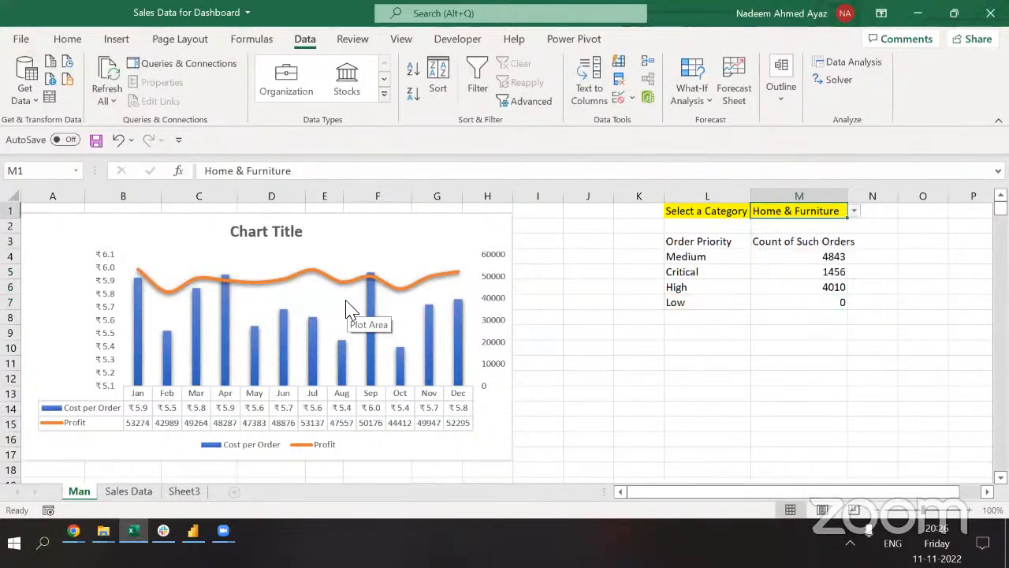
{"action": "key", "text": "alt+Down"}
{"action": "key", "text": "Up"}
{"action": "key", "text": "Return"}
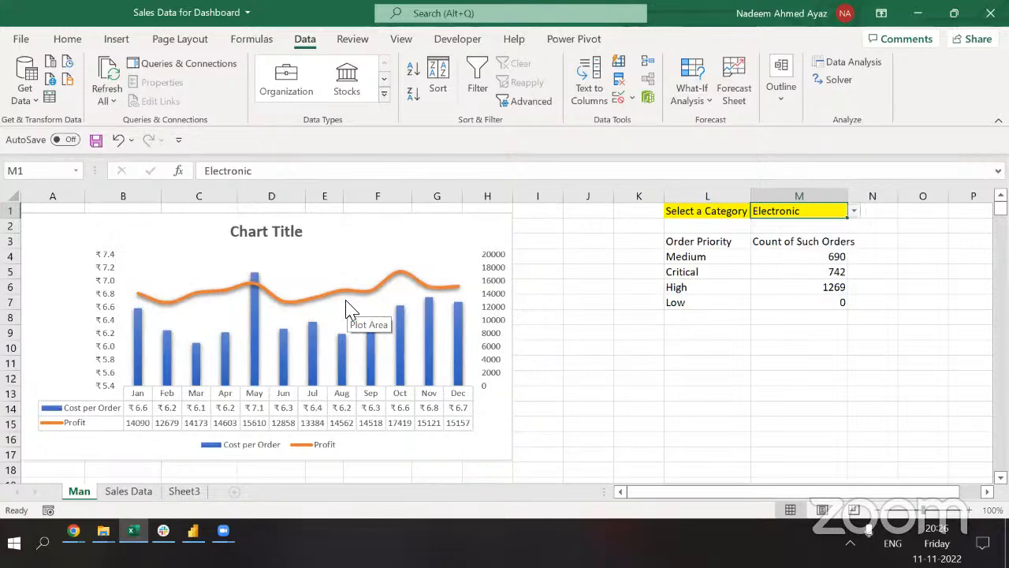
Set the category in M1 to Fashion.
{"action": "key", "text": "alt+Down"}
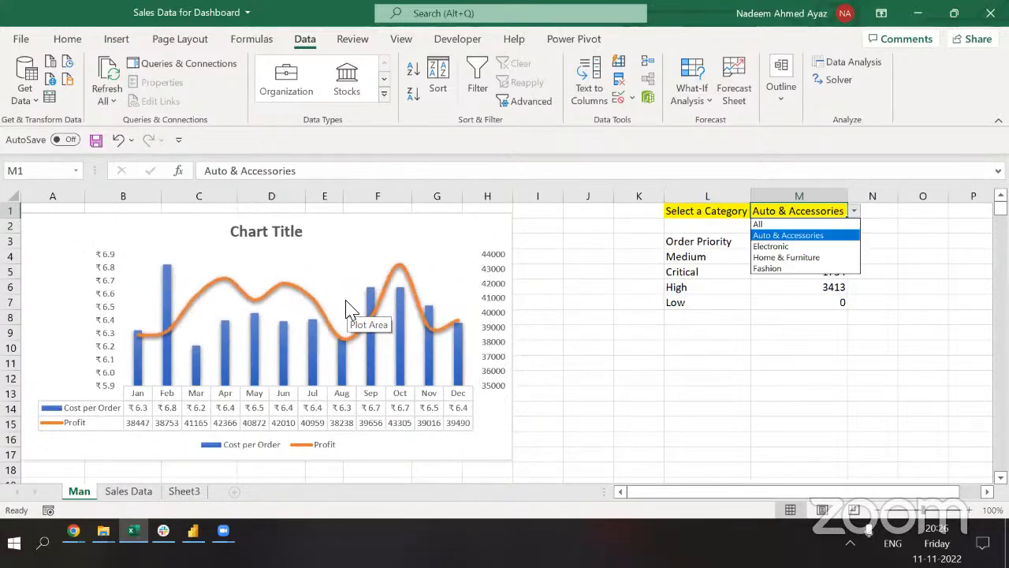
{"action": "key", "text": "Down"}
{"action": "key", "text": "Down"}
{"action": "key", "text": "Down"}
{"action": "key", "text": "Return"}
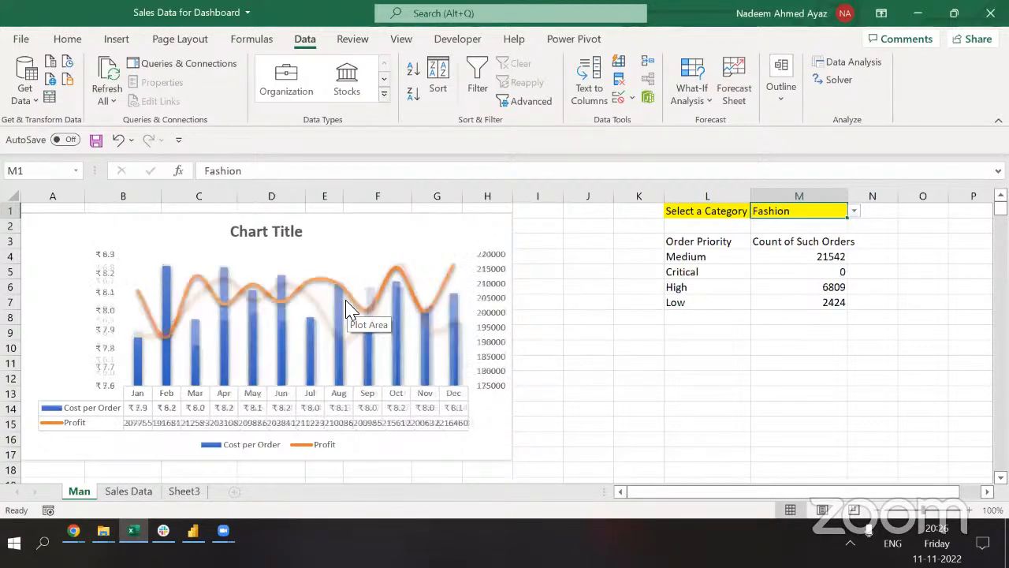
Insert a 2-D pie chart from the order priority table in L3:M7.
{"action": "key", "text": "Down"}
{"action": "key", "text": "Down"}
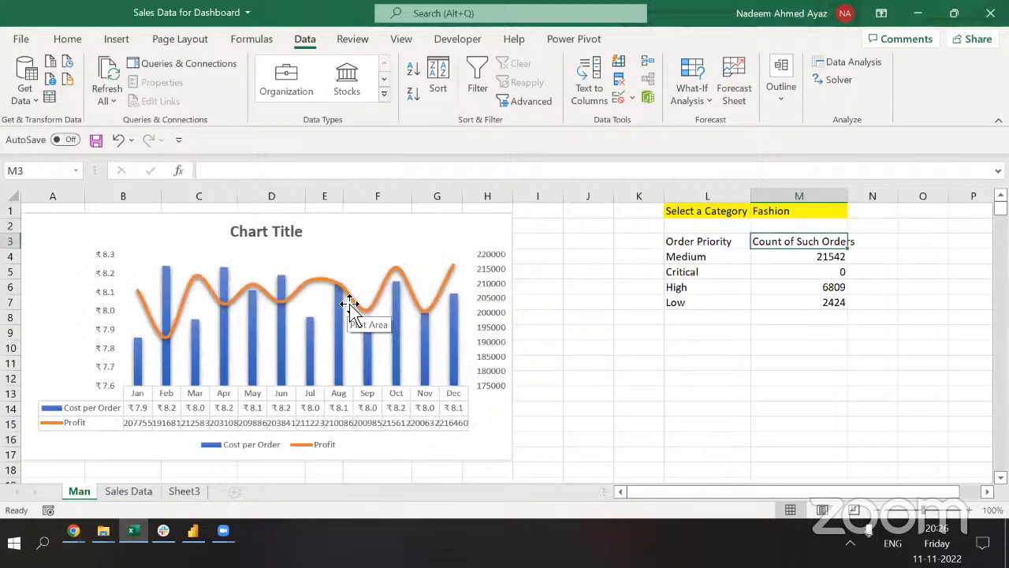
{"action": "key", "text": "Left"}
{"action": "key", "text": "shift+Right"}
{"action": "key", "text": "ctrl+shift+Down"}
{"action": "key", "text": "Down"}
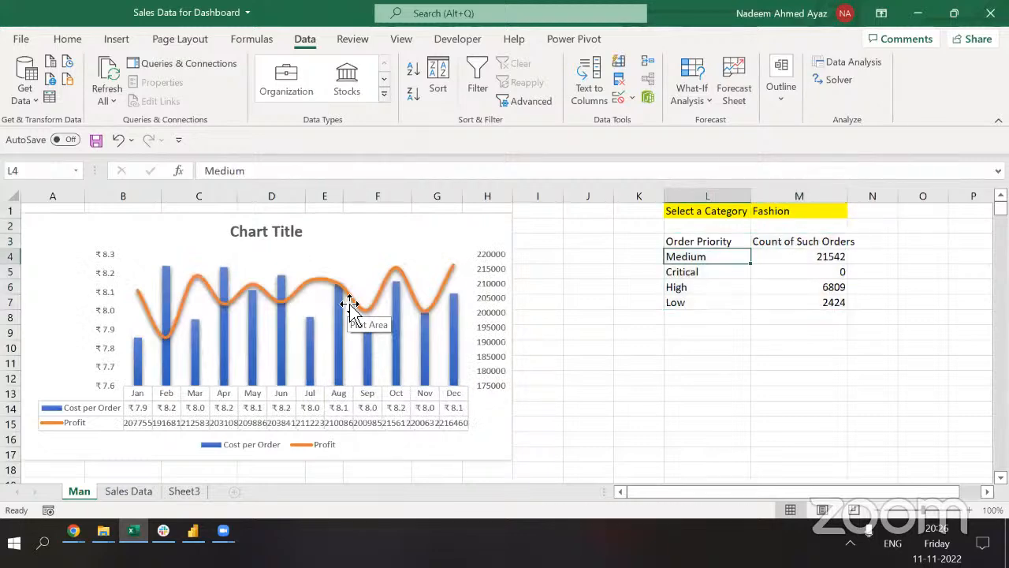
{"action": "key", "text": "Up"}
{"action": "key", "text": "shift+Right"}
{"action": "key", "text": "ctrl+shift+Down"}
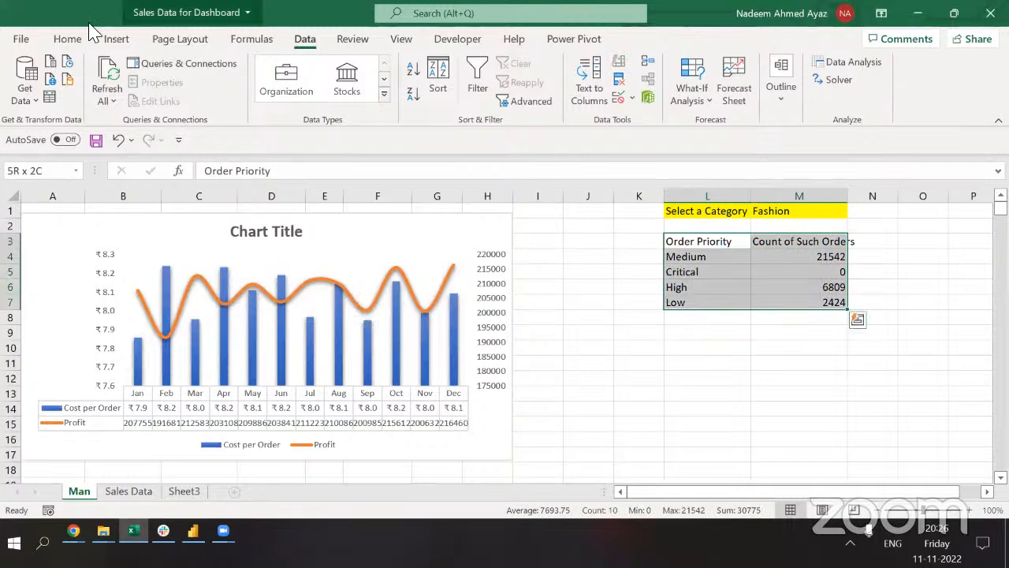
{"action": "left_click", "coordinate": [249, 41]}
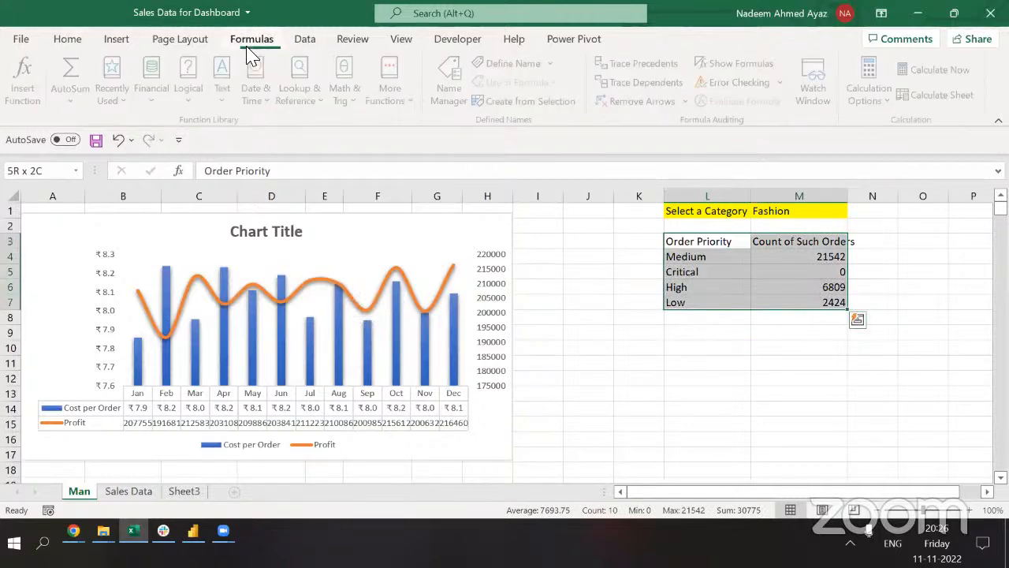
{"action": "left_click", "coordinate": [117, 41]}
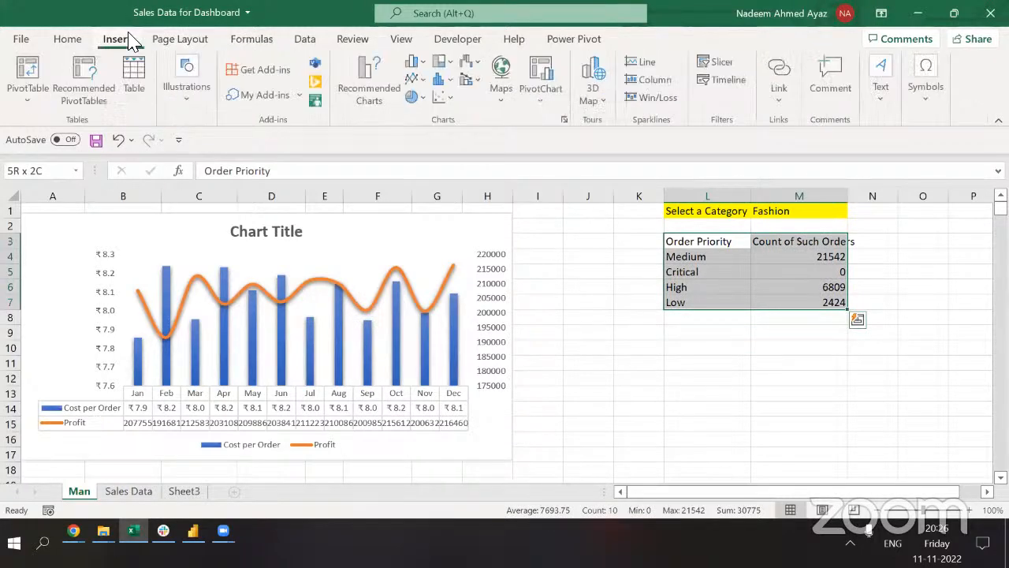
{"action": "left_click", "coordinate": [416, 99]}
{"action": "left_click", "coordinate": [431, 161]}
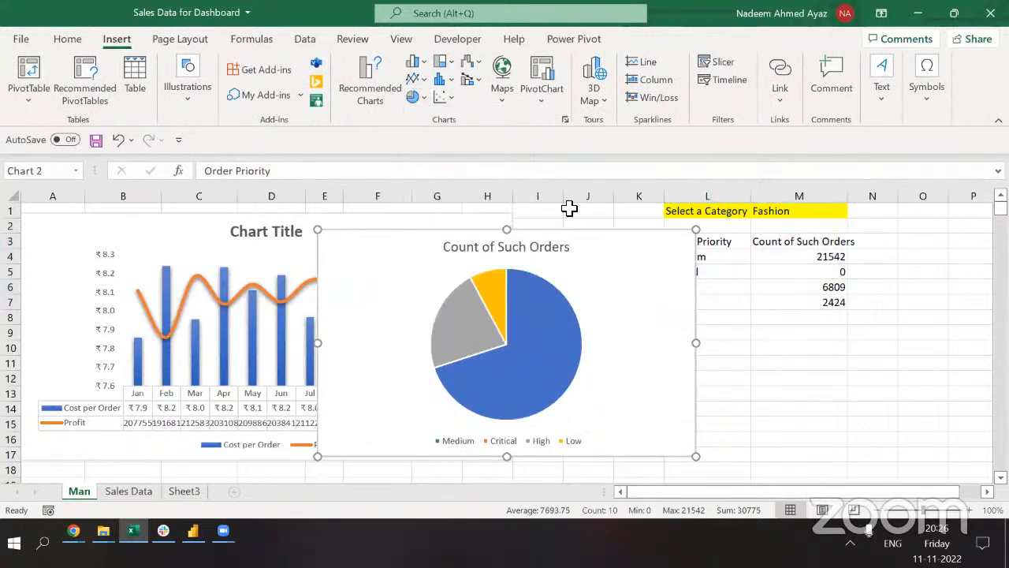
Place the pie chart beside the monthly chart below the category selector, and nudge the monthly chart down to align their top edges.
{"action": "left_click_drag", "start_coordinate": [629, 241], "coordinate": [826, 237]}
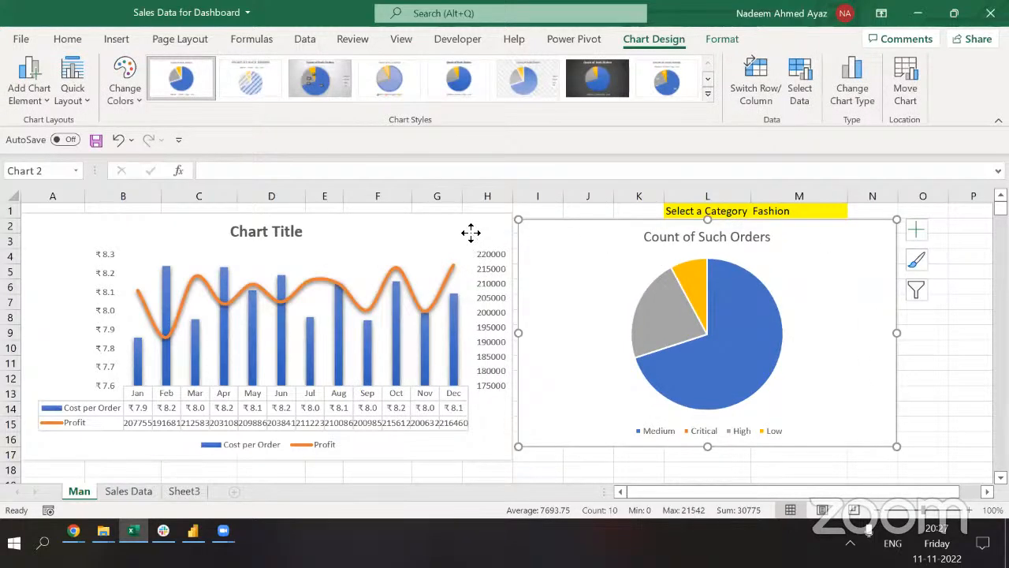
{"action": "left_click_drag", "start_coordinate": [471, 232], "coordinate": [471, 236]}
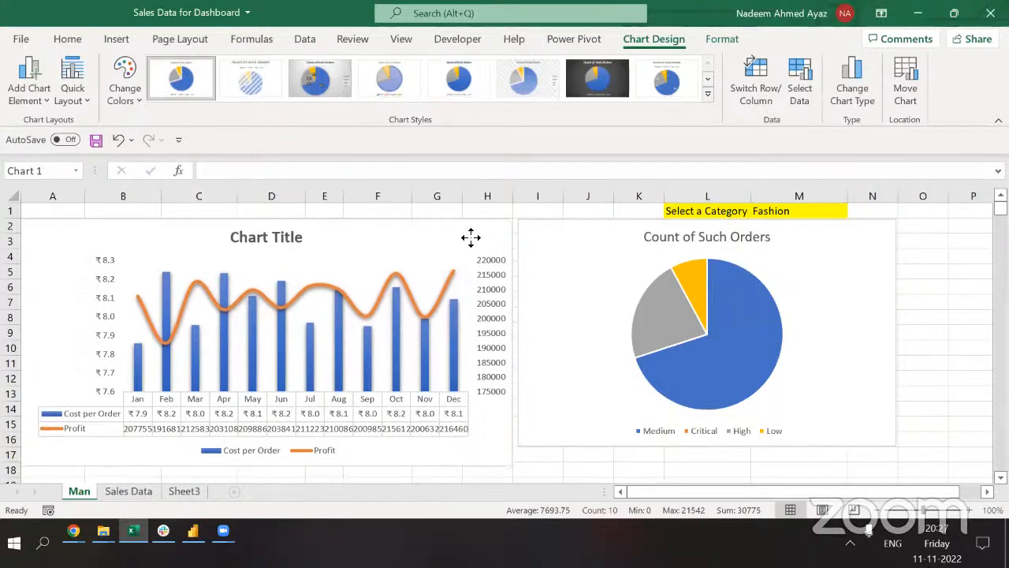
{"action": "left_click", "coordinate": [562, 226]}
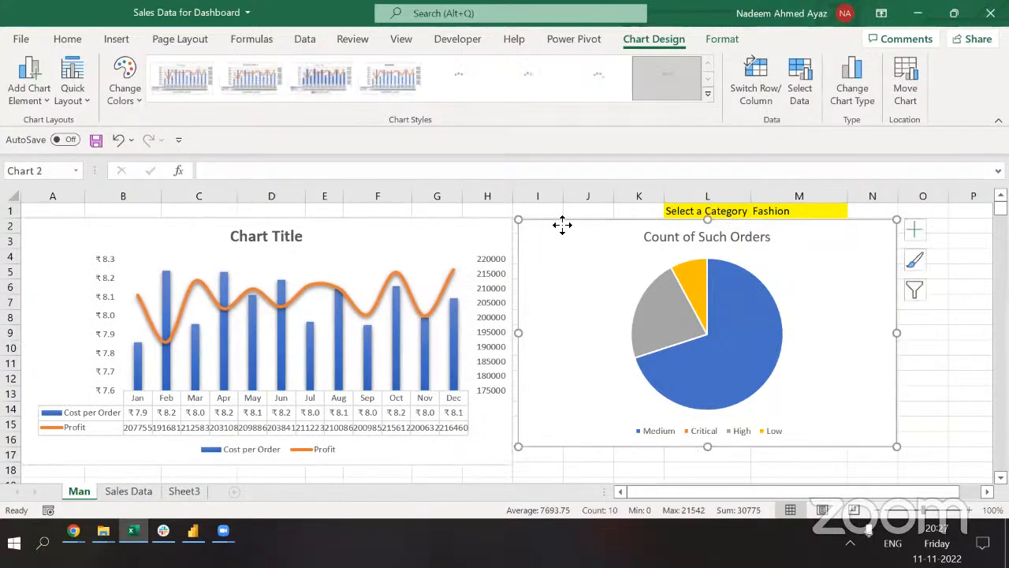
Apply the grey-gradient chart style with dark percentage labels and a side legend to the pie chart.
{"action": "left_click", "coordinate": [783, 339]}
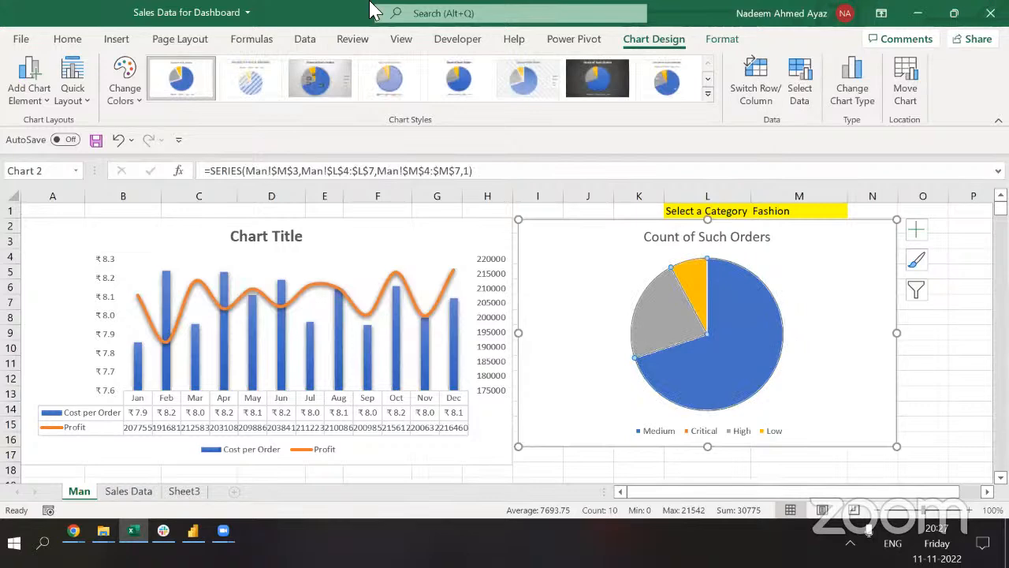
{"action": "left_click", "coordinate": [390, 79]}
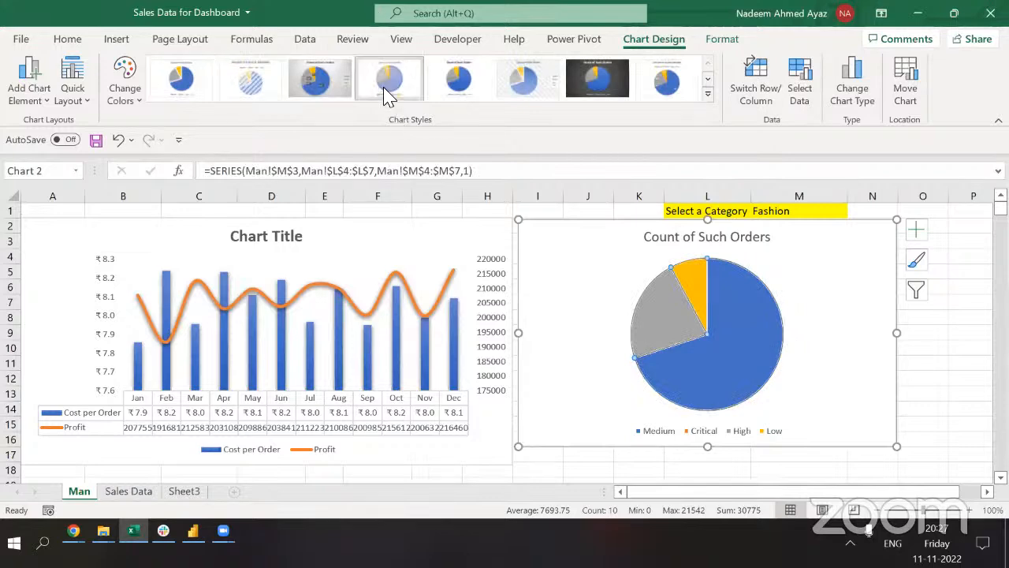
{"action": "left_click", "coordinate": [330, 91]}
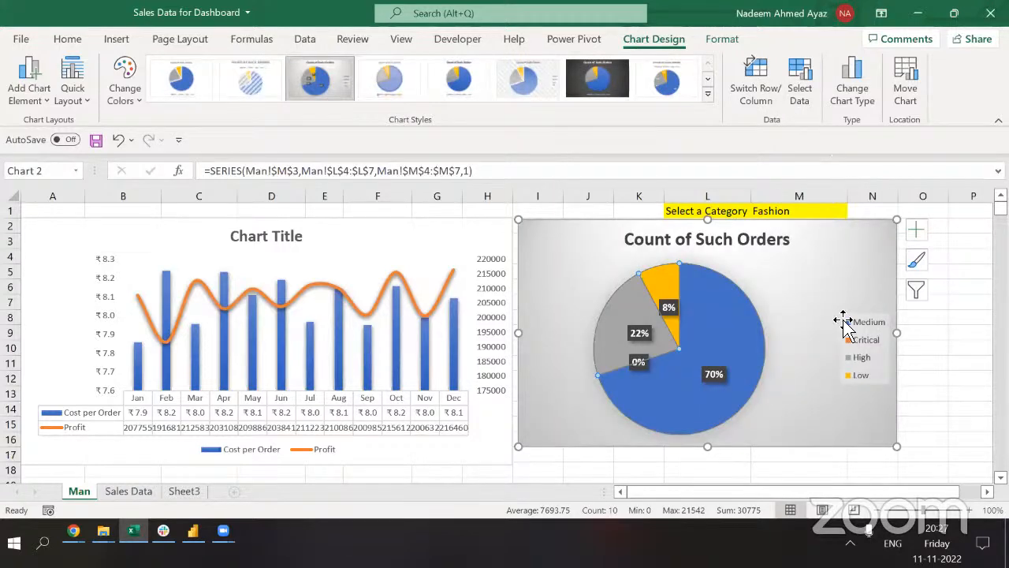
Switch the category in M1 through Electronic, Auto & Accessories and Fashion to compare the order priority shares.
{"action": "left_click", "coordinate": [822, 214]}
{"action": "left_click", "coordinate": [854, 211]}
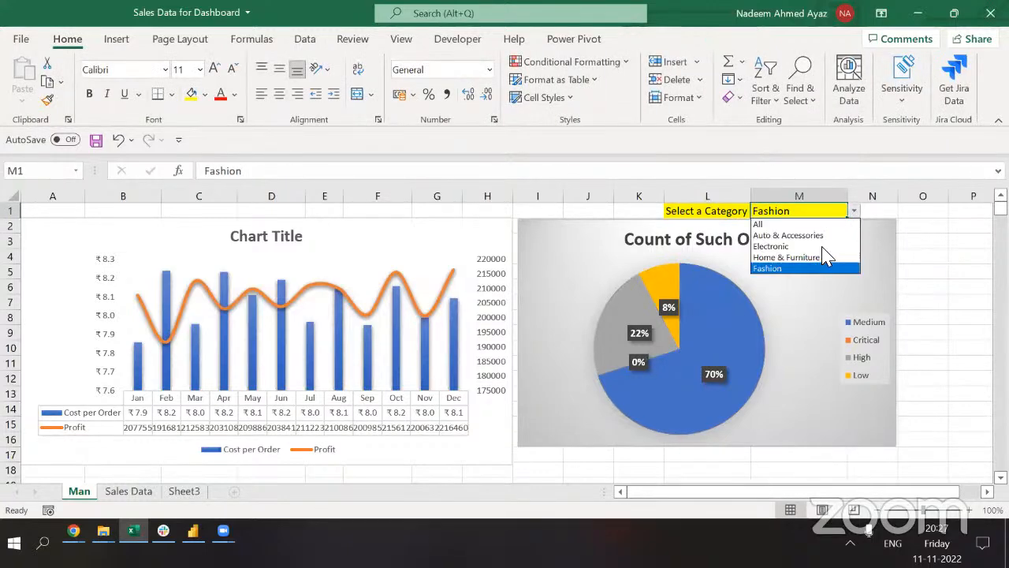
{"action": "left_click", "coordinate": [821, 248]}
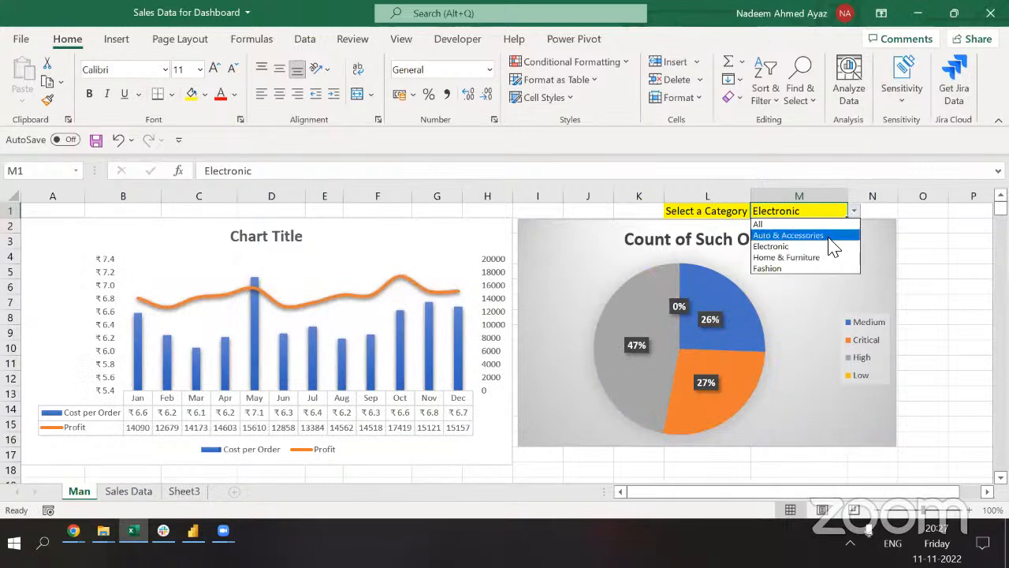
{"action": "left_click", "coordinate": [829, 236]}
{"action": "left_click", "coordinate": [854, 212]}
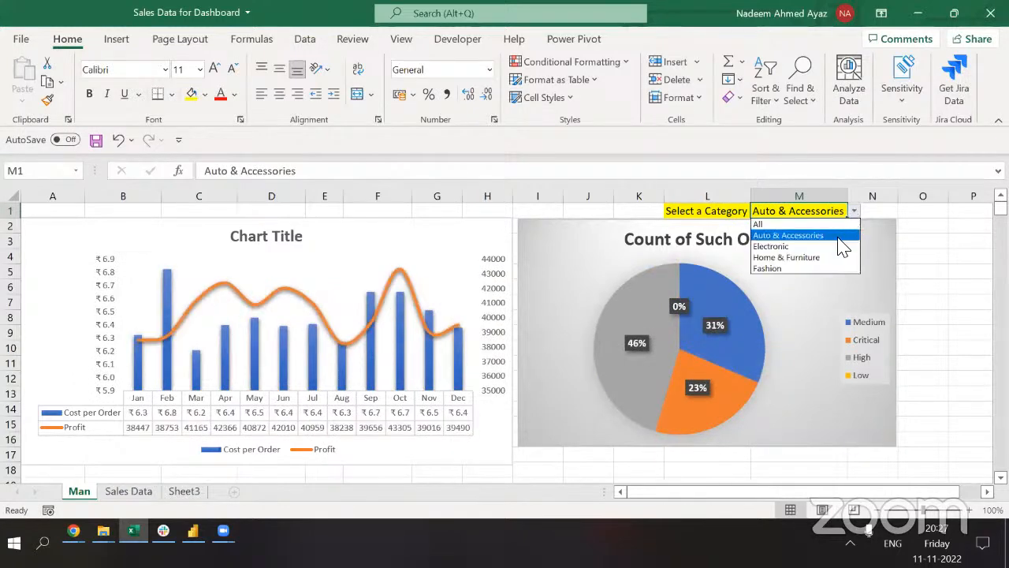
{"action": "left_click", "coordinate": [828, 269]}
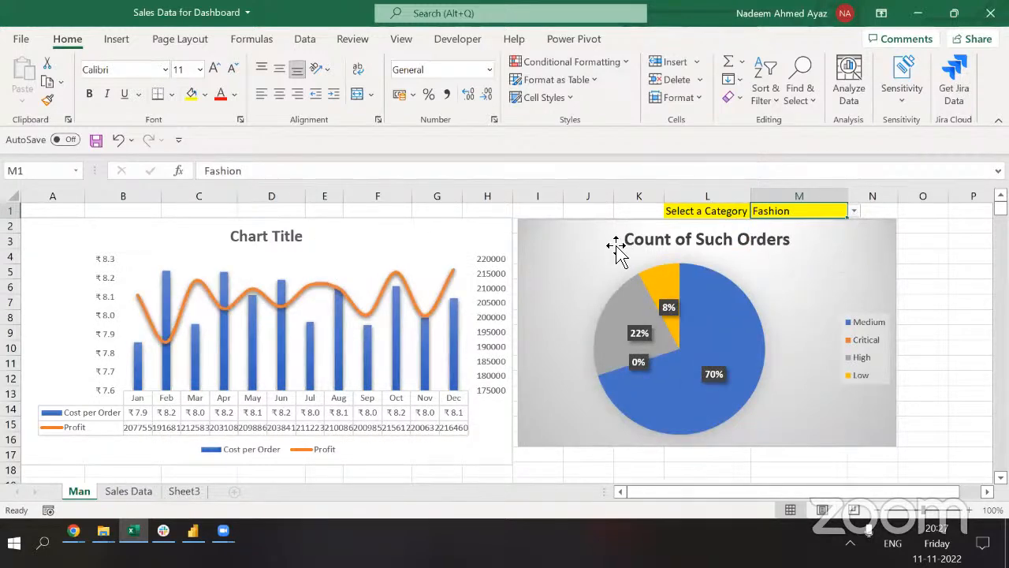
Cycle the category in M1 through All, Fashion and Electronic to check that both charts respond.
{"action": "left_click", "coordinate": [855, 212]}
{"action": "left_click", "coordinate": [832, 224]}
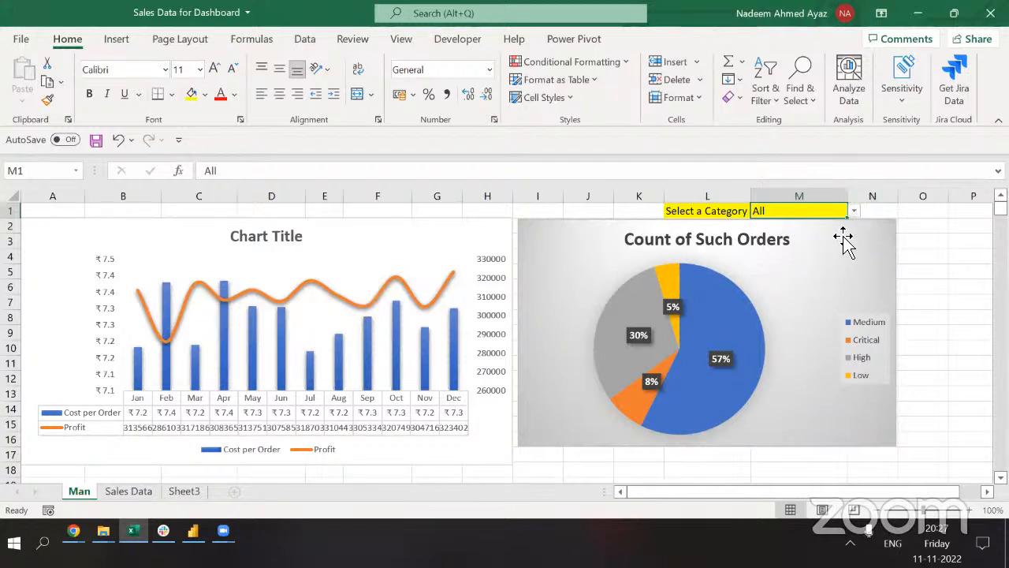
{"action": "left_click", "coordinate": [854, 210]}
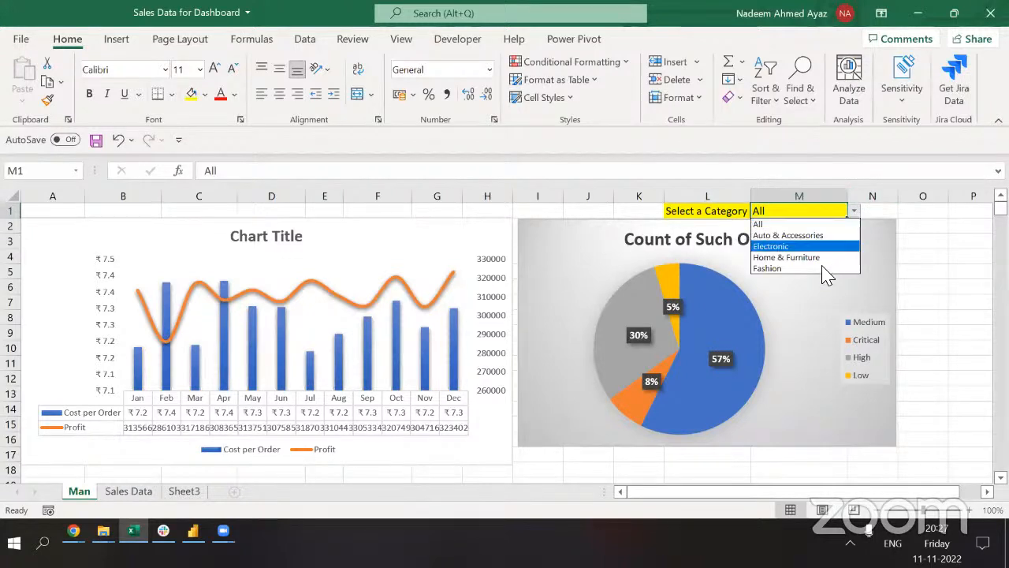
{"action": "left_click", "coordinate": [824, 269]}
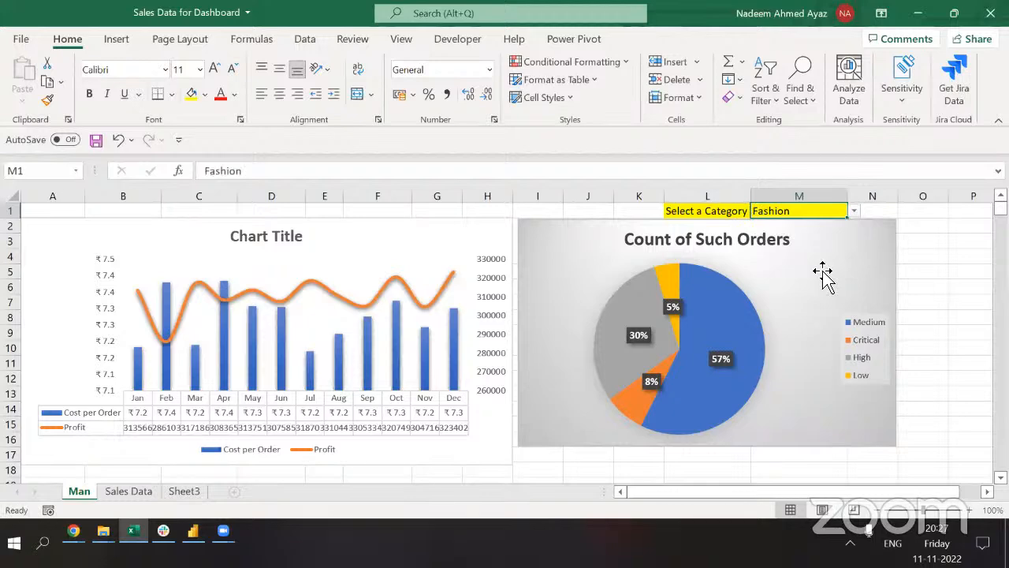
{"action": "left_click", "coordinate": [854, 213]}
{"action": "left_click", "coordinate": [834, 247]}
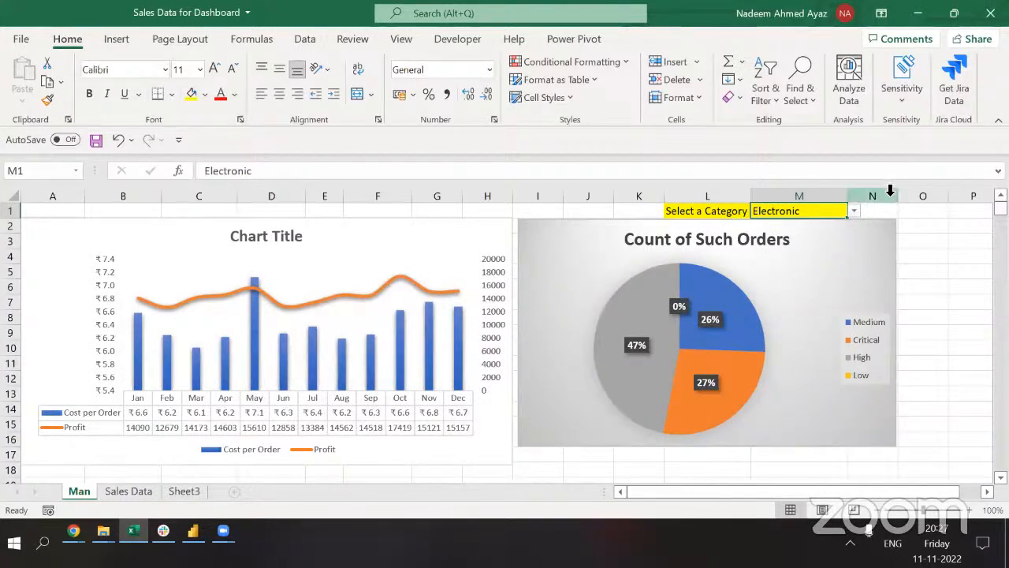
View the charts for Home & Furniture, and set the category in M1 back to All.
{"action": "left_click", "coordinate": [855, 212]}
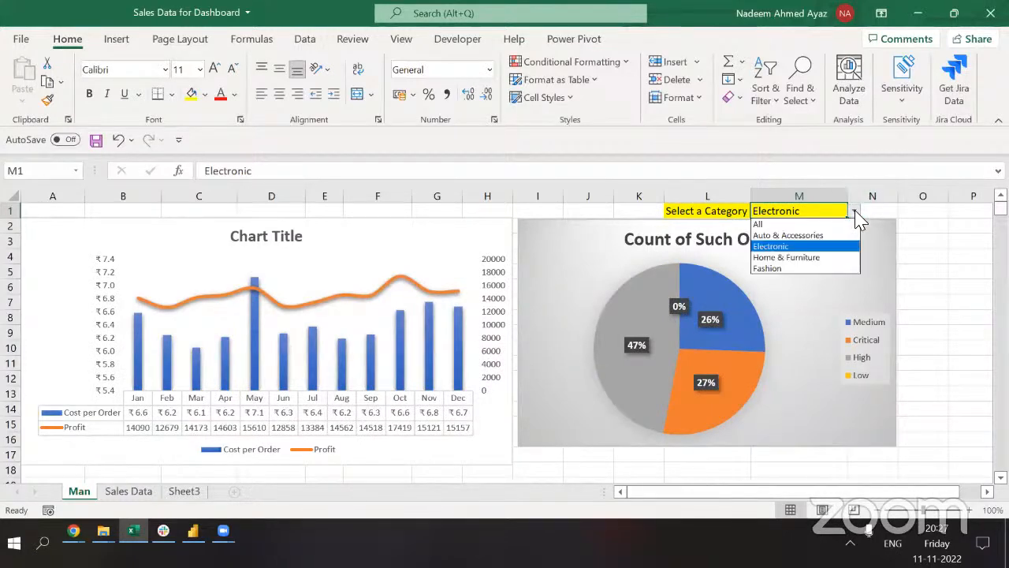
{"action": "left_click", "coordinate": [791, 259]}
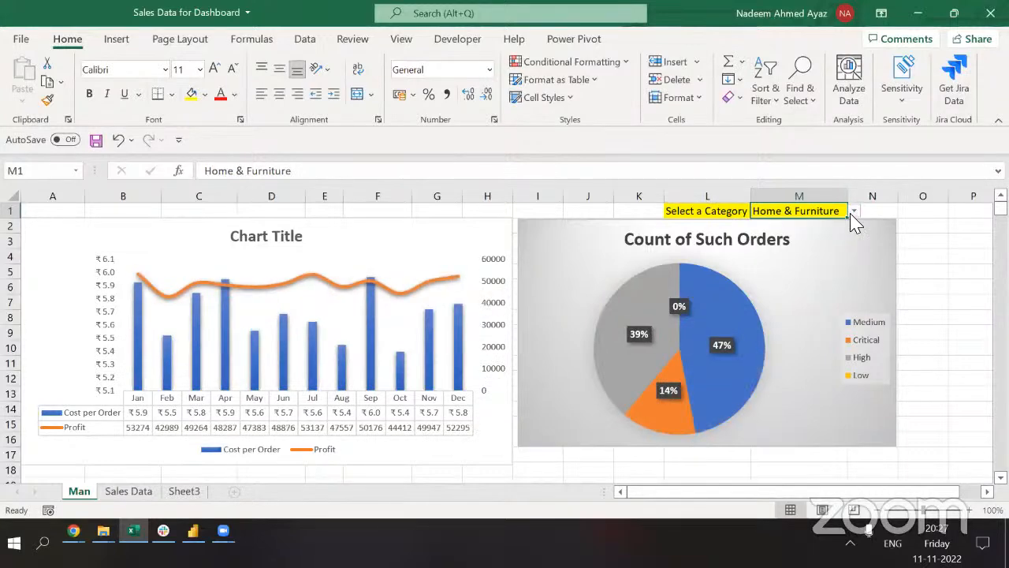
{"action": "left_click", "coordinate": [852, 213]}
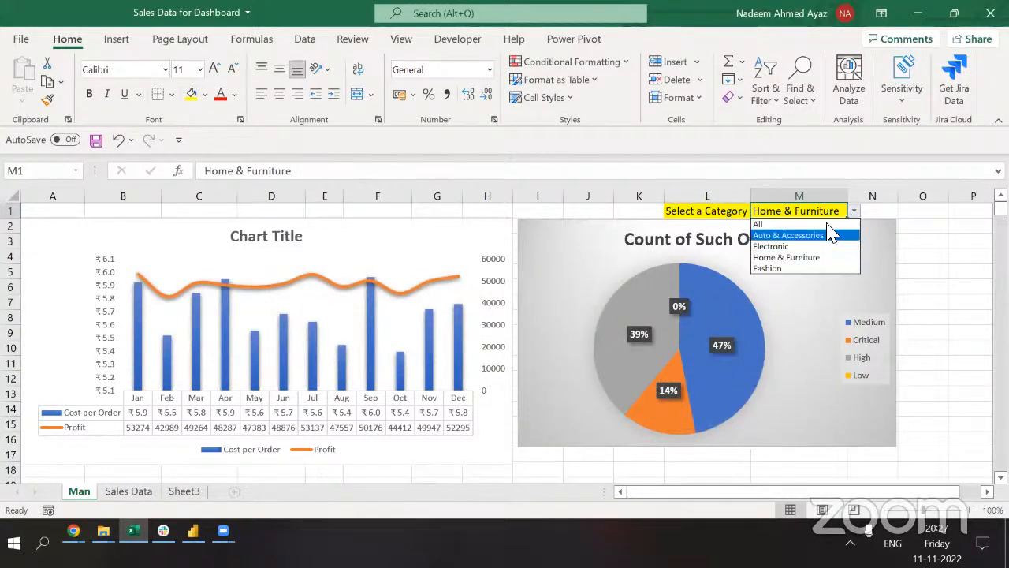
{"action": "left_click", "coordinate": [828, 223]}
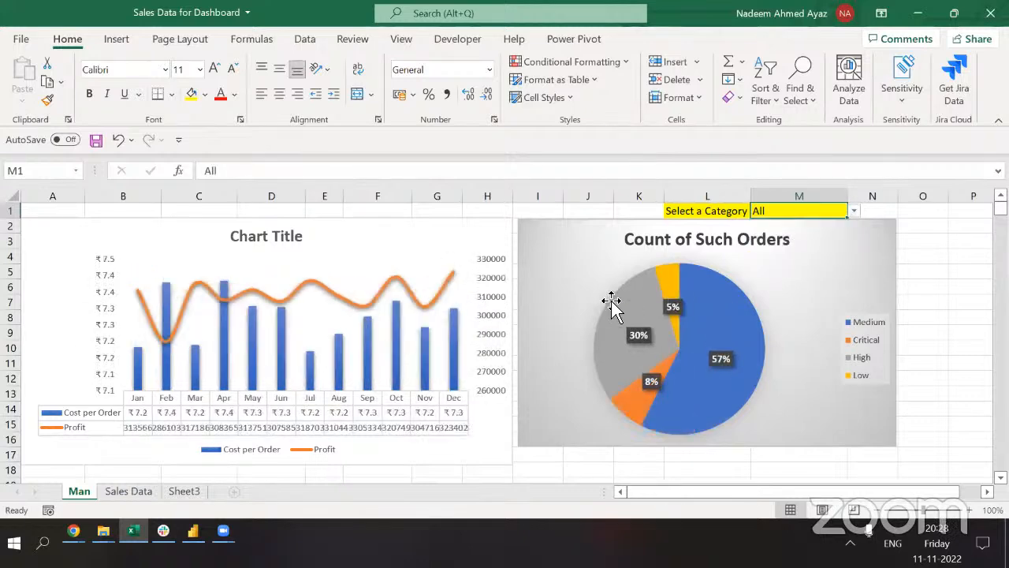
Change the pie chart to the plain white chart style with the legend below the pie.
{"action": "left_click", "coordinate": [568, 267]}
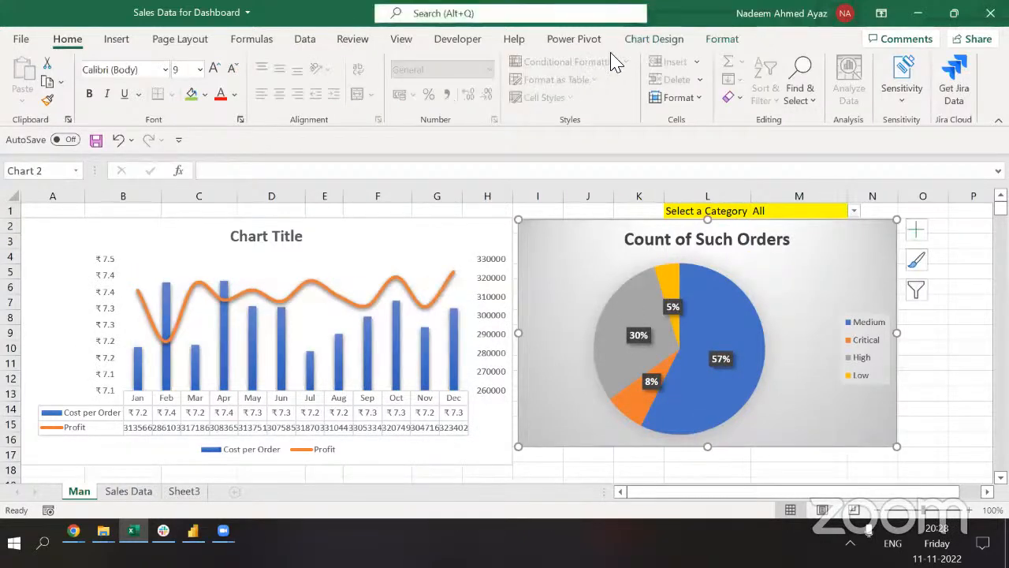
{"action": "left_click", "coordinate": [648, 41]}
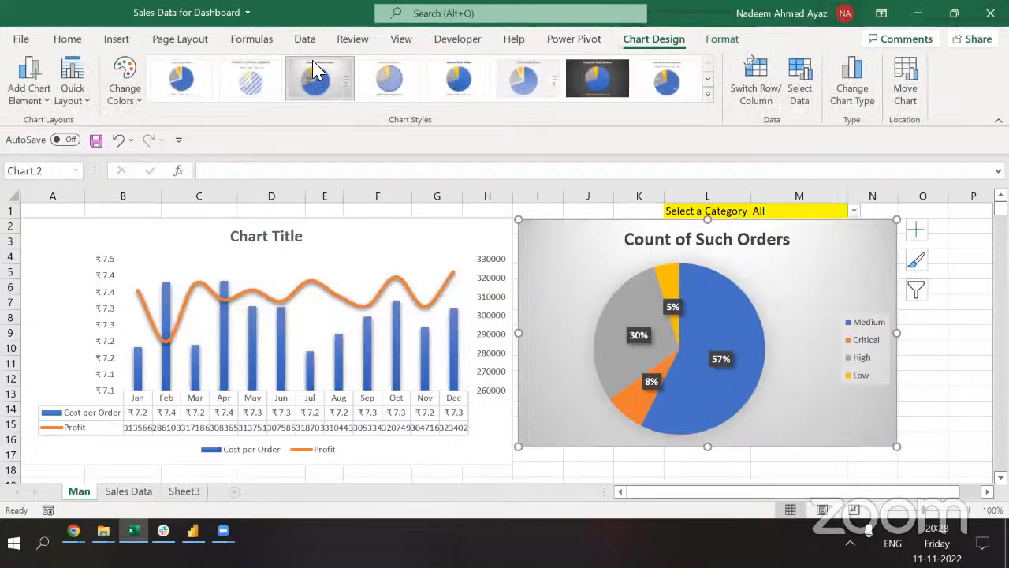
{"action": "left_click", "coordinate": [182, 79]}
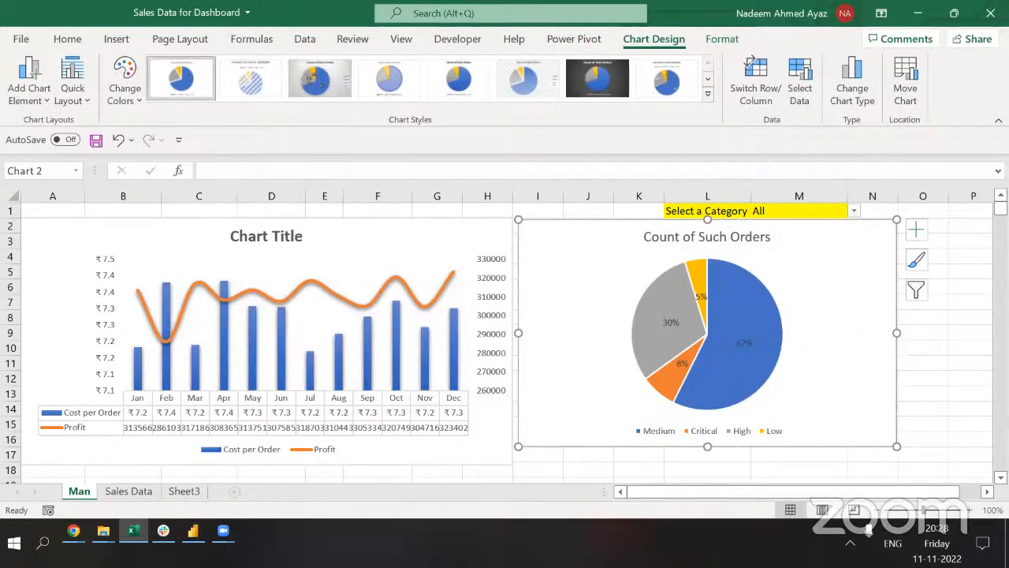
{"action": "left_click", "coordinate": [943, 393]}
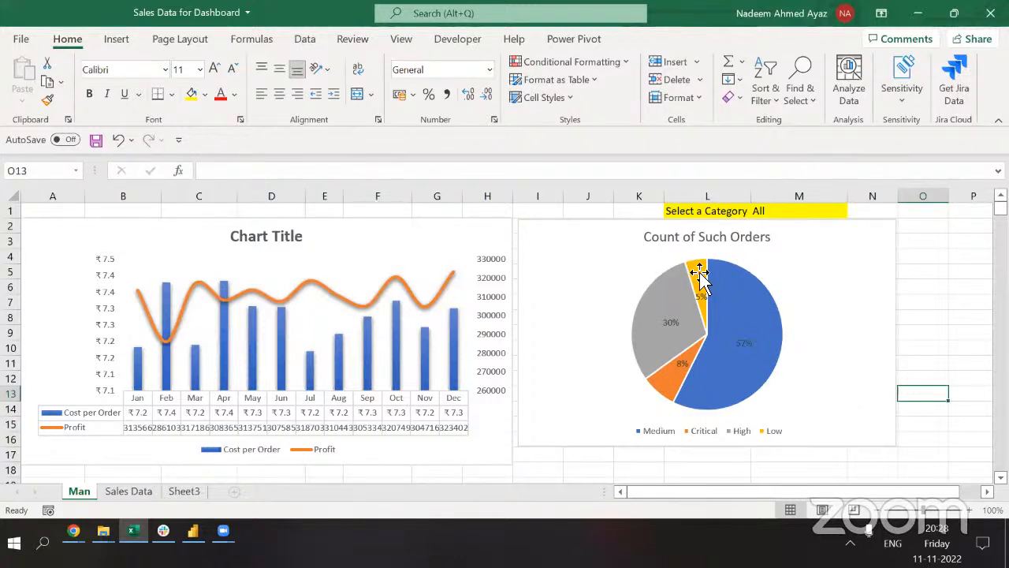
Enlarge the pie chart slightly so its bottom edge lines up with the monthly chart.
{"action": "mouse_move", "coordinate": [701, 277]}
{"action": "left_click", "coordinate": [887, 438]}
{"action": "mouse_move", "coordinate": [899, 451]}
{"action": "left_mouse_down"}
{"action": "mouse_move", "coordinate": [904, 473]}
{"action": "mouse_move", "coordinate": [901, 465]}
{"action": "left_mouse_up"}
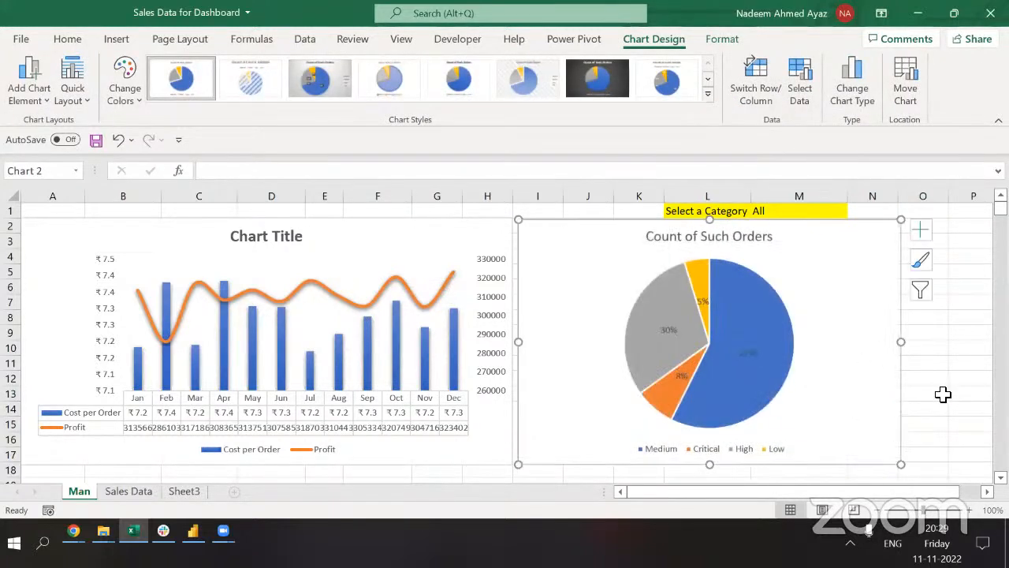
{"action": "left_click", "coordinate": [944, 393]}
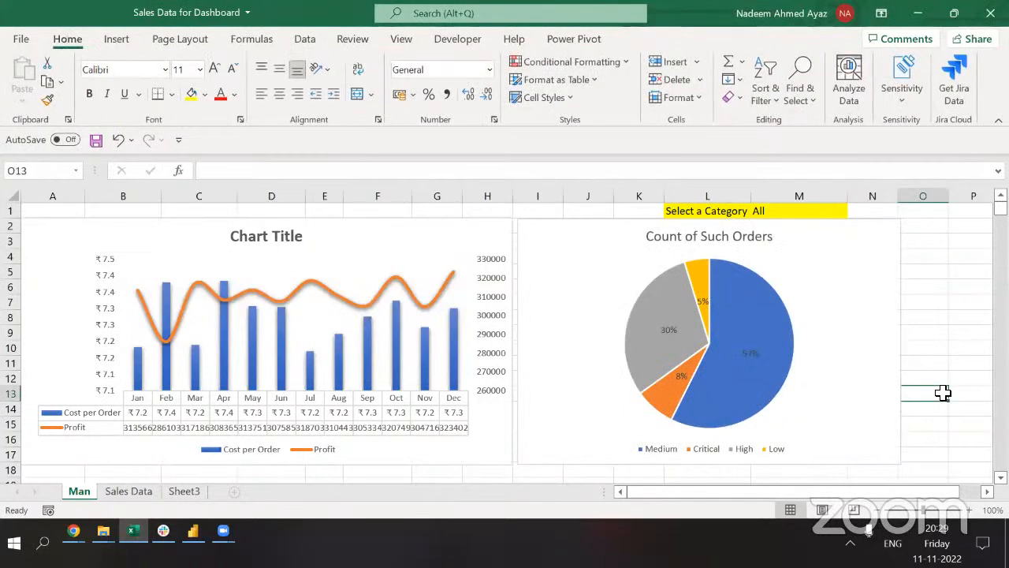
Set the category in M1 to Electronic and inspect the High slice of the pie chart.
{"action": "left_click", "coordinate": [816, 206]}
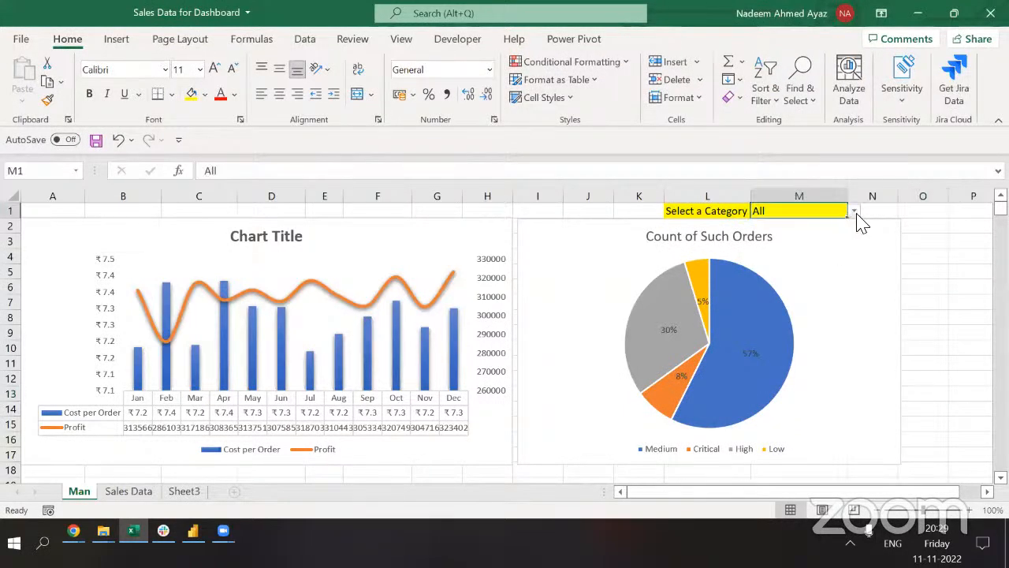
{"action": "left_click", "coordinate": [854, 212]}
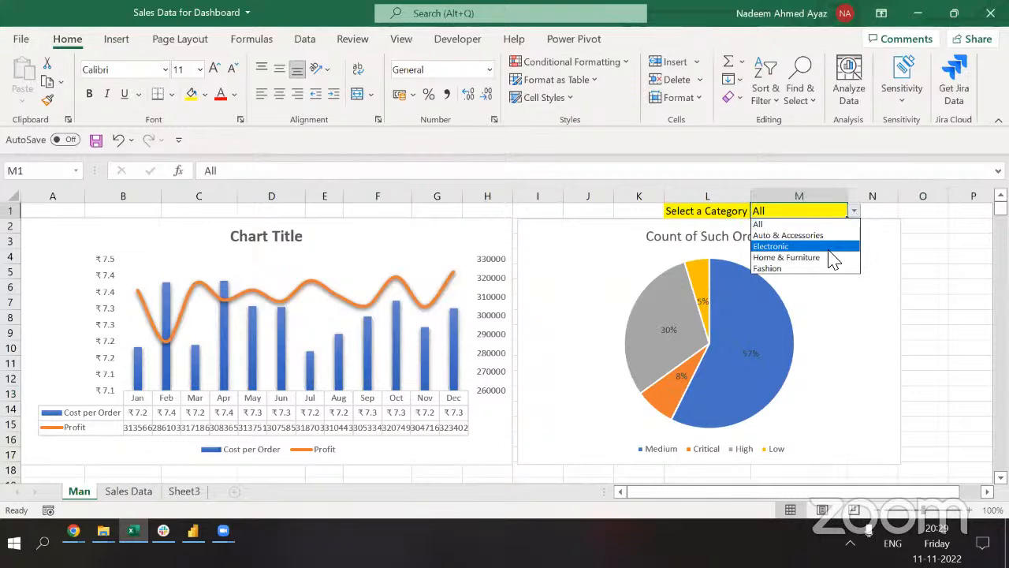
{"action": "left_click", "coordinate": [829, 248]}
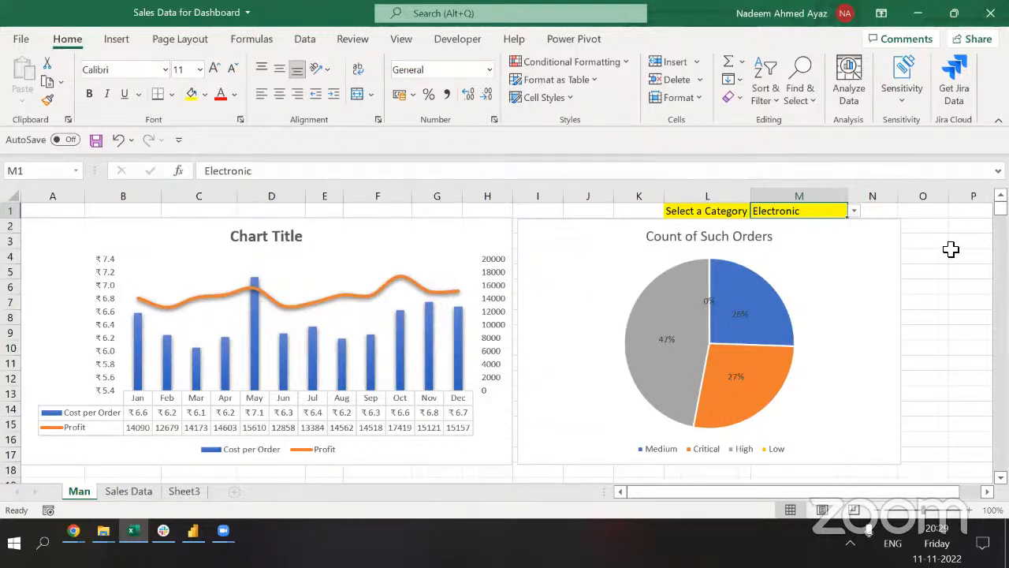
{"action": "mouse_move", "coordinate": [695, 346]}
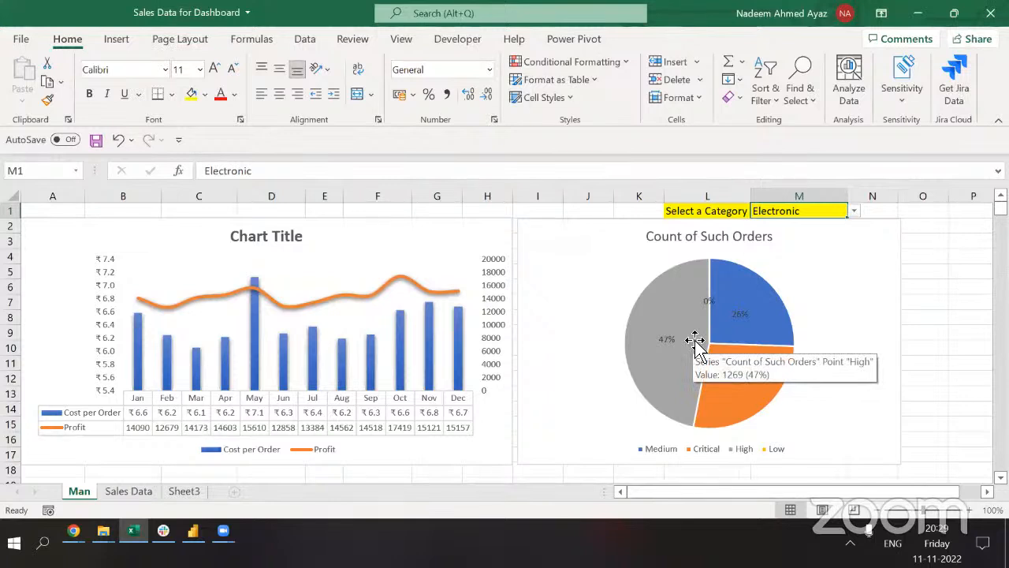
{"action": "left_click", "coordinate": [642, 366]}
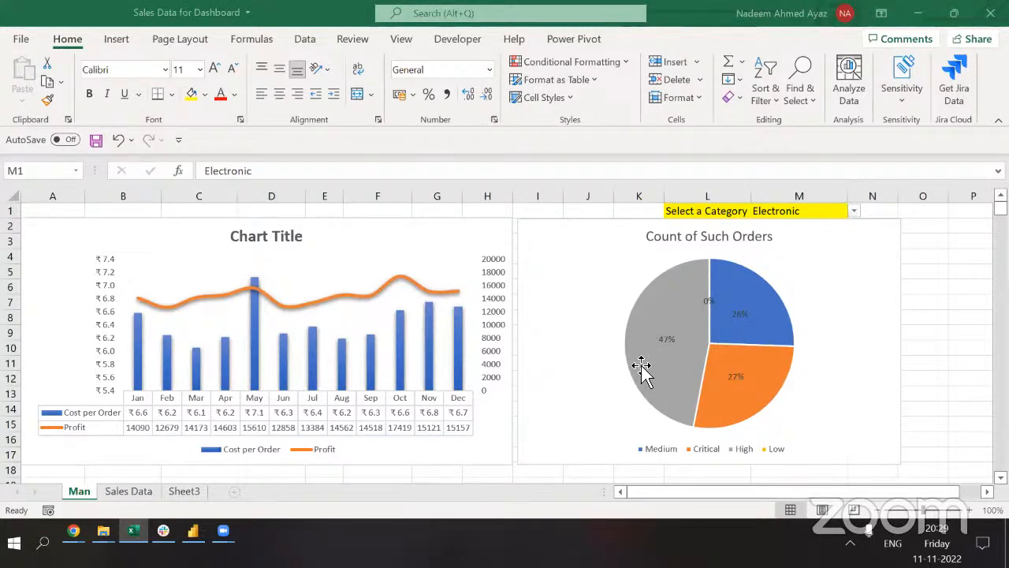
{"action": "key", "text": "Escape"}
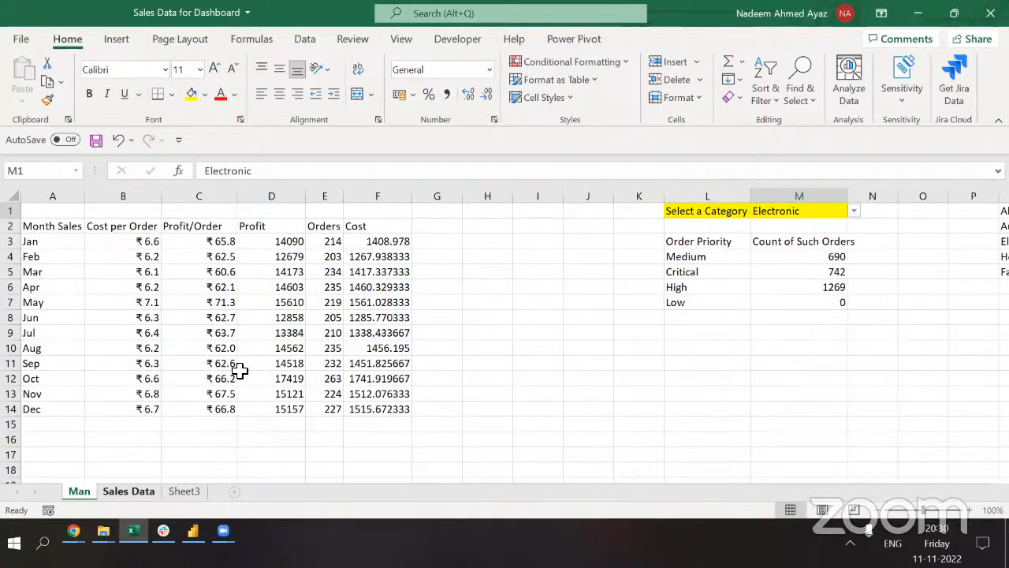
Select the whole Sales Data table starting from the Order ID header to review its extent and columns.
{"action": "key", "text": "ctrl+Page_Down"}
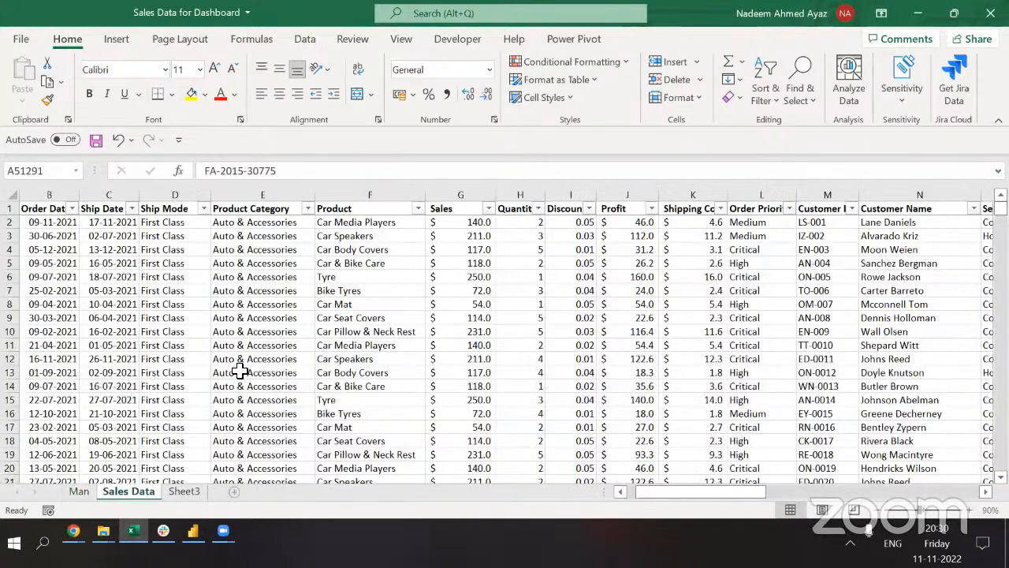
{"action": "left_click", "coordinate": [240, 372]}
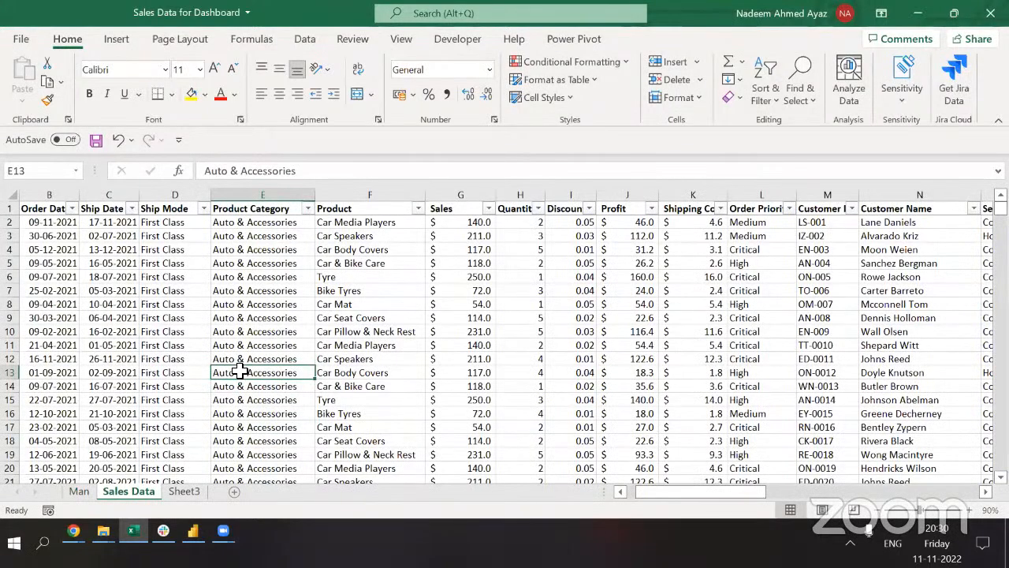
{"action": "key", "text": "ctrl+Home"}
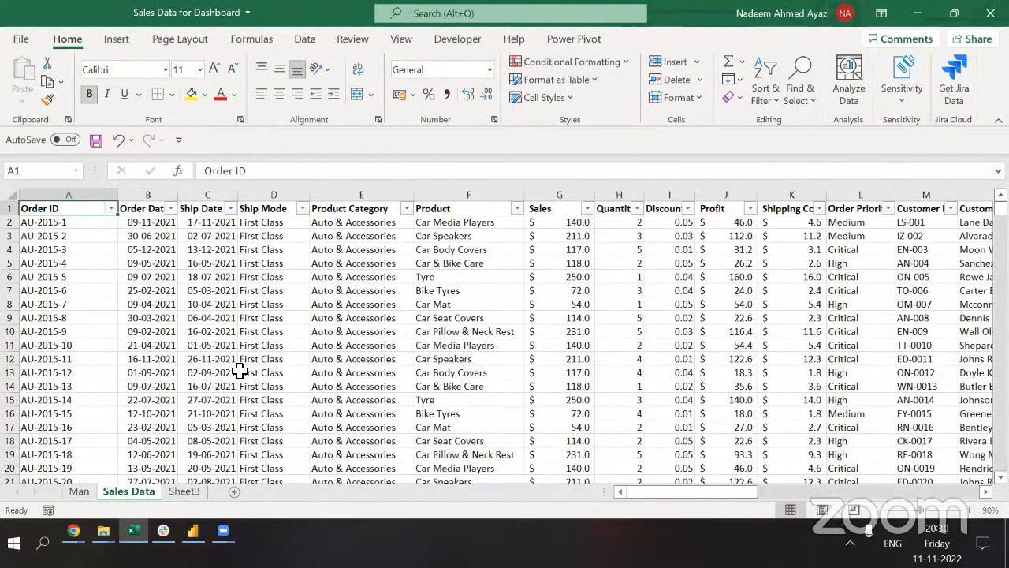
{"action": "key", "text": "ctrl+shift+Down"}
{"action": "key", "text": "ctrl+shift+Right"}
{"action": "left_click", "coordinate": [223, 532]}
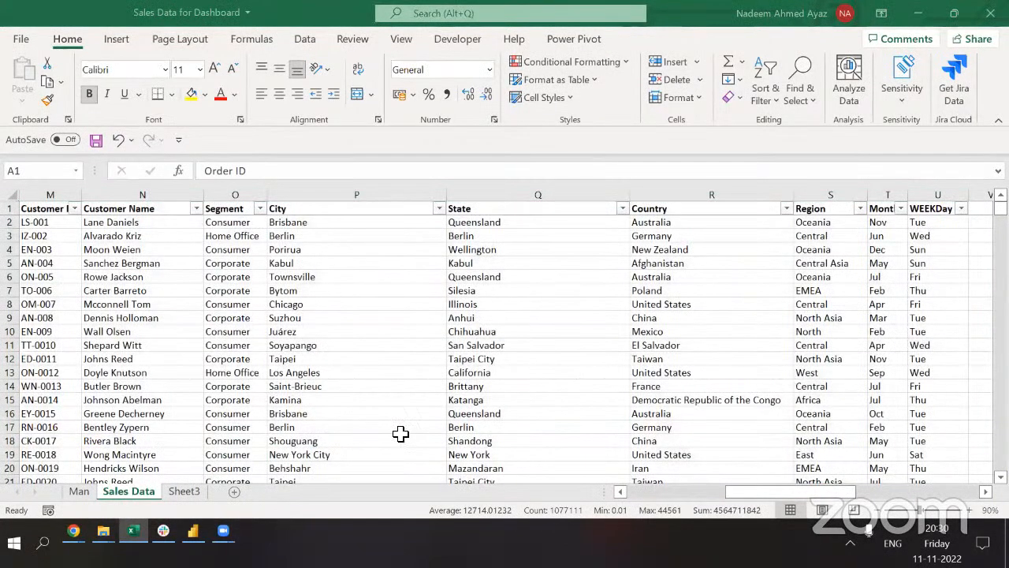
{"action": "left_click", "coordinate": [495, 224]}
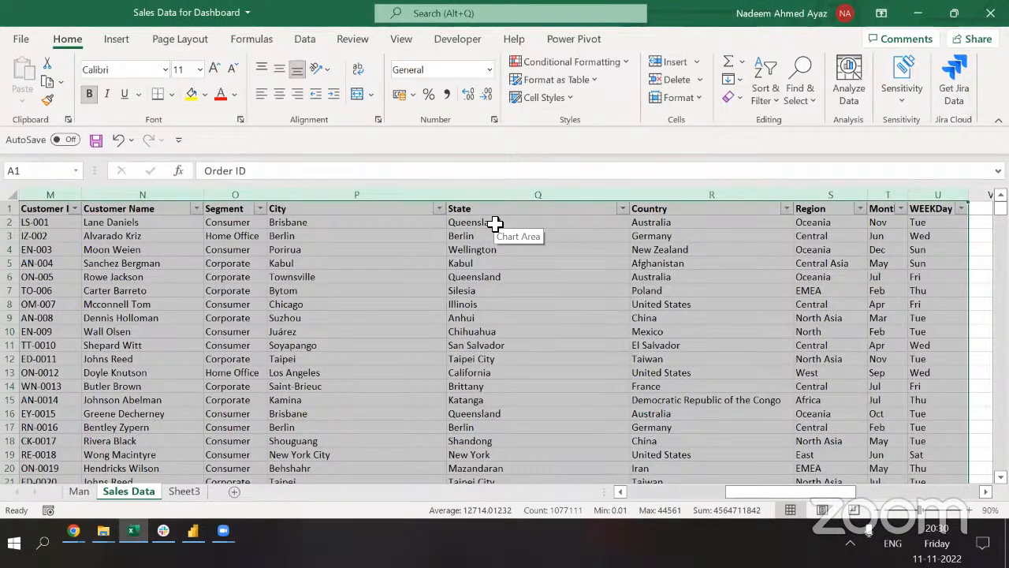
{"action": "key", "text": "Delete"}
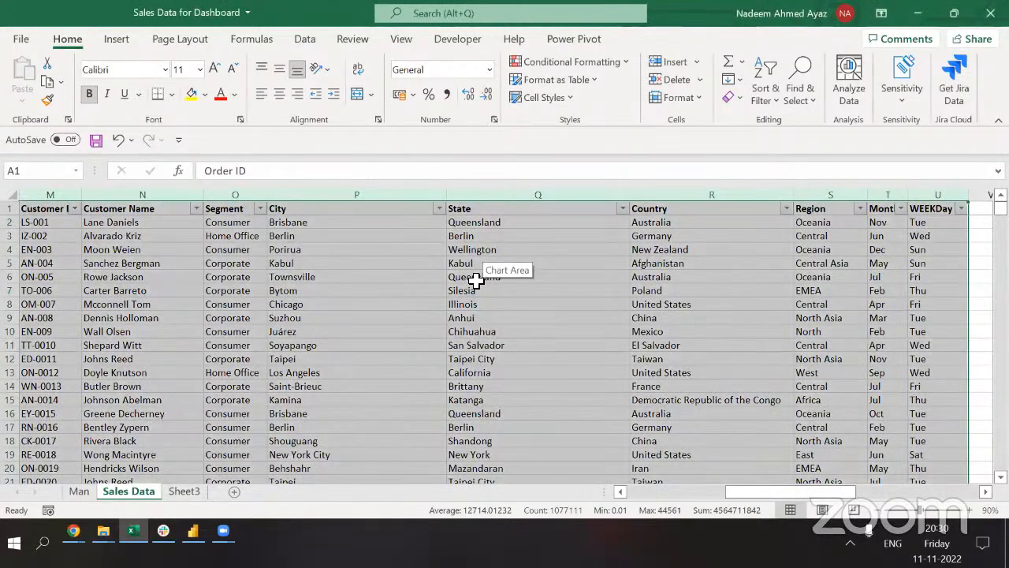
Return to cell A1 of Sales Data and check the workbook's Save As settings without saving.
{"action": "left_click", "coordinate": [414, 324]}
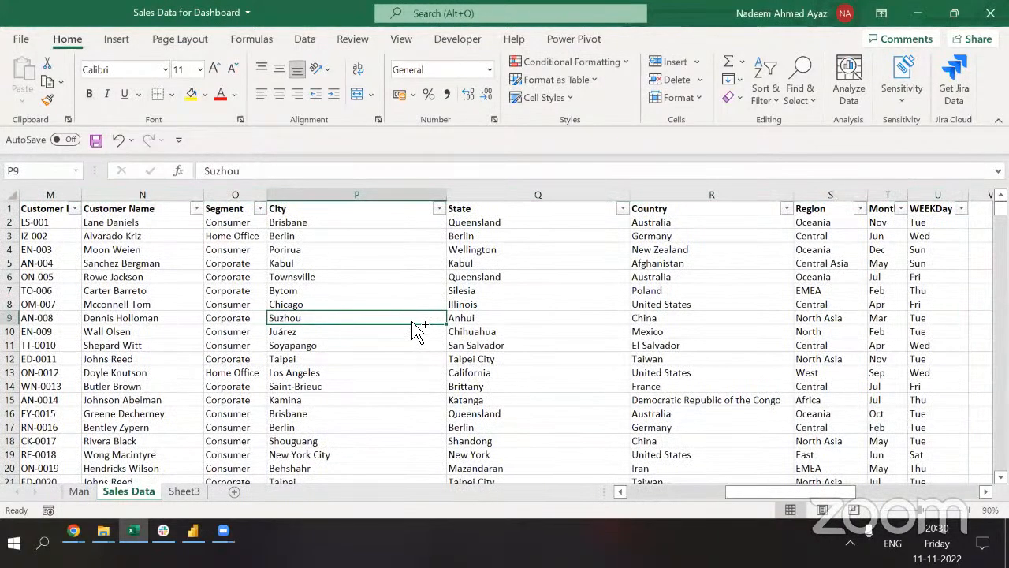
{"action": "key", "text": "Home"}
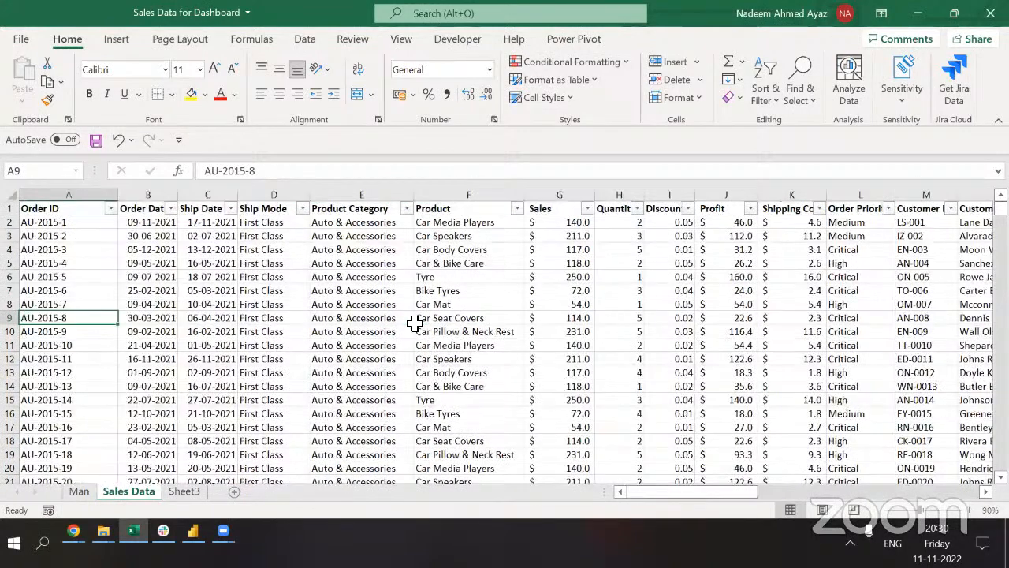
{"action": "key", "text": "ctrl+Home"}
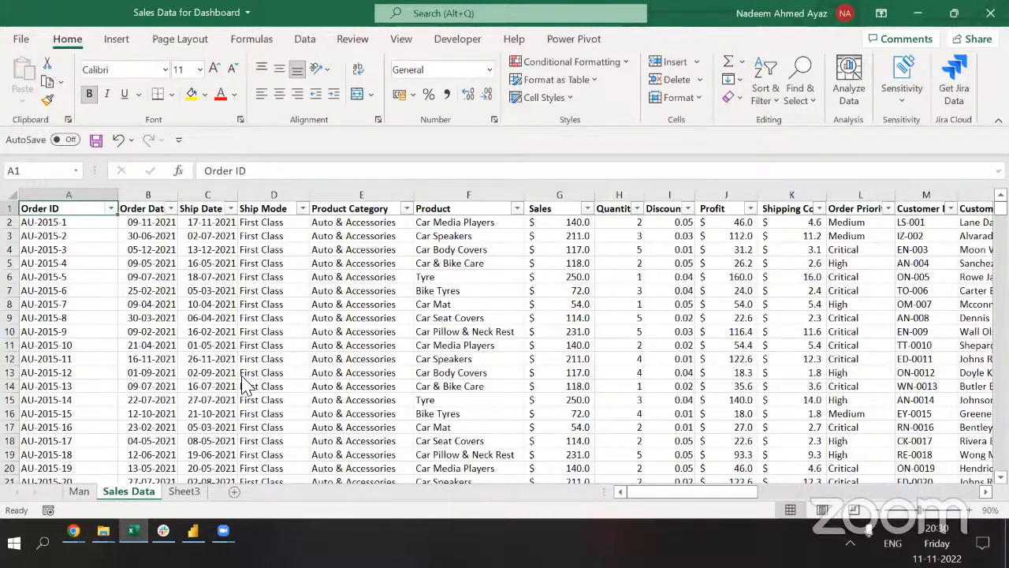
{"action": "key", "text": "F12"}
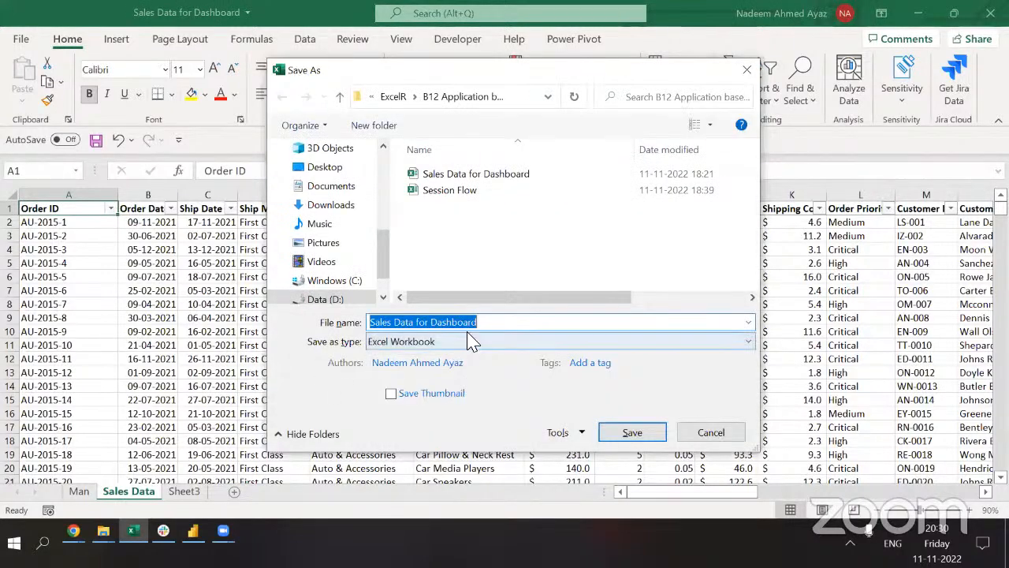
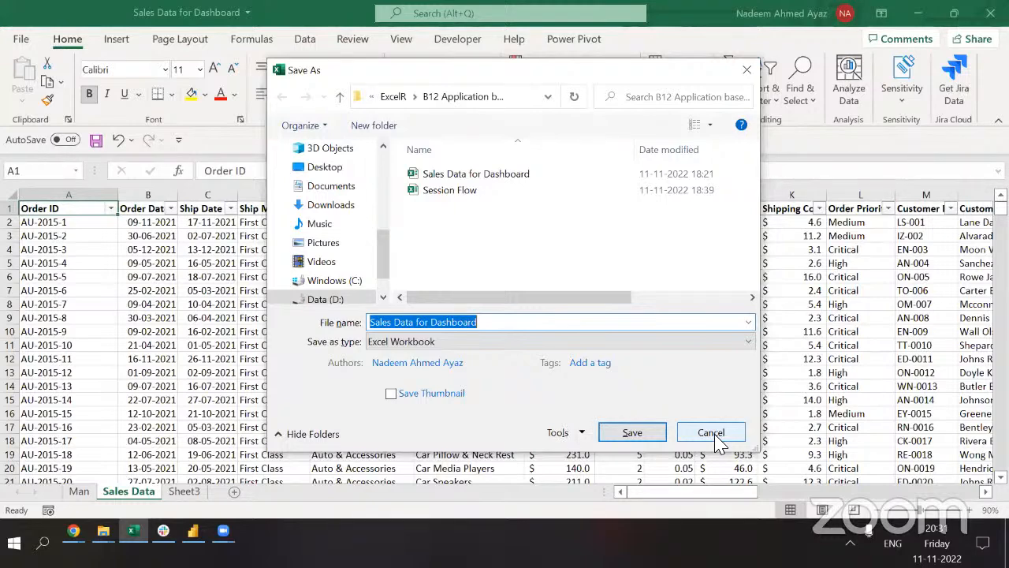
{"action": "left_click", "coordinate": [710, 433]}
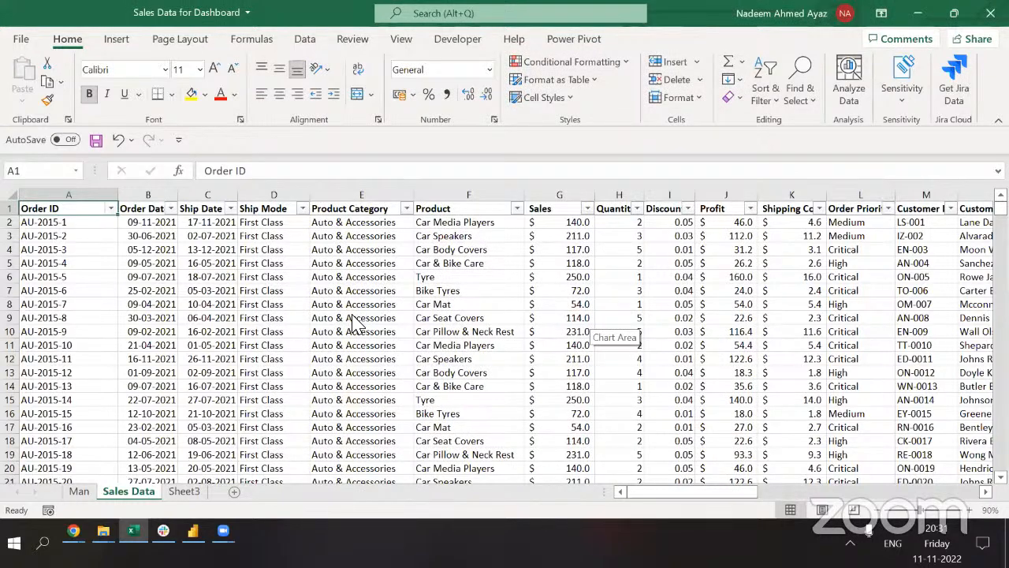
Insert a blank row at row 51268 of Sales Data, near the end of the records.
{"action": "key", "text": "ctrl+Down"}
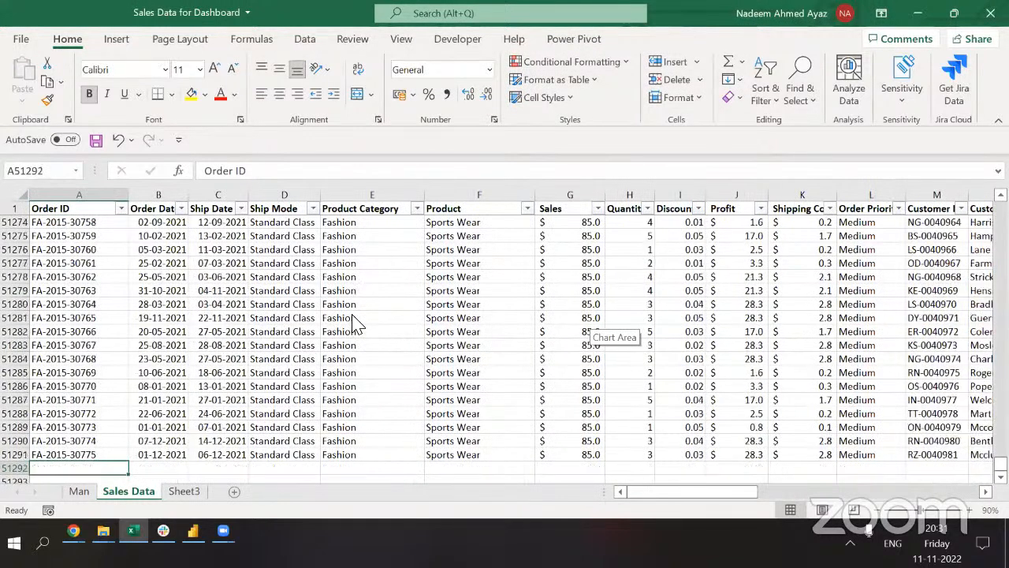
{"action": "key", "text": "Up"}
{"action": "key", "text": "Up"}
{"action": "key", "text": "Up"}
{"action": "key", "text": "Up"}
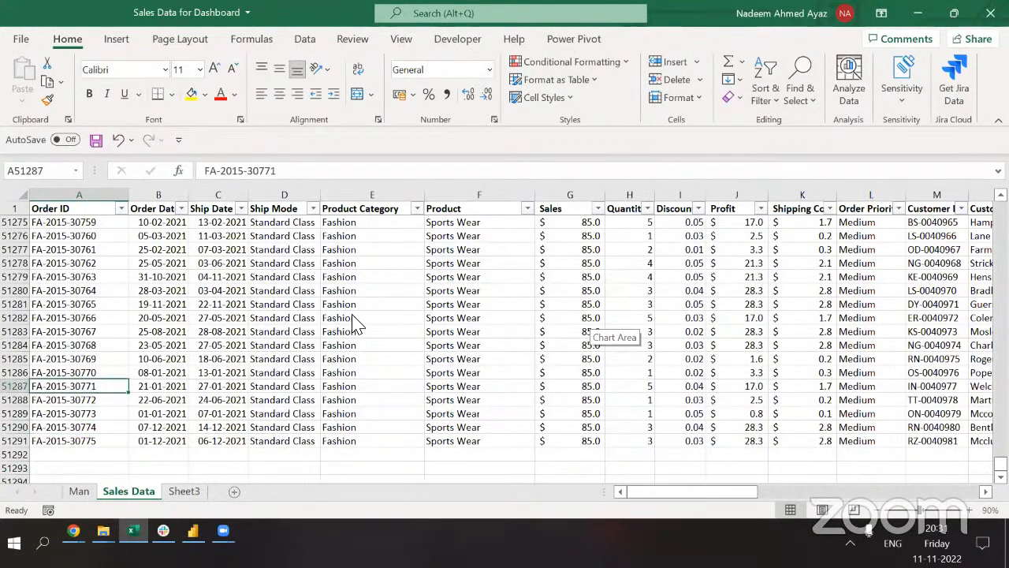
{"action": "key", "text": "Page_Up"}
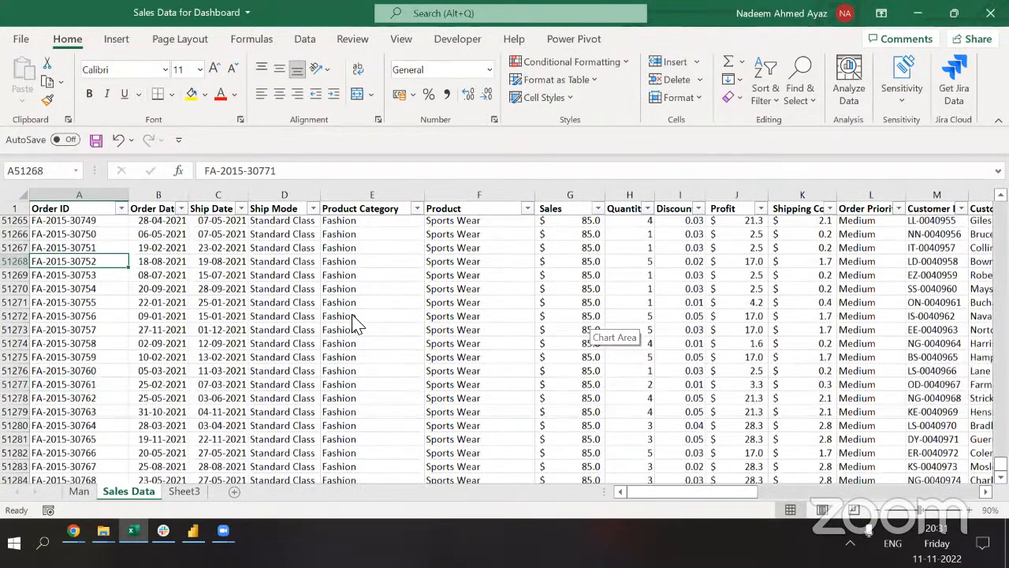
{"action": "key", "text": "shift+space"}
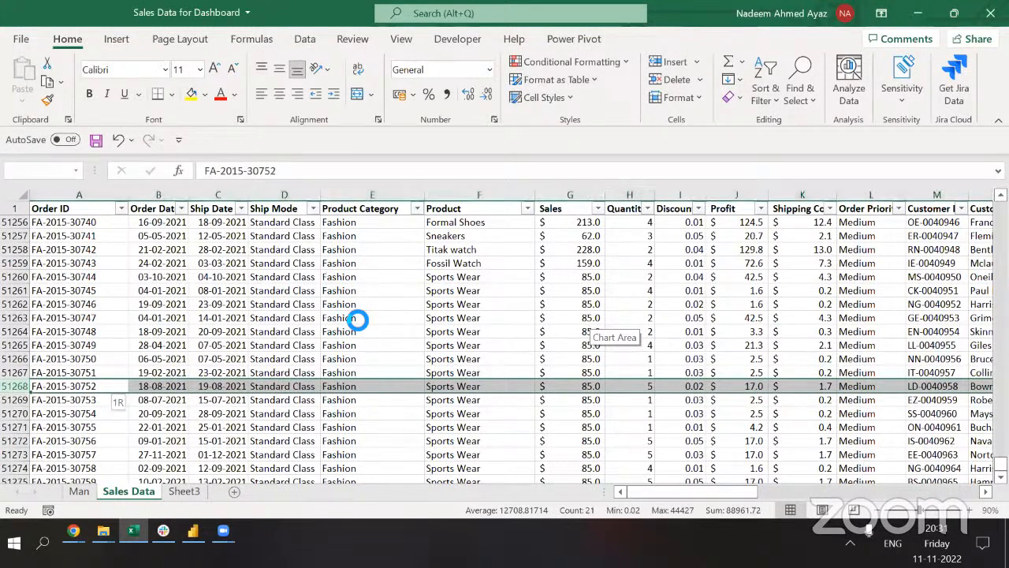
{"action": "key", "text": "Delete"}
Start a PivotTable from cell A1 to check which source range it detects, and cancel it.
{"action": "key", "text": "Up"}
{"action": "key", "text": "ctrl+Right"}
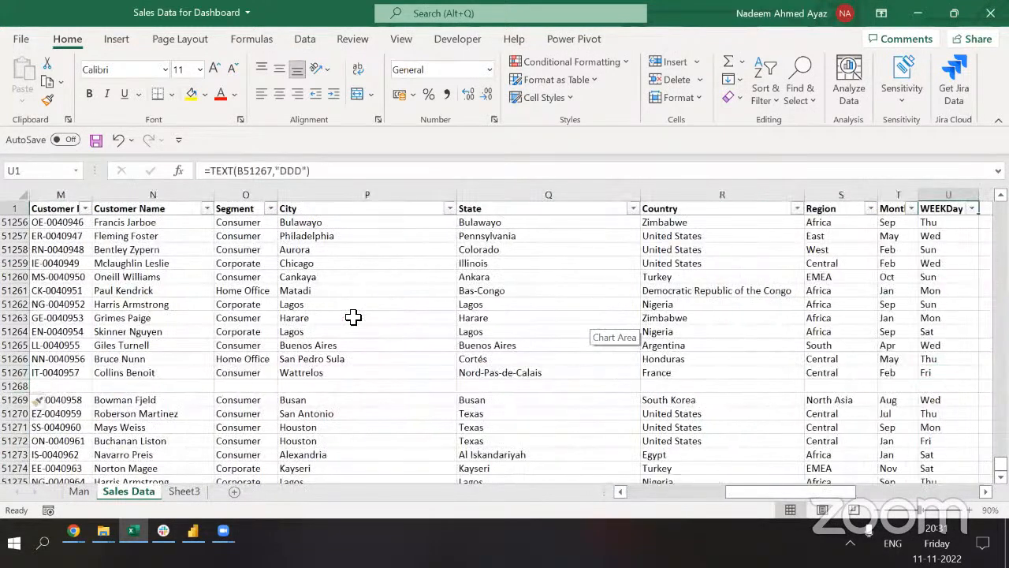
{"action": "key", "text": "ctrl+Up"}
{"action": "key", "text": "ctrl+Left"}
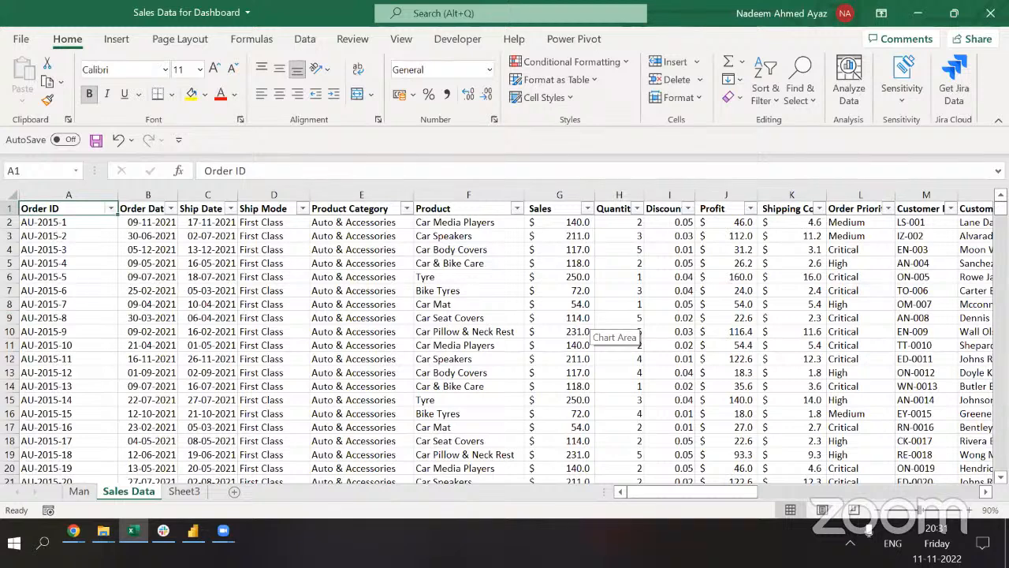
{"action": "left_click", "coordinate": [116, 41]}
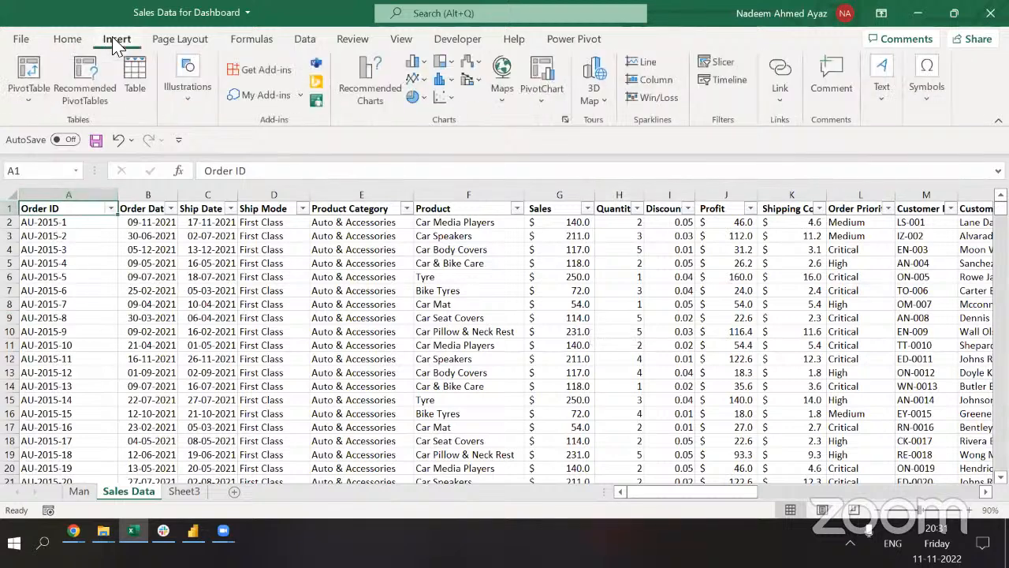
{"action": "left_click", "coordinate": [29, 83]}
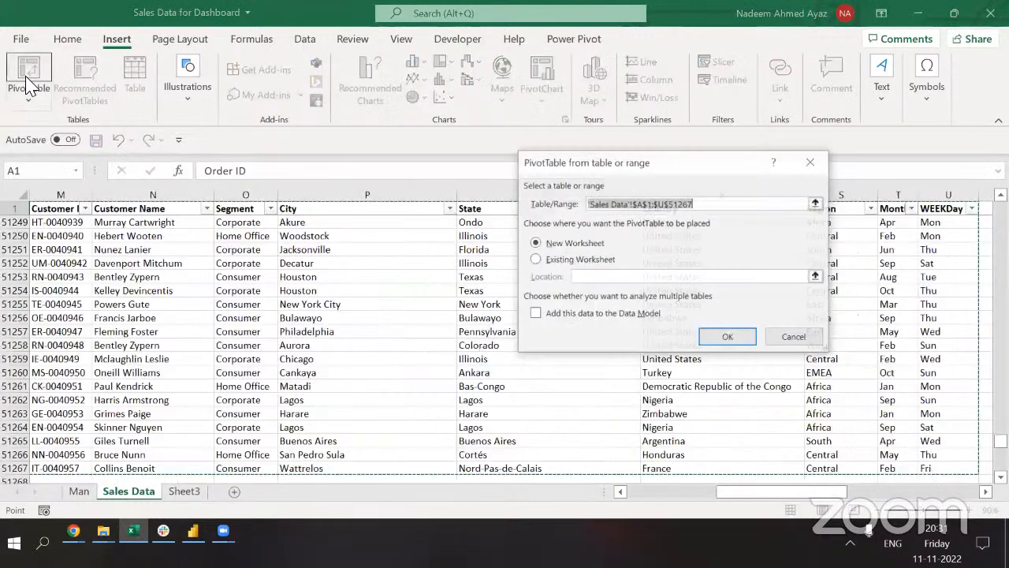
{"action": "left_click", "coordinate": [784, 340]}
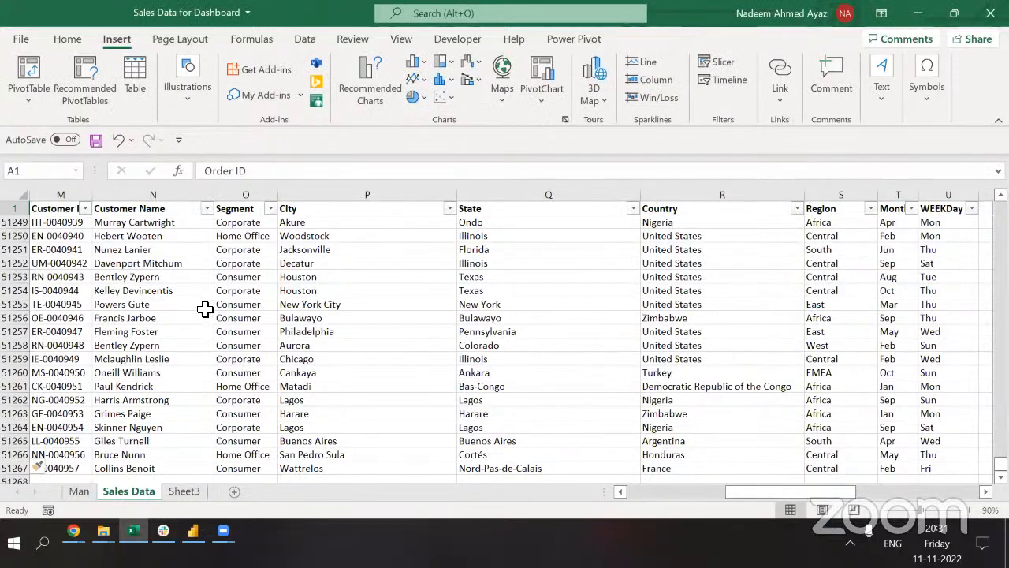
Examine the records below the blank row down to the last one, and return to the blank row.
{"action": "left_click", "coordinate": [78, 331]}
{"action": "key", "text": "Down"}
{"action": "key", "text": "Down"}
{"action": "key", "text": "Down"}
{"action": "key", "text": "Down"}
{"action": "key", "text": "Down"}
{"action": "key", "text": "Down"}
{"action": "key", "text": "Down"}
{"action": "key", "text": "Down"}
{"action": "key", "text": "Down"}
{"action": "key", "text": "Down"}
{"action": "key", "text": "Down"}
{"action": "key", "text": "Down"}
{"action": "key", "text": "Down"}
{"action": "key", "text": "Down"}
{"action": "key", "text": "Down"}
{"action": "key", "text": "Down"}
{"action": "key", "text": "Down"}
{"action": "key", "text": "Down"}
{"action": "key", "text": "Down"}
{"action": "key", "text": "Down"}
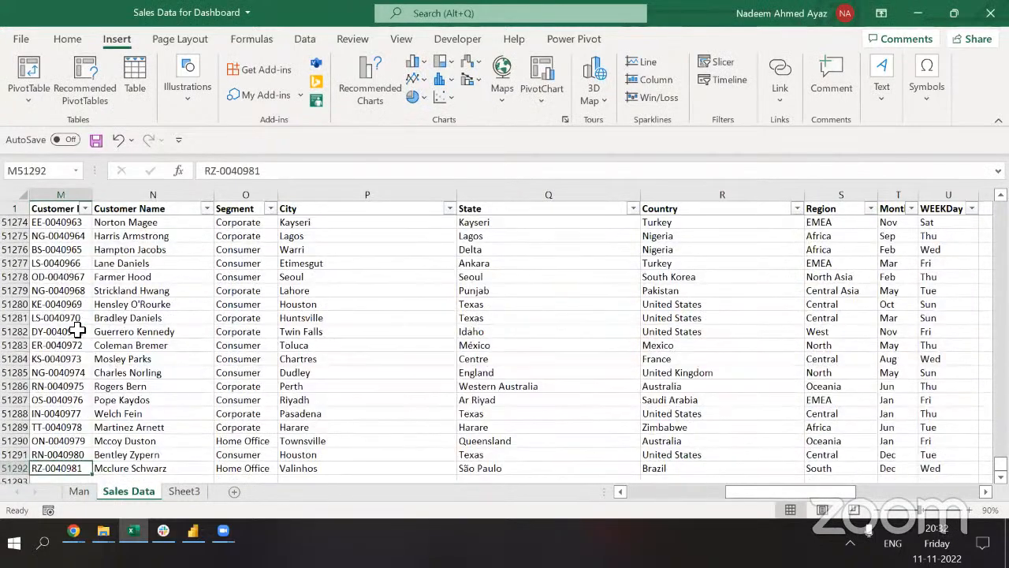
{"action": "key", "text": "Up"}
{"action": "key", "text": "Up"}
{"action": "key", "text": "Up"}
{"action": "key", "text": "Up"}
{"action": "key", "text": "Up"}
{"action": "key", "text": "Up"}
{"action": "key", "text": "Up"}
{"action": "key", "text": "Up"}
{"action": "key", "text": "Up"}
{"action": "key", "text": "Up"}
{"action": "key", "text": "Up"}
{"action": "key", "text": "Up"}
{"action": "key", "text": "Up"}
{"action": "key", "text": "Up"}
{"action": "key", "text": "Up"}
{"action": "key", "text": "Up"}
{"action": "key", "text": "Up"}
{"action": "key", "text": "Up"}
{"action": "key", "text": "Up"}
{"action": "key", "text": "Up"}
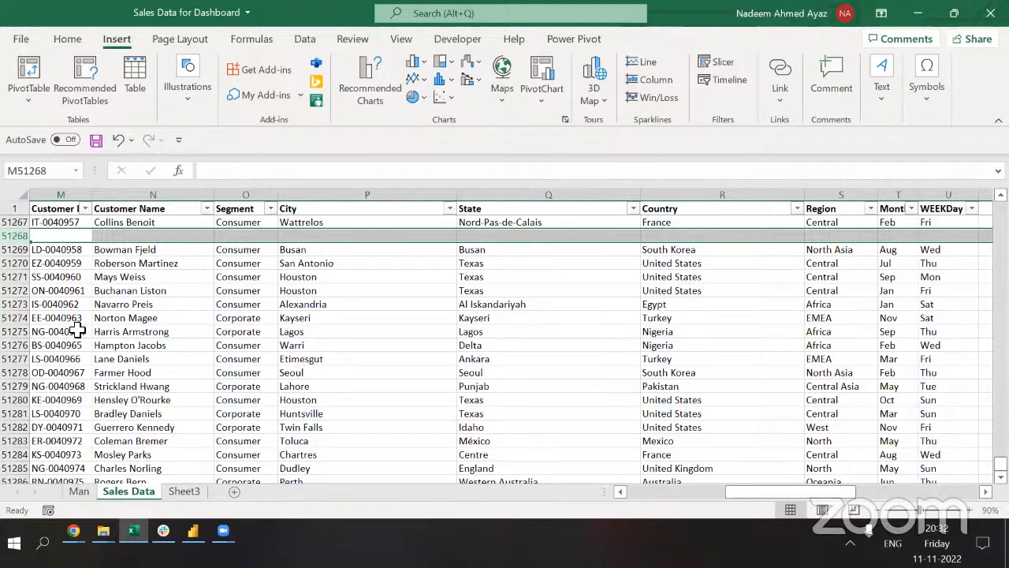
Check that row 51268 is empty across all columns, ending in its Order ID cell.
{"action": "key", "text": "ctrl+Left"}
{"action": "key", "text": "ctrl+Right"}
{"action": "key", "text": "ctrl+Left"}
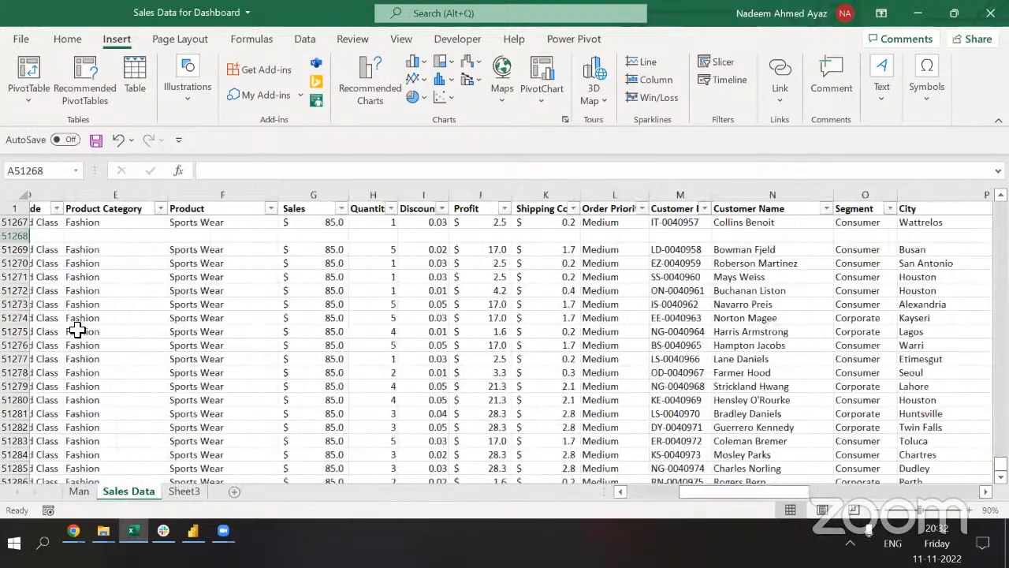
{"action": "key", "text": "ctrl+Right"}
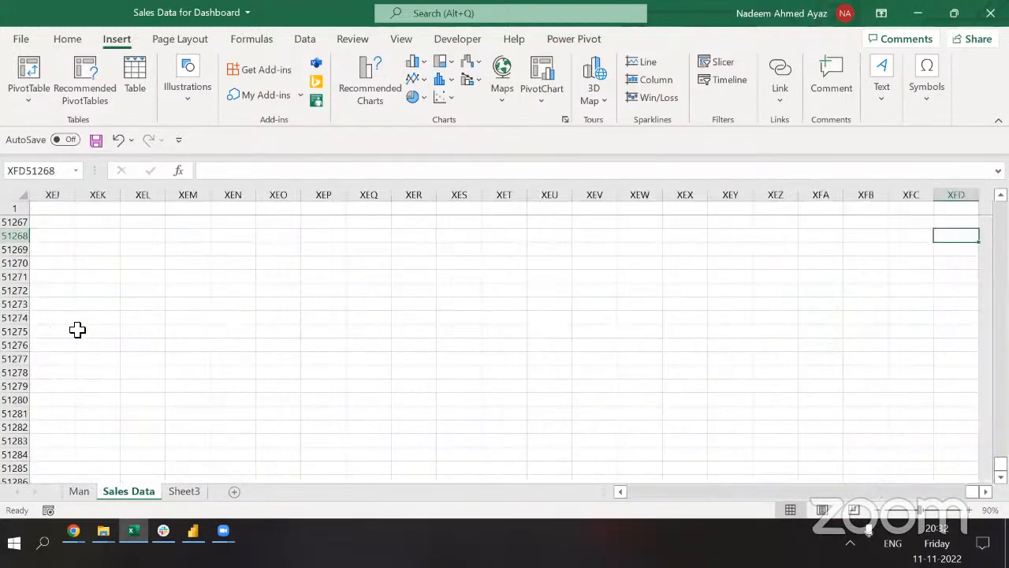
{"action": "key", "text": "ctrl+Left"}
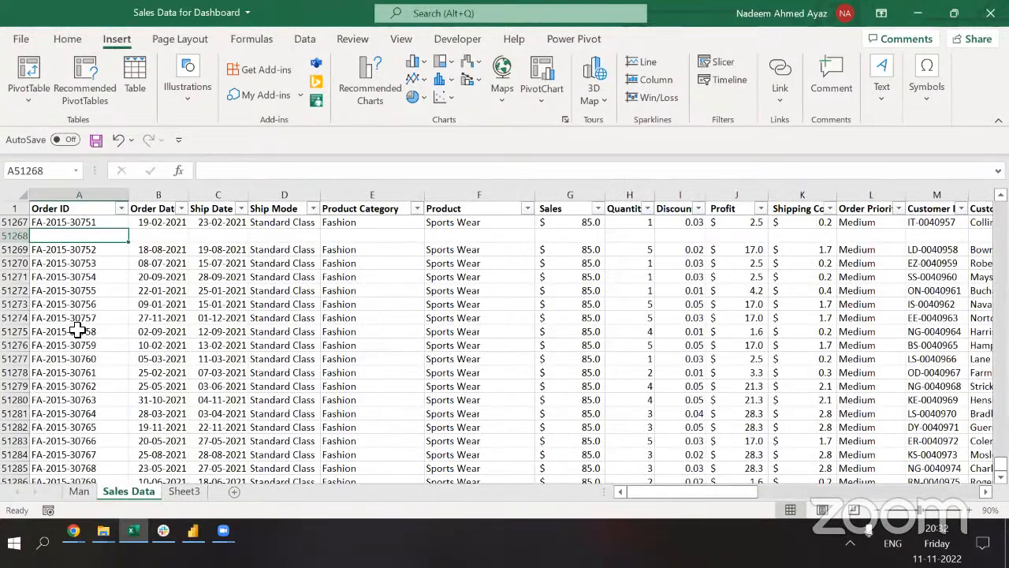
Enter a period in B51268 and select the surrounding data region to check how far it extends.
{"action": "key", "text": "Right"}
{"action": "type", "text": "."}
{"action": "key", "text": "Return"}
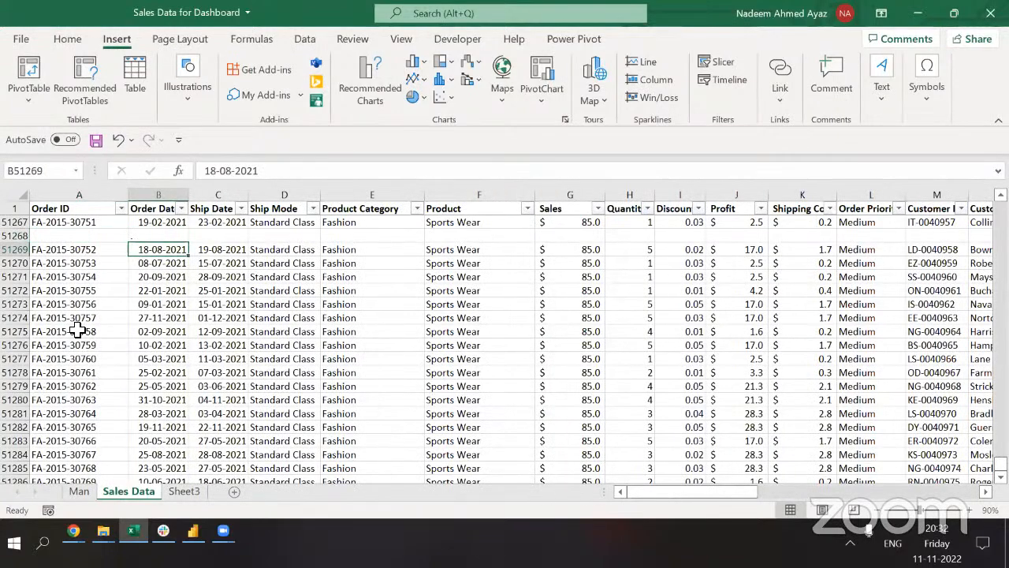
{"action": "key", "text": "Up"}
{"action": "key", "text": "ctrl+a"}
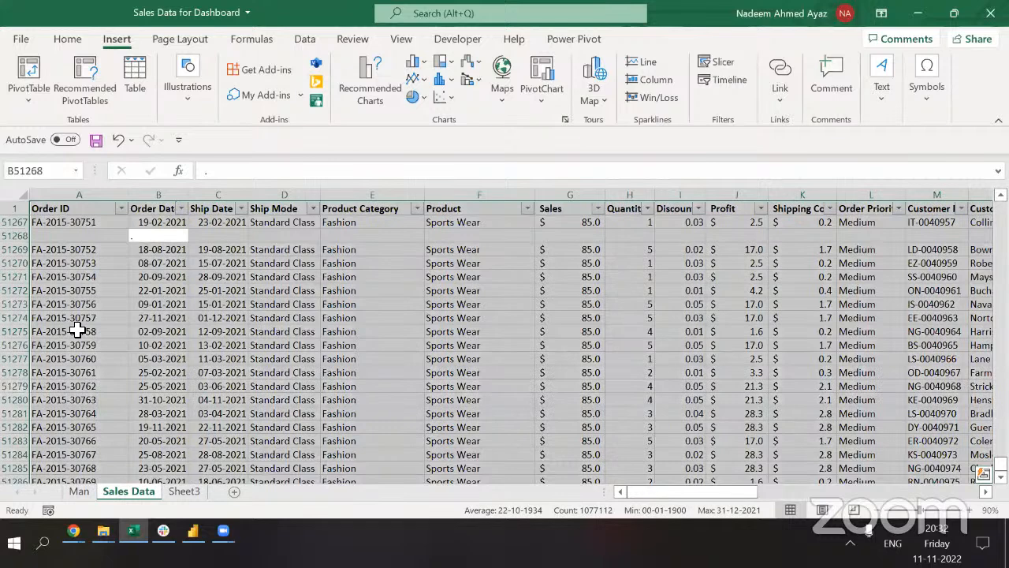
{"action": "key", "text": "Up"}
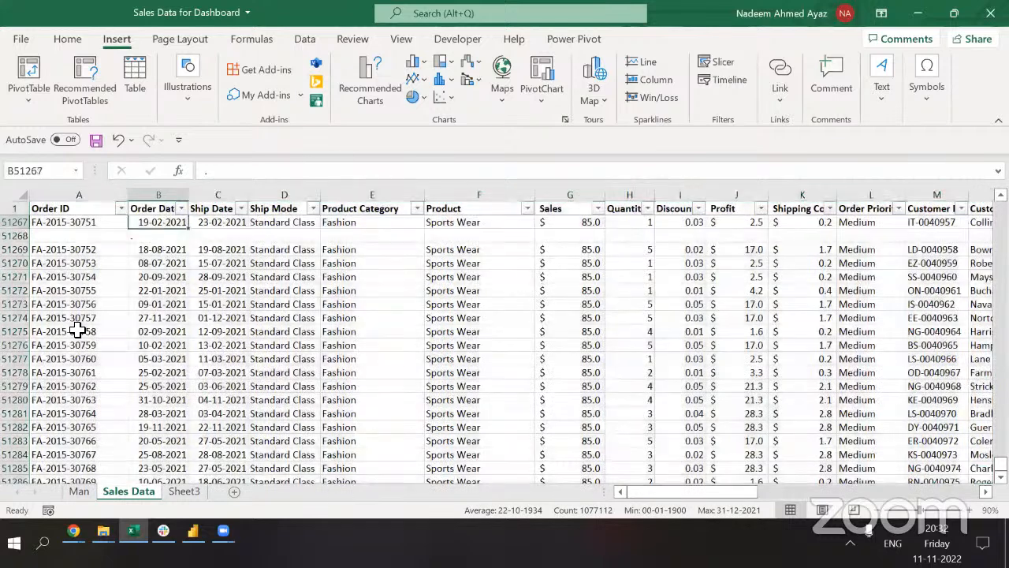
Clear the period from B51268 and reselect the surrounding data region to check where it ends.
{"action": "key", "text": "Down"}
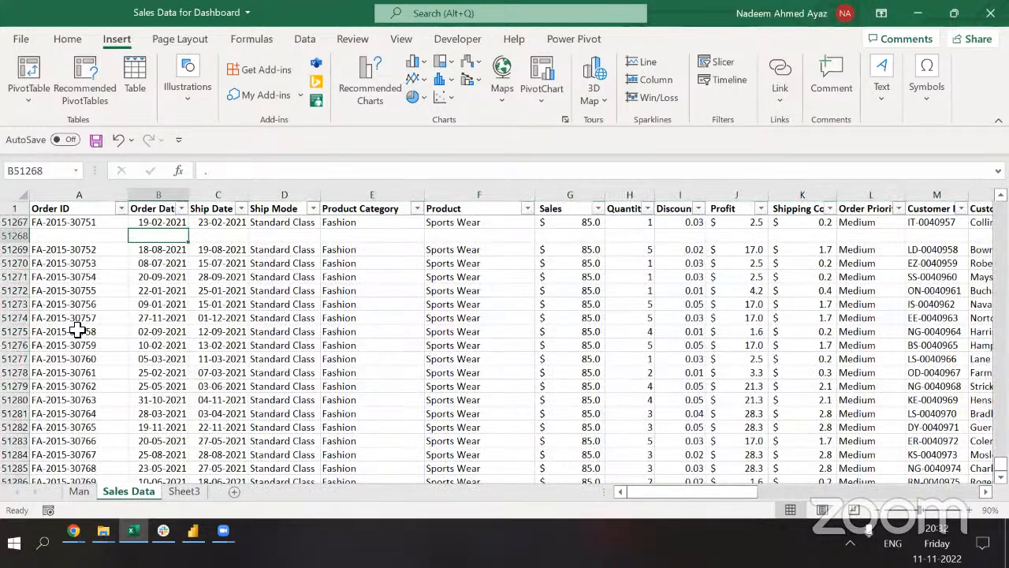
{"action": "key", "text": "Up"}
{"action": "key", "text": "ctrl+a"}
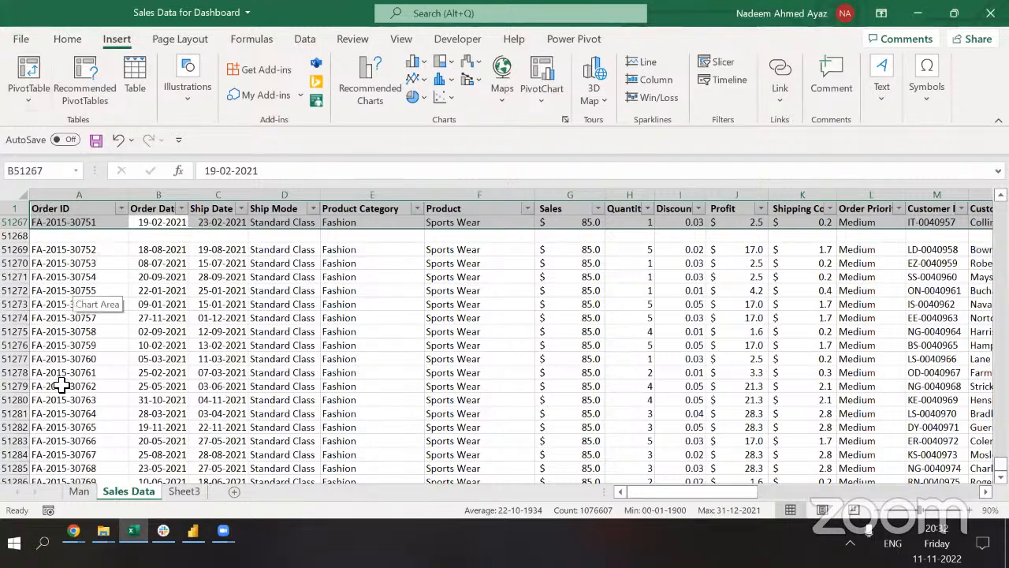
{"action": "key", "text": "Delete"}
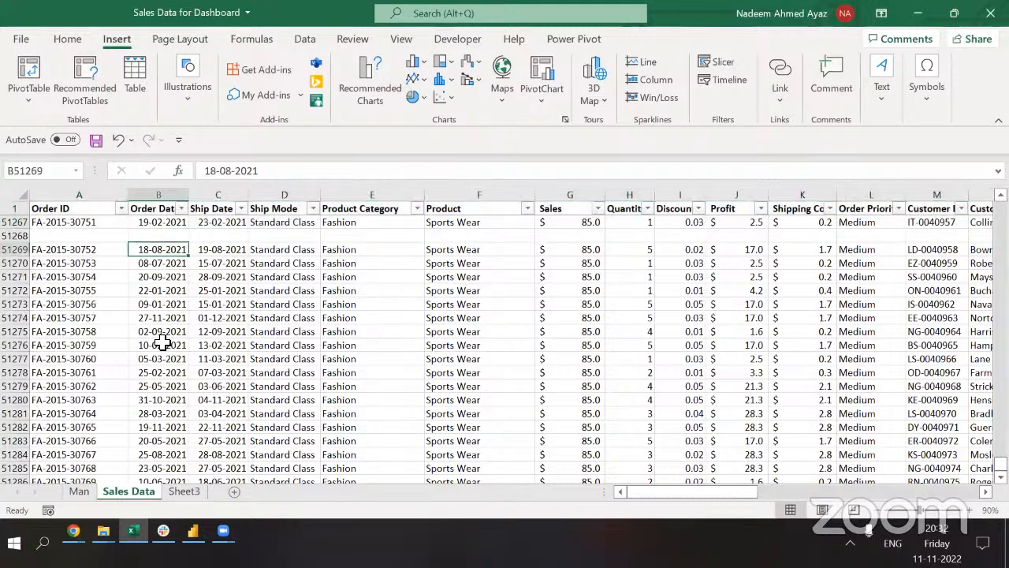
Examine the Order ID column from the blank row to the last record, and check the sheet's last used cell.
{"action": "key", "text": "ctrl+Up"}
{"action": "key", "text": "ctrl+Left"}
{"action": "key", "text": "ctrl+Down"}
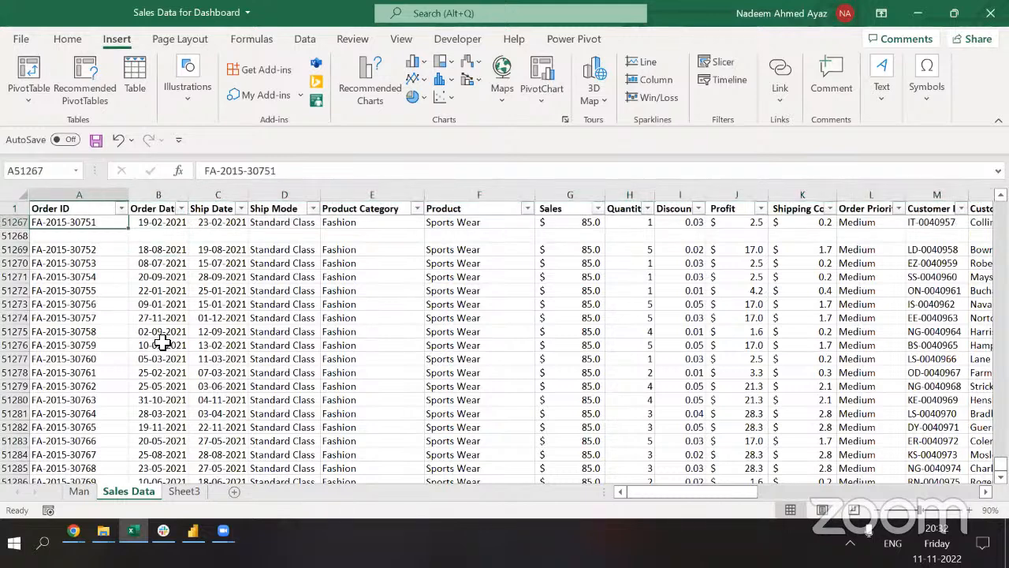
{"action": "key", "text": "ctrl+Down"}
{"action": "key", "text": "Down"}
{"action": "key", "text": "Down"}
{"action": "key", "text": "Down"}
{"action": "key", "text": "Down"}
{"action": "key", "text": "Down"}
{"action": "key", "text": "Down"}
{"action": "key", "text": "Down"}
{"action": "key", "text": "Down"}
{"action": "key", "text": "Down"}
{"action": "key", "text": "Down"}
{"action": "key", "text": "Down"}
{"action": "key", "text": "Down"}
{"action": "key", "text": "Down"}
{"action": "key", "text": "Down"}
{"action": "key", "text": "Down"}
{"action": "key", "text": "Down"}
{"action": "key", "text": "Down"}
{"action": "key", "text": "Down"}
{"action": "key", "text": "Down"}
{"action": "key", "text": "Down"}
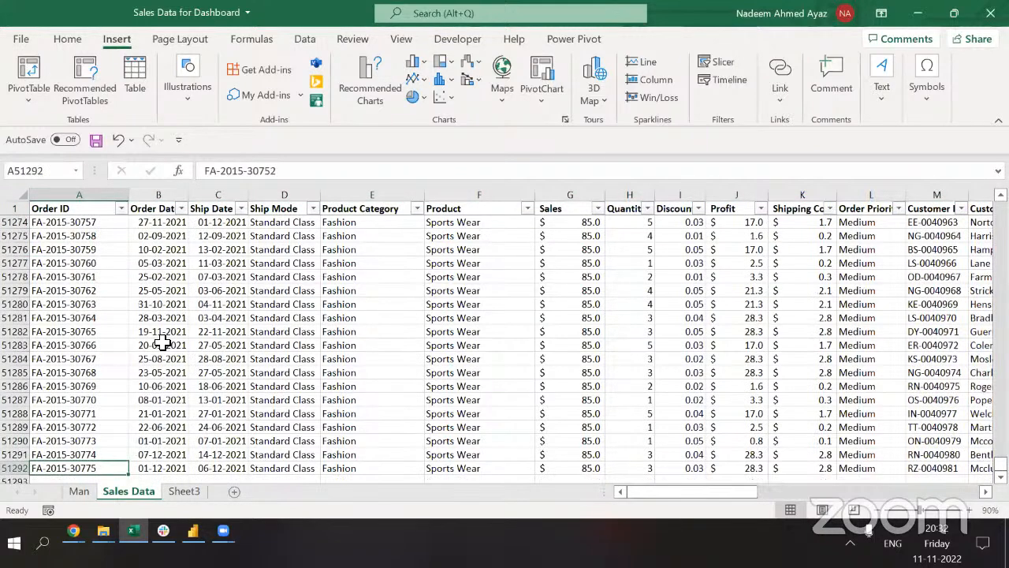
{"action": "key", "text": "ctrl+Up"}
{"action": "key", "text": "ctrl+Up"}
{"action": "key", "text": "ctrl+Up"}
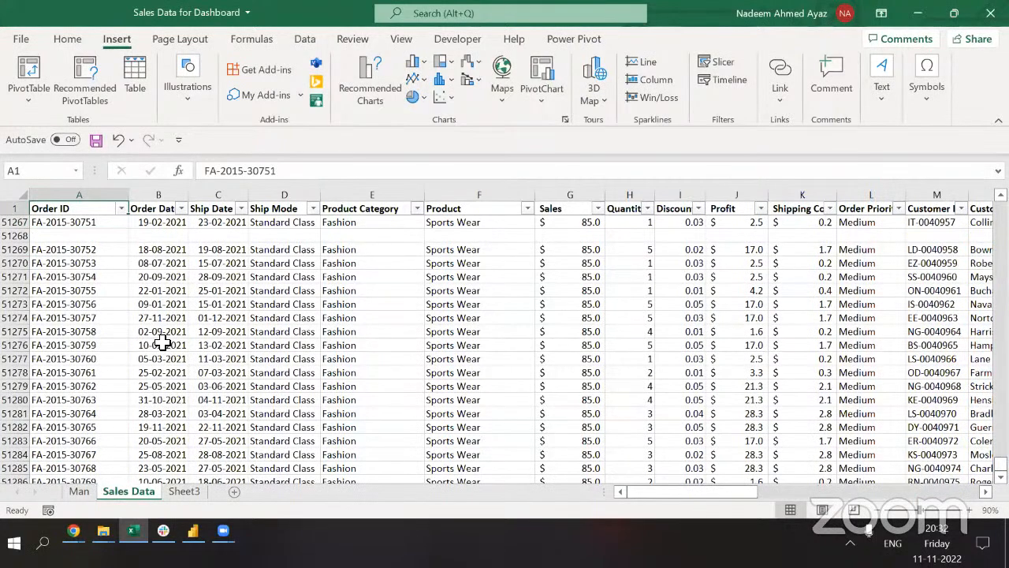
{"action": "key", "text": "ctrl+End"}
{"action": "key", "text": "ctrl+Left"}
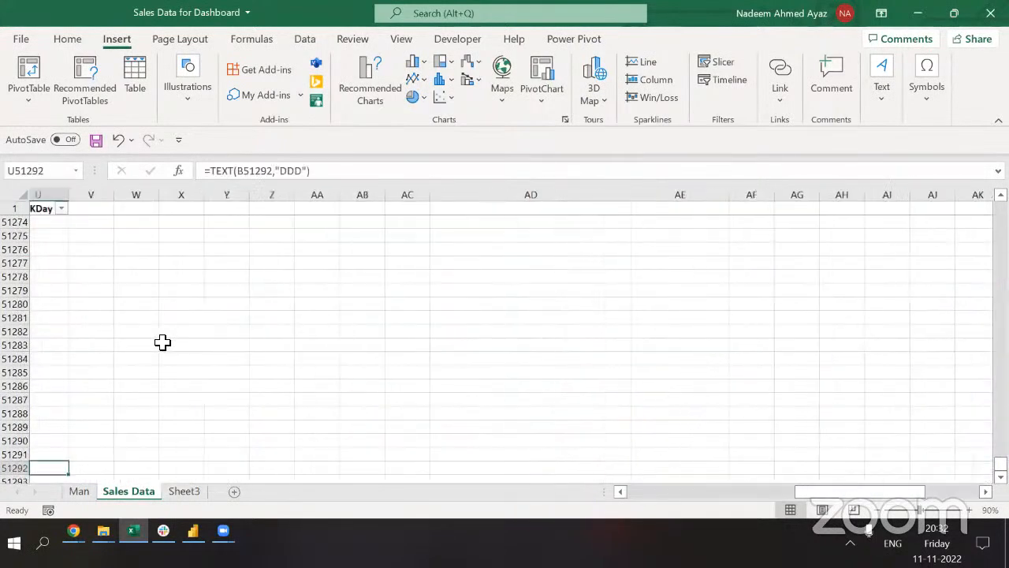
{"action": "key", "text": "ctrl+Down"}
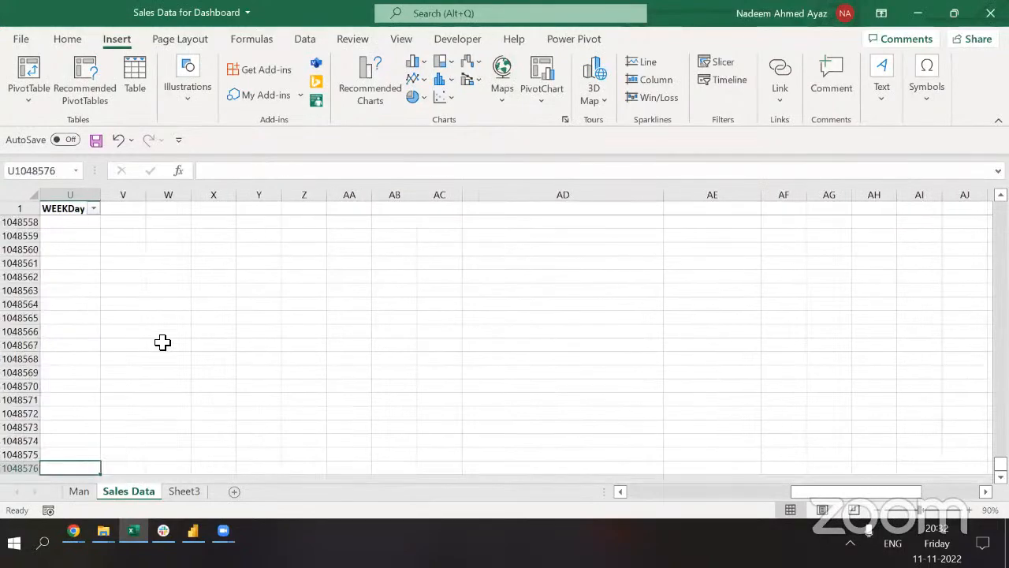
Delete the empty row 51268 from Sales Data.
{"action": "key", "text": "ctrl+Up"}
{"action": "key", "text": "ctrl+Up"}
{"action": "key", "text": "ctrl+Up"}
{"action": "key", "text": "ctrl+Left"}
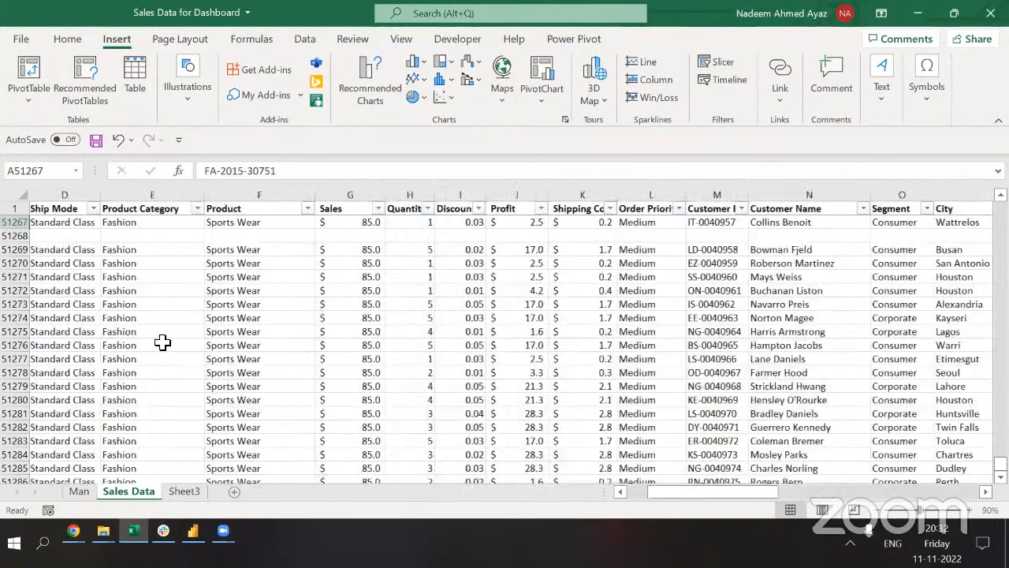
{"action": "key", "text": "Down"}
{"action": "key", "text": "shift+space"}
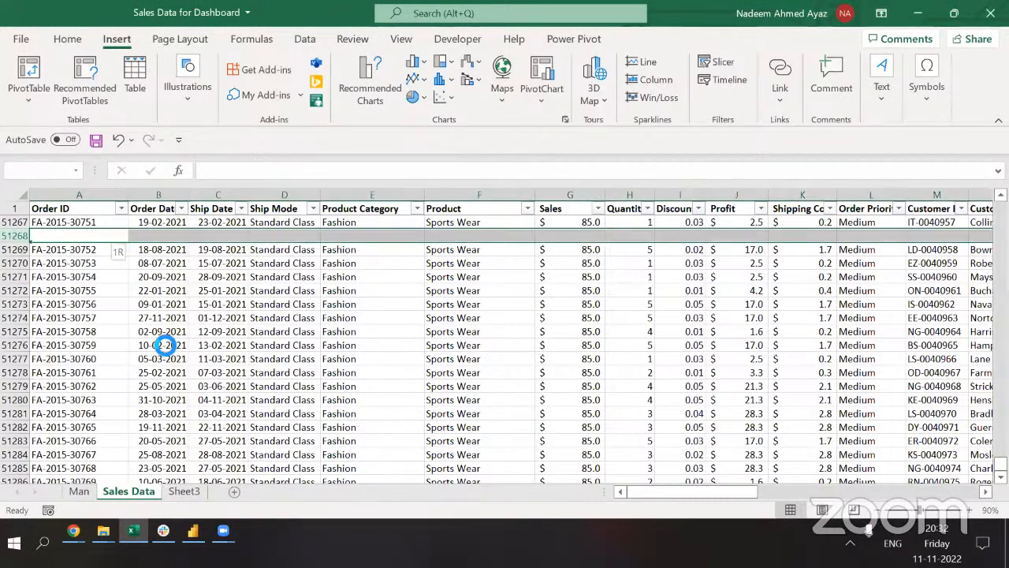
{"action": "key", "text": "ctrl+minus"}
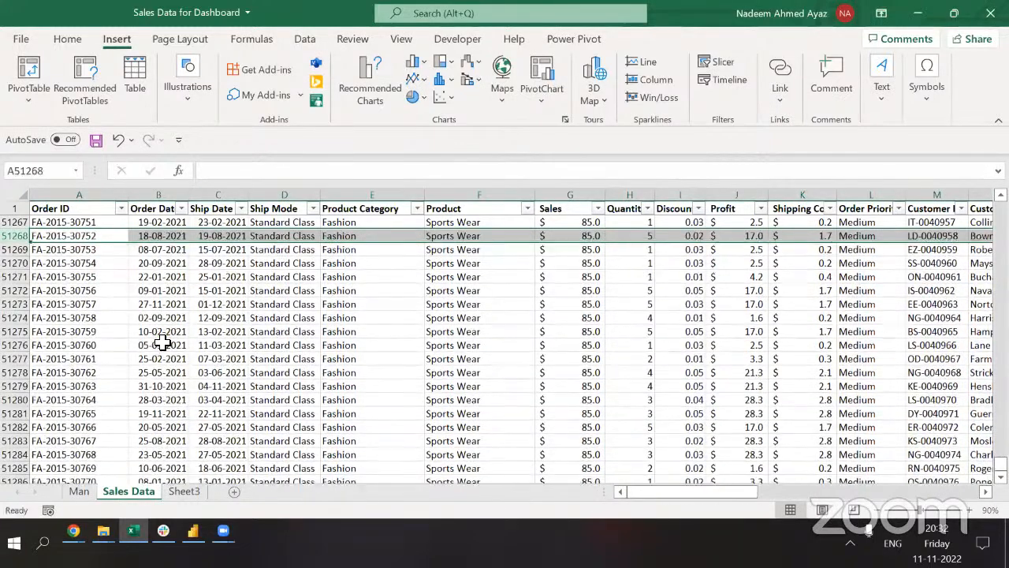
Examine the last Sales Data record and the empty cells beneath it, and return to cell A1.
{"action": "key", "text": "ctrl+Down"}
{"action": "key", "text": "Right"}
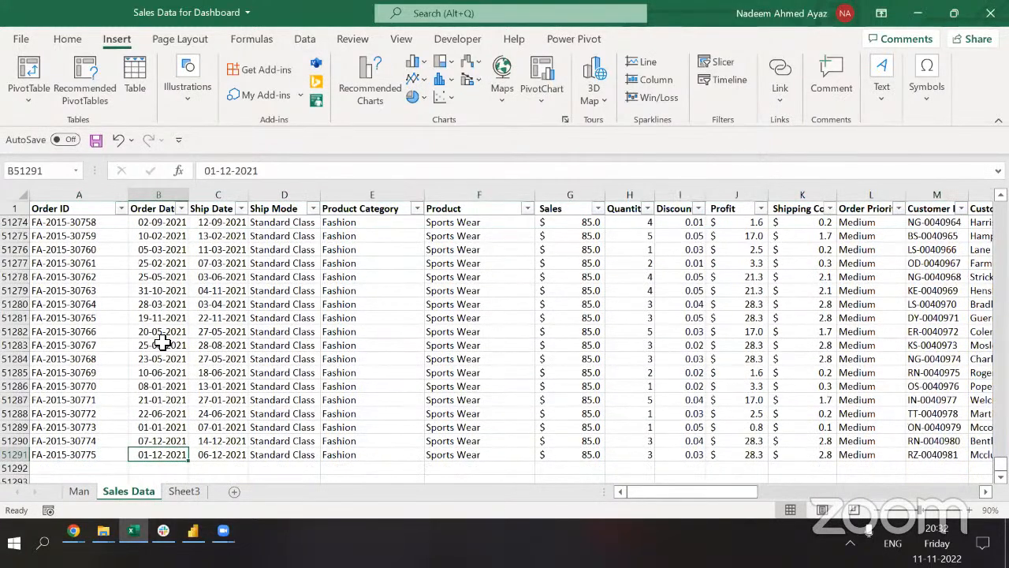
{"action": "key", "text": "Left"}
{"action": "key", "text": "Down"}
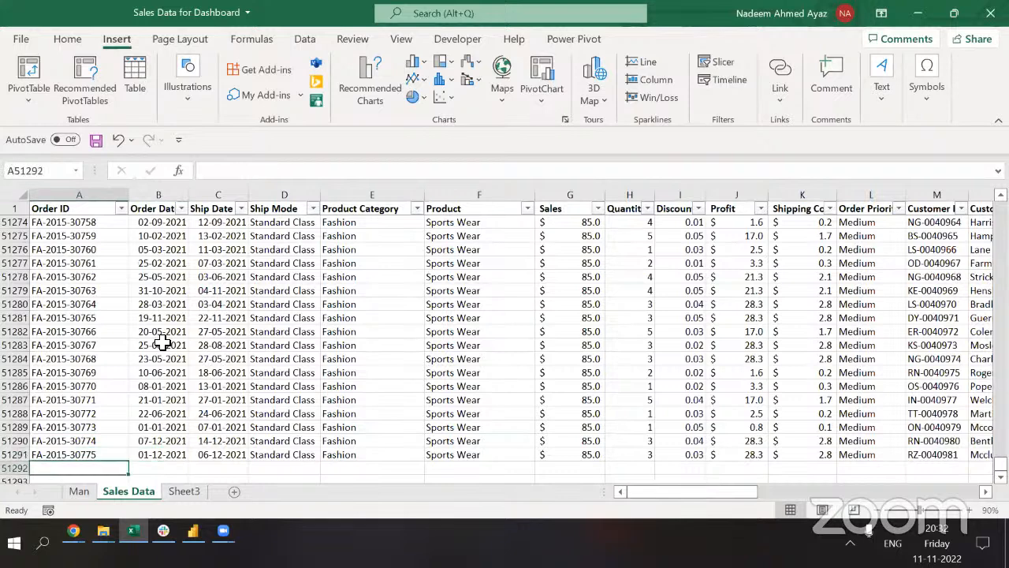
{"action": "key", "text": "shift+Down"}
{"action": "key", "text": "shift+Down"}
{"action": "key", "text": "shift+Down"}
{"action": "key", "text": "shift+Down"}
{"action": "key", "text": "shift+Down"}
{"action": "key", "text": "shift+Down"}
{"action": "key", "text": "shift+Down"}
{"action": "key", "text": "shift+Down"}
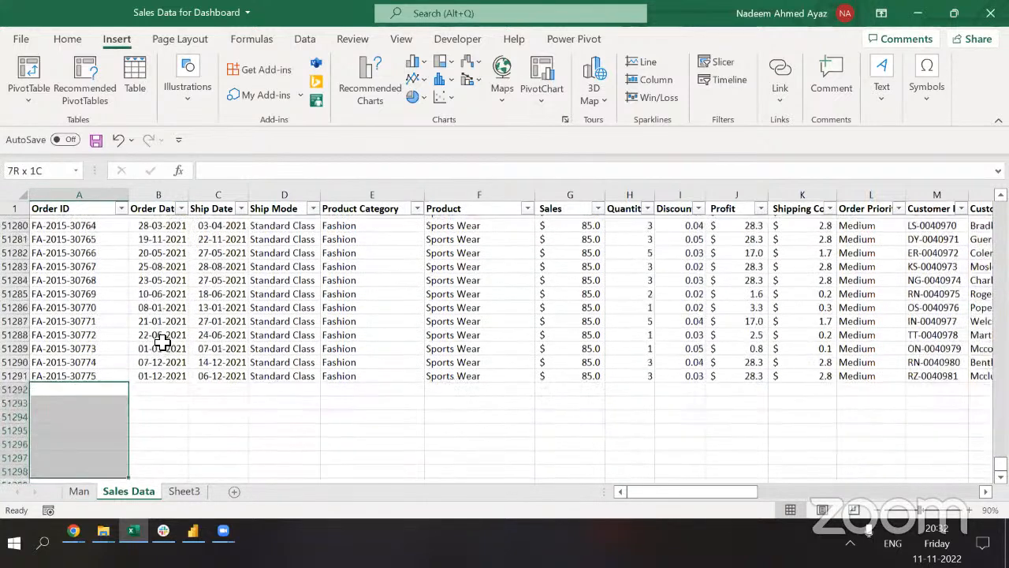
{"action": "key", "text": "ctrl+Up"}
{"action": "key", "text": "ctrl+Up"}
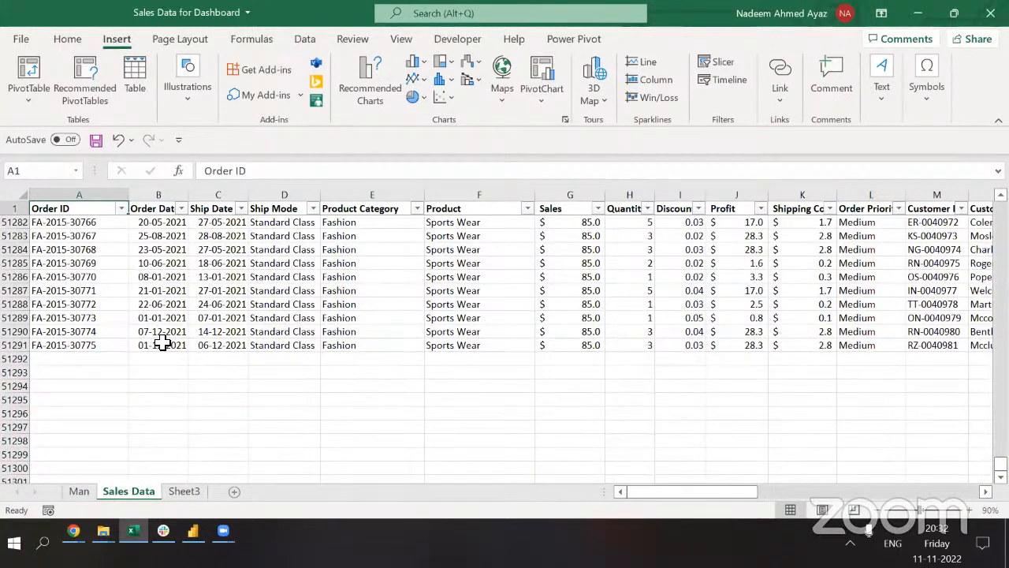
{"action": "key", "text": "Down"}
{"action": "key", "text": "Up"}
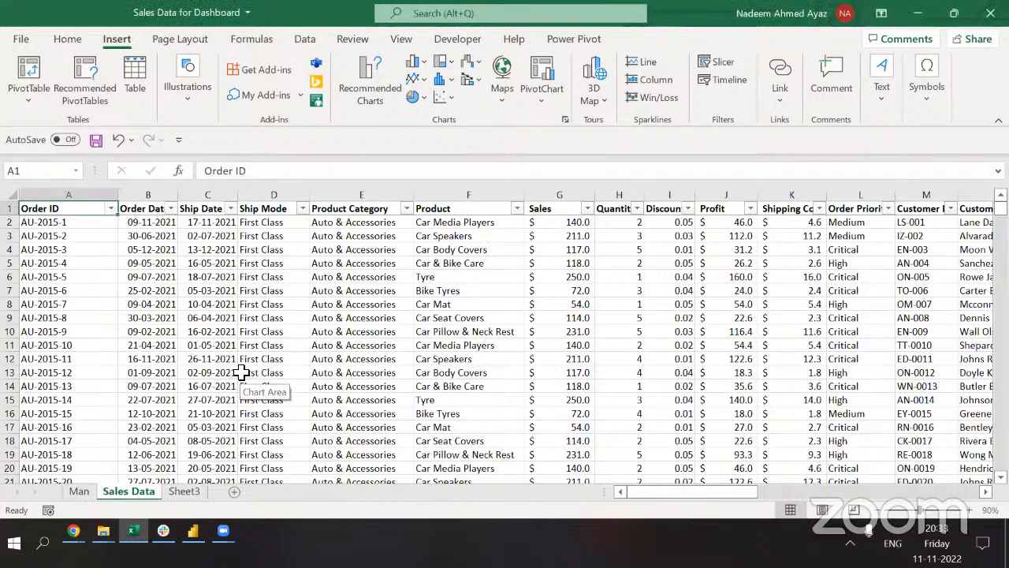
Check the Order ID column's entry count and look through the first records below the header.
{"action": "key", "text": "ctrl+space"}
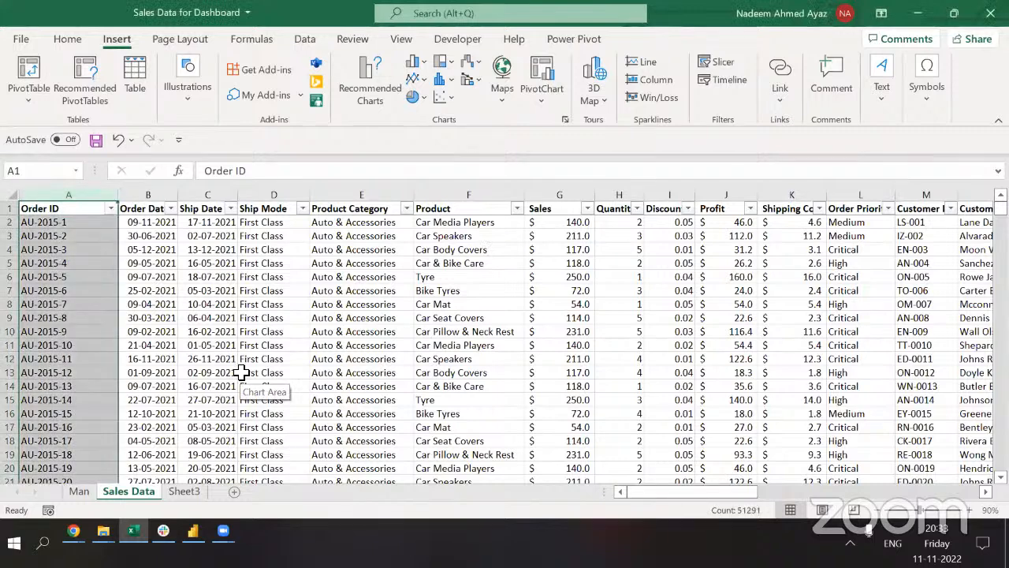
{"action": "key", "text": "ctrl+Home"}
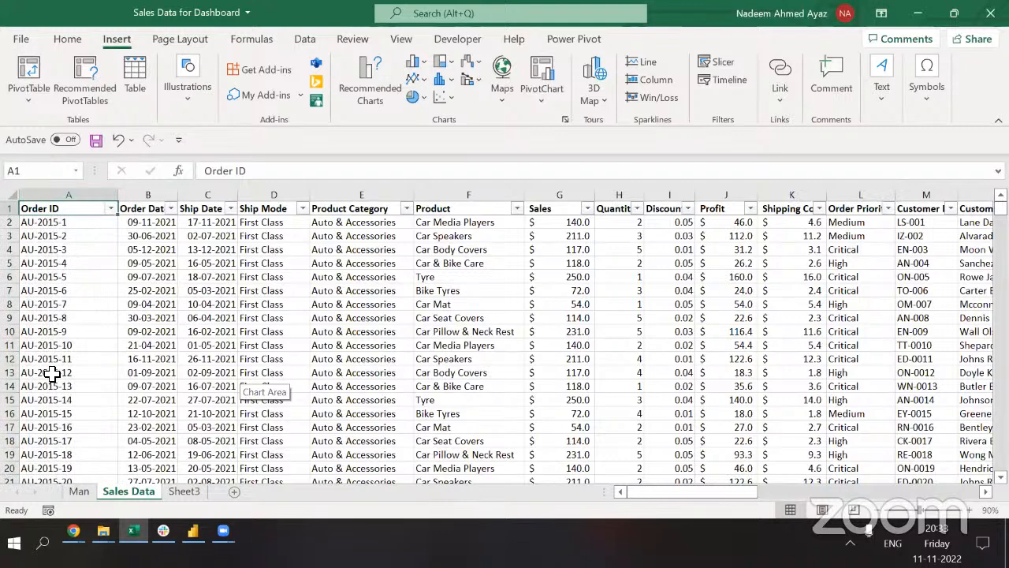
{"action": "key", "text": "ctrl+space"}
{"action": "key", "text": "Up"}
{"action": "key", "text": "Down"}
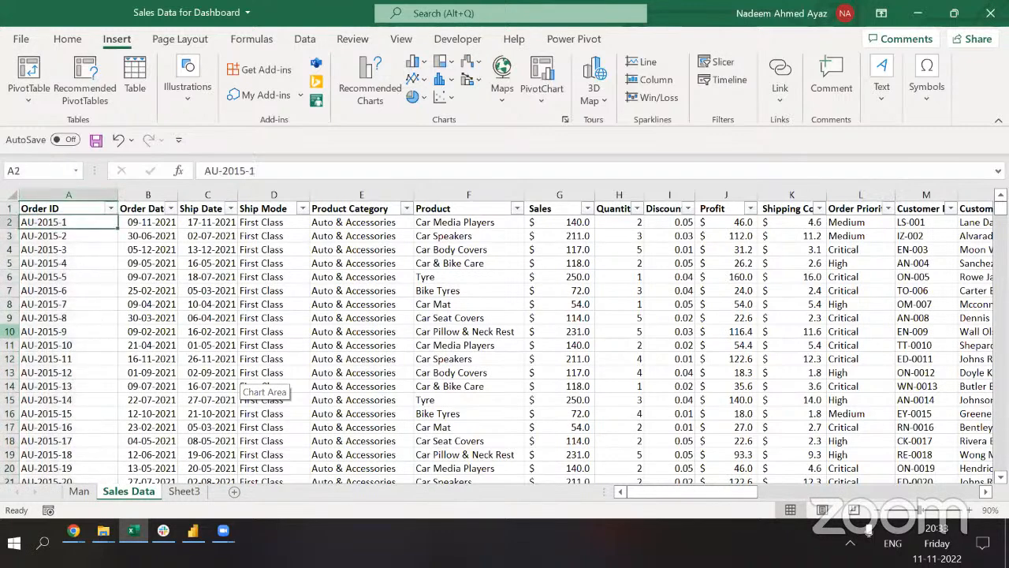
{"action": "key", "text": "Page_Down"}
{"action": "key", "text": "Page_Down"}
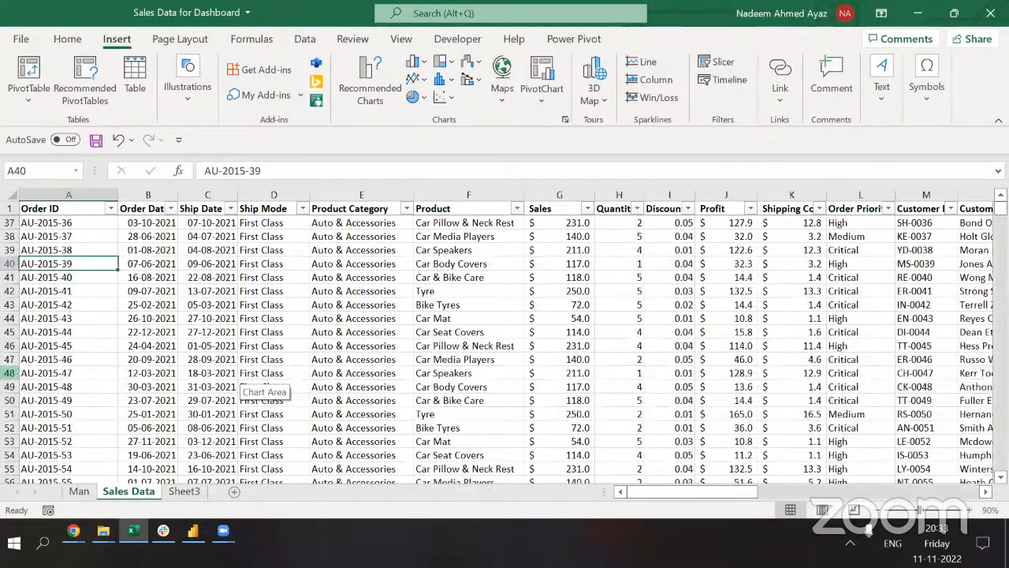
{"action": "key", "text": "Down"}
{"action": "key", "text": "Down"}
{"action": "key", "text": "Down"}
{"action": "key", "text": "Down"}
{"action": "key", "text": "Down"}
{"action": "key", "text": "Page_Down"}
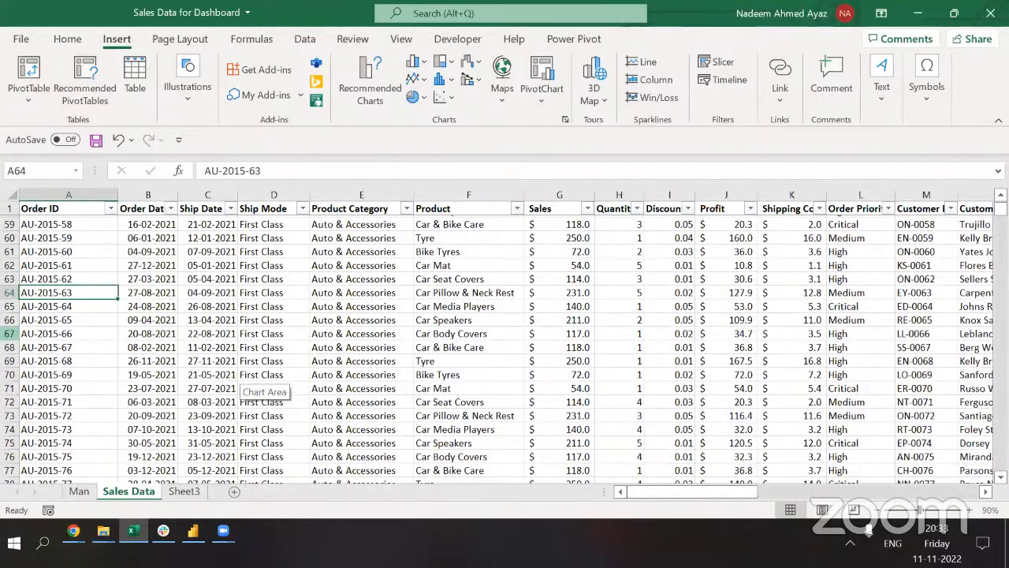
{"action": "key", "text": "ctrl+Up"}
{"action": "key", "text": "ctrl+space"}
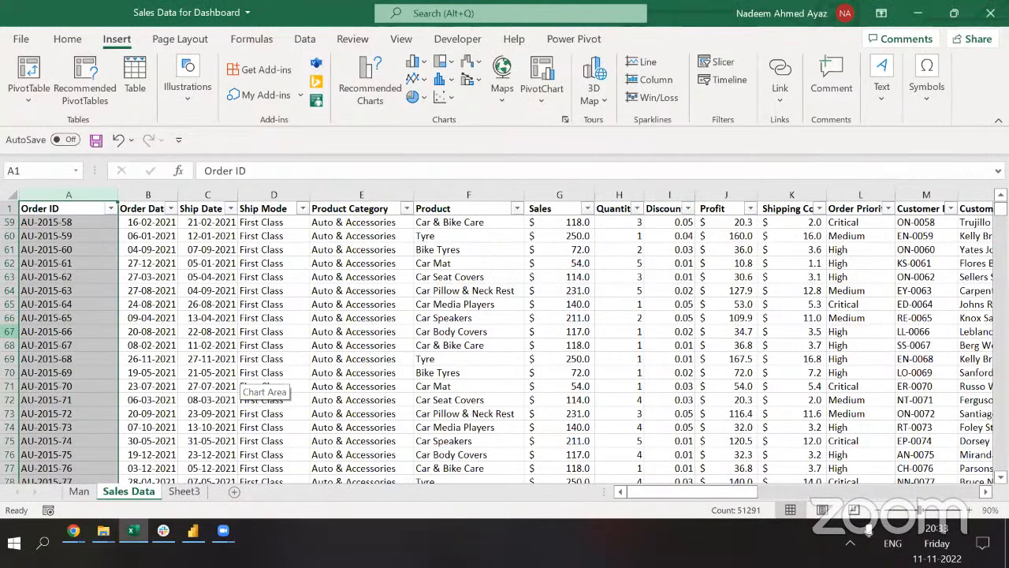
Go to A25000 and copy all rows from 25001 through the last record.
{"action": "left_click", "coordinate": [29, 173]}
{"action": "type", "text": "1"}
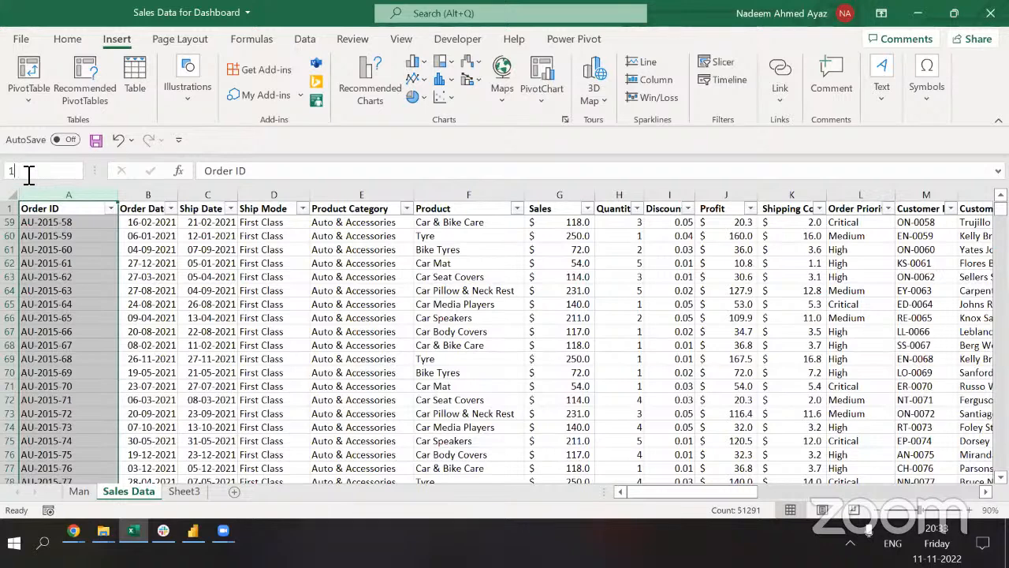
{"action": "key", "text": "BackSpace"}
{"action": "type", "text": "A25000"}
{"action": "key", "text": "Return"}
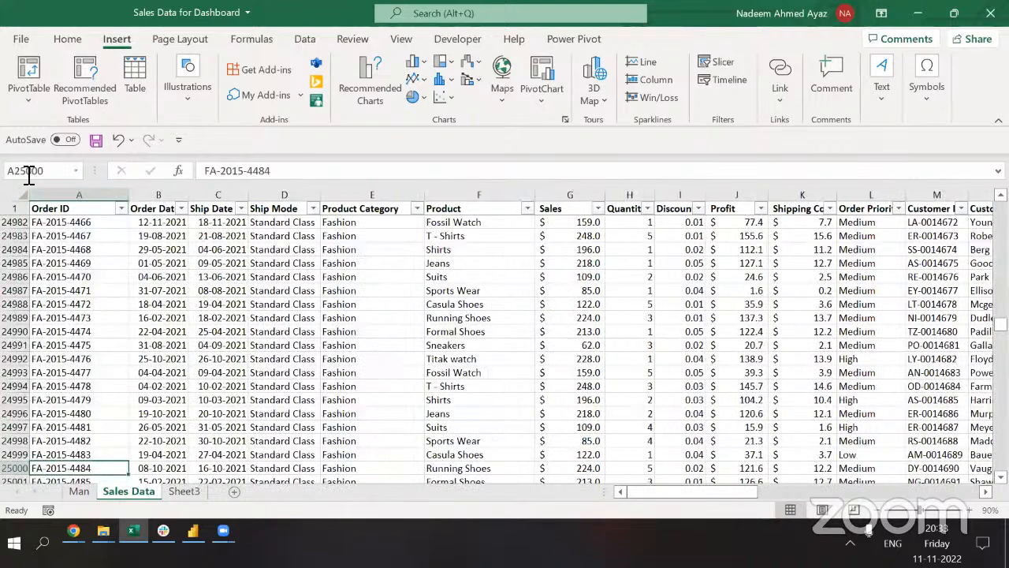
{"action": "key", "text": "shift+space"}
{"action": "key", "text": "Down"}
{"action": "key", "text": "shift+space"}
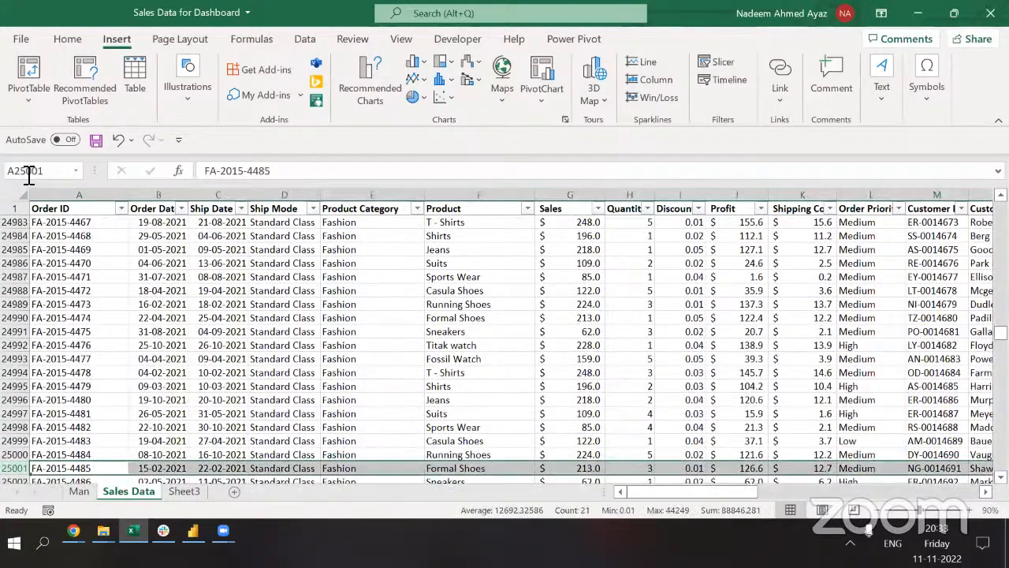
{"action": "key", "text": "ctrl+shift+Down"}
{"action": "key", "text": "ctrl+c"}
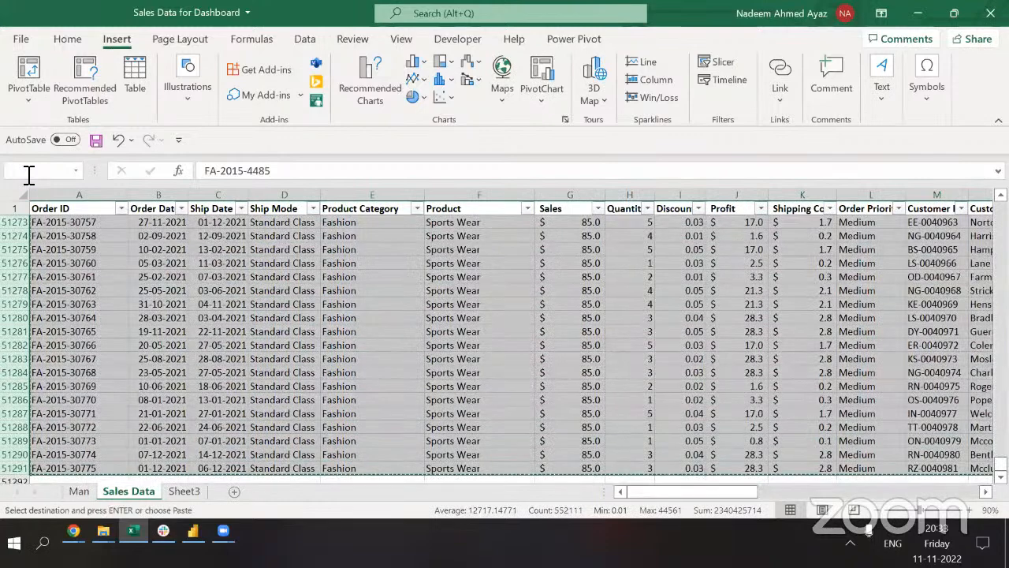
Insert a new worksheet and paste the copied rows starting at A2.
{"action": "key", "text": "shift+F11"}
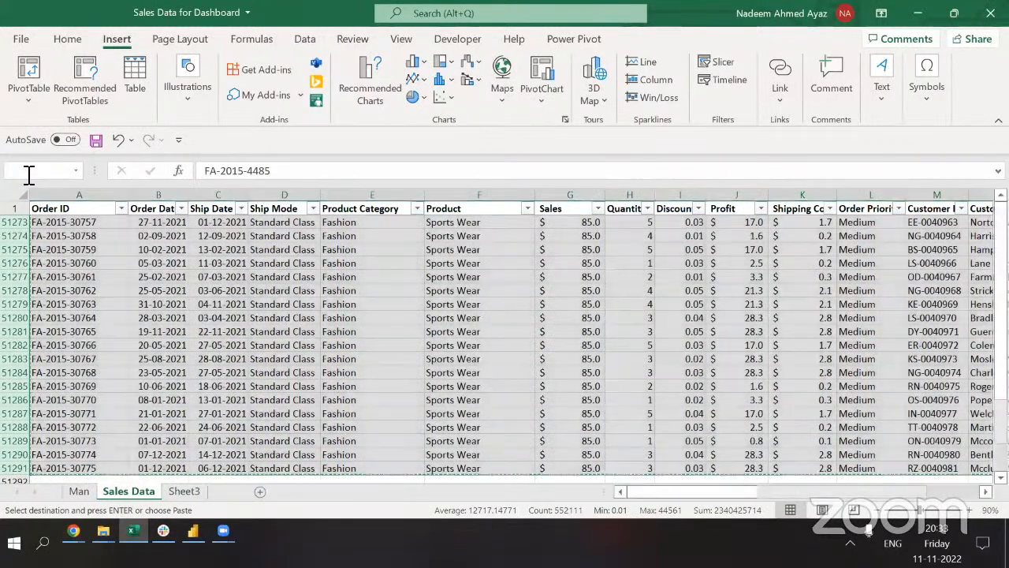
{"action": "key", "text": "ctrl+v"}
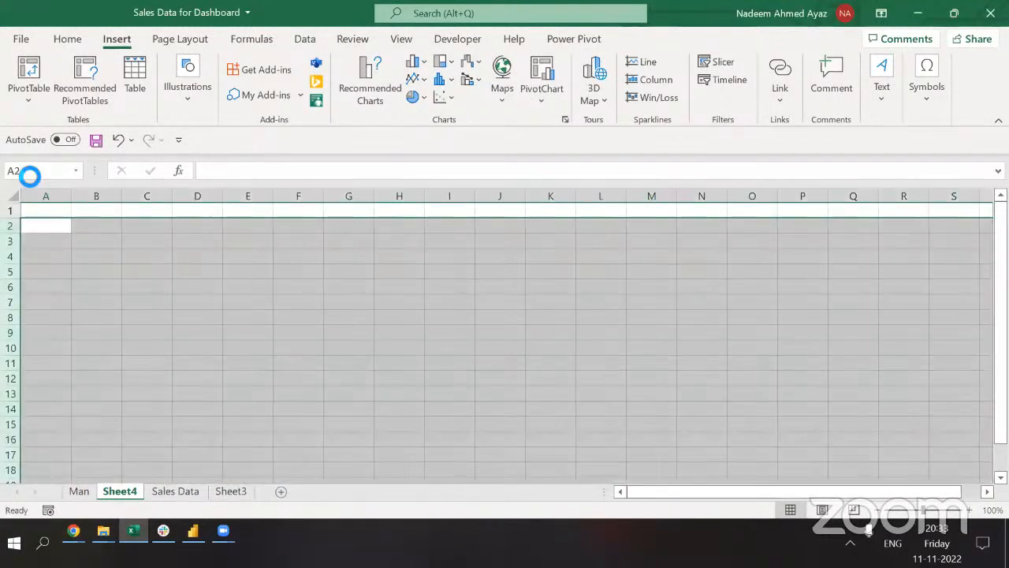
Start renaming the new worksheet.
{"action": "key", "text": "alt+o"}
{"action": "key", "text": "h"}
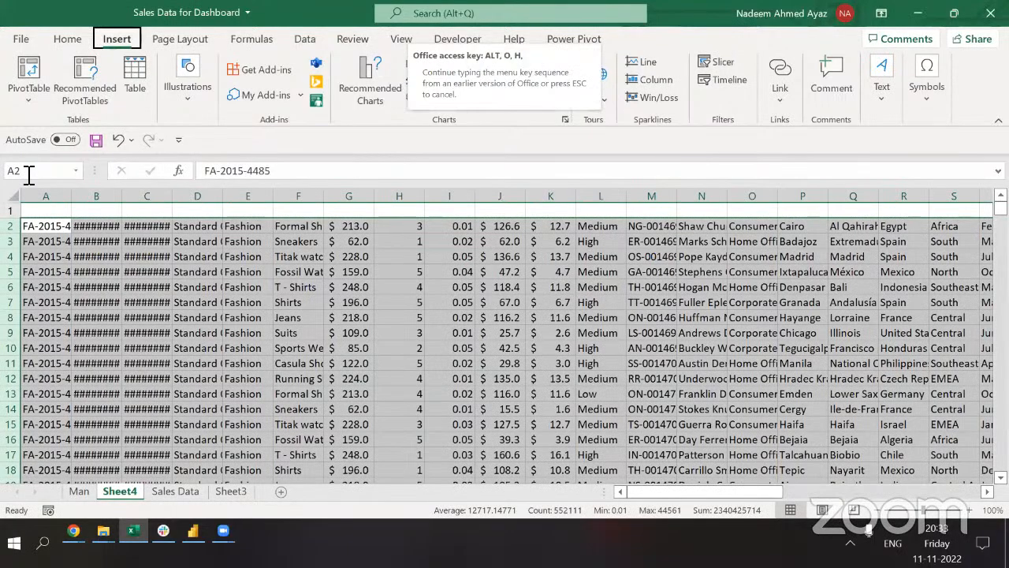
Delete Sheet4 and return to the Sales Data sheet.
{"action": "key", "text": "h"}
{"action": "key", "text": "ctrl+Page_Down"}
{"action": "key", "text": "ctrl+Page_Up"}
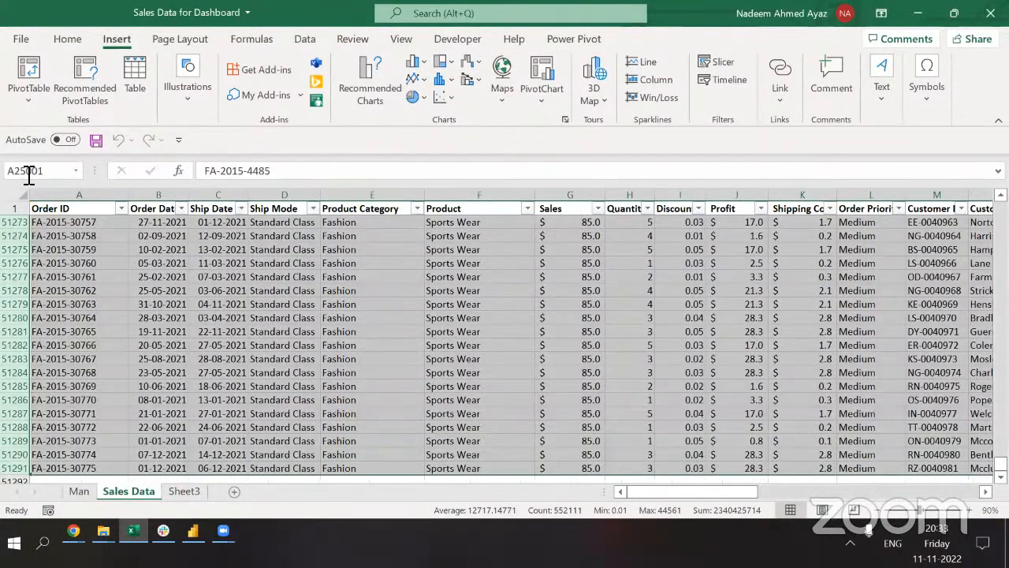
Clear the contents of every Sales Data row from row 25001 down to the end of the records.
{"action": "key", "text": "ctrl+Up"}
{"action": "key", "text": "Down"}
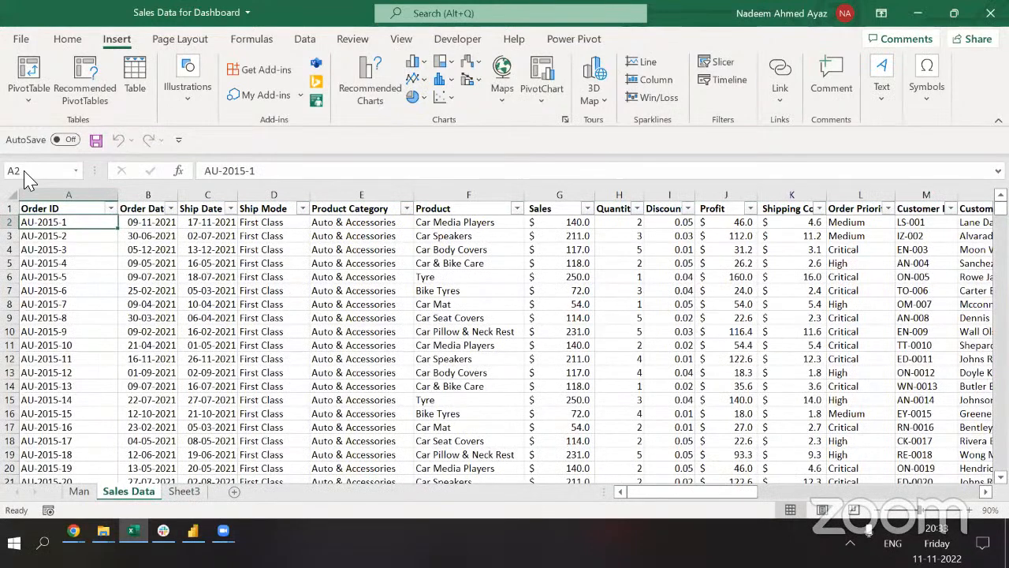
{"action": "key", "text": "ctrl+space"}
{"action": "key", "text": "F5"}
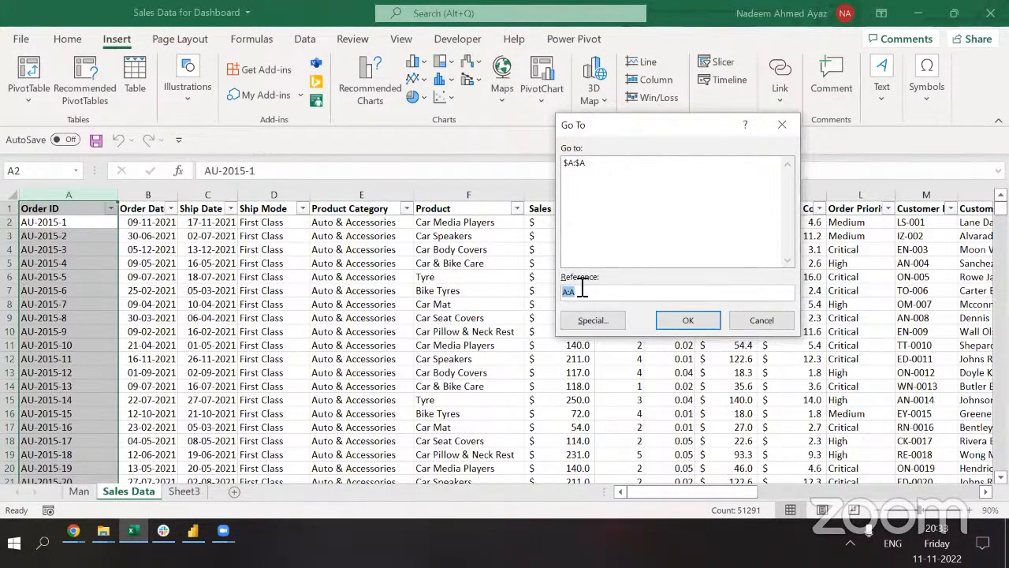
{"action": "type", "text": "A"}
{"action": "type", "text": "25000"}
{"action": "key", "text": "Return"}
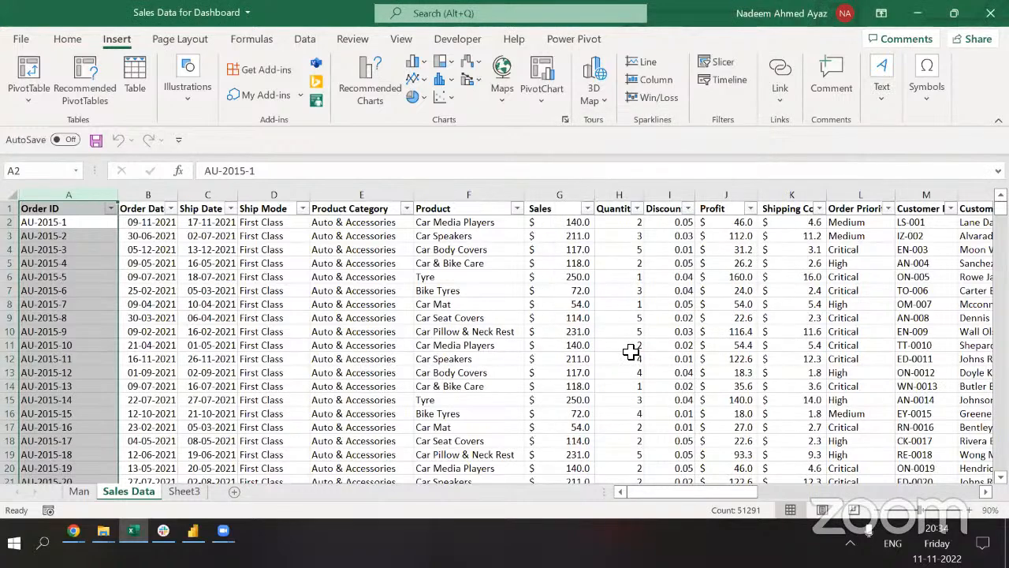
{"action": "key", "text": "Down"}
{"action": "key", "text": "shift+space"}
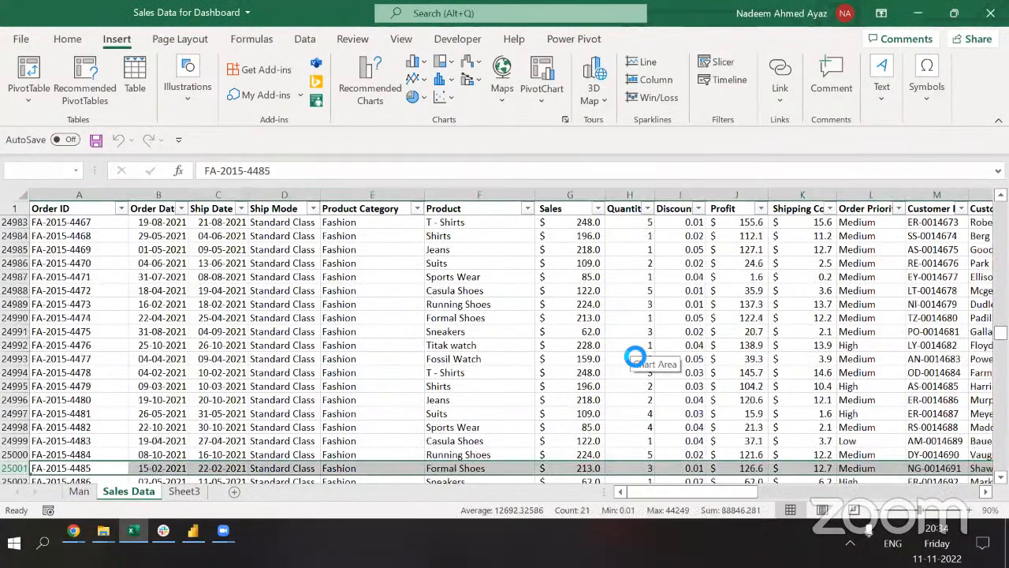
{"action": "key", "text": "ctrl+shift+Down"}
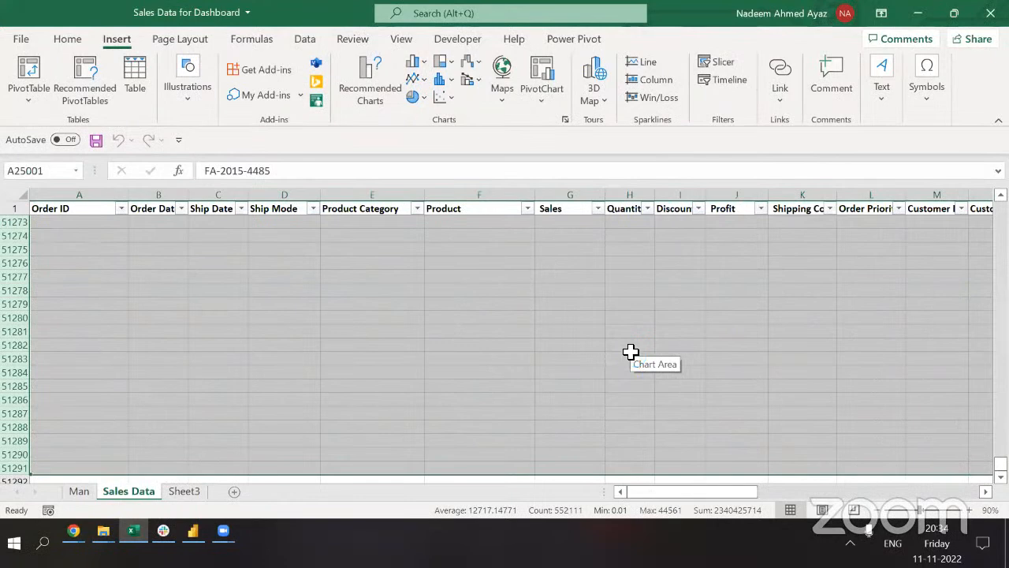
Check where the Order ID data ends on the Sales Data sheet and return to cell A1.
{"action": "key", "text": "ctrl+Up"}
{"action": "key", "text": "ctrl+Up"}
{"action": "left_click", "coordinate": [247, 396]}
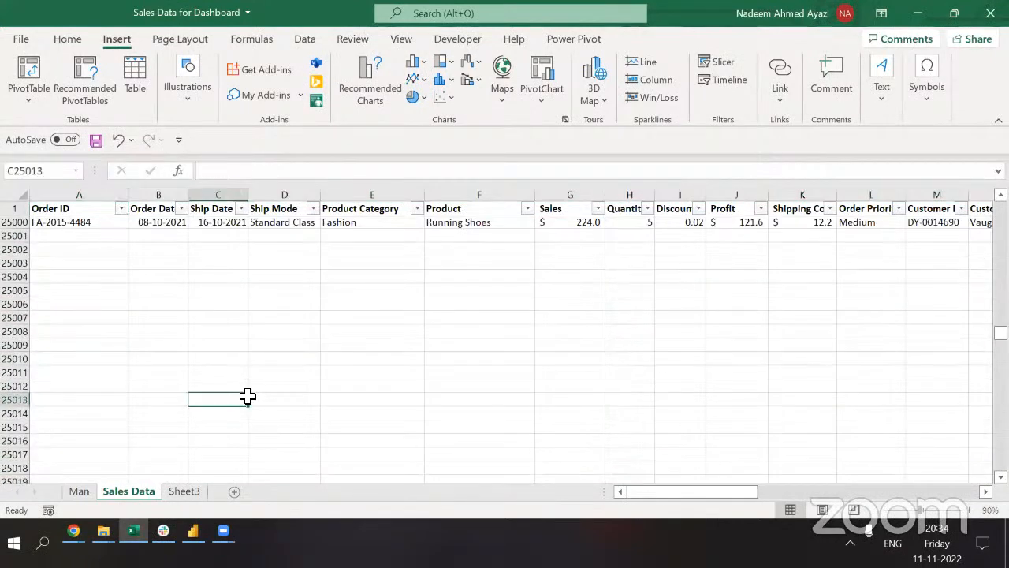
{"action": "key", "text": "ctrl+Left"}
{"action": "key", "text": "ctrl+Up"}
{"action": "key", "text": "ctrl+Up"}
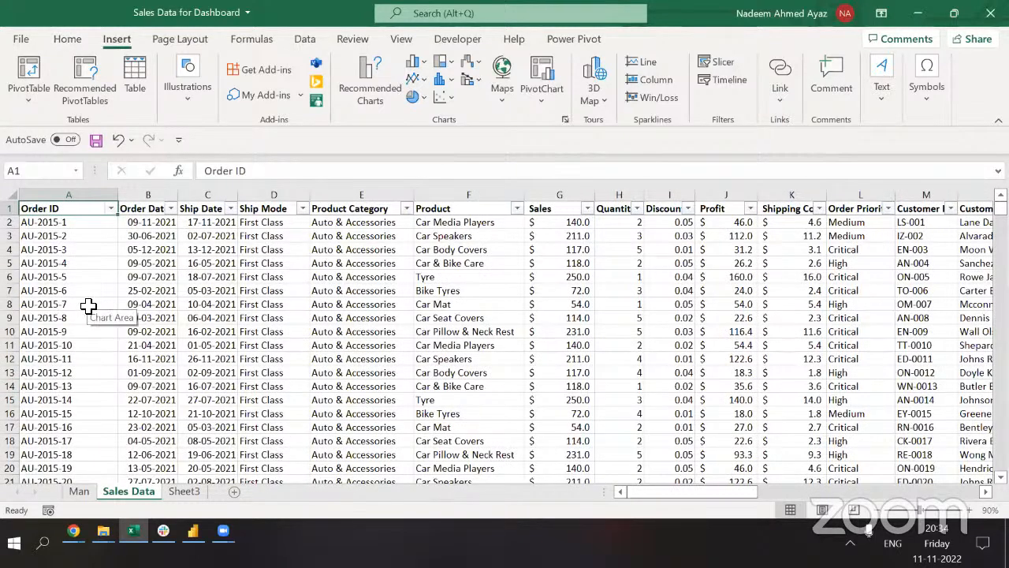
{"action": "key", "text": "ctrl+Down"}
{"action": "key", "text": "ctrl+Down"}
{"action": "key", "text": "ctrl+Up"}
{"action": "key", "text": "ctrl+Up"}
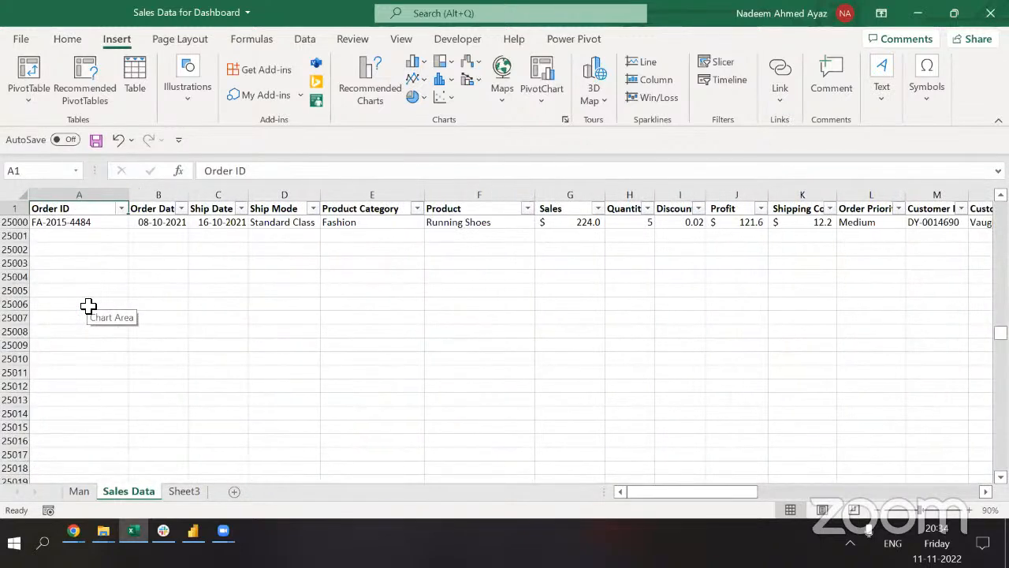
{"action": "key", "text": "ctrl+Home"}
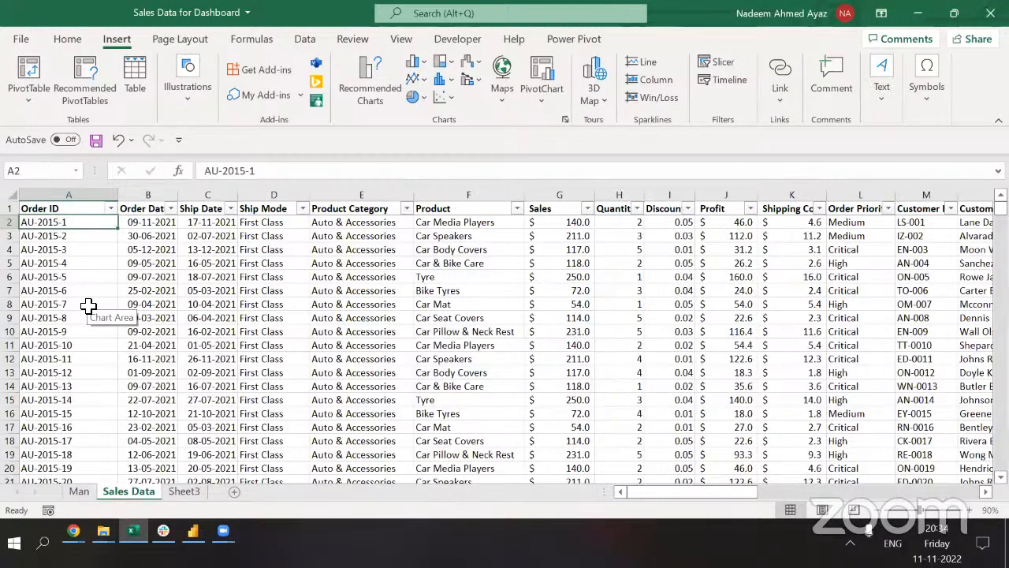
{"action": "key", "text": "ctrl+Down"}
{"action": "key", "text": "ctrl+Up"}
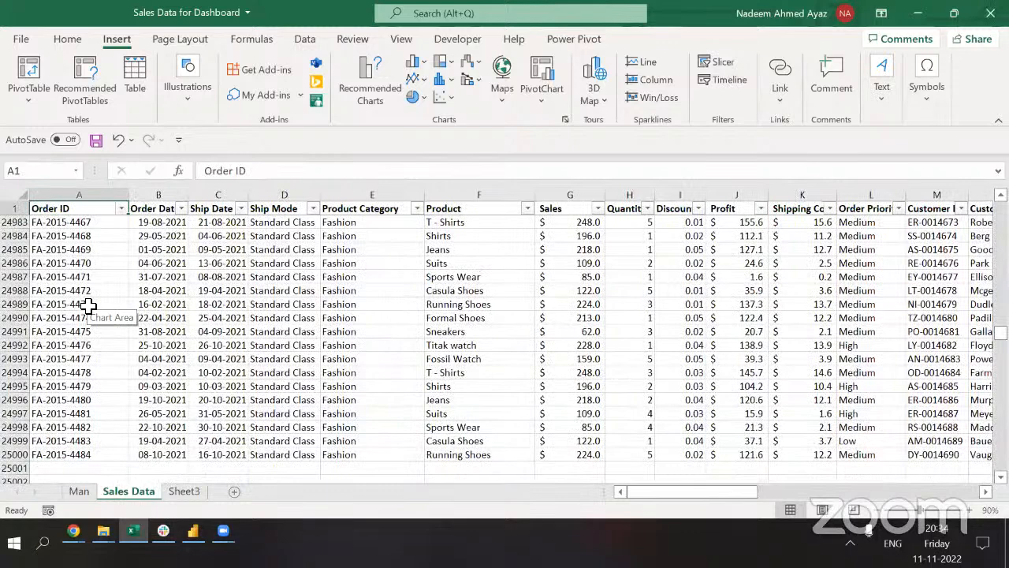
{"action": "key", "text": "Down"}
{"action": "key", "text": "Up"}
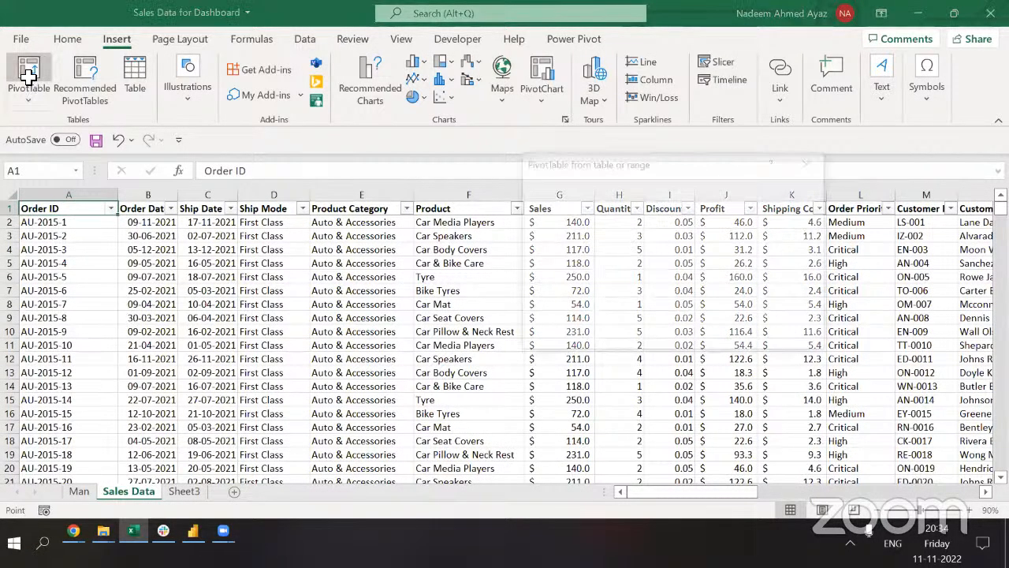
Create a PivotTable on a new worksheet from the range 'Sales Data'!$A$1:$U$25000 and look through its available fields.
{"action": "left_click", "coordinate": [27, 75]}
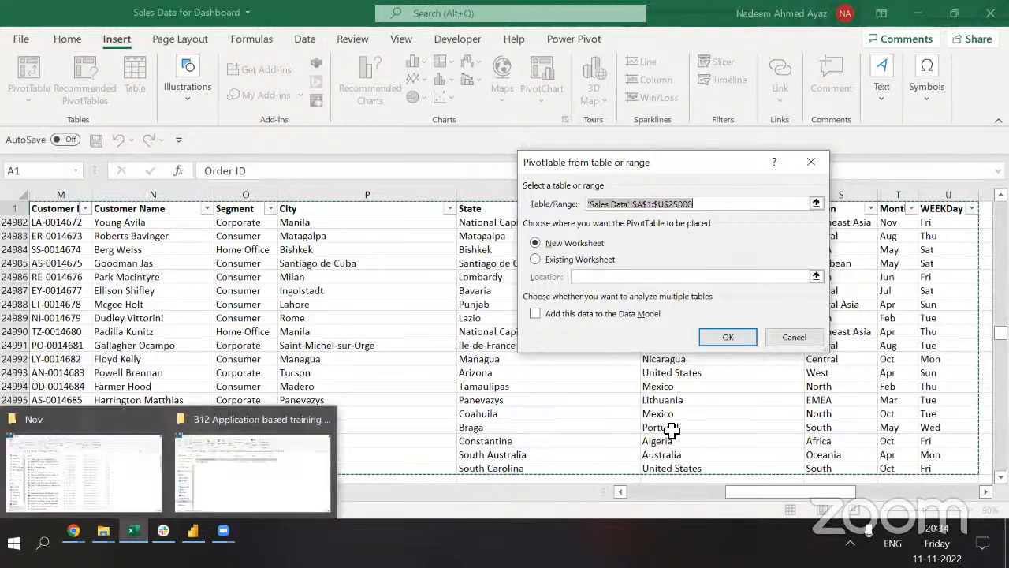
{"action": "left_click", "coordinate": [725, 341]}
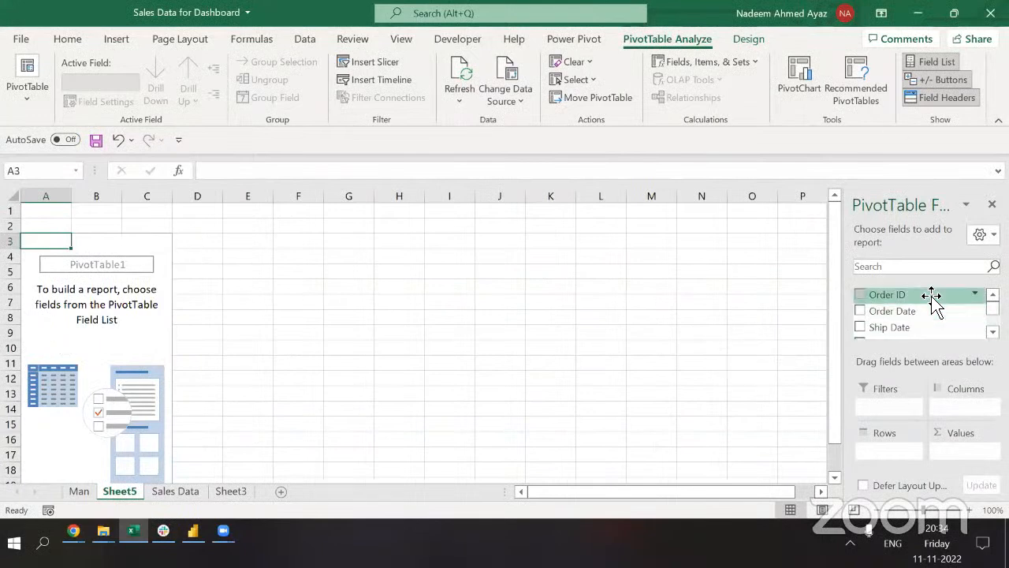
{"action": "scroll", "coordinate": [922, 311], "scroll_direction": "down", "scroll_amount": 5}
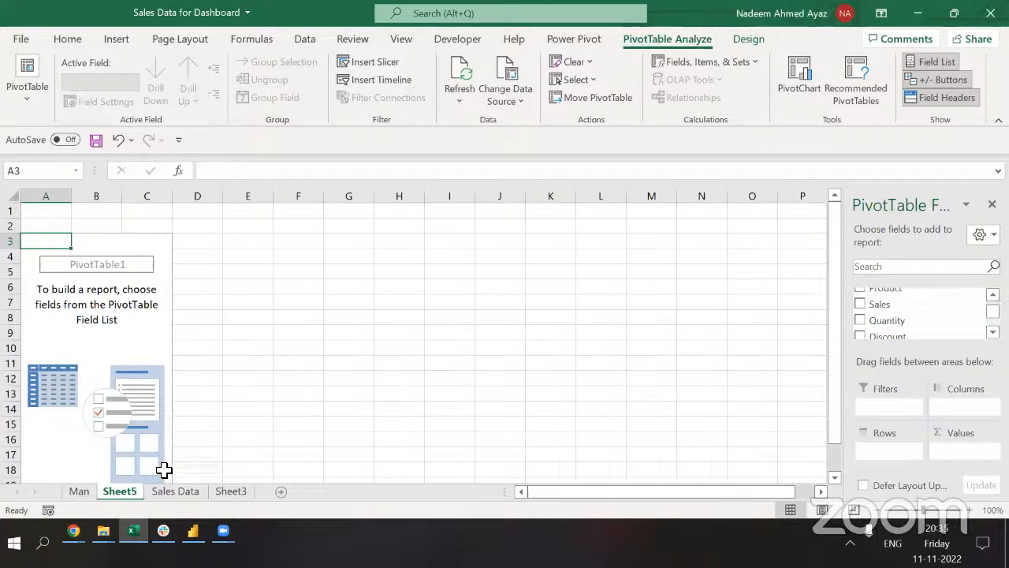
Auto-fit the width of the Customer ID column on the Sales Data sheet.
{"action": "key", "text": "ctrl+Page_Down"}
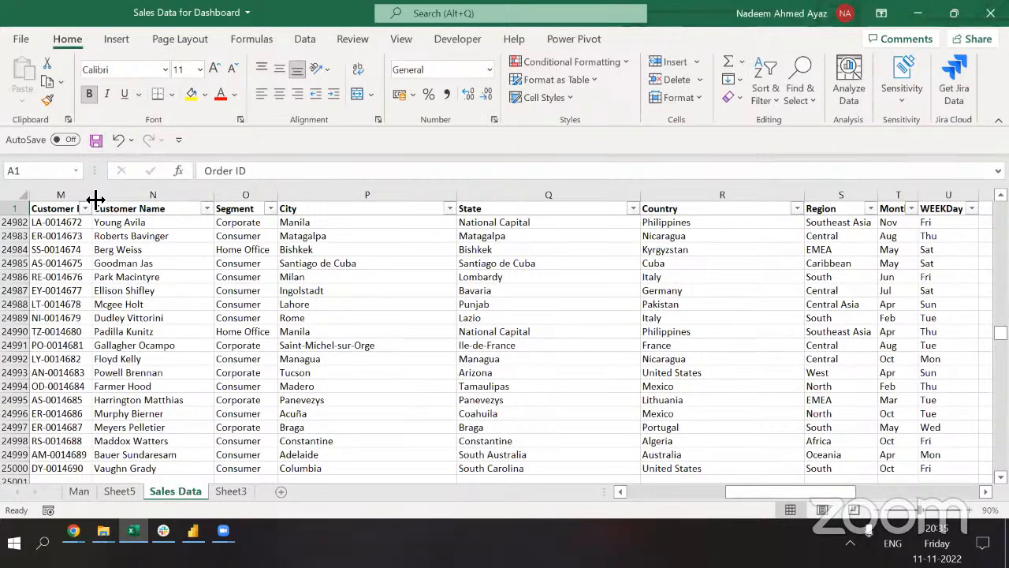
{"action": "double_click", "coordinate": [94, 199]}
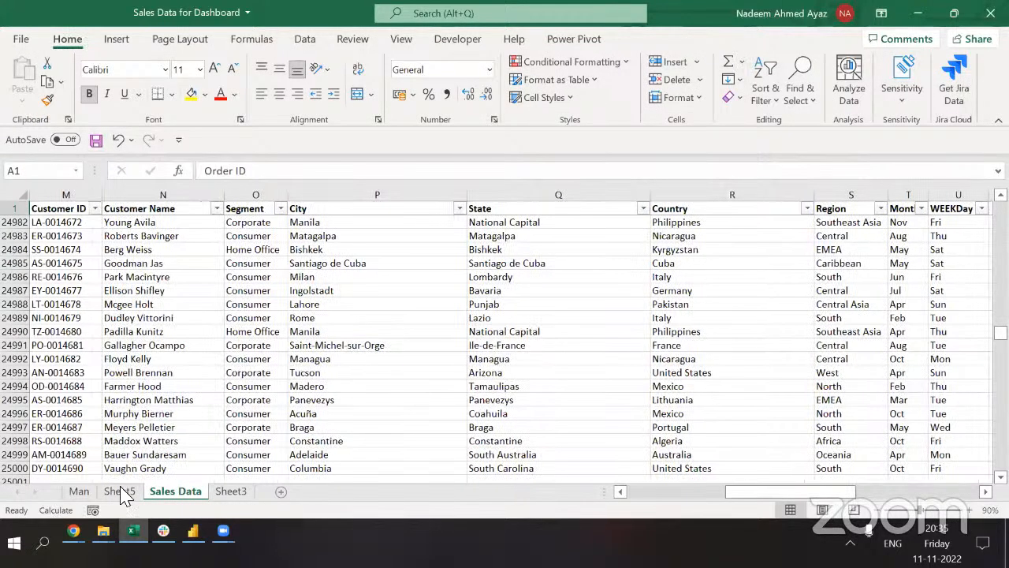
{"action": "key", "text": "ctrl+Page_Up"}
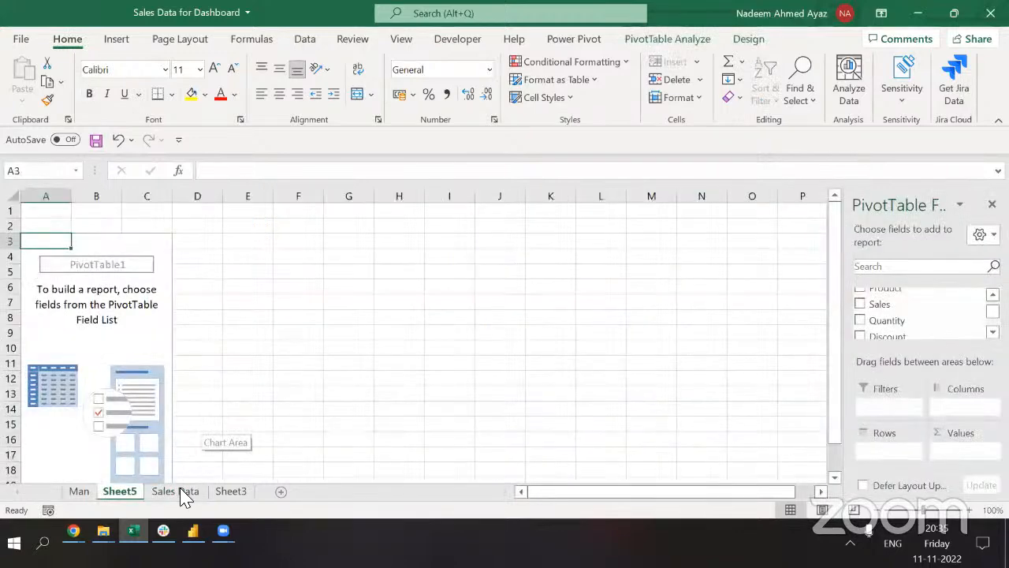
{"action": "left_click", "coordinate": [177, 491]}
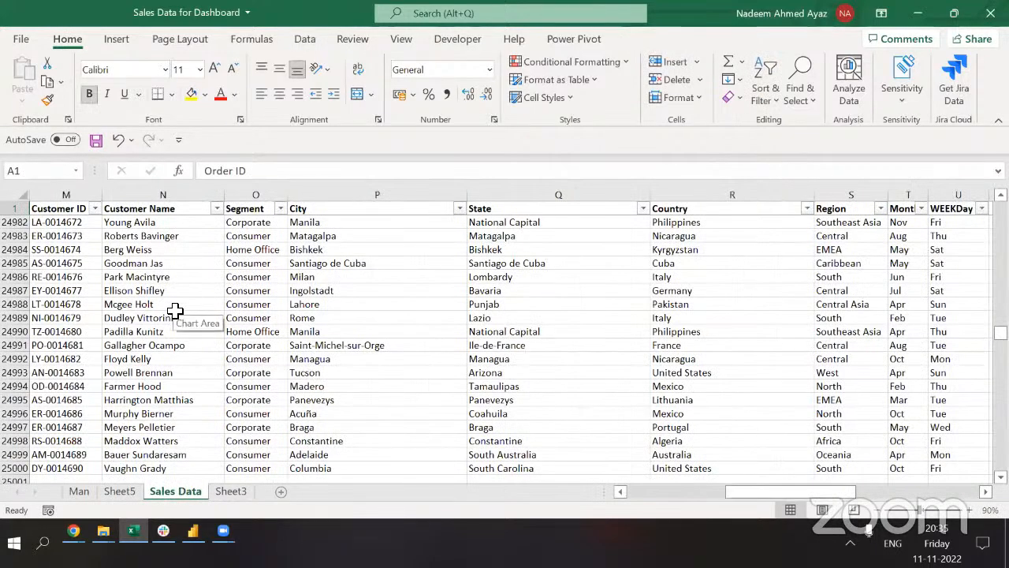
Review the Sales Data column headers from Customer Name through WEEKDay and return to cell A1.
{"action": "left_click", "coordinate": [175, 310]}
{"action": "key", "text": "ctrl+Up"}
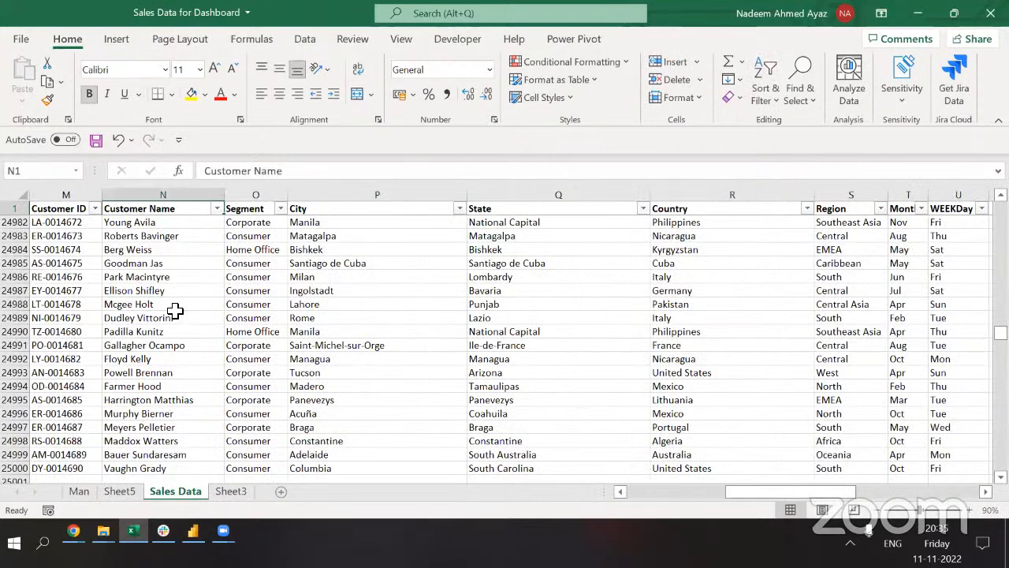
{"action": "key", "text": "Right"}
{"action": "key", "text": "Right"}
{"action": "key", "text": "Right"}
{"action": "key", "text": "Right"}
{"action": "key", "text": "Right"}
{"action": "key", "text": "Right"}
{"action": "key", "text": "Right"}
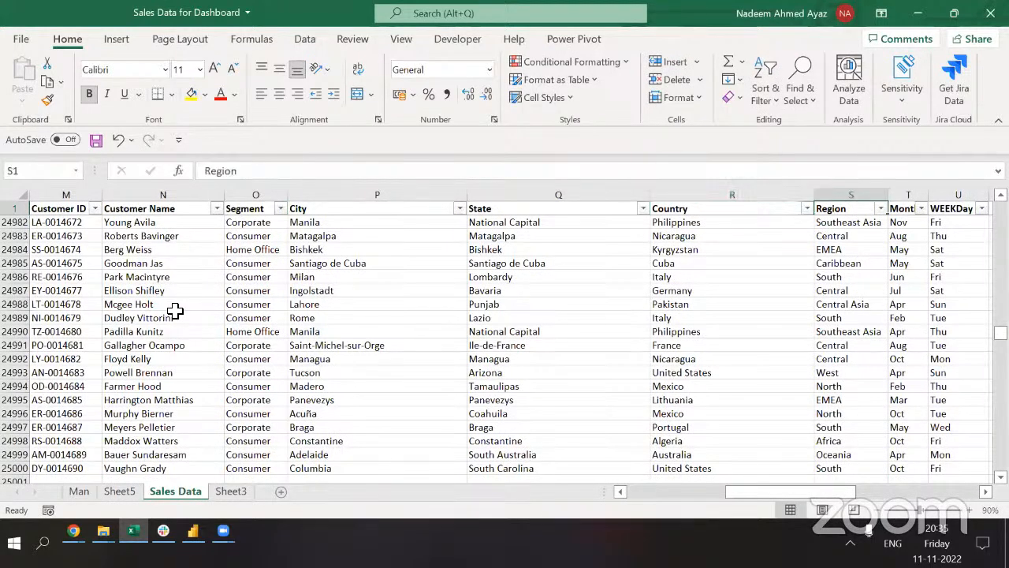
{"action": "key", "text": "Right"}
{"action": "key", "text": "Right"}
{"action": "key", "text": "Right"}
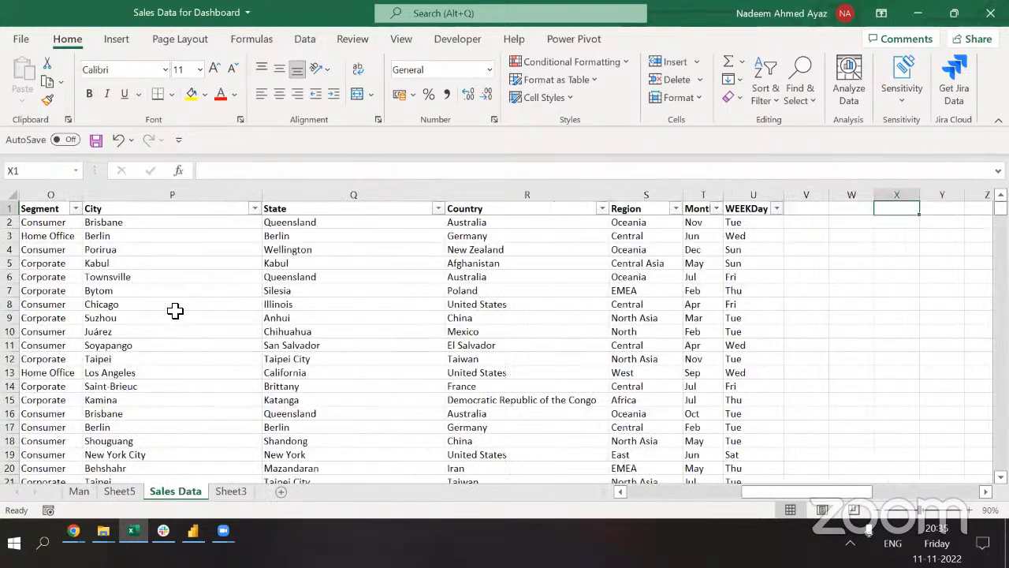
{"action": "key", "text": "Left"}
{"action": "key", "text": "Left"}
{"action": "key", "text": "Left"}
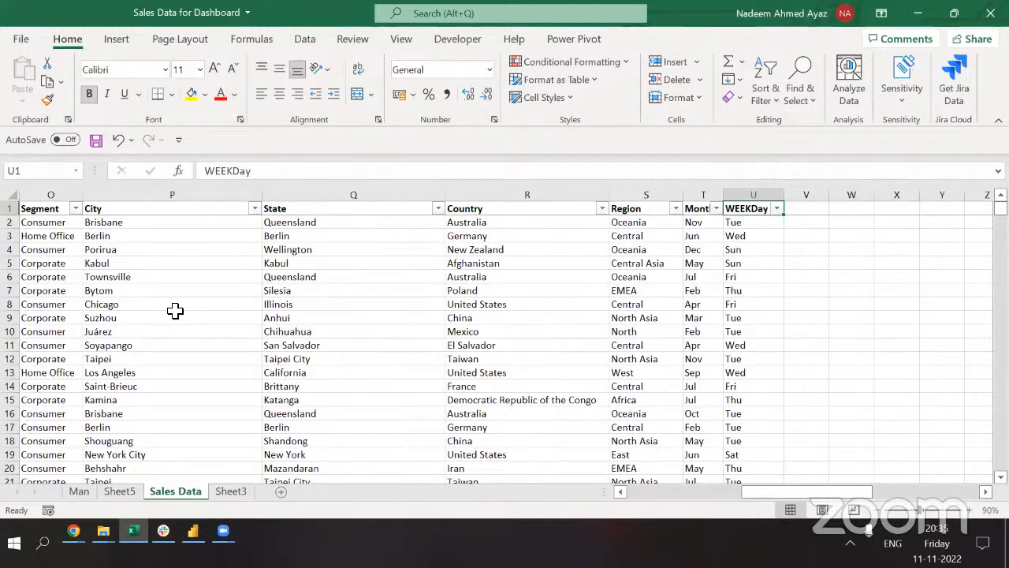
{"action": "key", "text": "ctrl+Home"}
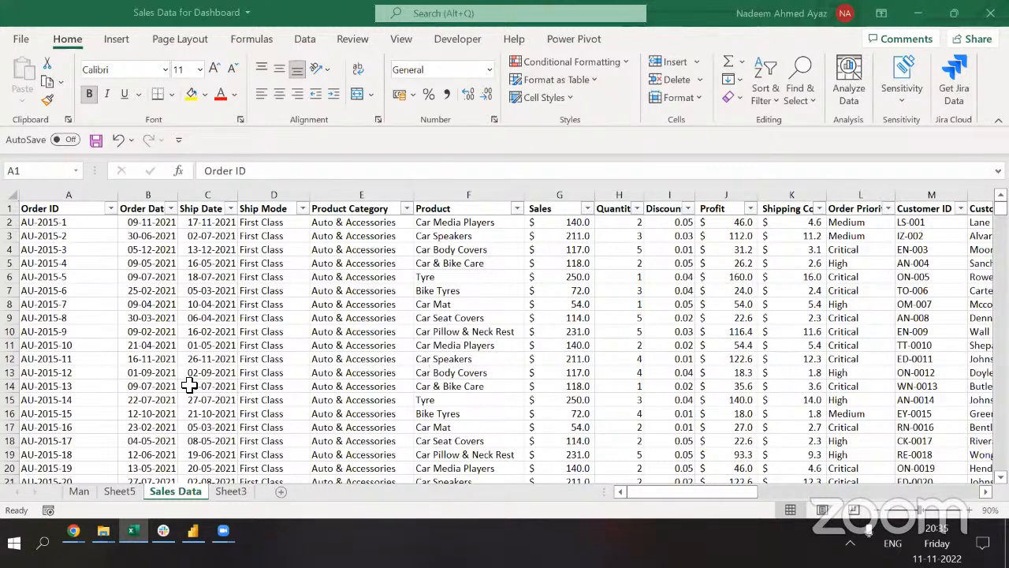
On the Man sheet, move the Cost per Order and Profit chart down to row 13 to uncover the monthly table, and select its months Jan through Oct.
{"action": "left_click", "coordinate": [115, 40]}
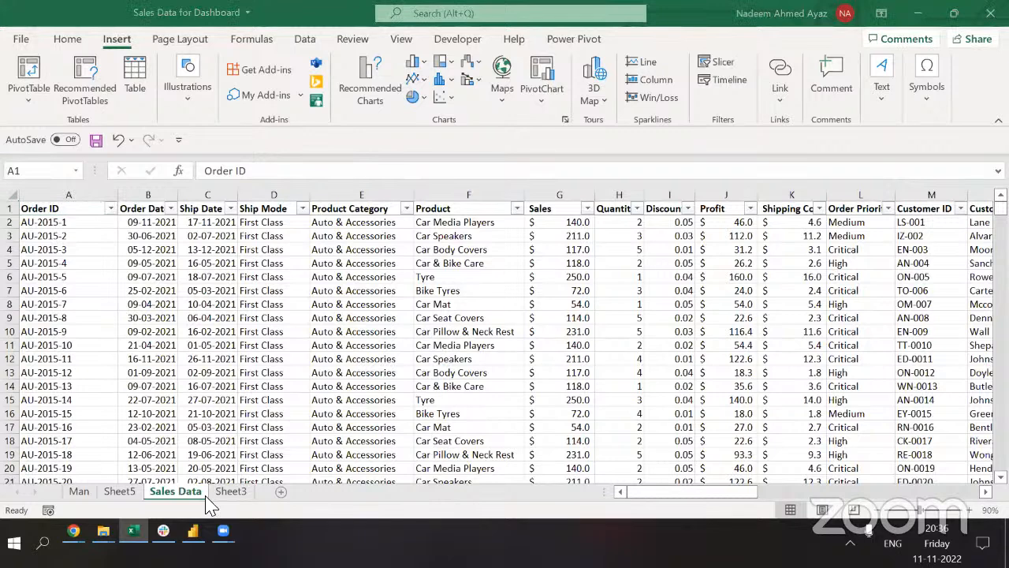
{"action": "left_click", "coordinate": [134, 491]}
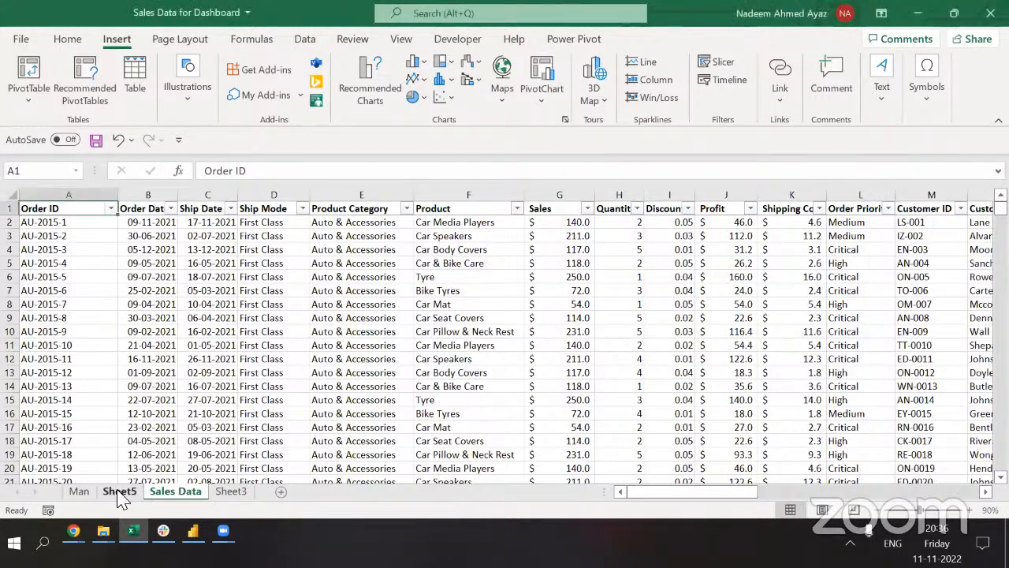
{"action": "left_click", "coordinate": [118, 492]}
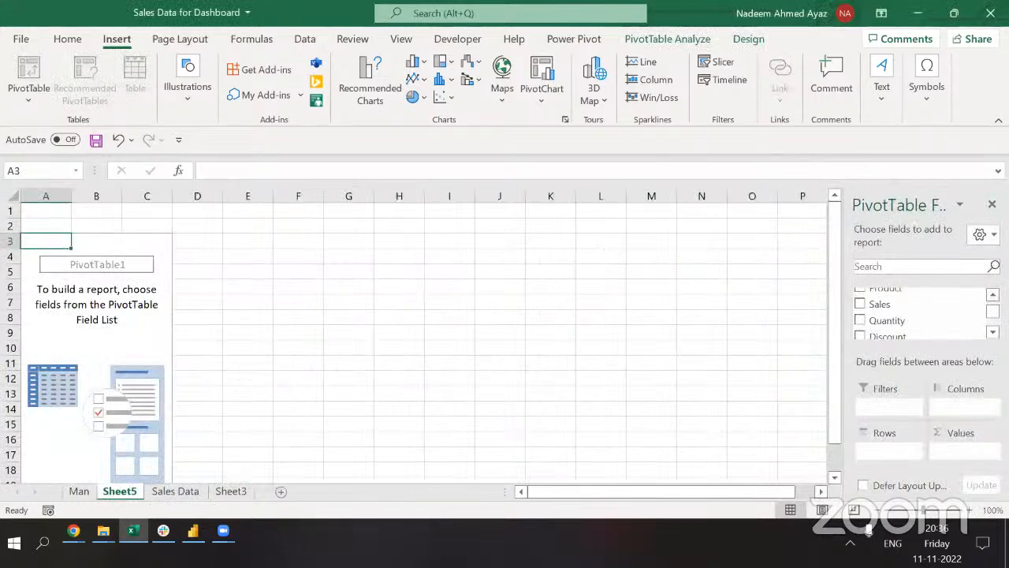
{"action": "left_click", "coordinate": [78, 491]}
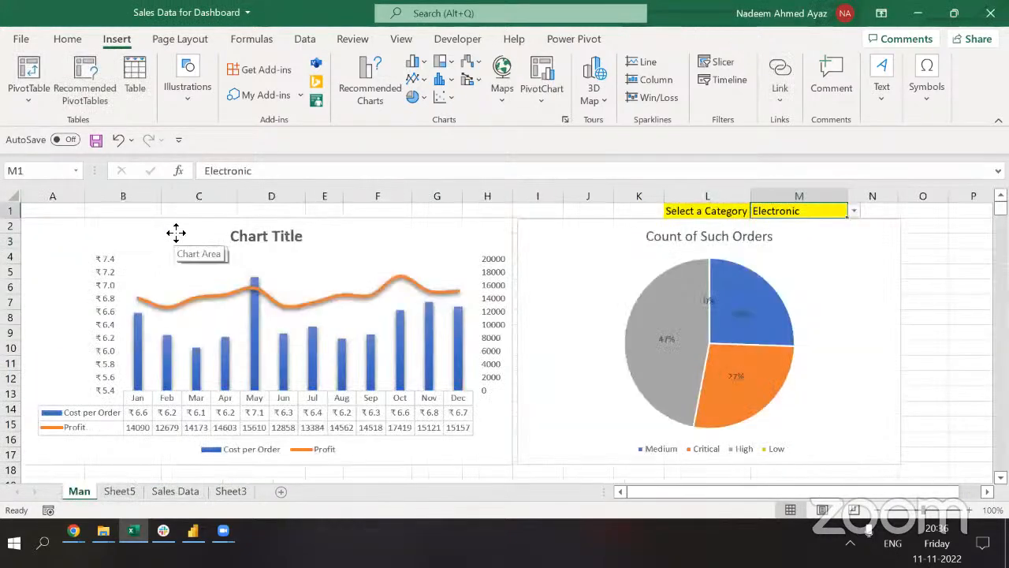
{"action": "left_click_drag", "start_coordinate": [176, 232], "coordinate": [174, 484]}
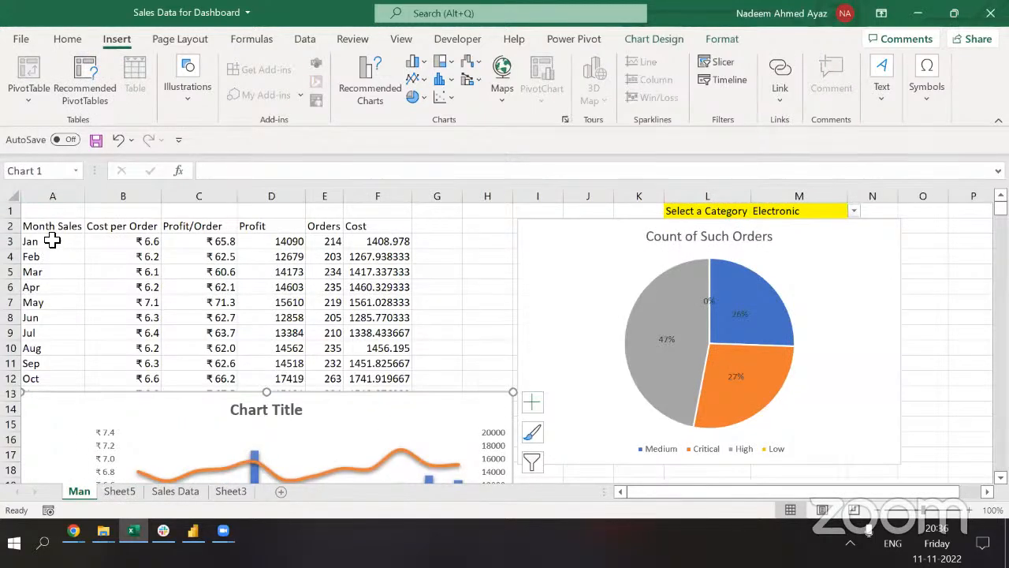
{"action": "left_click_drag", "start_coordinate": [39, 241], "coordinate": [50, 383]}
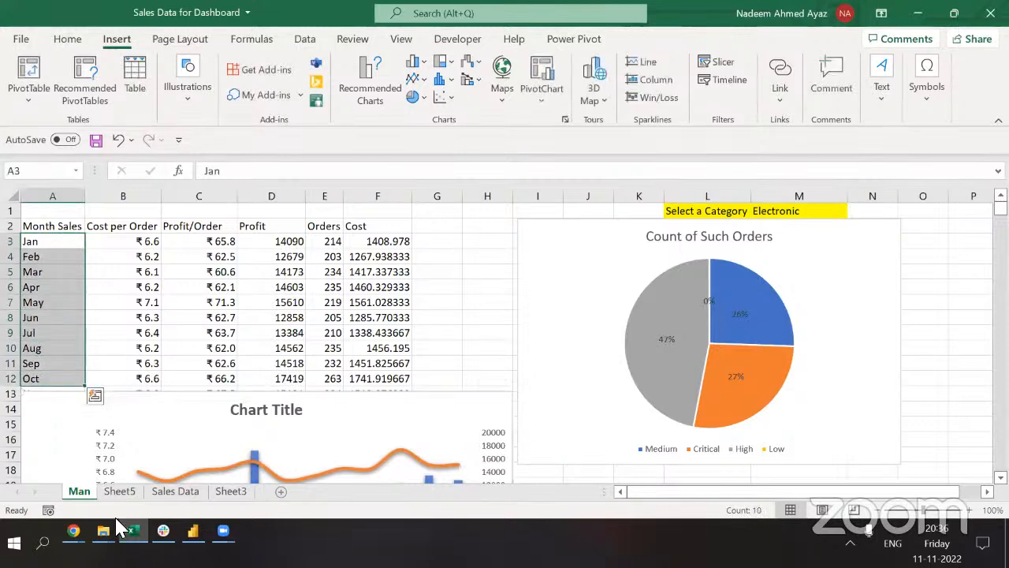
{"action": "left_click", "coordinate": [258, 303]}
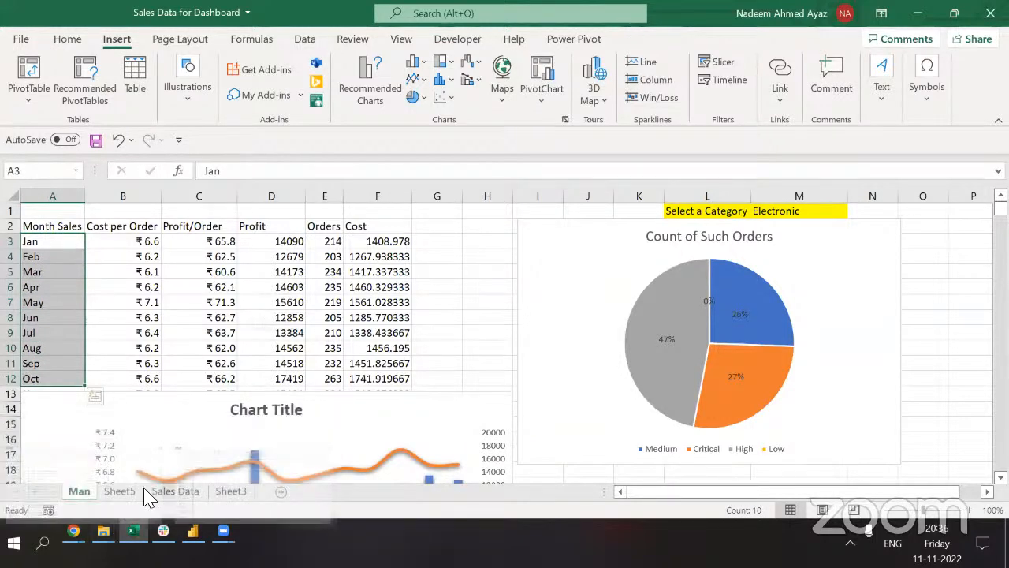
Widen the PivotTable Fields pane on Sheet5.
{"action": "left_click", "coordinate": [120, 492]}
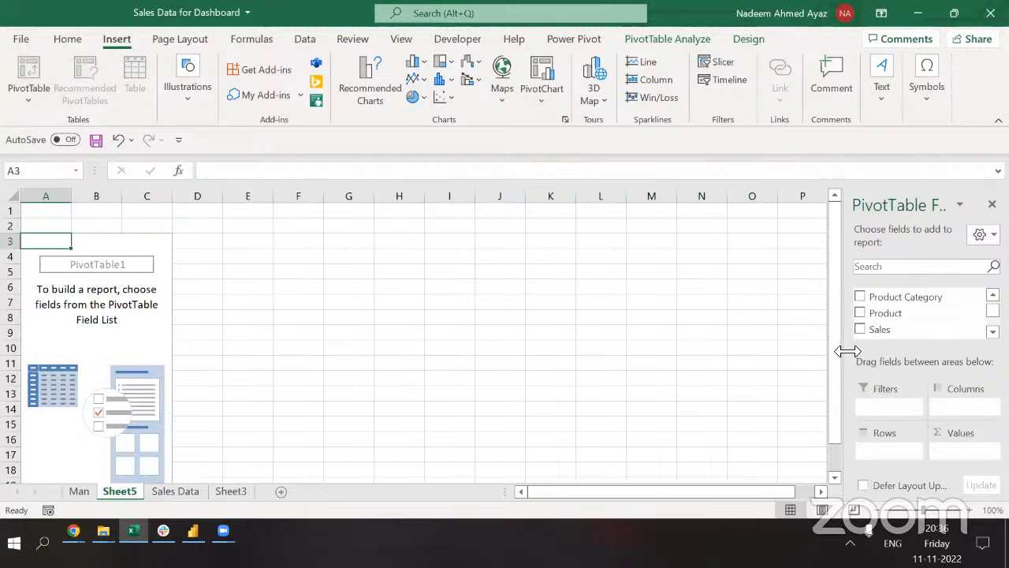
{"action": "left_click_drag", "start_coordinate": [848, 351], "coordinate": [777, 360]}
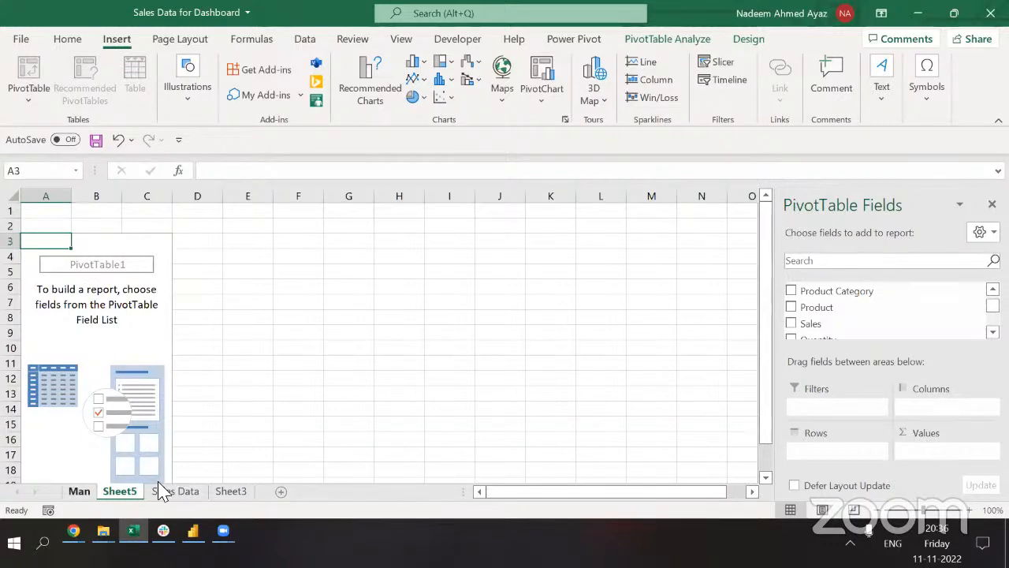
Select the month labels Jan through Oct in cells A3:A12 of the Man sheet.
{"action": "left_click", "coordinate": [80, 491]}
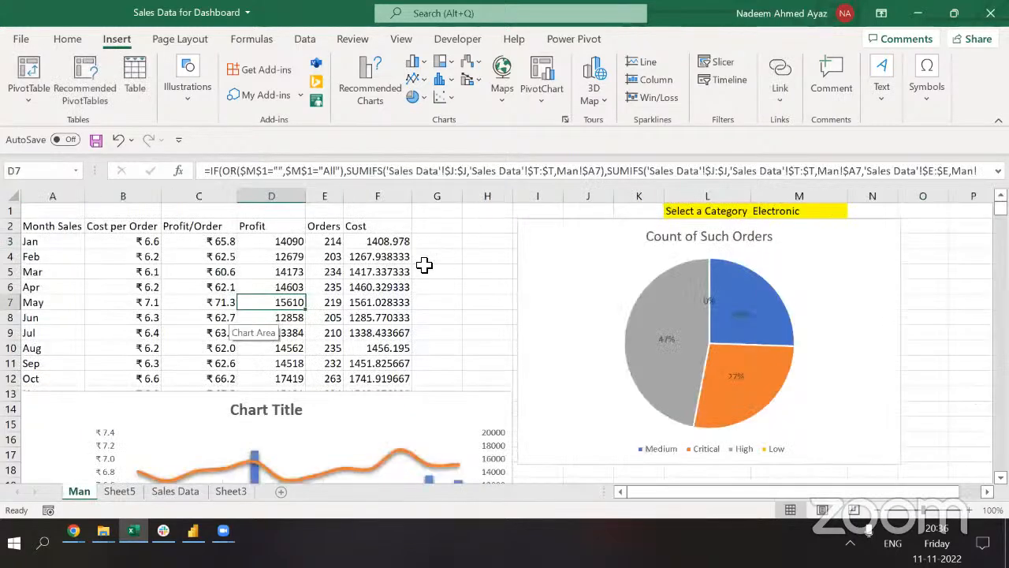
{"action": "left_click", "coordinate": [48, 243]}
{"action": "left_click_drag", "start_coordinate": [48, 242], "coordinate": [57, 379]}
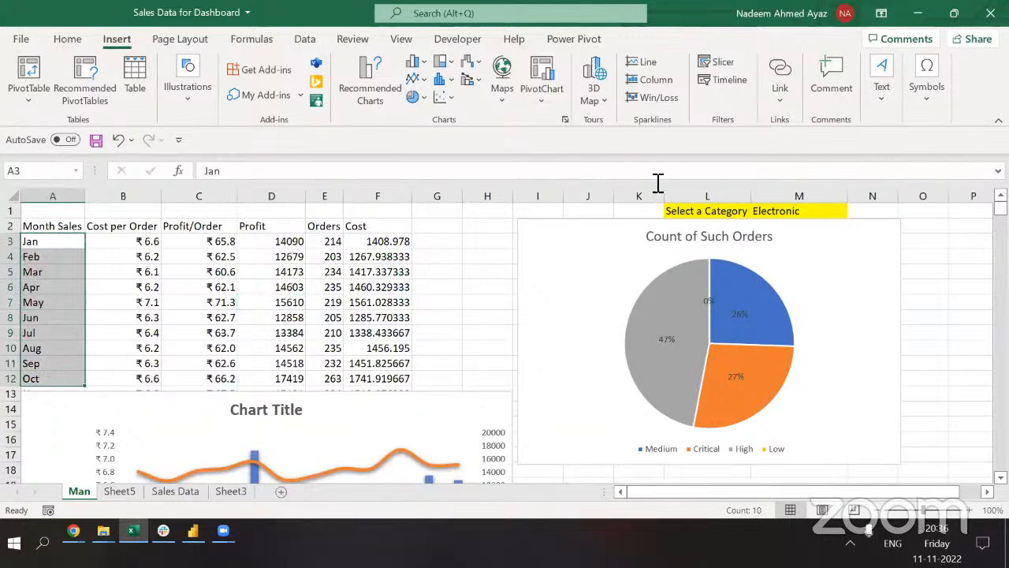
Review the category options in M1 and the monthly Cost per Order, Profit/Order, Profit and Orders cells on the Man sheet.
{"action": "left_click", "coordinate": [761, 211]}
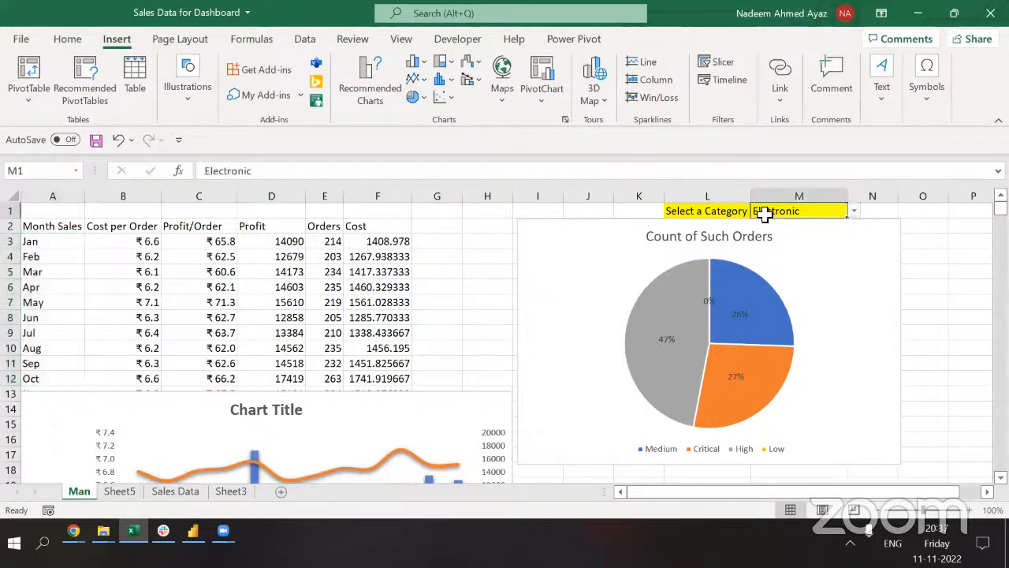
{"action": "left_click", "coordinate": [852, 213]}
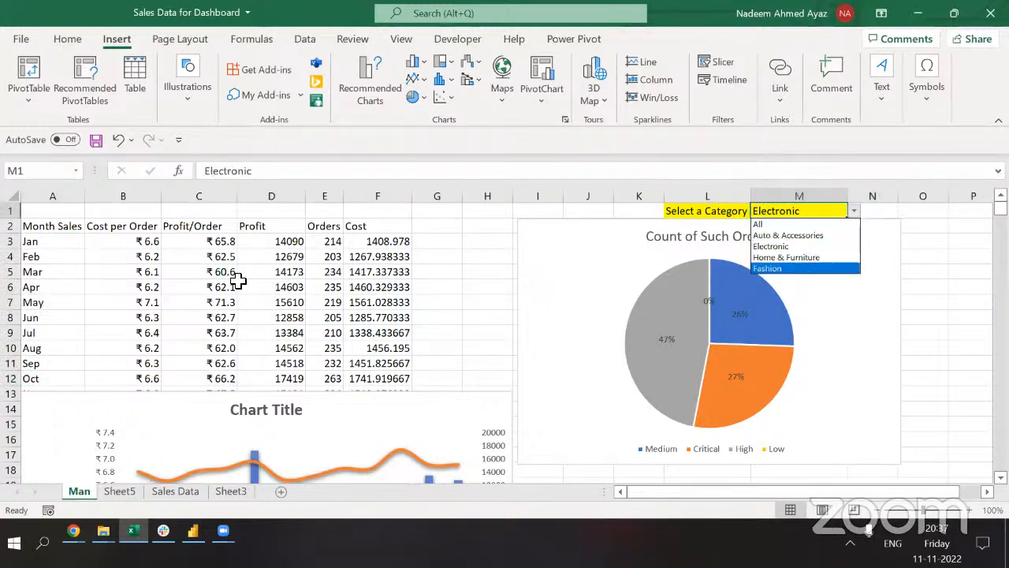
{"action": "key", "text": "Escape"}
{"action": "left_click", "coordinate": [156, 241]}
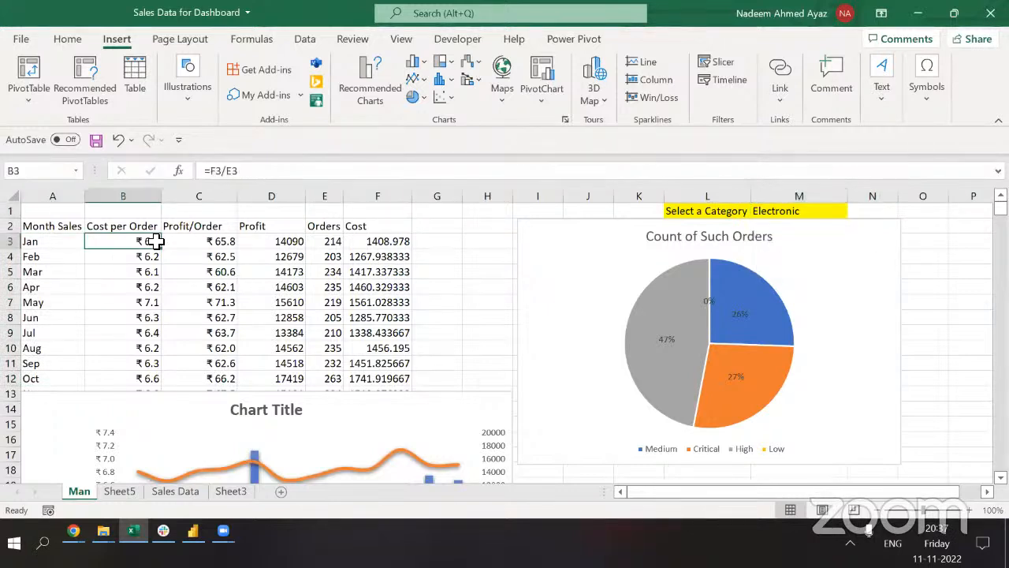
{"action": "left_click", "coordinate": [220, 245]}
{"action": "left_click", "coordinate": [270, 257]}
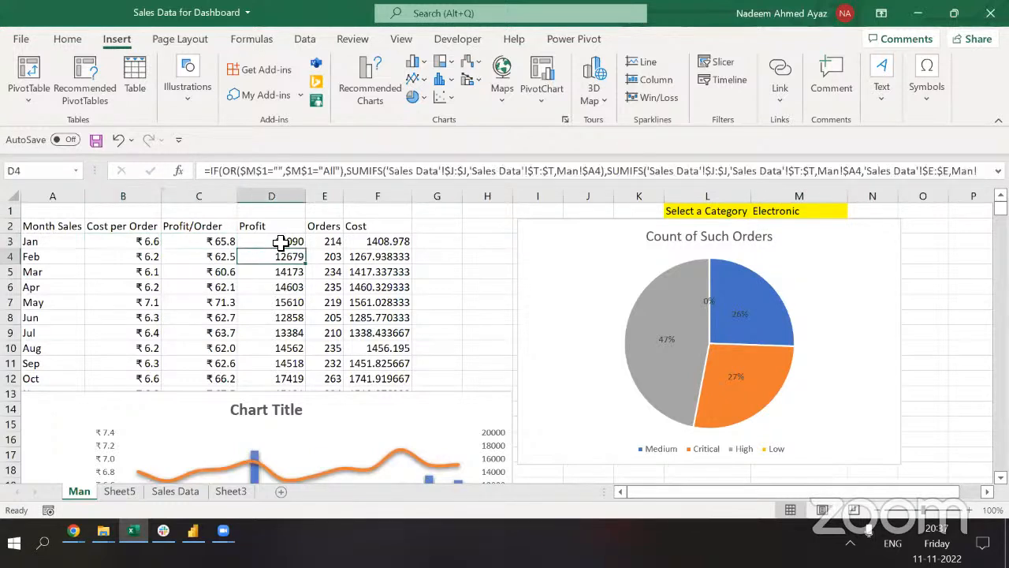
{"action": "left_click_drag", "start_coordinate": [281, 242], "coordinate": [335, 241]}
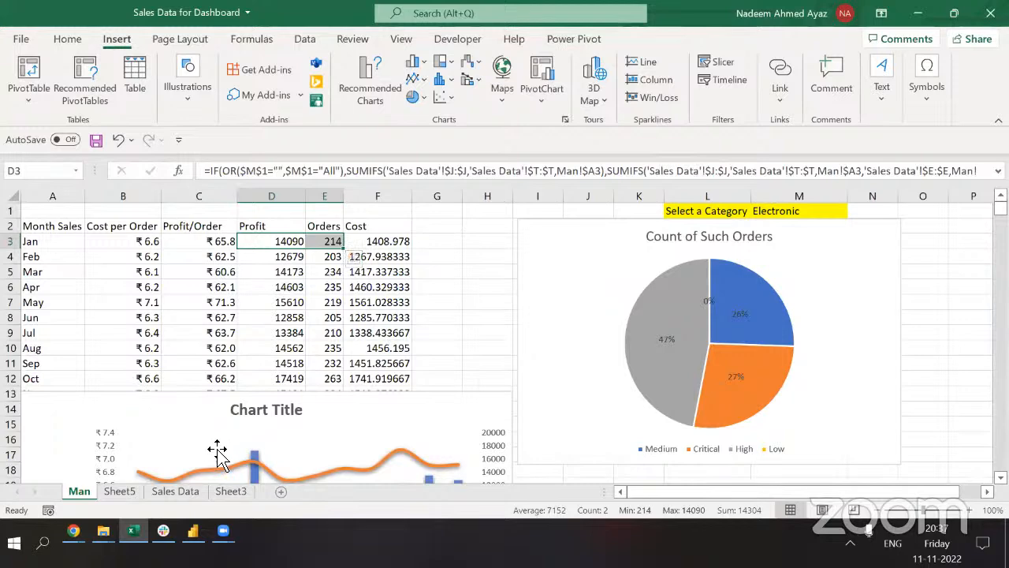
Add the Months field to the row area of the PivotTable on Sheet5.
{"action": "left_click", "coordinate": [118, 492]}
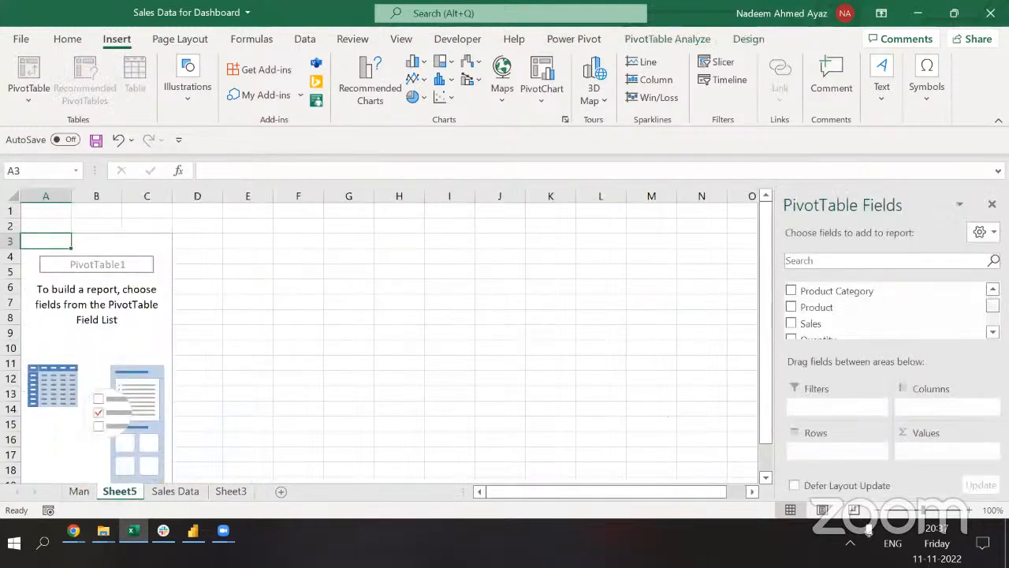
{"action": "left_click_drag", "start_coordinate": [992, 306], "coordinate": [993, 323]}
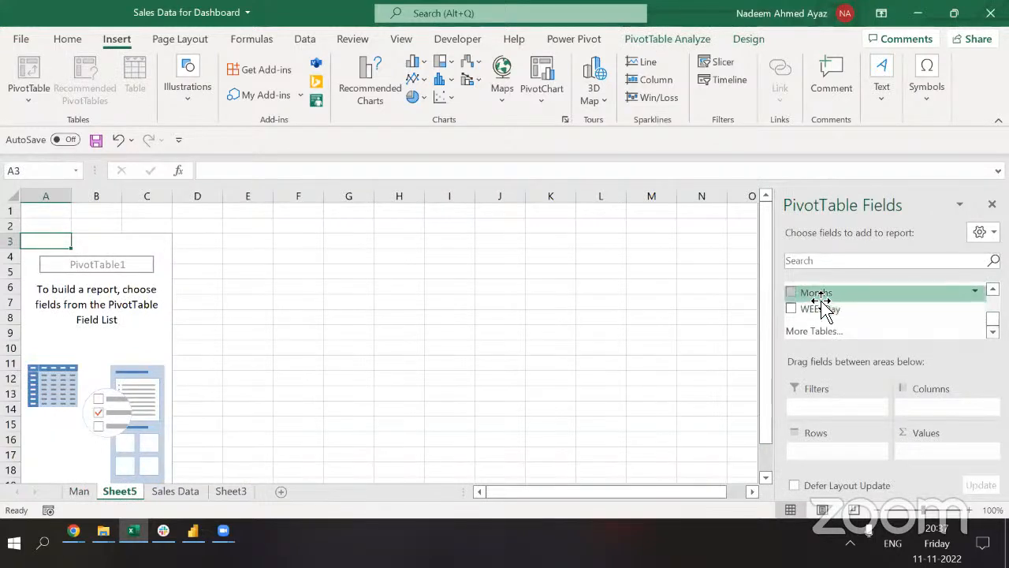
{"action": "left_click_drag", "start_coordinate": [820, 303], "coordinate": [830, 451]}
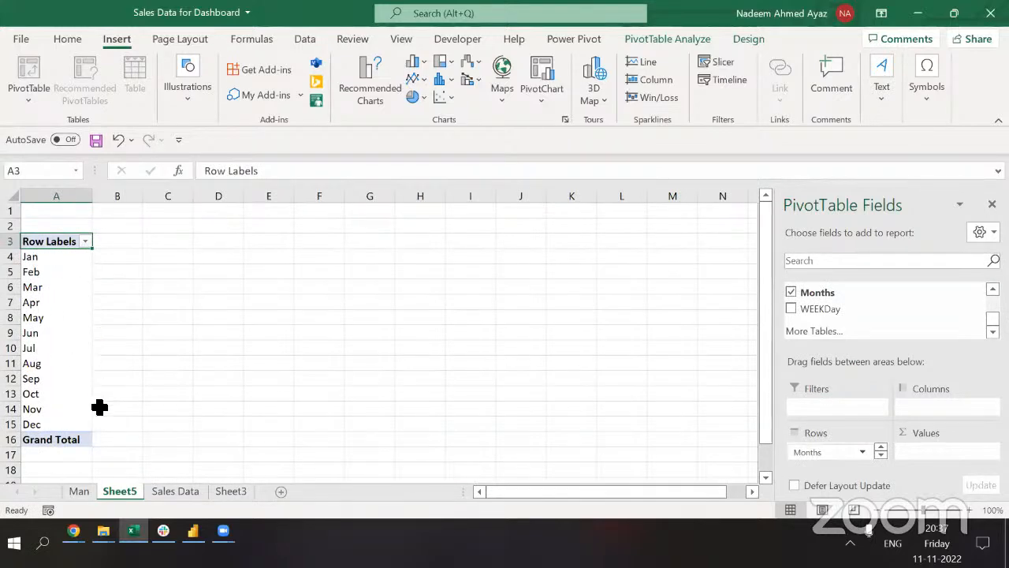
{"action": "key", "text": "alt+Tab"}
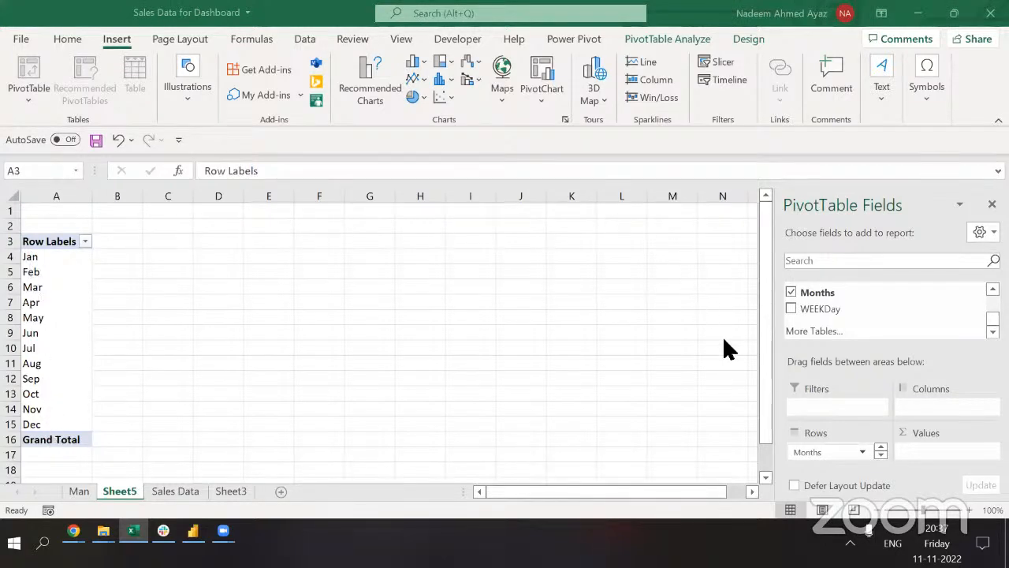
Inspect the January Profit/Order formula in cell C3 of the Man sheet, leaving it unedited.
{"action": "left_click", "coordinate": [79, 491]}
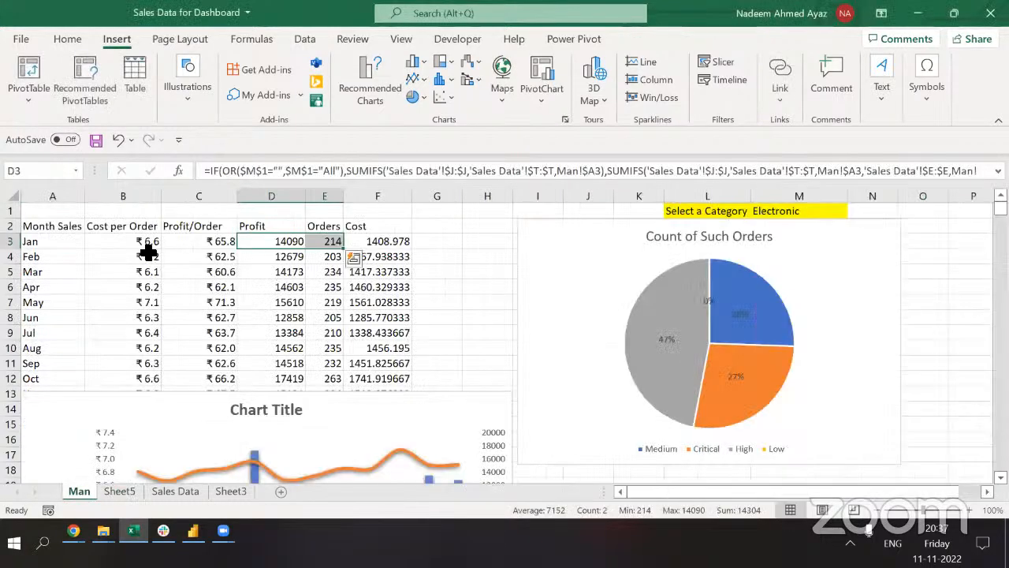
{"action": "left_click", "coordinate": [147, 241]}
{"action": "left_click", "coordinate": [203, 226]}
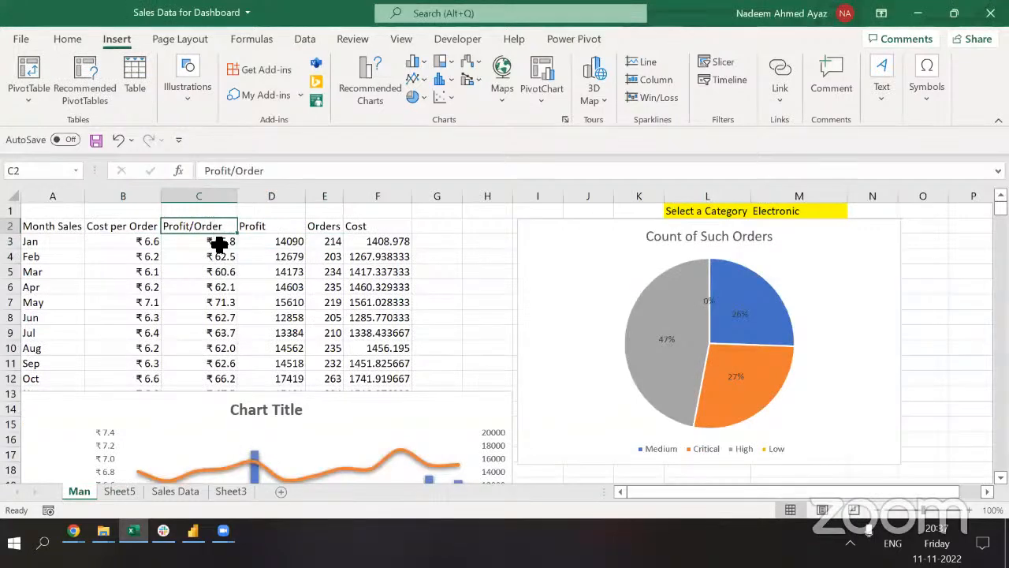
{"action": "left_click", "coordinate": [219, 246]}
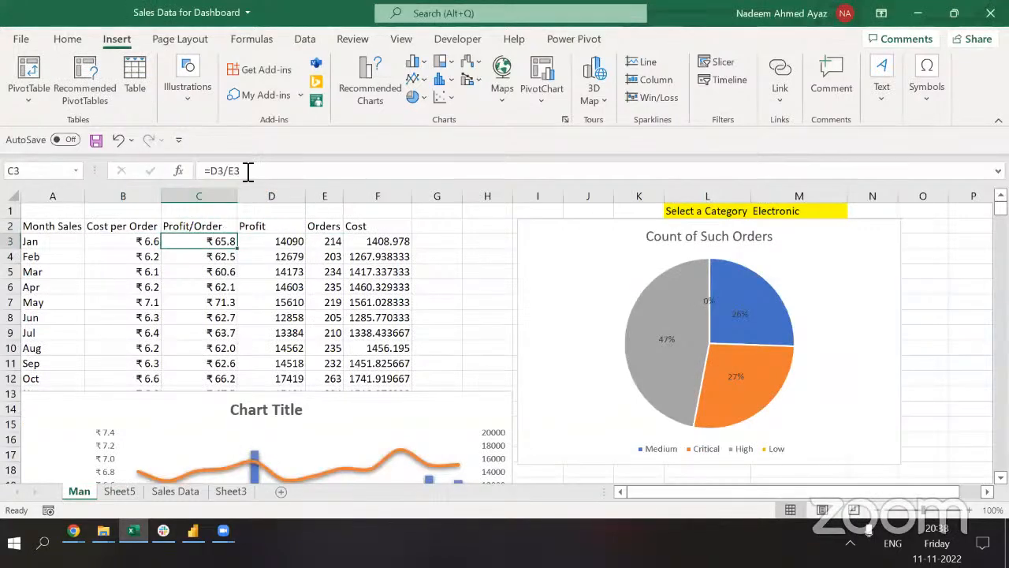
{"action": "left_click", "coordinate": [248, 172]}
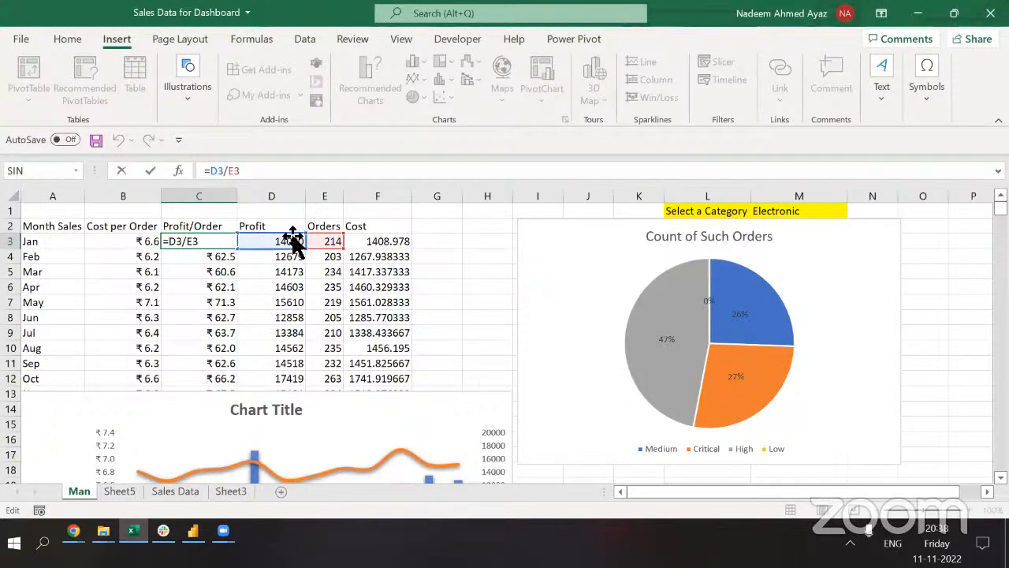
{"action": "key", "text": "Escape"}
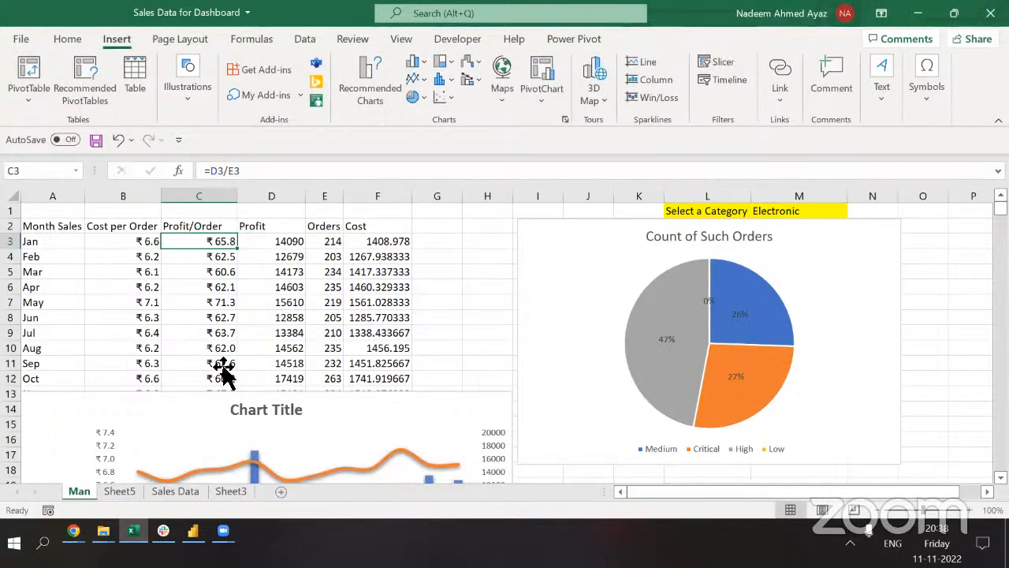
Search the Sheet5 PivotTable's fields for "pro" and add Profit to its values.
{"action": "left_click", "coordinate": [126, 486]}
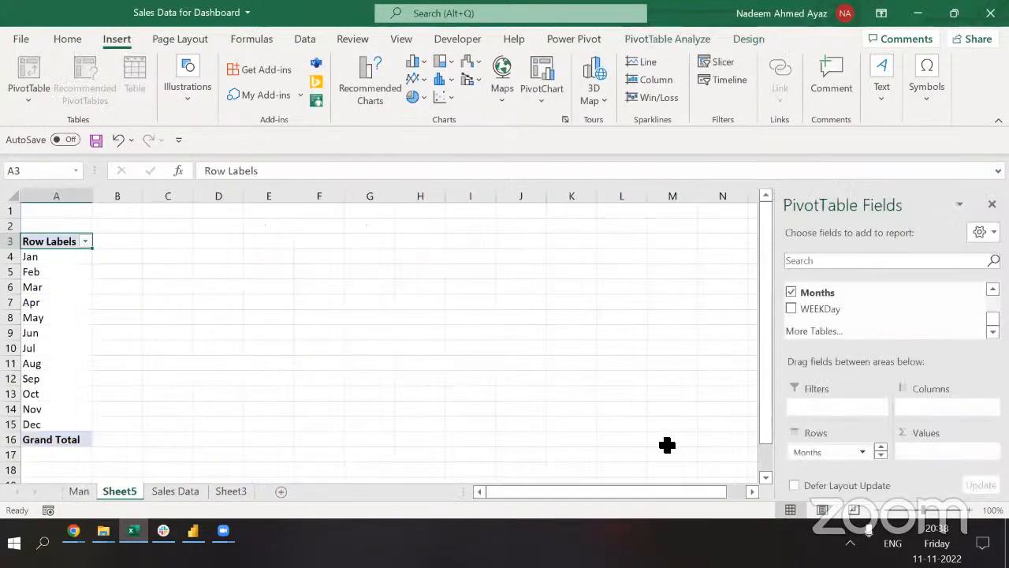
{"action": "left_click", "coordinate": [844, 262]}
{"action": "type", "text": "pro"}
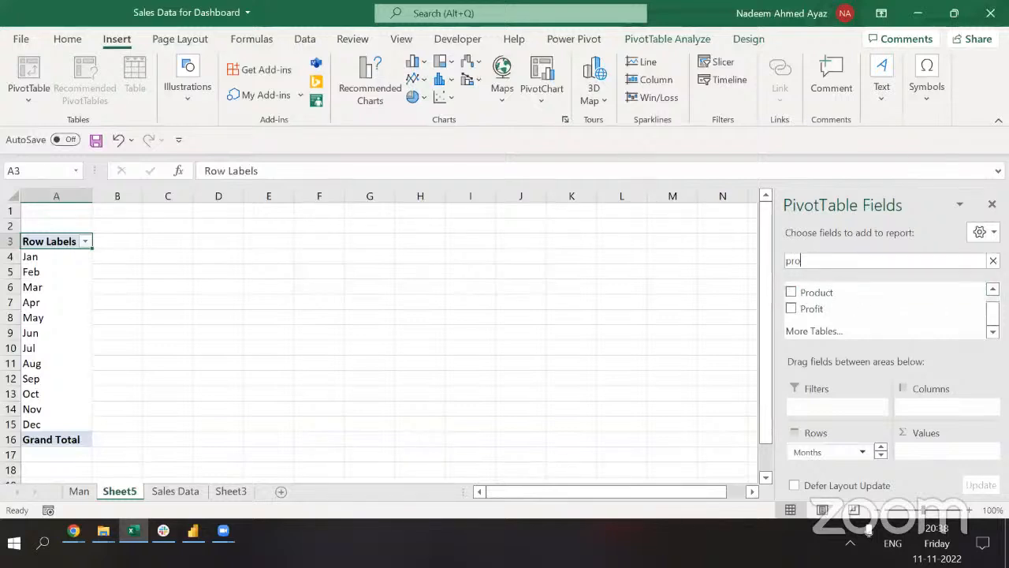
{"action": "right_click", "coordinate": [848, 317]}
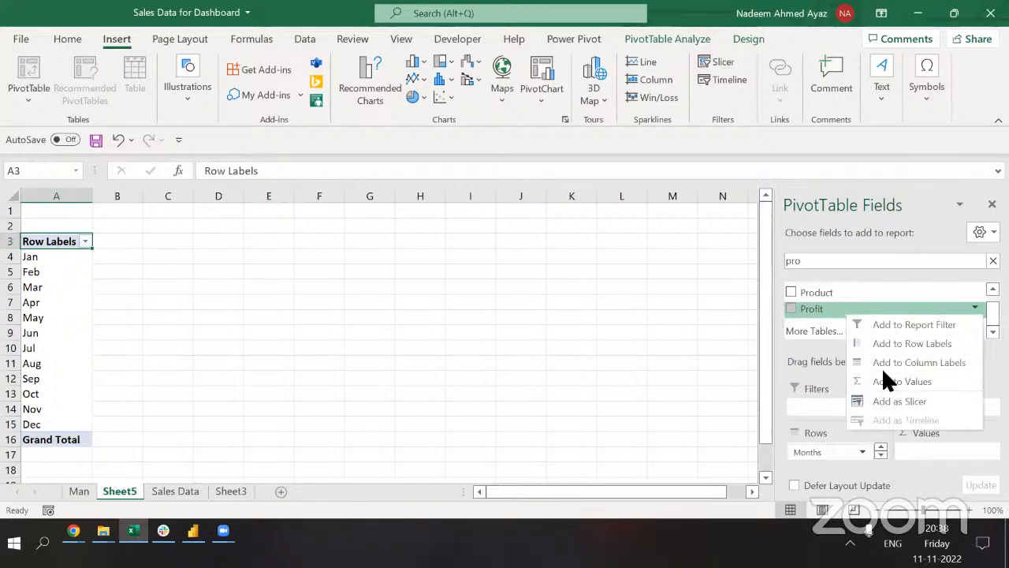
{"action": "right_click", "coordinate": [827, 312]}
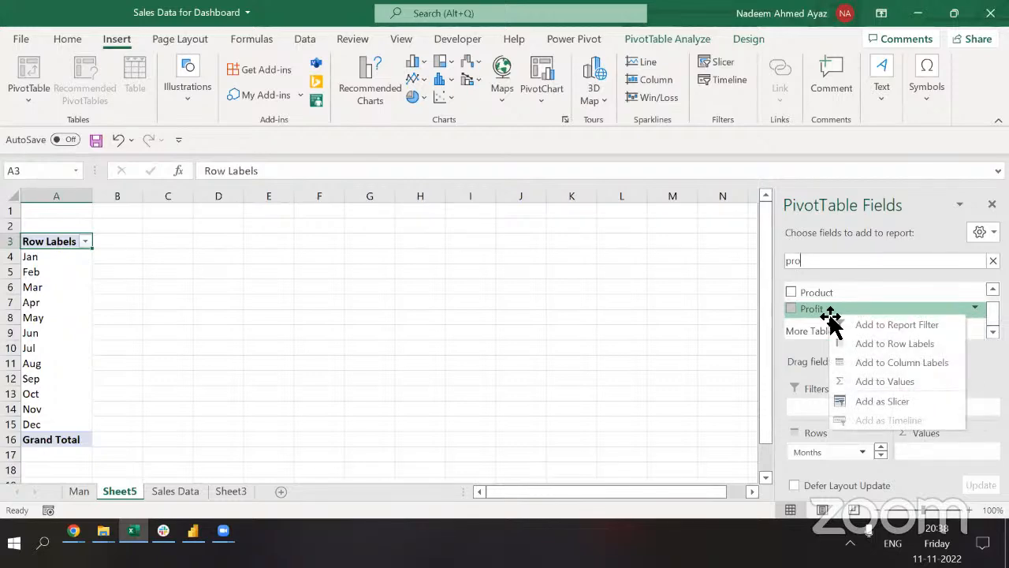
{"action": "left_click_drag", "start_coordinate": [830, 313], "coordinate": [858, 315]}
{"action": "right_click", "coordinate": [857, 313]}
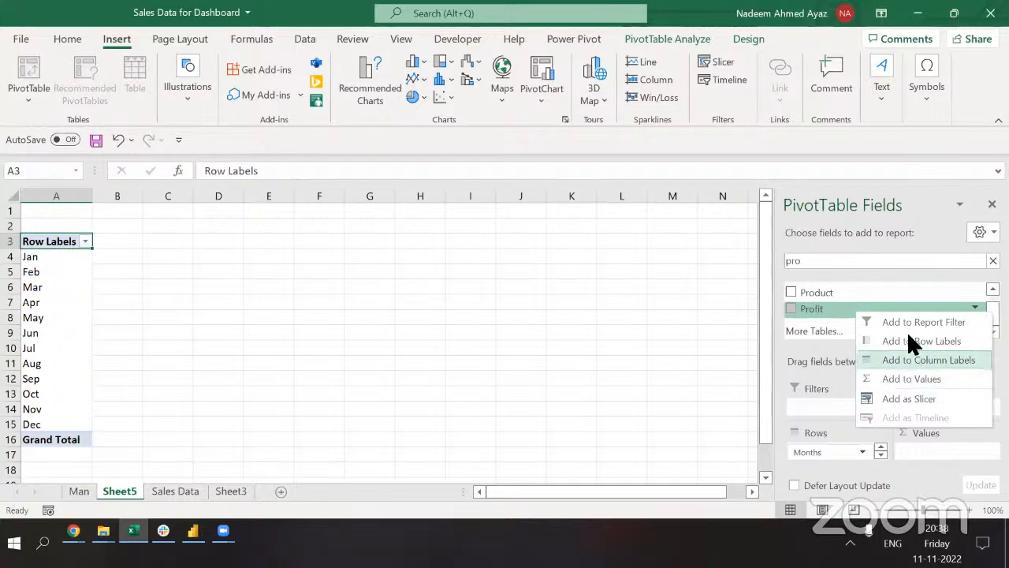
{"action": "right_click", "coordinate": [824, 311]}
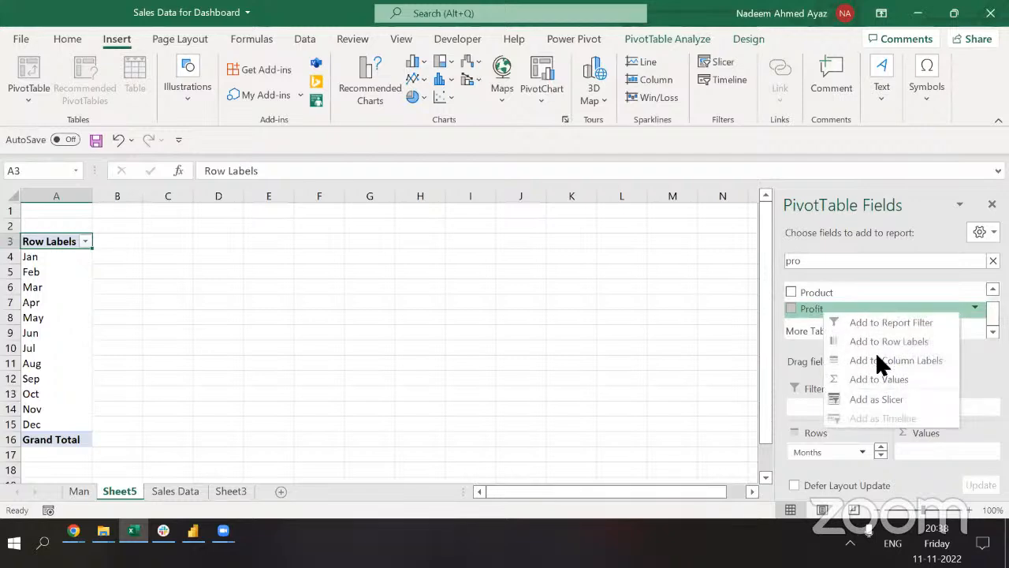
{"action": "left_click", "coordinate": [879, 379]}
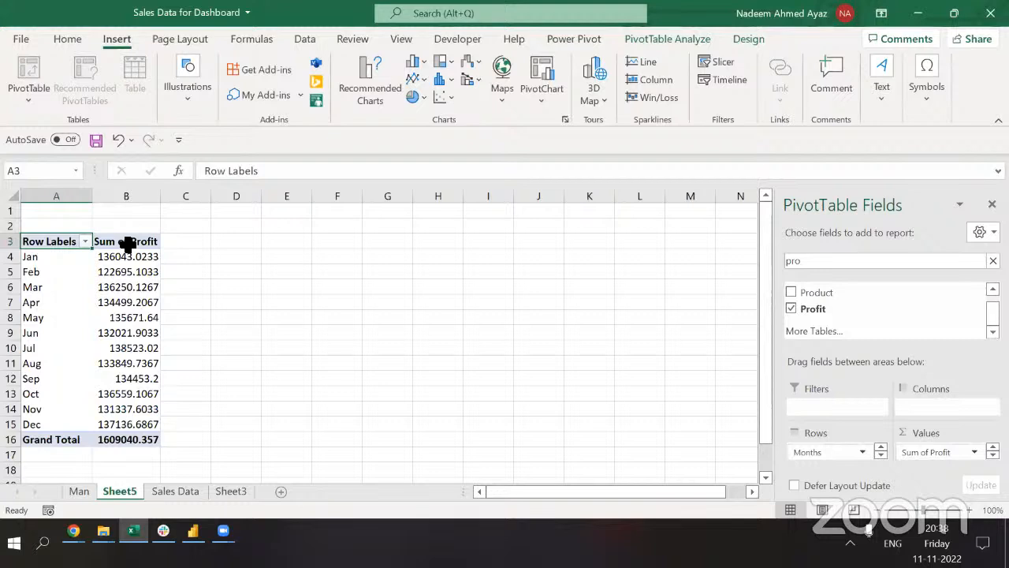
Summarize the PivotTable's Profit value field by Average.
{"action": "left_click", "coordinate": [927, 451]}
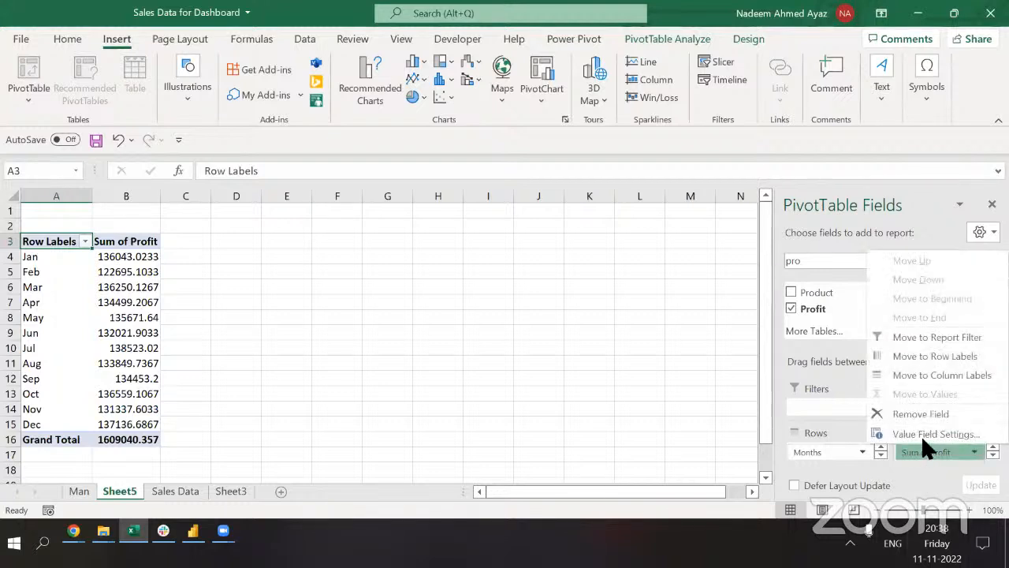
{"action": "left_click", "coordinate": [924, 434]}
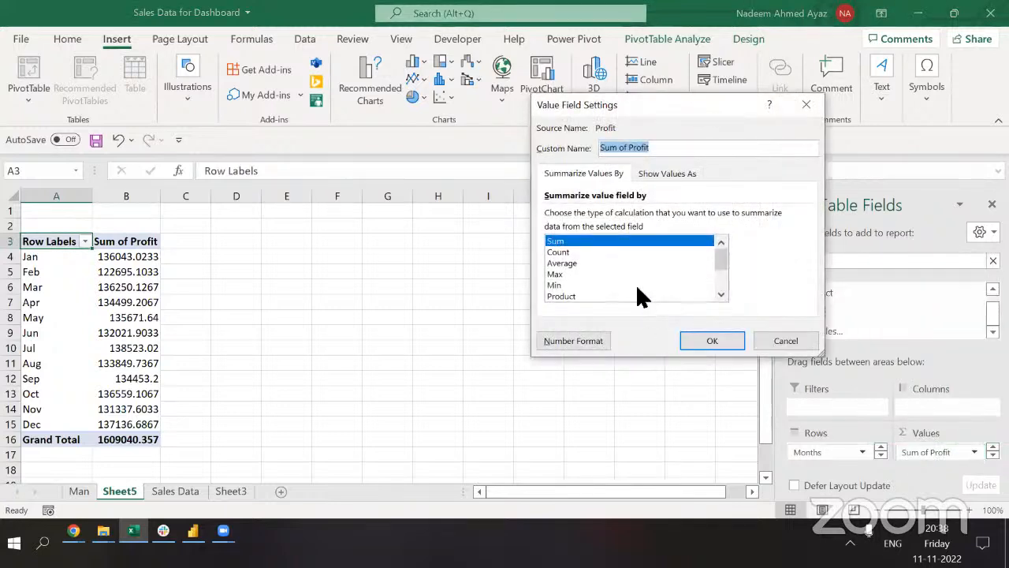
{"action": "left_click", "coordinate": [561, 253]}
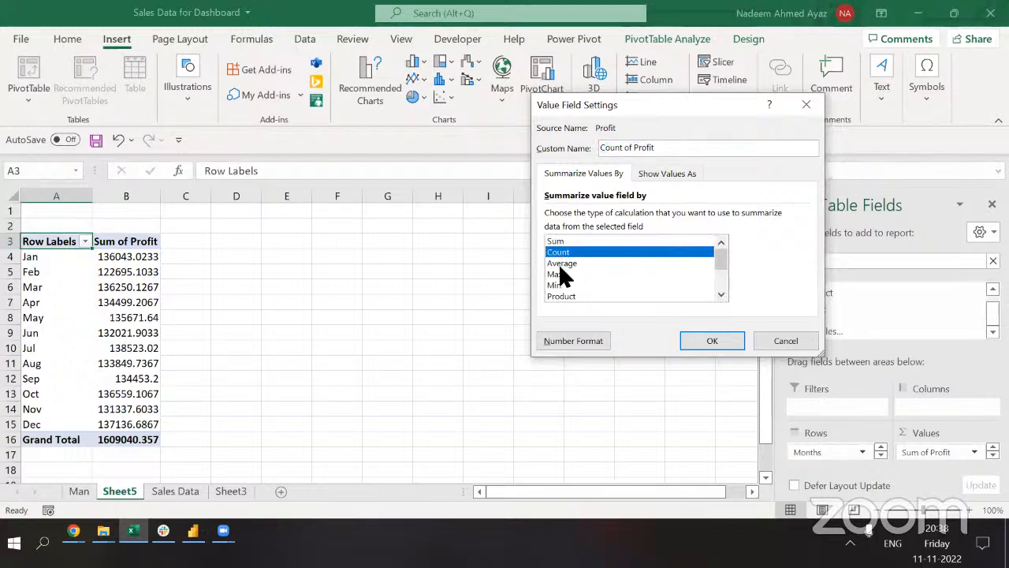
{"action": "left_click", "coordinate": [559, 265]}
{"action": "left_click", "coordinate": [558, 276]}
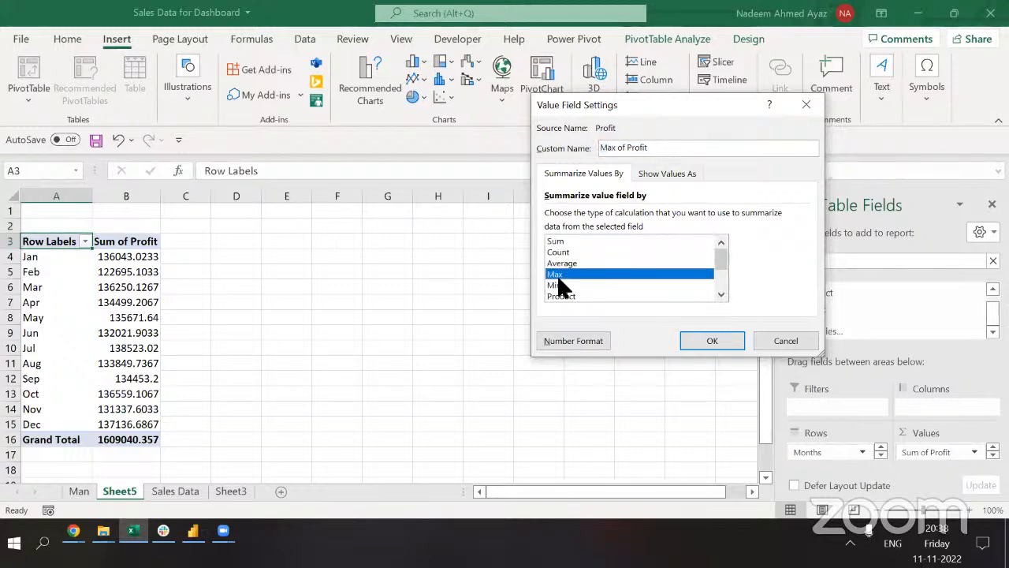
{"action": "left_click", "coordinate": [557, 285]}
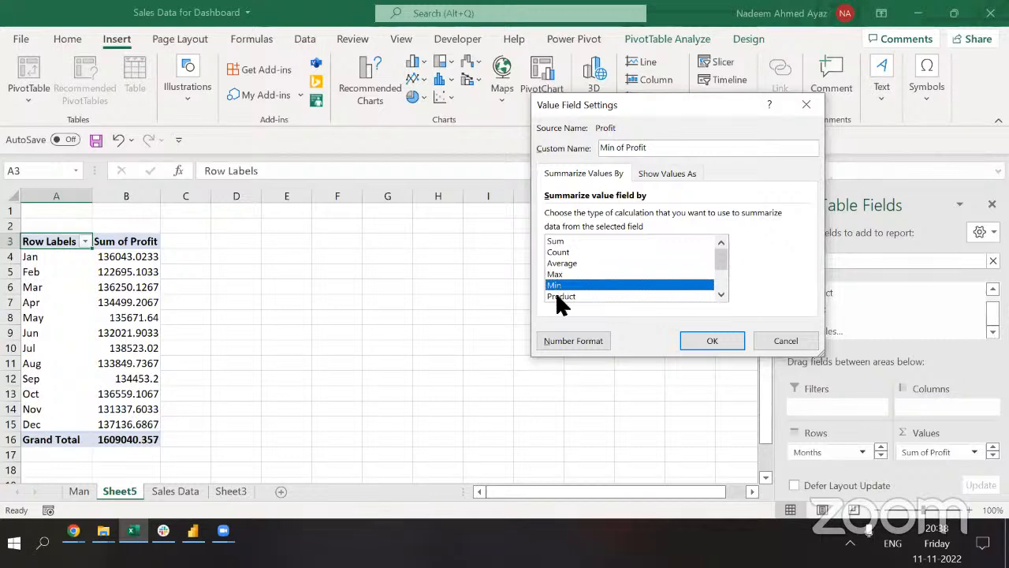
{"action": "left_click", "coordinate": [557, 296]}
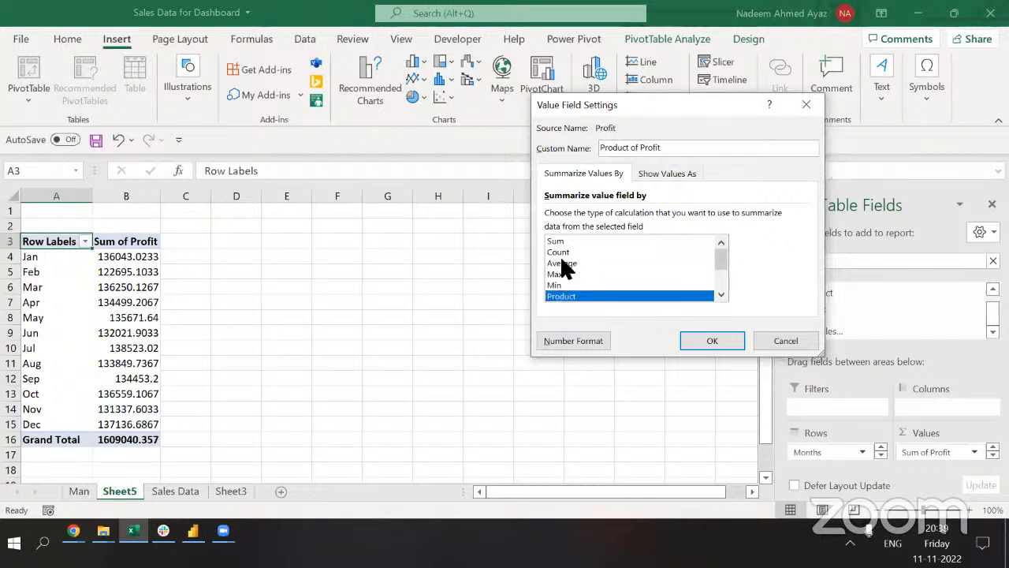
{"action": "left_click", "coordinate": [565, 264]}
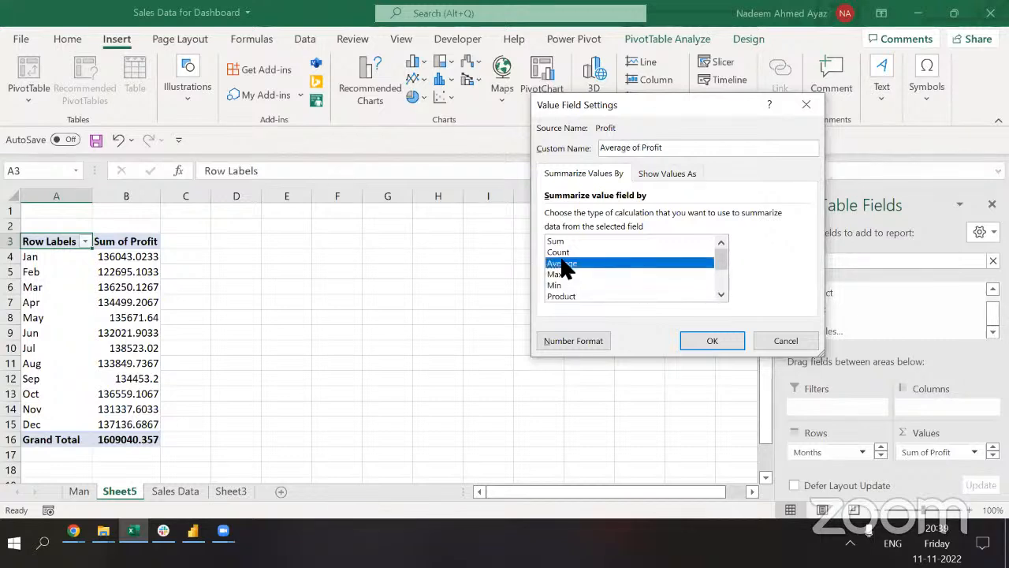
{"action": "left_click", "coordinate": [713, 338]}
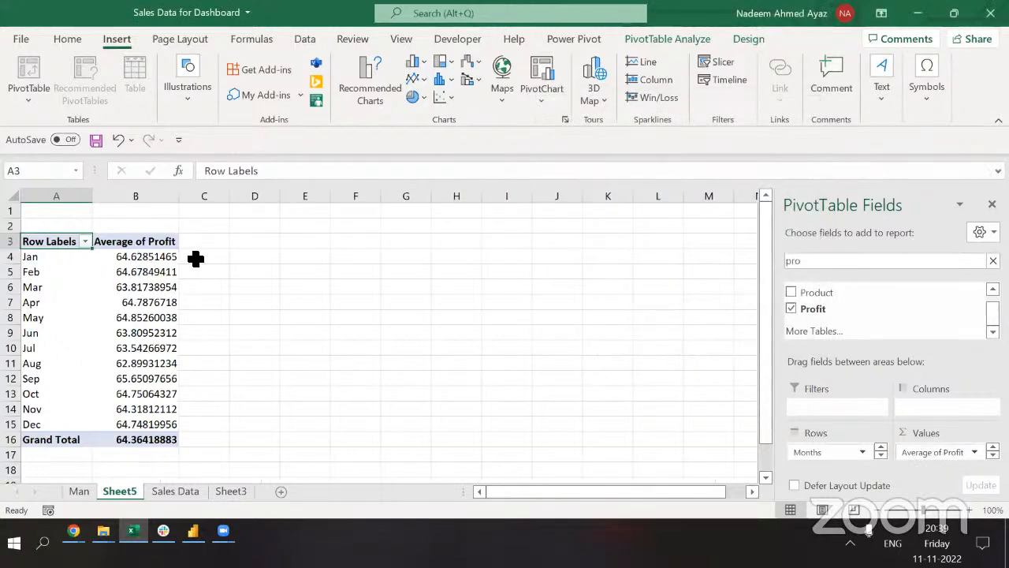
On the Man sheet, set the category in M1 to All and compare Profit/Order with the average profits in Sheet5's PivotTable.
{"action": "left_click", "coordinate": [79, 492]}
{"action": "left_click", "coordinate": [314, 247]}
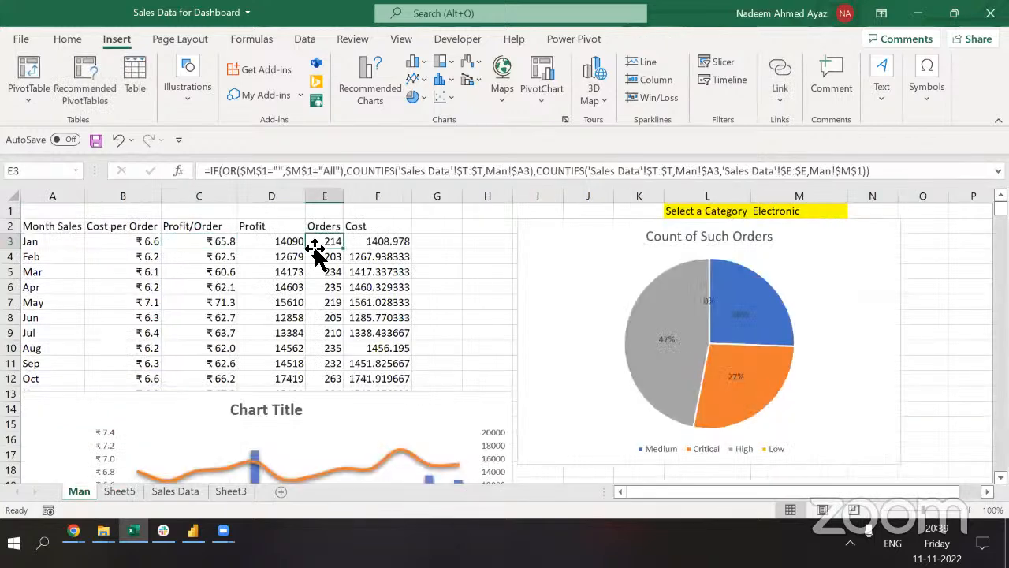
{"action": "left_click", "coordinate": [217, 248]}
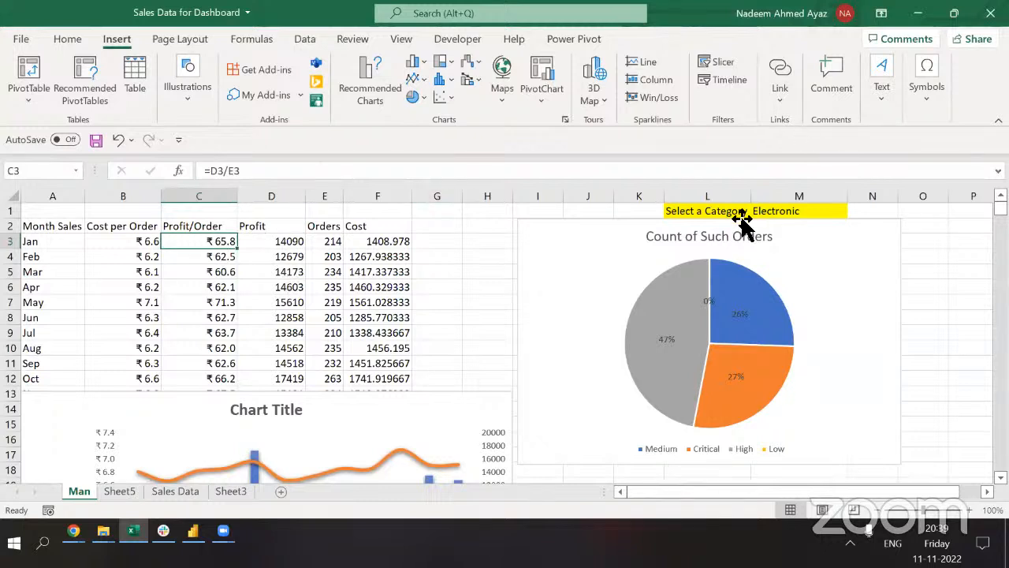
{"action": "left_click", "coordinate": [775, 210]}
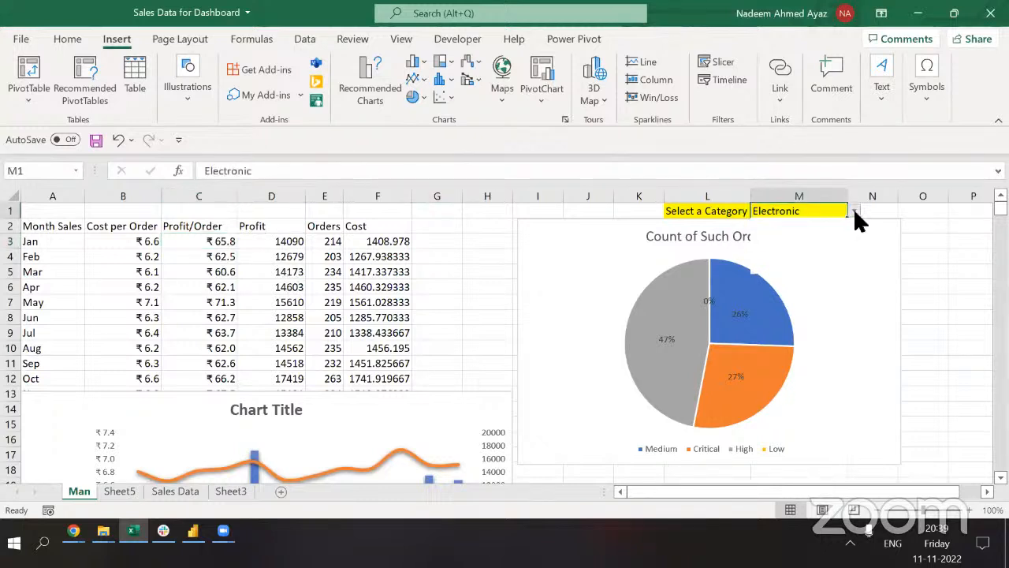
{"action": "left_click", "coordinate": [853, 211]}
{"action": "left_click", "coordinate": [775, 224]}
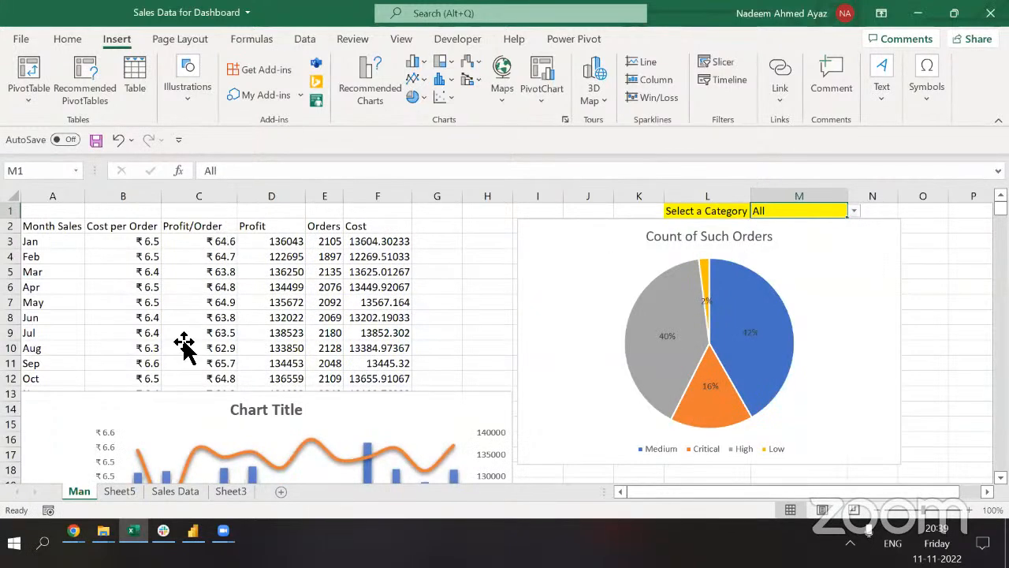
{"action": "left_click", "coordinate": [121, 493]}
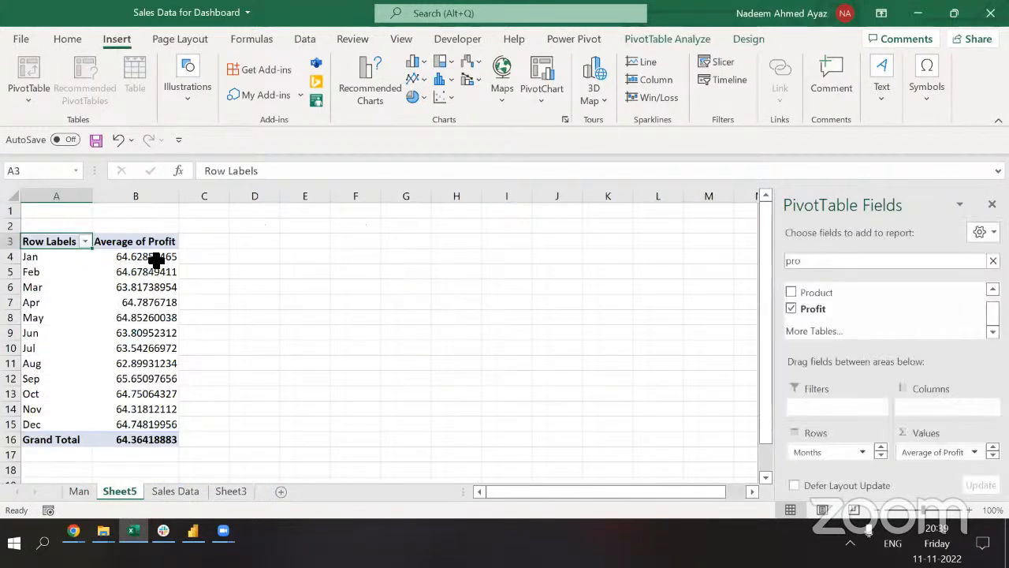
{"action": "left_click", "coordinate": [82, 489]}
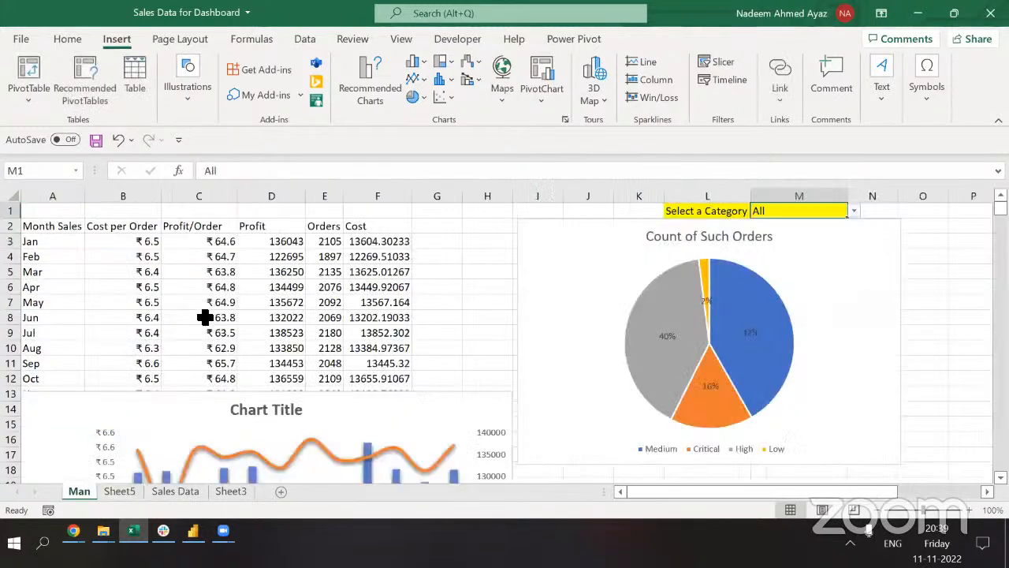
Format Sheet5's average Profit value field as Number with 1 decimal place.
{"action": "left_click", "coordinate": [127, 493]}
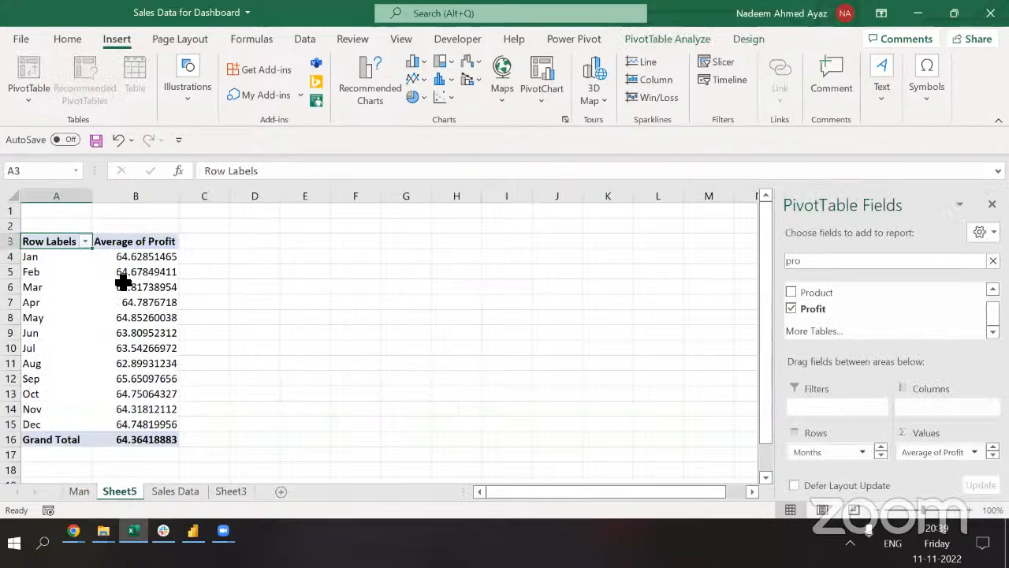
{"action": "left_click", "coordinate": [152, 258]}
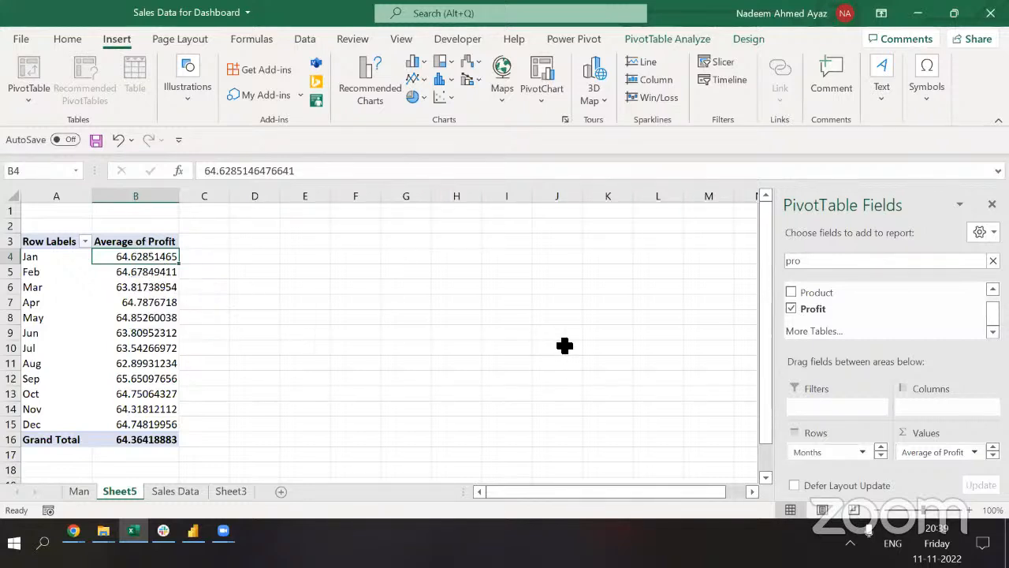
{"action": "left_click", "coordinate": [949, 457]}
{"action": "left_click", "coordinate": [949, 458]}
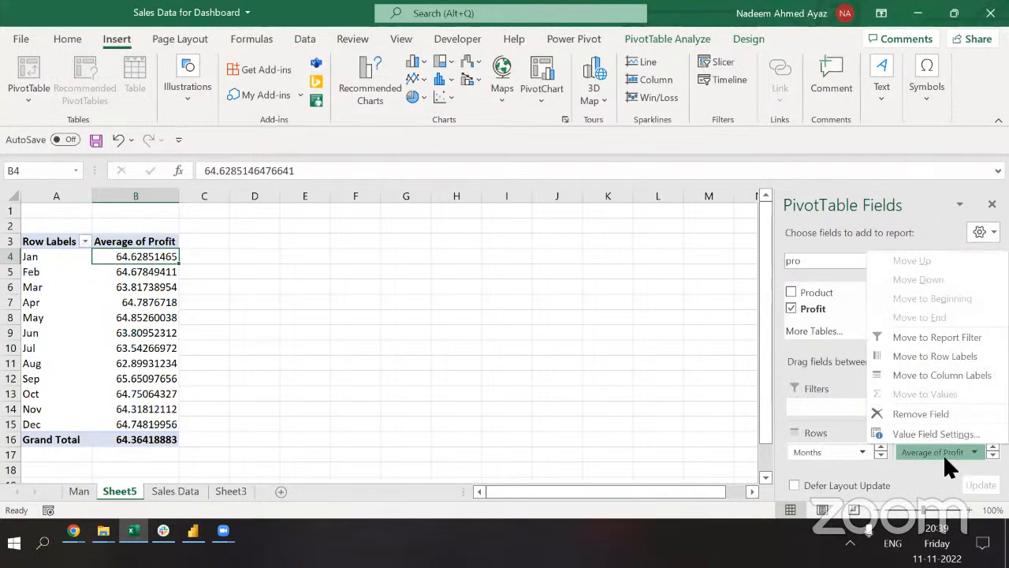
{"action": "left_click", "coordinate": [938, 434]}
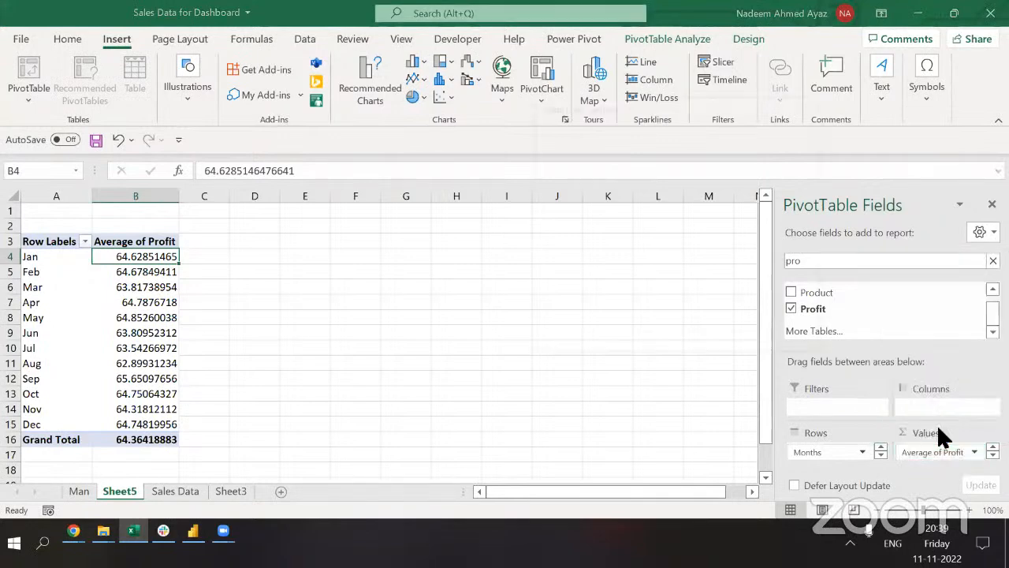
{"action": "left_click", "coordinate": [582, 342]}
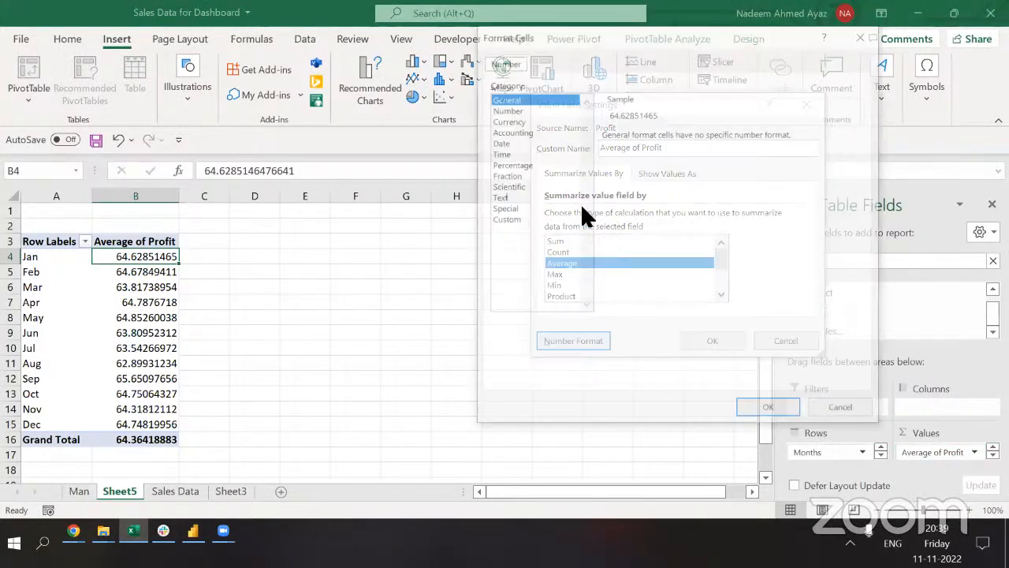
{"action": "left_click", "coordinate": [508, 109]}
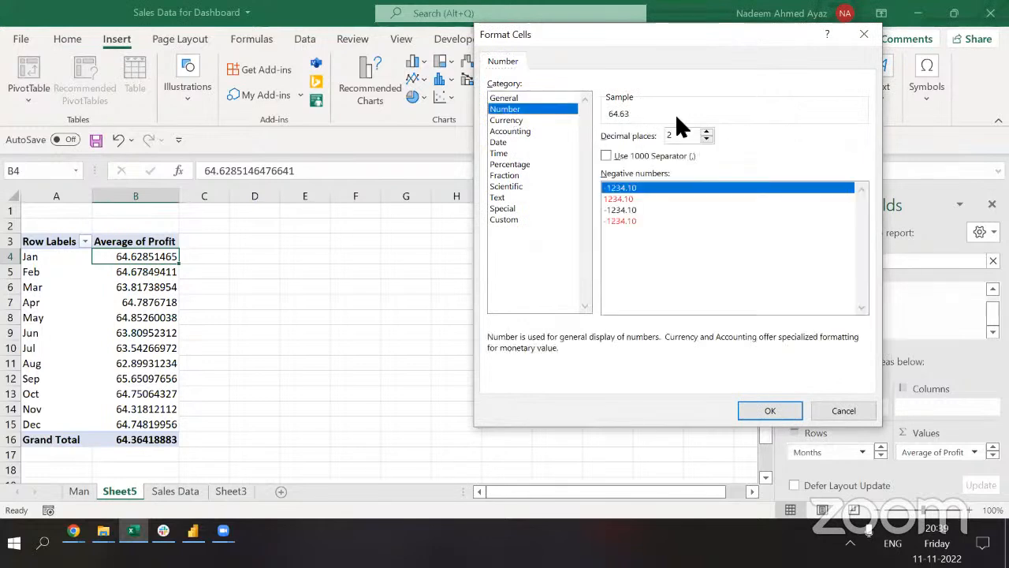
{"action": "key", "text": "BackSpace"}
{"action": "type", "text": "1"}
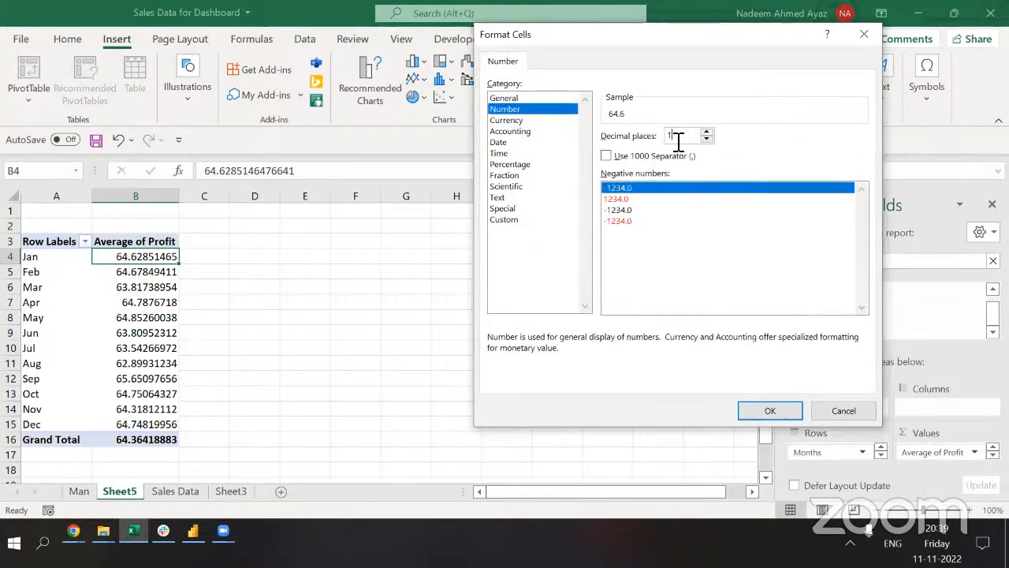
{"action": "left_click", "coordinate": [769, 411]}
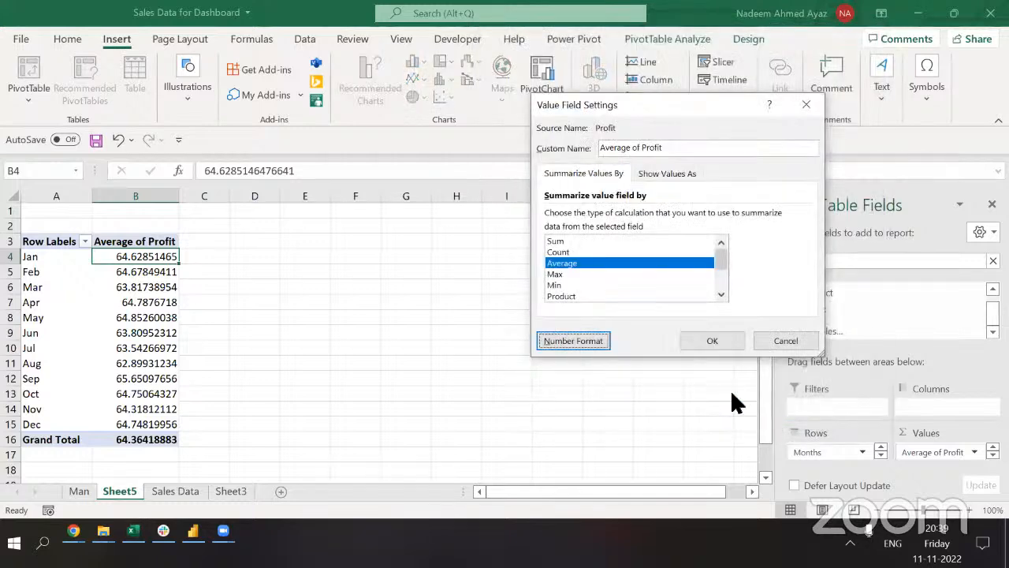
{"action": "left_click", "coordinate": [698, 339]}
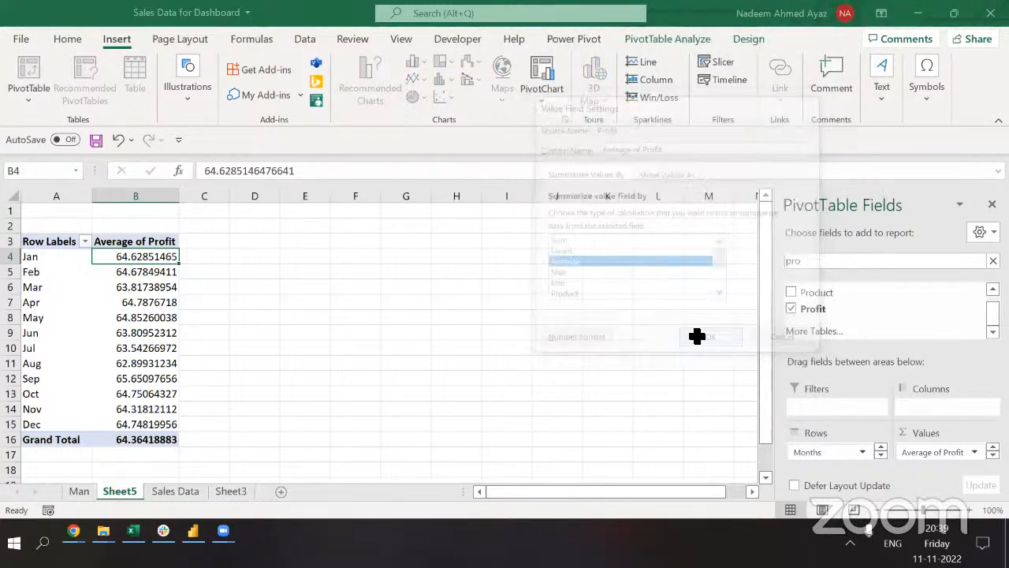
Compare the Man sheet's Profit/Order figures with the average monthly profits in Sheet5's PivotTable.
{"action": "left_click", "coordinate": [79, 491]}
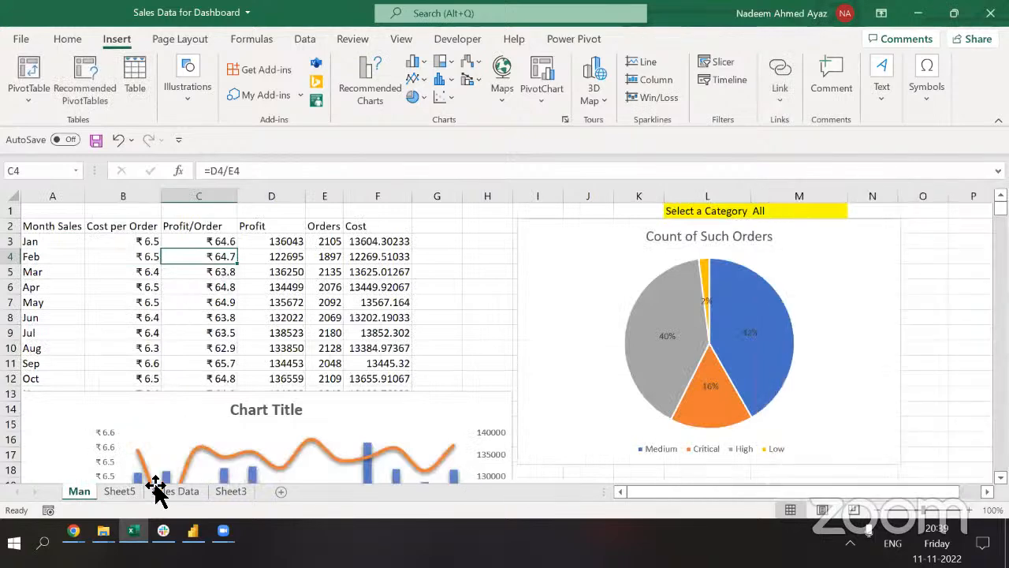
{"action": "left_click", "coordinate": [126, 491]}
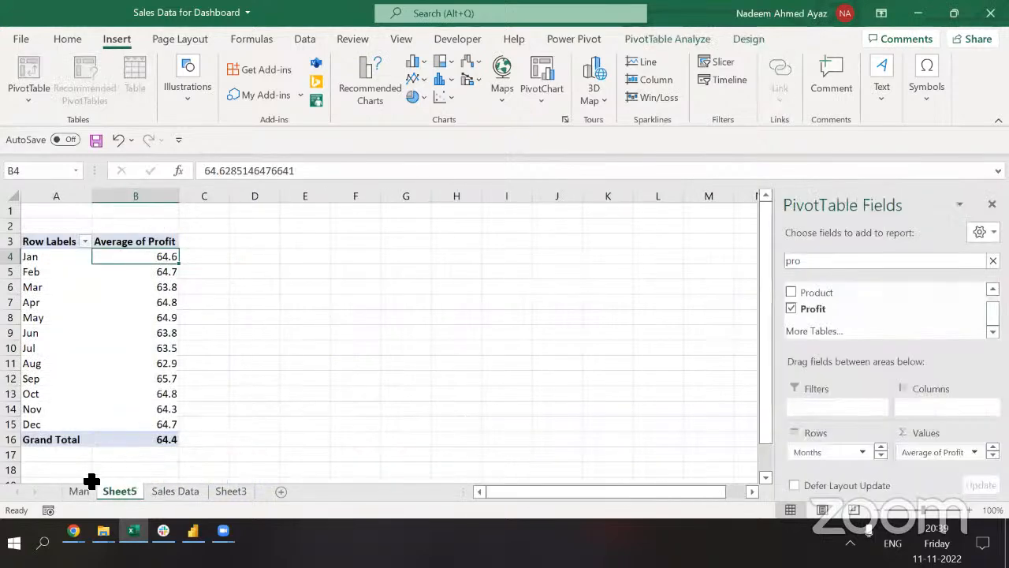
{"action": "left_click", "coordinate": [86, 489]}
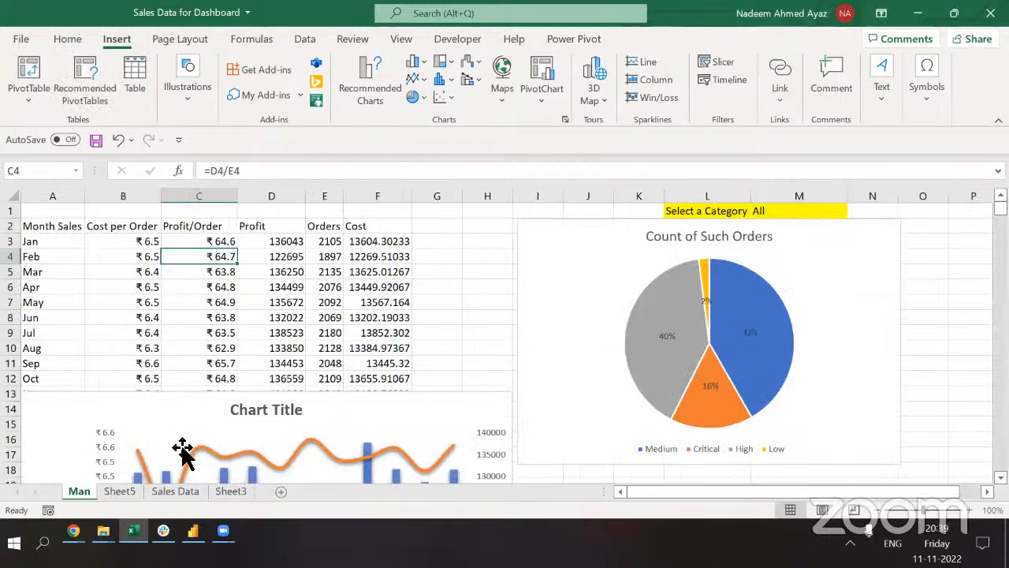
Search the Sheet5 PivotTable's fields for "co" and add Shipping Cost to its values.
{"action": "left_click", "coordinate": [124, 486]}
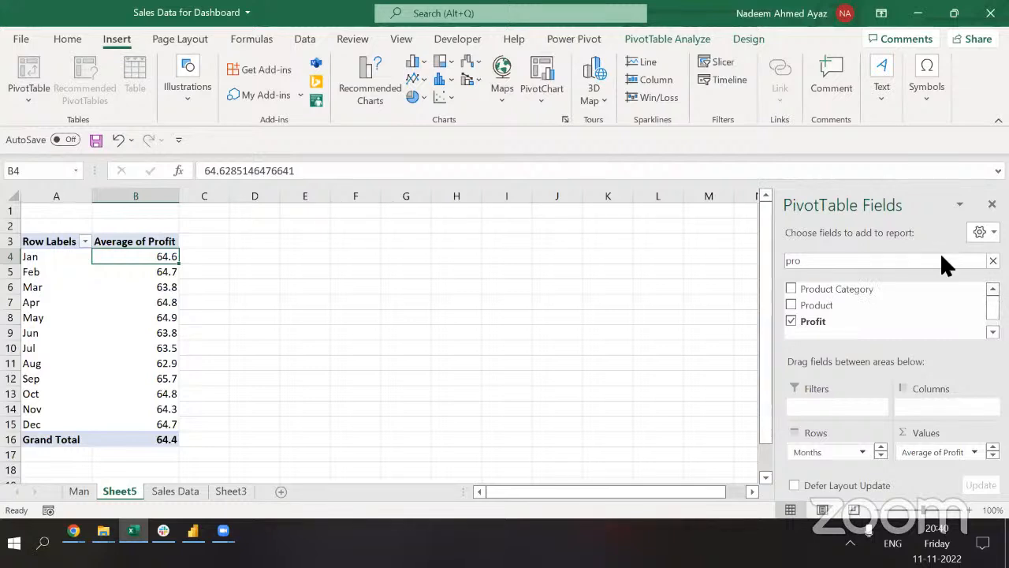
{"action": "key", "text": "ctrl+a"}
{"action": "key", "text": "BackSpace"}
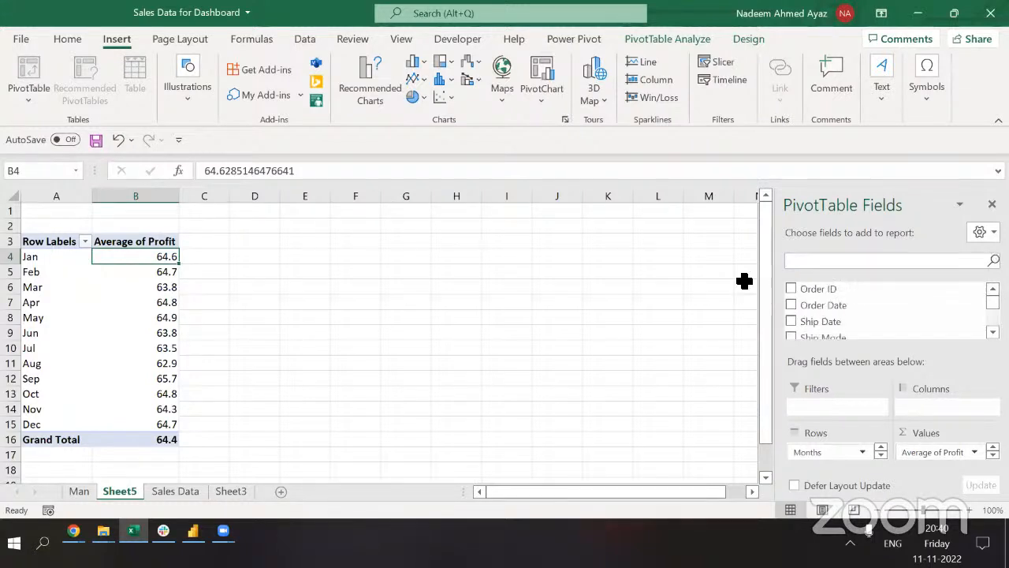
{"action": "type", "text": "co"}
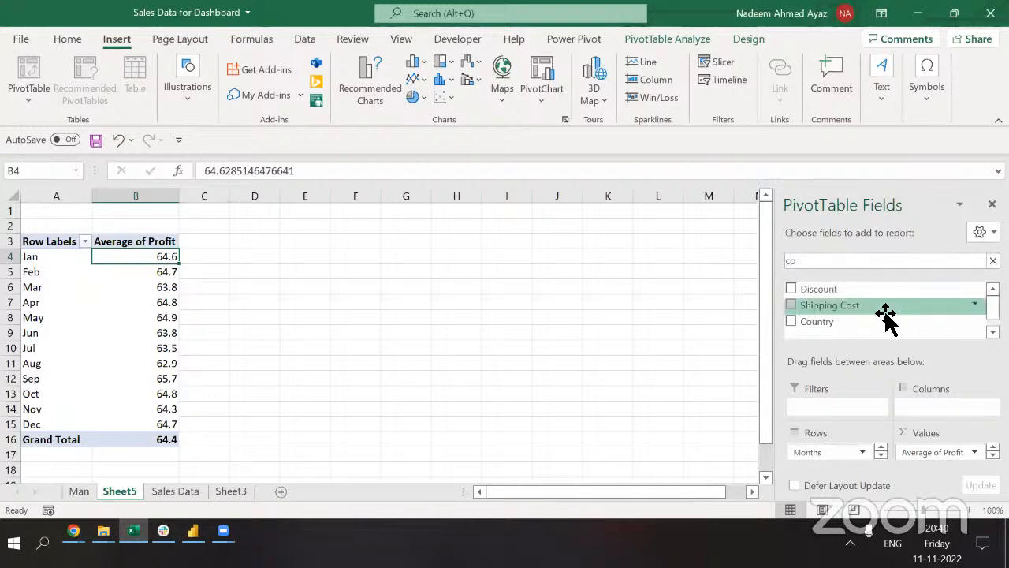
{"action": "right_click", "coordinate": [847, 313]}
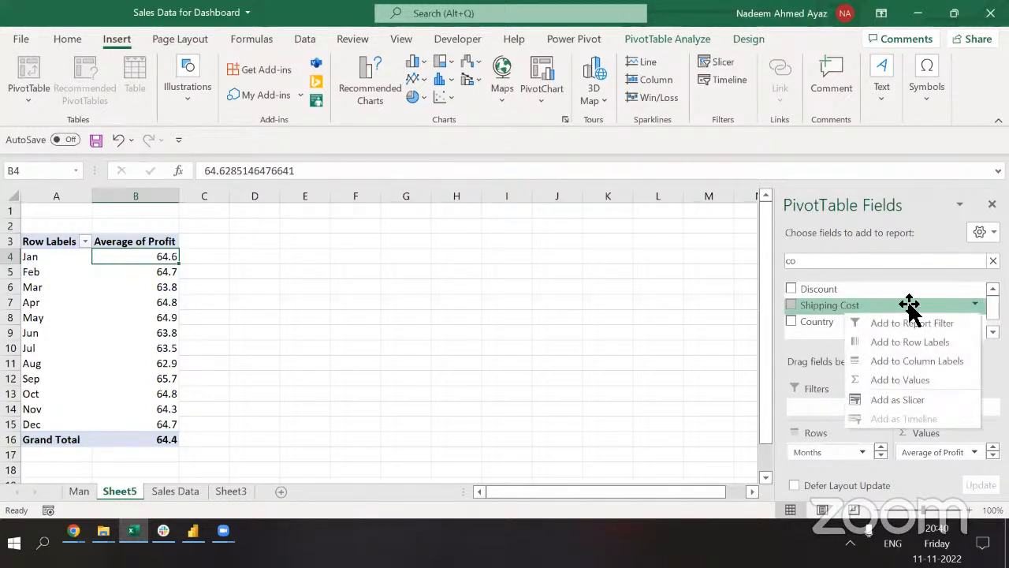
{"action": "left_click", "coordinate": [921, 380]}
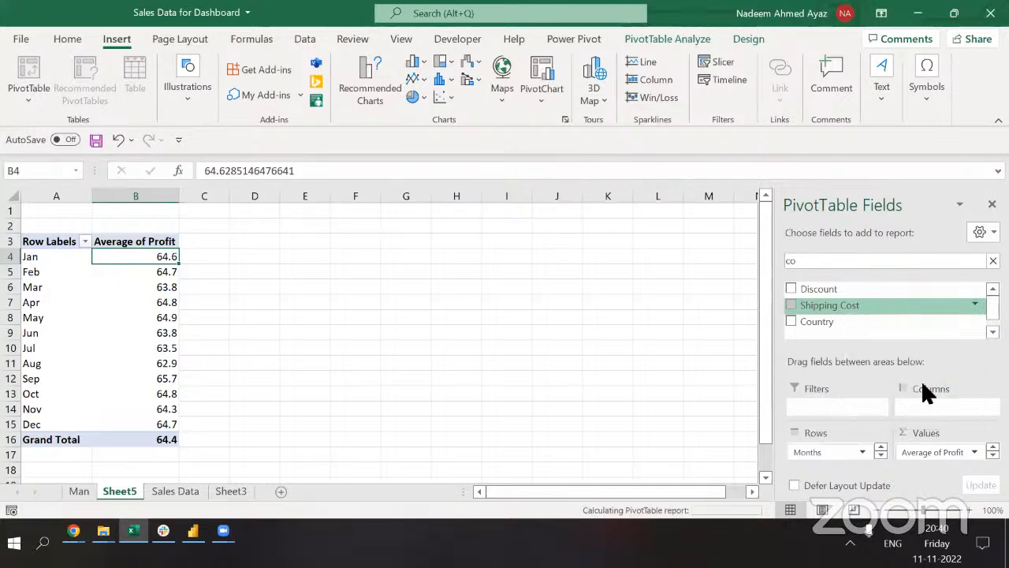
Set the PivotTable's Shipping Cost value field to be summarized by Average.
{"action": "left_click", "coordinate": [243, 247]}
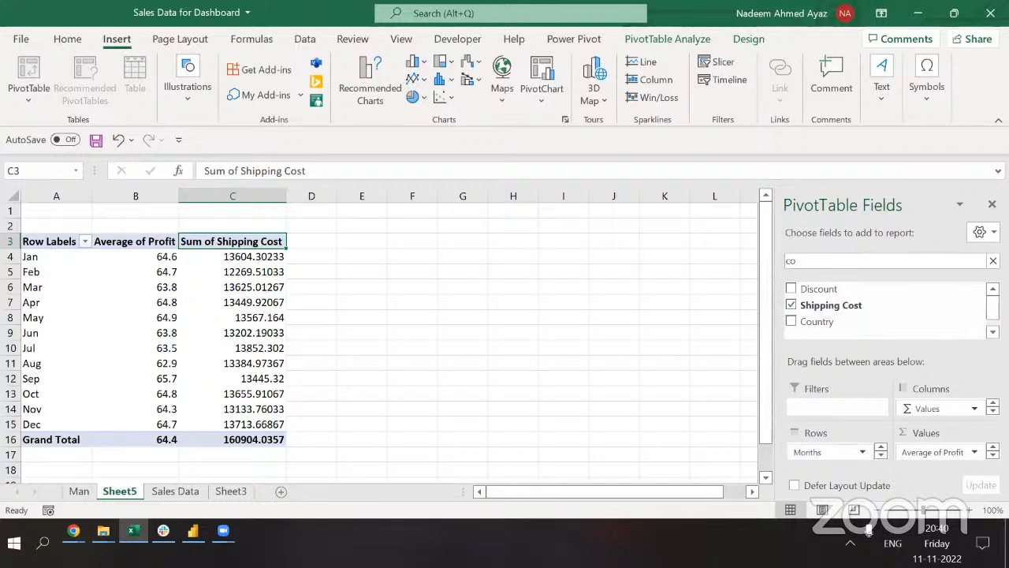
{"action": "left_click", "coordinate": [993, 456]}
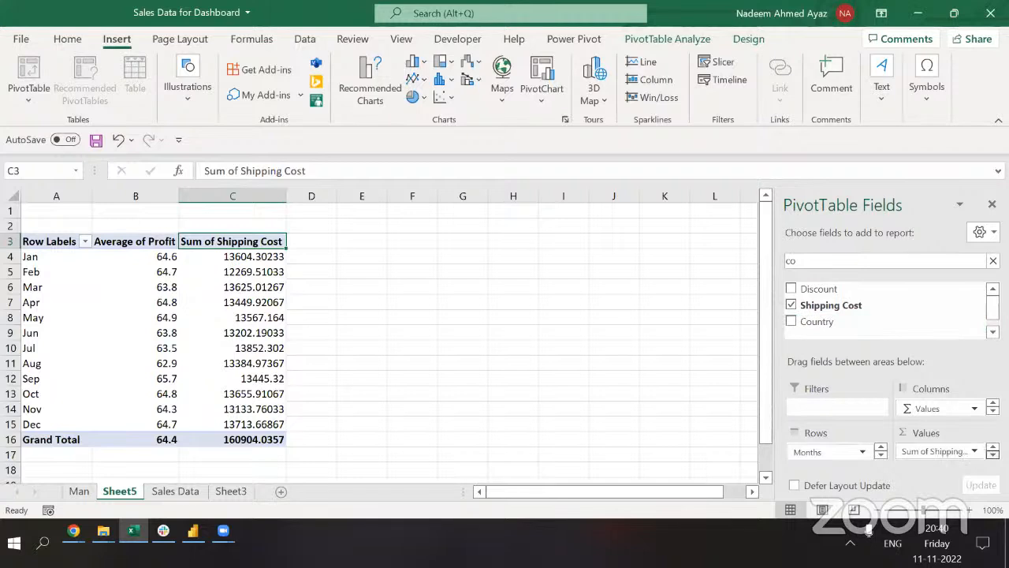
{"action": "left_click", "coordinate": [952, 452]}
{"action": "left_click", "coordinate": [938, 430]}
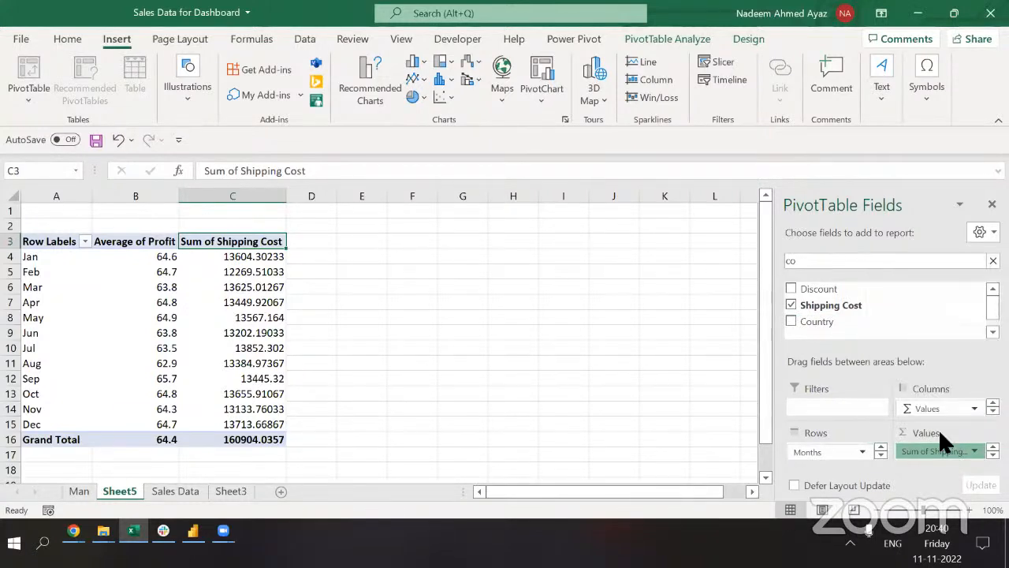
{"action": "left_click", "coordinate": [575, 263]}
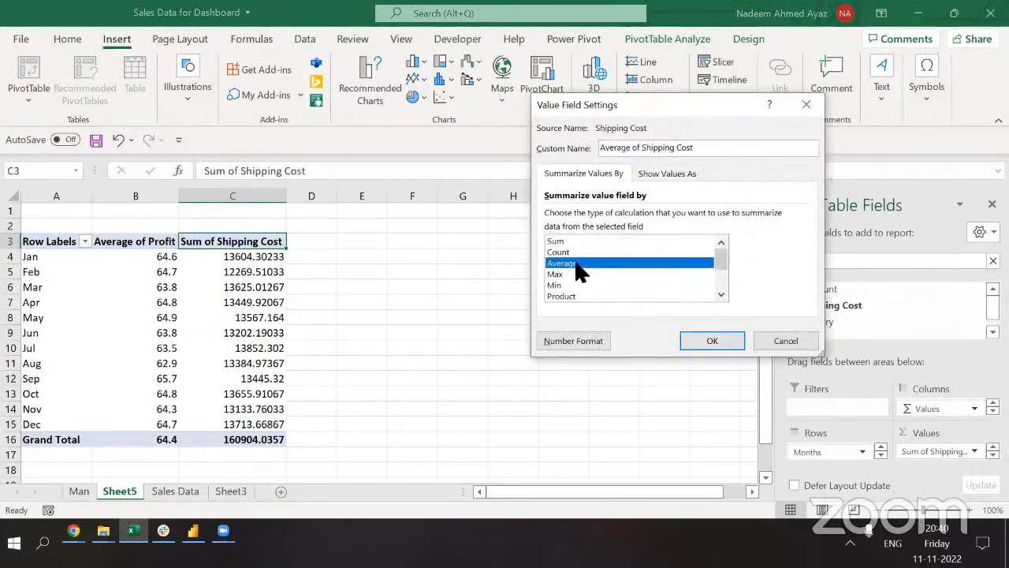
Format the Shipping Cost value field as Number with 1 decimal place and apply its field settings.
{"action": "left_click", "coordinate": [593, 342]}
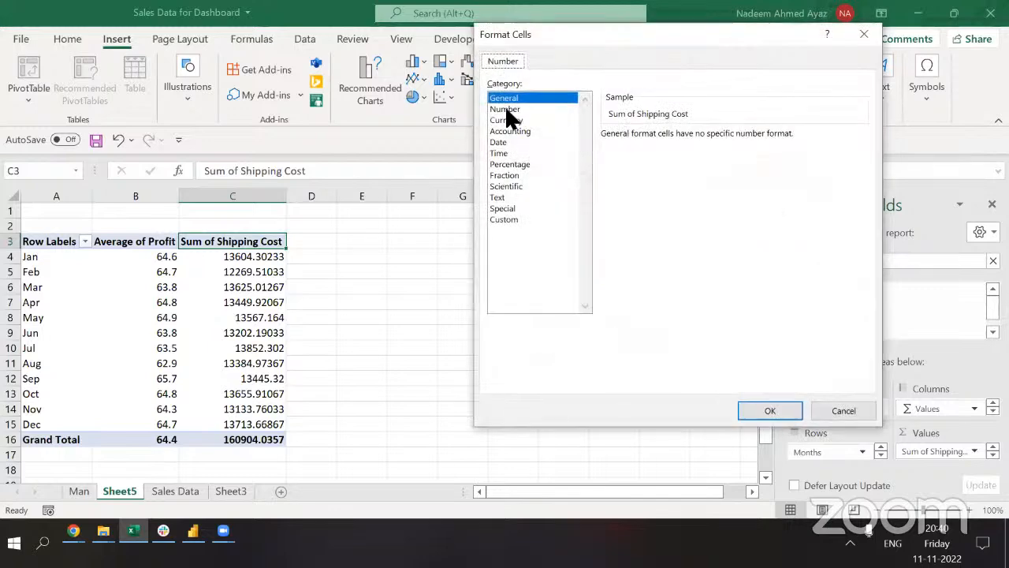
{"action": "left_click", "coordinate": [504, 109]}
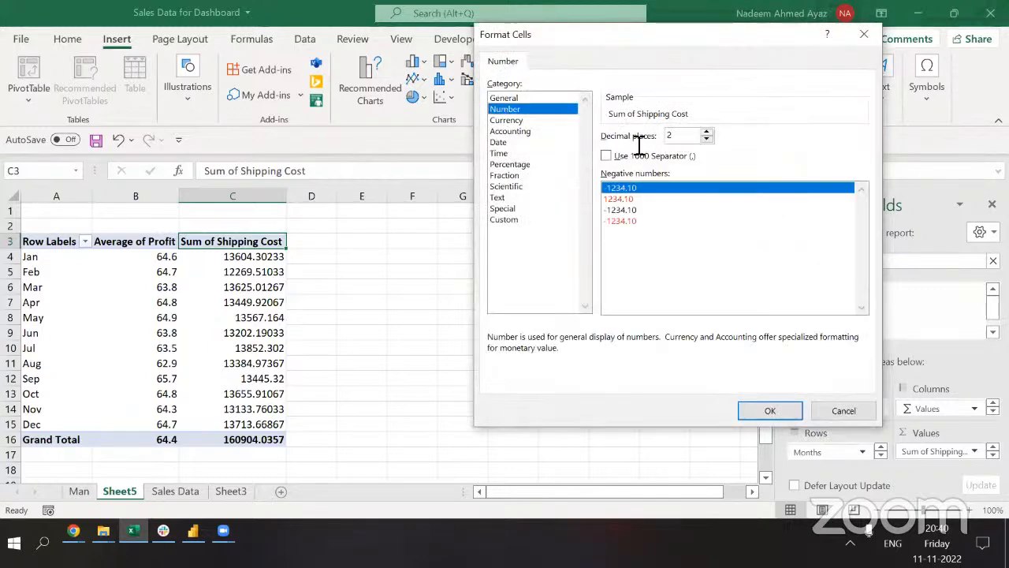
{"action": "key", "text": "BackSpace"}
{"action": "type", "text": "1"}
{"action": "left_click", "coordinate": [770, 410]}
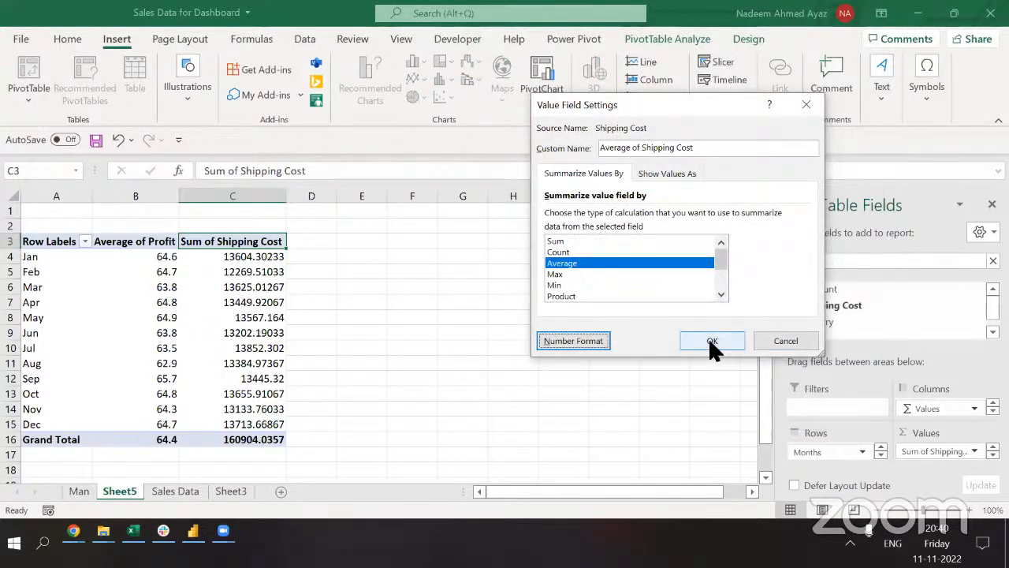
{"action": "left_click", "coordinate": [712, 344]}
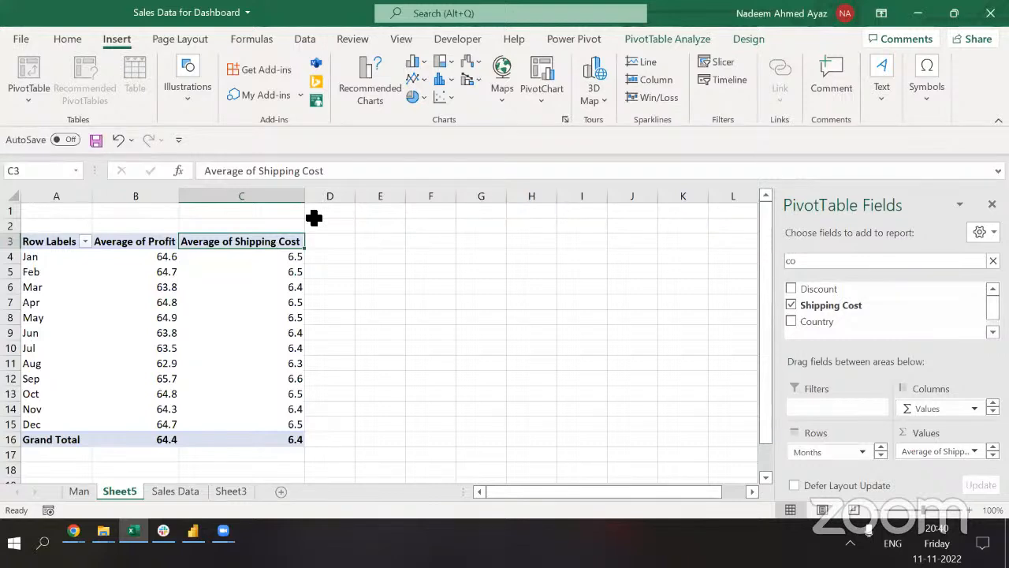
Compare the Man sheet's Cost per Order with Sheet5's average shipping costs and view the Shipping Cost field's settings without editing them.
{"action": "left_click", "coordinate": [74, 487]}
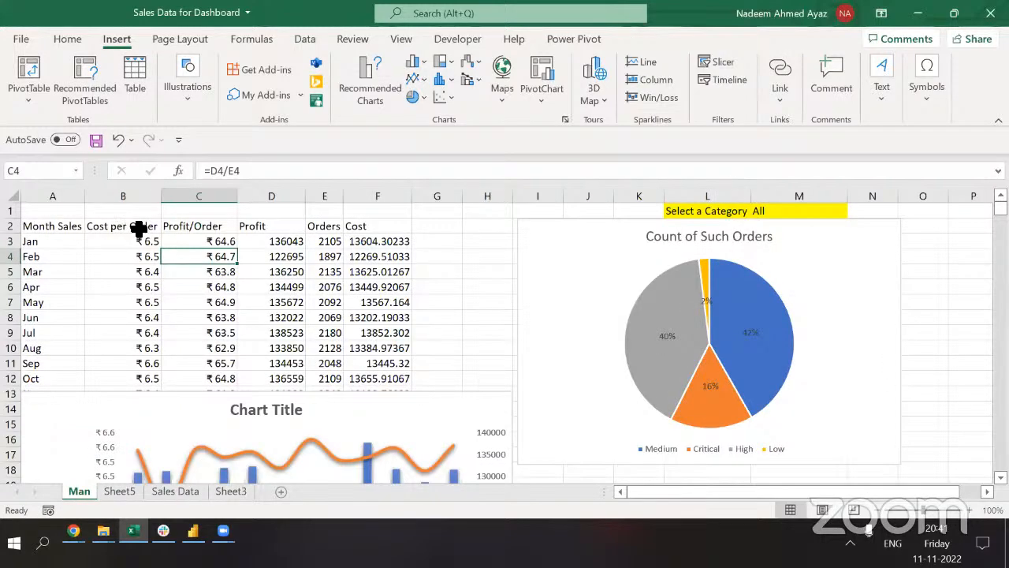
{"action": "left_click", "coordinate": [128, 492]}
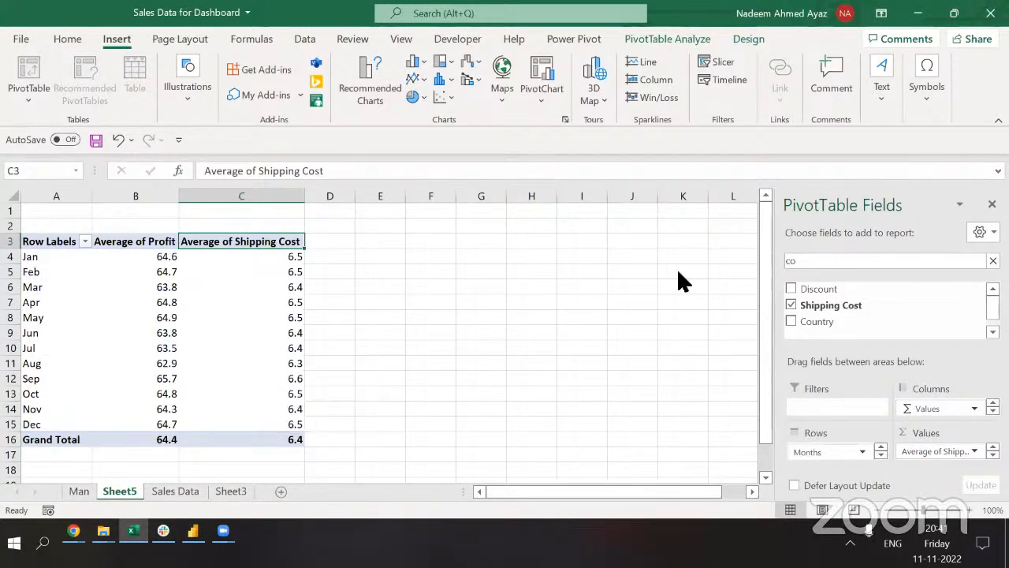
{"action": "left_click", "coordinate": [934, 454]}
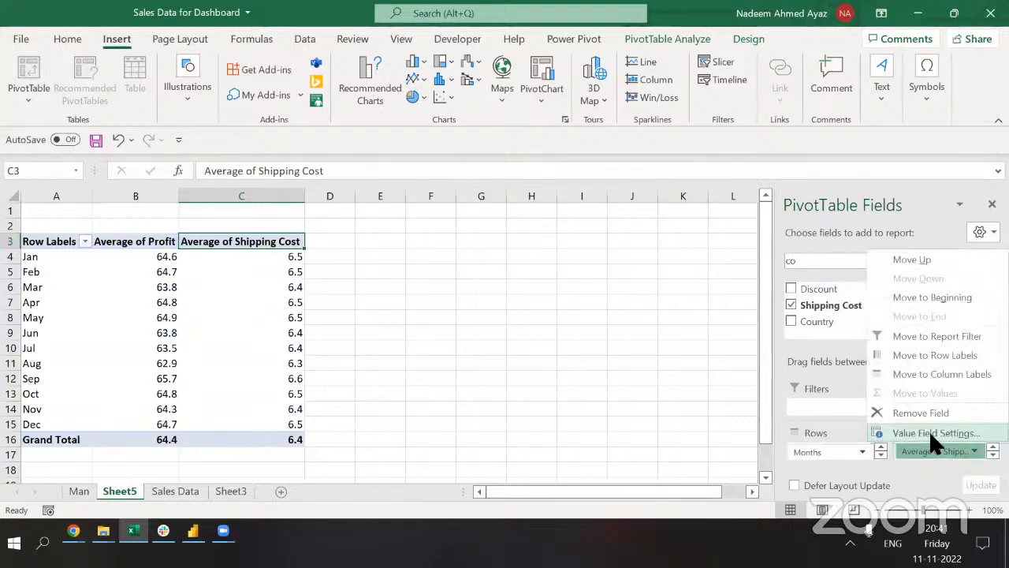
{"action": "left_click", "coordinate": [931, 435]}
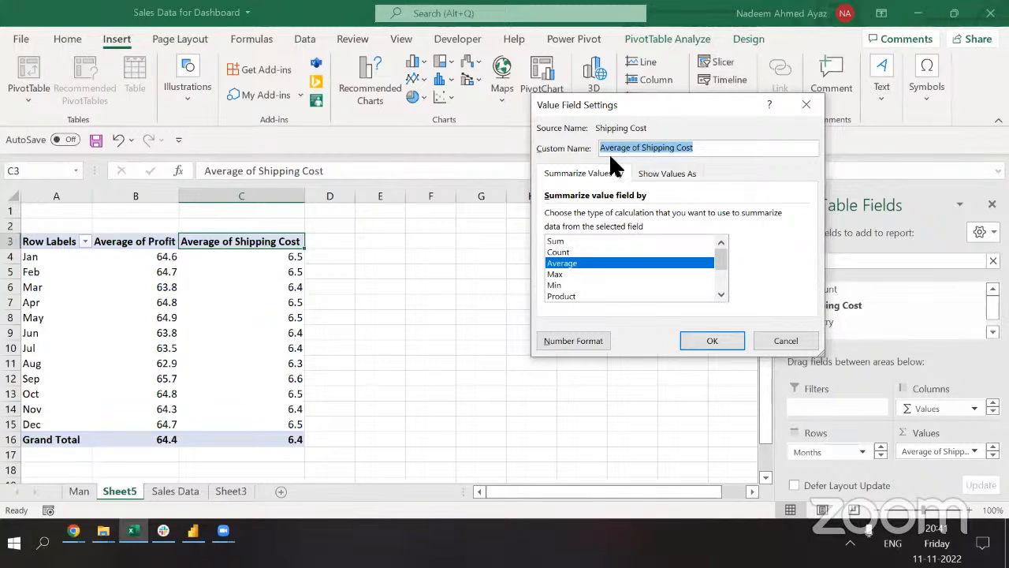
{"action": "key", "text": "Escape"}
On the Sales Data sheet, go to the Sales header in column G and select its data down to the last row.
{"action": "key", "text": "ctrl+Page_Down"}
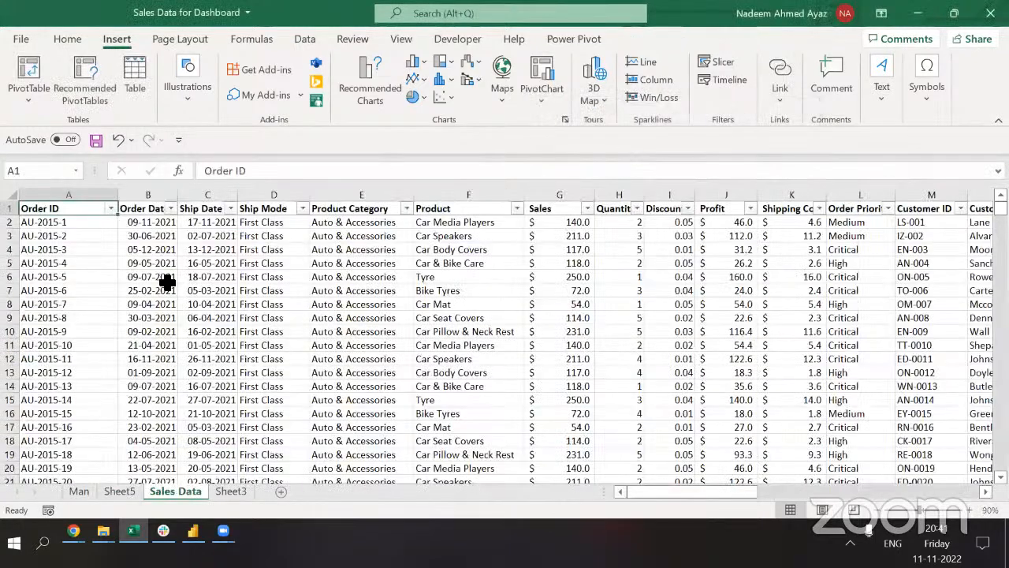
{"action": "left_click", "coordinate": [273, 294]}
{"action": "key", "text": "ctrl+Up"}
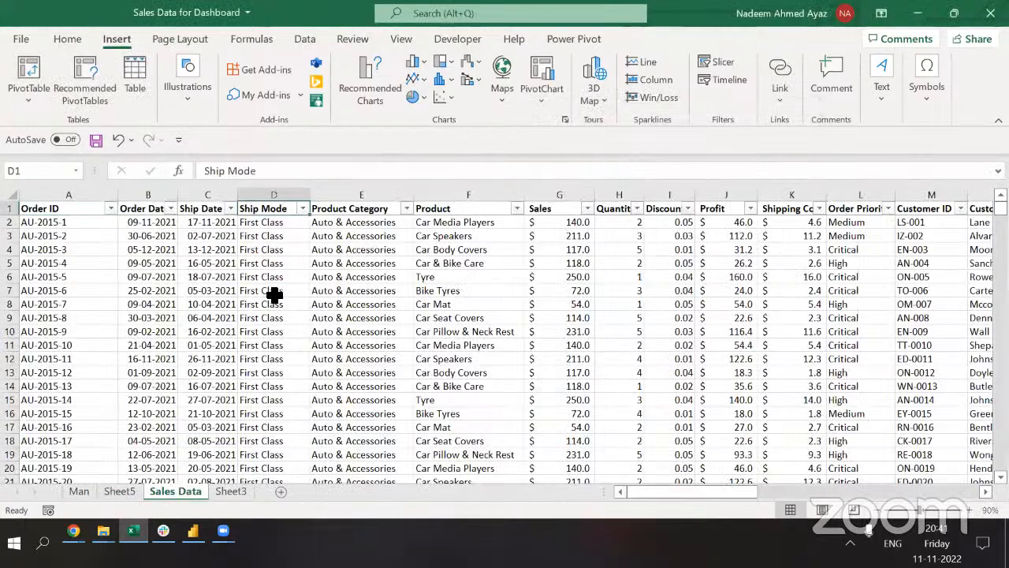
{"action": "key", "text": "Right"}
{"action": "key", "text": "Right"}
{"action": "key", "text": "Right"}
{"action": "key", "text": "Right"}
{"action": "key", "text": "Left"}
{"action": "key", "text": "ctrl+shift+Down"}
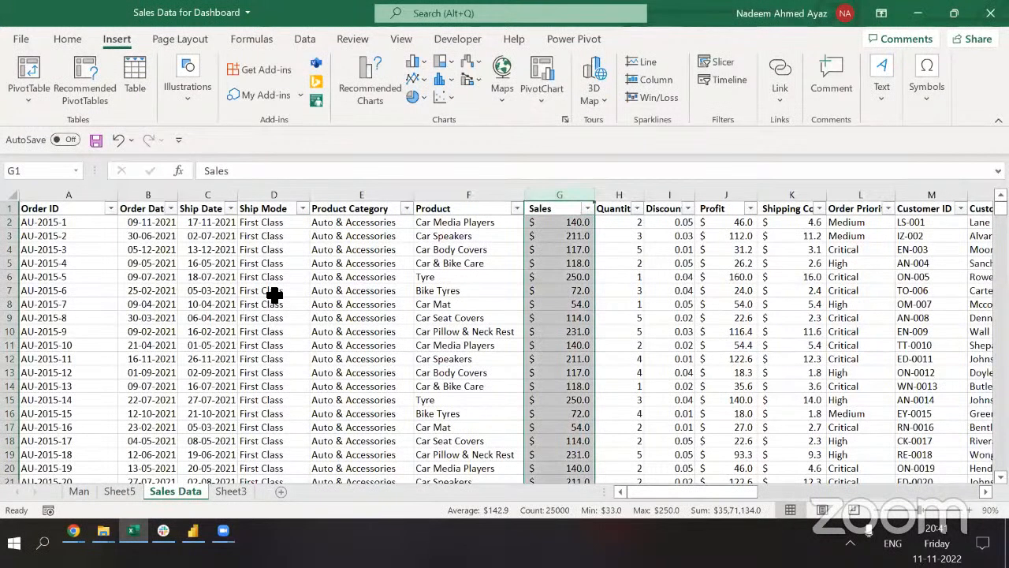
Examine the final Sales Data records and the rows beneath them, and return to the Sales header in G1.
{"action": "key", "text": "ctrl+Down"}
{"action": "key", "text": "Down"}
{"action": "key", "text": "Down"}
{"action": "key", "text": "Down"}
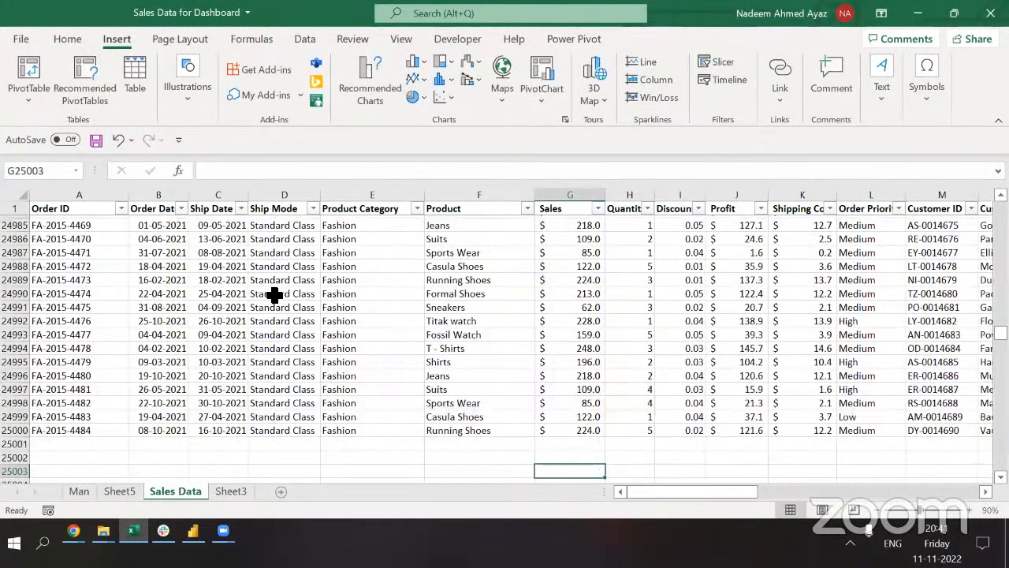
{"action": "key", "text": "Up"}
{"action": "key", "text": "Up"}
{"action": "key", "text": "shift+space"}
{"action": "key", "text": "ctrl+Up"}
{"action": "key", "text": "ctrl+Up"}
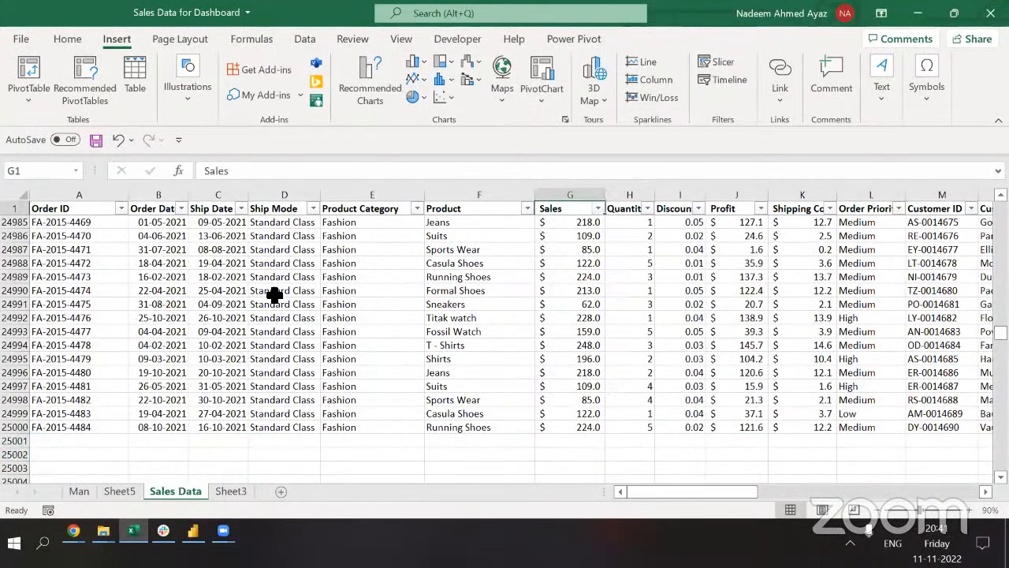
Insert an empty column before the Sales column on the Sales Data sheet.
{"action": "key", "text": "Down"}
{"action": "key", "text": "Up"}
{"action": "key", "text": "ctrl+space"}
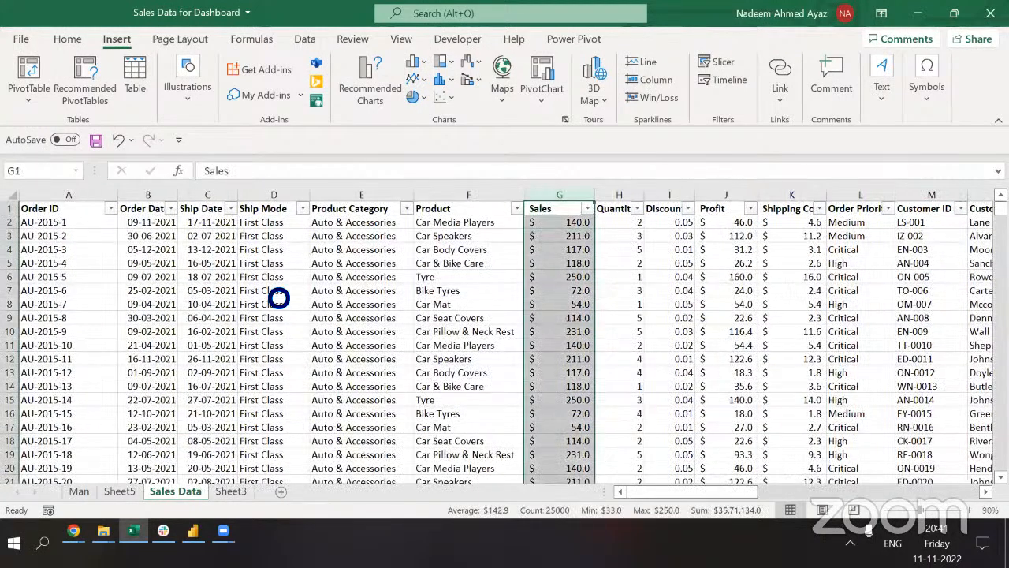
{"action": "key", "text": "ctrl+shift+plus"}
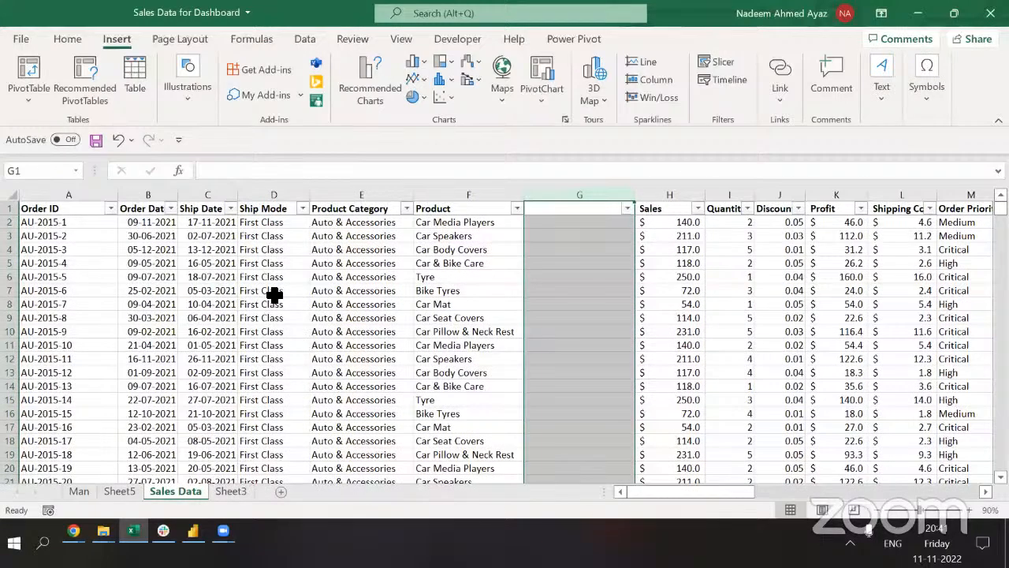
{"action": "key", "text": "Left"}
{"action": "key", "text": "Right"}
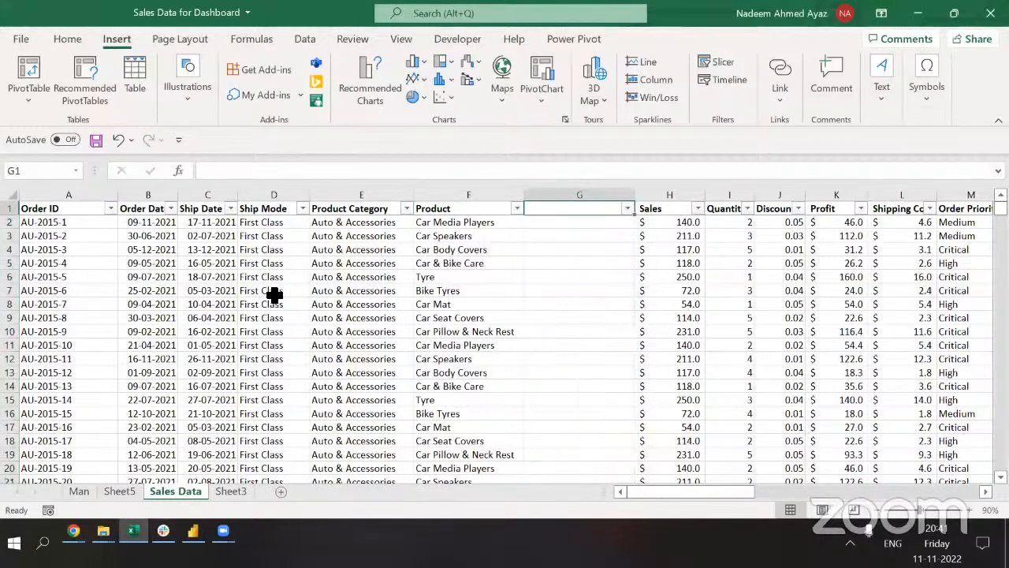
Check the headers to both sides of the blank column and undo its insertion.
{"action": "key", "text": "Right"}
{"action": "key", "text": "ctrl+Right"}
{"action": "key", "text": "ctrl+Left"}
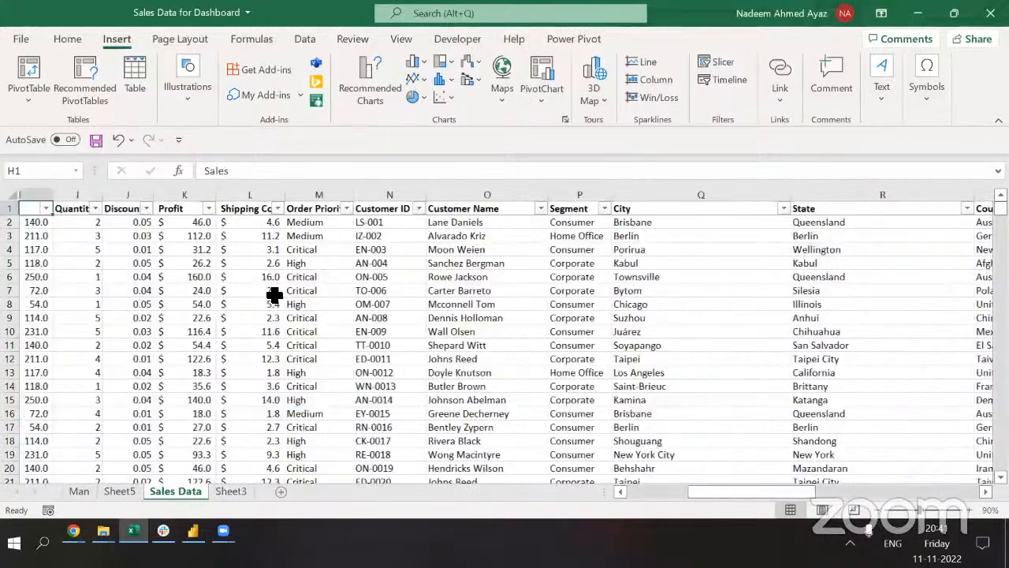
{"action": "key", "text": "ctrl+Left"}
{"action": "key", "text": "Right"}
{"action": "key", "text": "ctrl+space"}
{"action": "key", "text": "ctrl+minus"}
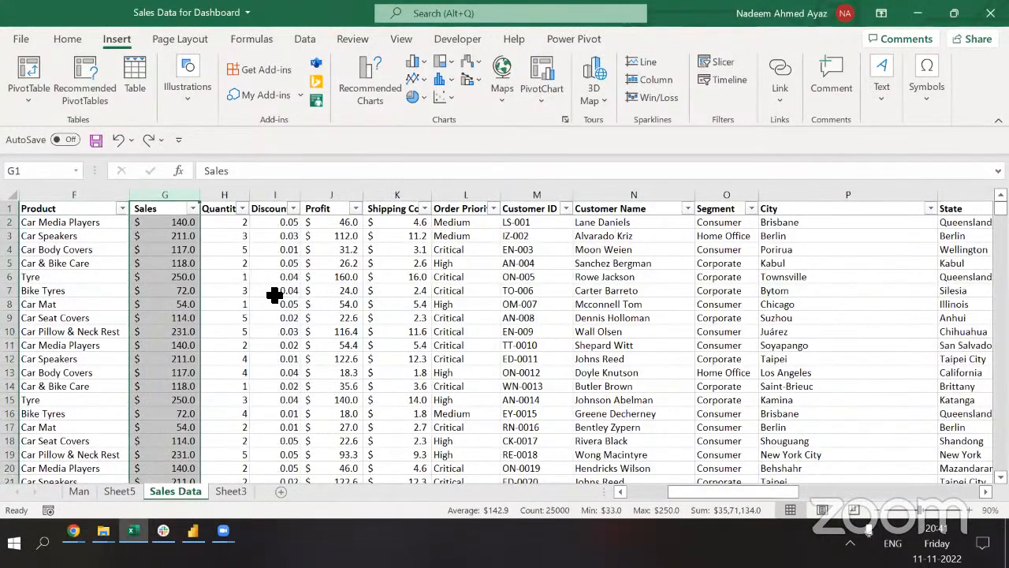
Clear the Sales header in G1 and remove the filters from the header row.
{"action": "key", "text": "BackSpace"}
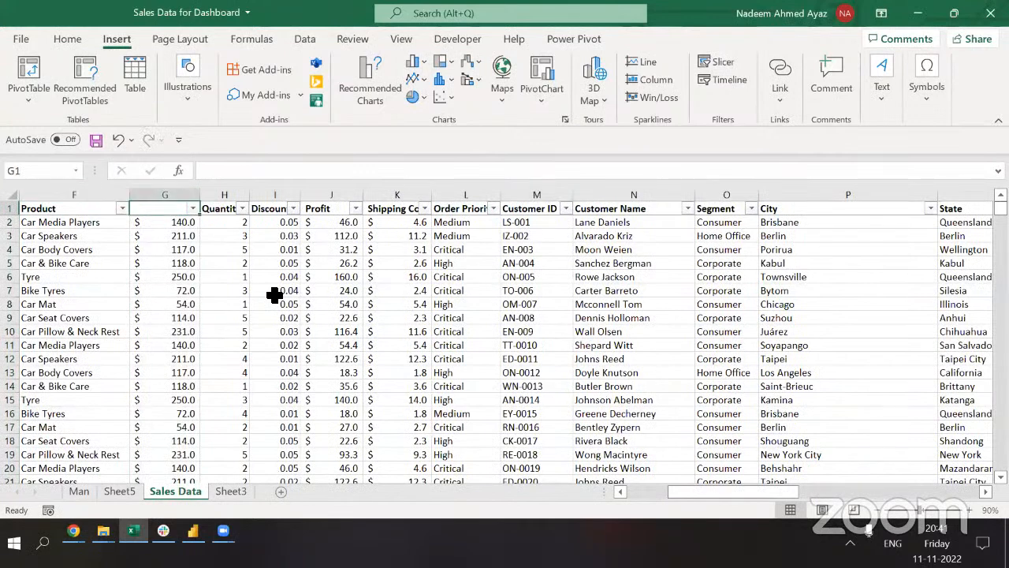
{"action": "key", "text": "ctrl+shift+l"}
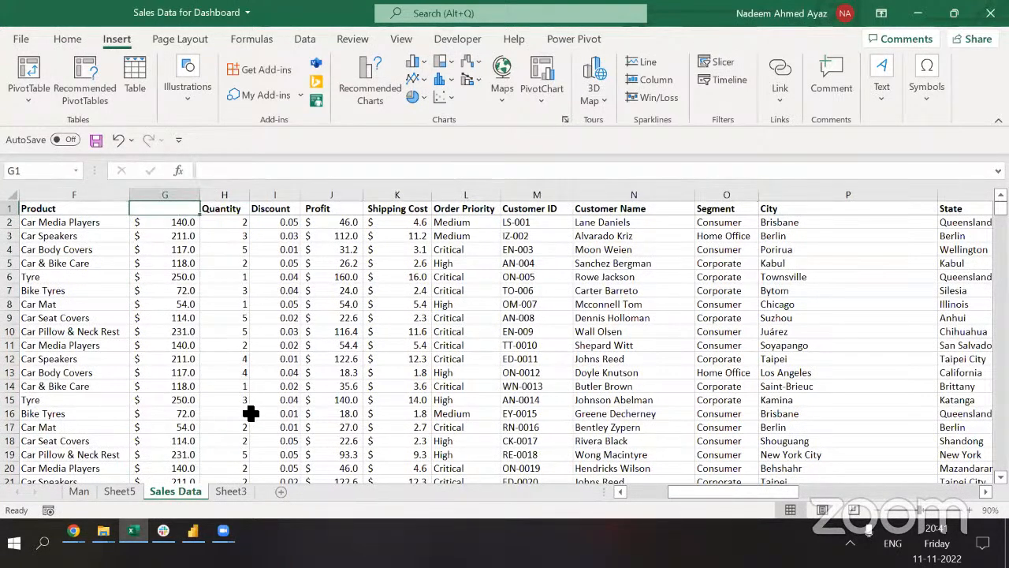
Try to build a PivotTable on a new worksheet from 'Sales Data'!A1:U25000 while G1 is blank, and look through its field list.
{"action": "key", "text": "Left"}
{"action": "key", "text": "ctrl+Left"}
{"action": "key", "text": "ctrl+shift+End"}
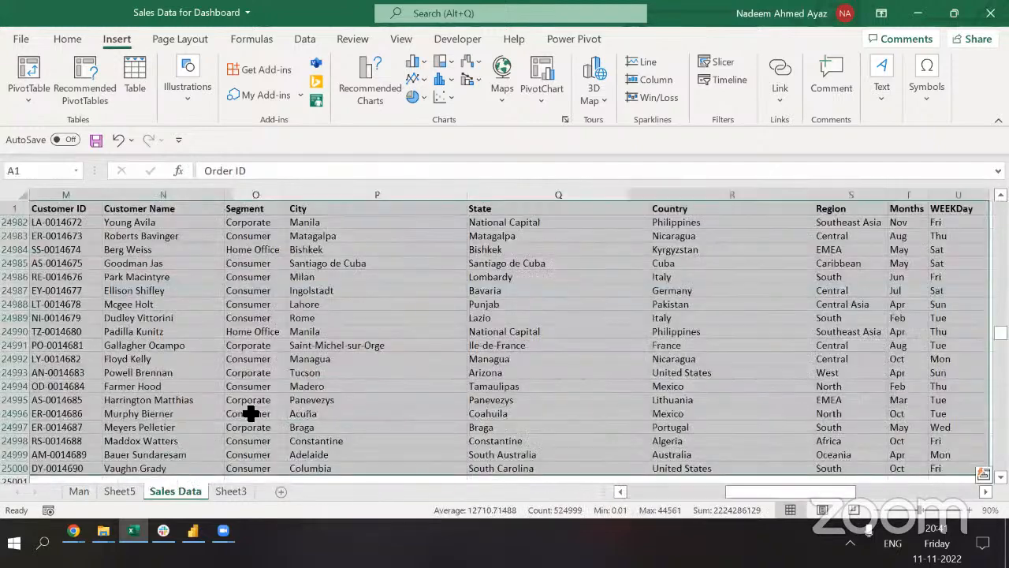
{"action": "left_click", "coordinate": [23, 63]}
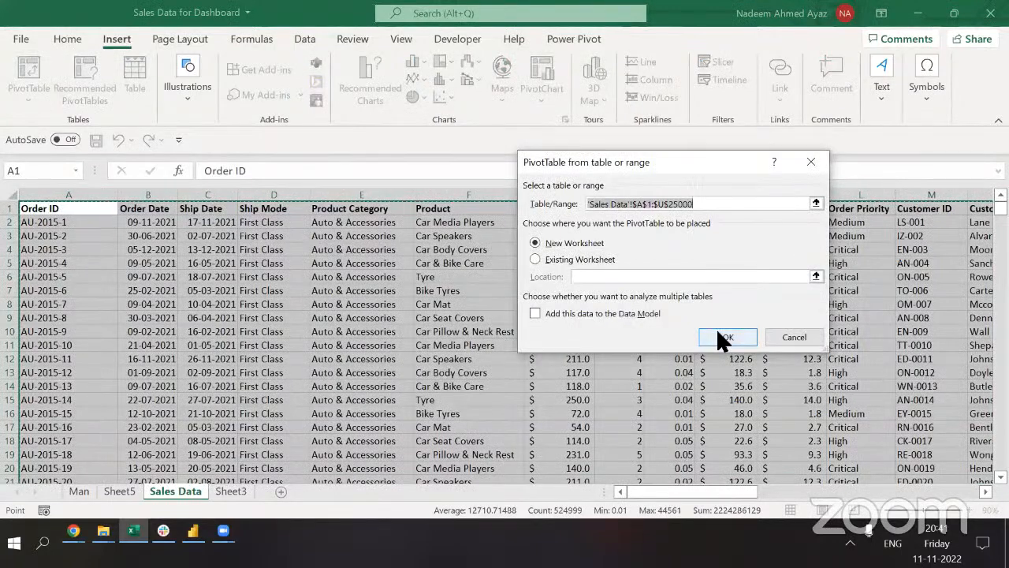
{"action": "left_click", "coordinate": [720, 334]}
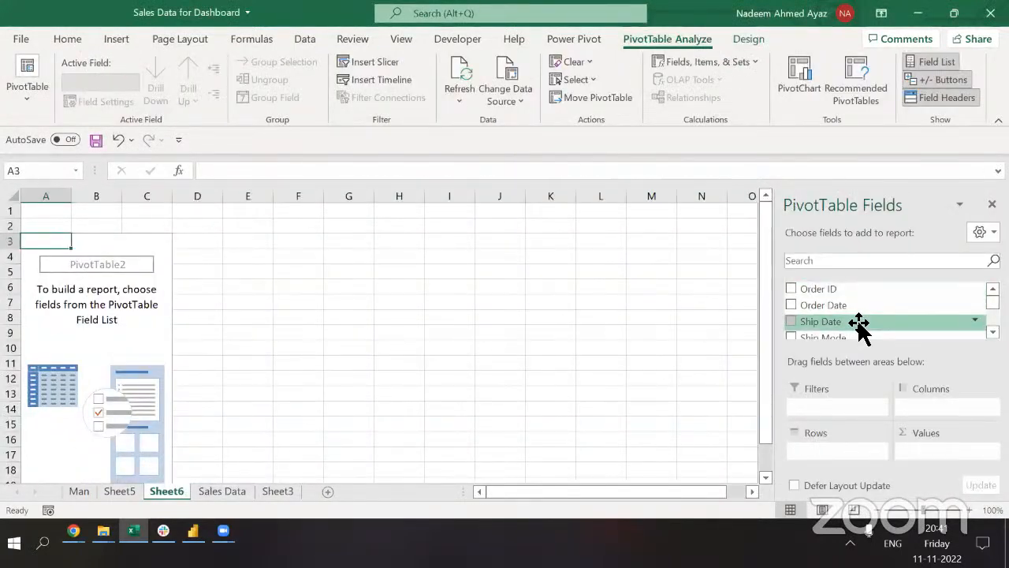
{"action": "scroll", "coordinate": [883, 311], "scroll_direction": "down", "scroll_amount": 3}
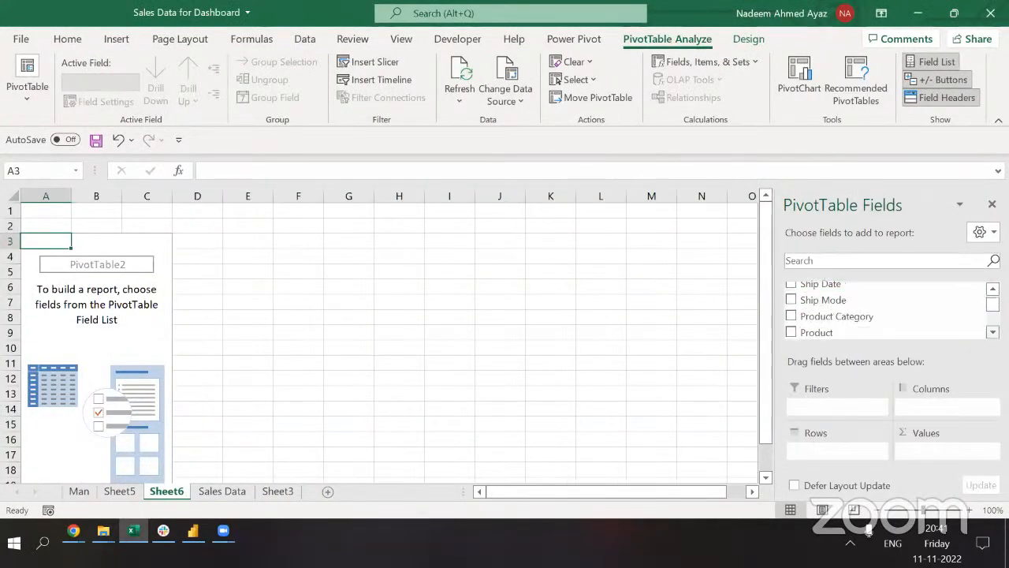
{"action": "scroll", "coordinate": [883, 312], "scroll_direction": "down", "scroll_amount": 2}
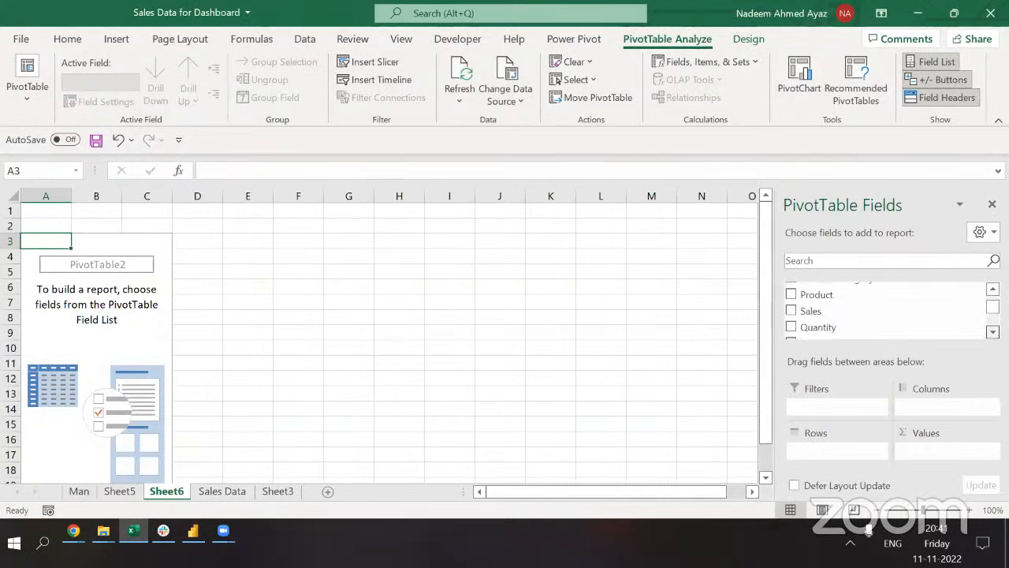
{"action": "scroll", "coordinate": [876, 312], "scroll_direction": "down", "scroll_amount": 1}
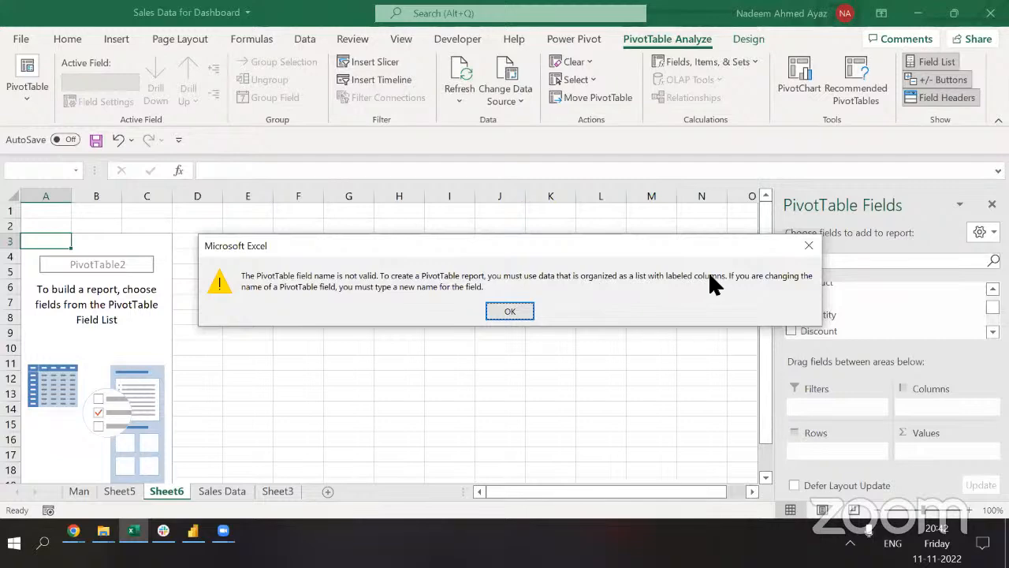
{"action": "left_click", "coordinate": [808, 247]}
Check the blank G1 header on the Sales Data sheet and delete the new PivotTable worksheet Sheet6.
{"action": "left_click", "coordinate": [223, 492]}
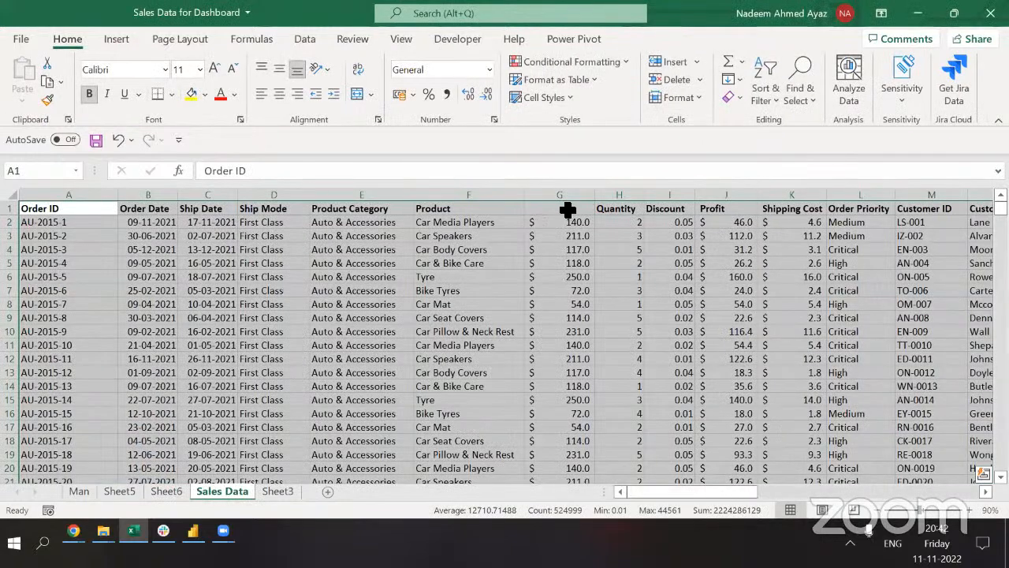
{"action": "left_click", "coordinate": [564, 209]}
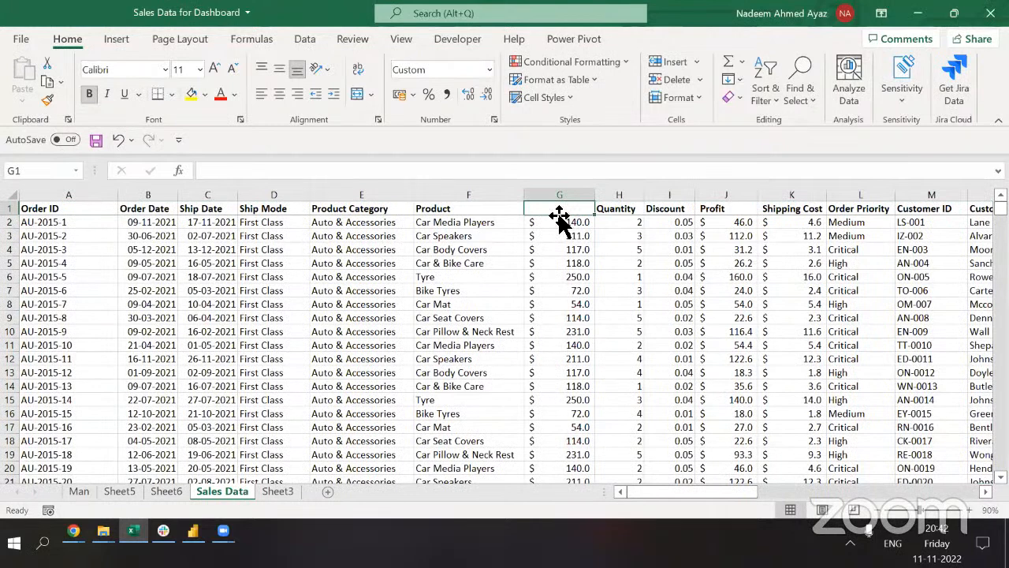
{"action": "key", "text": "ctrl+Page_Up"}
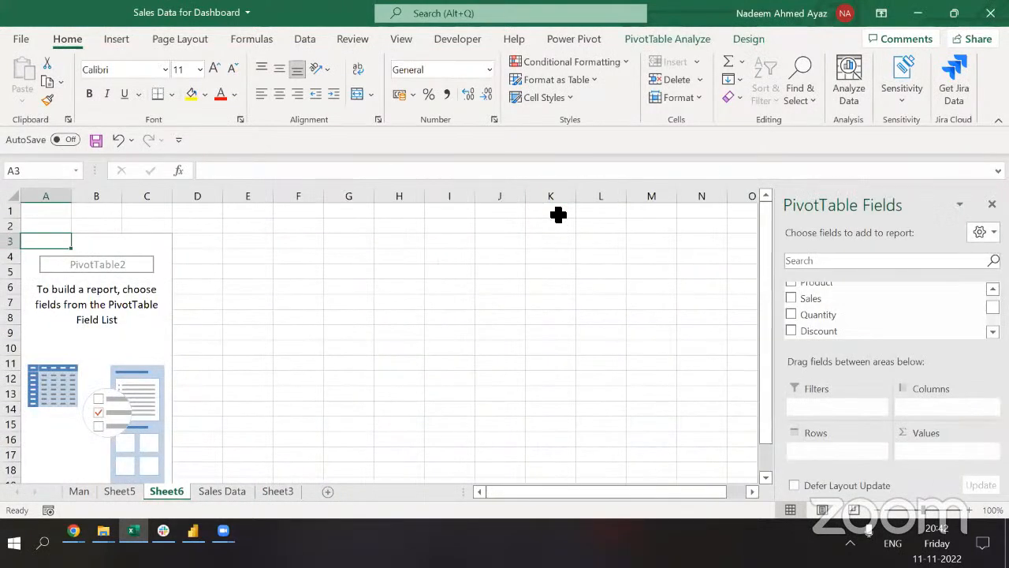
{"action": "key", "text": "alt+h"}
{"action": "key", "text": "d"}
{"action": "key", "text": "s"}
{"action": "key", "text": "Return"}
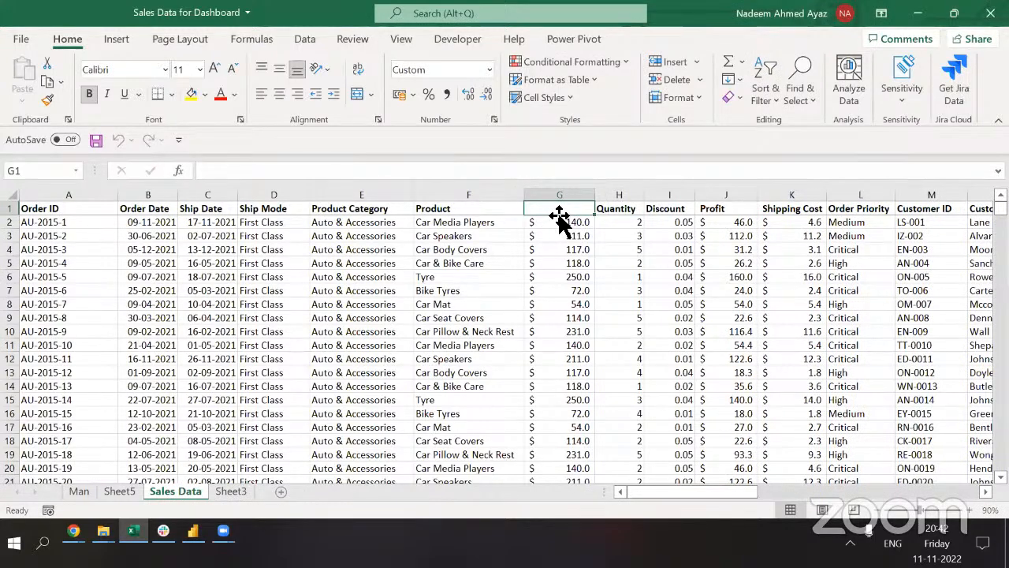
Examine column G of the Sales Data down to its last record and the sheet's last row, and select the whole column.
{"action": "key", "text": "Down"}
{"action": "key", "text": "ctrl+Down"}
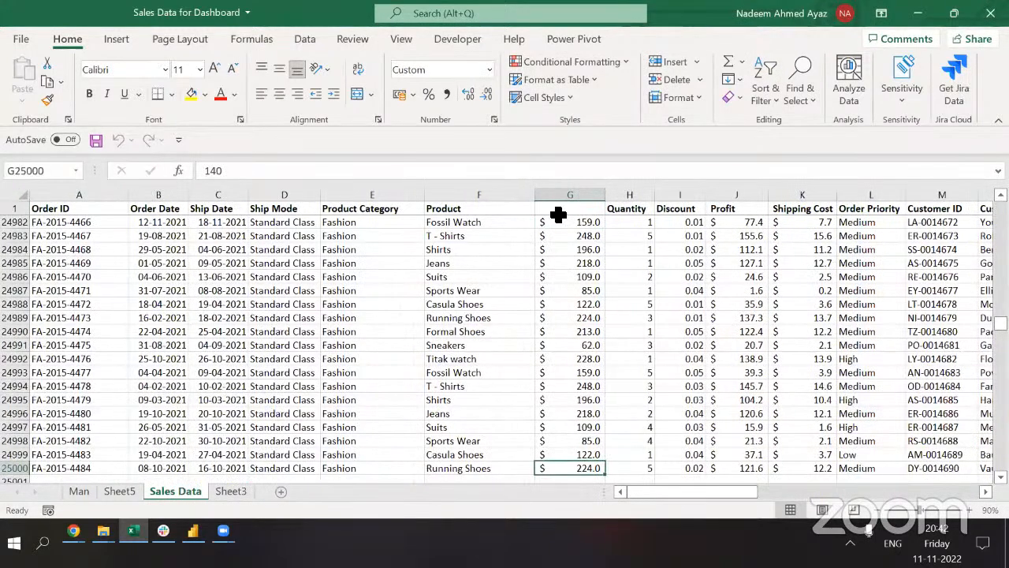
{"action": "key", "text": "ctrl+Down"}
{"action": "key", "text": "shift+space"}
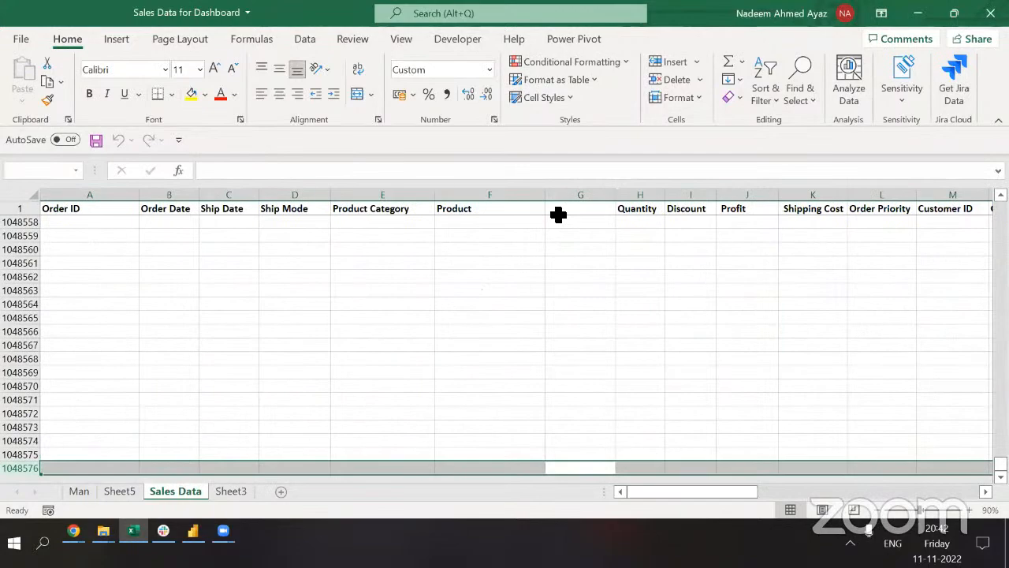
{"action": "key", "text": "ctrl+Up"}
{"action": "key", "text": "ctrl+Up"}
{"action": "key", "text": "ctrl+Up"}
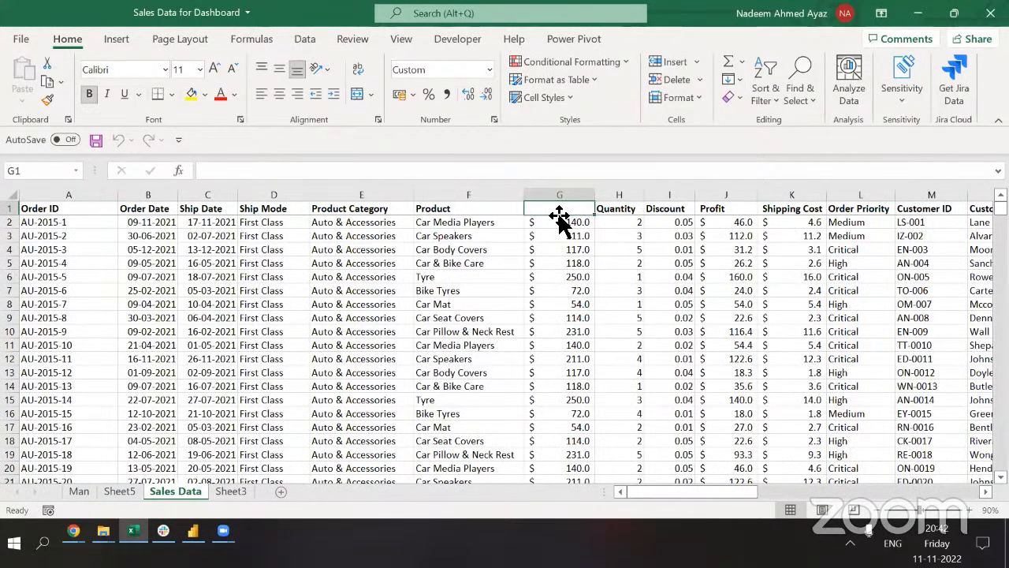
{"action": "key", "text": "ctrl+shift+Down"}
{"action": "key", "text": "ctrl+shift+Down"}
{"action": "key", "text": "Right"}
{"action": "key", "text": "Left"}
{"action": "key", "text": "shift+space"}
{"action": "key", "text": "Left"}
{"action": "key", "text": "Right"}
{"action": "key", "text": "ctrl+space"}
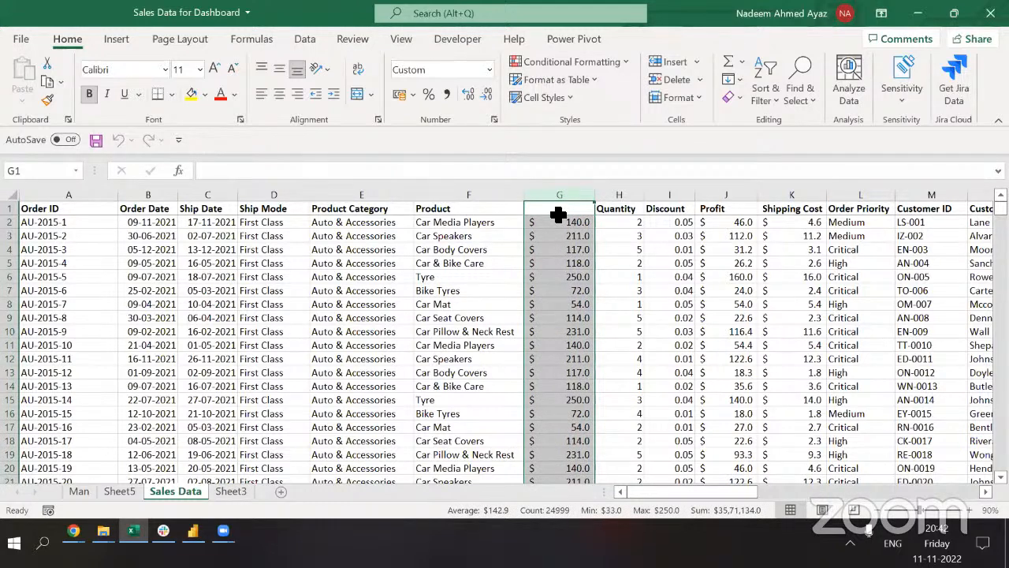
Enter SALES as the header in cell G1.
{"action": "left_click", "coordinate": [559, 213]}
{"action": "type", "text": "SL"}
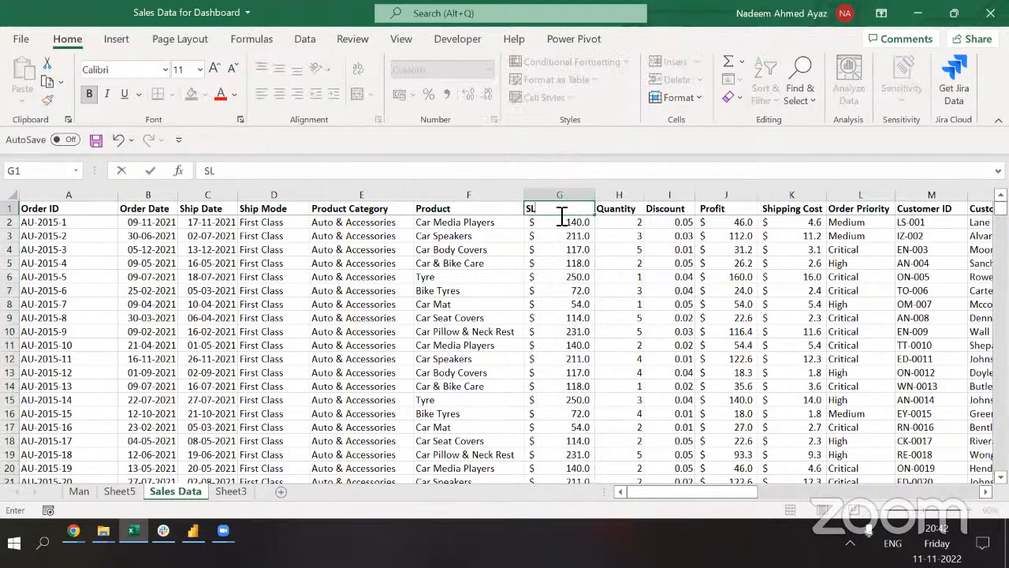
{"action": "key", "text": "BackSpace"}
{"action": "type", "text": "ALES"}
{"action": "key", "text": "Return"}
{"action": "left_click", "coordinate": [559, 212]}
View the name of the shipping cost value field in C3 of Sheet5 without changing it.
{"action": "key", "text": "ctrl+Page_Up"}
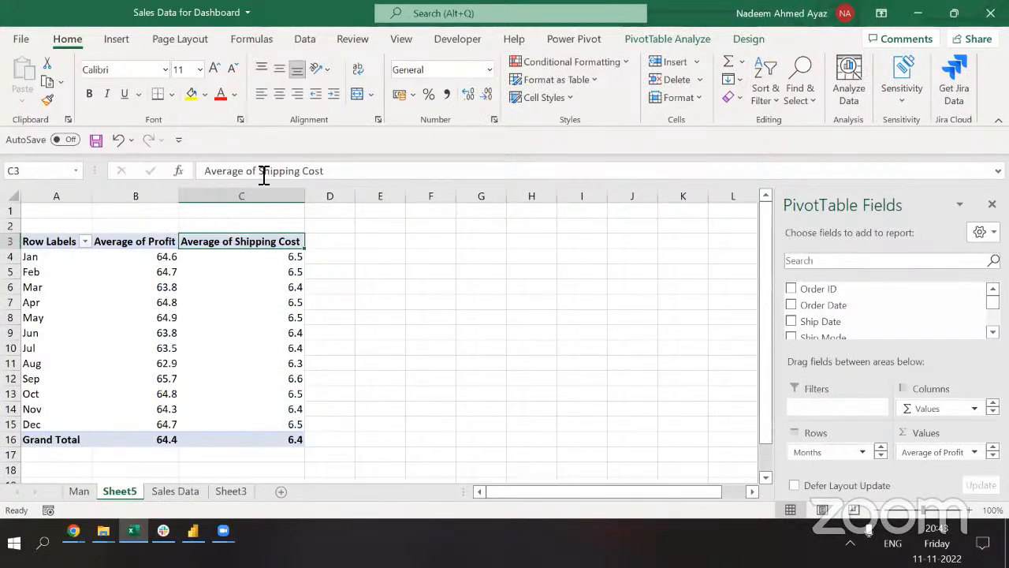
{"action": "left_click_drag", "start_coordinate": [261, 171], "coordinate": [104, 170]}
{"action": "key", "text": "Escape"}
Copy the Shipping Cost header text from K1 on the Sales Data sheet.
{"action": "key", "text": "ctrl+Page_Down"}
{"action": "key", "text": "Left"}
{"action": "key", "text": "Left"}
{"action": "key", "text": "Left"}
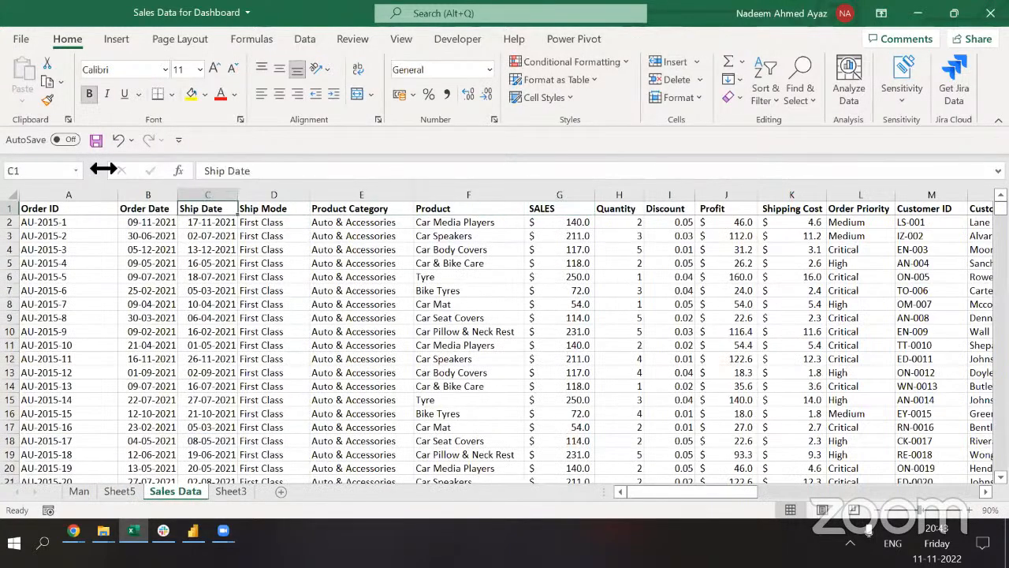
{"action": "key", "text": "Right"}
{"action": "key", "text": "Right"}
{"action": "key", "text": "Right"}
{"action": "key", "text": "Right"}
{"action": "key", "text": "Right"}
{"action": "key", "text": "Right"}
{"action": "key", "text": "Right"}
{"action": "key", "text": "Right"}
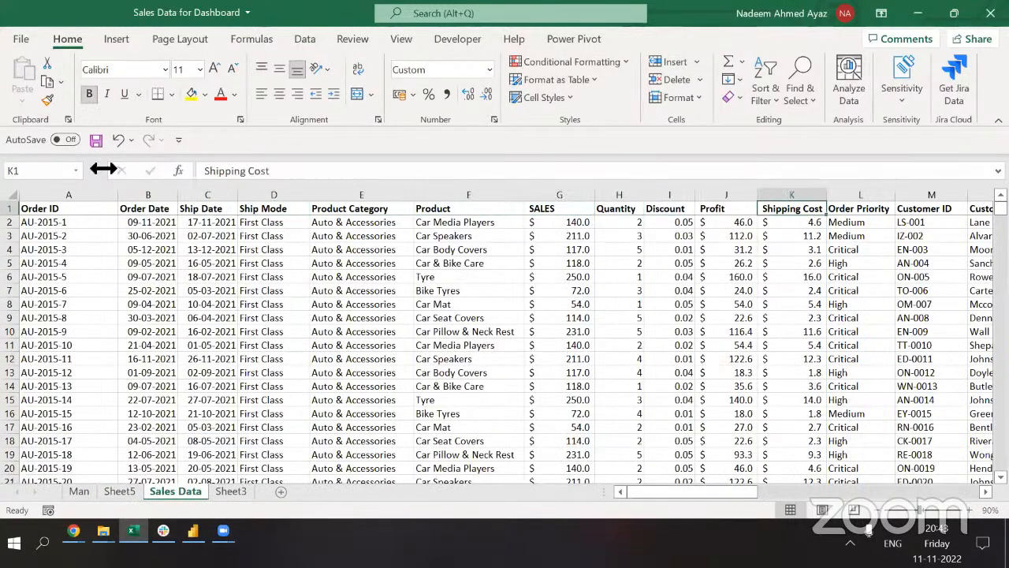
{"action": "key", "text": "F2"}
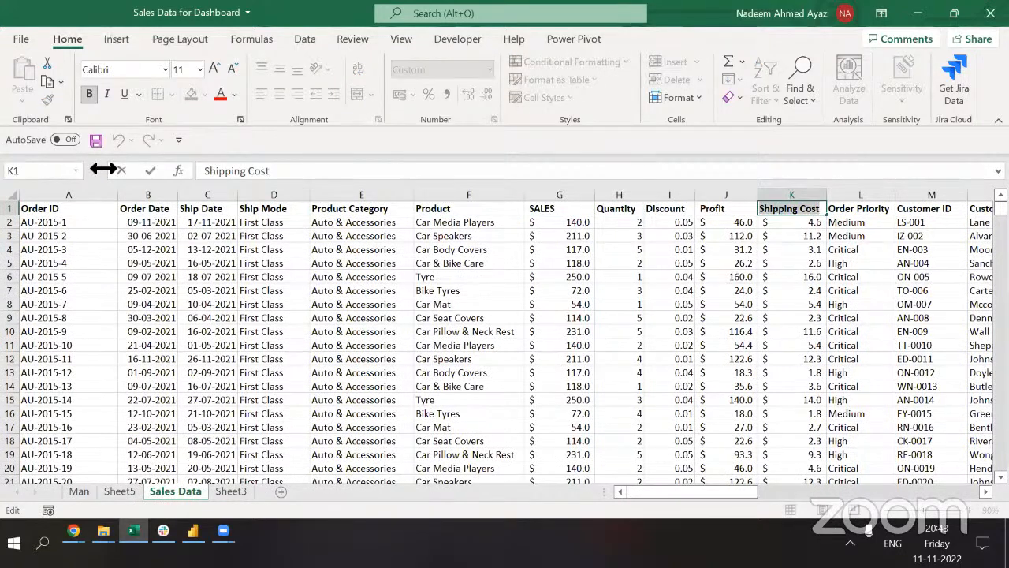
{"action": "key", "text": "ctrl+c"}
{"action": "key", "text": "Escape"}
Try to rename the Average of Shipping Cost header in C3 of Sheet5 to Shipping Cost.
{"action": "key", "text": "ctrl+Page_Up"}
{"action": "key", "text": "F2"}
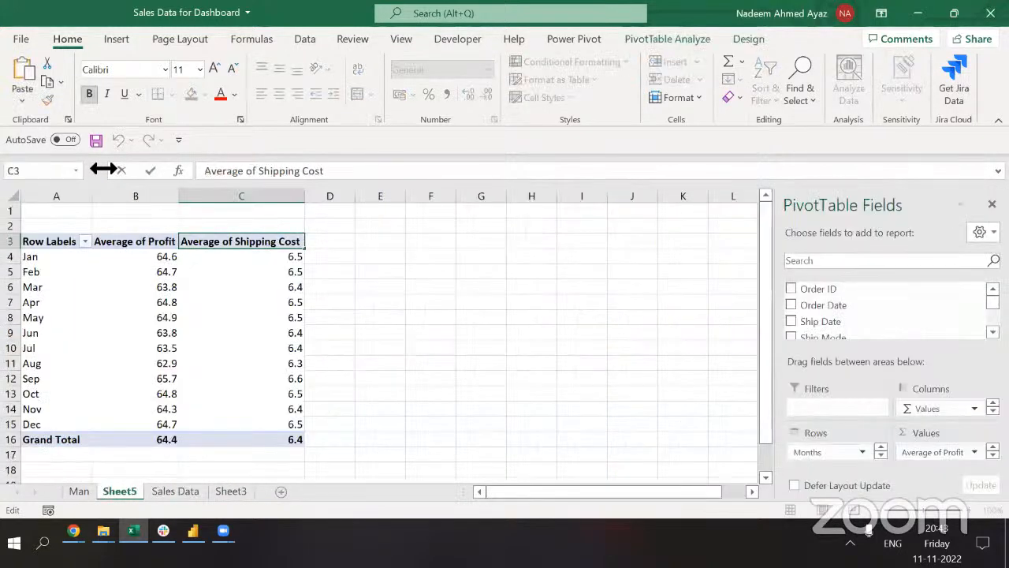
{"action": "key", "text": "Escape"}
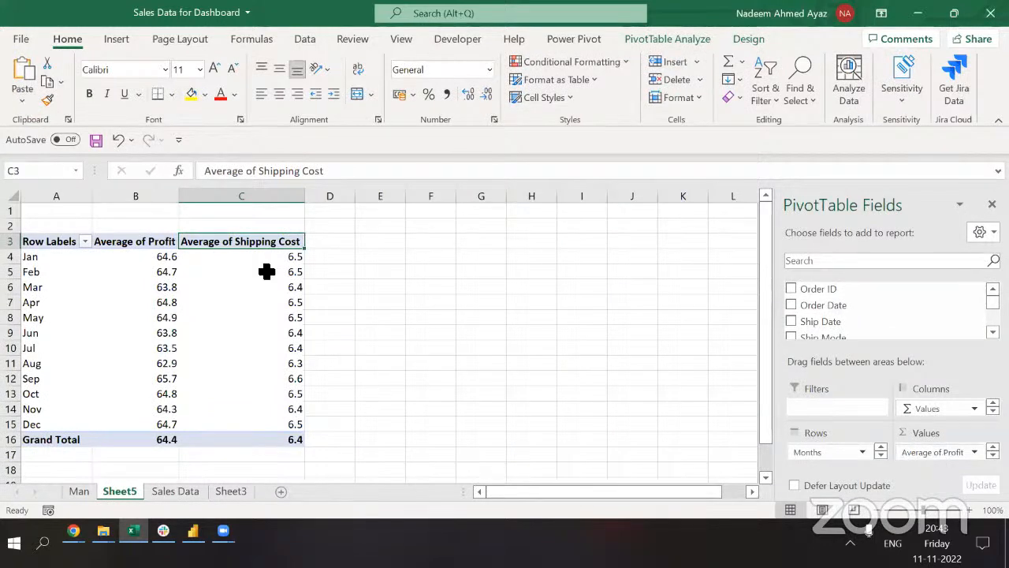
{"action": "key", "text": "F2"}
{"action": "key", "text": "Home"}
{"action": "key", "text": "ctrl+shift+Right"}
{"action": "key", "text": "ctrl+shift+Right"}
{"action": "key", "text": "Delete"}
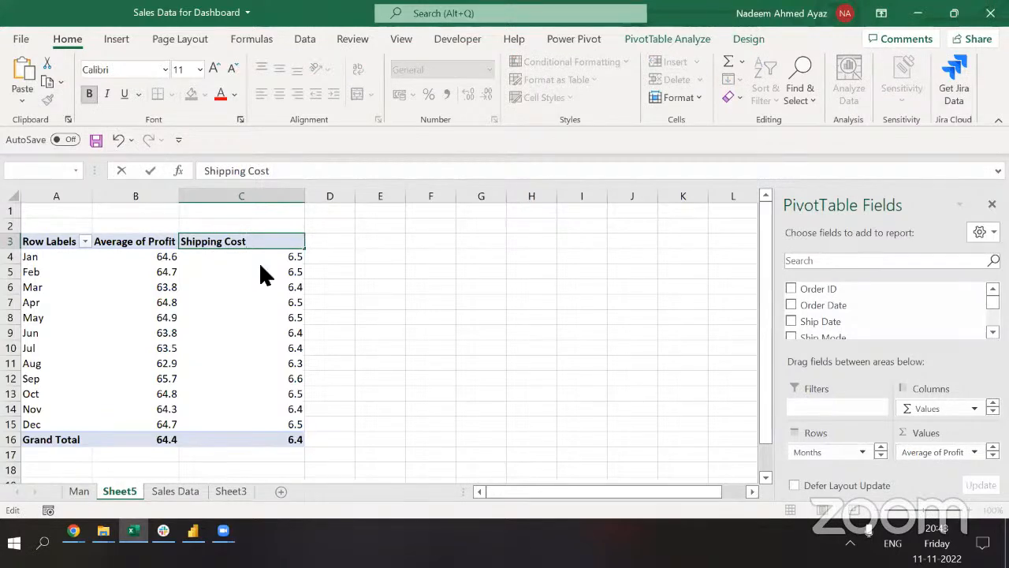
{"action": "key", "text": "Return"}
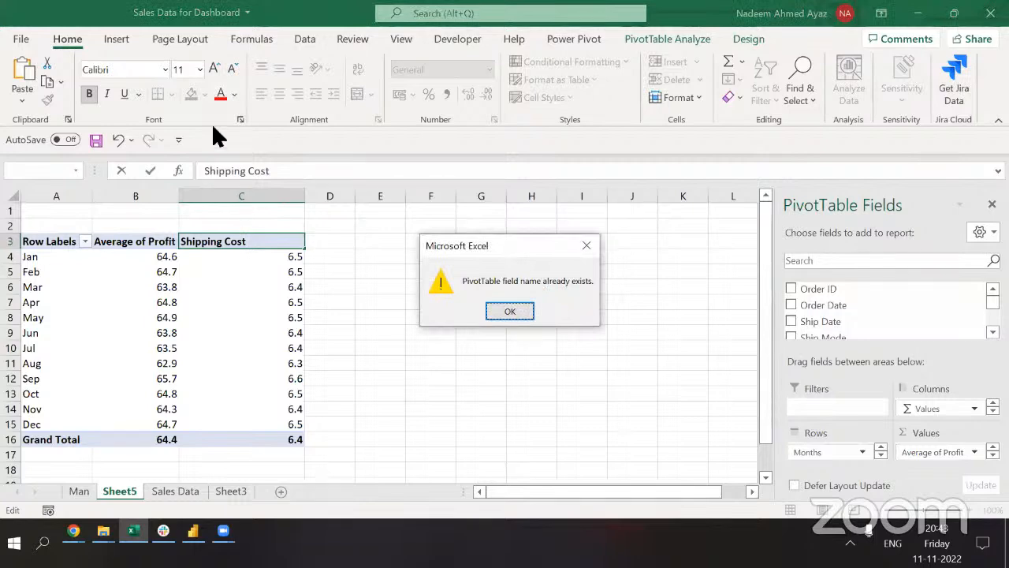
Close the message and rename the C3 header as Shipping Cost with a leading space.
{"action": "key", "text": "Return"}
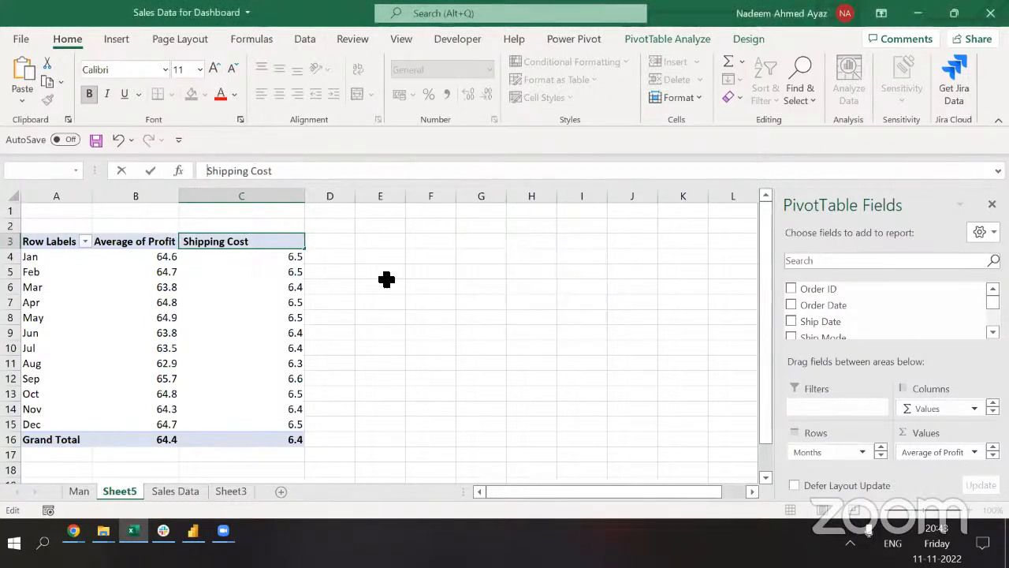
{"action": "key", "text": "Return"}
{"action": "key", "text": "Up"}
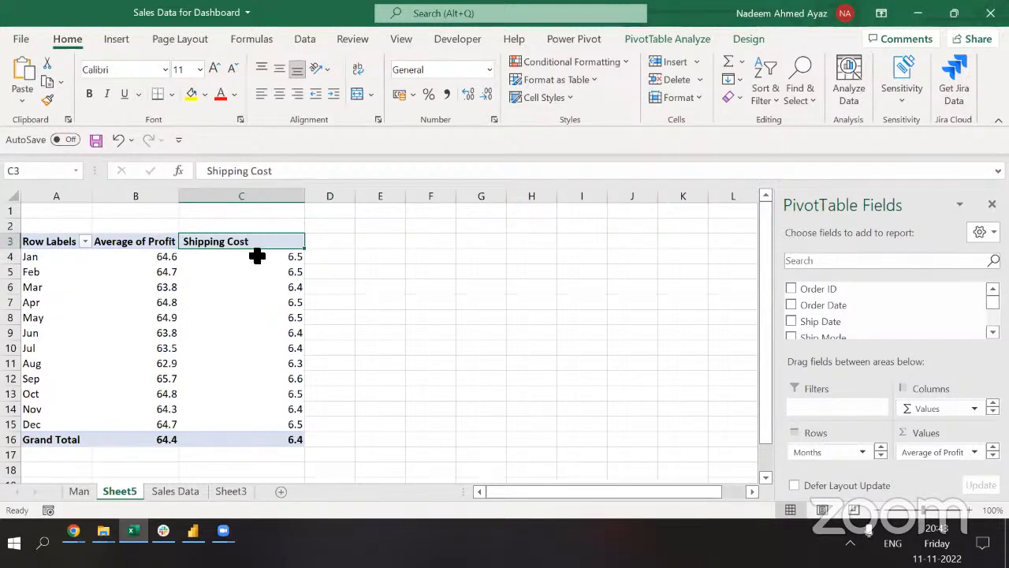
Rename the C3 value header as Shipping Cost Per Order, without the leading space.
{"action": "left_click", "coordinate": [211, 177]}
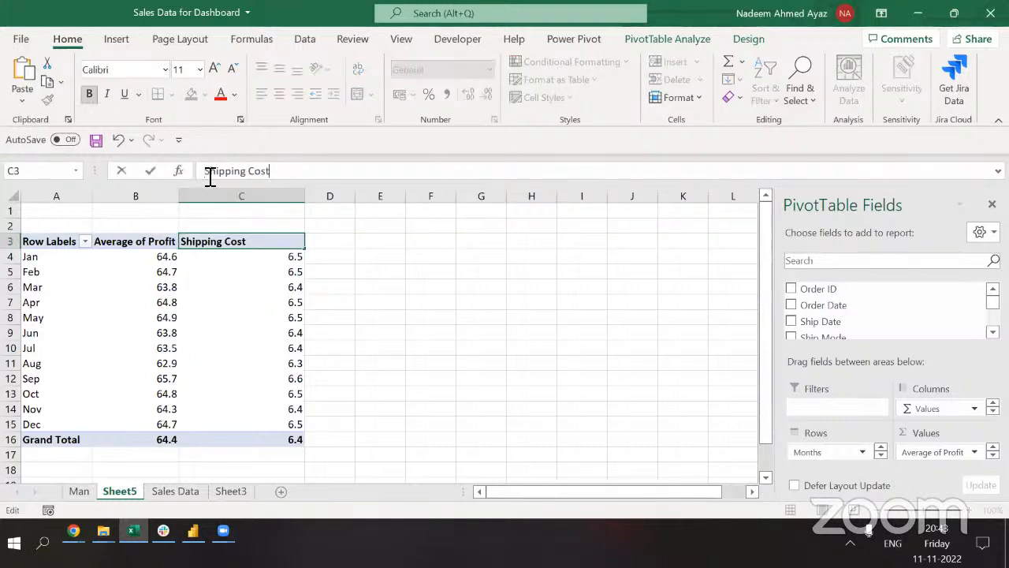
{"action": "key", "text": "ctrl+shift+Left"}
{"action": "type", "text": "P"}
{"action": "key", "text": "BackSpace"}
{"action": "type", "text": "Cost Per Order"}
{"action": "key", "text": "Return"}
{"action": "key", "text": "Up"}
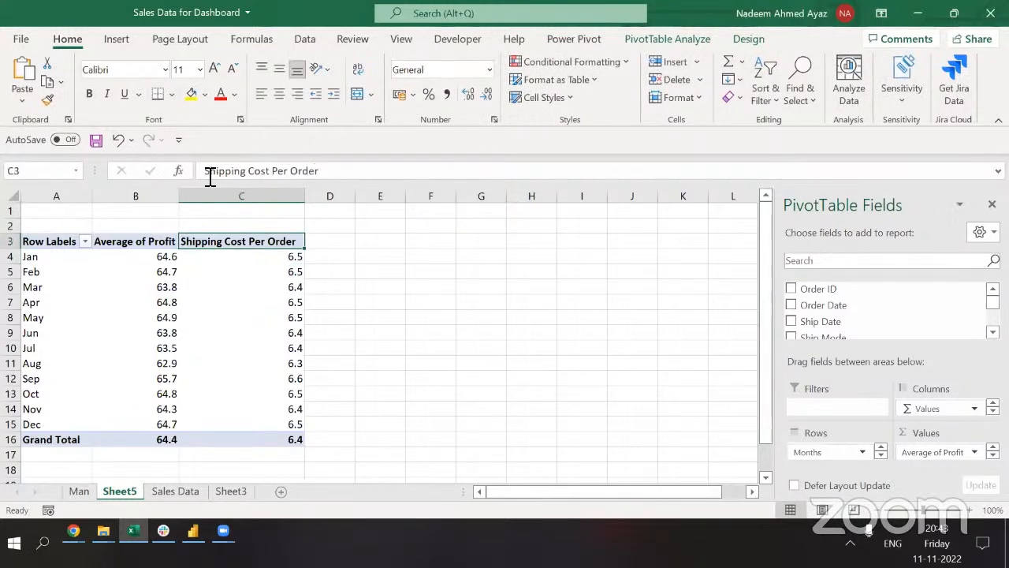
Rename the Average of Profit header in B3 of the PivotTable as Profit Per Order.
{"action": "key", "text": "Left"}
{"action": "type", "text": "Pro"}
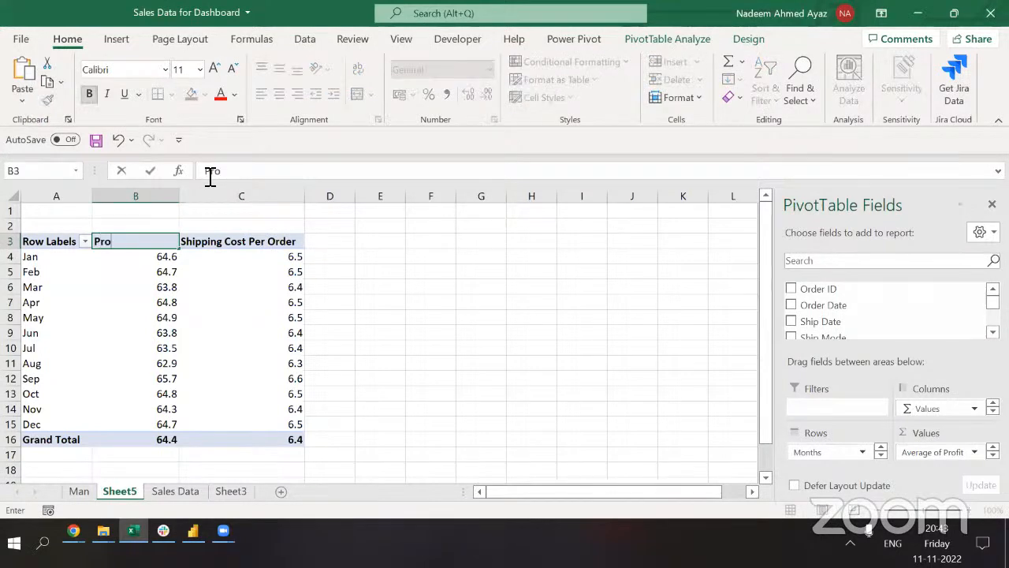
{"action": "type", "text": "fit Per Order"}
{"action": "key", "text": "Return"}
Rename the Row Labels header in A3 of the PivotTable as Month.
{"action": "key", "text": "Up"}
{"action": "key", "text": "Left"}
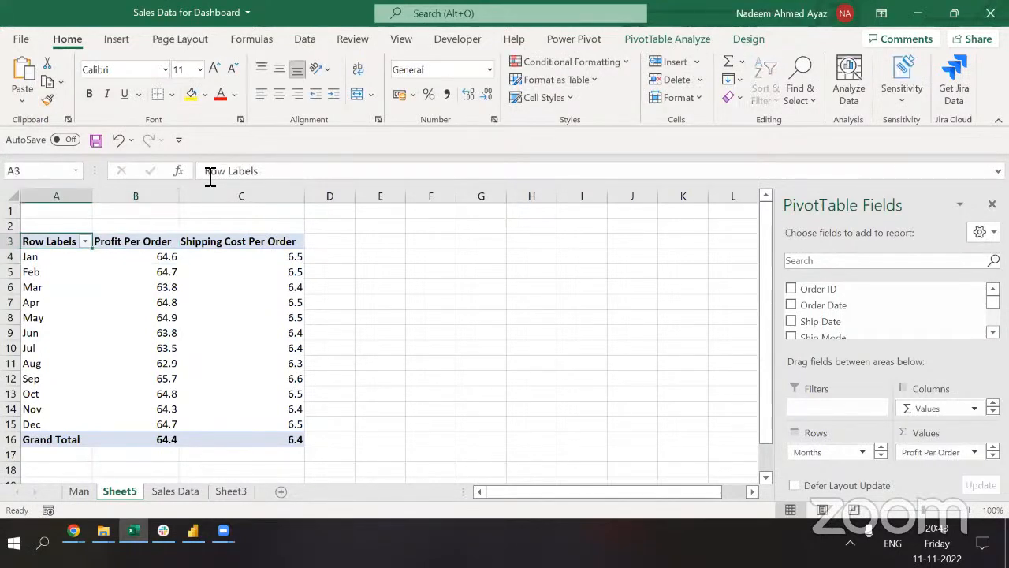
{"action": "type", "text": "Month"}
{"action": "key", "text": "Return"}
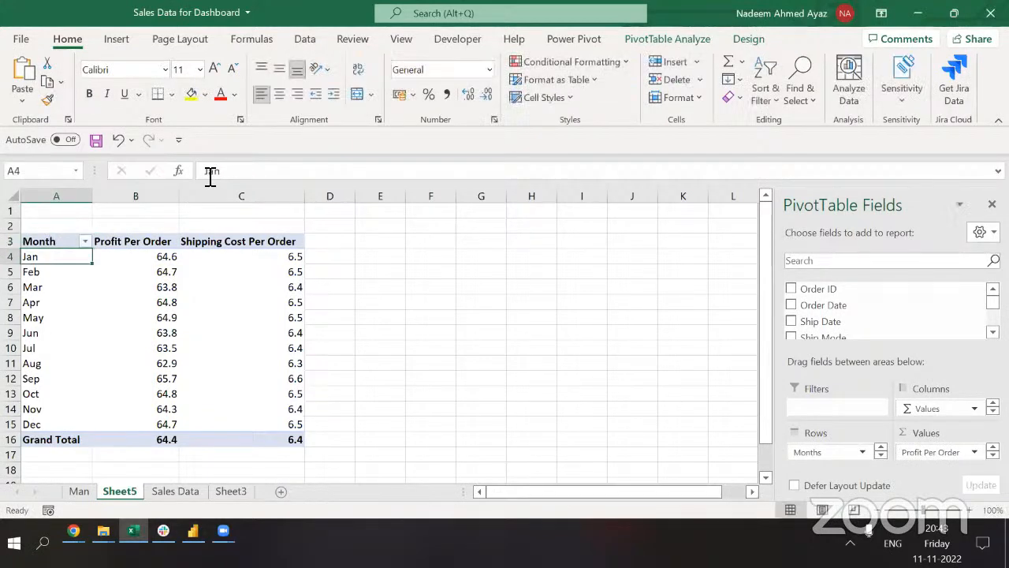
{"action": "key", "text": "ctrl+Down"}
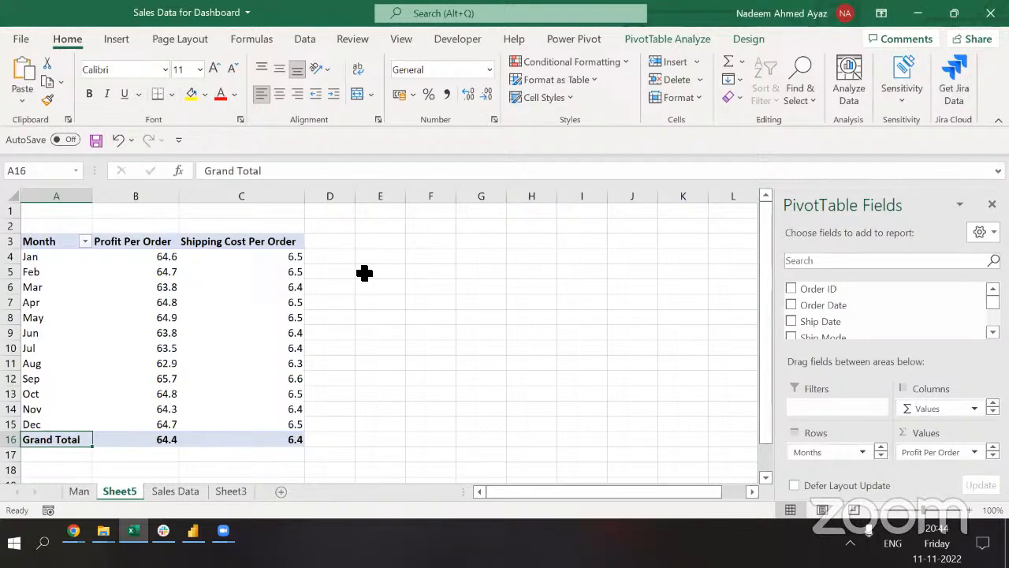
{"action": "left_click", "coordinate": [135, 286]}
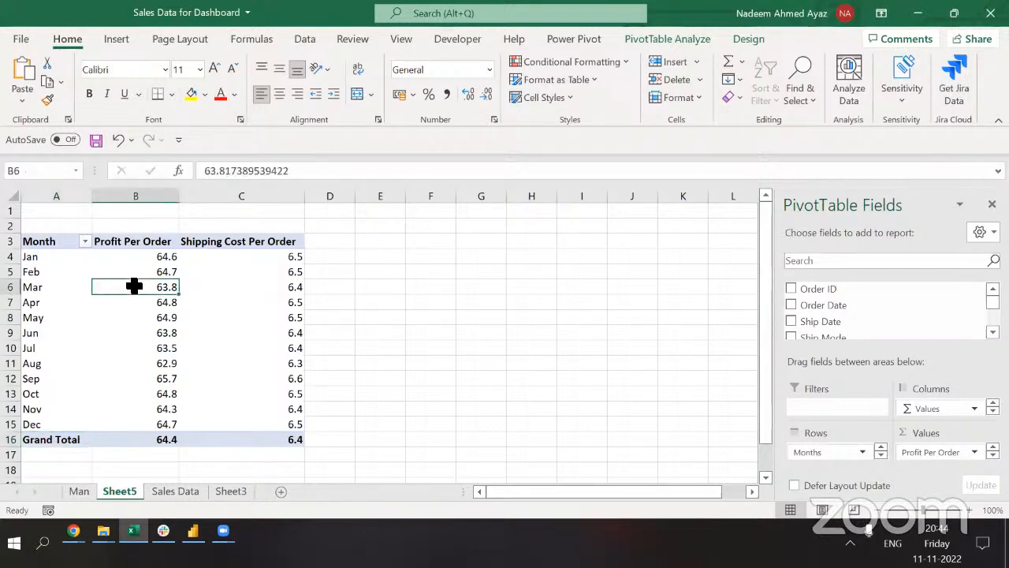
Examine the extent of the Sales Data records, checking the last row of Ship Date and the whole SALES column.
{"action": "left_click", "coordinate": [160, 490]}
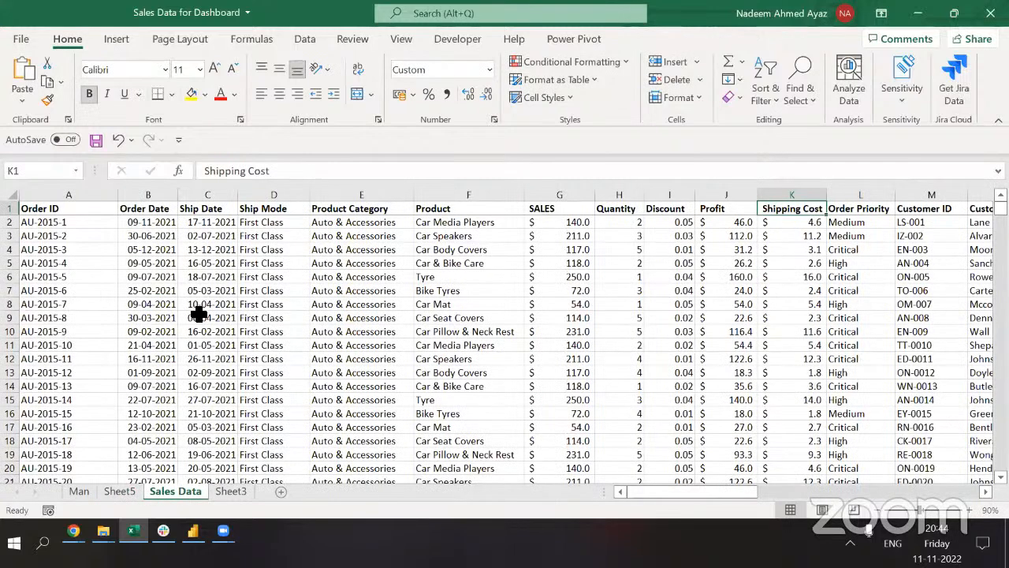
{"action": "left_click", "coordinate": [198, 315]}
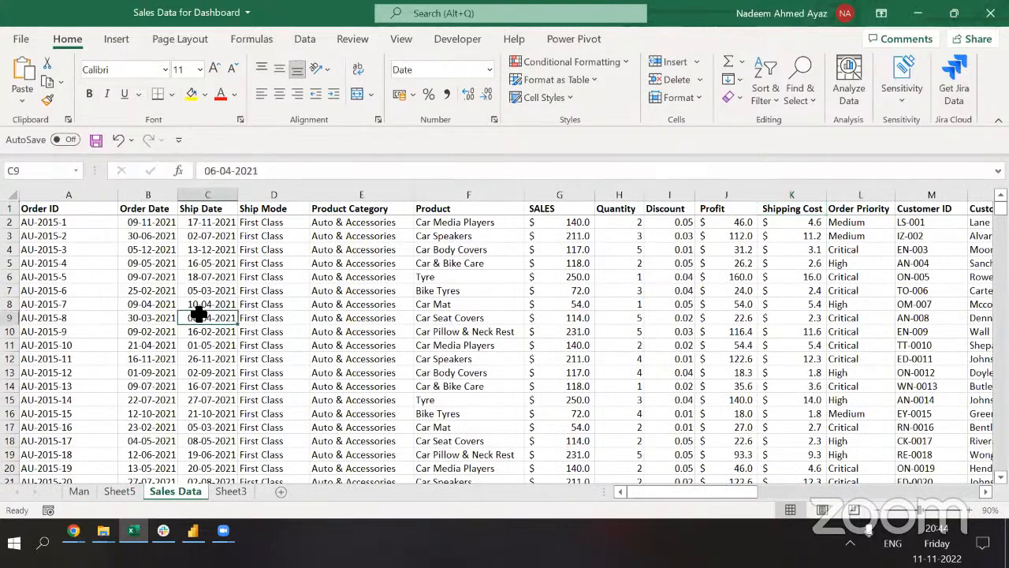
{"action": "key", "text": "ctrl+Down"}
{"action": "key", "text": "Down"}
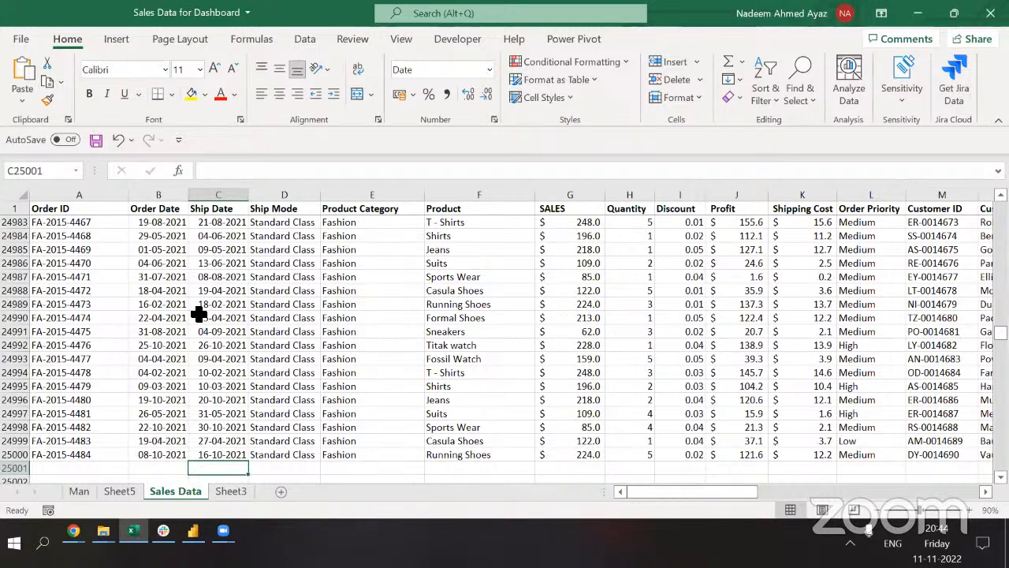
{"action": "key", "text": "Up"}
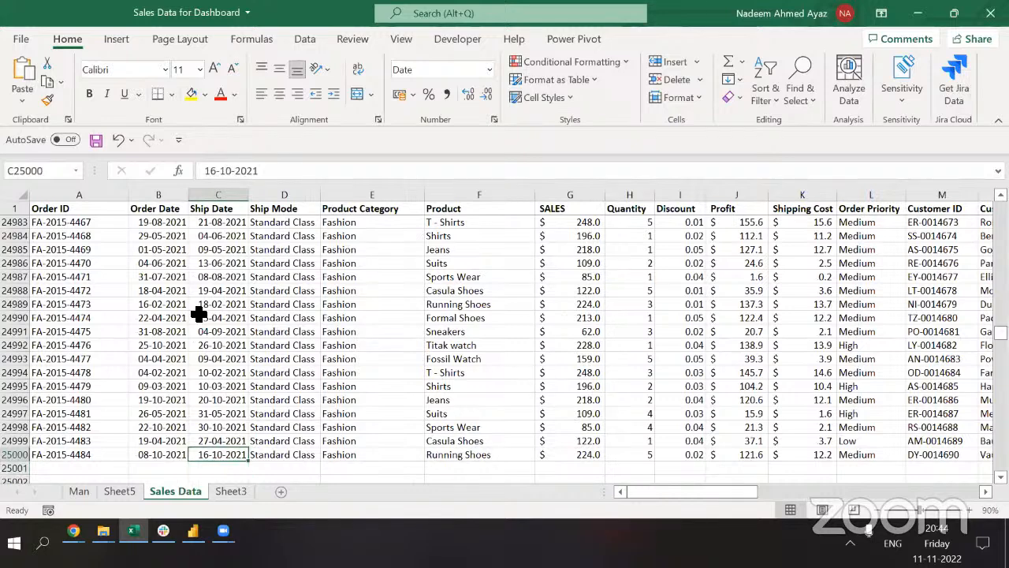
{"action": "key", "text": "ctrl+Up"}
{"action": "key", "text": "Right"}
{"action": "key", "text": "Right"}
{"action": "key", "text": "Right"}
{"action": "key", "text": "Right"}
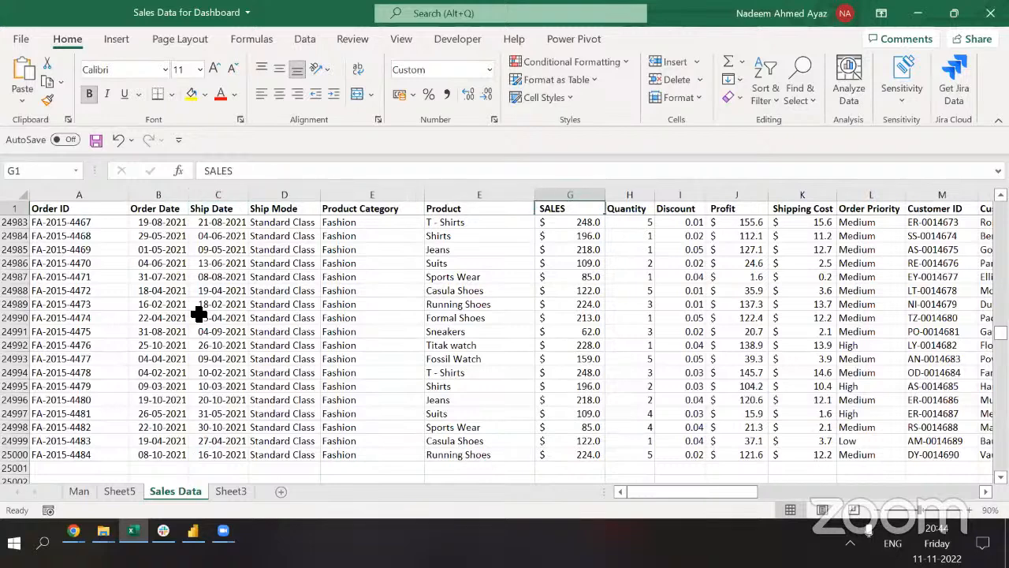
{"action": "key", "text": "ctrl+shift+Down"}
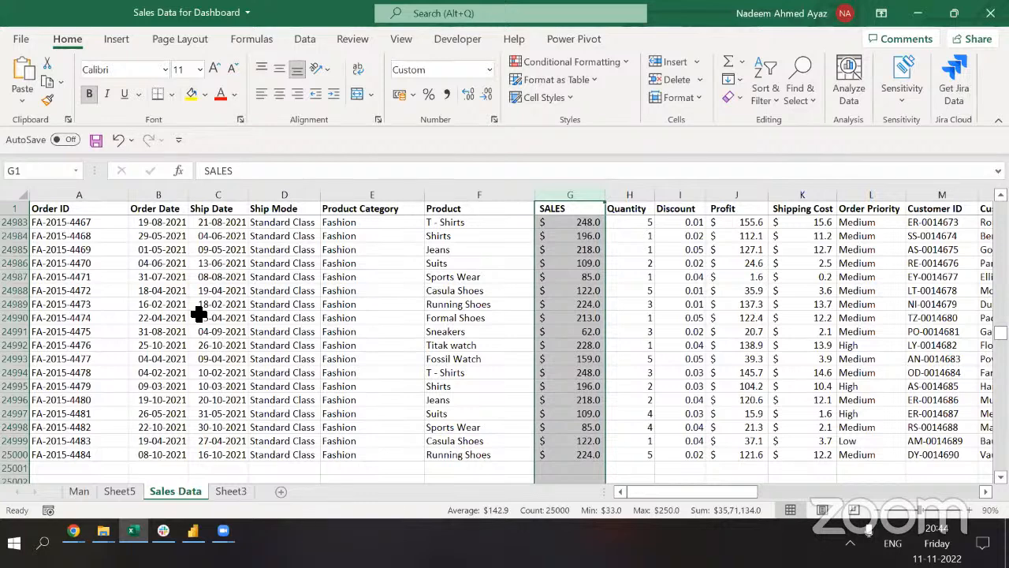
{"action": "key", "text": "ctrl+shift+Up"}
{"action": "key", "text": "shift+space"}
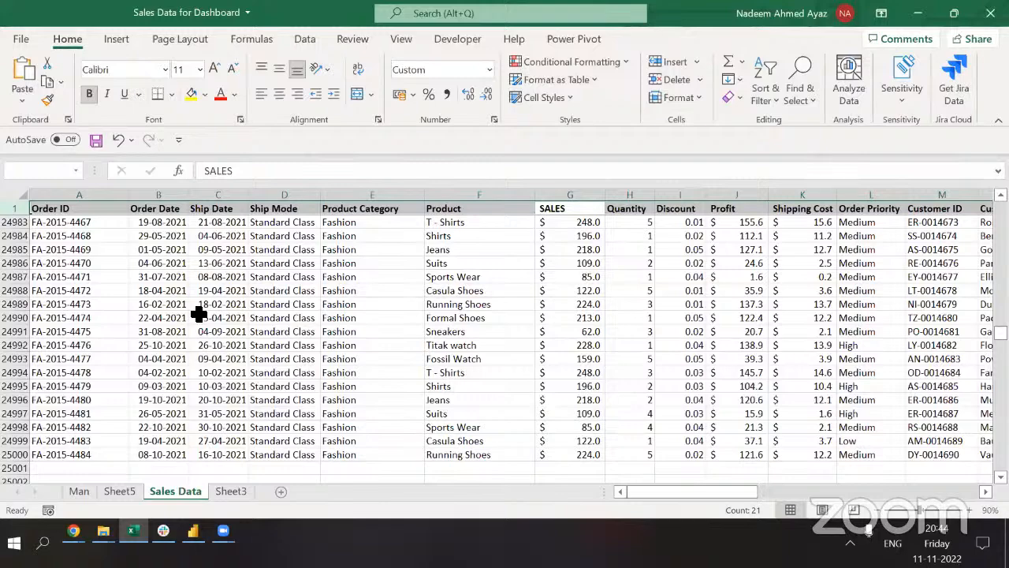
Check the first and last header columns of Sales Data and review them against the PivotTable on Sheet5.
{"action": "key", "text": "shift+BackSpace"}
{"action": "key", "text": "ctrl+Right"}
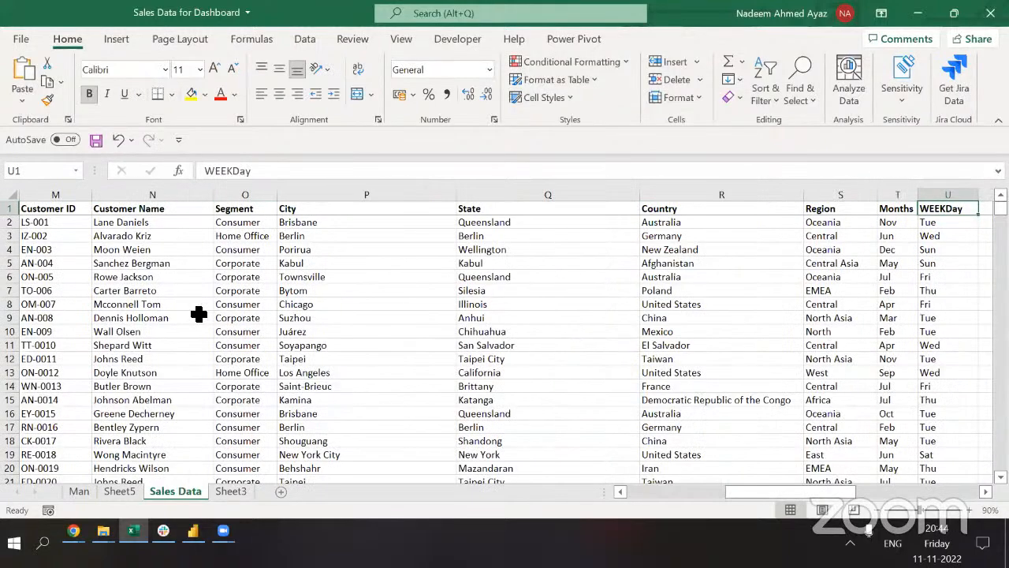
{"action": "key", "text": "ctrl+Left"}
{"action": "key", "text": "ctrl+Right"}
{"action": "key", "text": "ctrl+Page_Up"}
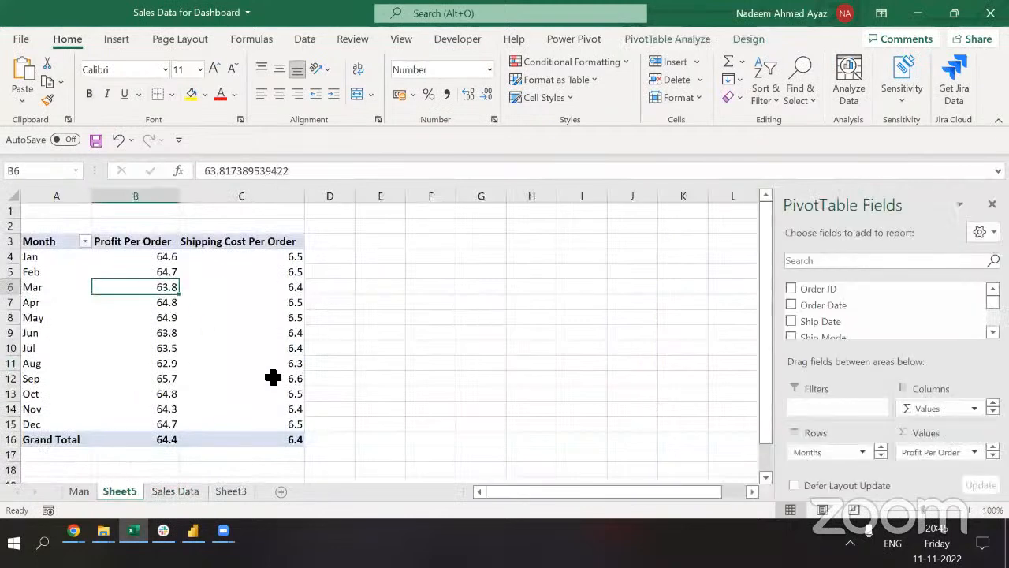
{"action": "key", "text": "ctrl+Page_Down"}
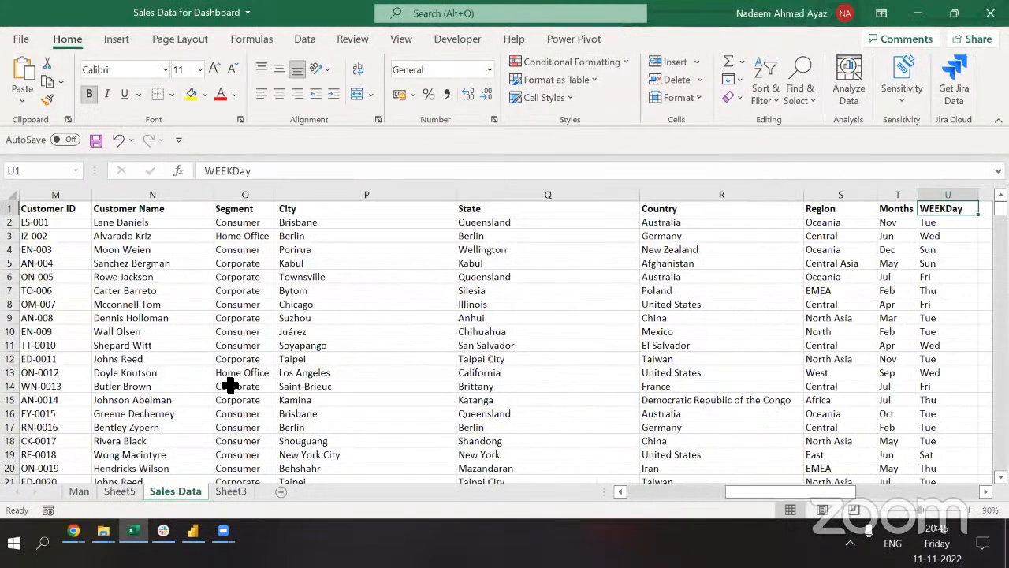
{"action": "key", "text": "ctrl+Page_Up"}
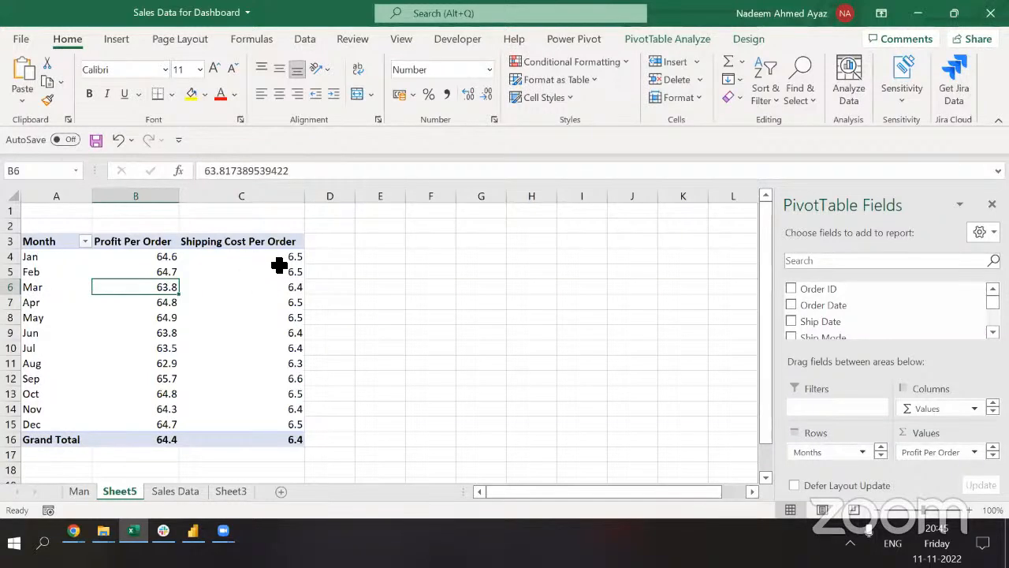
{"action": "mouse_move", "coordinate": [279, 266]}
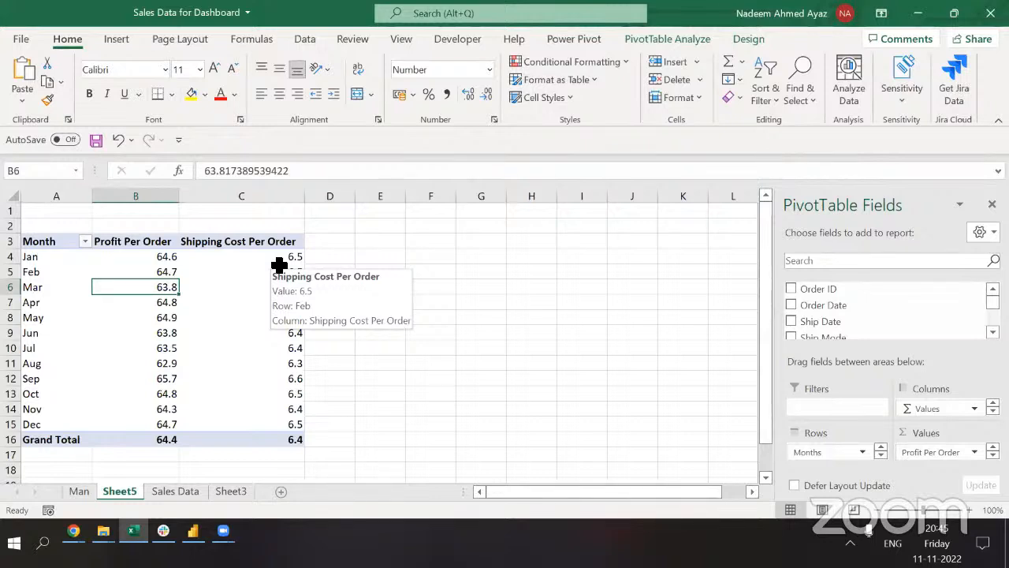
{"action": "key", "text": "alt+Tab"}
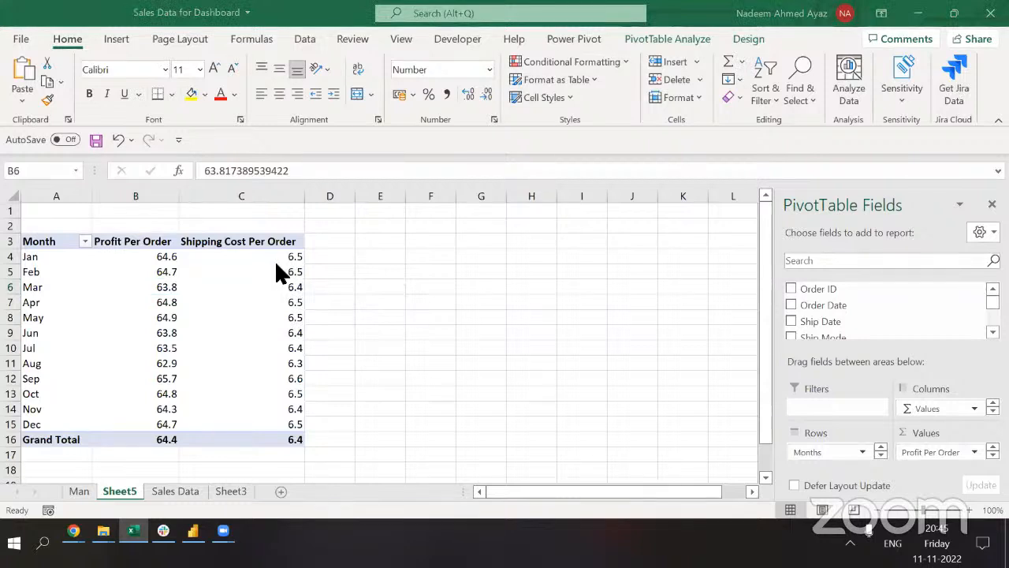
{"action": "key", "text": "alt+Tab"}
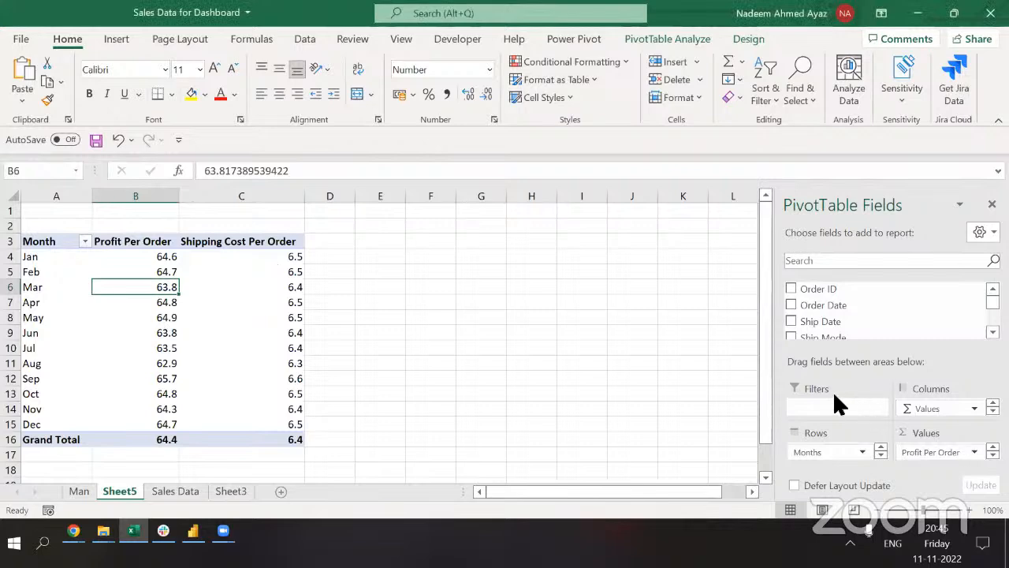
On the Man sheet, set the category selector in M1 to Home & Furniture.
{"action": "left_click", "coordinate": [79, 489]}
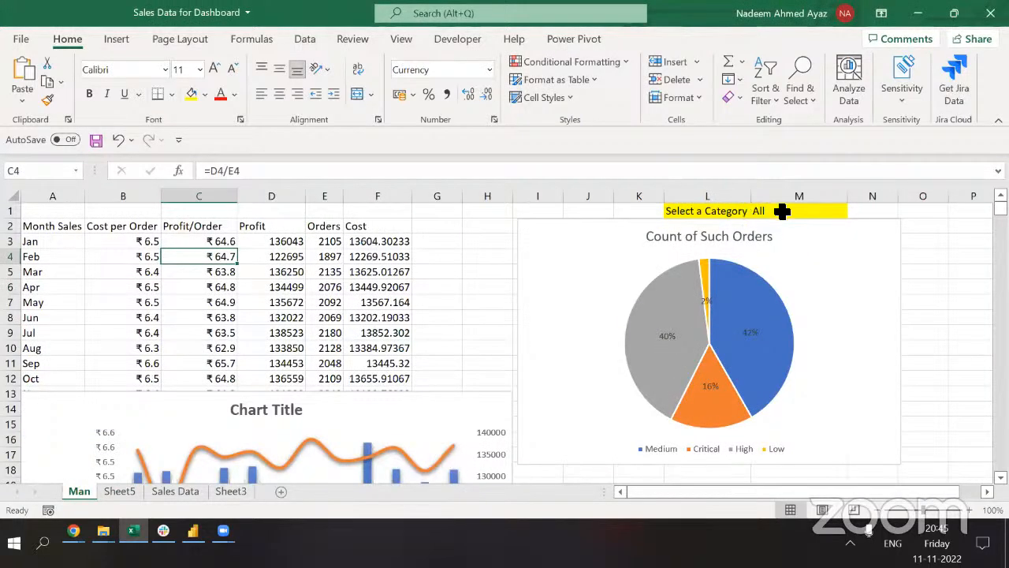
{"action": "left_click", "coordinate": [786, 210]}
{"action": "left_click", "coordinate": [854, 211]}
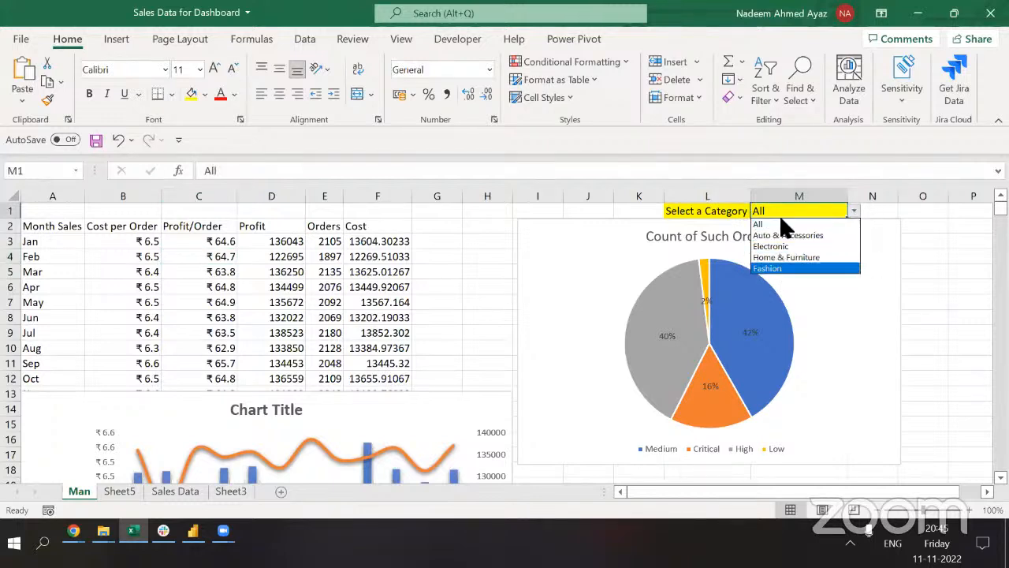
{"action": "left_click", "coordinate": [779, 258]}
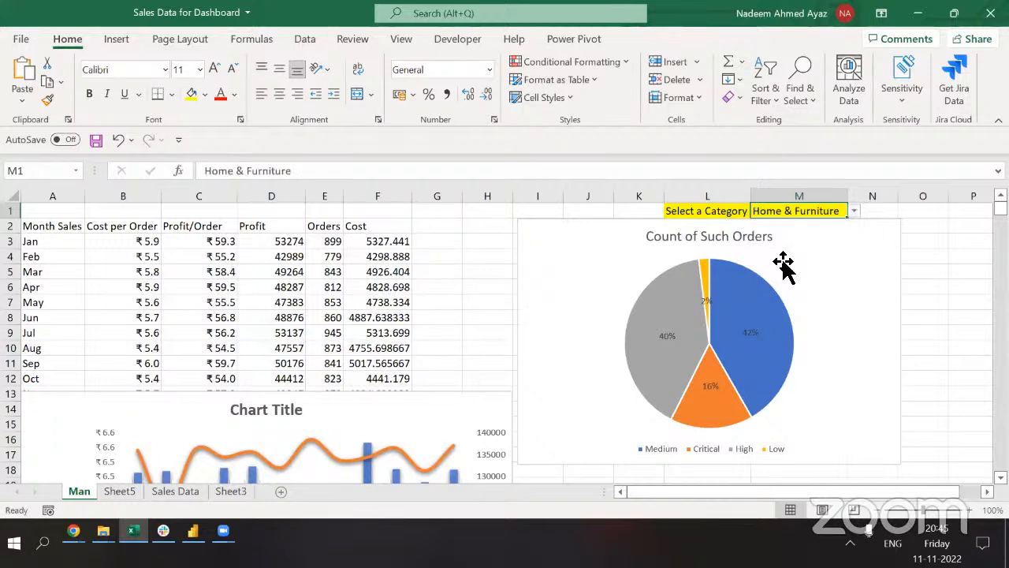
Add Product Category as a report filter to the PivotTable on Sheet5.
{"action": "key", "text": "ctrl+Page_Down"}
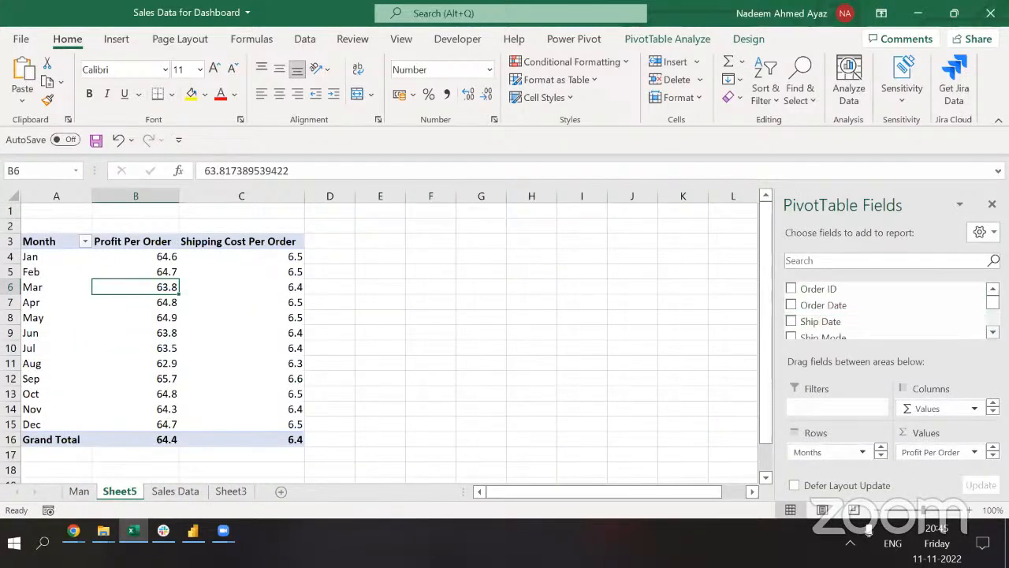
{"action": "scroll", "coordinate": [880, 323], "scroll_direction": "down", "scroll_amount": 2}
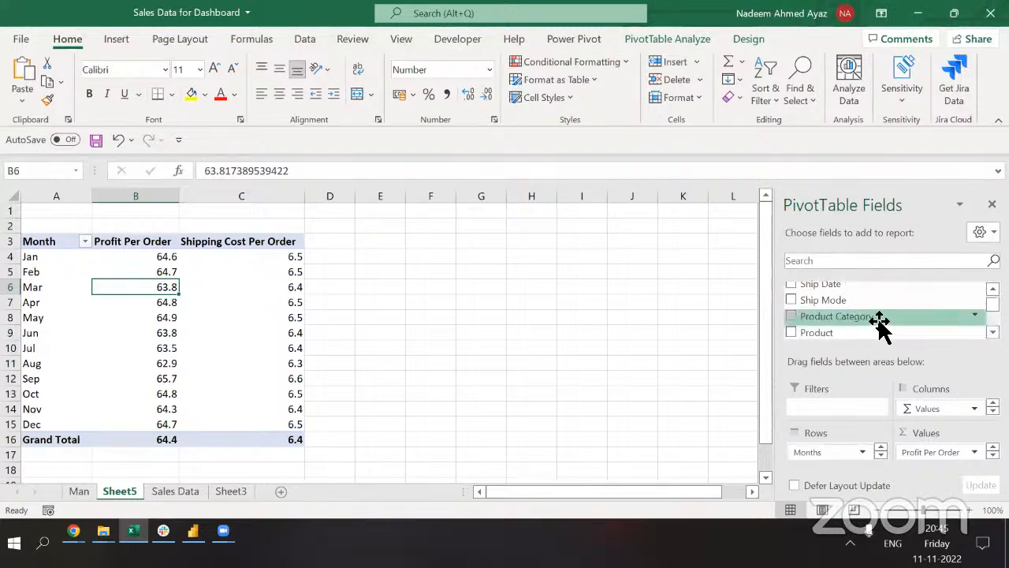
{"action": "left_click_drag", "start_coordinate": [880, 323], "coordinate": [842, 407]}
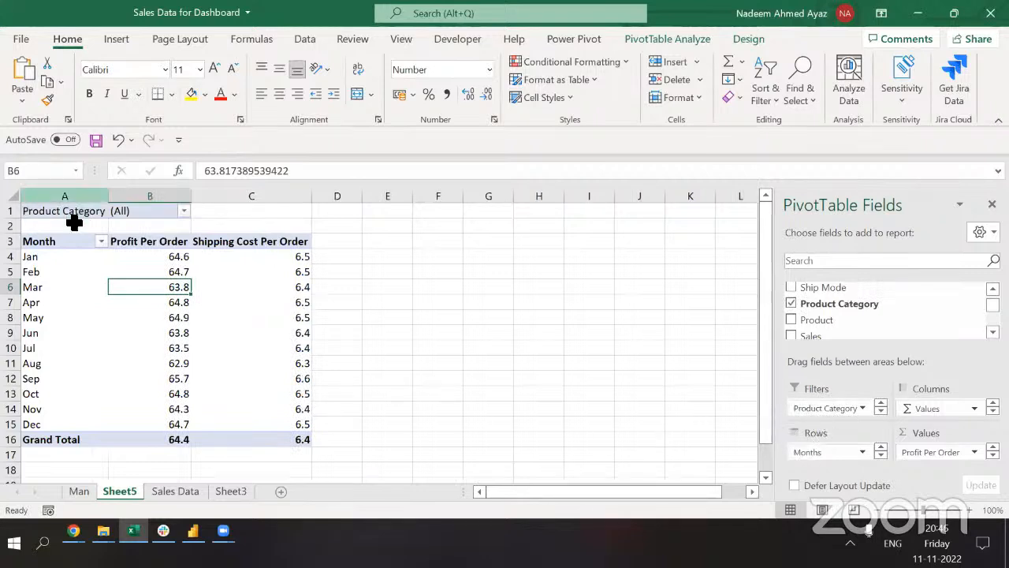
Filter the PivotTable's Product Category by Auto & Accessories, and after that by Electronic.
{"action": "left_click", "coordinate": [183, 211]}
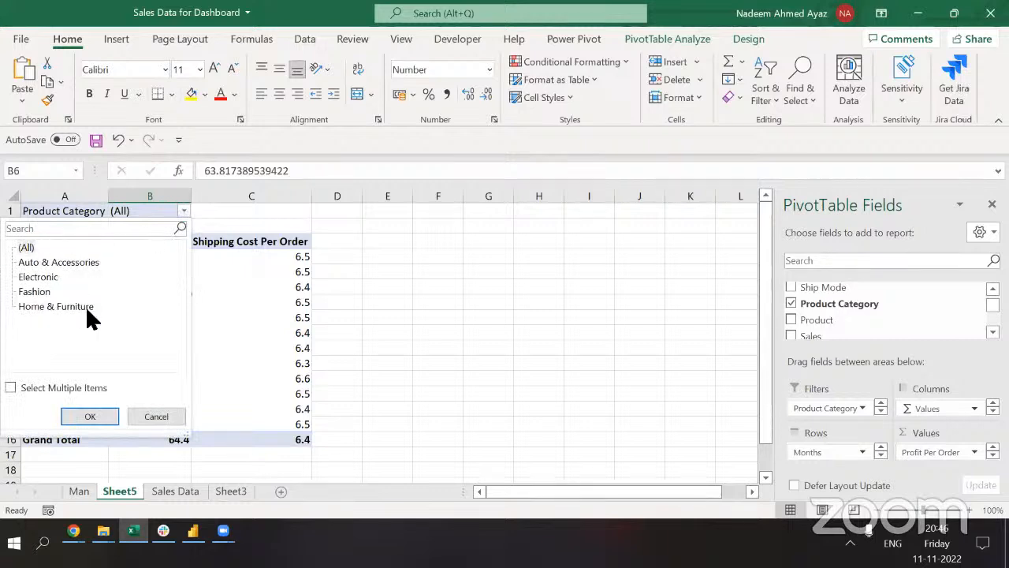
{"action": "left_click", "coordinate": [45, 265]}
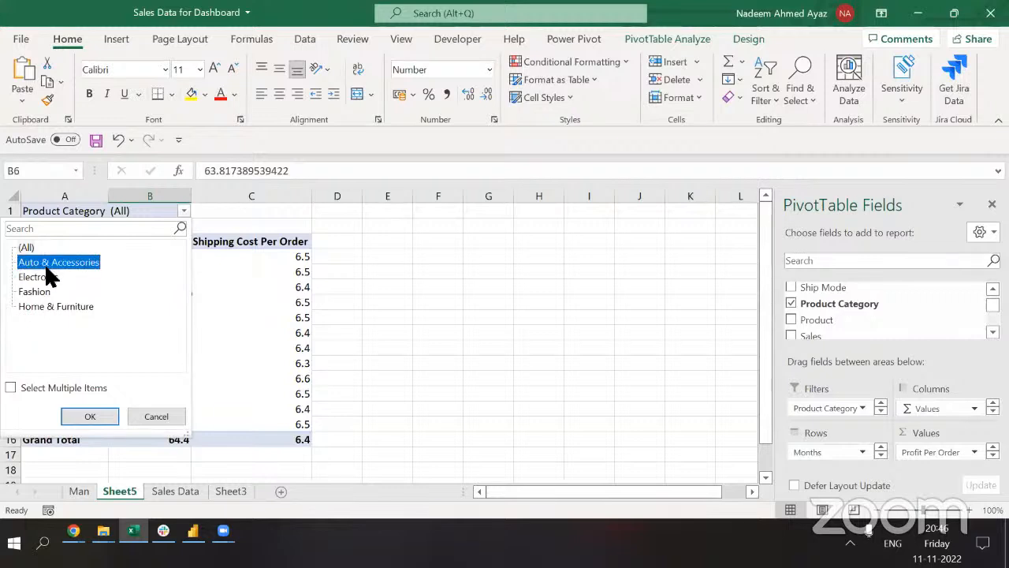
{"action": "left_click", "coordinate": [80, 414]}
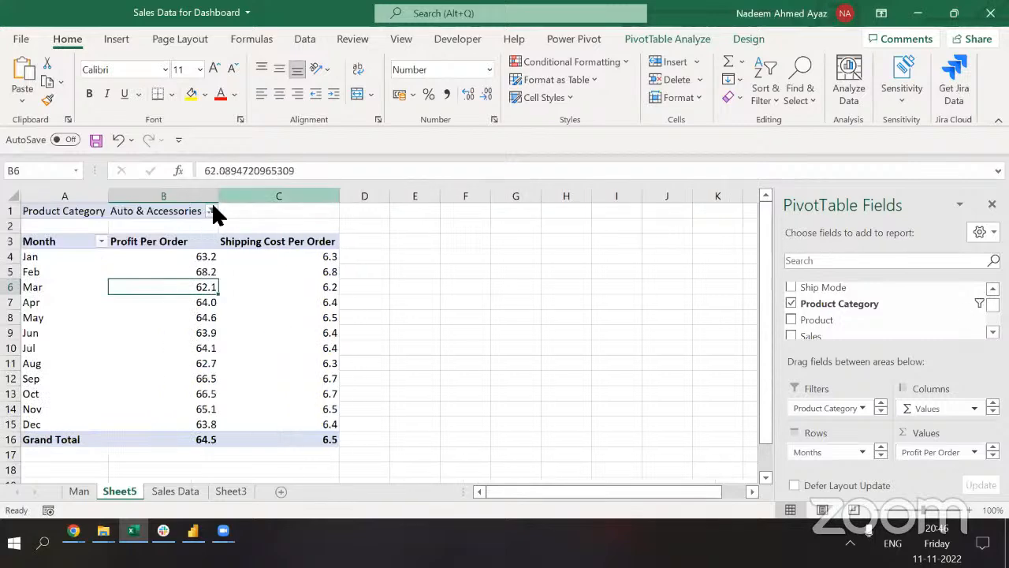
{"action": "left_click", "coordinate": [211, 210]}
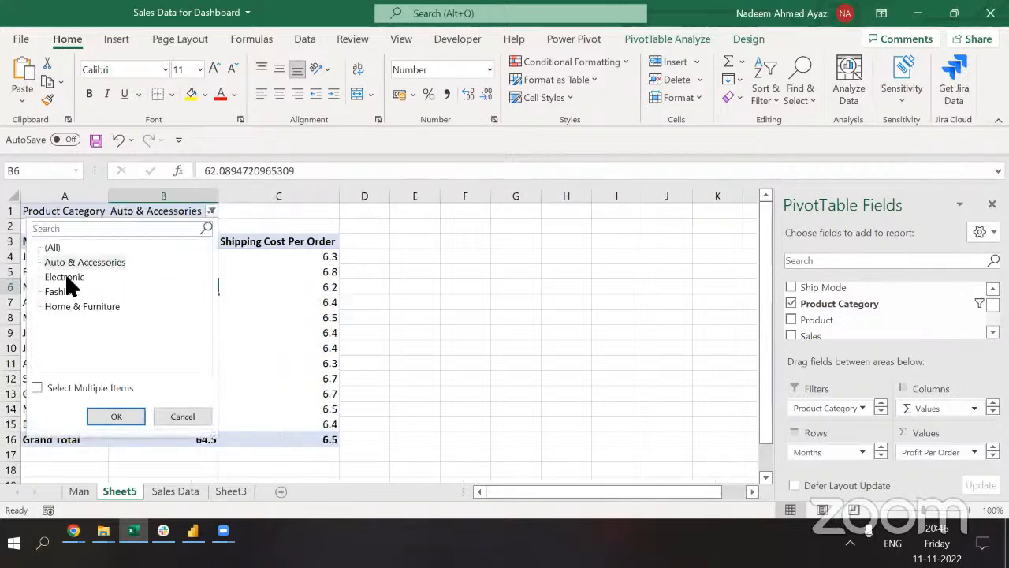
{"action": "left_click", "coordinate": [66, 278]}
{"action": "left_click", "coordinate": [115, 413]}
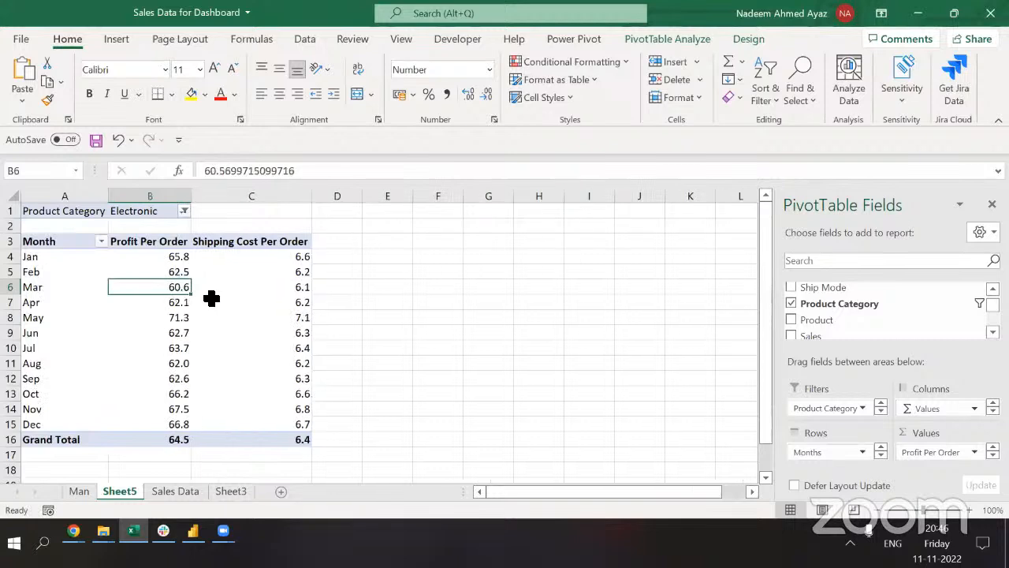
Filter the PivotTable's Product Category by Home & Furniture.
{"action": "left_click", "coordinate": [188, 210]}
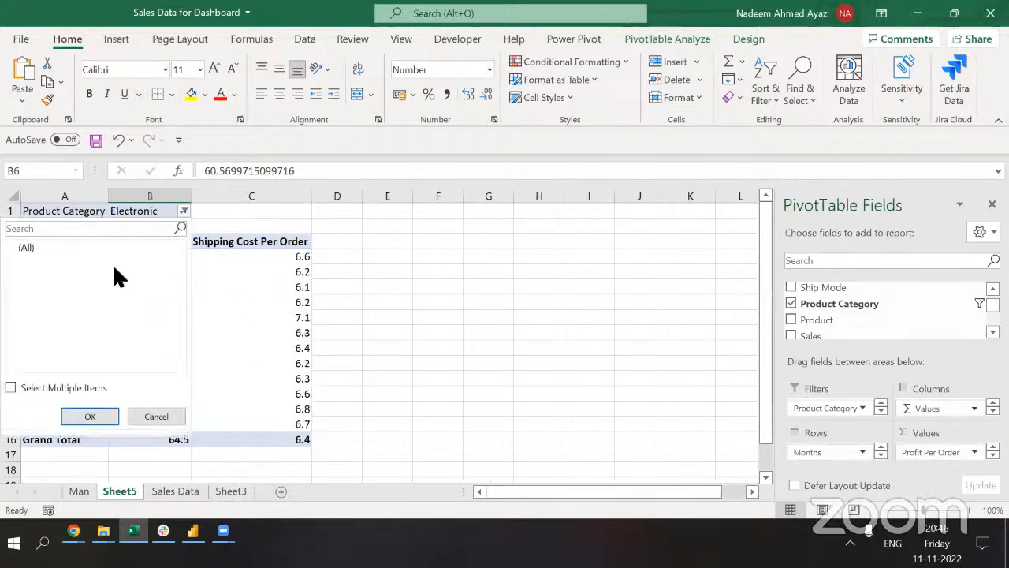
{"action": "left_click", "coordinate": [71, 306]}
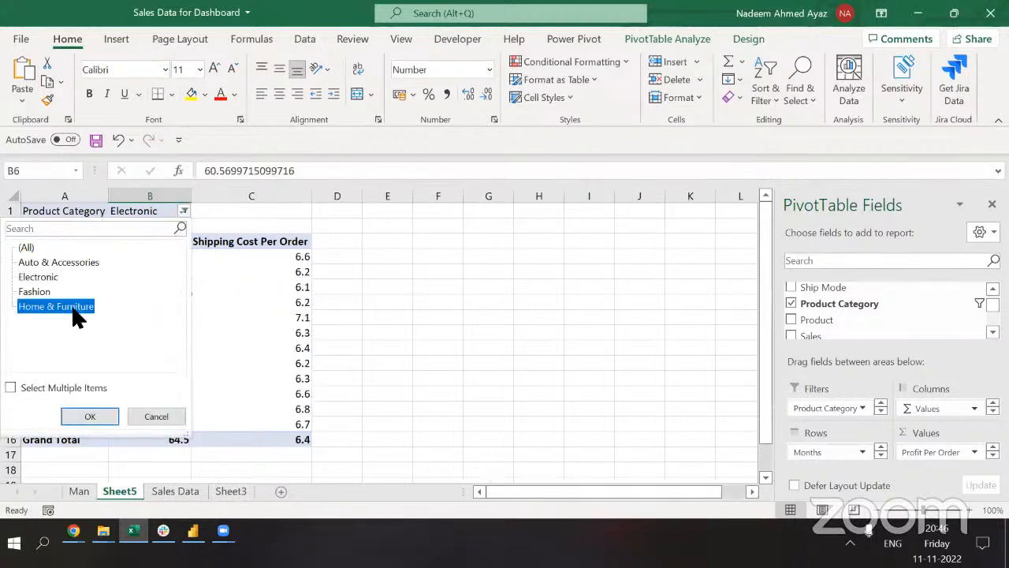
{"action": "left_click", "coordinate": [95, 410]}
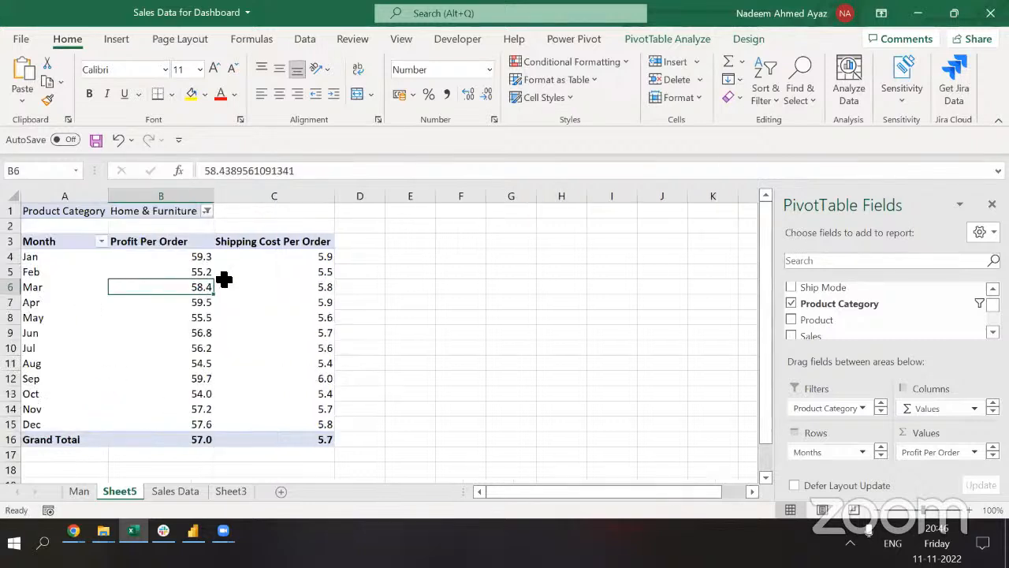
Filter the PivotTable's Product Category to multiple items, keeping only Auto & Accessories and Fashion.
{"action": "left_click", "coordinate": [206, 211]}
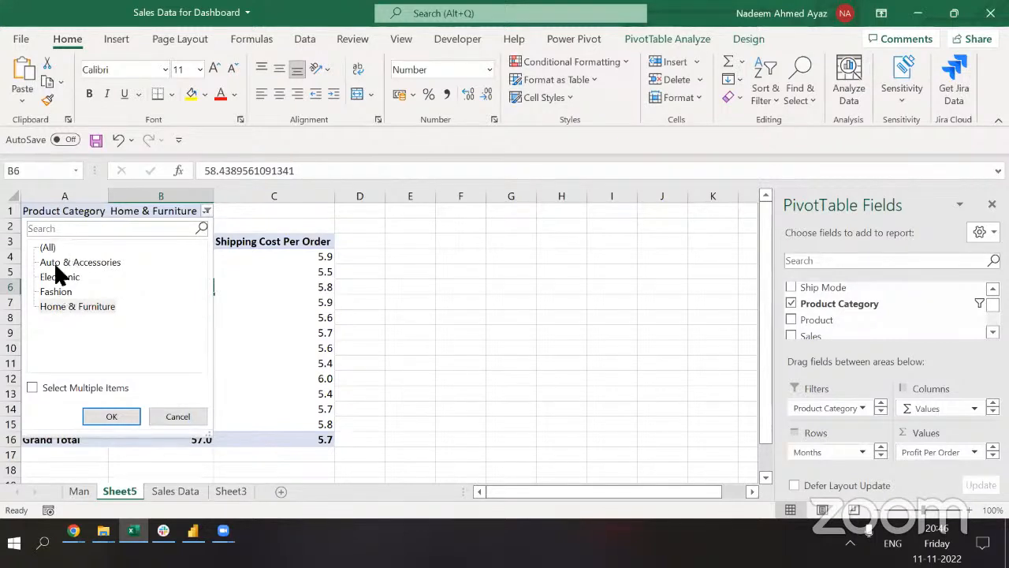
{"action": "left_click", "coordinate": [32, 386]}
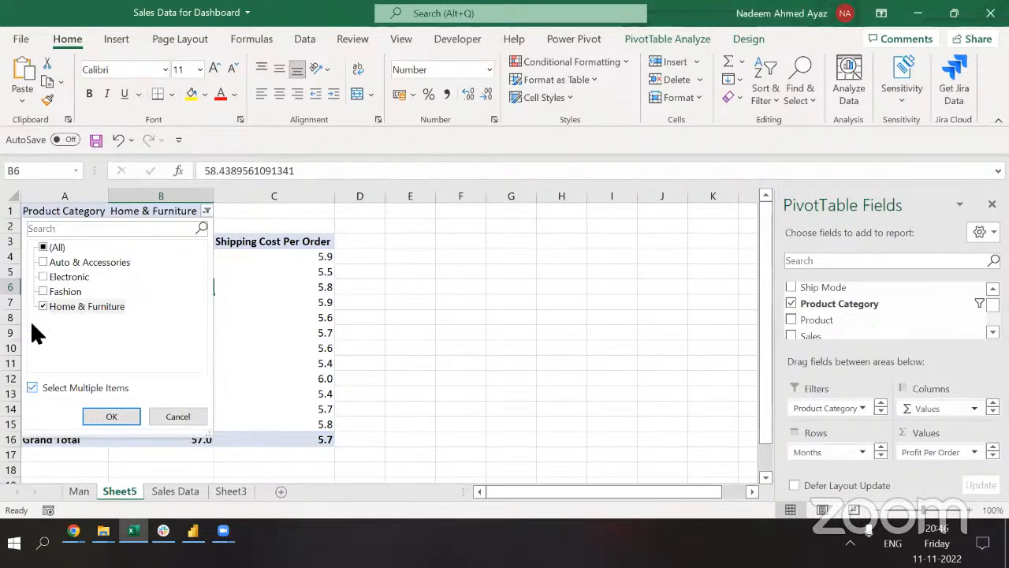
{"action": "left_click", "coordinate": [43, 248]}
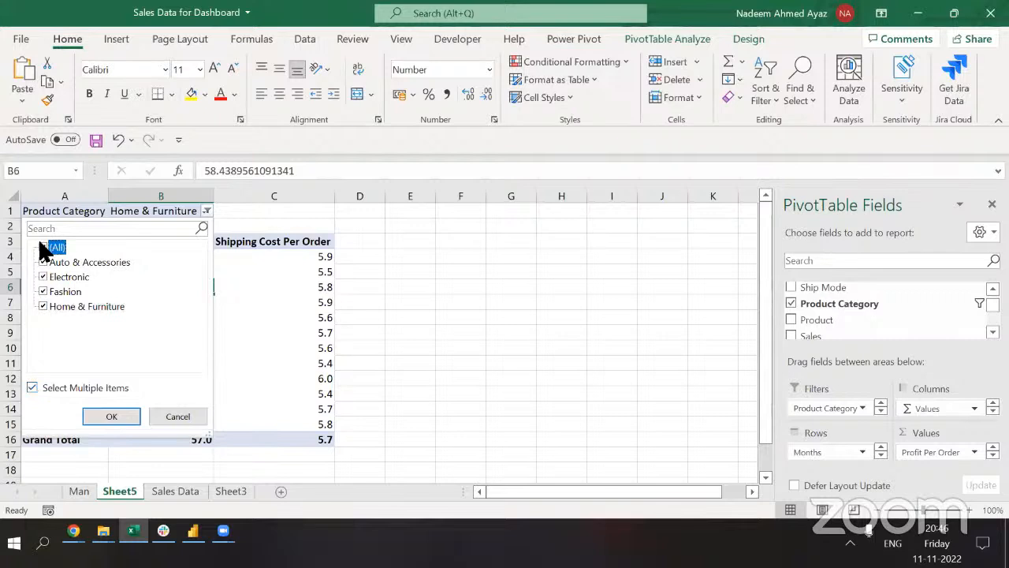
{"action": "left_click", "coordinate": [42, 247]}
{"action": "left_click", "coordinate": [72, 260]}
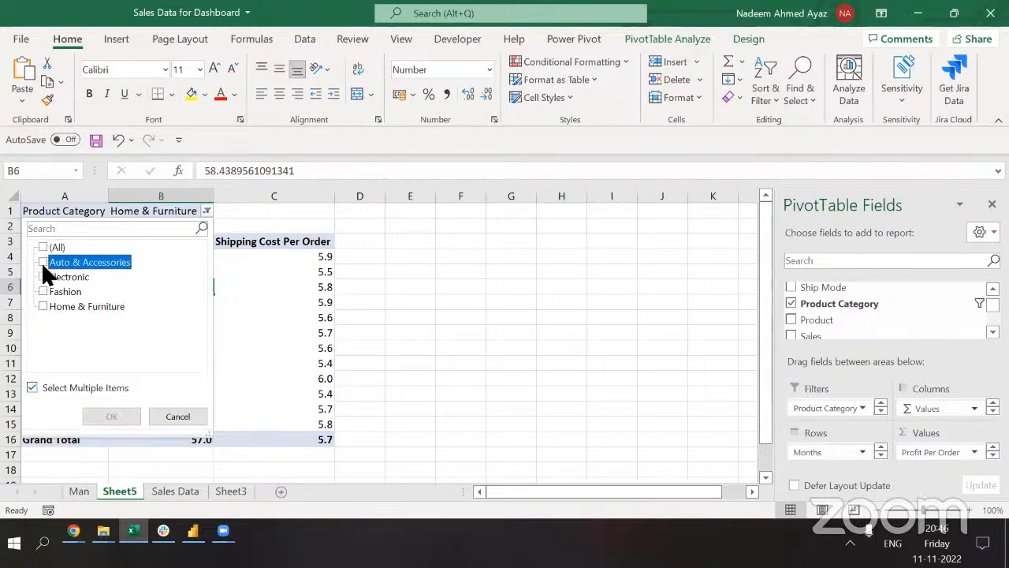
{"action": "left_click", "coordinate": [43, 264]}
{"action": "left_click", "coordinate": [43, 292]}
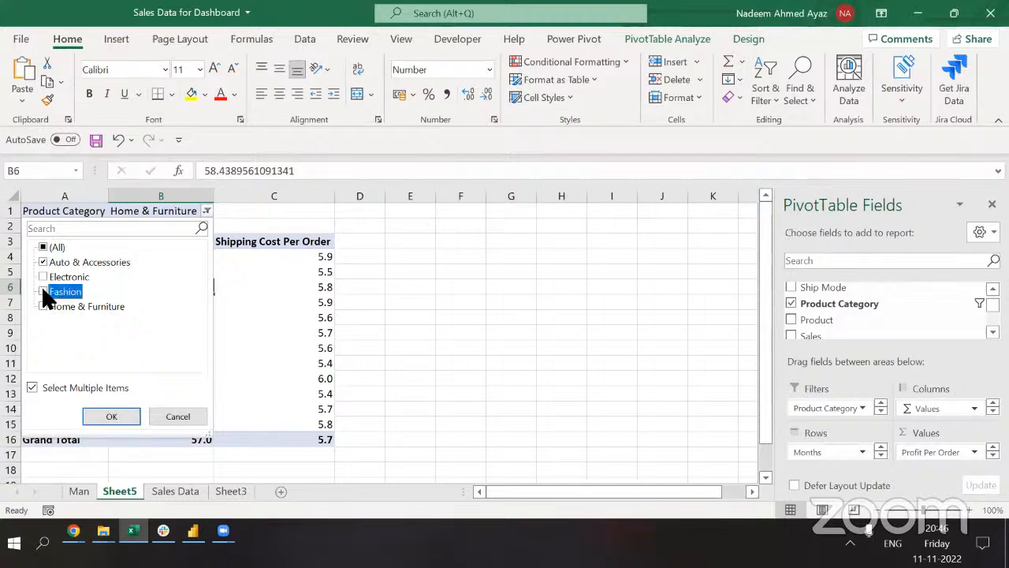
{"action": "left_click", "coordinate": [111, 417]}
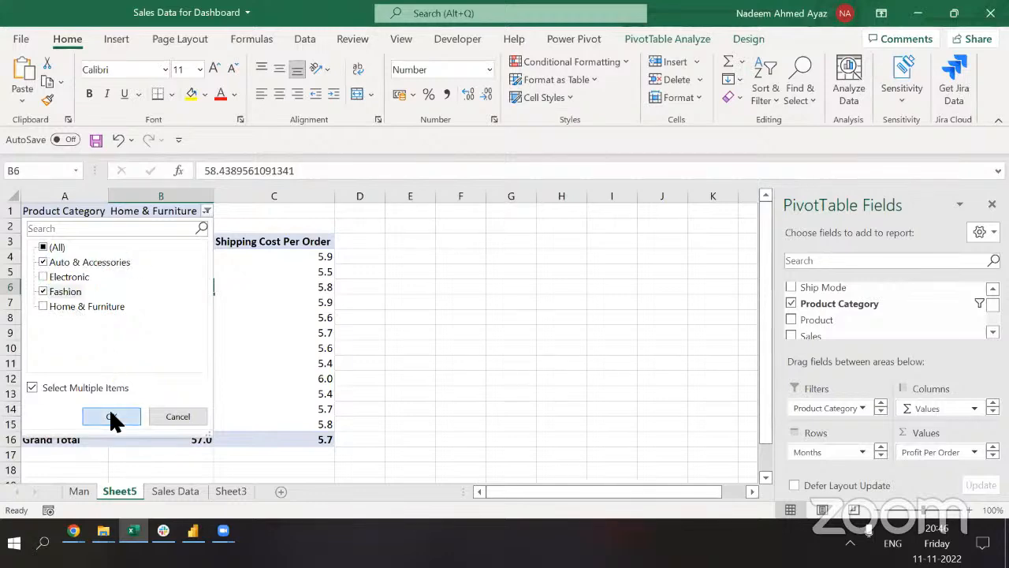
Review the choices offered by the category selector in M1 on the Man sheet, and return to Sheet5.
{"action": "left_click", "coordinate": [89, 489]}
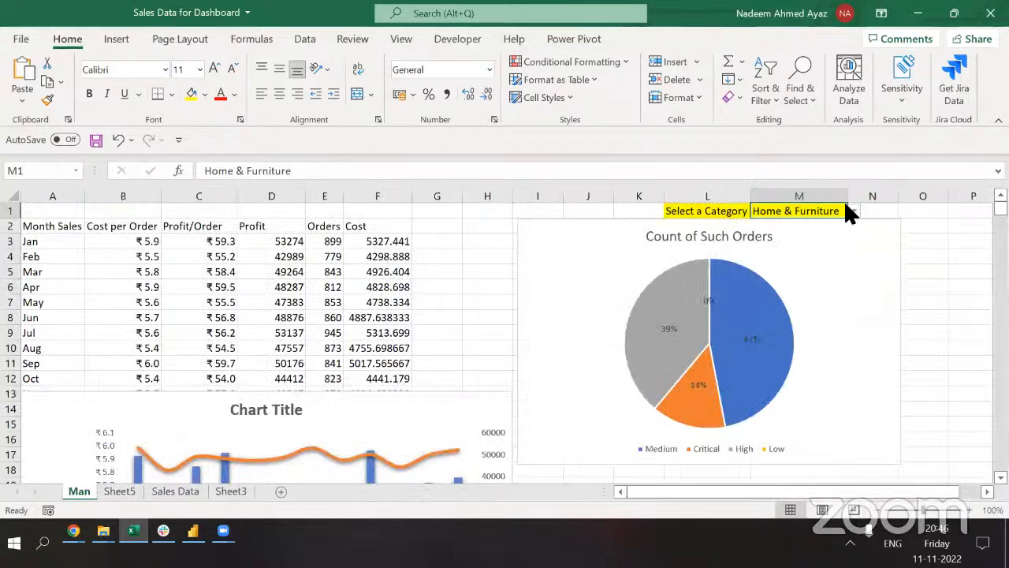
{"action": "left_click", "coordinate": [851, 210]}
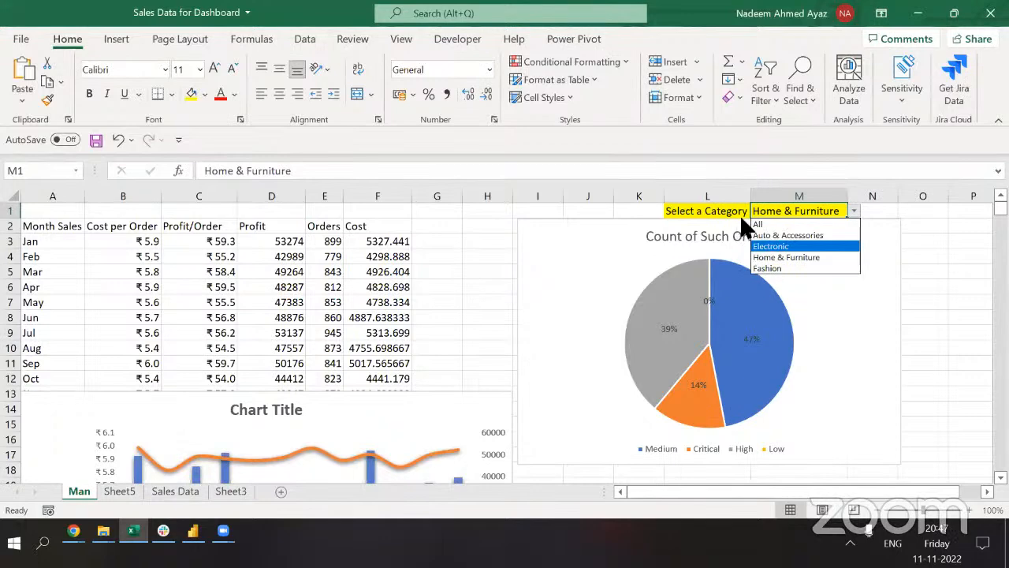
{"action": "left_click", "coordinate": [115, 488]}
{"action": "left_click", "coordinate": [117, 489]}
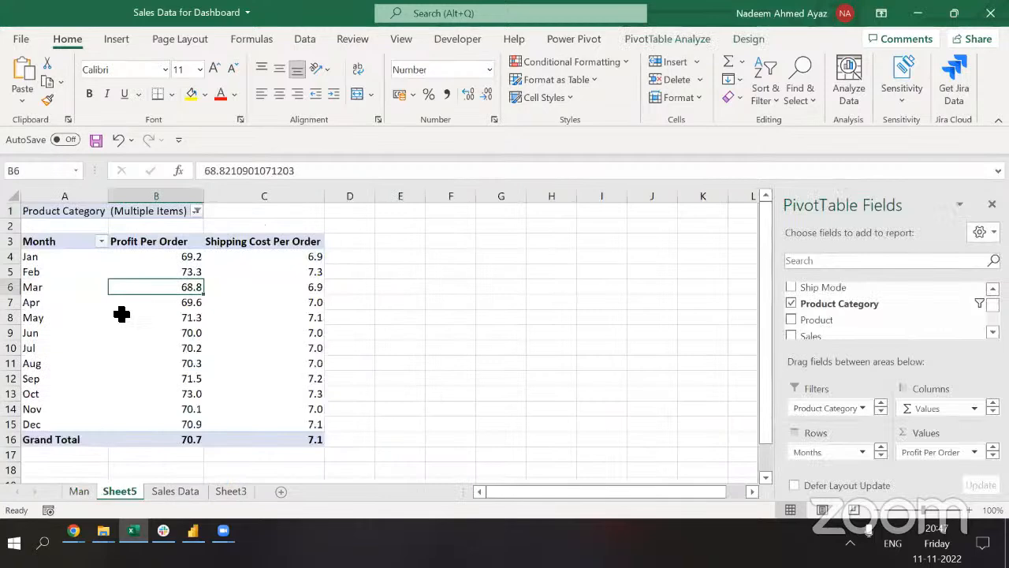
Reset the PivotTable's Product Category filter to include all four categories, with multiple-item selection enabled.
{"action": "left_click", "coordinate": [196, 211]}
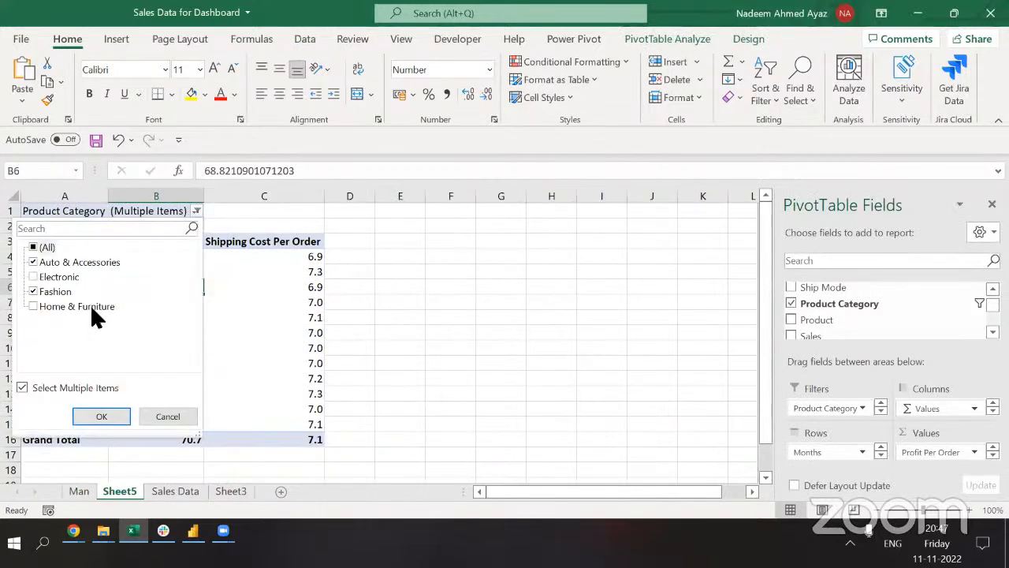
{"action": "left_click", "coordinate": [21, 387]}
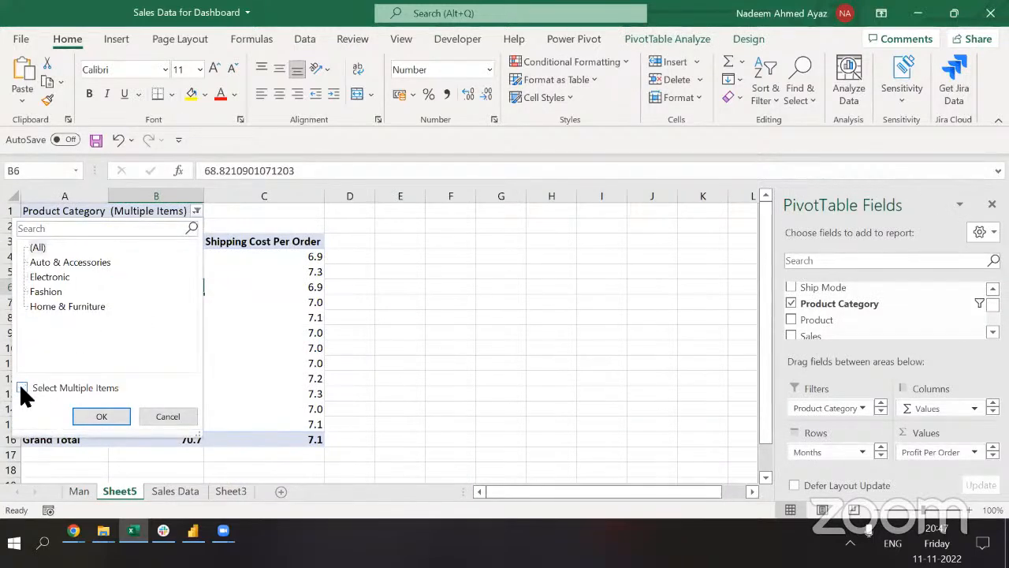
{"action": "left_click", "coordinate": [21, 387]}
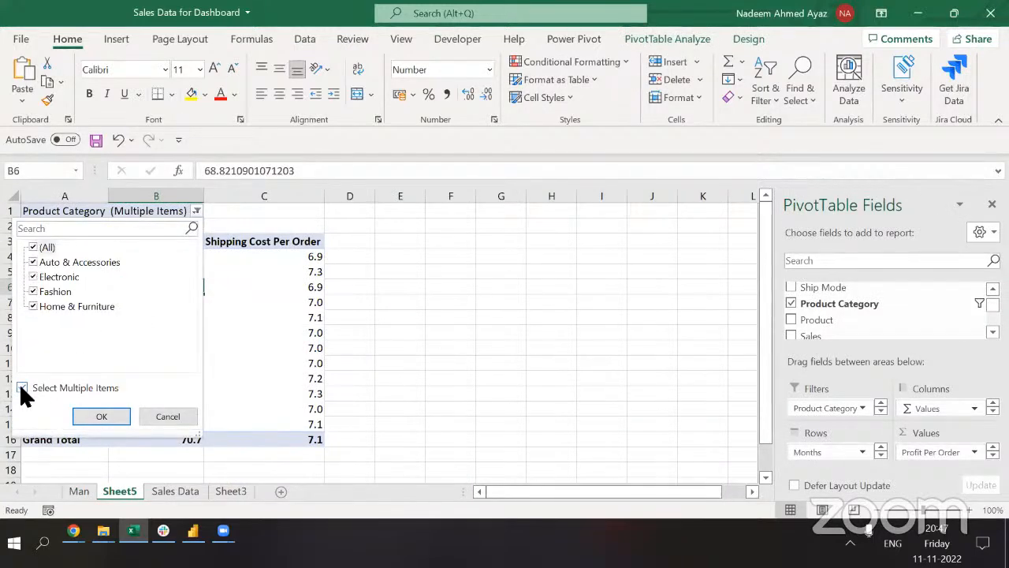
{"action": "left_click", "coordinate": [46, 247]}
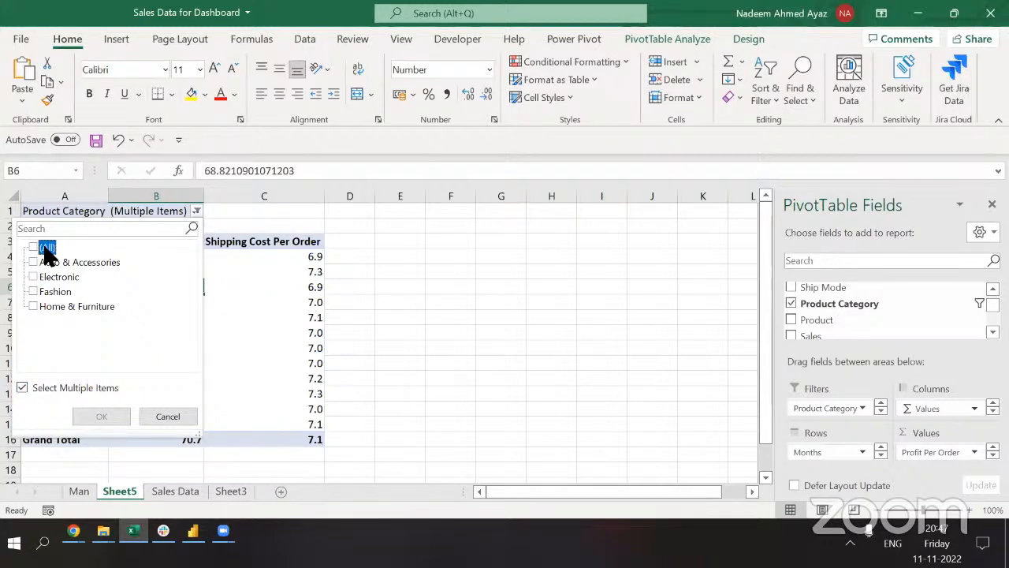
{"action": "key", "text": "space"}
{"action": "key", "text": "space"}
{"action": "key", "text": "Down"}
{"action": "key", "text": "space"}
{"action": "key", "text": "Down"}
{"action": "key", "text": "space"}
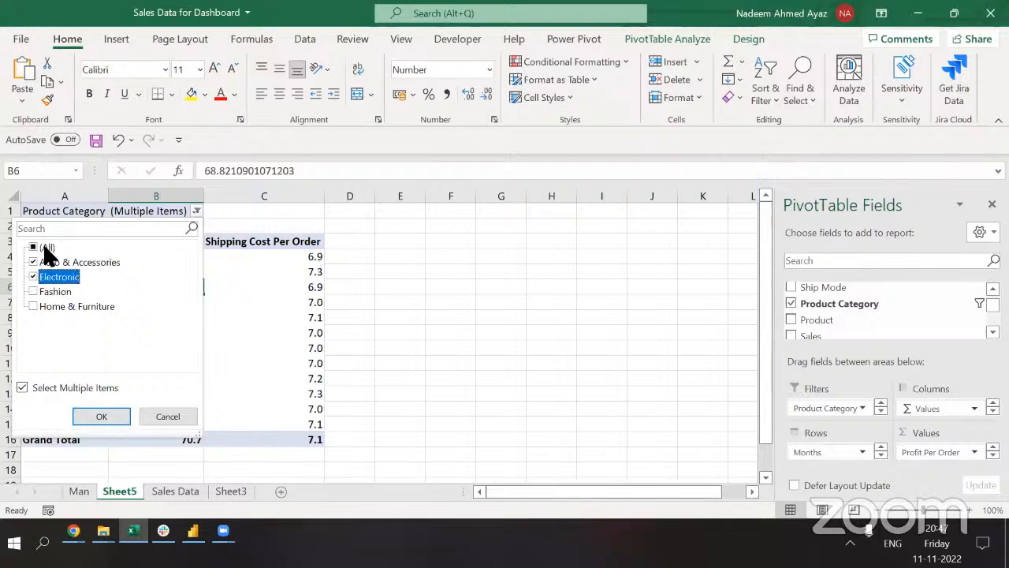
{"action": "key", "text": "space"}
{"action": "key", "text": "space"}
{"action": "key", "text": "Down"}
{"action": "key", "text": "space"}
{"action": "key", "text": "Down"}
{"action": "key", "text": "space"}
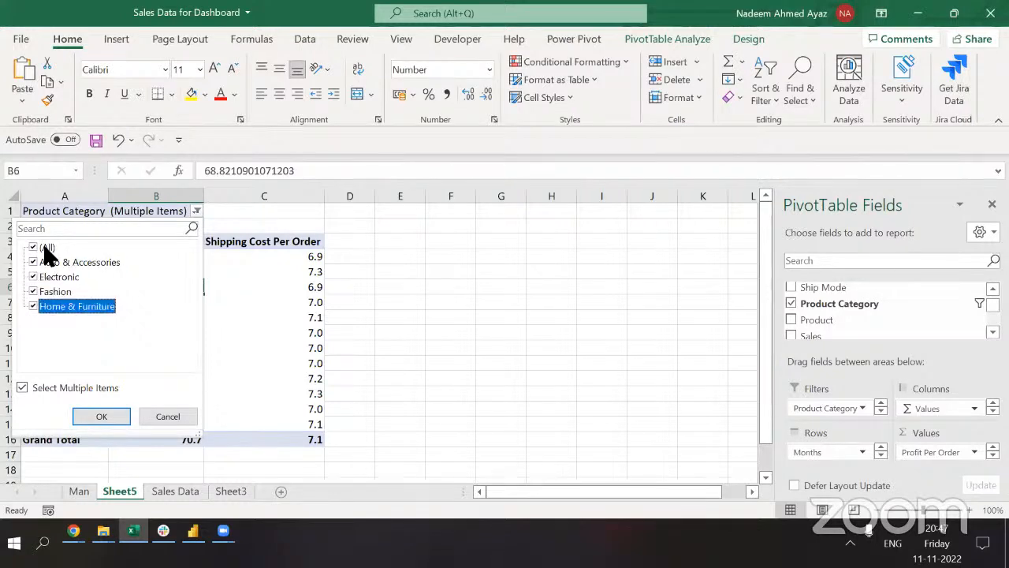
{"action": "key", "text": "Return"}
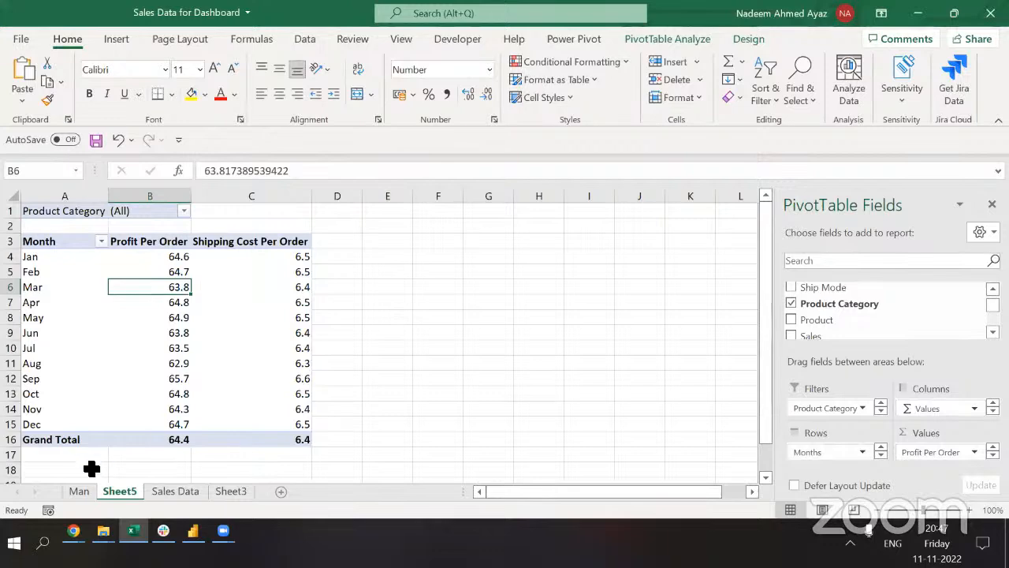
On the Man sheet, move the cost and profit combo chart up over the data table, level with the pie chart.
{"action": "left_click", "coordinate": [79, 491]}
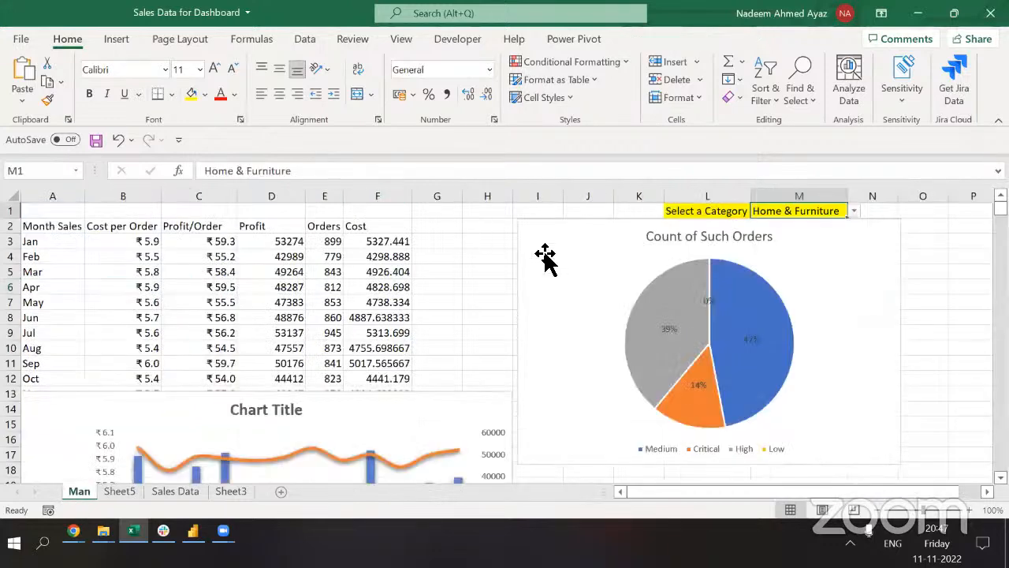
{"action": "left_click_drag", "start_coordinate": [422, 408], "coordinate": [423, 233]}
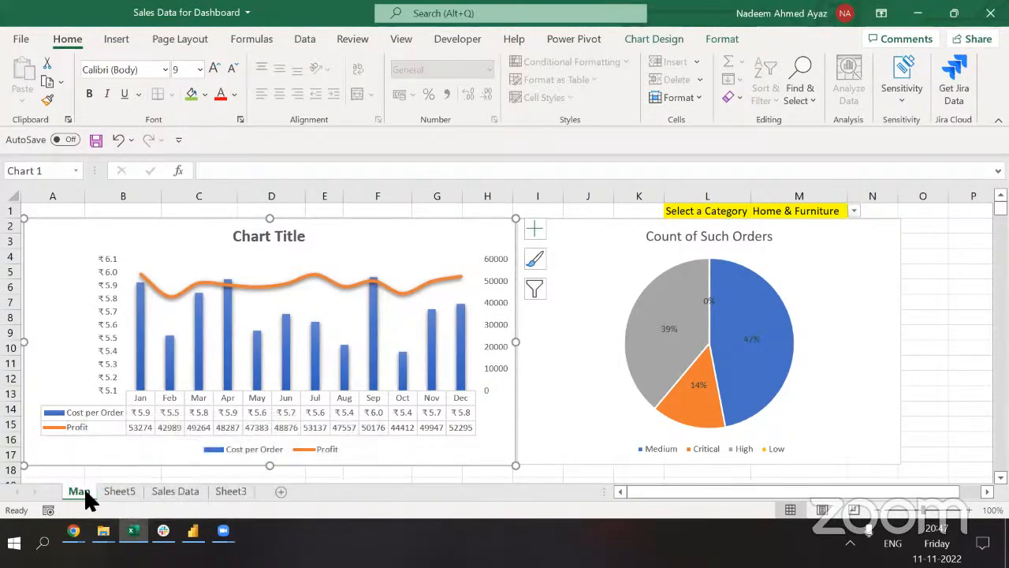
Insert a 2-D clustered column PivotChart from the PivotTable on Sheet5.
{"action": "left_click", "coordinate": [118, 491]}
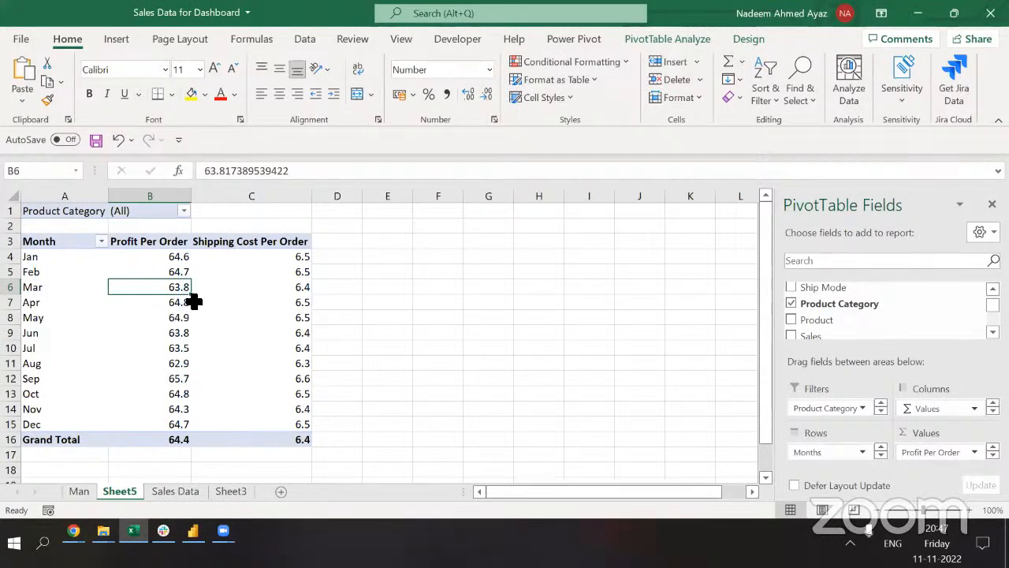
{"action": "left_click", "coordinate": [120, 40]}
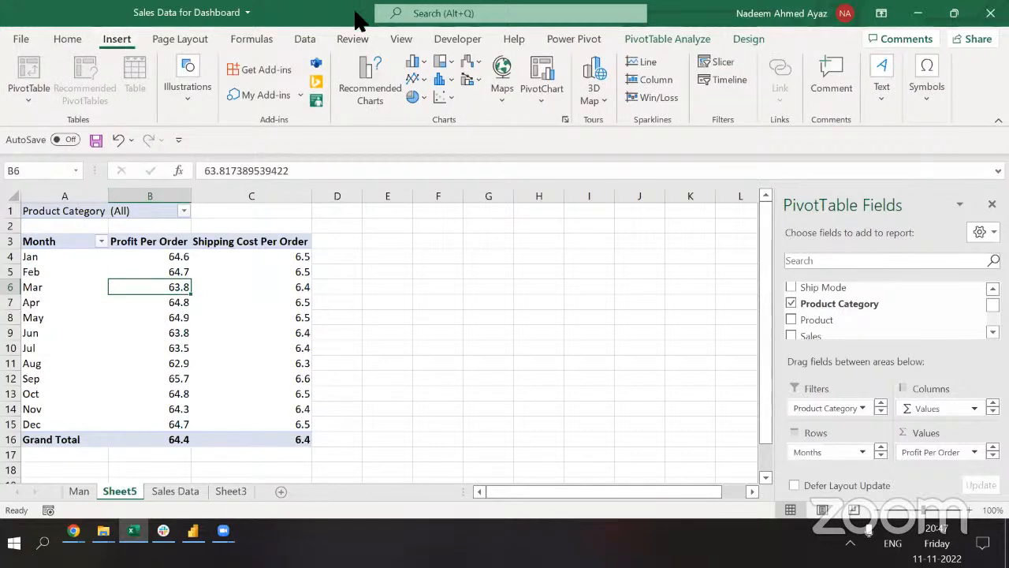
{"action": "left_click", "coordinate": [420, 63]}
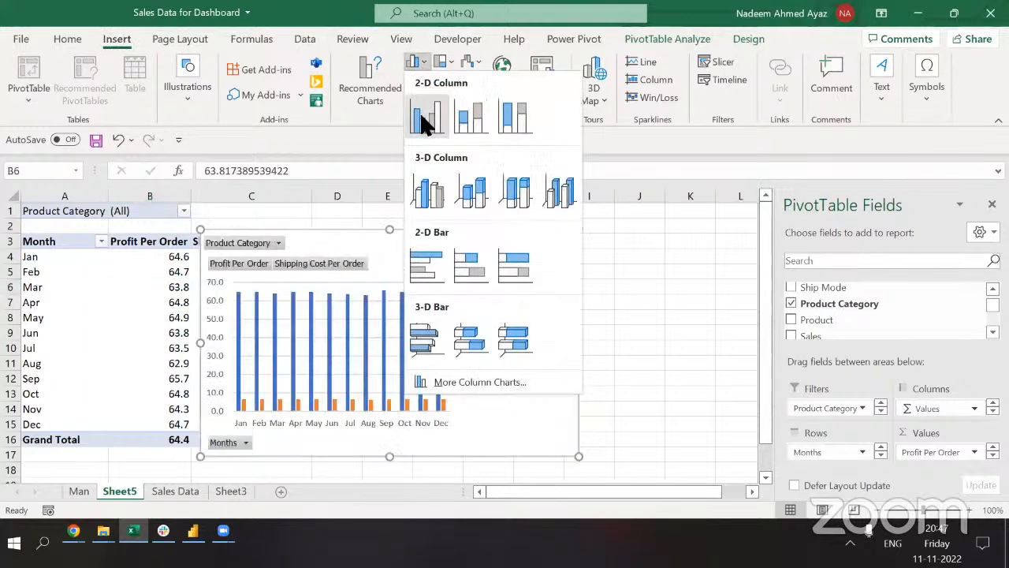
{"action": "left_click", "coordinate": [424, 118]}
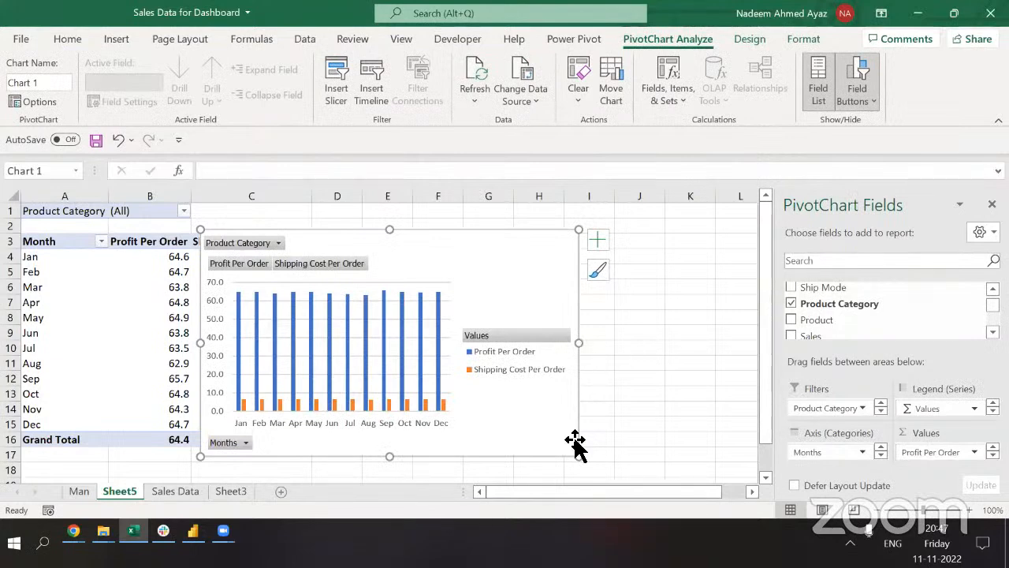
Widen the PivotChart to reach column K and hide all of its field buttons.
{"action": "left_click_drag", "start_coordinate": [580, 343], "coordinate": [708, 335]}
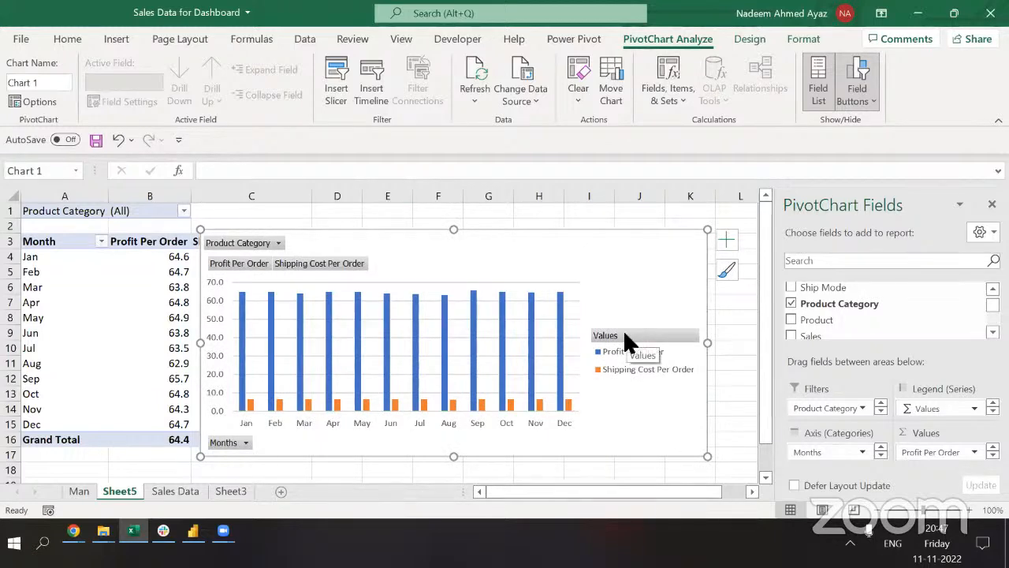
{"action": "right_click", "coordinate": [299, 274]}
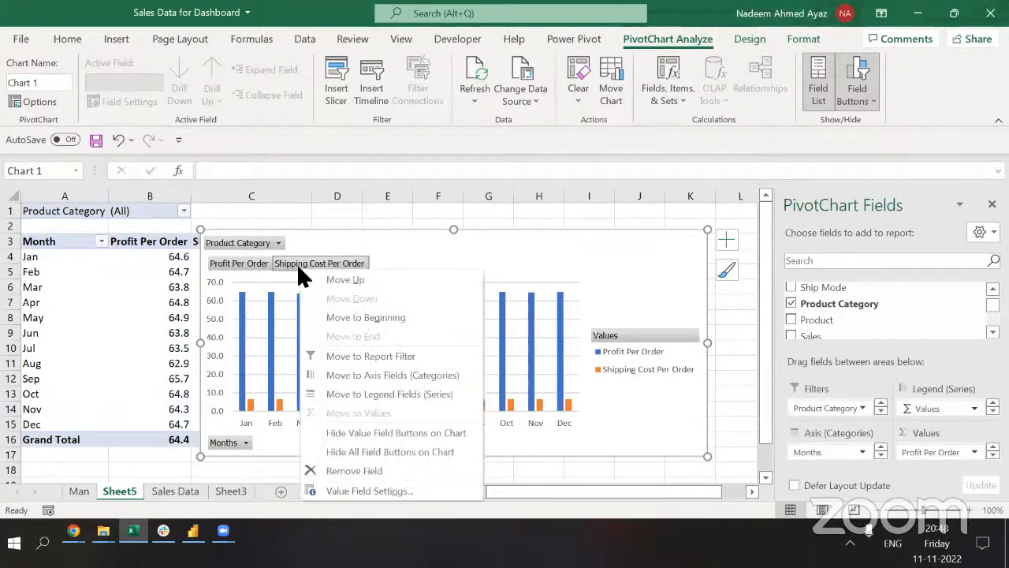
{"action": "left_click", "coordinate": [372, 455]}
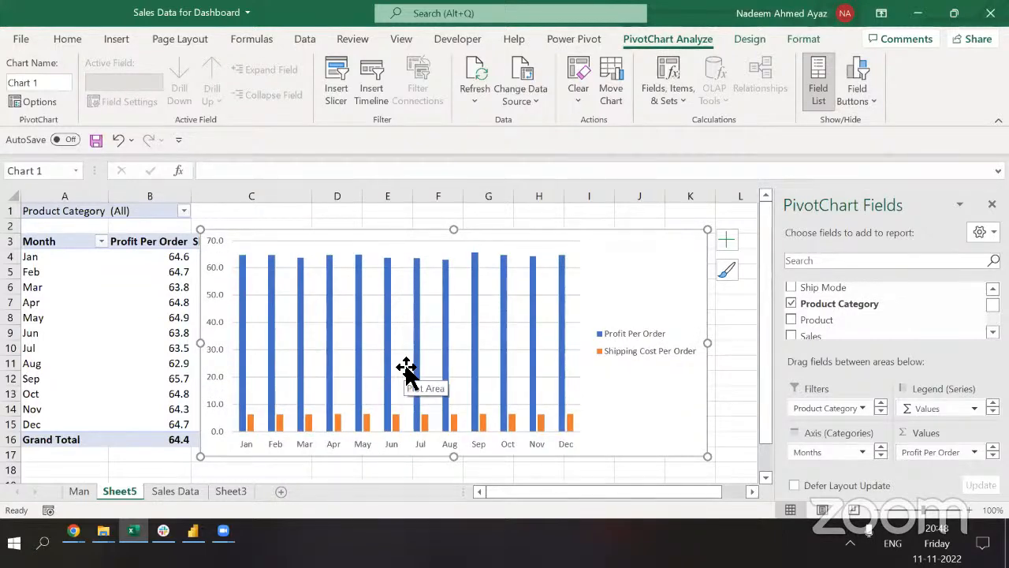
Place the PivotChart's legend below the plot area and add a chart title.
{"action": "left_click", "coordinate": [635, 343]}
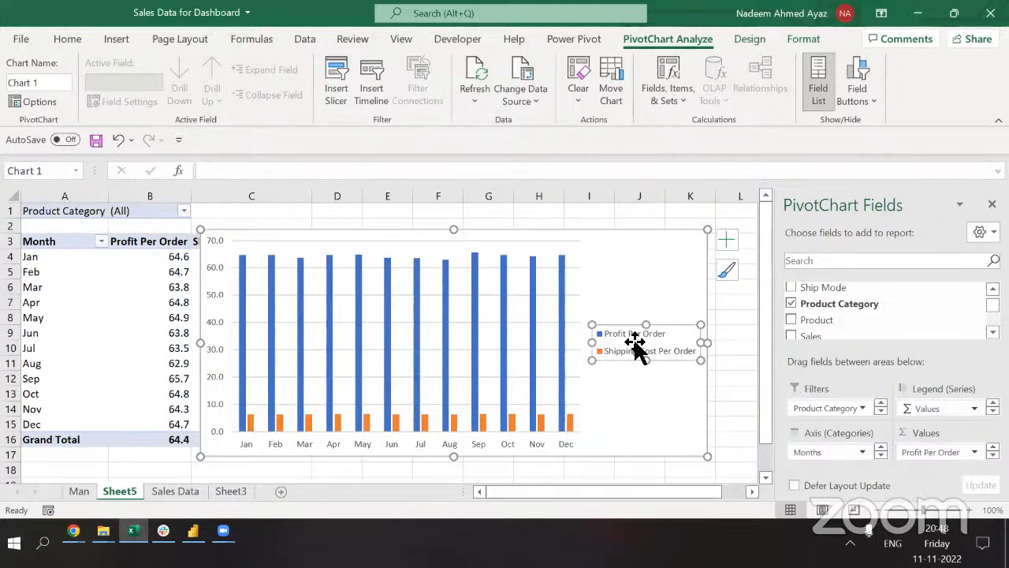
{"action": "left_click", "coordinate": [727, 240]}
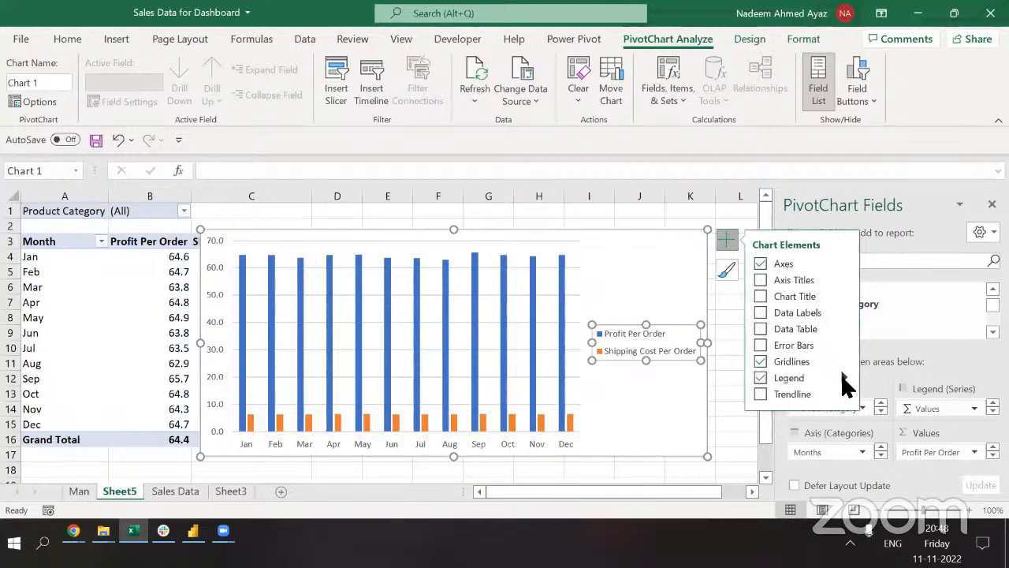
{"action": "mouse_move", "coordinate": [841, 374]}
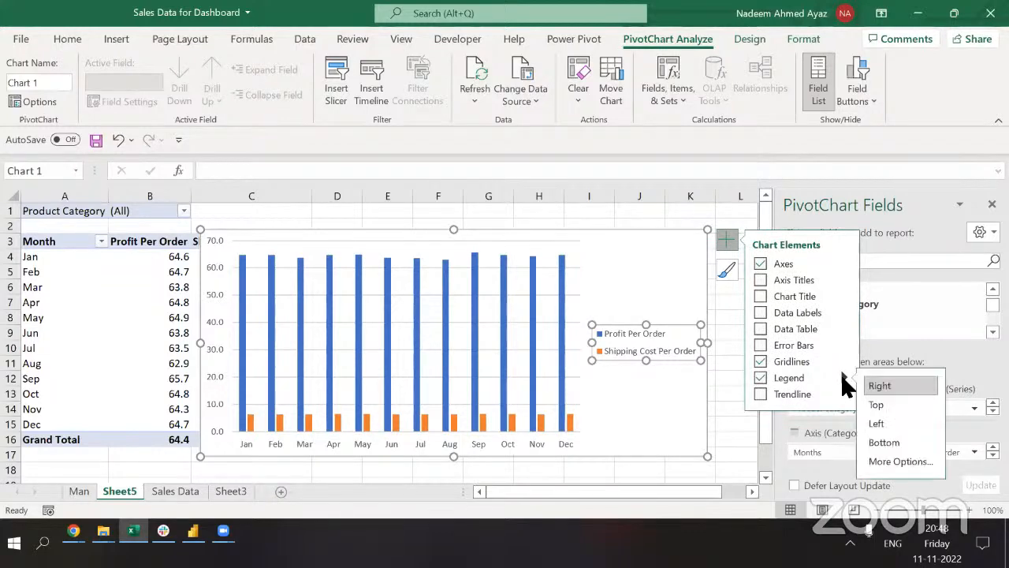
{"action": "left_click", "coordinate": [884, 444]}
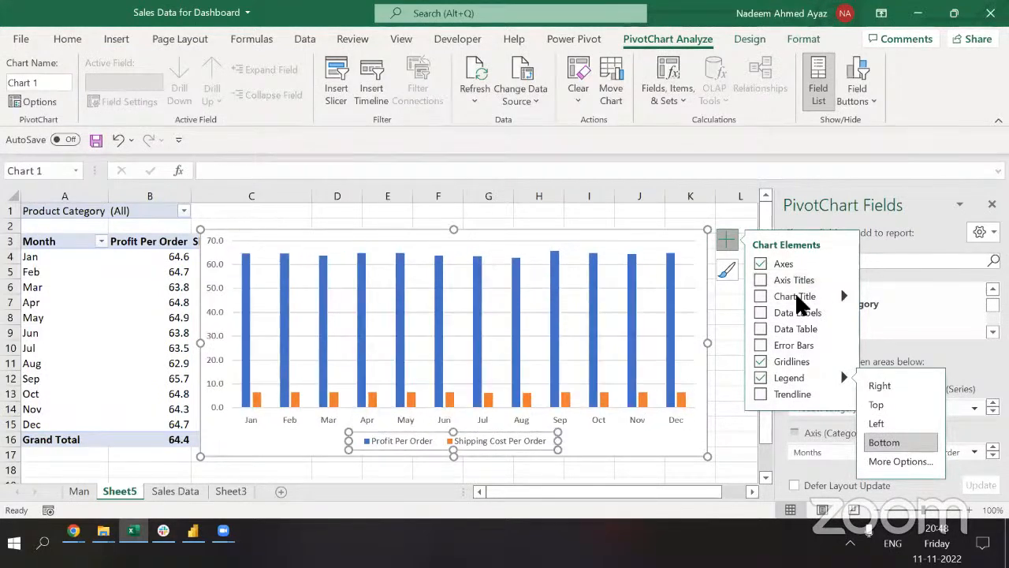
{"action": "left_click", "coordinate": [761, 298]}
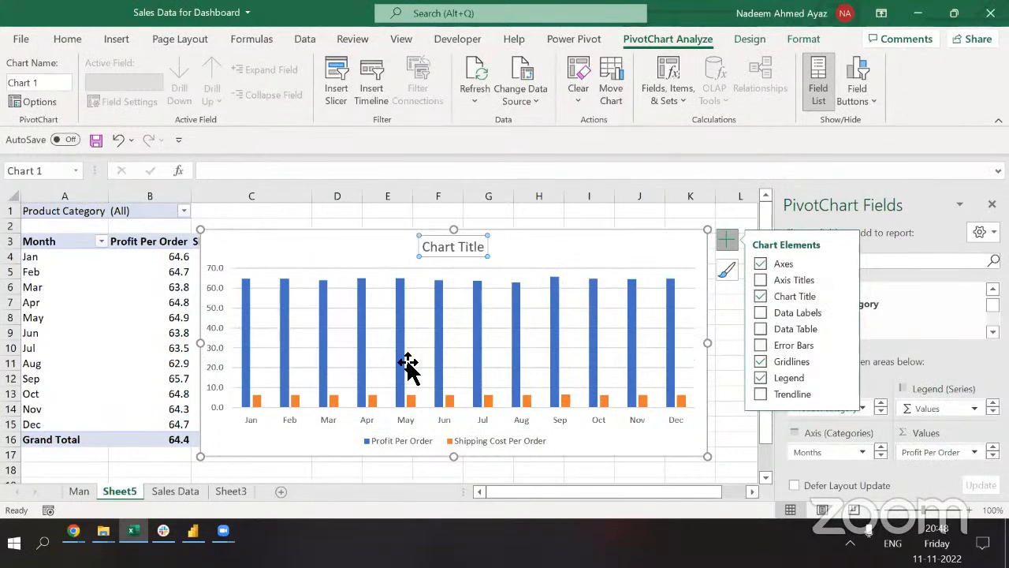
Change the Shipping Cost Per Order series to a line on the secondary axis, keeping Profit Per Order as clustered columns.
{"action": "left_click", "coordinate": [410, 399]}
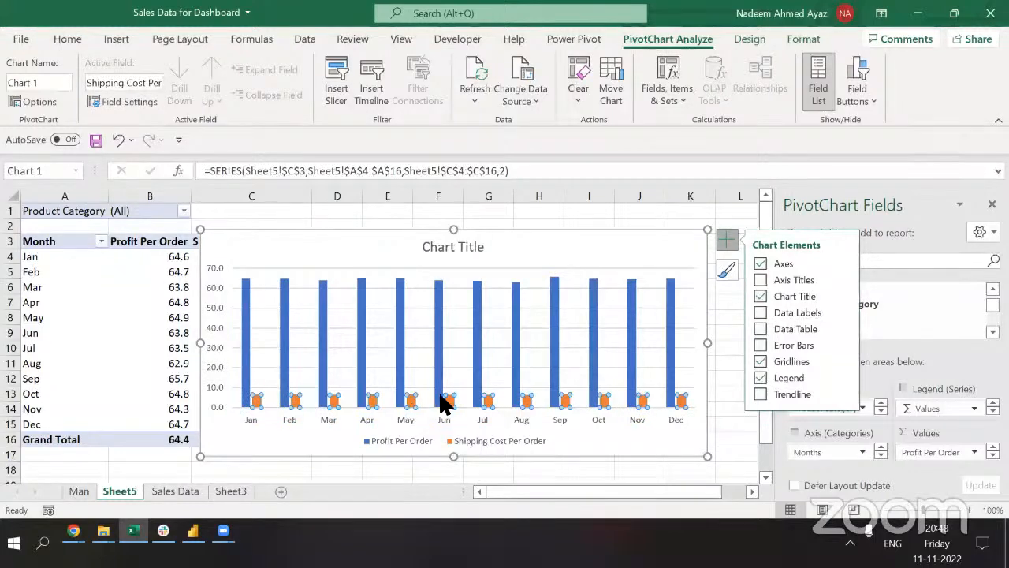
{"action": "left_click", "coordinate": [450, 401]}
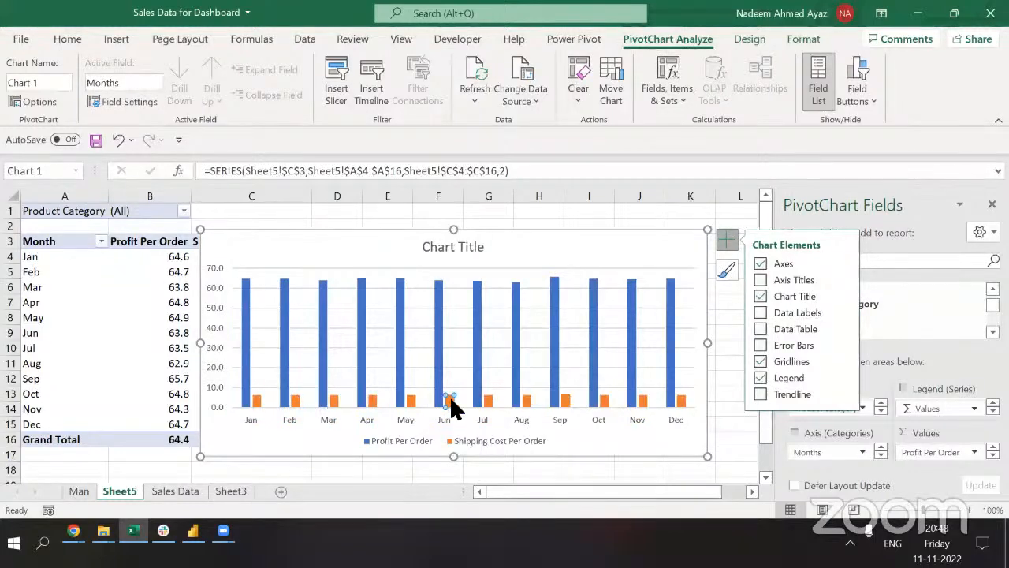
{"action": "right_click", "coordinate": [451, 400]}
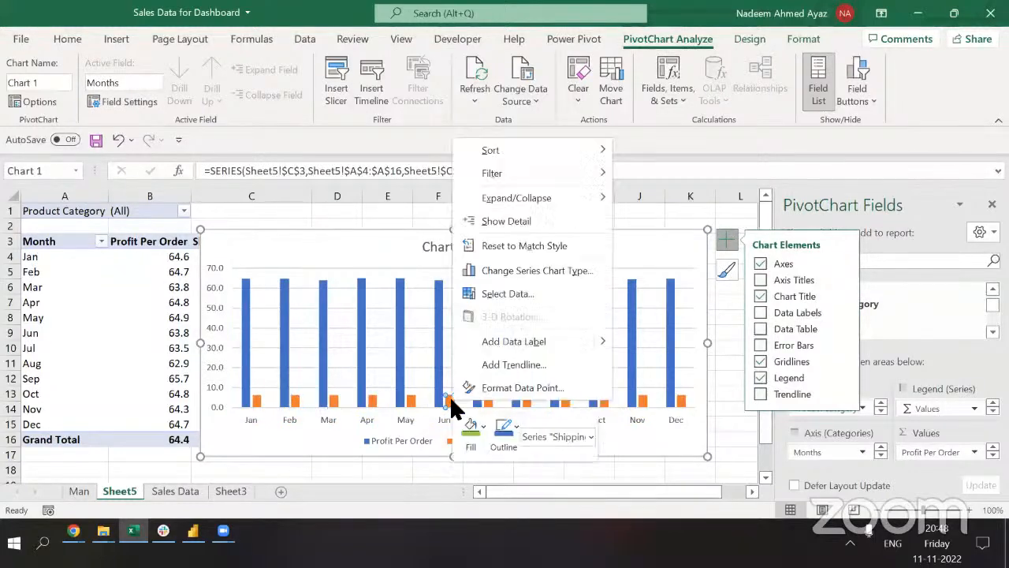
{"action": "left_click", "coordinate": [542, 270]}
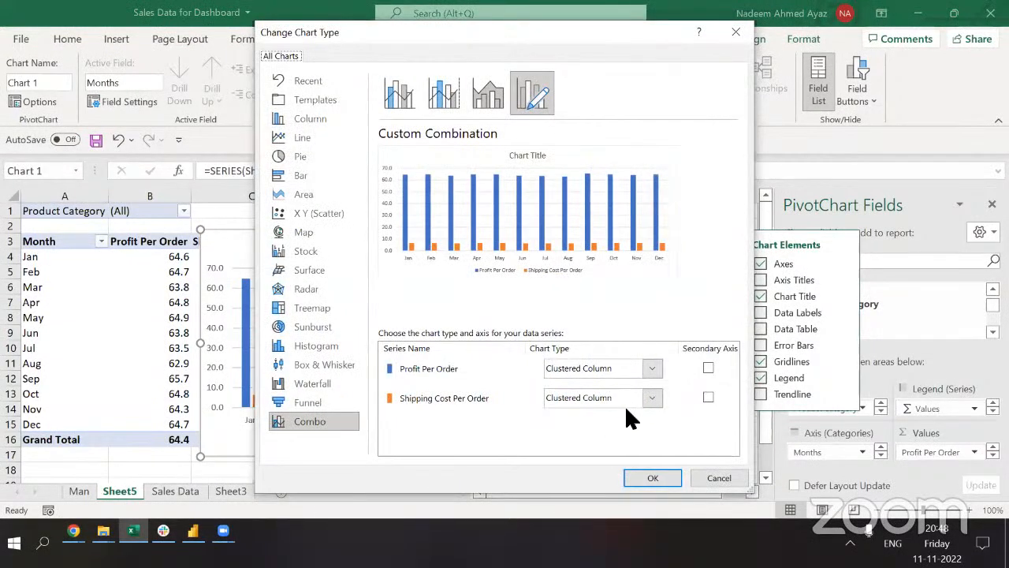
{"action": "left_click", "coordinate": [707, 397]}
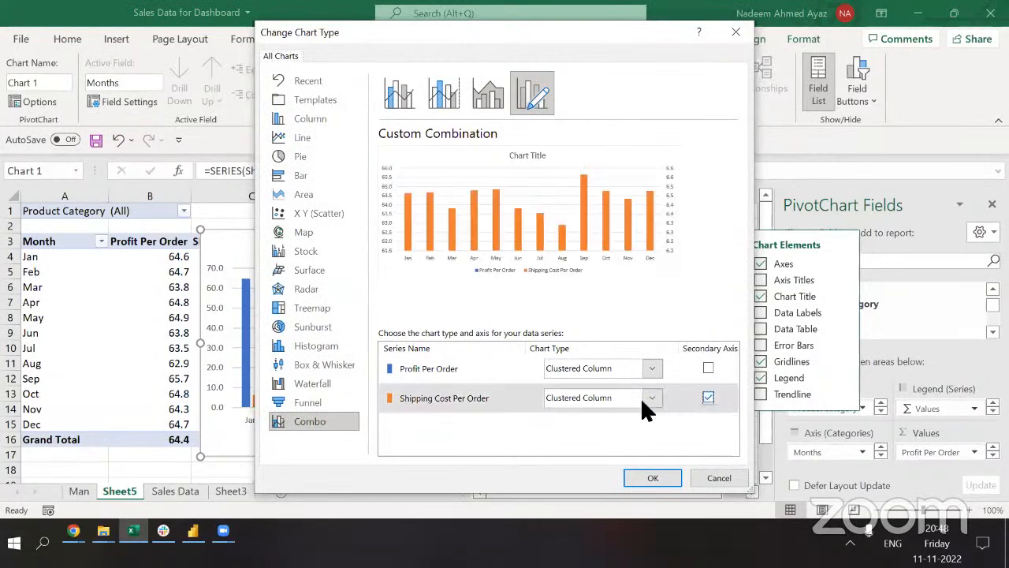
{"action": "left_click", "coordinate": [608, 397]}
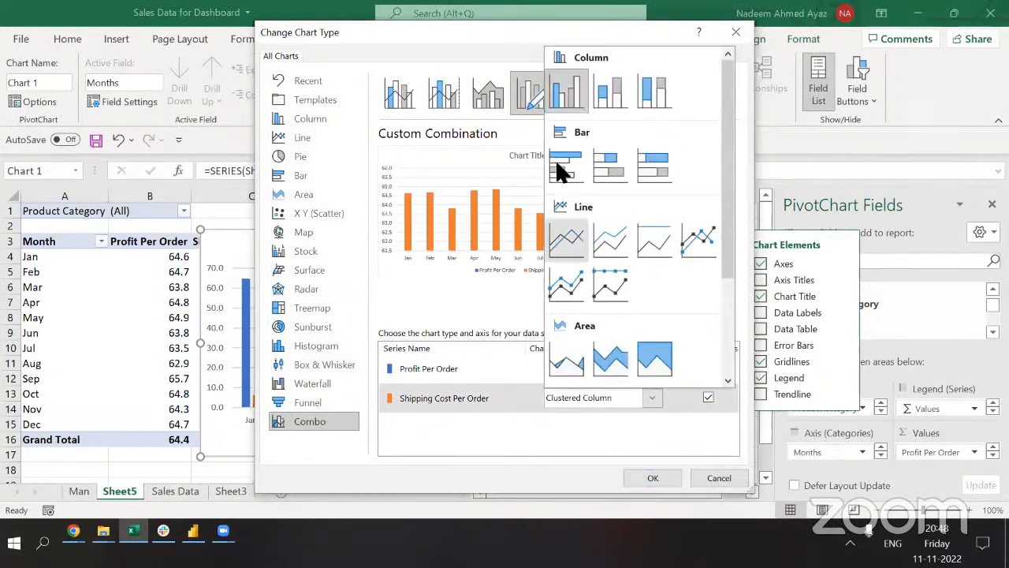
{"action": "left_click", "coordinate": [563, 235]}
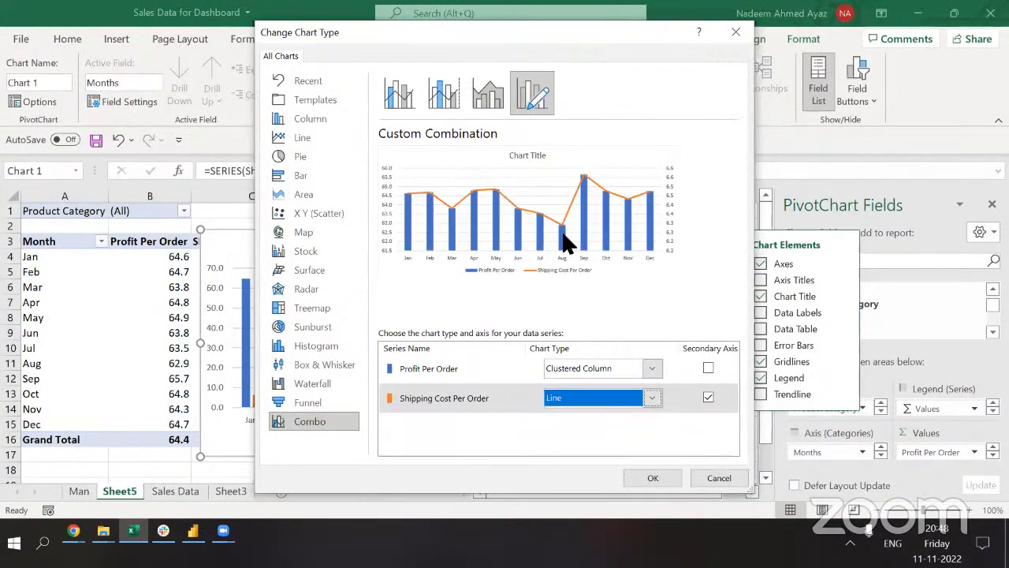
{"action": "left_click", "coordinate": [653, 478]}
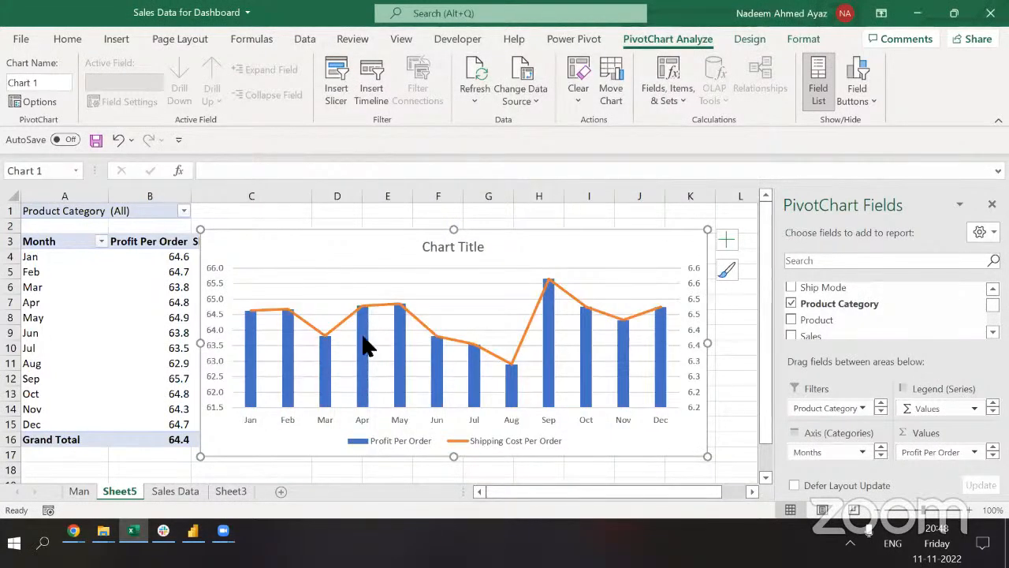
Check the chart on the Man sheet, delete the Sheet5 PivotChart's major gridlines and shift the chart slightly over column B.
{"action": "left_click", "coordinate": [83, 489]}
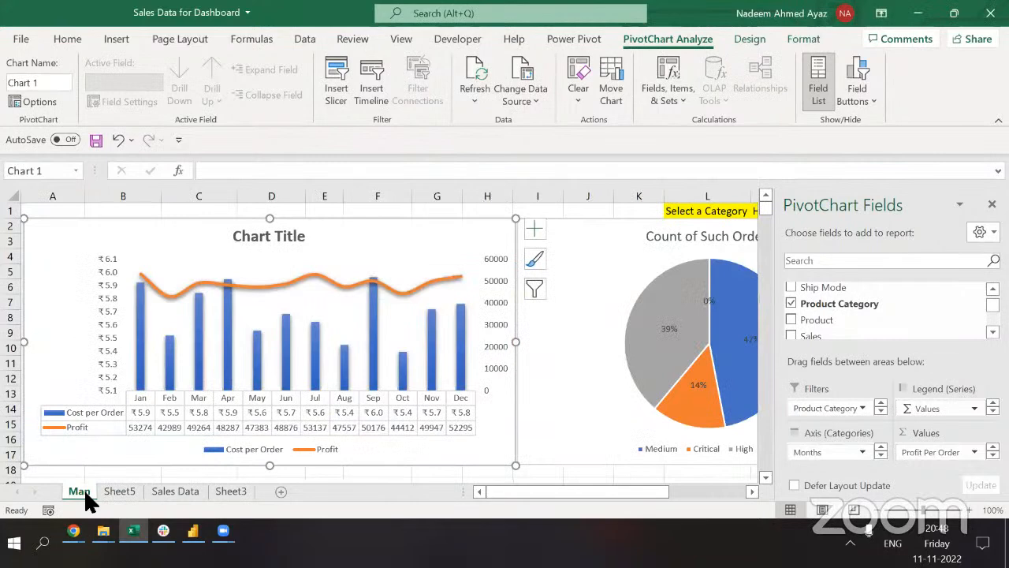
{"action": "left_click", "coordinate": [116, 490]}
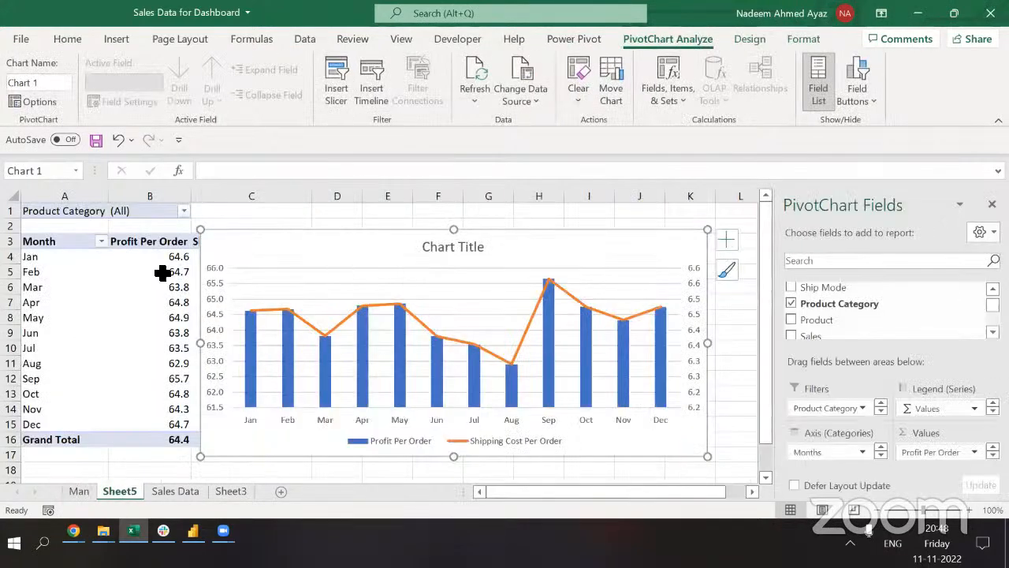
{"action": "left_click", "coordinate": [447, 299]}
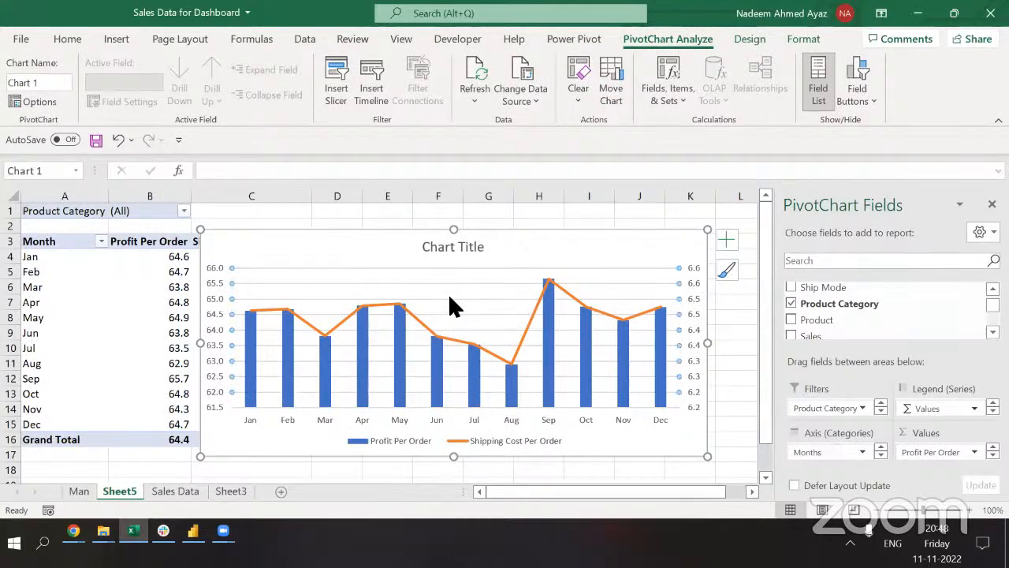
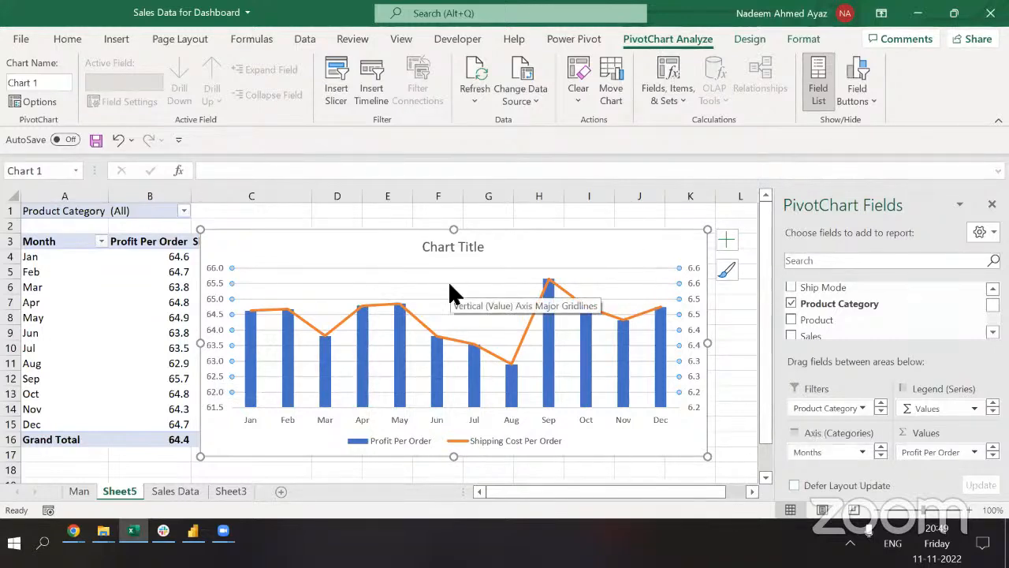
{"action": "key", "text": "Delete"}
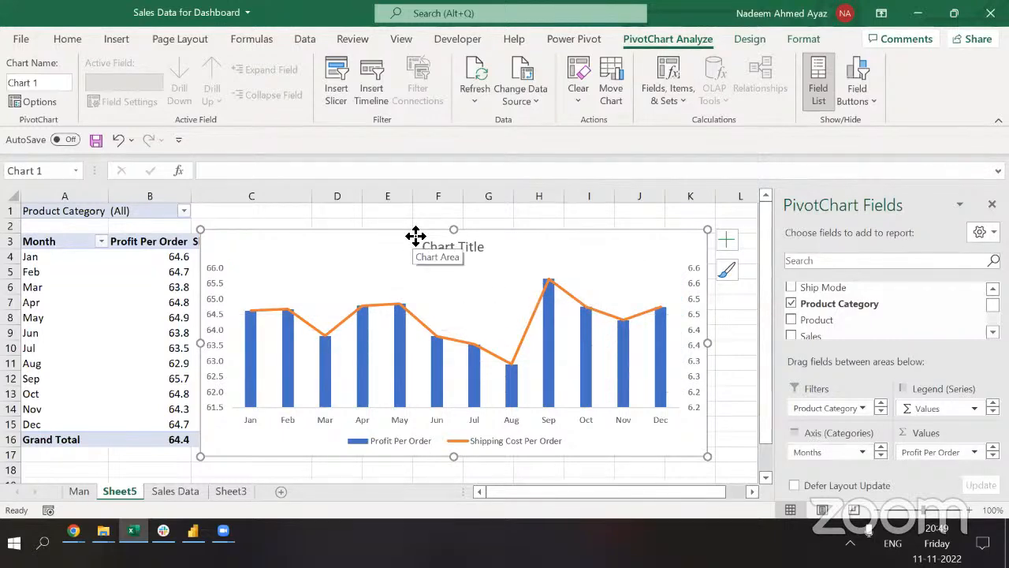
{"action": "left_click_drag", "start_coordinate": [415, 235], "coordinate": [383, 252]}
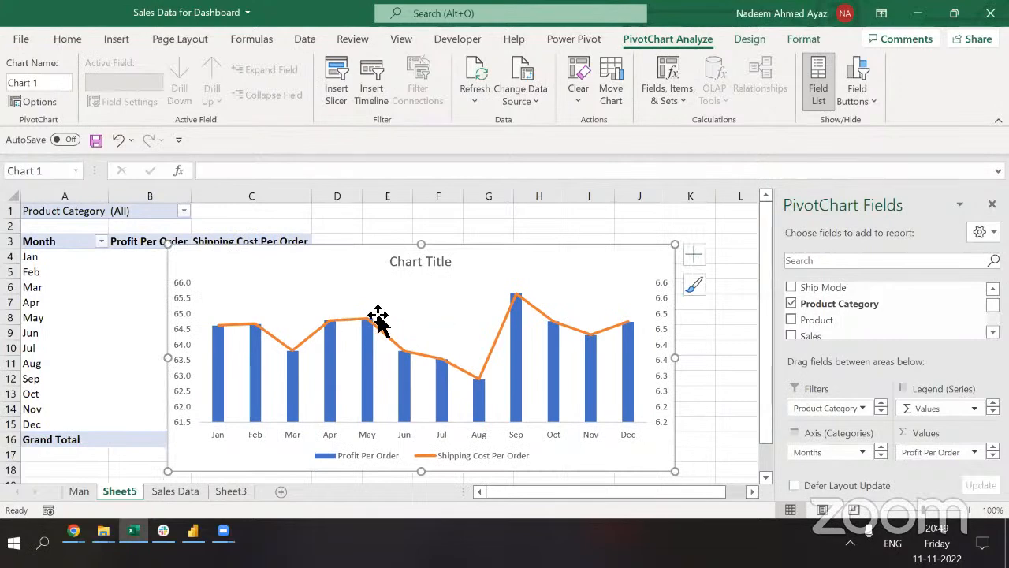
Filter the PivotTable's Product Category to Auto & Accessories only.
{"action": "left_click", "coordinate": [184, 212]}
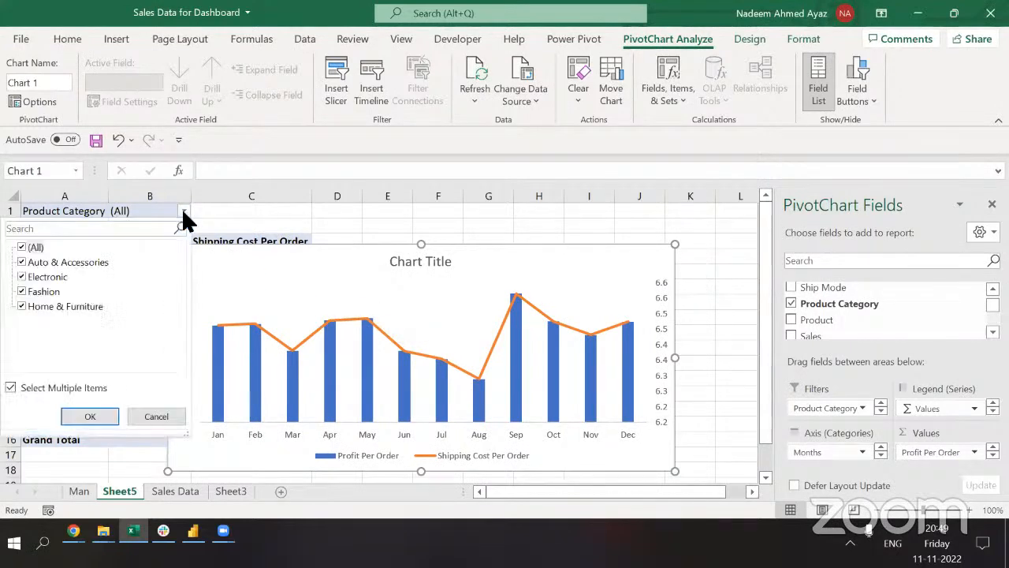
{"action": "left_click", "coordinate": [22, 248]}
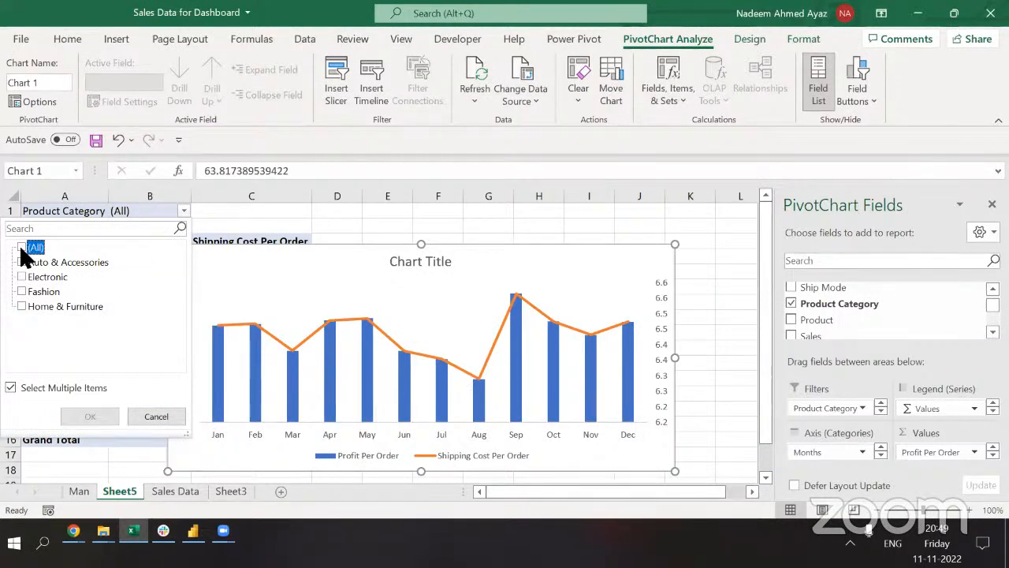
{"action": "left_click", "coordinate": [22, 262]}
{"action": "key", "text": "Return"}
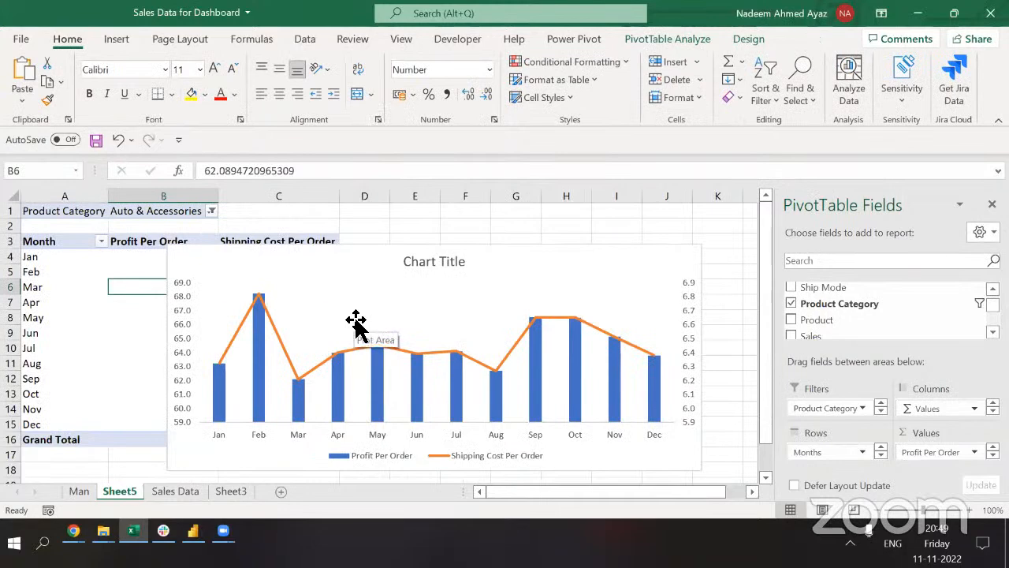
{"action": "key", "text": "alt+w"}
{"action": "key", "text": "u"}
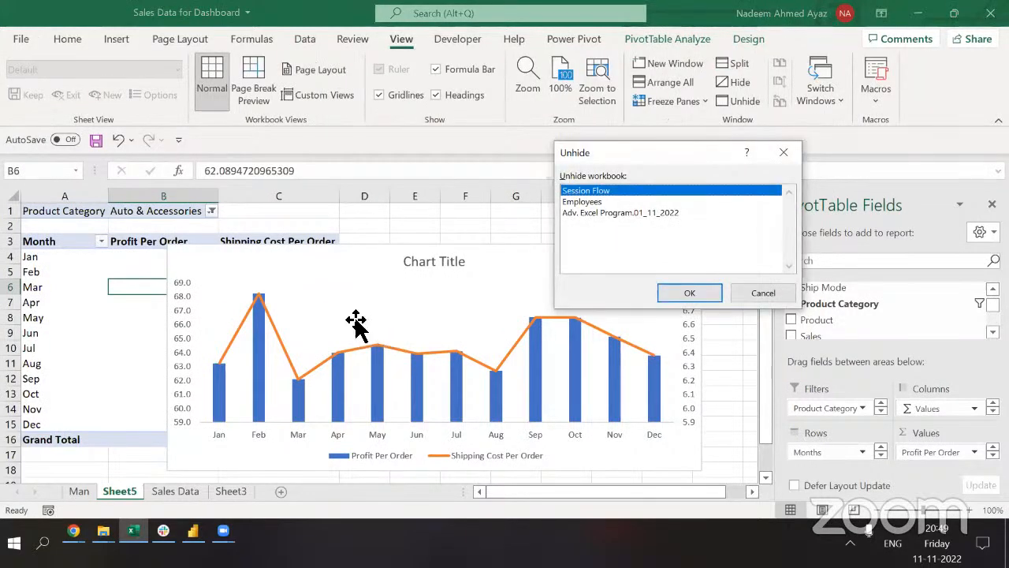
{"action": "key", "text": "Escape"}
Unhide the Sheet4 worksheet.
{"action": "key", "text": "alt+h"}
{"action": "key", "text": "o"}
{"action": "key", "text": "u"}
{"action": "key", "text": "h"}
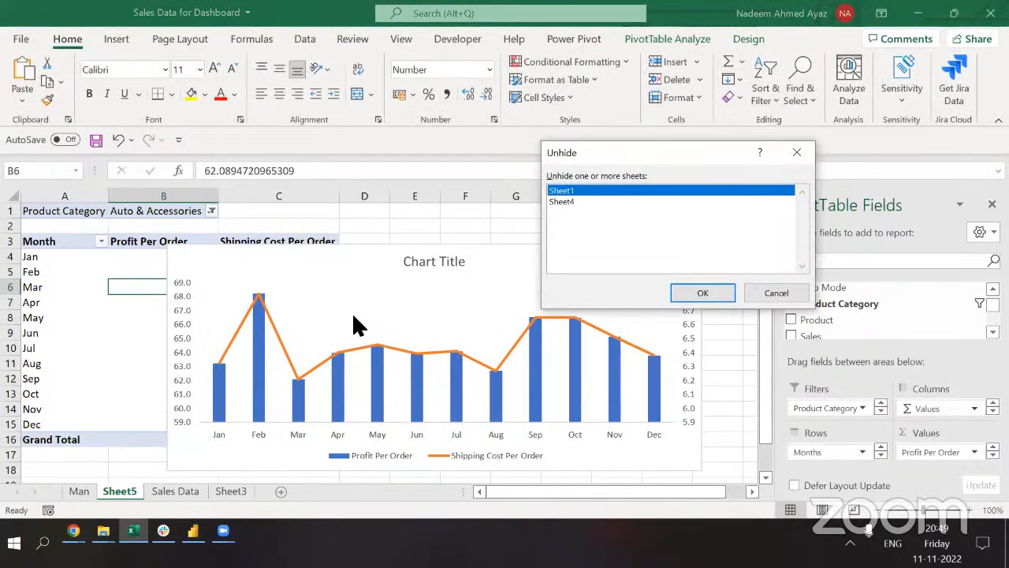
{"action": "key", "text": "Down"}
{"action": "key", "text": "Return"}
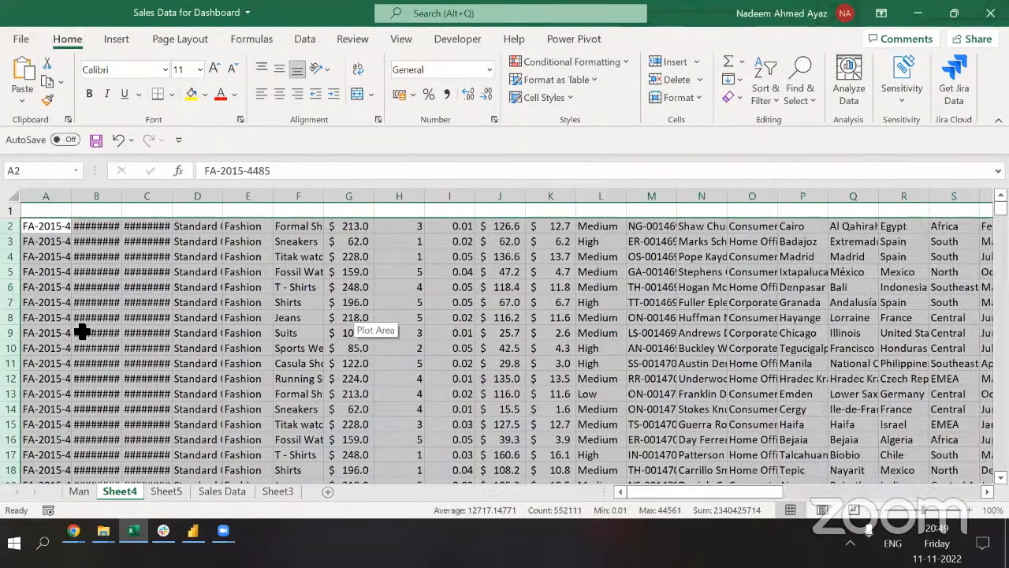
Move the PivotChart on Sheet5 clear of the PivotTable so all table columns are uncovered.
{"action": "key", "text": "ctrl+Page_Down"}
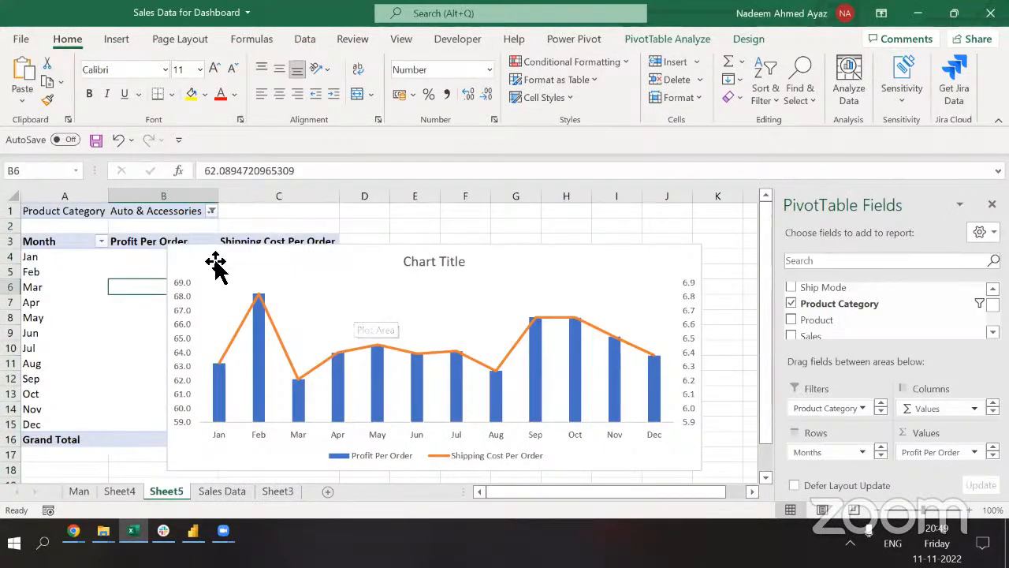
{"action": "left_click_drag", "start_coordinate": [218, 252], "coordinate": [565, 277]}
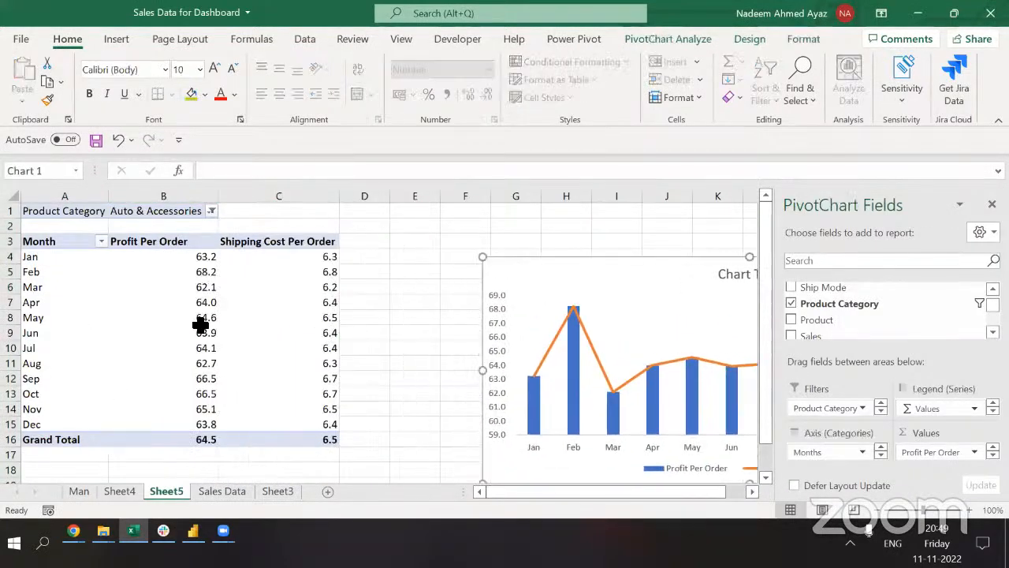
Add Order ID to the PivotTable's values as a count and go to its grand total.
{"action": "left_click", "coordinate": [254, 332]}
{"action": "left_click_drag", "start_coordinate": [903, 304], "coordinate": [828, 293]}
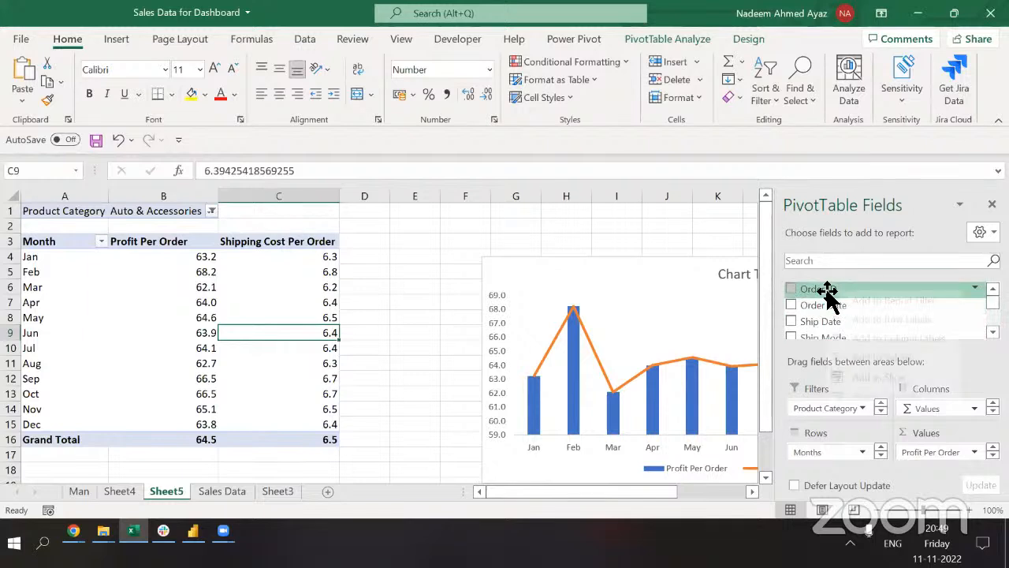
{"action": "right_click", "coordinate": [828, 292]}
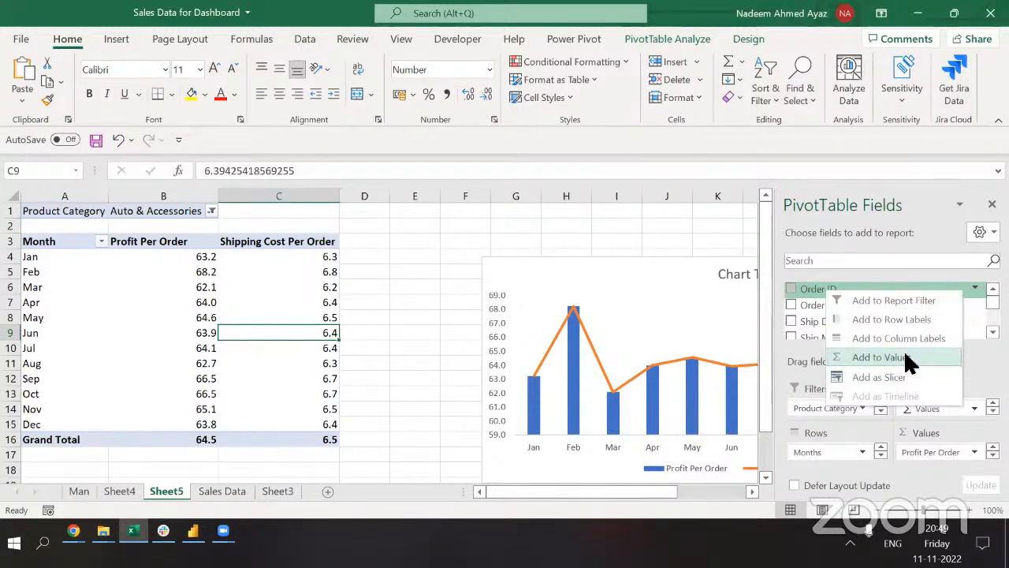
{"action": "left_click", "coordinate": [908, 359]}
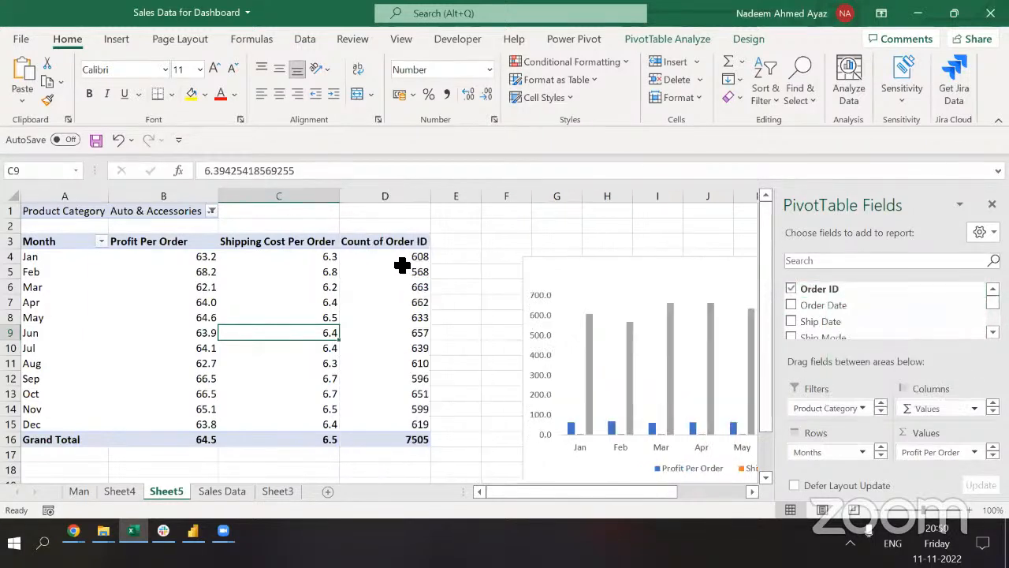
{"action": "left_click", "coordinate": [403, 260]}
{"action": "key", "text": "ctrl+Down"}
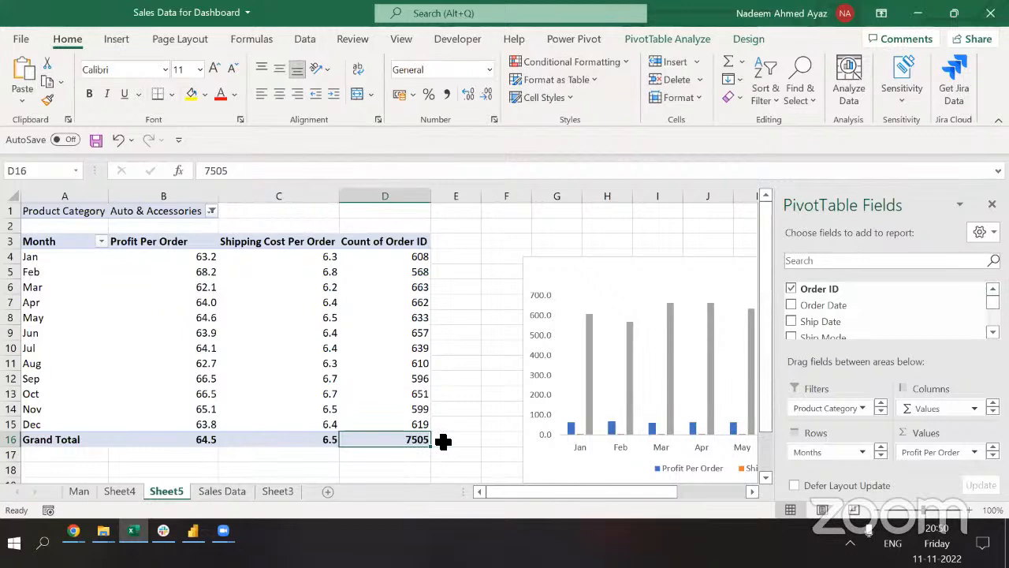
Reset the Product Category filter on Sheet5 to (All).
{"action": "key", "text": "ctrl+Page_Down"}
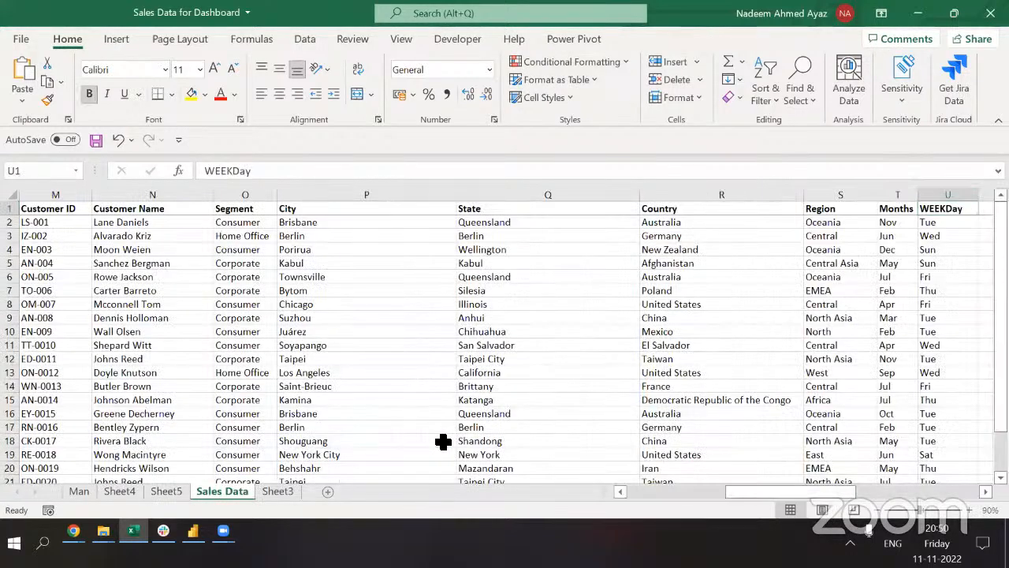
{"action": "key", "text": "ctrl+Page_Up"}
{"action": "key", "text": "ctrl+Up"}
{"action": "key", "text": "ctrl+Up"}
{"action": "key", "text": "ctrl+Left"}
{"action": "key", "text": "alt+Down"}
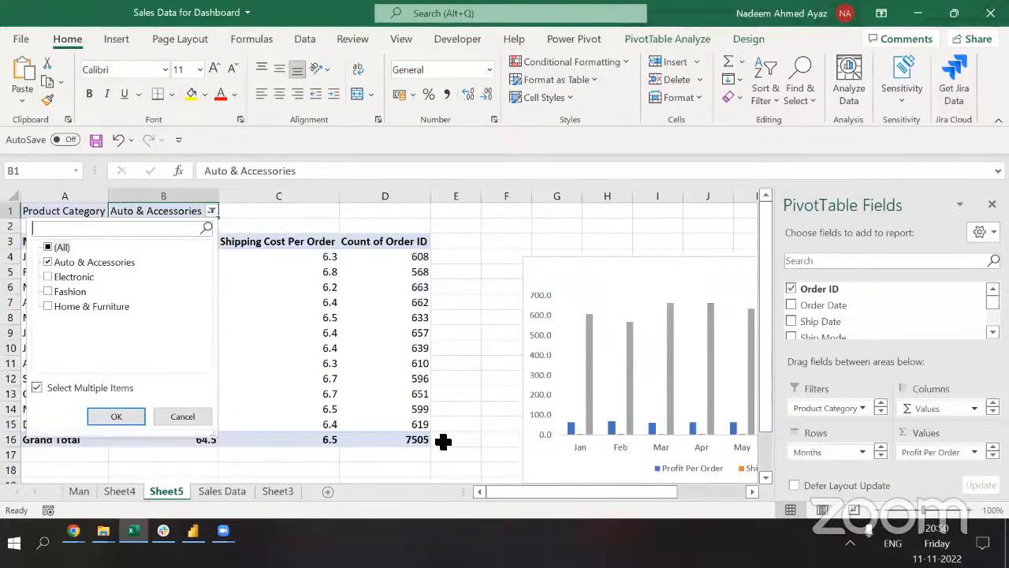
{"action": "key", "text": "Return"}
Compare the grand total of the Order ID count with the number of Order ID rows on the Sales Data sheet.
{"action": "key", "text": "ctrl+Down"}
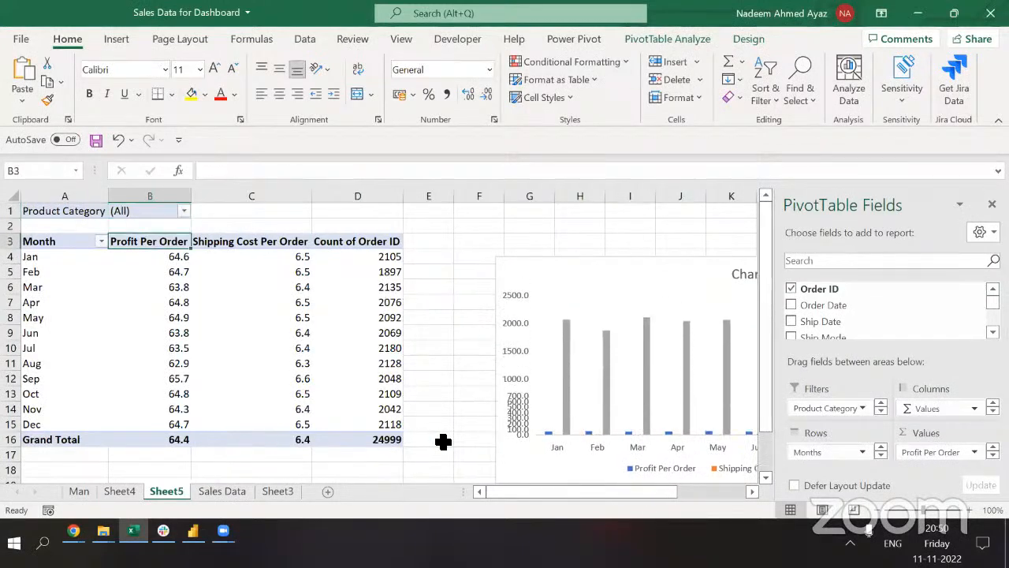
{"action": "key", "text": "ctrl+Down"}
{"action": "key", "text": "Right"}
{"action": "key", "text": "Right"}
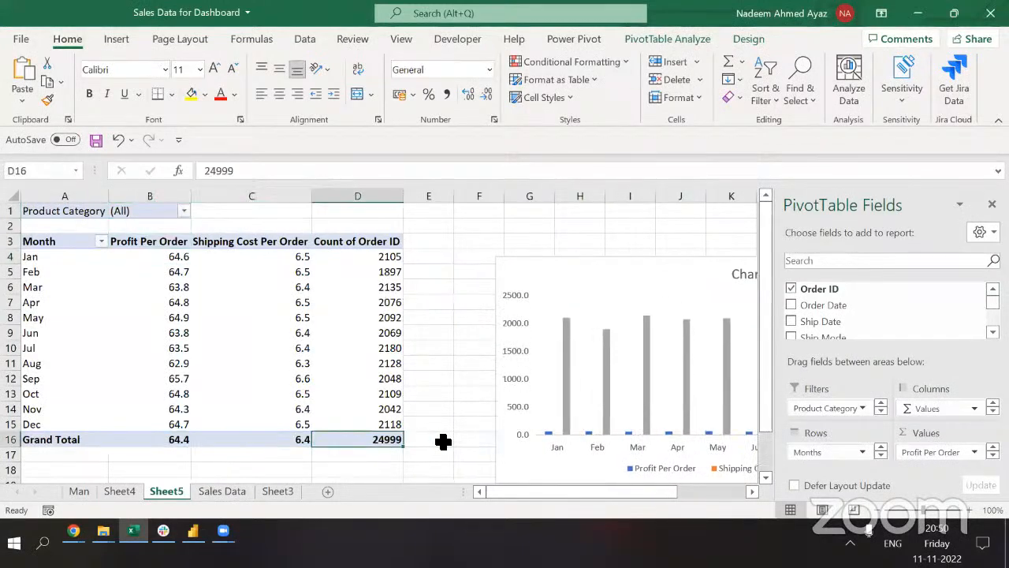
{"action": "key", "text": "ctrl+Page_Down"}
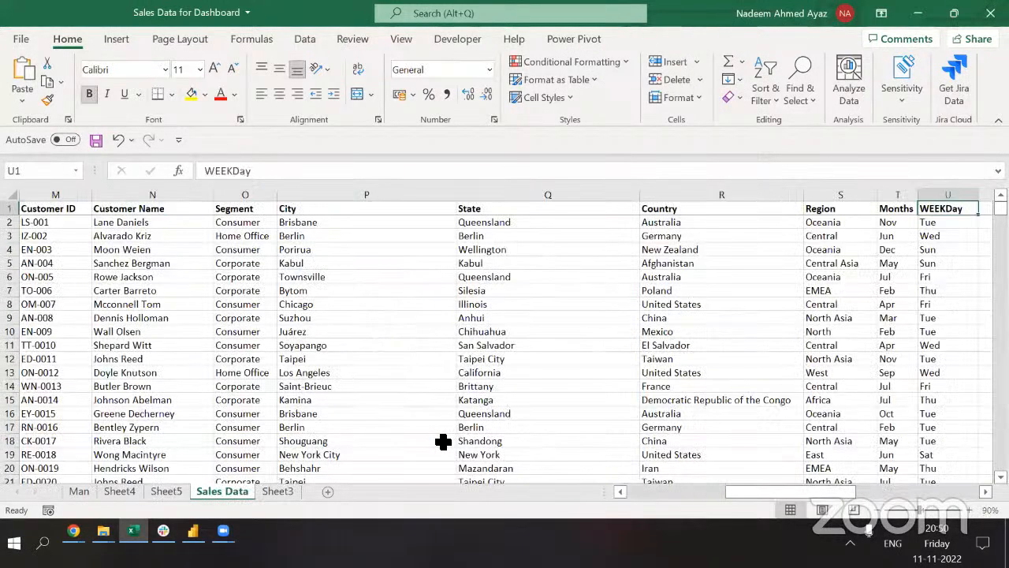
{"action": "key", "text": "ctrl+Left"}
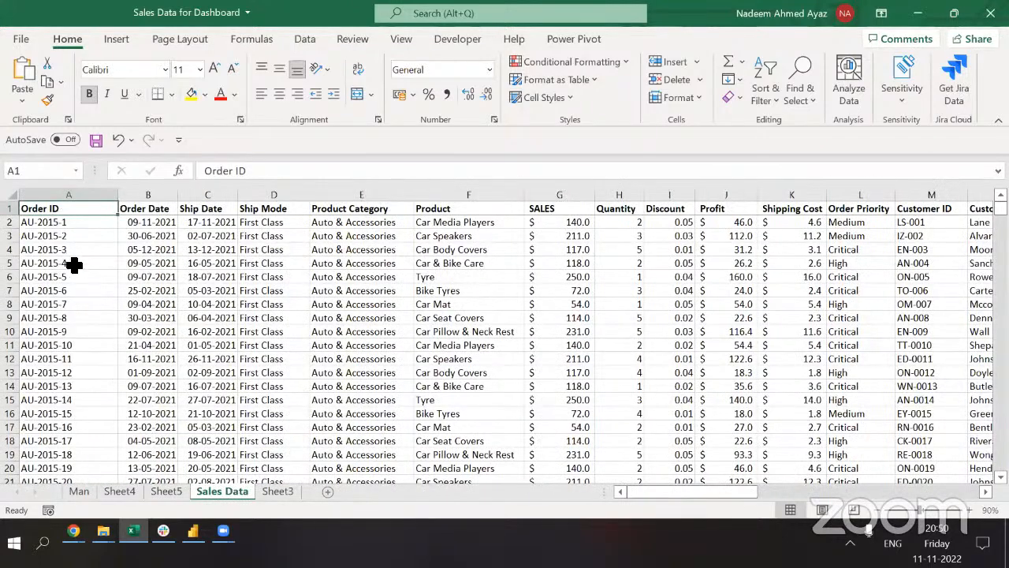
{"action": "key", "text": "Down"}
{"action": "key", "text": "ctrl+shift+Down"}
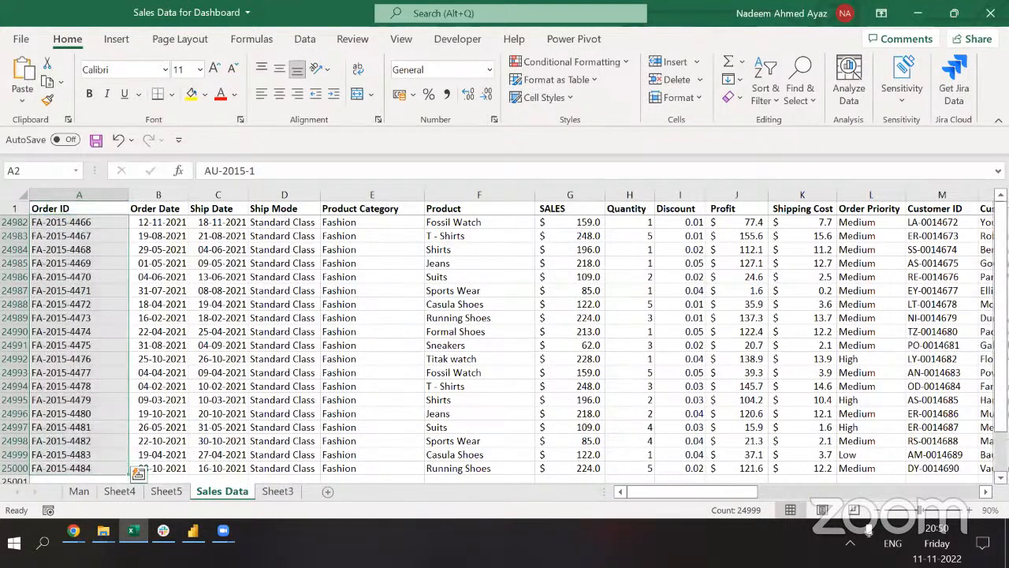
{"action": "key", "text": "ctrl+Page_Up"}
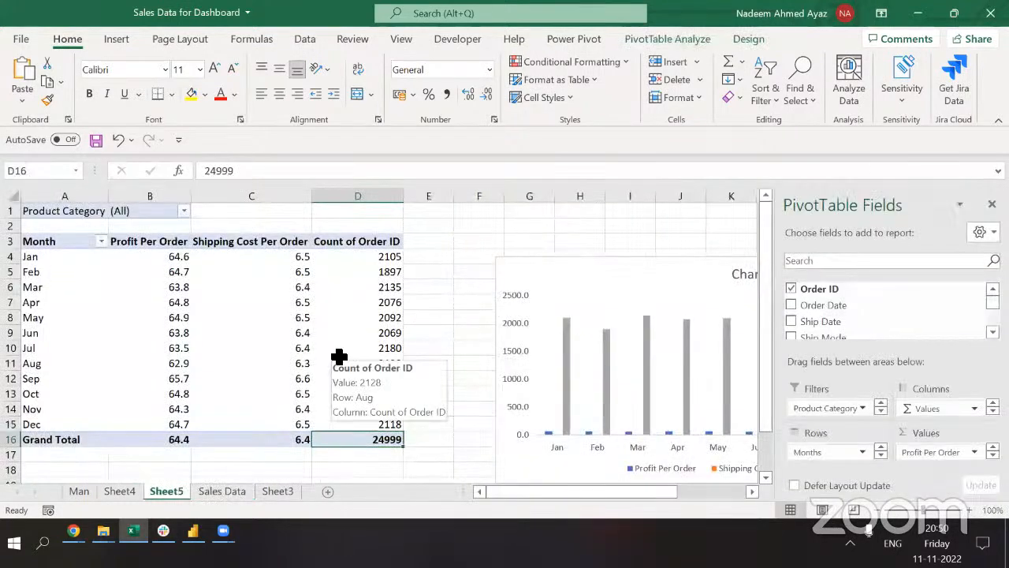
Copy the selected order rows on Sheet4 and paste them below the last Sales Data record, starting at A25001.
{"action": "key", "text": "ctrl+Page_Up"}
{"action": "key", "text": "ctrl+Page_Down"}
{"action": "key", "text": "ctrl+Page_Up"}
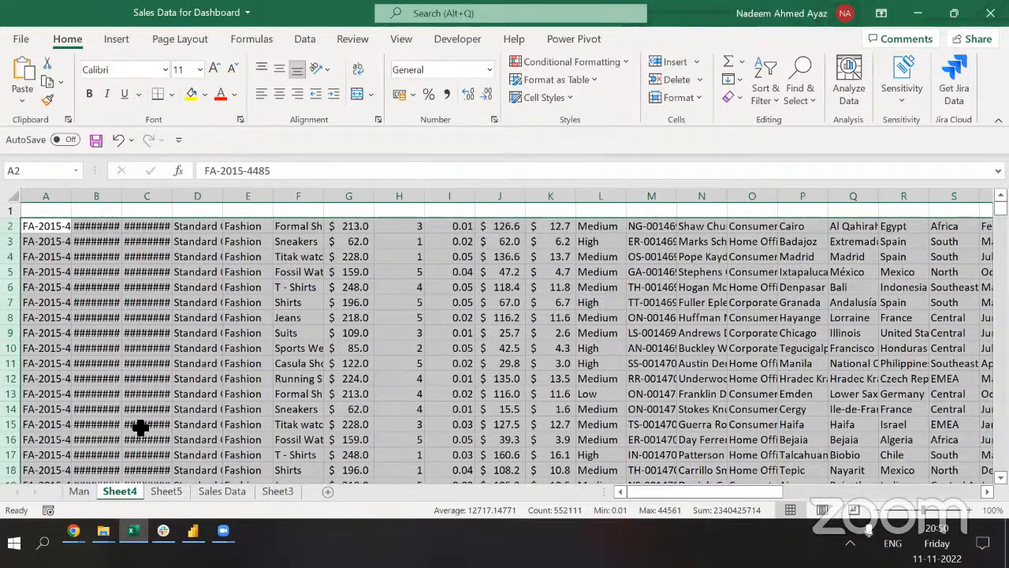
{"action": "key", "text": "ctrl+c"}
{"action": "key", "text": "ctrl+Page_Down"}
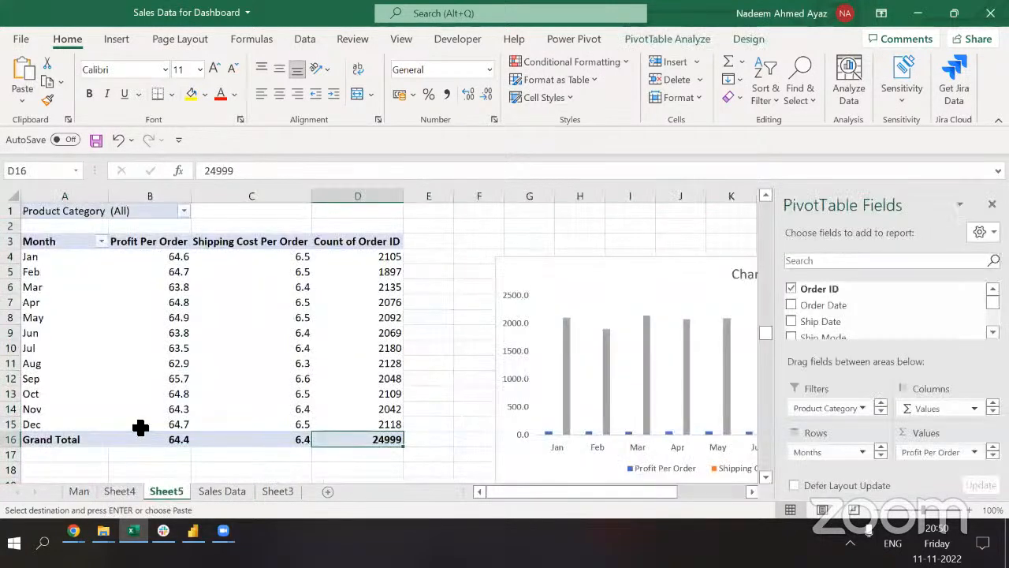
{"action": "key", "text": "ctrl+Page_Down"}
{"action": "key", "text": "ctrl+Home"}
{"action": "key", "text": "ctrl+Down"}
{"action": "key", "text": "Down"}
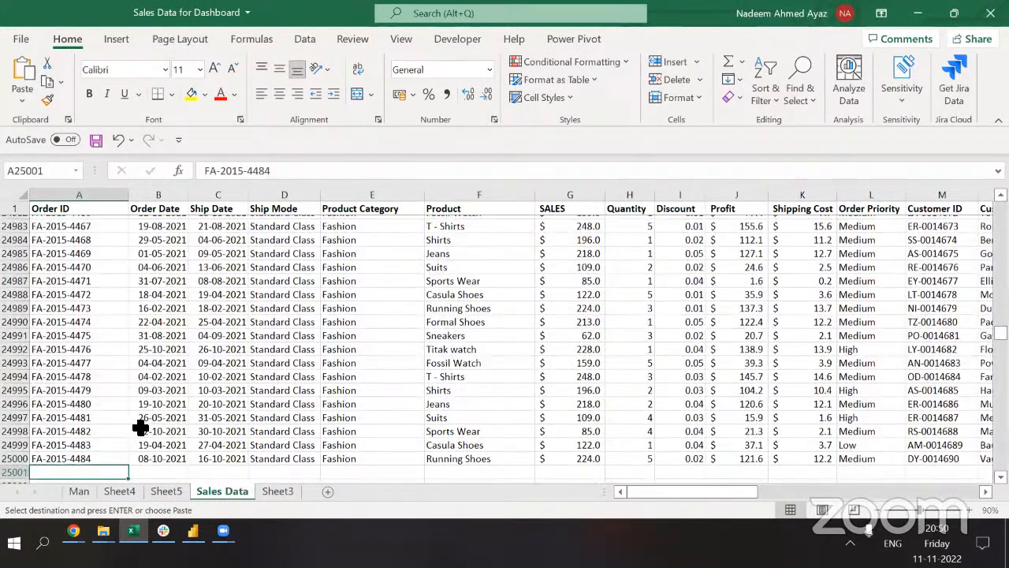
{"action": "key", "text": "ctrl+v"}
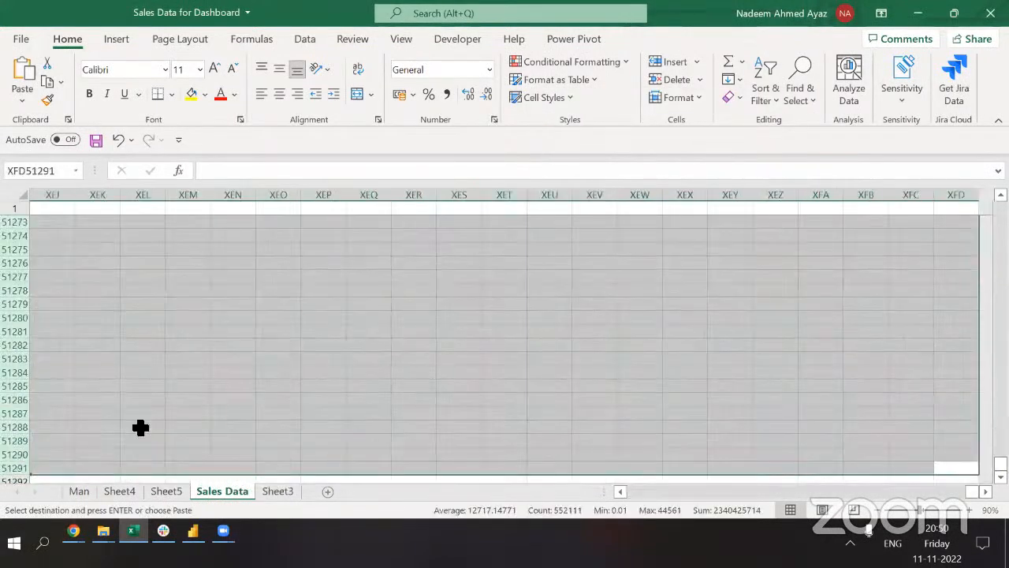
Check the first and last pasted rows on Sales Data against the Order ID counts in the Sheet5 PivotTable.
{"action": "key", "text": "Tab"}
{"action": "key", "text": "Left"}
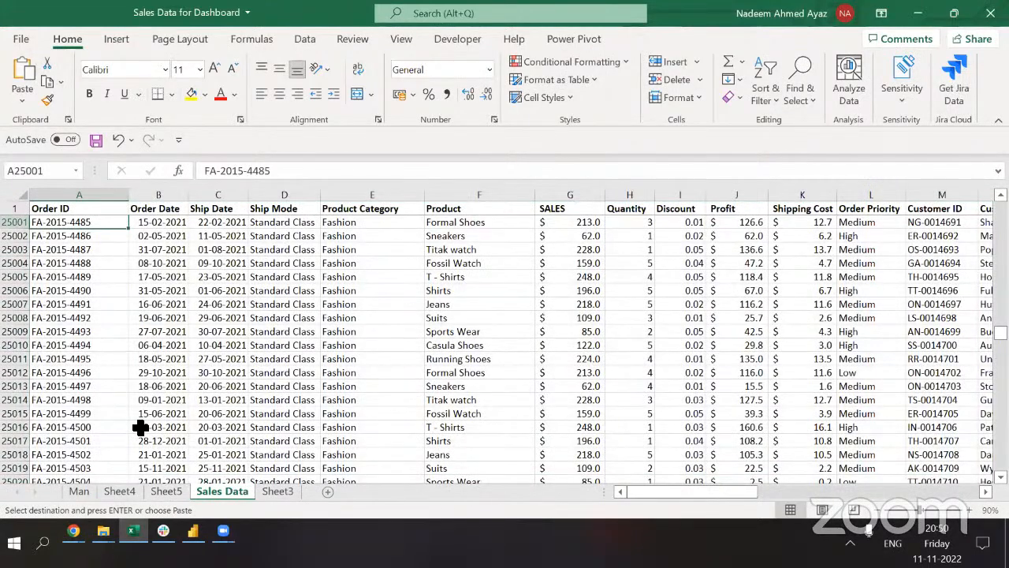
{"action": "key", "text": "ctrl+Down"}
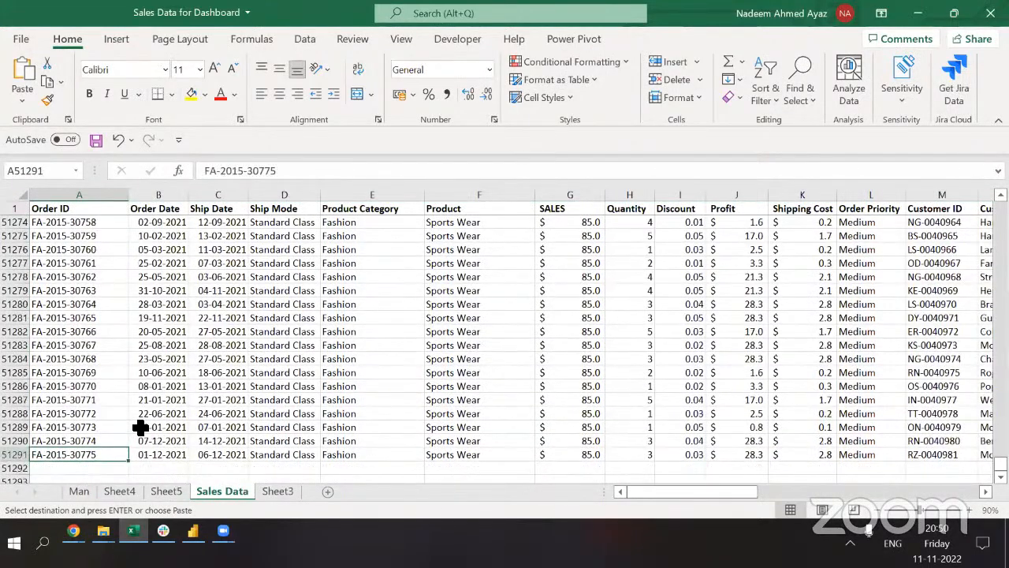
{"action": "key", "text": "ctrl+Page_Up"}
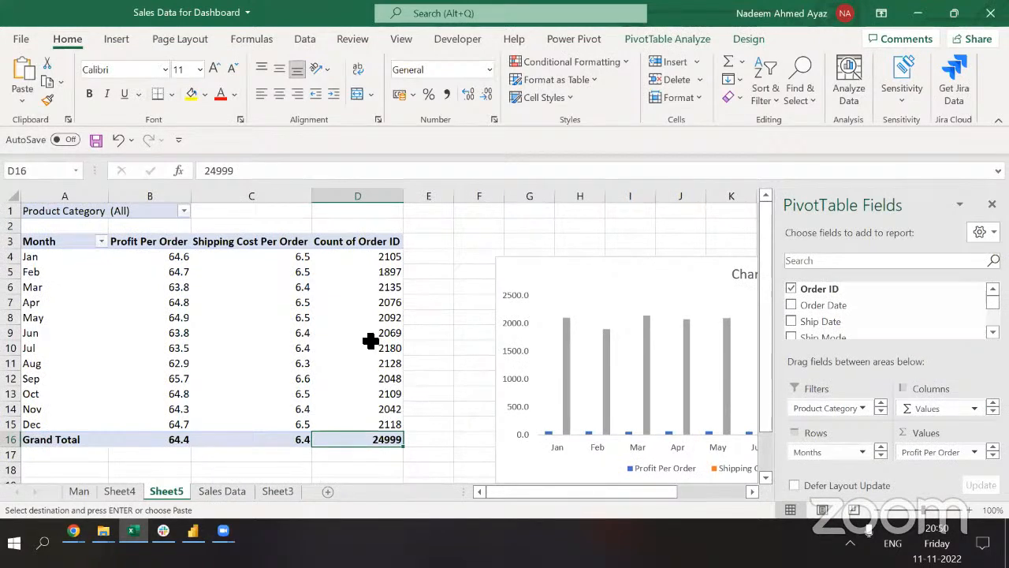
{"action": "left_click", "coordinate": [364, 294]}
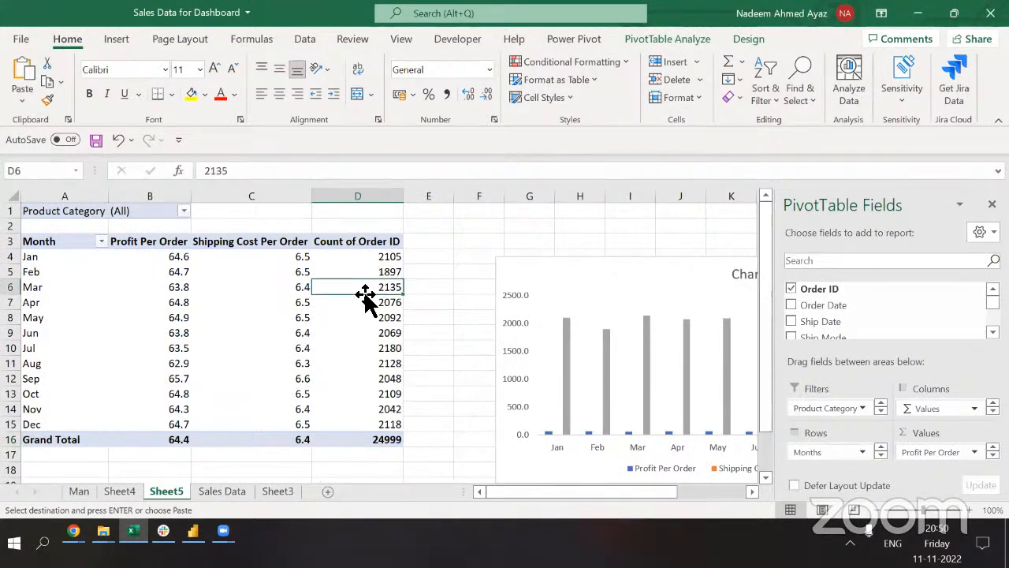
{"action": "left_click", "coordinate": [221, 491]}
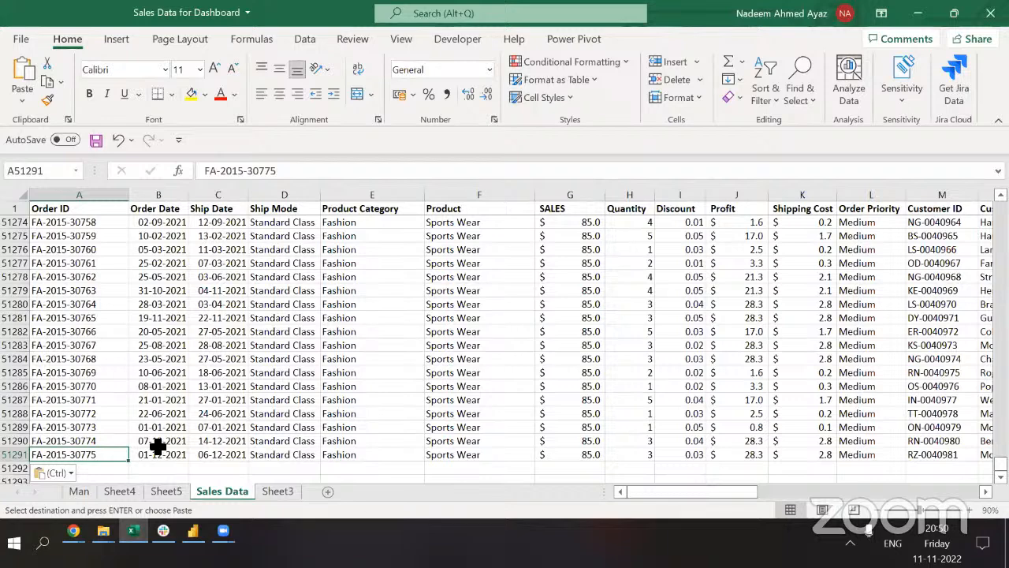
{"action": "left_click", "coordinate": [163, 489]}
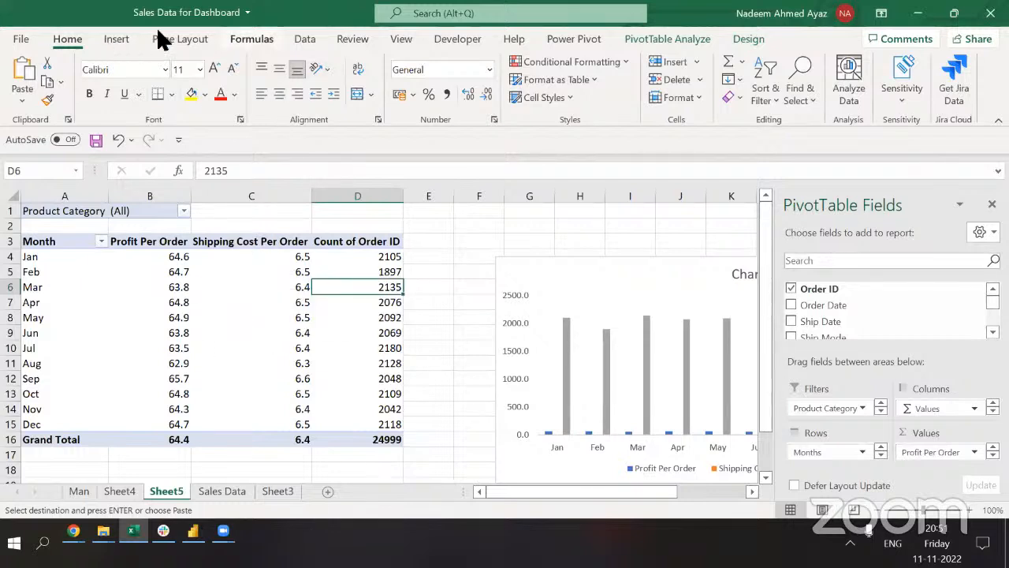
Change the PivotTable's data source to 'Sales Data'!$A$1:$U$51291 and check the grand total of the Order ID count.
{"action": "left_click", "coordinate": [582, 43]}
{"action": "left_click", "coordinate": [645, 41]}
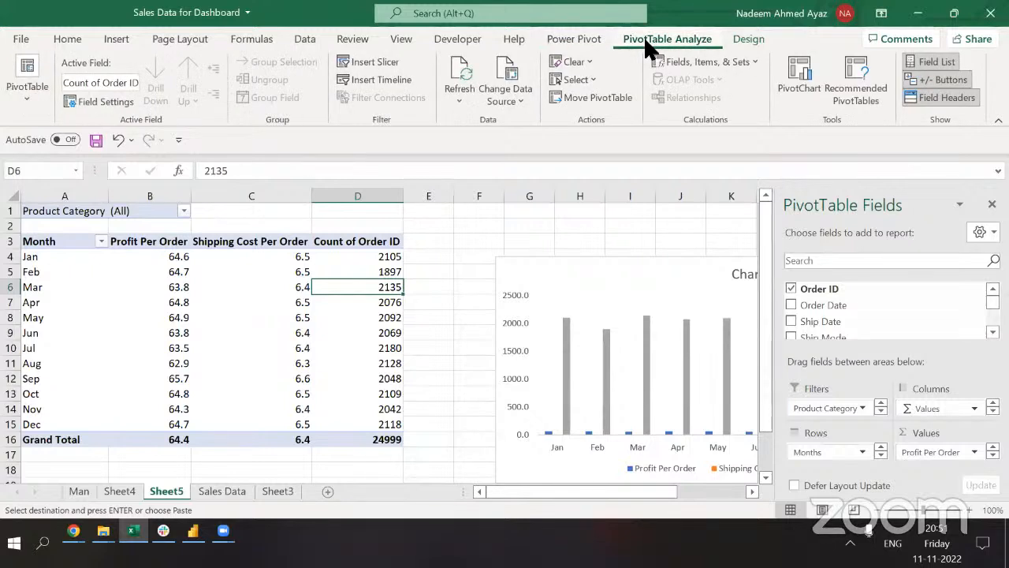
{"action": "left_click", "coordinate": [499, 102]}
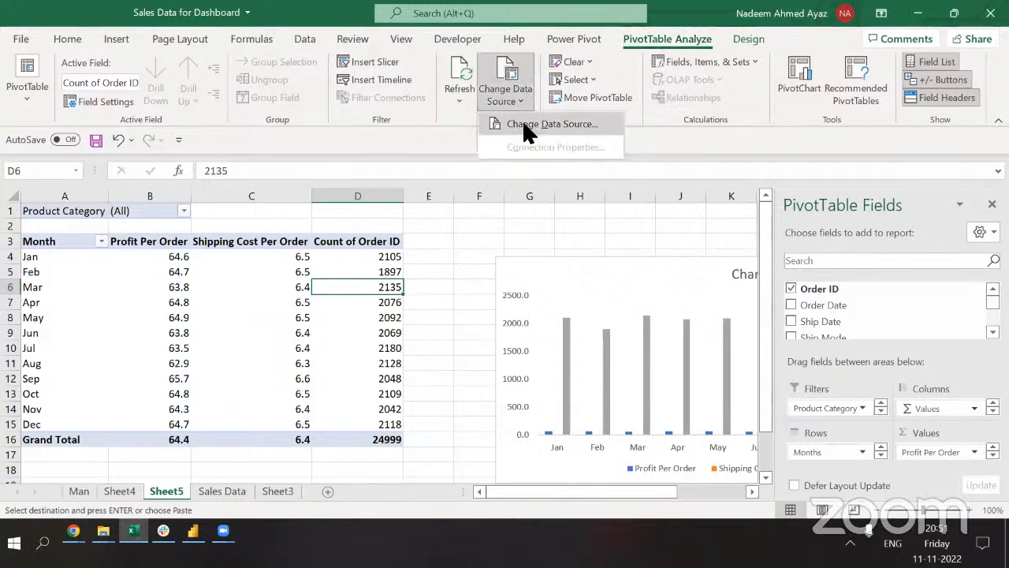
{"action": "left_click", "coordinate": [525, 125]}
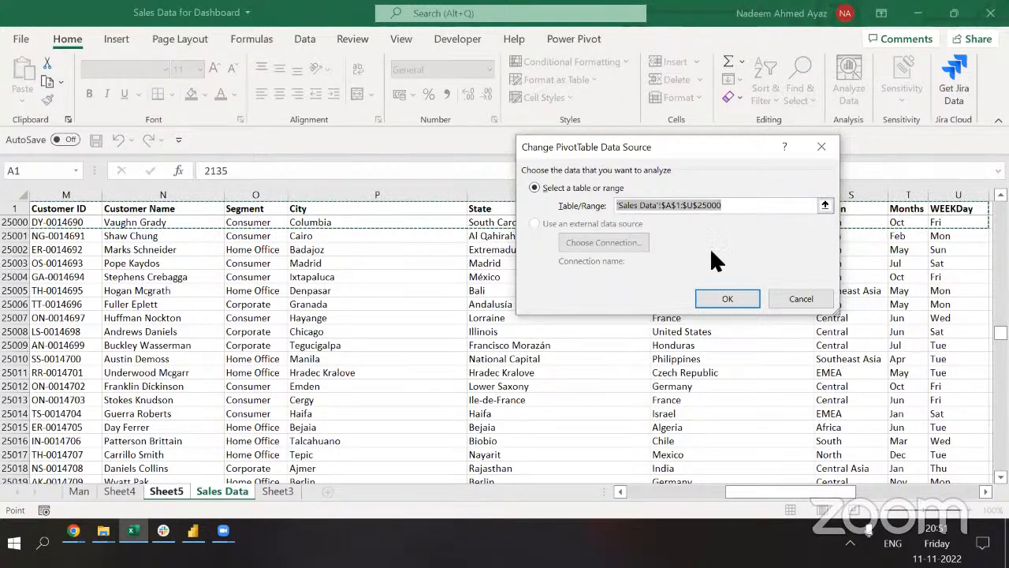
{"action": "left_click", "coordinate": [190, 342]}
{"action": "key", "text": "ctrl+Up"}
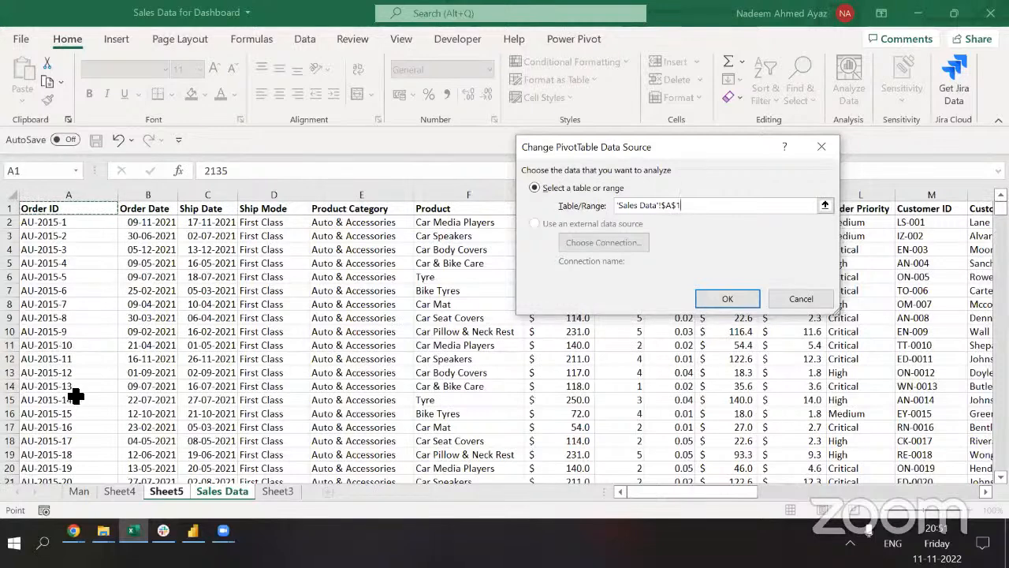
{"action": "key", "text": "ctrl+shift+End"}
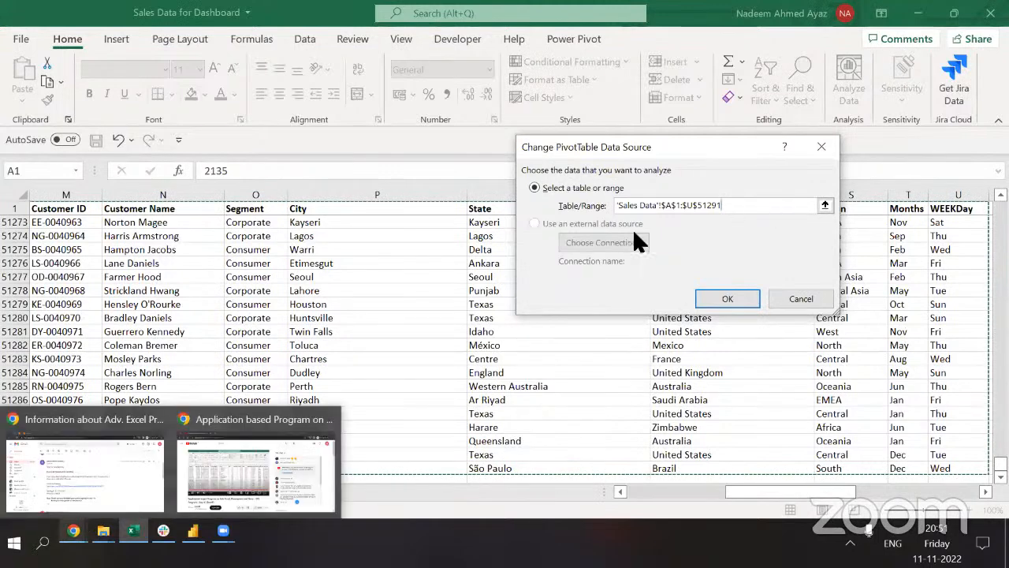
{"action": "left_click", "coordinate": [727, 299]}
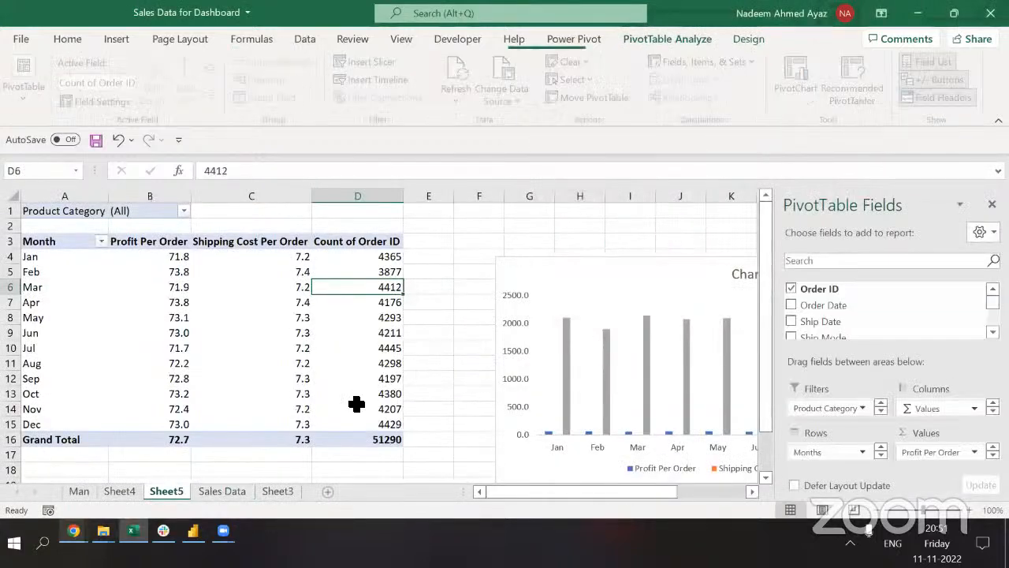
{"action": "left_click", "coordinate": [384, 438]}
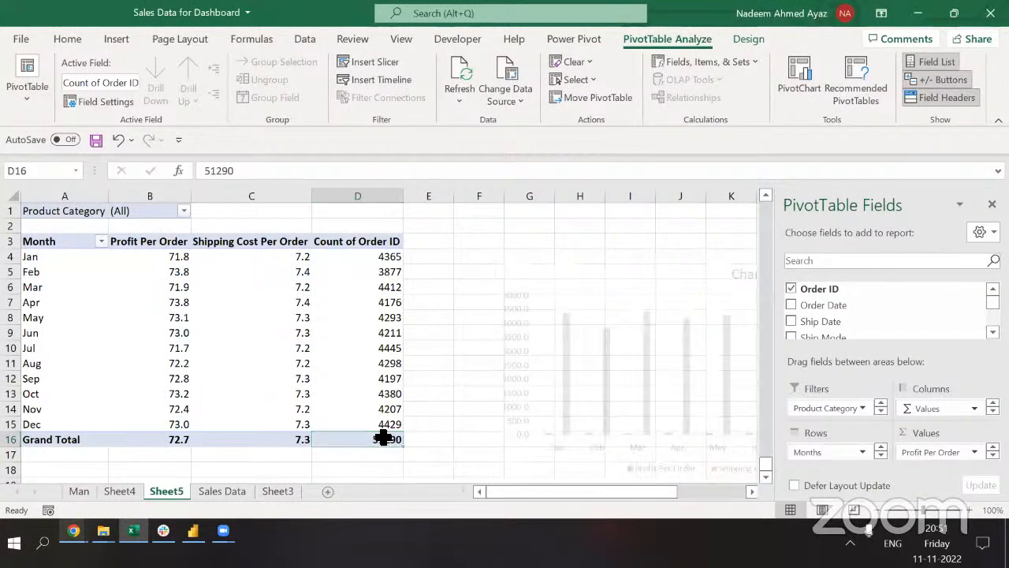
{"action": "key", "text": "ctrl+Page_Down"}
{"action": "key", "text": "ctrl+Page_Up"}
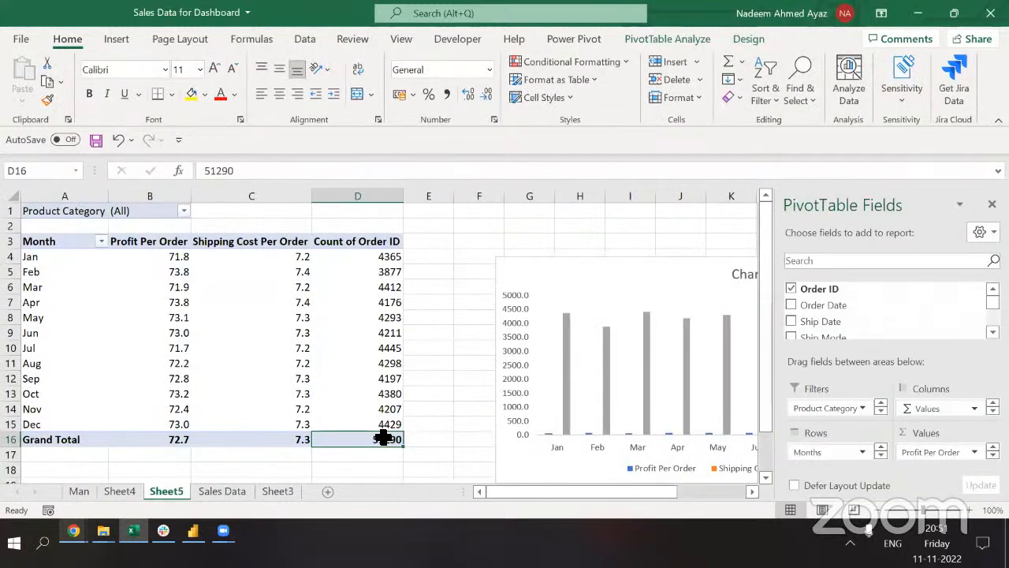
Undo the data source change and the paste on Sales Data, clear the copy selection, and return to Sheet5.
{"action": "key", "text": "ctrl+z"}
{"action": "key", "text": "ctrl+z"}
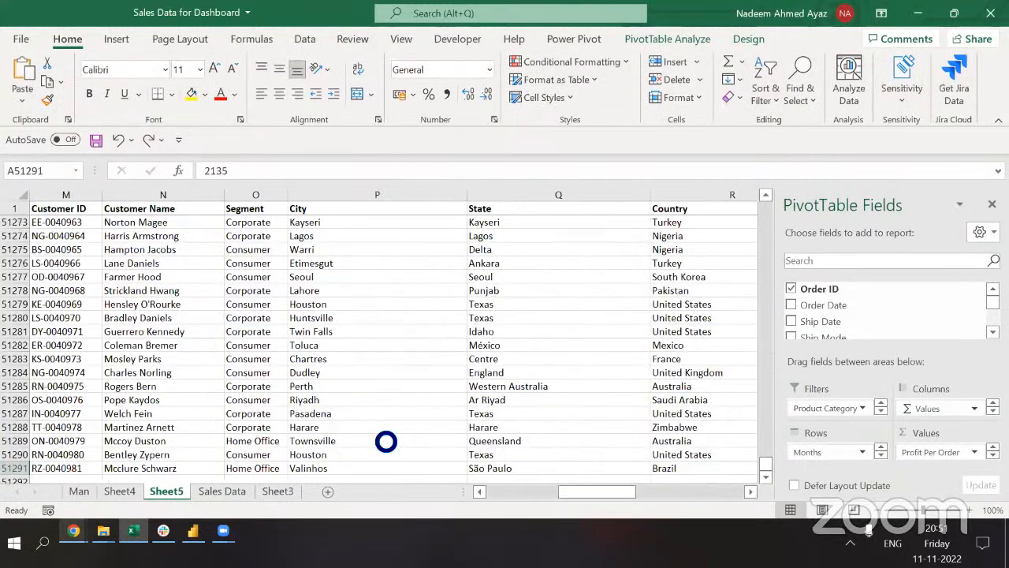
{"action": "key", "text": "Up"}
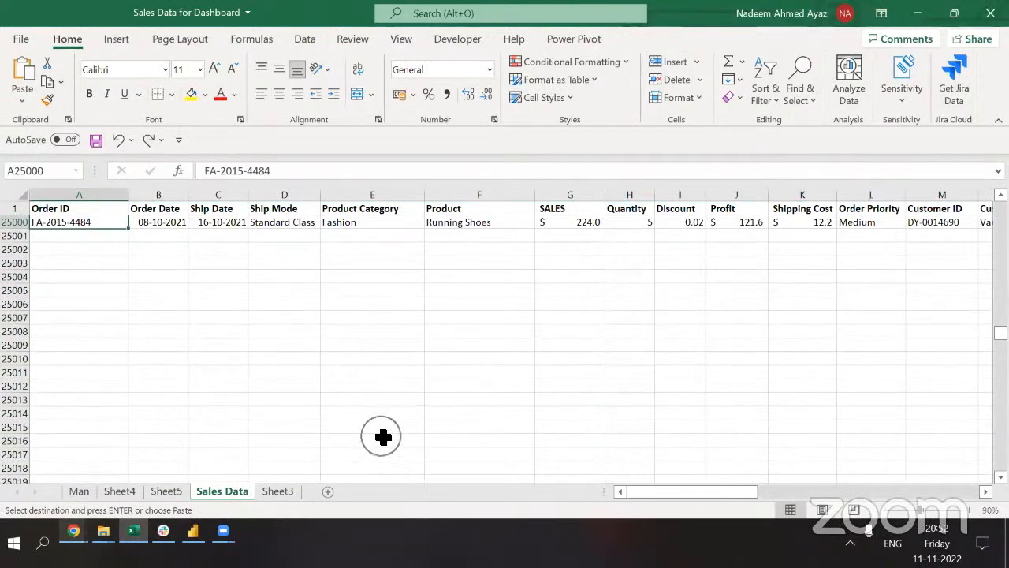
{"action": "type", "text": "`"}
{"action": "key", "text": "ctrl"}
{"action": "key", "text": "Escape"}
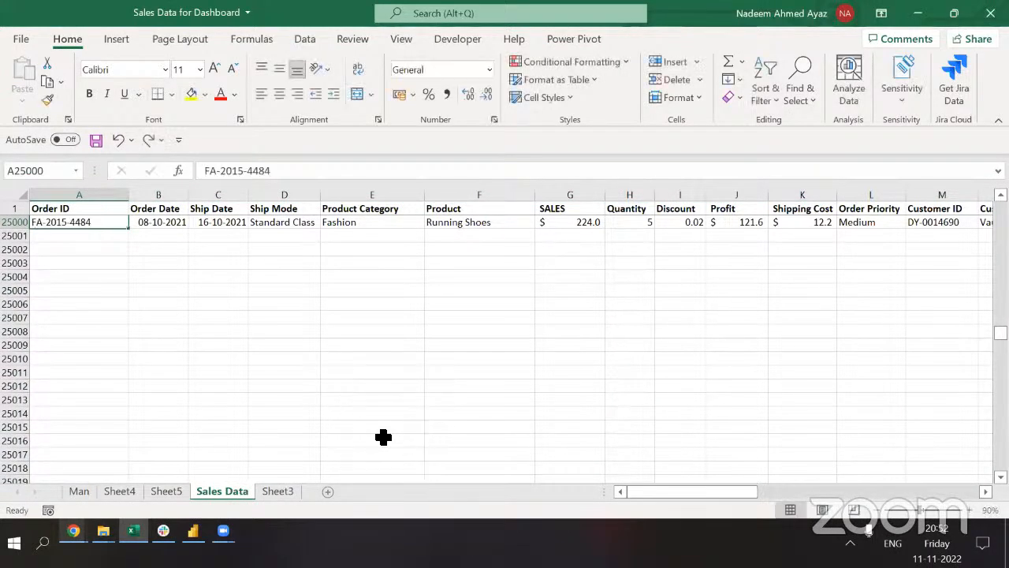
{"action": "key", "text": "ctrl+Page_Up"}
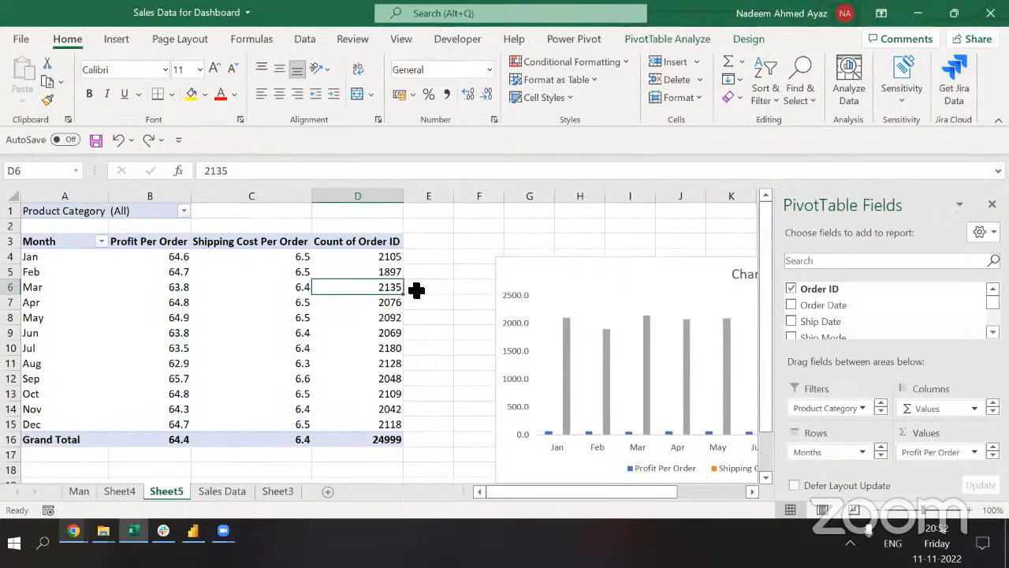
{"action": "key", "text": "alt+d"}
{"action": "key", "text": "l"}
{"action": "key", "text": "Escape"}
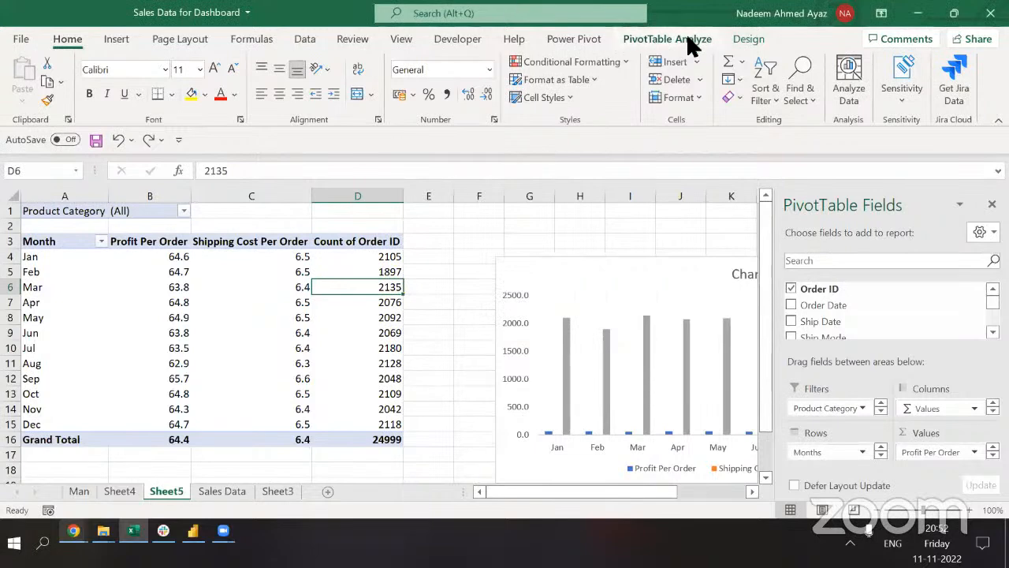
Change the PivotTable's data source to the entire columns A to U of the sales sheet, 'Sales Data'!$A:$U.
{"action": "left_click", "coordinate": [688, 39]}
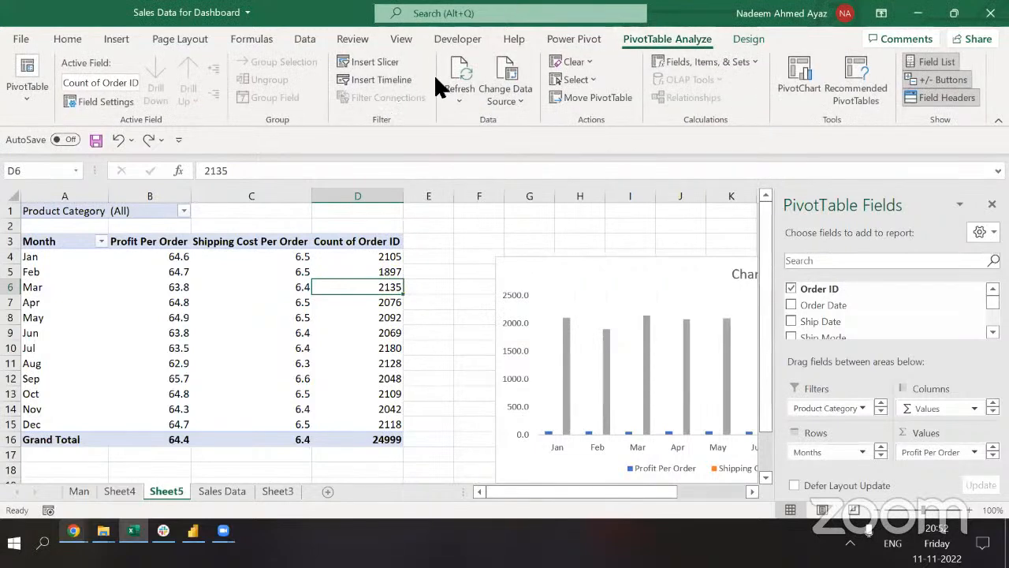
{"action": "left_click", "coordinate": [524, 95]}
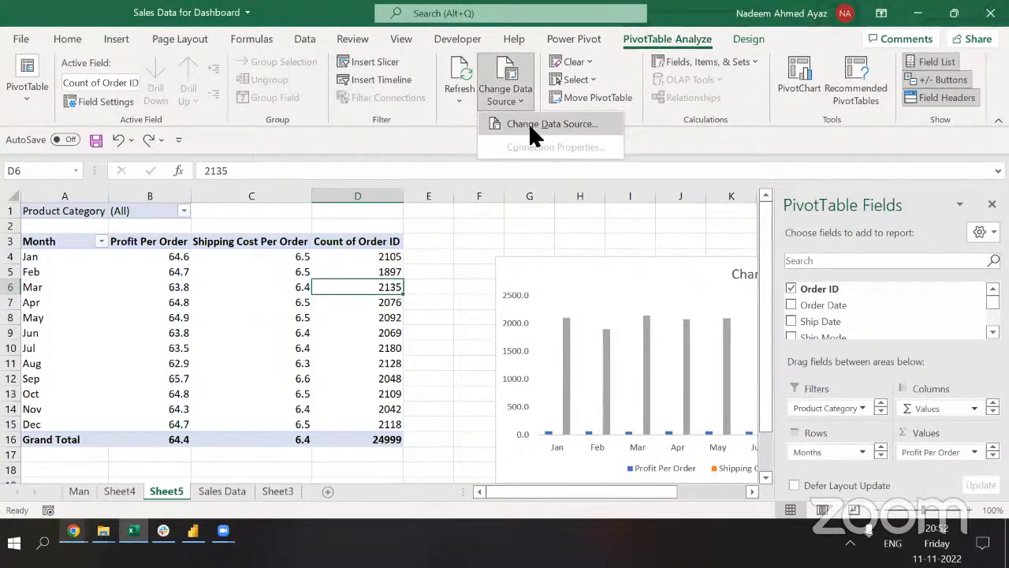
{"action": "left_click", "coordinate": [528, 124]}
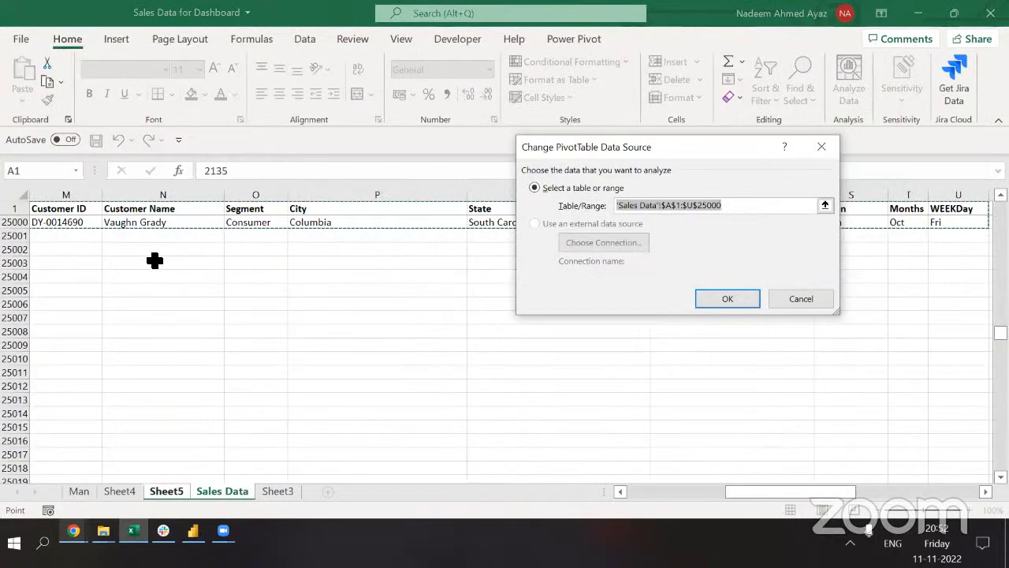
{"action": "left_click", "coordinate": [155, 260]}
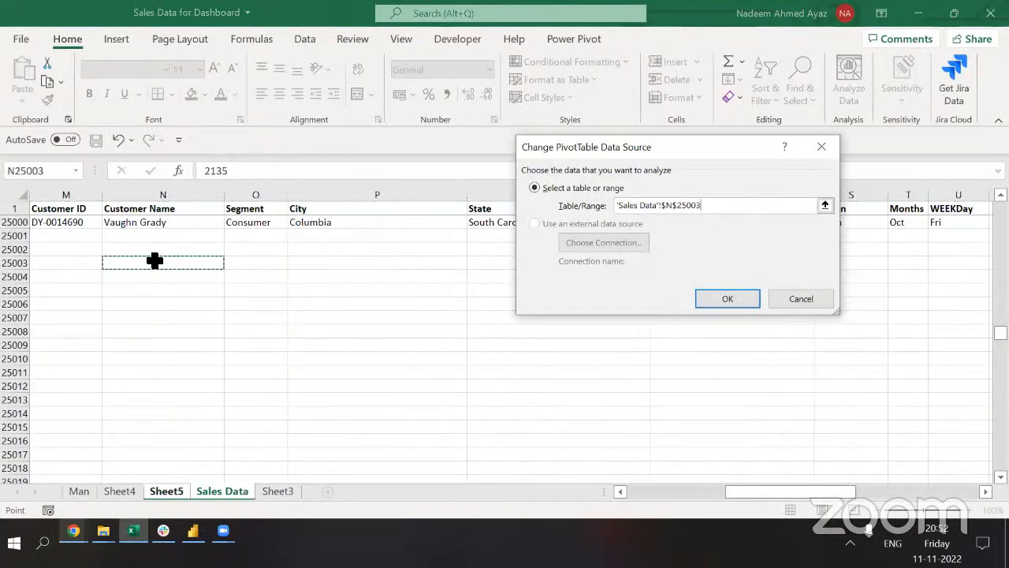
{"action": "key", "text": "ctrl+Up"}
{"action": "key", "text": "ctrl+Up"}
{"action": "key", "text": "ctrl+Left"}
{"action": "key", "text": "ctrl+space"}
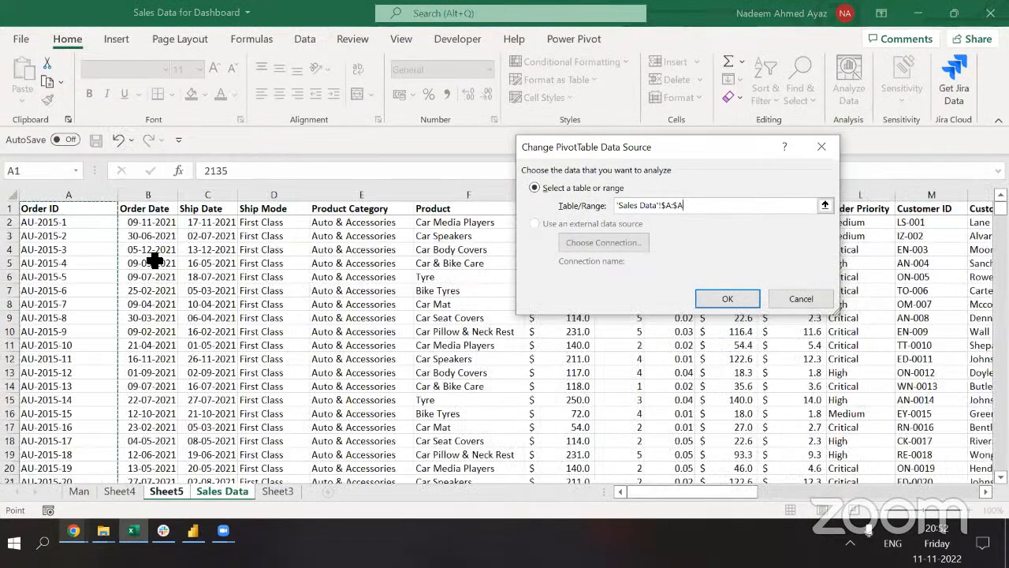
{"action": "key", "text": "ctrl+shift+Right"}
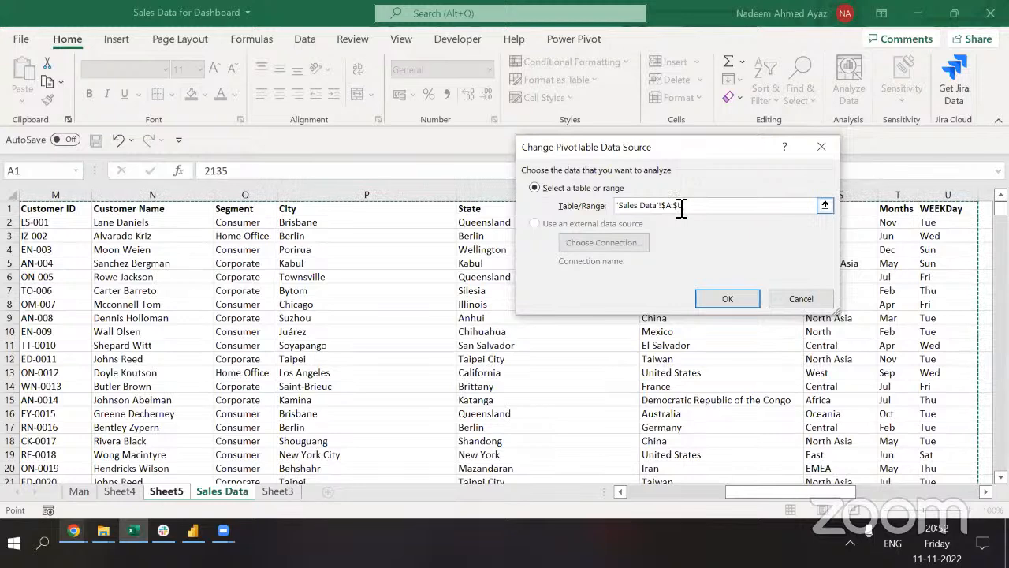
{"action": "left_click", "coordinate": [723, 299]}
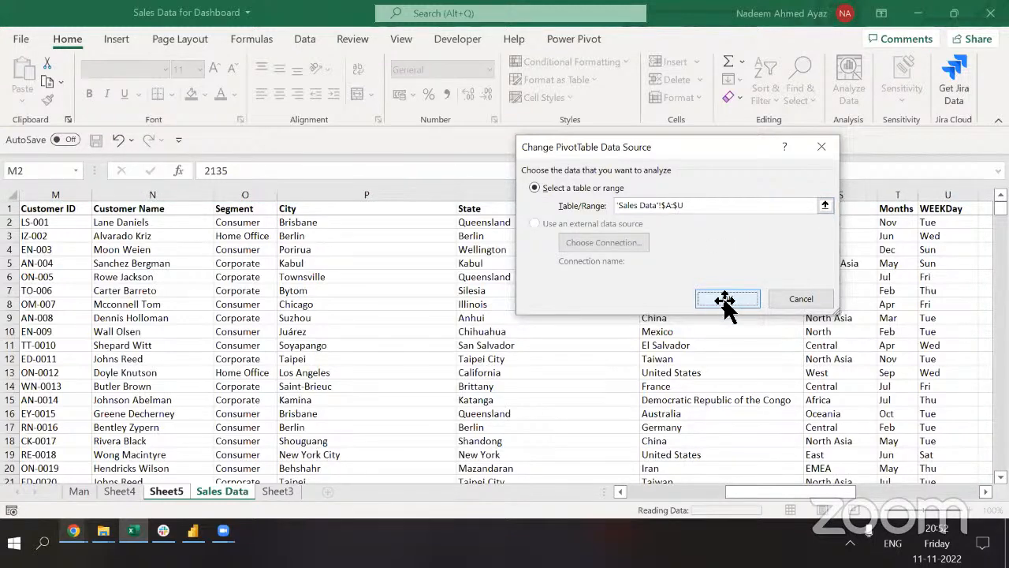
Examine the PivotTable row between Dec and the grand total on Sheet5.
{"action": "key", "text": "ctrl+Down"}
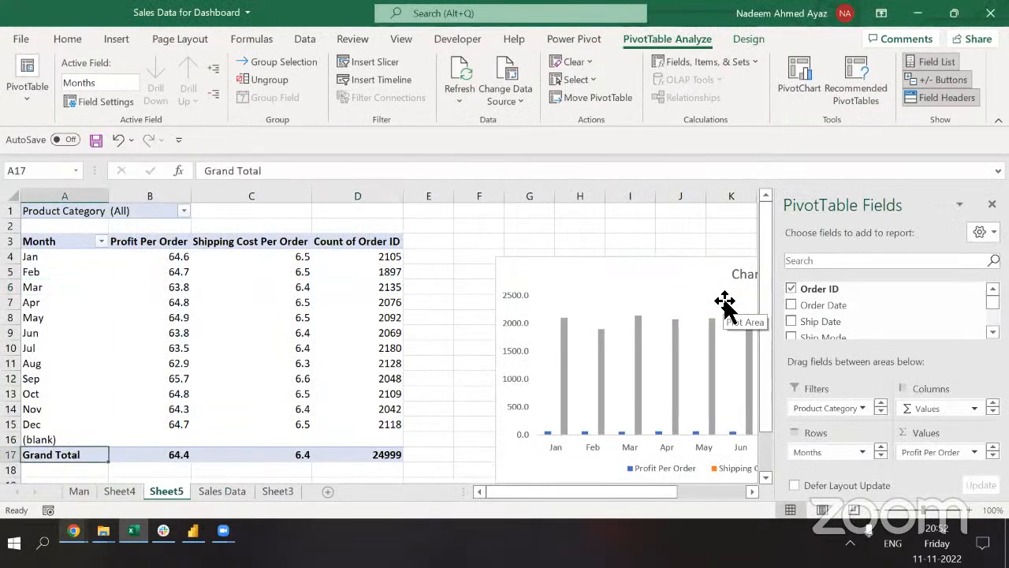
{"action": "key", "text": "Up"}
{"action": "key", "text": "shift+space"}
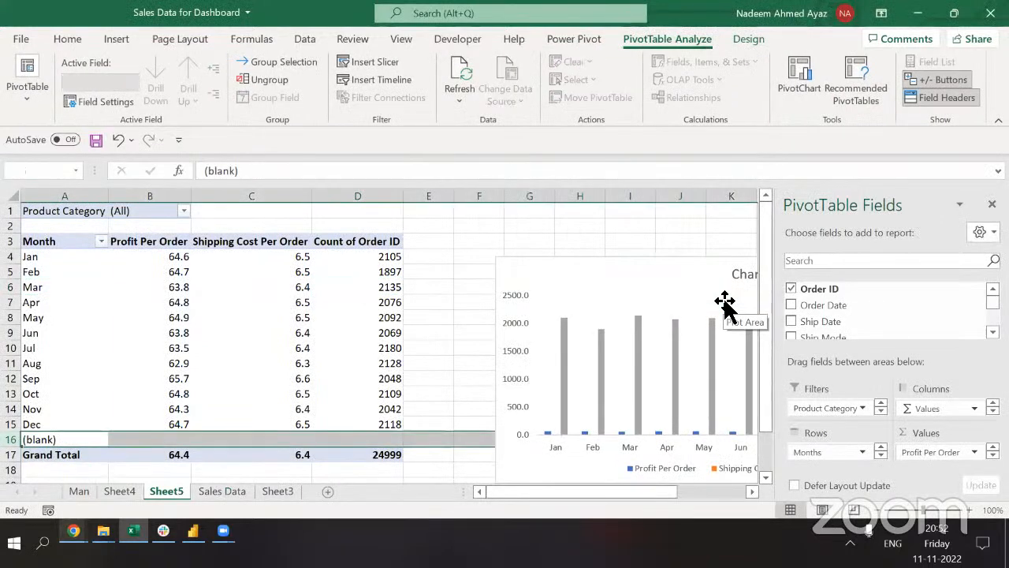
{"action": "key", "text": "Left"}
{"action": "key", "text": "Right"}
{"action": "key", "text": "Left"}
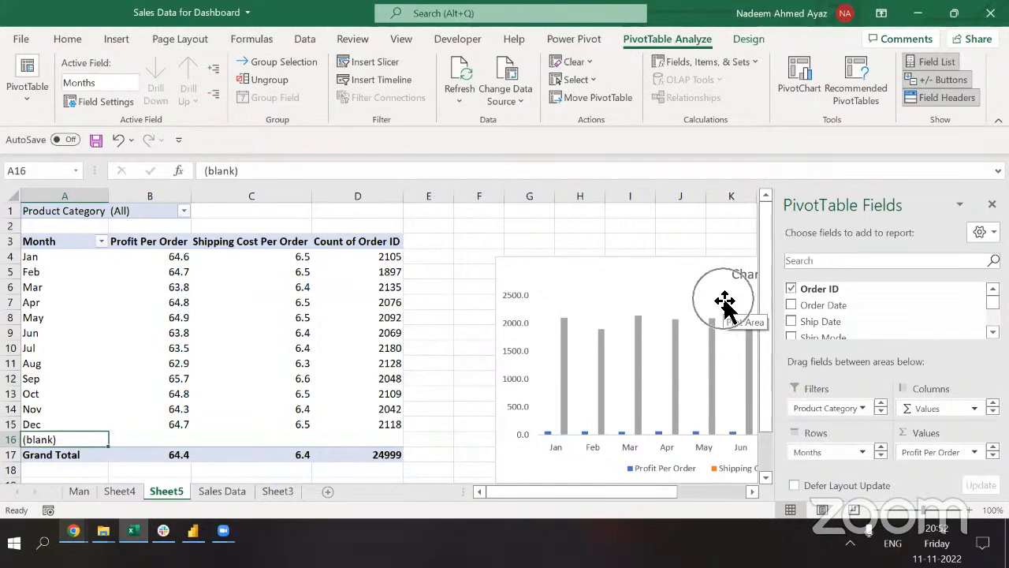
Review the items offered by the Product Category filter and close the list without changing the selection.
{"action": "key", "text": "ctrl+Home"}
{"action": "key", "text": "Right"}
{"action": "key", "text": "alt+Down"}
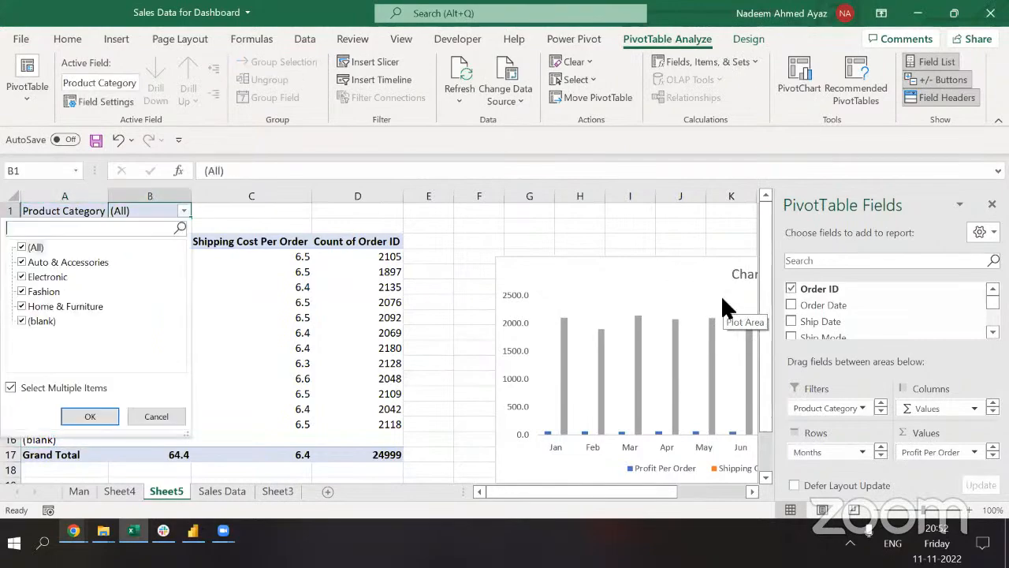
{"action": "key", "text": "Escape"}
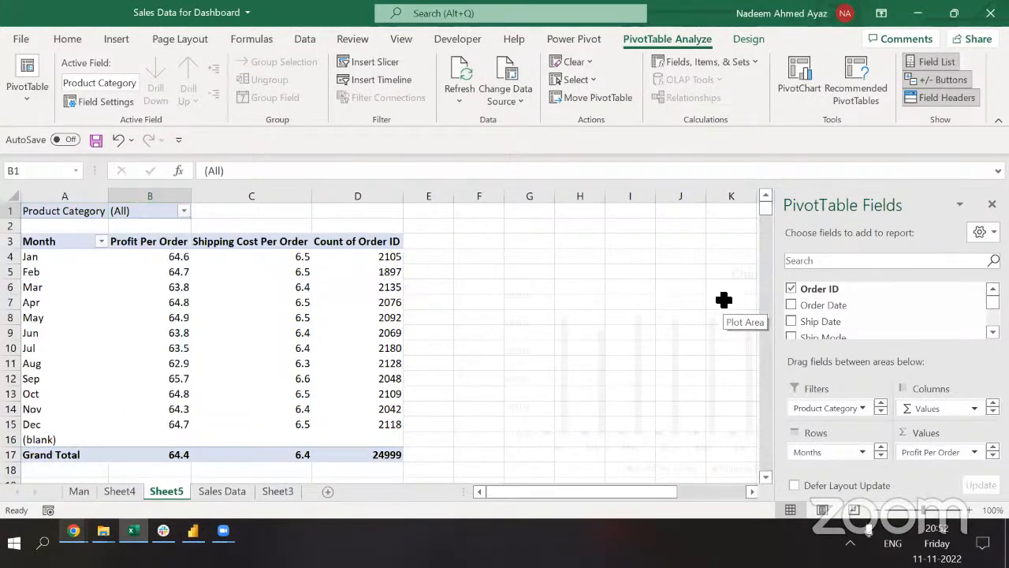
Examine the empty rows below the last order on Sales Data, from A25001 down to A25012, and return to Sheet5.
{"action": "key", "text": "ctrl+Page_Down"}
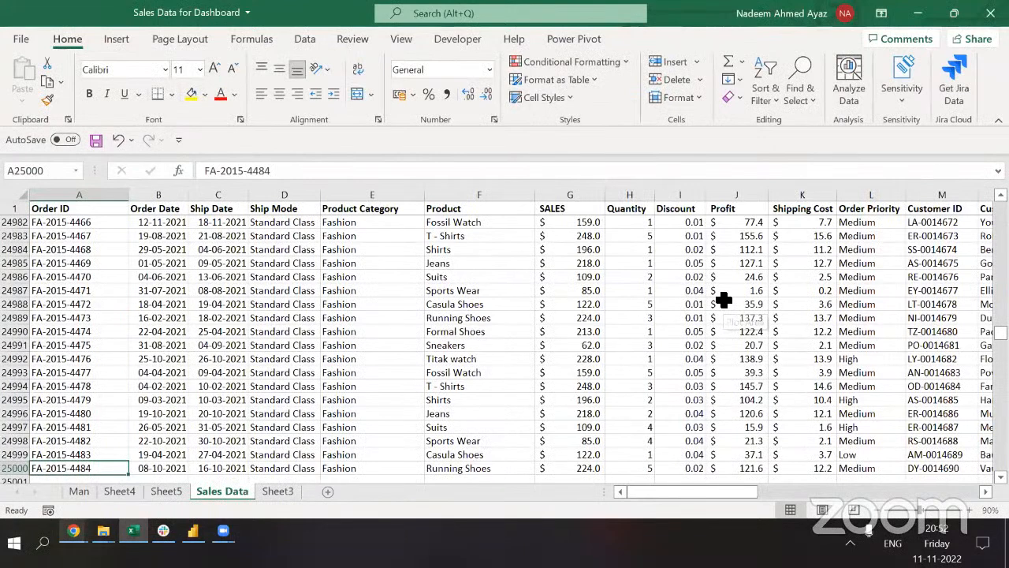
{"action": "key", "text": "ctrl+Down"}
{"action": "key", "text": "ctrl+Up"}
{"action": "key", "text": "Down"}
{"action": "key", "text": "shift+Down"}
{"action": "key", "text": "shift+Down"}
{"action": "key", "text": "shift+Down"}
{"action": "key", "text": "shift+Down"}
{"action": "key", "text": "shift+Down"}
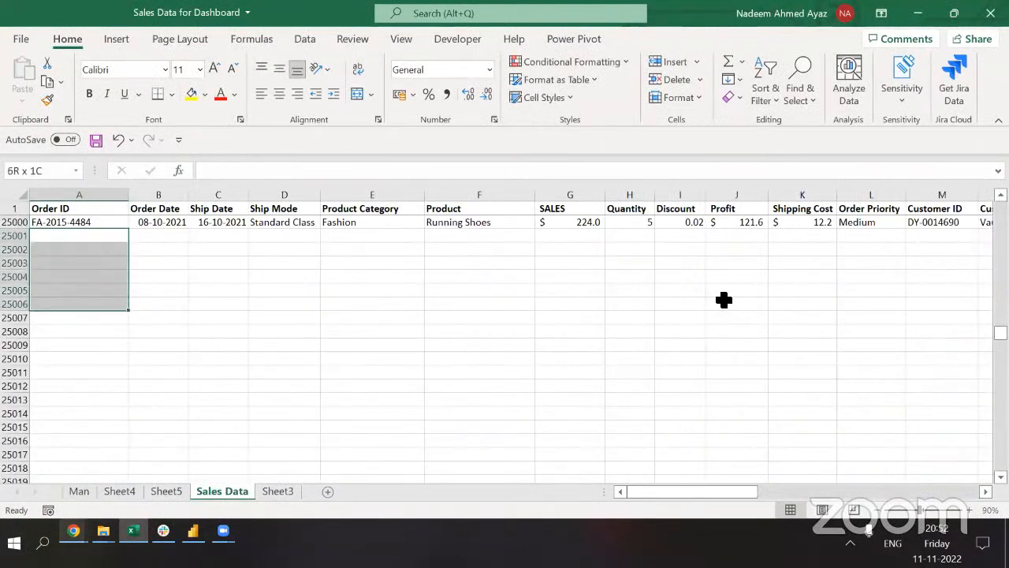
{"action": "key", "text": "shift+Down"}
{"action": "key", "text": "shift+Down"}
{"action": "key", "text": "shift+Down"}
{"action": "key", "text": "shift+Down"}
{"action": "key", "text": "shift+Down"}
{"action": "key", "text": "shift+Down"}
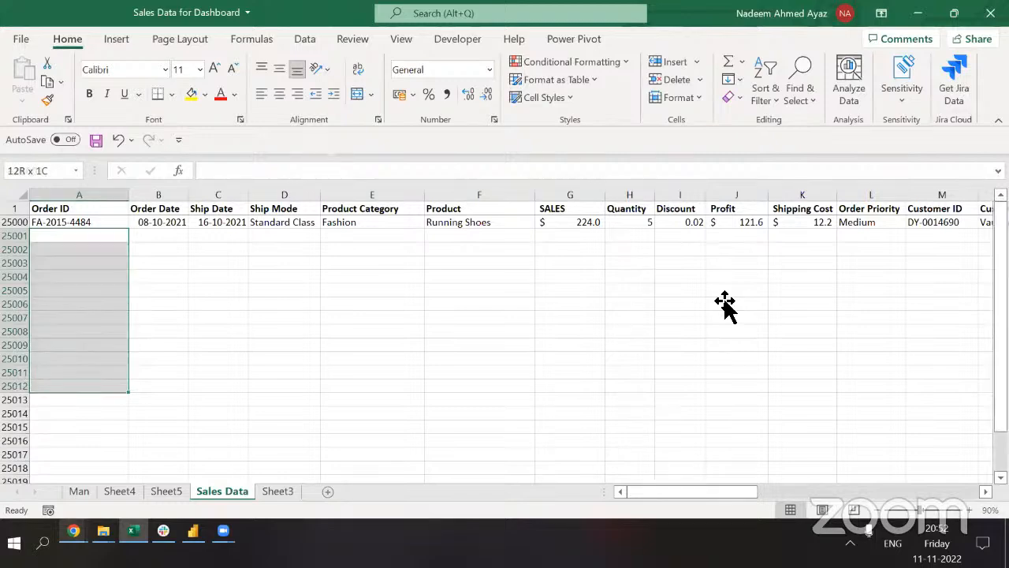
{"action": "key", "text": "ctrl+Page_Up"}
{"action": "key", "text": "ctrl+Page_Down"}
{"action": "key", "text": "ctrl+Page_Up"}
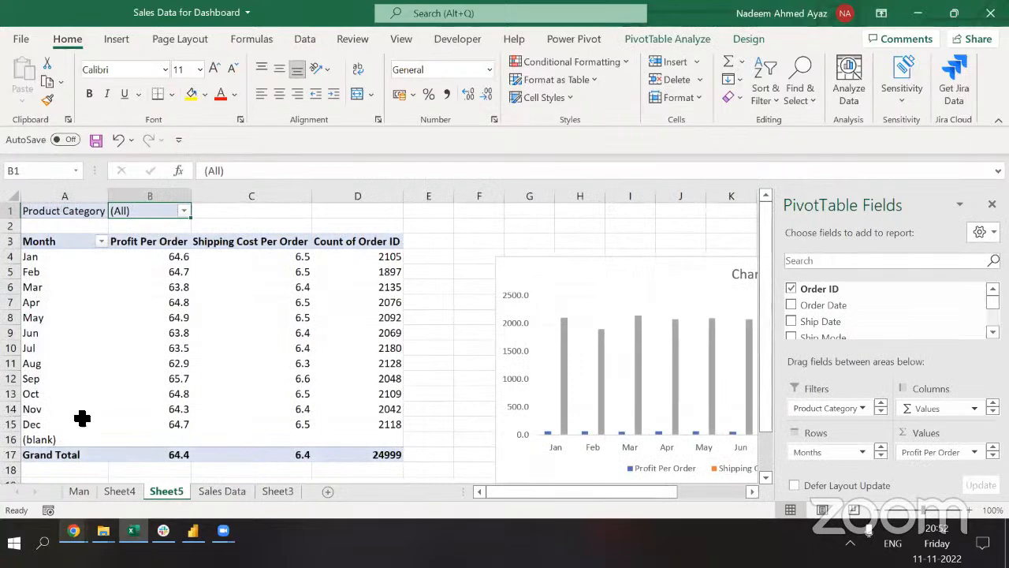
Copy the selected order rows on Sheet4 and paste them into Sales Data starting at A25001.
{"action": "key", "text": "ctrl+Page_Up"}
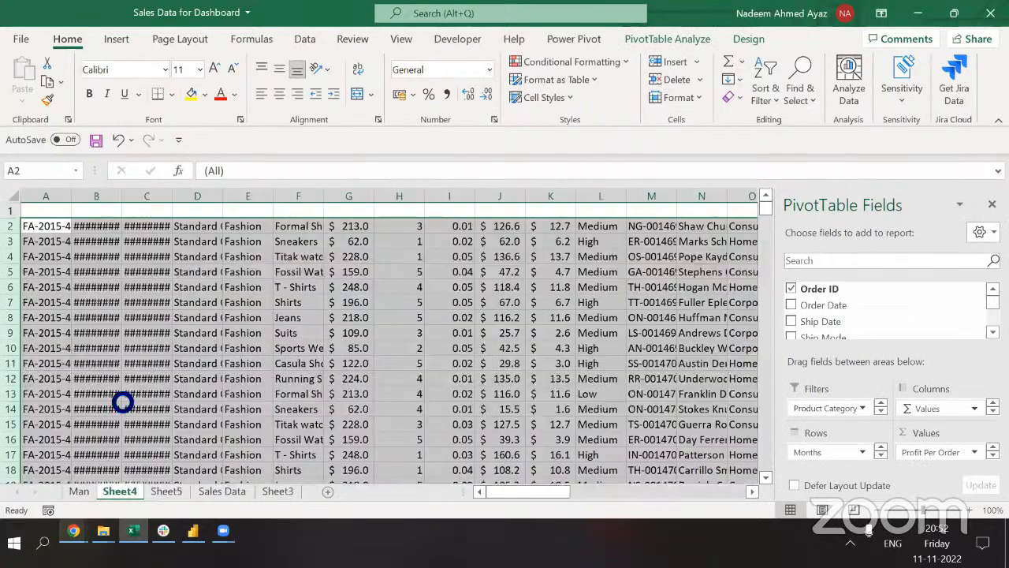
{"action": "key", "text": "ctrl+c"}
{"action": "key", "text": "ctrl+Page_Down"}
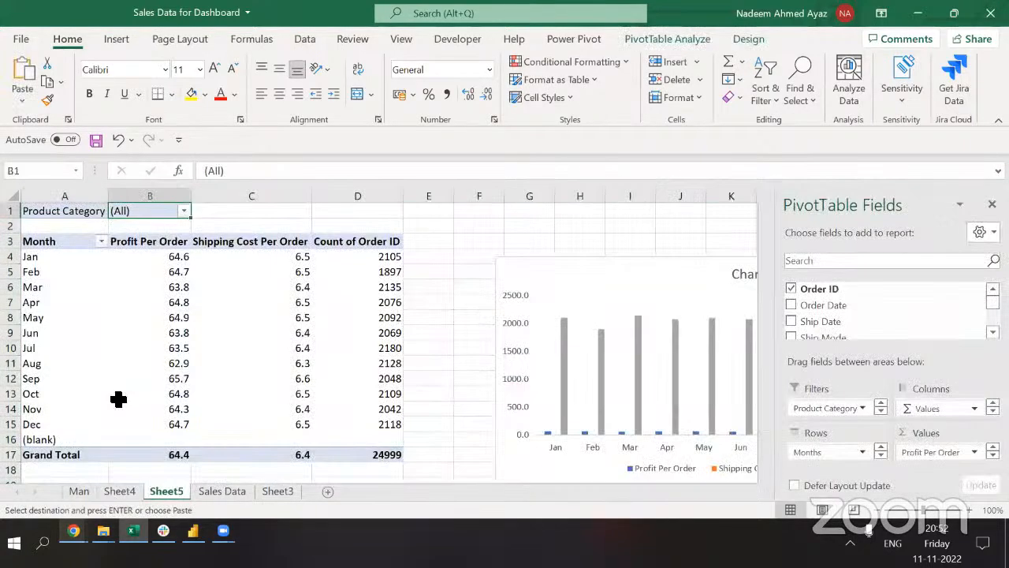
{"action": "key", "text": "ctrl+Page_Down"}
{"action": "key", "text": "Return"}
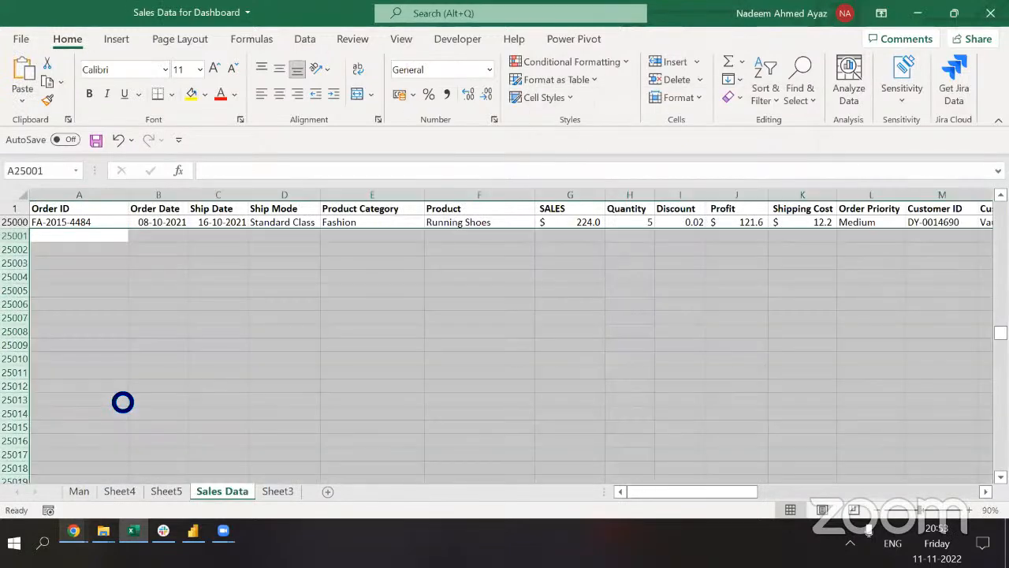
Refresh the PivotTable on Sheet5 so it includes the newly appended orders.
{"action": "key", "text": "ctrl+Page_Up"}
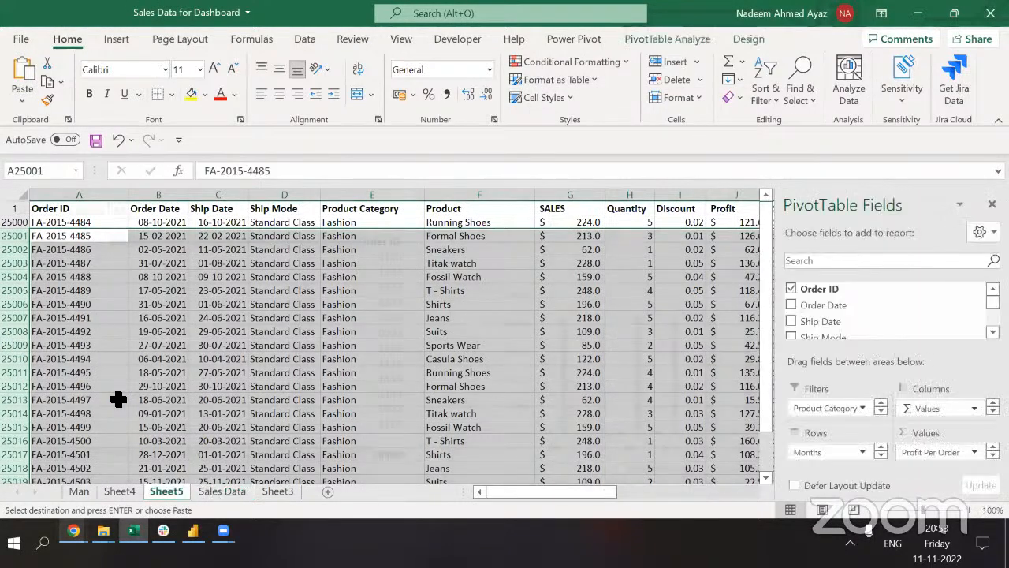
{"action": "left_click", "coordinate": [238, 323]}
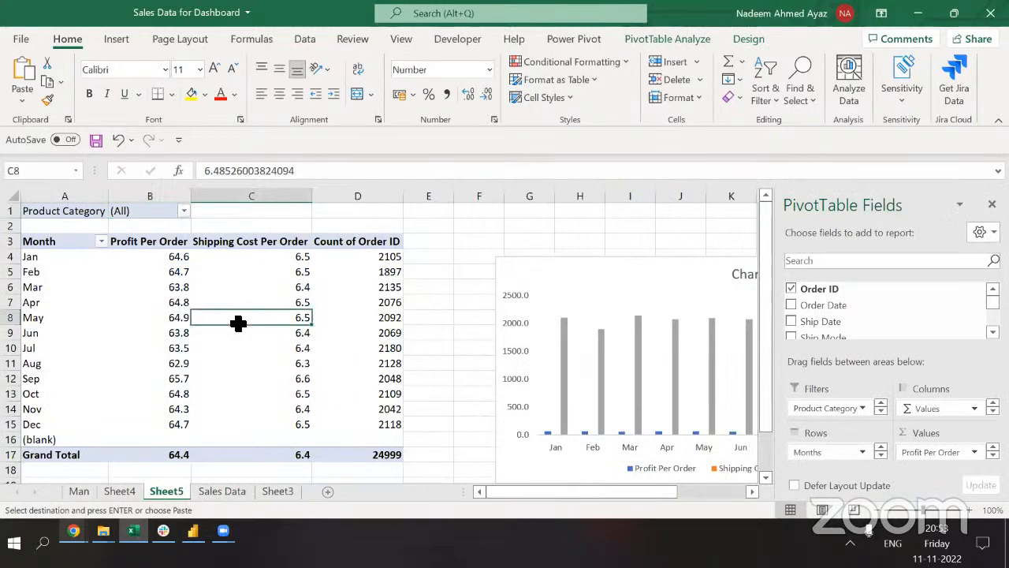
{"action": "right_click", "coordinate": [239, 323]}
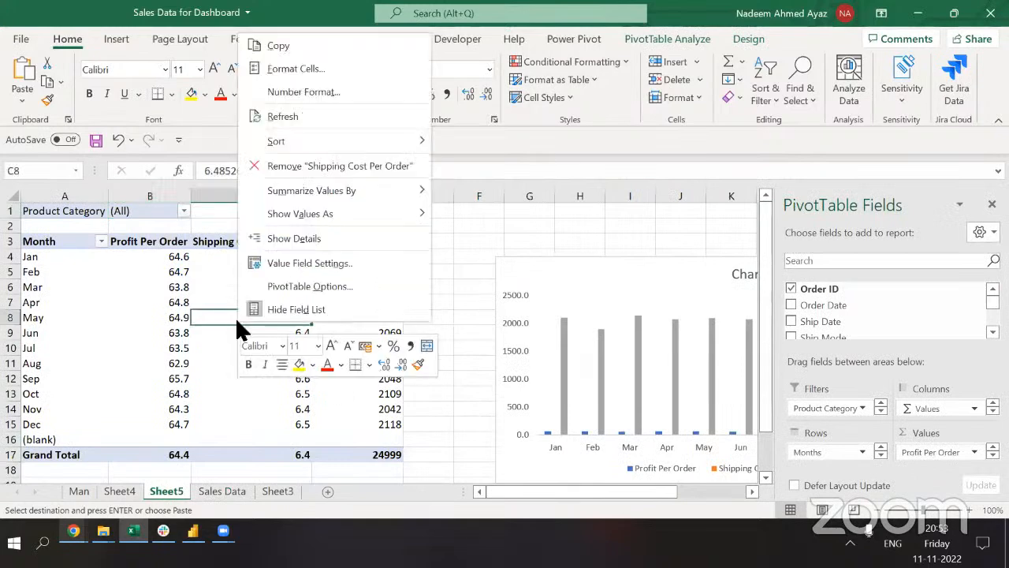
{"action": "left_click", "coordinate": [290, 117]}
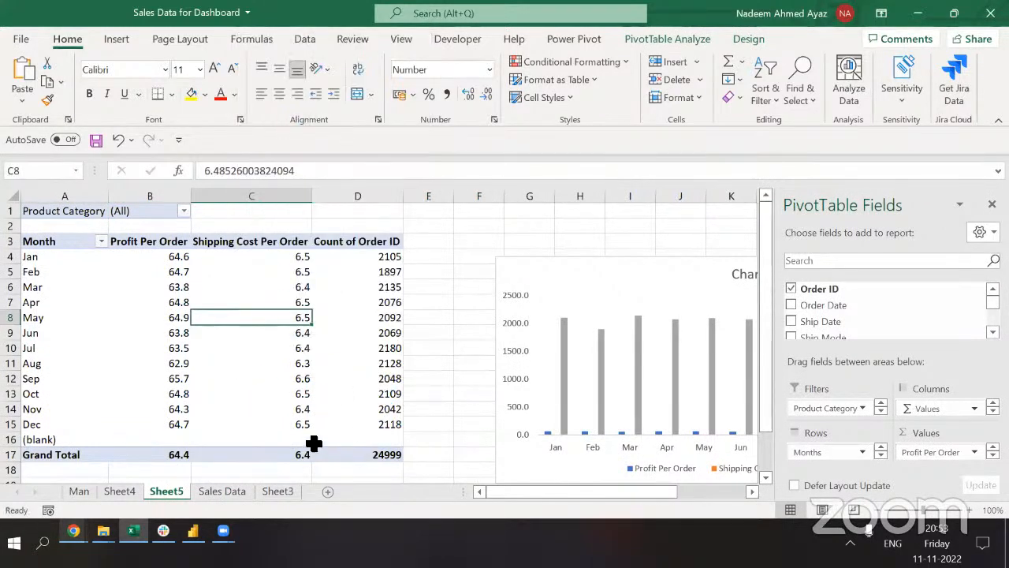
Check the grand total of the order count on Sheet5 and the appended rows on Sales Data.
{"action": "left_click", "coordinate": [387, 453]}
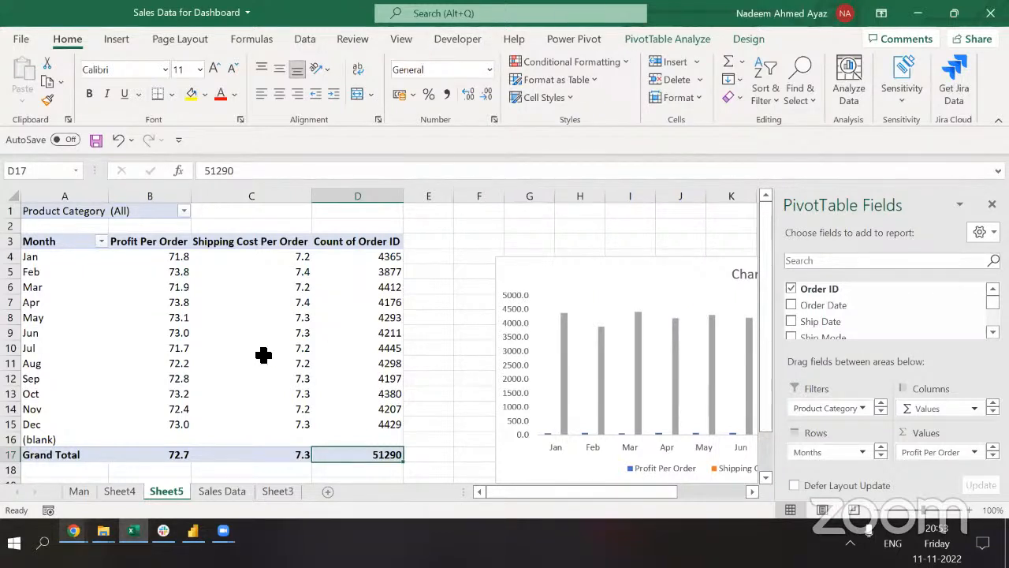
{"action": "left_click", "coordinate": [202, 490]}
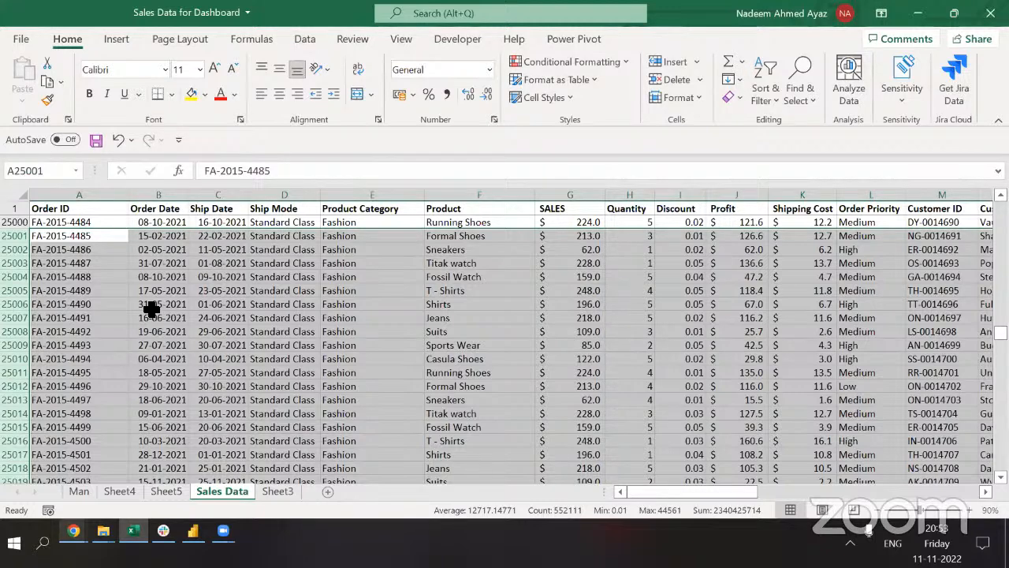
{"action": "left_click", "coordinate": [165, 490]}
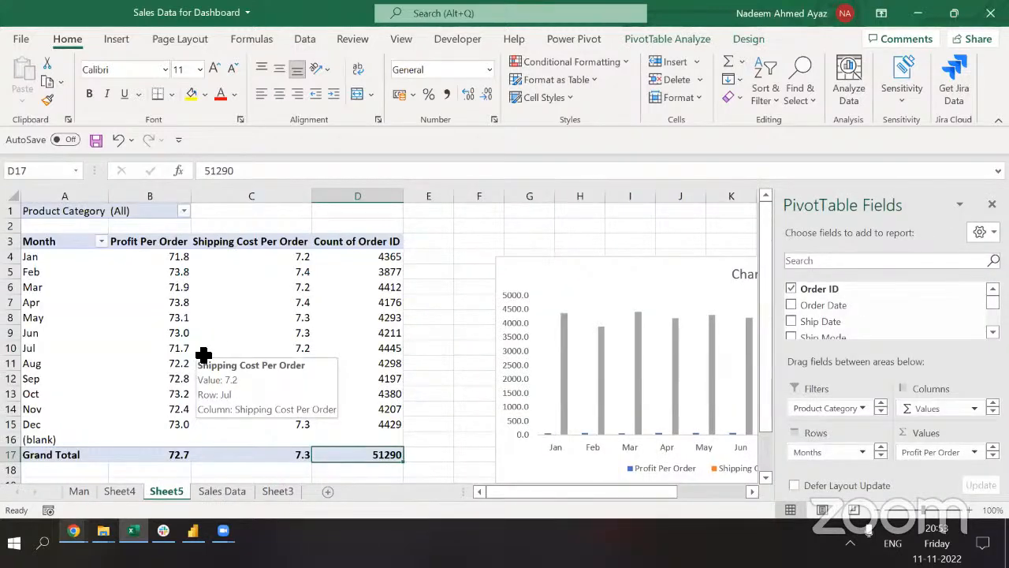
Remove Count of Order ID from the PivotTable values and move the chart closer to the table.
{"action": "left_click", "coordinate": [348, 255]}
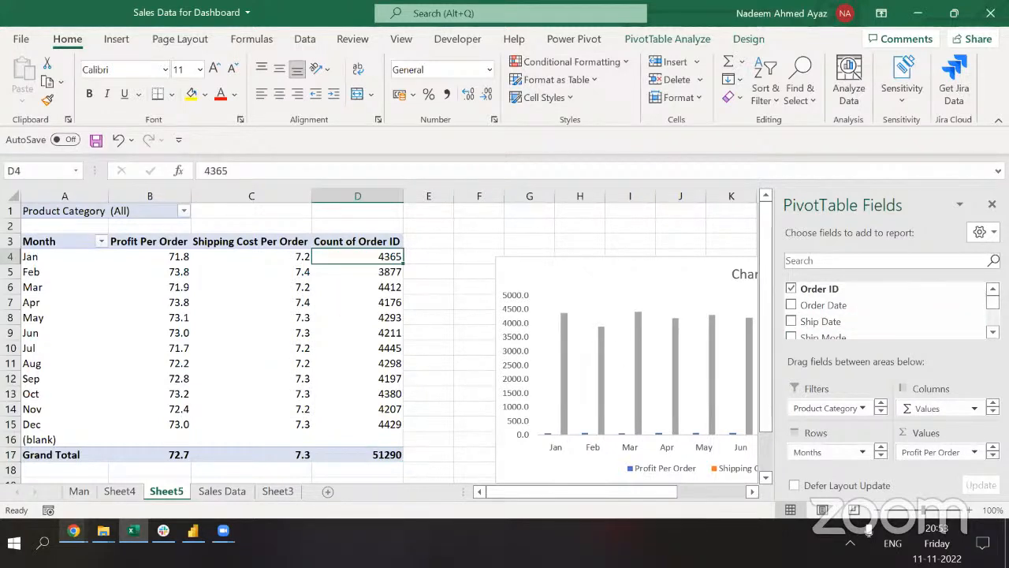
{"action": "left_click", "coordinate": [993, 456]}
{"action": "left_click", "coordinate": [993, 457]}
{"action": "left_click", "coordinate": [993, 457]}
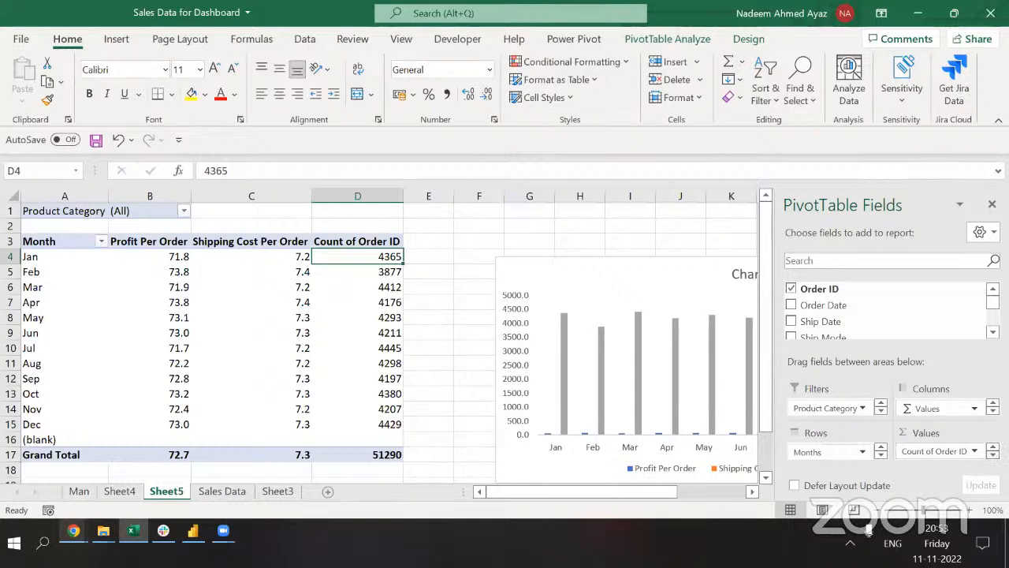
{"action": "left_click_drag", "start_coordinate": [944, 453], "coordinate": [887, 295]}
{"action": "left_click_drag", "start_coordinate": [626, 271], "coordinate": [534, 255]}
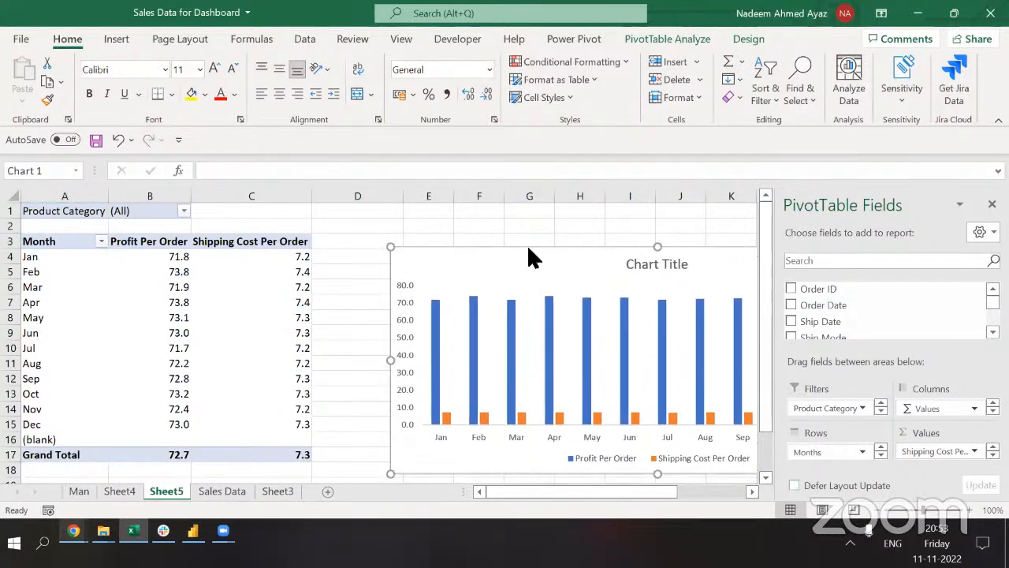
Remove Shipping Cost Per Order from the PivotTable values, keeping only Profit Per Order.
{"action": "left_click", "coordinate": [146, 242]}
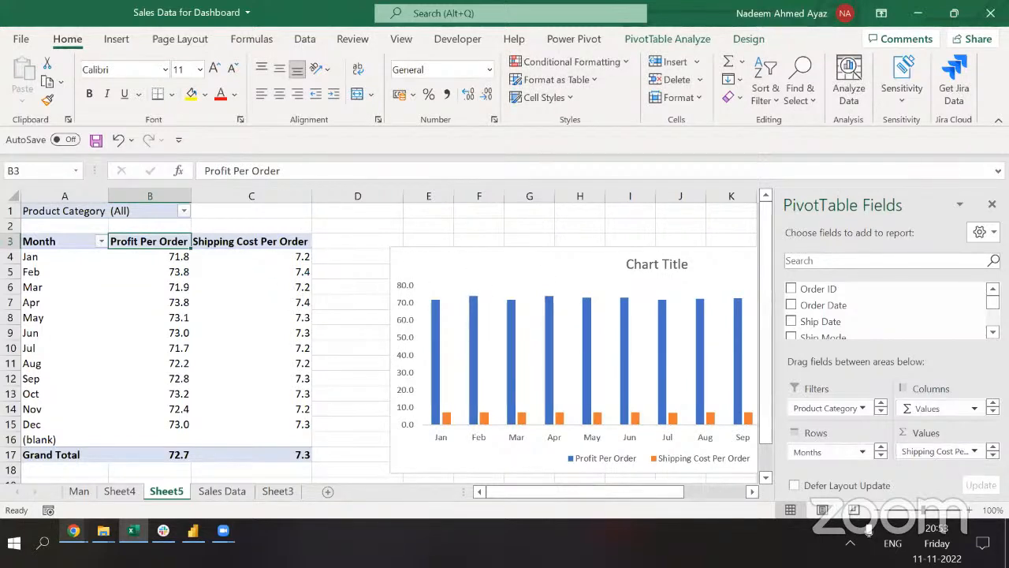
{"action": "left_click_drag", "start_coordinate": [901, 337], "coordinate": [798, 312]}
{"action": "mouse_move", "coordinate": [175, 256]}
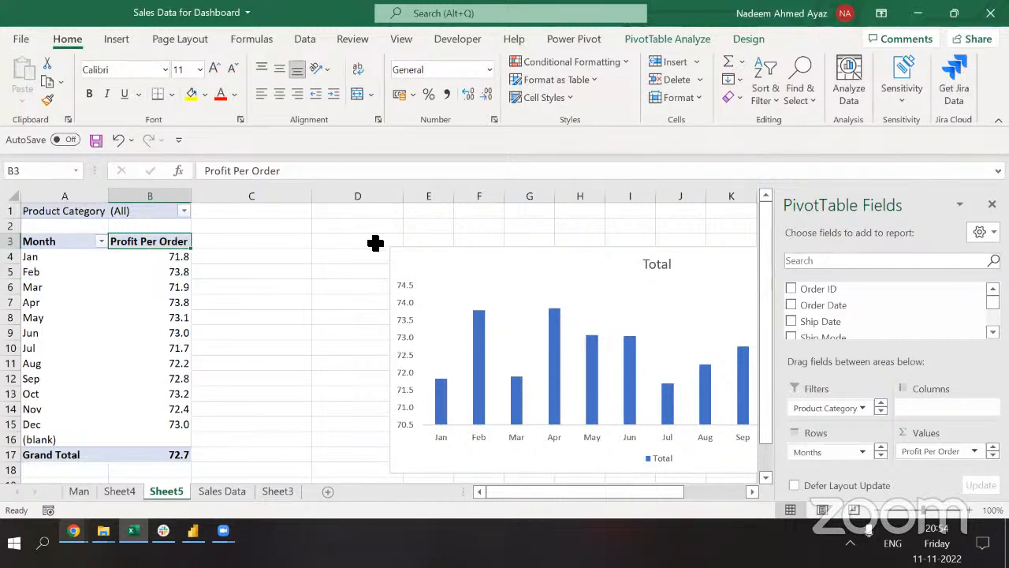
Add the WEEKDay field to the PivotTable columns and move the chart clear of the widened table.
{"action": "scroll", "coordinate": [887, 311], "scroll_direction": "down", "scroll_amount": 6}
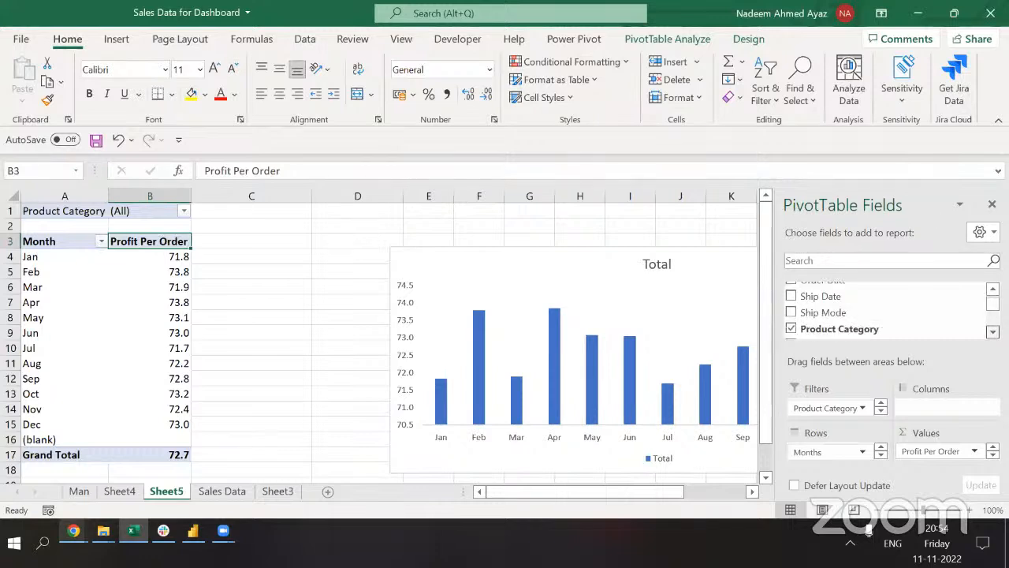
{"action": "scroll", "coordinate": [887, 311], "scroll_direction": "down", "scroll_amount": 6}
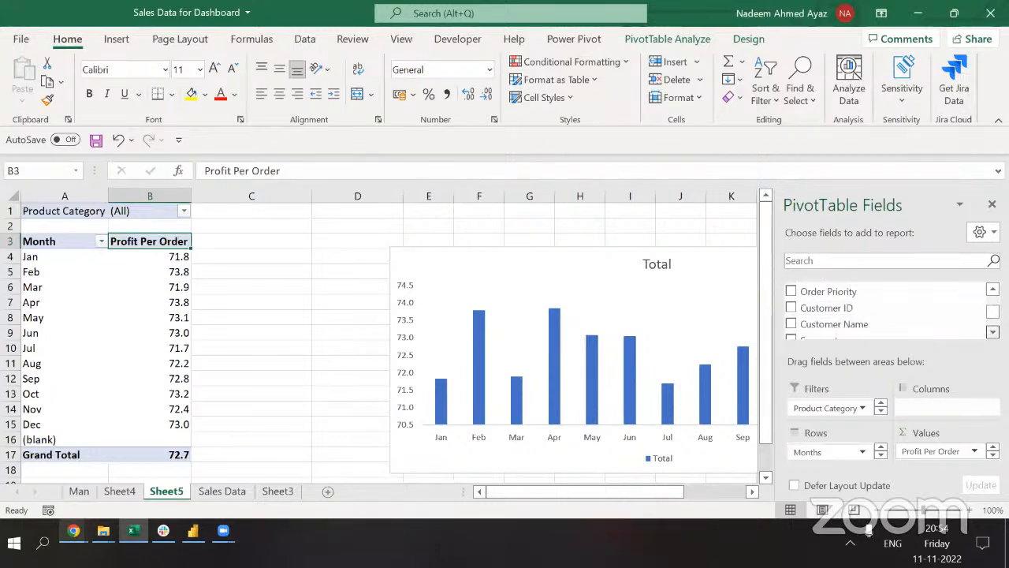
{"action": "scroll", "coordinate": [887, 311], "scroll_direction": "down", "scroll_amount": 2}
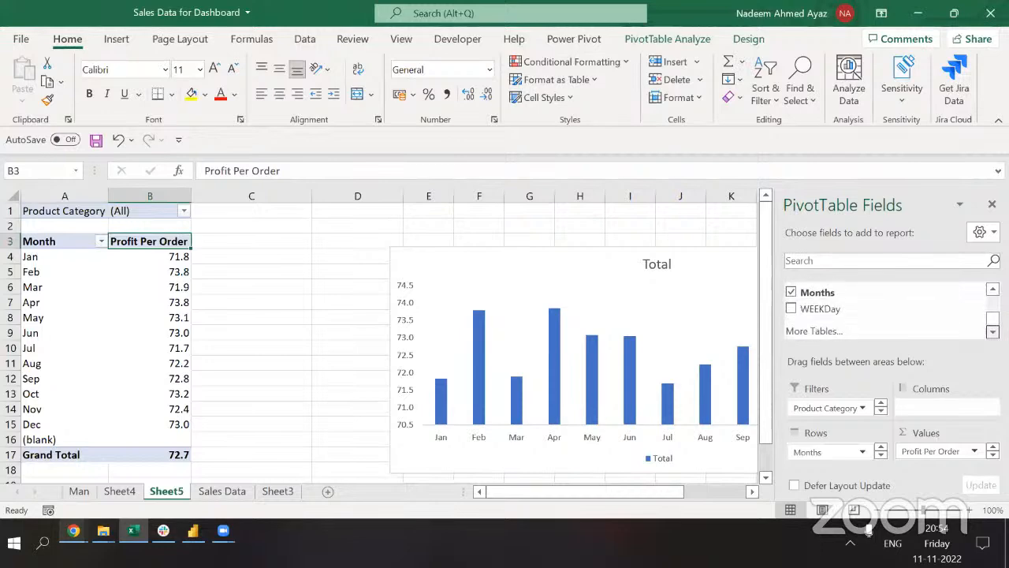
{"action": "left_click_drag", "start_coordinate": [822, 314], "coordinate": [926, 412]}
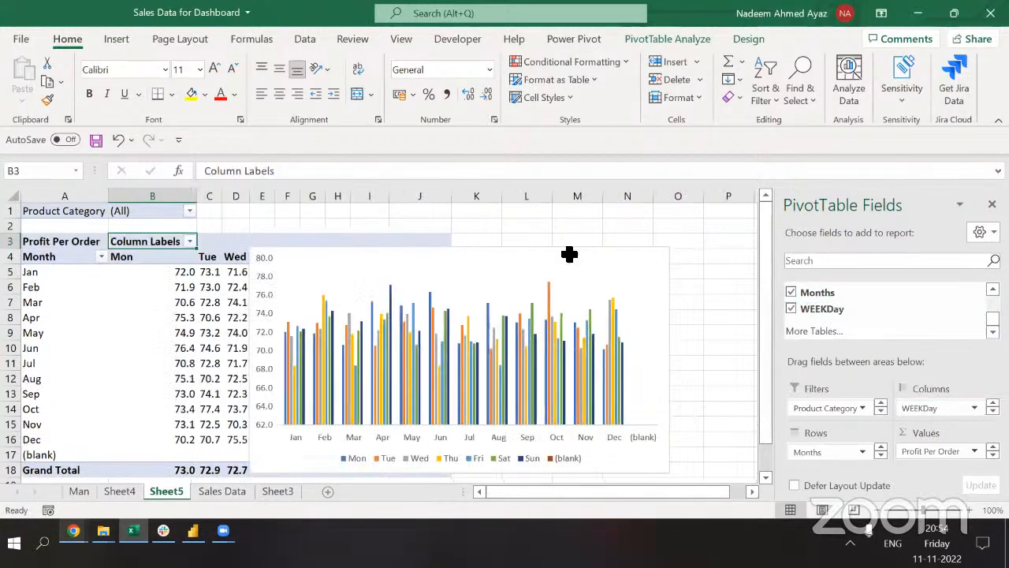
{"action": "left_click_drag", "start_coordinate": [499, 258], "coordinate": [687, 279]}
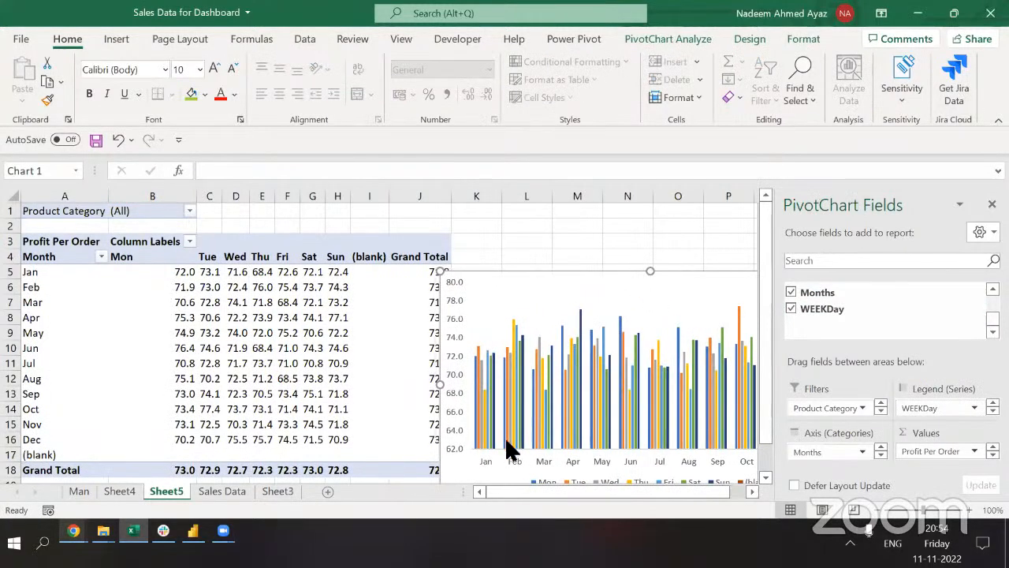
{"action": "left_click_drag", "start_coordinate": [469, 282], "coordinate": [534, 269]}
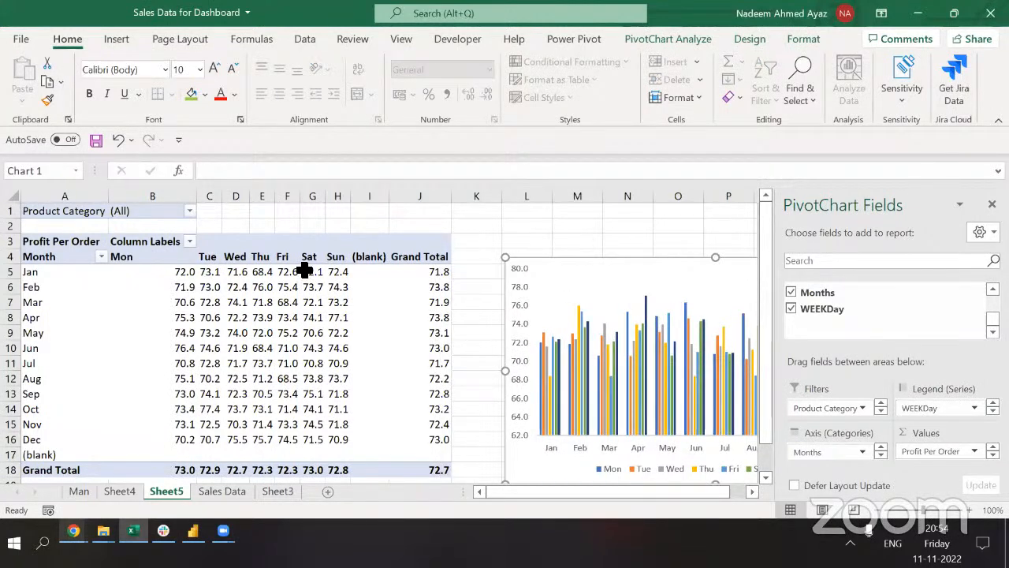
Turn the PivotTable's grand totals off for both rows and columns.
{"action": "left_click", "coordinate": [437, 267]}
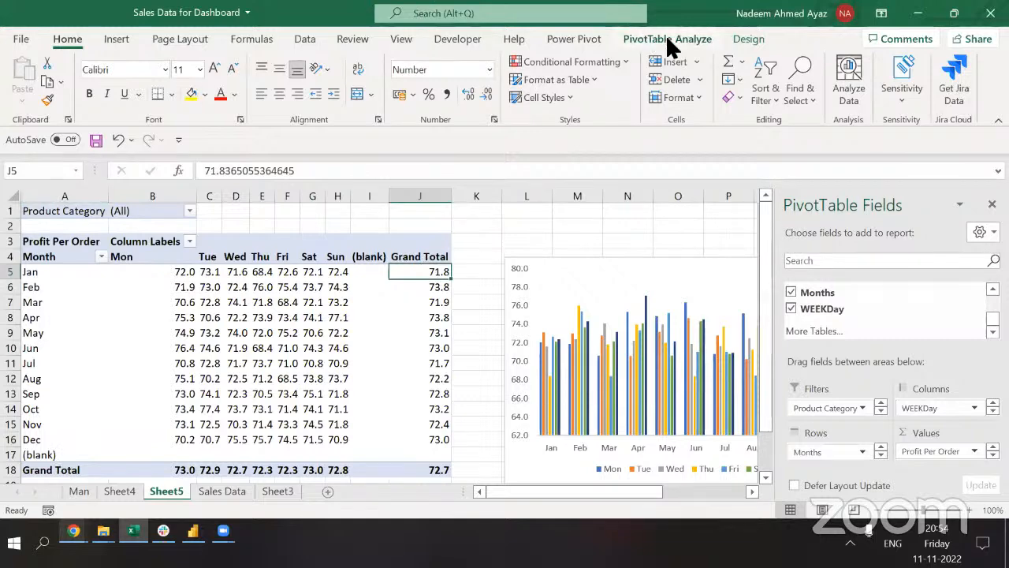
{"action": "left_click", "coordinate": [745, 39]}
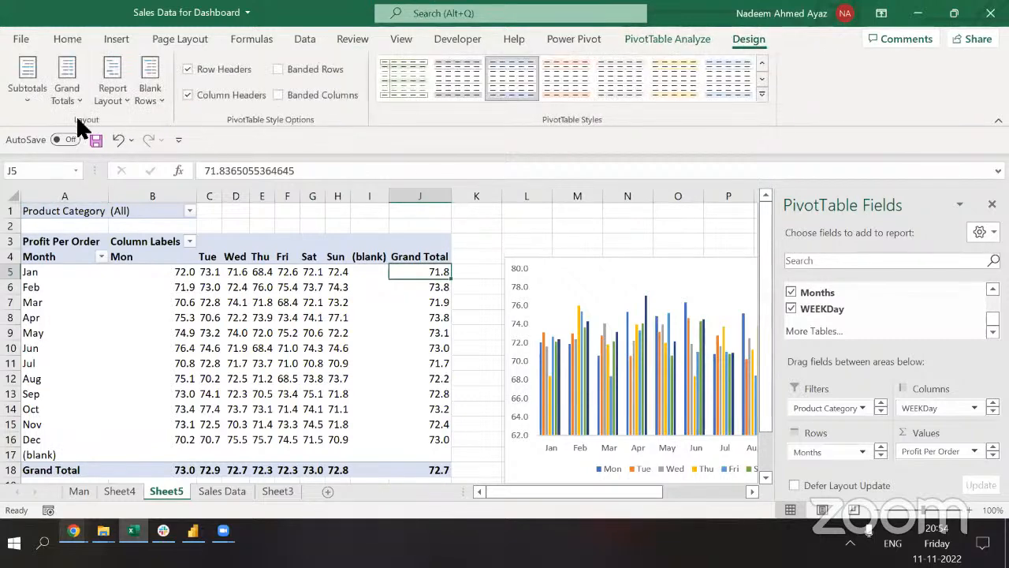
{"action": "left_click", "coordinate": [65, 96]}
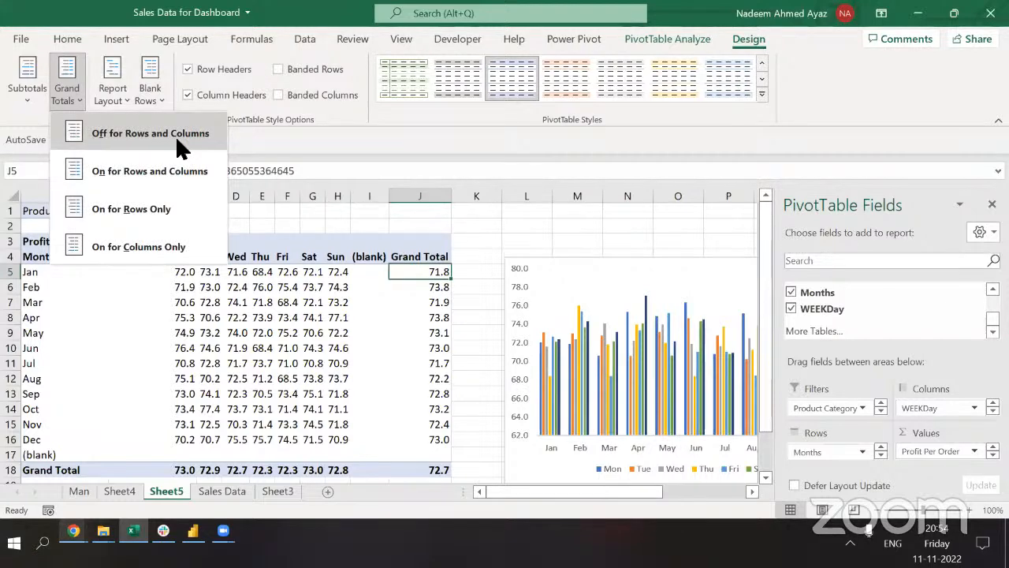
{"action": "left_click", "coordinate": [175, 134]}
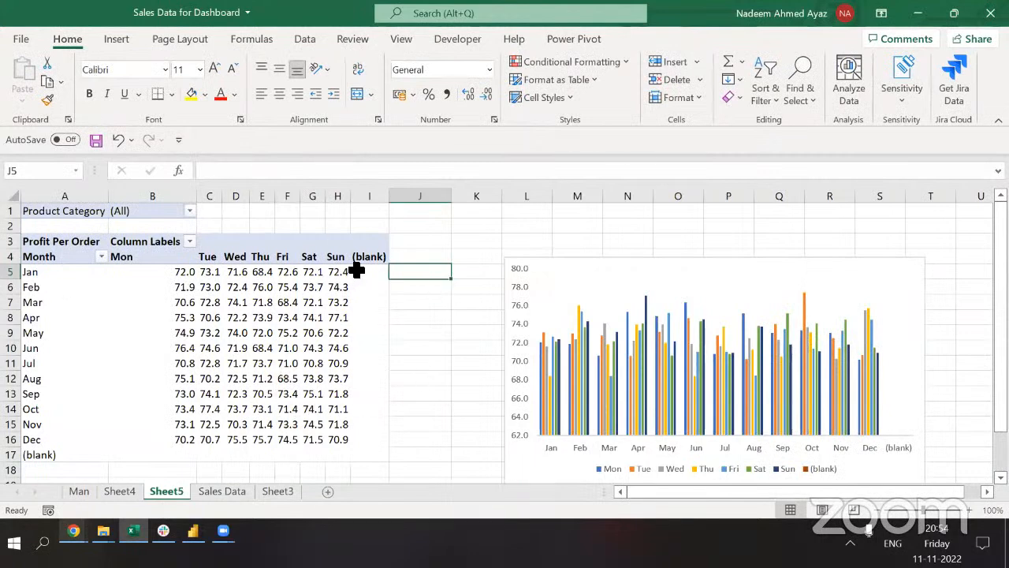
Set the PivotTable's grand totals to On for Rows Only.
{"action": "left_click", "coordinate": [556, 43]}
{"action": "left_click", "coordinate": [214, 382]}
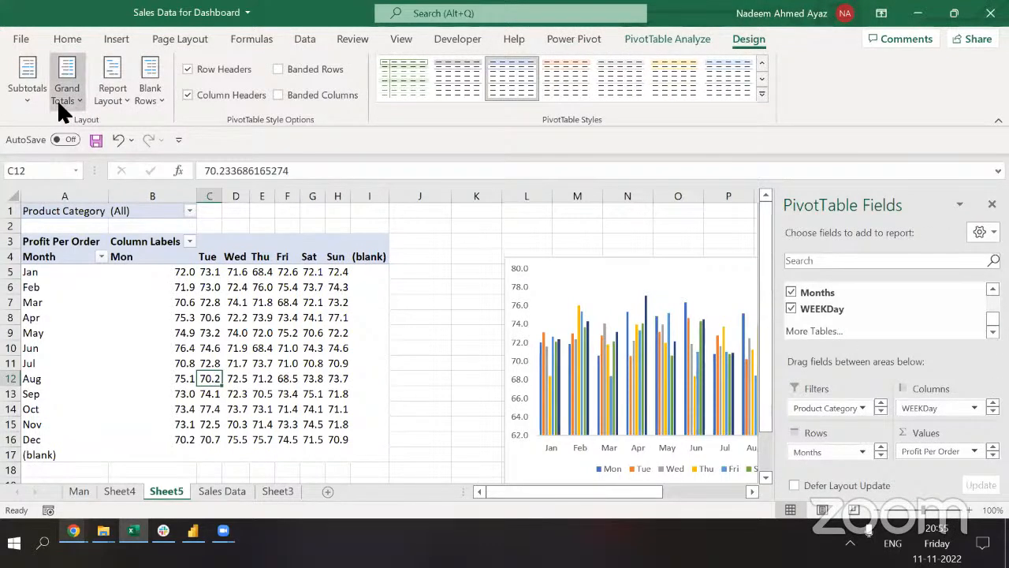
{"action": "left_click", "coordinate": [59, 99]}
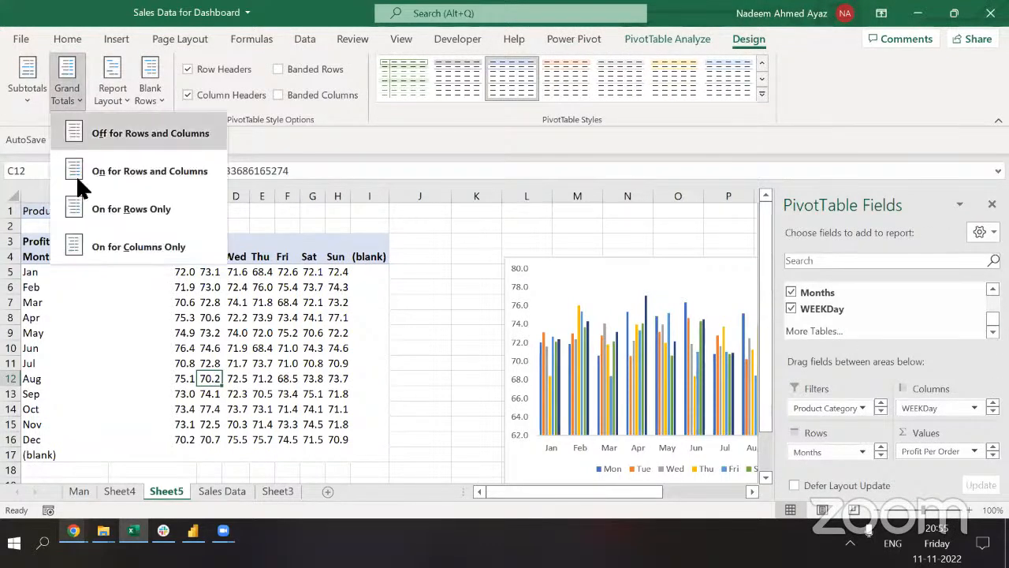
{"action": "left_click", "coordinate": [109, 210]}
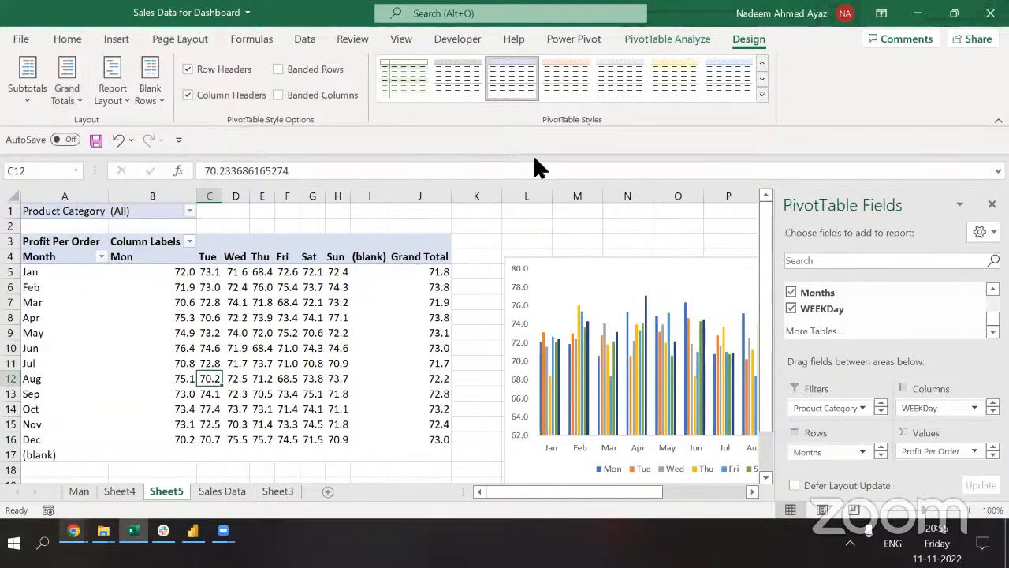
Set the PivotTable's grand totals to On for Columns Only.
{"action": "left_click", "coordinate": [61, 91]}
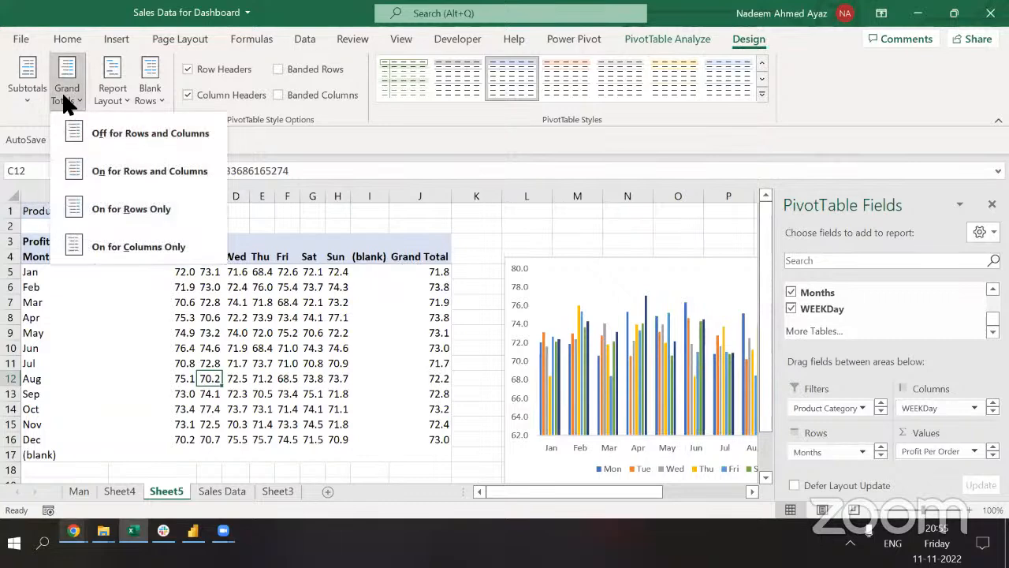
{"action": "left_click", "coordinate": [118, 247]}
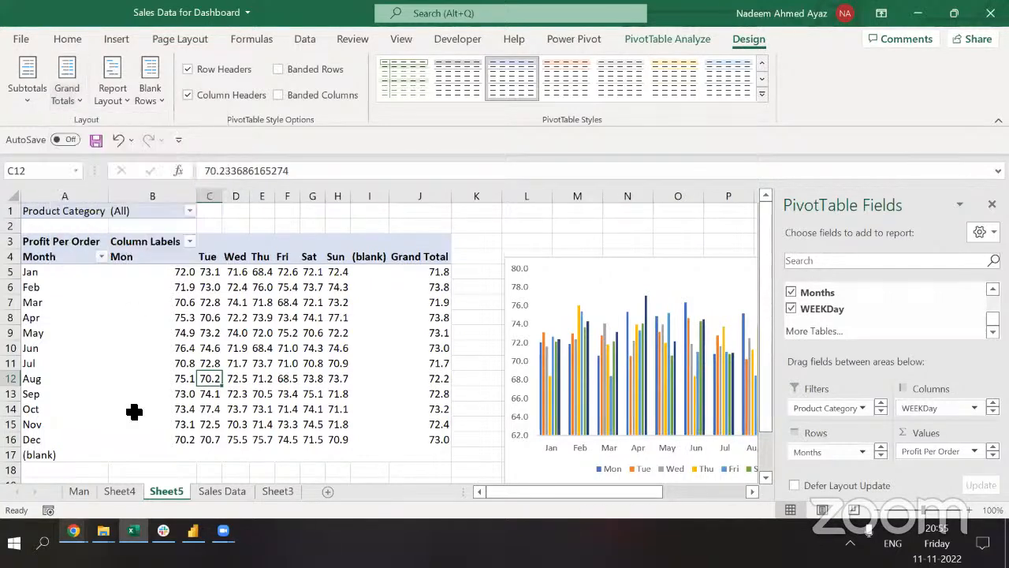
{"action": "left_click", "coordinate": [243, 320]}
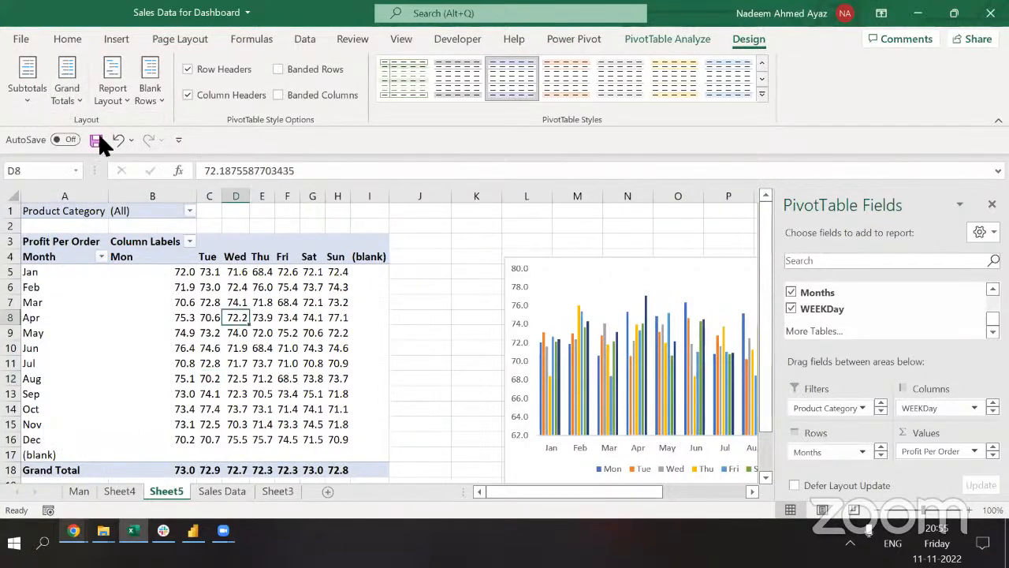
Turn the PivotTable's grand totals on for rows and columns, and exclude (blank) from the WEEKDay column labels.
{"action": "left_click", "coordinate": [61, 91]}
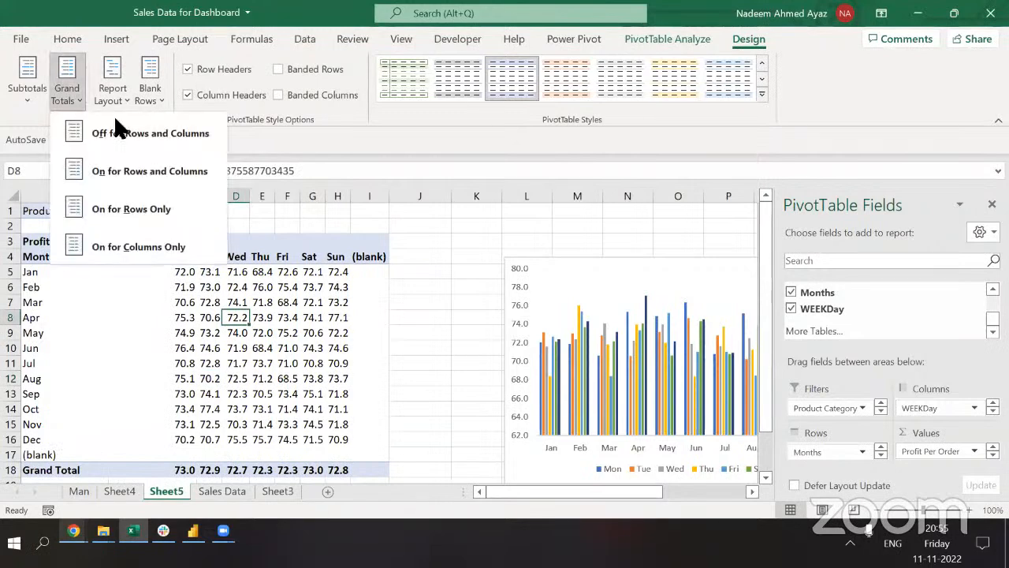
{"action": "left_click", "coordinate": [142, 174]}
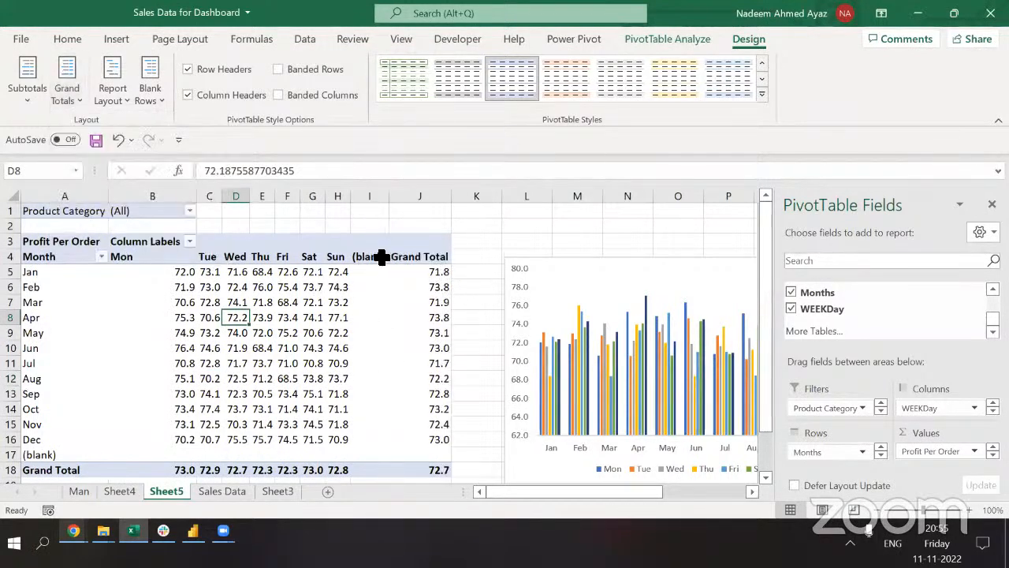
{"action": "left_click", "coordinate": [190, 241]}
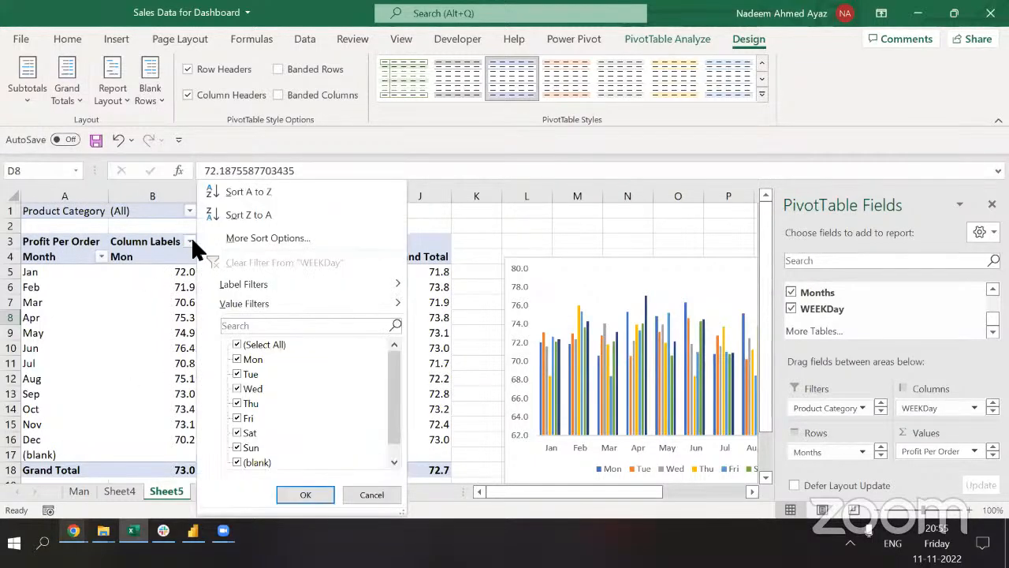
{"action": "scroll", "coordinate": [254, 381], "scroll_direction": "down", "scroll_amount": 1}
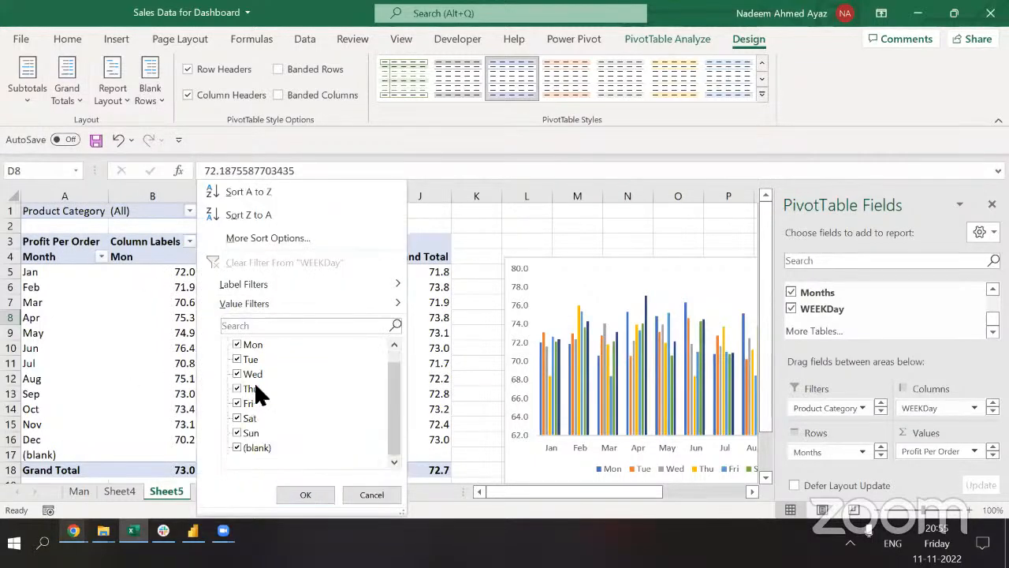
{"action": "left_click", "coordinate": [238, 447]}
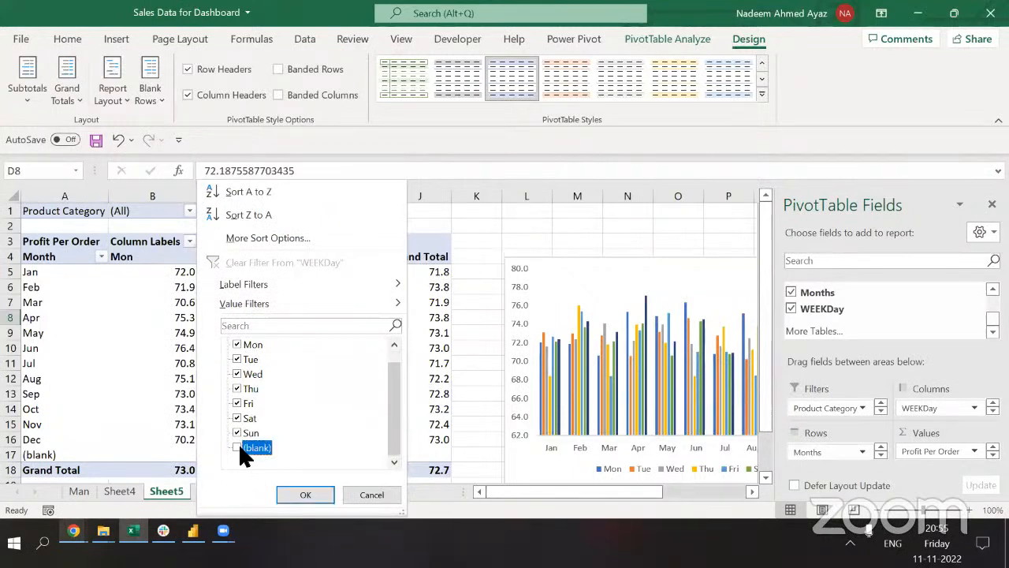
{"action": "left_click", "coordinate": [300, 495]}
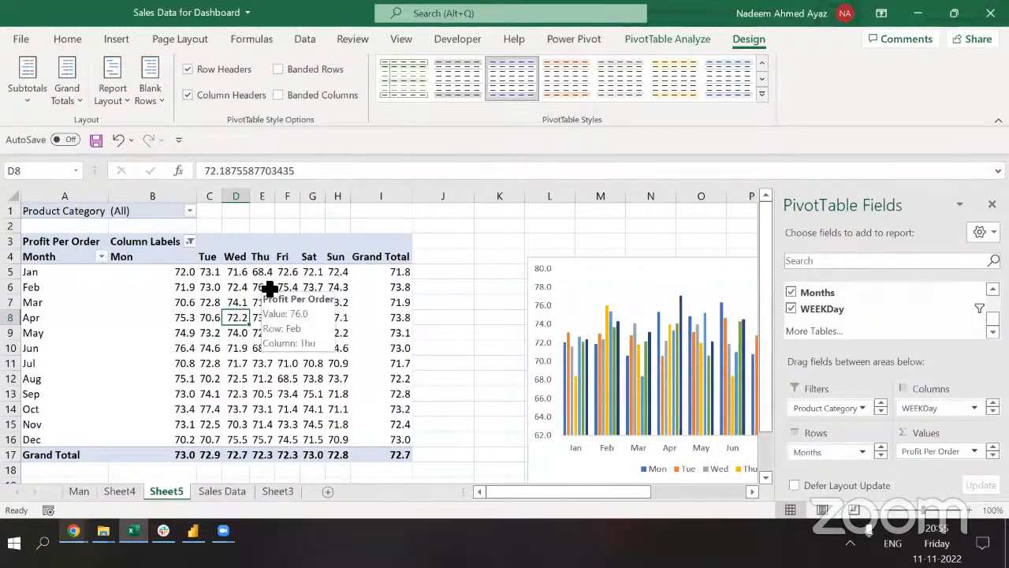
Reposition the chart beside the PivotTable without covering it, undoing the accidental shift of its plot area.
{"action": "left_click_drag", "start_coordinate": [608, 270], "coordinate": [379, 232]}
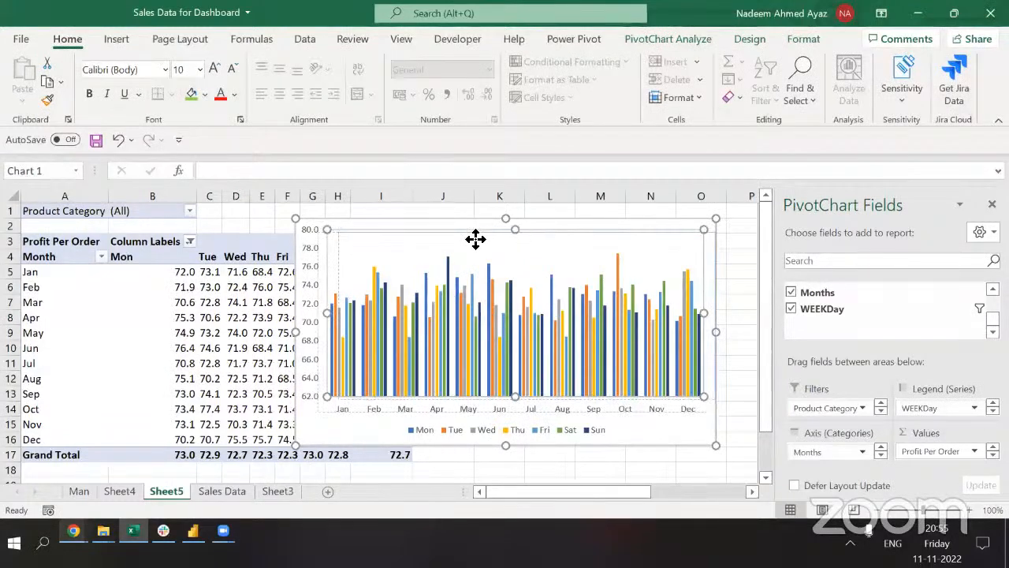
{"action": "left_click", "coordinate": [429, 232]}
{"action": "left_click_drag", "start_coordinate": [418, 235], "coordinate": [430, 231]}
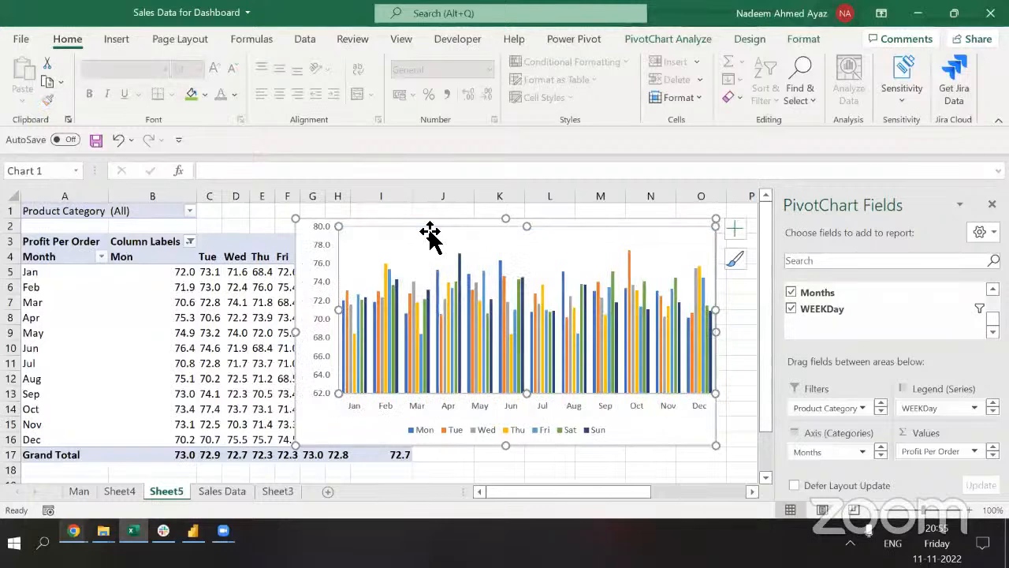
{"action": "key", "text": "ctrl+z"}
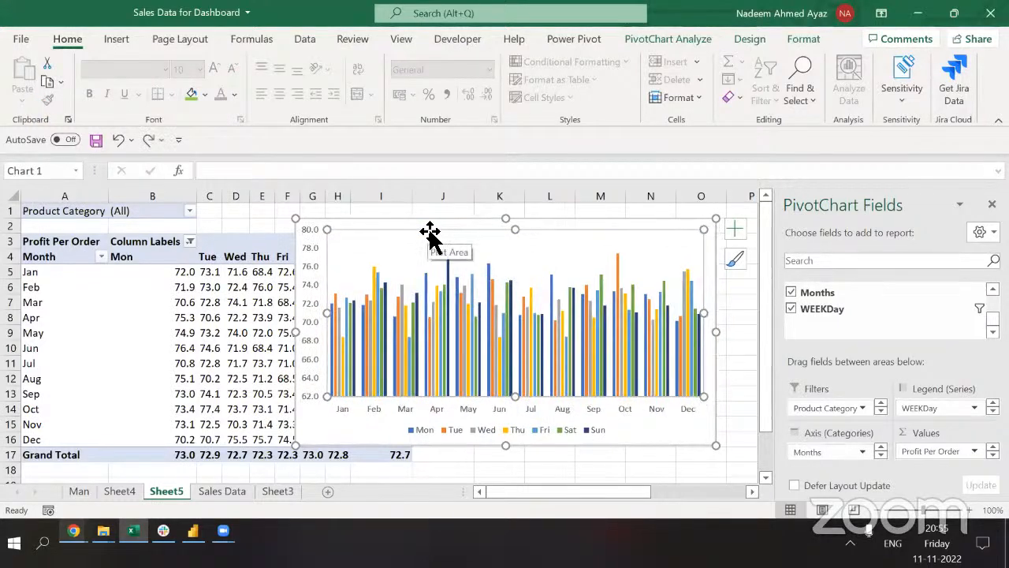
{"action": "left_click_drag", "start_coordinate": [405, 231], "coordinate": [584, 241]}
Filter Product Category to Auto & Accessories, Electronic, Fashion and Home & Furniture, leaving out (blank).
{"action": "left_click_drag", "start_coordinate": [235, 289], "coordinate": [183, 213]}
{"action": "left_click", "coordinate": [183, 213]}
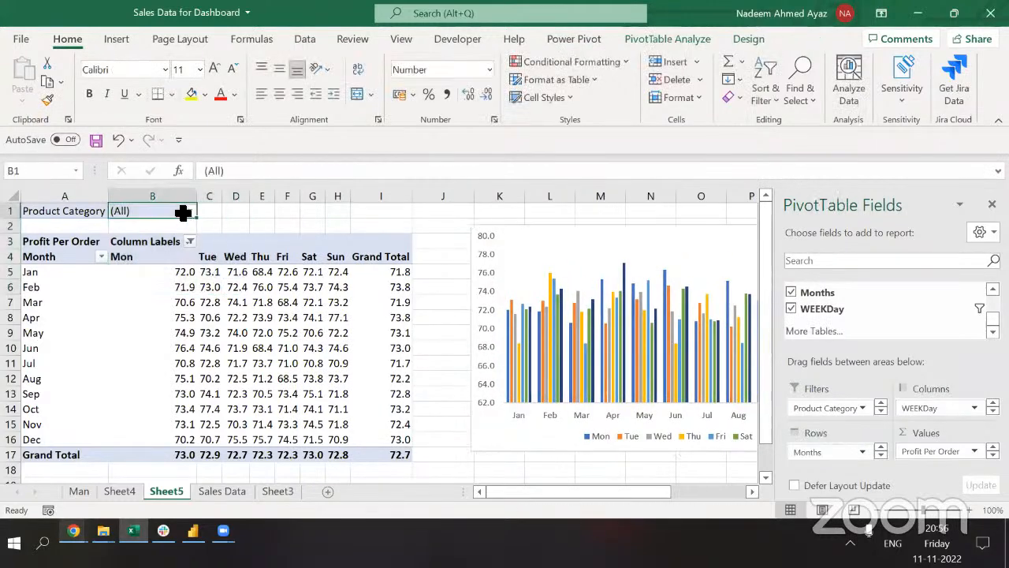
{"action": "left_click", "coordinate": [190, 211]}
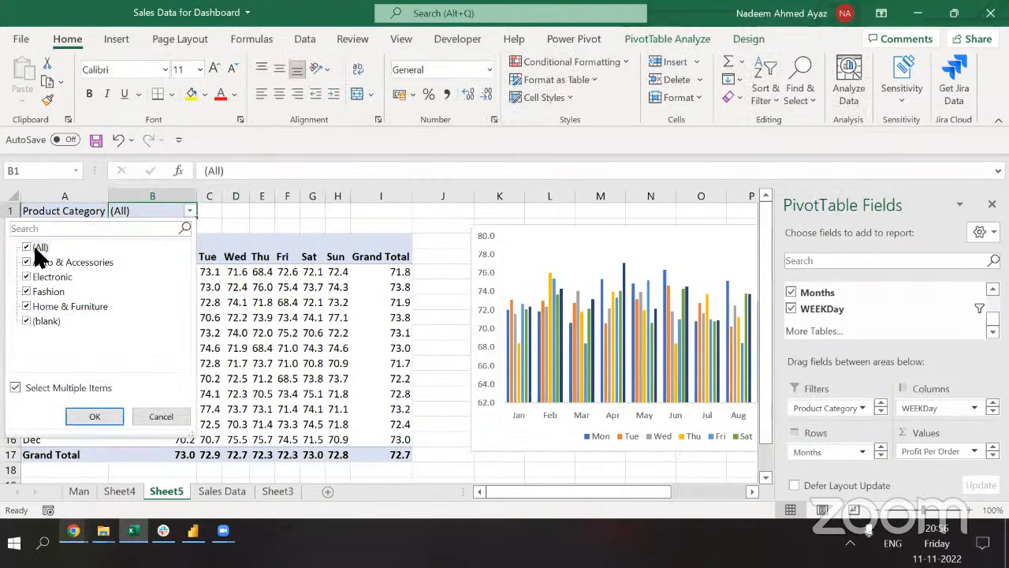
{"action": "left_click", "coordinate": [38, 251]}
{"action": "key", "text": "Down"}
{"action": "key", "text": "Down"}
{"action": "key", "text": "Down"}
{"action": "key", "text": "Down"}
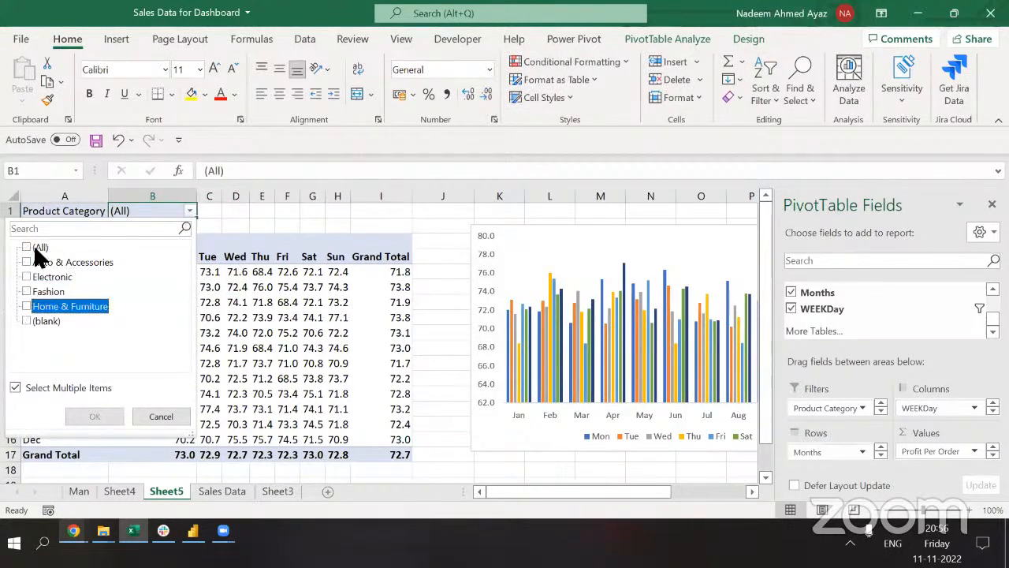
{"action": "key", "text": "space"}
{"action": "key", "text": "Up"}
{"action": "key", "text": "space"}
{"action": "key", "text": "Up"}
{"action": "key", "text": "space"}
{"action": "key", "text": "Up"}
{"action": "key", "text": "space"}
{"action": "key", "text": "Return"}
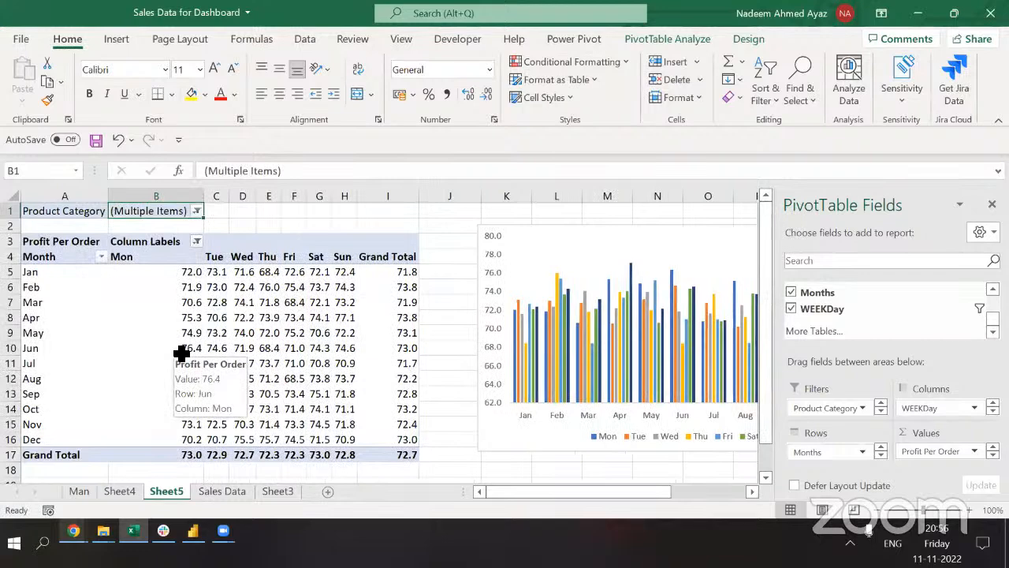
Center the PivotTable's weekday and Grand Total columns from B4 to I17, and move the chart closer beside the table.
{"action": "left_click_drag", "start_coordinate": [155, 259], "coordinate": [396, 454]}
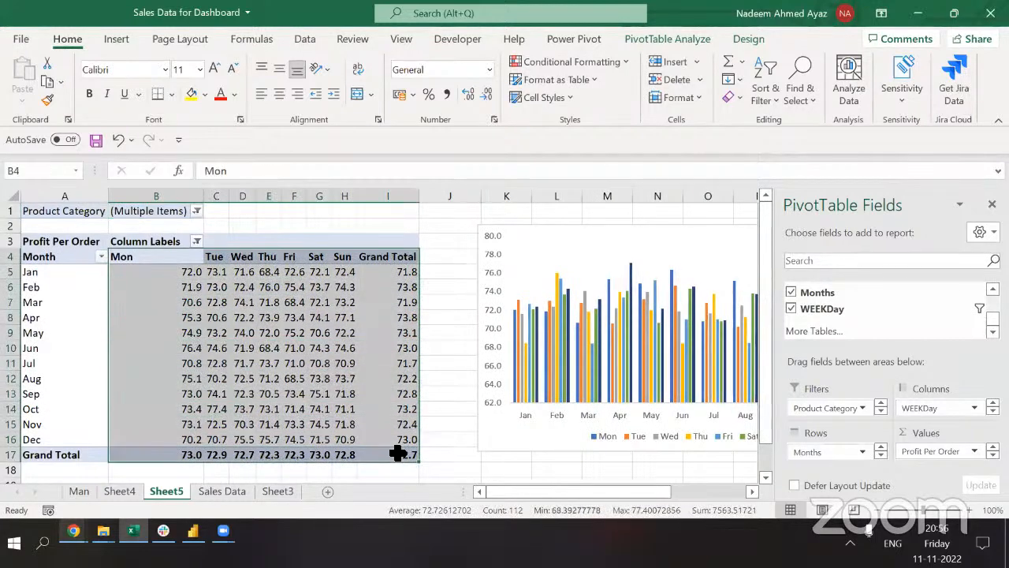
{"action": "left_click", "coordinate": [280, 94]}
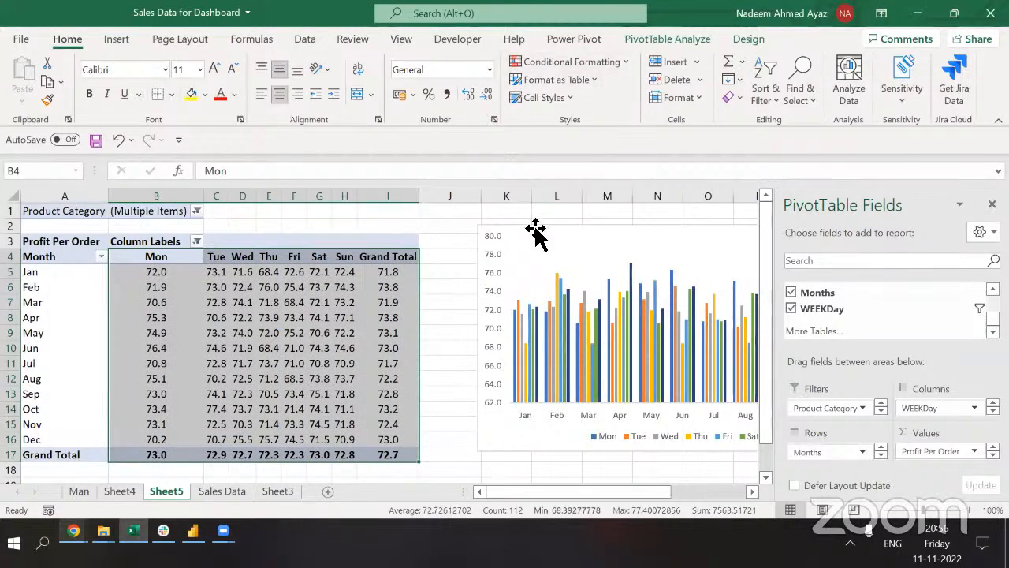
{"action": "left_click_drag", "start_coordinate": [531, 231], "coordinate": [498, 247]}
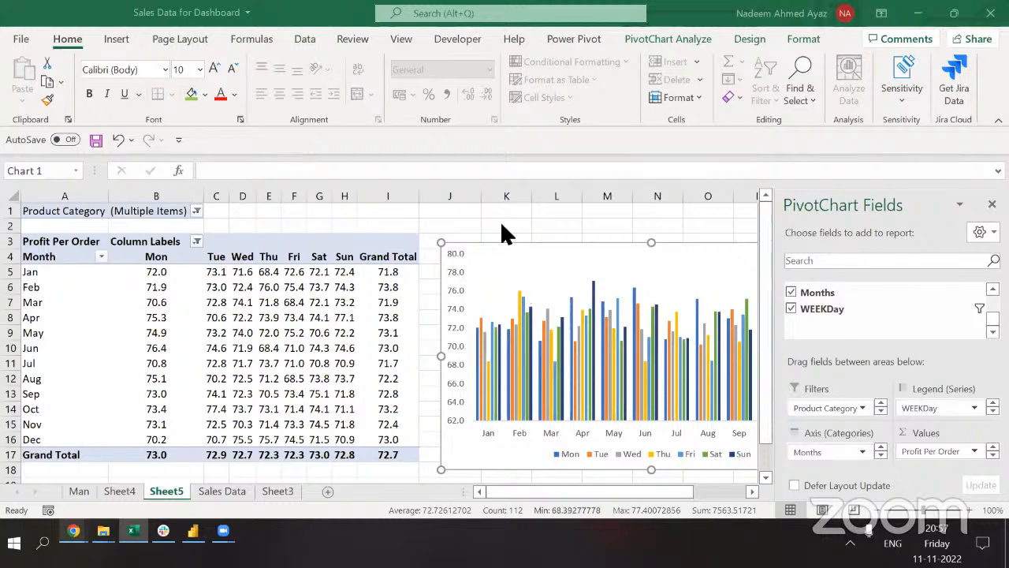
{"action": "left_click", "coordinate": [319, 333]}
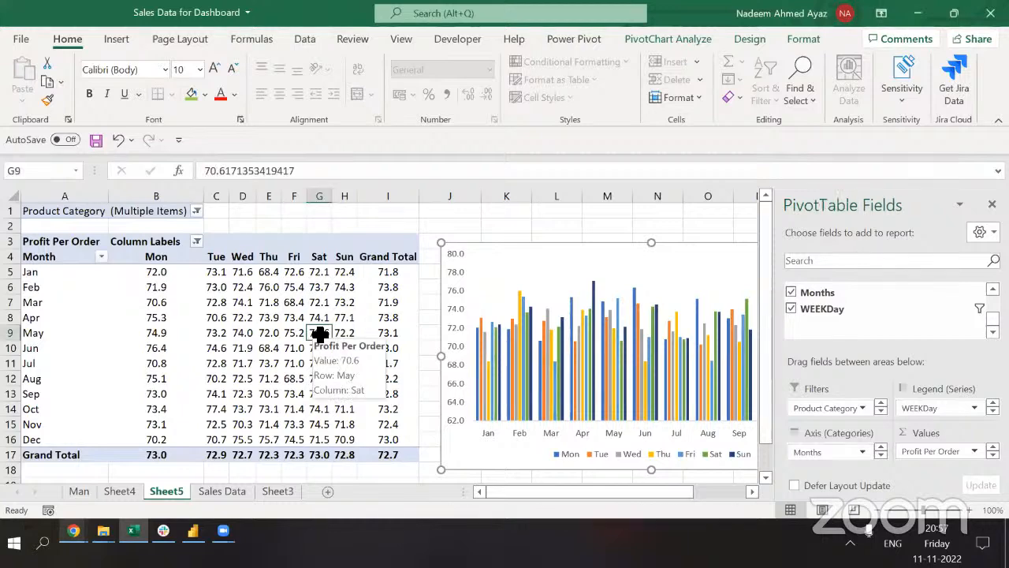